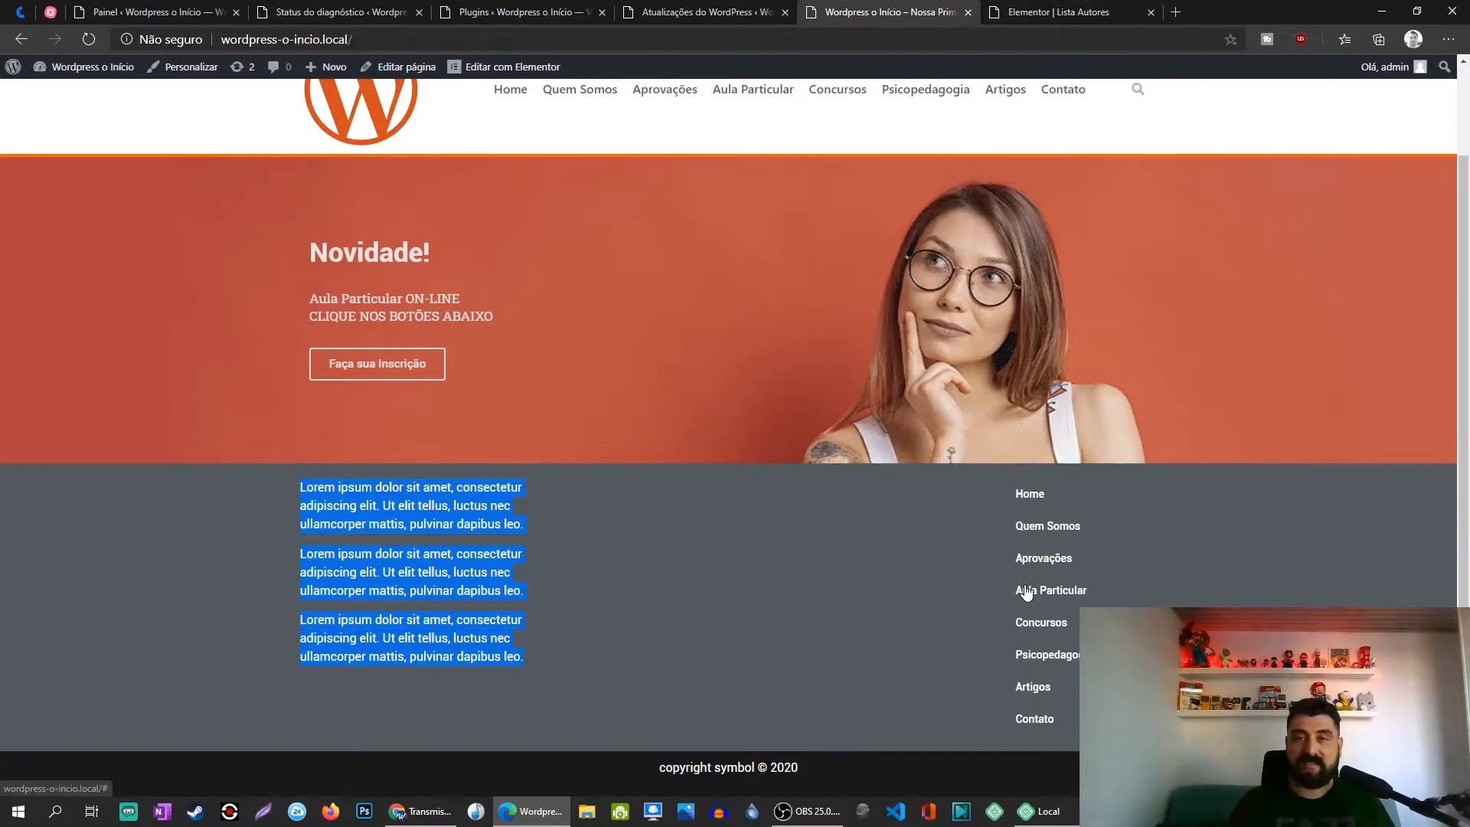
Step: Scroll the homepage to the footer and bring the vistoerevisto.com.br Chrome window on screen
scroll(1026, 592, up, 2)
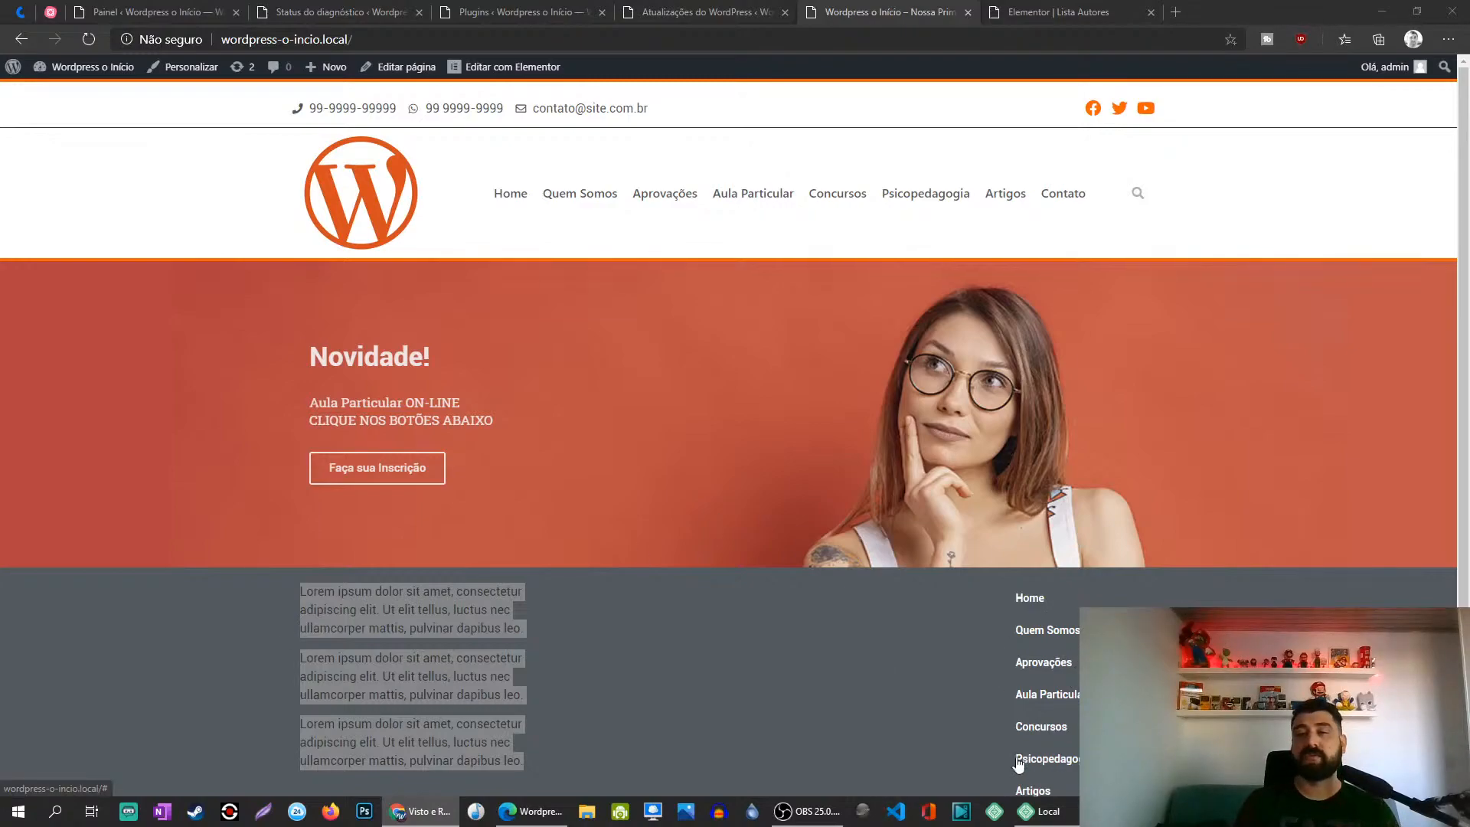
scroll(599, 738, down, 2)
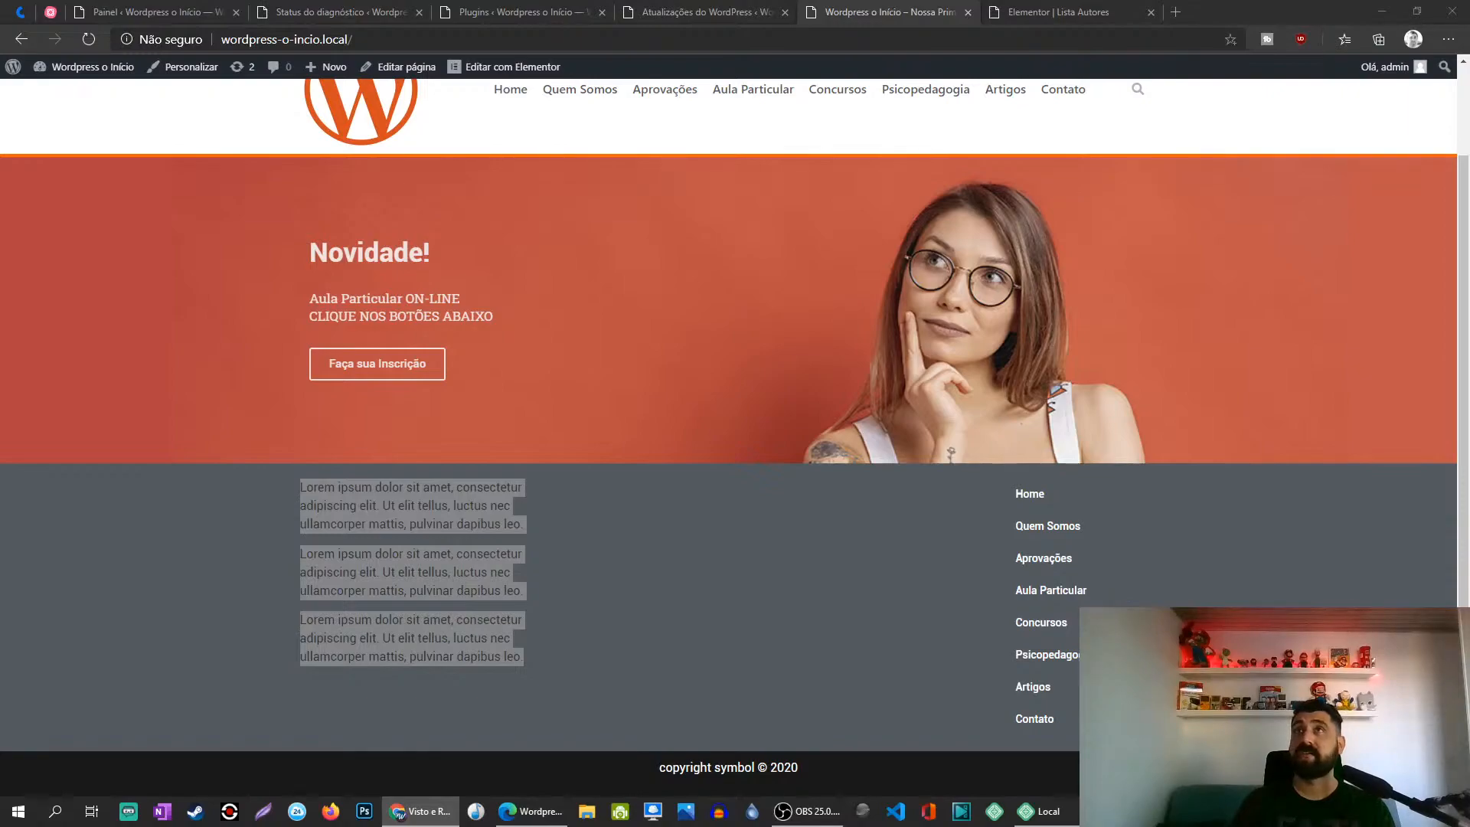
key(alt+Tab)
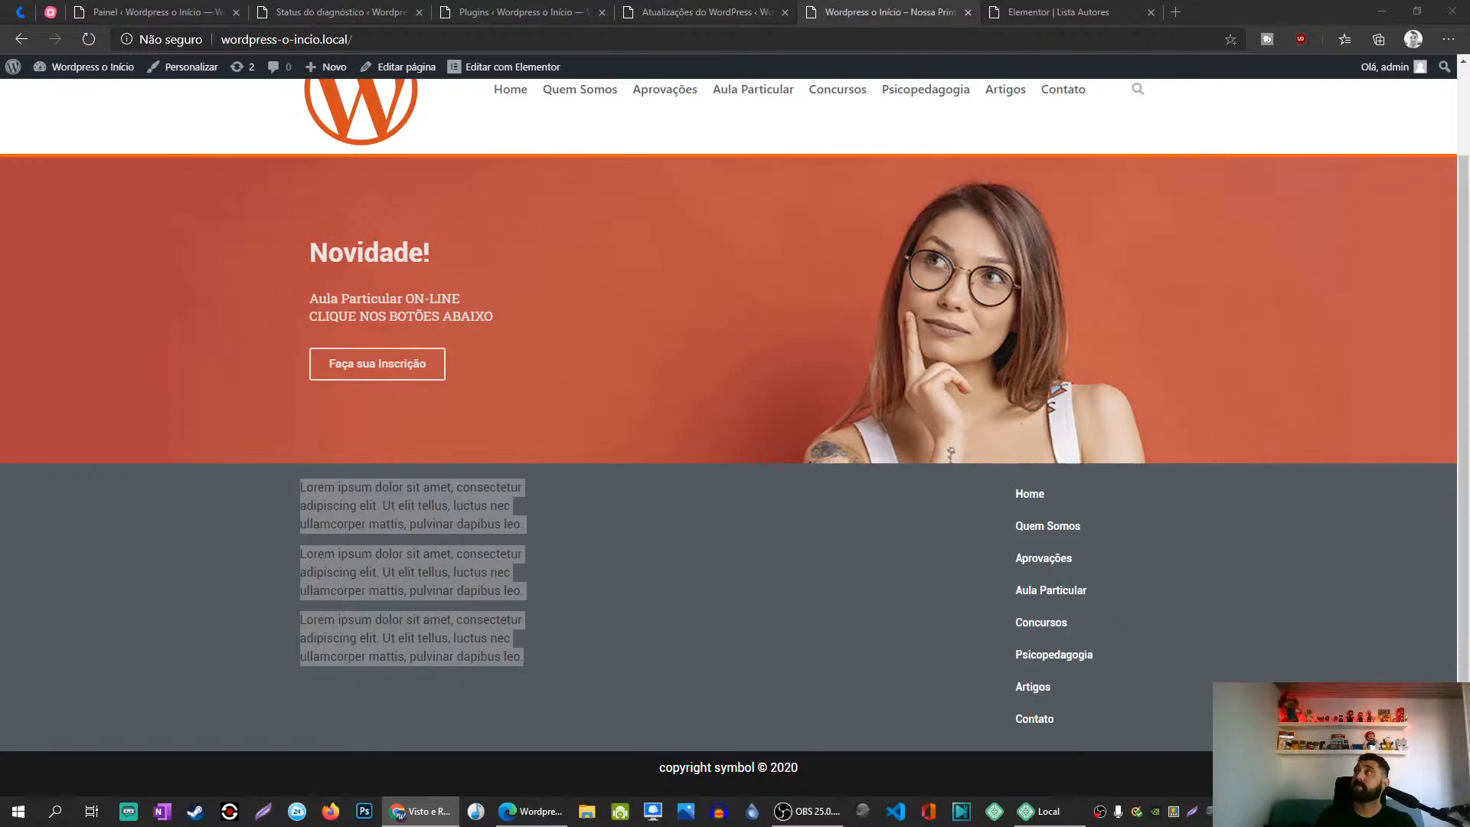
drag(1469, 67, 1098, 8)
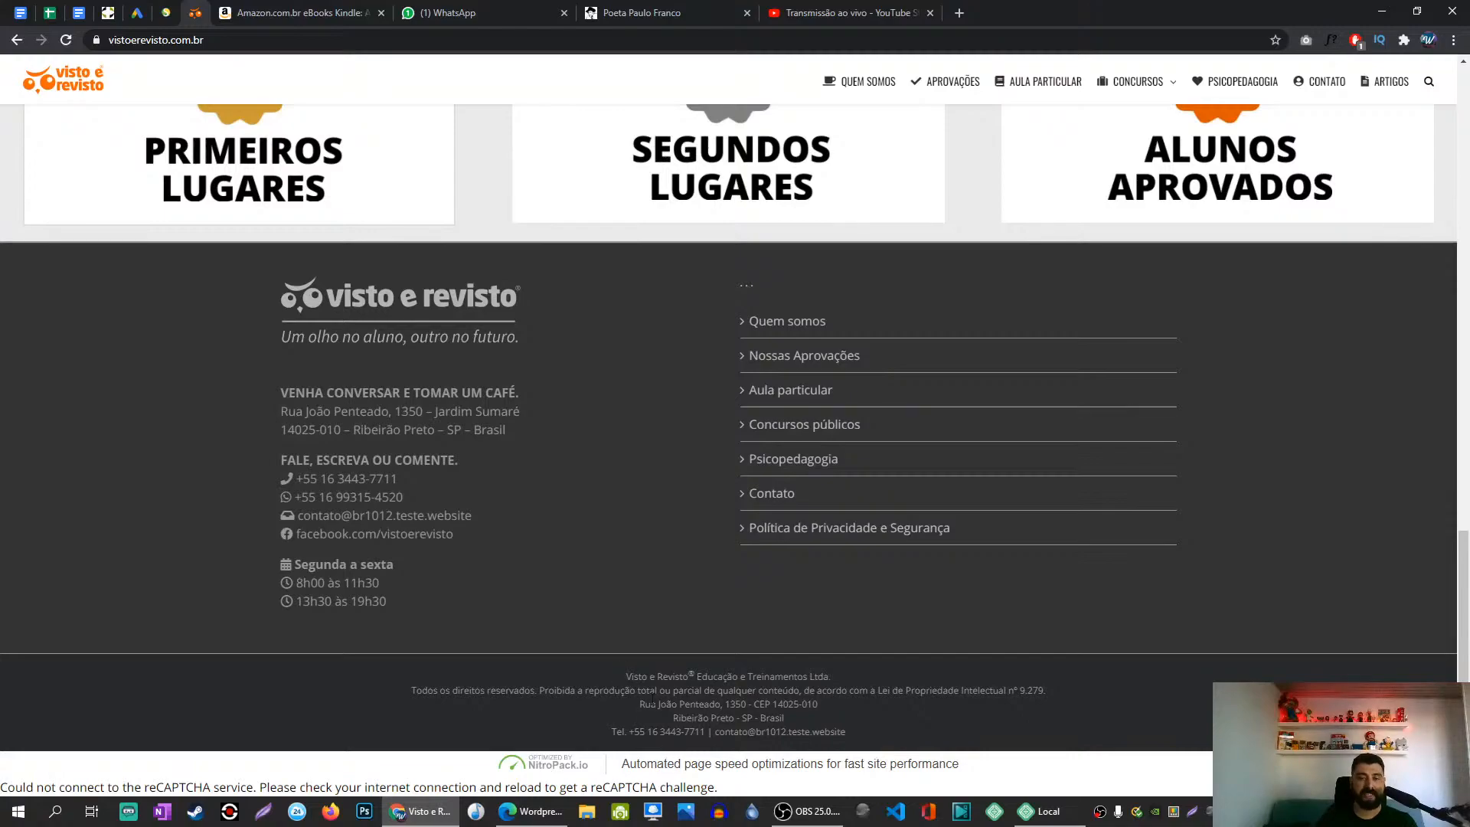
Step: Drag the Visto e Revisto Chrome window off the right edge of the screen
drag(1053, 15, 1469, 107)
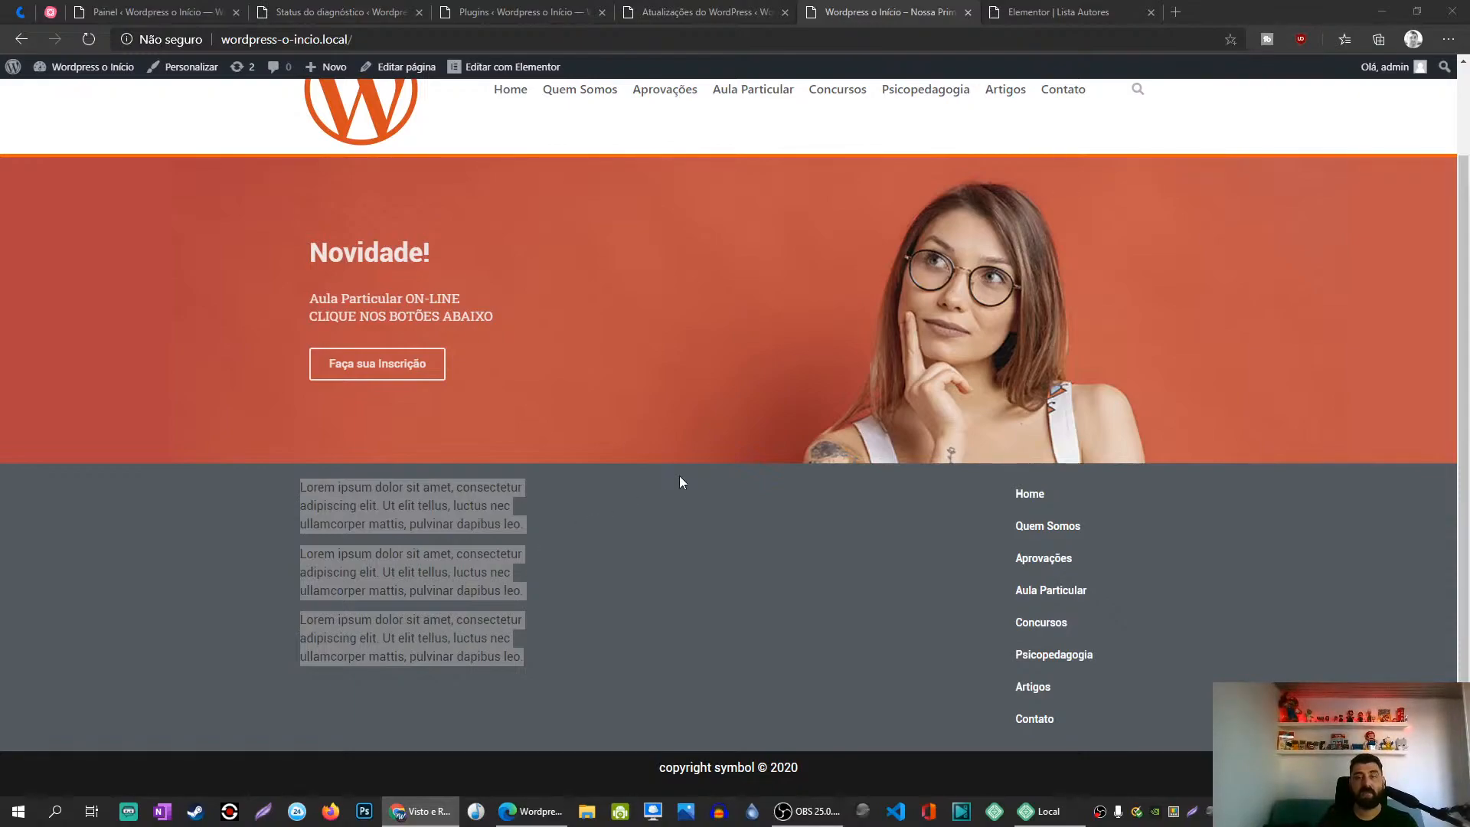
Step: Search 'loren ipsum' in a new tab, open lipsum.com, then return to Plugins
click(1188, 20)
click(1183, 15)
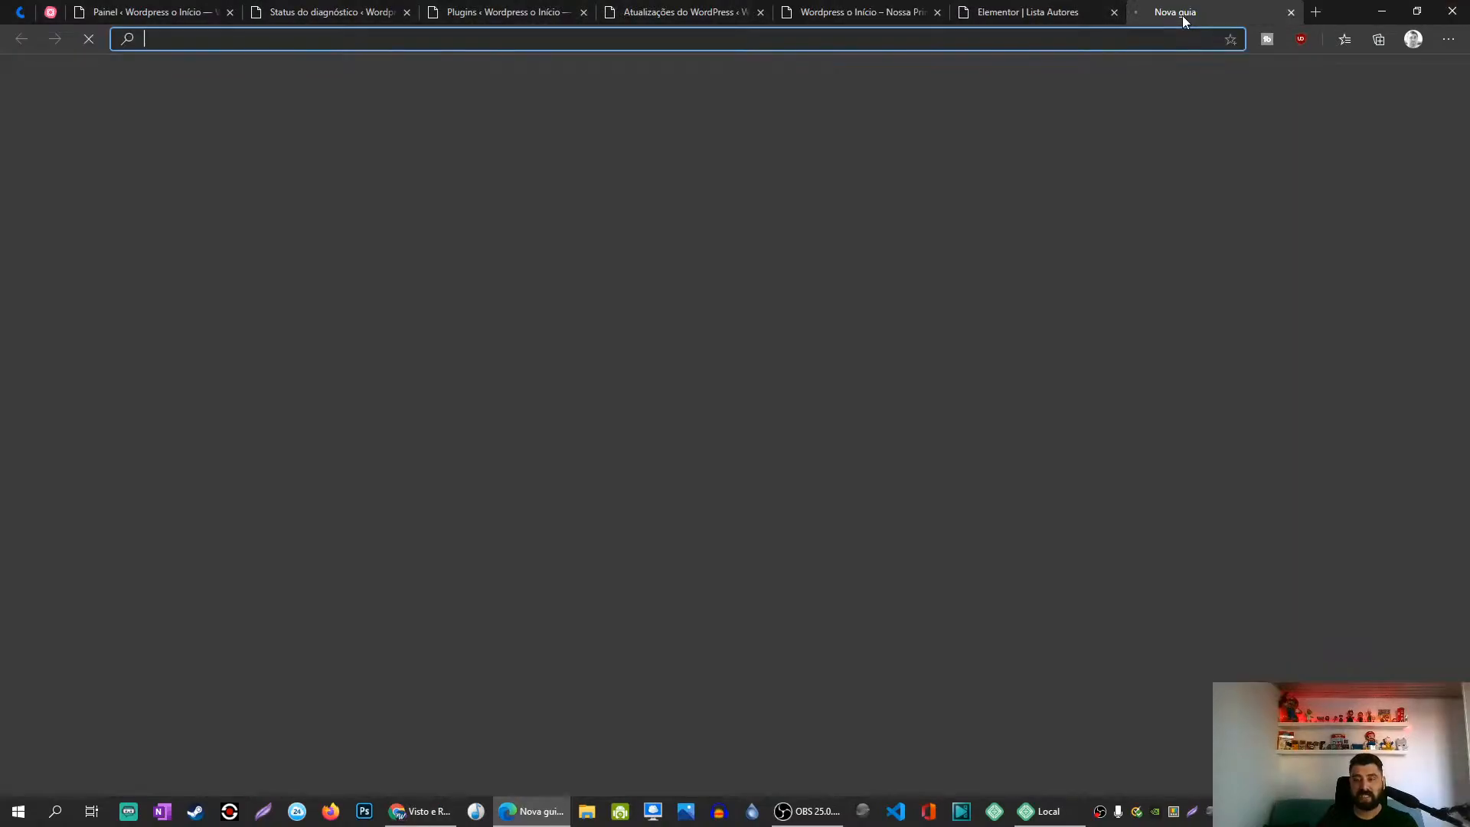
text(lorei)
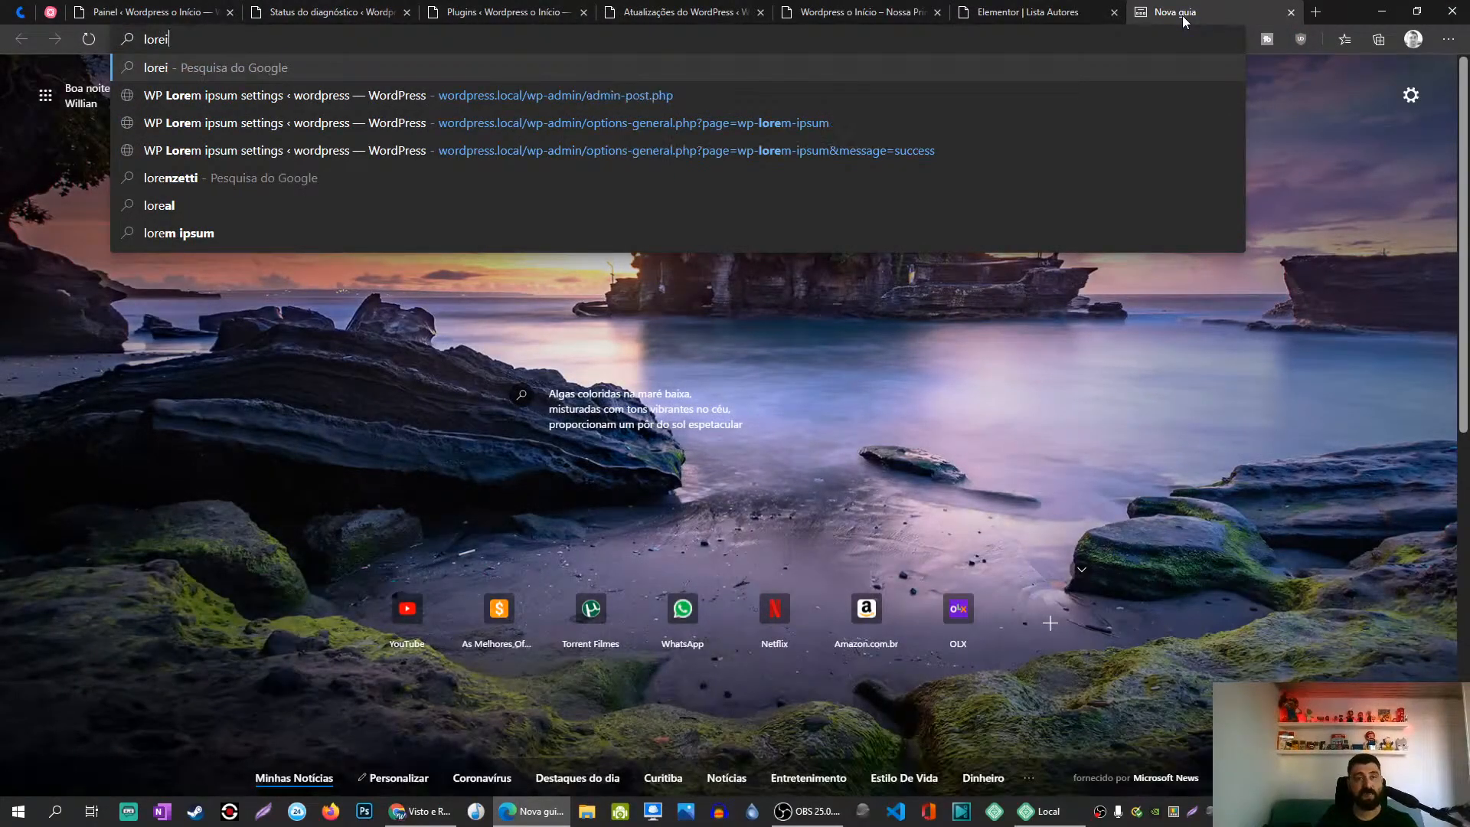
text(n)
key(BackSpace)
key(BackSpace)
text(n ipsum)
key(Return)
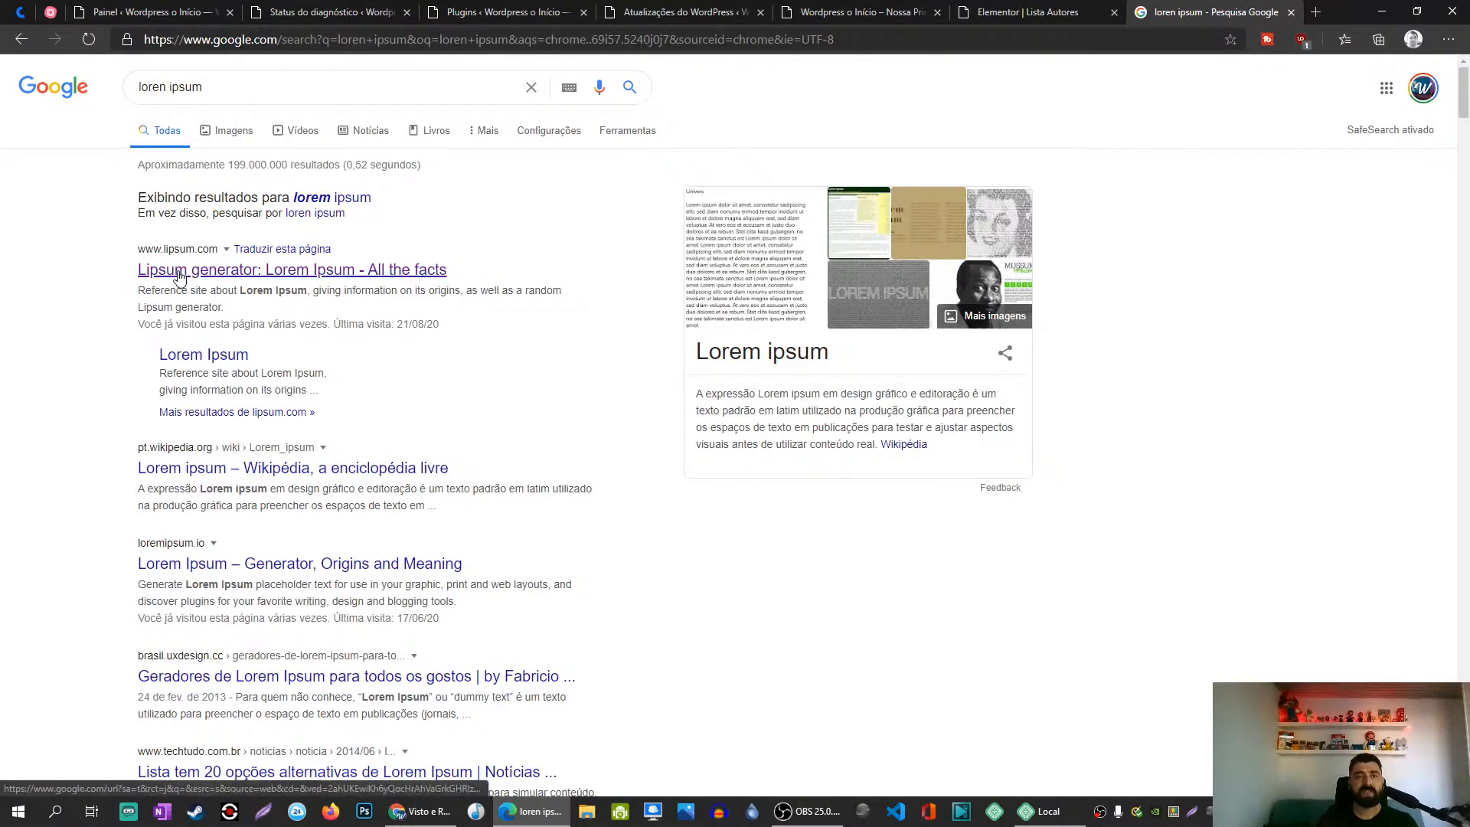
click(179, 272)
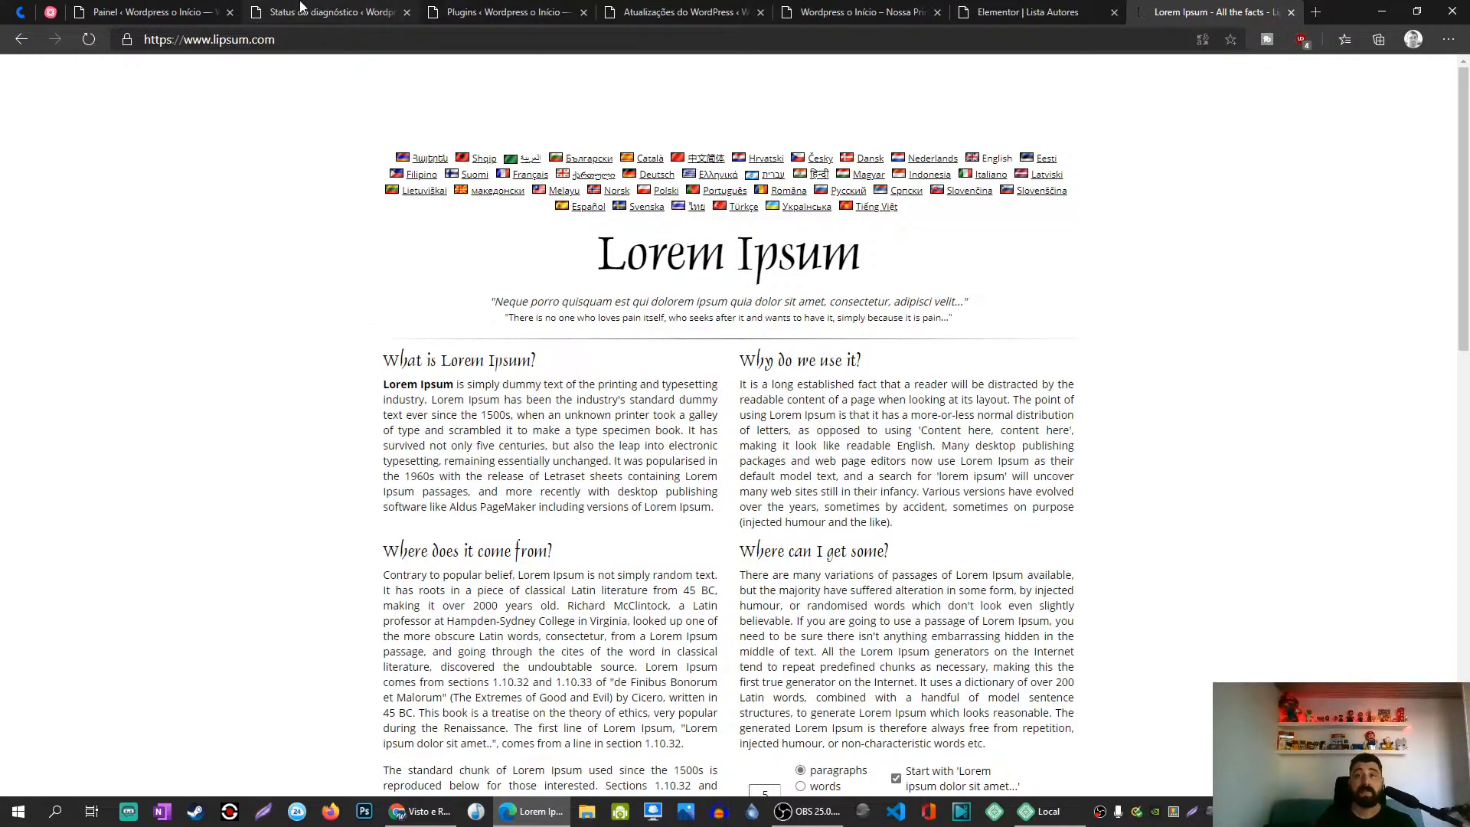
click(507, 11)
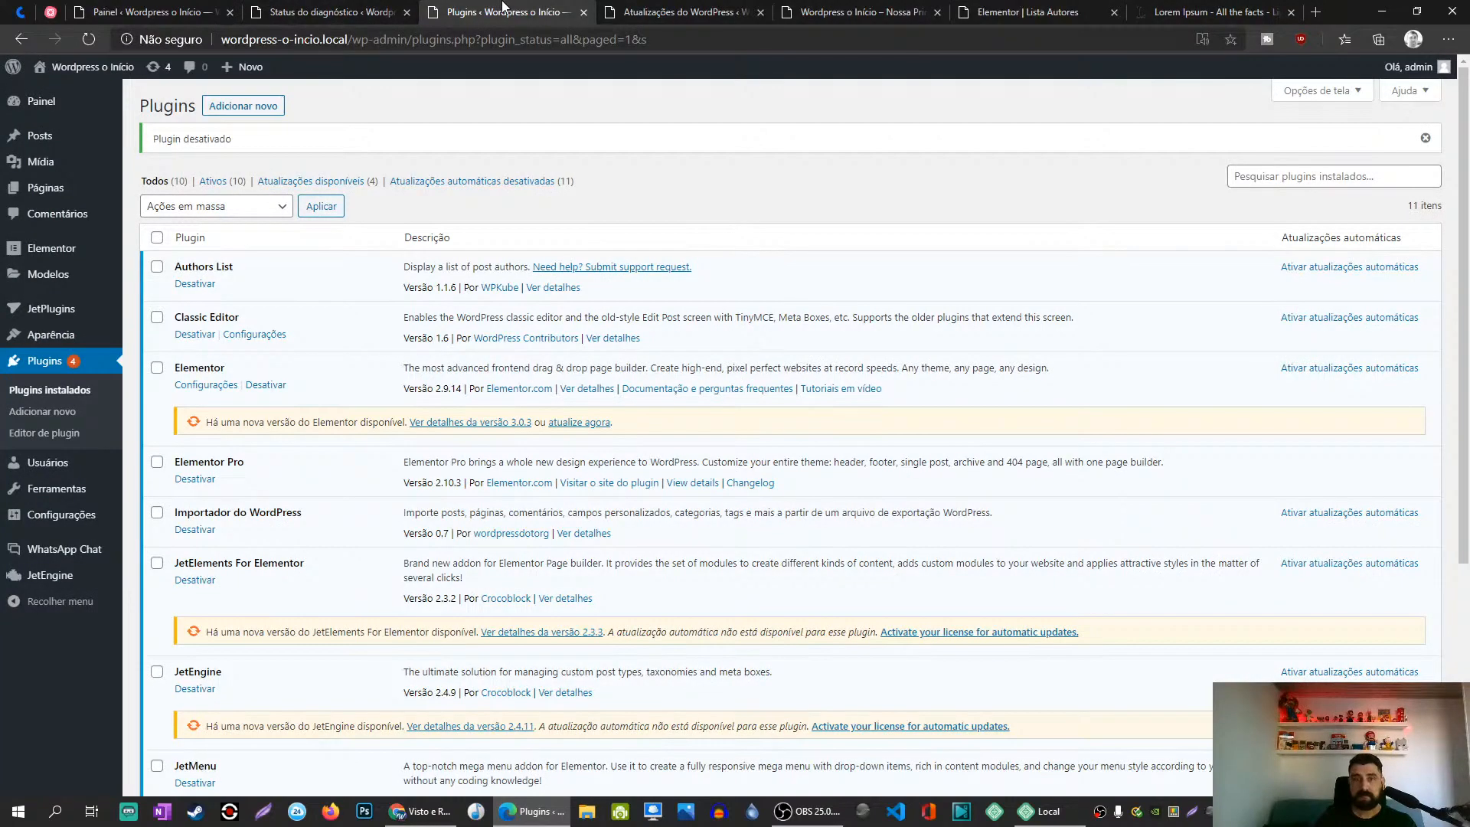
Step: From the homepage admin bar, open the Rodapé template via Editar com Elementor in a new tab
click(695, 10)
click(850, 9)
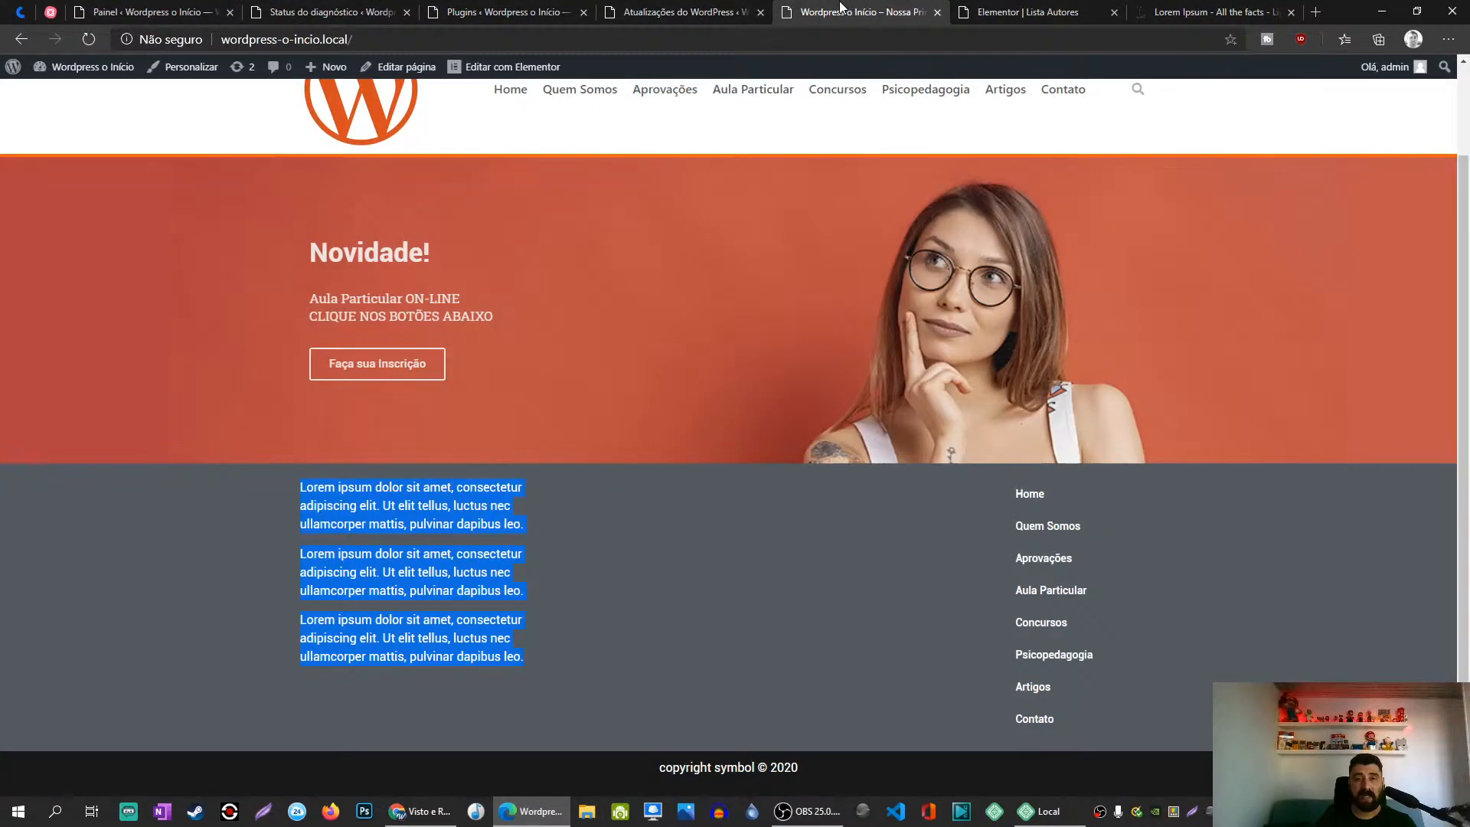
click(548, 627)
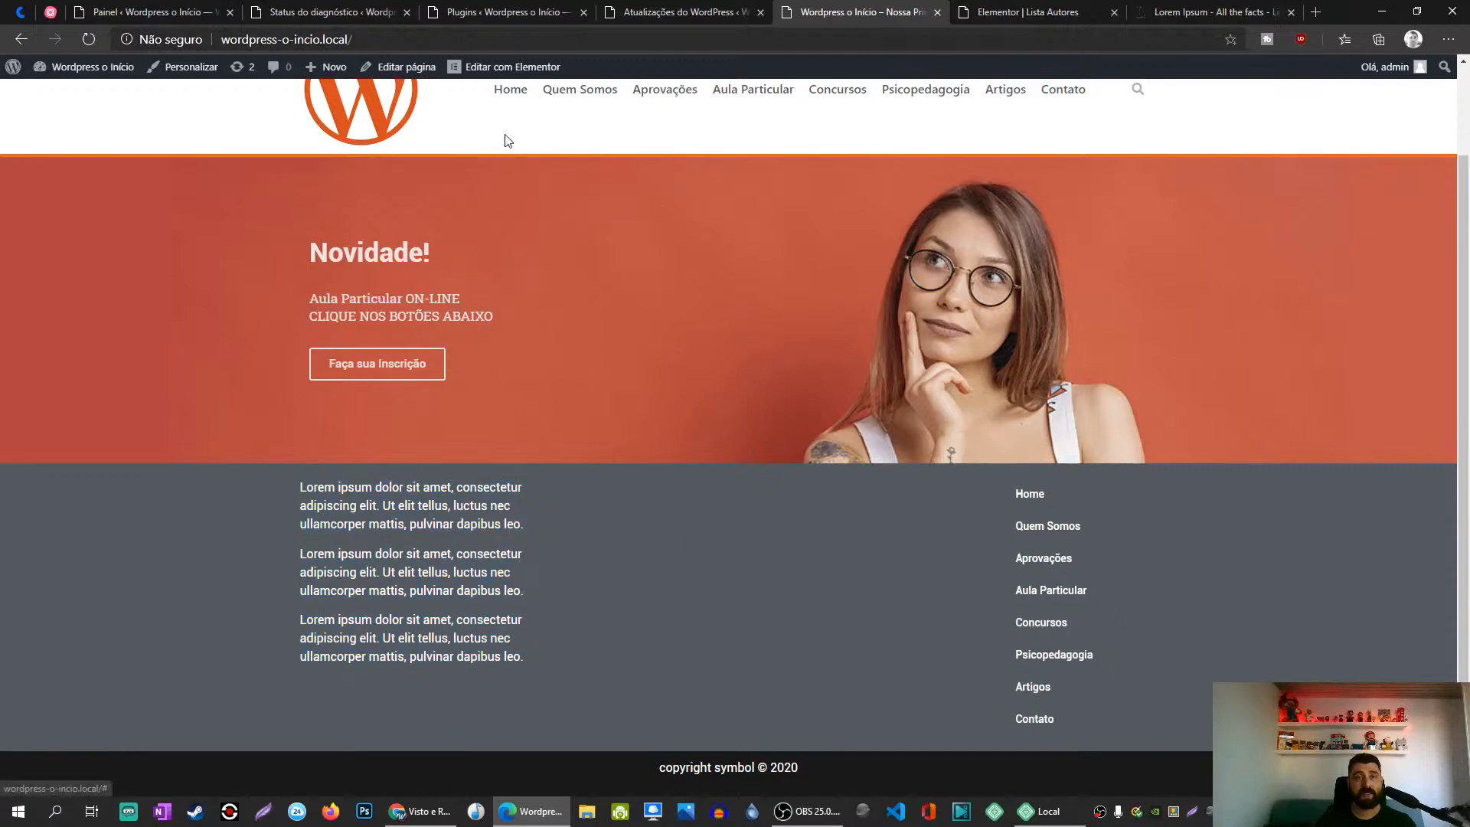
mouse_move(487, 67)
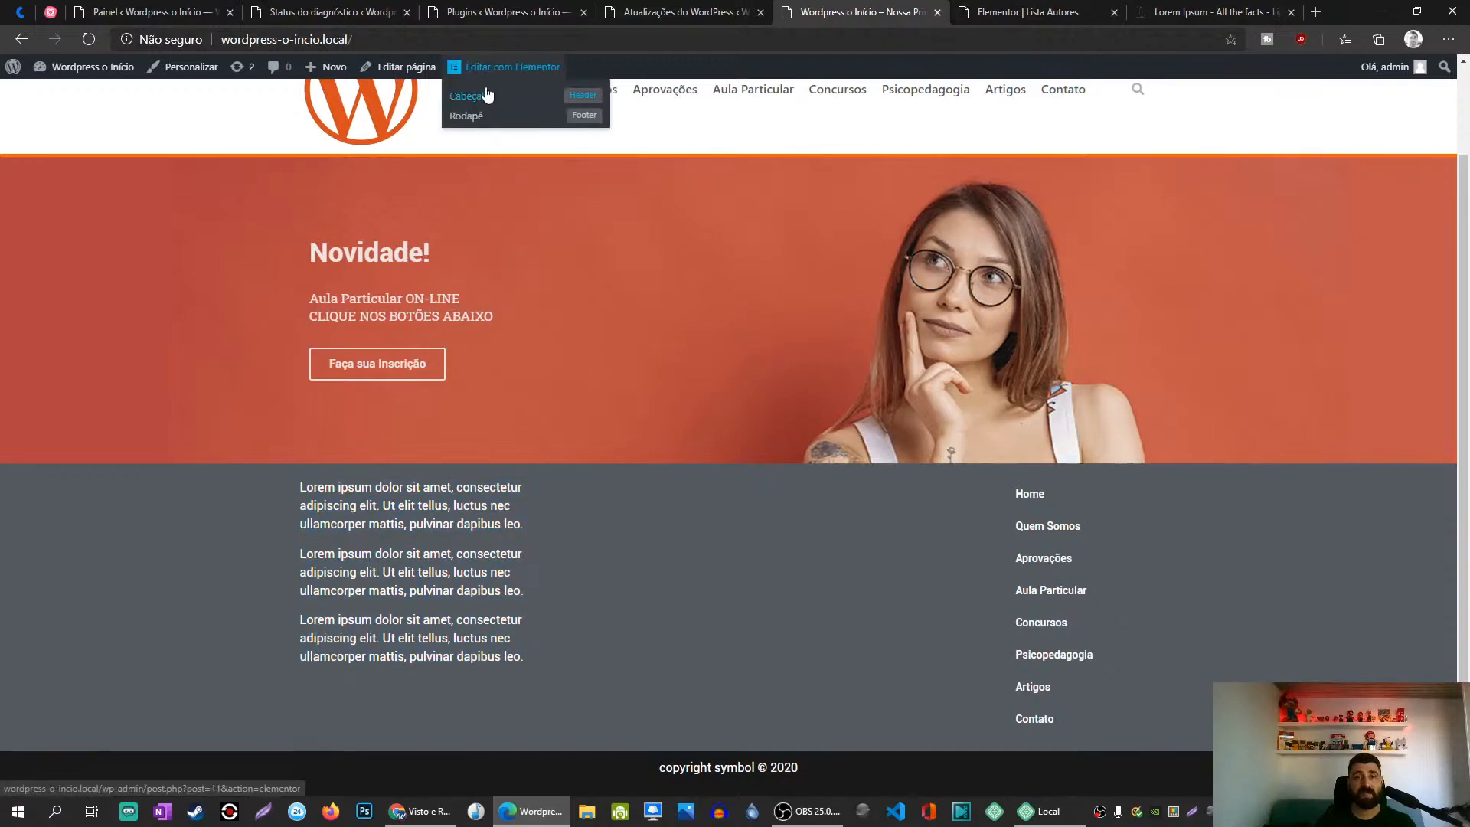
middle_click(464, 121)
click(906, 11)
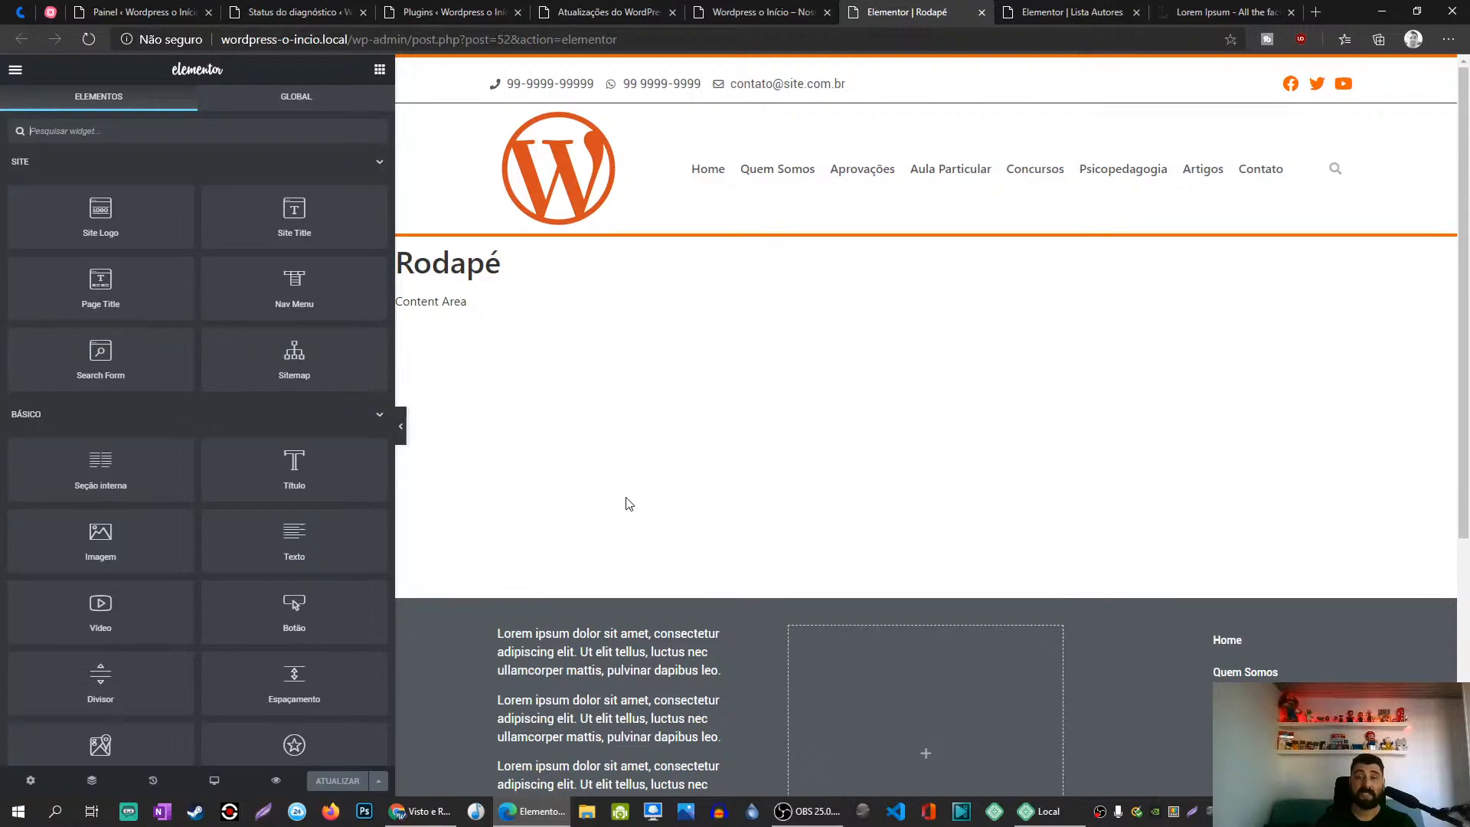
Step: Drag an Imagem widget found with 'ima' into the footer's left column and open its media library
scroll(627, 498, down, 4)
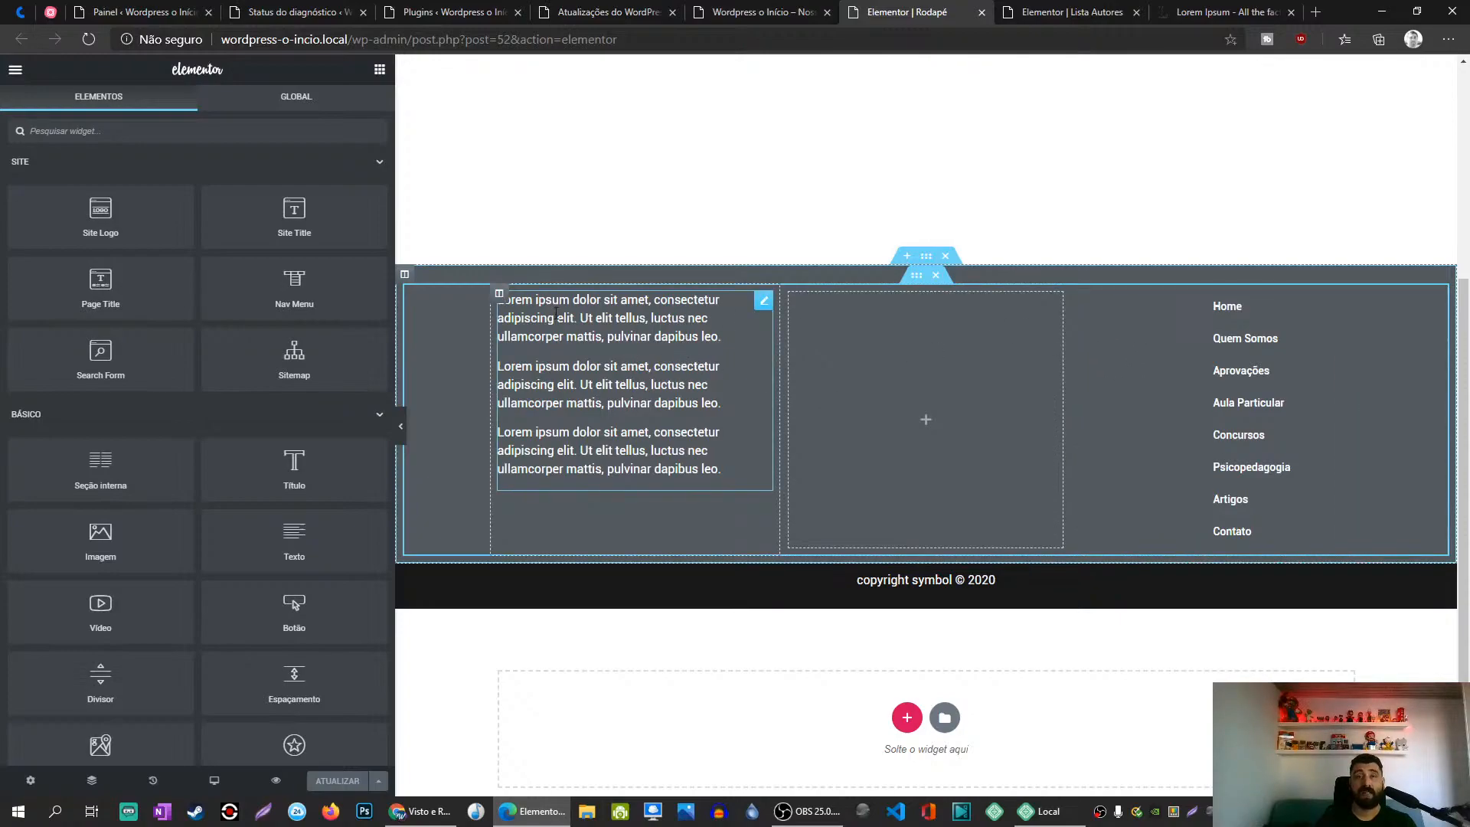
click(320, 128)
text(ima)
drag(100, 181, 617, 299)
click(283, 296)
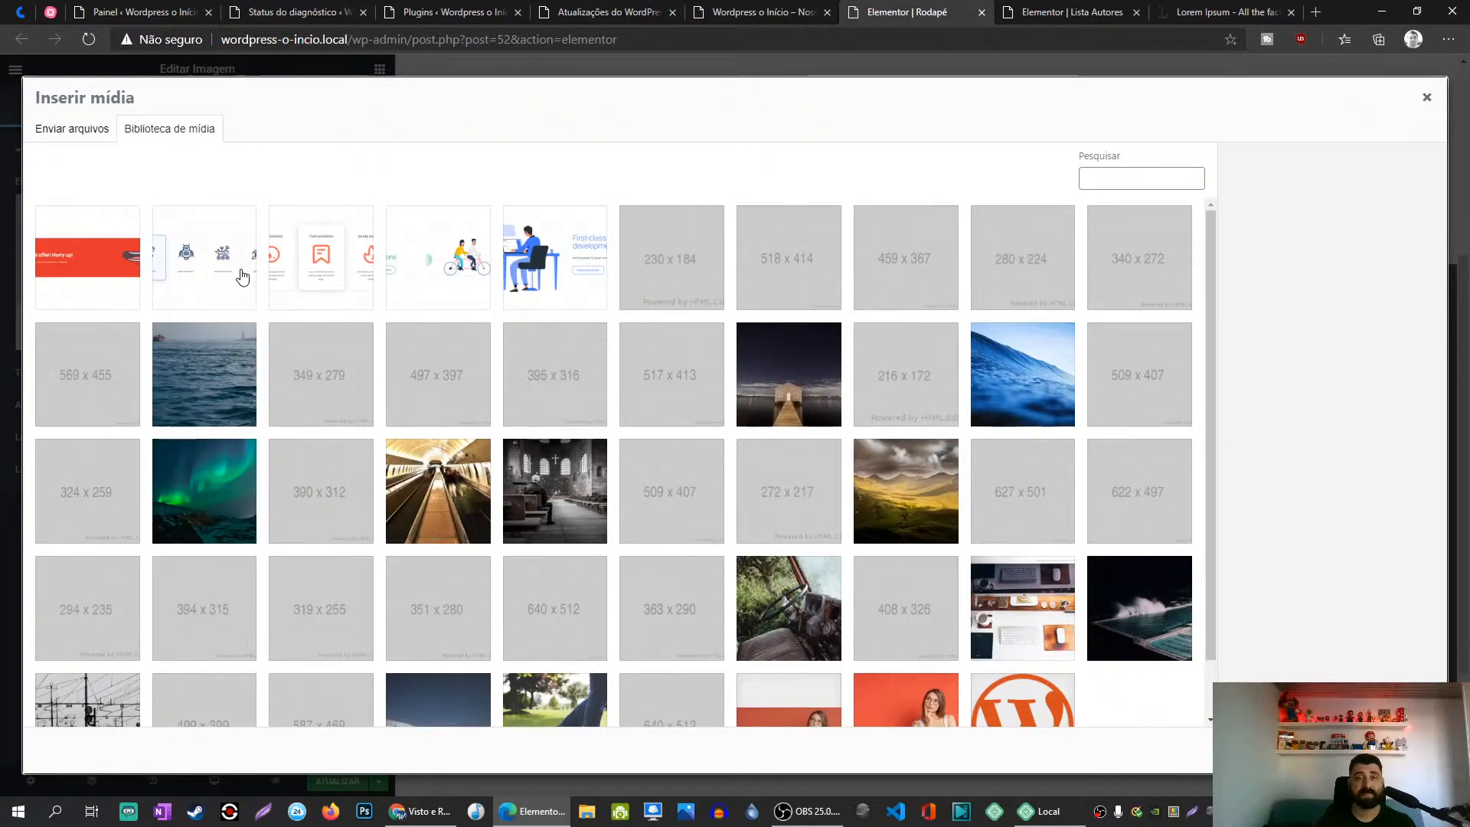
Step: Insert the orange WordPress logo from the media library
scroll(241, 279, down, 2)
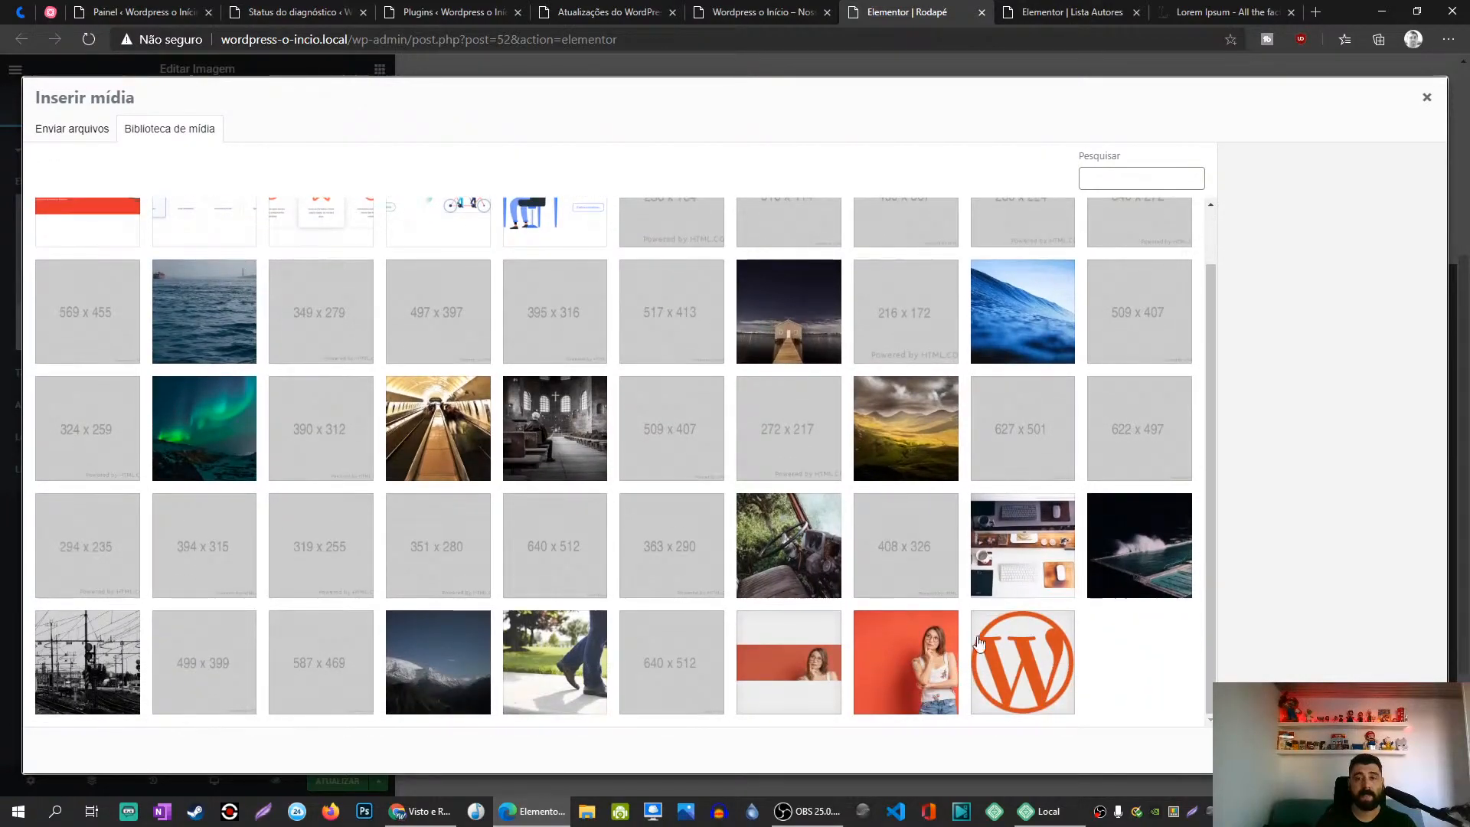
click(1032, 677)
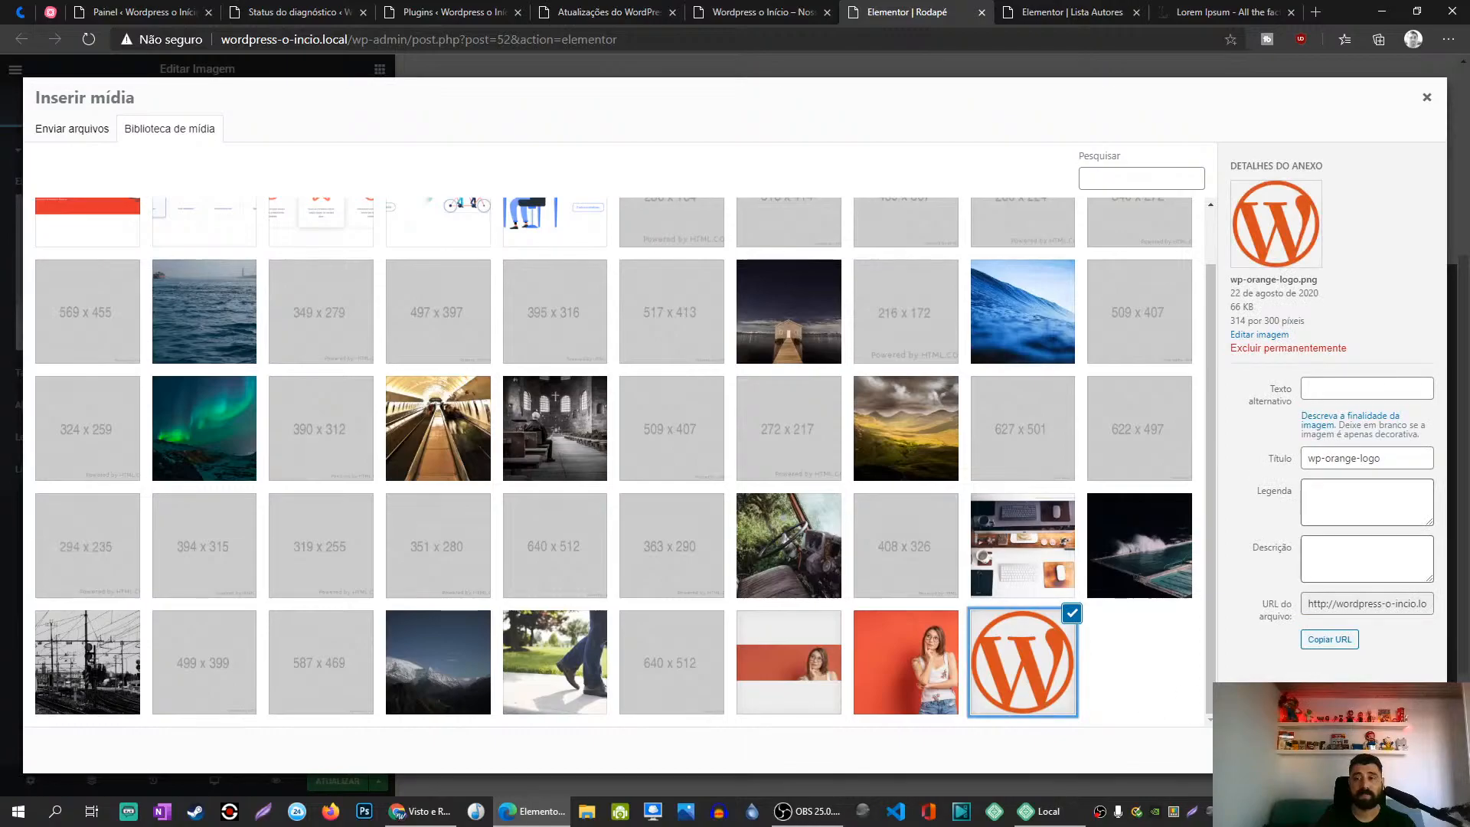
click(1394, 750)
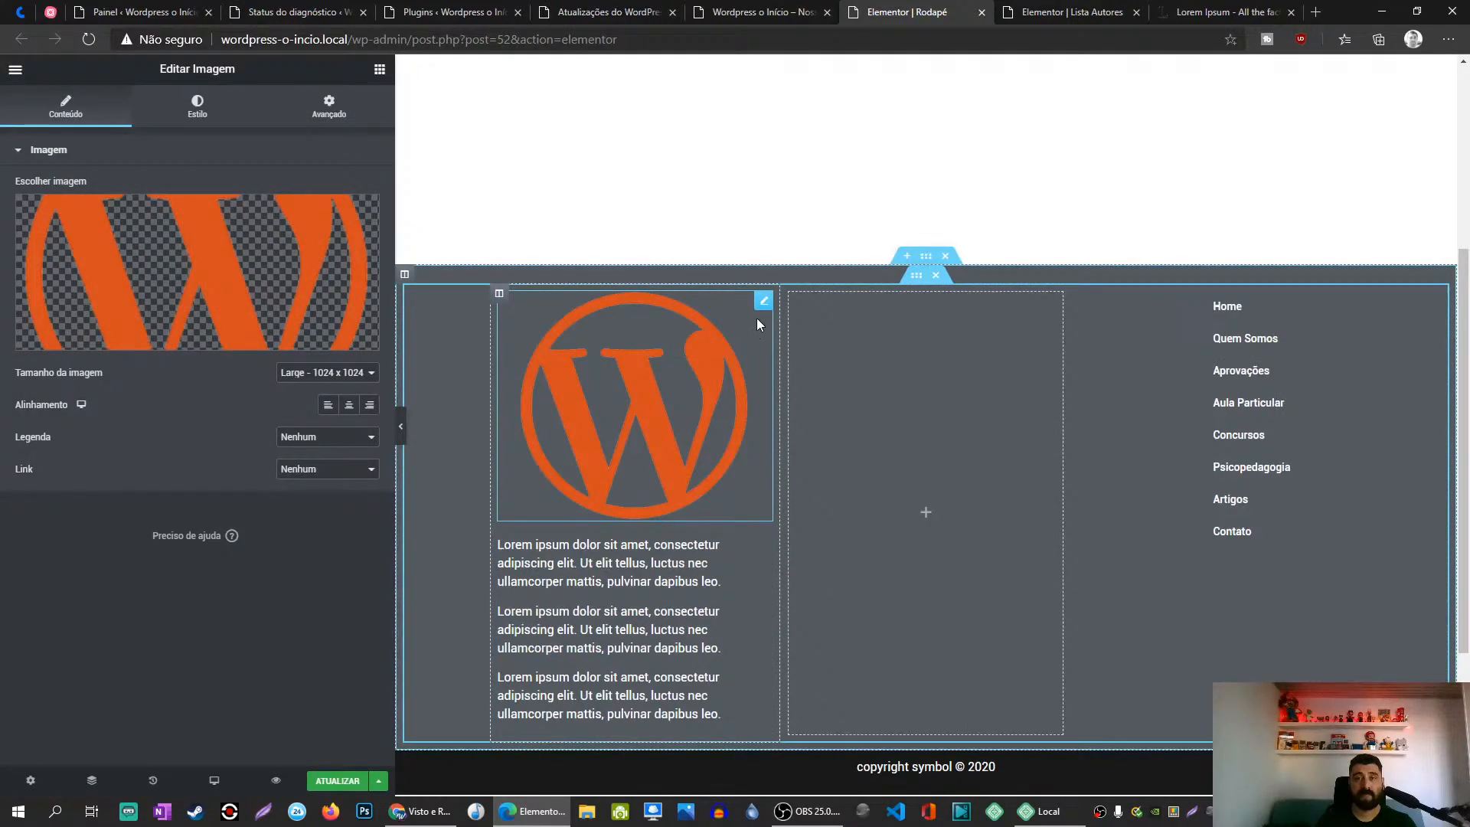
Step: Set the logo to Thumbnail - 150 x 150 and align it left
click(327, 372)
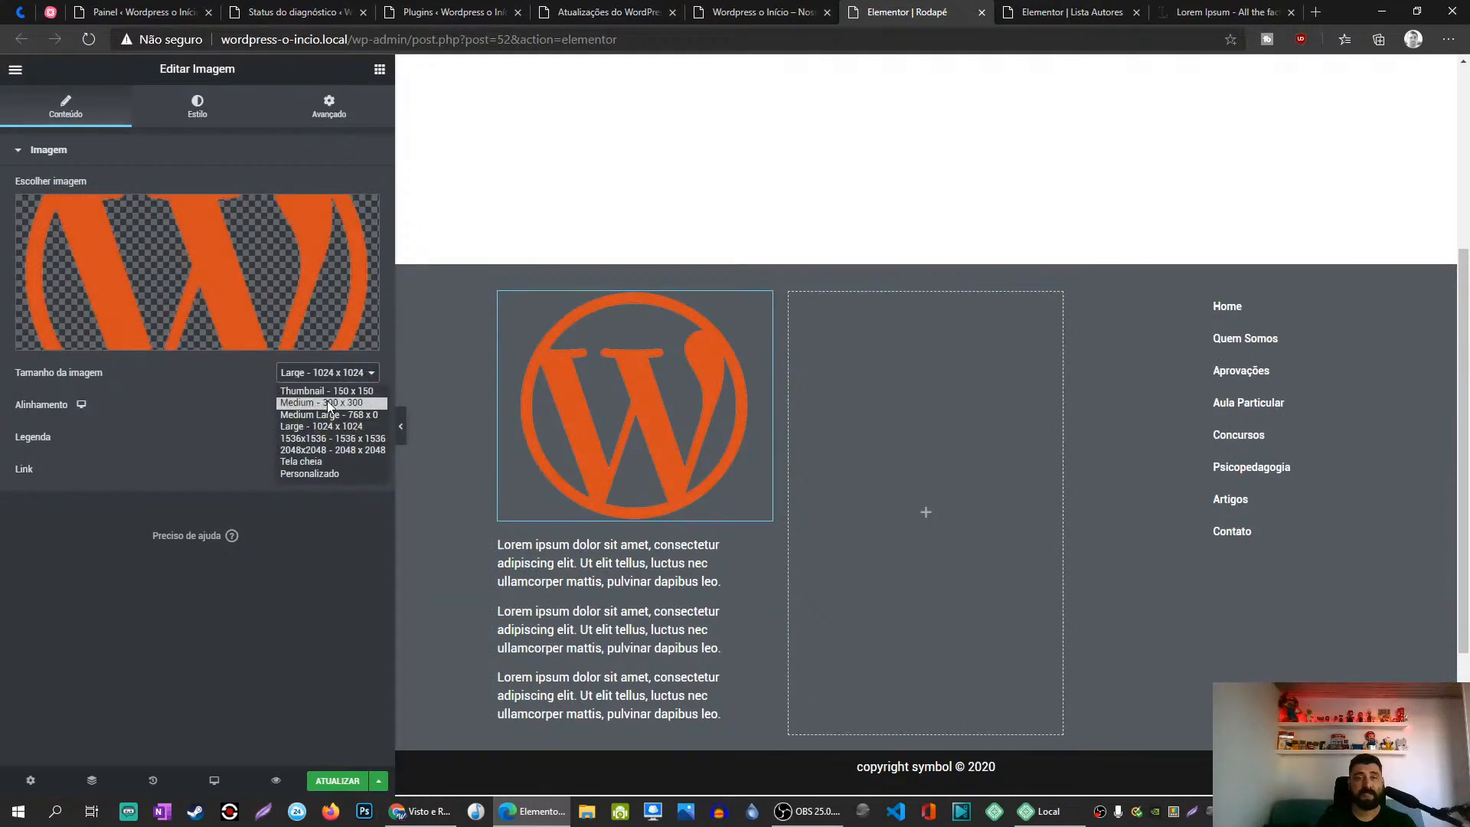
click(323, 390)
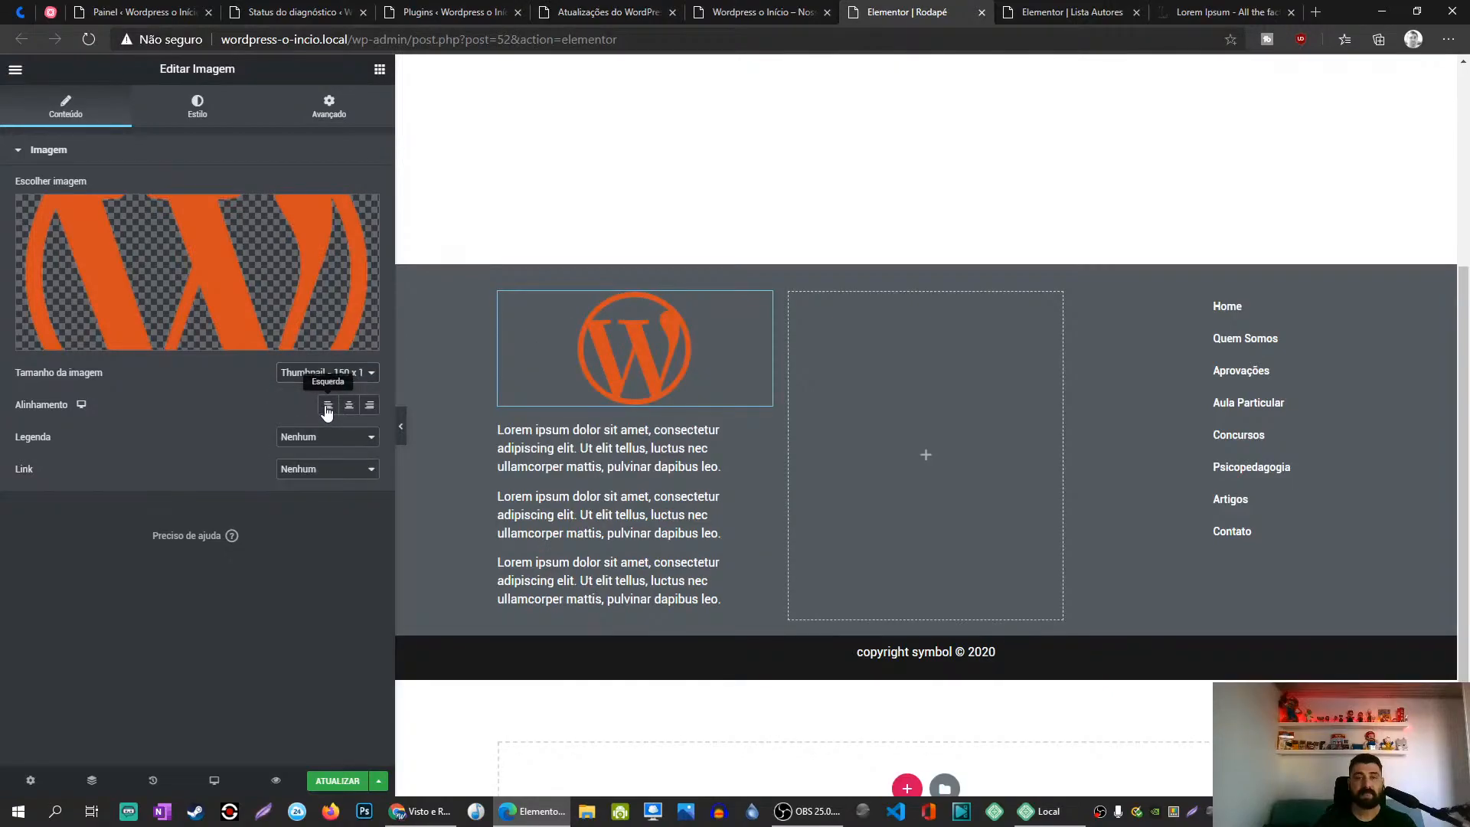
click(328, 406)
click(348, 405)
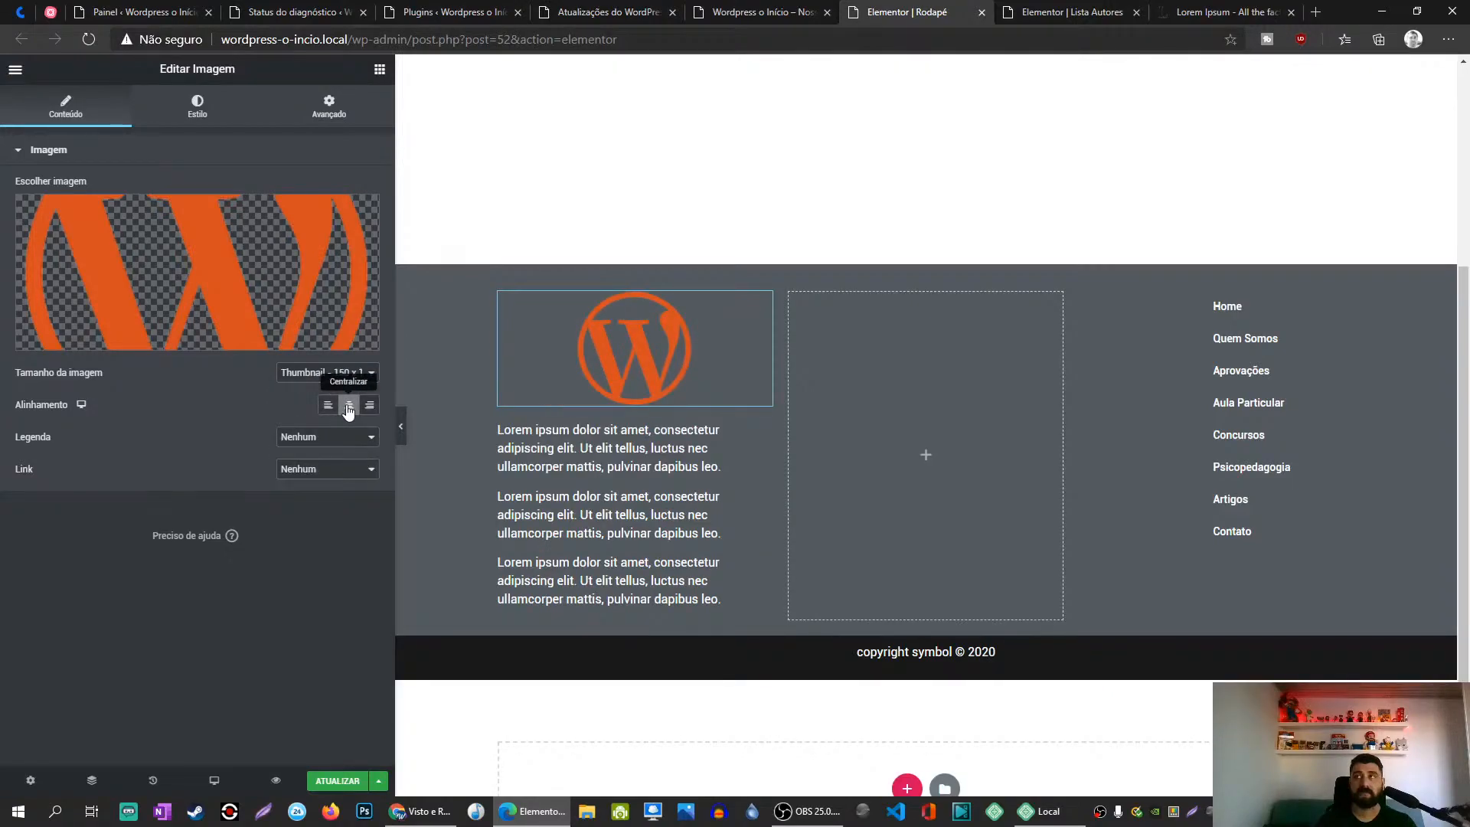
click(328, 405)
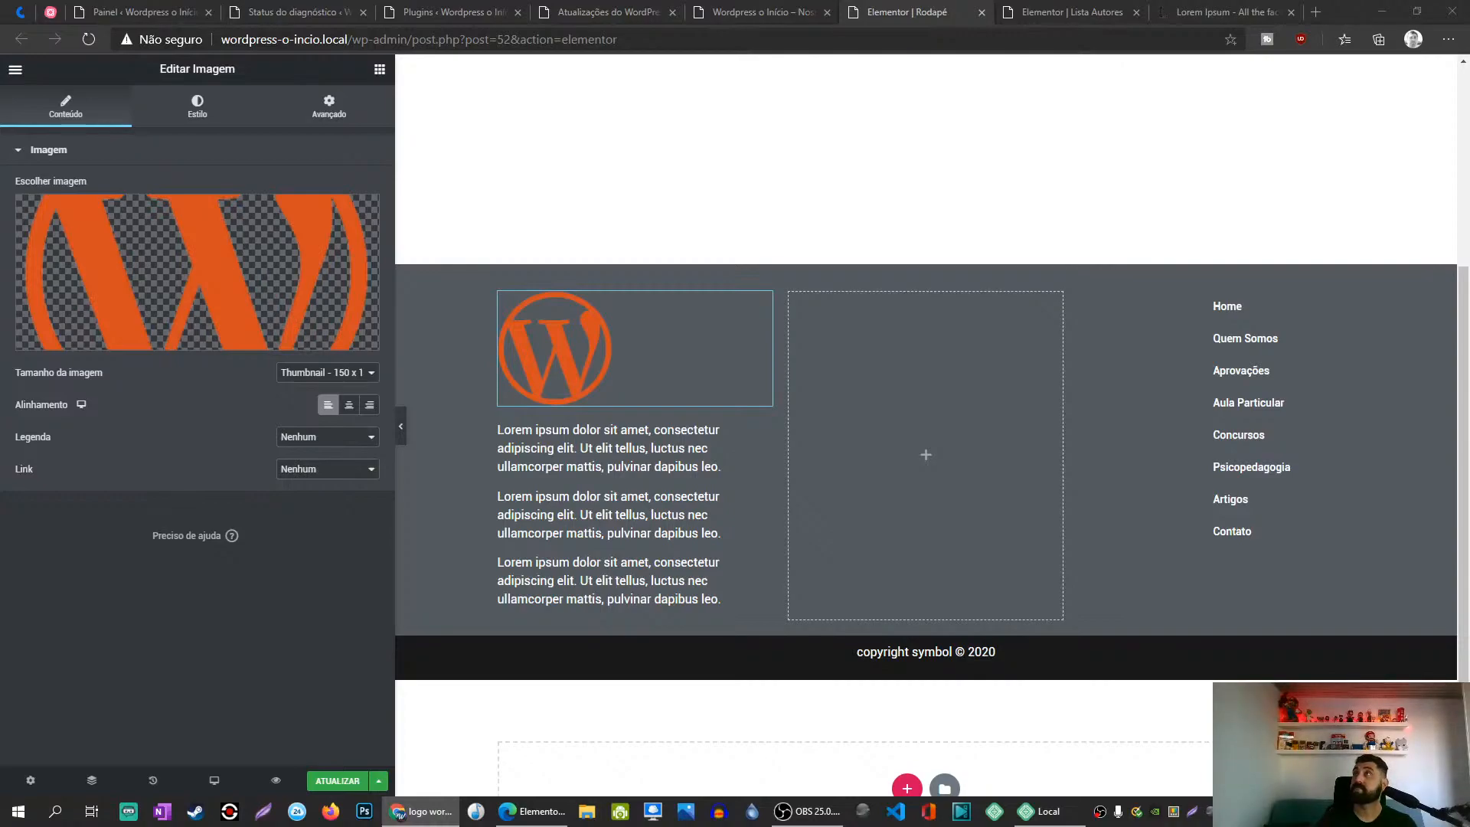
Step: Upload WordPress-logotype-standard.png and insert it in place of the orange logo
click(234, 252)
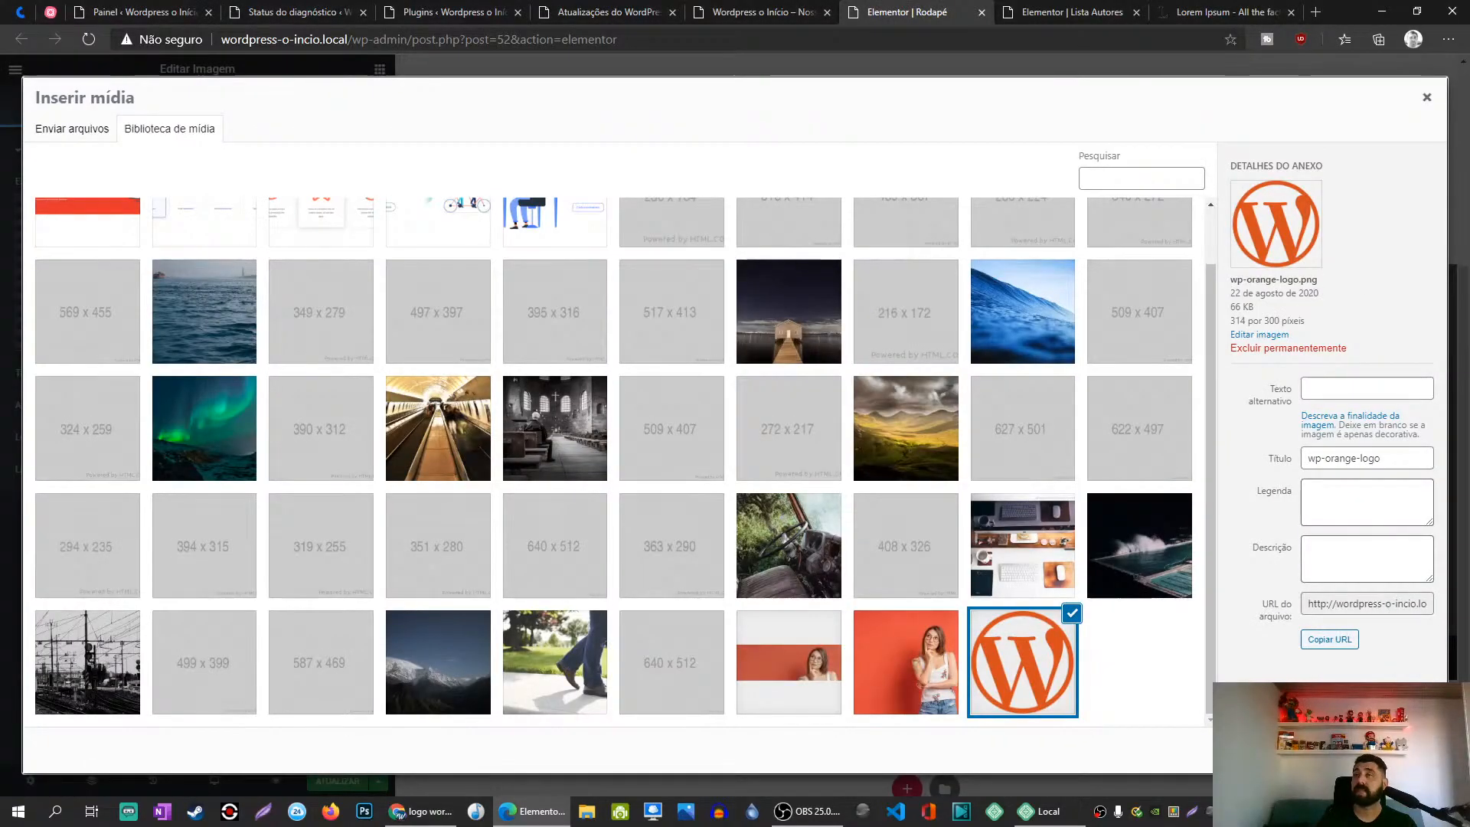
drag(951, 826, 224, 334)
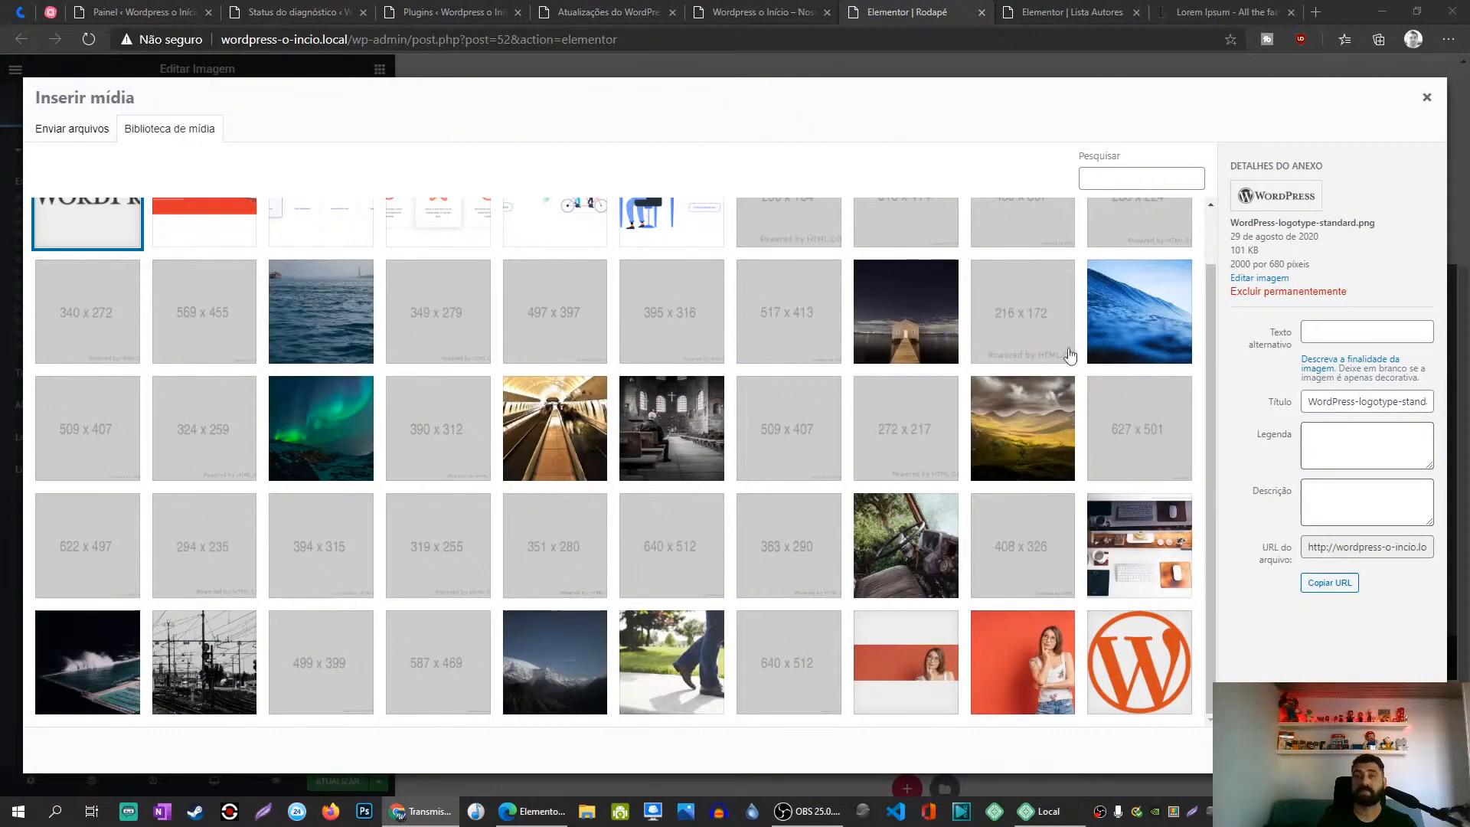
click(1397, 750)
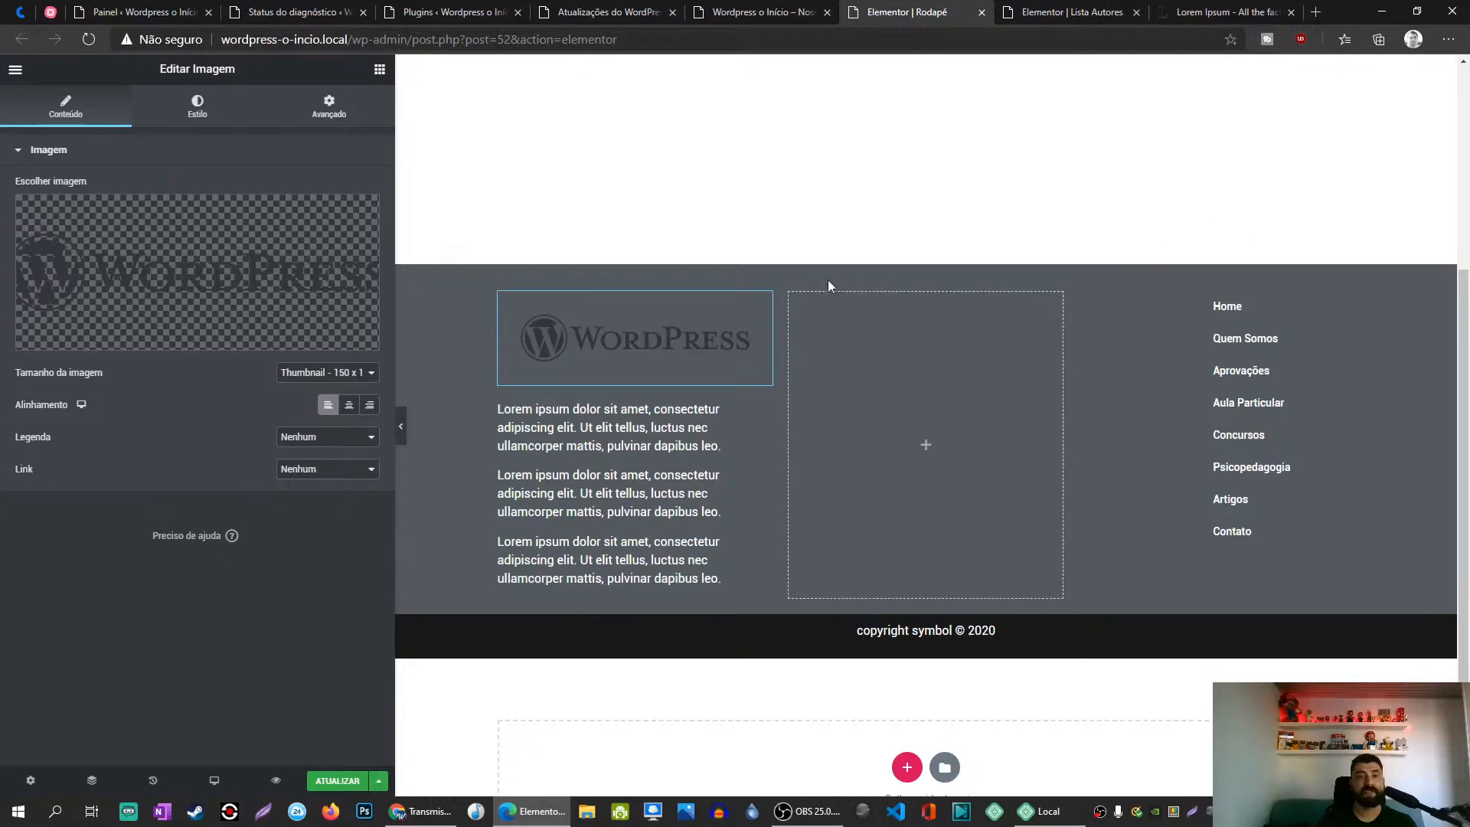
click(364, 816)
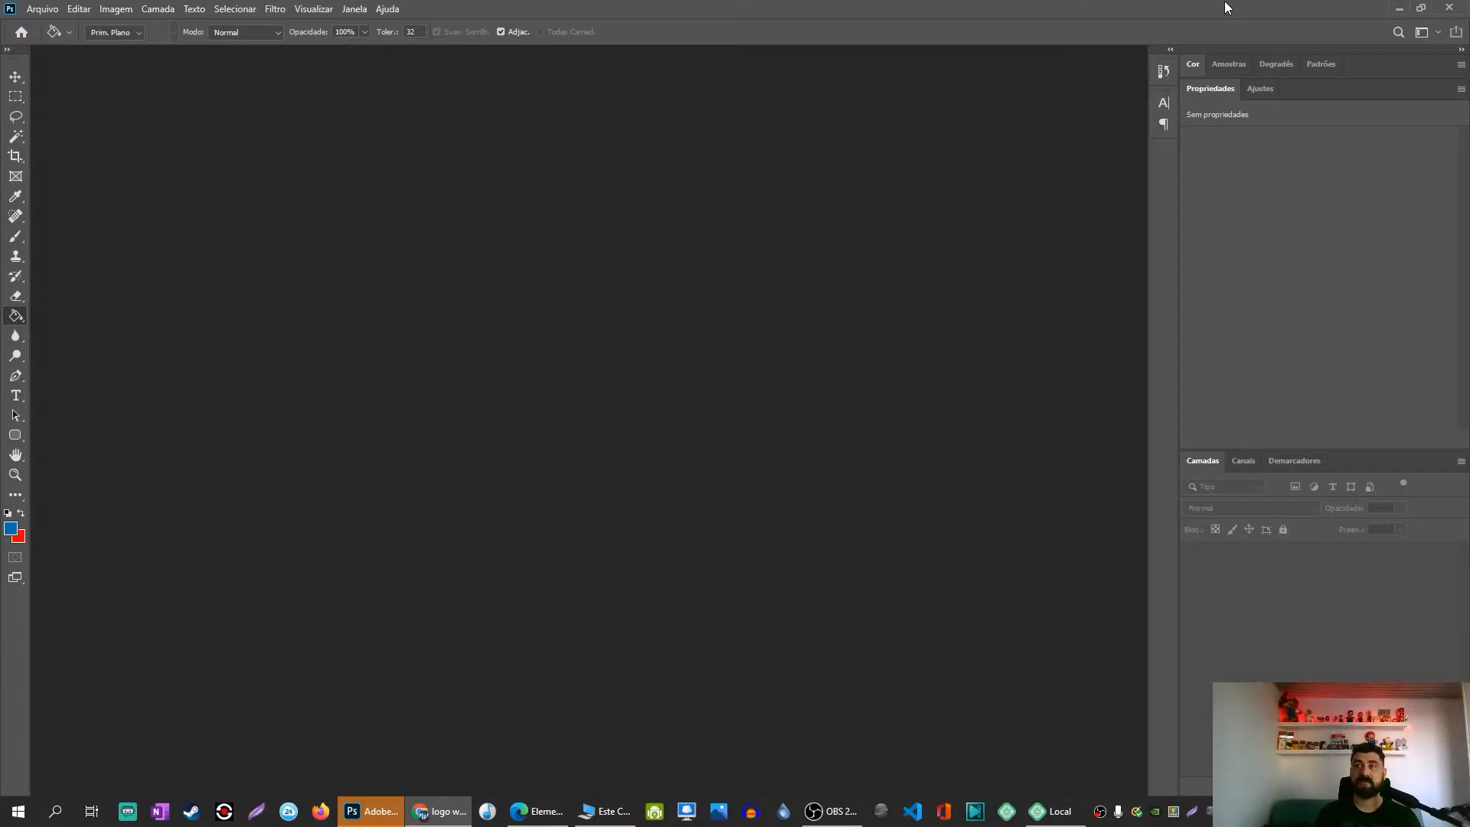
click(1399, 9)
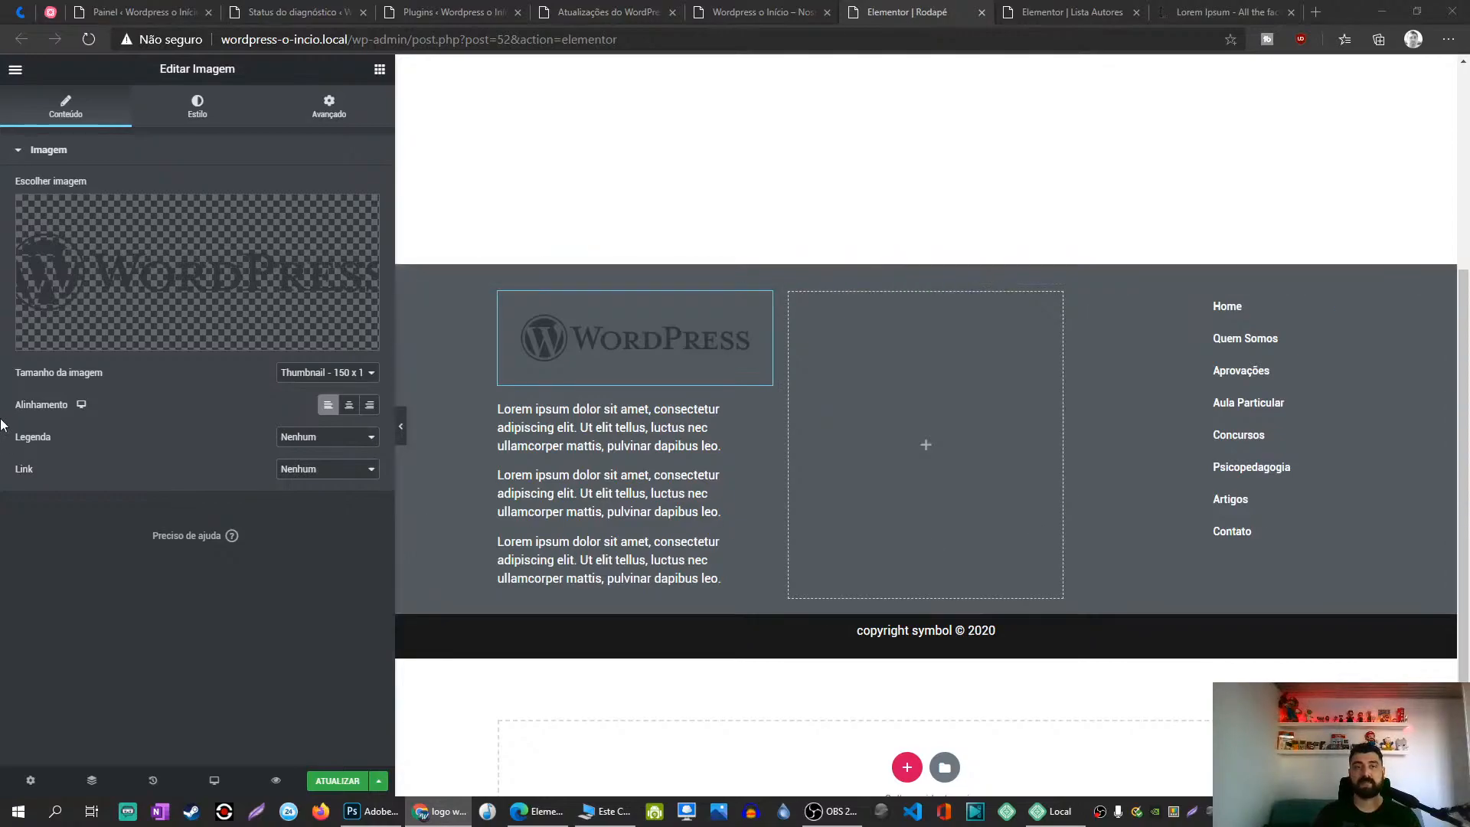
Step: Upload the white WordPress logotype and insert it as the footer image
click(256, 306)
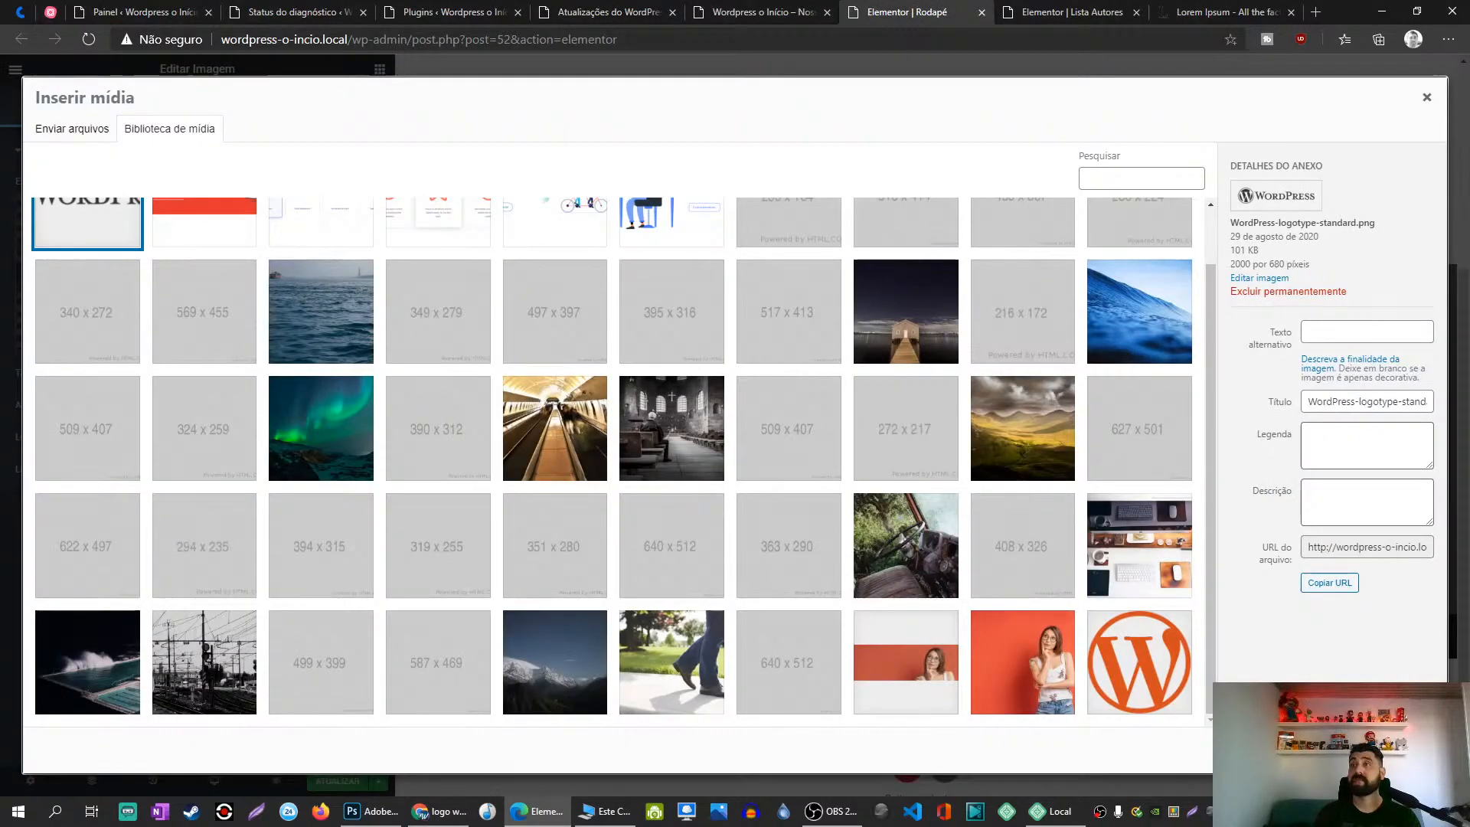
drag(360, 412, 170, 360)
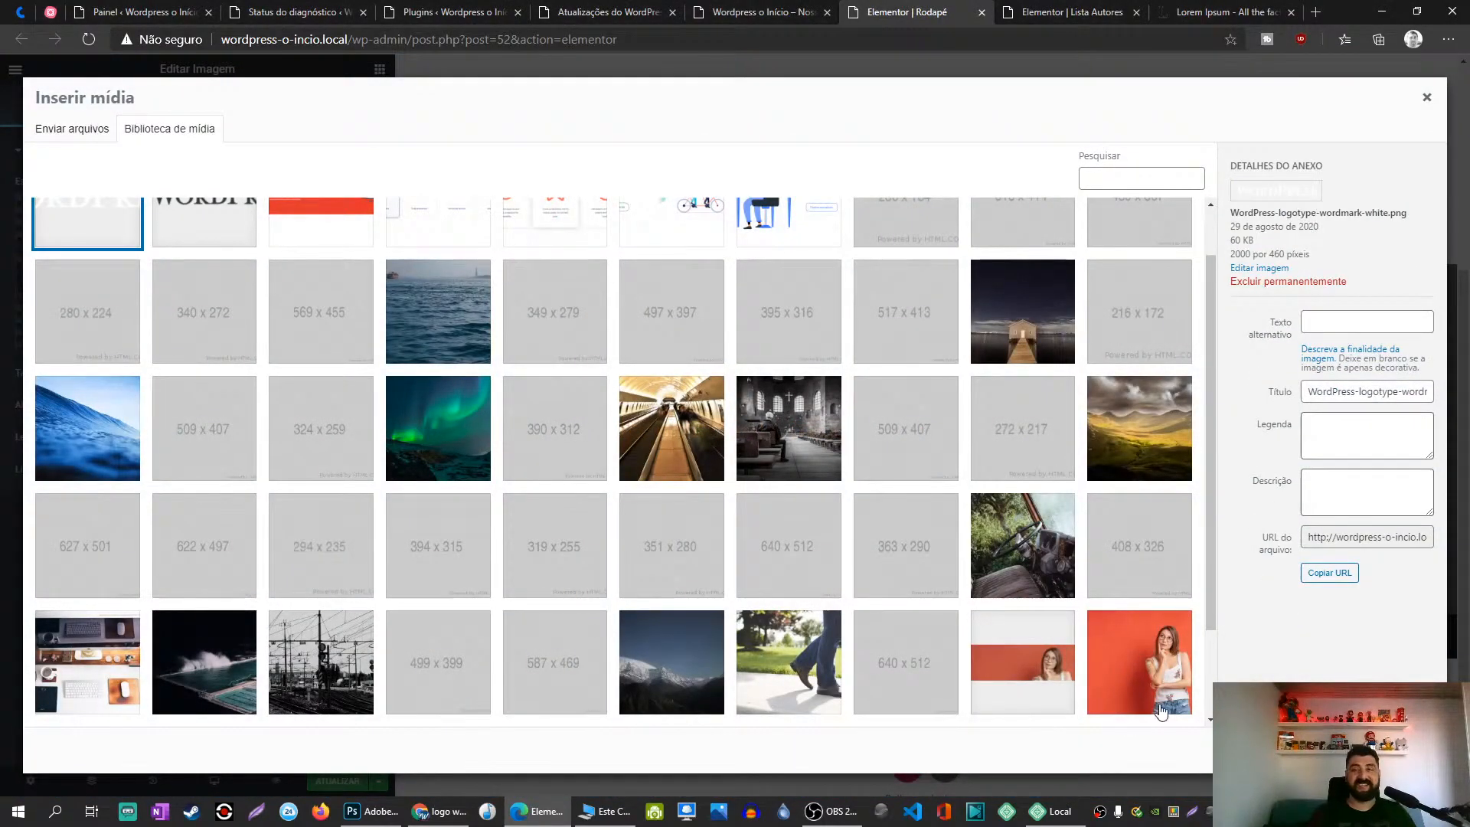
click(1394, 751)
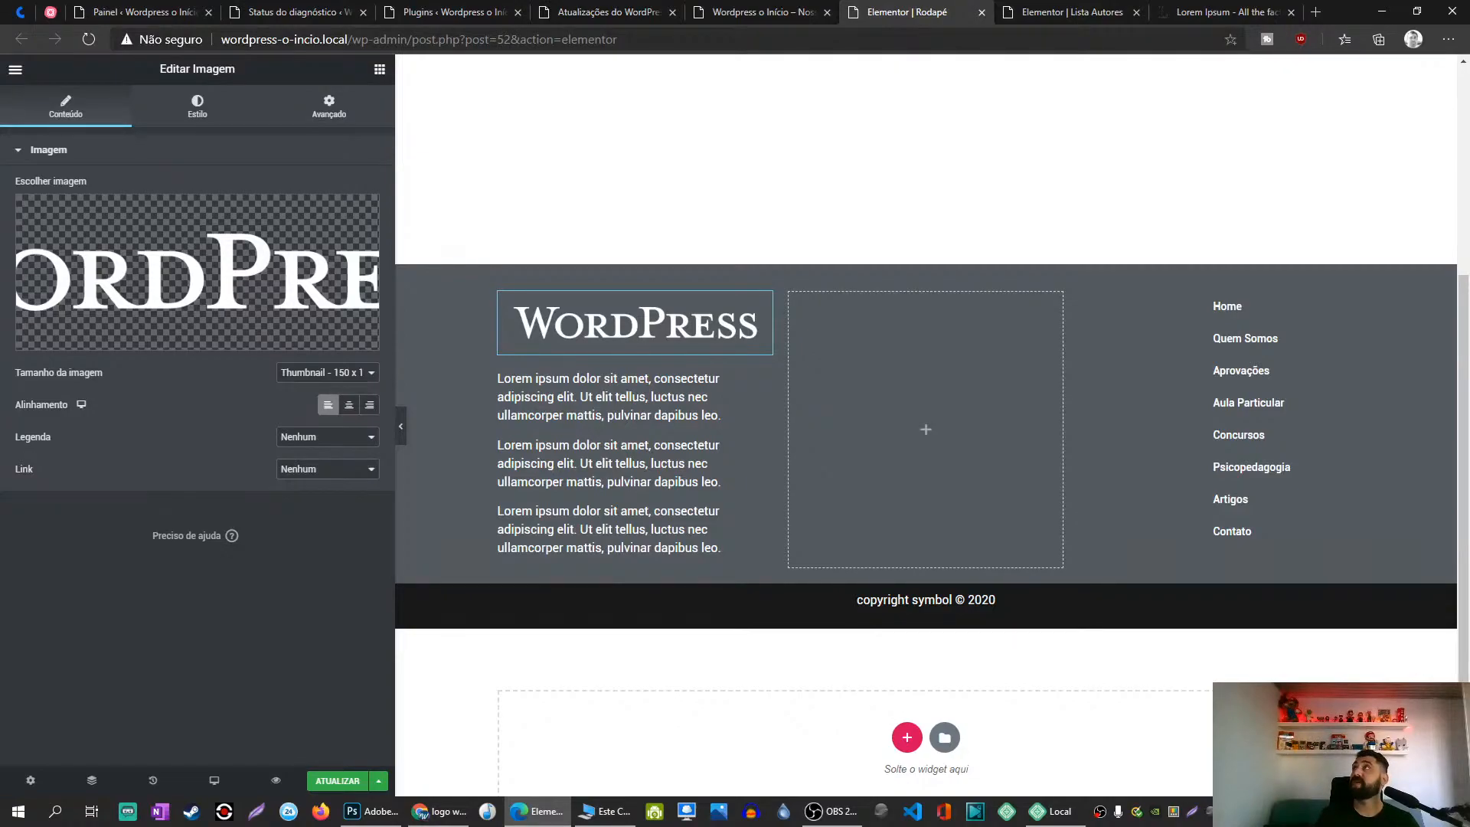
key(alt+Tab)
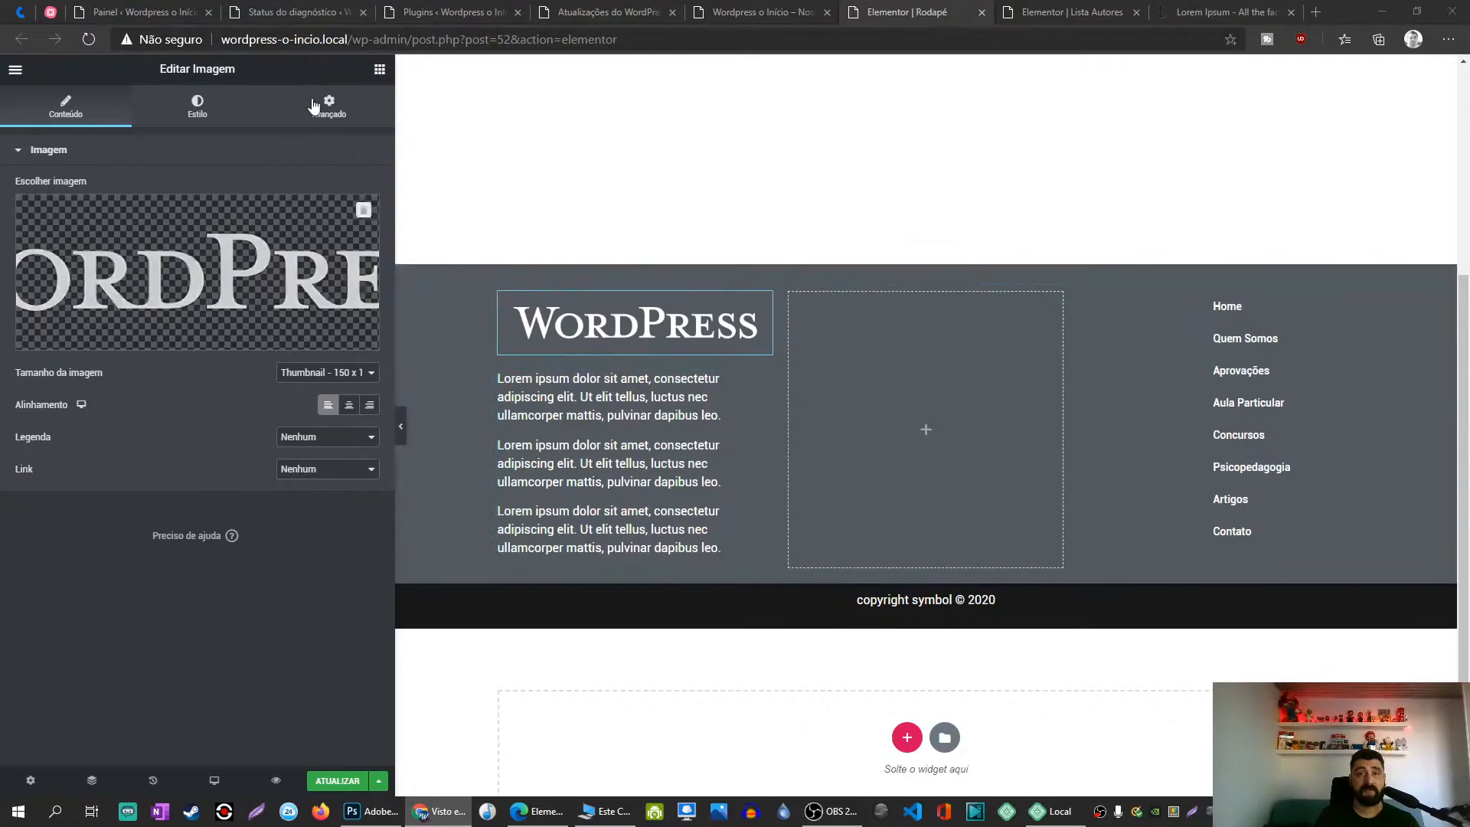
Step: Add a Título widget under the logo and paste 'VENHA CONVERSAR E TOMAR UM CAFÉ.' as its text
click(344, 105)
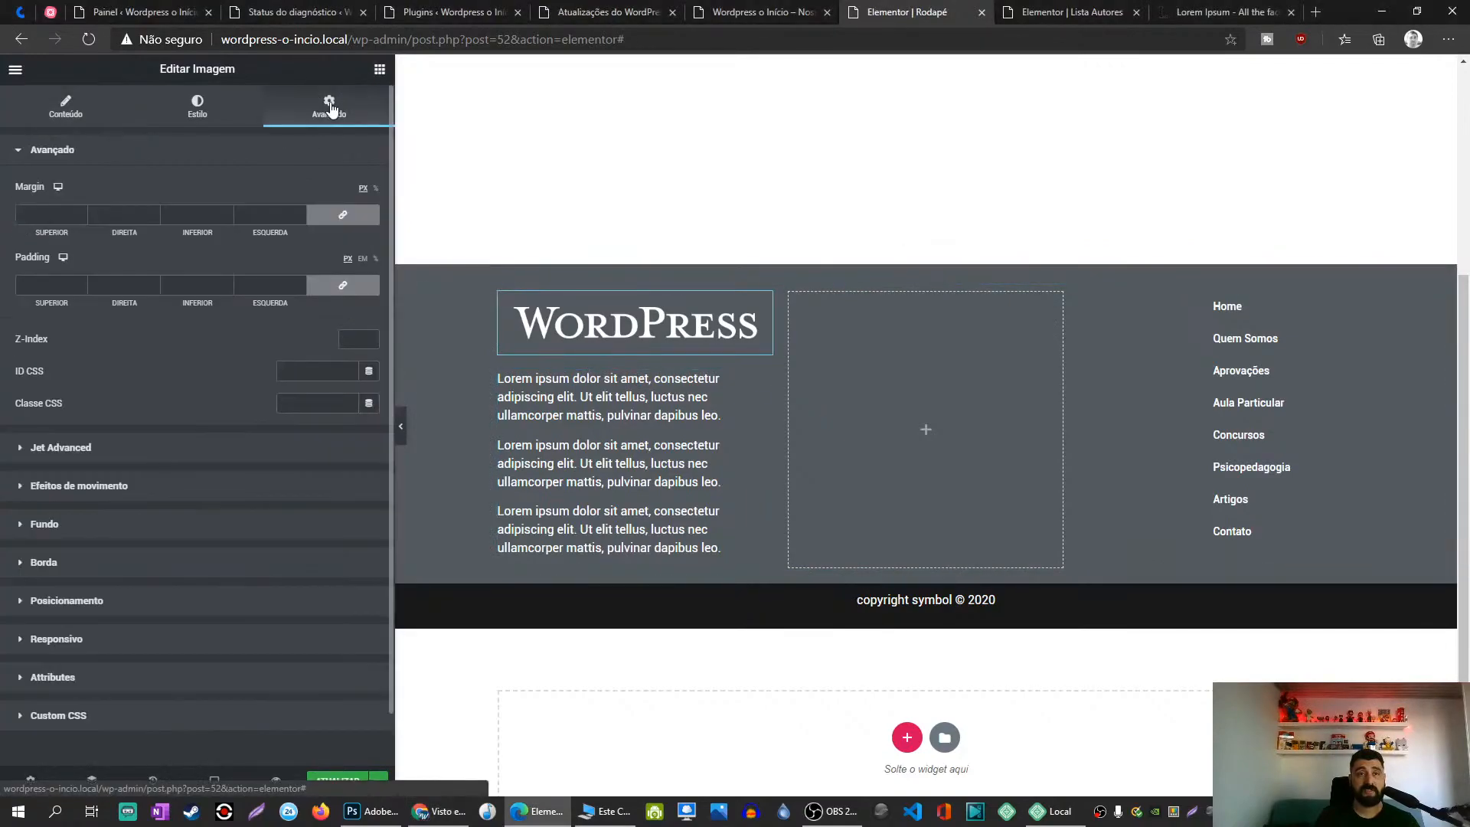
click(379, 69)
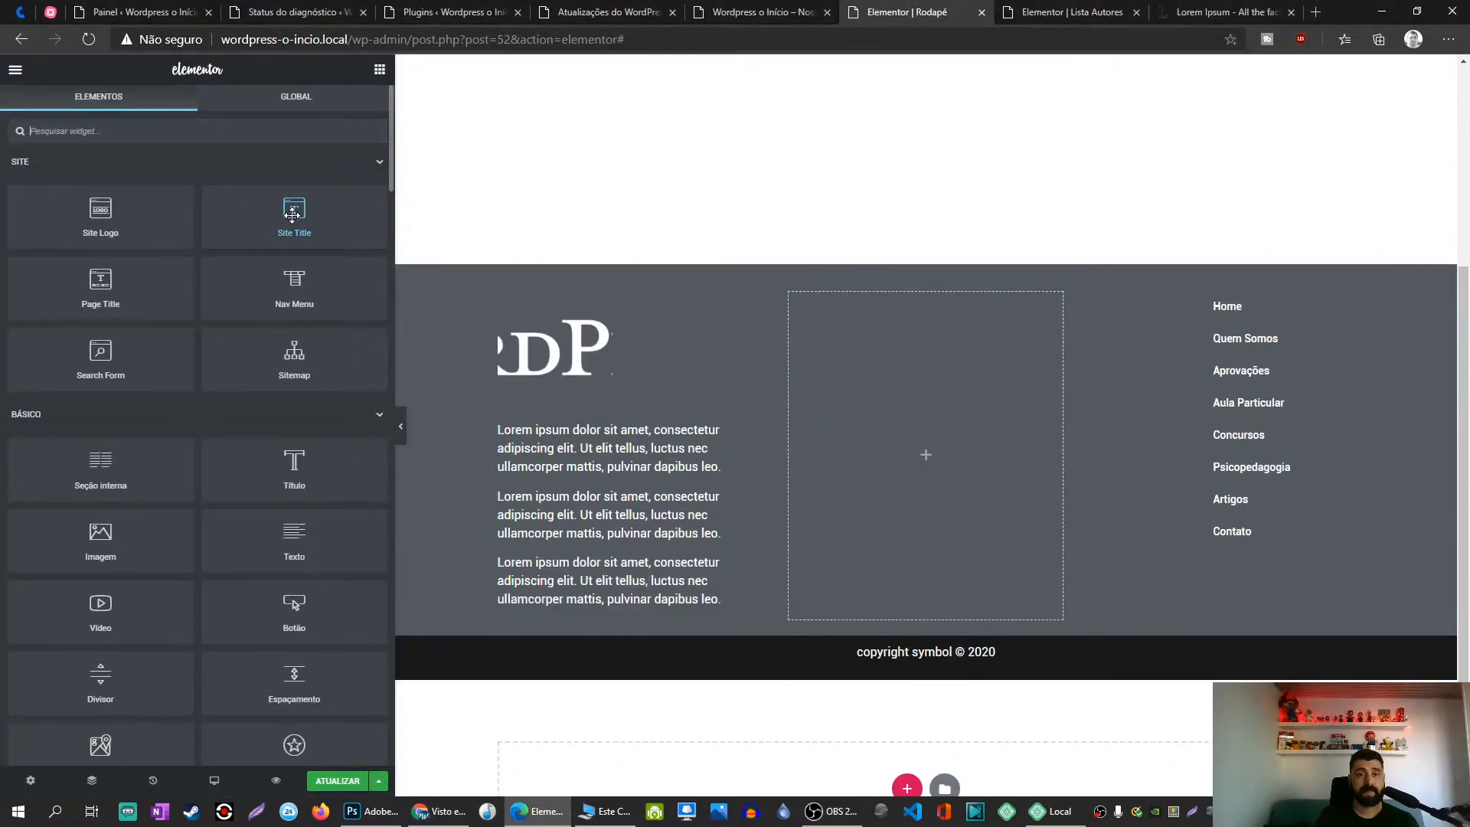
drag(294, 467, 599, 450)
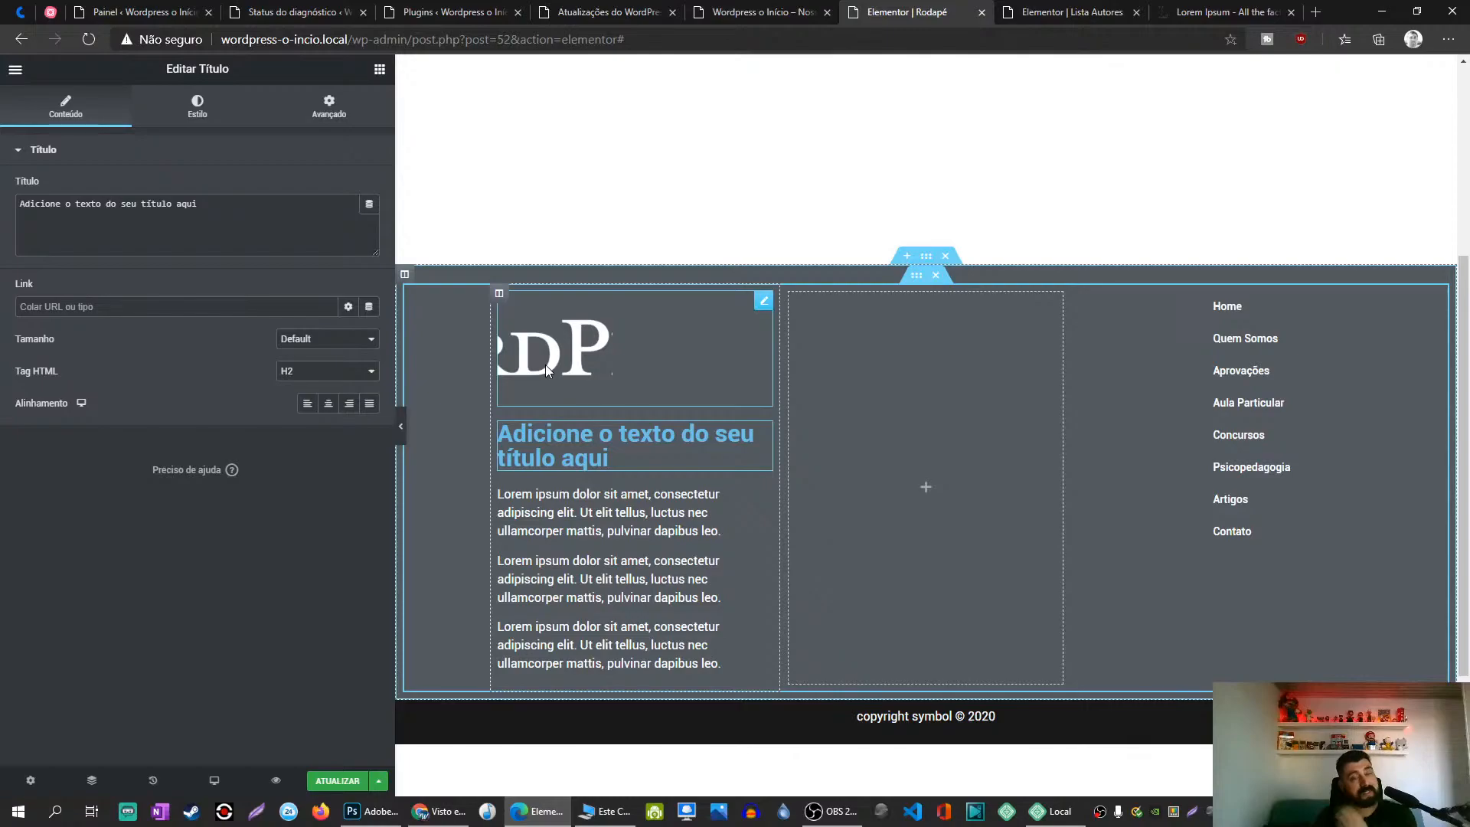
triple_click(256, 221)
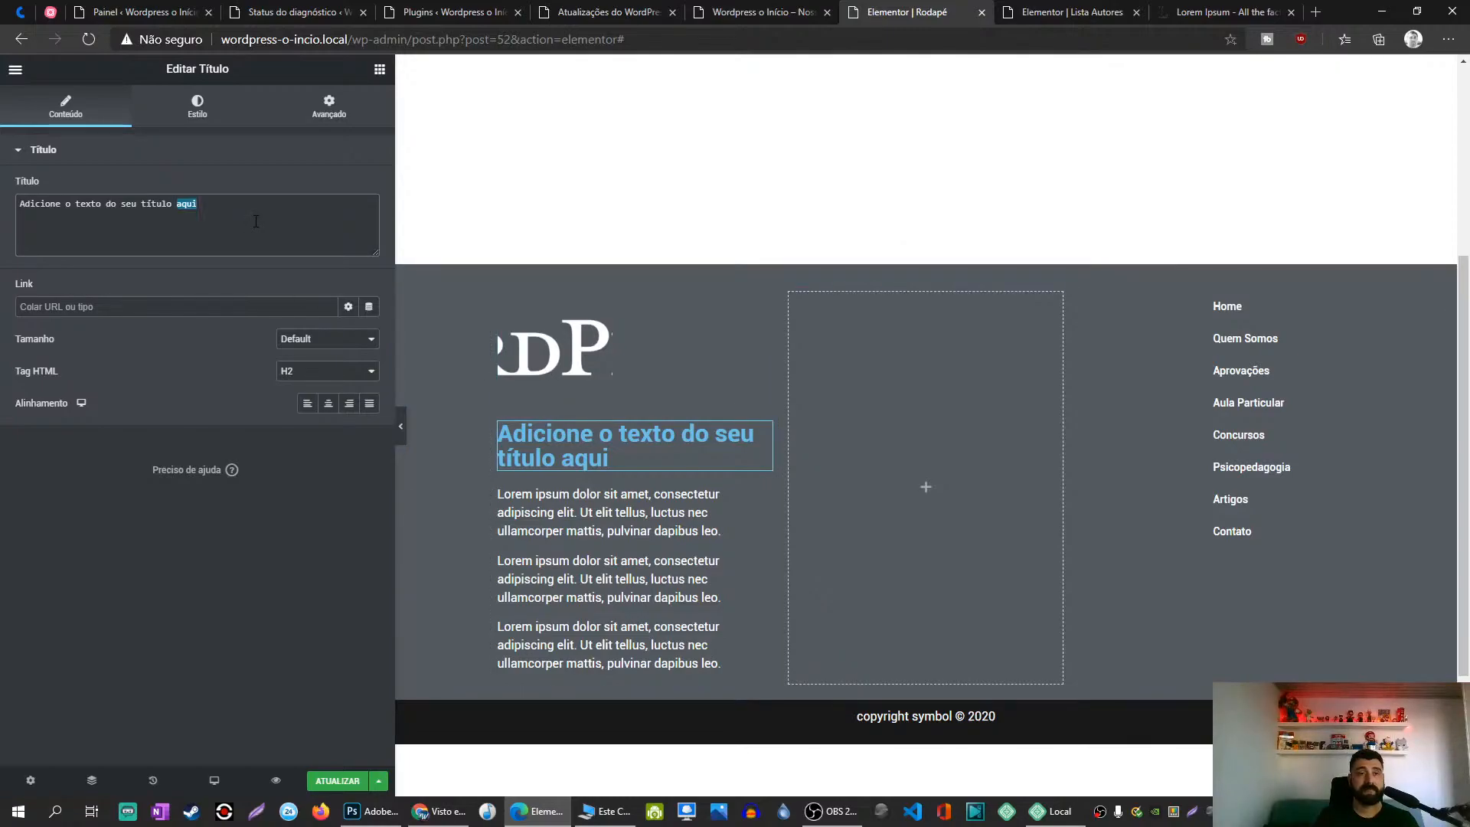
text(VENHA CONVERSAR E TOMAR UM CAFÉ.)
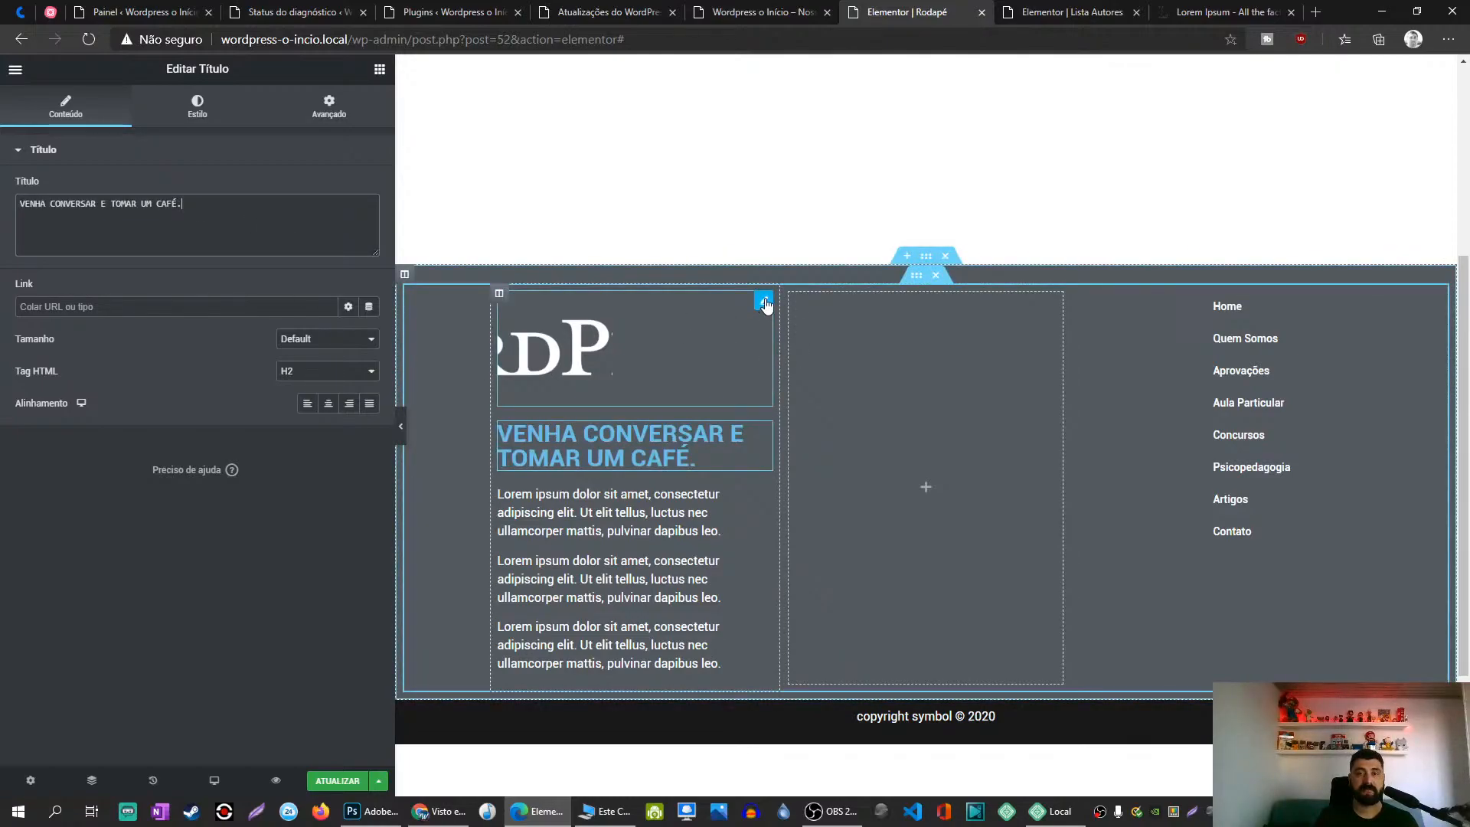
Step: Set the logo image's Tamanho da imagem to Tela cheia
click(765, 302)
click(66, 107)
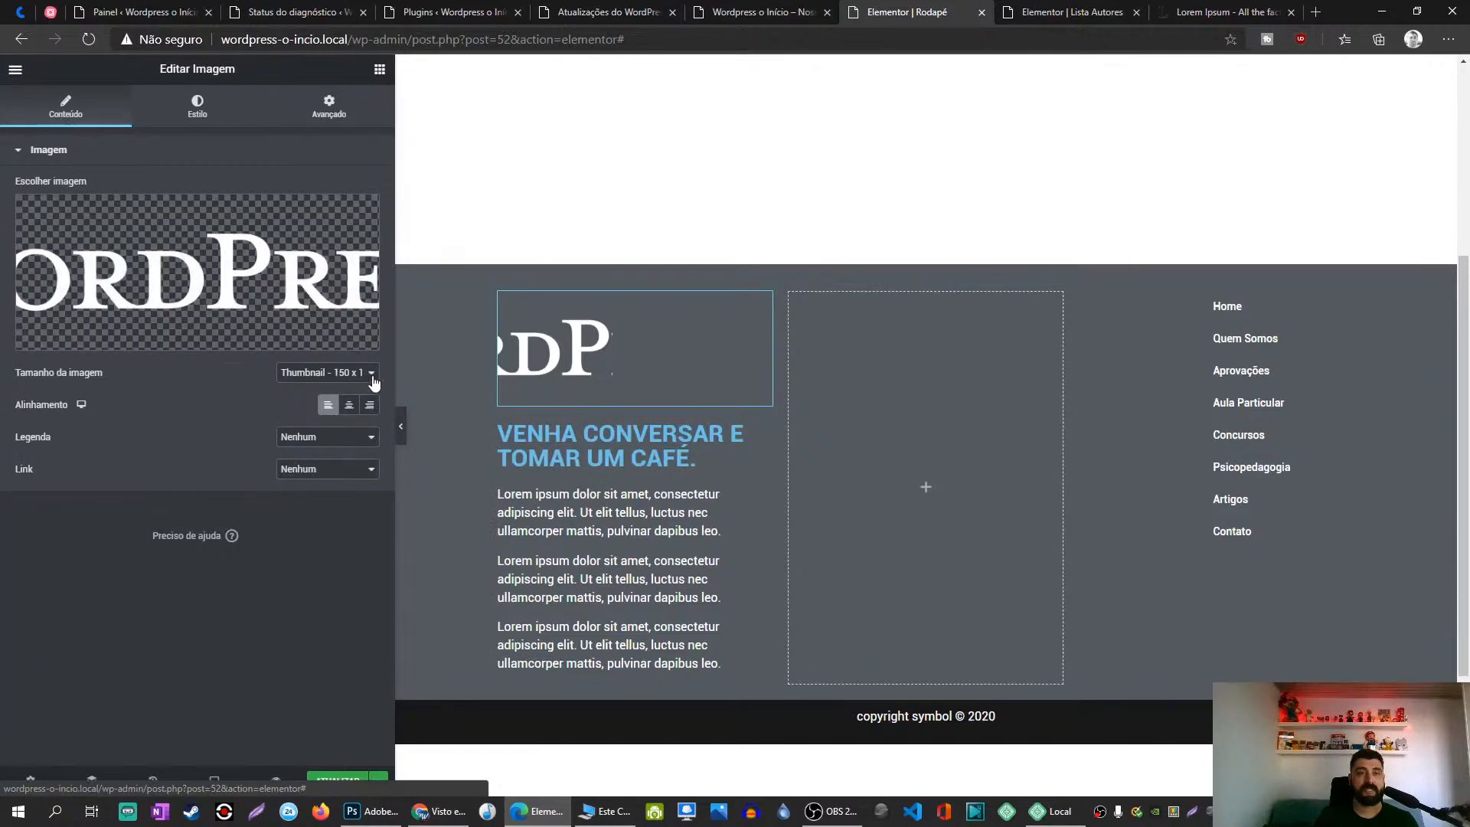
click(304, 375)
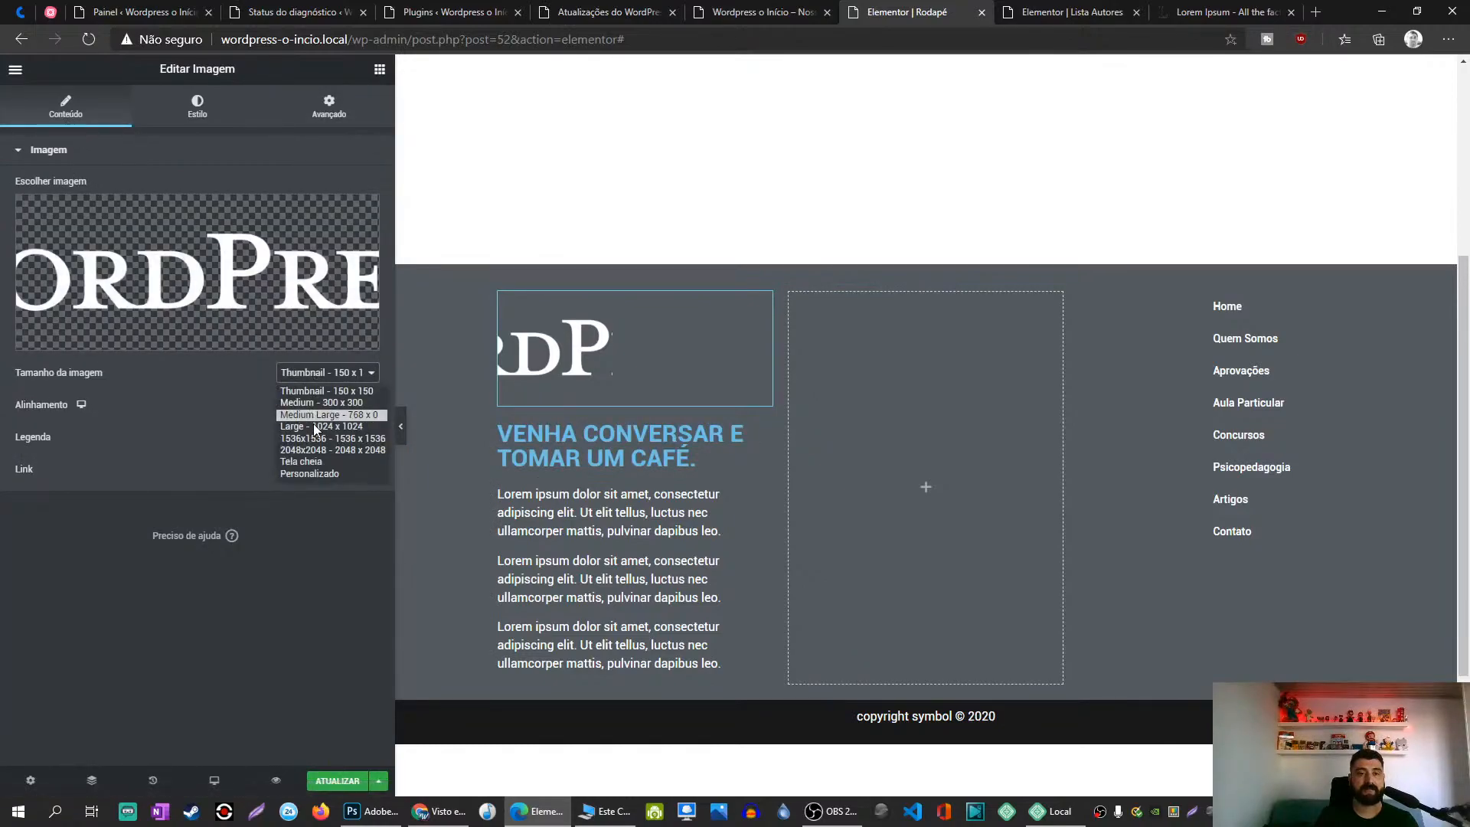
click(312, 467)
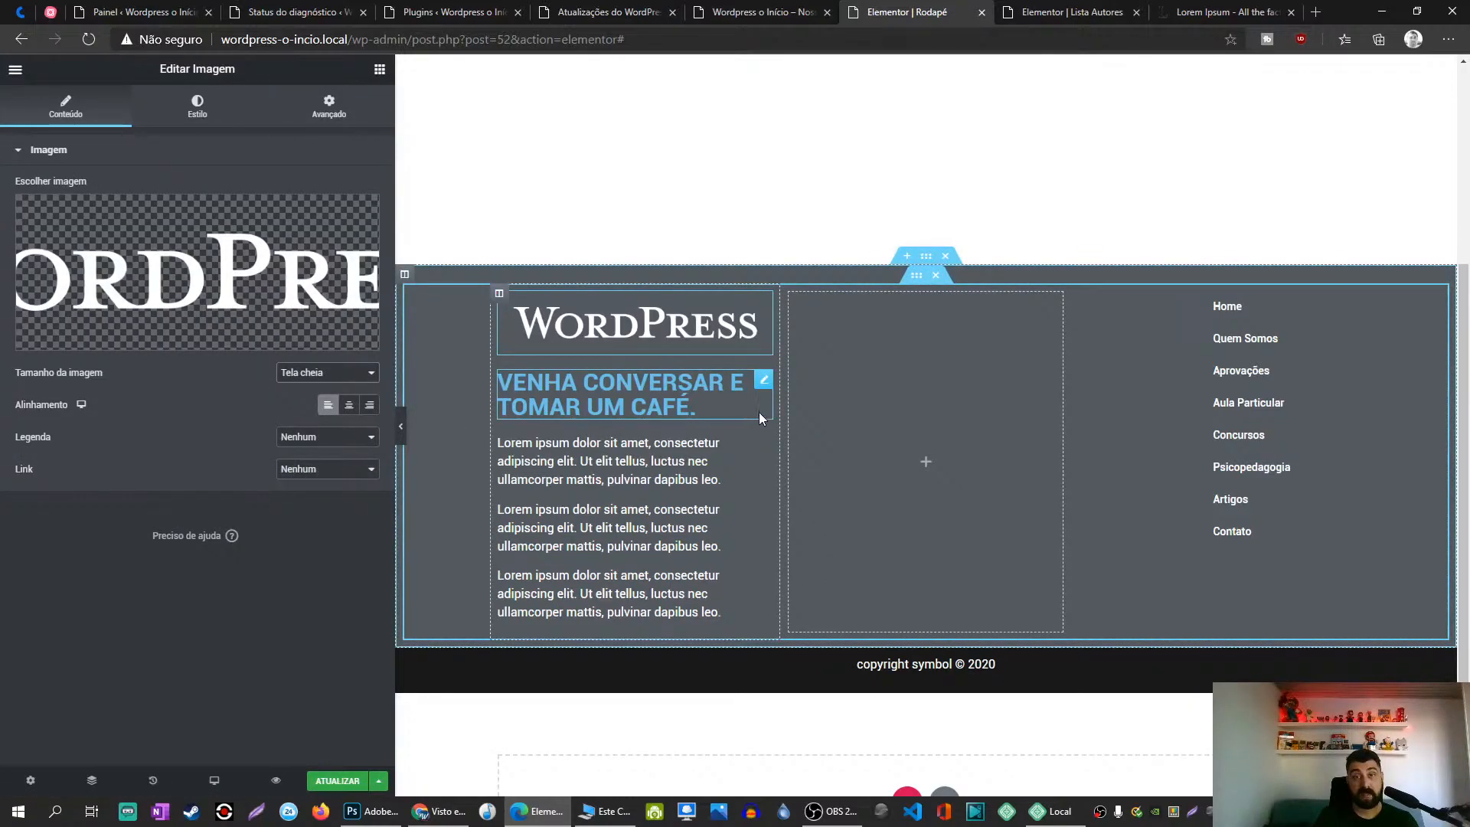
click(764, 381)
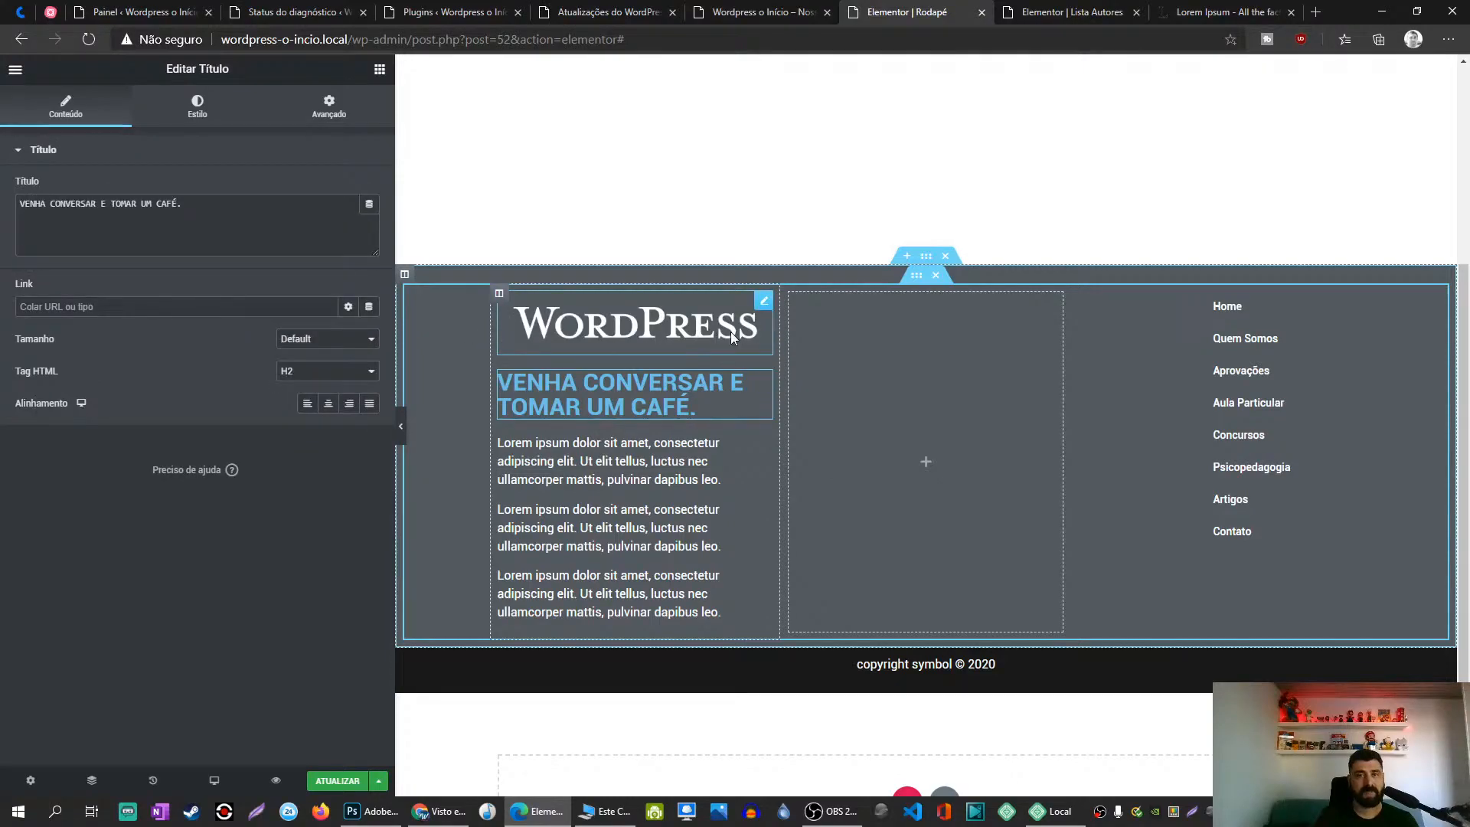
click(763, 301)
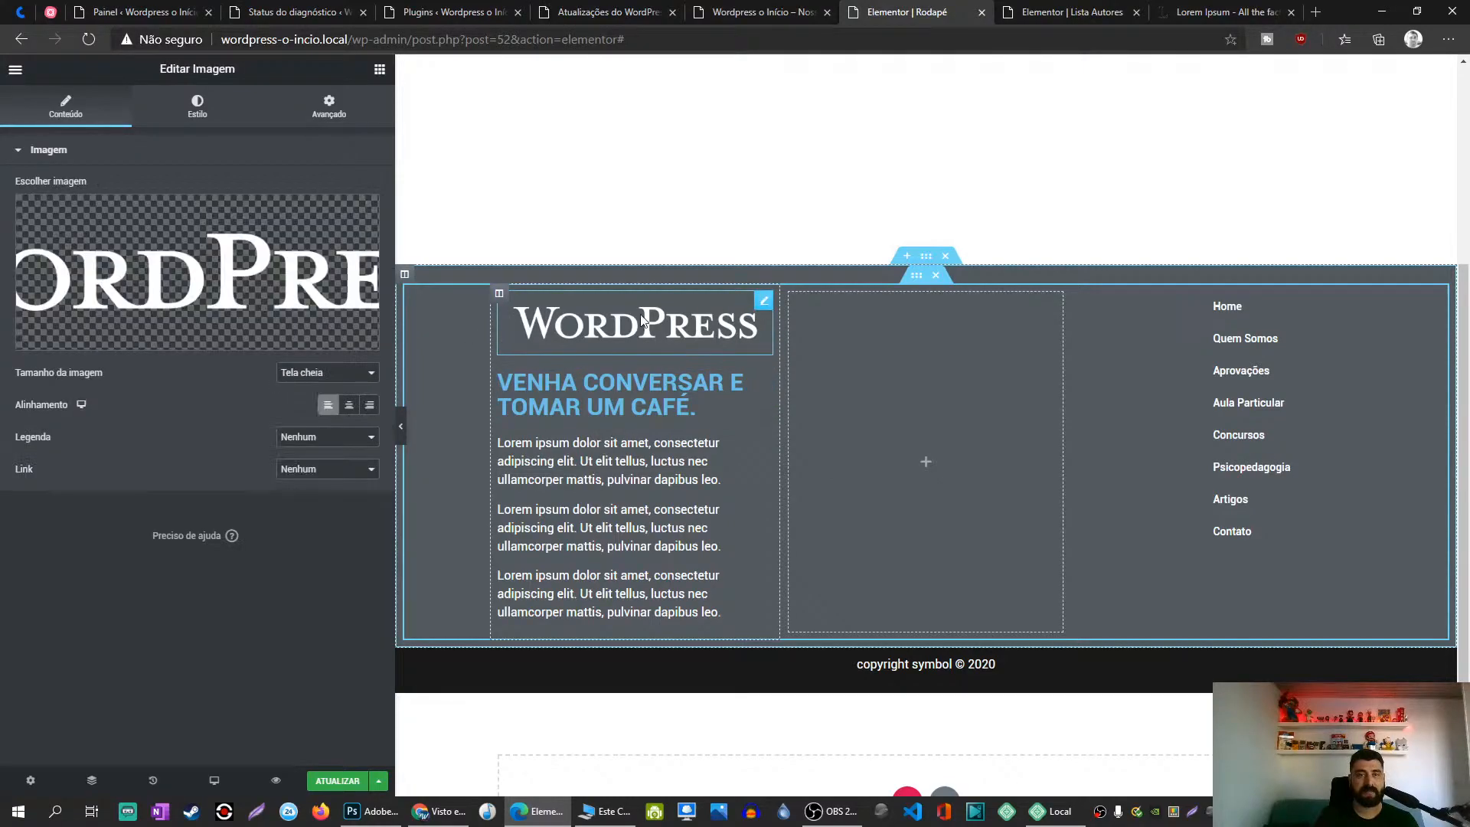
click(331, 375)
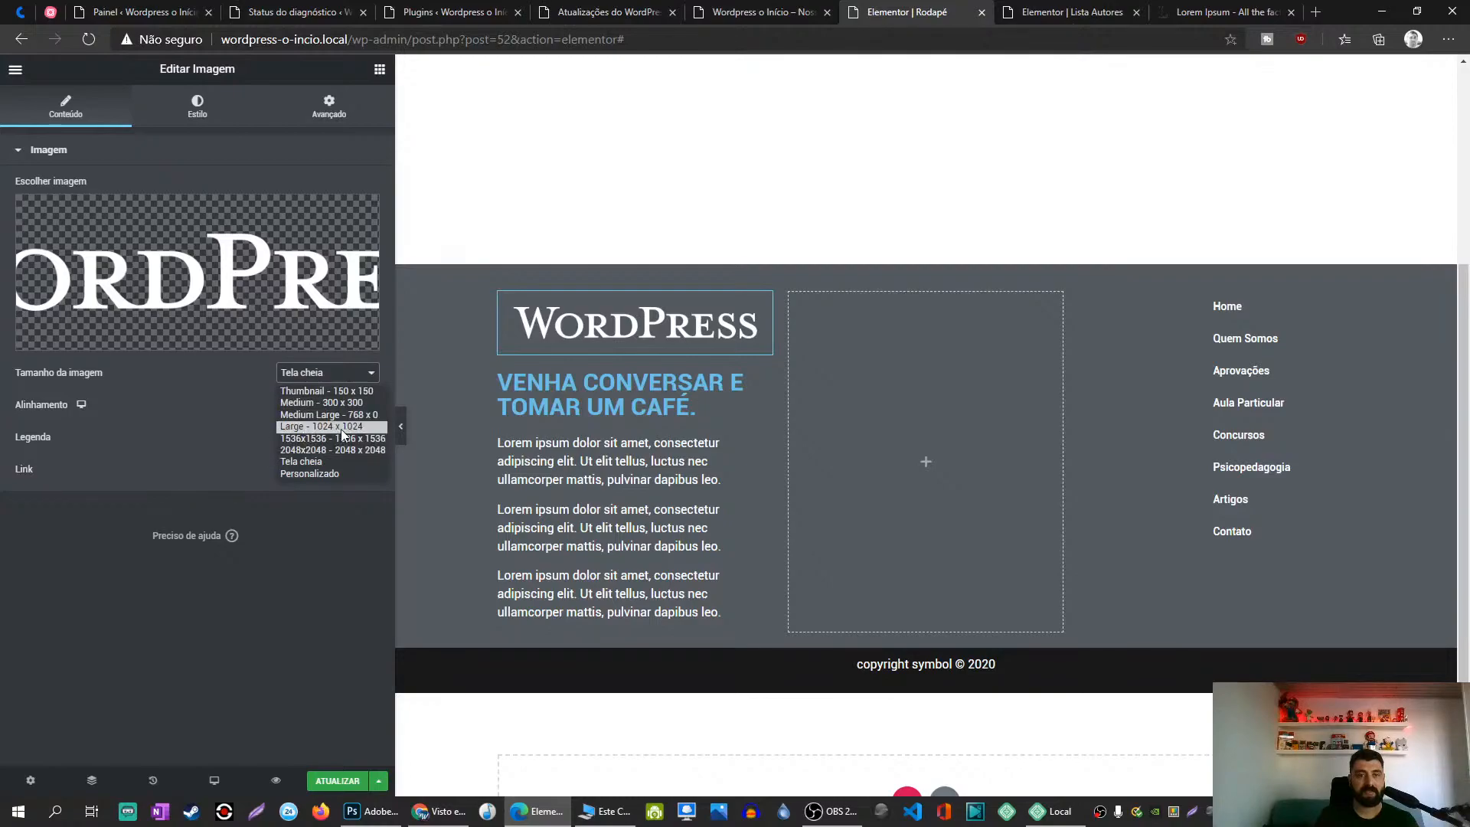
click(255, 444)
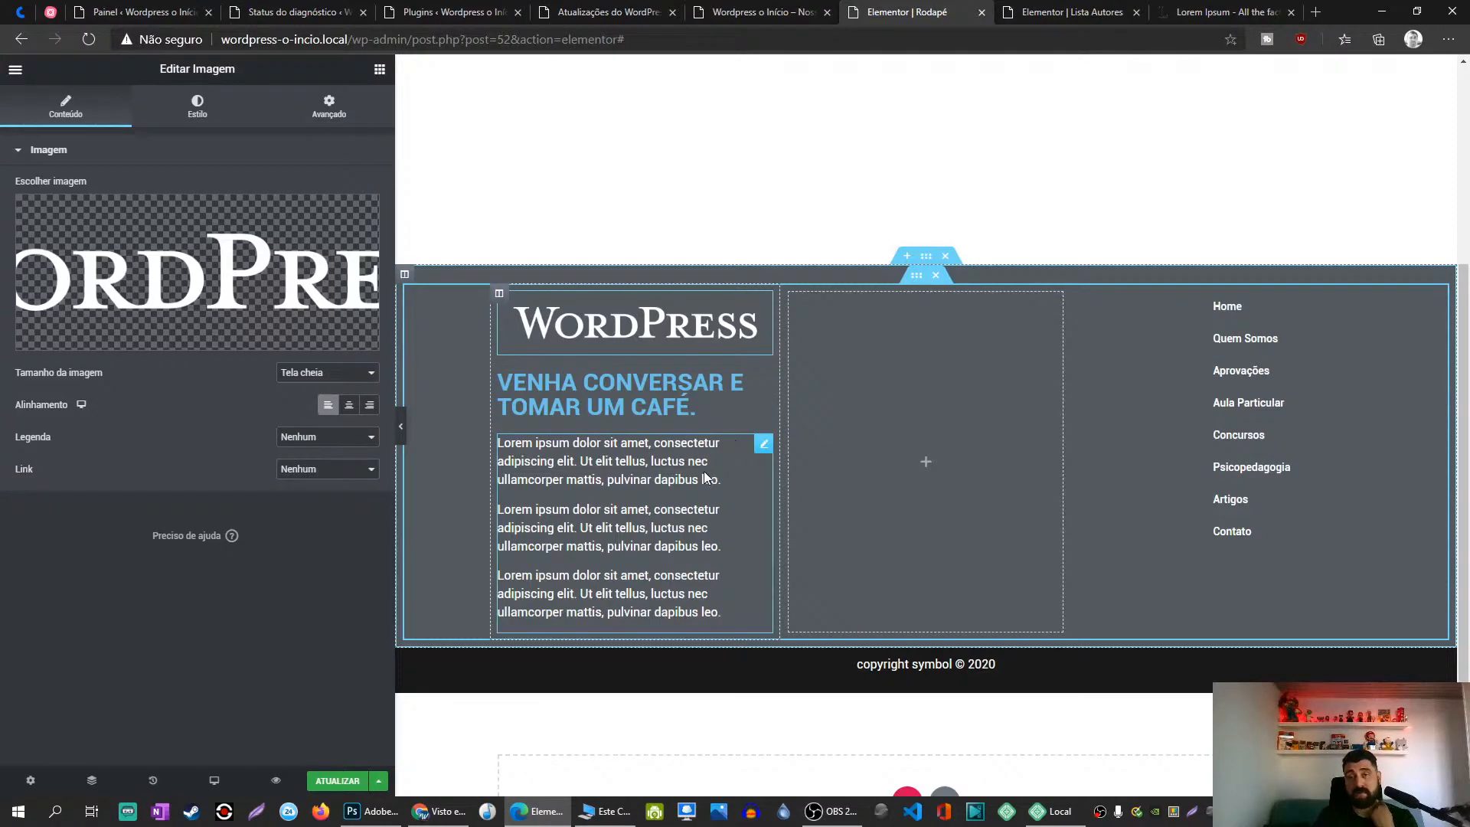
Step: Copy the paragraph text's style and paste it onto the heading
right_click(766, 444)
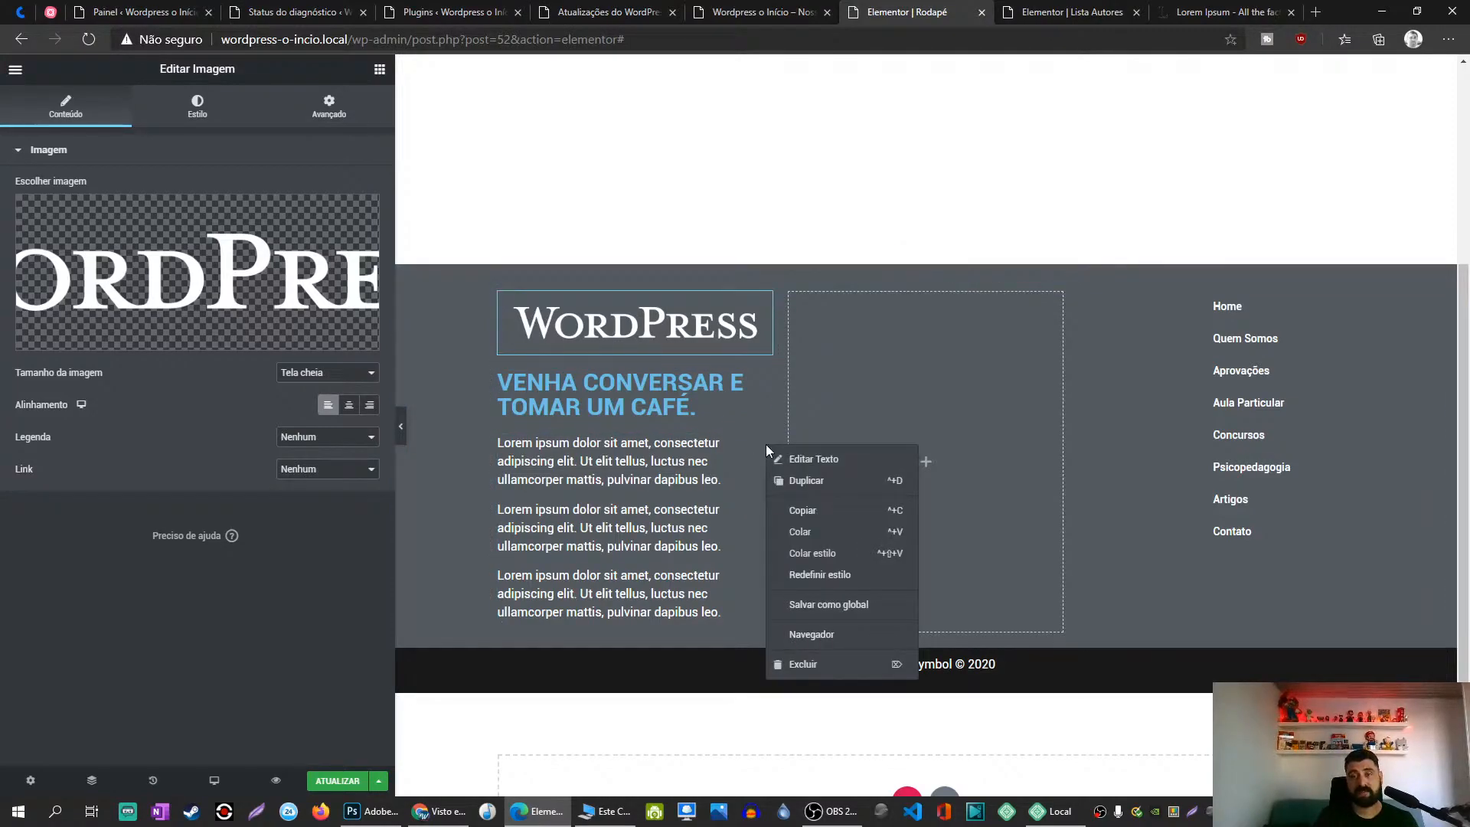
click(827, 518)
right_click(762, 376)
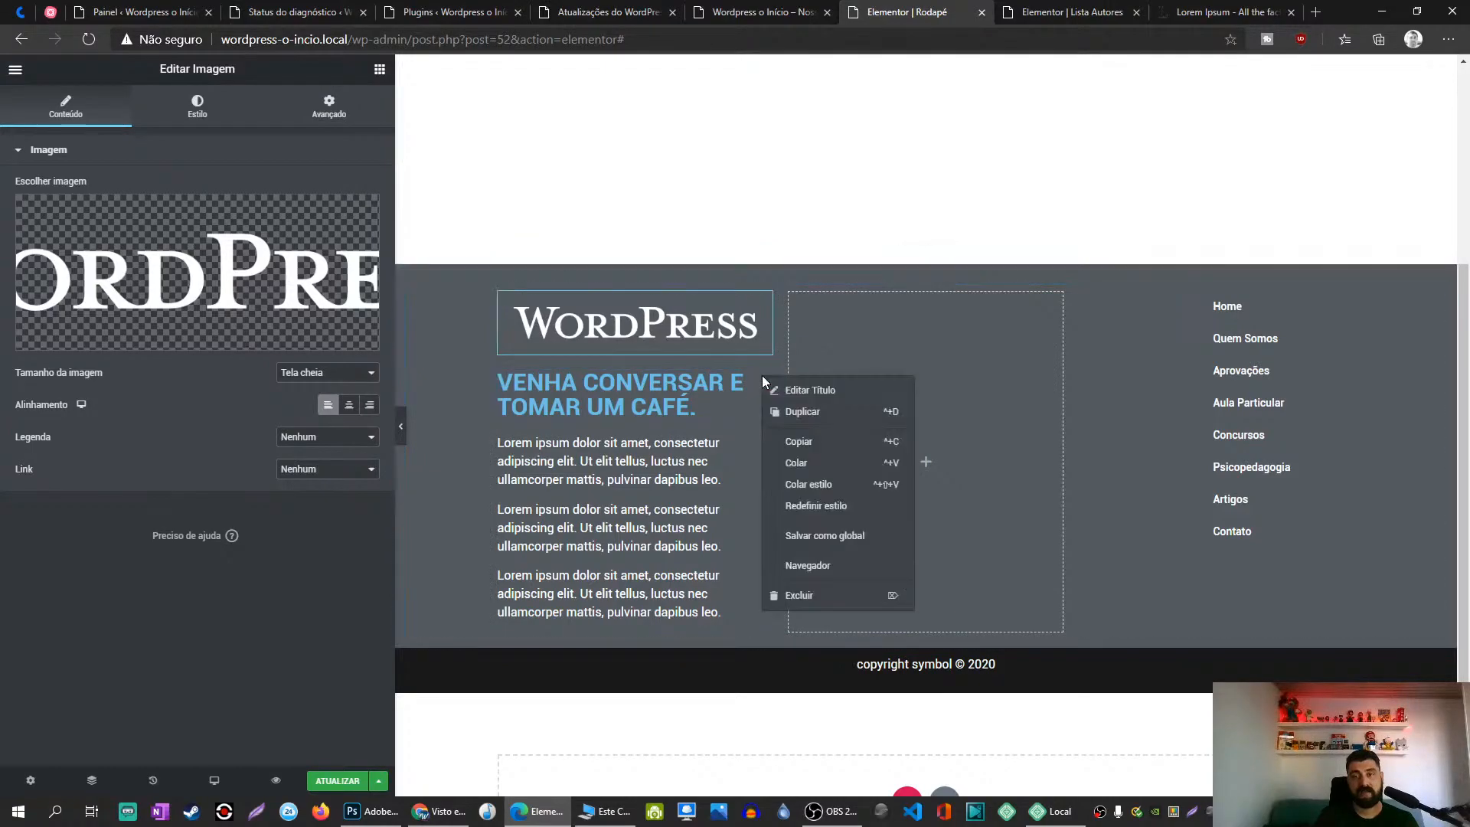
click(838, 486)
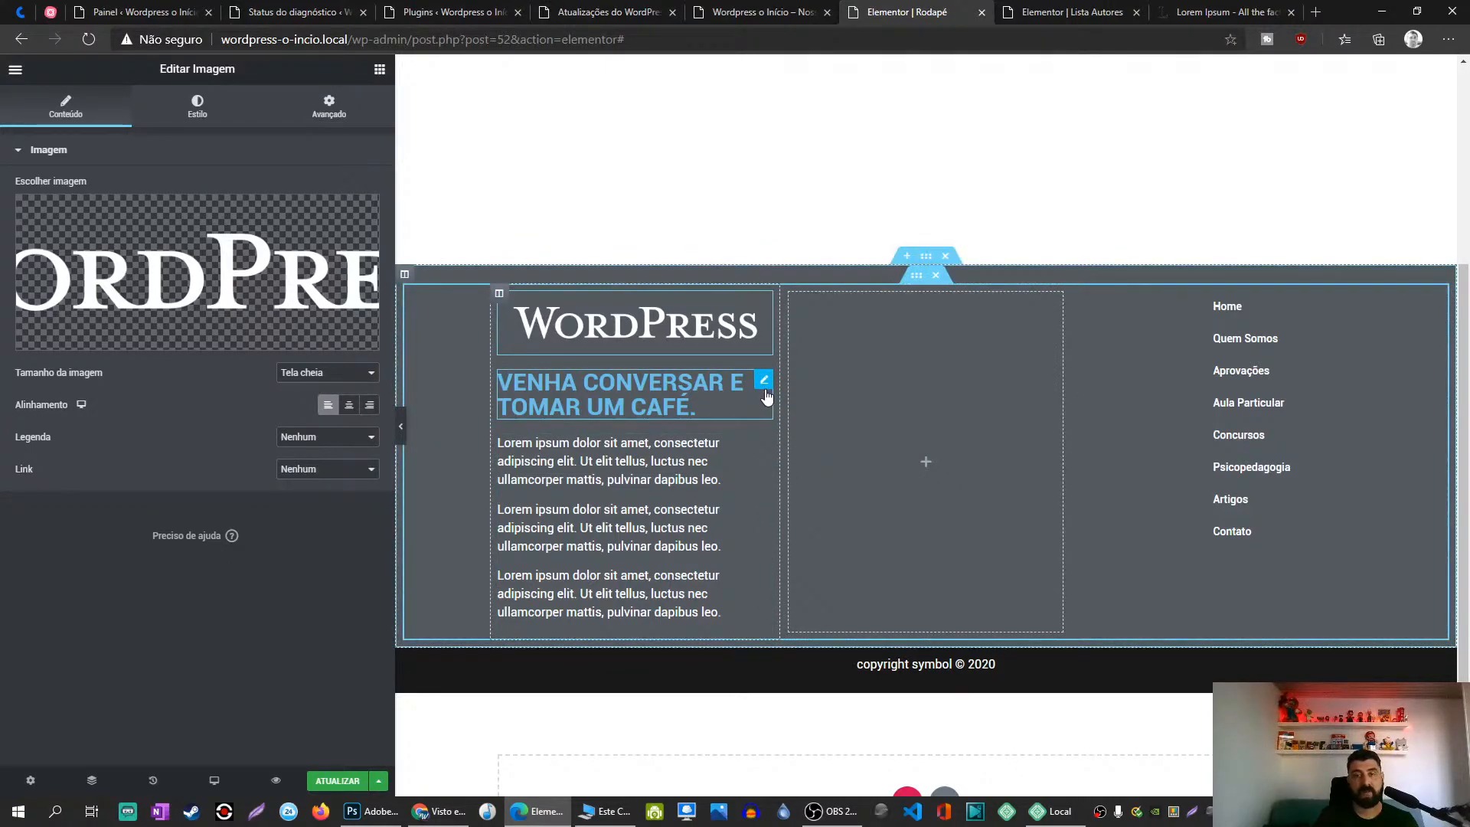
right_click(764, 382)
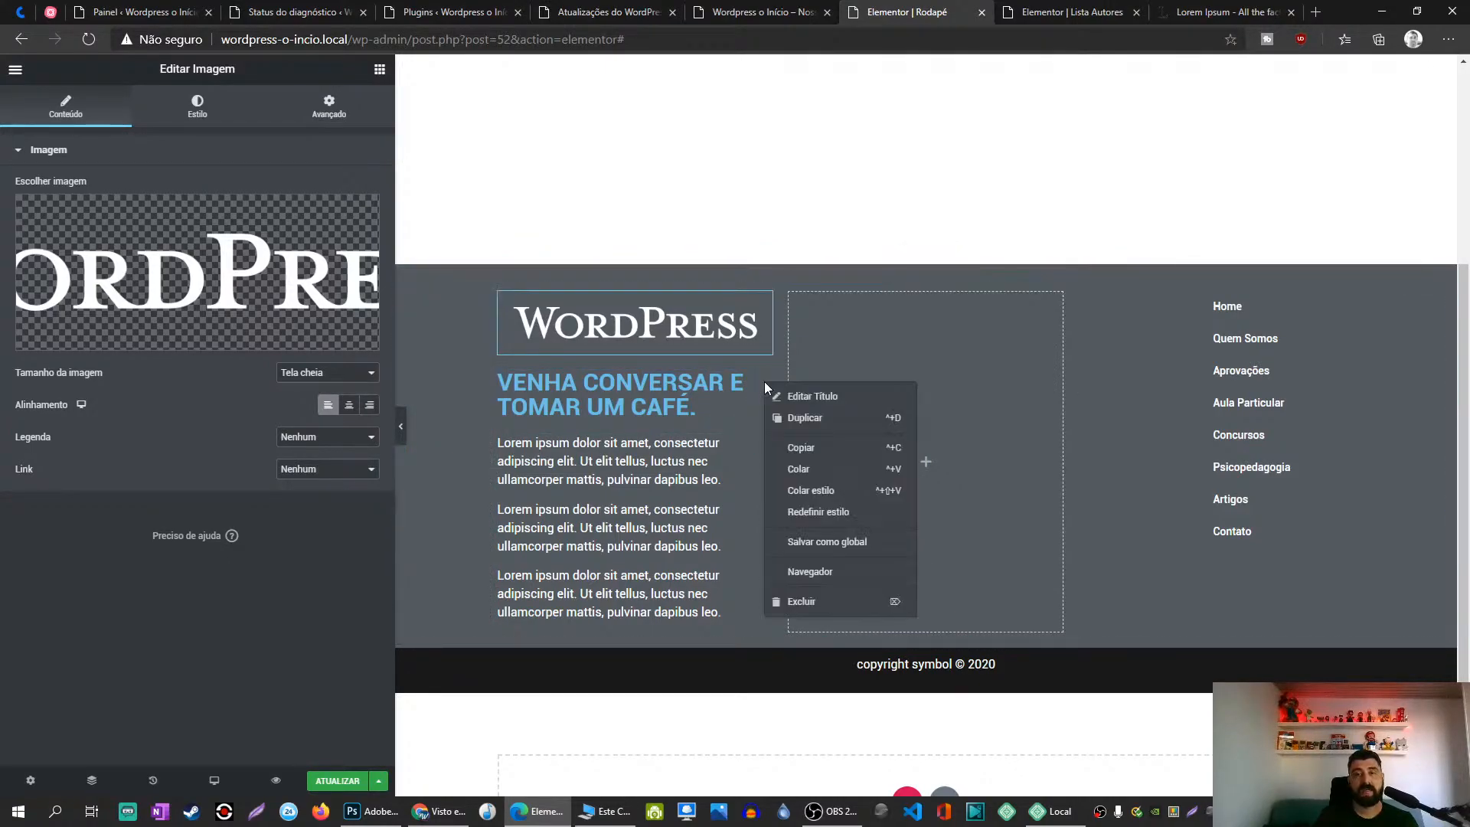
Step: Reset the heading's style, then paste the paragraph's copied style onto it again
click(833, 511)
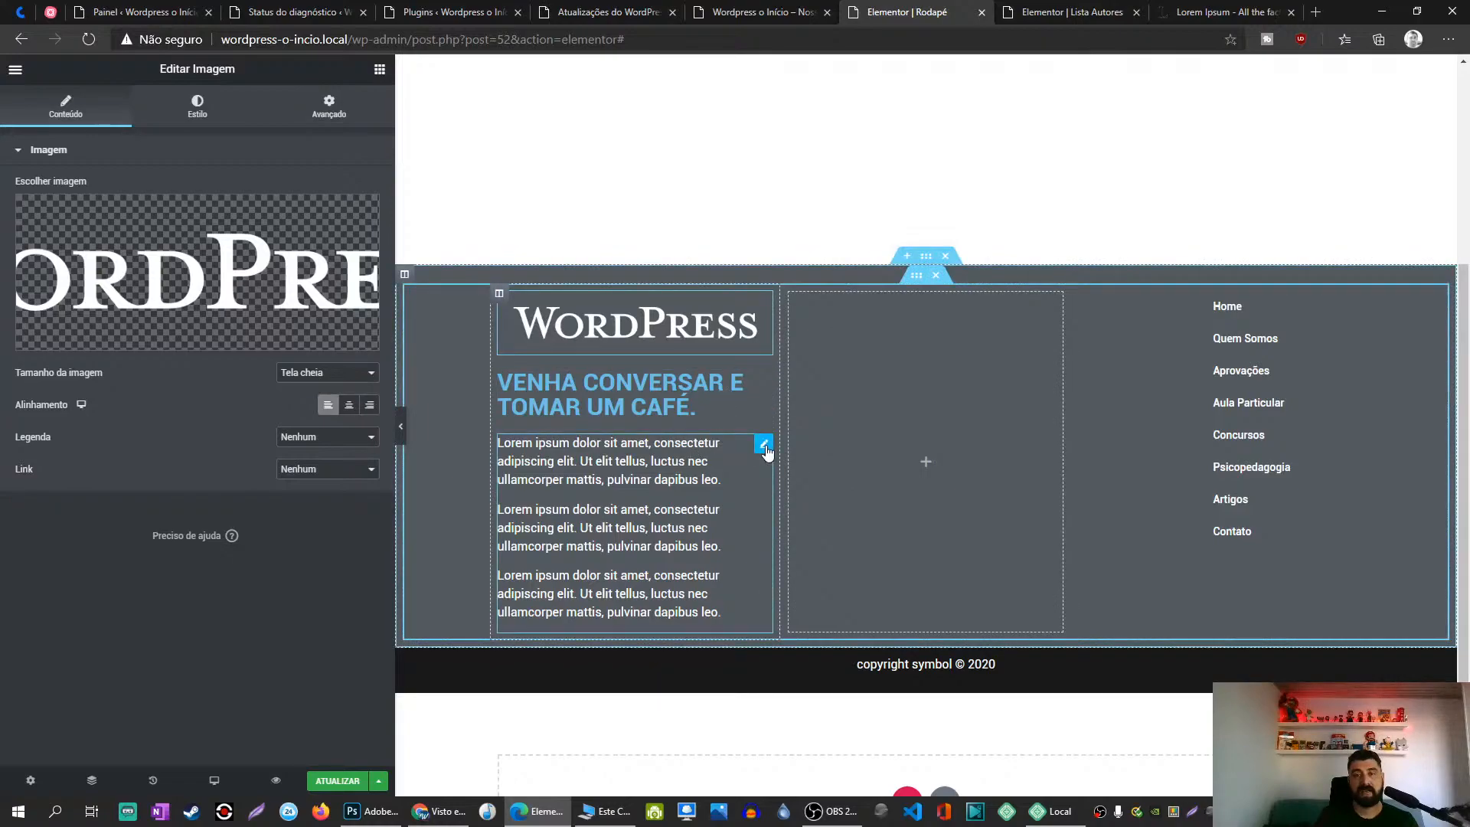
right_click(767, 448)
click(811, 511)
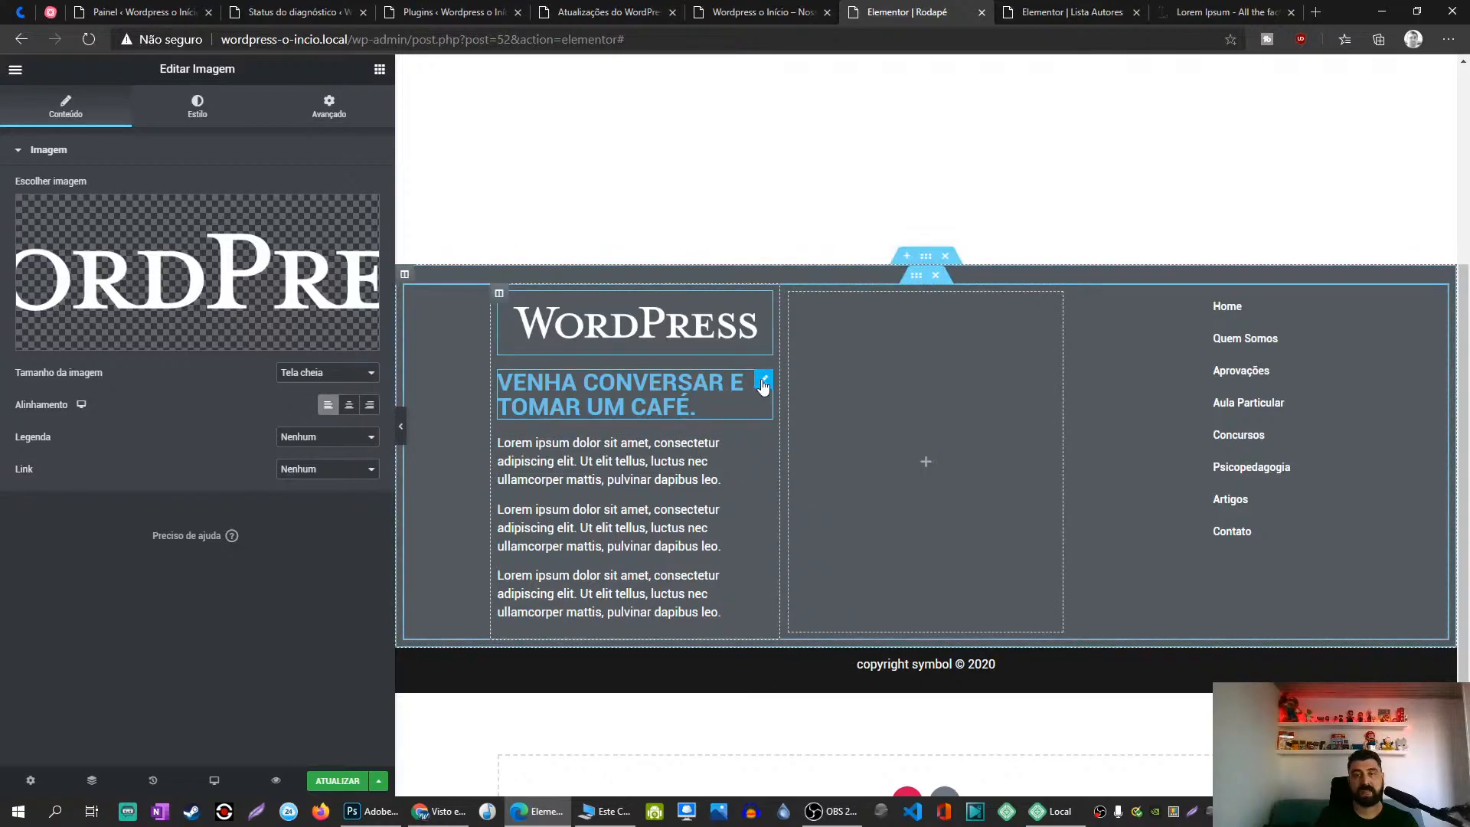
right_click(762, 382)
click(813, 489)
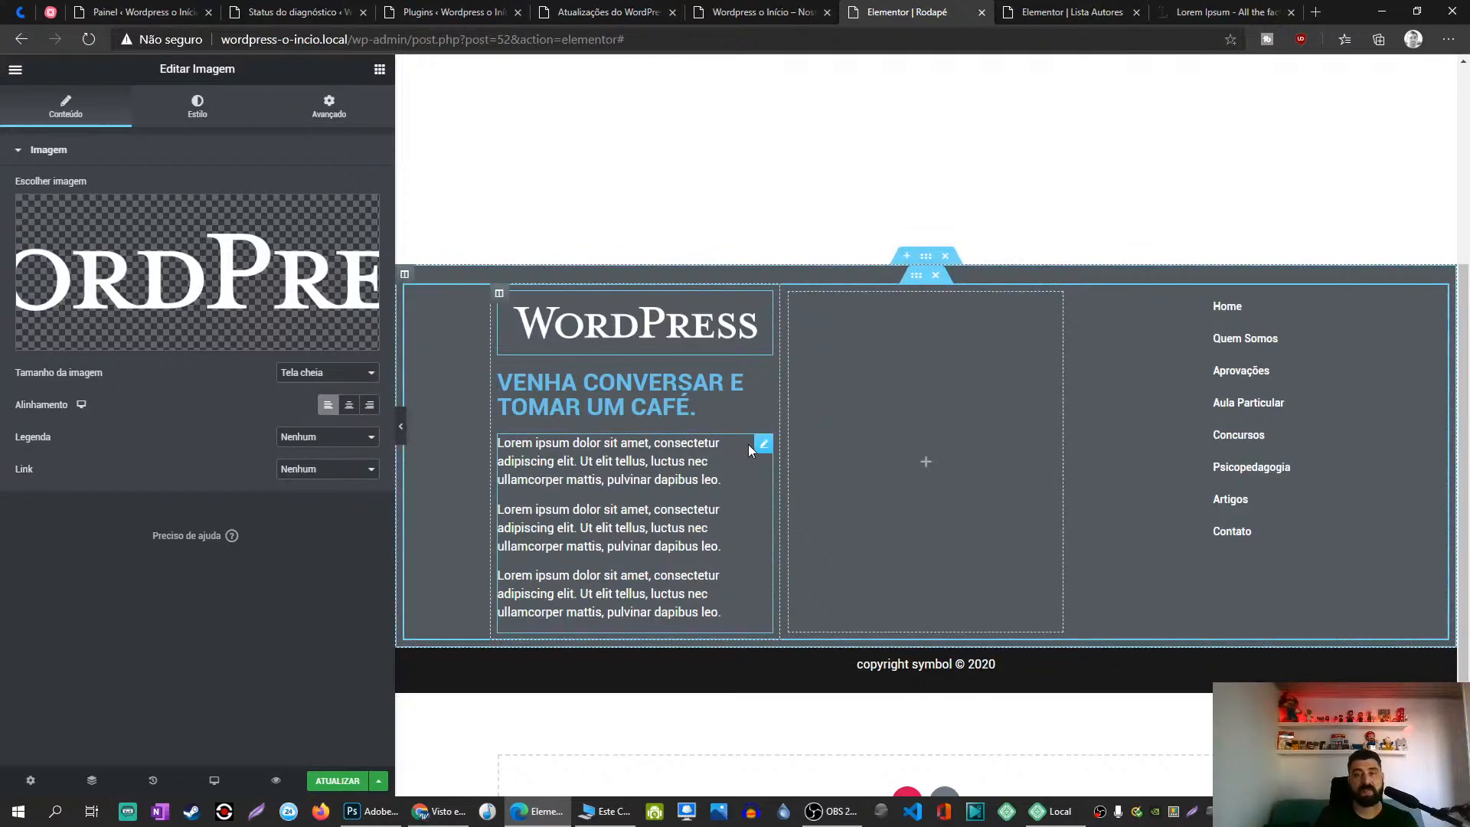
Step: In the paragraph's Style typography, try Roboto as the font at size 20
click(764, 445)
click(198, 107)
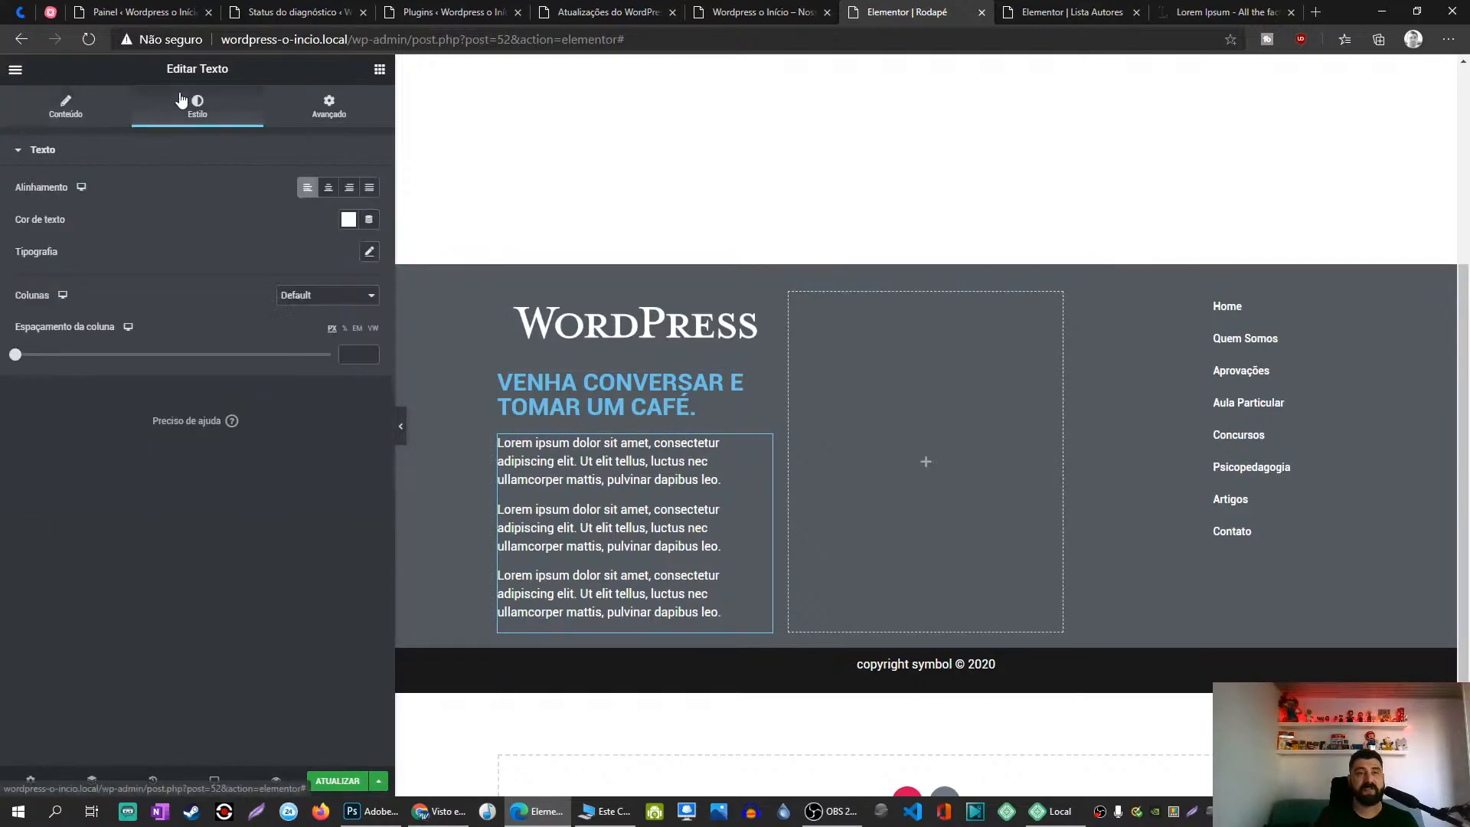
click(369, 251)
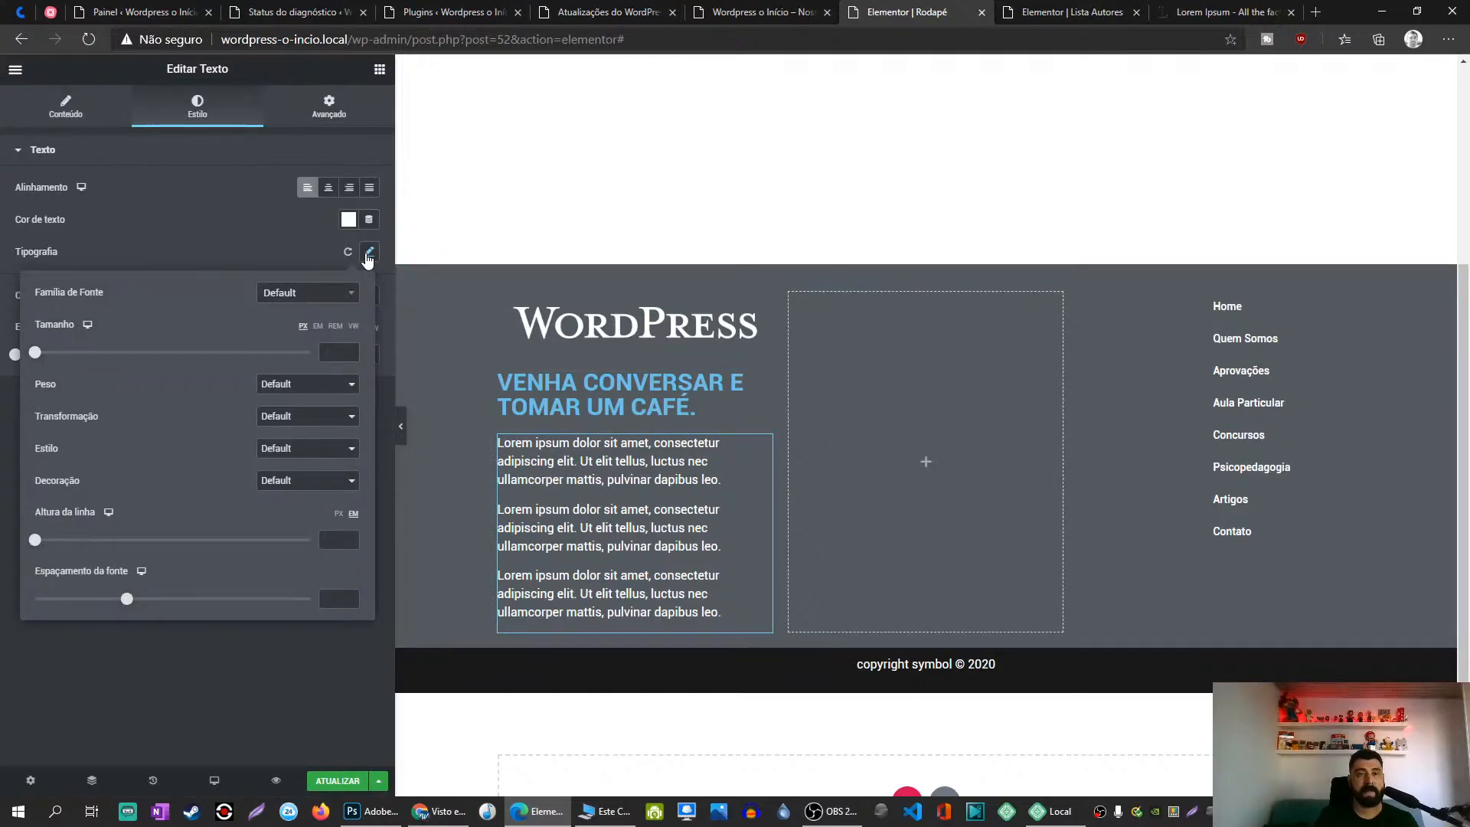
click(307, 298)
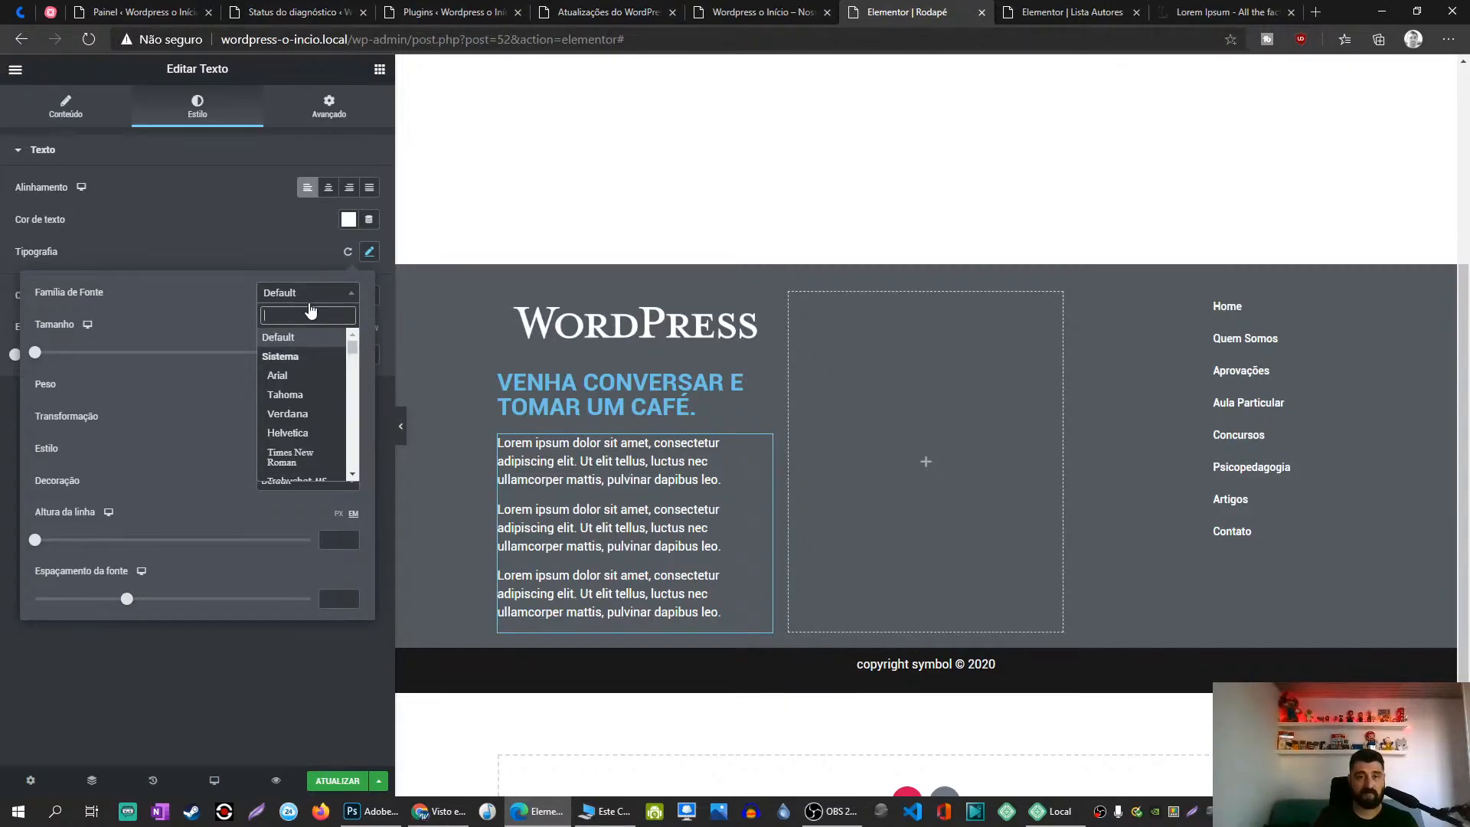
text(end)
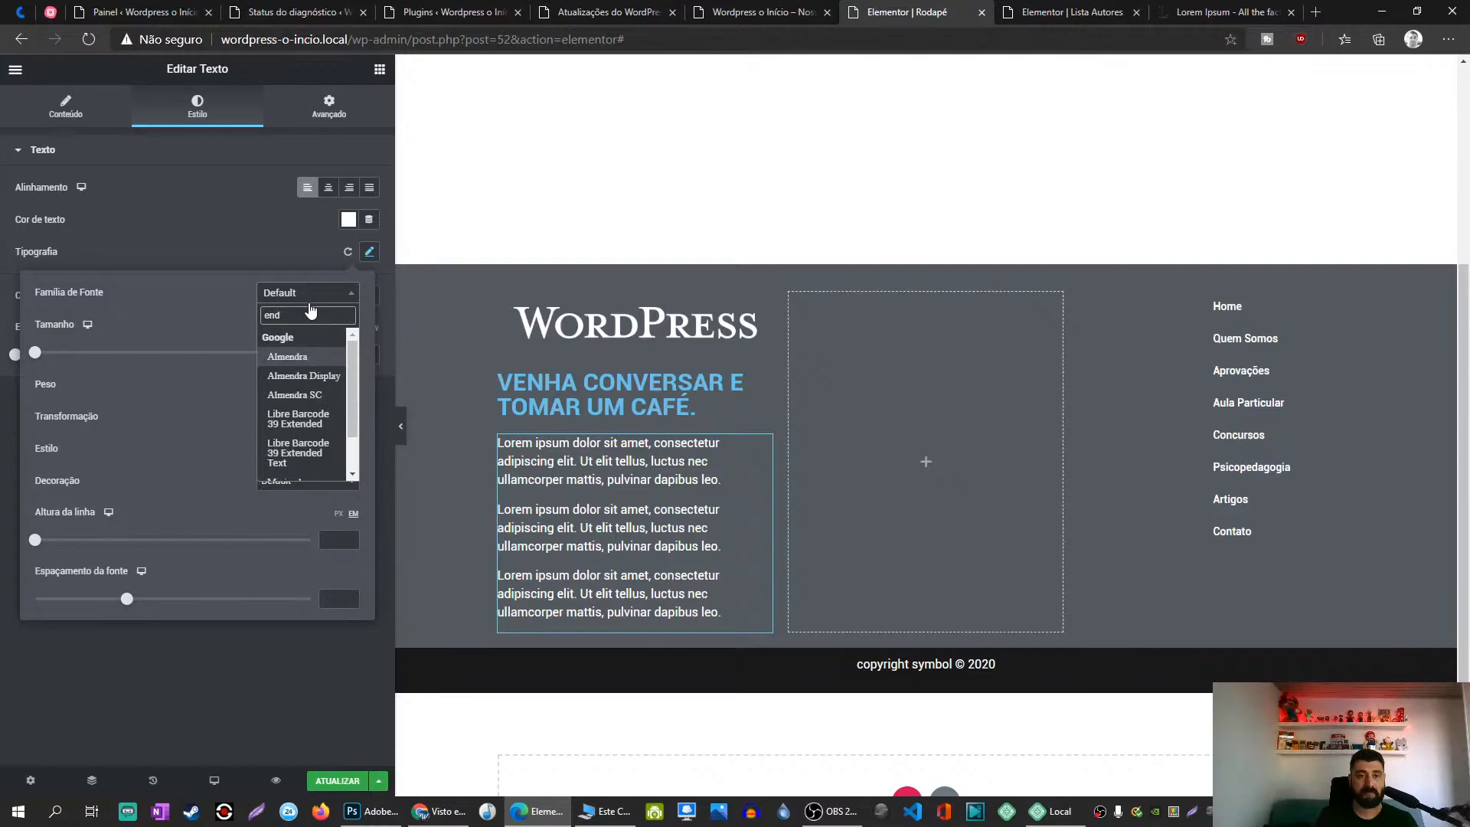
key(BackSpace)
key(BackSpace)
key(BackSpace)
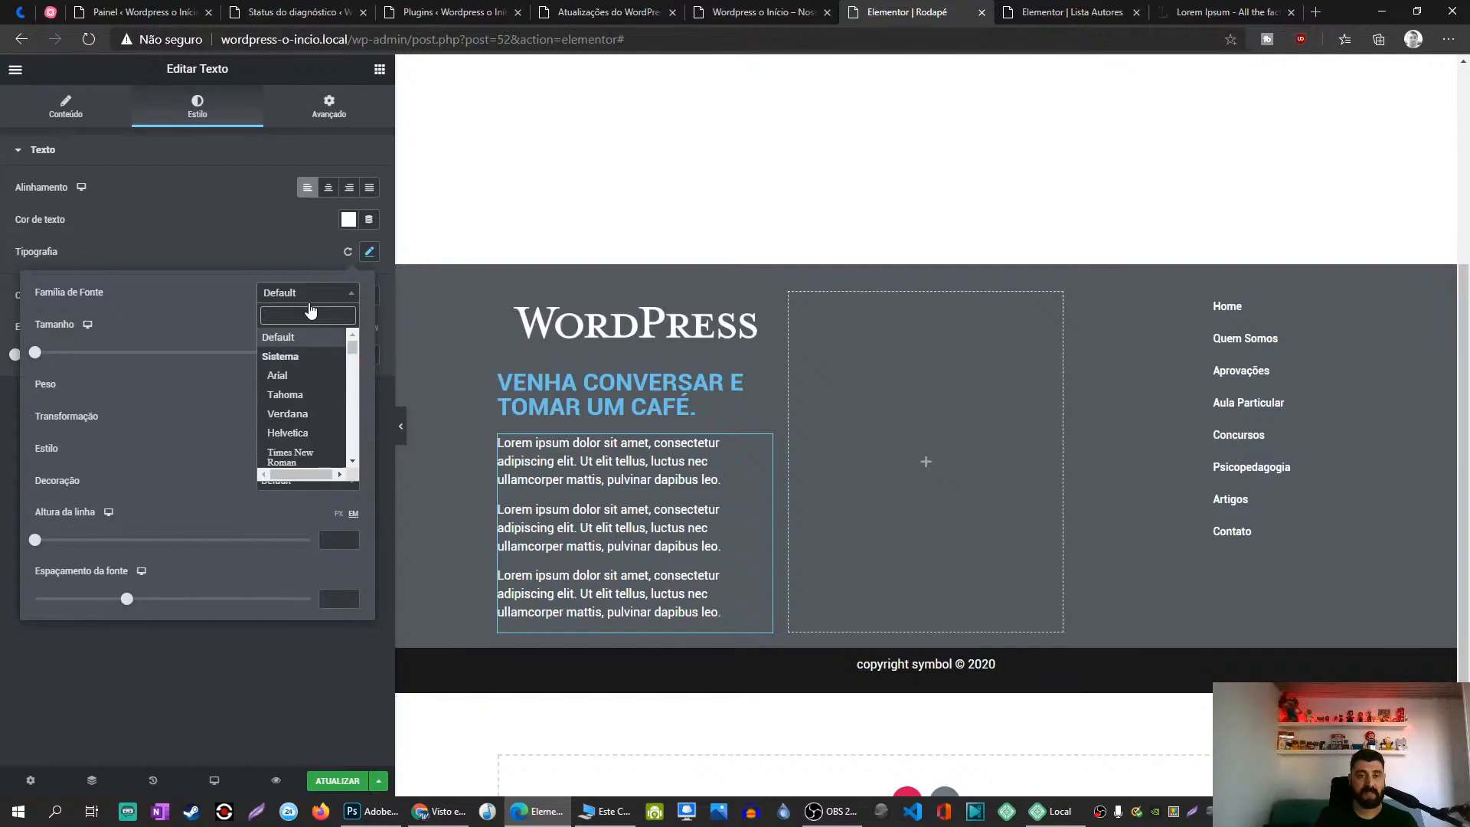
text(robo)
click(286, 355)
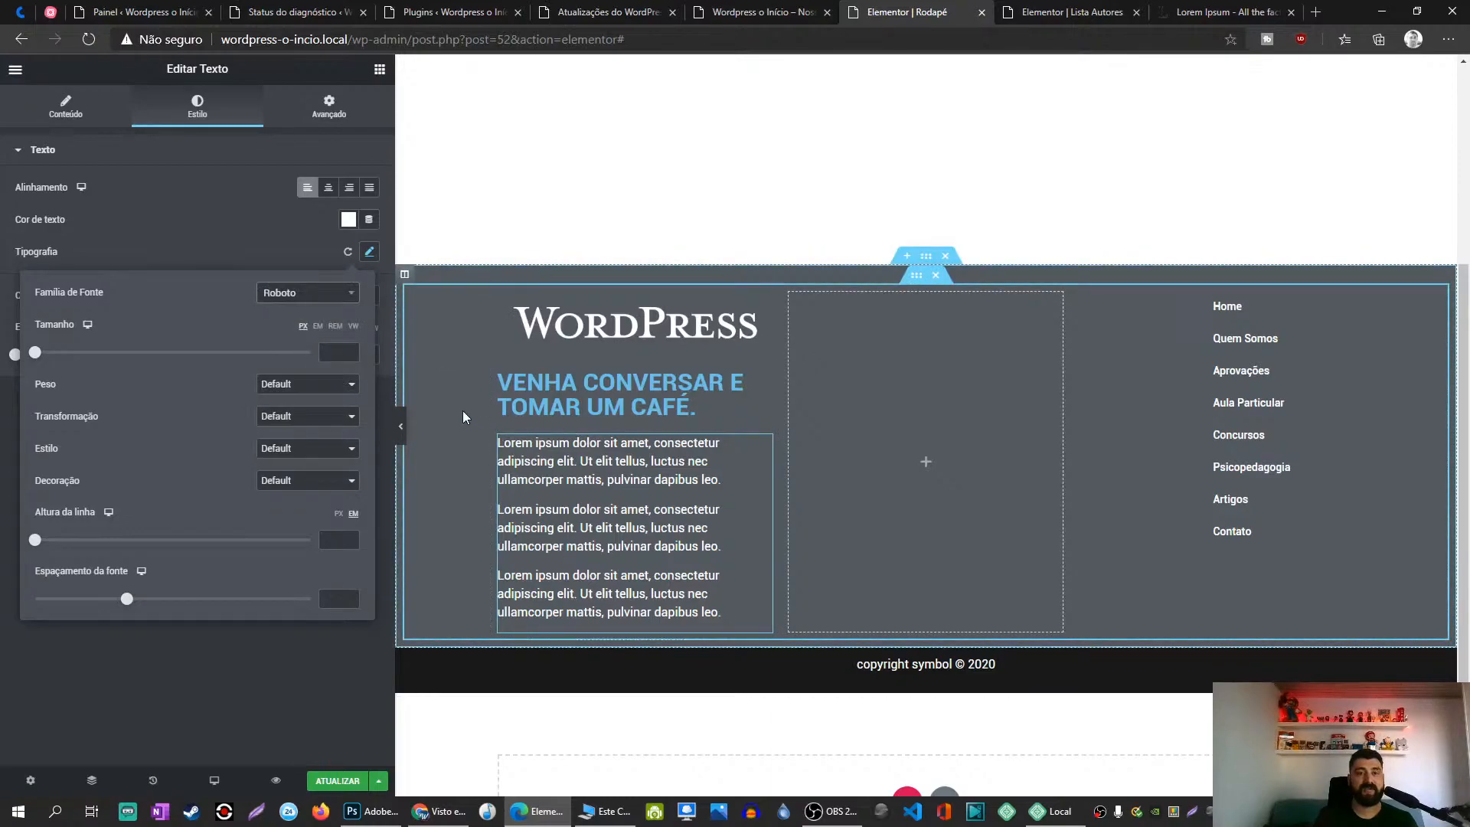
text(20)
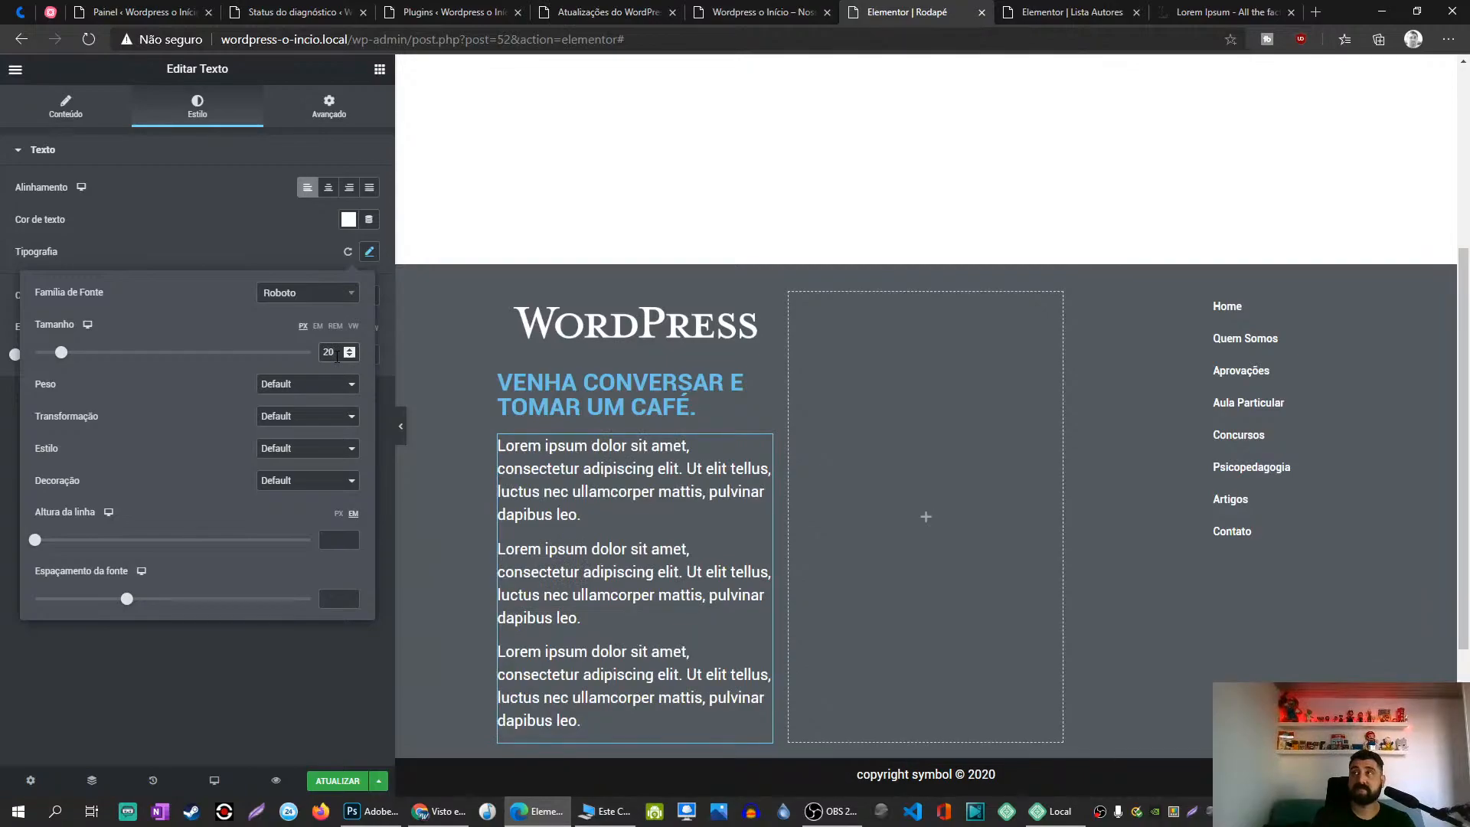
key(alt+Tab)
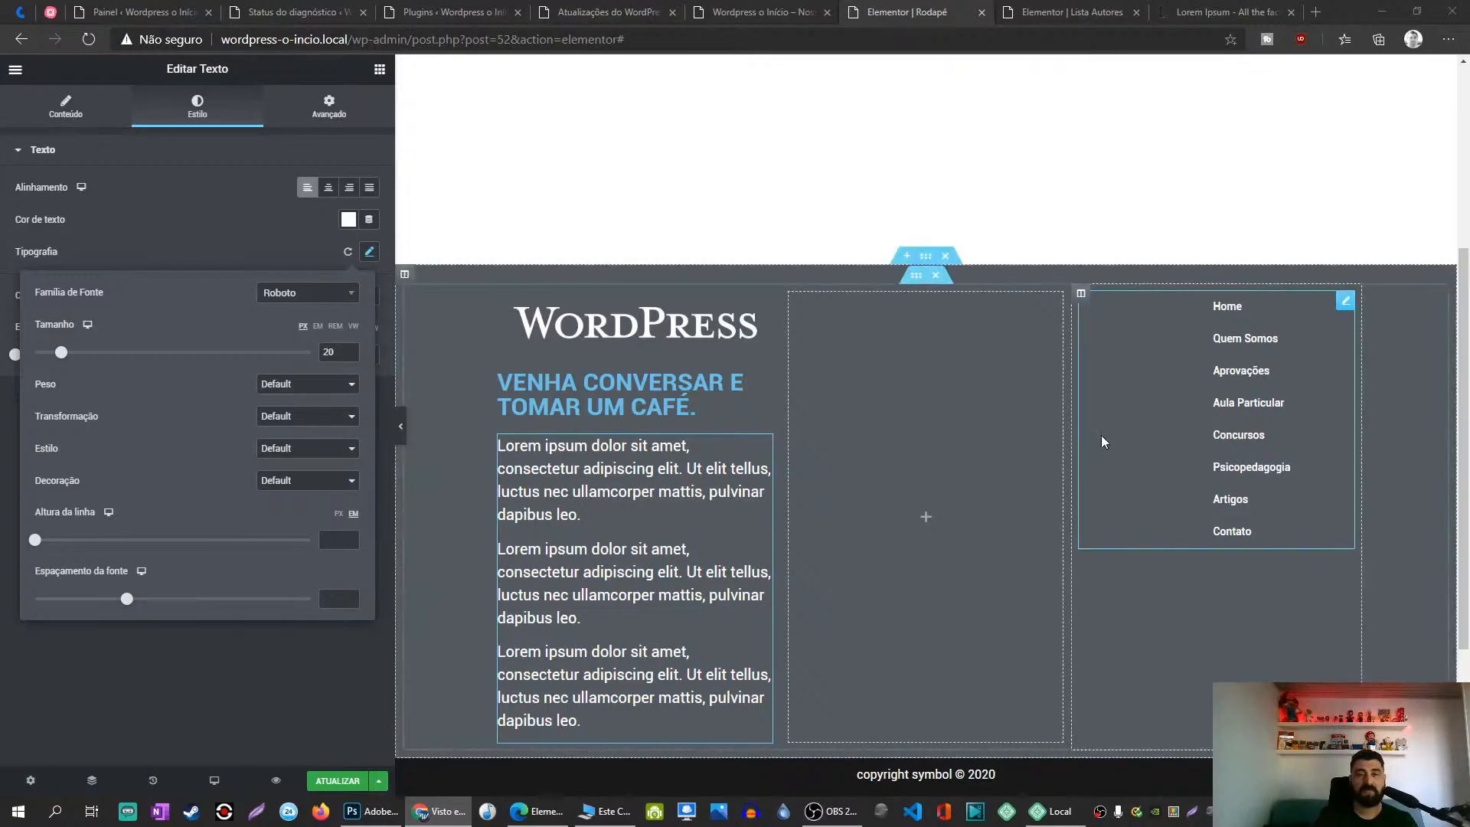
Step: Change the paragraph font to Open Sans with size 16
click(290, 300)
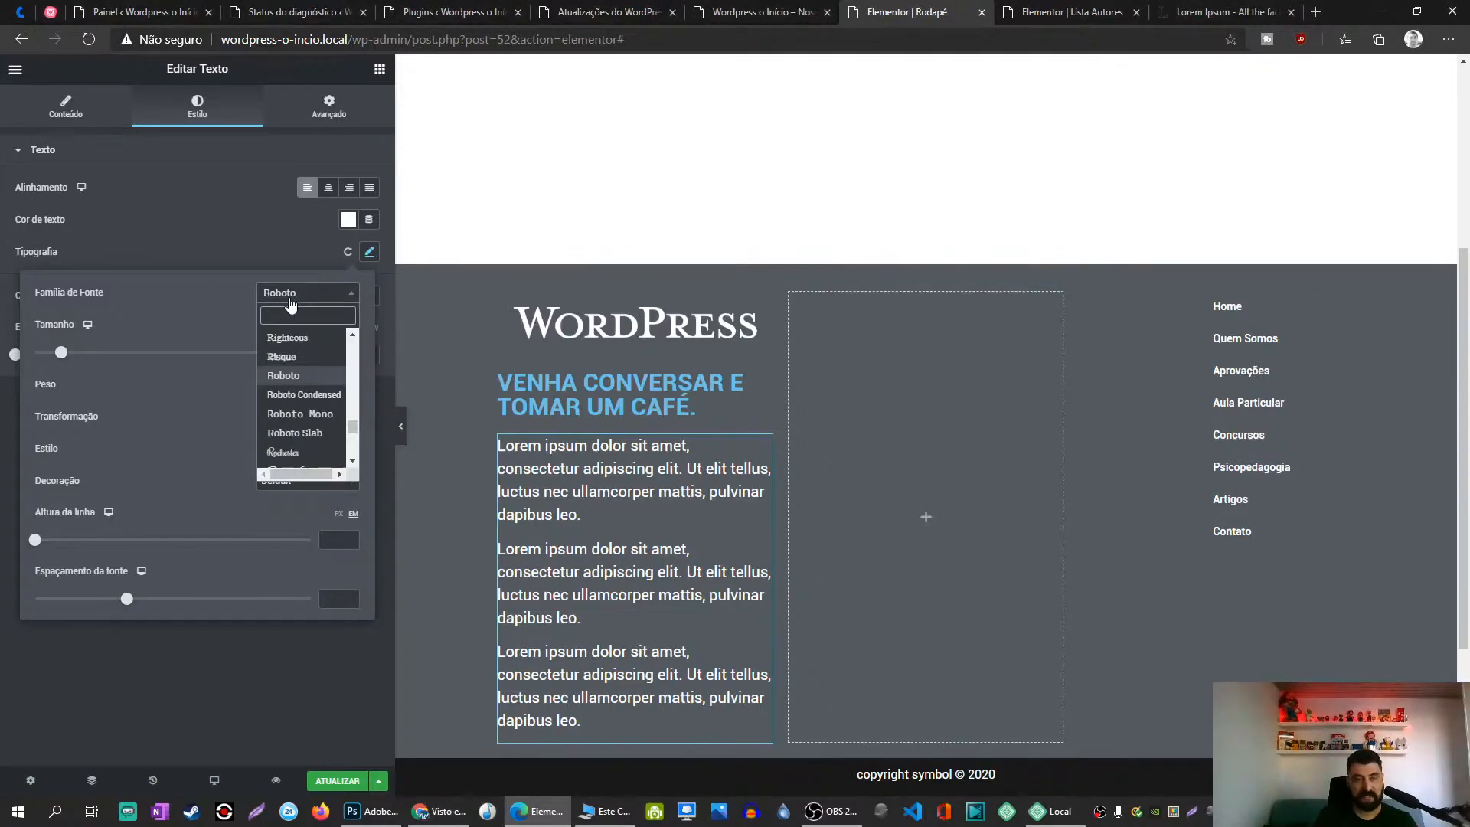
text(ope)
text(n)
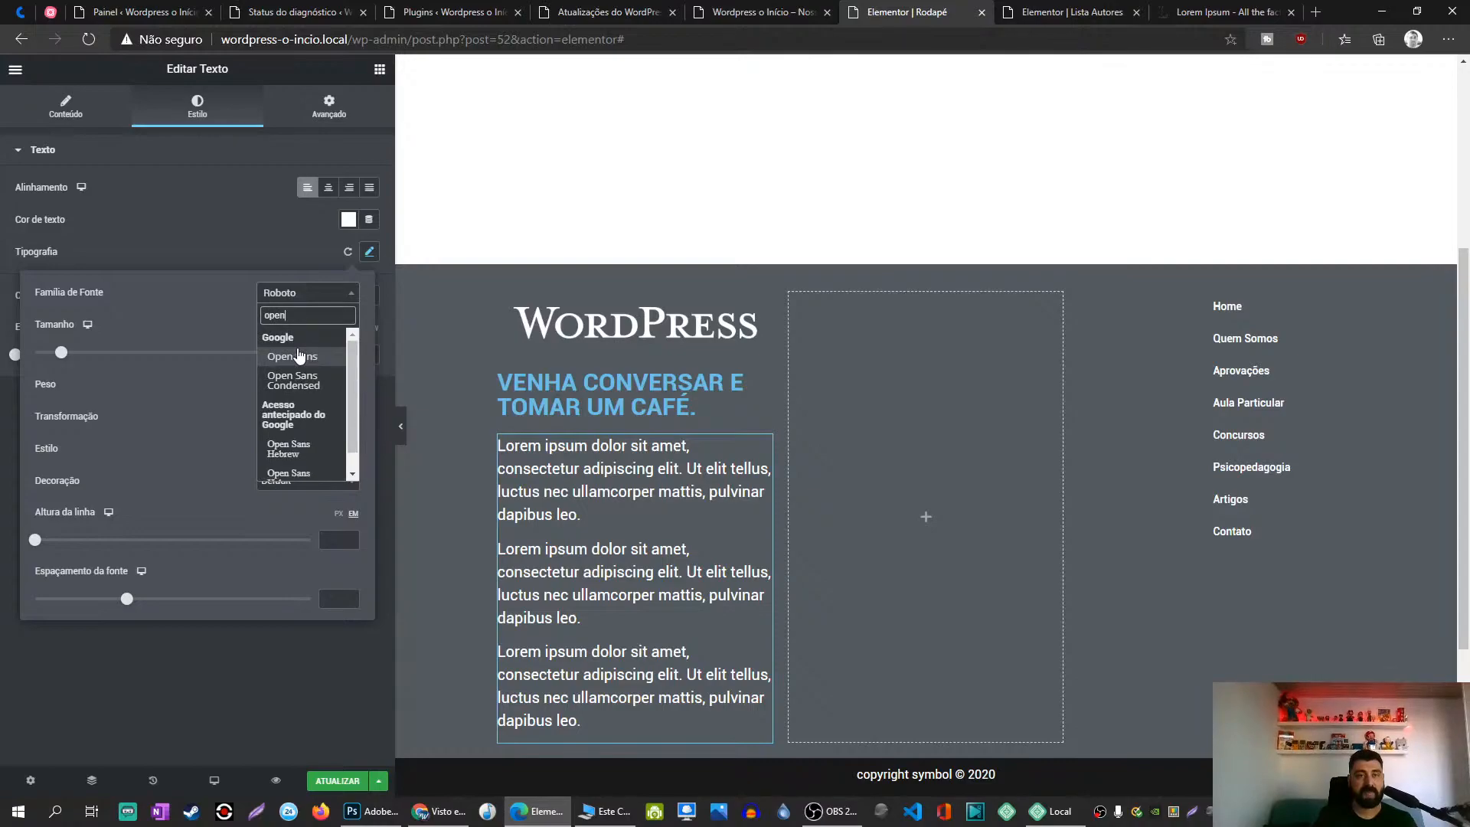
click(299, 356)
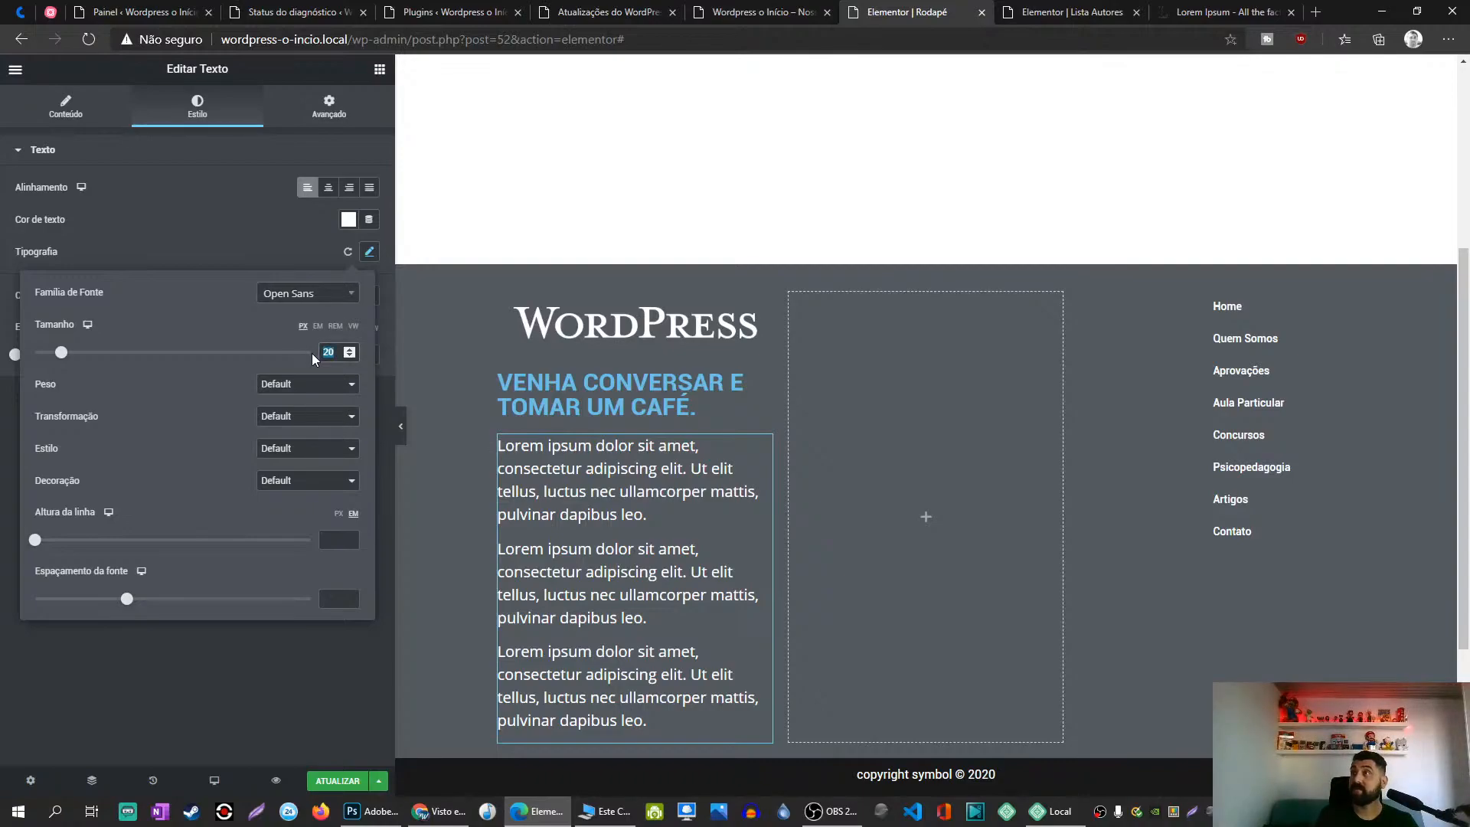
text(16)
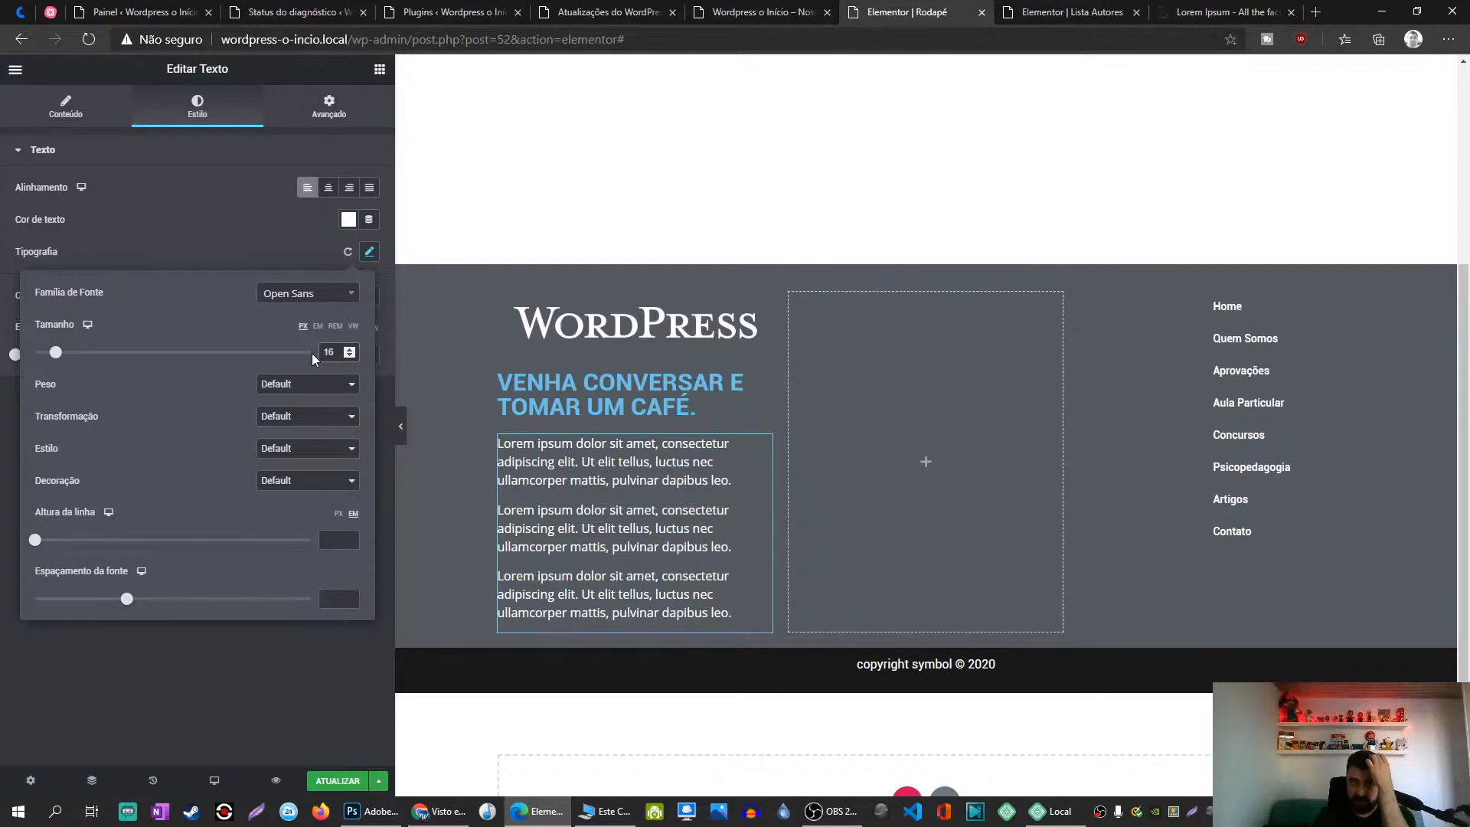
click(259, 663)
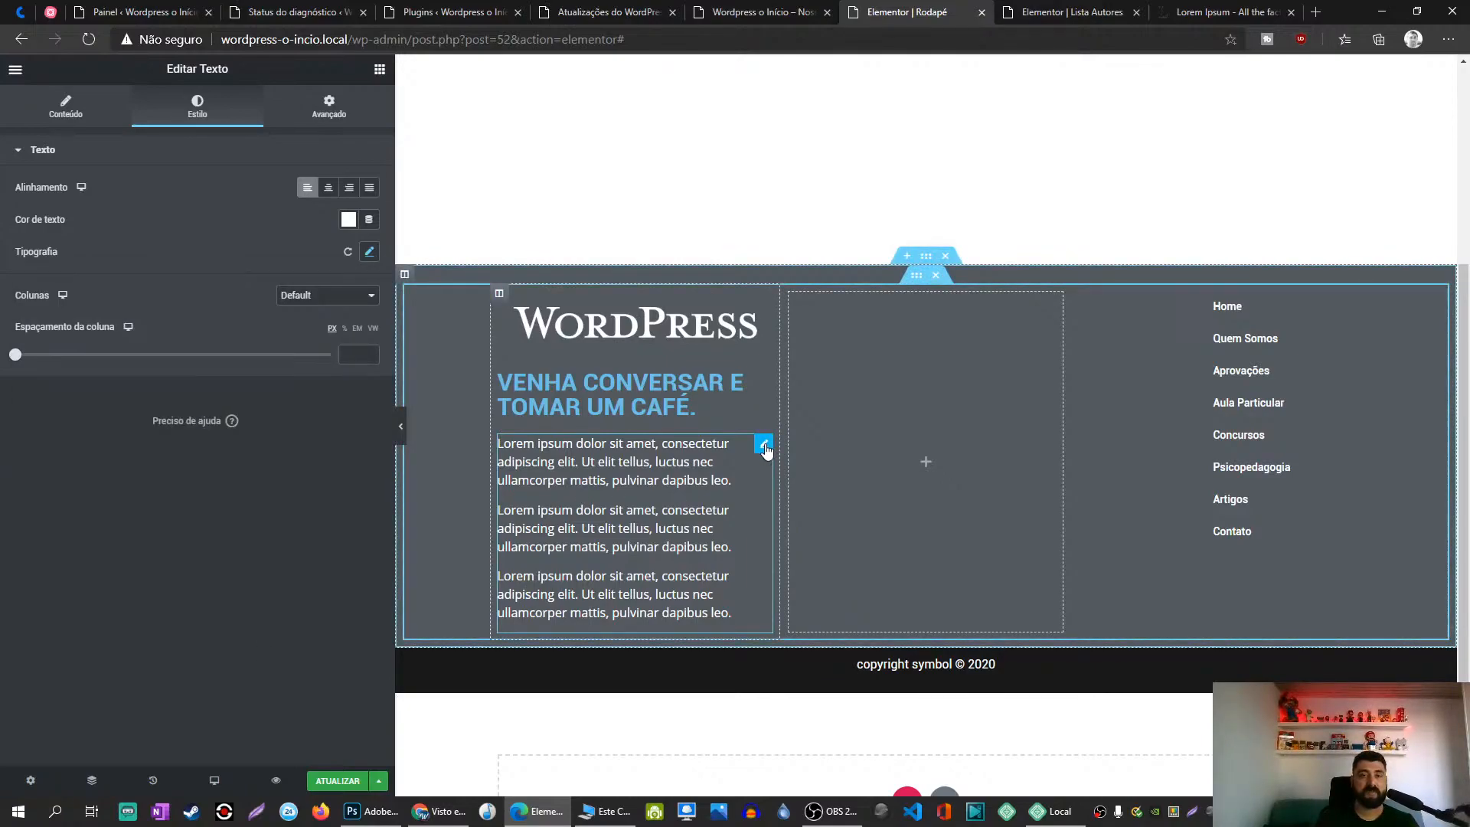
Step: Leave the paragraph text colour unchanged and save the footer with Update
click(348, 219)
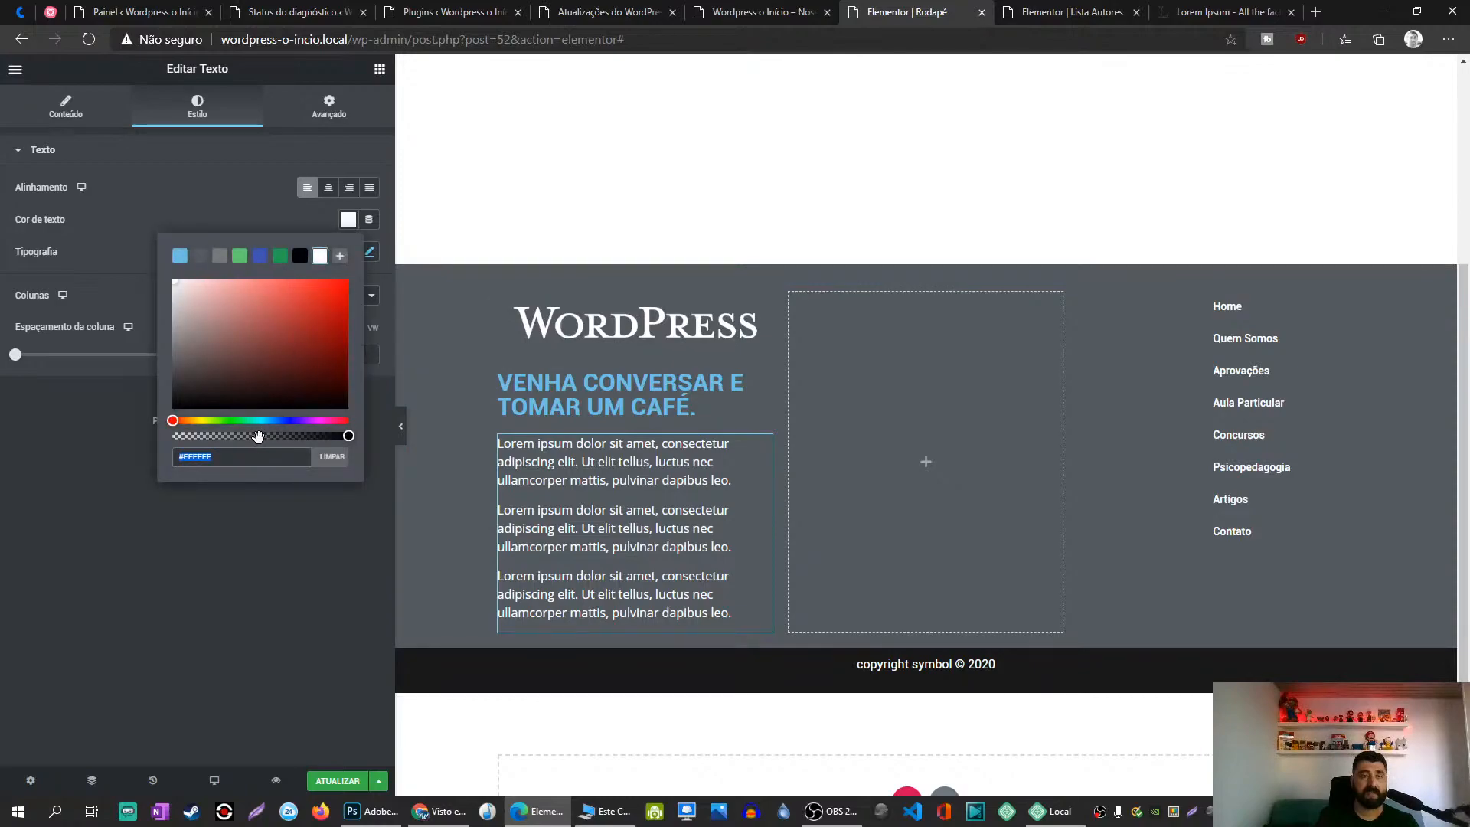
click(274, 540)
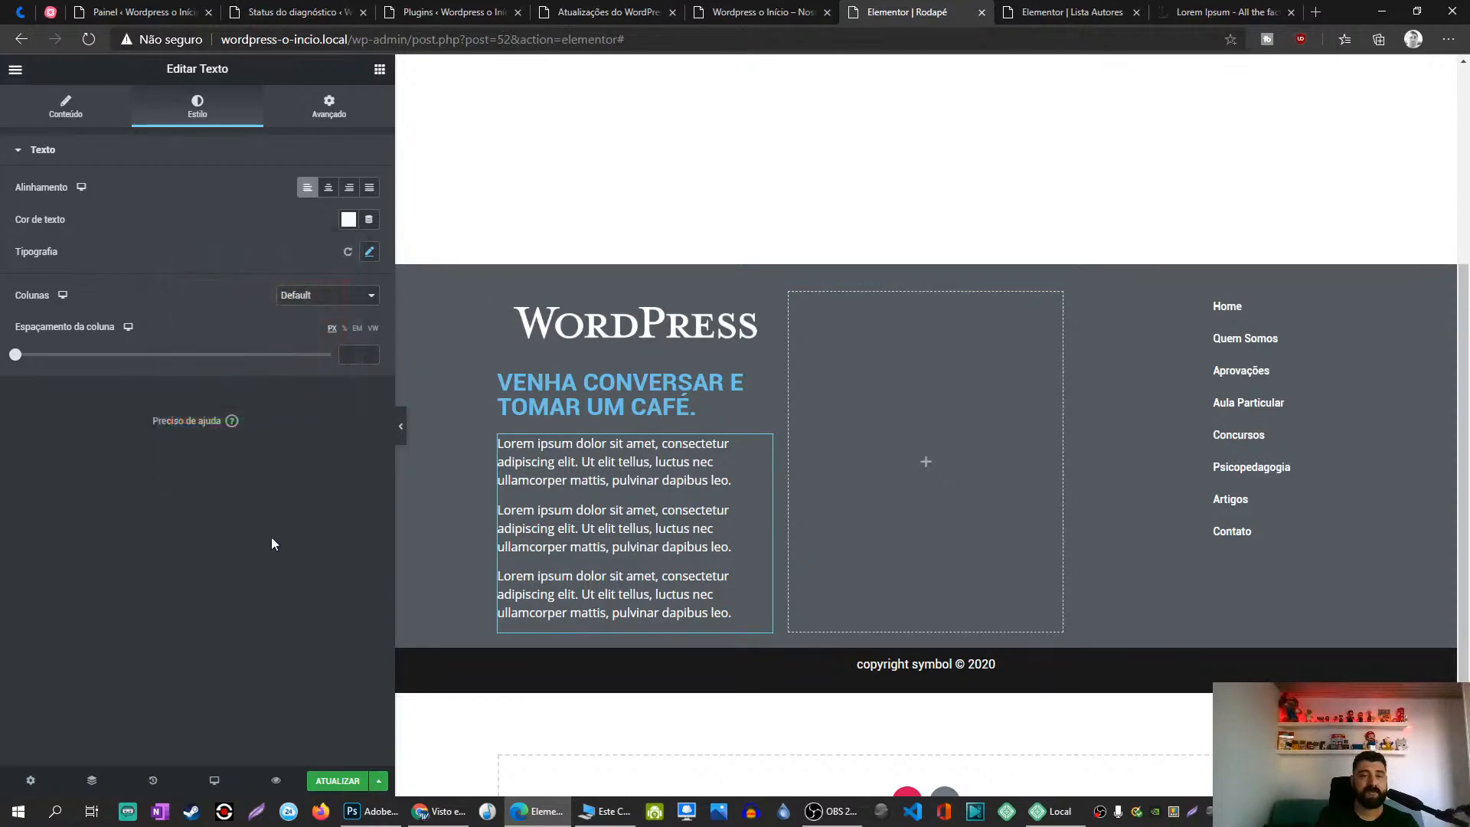
click(348, 219)
click(315, 705)
click(341, 781)
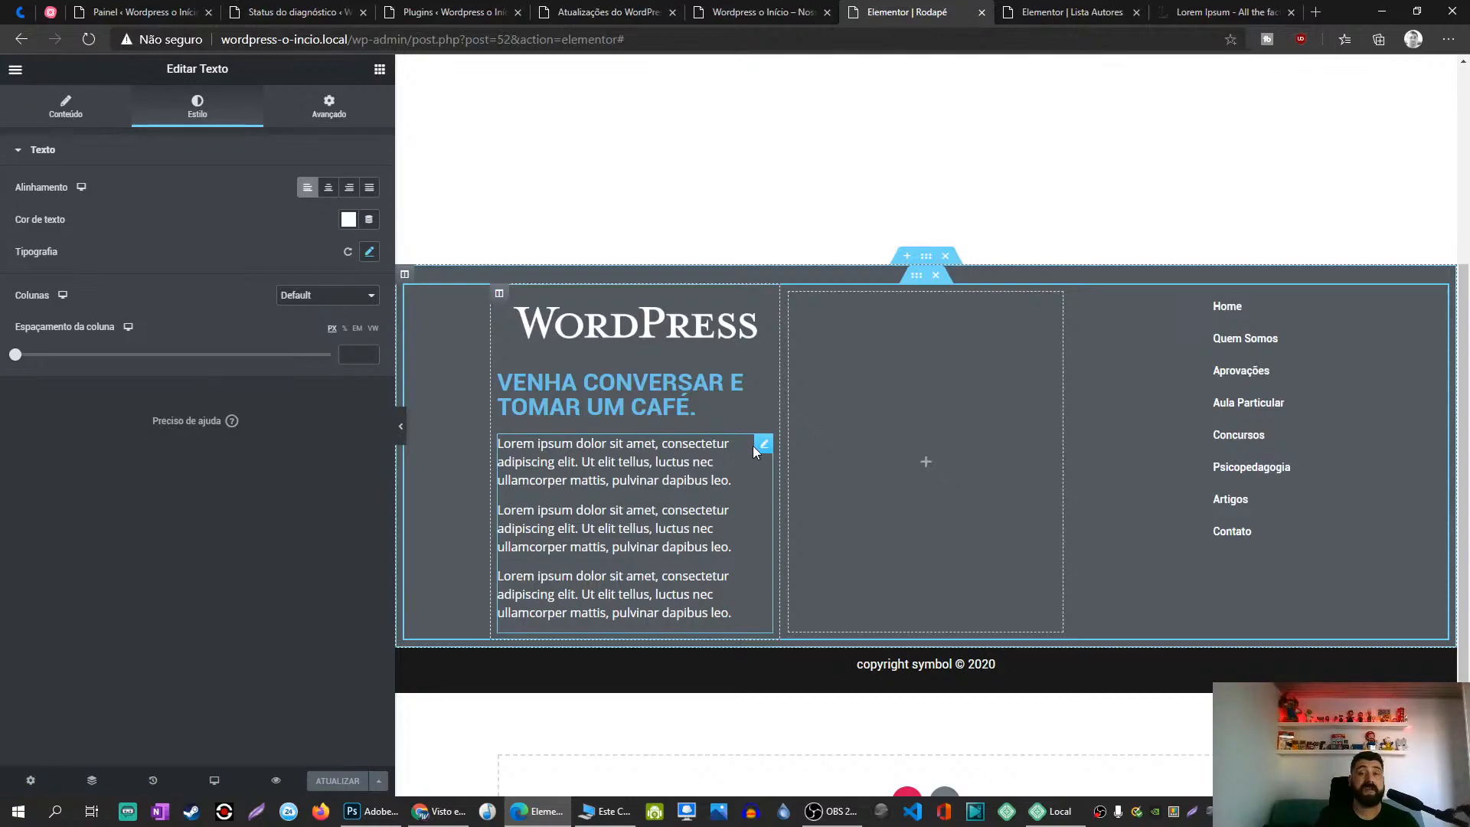
Step: Copy the paragraph widget and Paste Style onto the heading, deleting the stray pasted duplicates
right_click(763, 446)
click(800, 510)
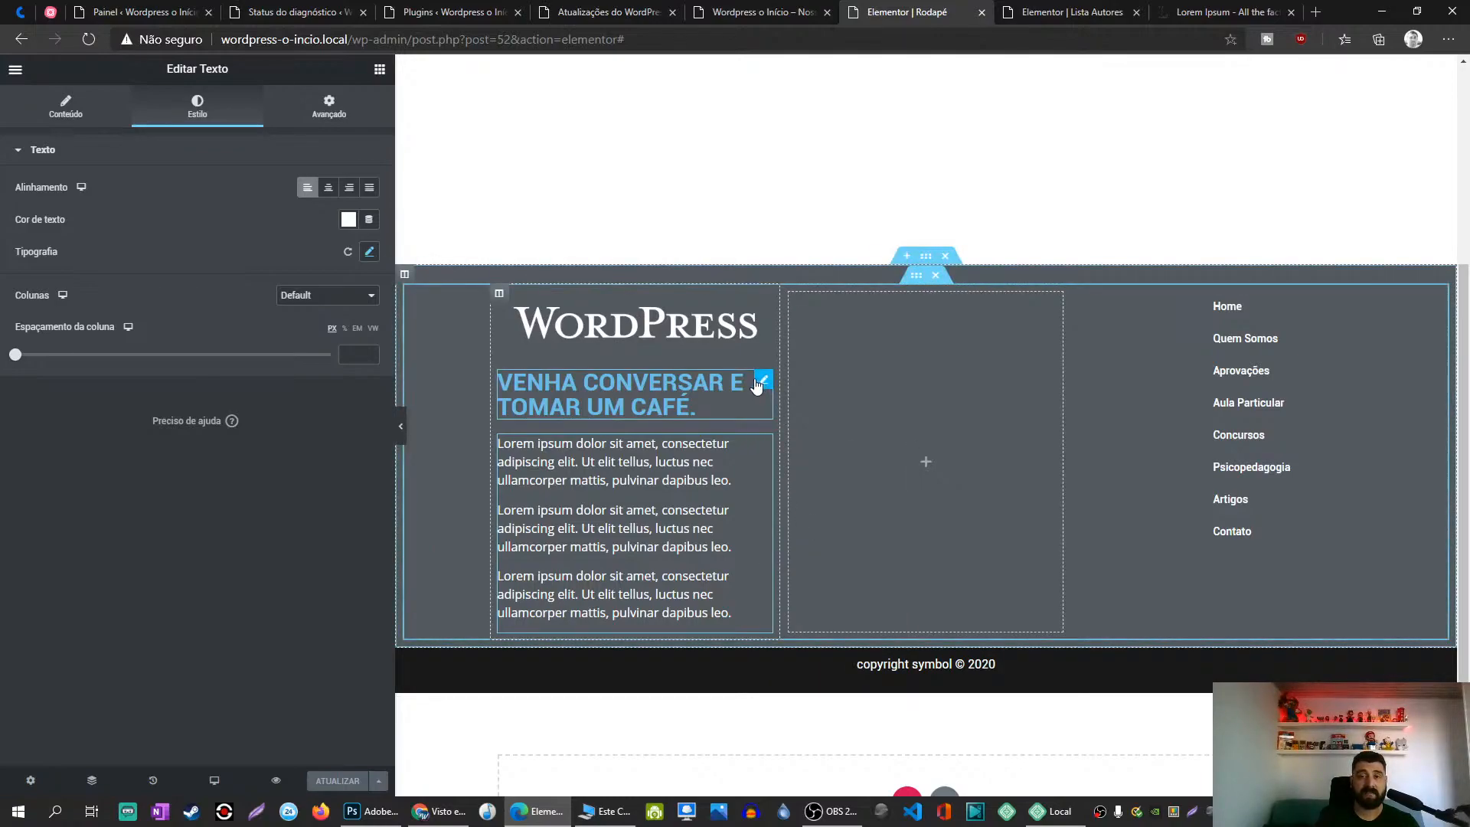
right_click(759, 380)
click(802, 467)
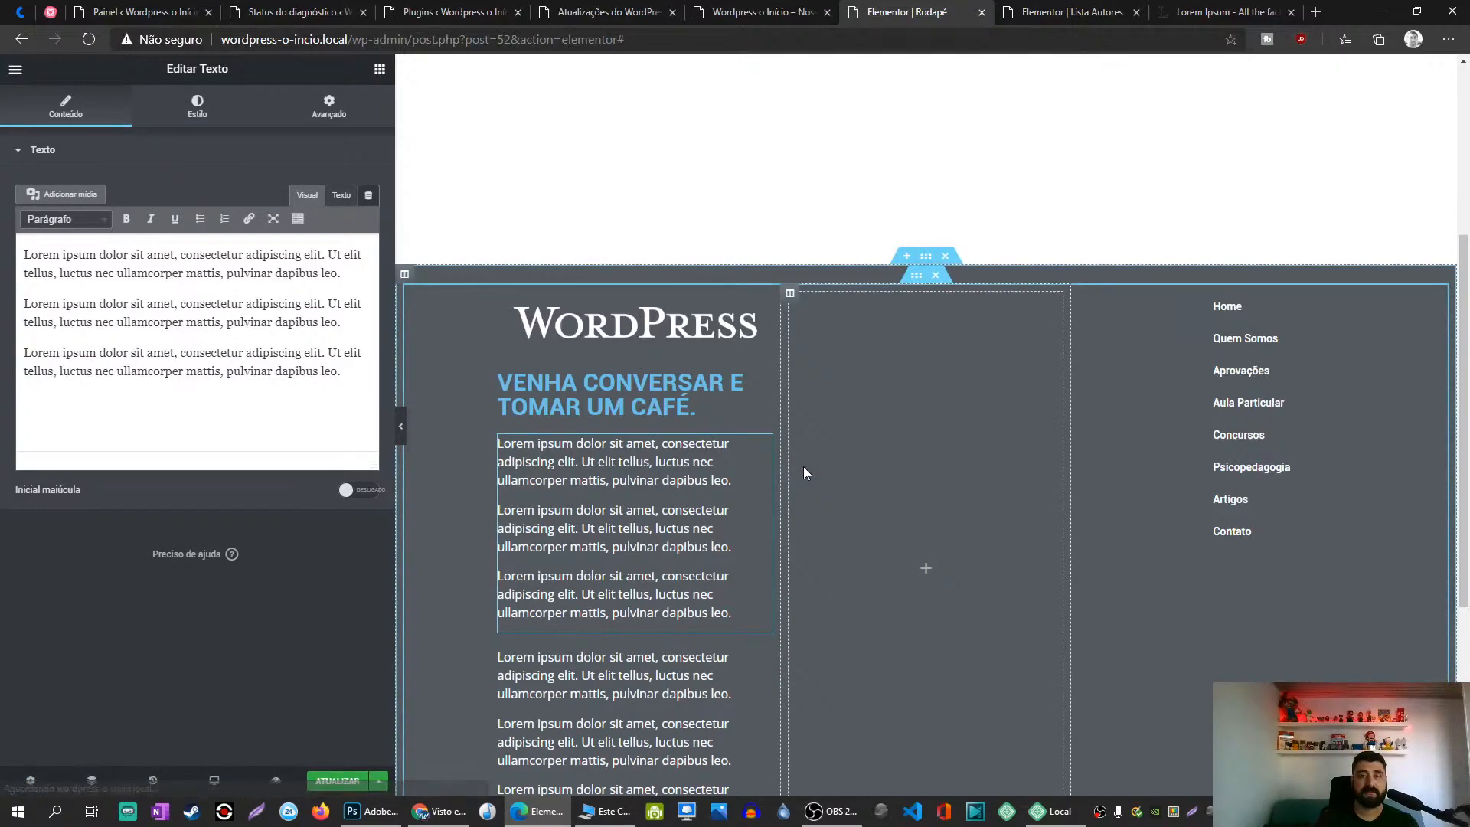
right_click(764, 451)
click(812, 663)
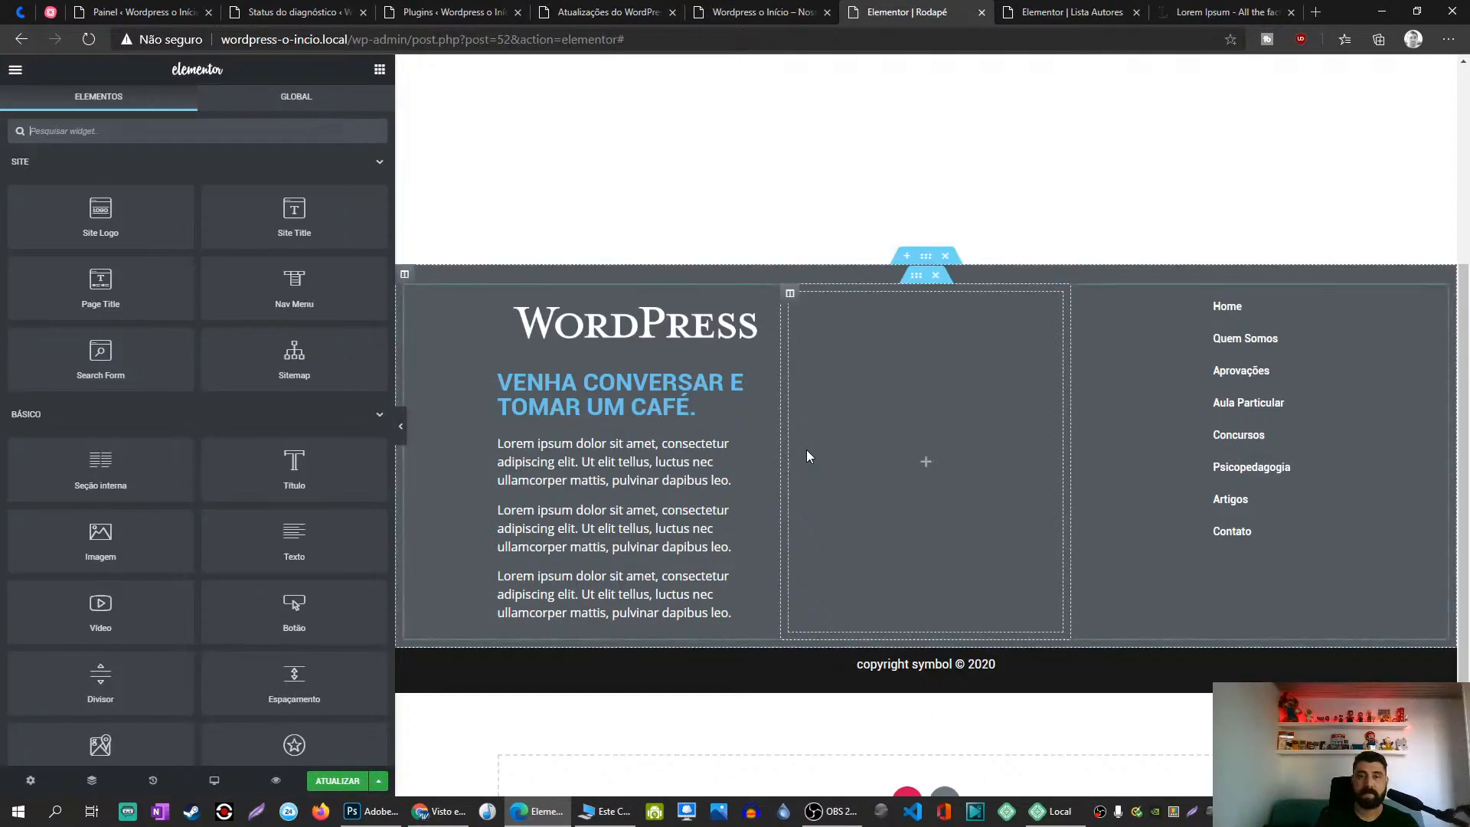
right_click(764, 382)
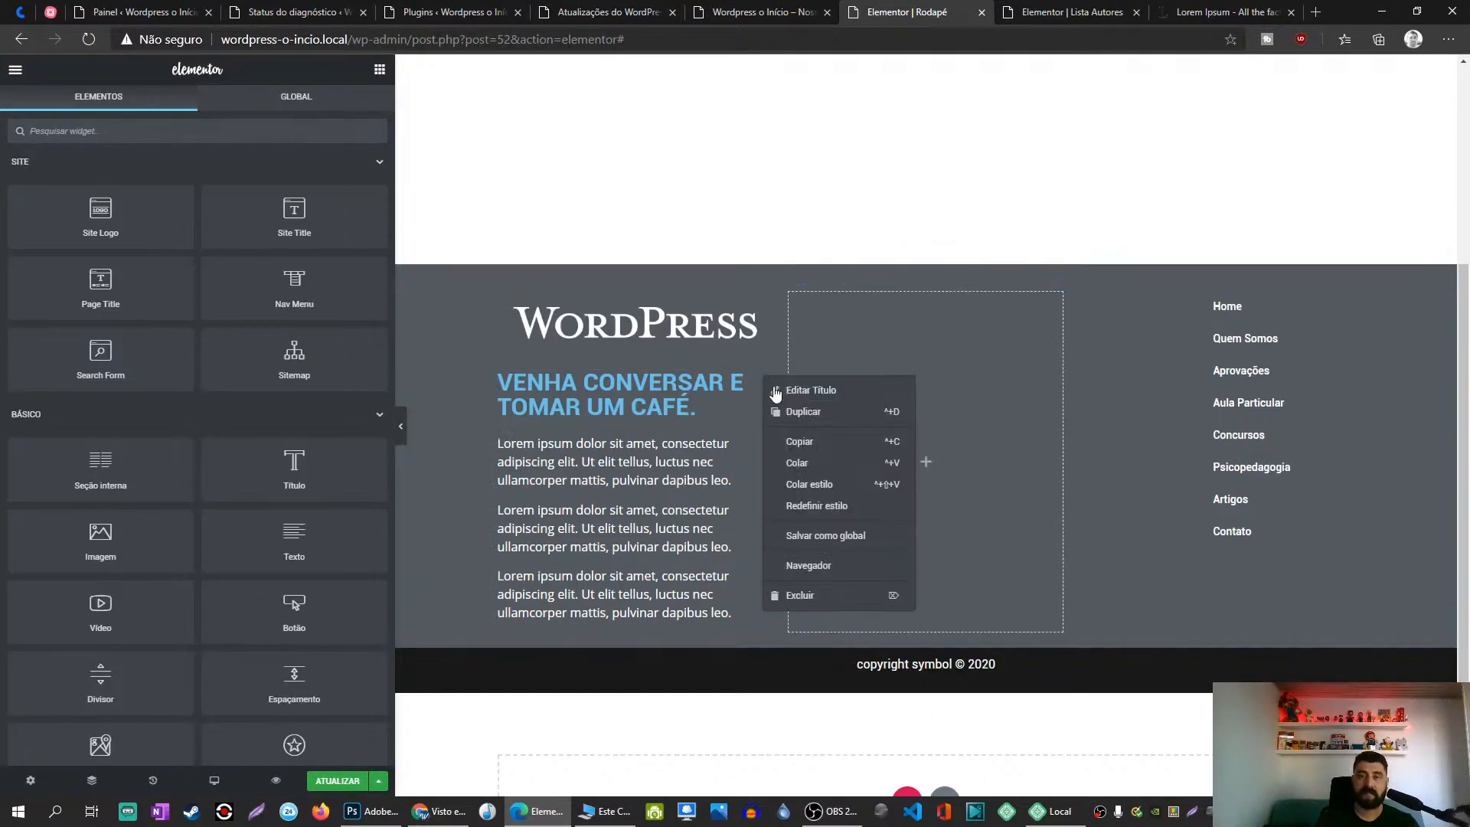
click(797, 460)
right_click(759, 444)
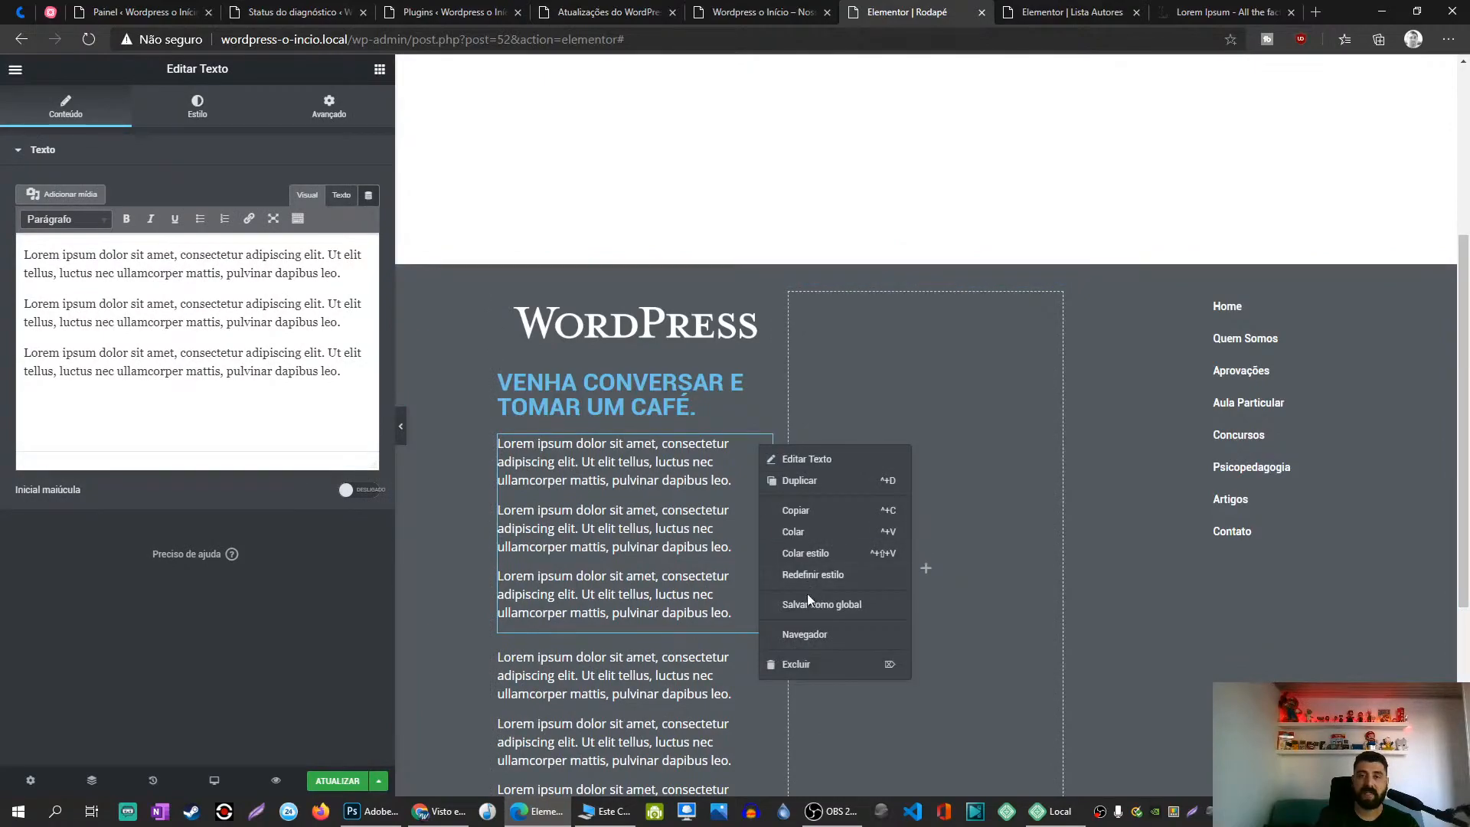
click(804, 668)
right_click(758, 380)
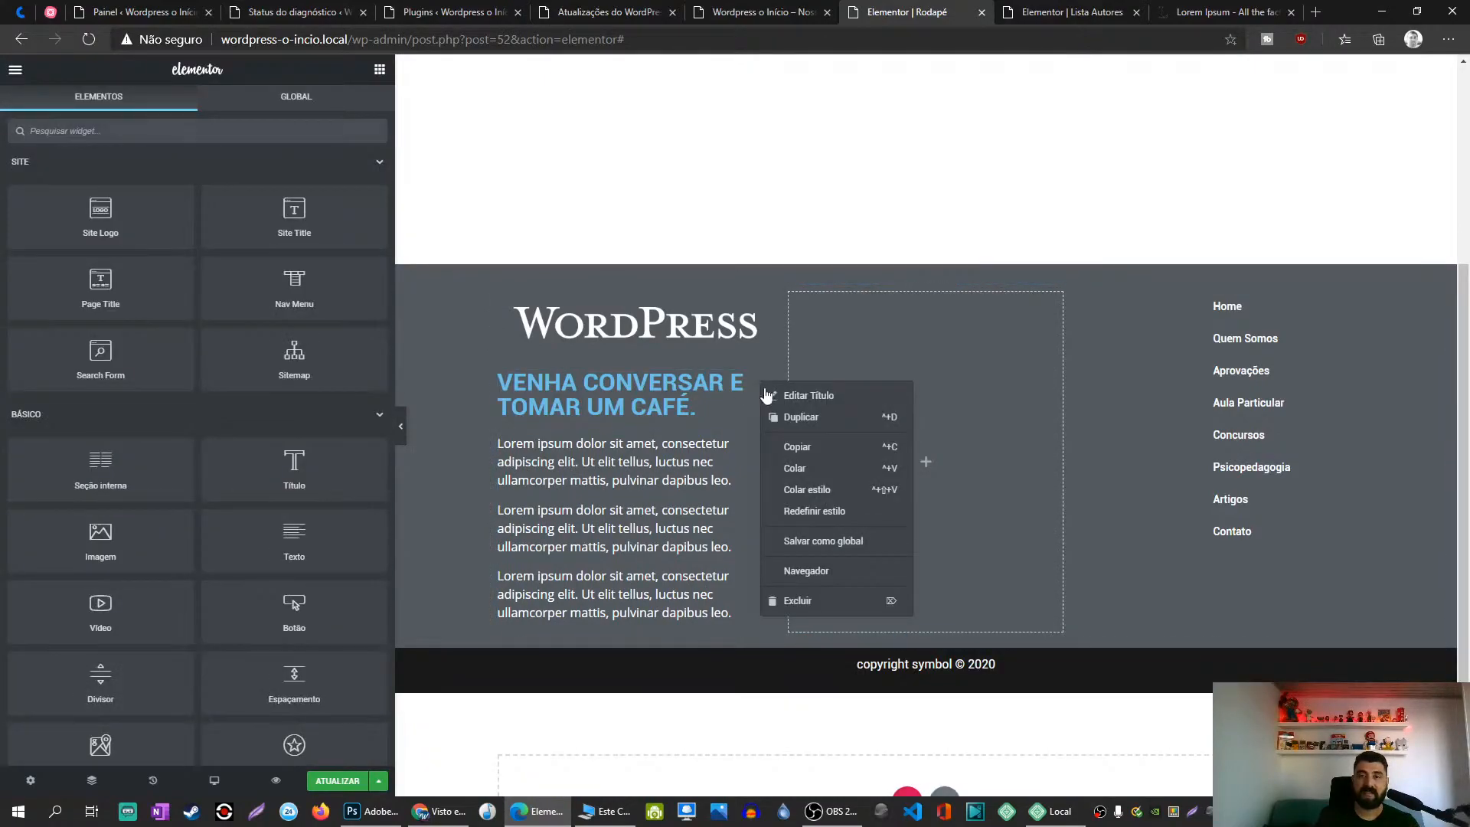
click(802, 490)
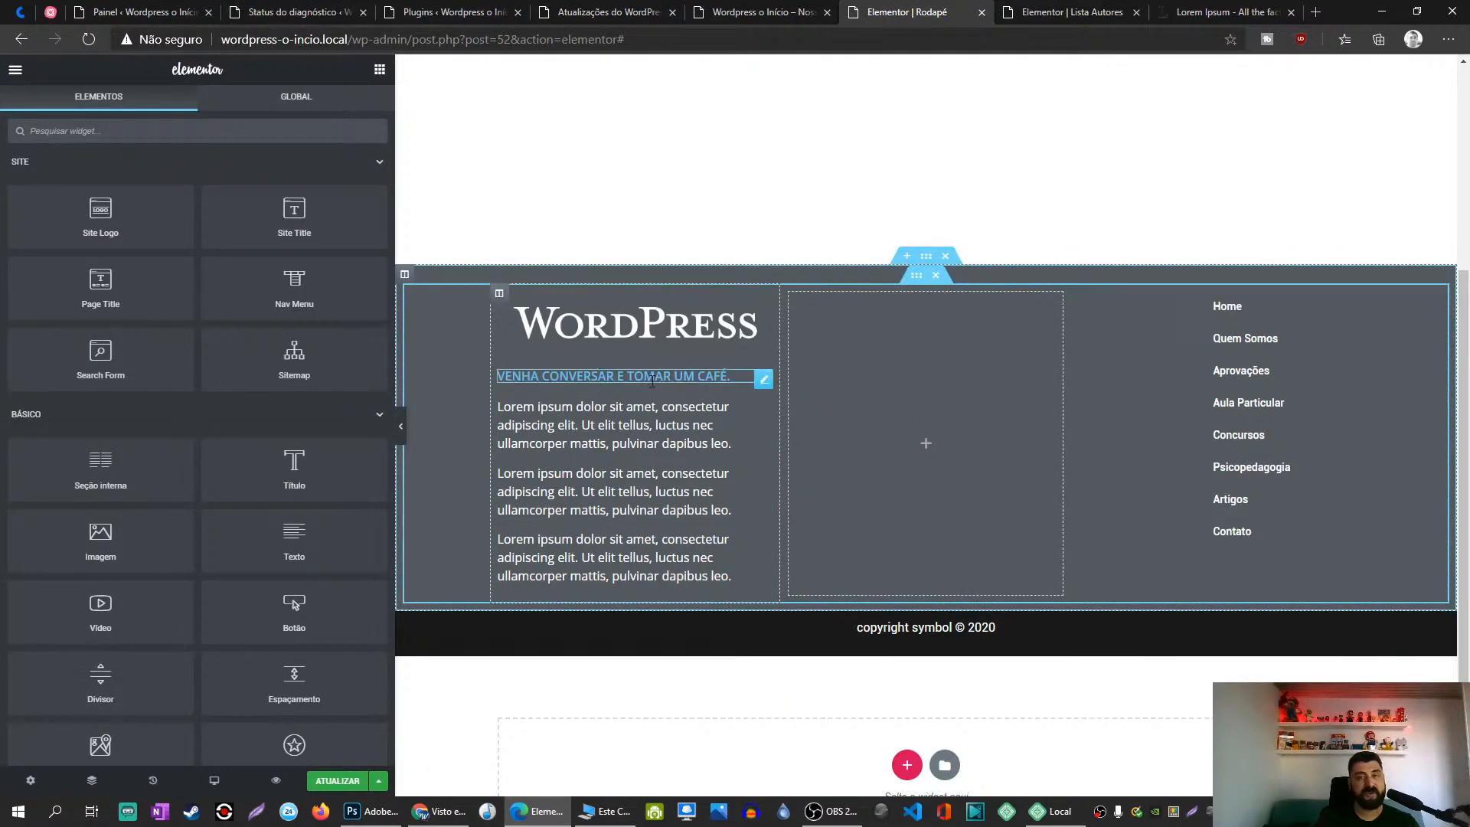
Step: Set the heading's Style text colour to a pasted grey hex value instead of white
click(763, 379)
click(197, 108)
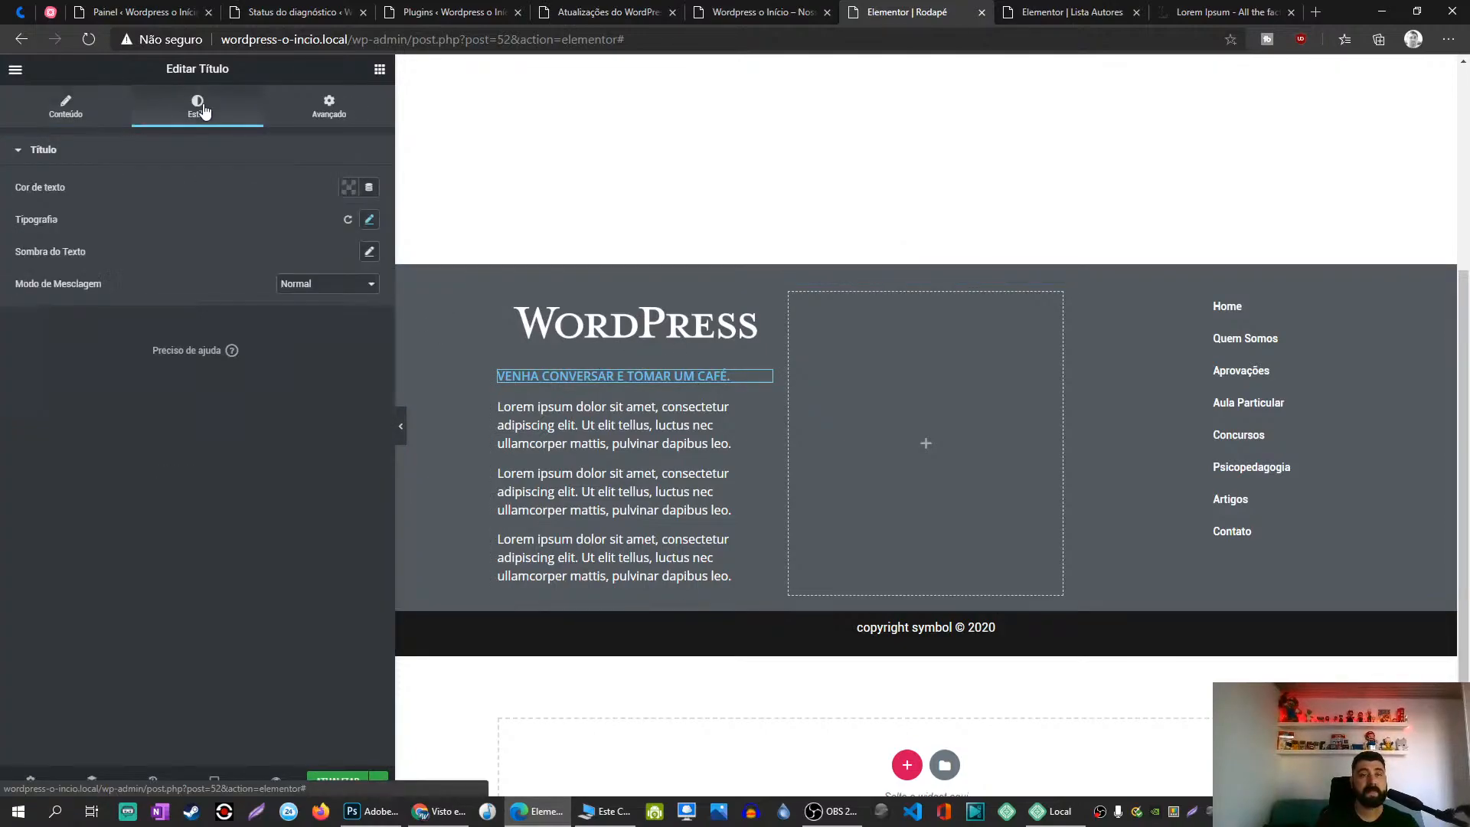
click(346, 189)
click(320, 228)
click(247, 160)
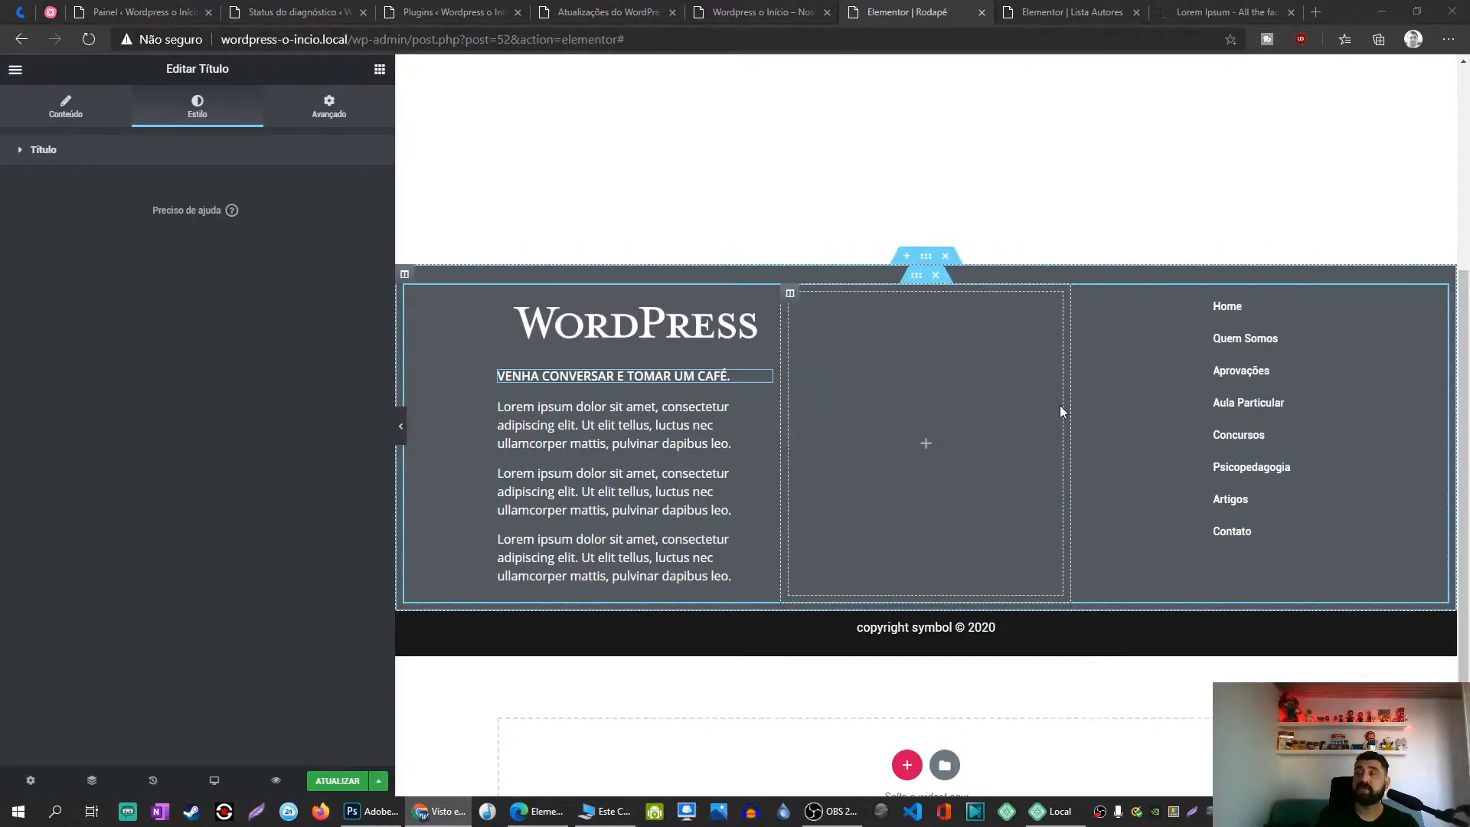
click(83, 123)
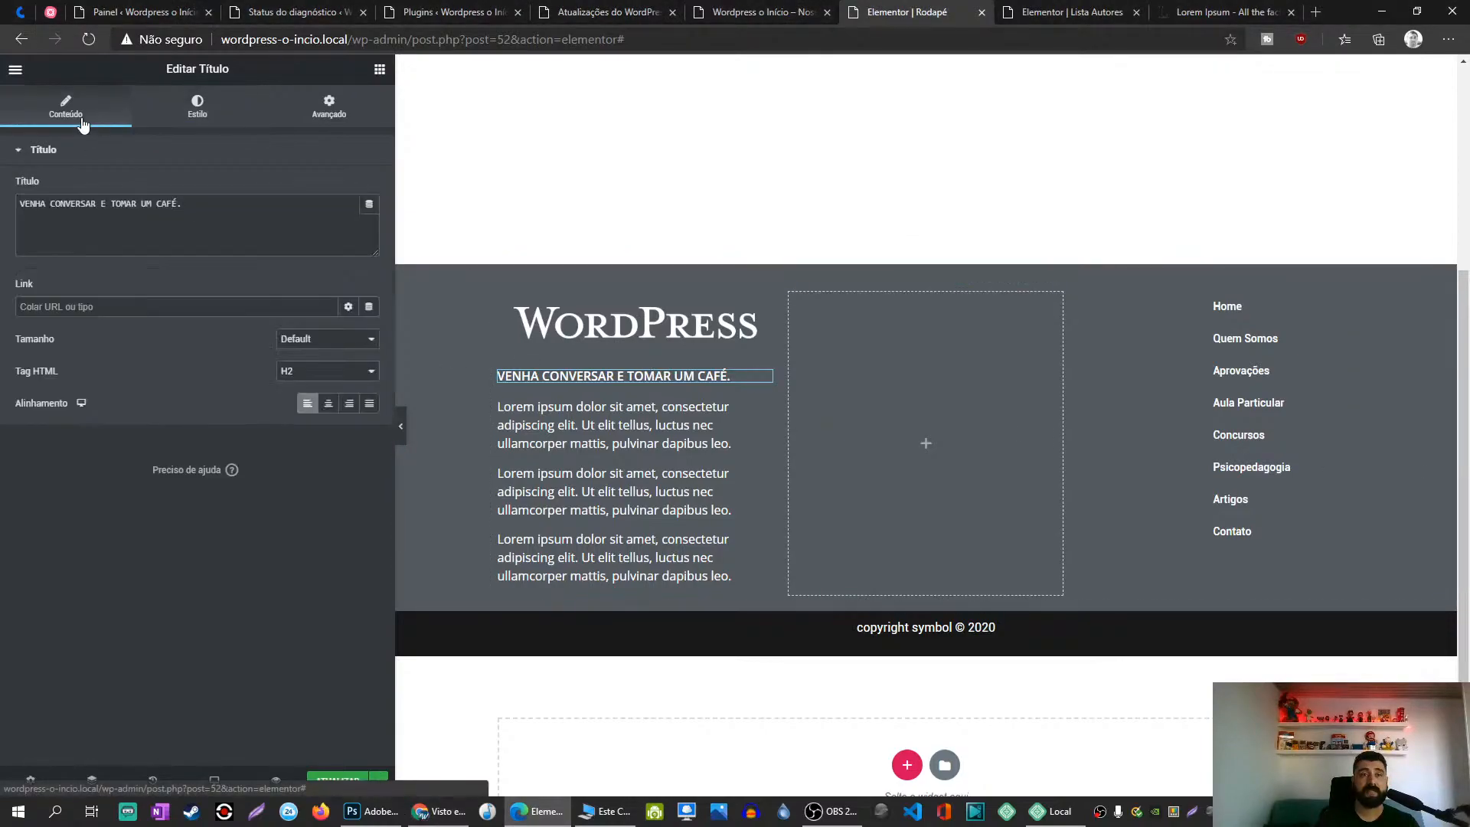
click(196, 107)
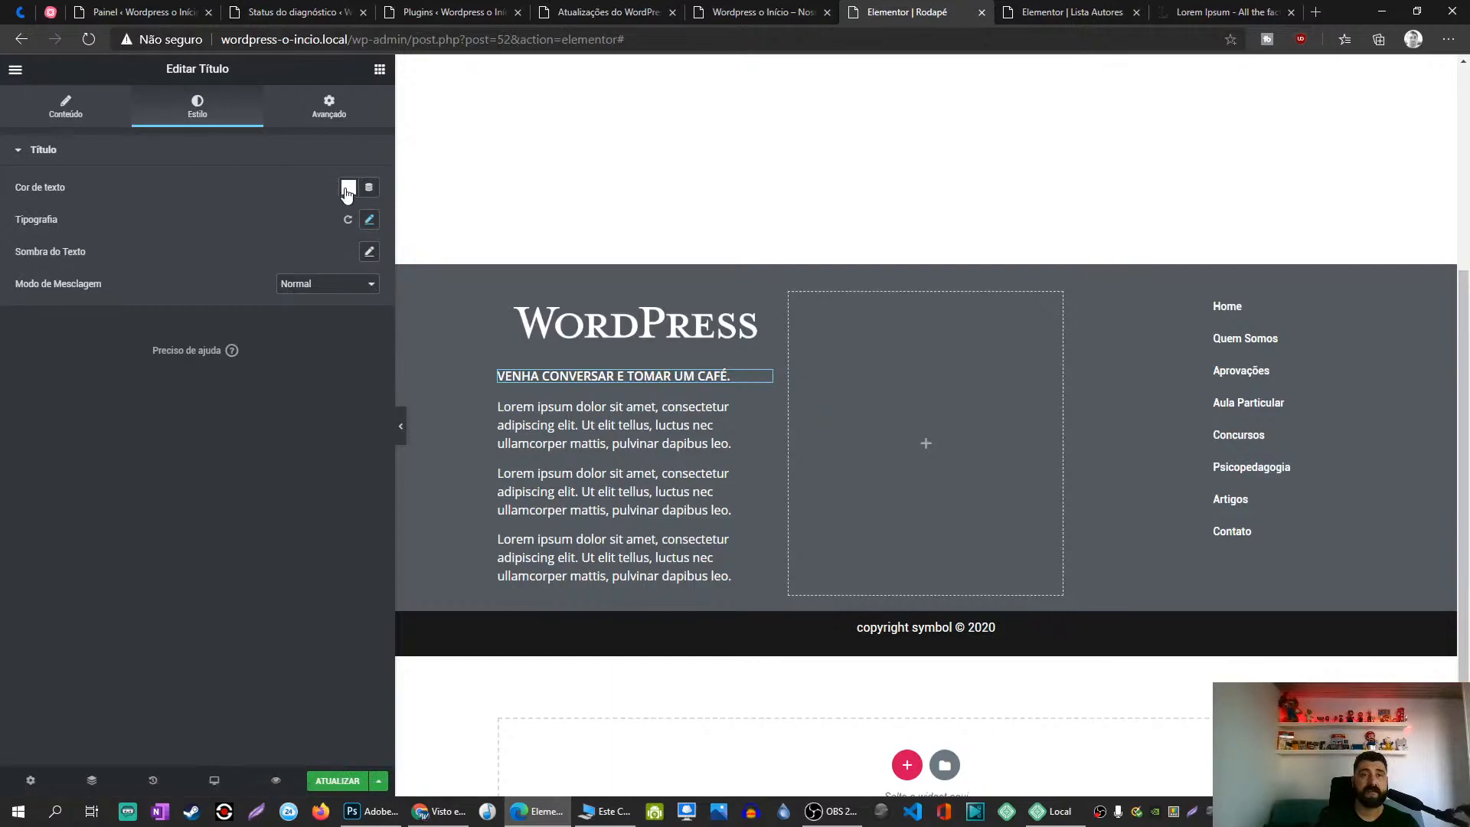
click(346, 190)
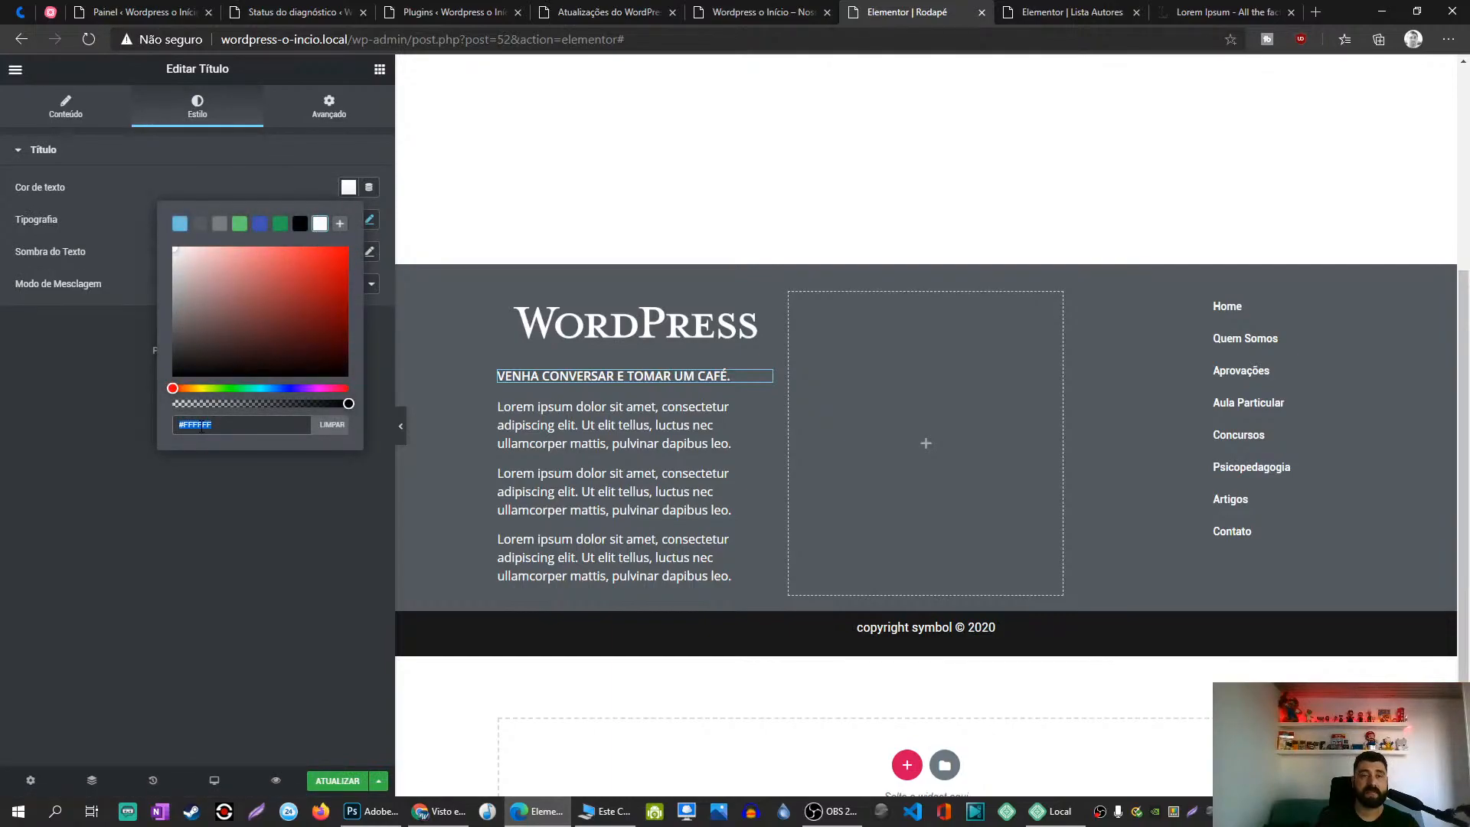
key(ctrl+v)
click(82, 406)
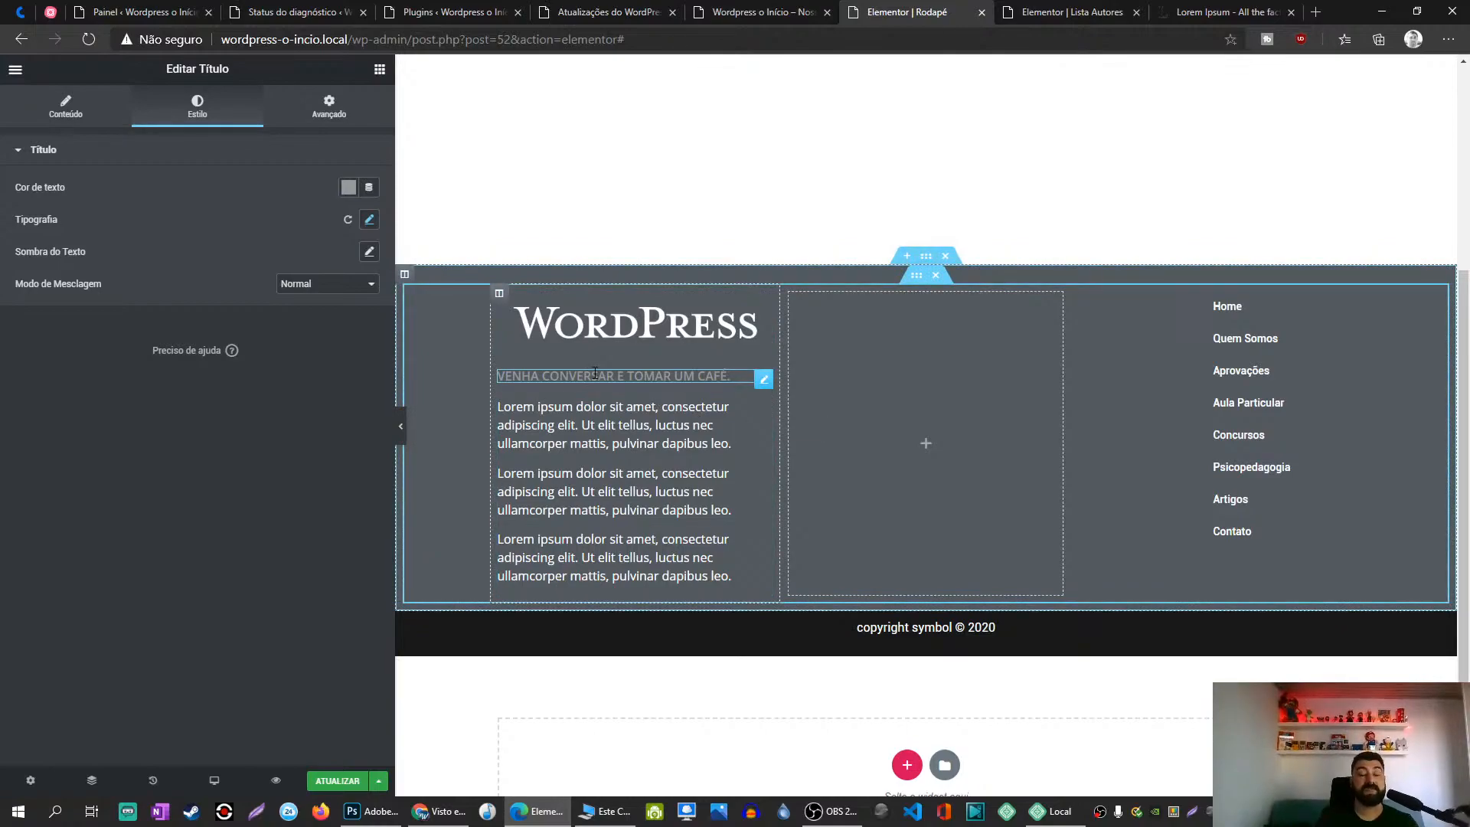
Step: Change the Lorem ipsum text widget's colour from #FFFFFF to #999999
click(763, 409)
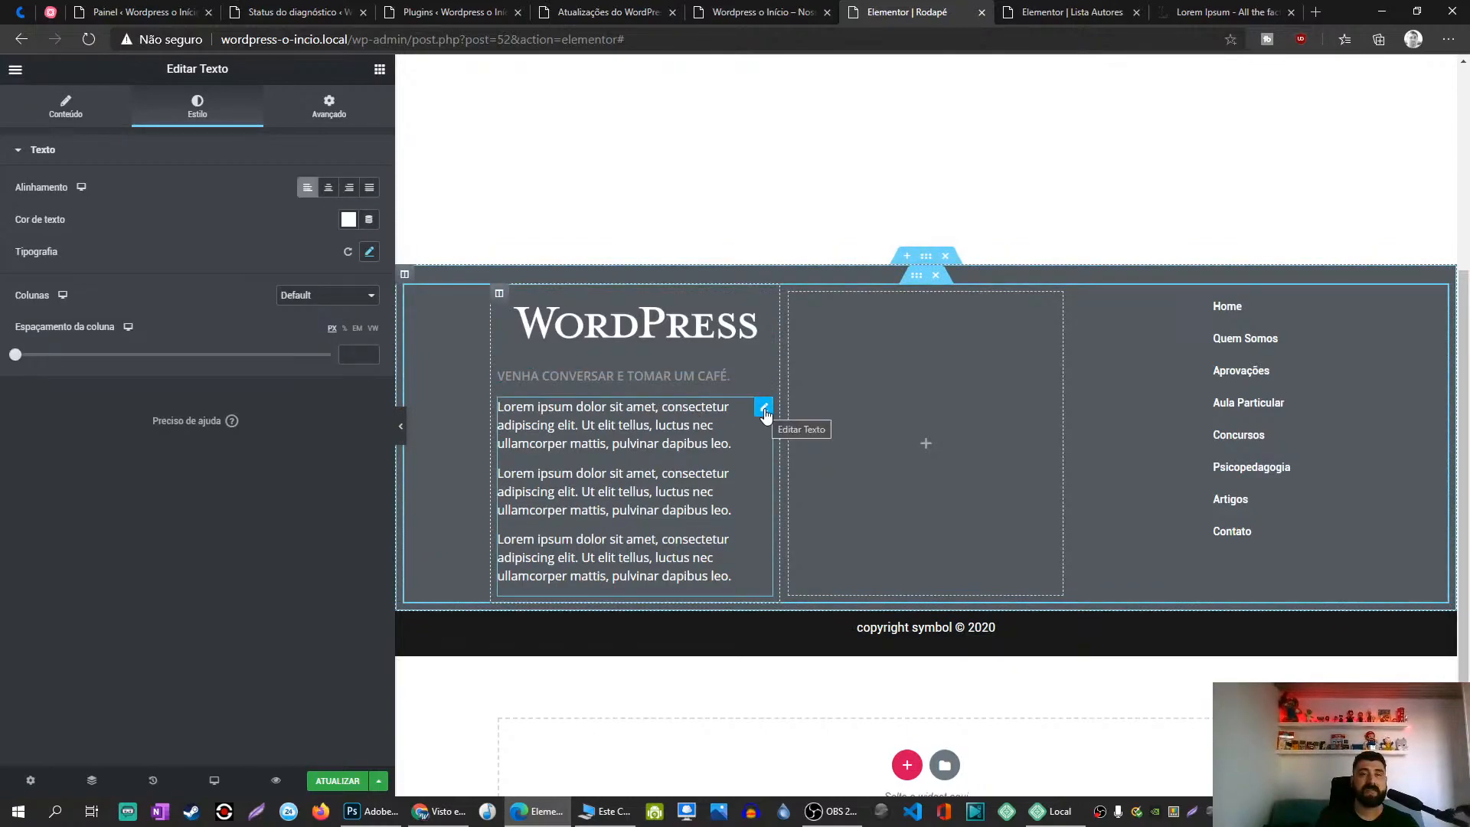
click(348, 220)
triple_click(194, 457)
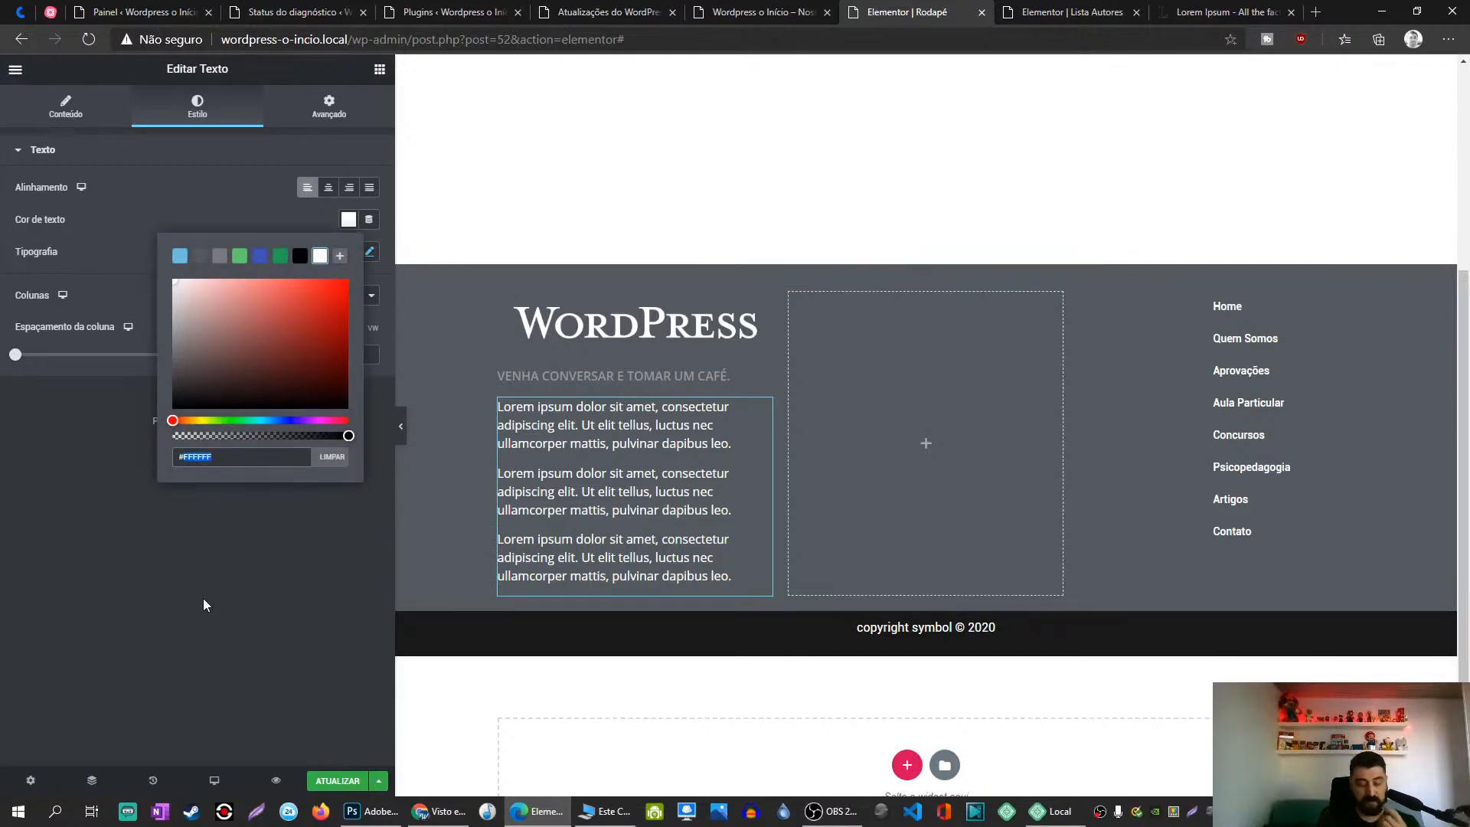
text(#999)
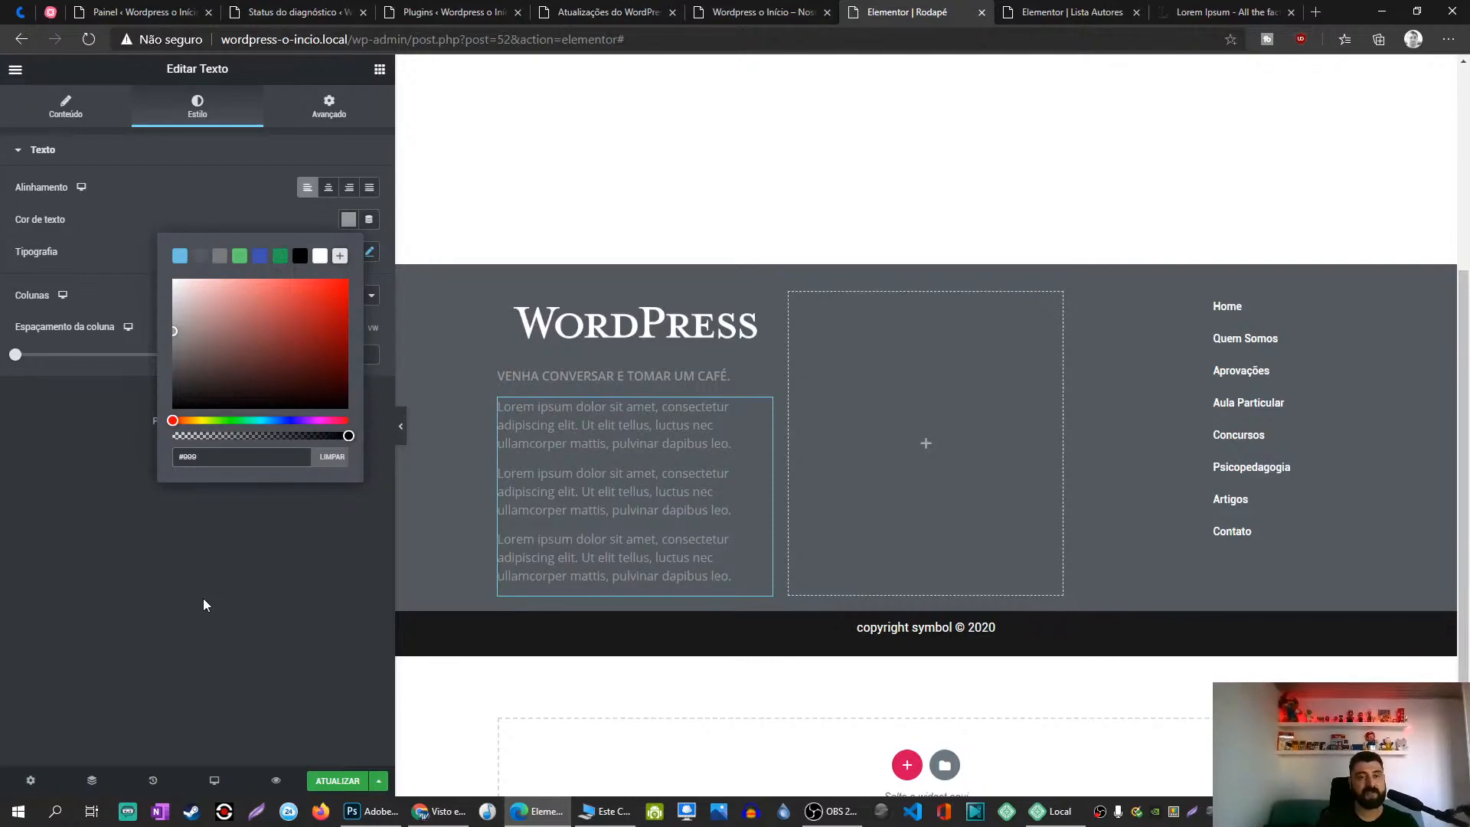
text(999)
key(BackSpace)
key(BackSpace)
key(BackSpace)
click(203, 605)
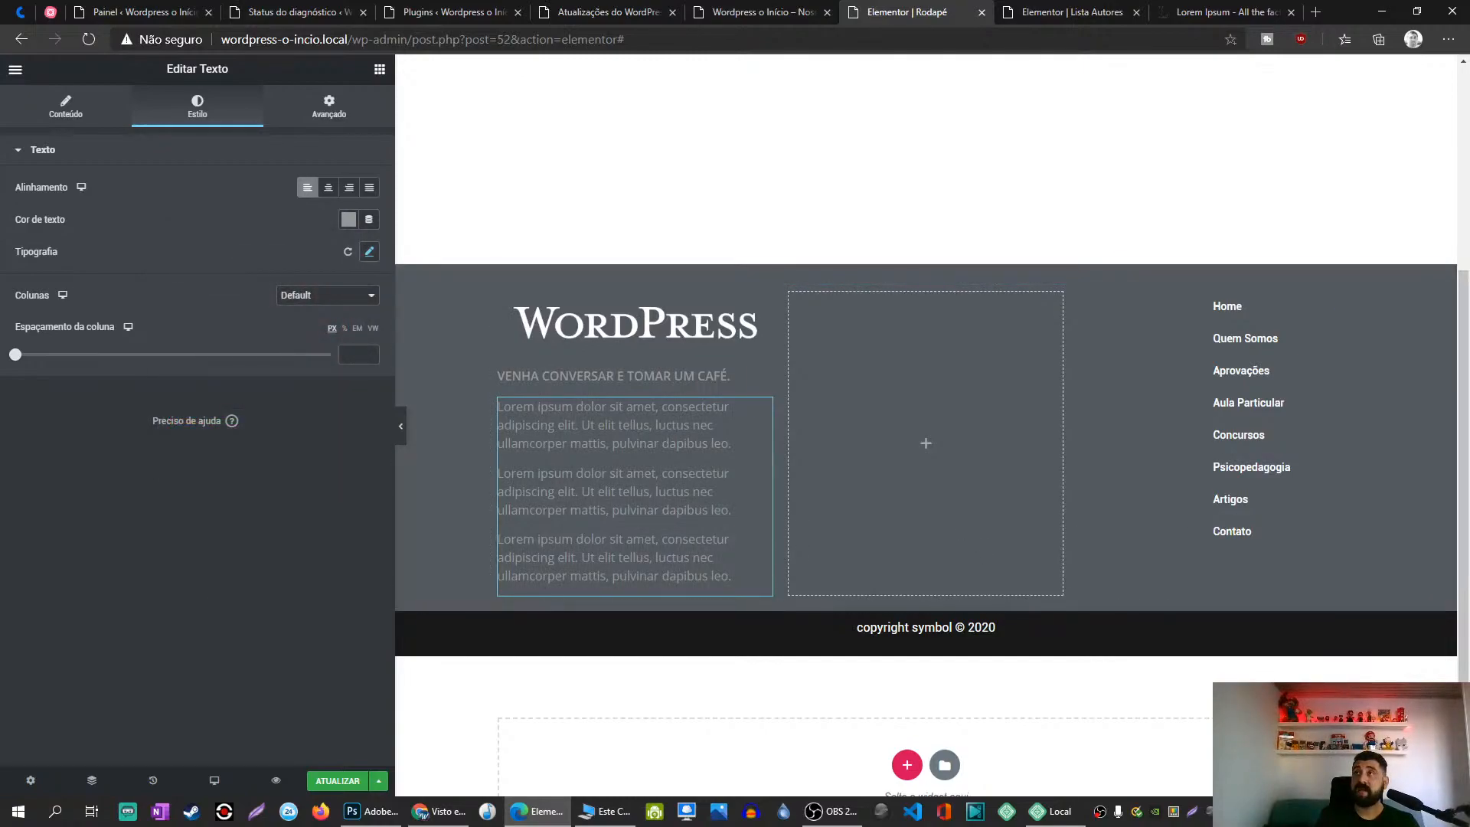
Step: Search for an address generator, generate a random address on 4Devs Gerador de CEP, and select the street
click(1313, 22)
text(geraor)
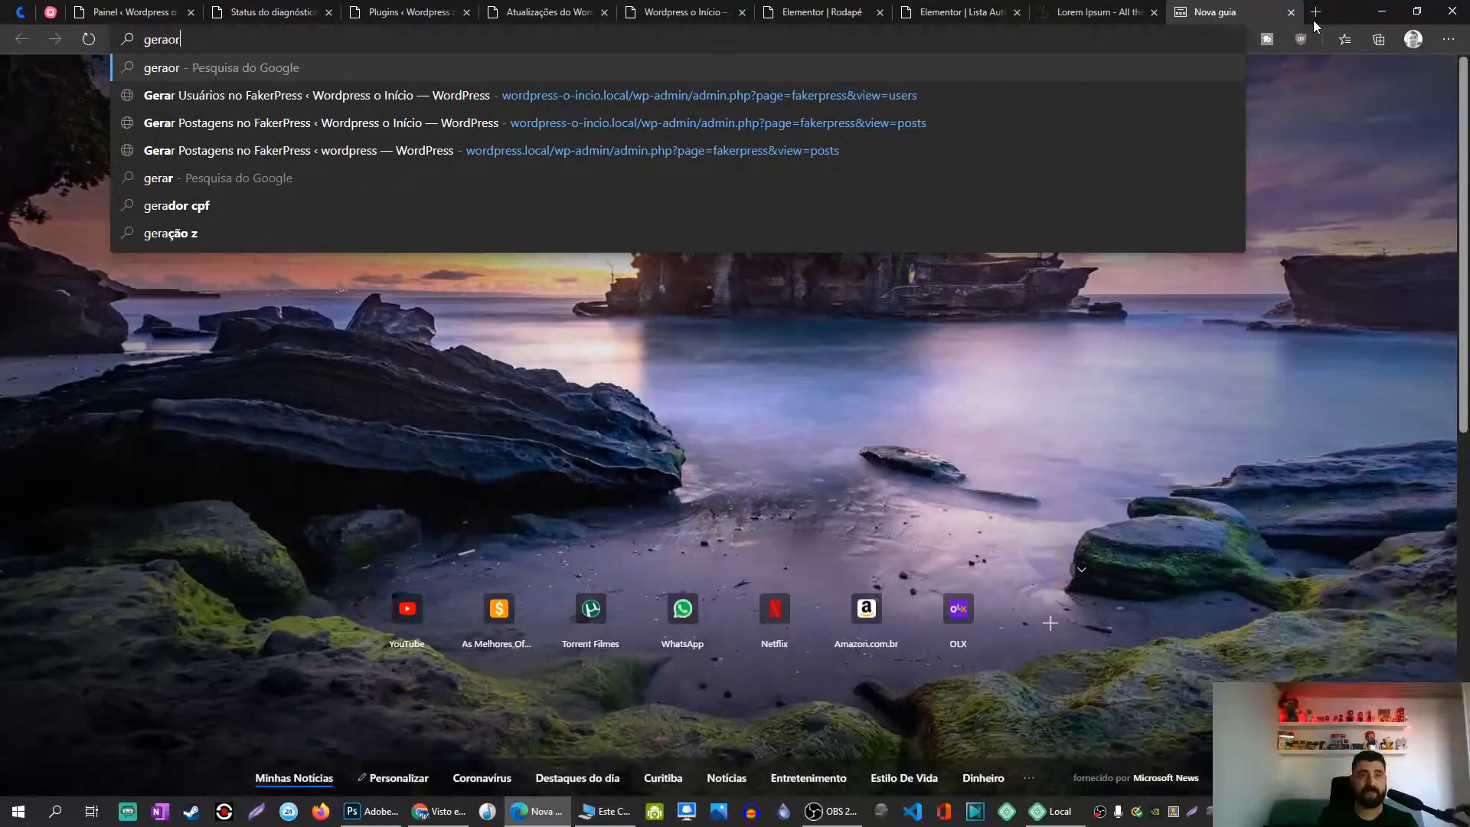
text( de endereços)
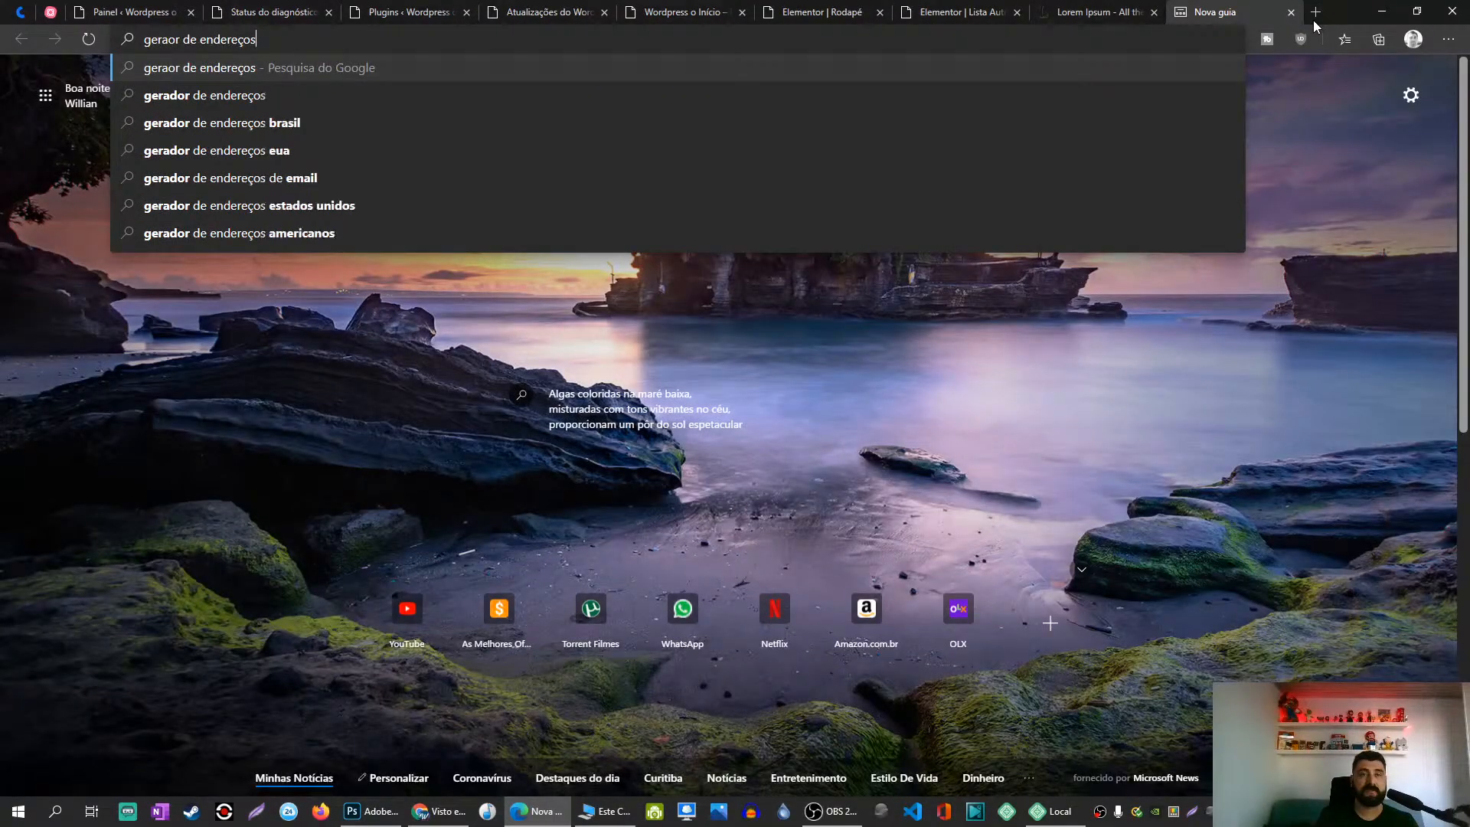
text( online)
key(Return)
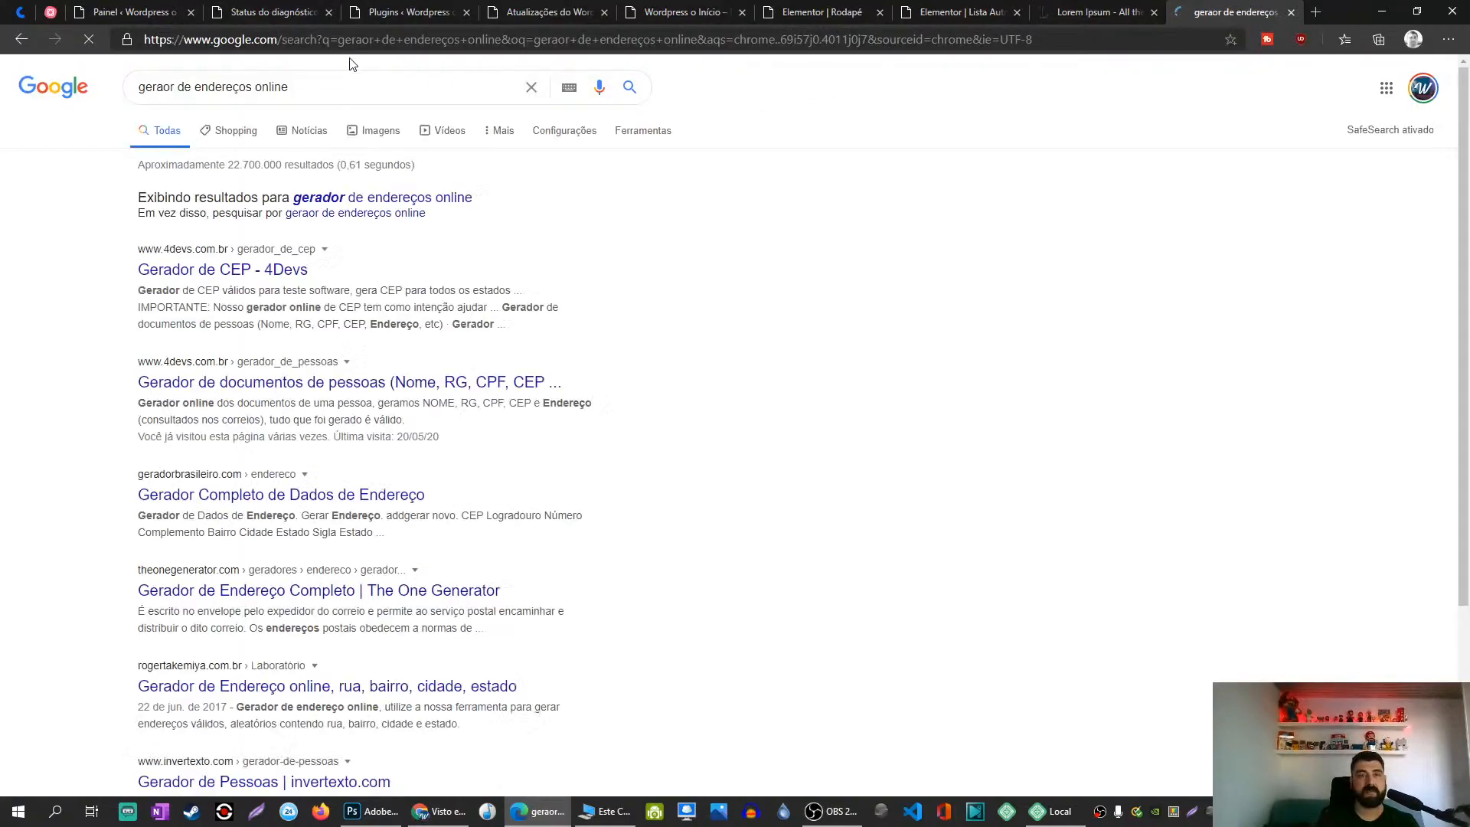
click(207, 275)
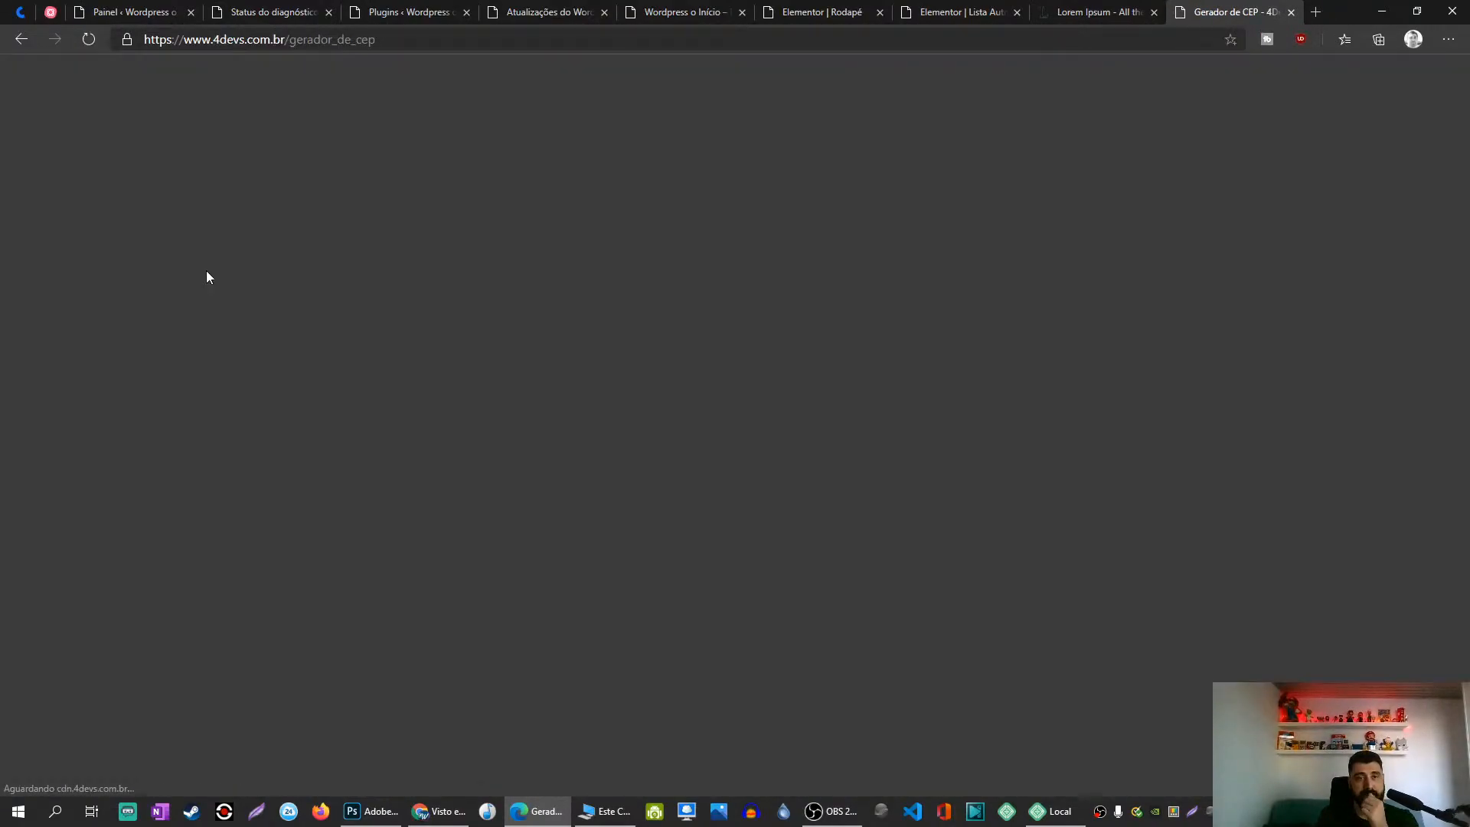
click(833, 490)
click(865, 581)
key(ctrl+c)
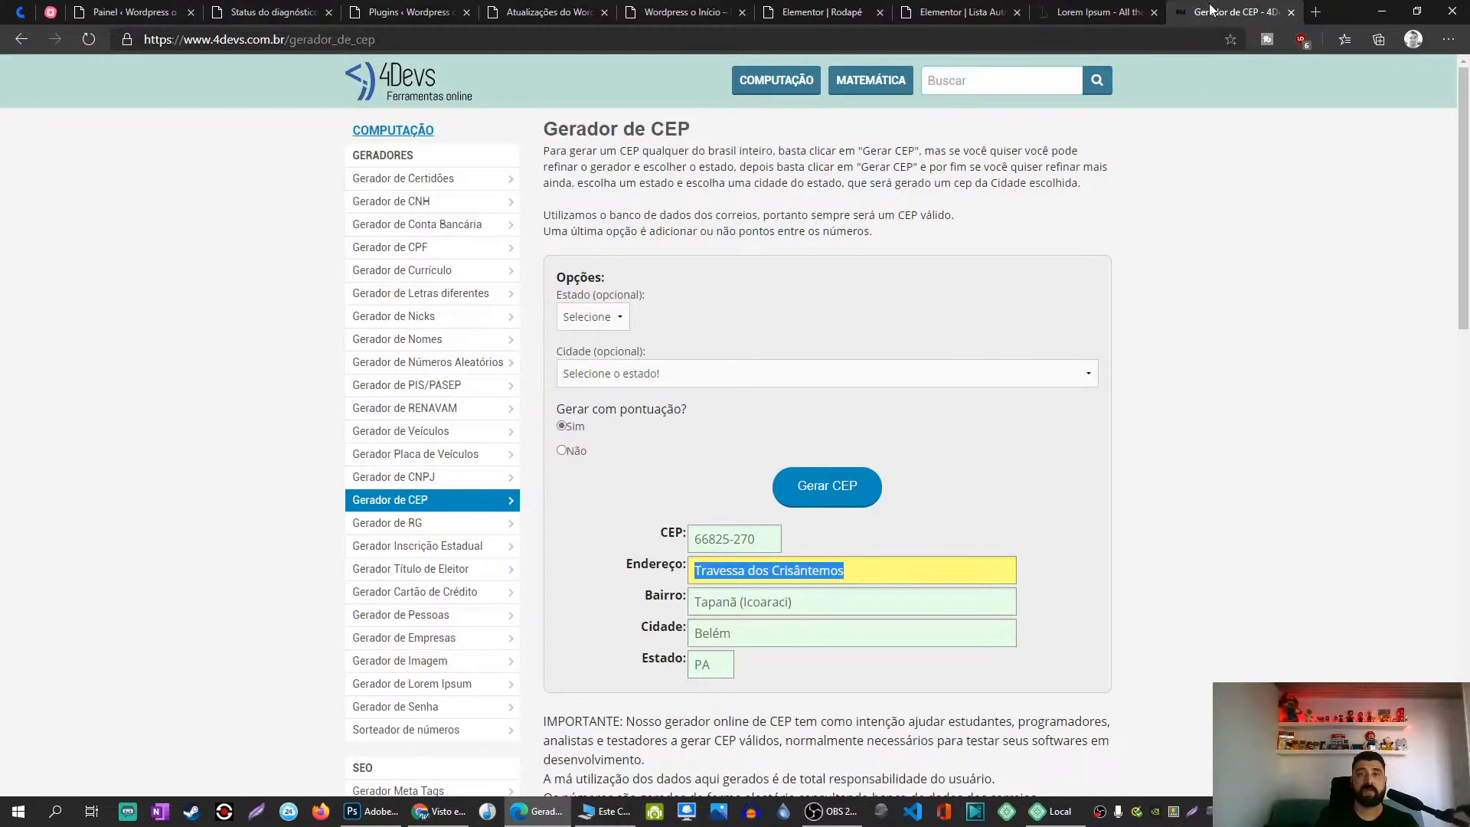
click(850, 8)
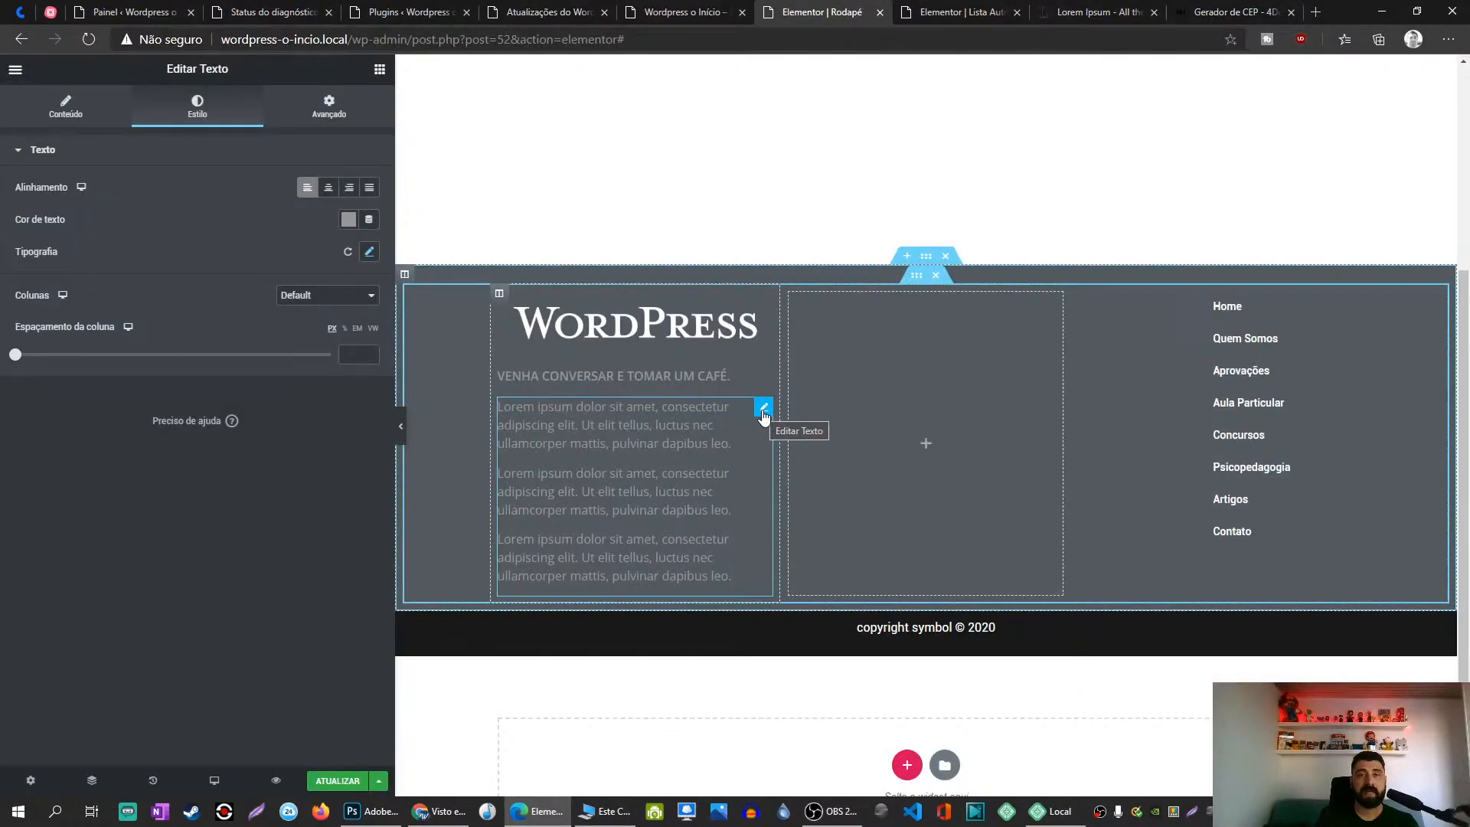
click(65, 107)
drag(343, 372, 1, 229)
key(ctrl+v)
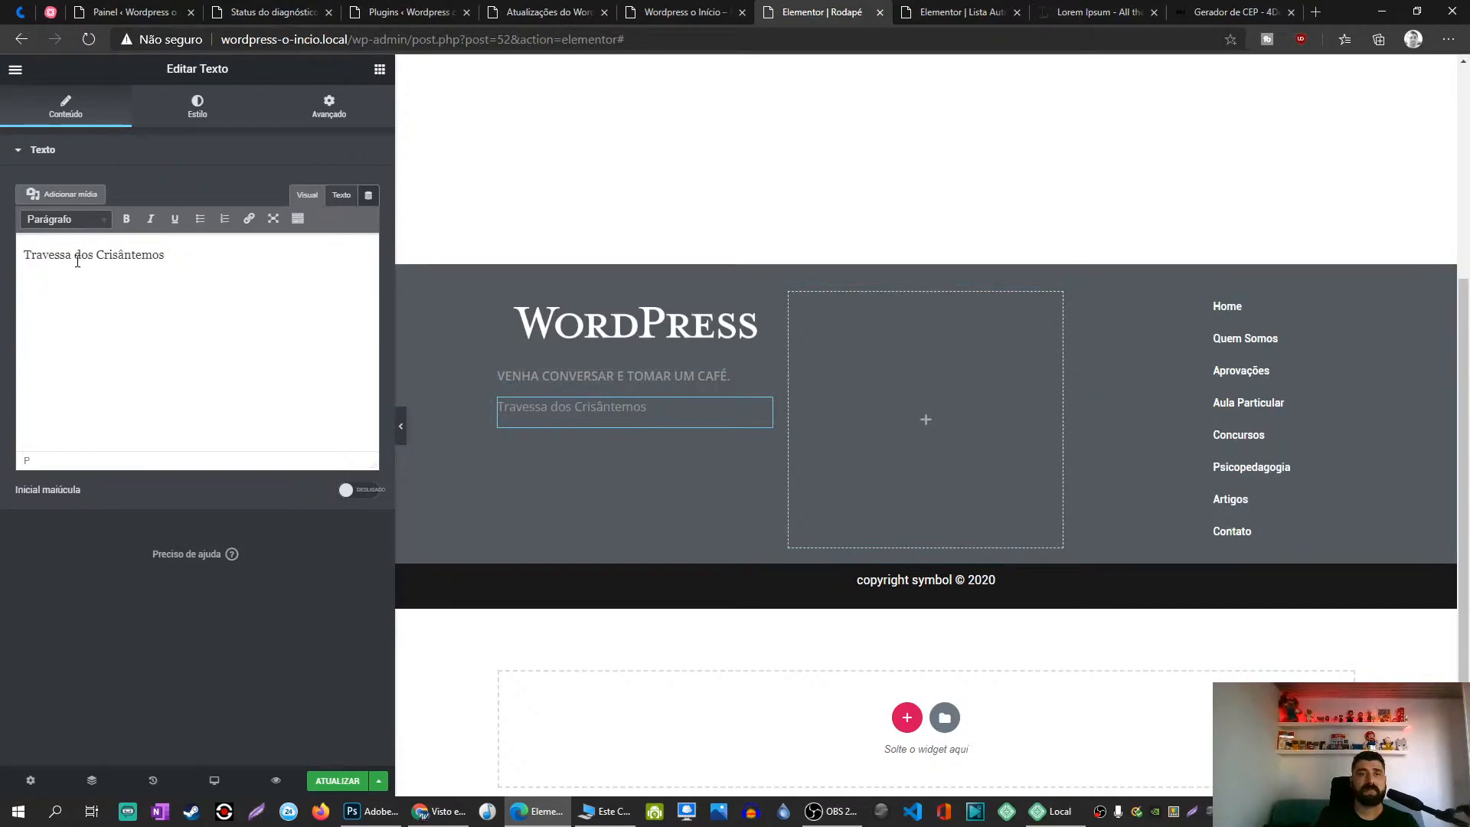
key(ctrl+z)
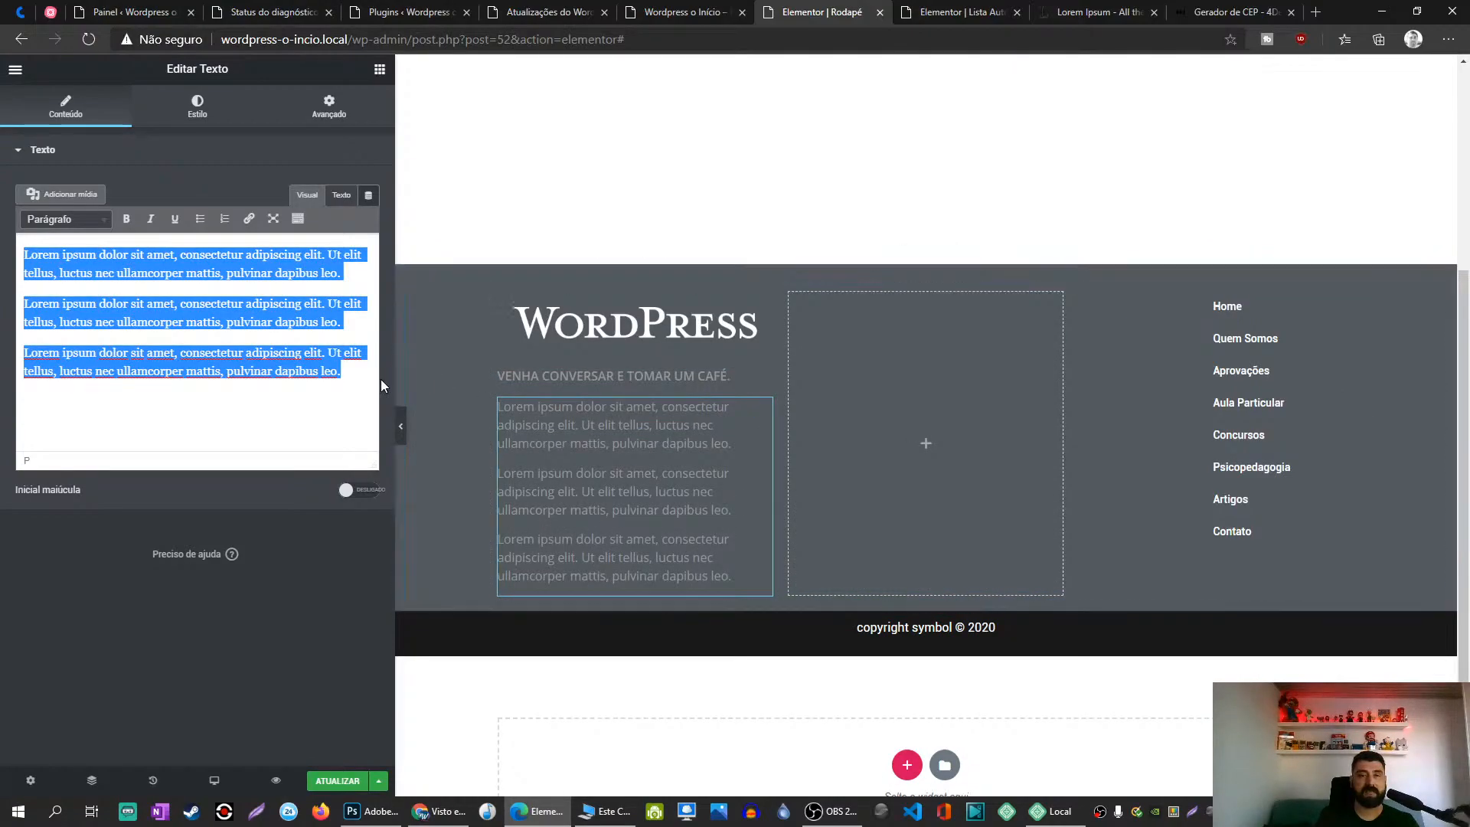
drag(343, 372, 2, 236)
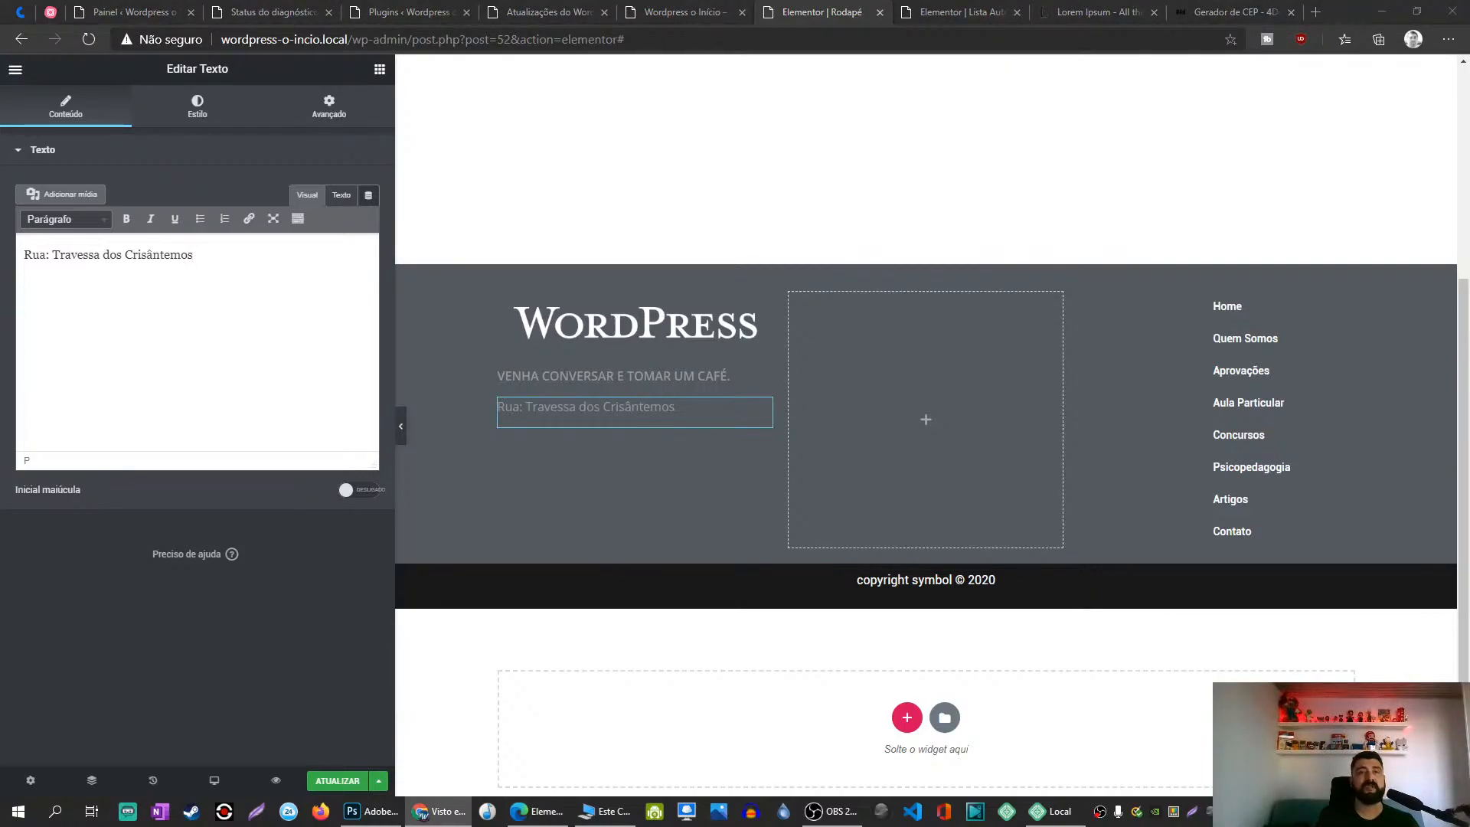
click(208, 275)
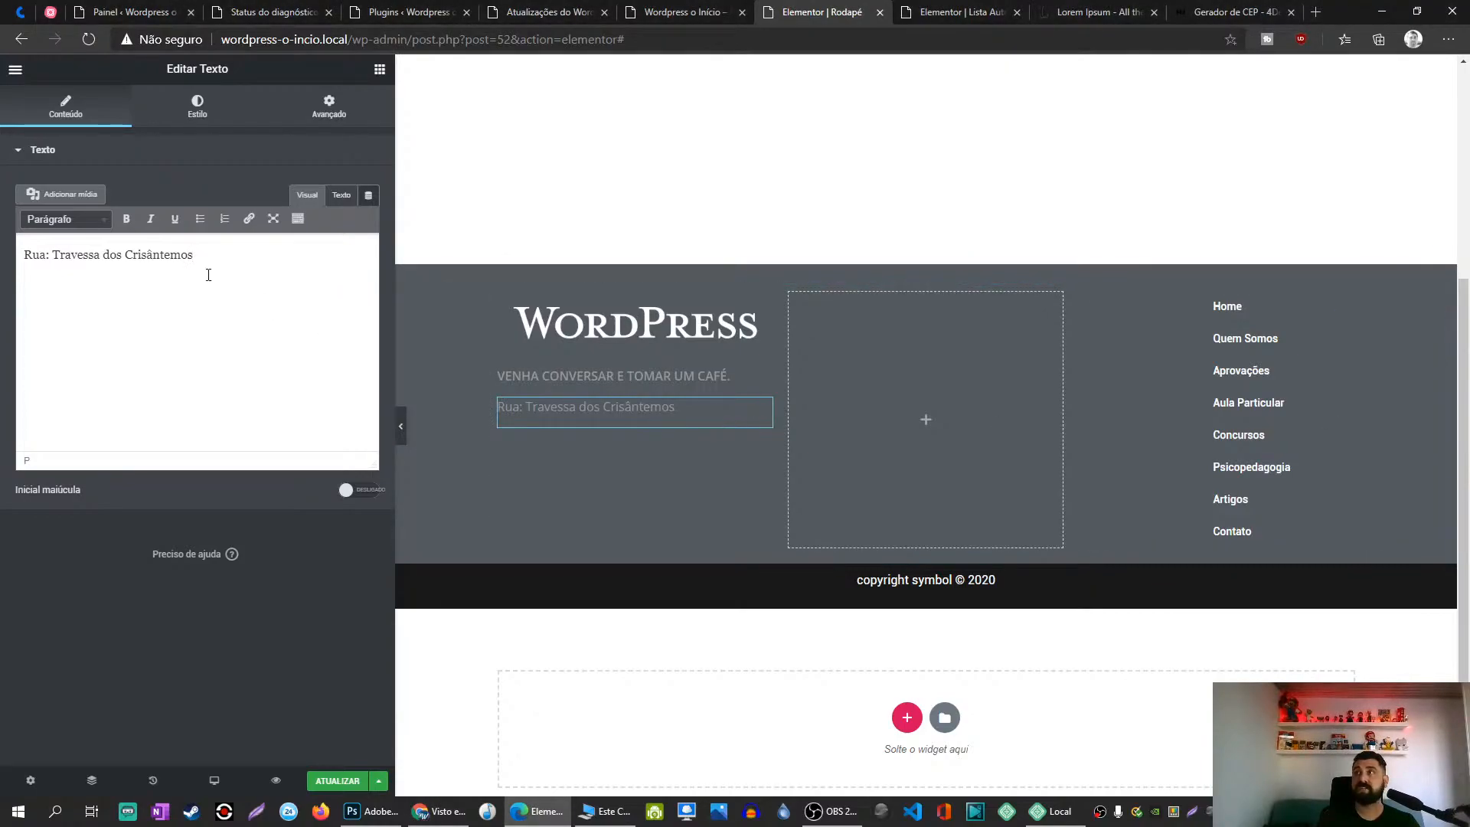
text(, )
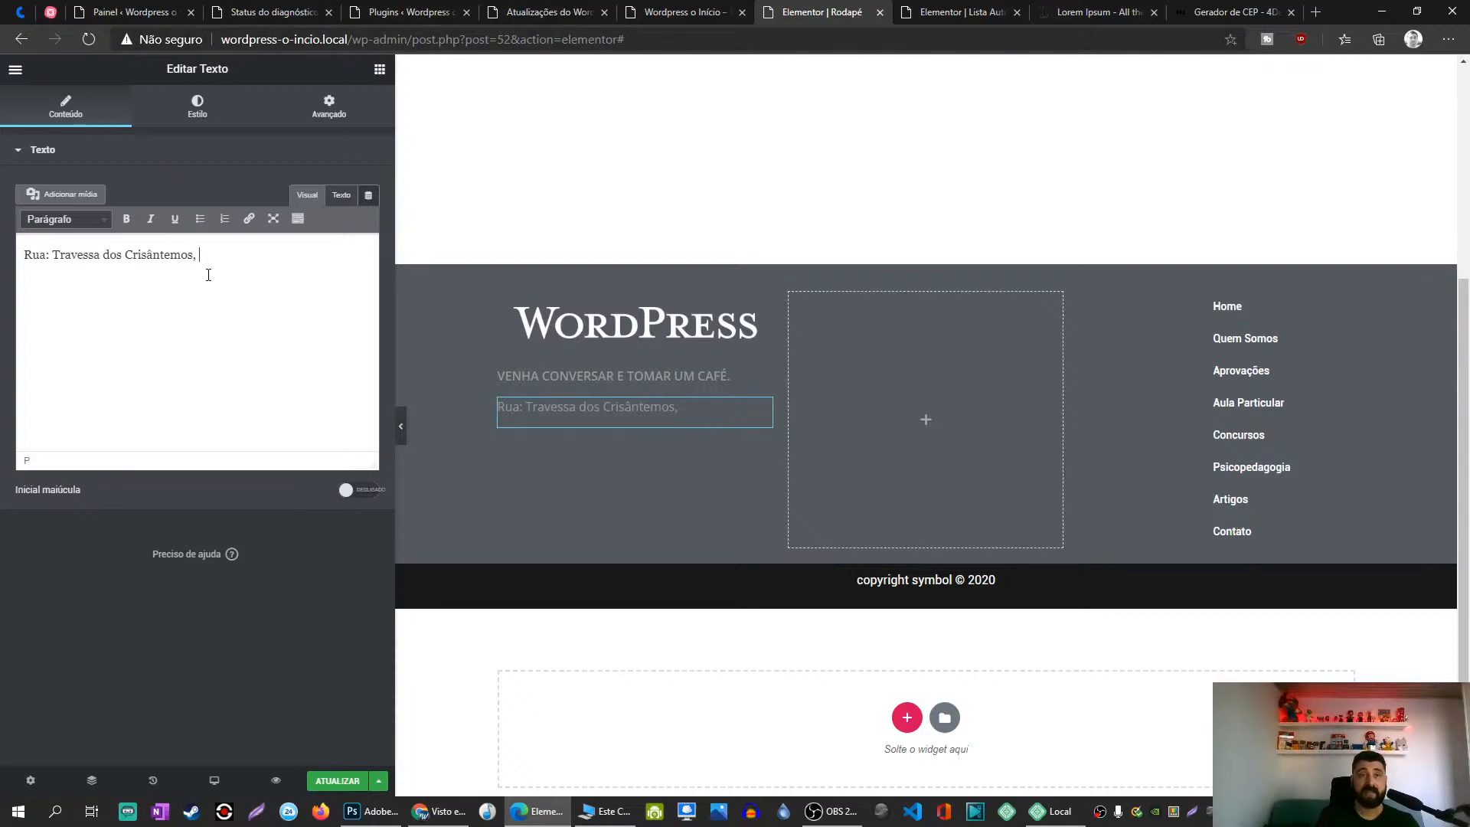
text(150)
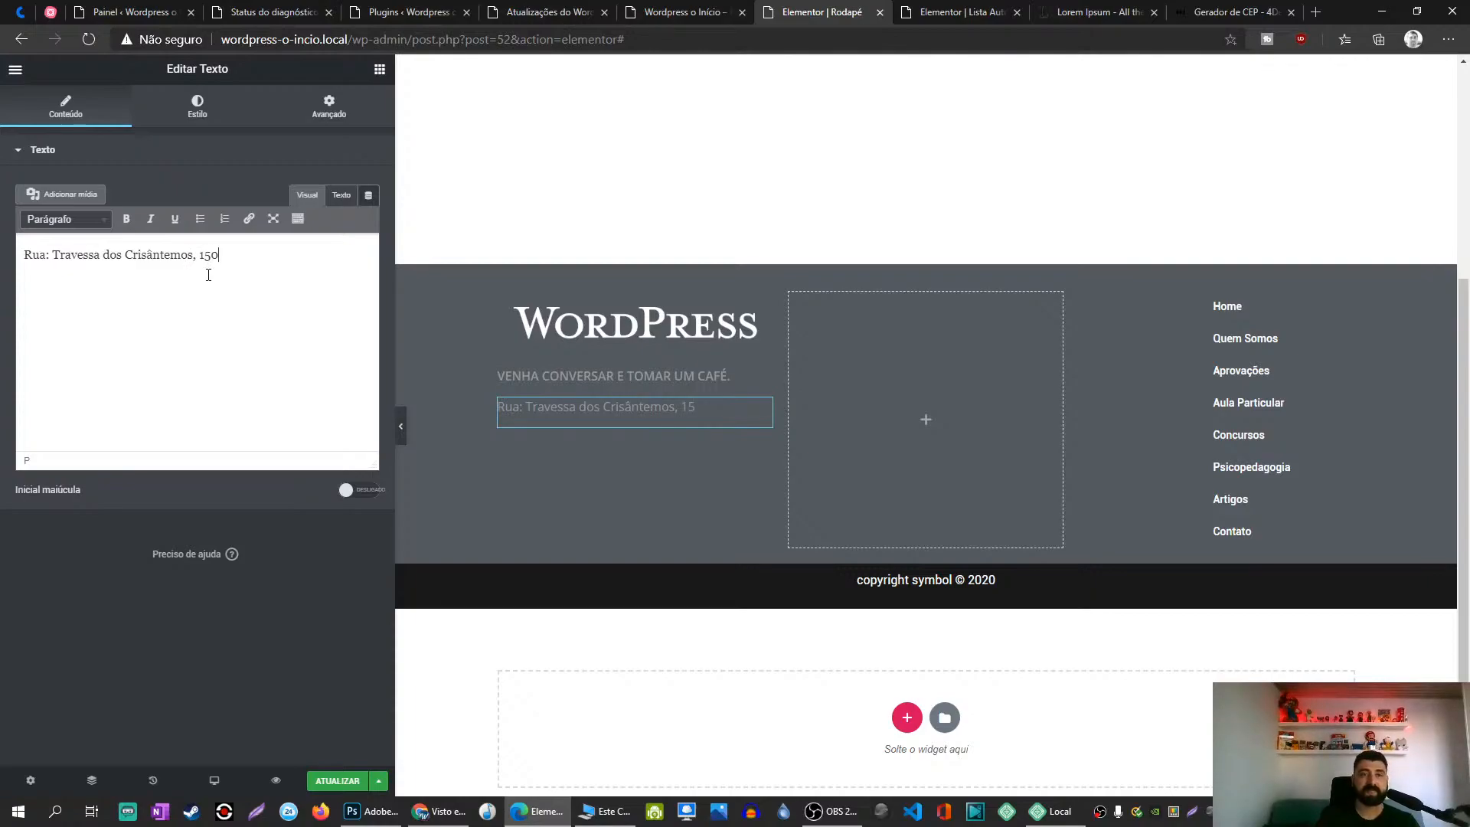
text(,)
key(BackSpace)
text(=)
key(BackSpace)
key(BackSpace)
text(º)
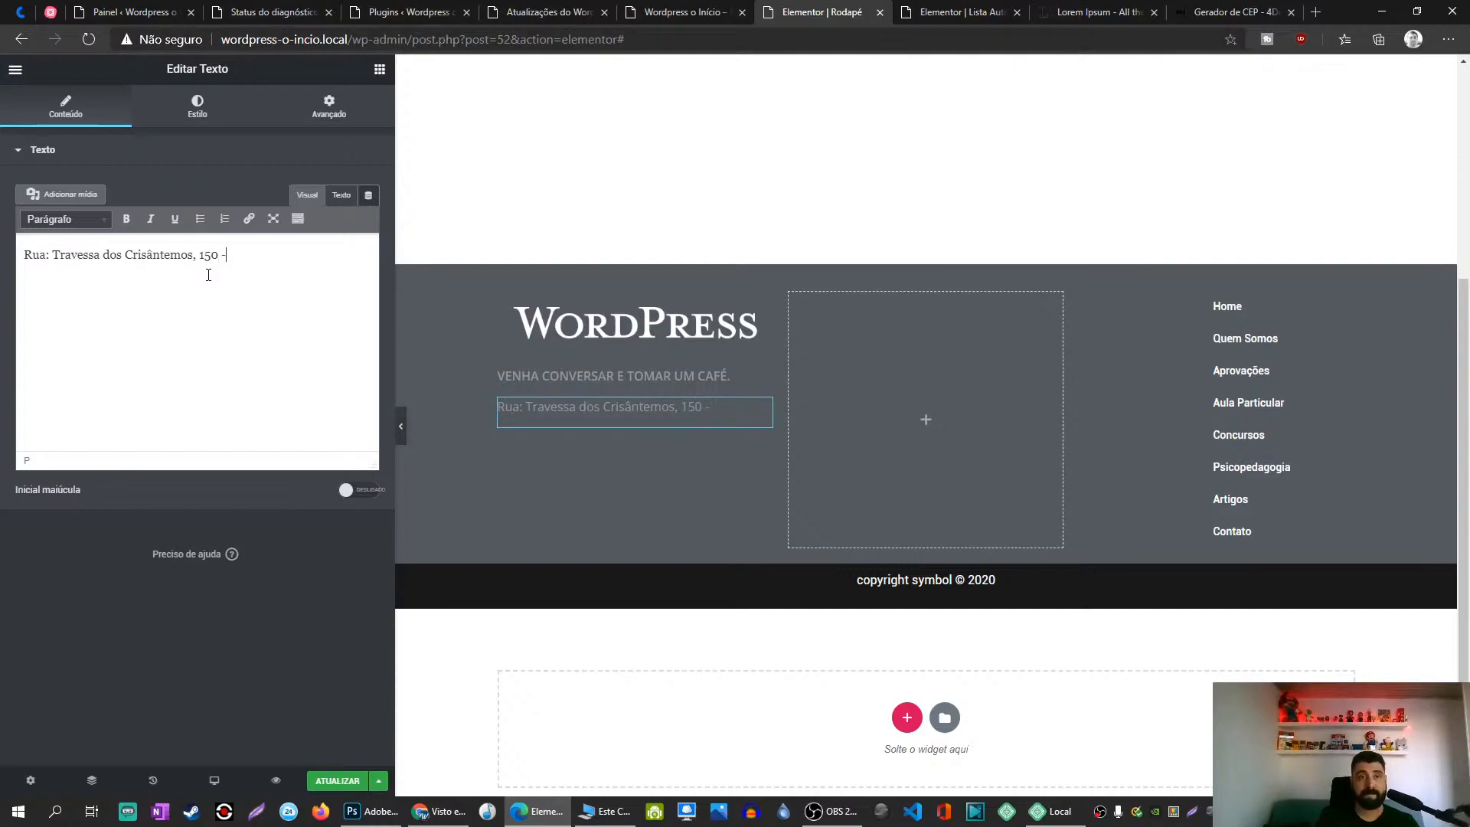
Step: Append the neighbourhood Tapanã from the CEP generator, removing the (Icoaraci) suffix
click(1217, 6)
drag(1217, 6, 946, 8)
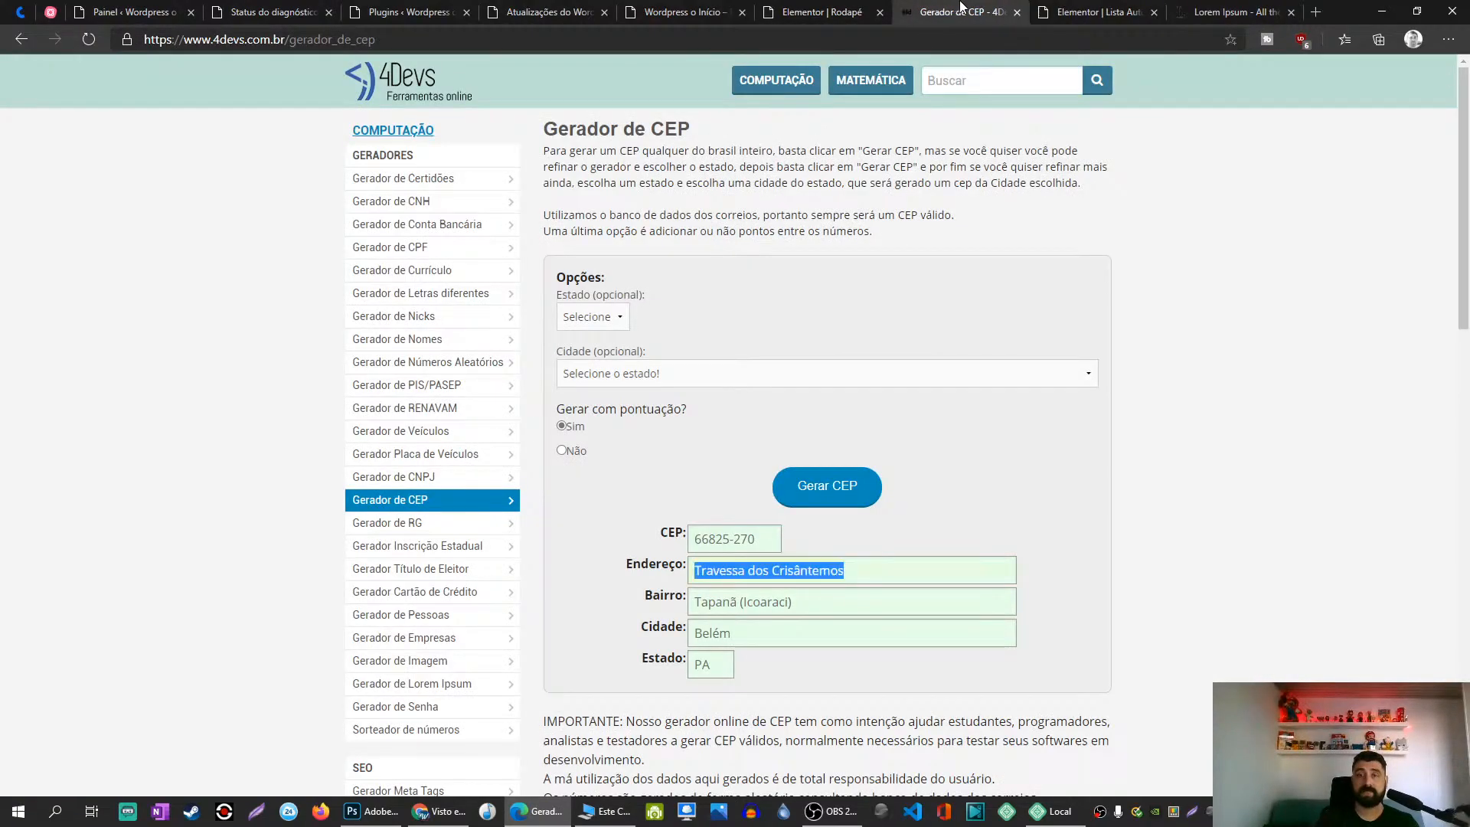
click(710, 603)
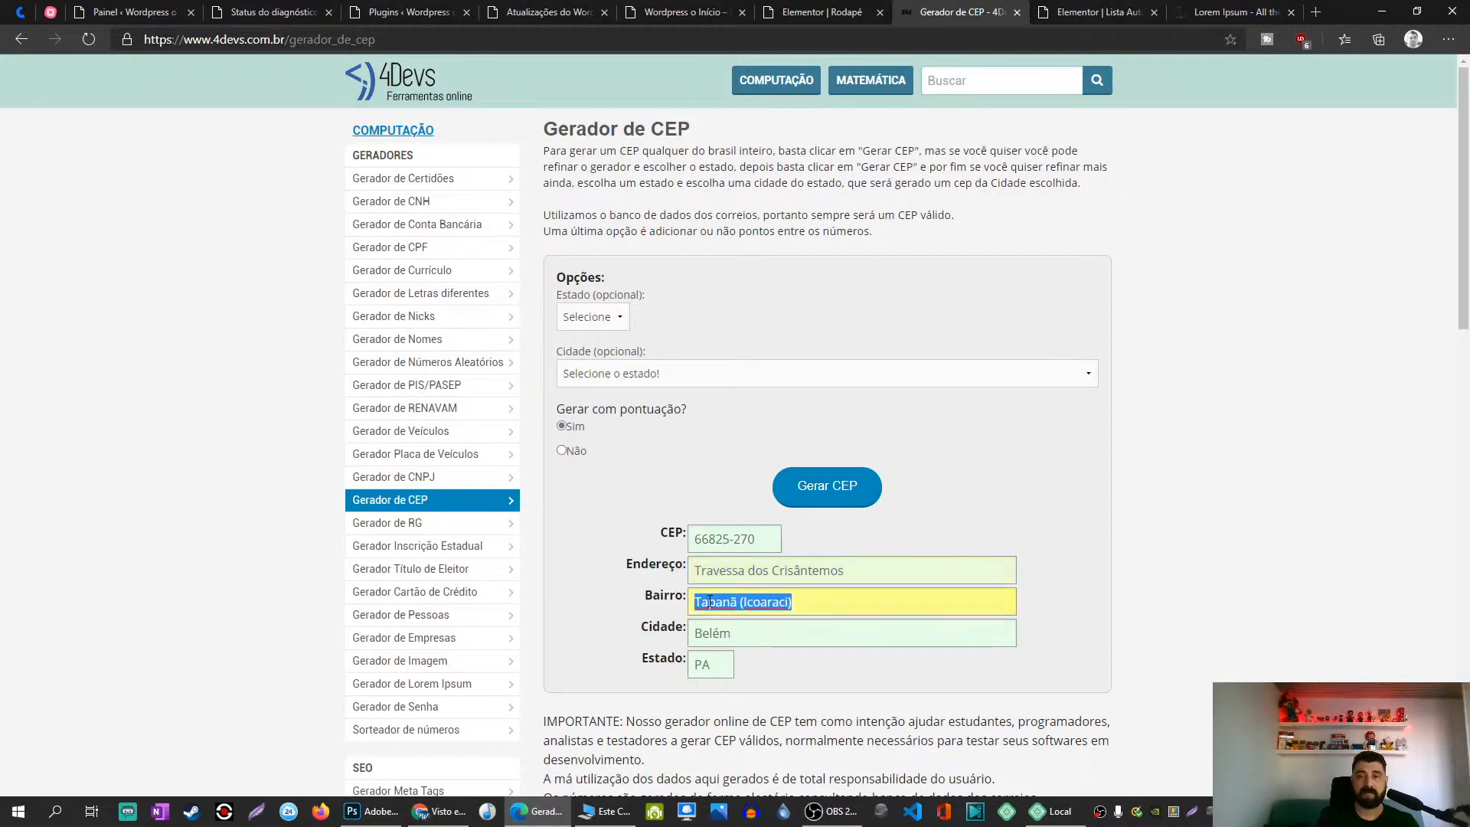
key(ctrl+c)
click(773, 11)
key(ctrl+v)
drag(269, 255, 393, 263)
key(BackSpace)
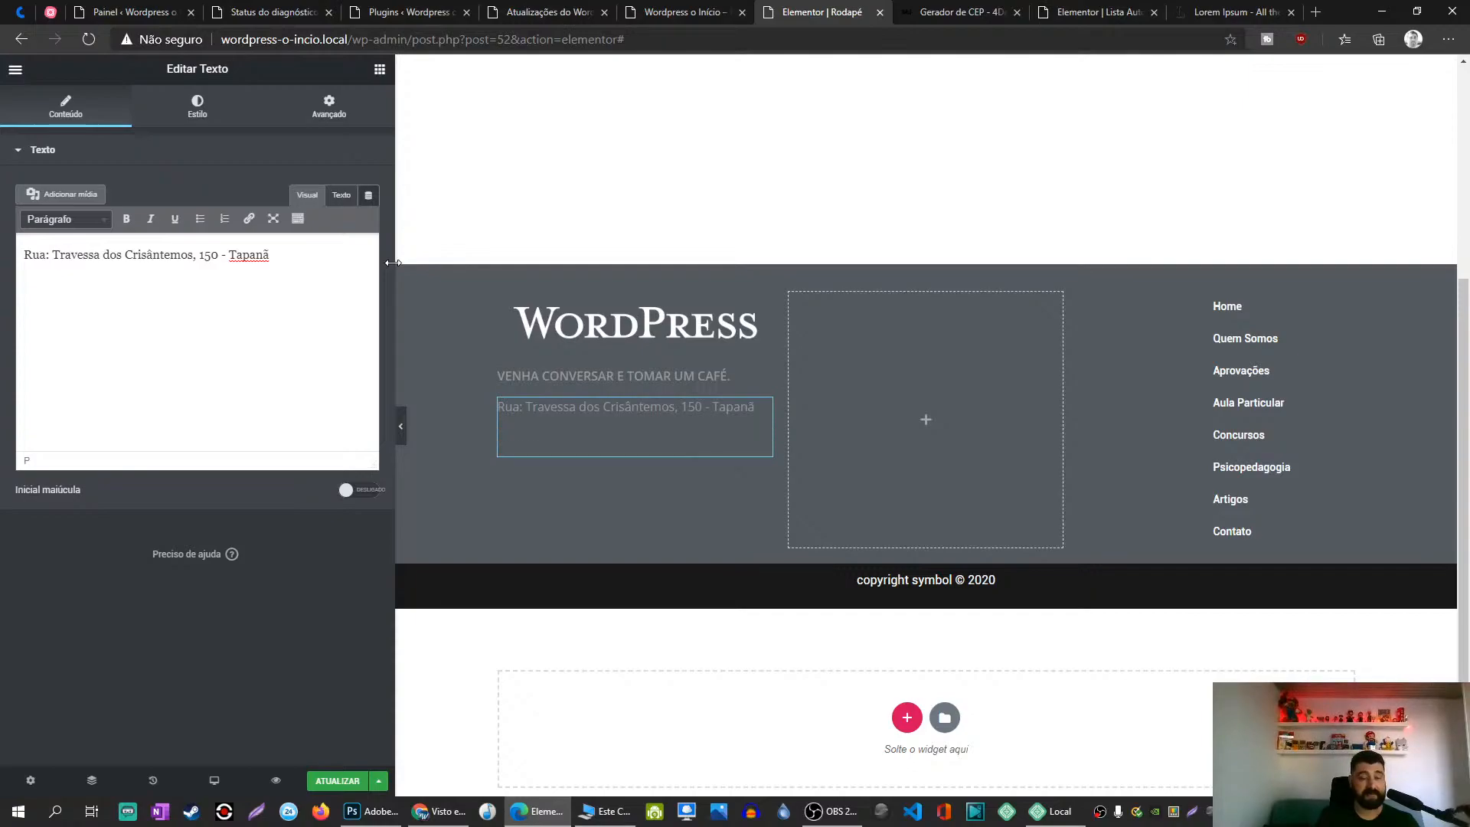
Step: Add a second line '66825-270 - Belém - PA' using the generated postal code and city
click(961, 12)
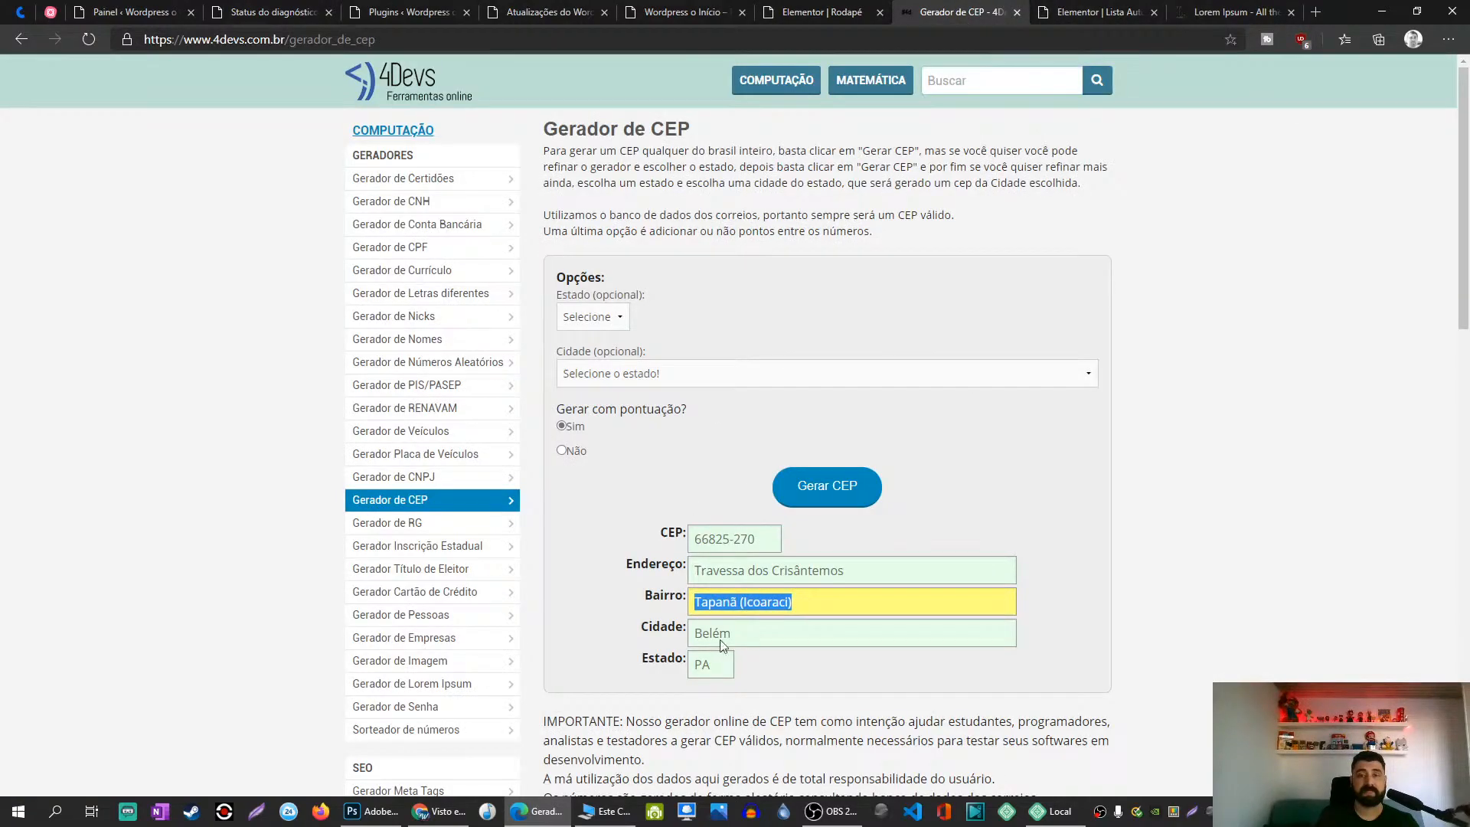
click(729, 539)
click(823, 12)
key(ctrl+v)
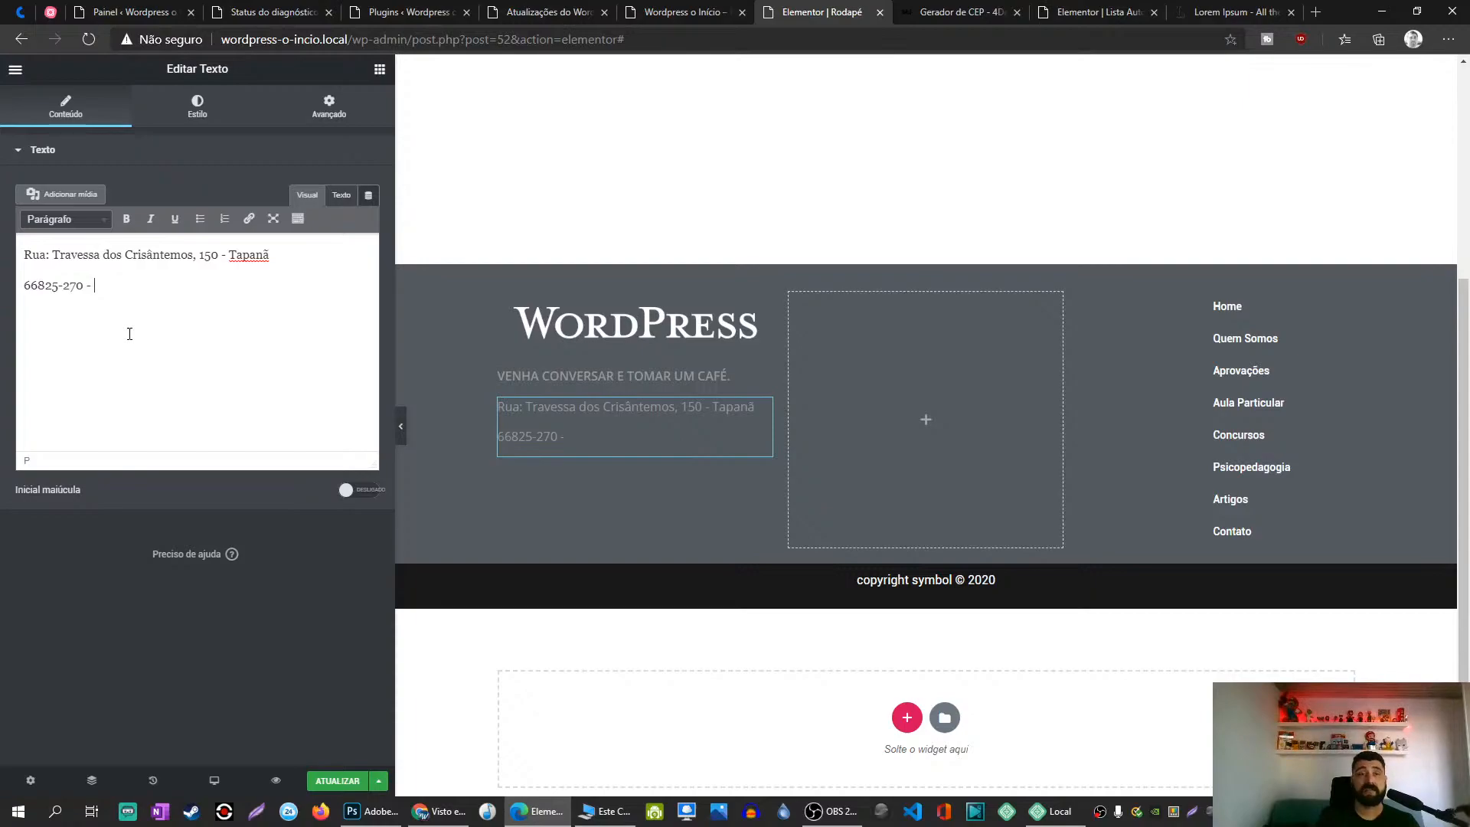
click(963, 12)
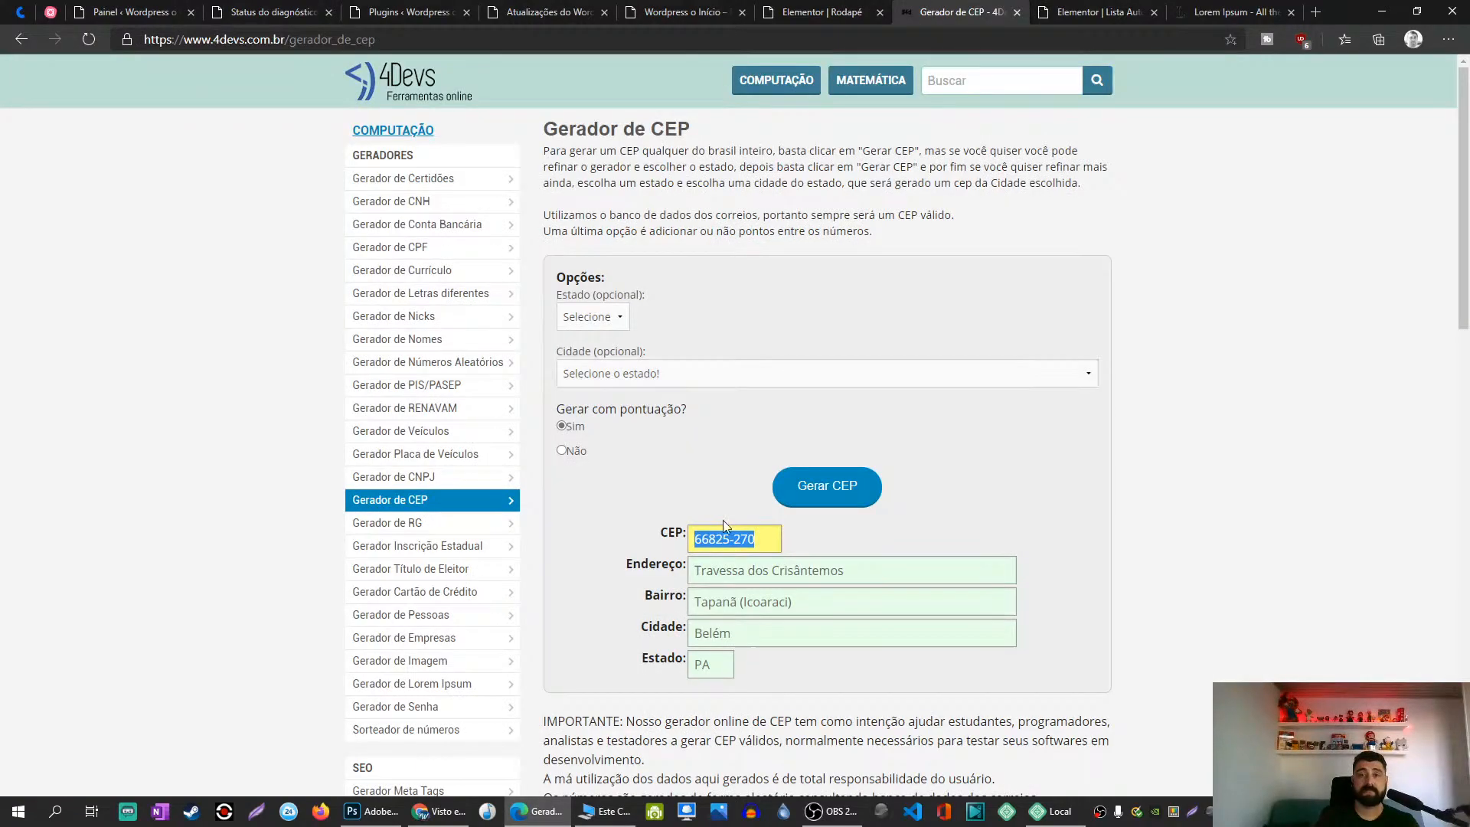
double_click(760, 632)
key(ctrl+c)
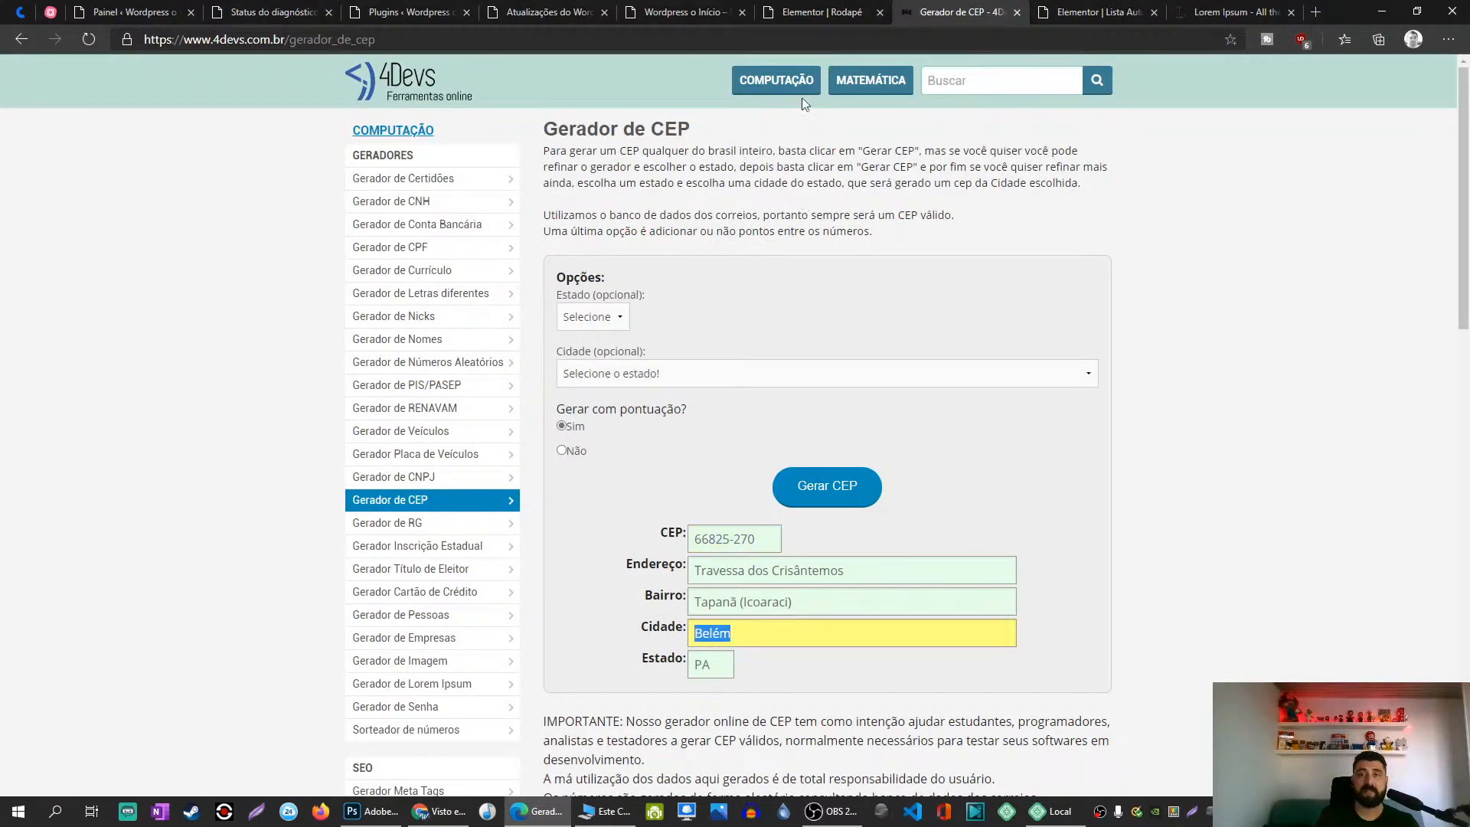
click(822, 13)
key(ctrl+v)
text(- {)
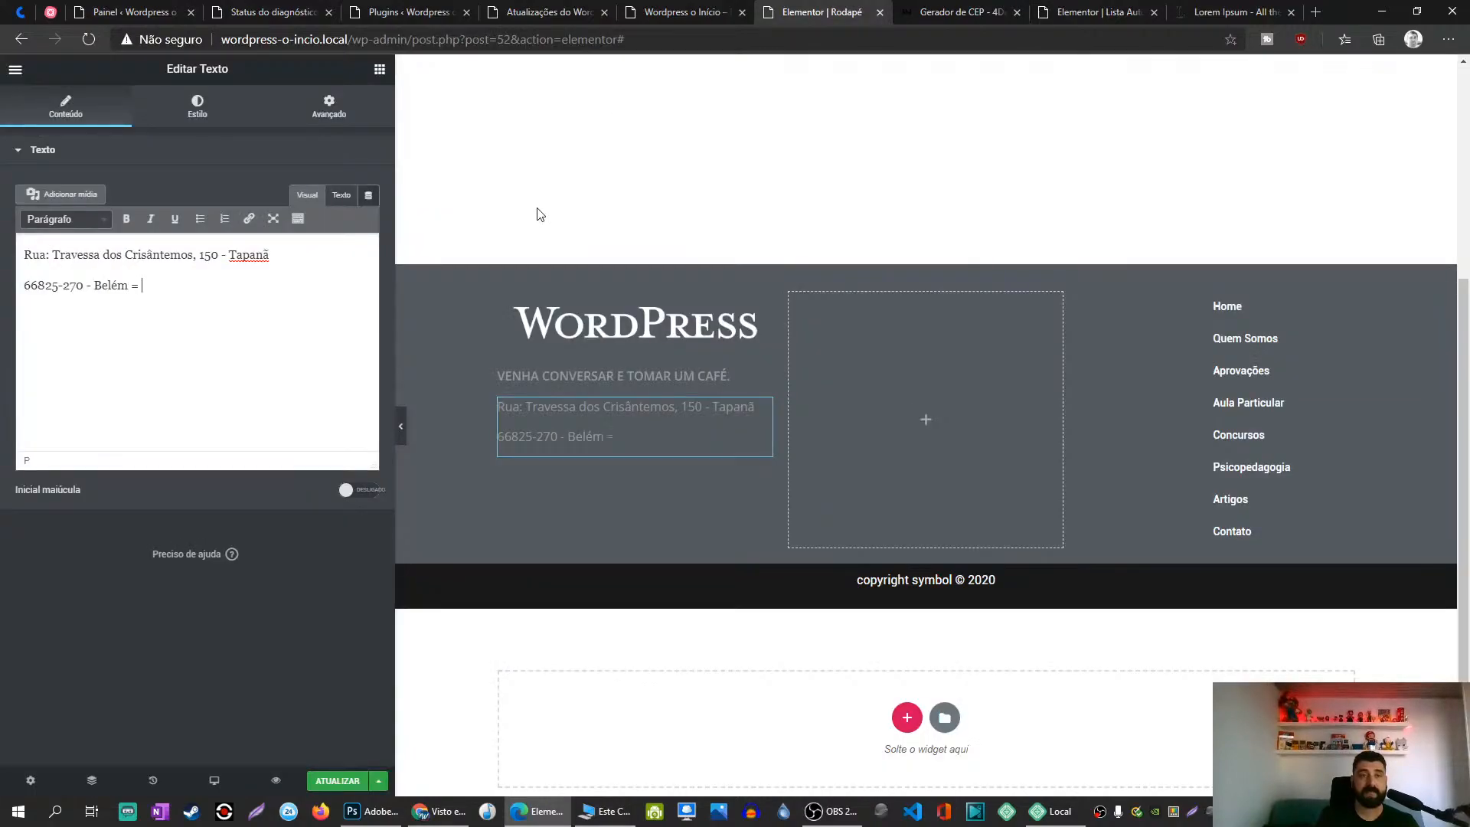
key(BackSpace)
text(PA)
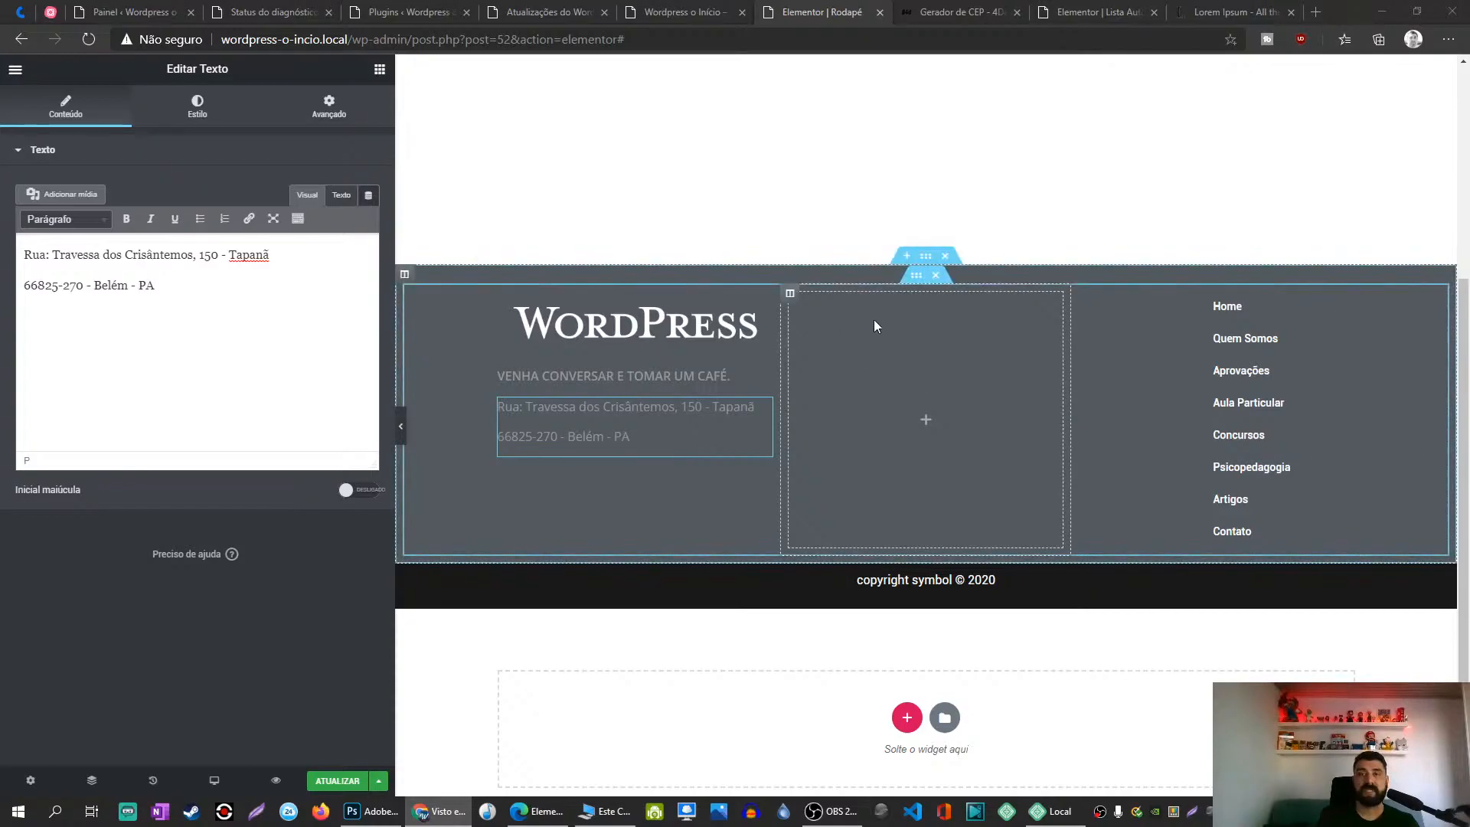
Step: Set the footer section's background colour to #333
click(926, 255)
click(198, 113)
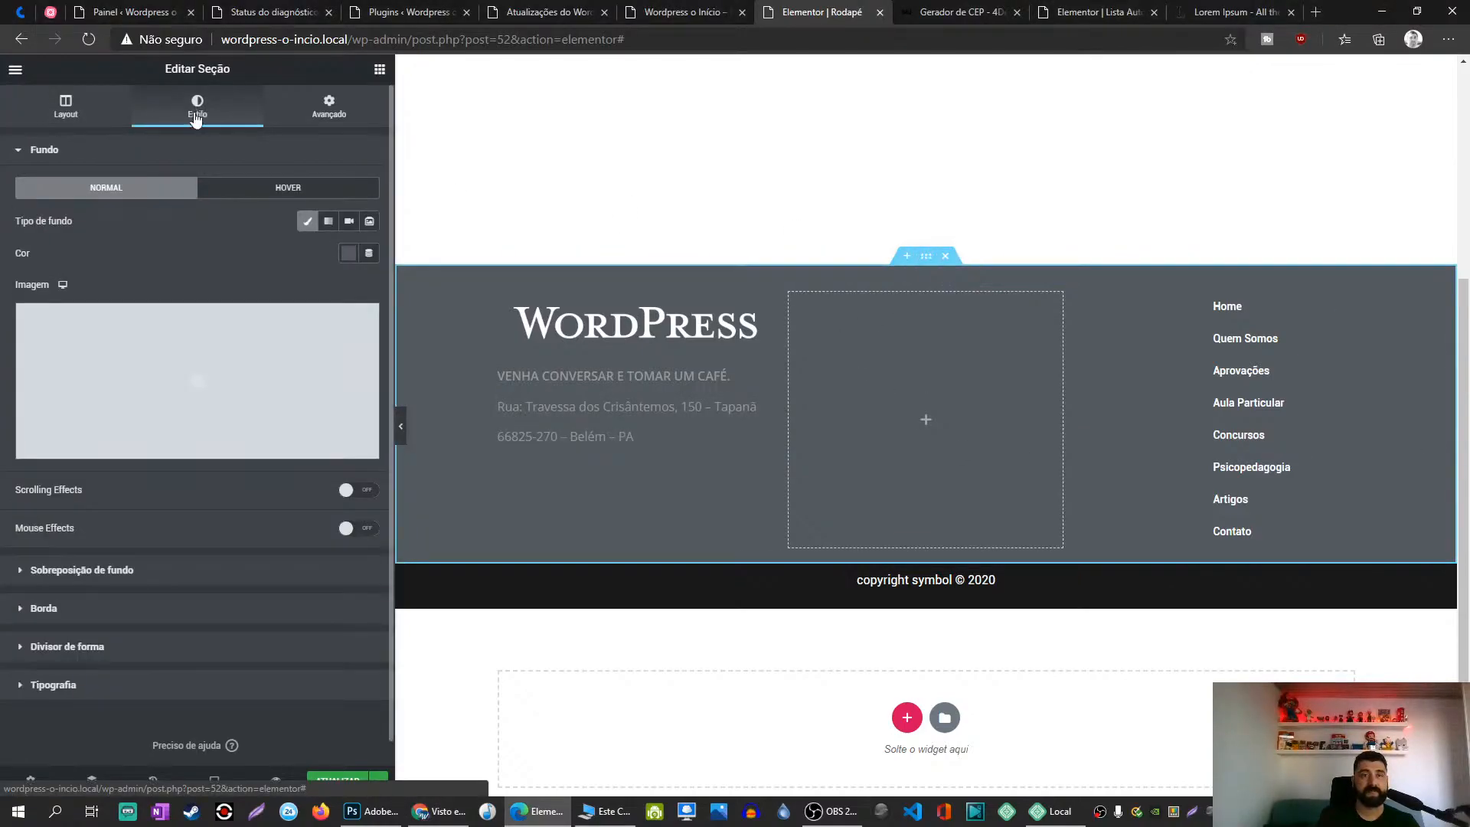
click(348, 253)
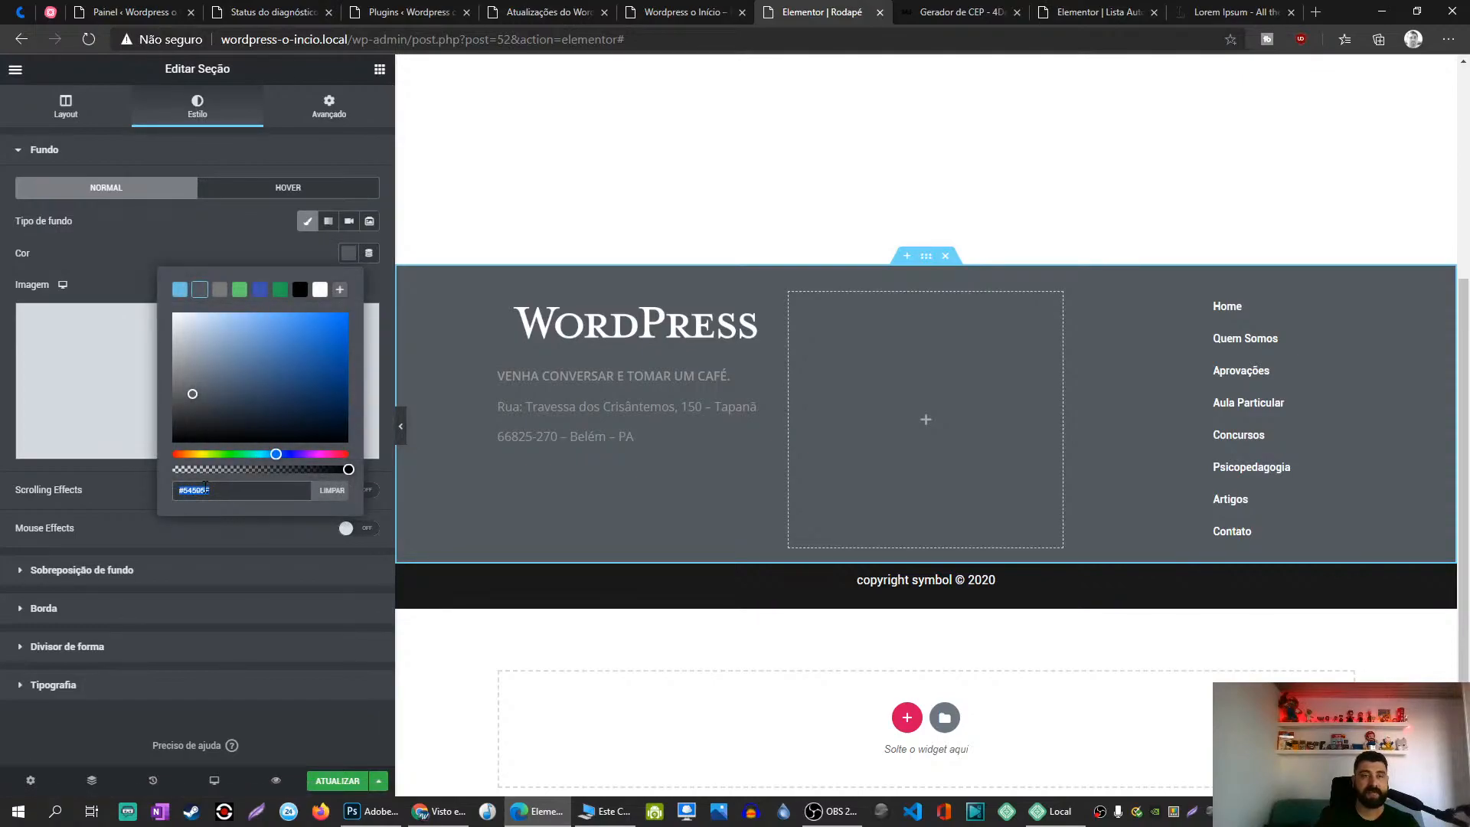
text(333)
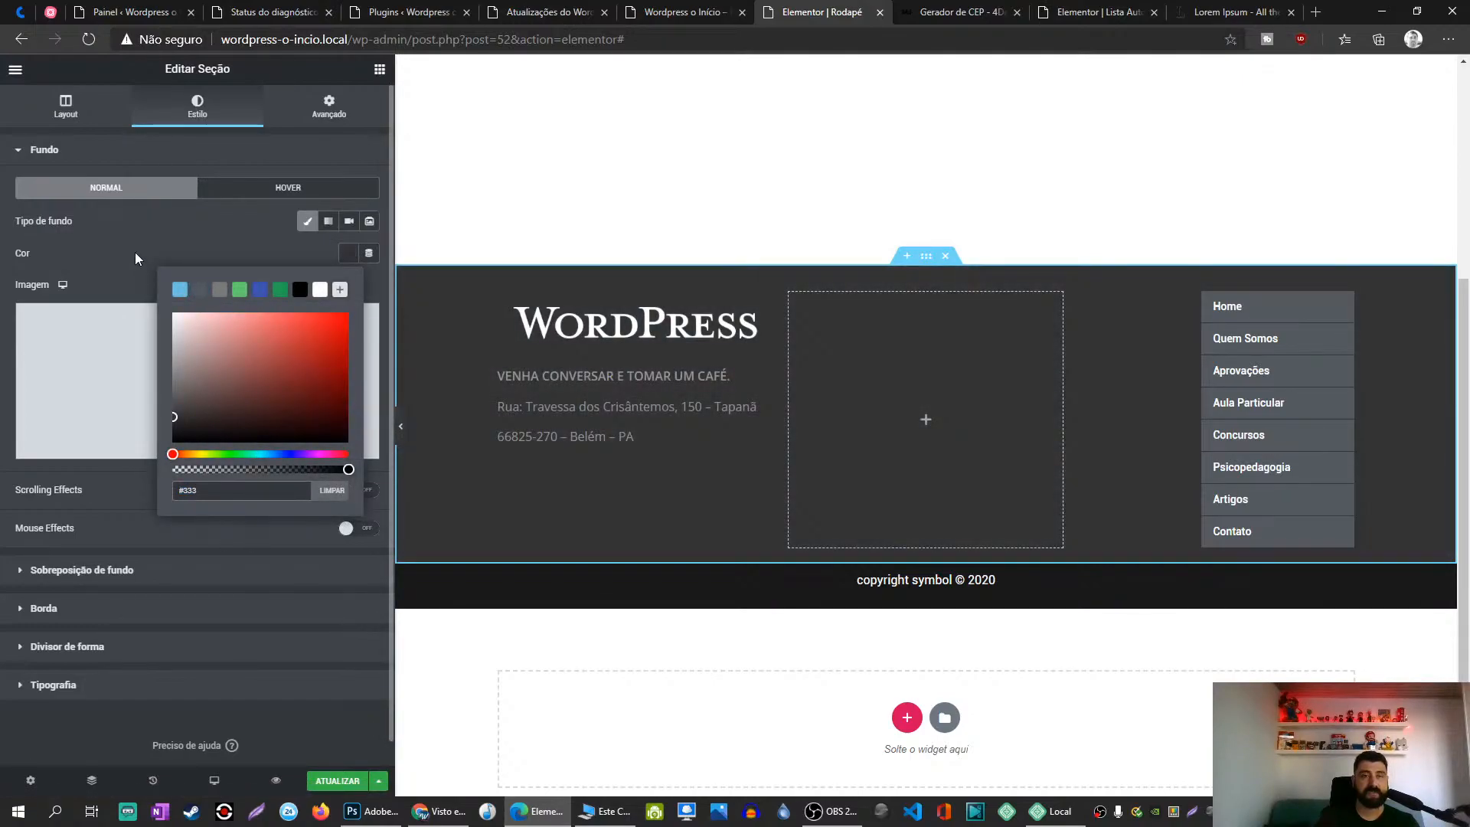
click(119, 236)
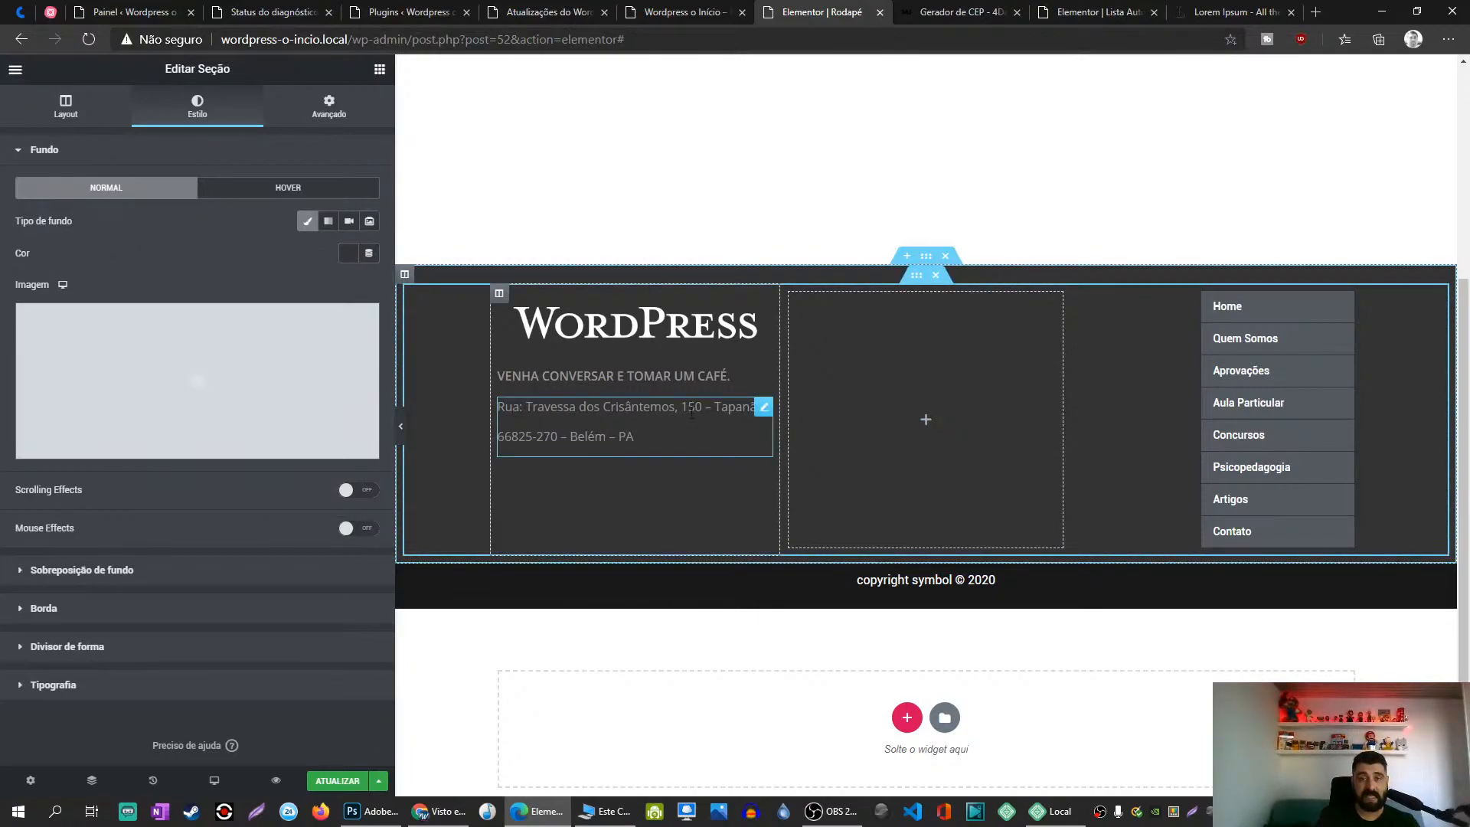
Step: Select the address text and tagline heading, then start a new browser tab
click(764, 414)
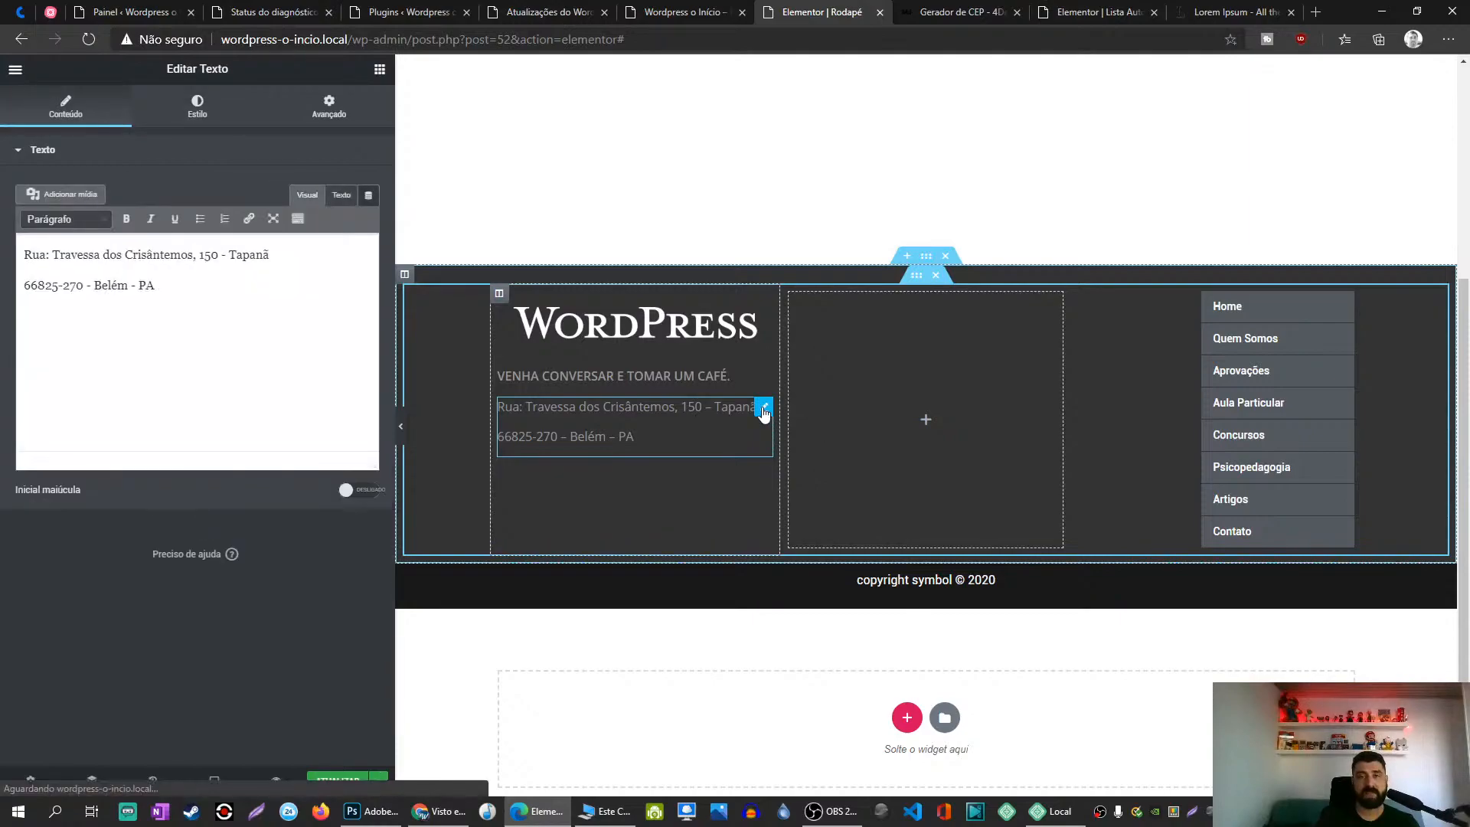
click(763, 381)
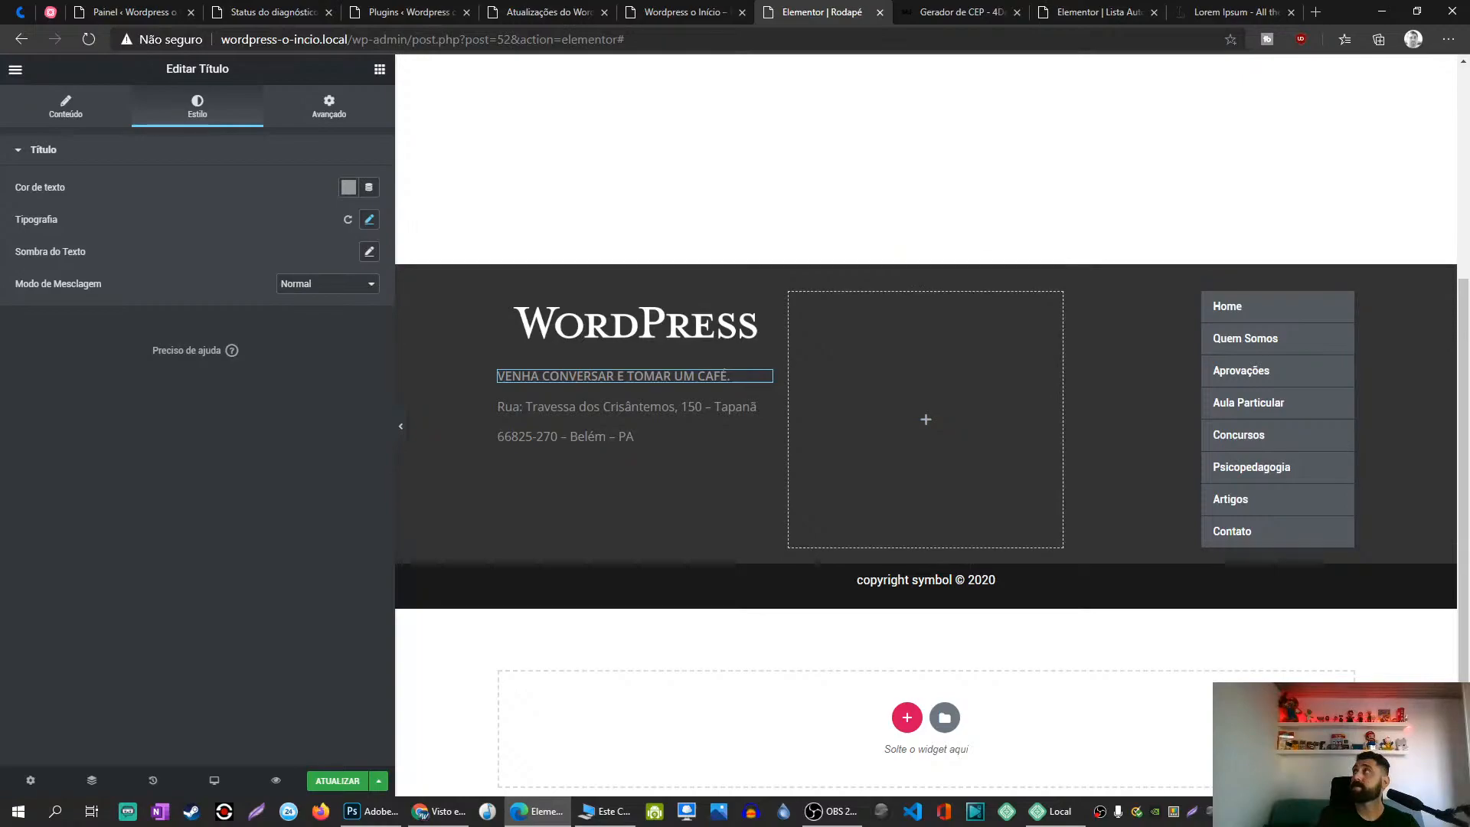
key(alt+Tab)
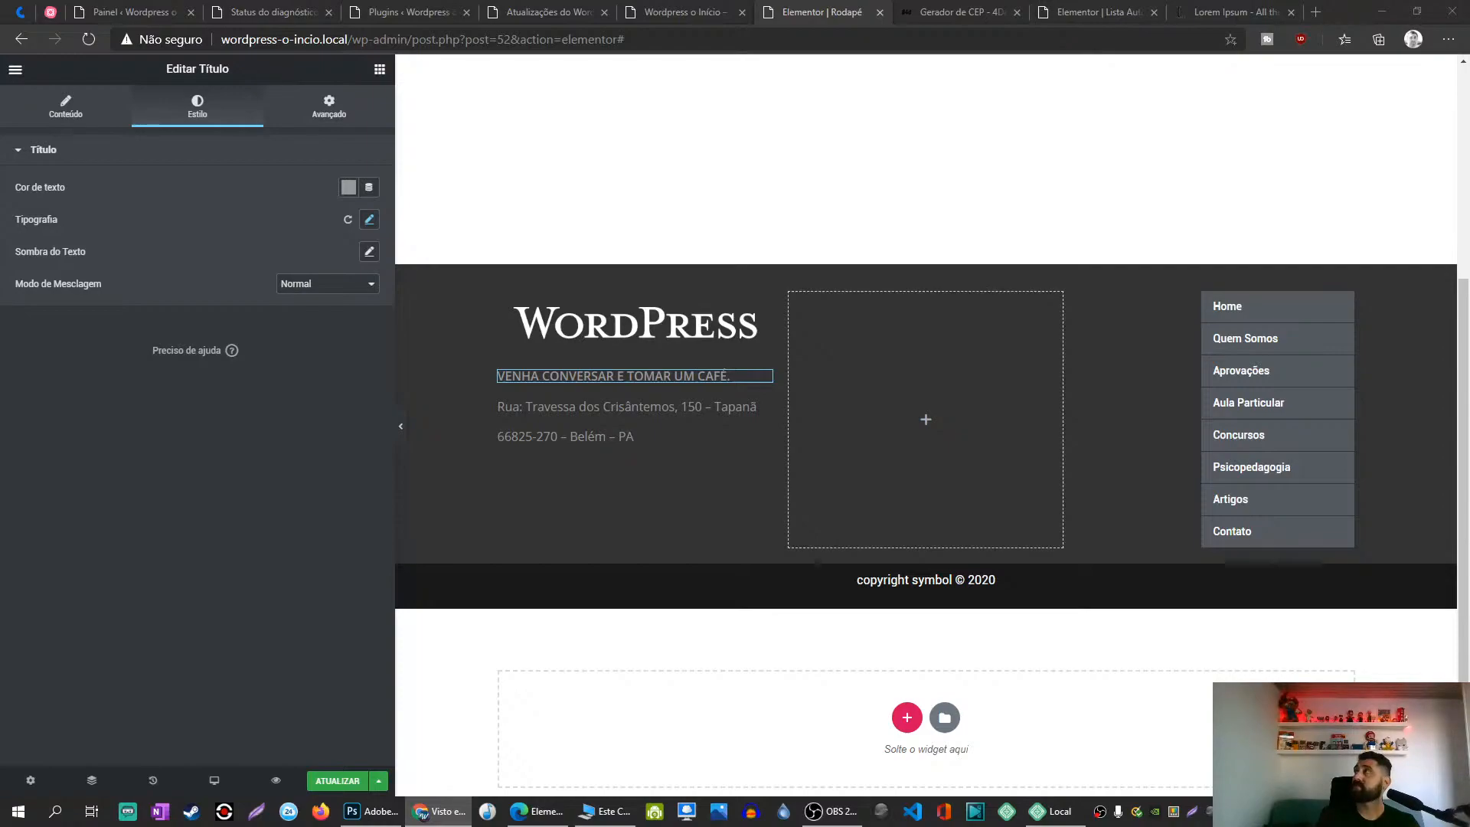
click(1323, 11)
Step: Search Google for 'loja do chrome', find WhatFont in the Chrome Web Store, then close that page
text(loja do chrome)
key(Return)
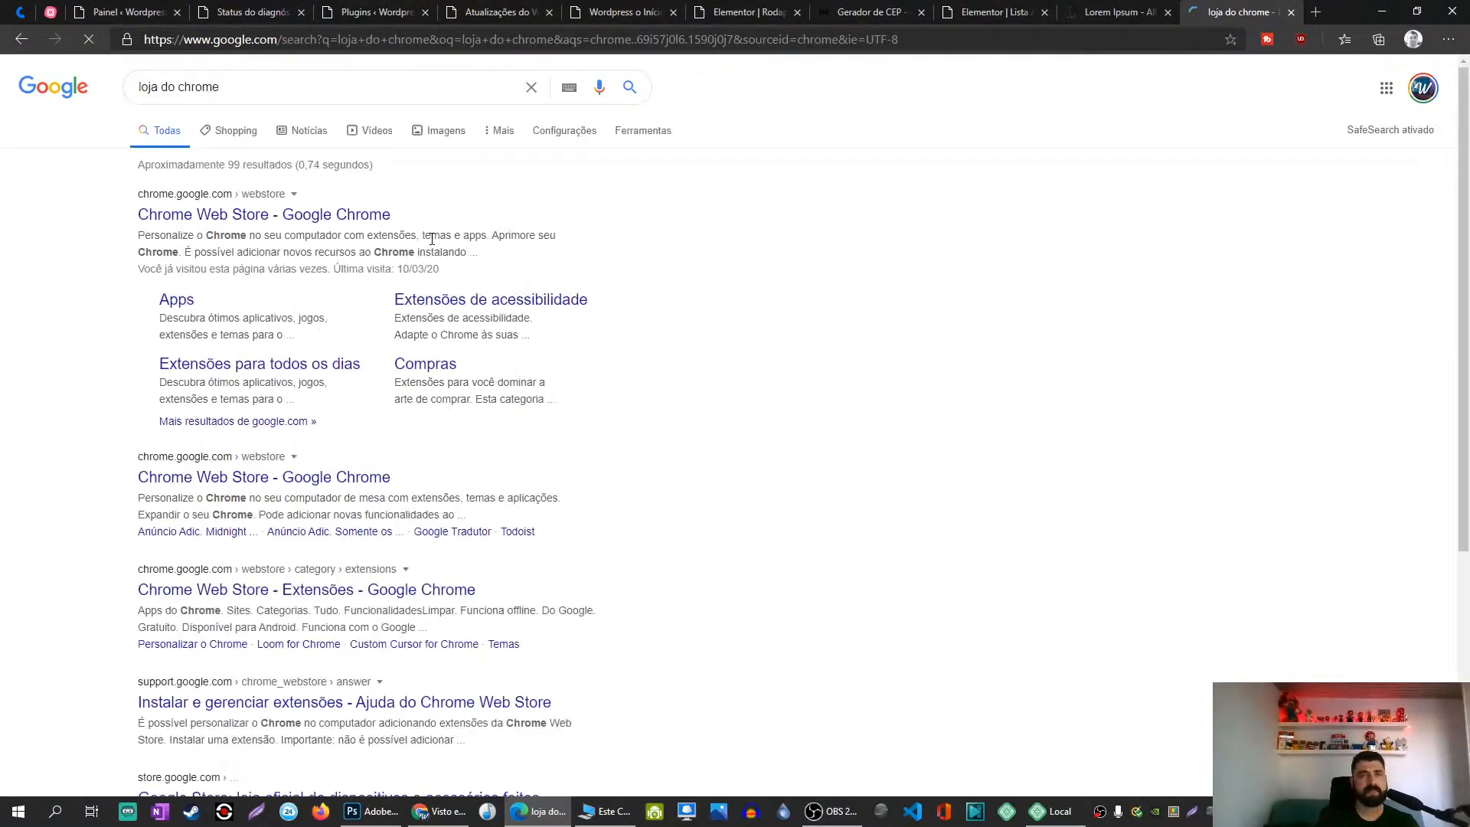
click(149, 216)
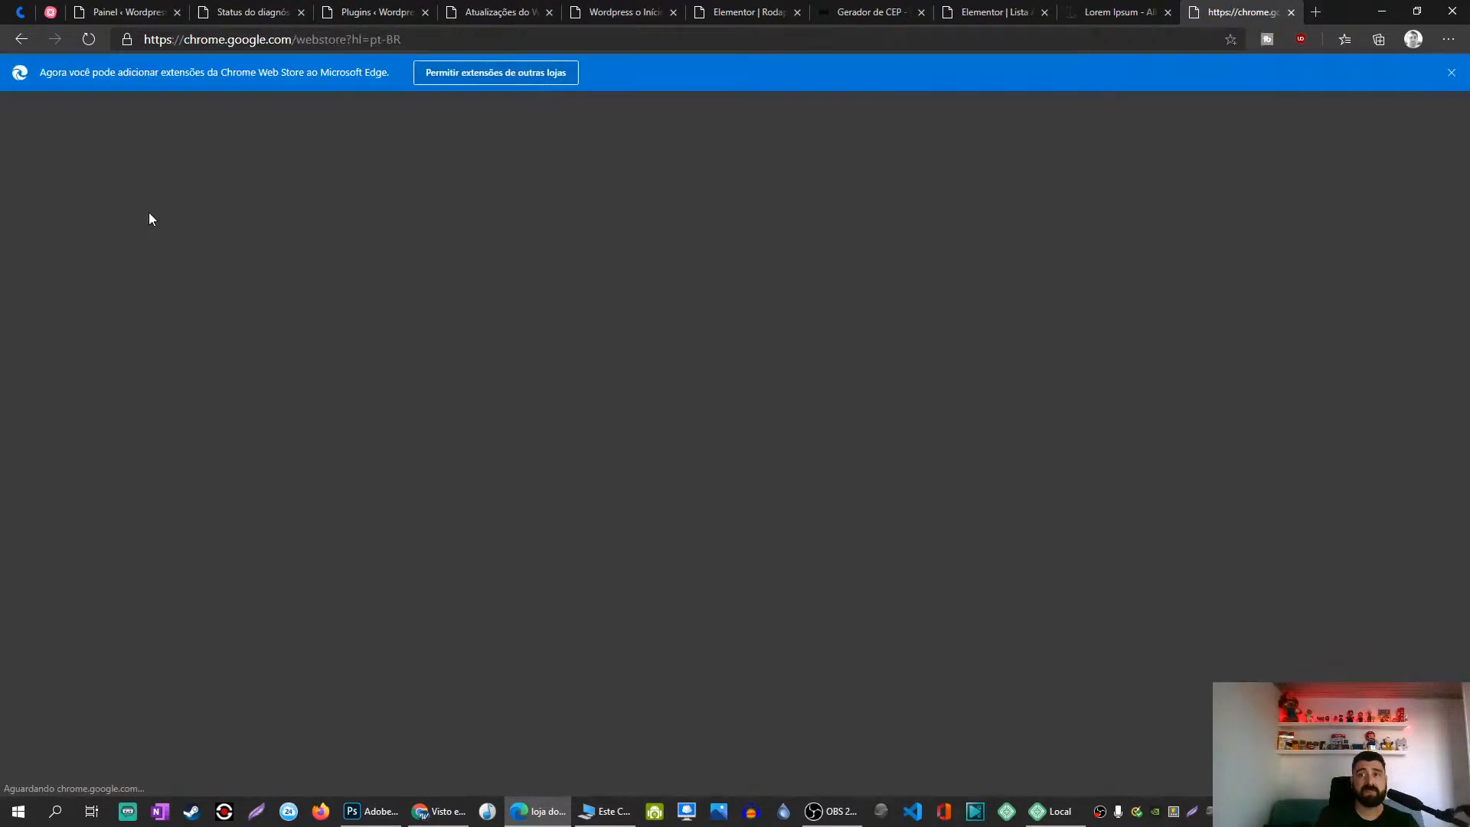
click(1453, 72)
text(whatfont)
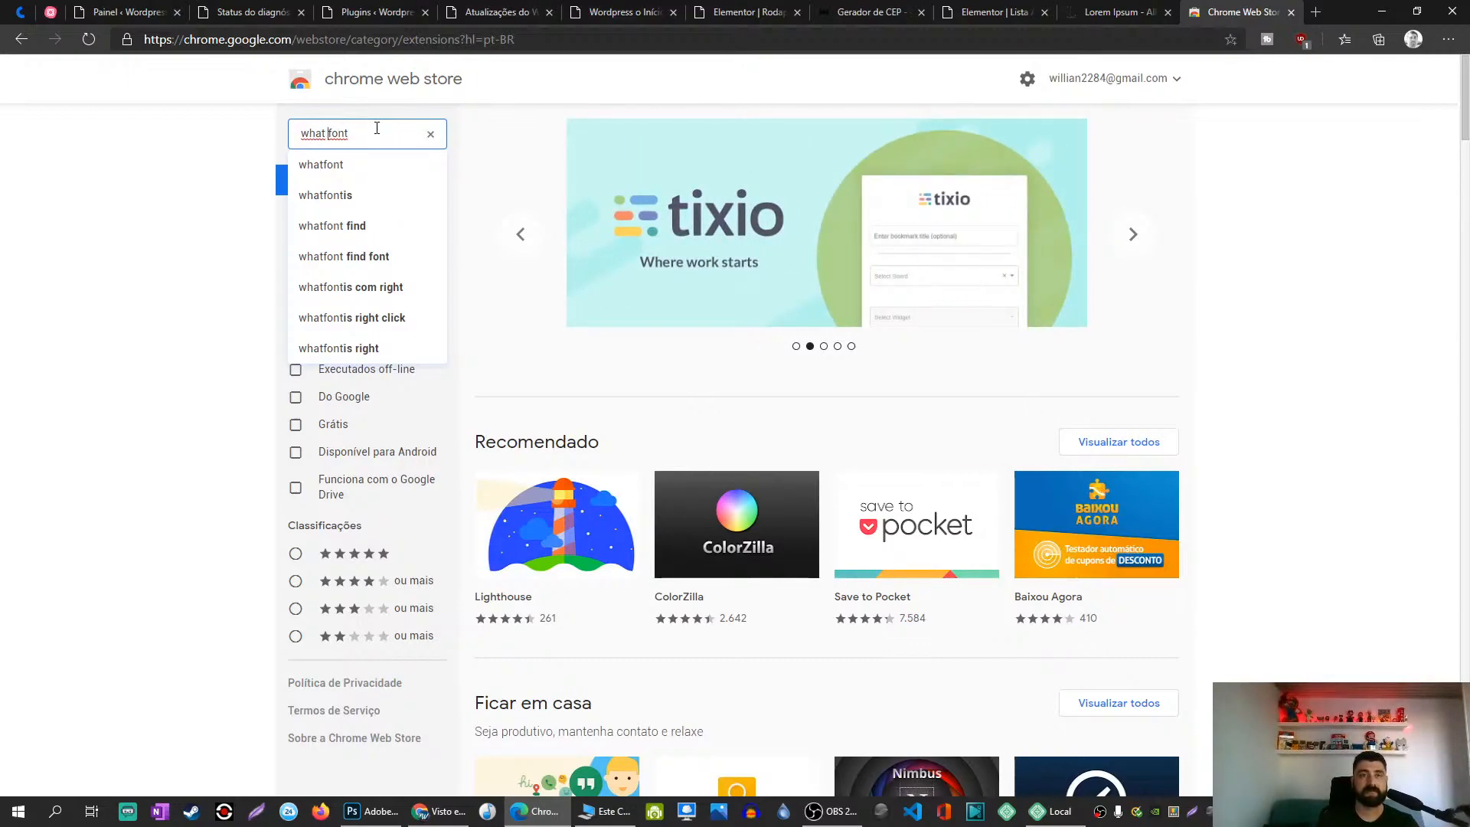
key(Return)
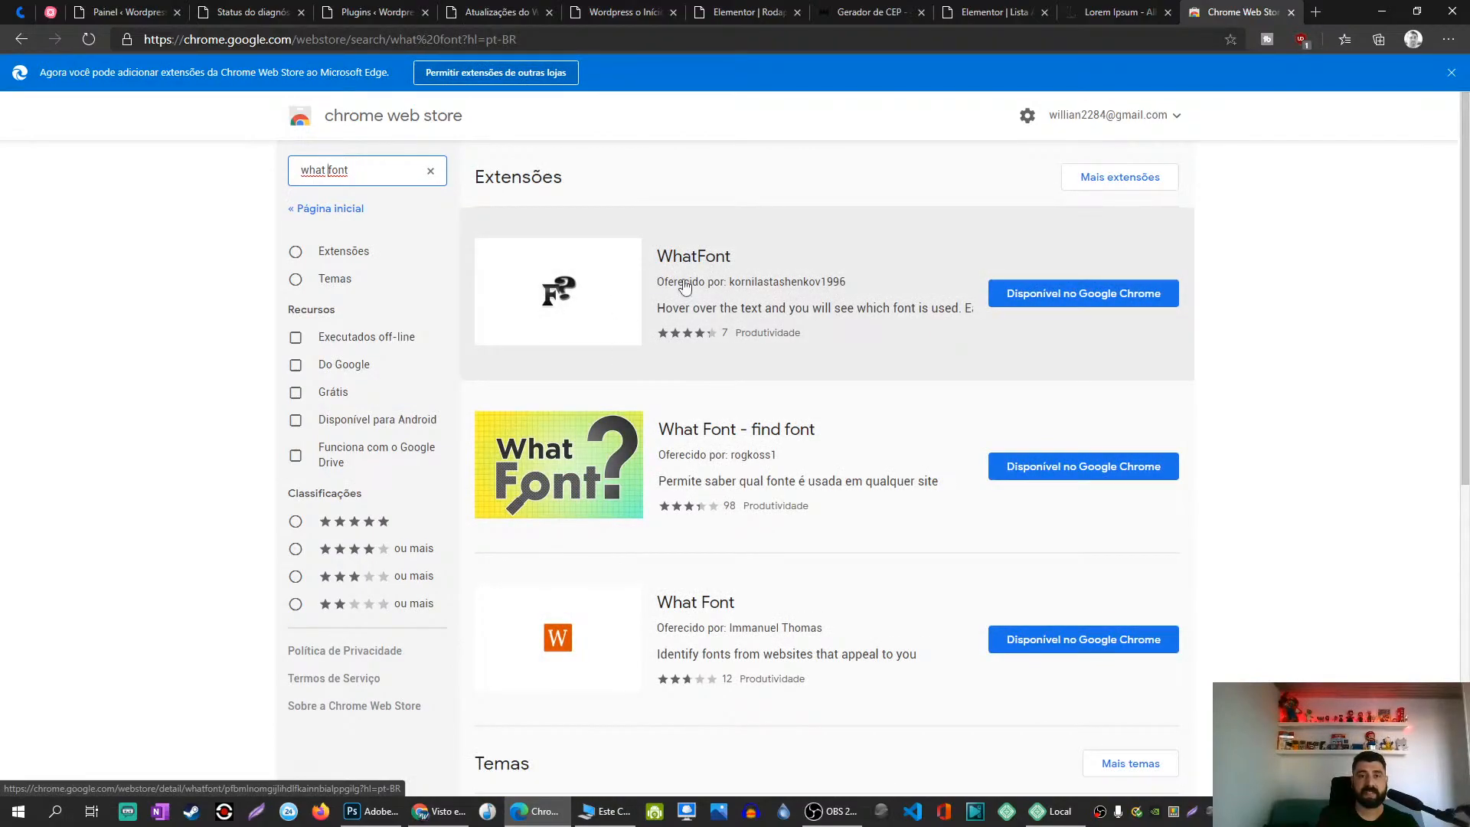
click(712, 261)
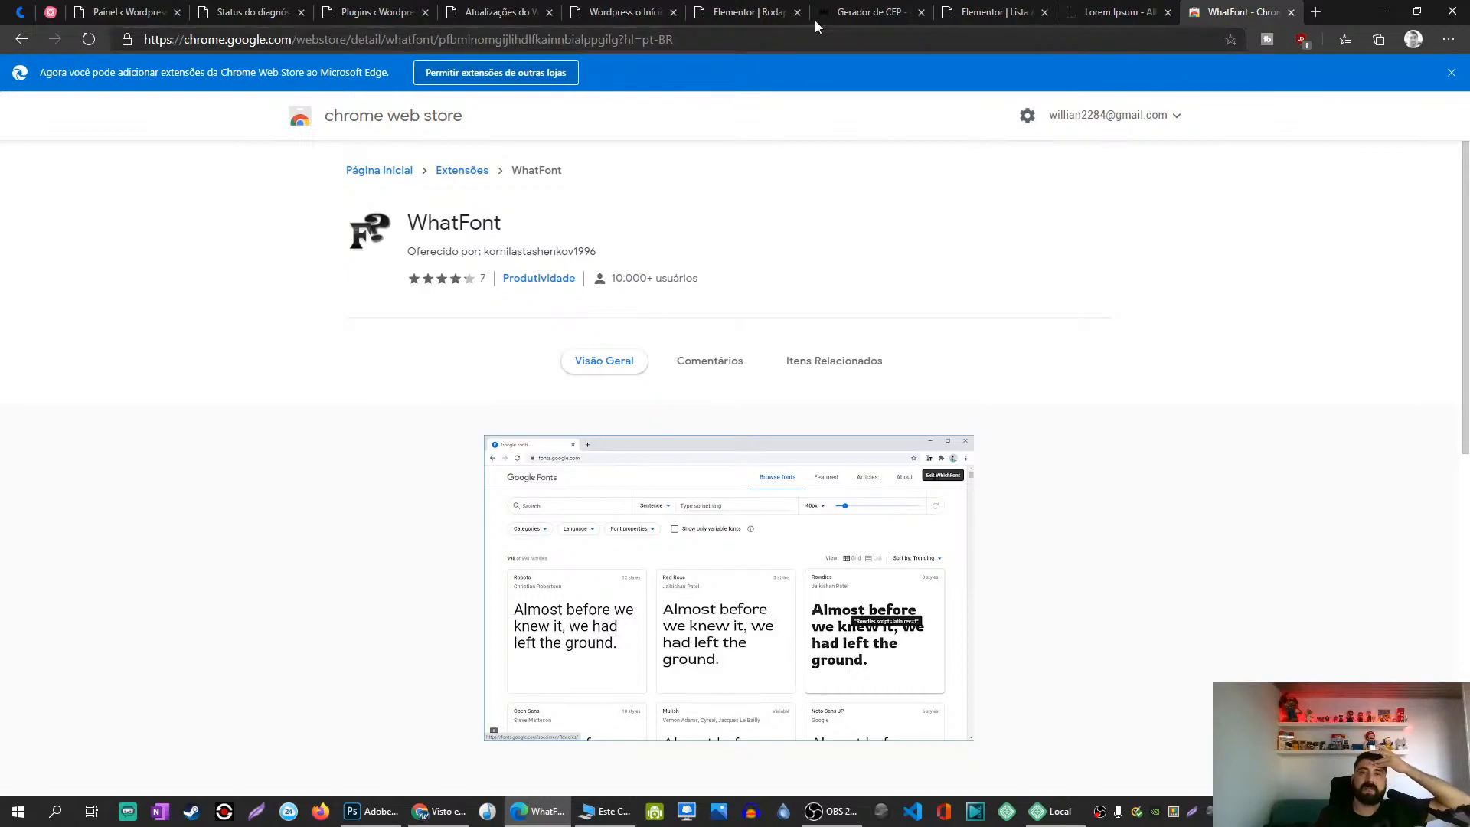
click(754, 12)
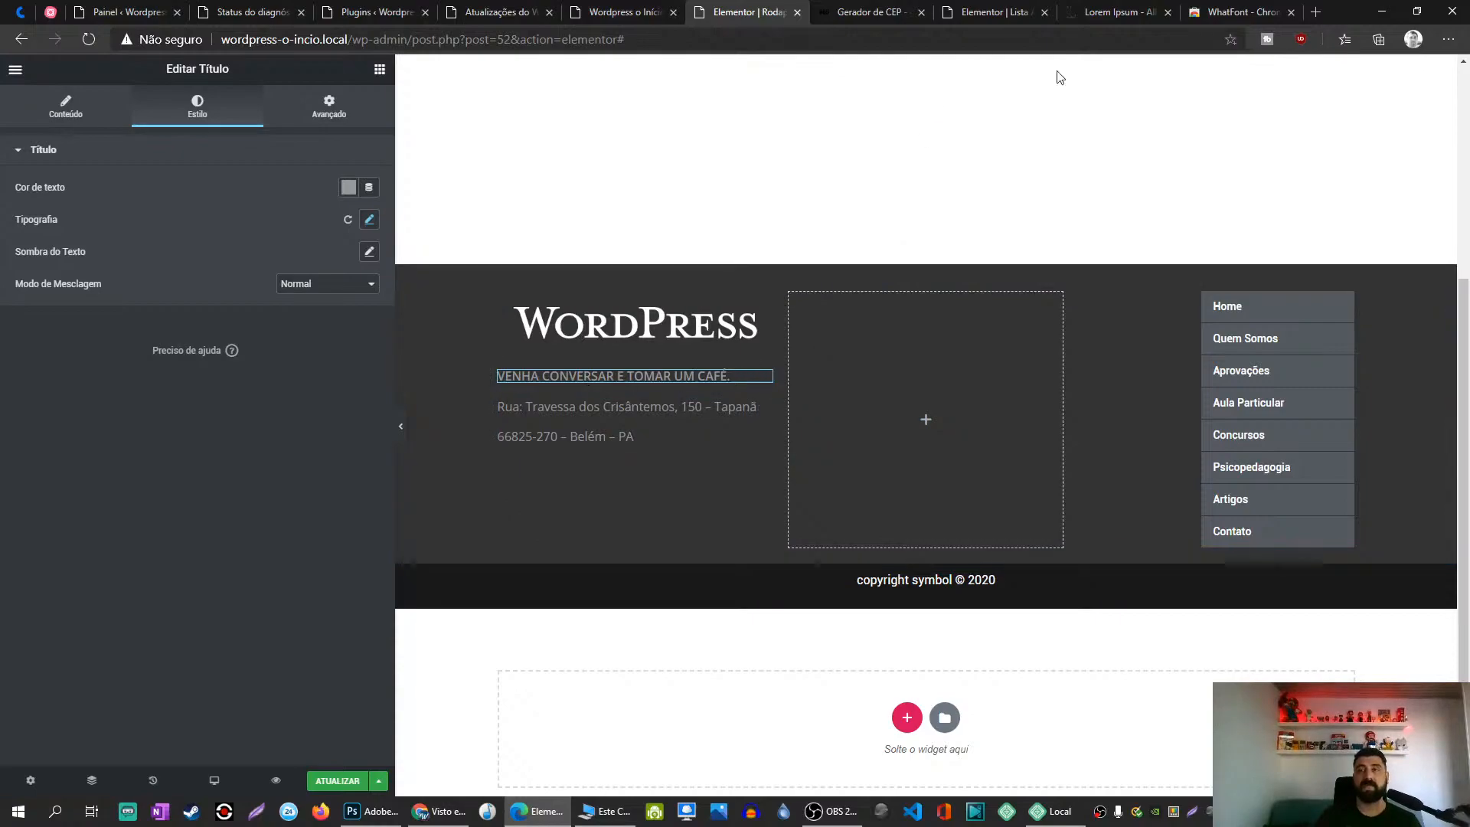
click(1241, 12)
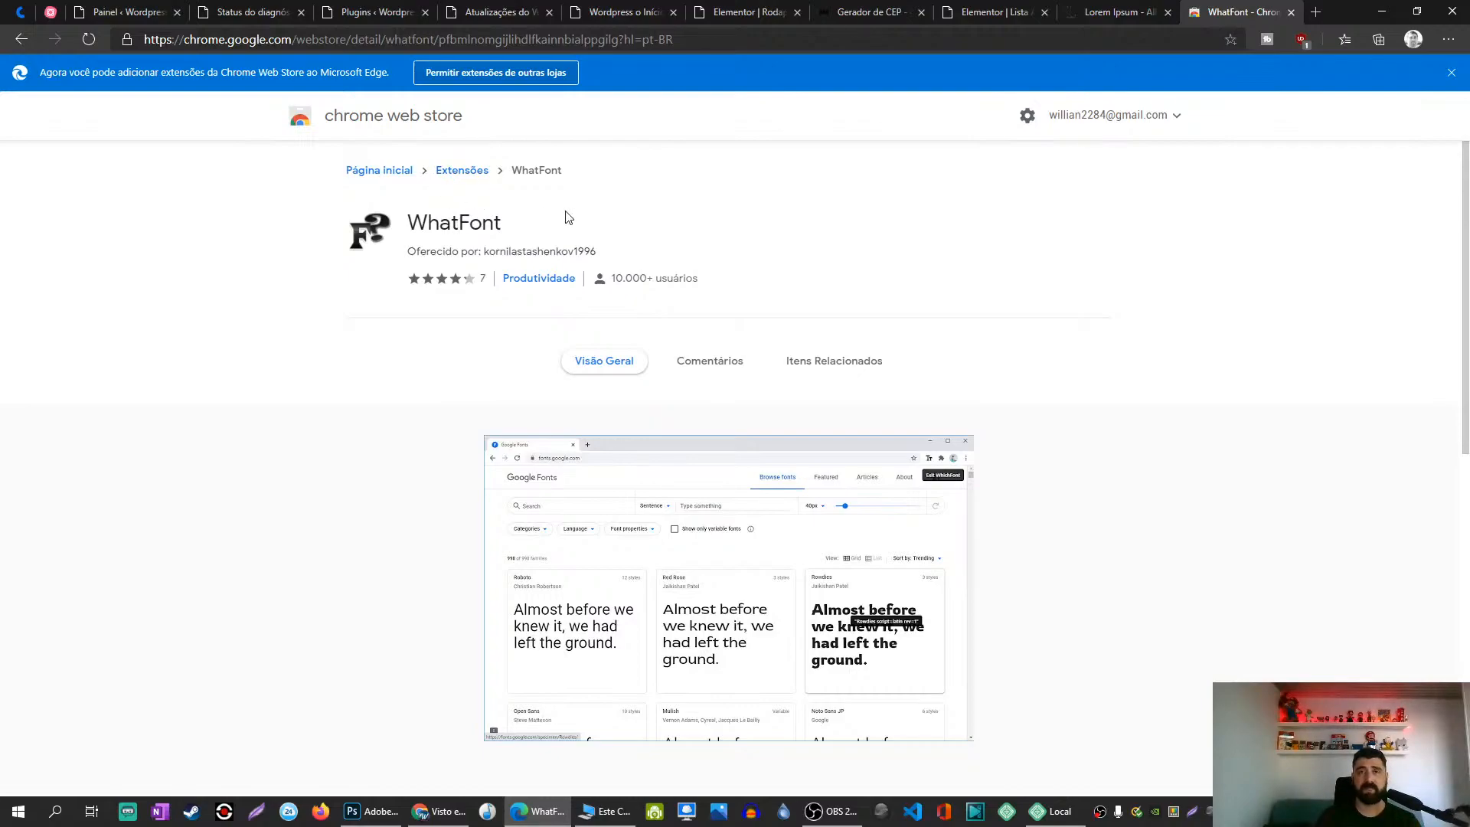
click(1291, 12)
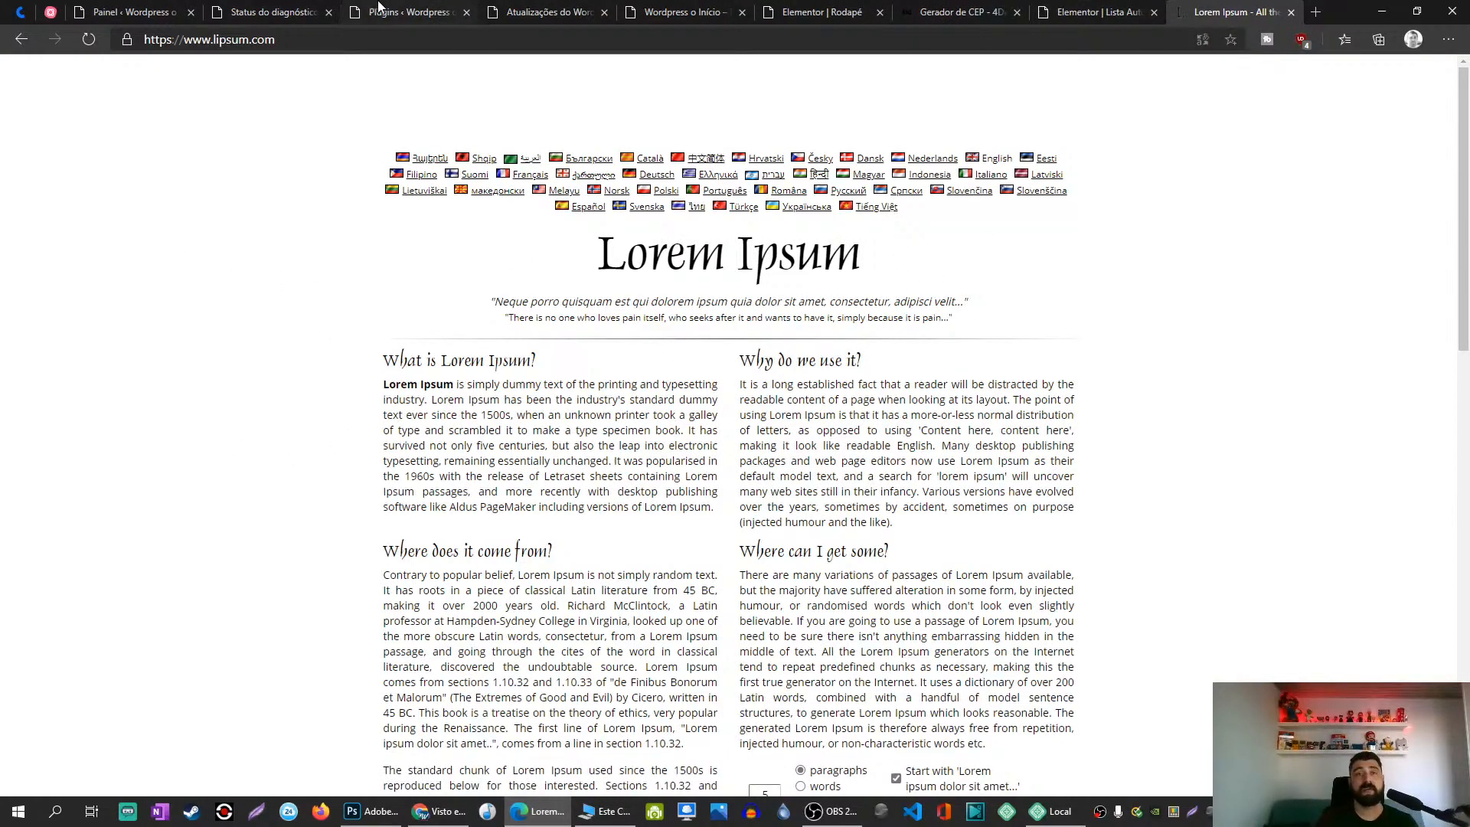
Step: Switch through the browser tabs back to the Elementor Rodapé editor and refocus it
click(513, 7)
click(681, 11)
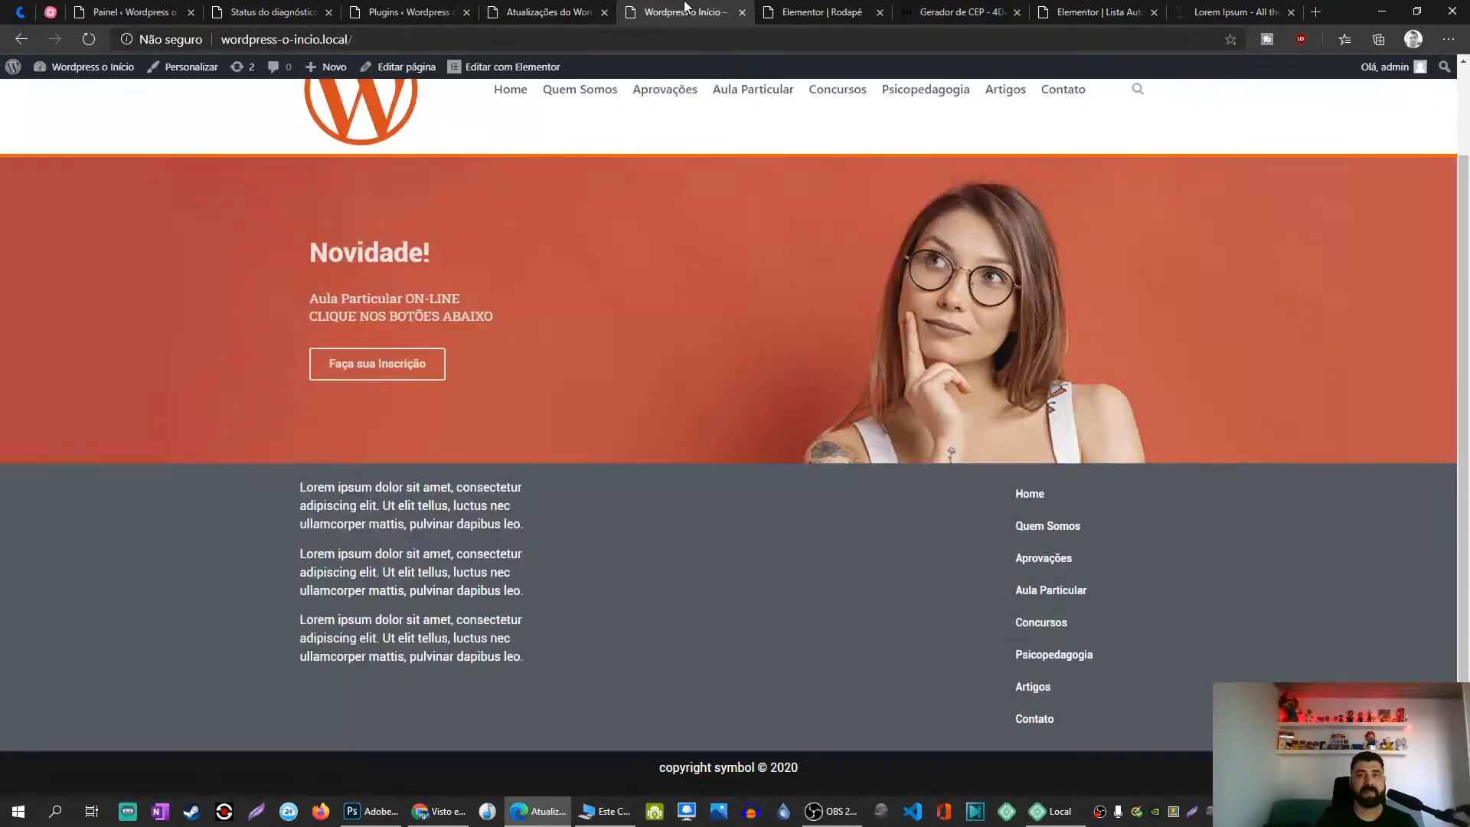
click(833, 8)
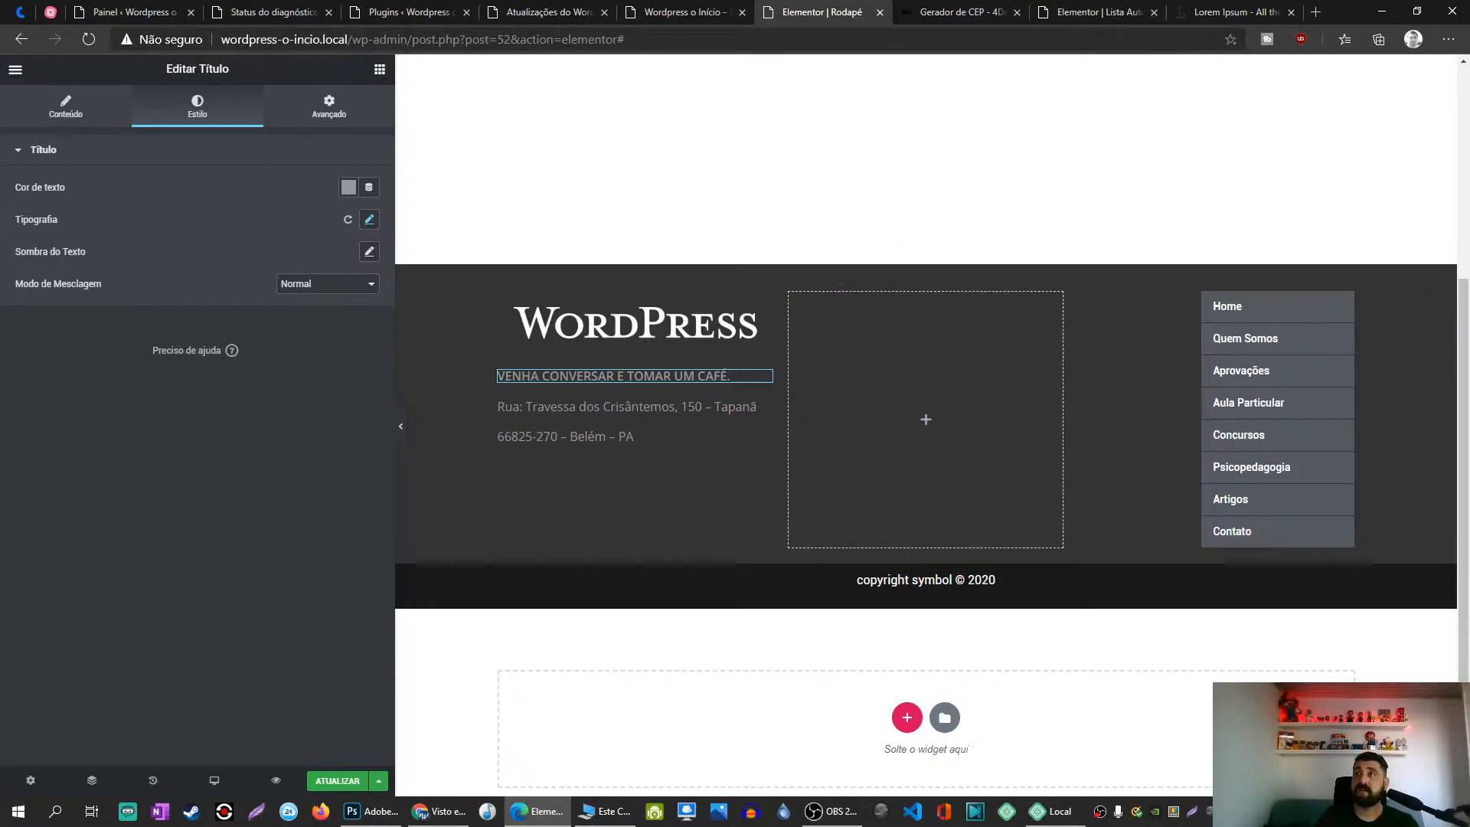
key(alt+Tab)
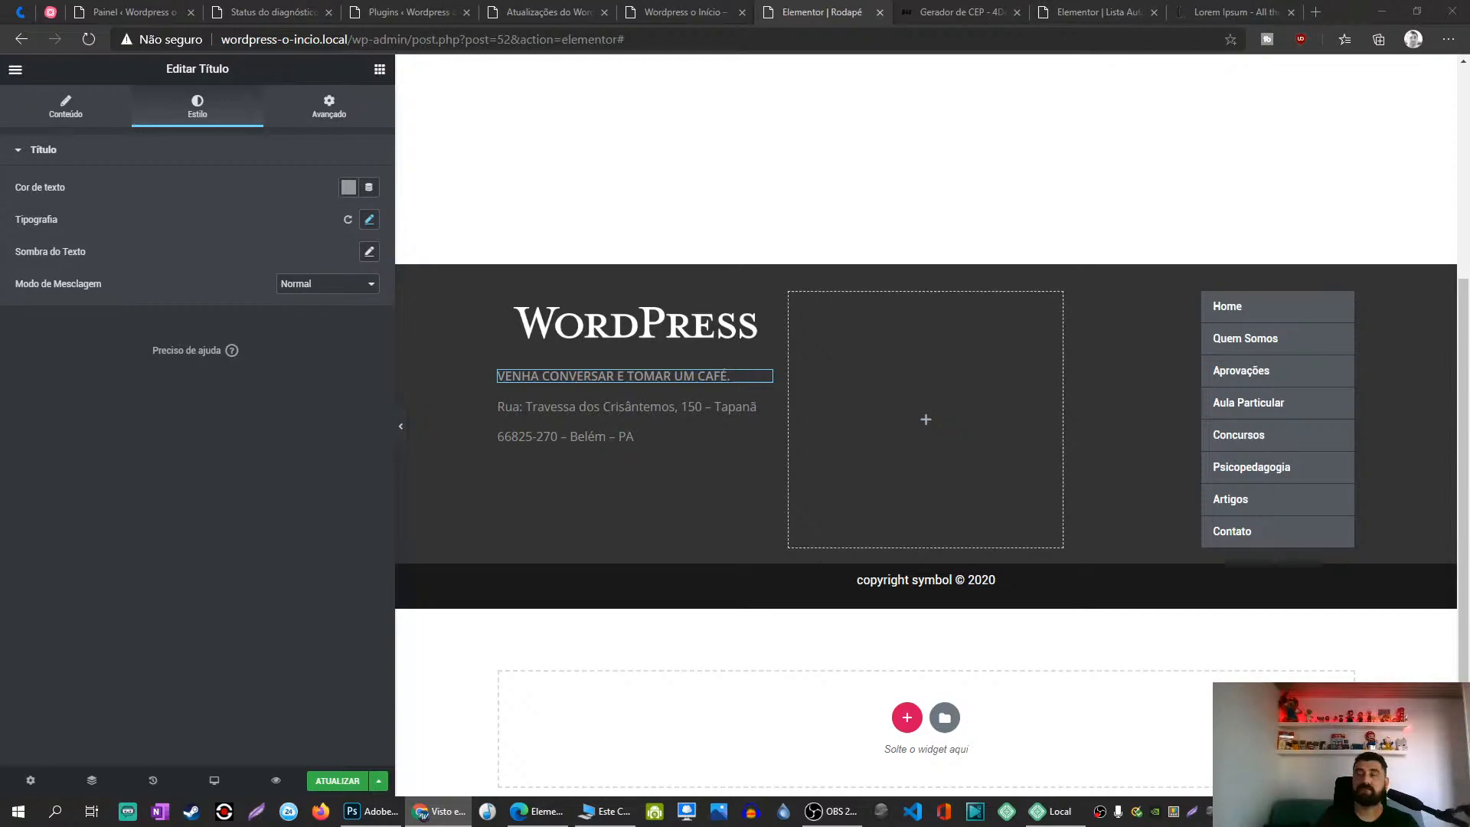
click(763, 380)
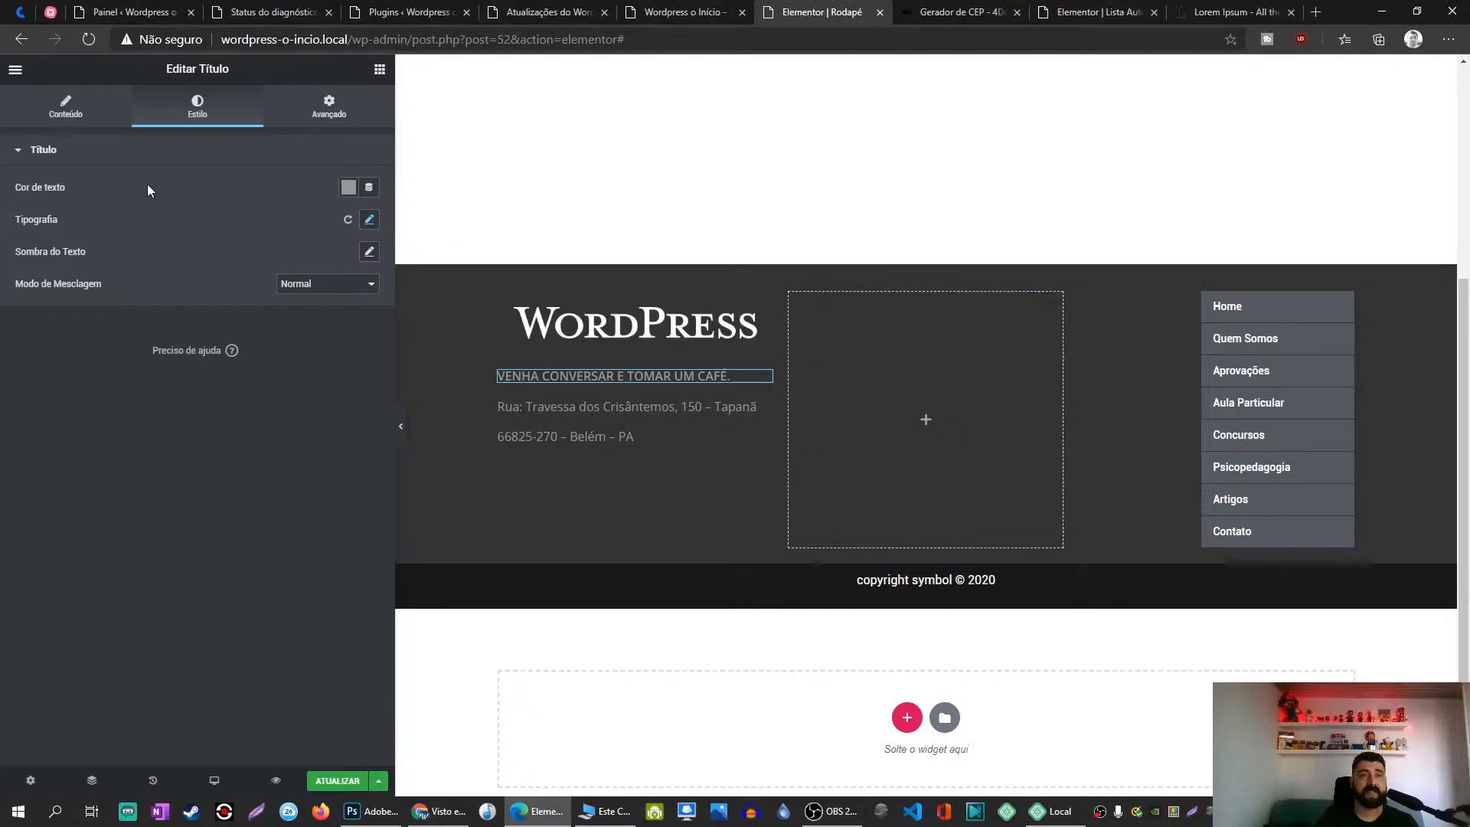
Step: Insert <i class="fa fa-phone"></i> at the start of the heading's Título field
click(86, 119)
click(20, 203)
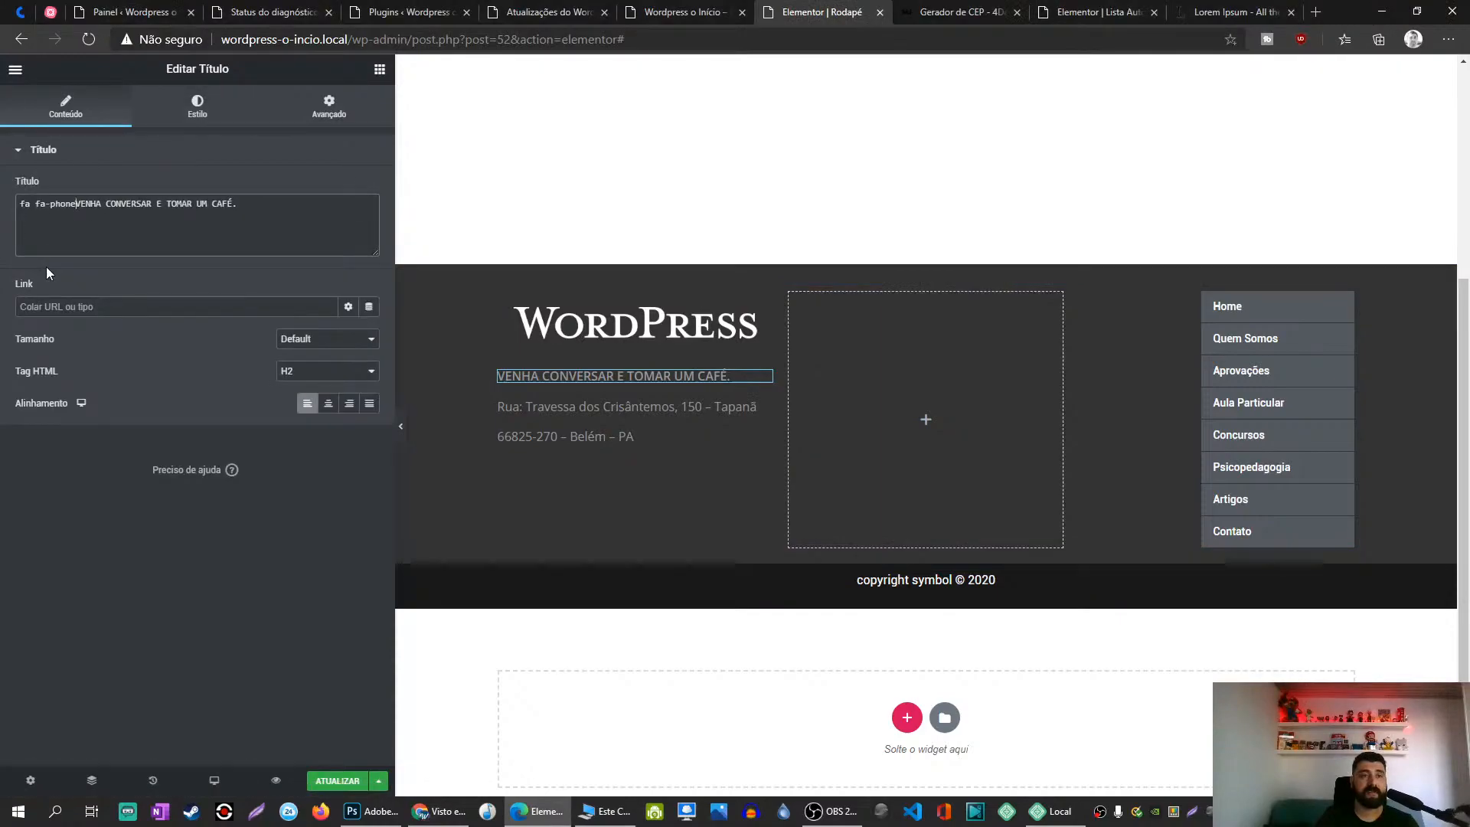
text(fa fa-phone)
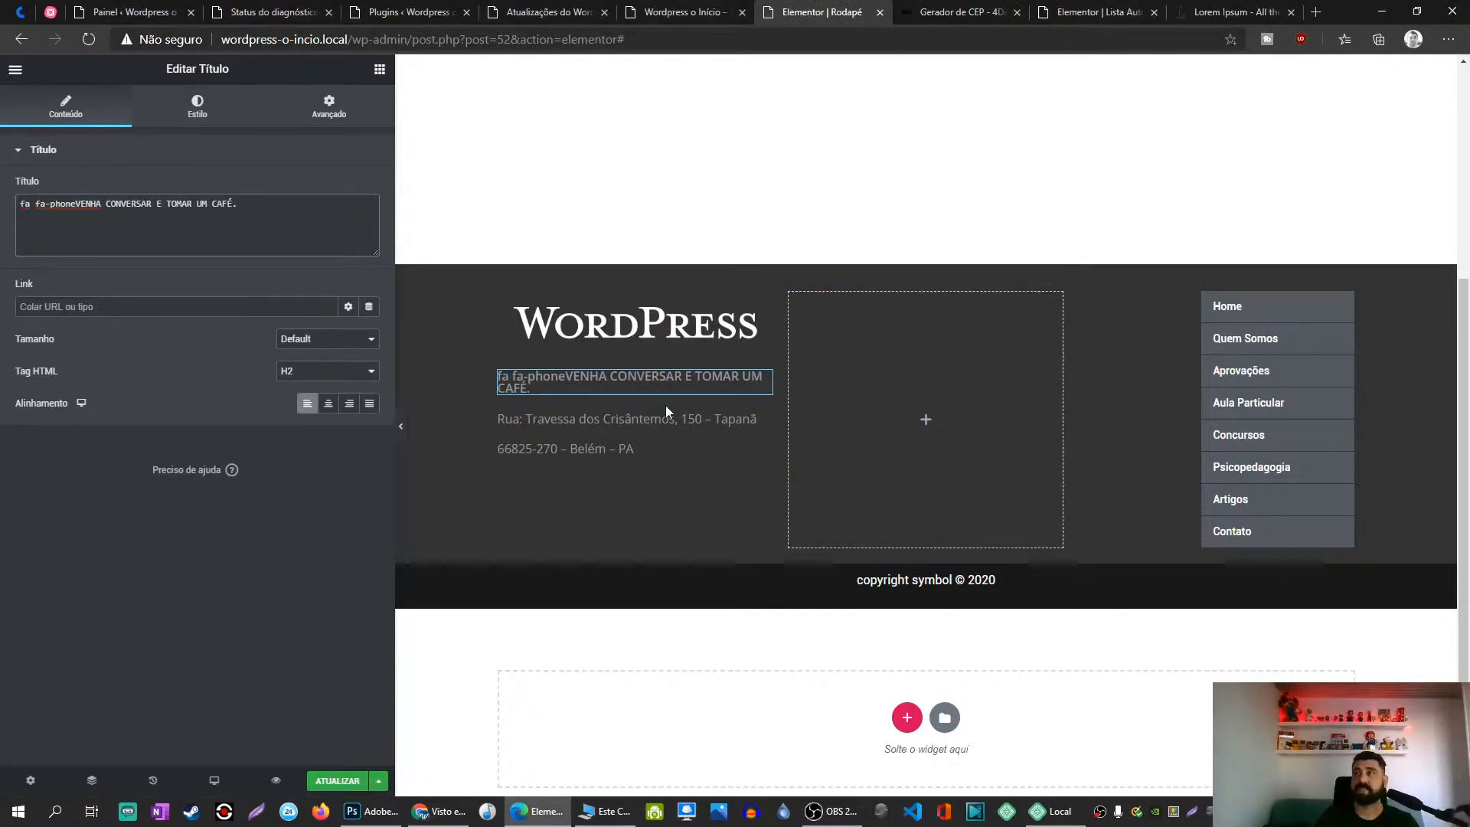
key(alt+Tab)
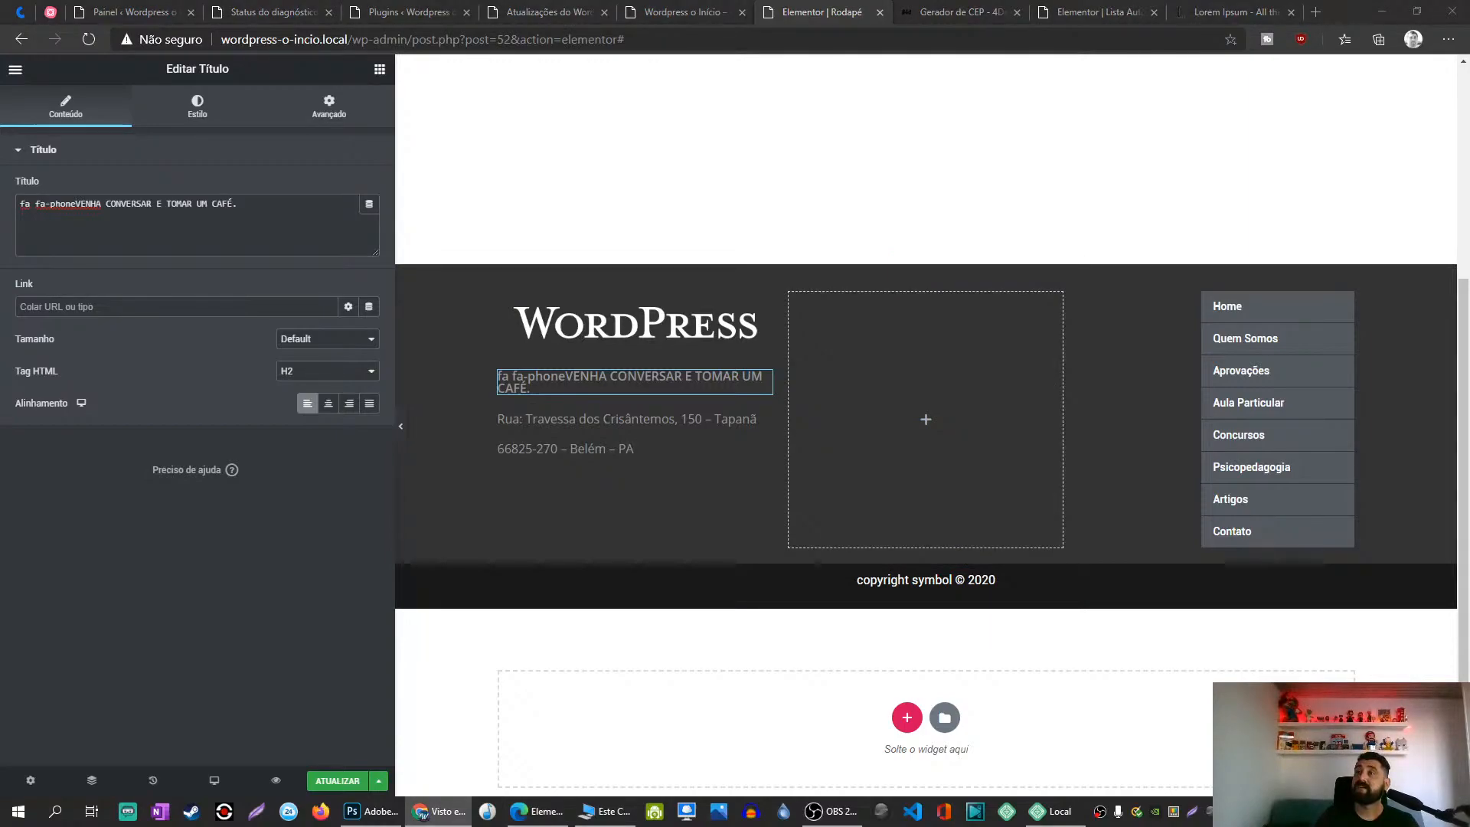
key(alt+Tab)
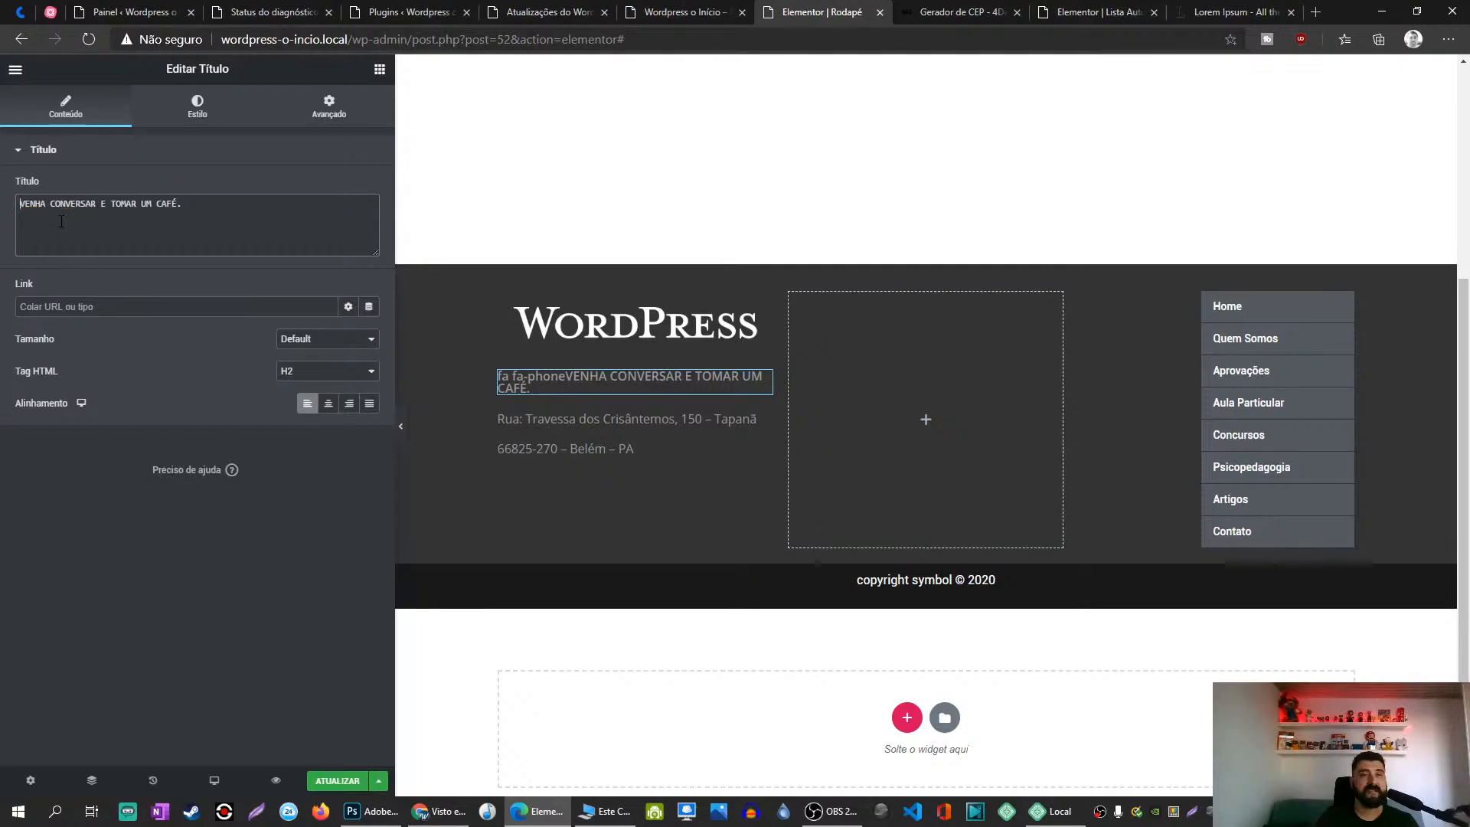
text(<i class="fa fa-phone"></i>)
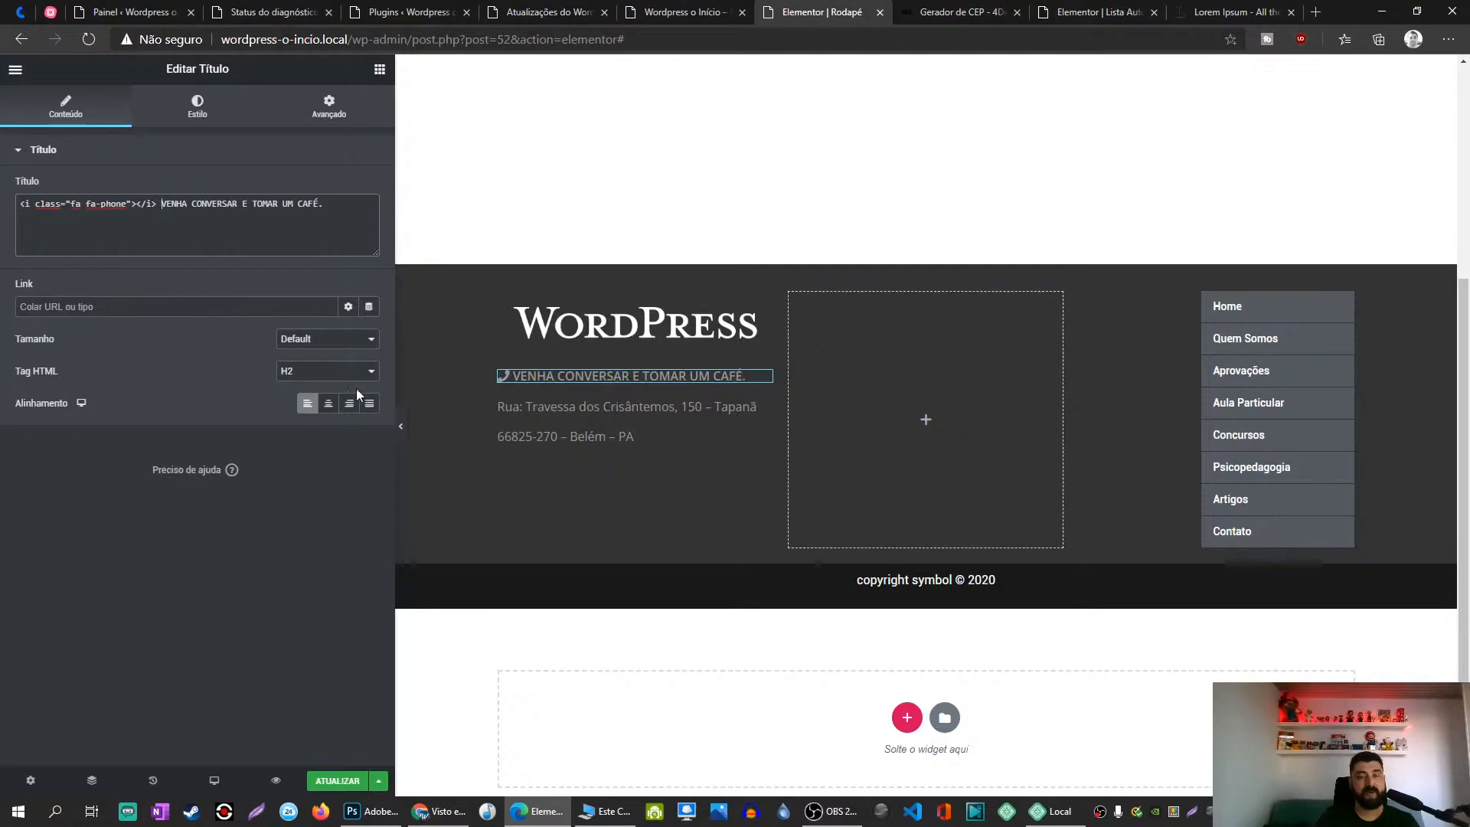
Step: Search Google and open the Font Awesome Icons site, dismissing its announcement
click(1315, 15)
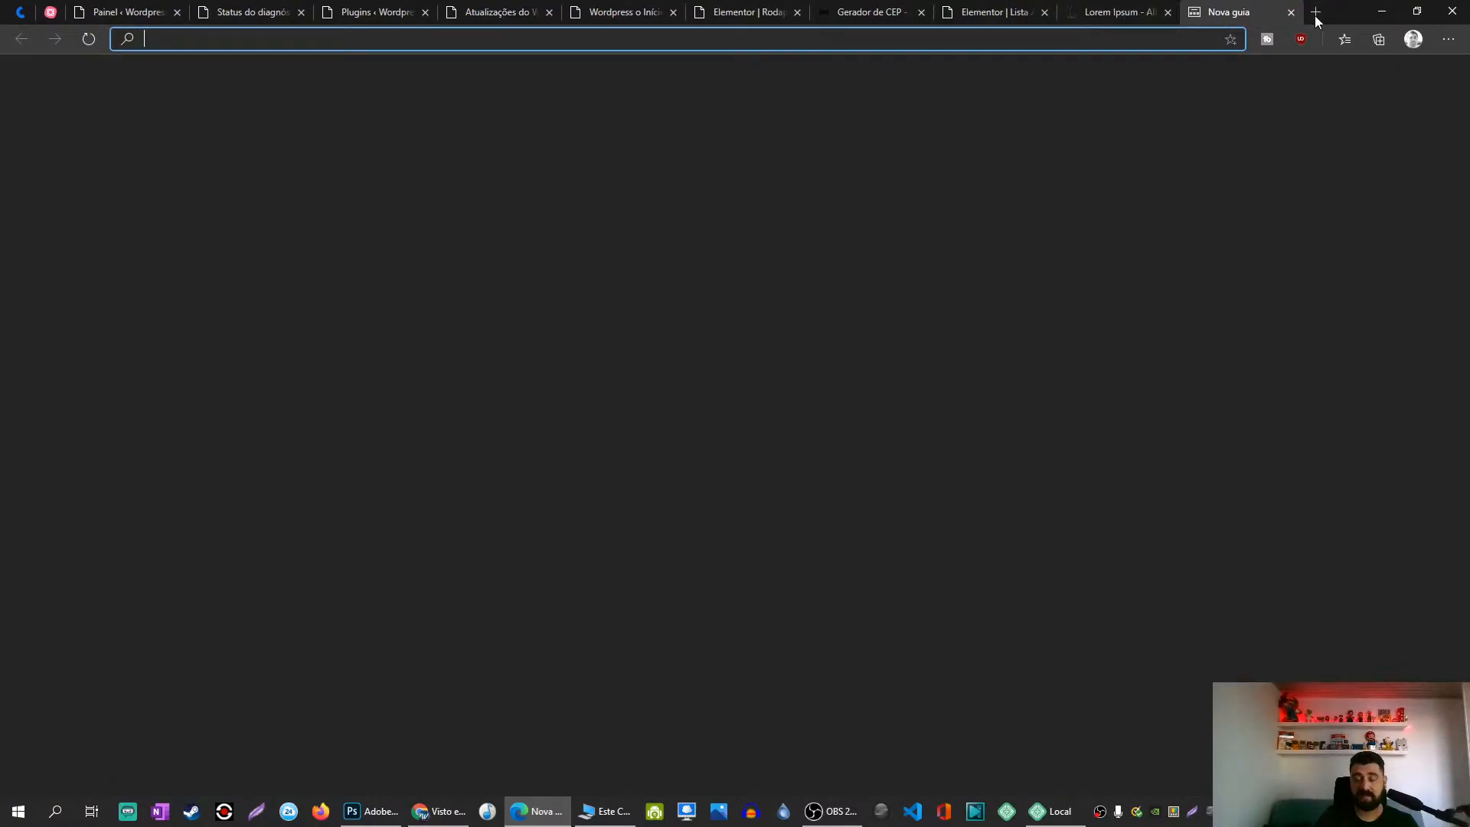
text(fonts)
key(BackSpace)
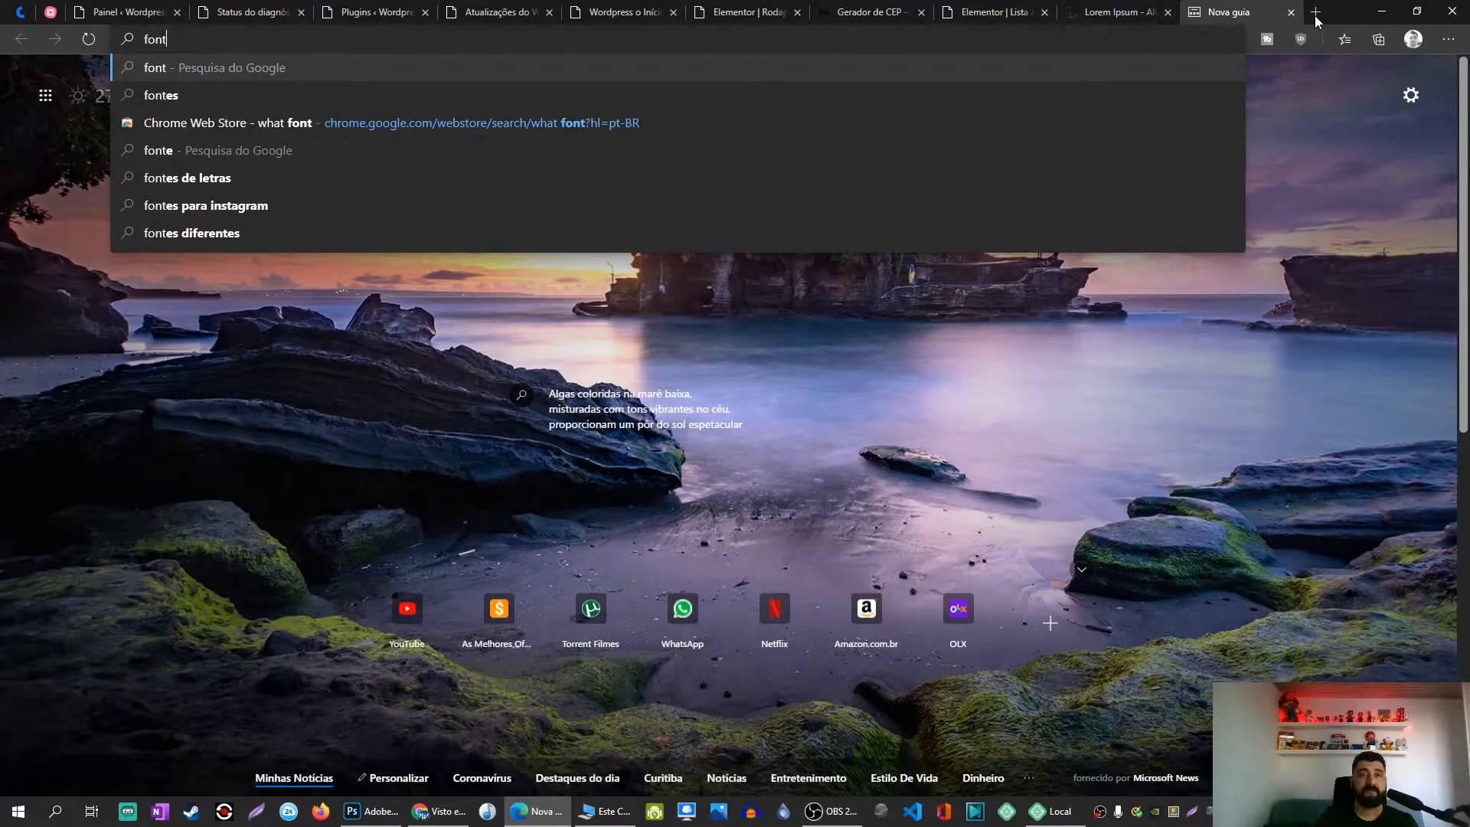
text(ans)
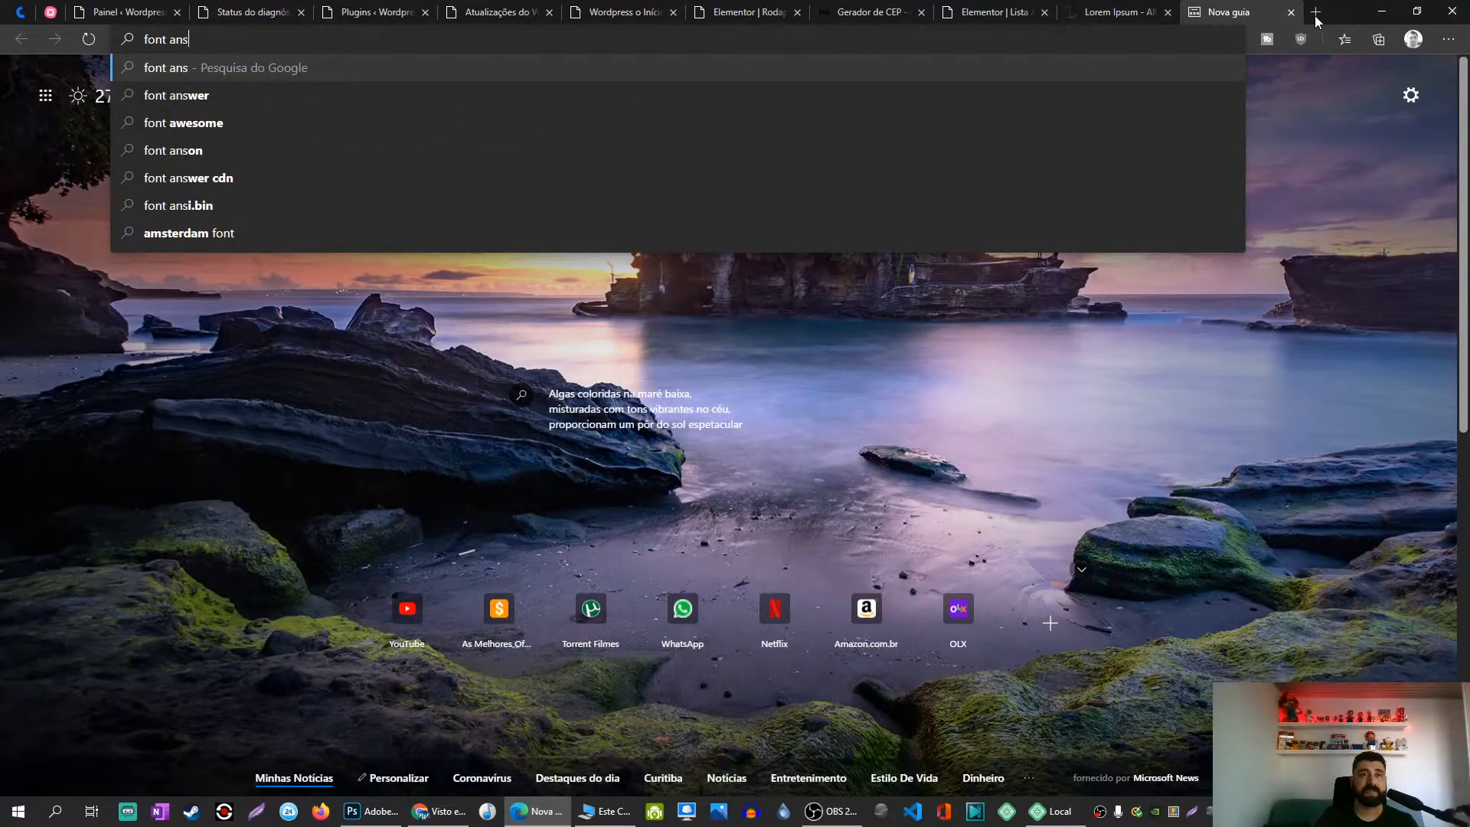
key(Down)
key(Return)
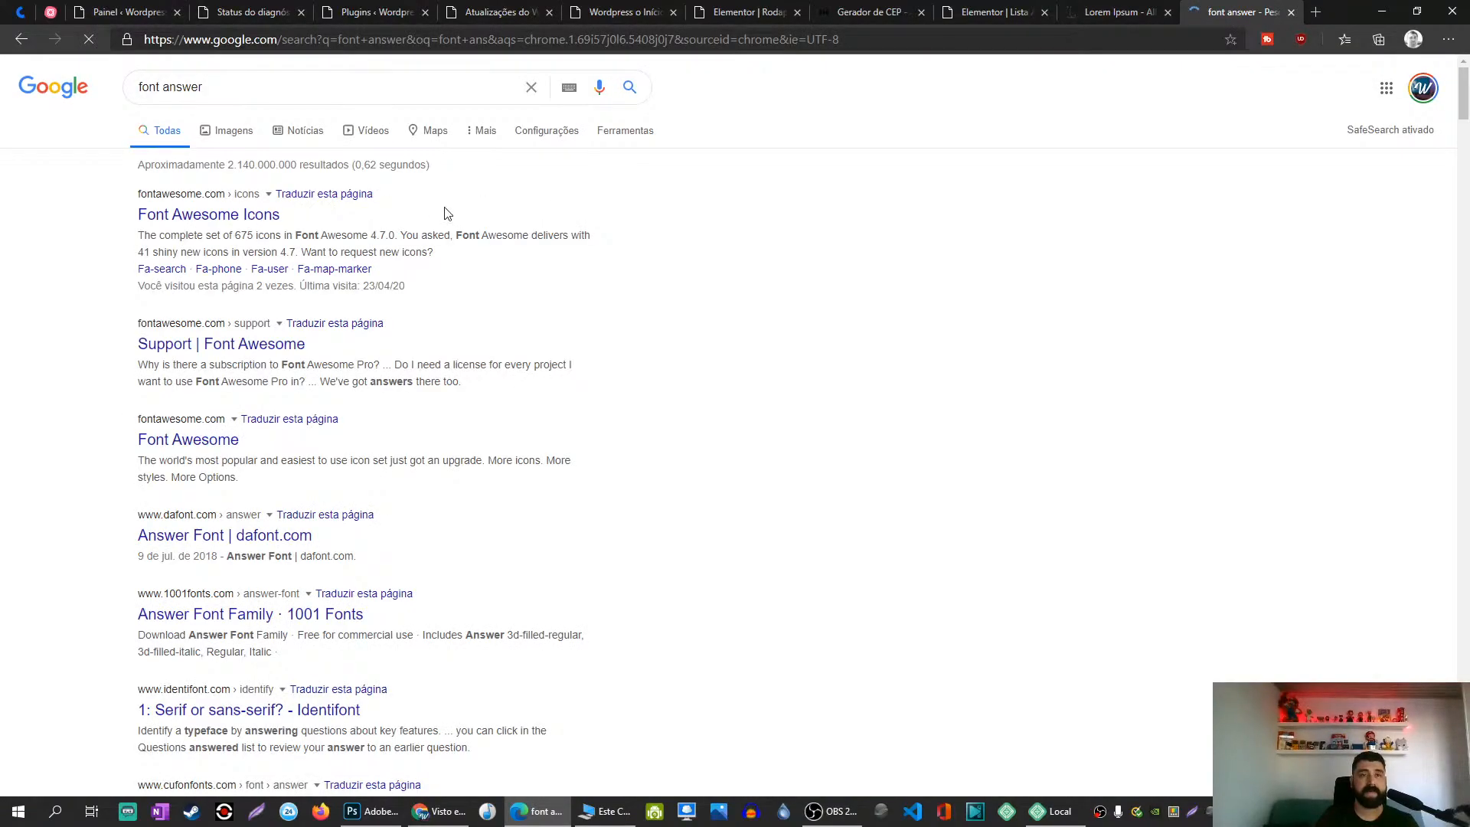
click(216, 222)
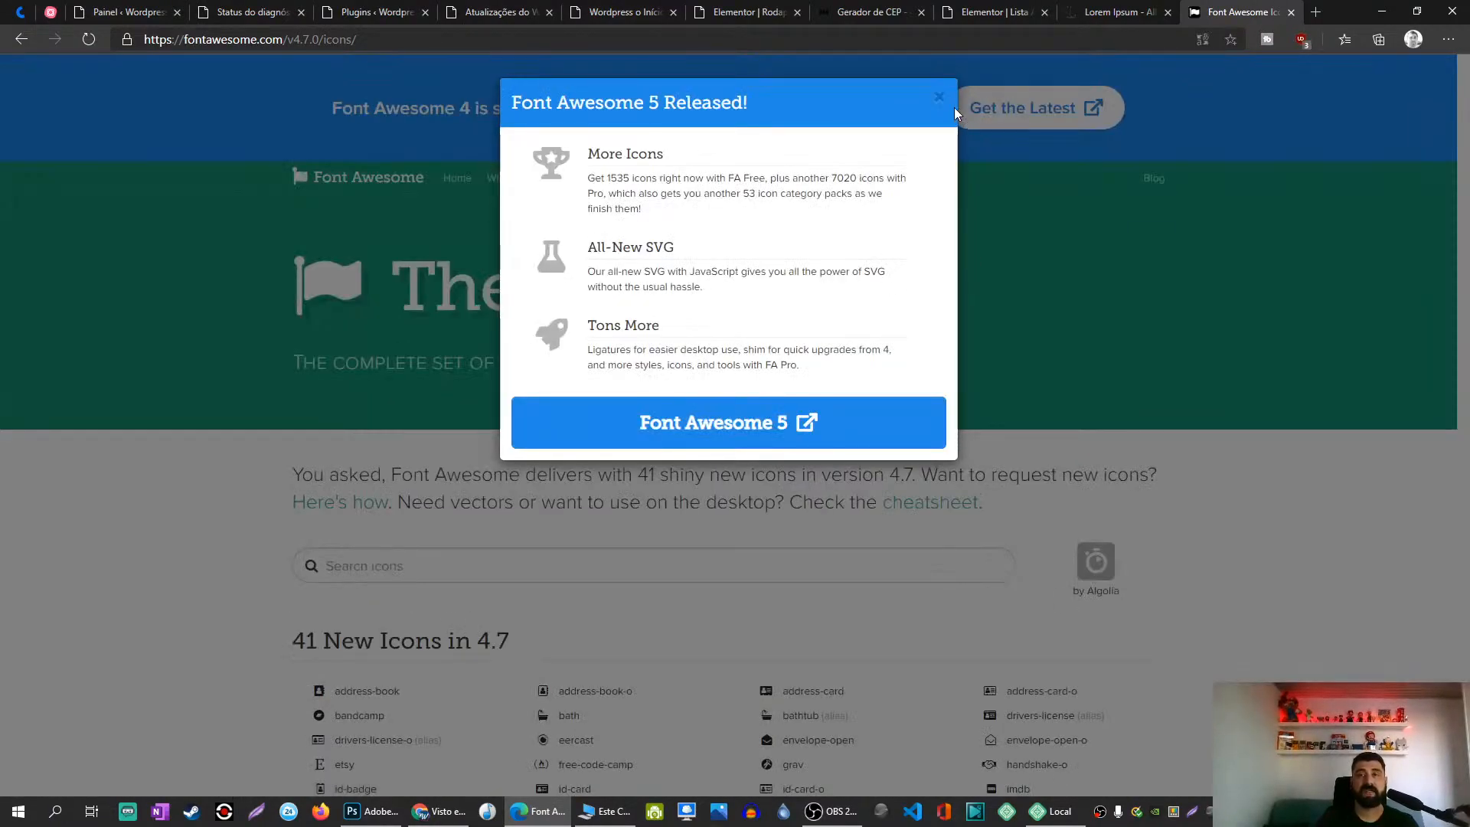
click(941, 97)
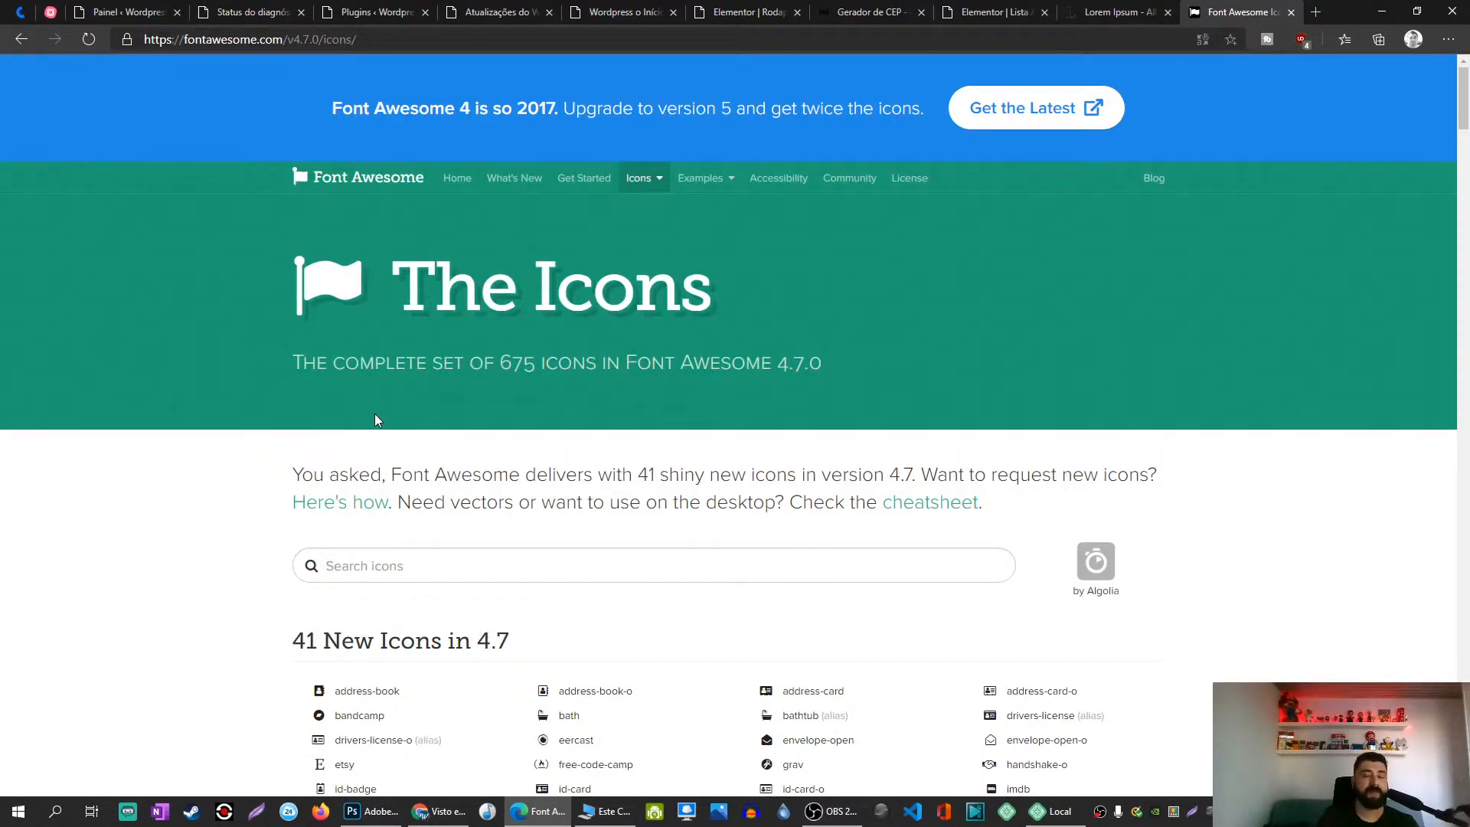
scroll(375, 419, down, 3)
scroll(372, 403, down, 3)
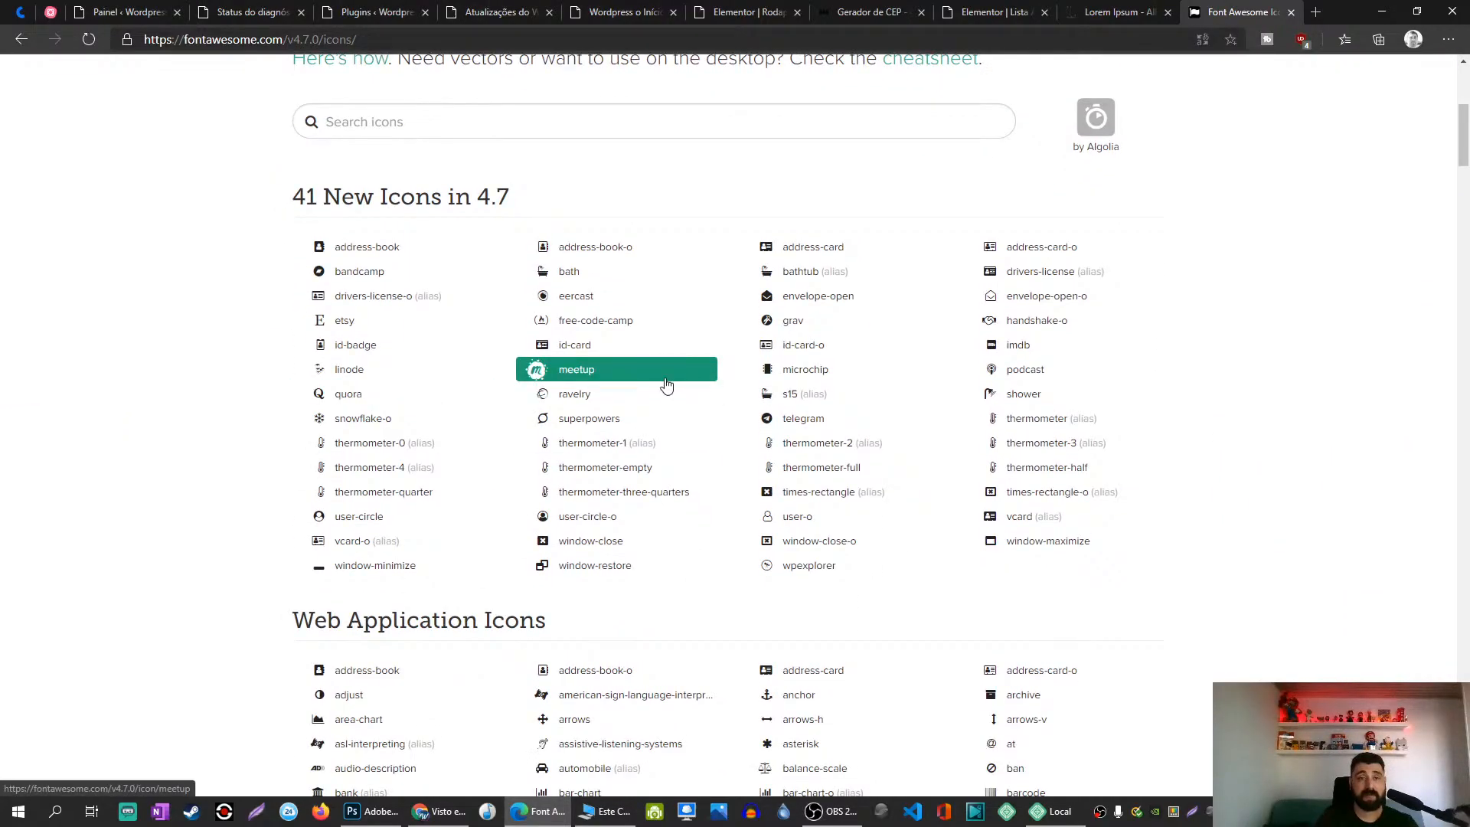
Step: Search icons for 'add', open address-card-o and select its <i> HTML snippet
click(574, 132)
text(add)
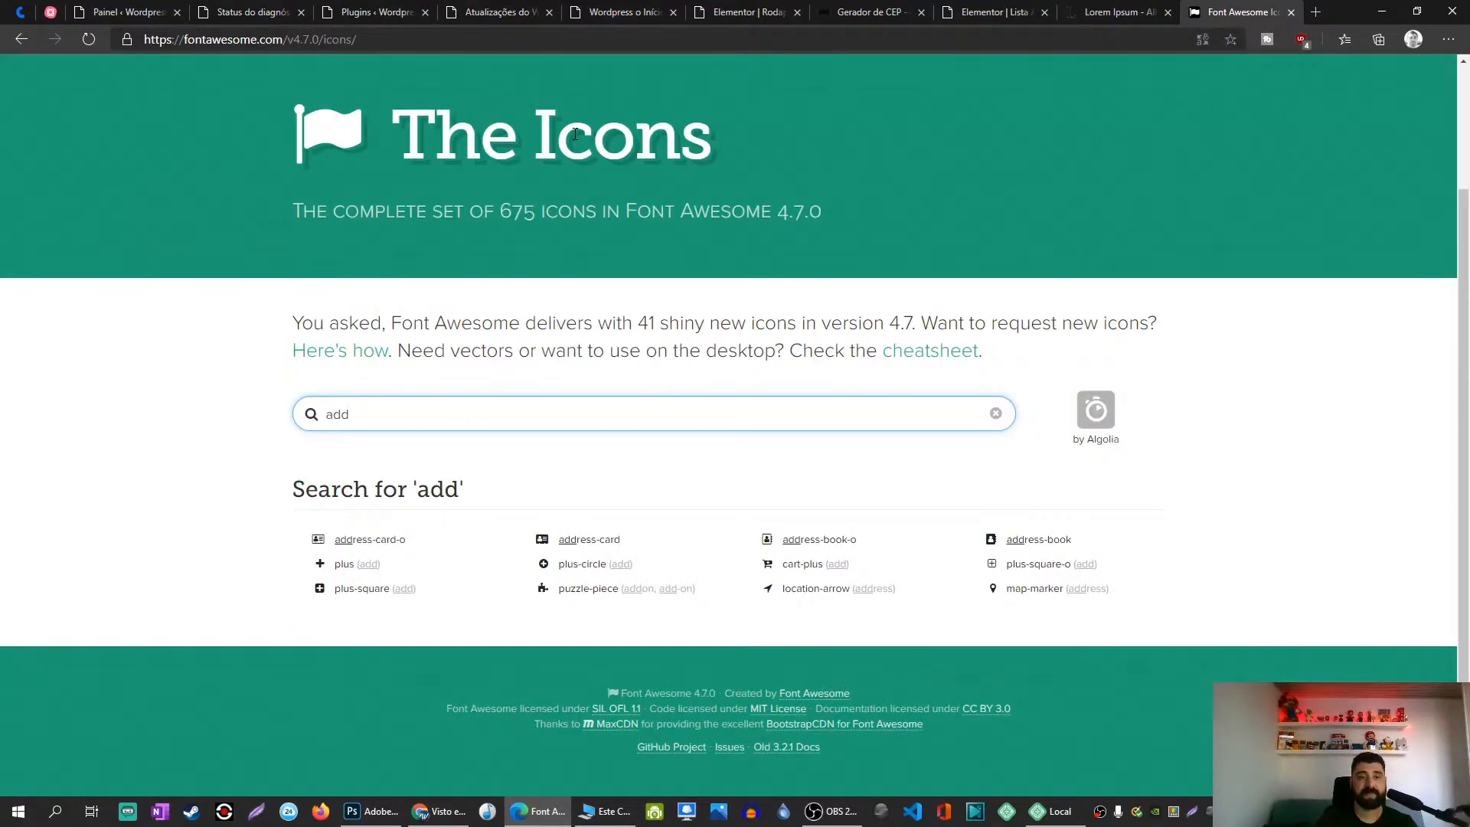
click(371, 544)
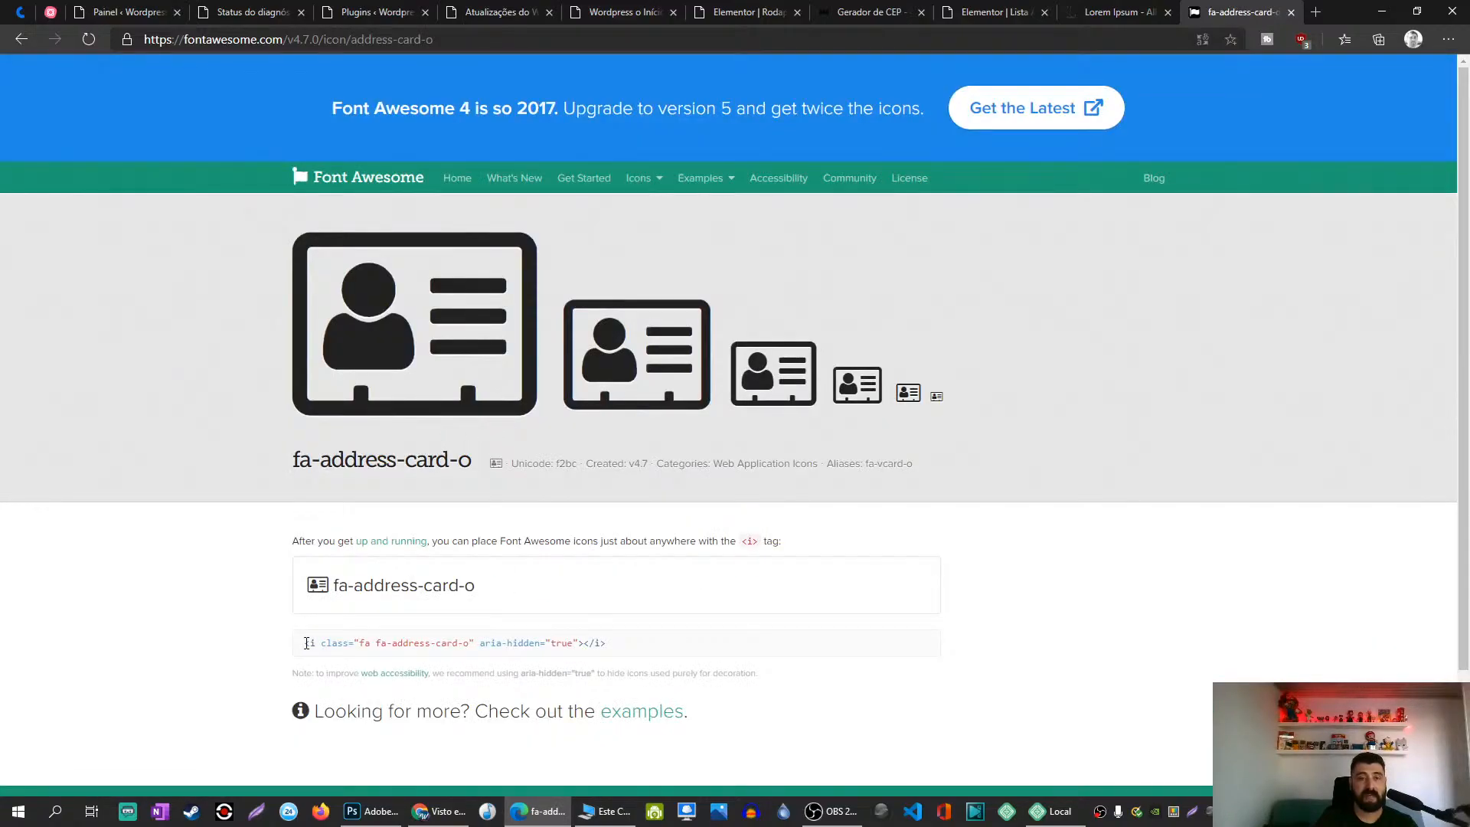
drag(303, 645, 632, 641)
key(ctrl+c)
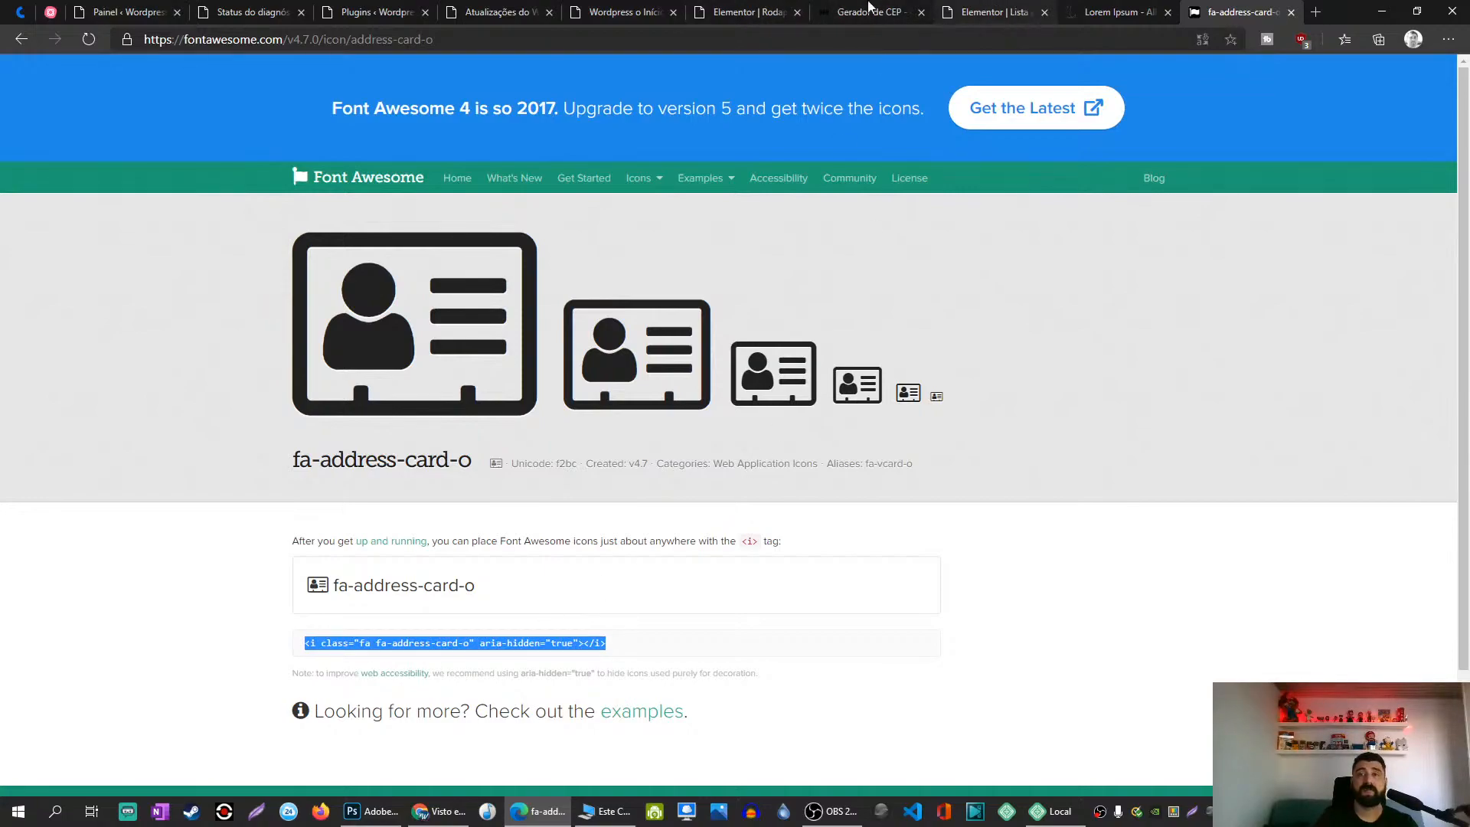
click(504, 6)
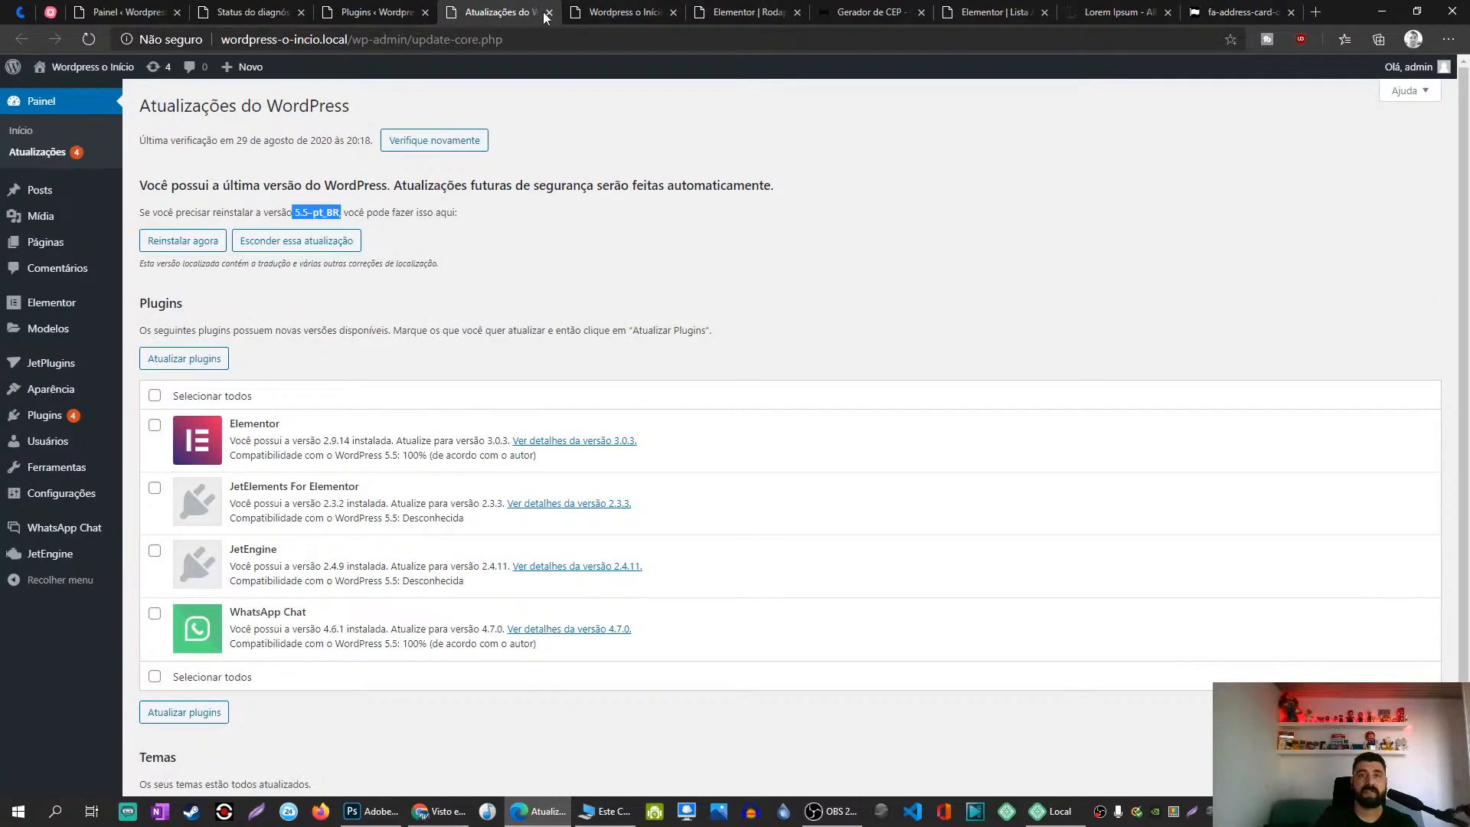
click(549, 13)
click(599, 14)
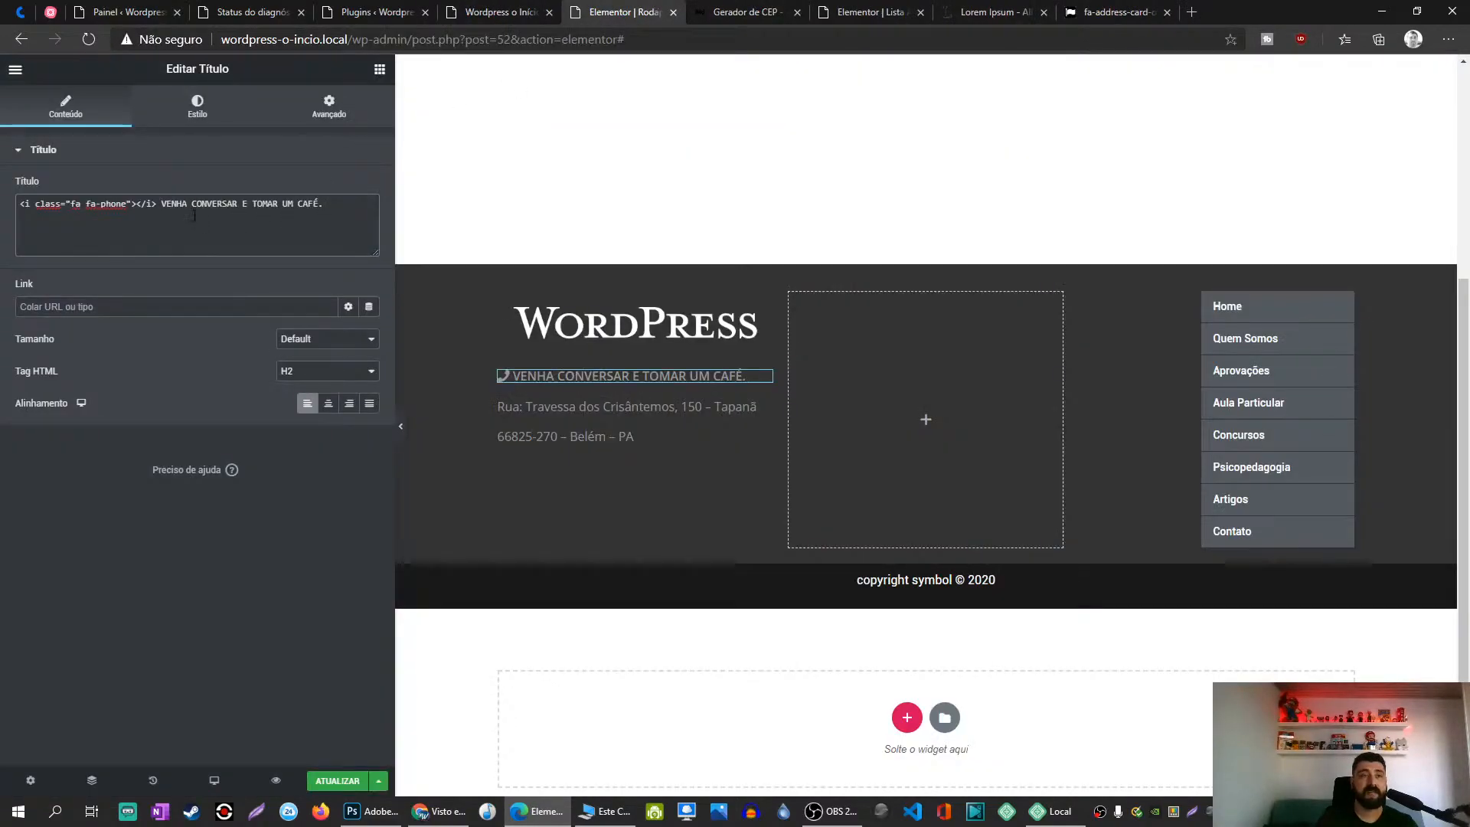
Step: Swap the heading's phone icon tag for the address-card tag, then delete the icon entirely
key(shift+Home)
key(ctrl+v)
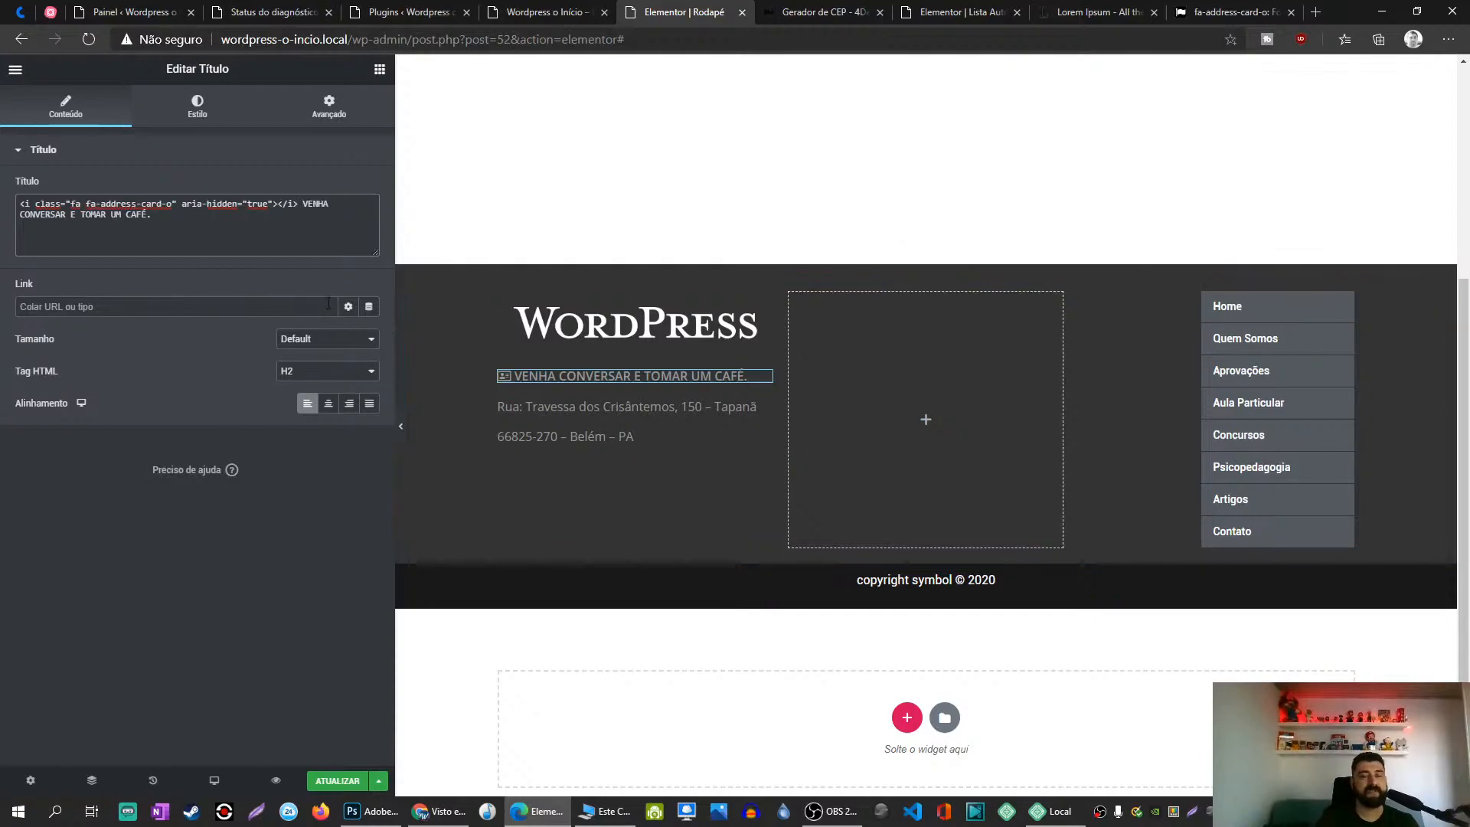
click(300, 203)
key(BackSpace)
key(shift+Home)
key(ctrl+c)
key(BackSpace)
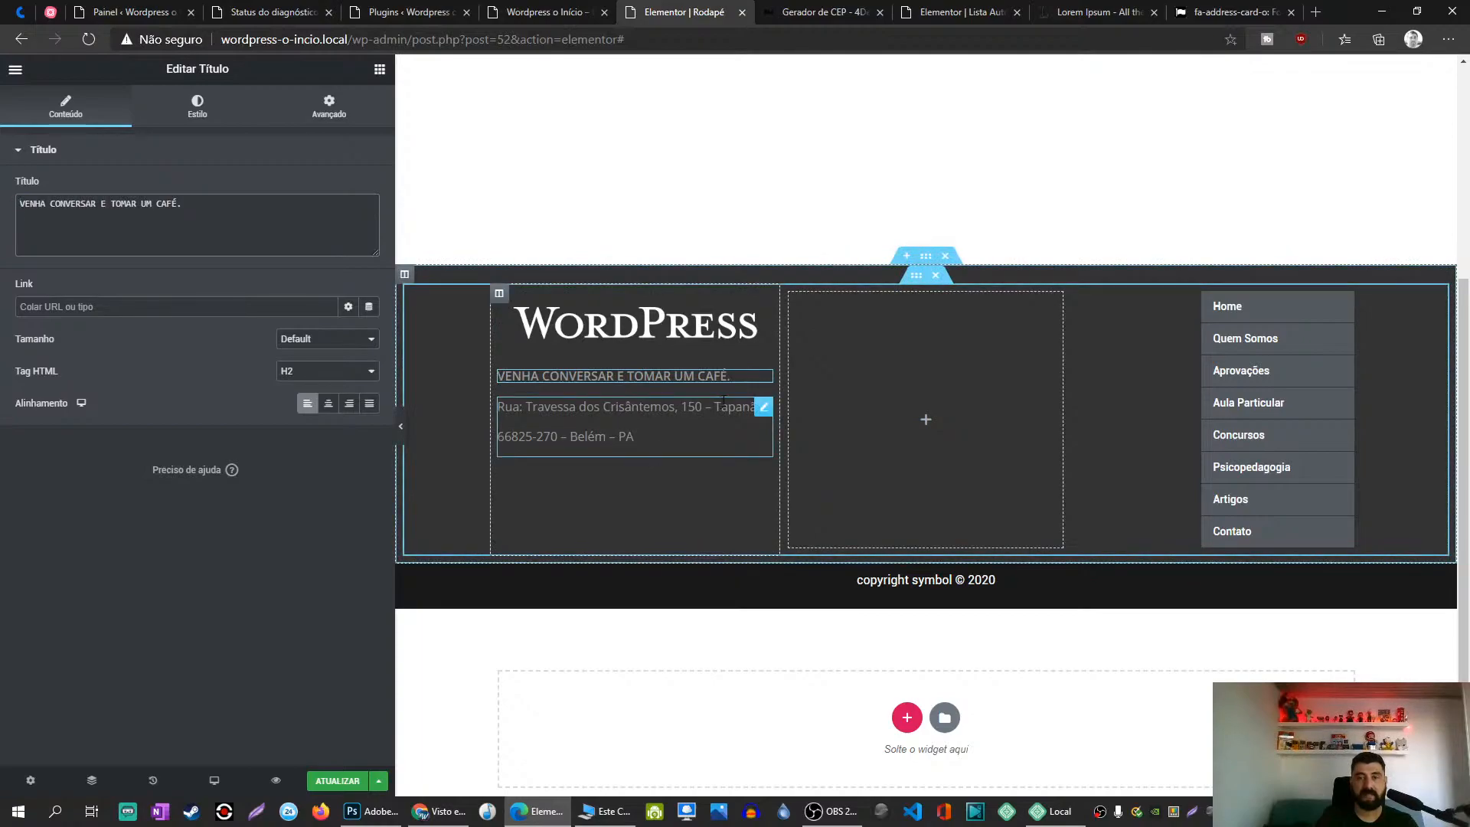
Step: Try pasting the address-card icon into the address text editor, then undo it
click(758, 414)
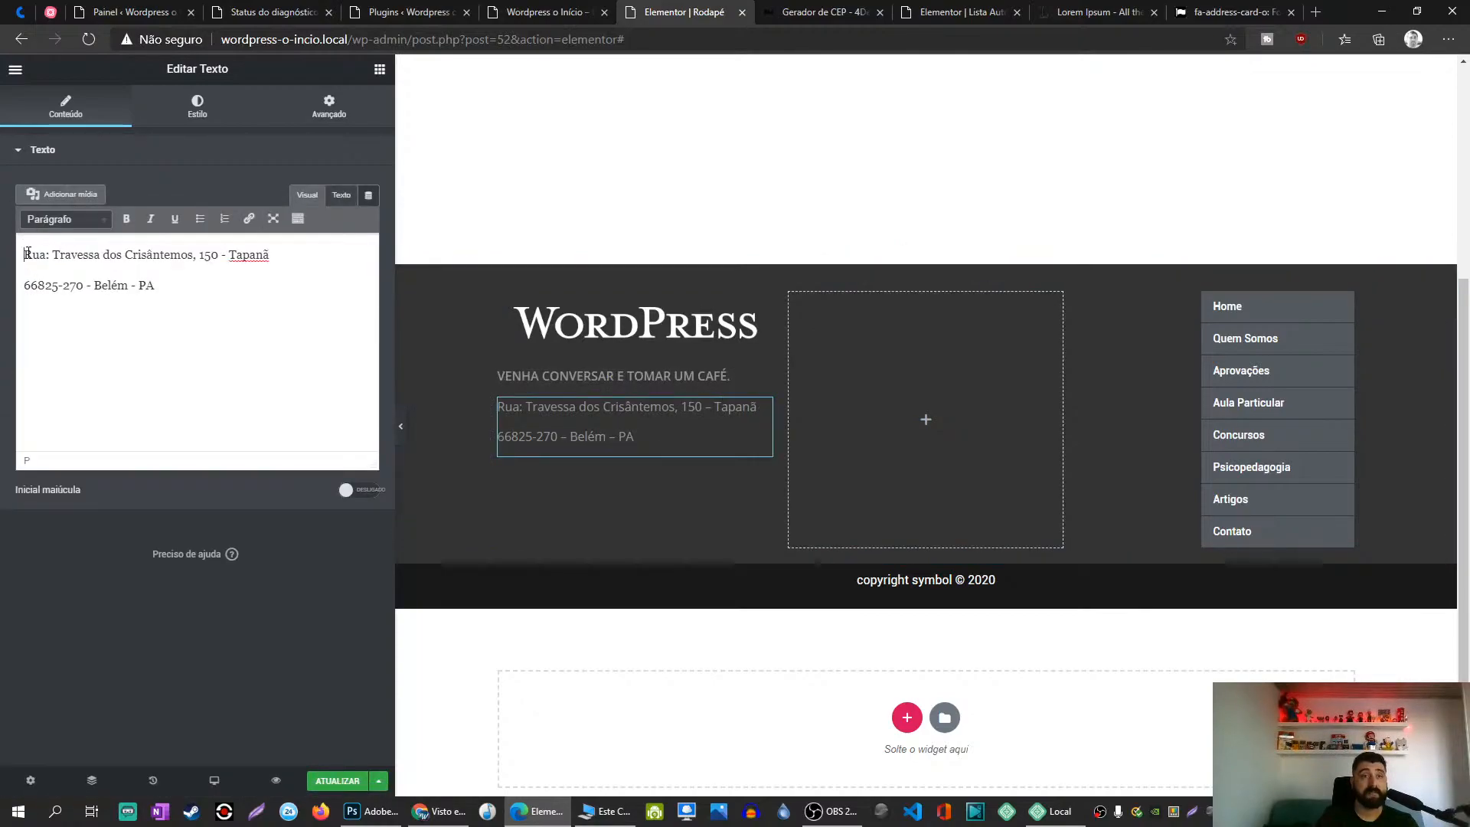
key(ctrl+v)
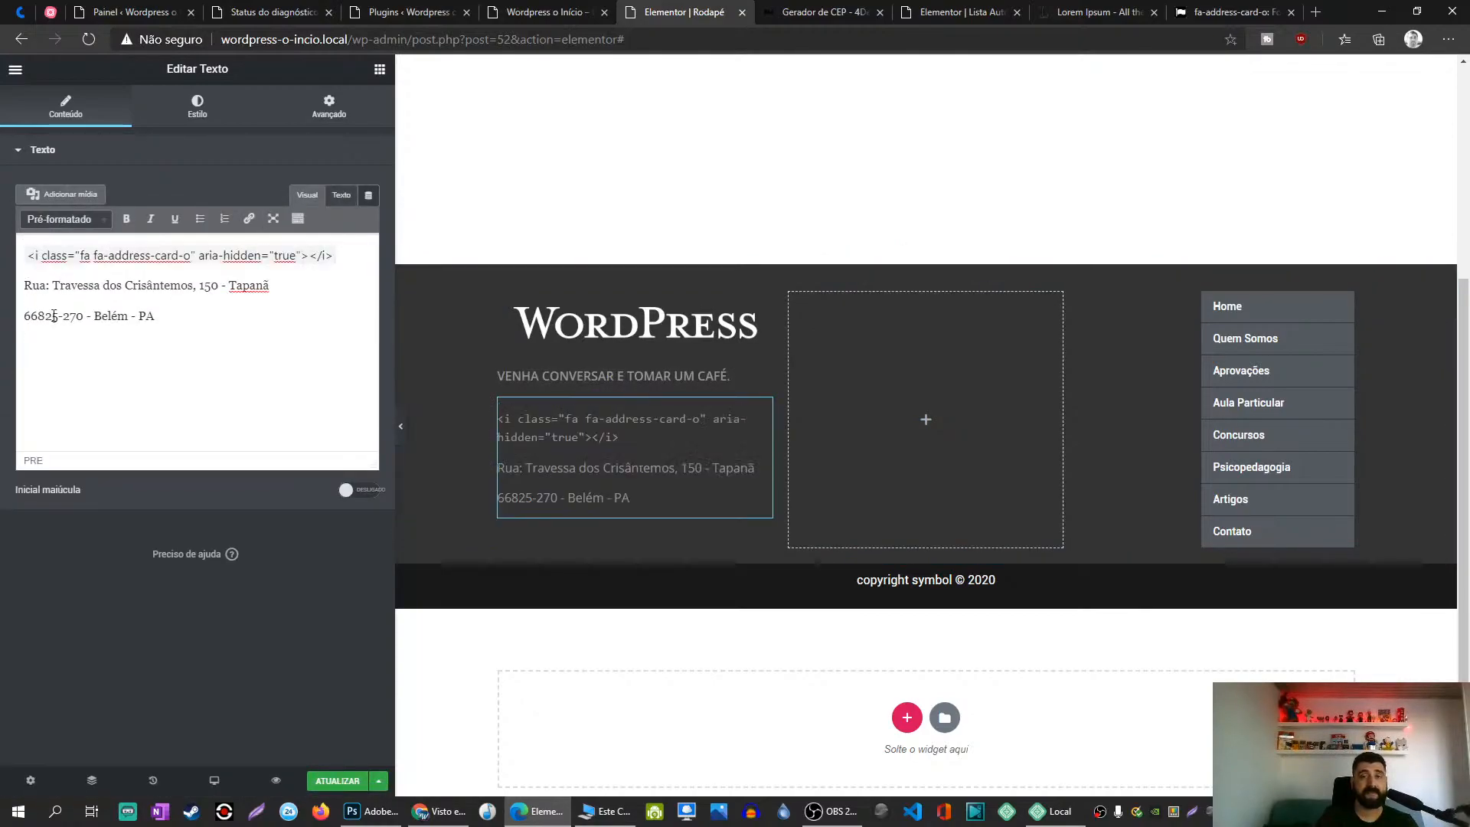
key(ctrl+z)
click(342, 198)
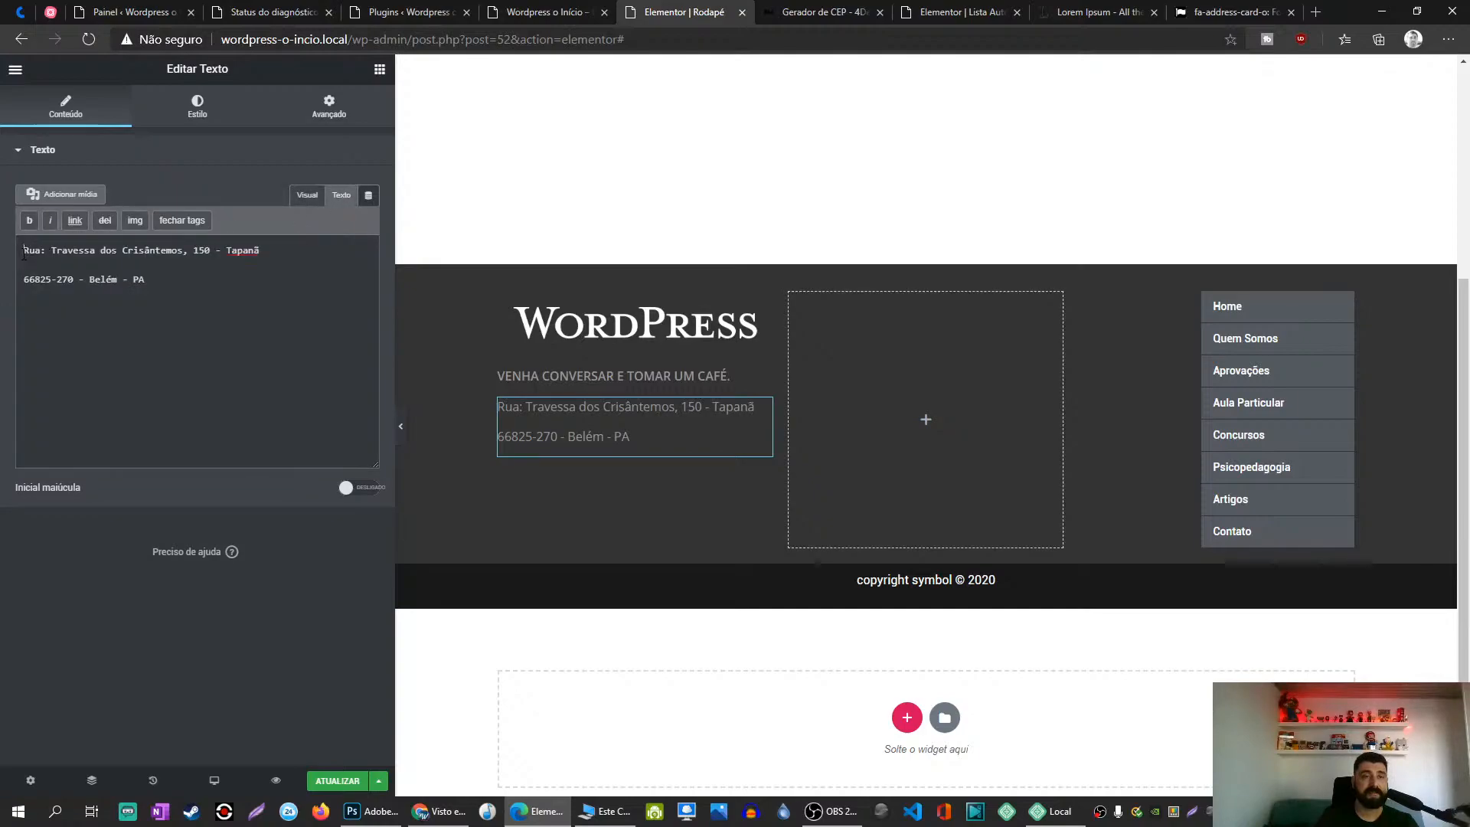
key(ctrl+v)
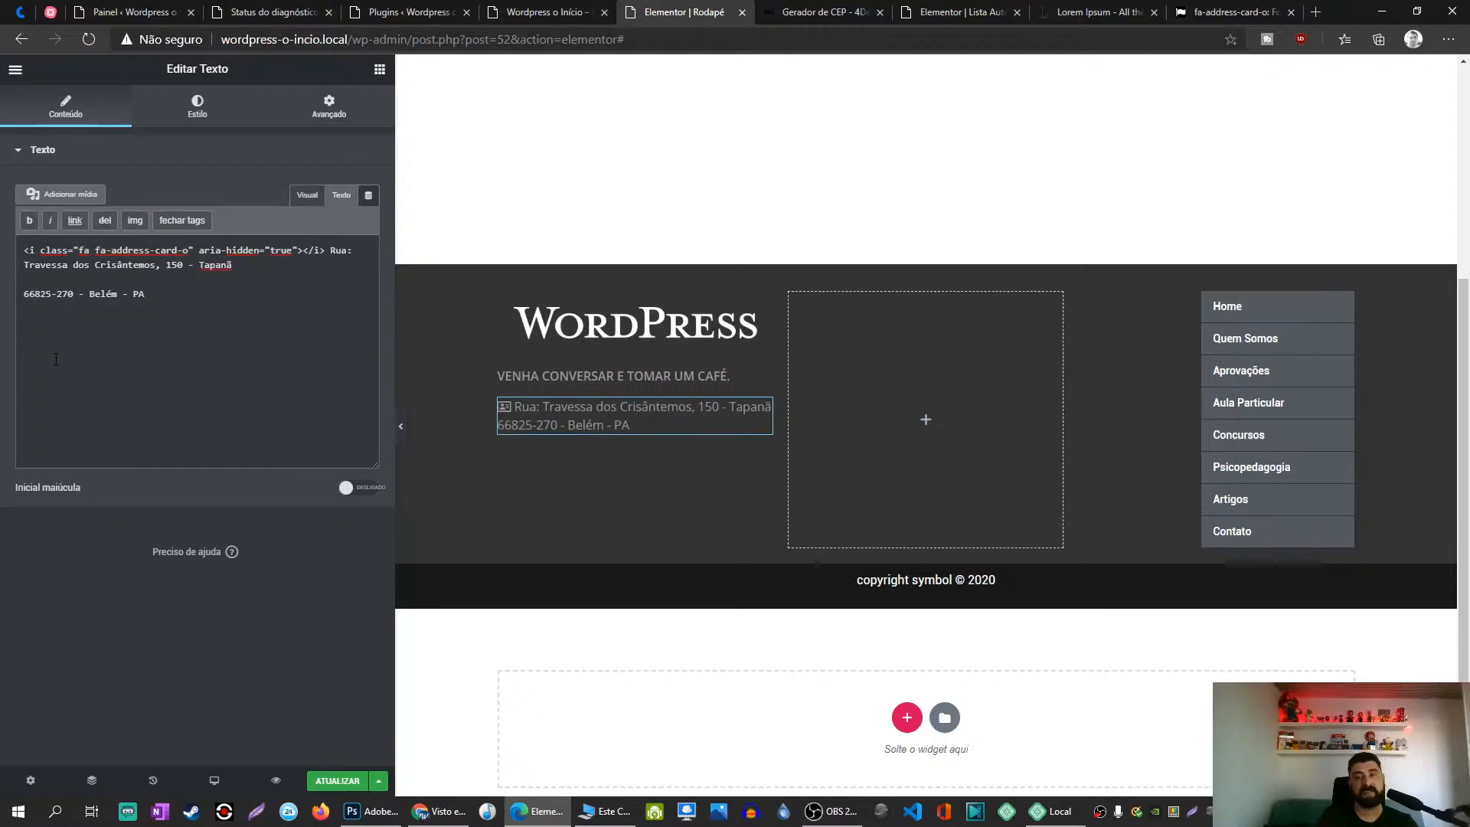
key(ctrl+z)
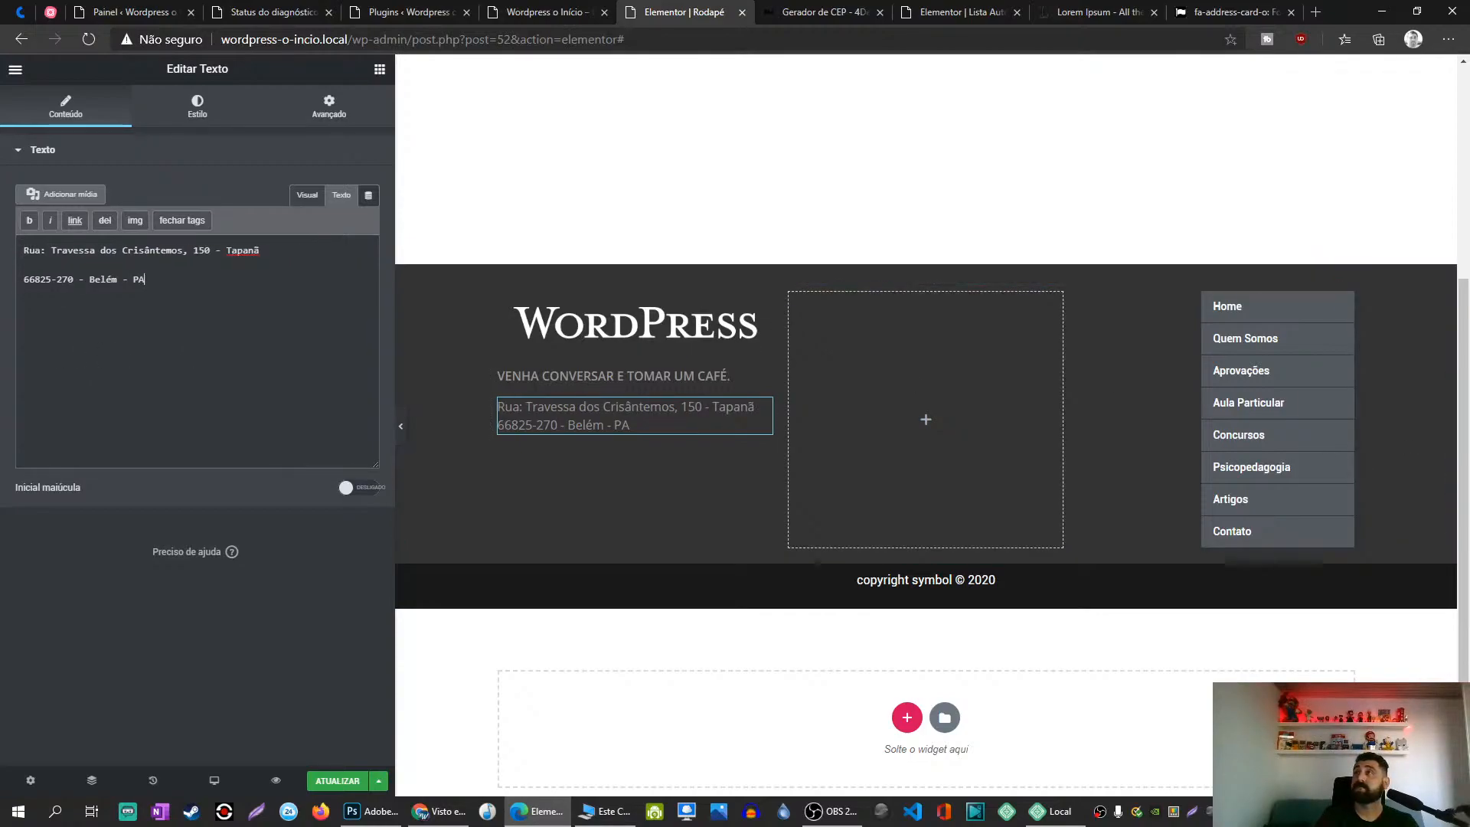
key(alt+Tab)
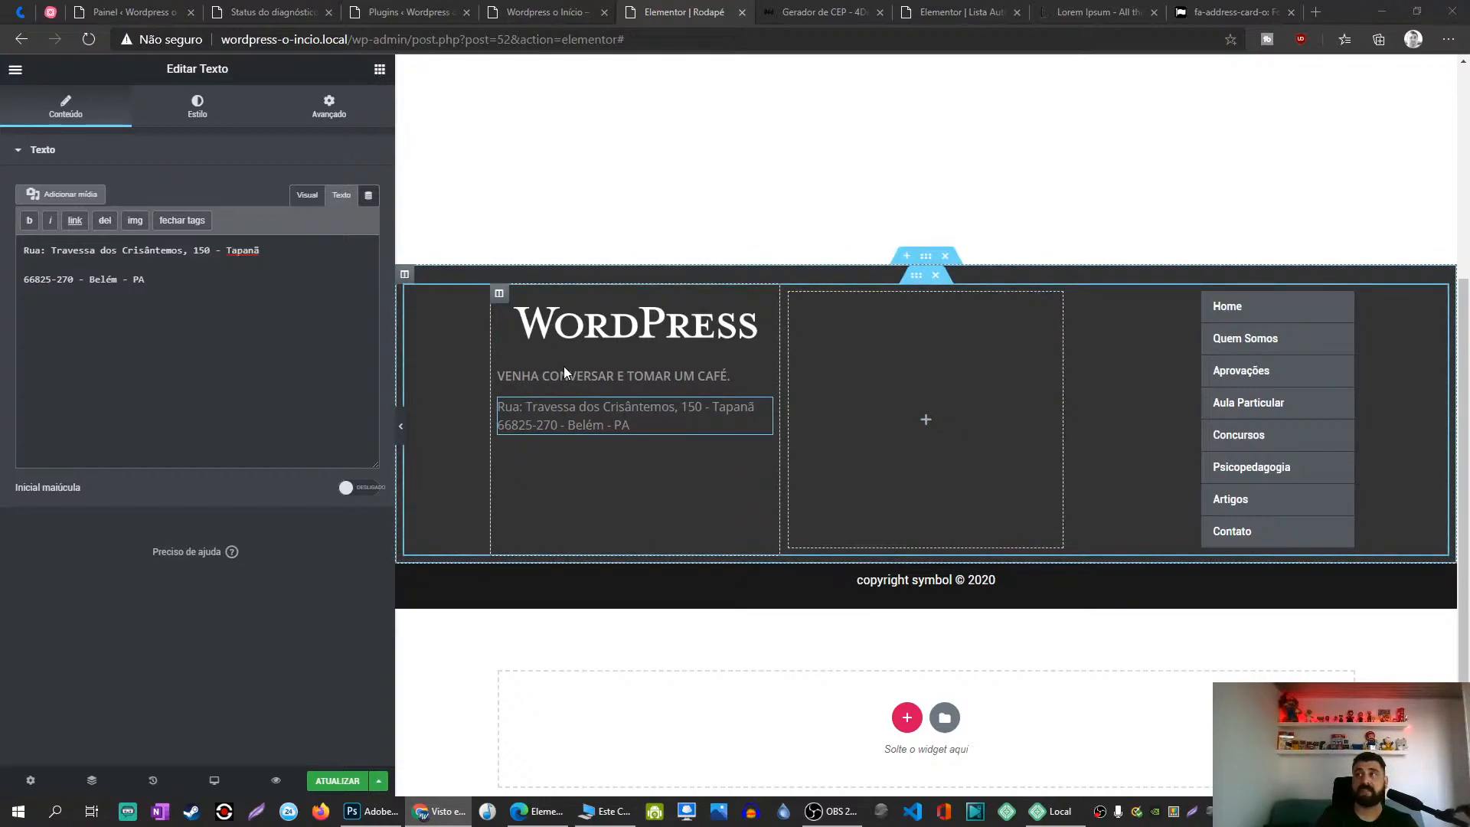
Step: Search widgets for 'icon' and drop a Lista de Ícones below the footer address
click(379, 69)
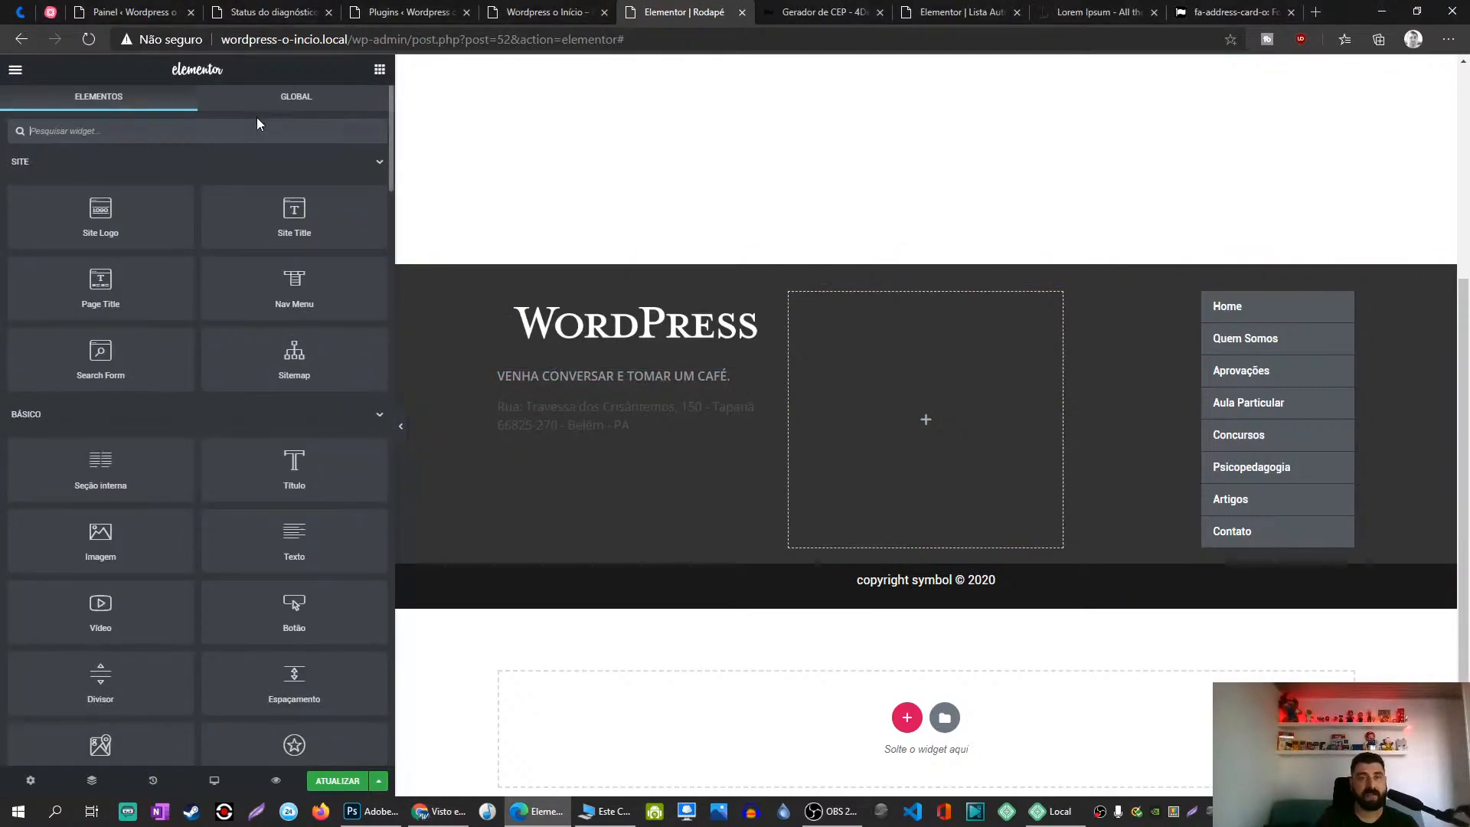
click(258, 128)
text(icon)
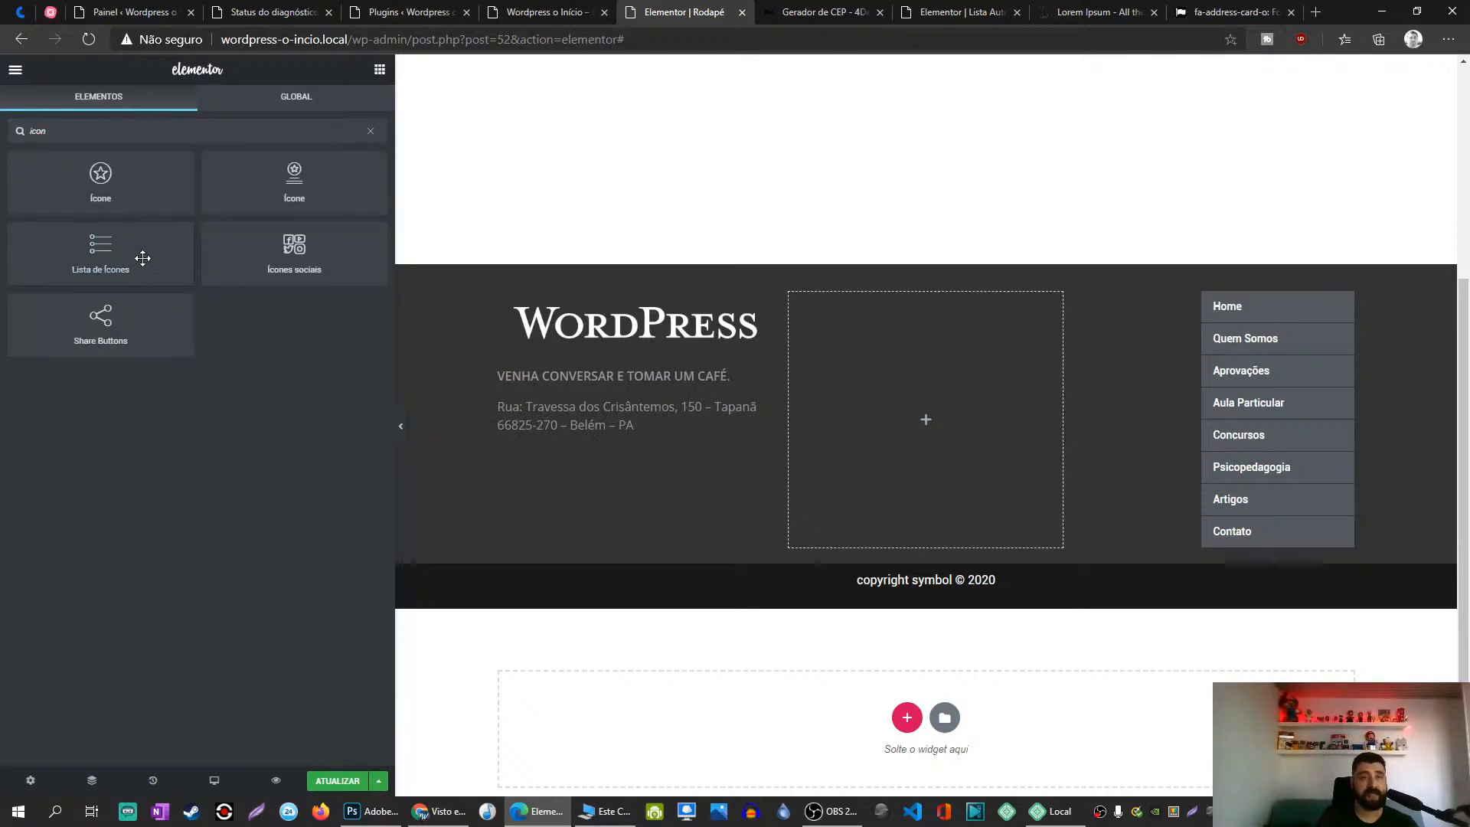
drag(123, 249, 739, 480)
drag(654, 419, 655, 423)
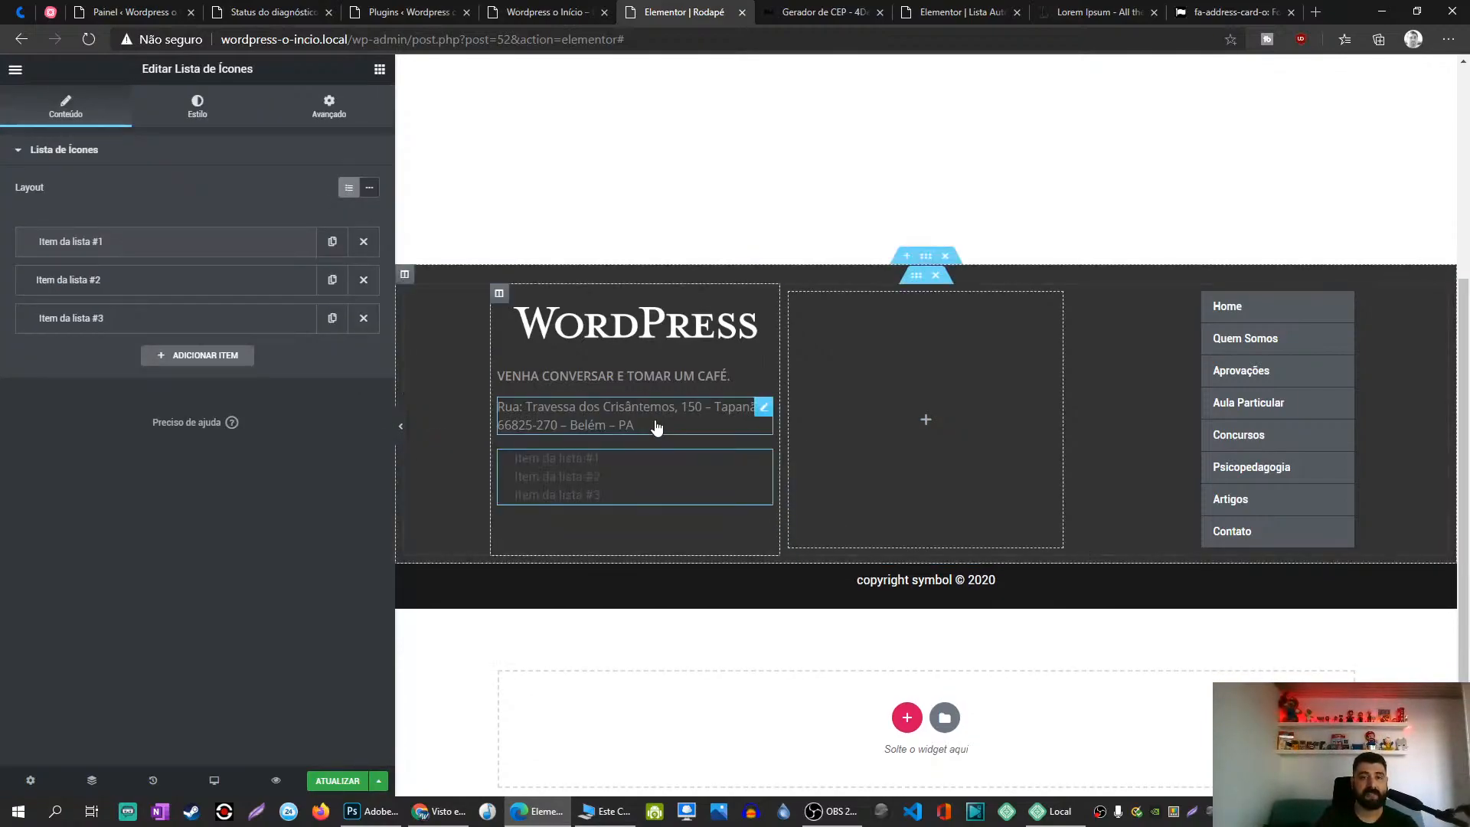
click(121, 240)
triple_click(106, 296)
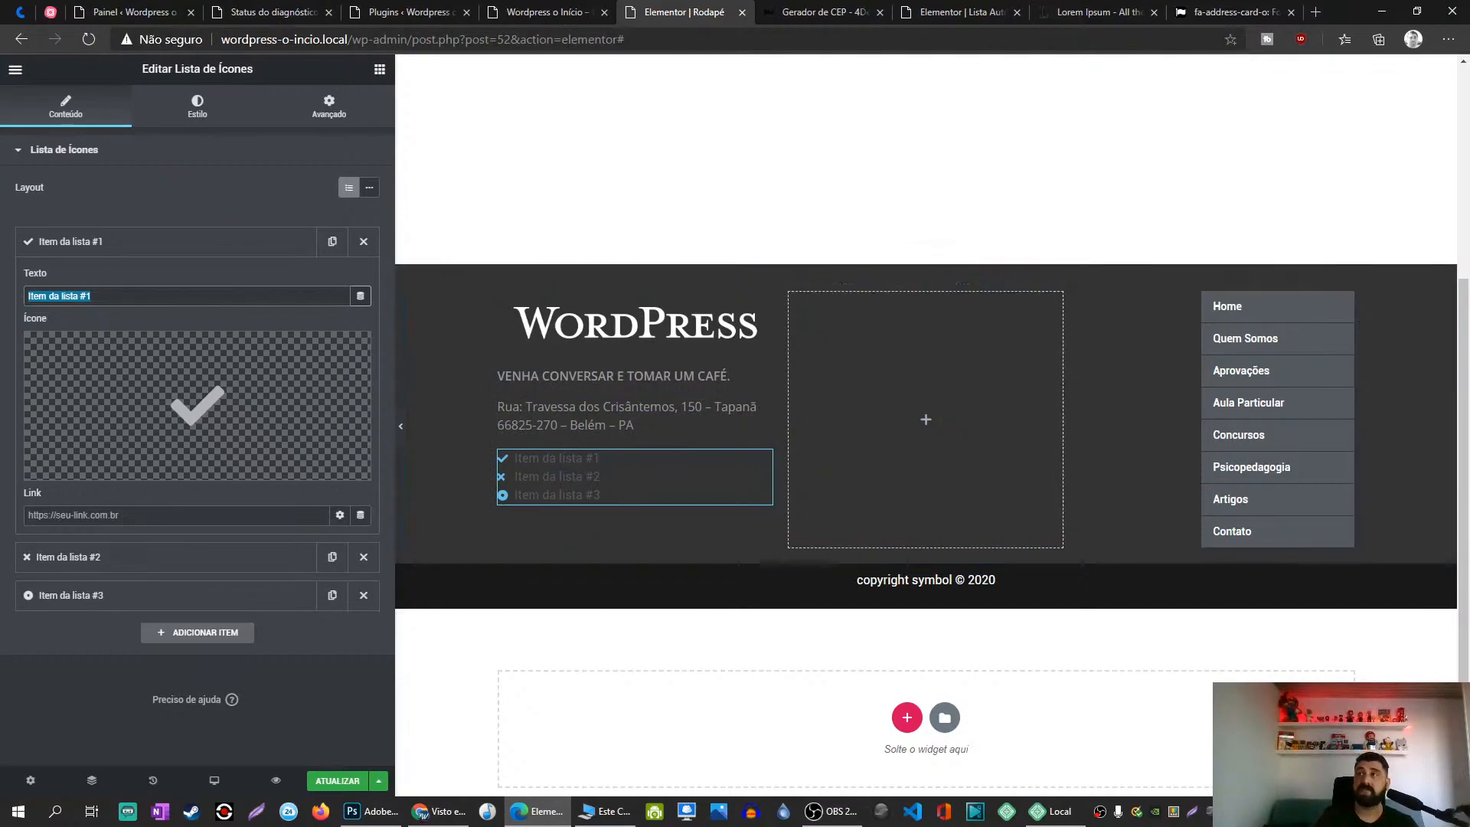
key(alt+Tab)
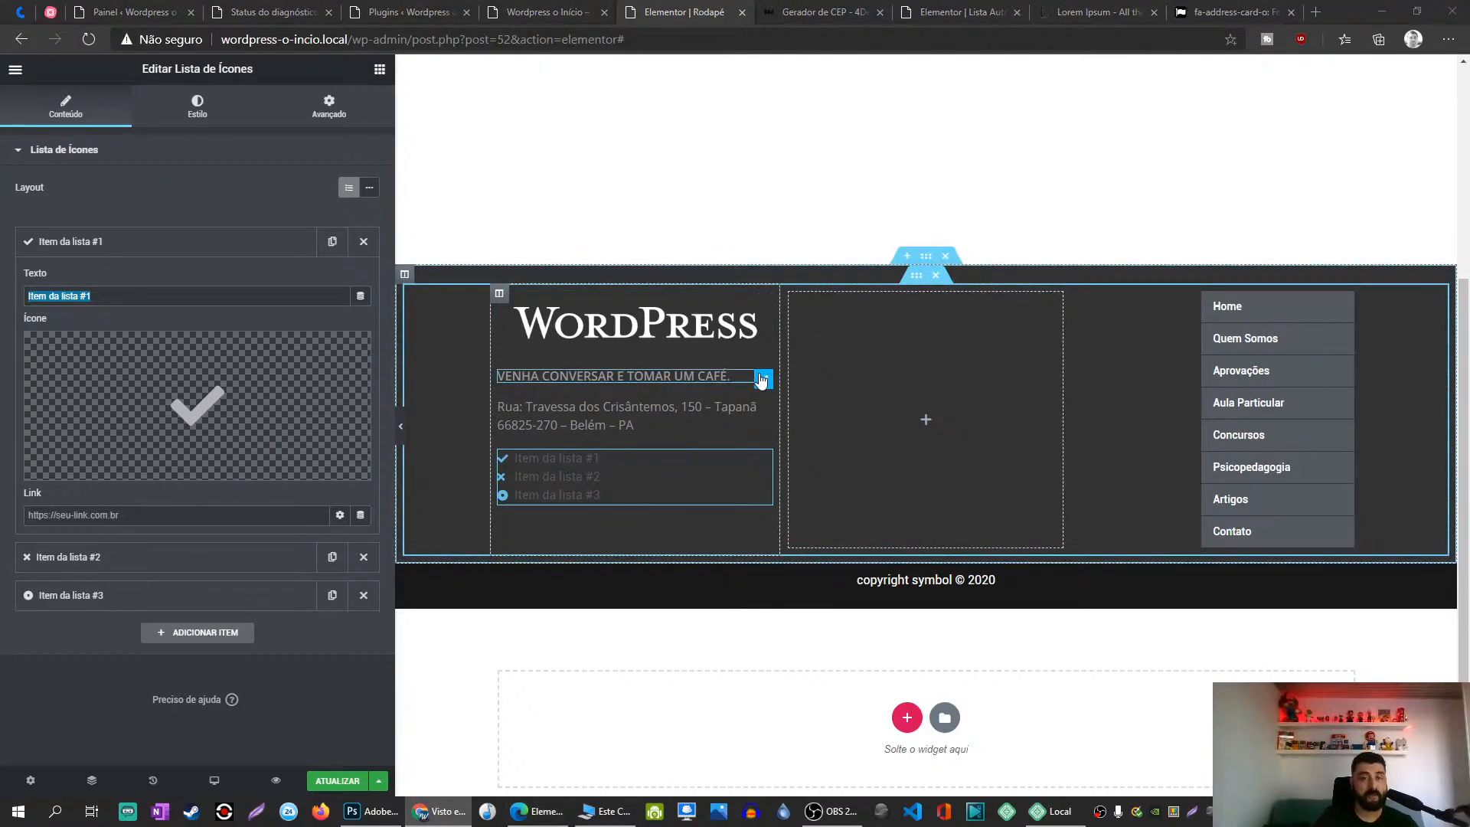
Step: Duplicate the VENHA CONVERSAR heading, move it above the list and retitle it 'FALE, ESCREVA OU COMENTE.'
right_click(763, 381)
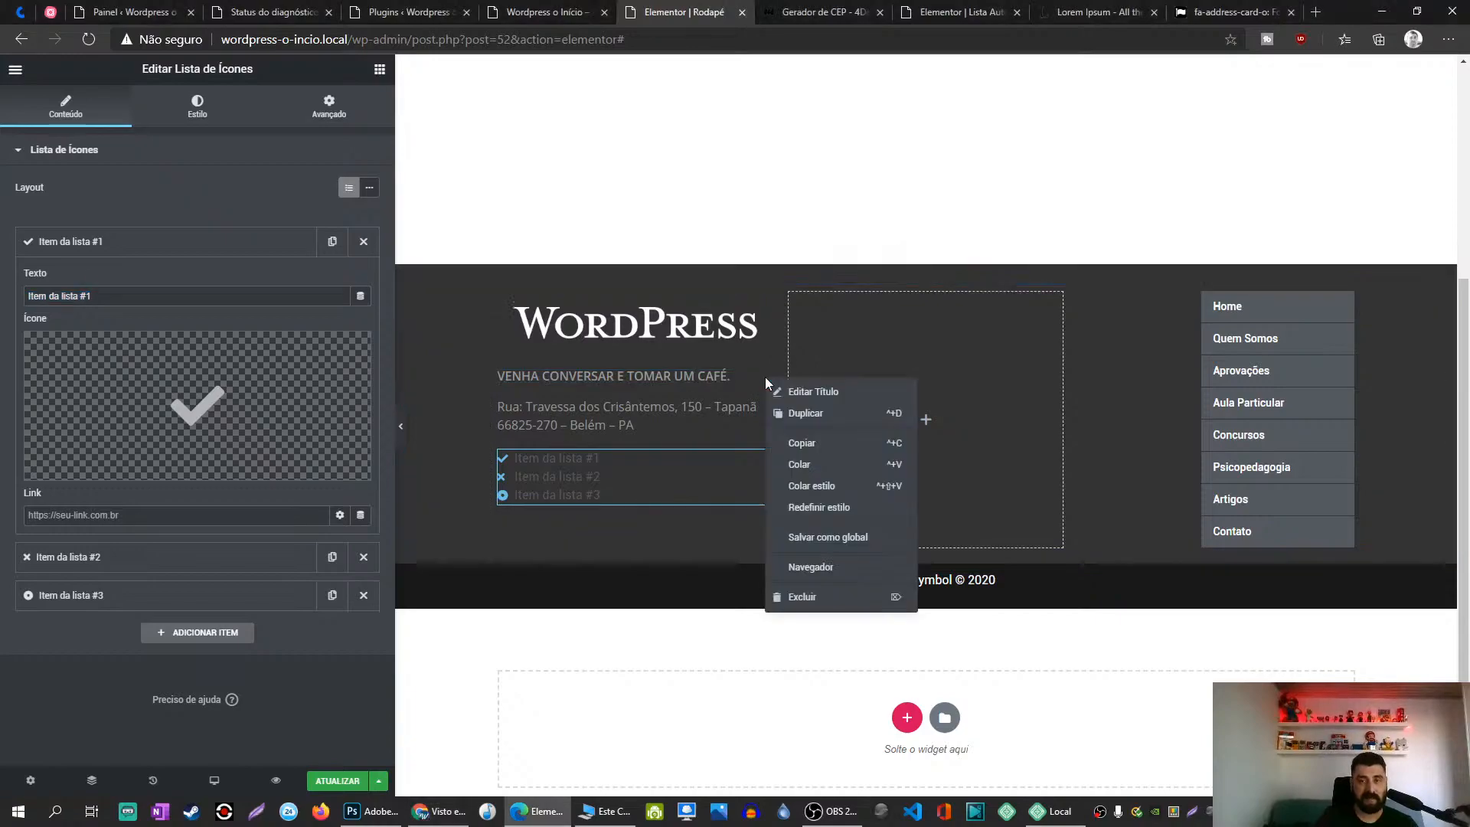
click(812, 423)
drag(743, 410, 664, 441)
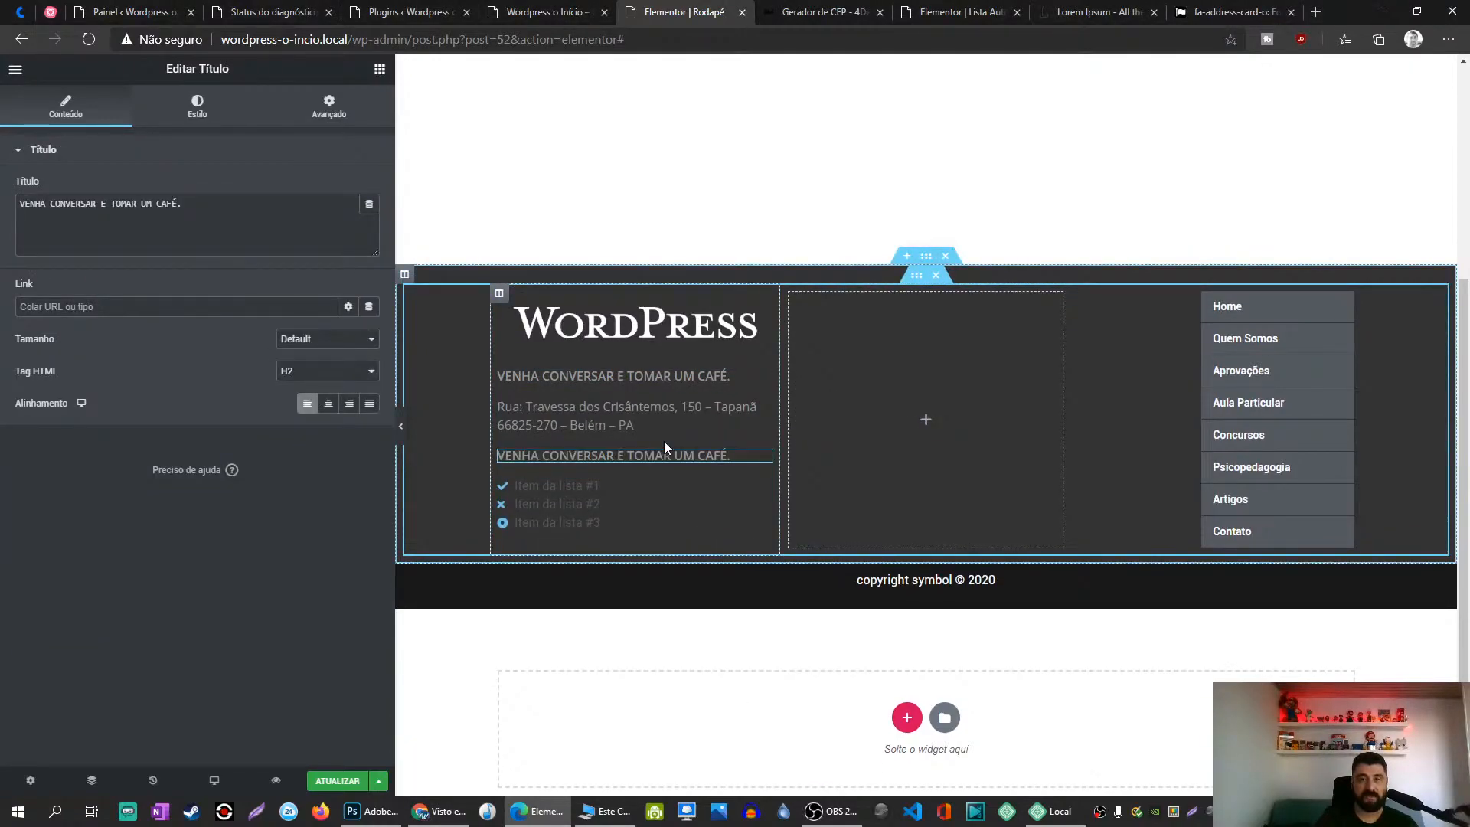
drag(184, 205, 3, 204)
text(FALE, ESCREVA OU COMENTE.)
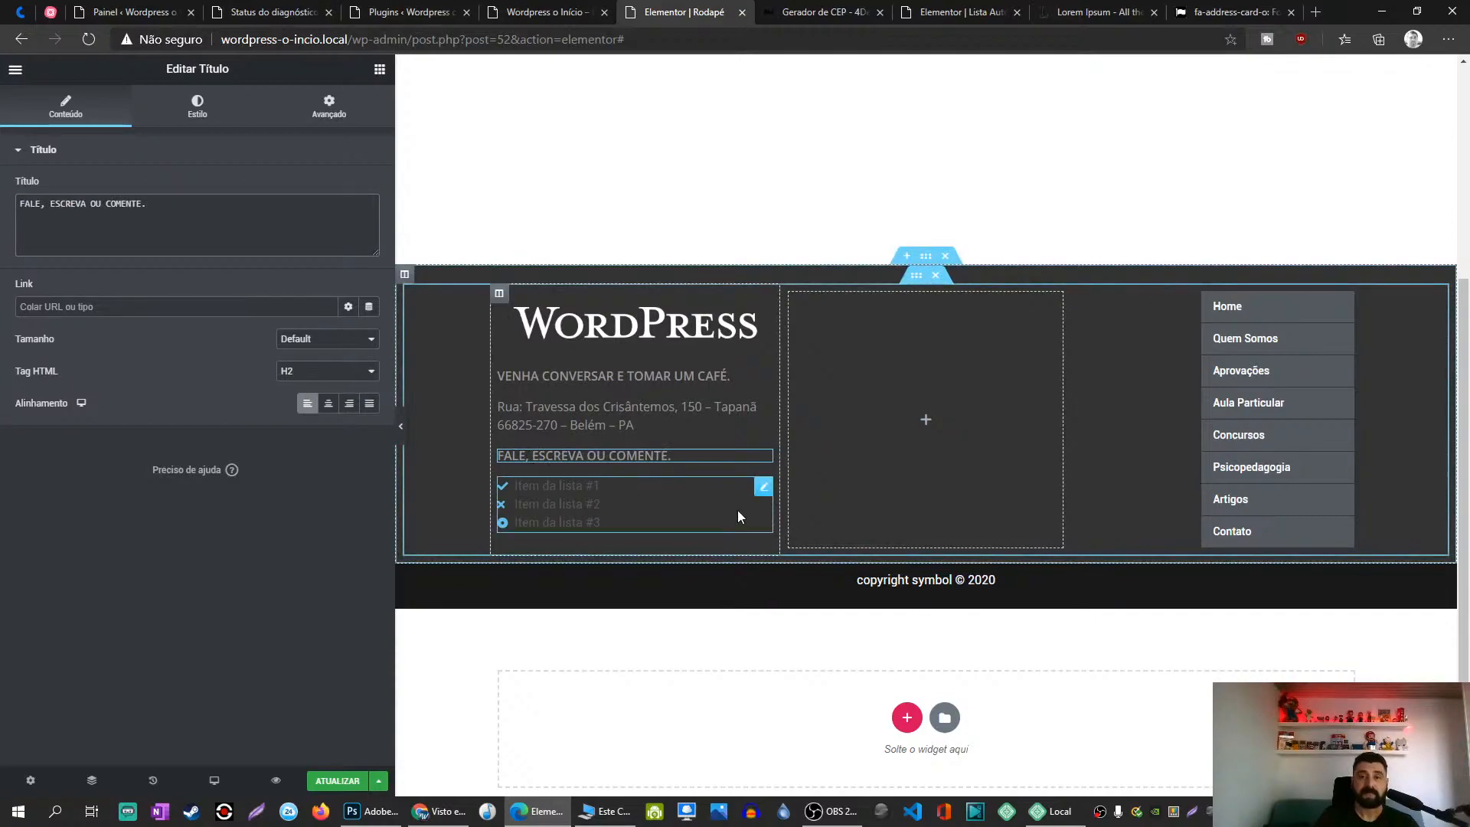
click(605, 502)
Step: Give Item da lista #1 a placeholder phone number as its text and the Phone icon
click(156, 243)
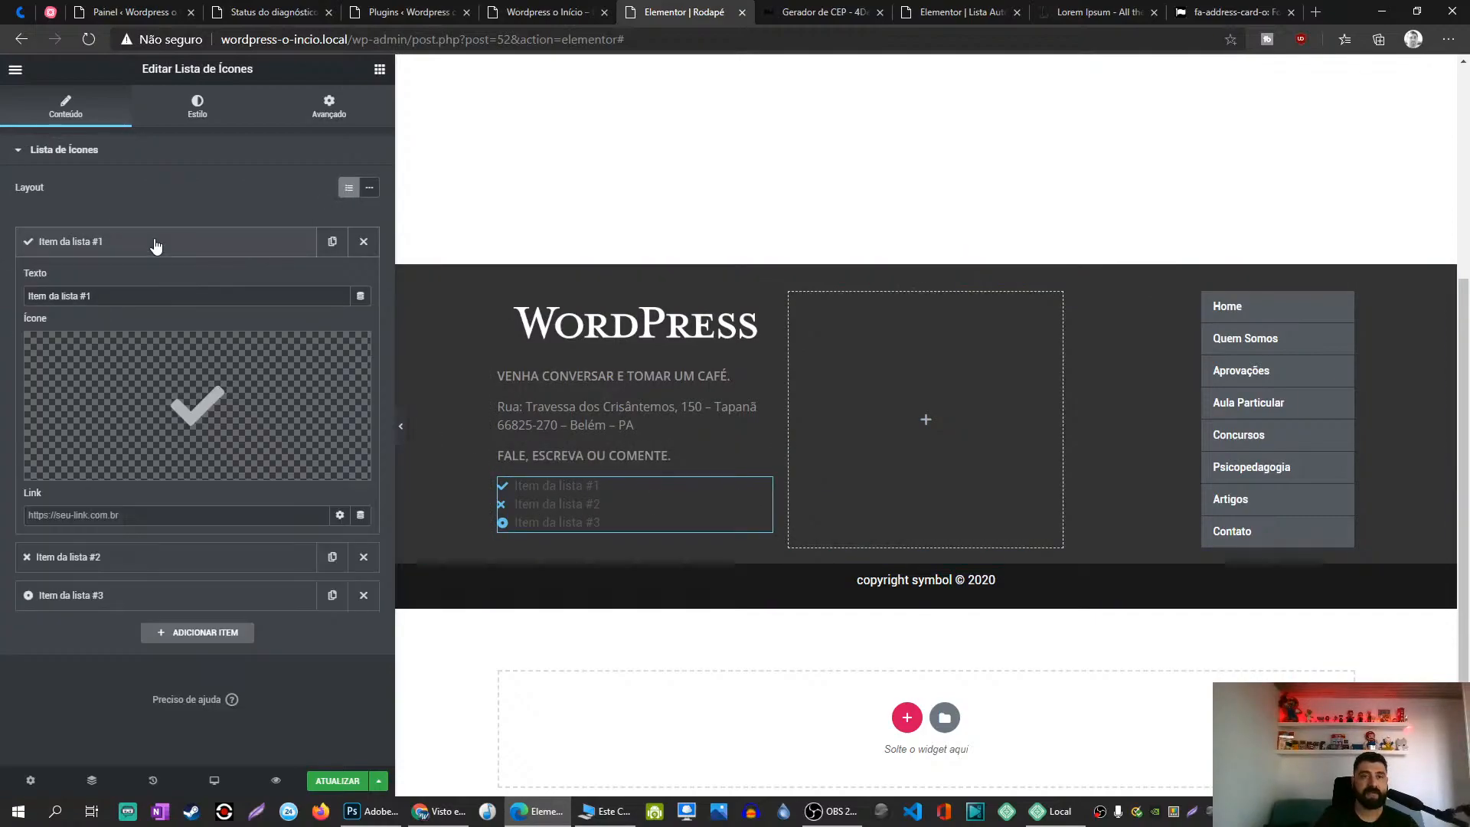
click(129, 295)
key(ctrl+a)
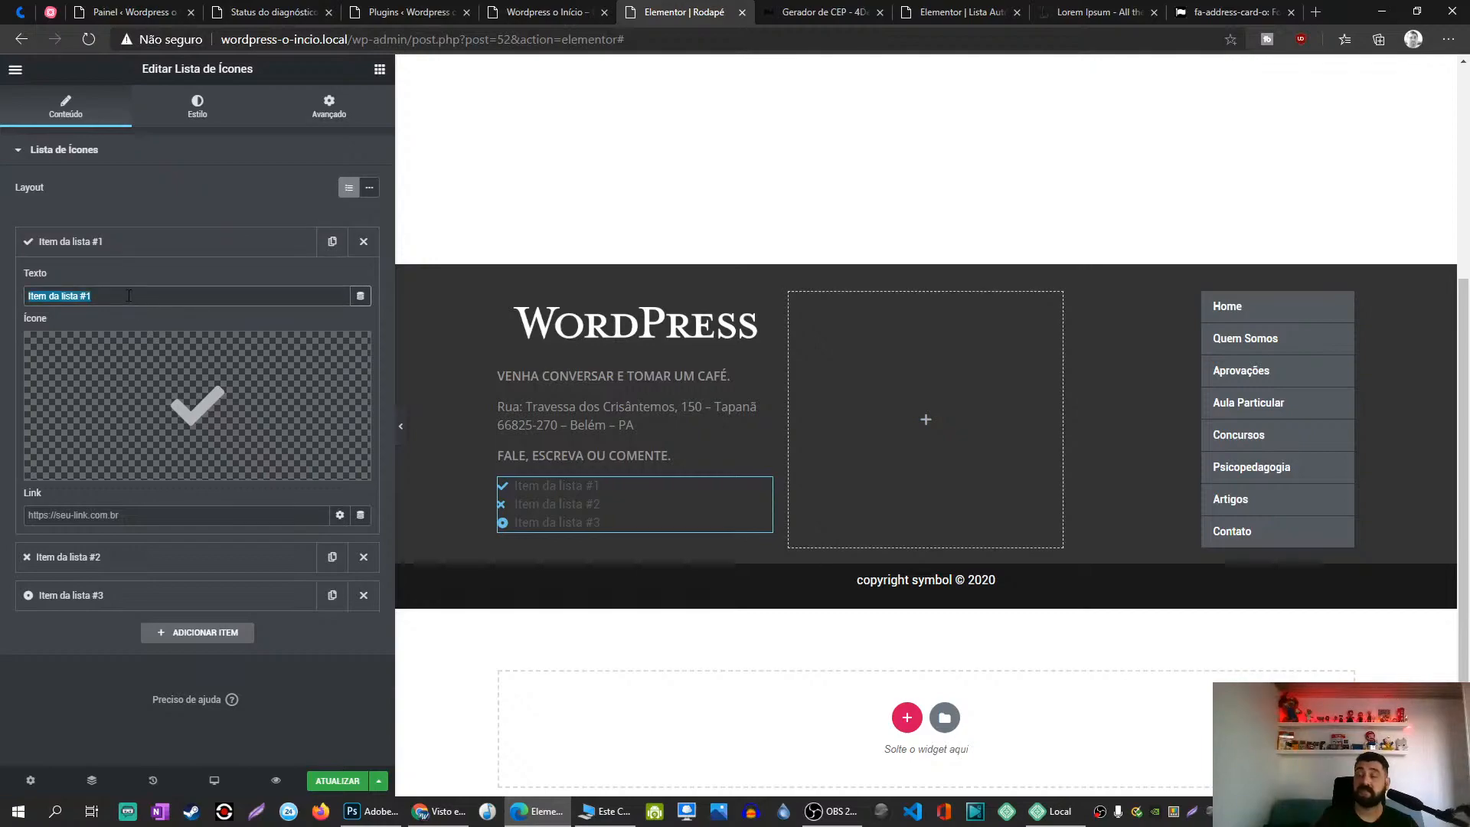
text(+55 )
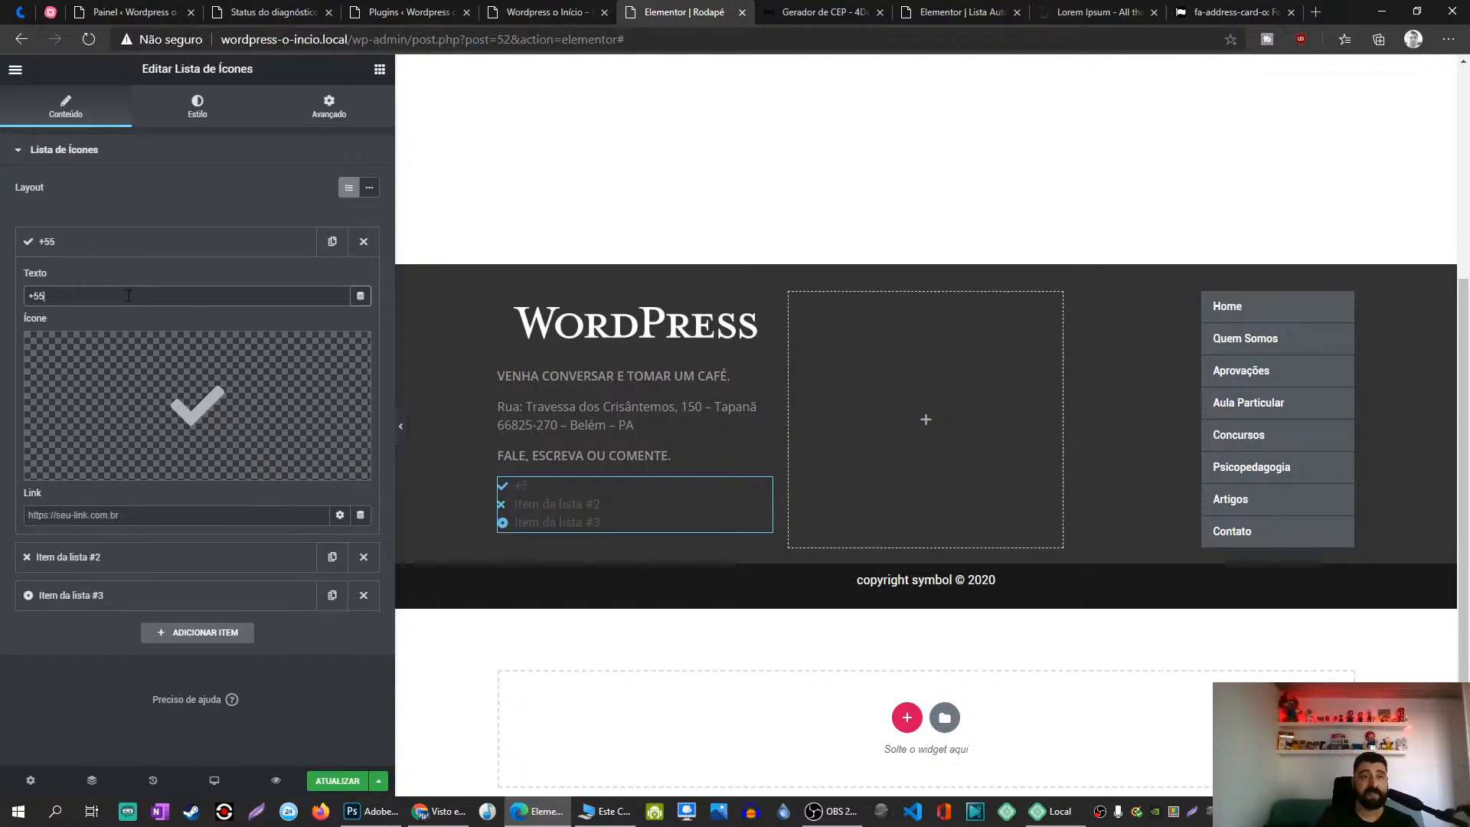
text(99999-99999)
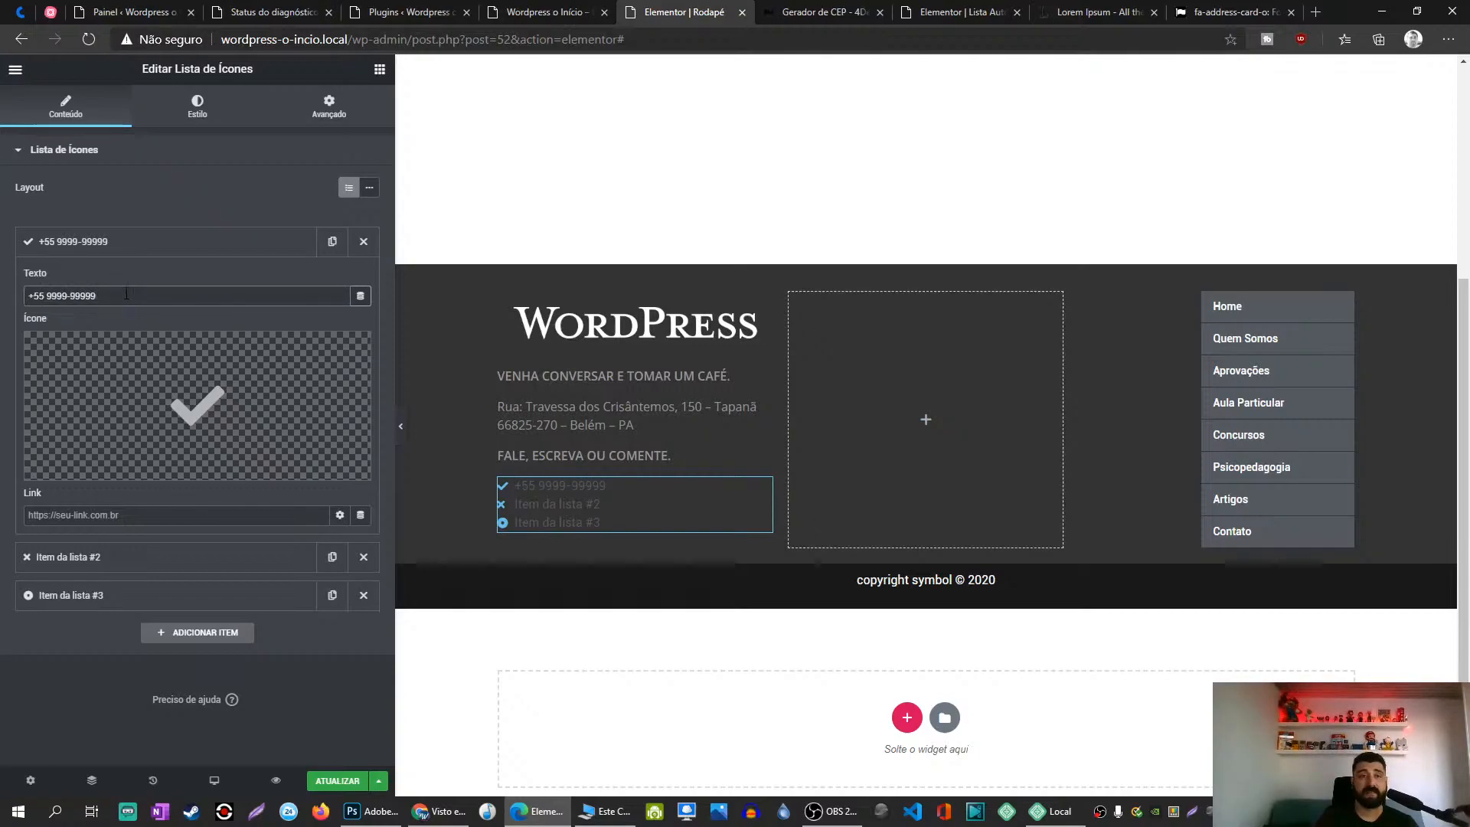
key(ctrl+a)
key(ctrl+c)
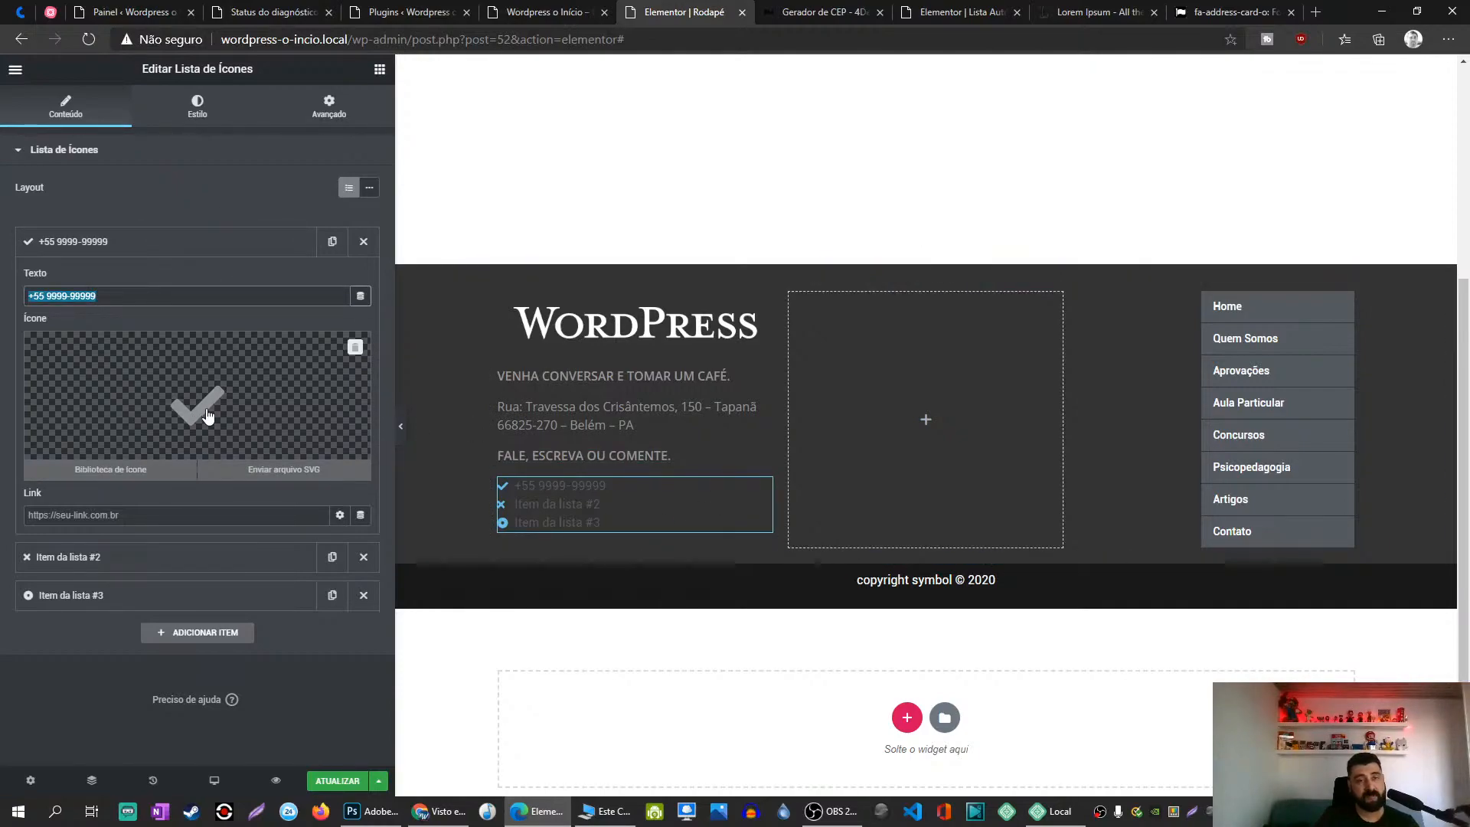
click(187, 398)
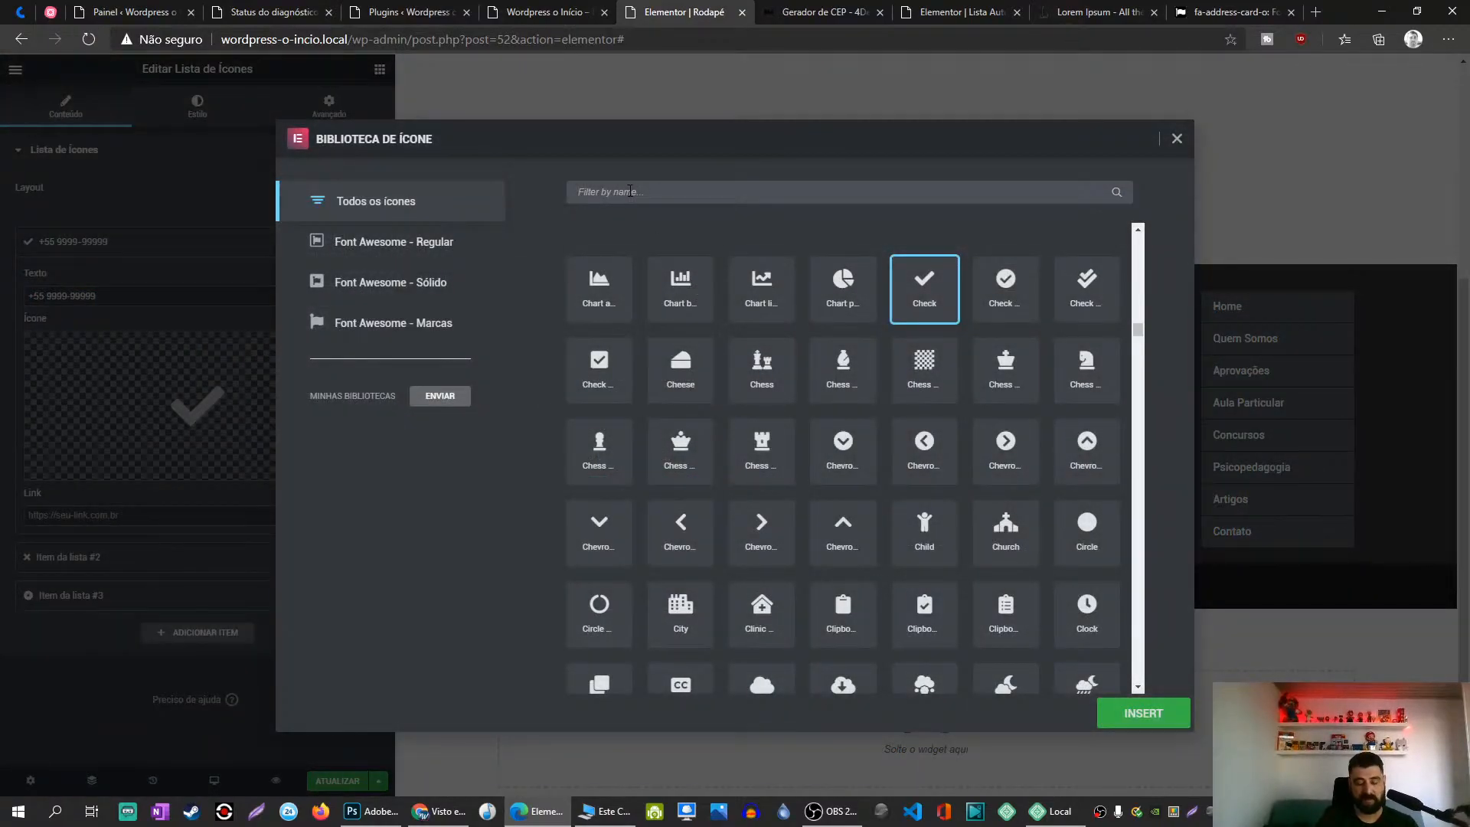
text(ph)
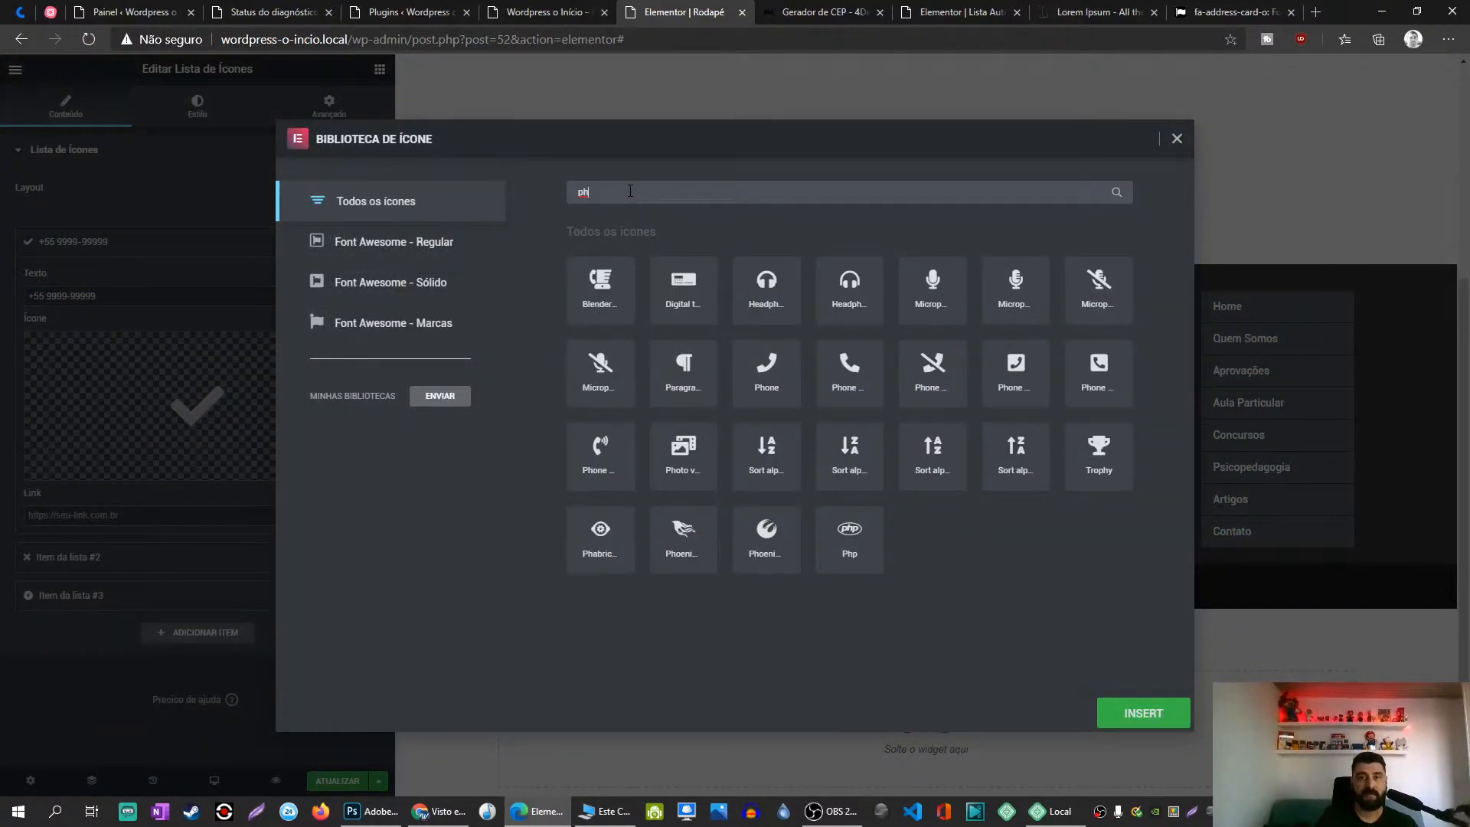
click(827, 374)
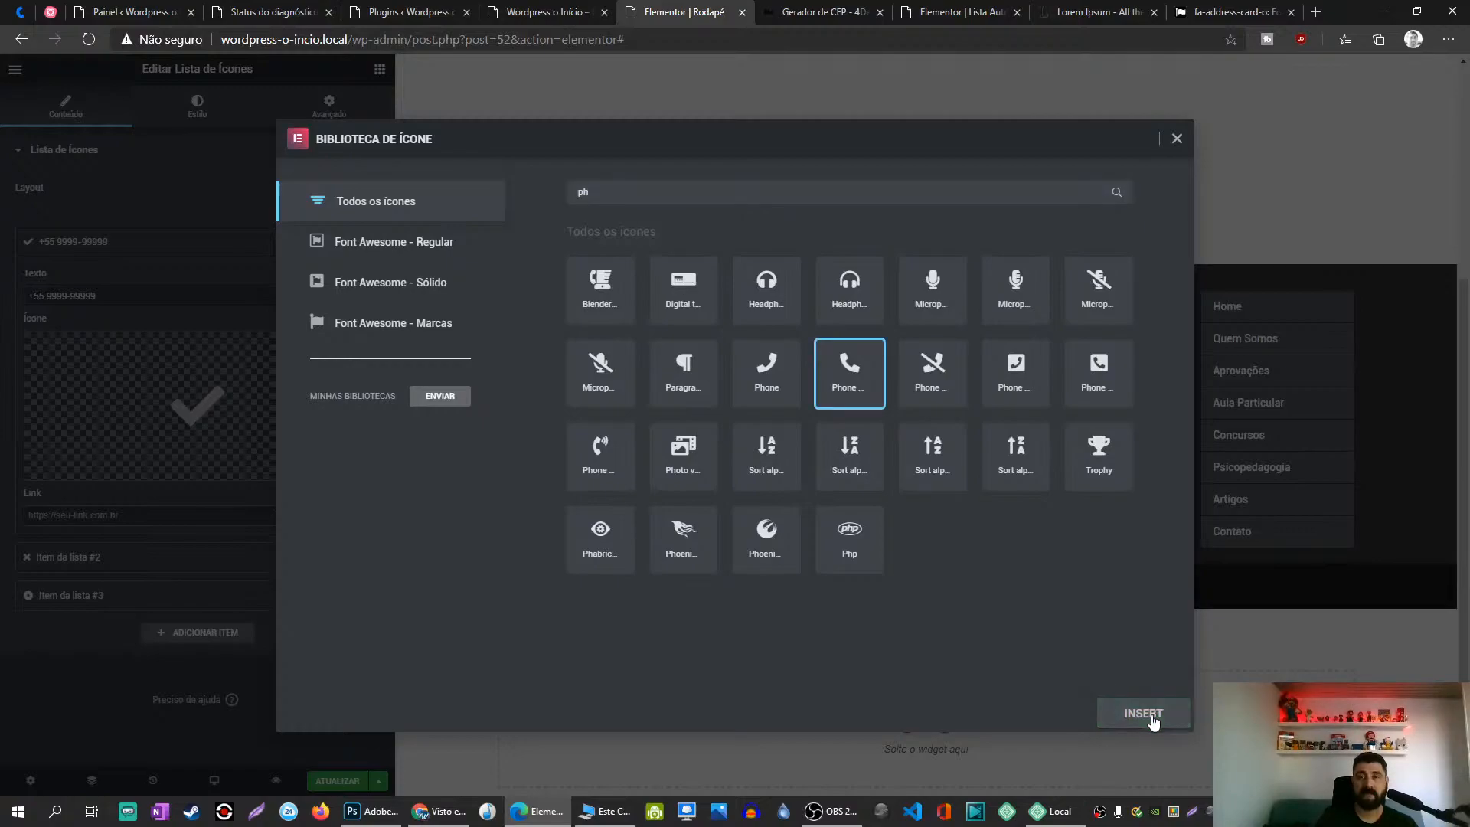
click(776, 392)
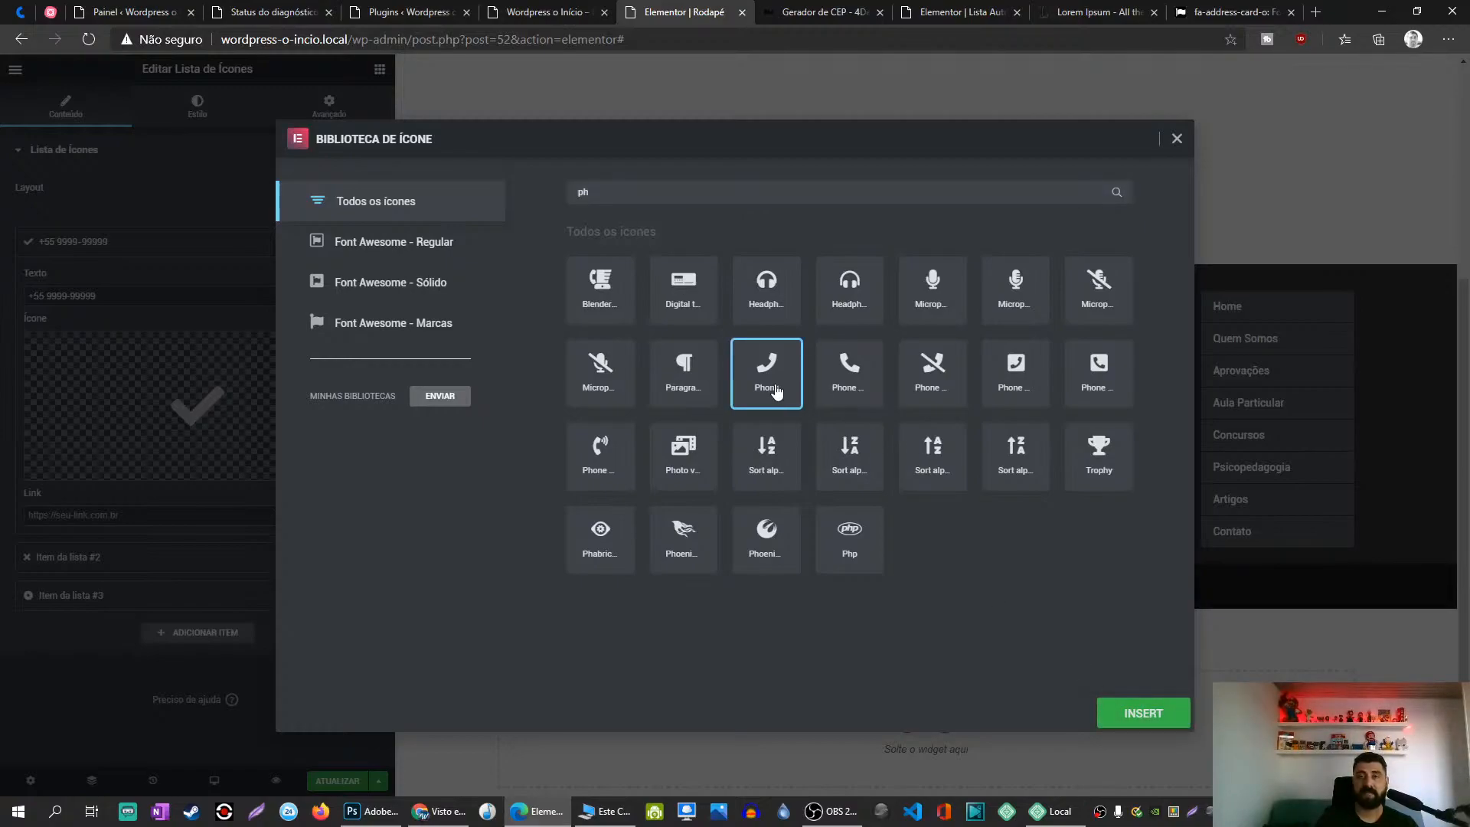
click(1142, 727)
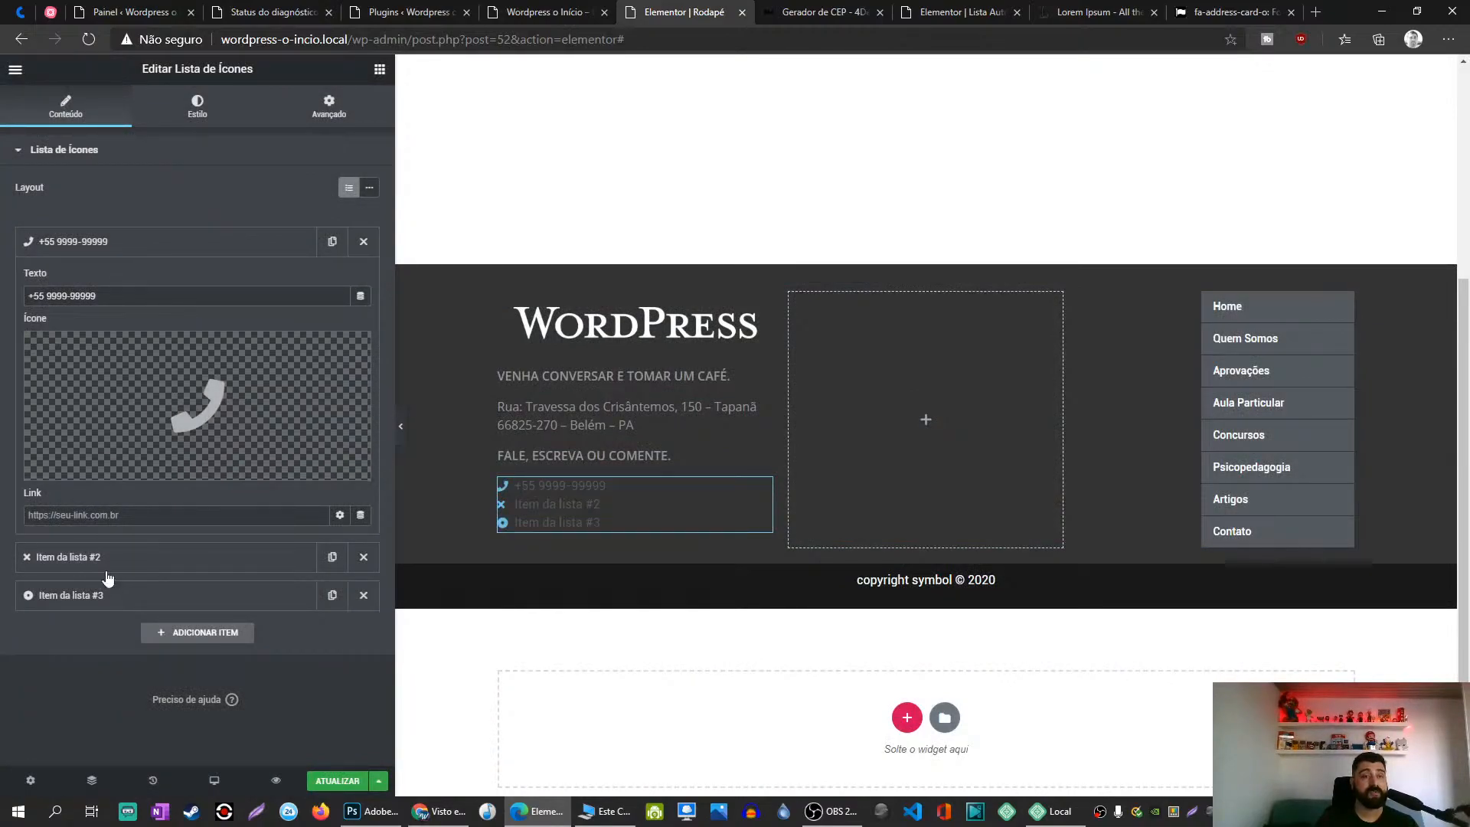
Step: Make item #2 a WhatsApp number with the WhatsApp icon
click(148, 242)
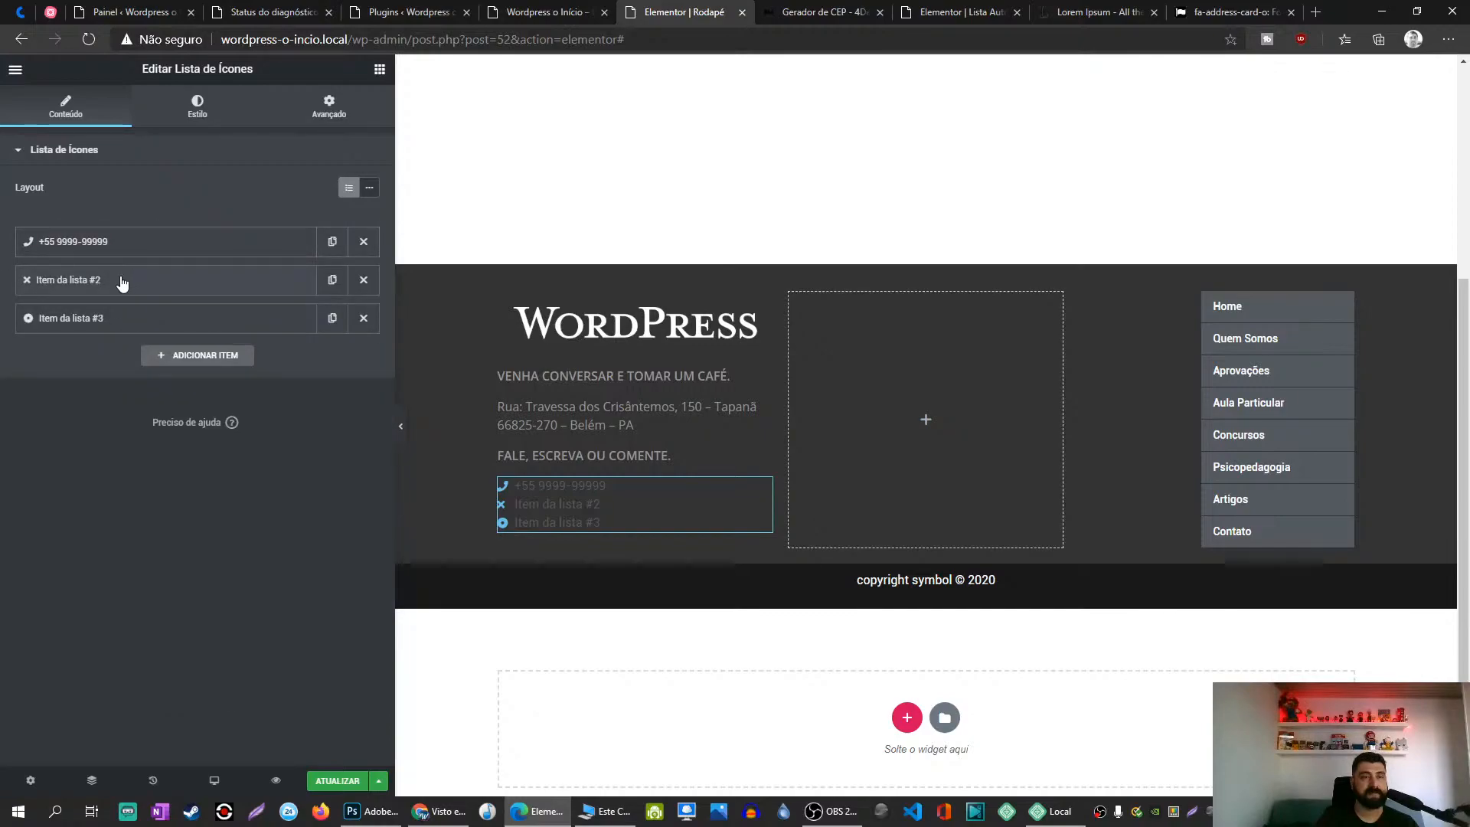
click(121, 280)
triple_click(122, 333)
key(ctrl+v)
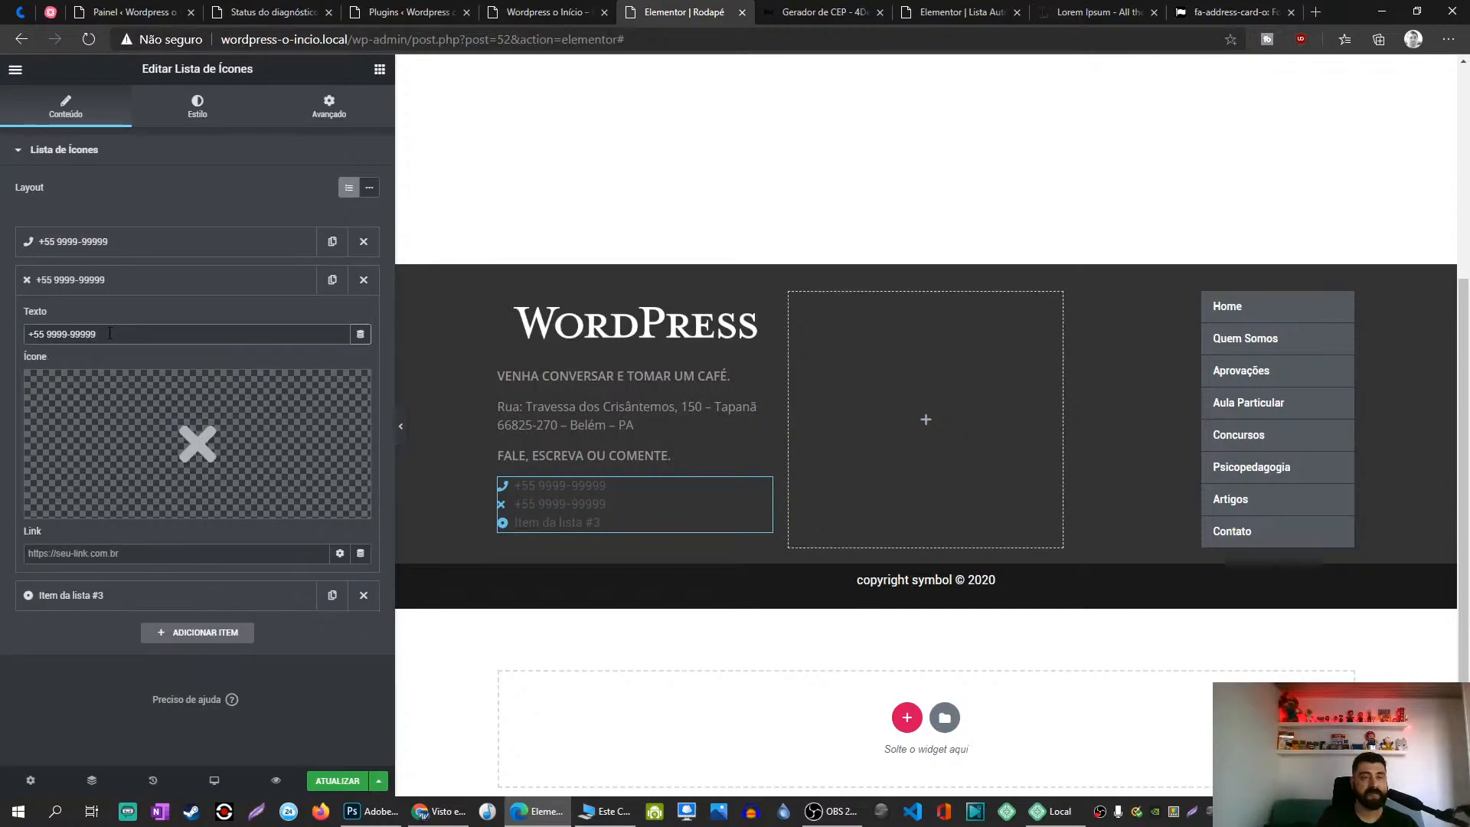
text(8)
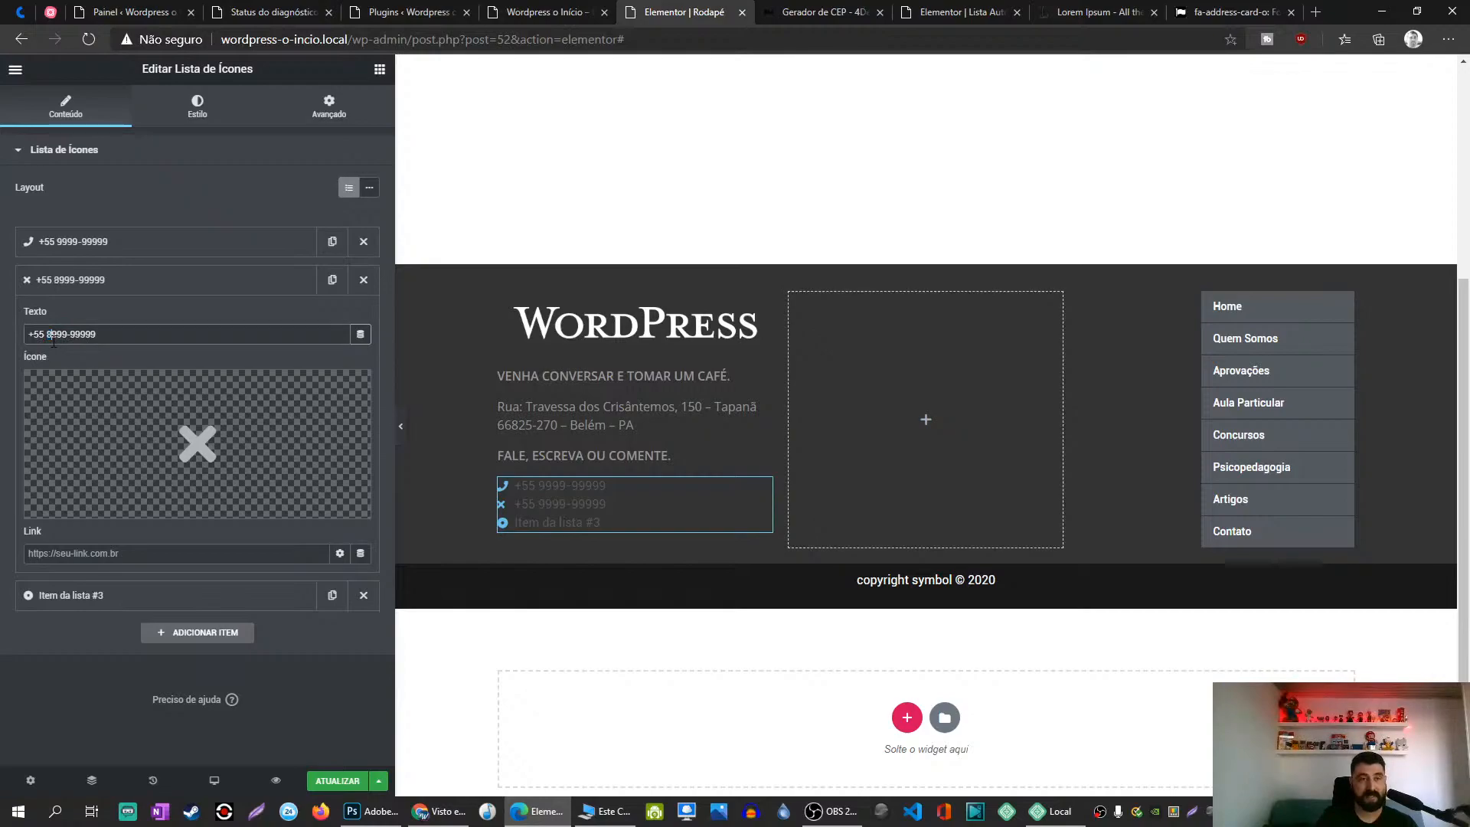
click(174, 452)
text(what)
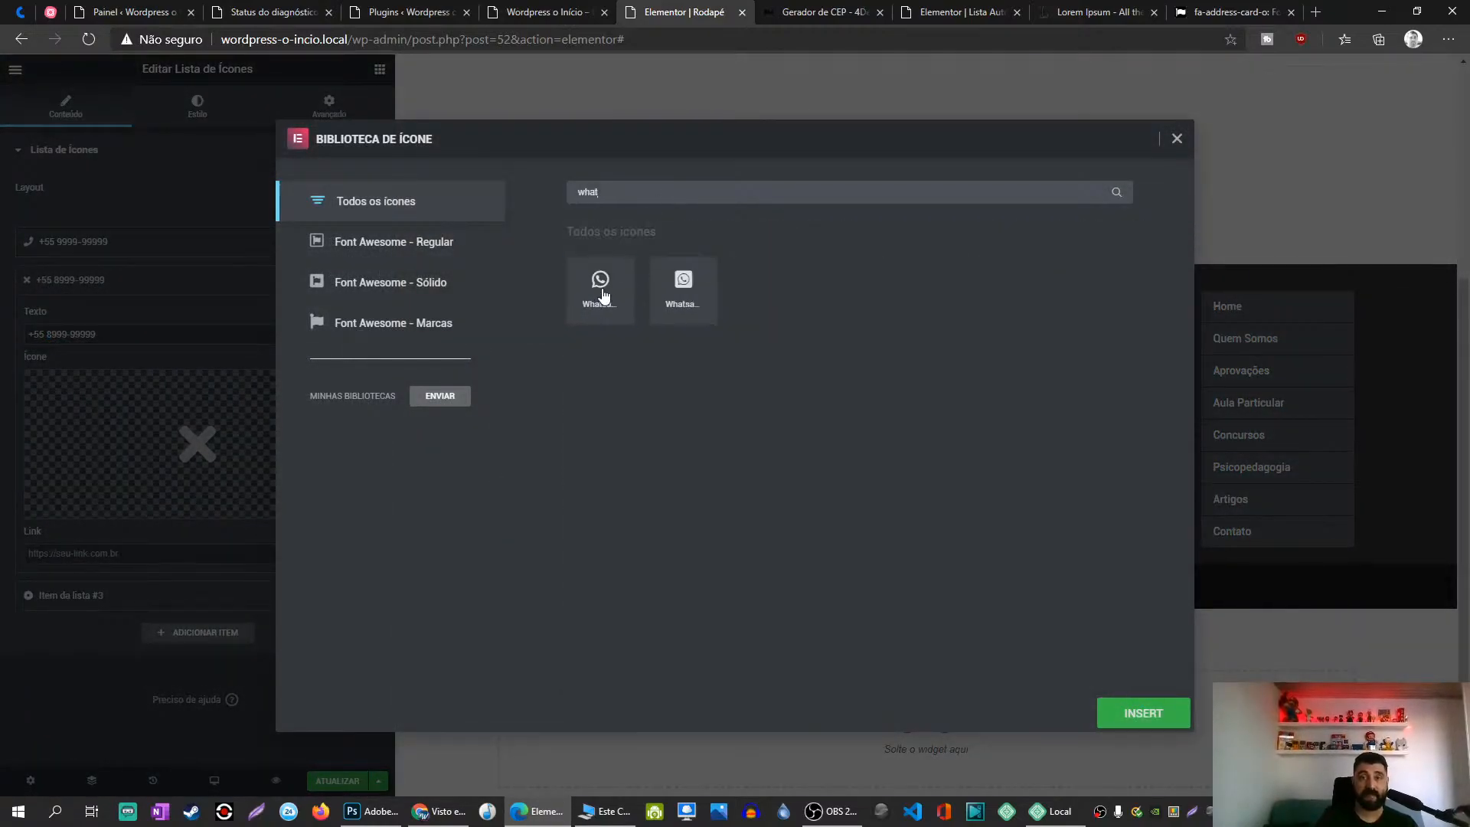
click(601, 289)
click(1141, 712)
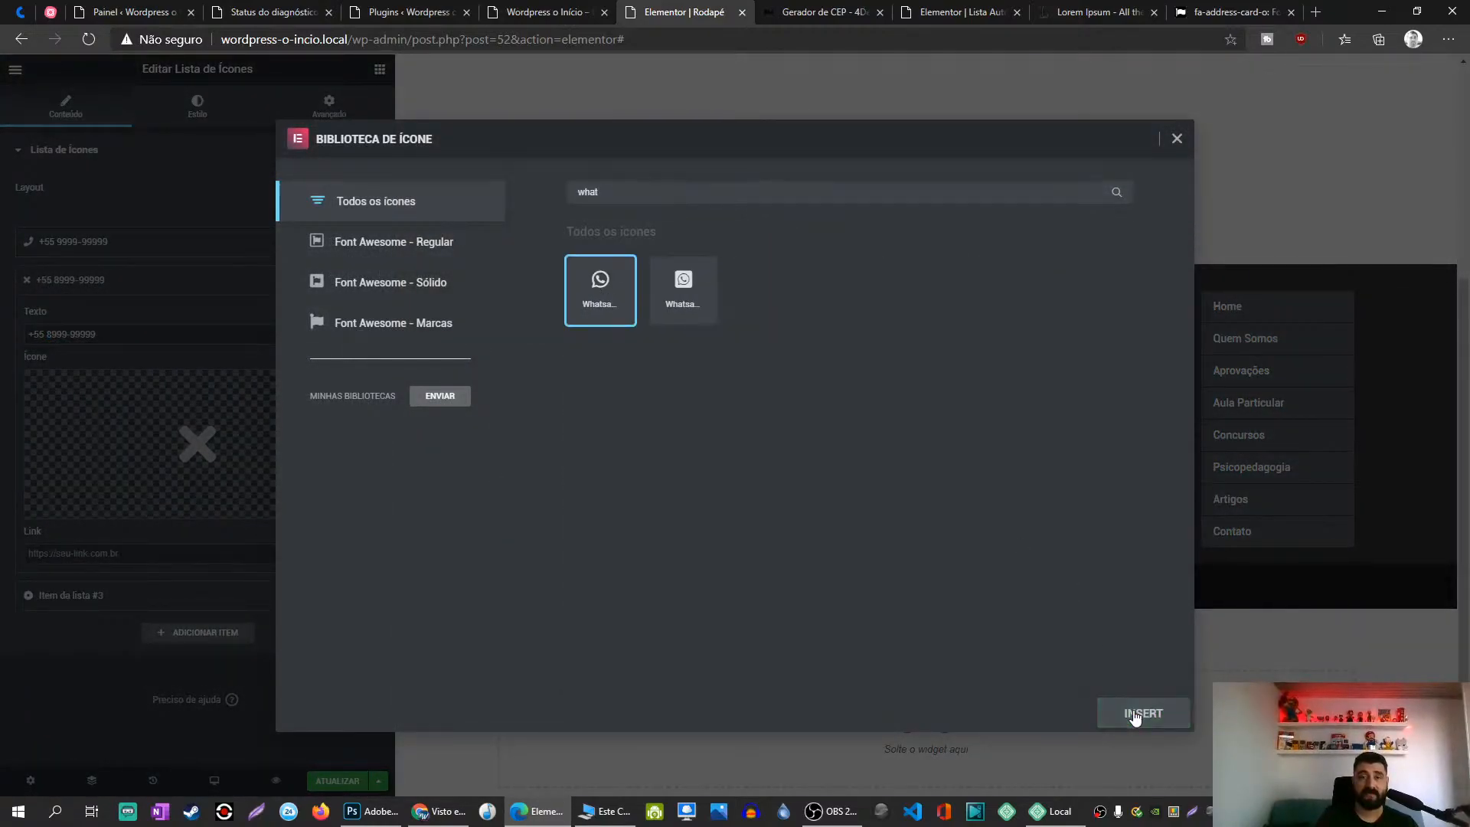
Step: Give item #3 the Envelope icon and the contact e-mail address as its text
click(188, 285)
click(141, 326)
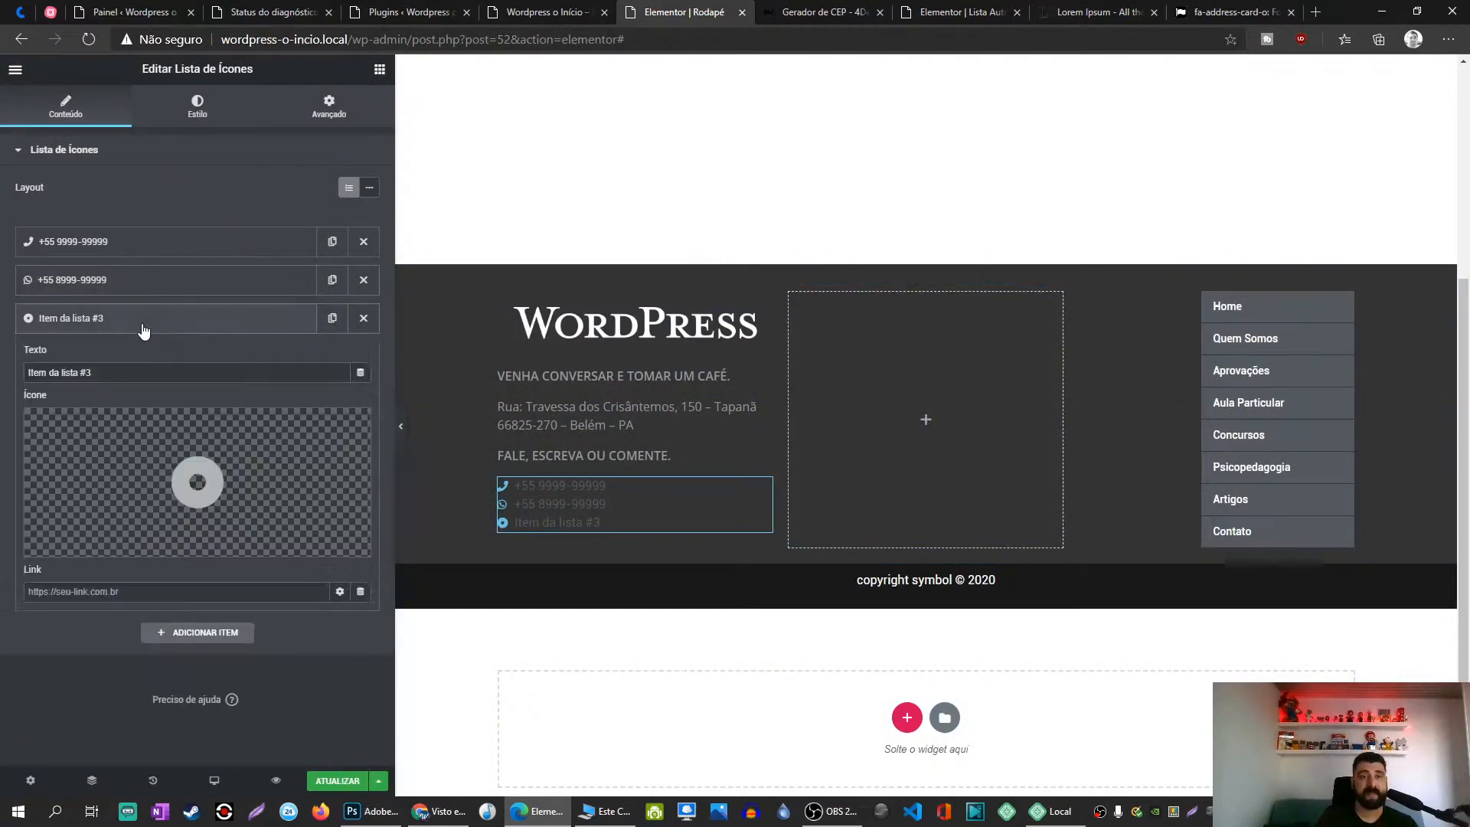
triple_click(119, 370)
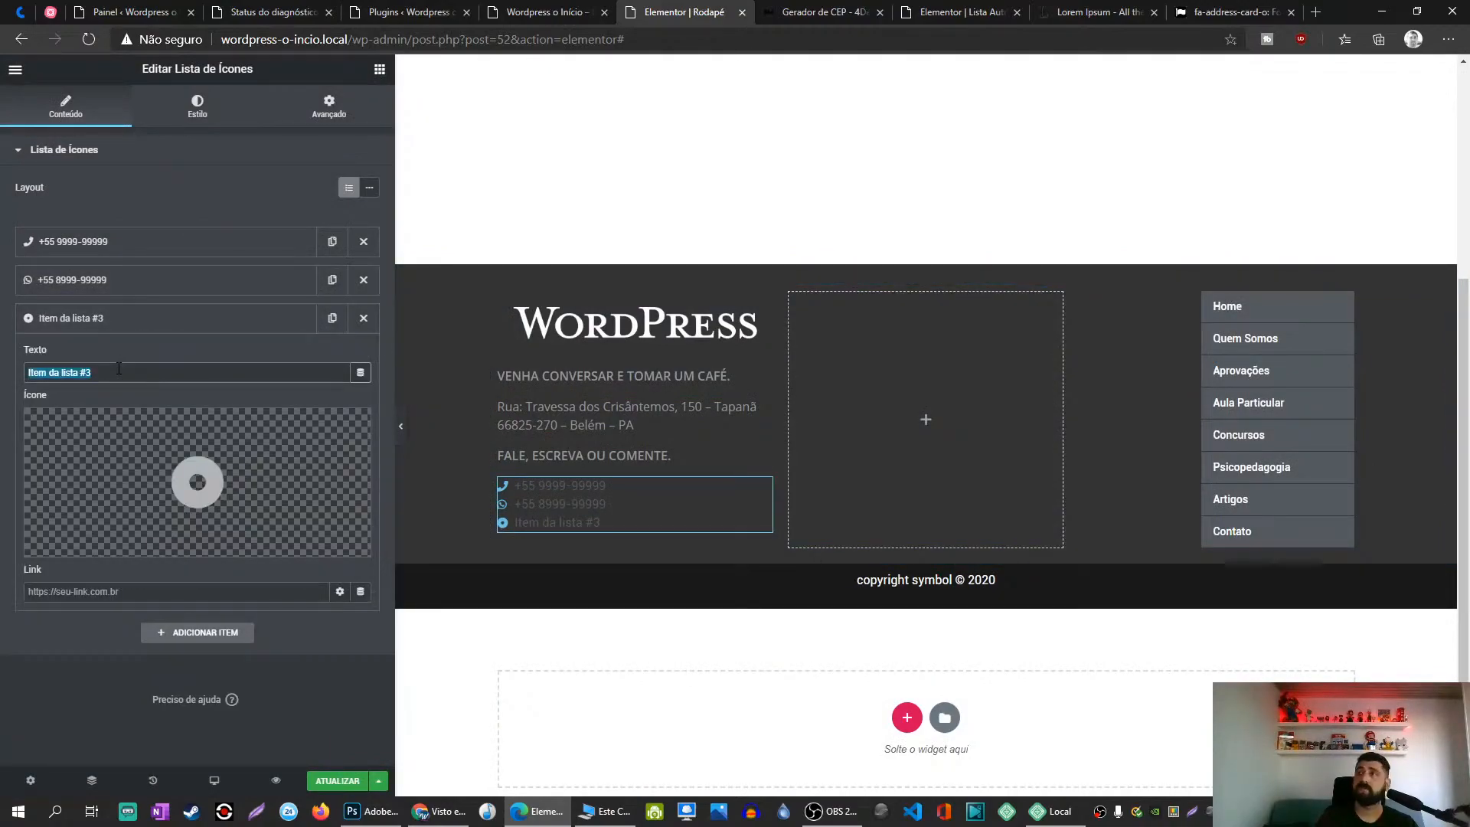
click(94, 431)
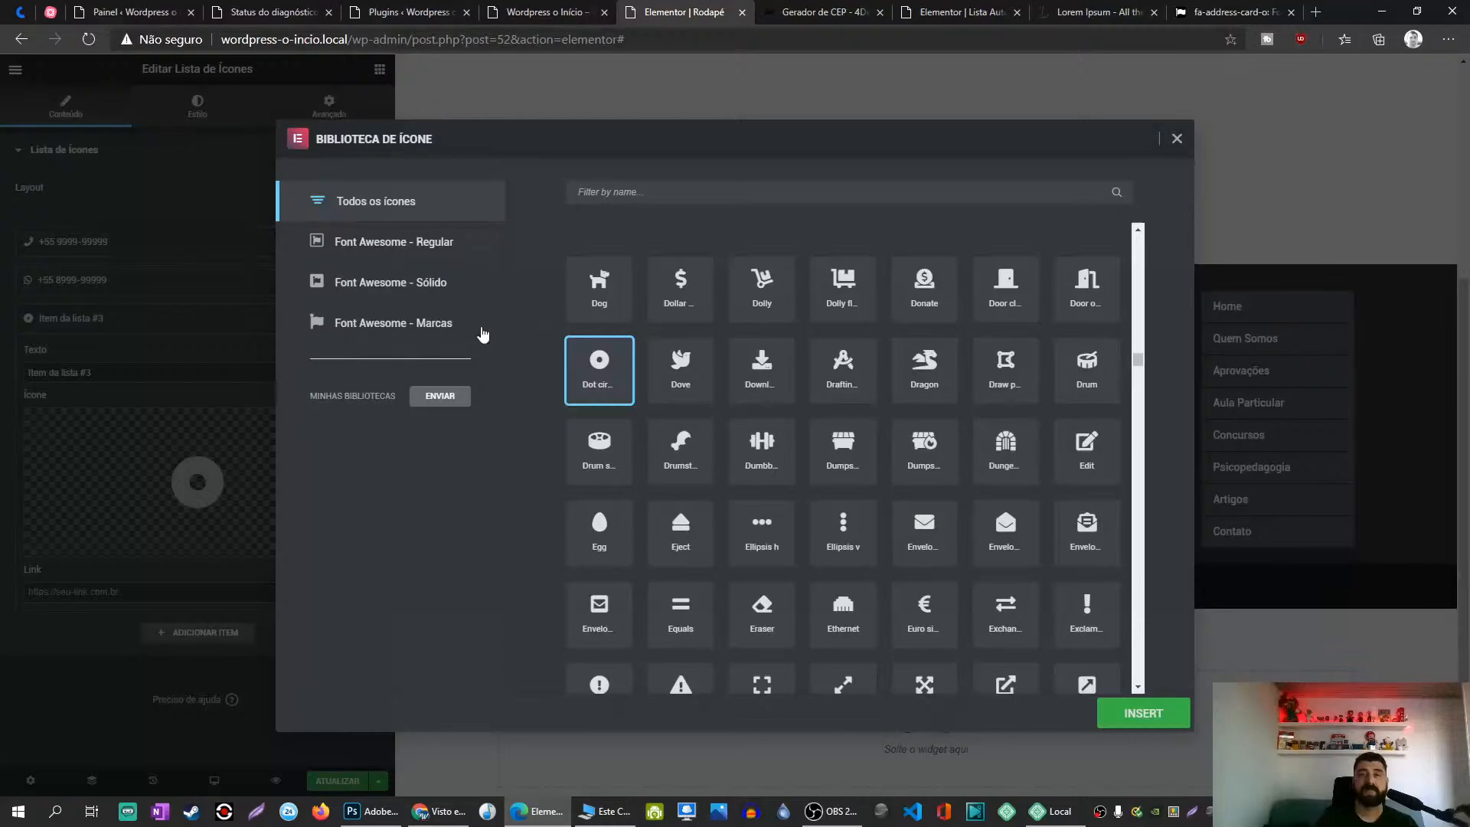
text(env)
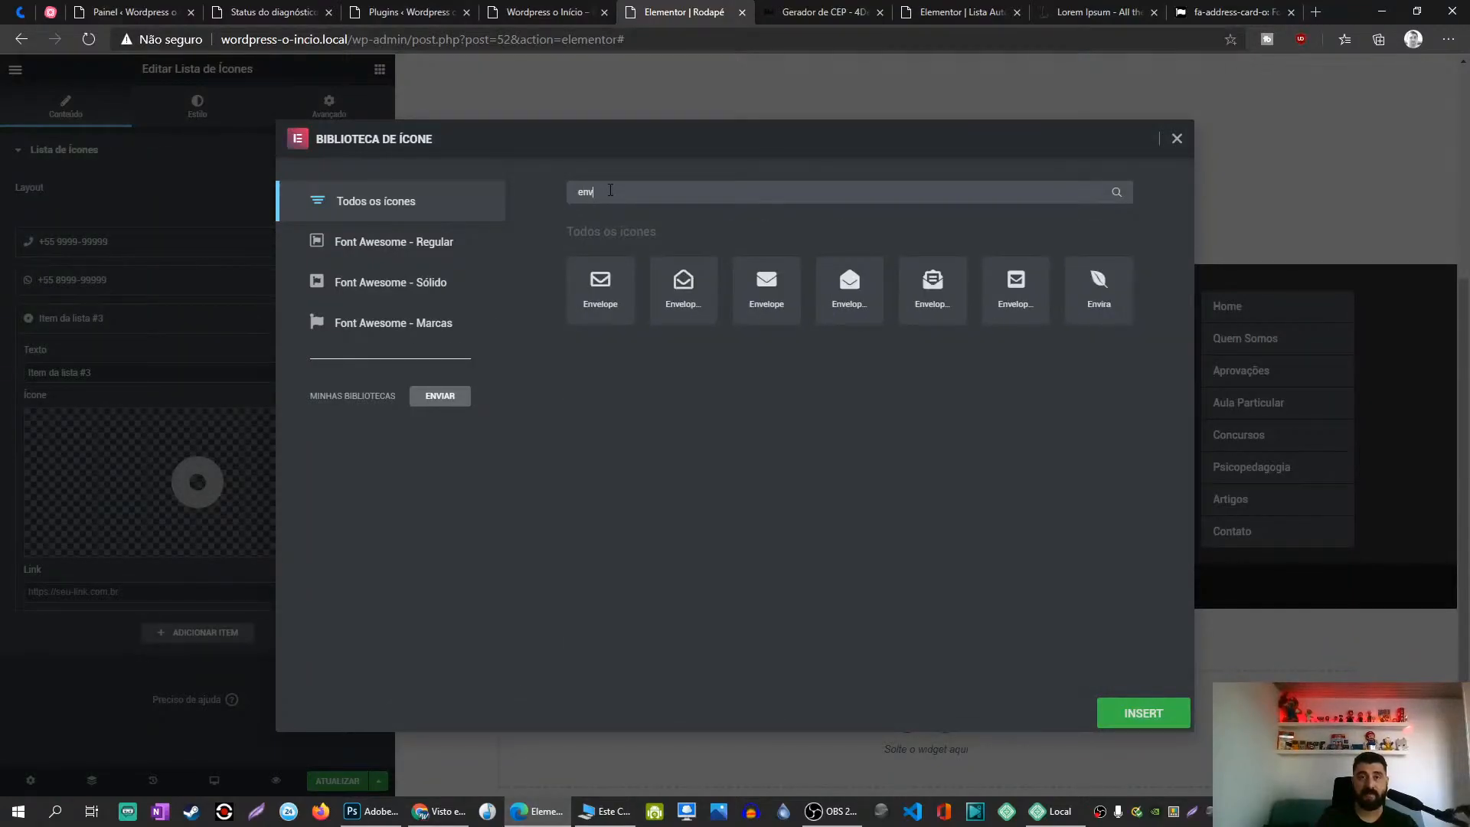
click(602, 288)
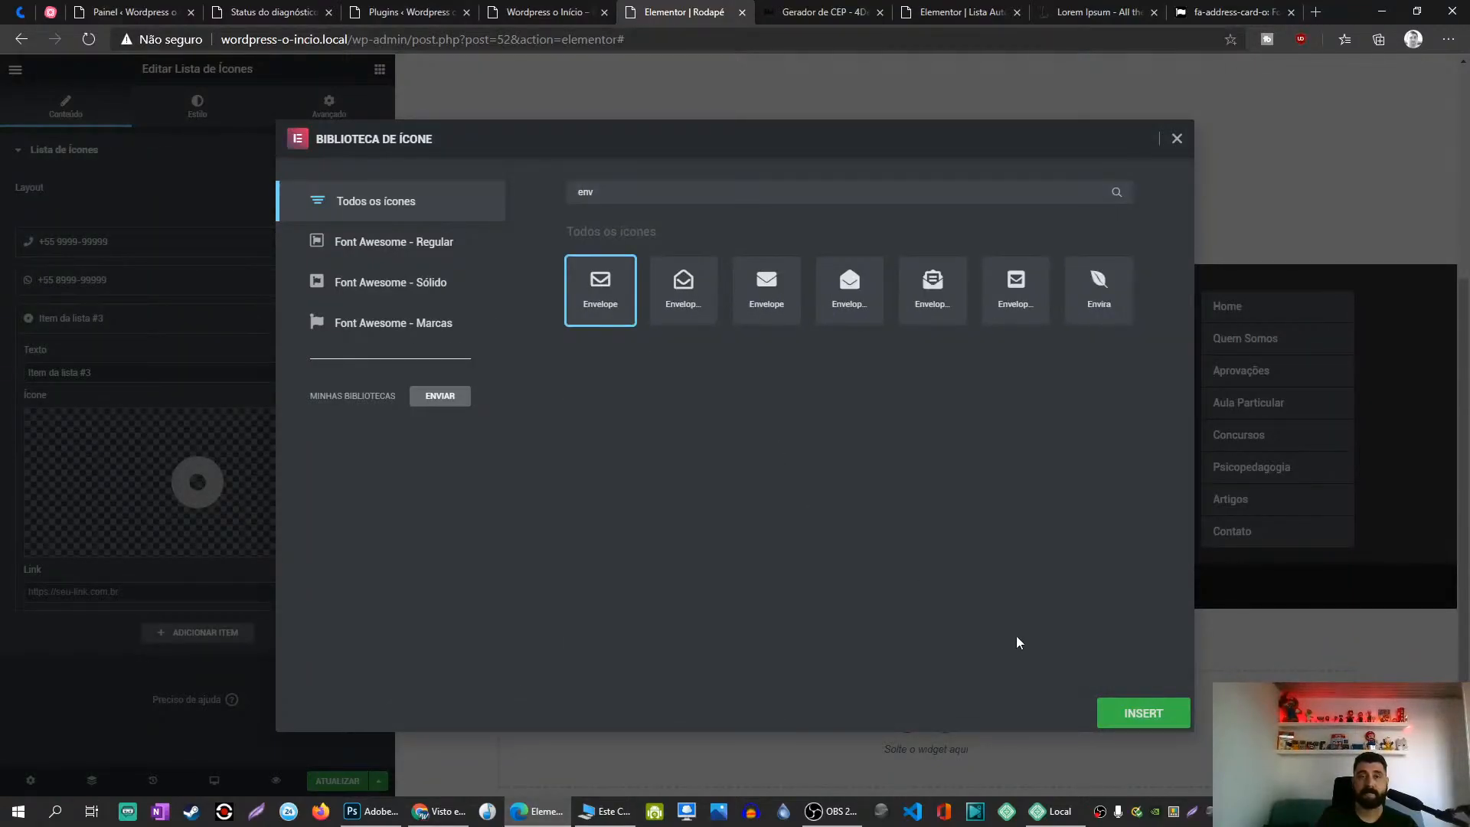
click(1141, 712)
triple_click(127, 374)
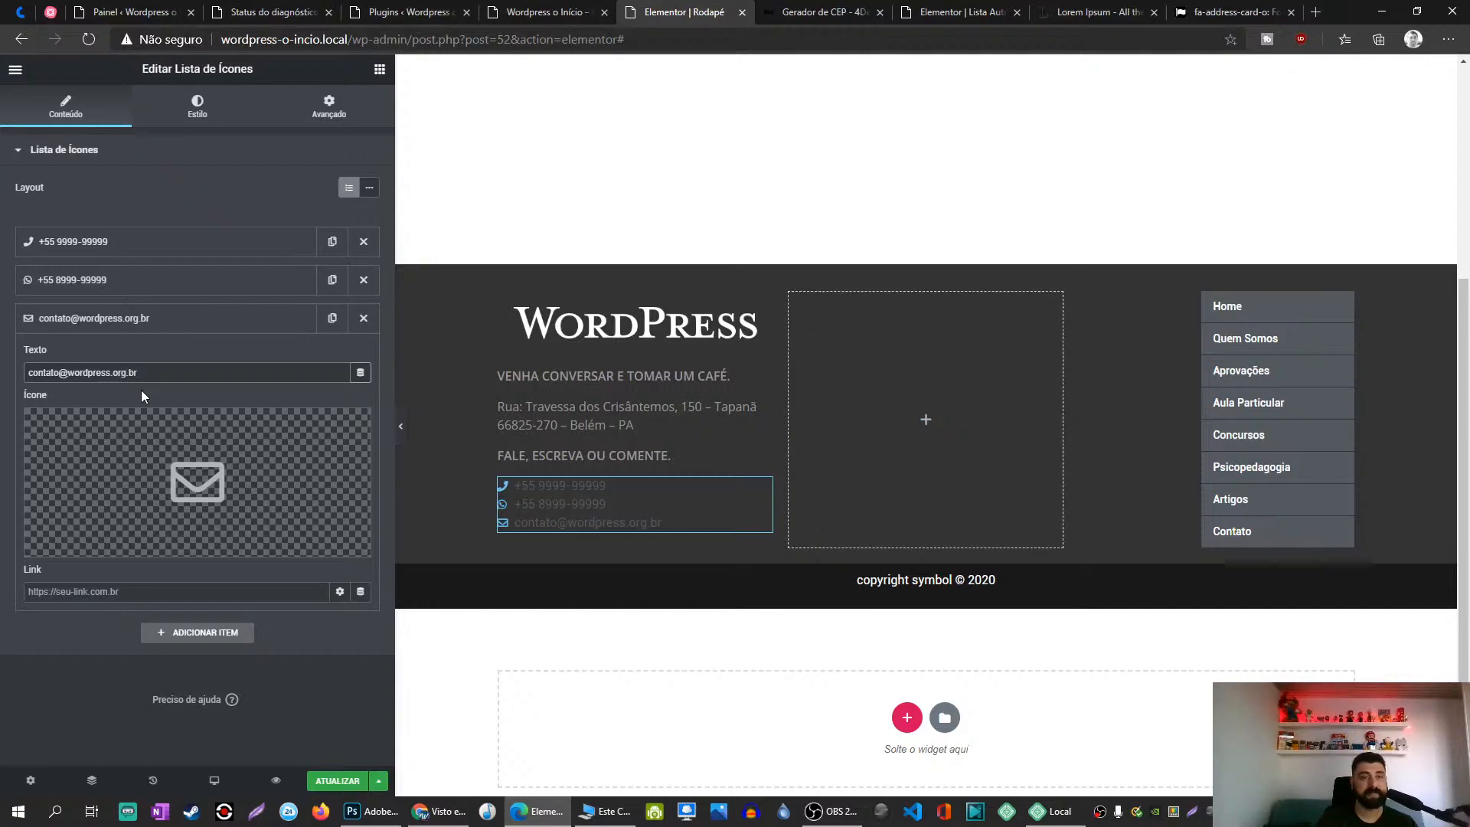
click(156, 323)
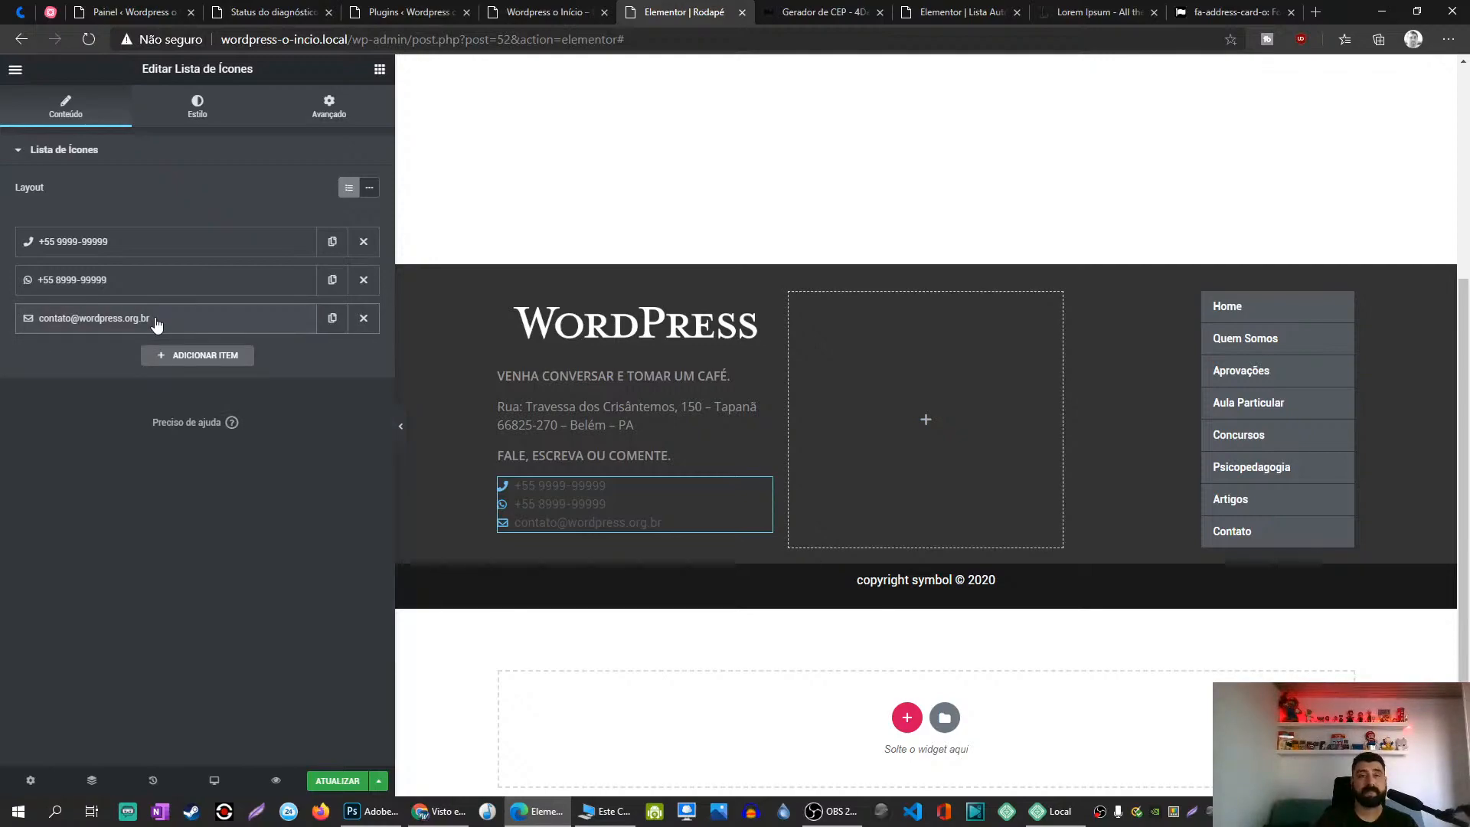
click(332, 318)
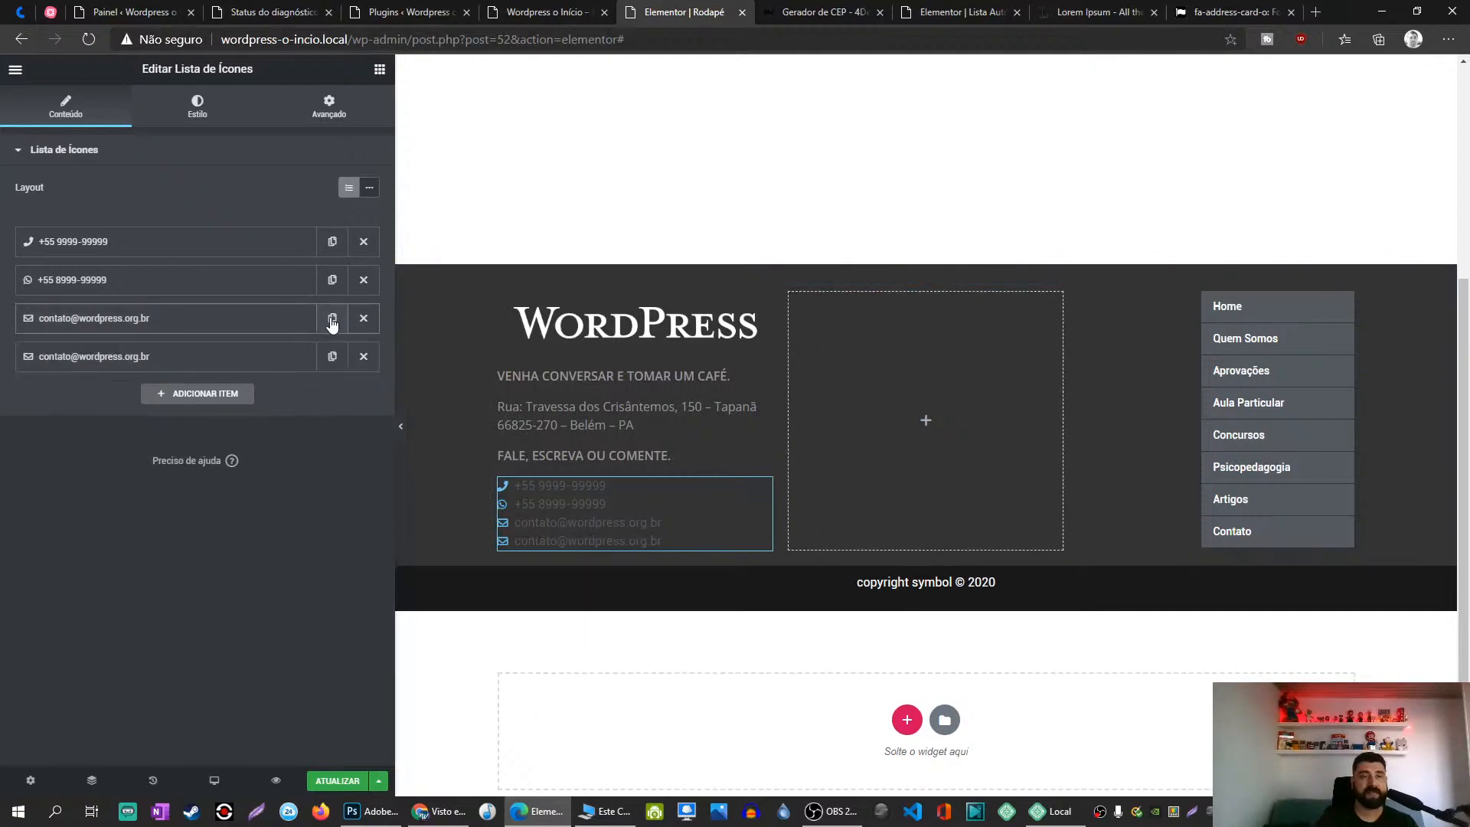
click(153, 363)
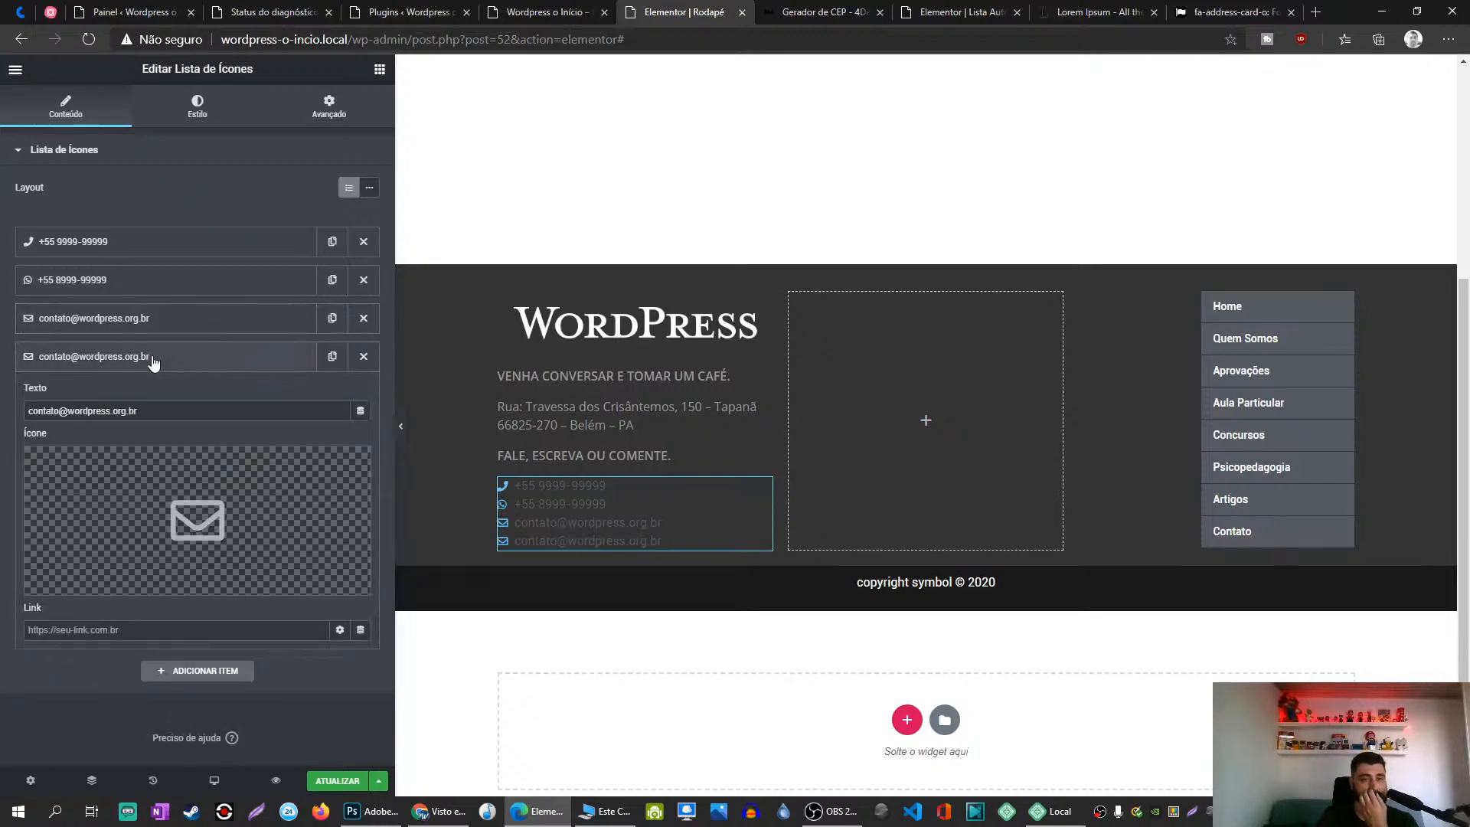
click(99, 469)
click(668, 191)
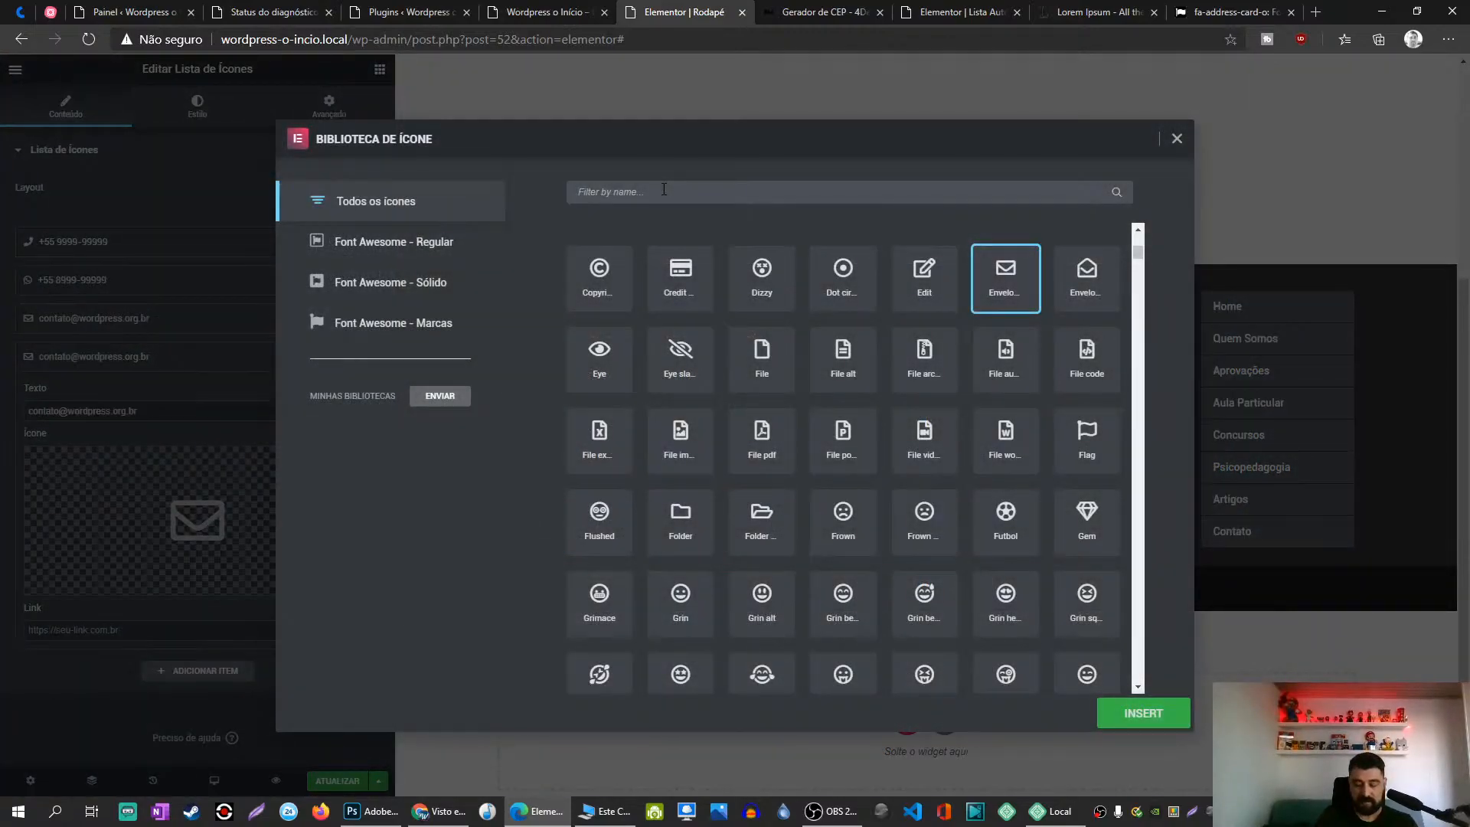
text(web)
key(BackSpace)
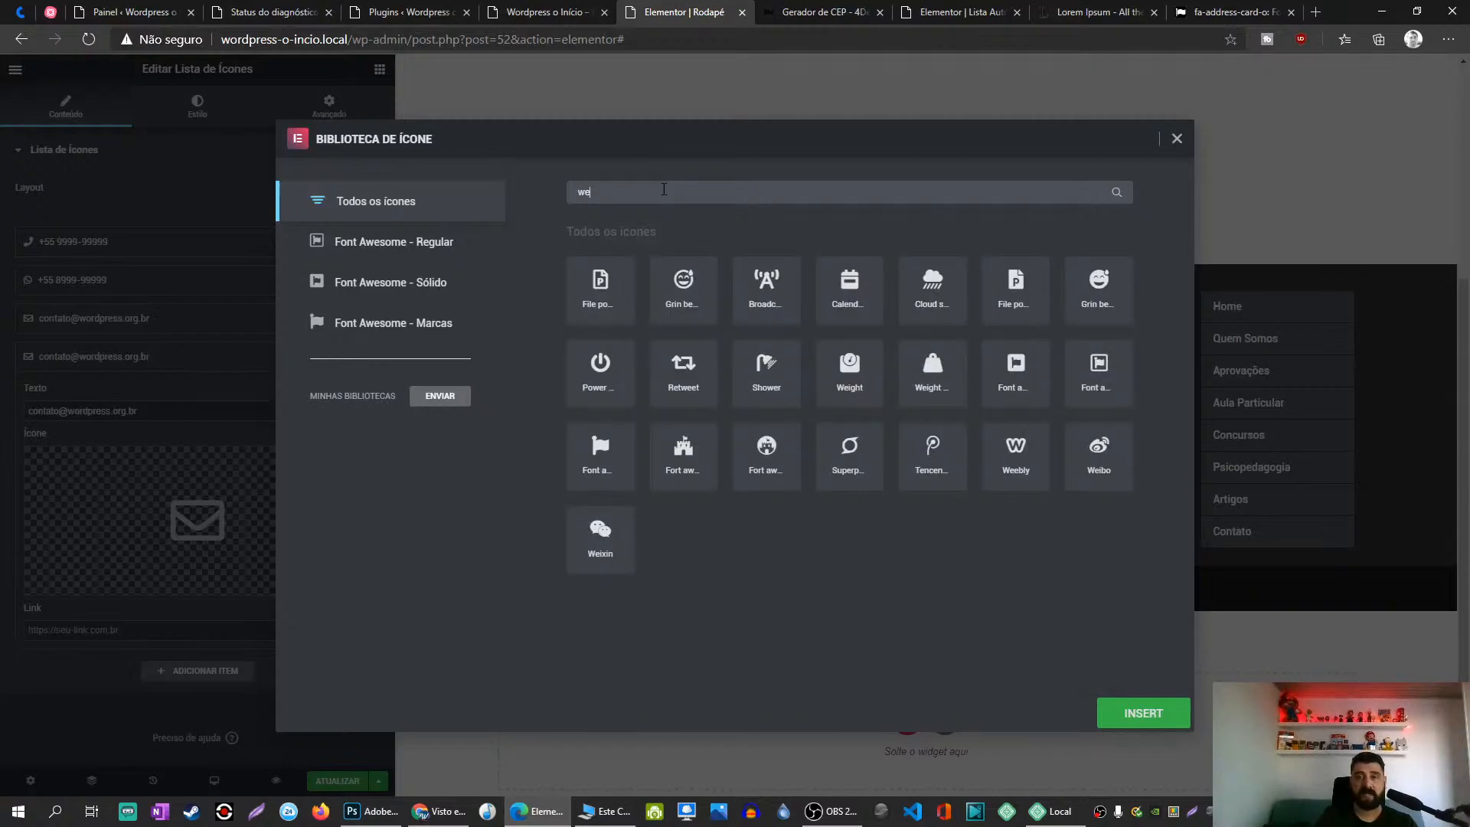
key(BackSpace)
key(BackSpace)
text(glo)
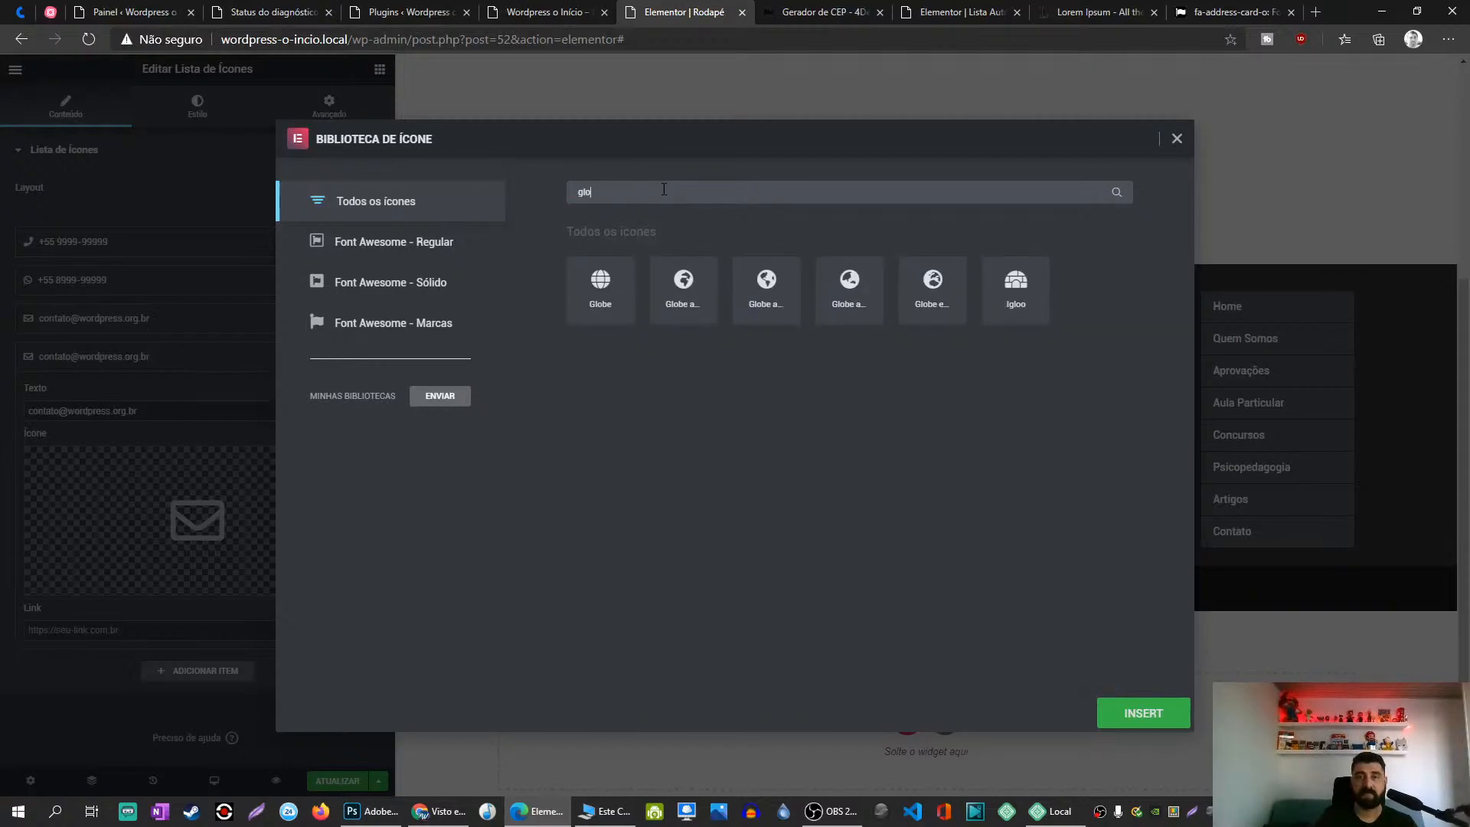
click(600, 287)
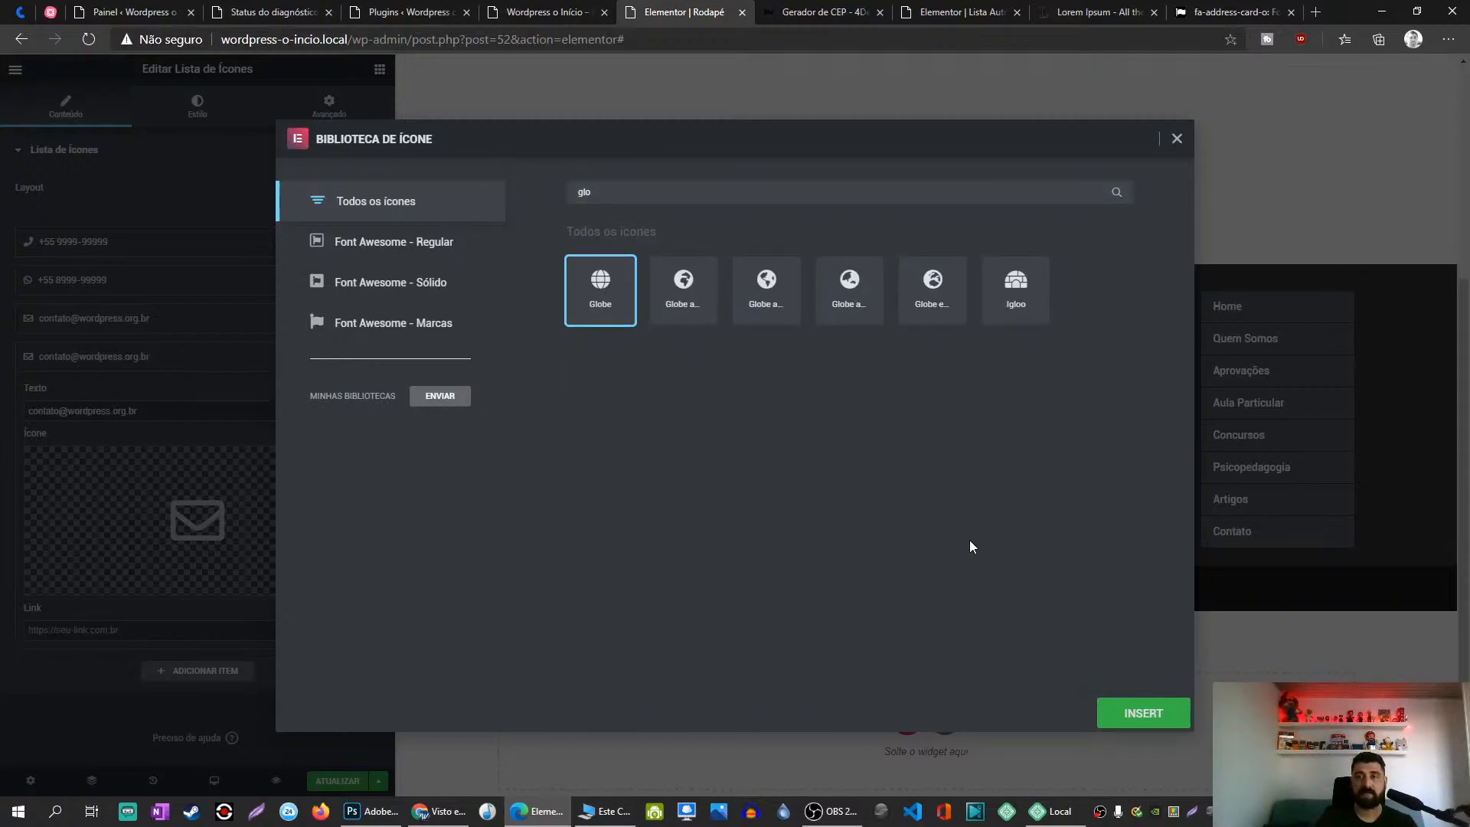
click(1118, 713)
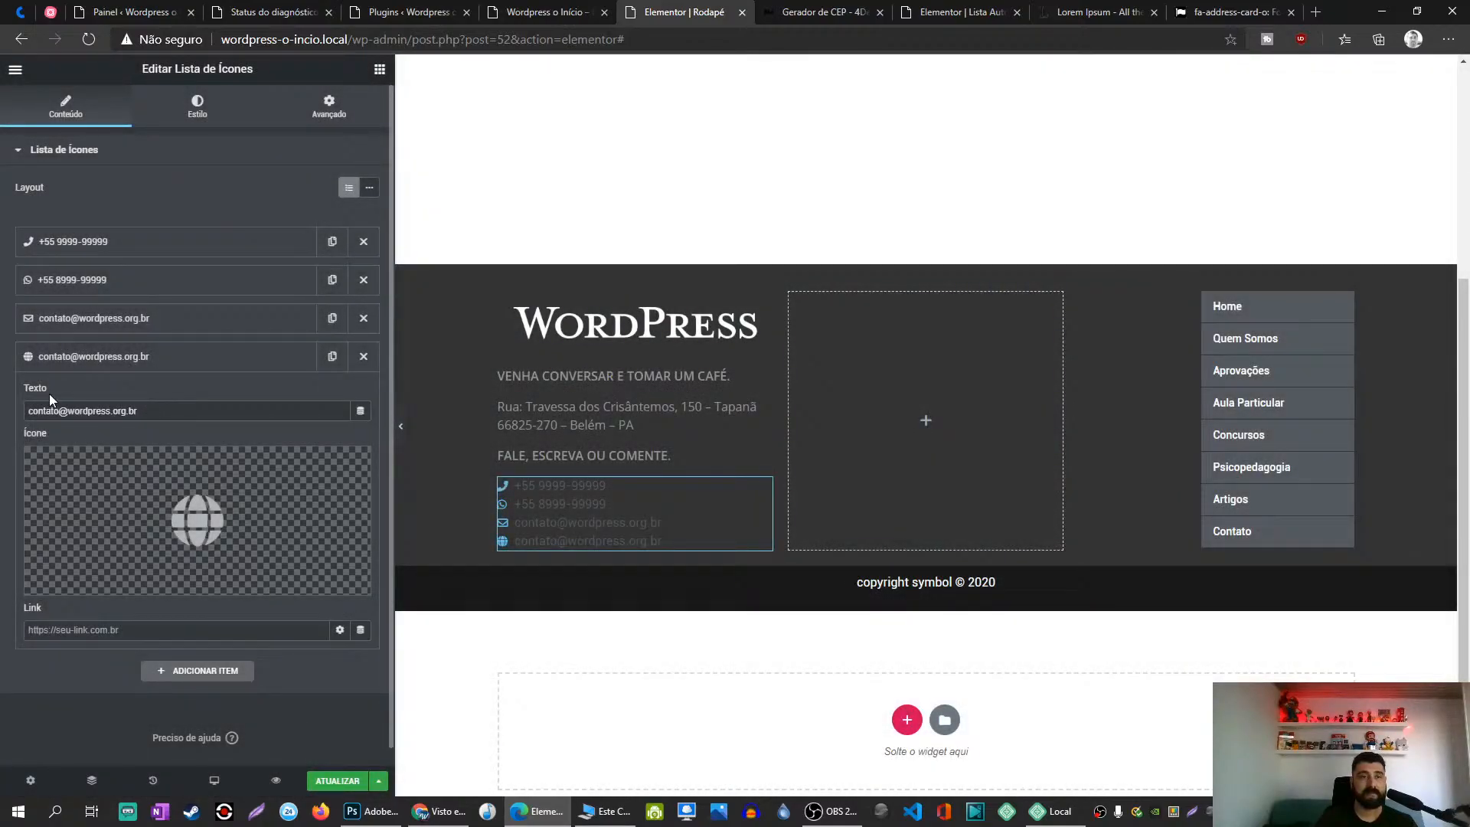
drag(68, 411, 0, 411)
text(www.)
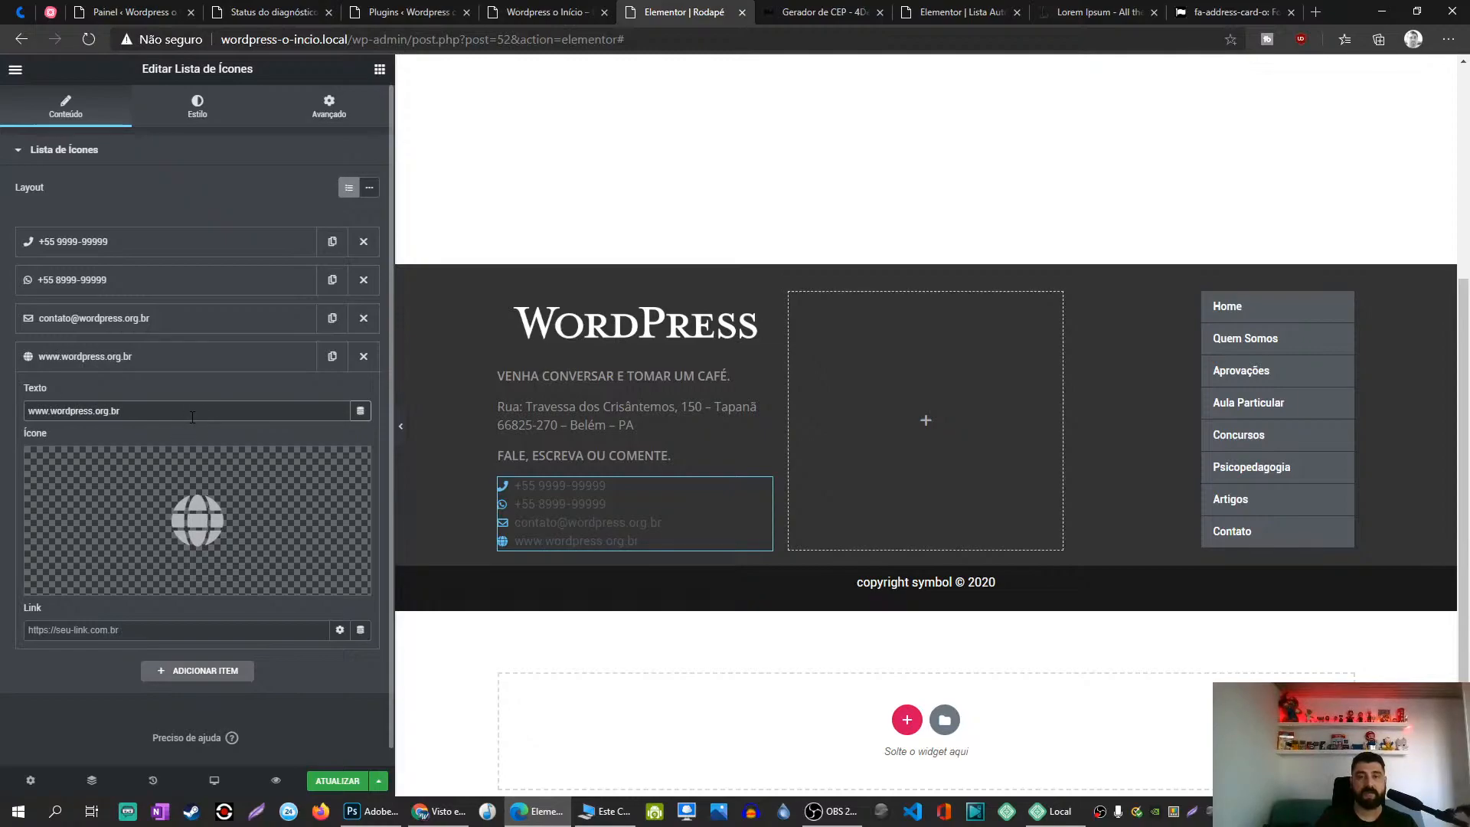
Step: Set the e-mail item's Link to mailto: followed by the e-mail address
click(131, 318)
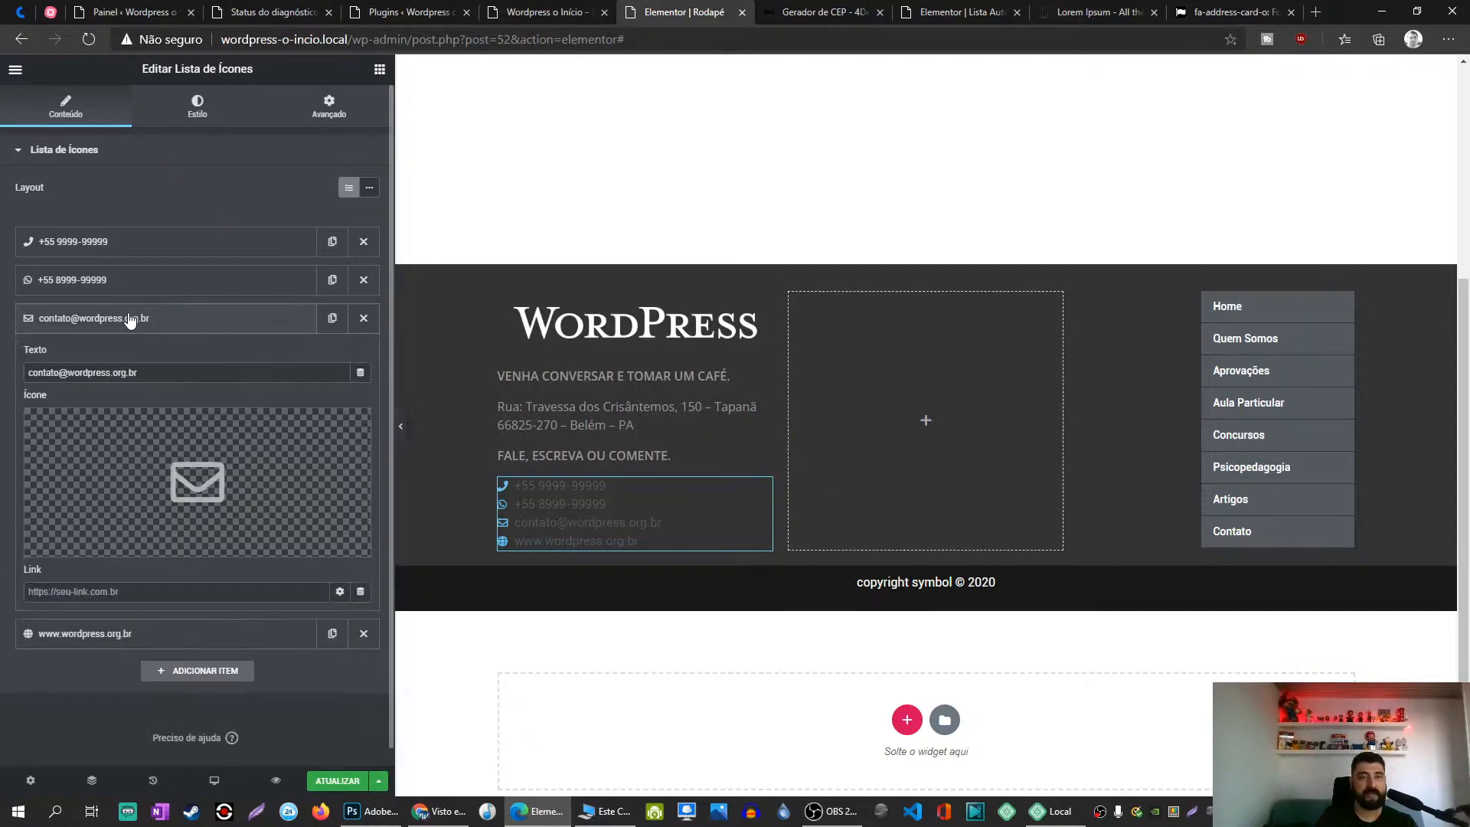
click(154, 588)
text(mailto:)
key(ctrl+v)
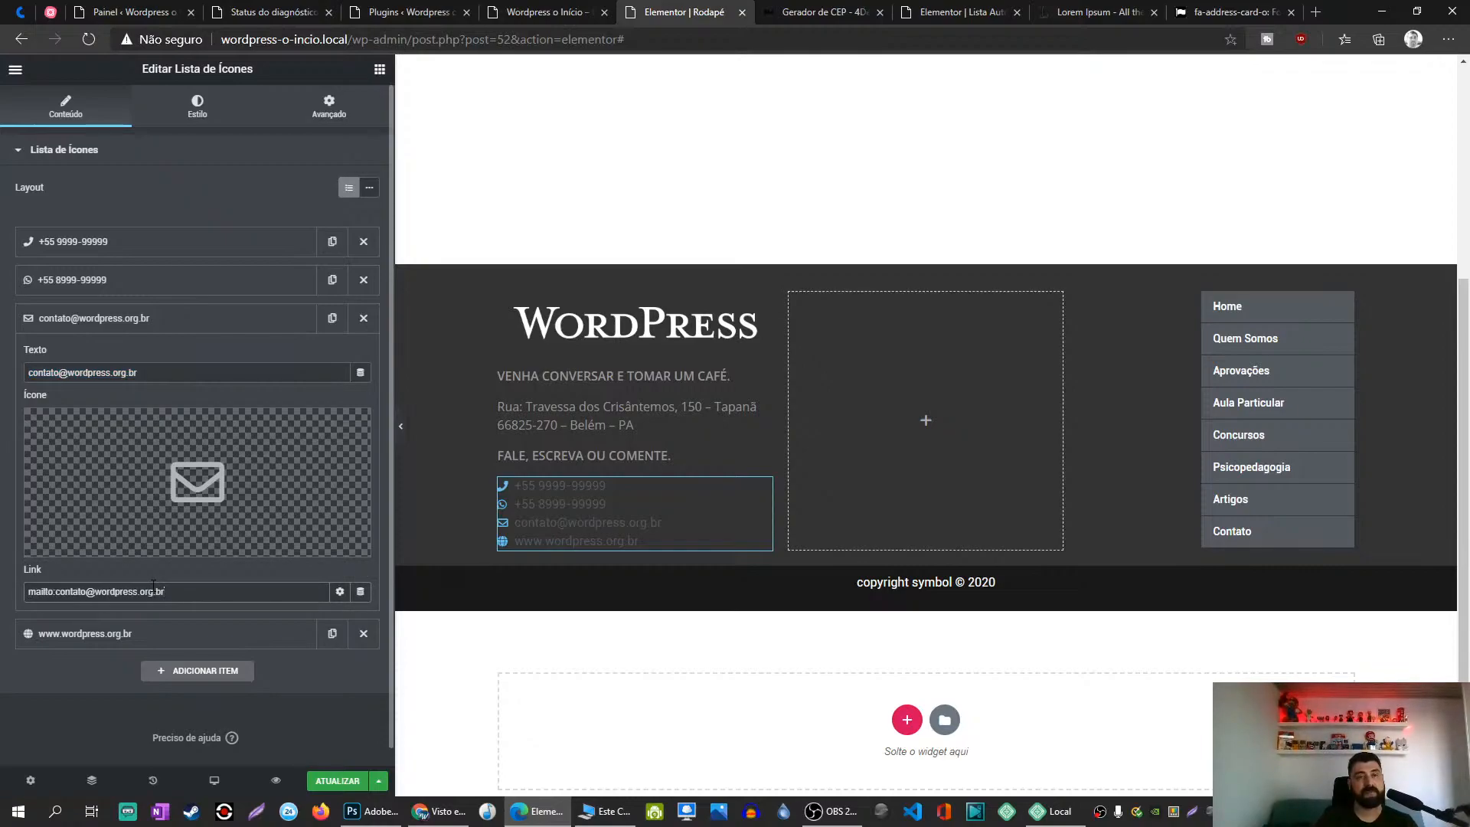
click(203, 327)
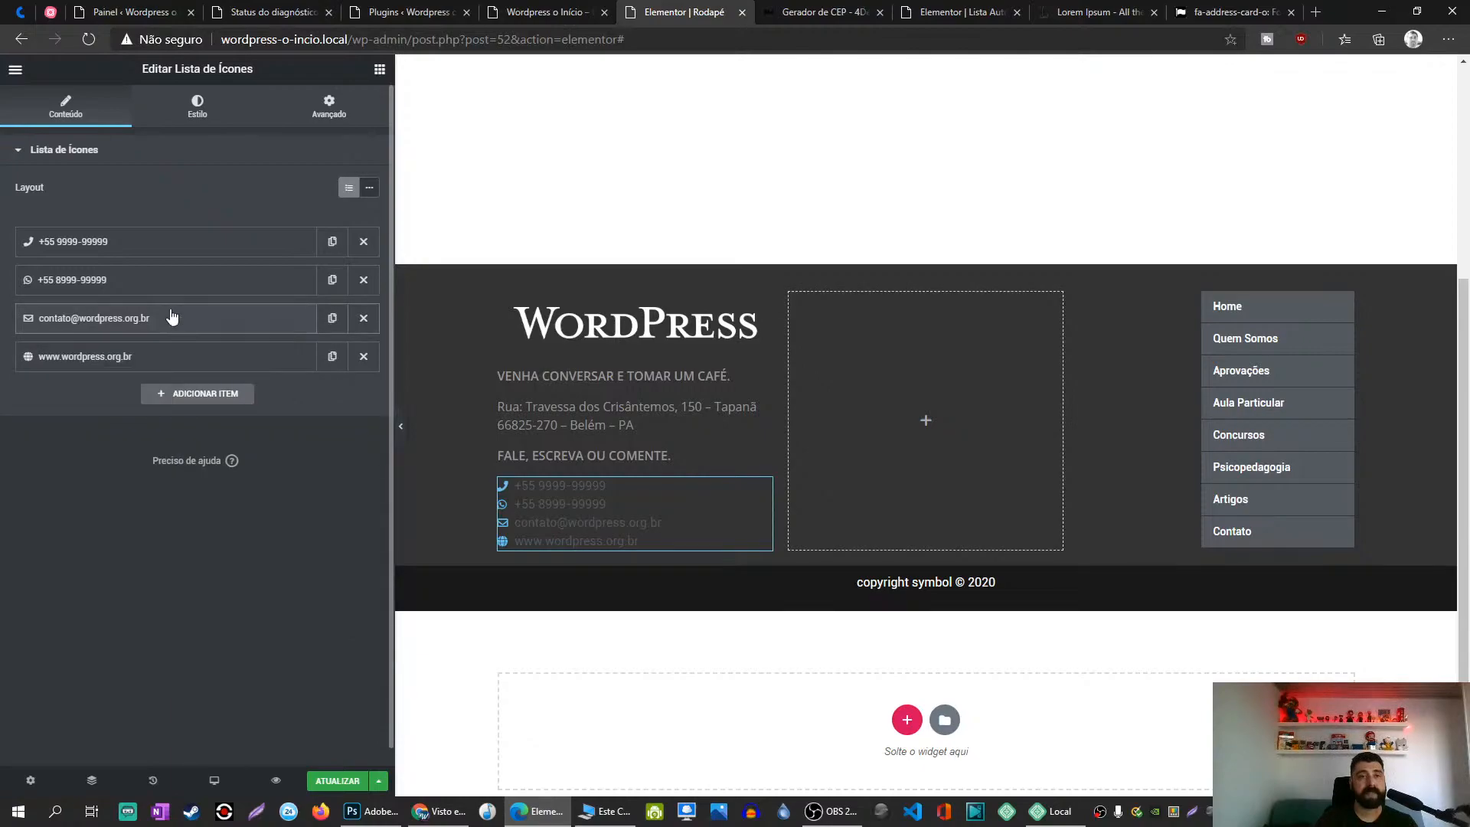
click(199, 112)
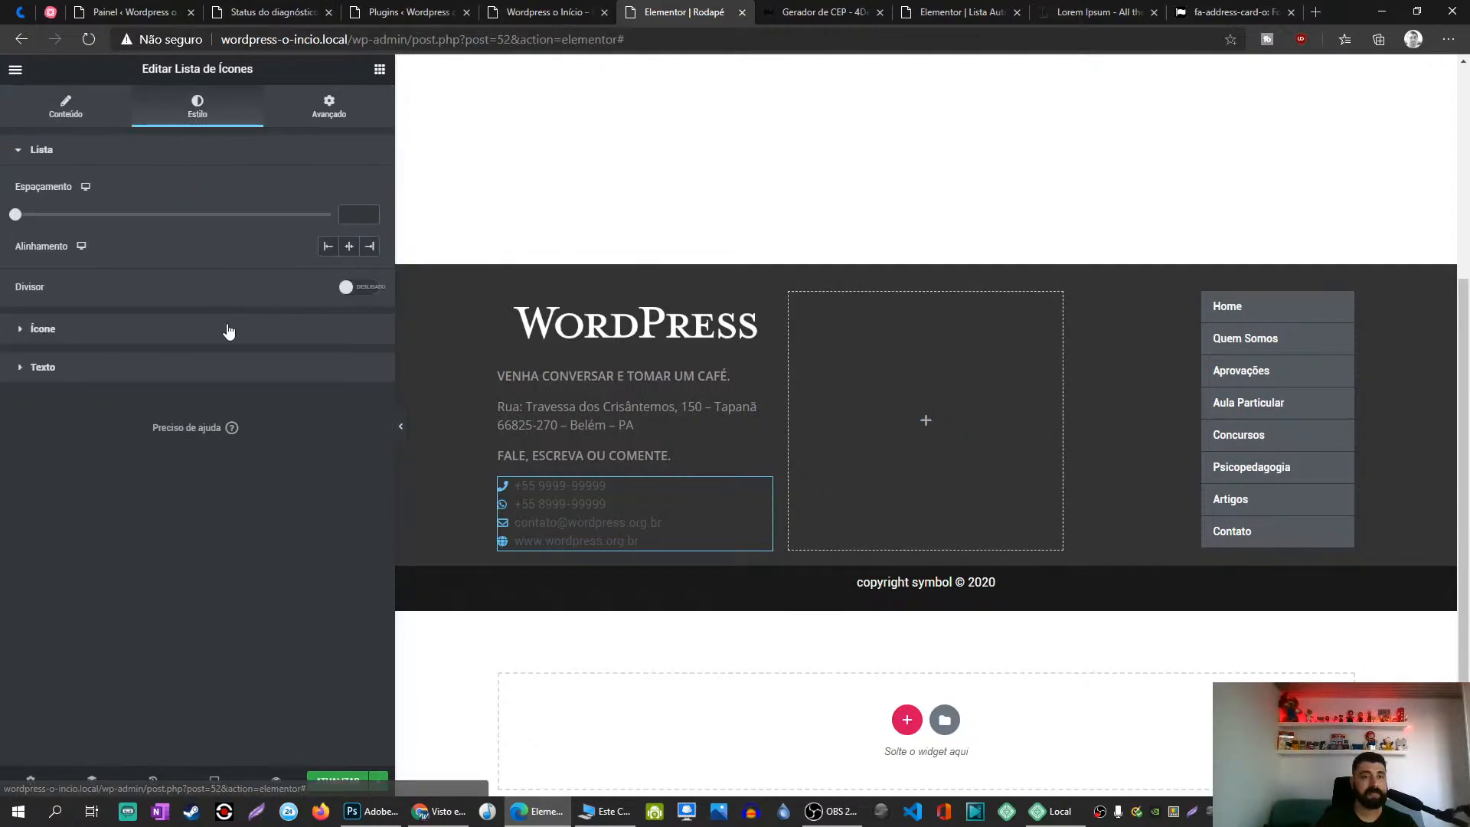
Step: Colour the list text light grey and the icons light grey #B7AFAF
click(136, 330)
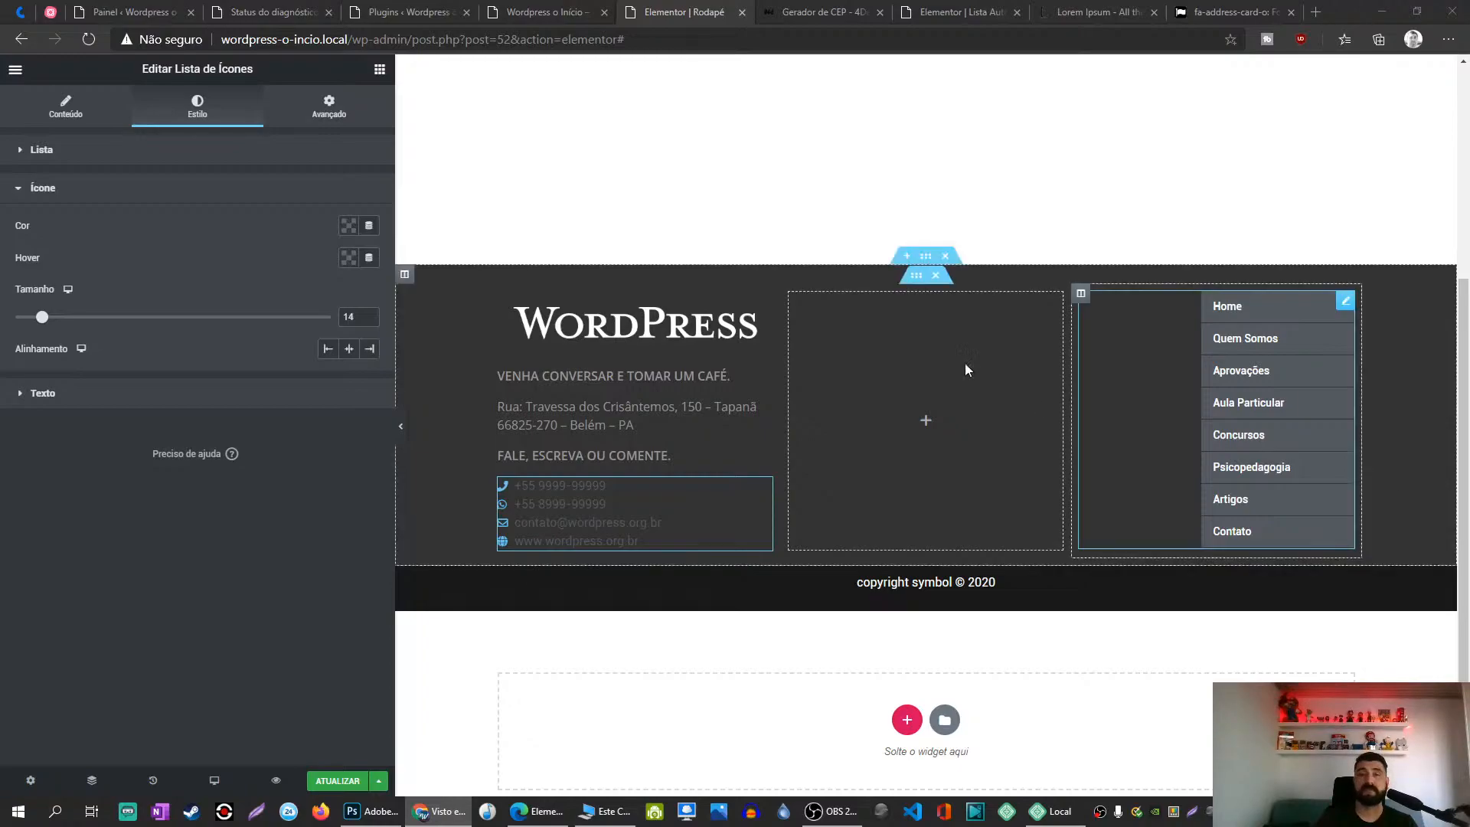
click(347, 226)
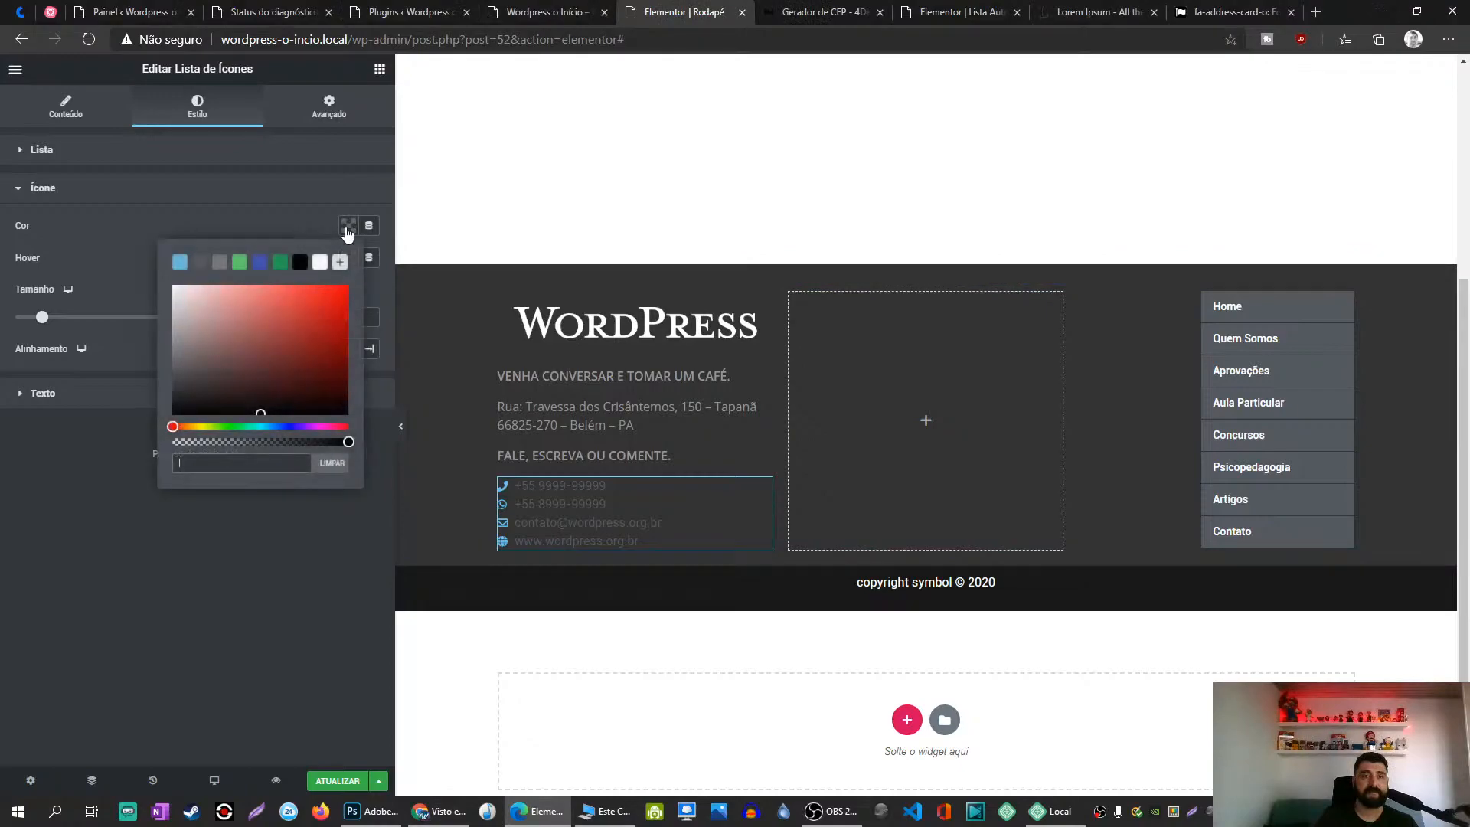
text(999)
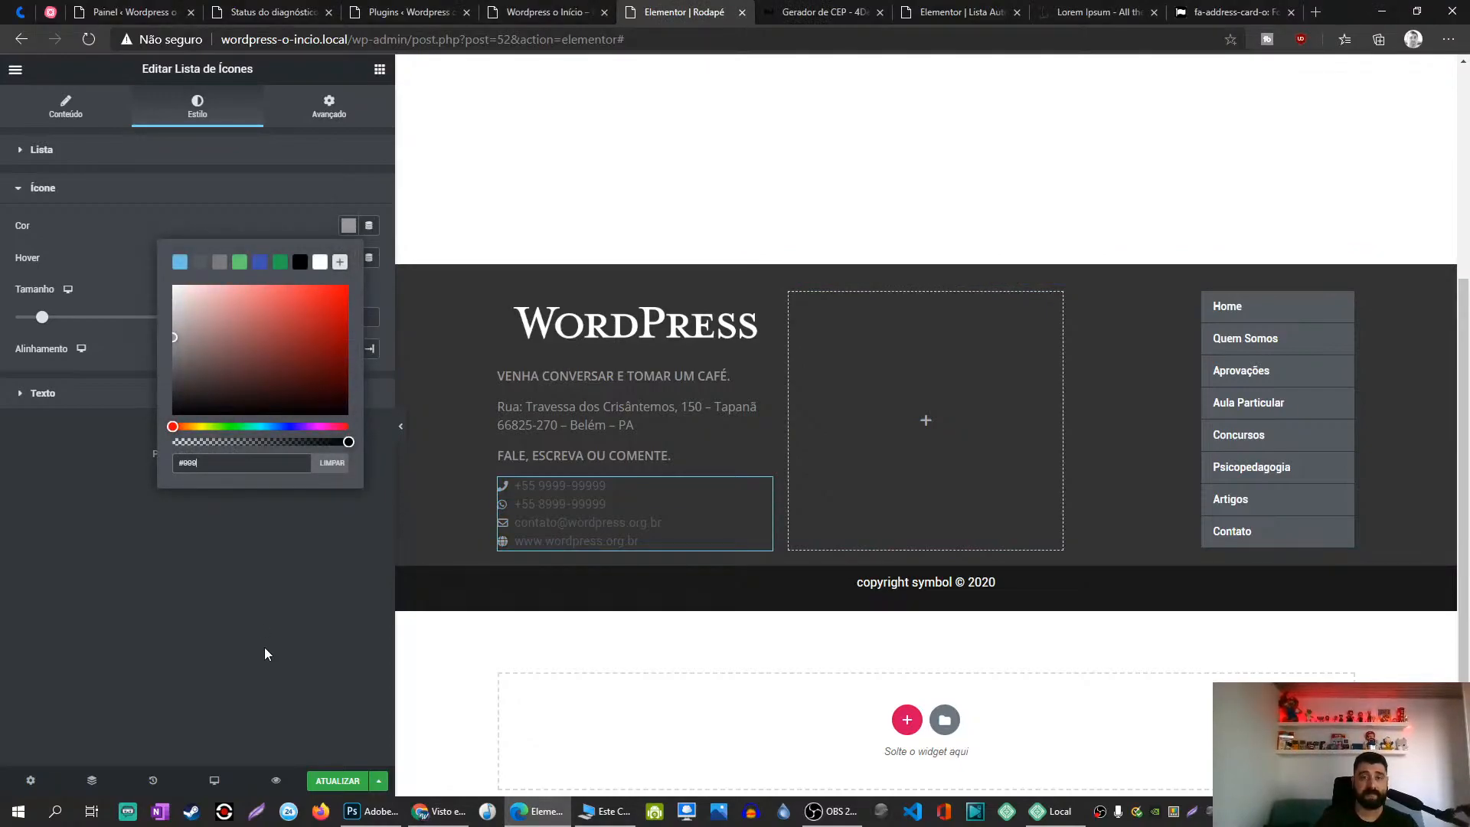
click(265, 646)
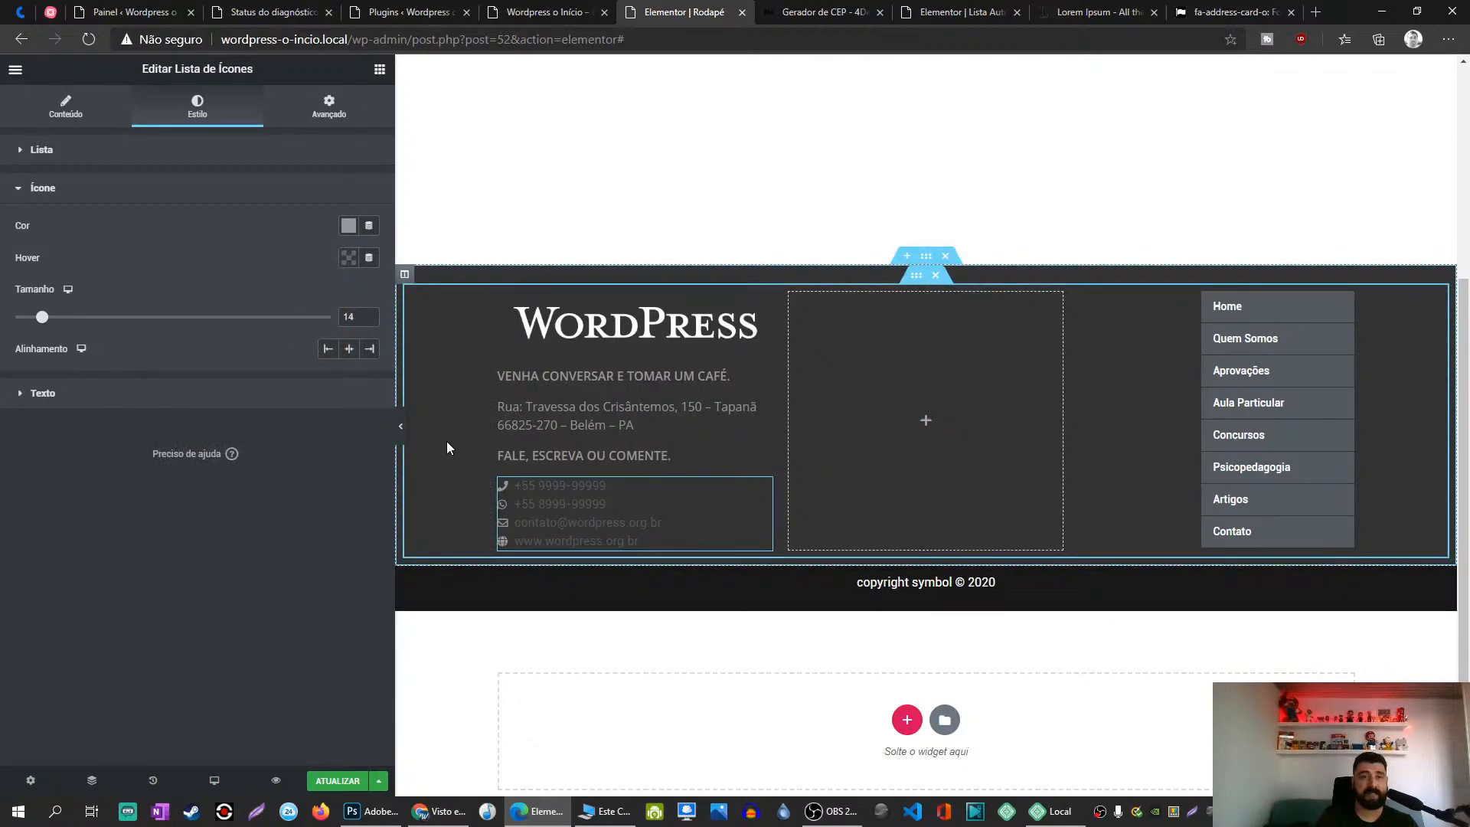
click(72, 402)
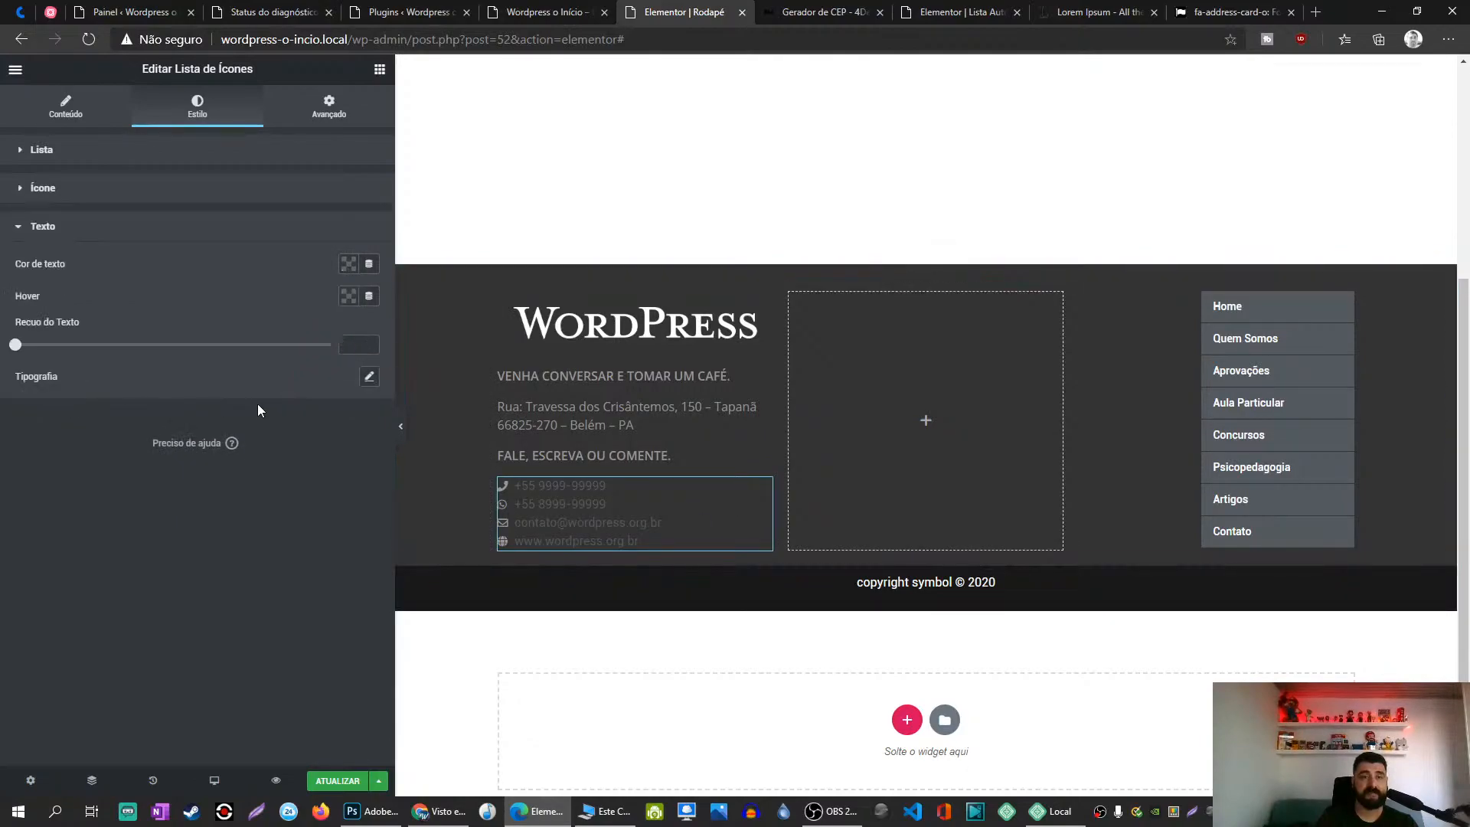
click(349, 265)
click(298, 322)
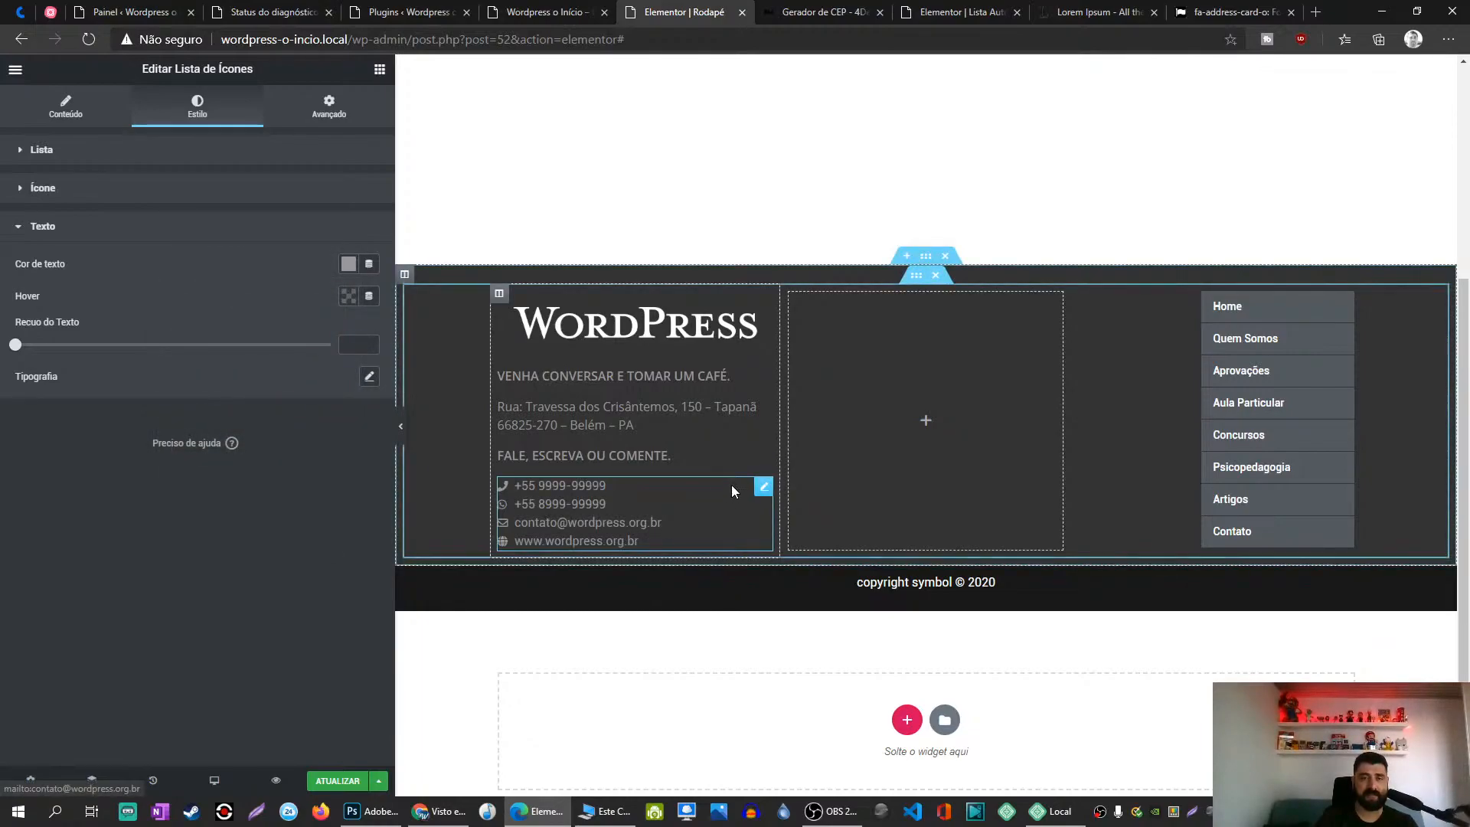
click(116, 197)
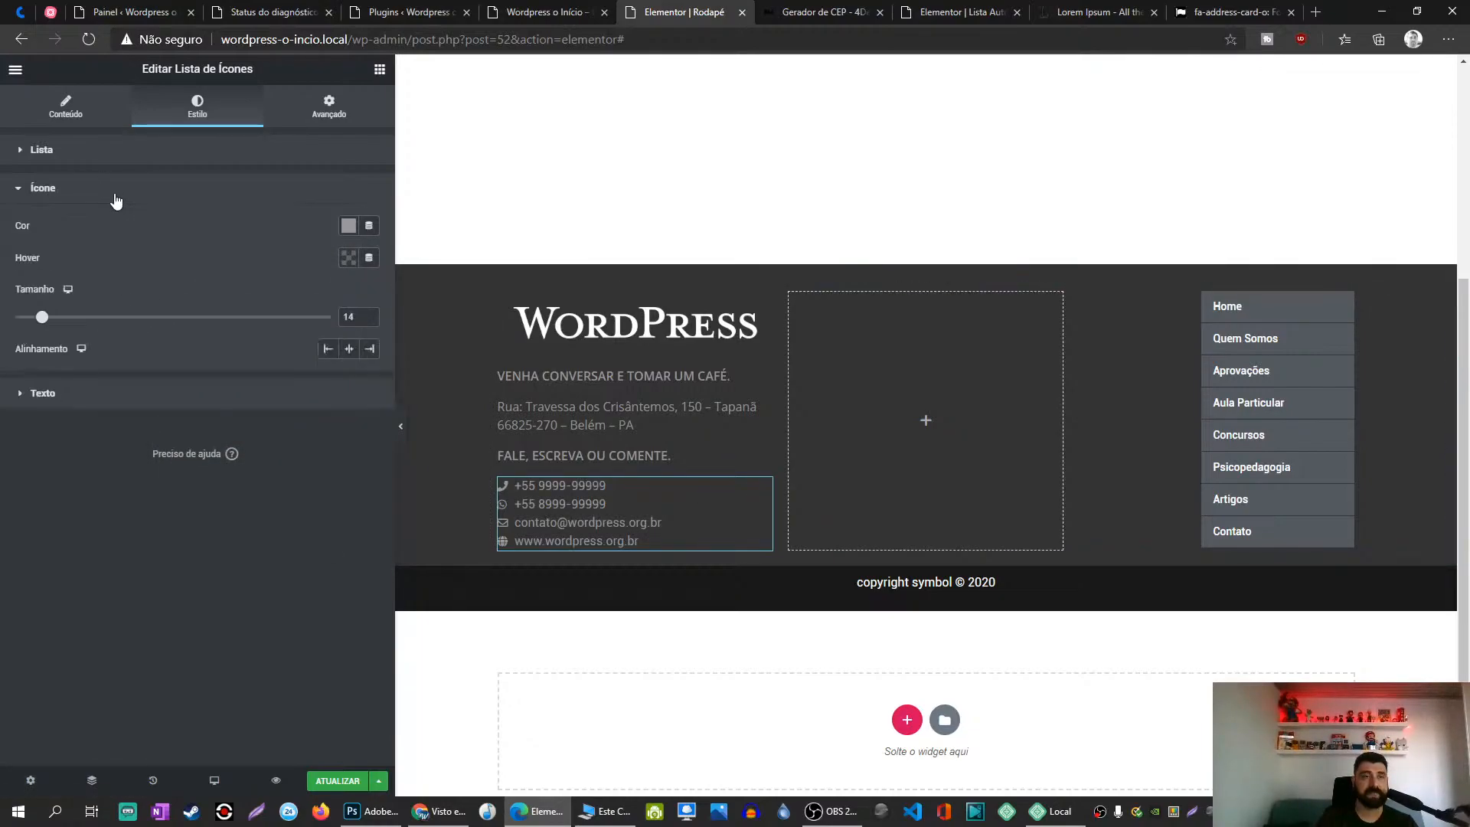
click(348, 227)
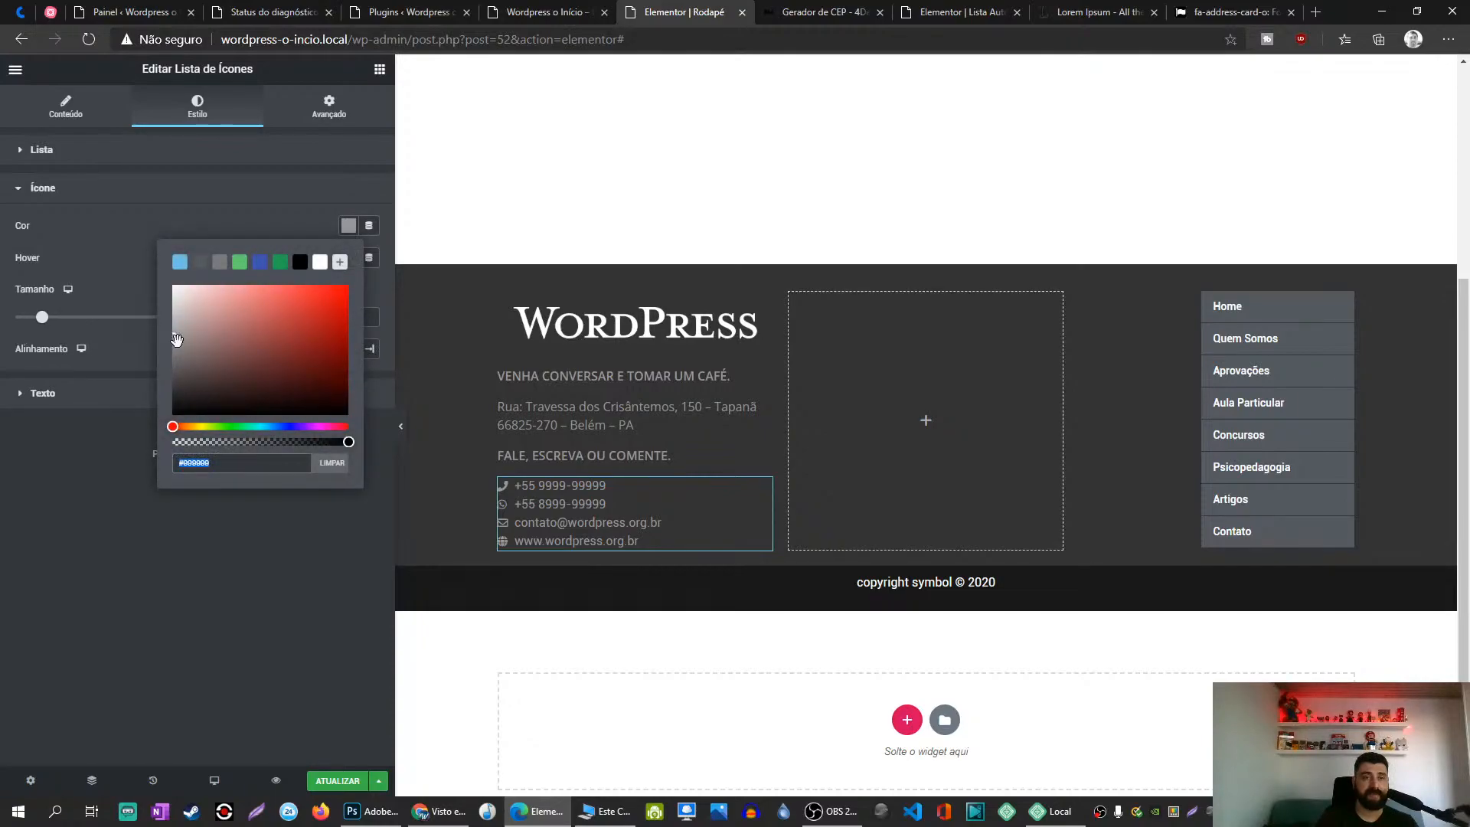
text(#0E0B06)
click(268, 601)
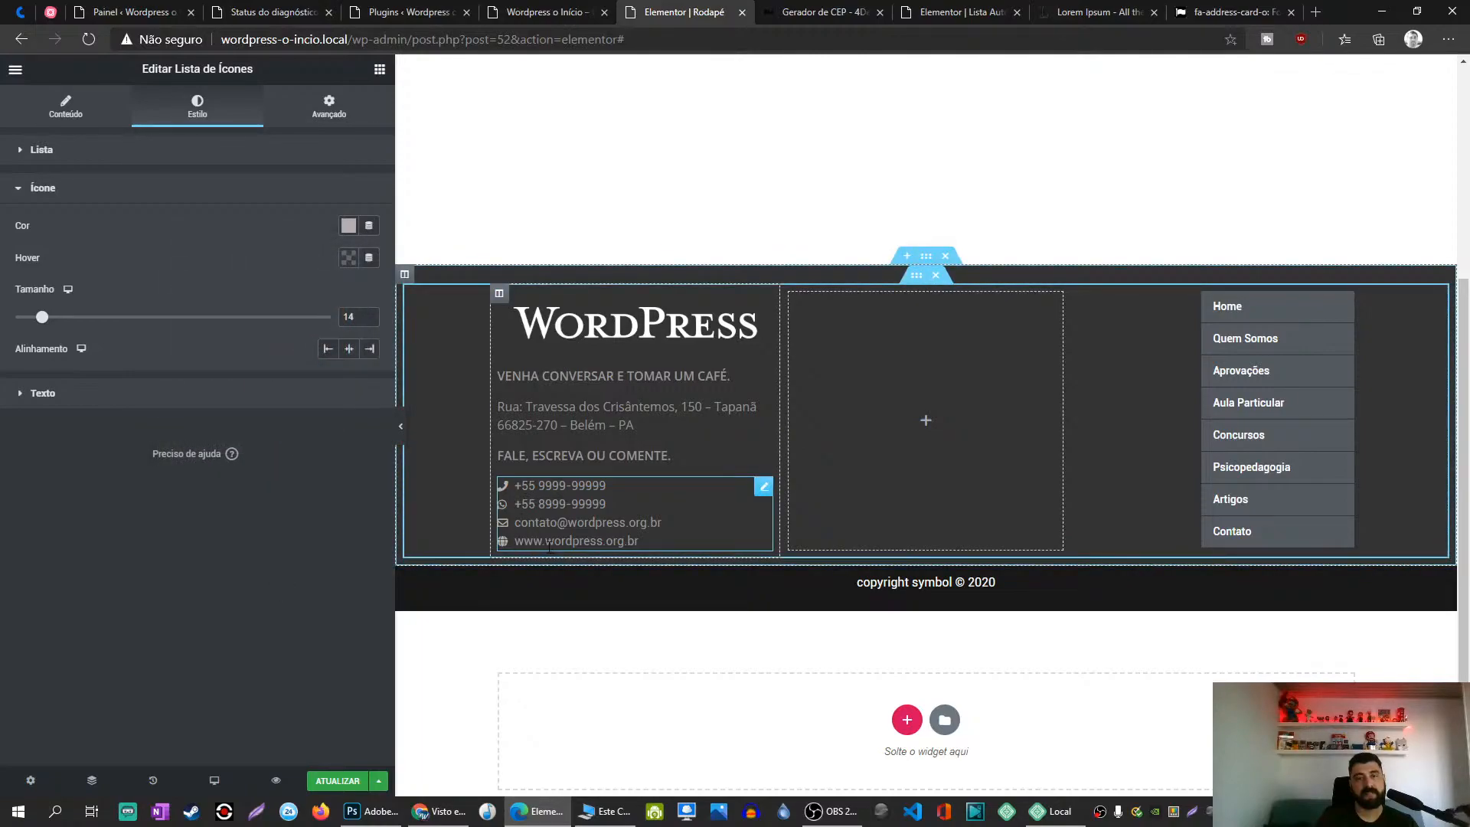
Step: Try a red icon hover colour, then clear it again
click(348, 258)
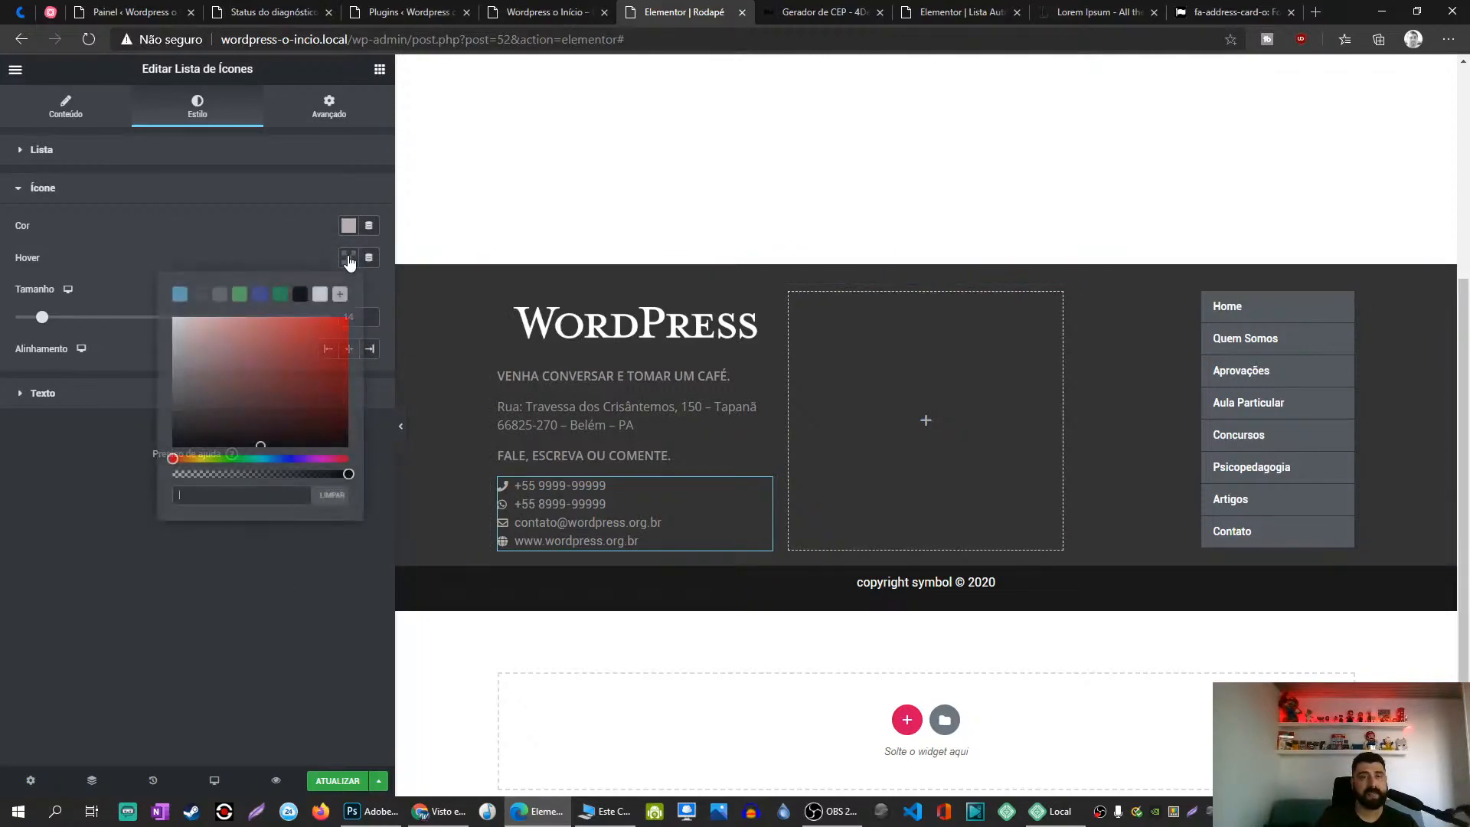
click(325, 341)
click(279, 631)
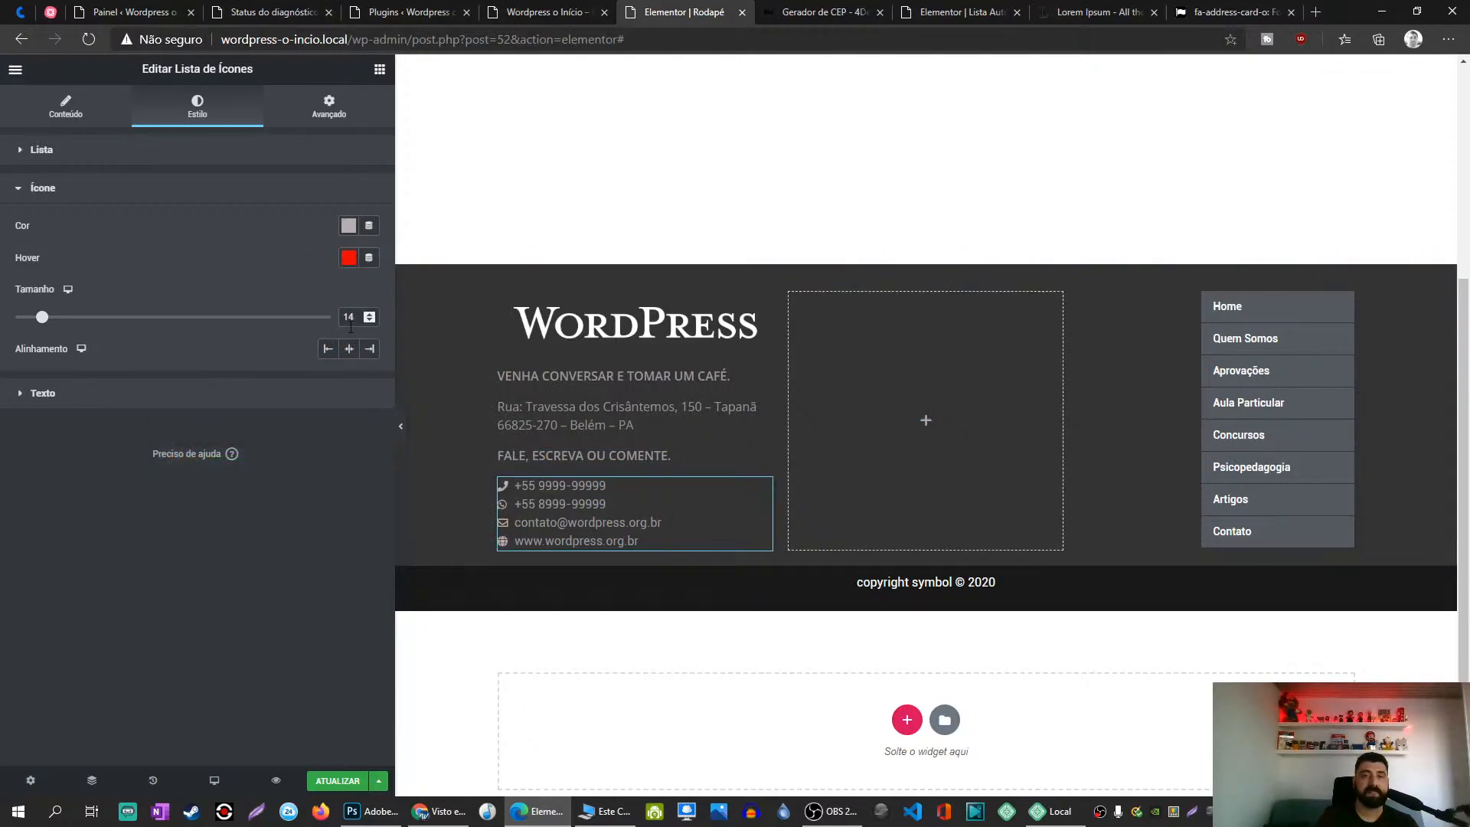
click(342, 256)
click(332, 495)
click(335, 538)
Step: Try a red text hover colour for the list, then clear it
click(217, 391)
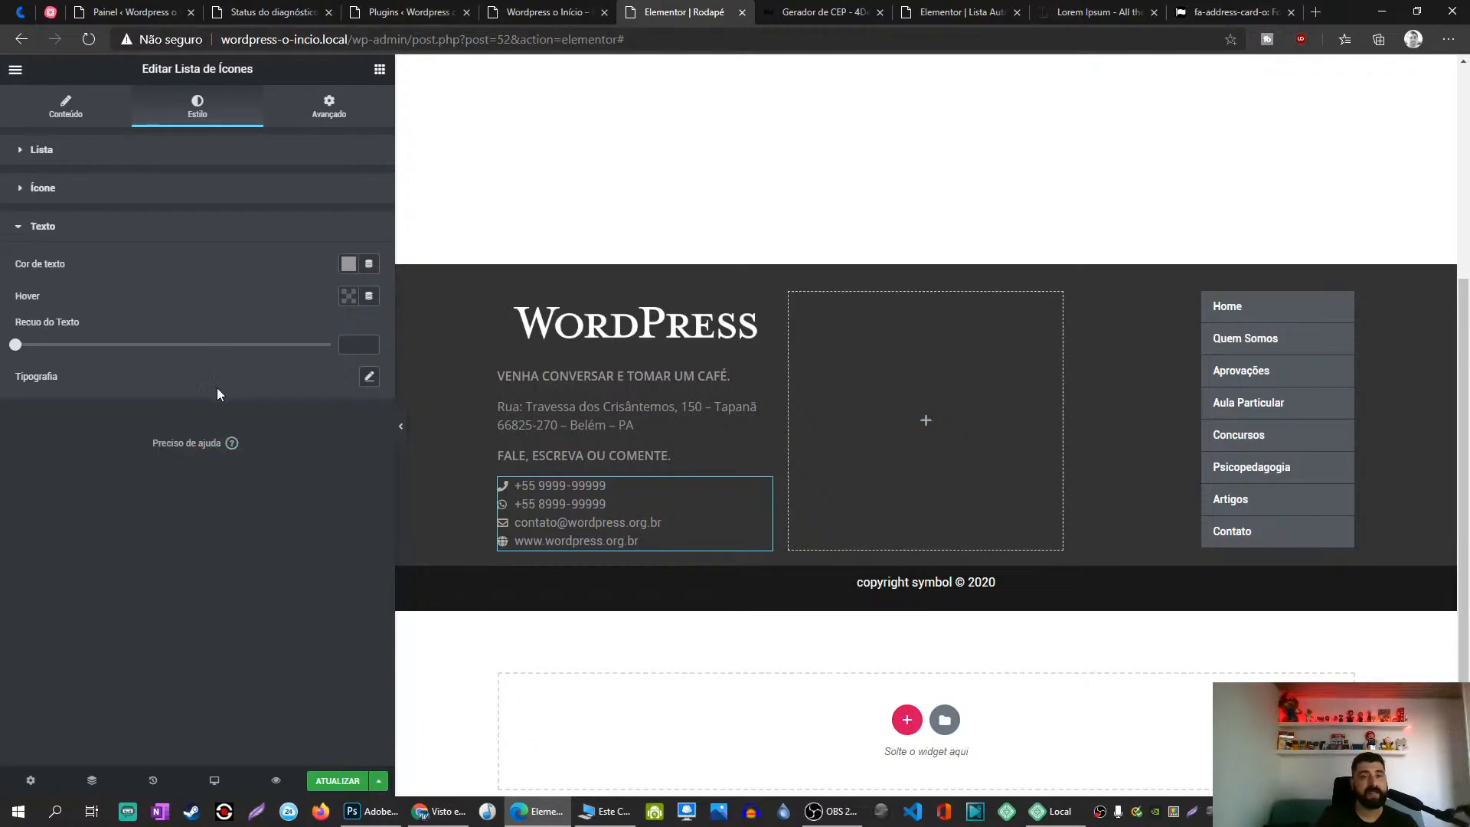
click(340, 297)
click(351, 360)
click(351, 598)
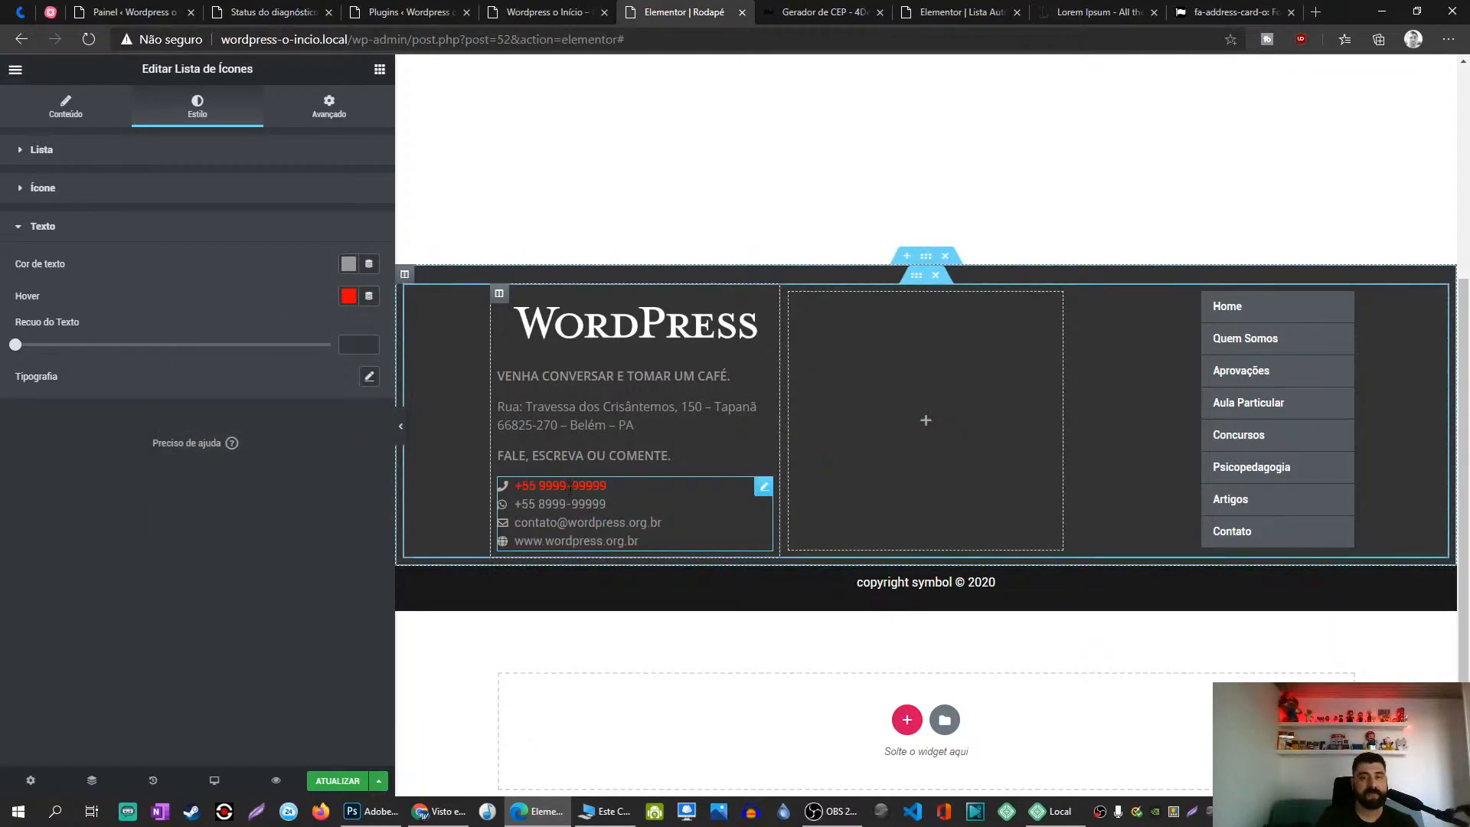
click(352, 298)
click(332, 533)
click(90, 498)
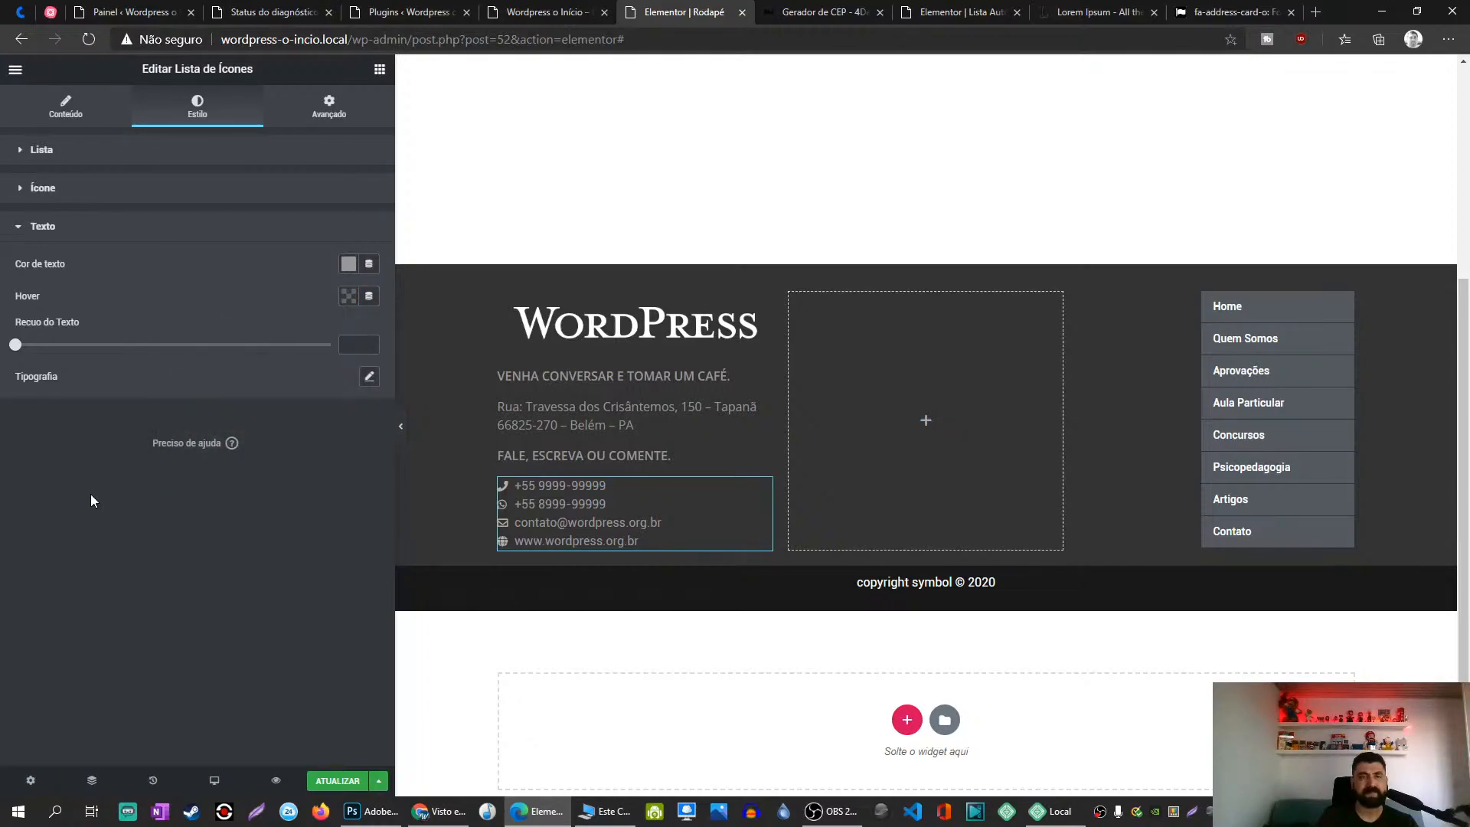
Step: Set the contact list typography to Open Sans Bold and save the footer with Update
click(369, 378)
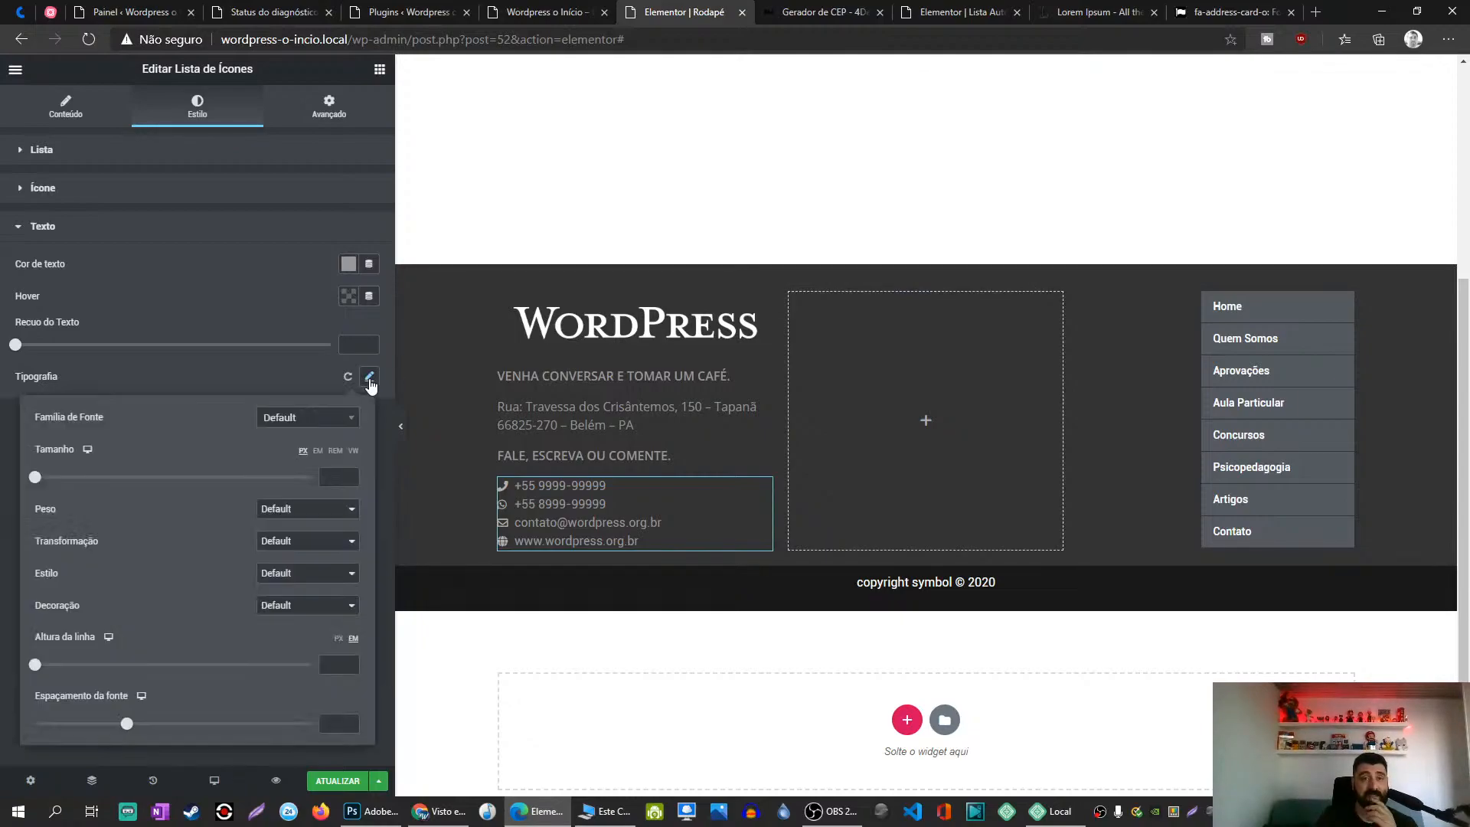
click(306, 421)
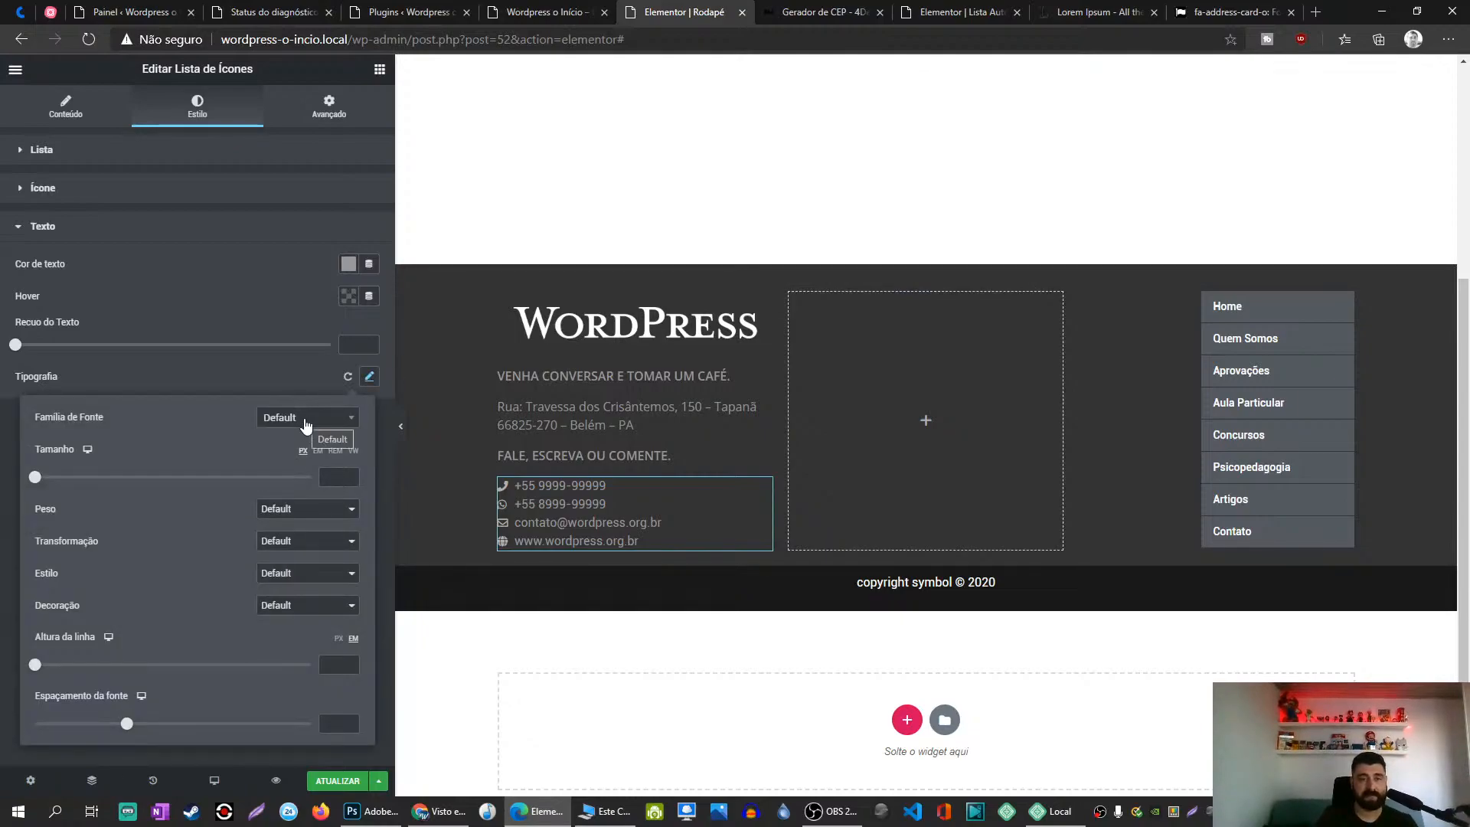
text(en)
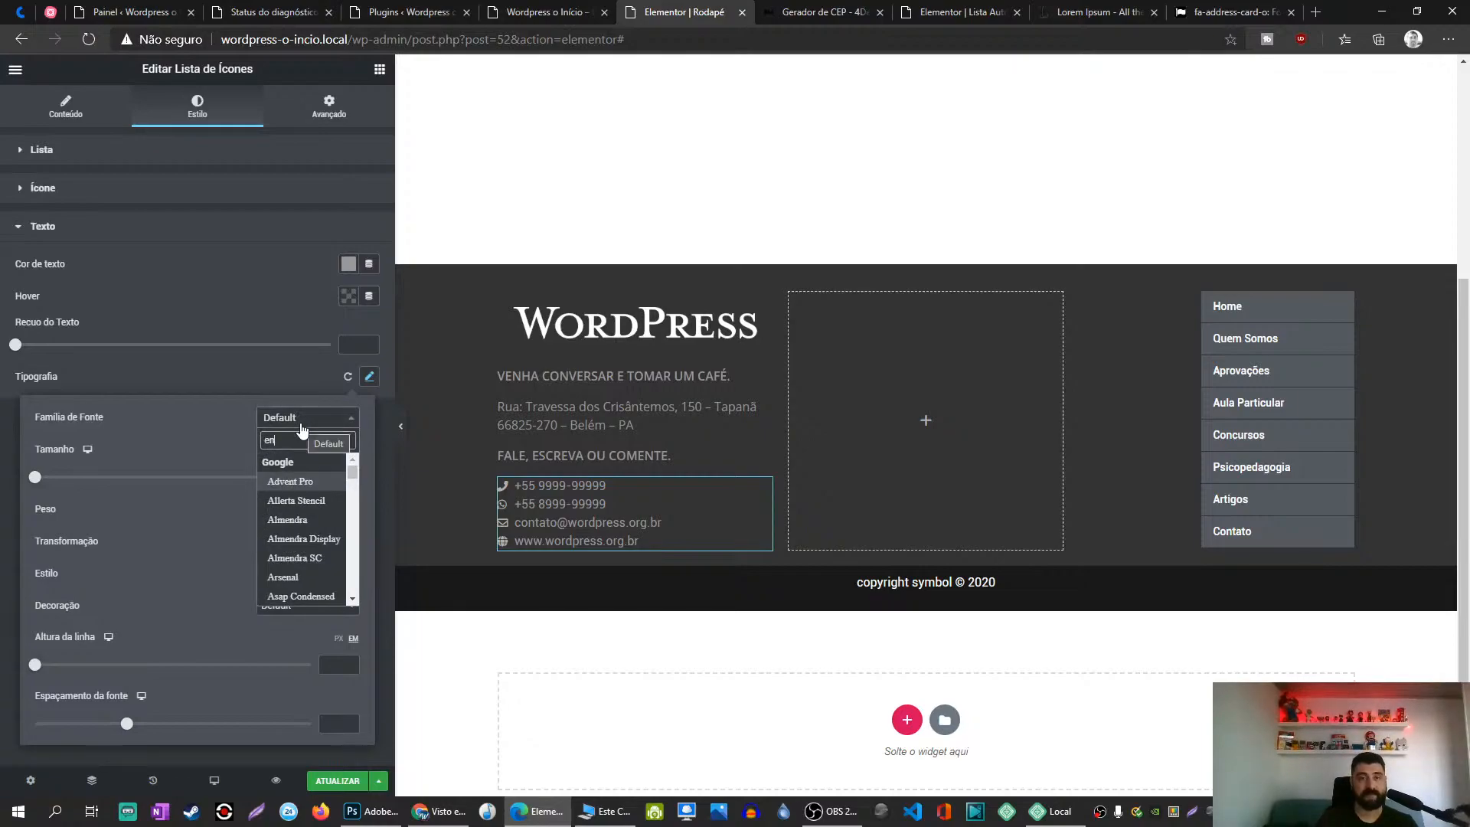
text(d)
text(open)
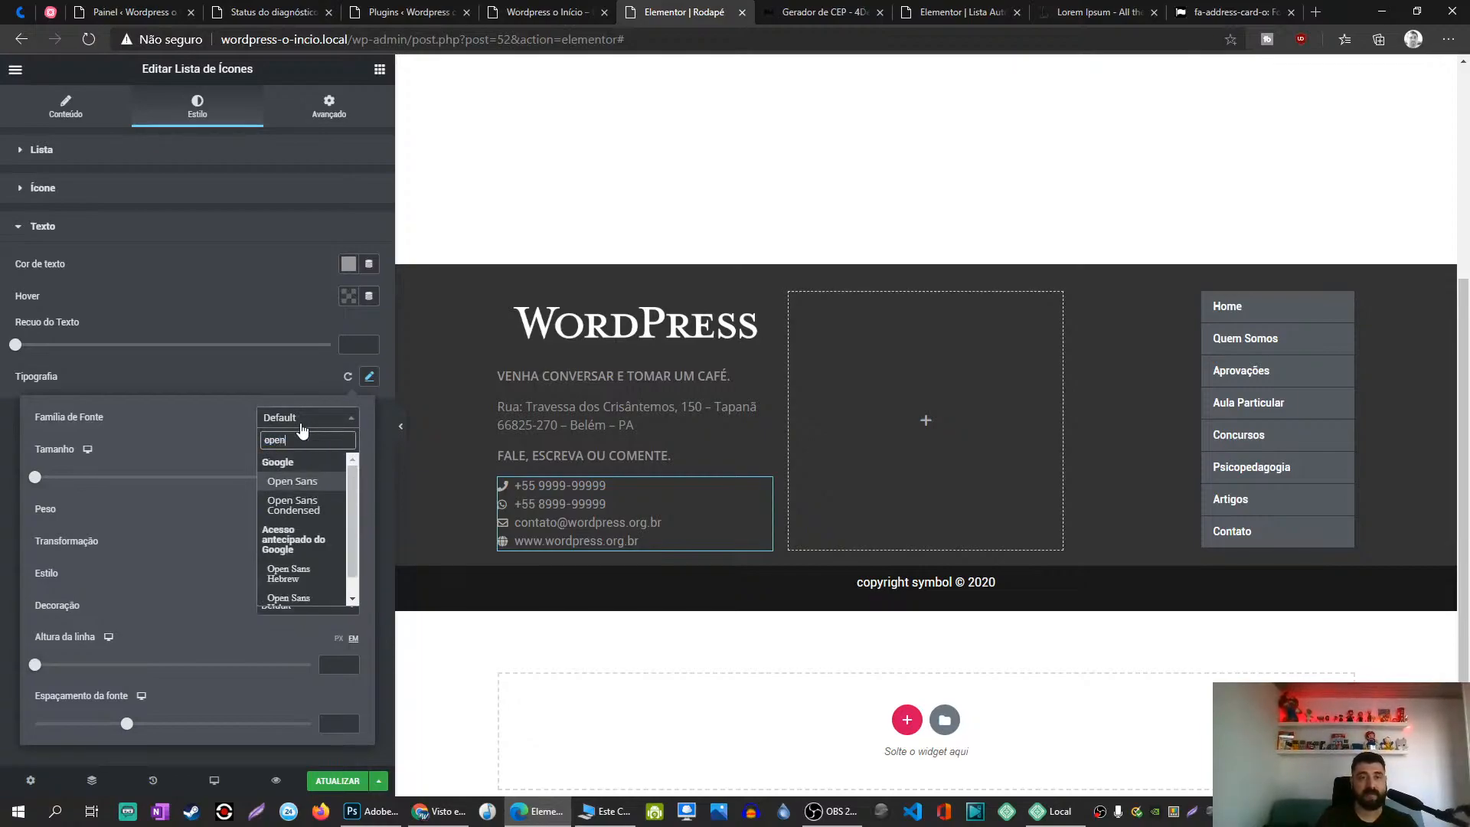
click(300, 475)
click(295, 369)
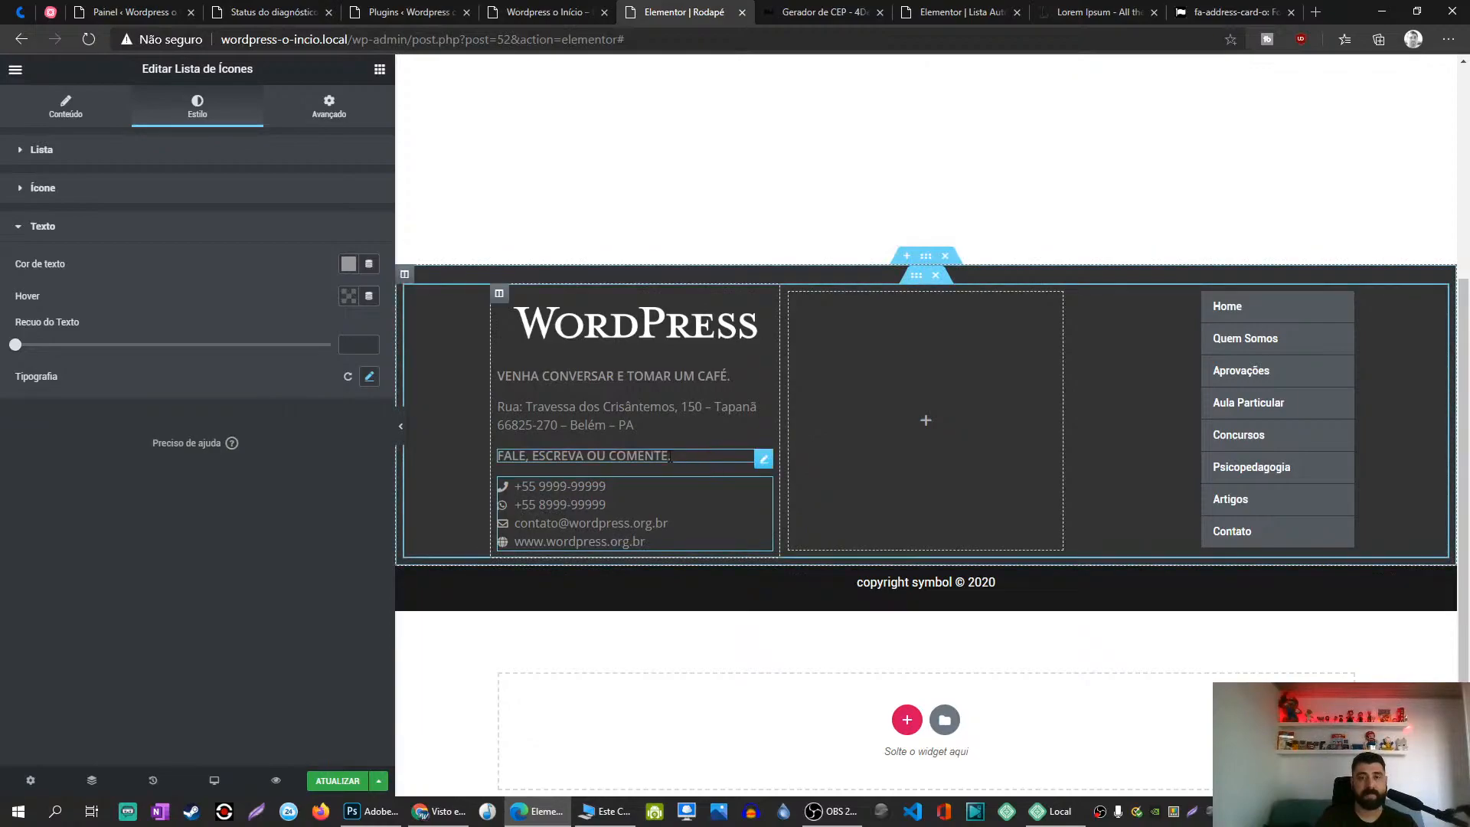
click(370, 377)
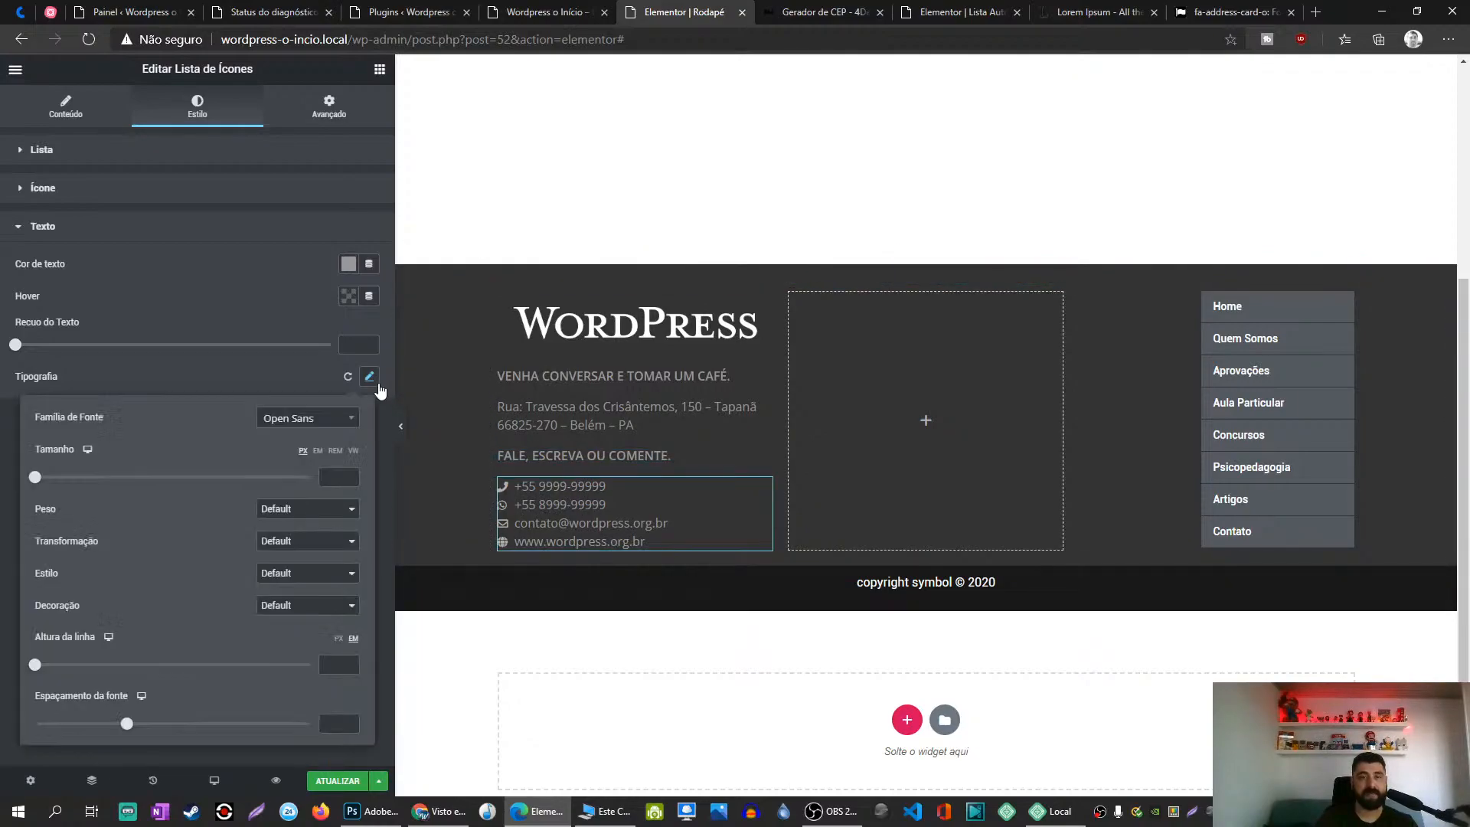
click(309, 509)
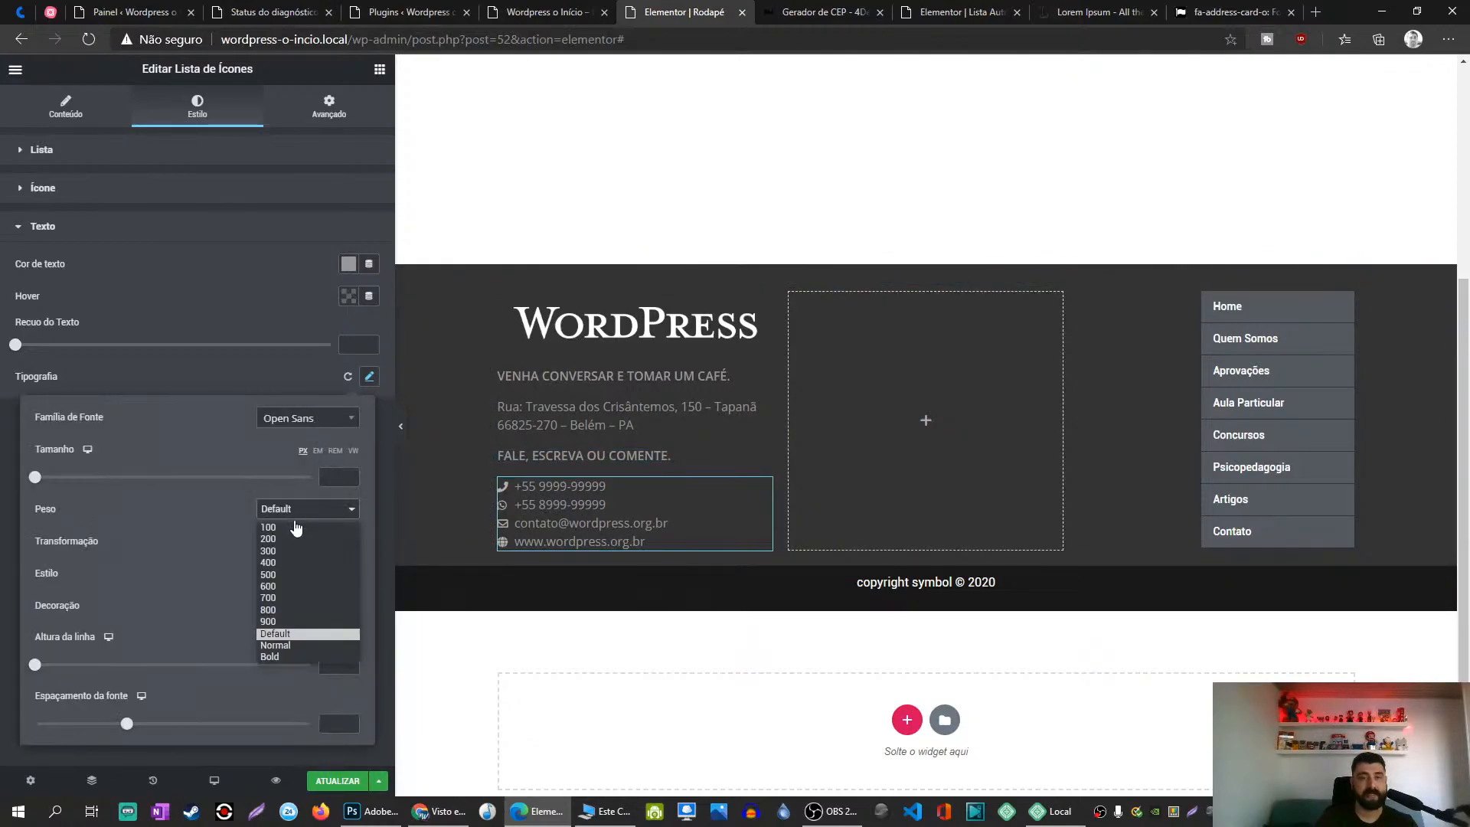
click(282, 655)
click(268, 388)
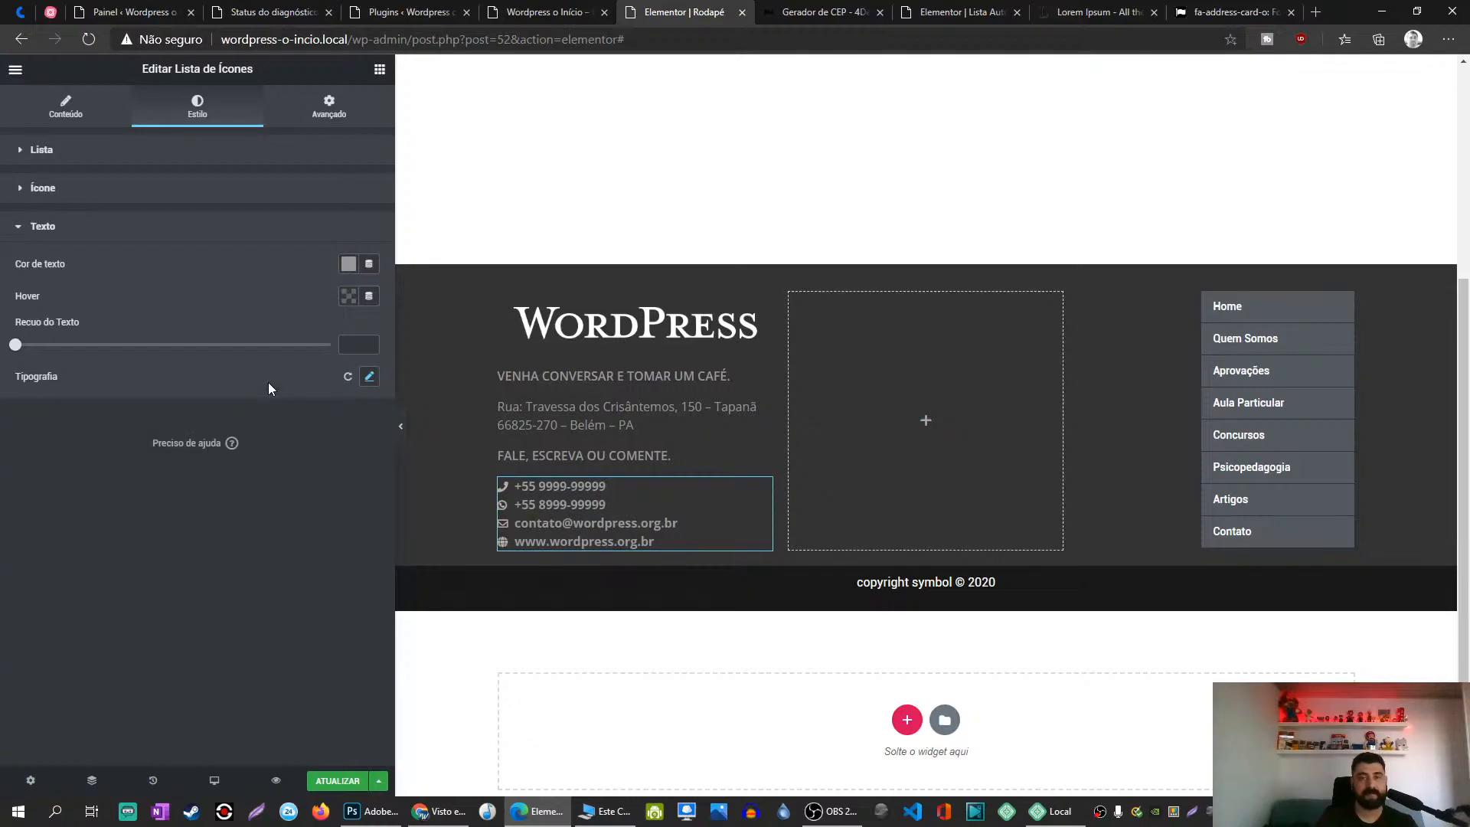
click(341, 782)
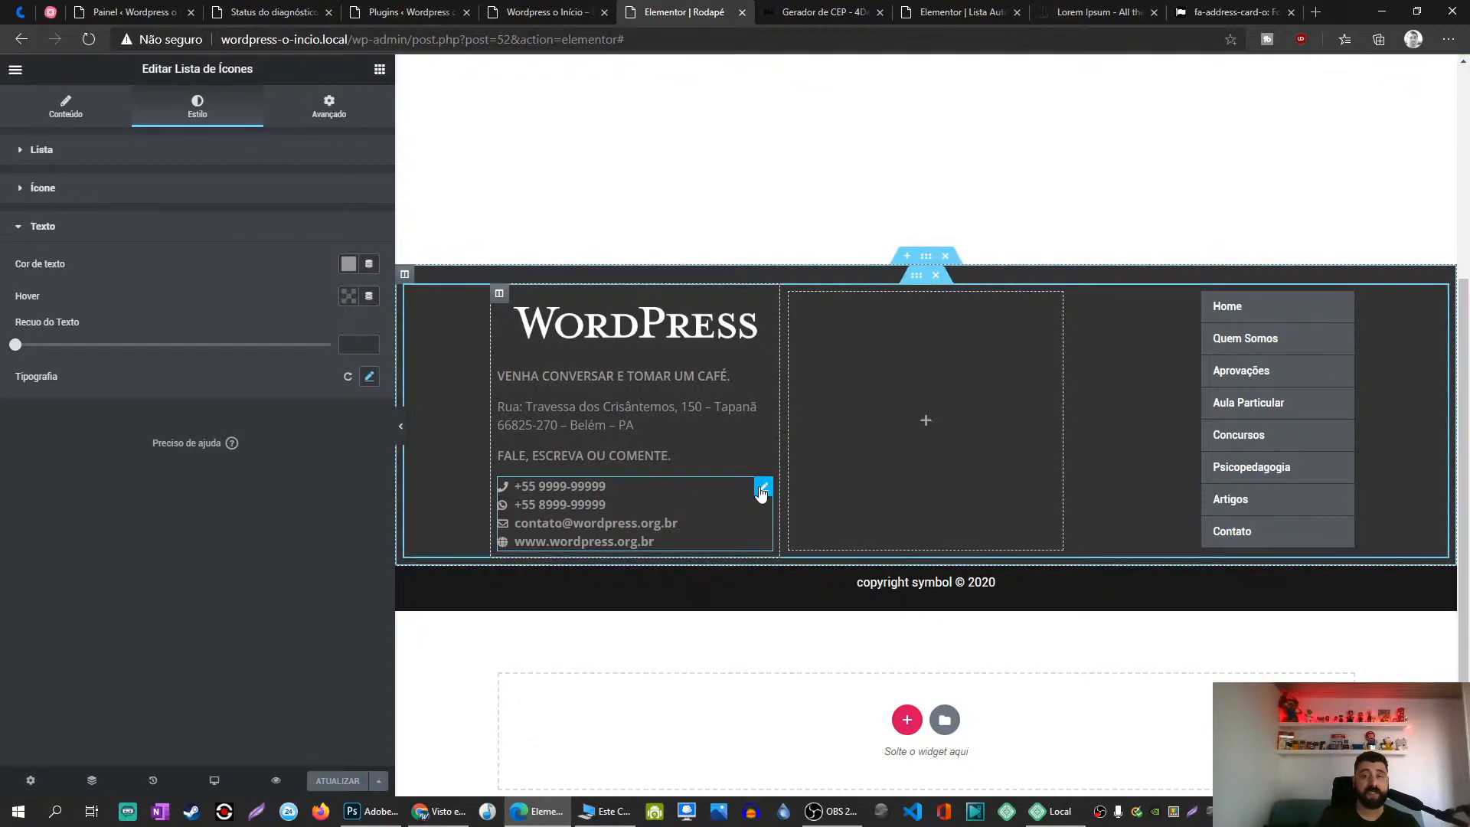
Step: Try the Inline layout for the contact list and resize the footer column
click(63, 107)
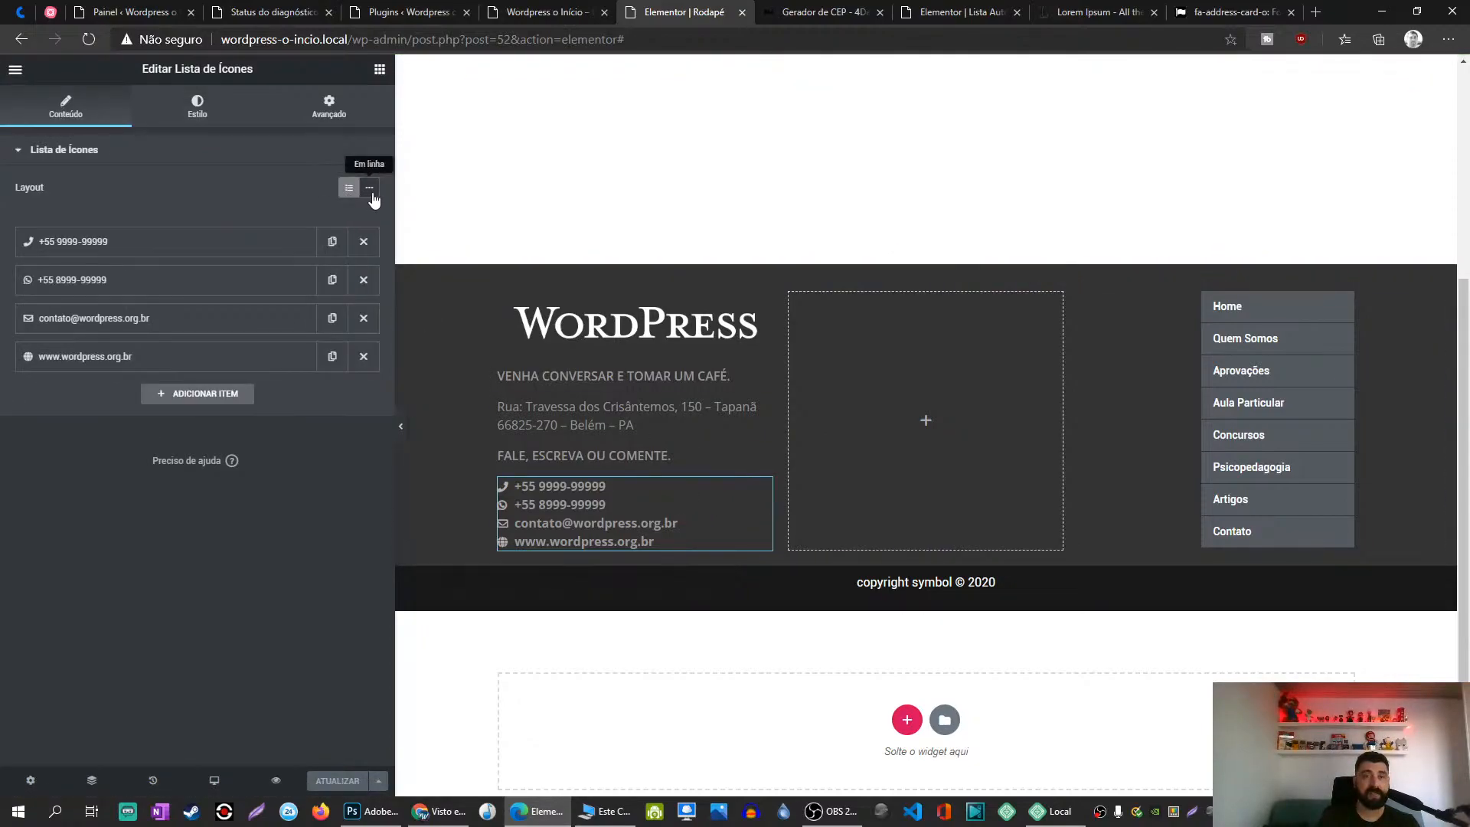
click(370, 188)
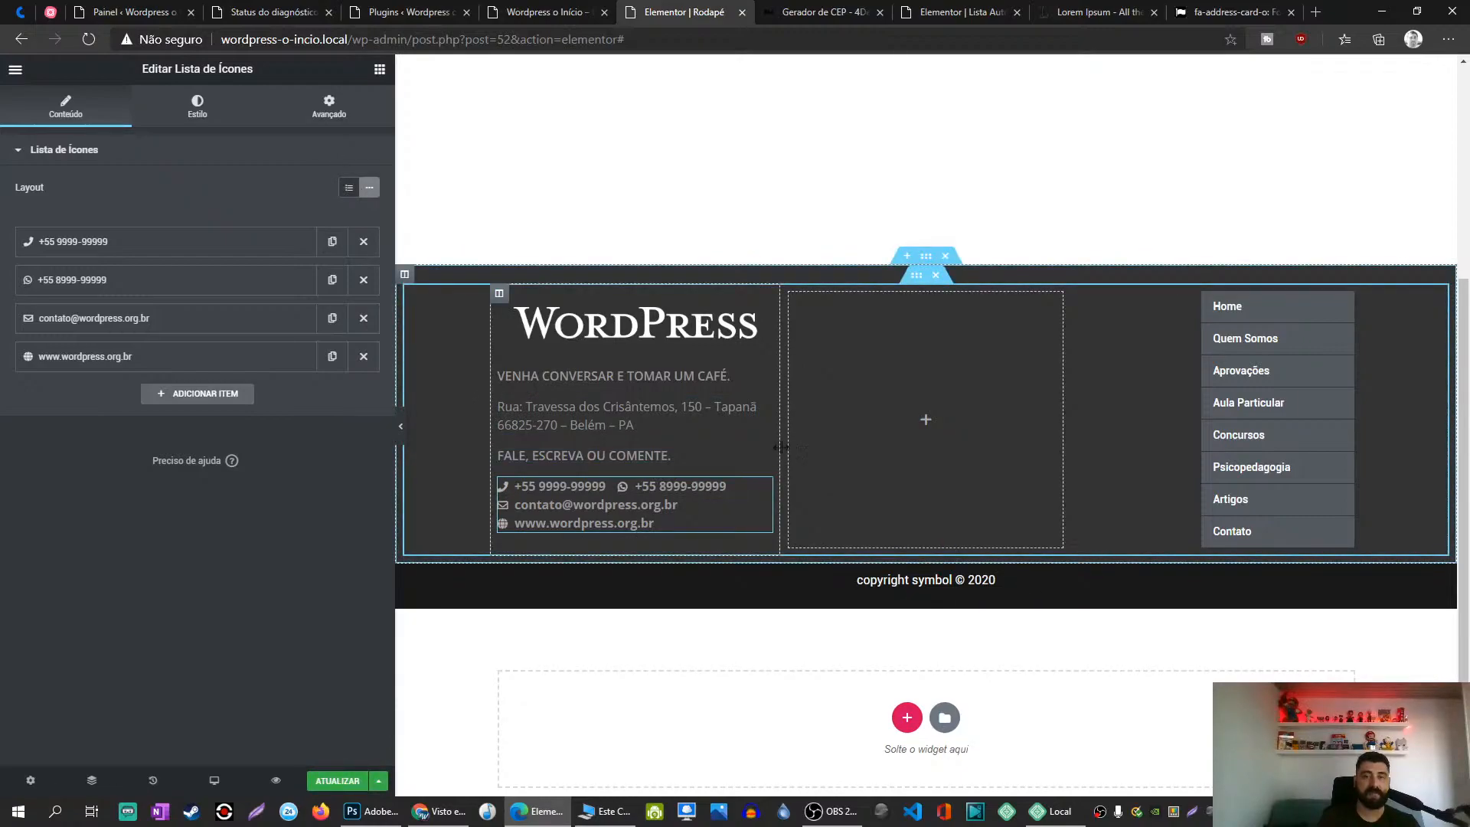
mouse_move(804, 456)
mouse_down()
mouse_move(1045, 465)
mouse_move(758, 458)
mouse_move(790, 461)
mouse_up()
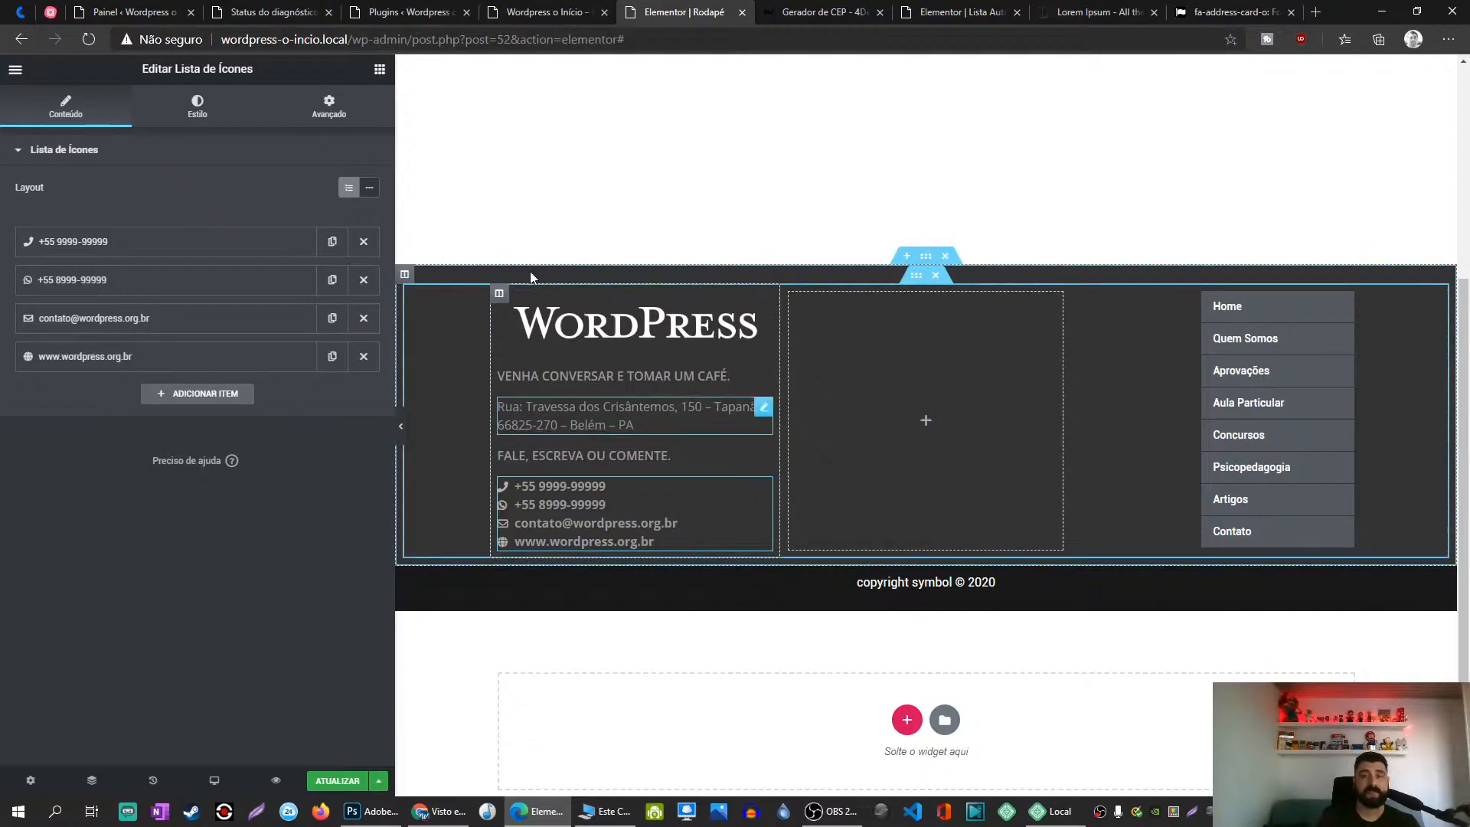
Step: Search widgets for 'ico' and drop a new Icon List below the contacts
click(379, 69)
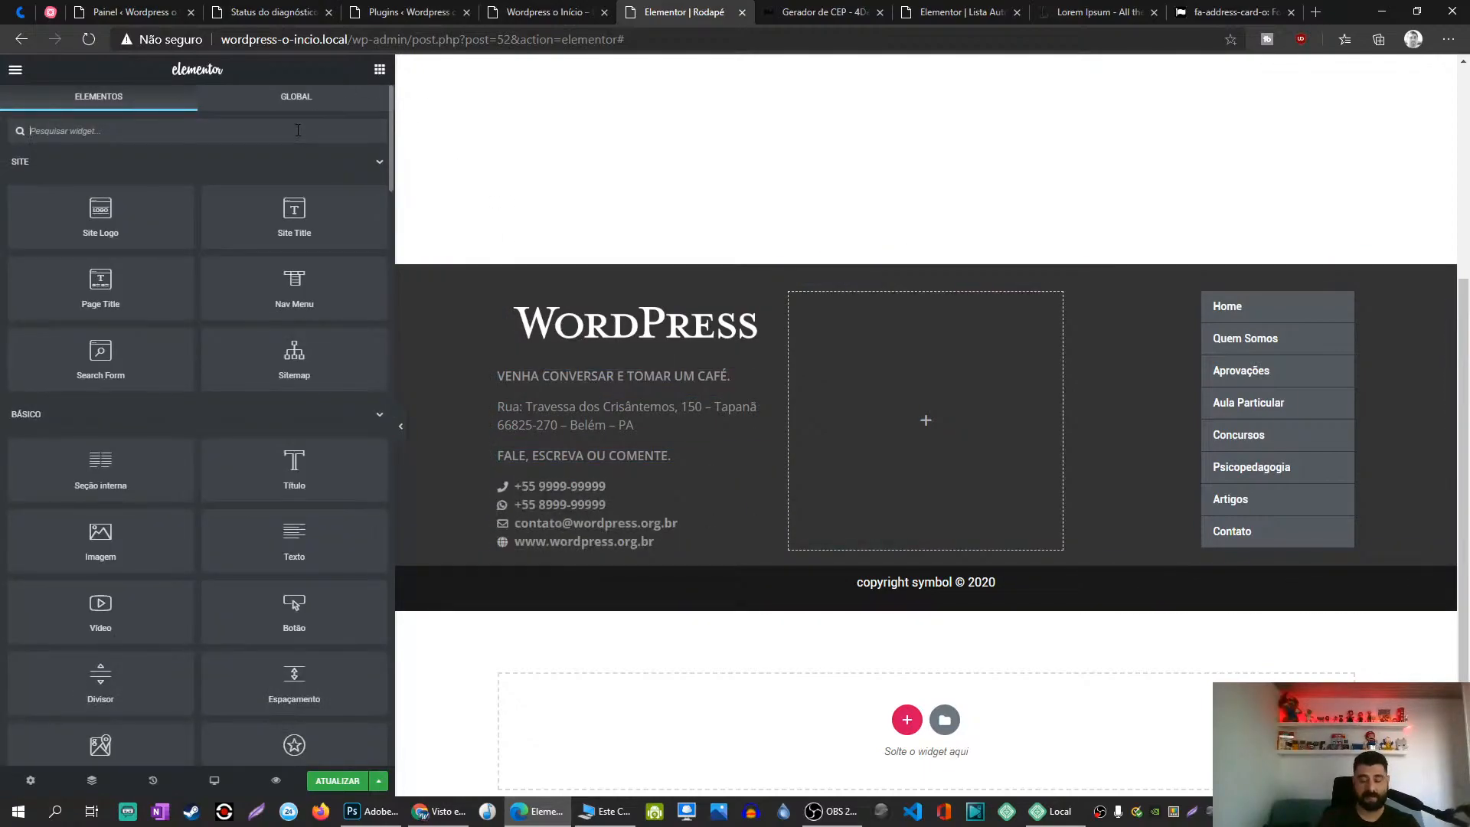
click(297, 131)
text(ico)
drag(107, 257, 600, 549)
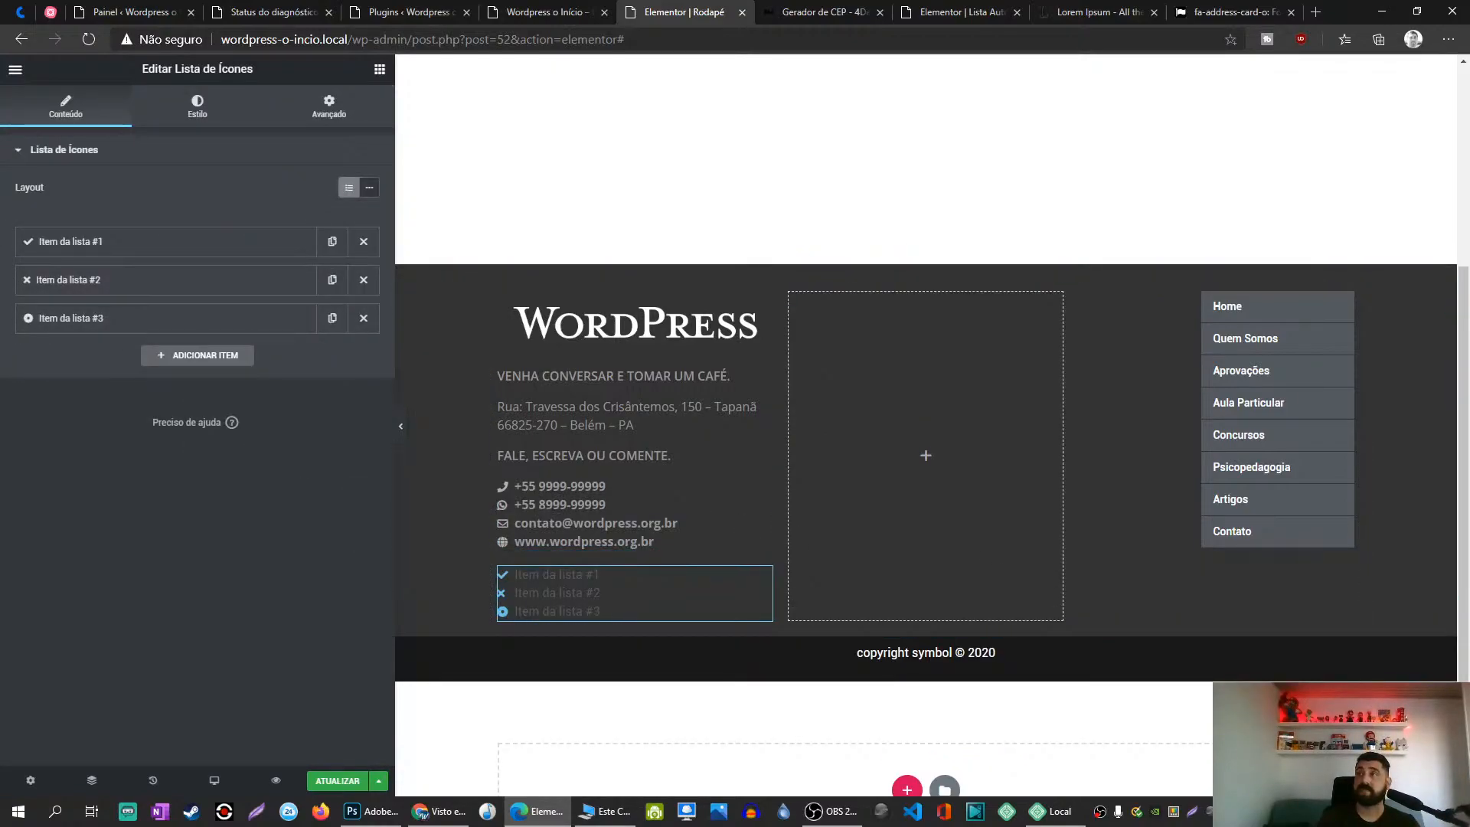
key(alt+Tab)
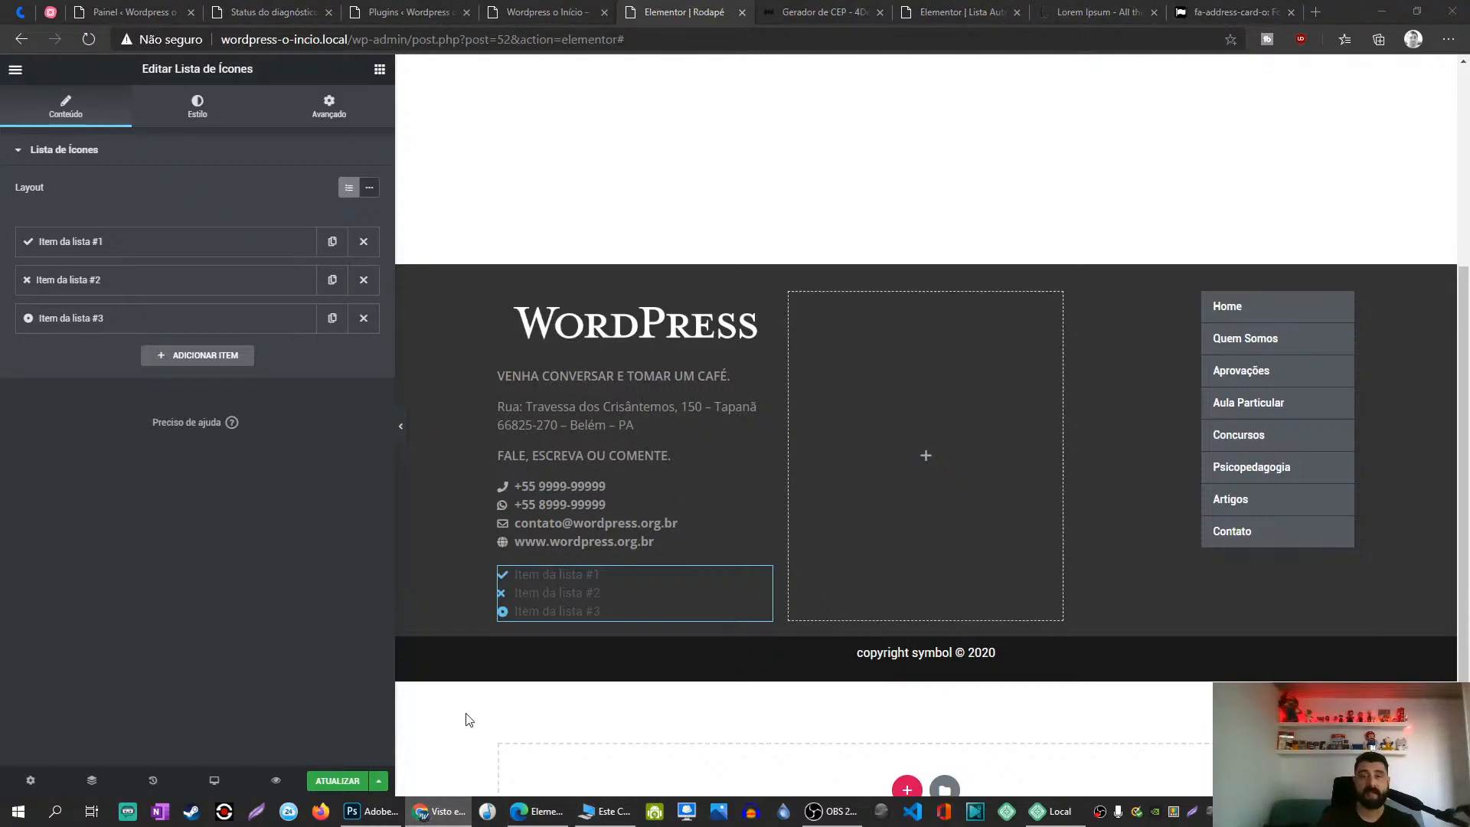
Step: Make the FALE, ESCREVA OU COMENTE. heading bold and paste its style onto VENHA CONVERSAR
click(761, 459)
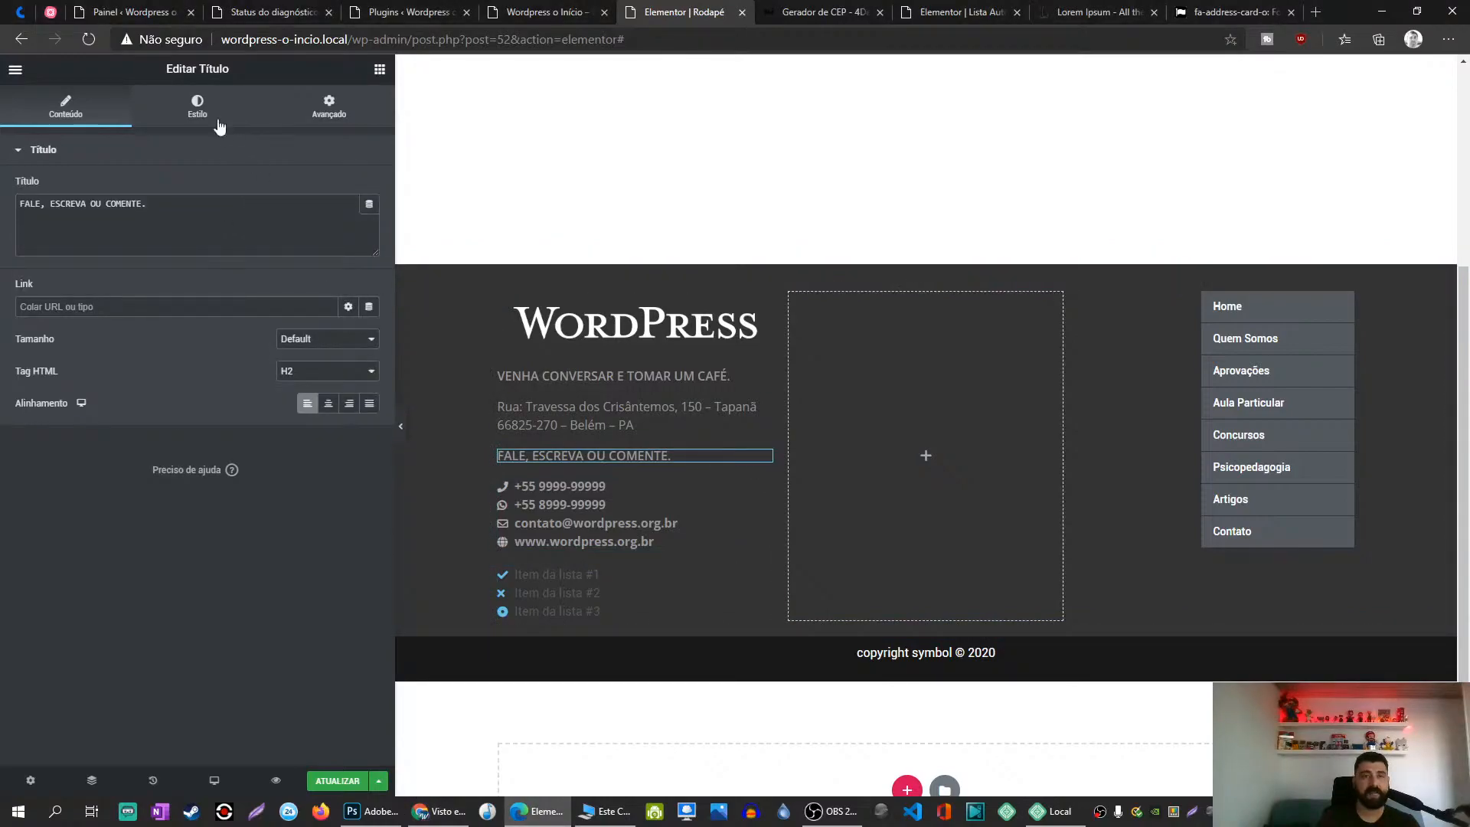
click(199, 107)
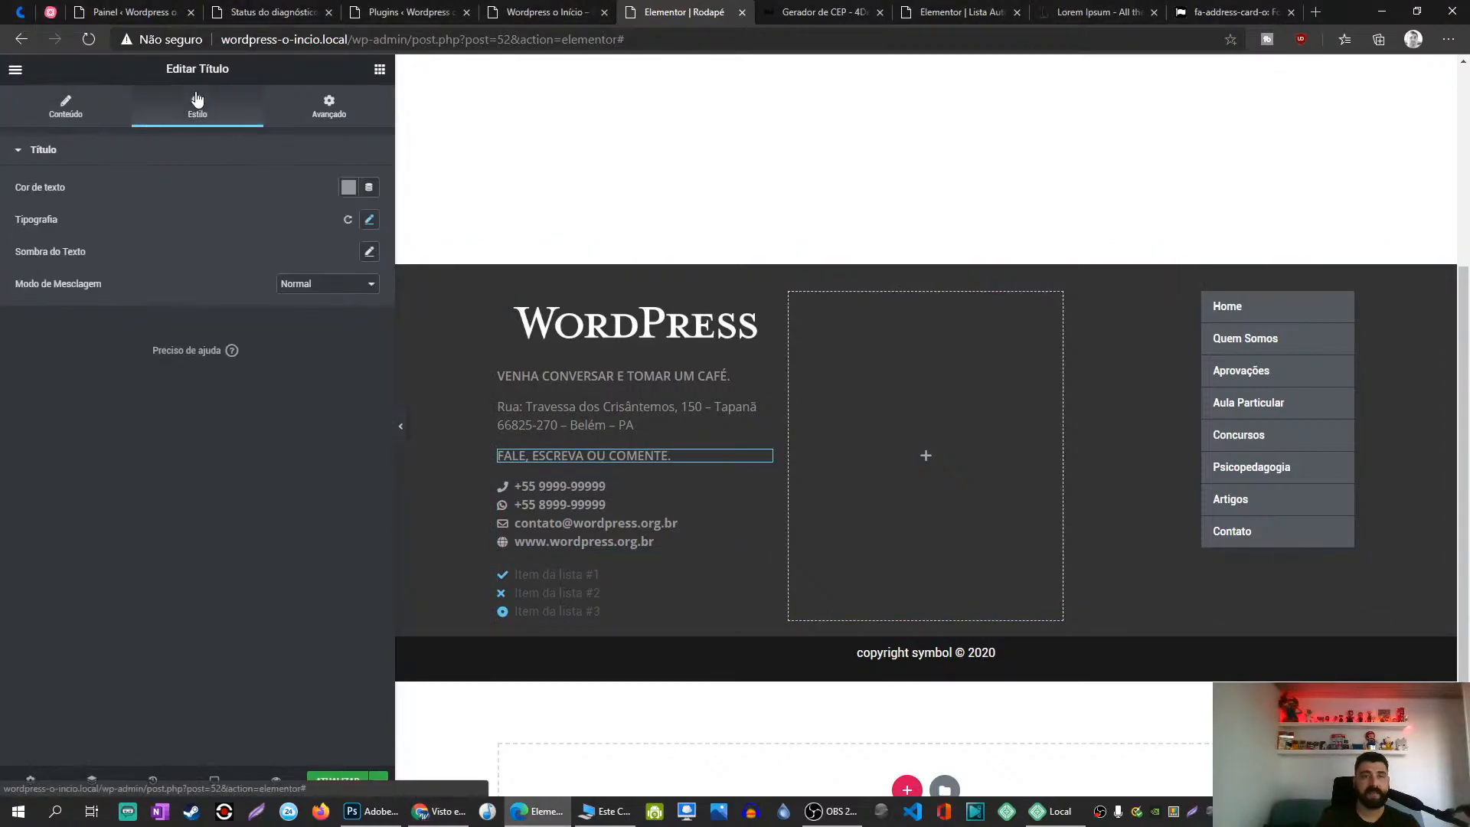
click(369, 222)
click(335, 354)
click(288, 500)
click(286, 626)
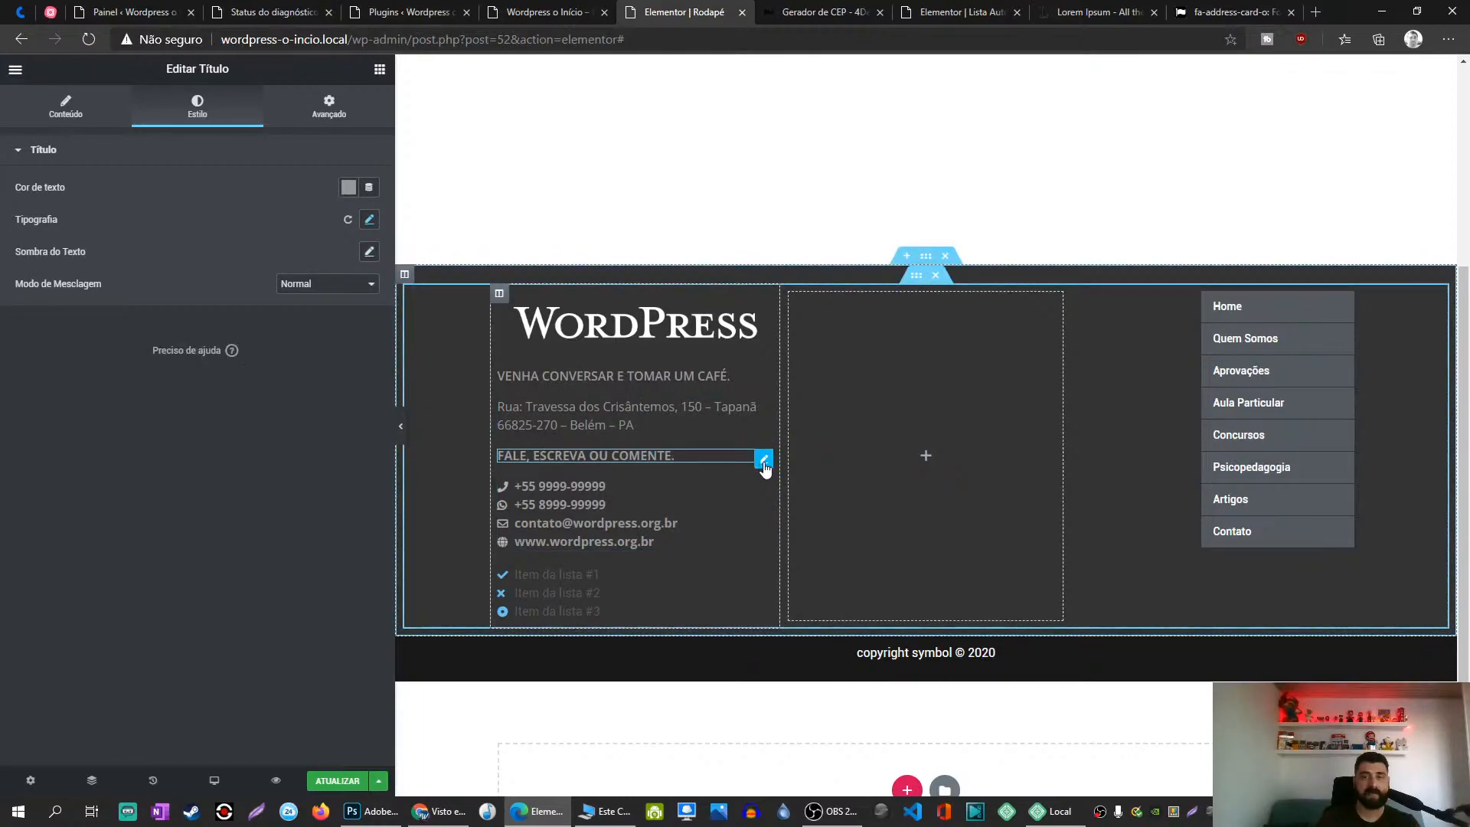
right_click(763, 469)
right_click(761, 375)
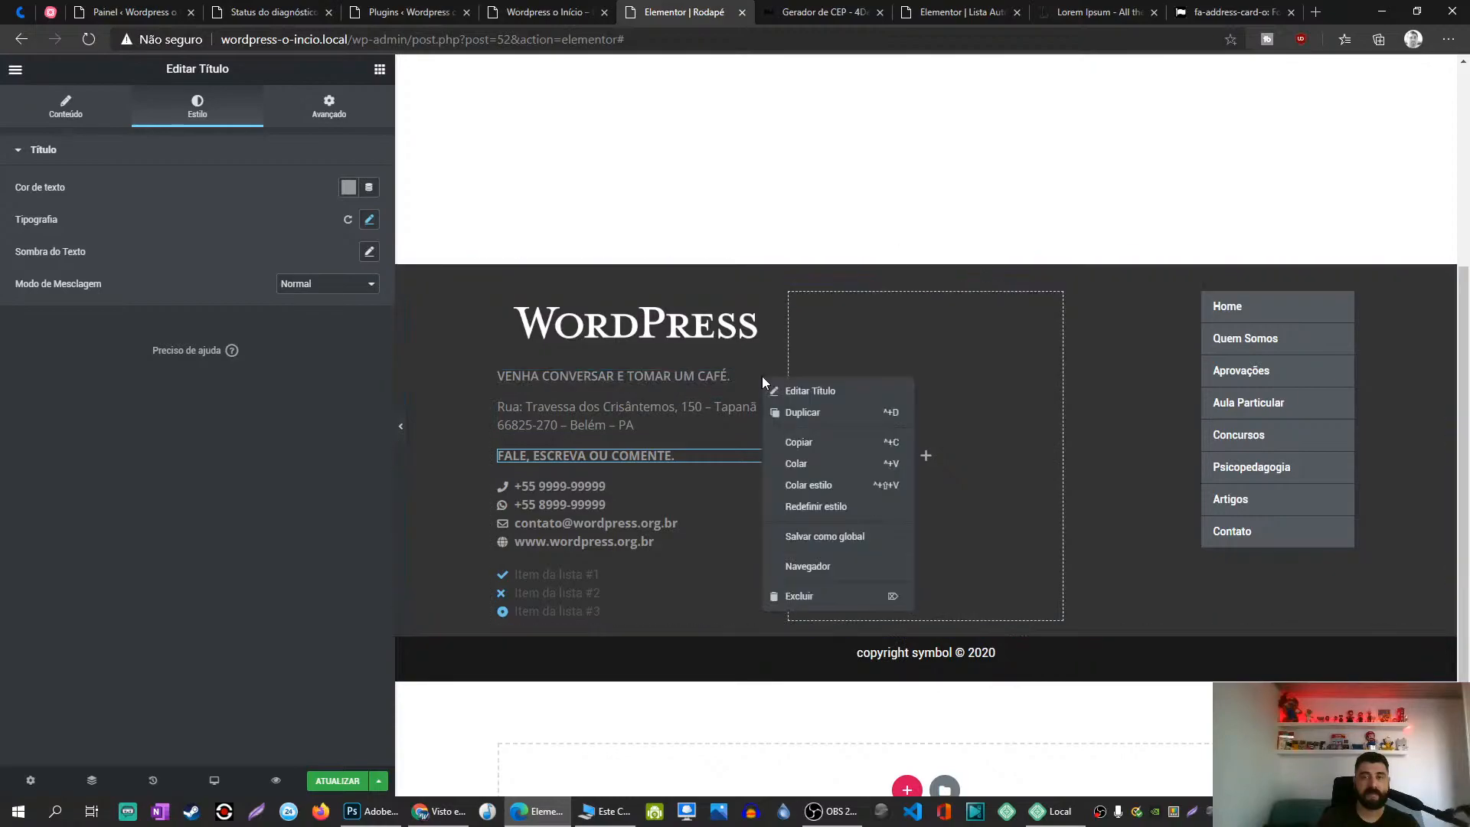
click(805, 485)
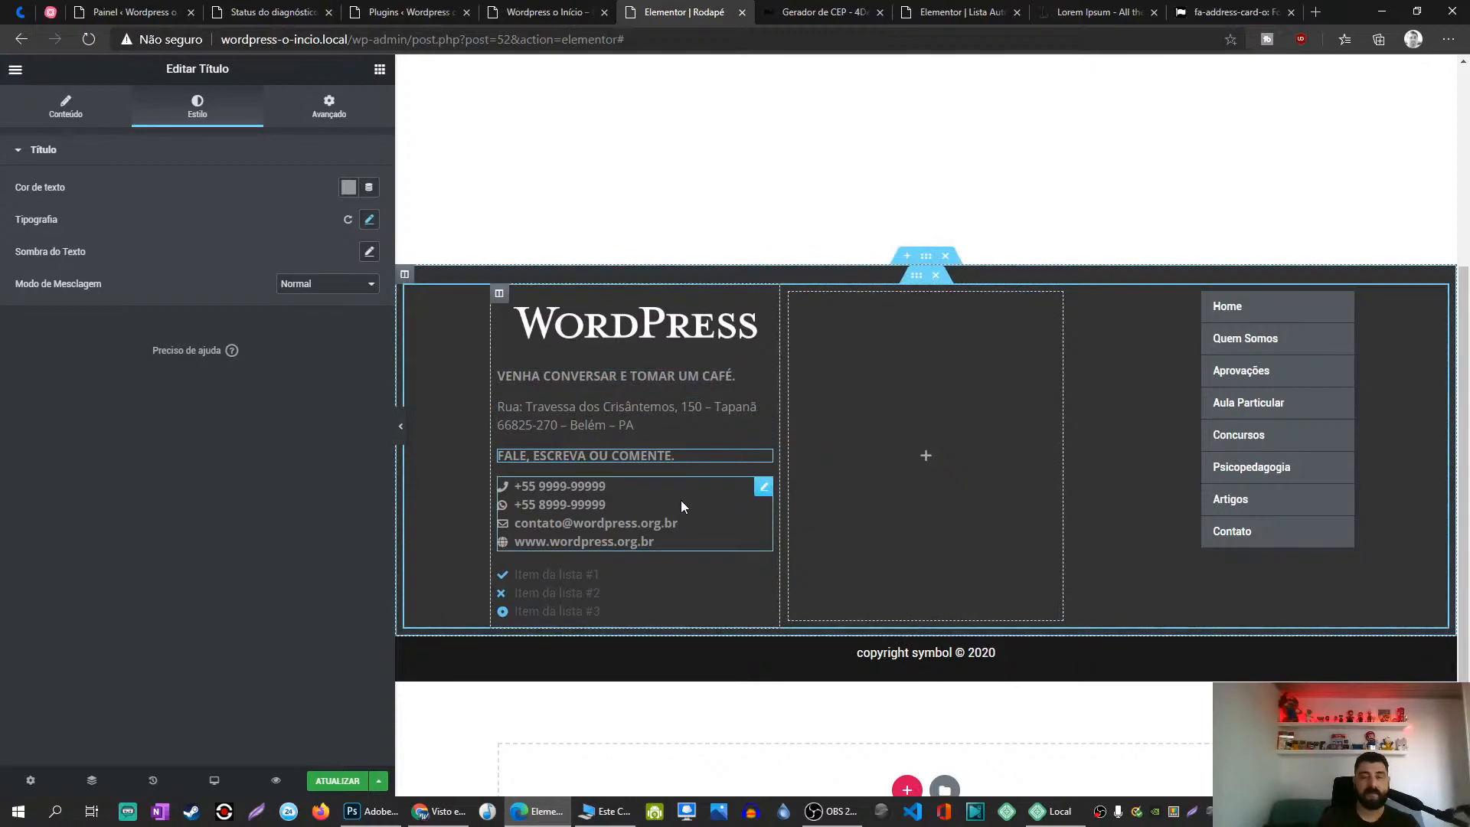
Step: Duplicate the FALE heading above the new list and retitle it 'Horário de Atendimento'
right_click(763, 460)
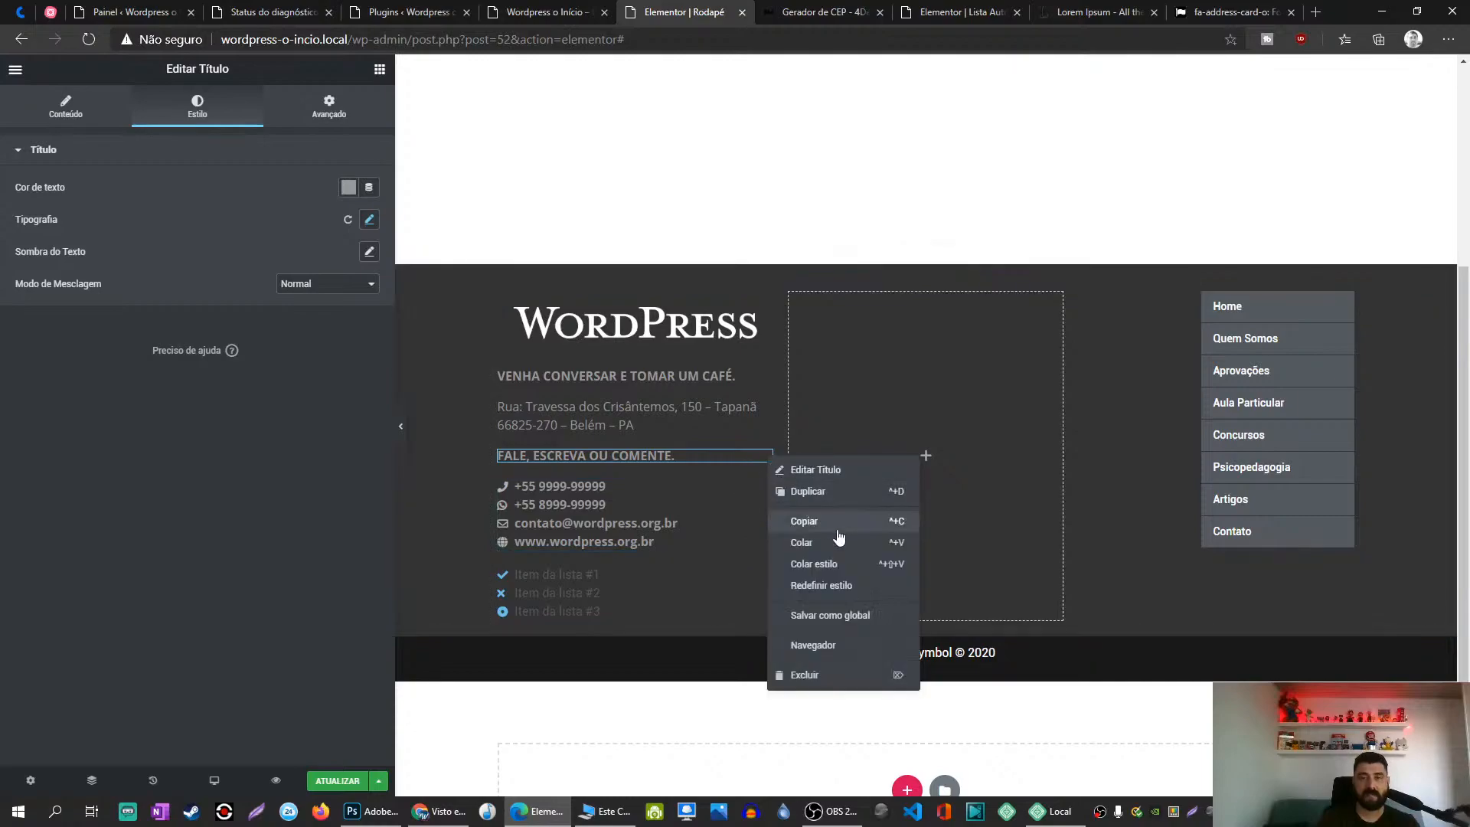
click(825, 492)
drag(762, 486, 680, 563)
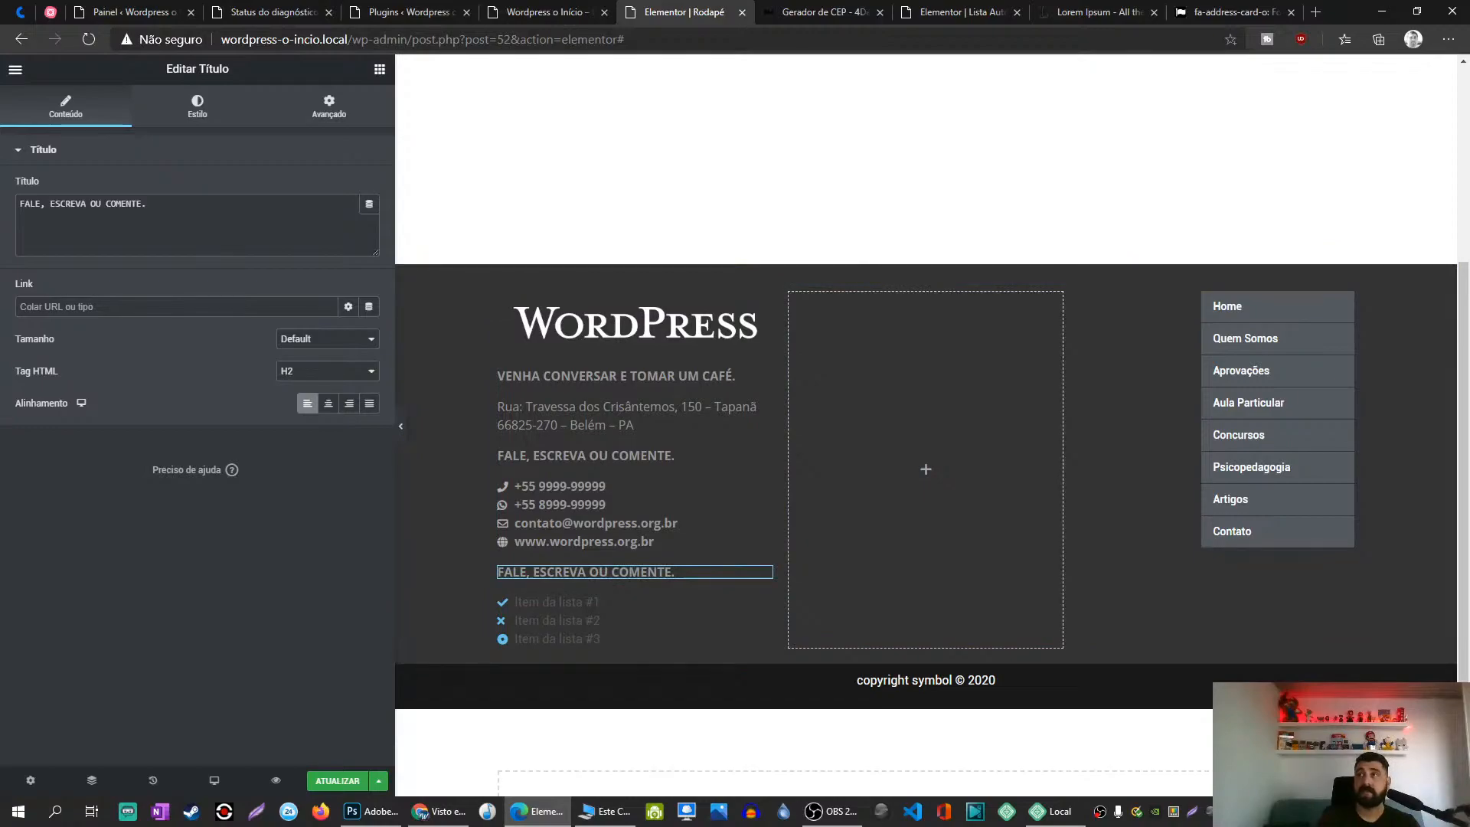
key(alt+Tab)
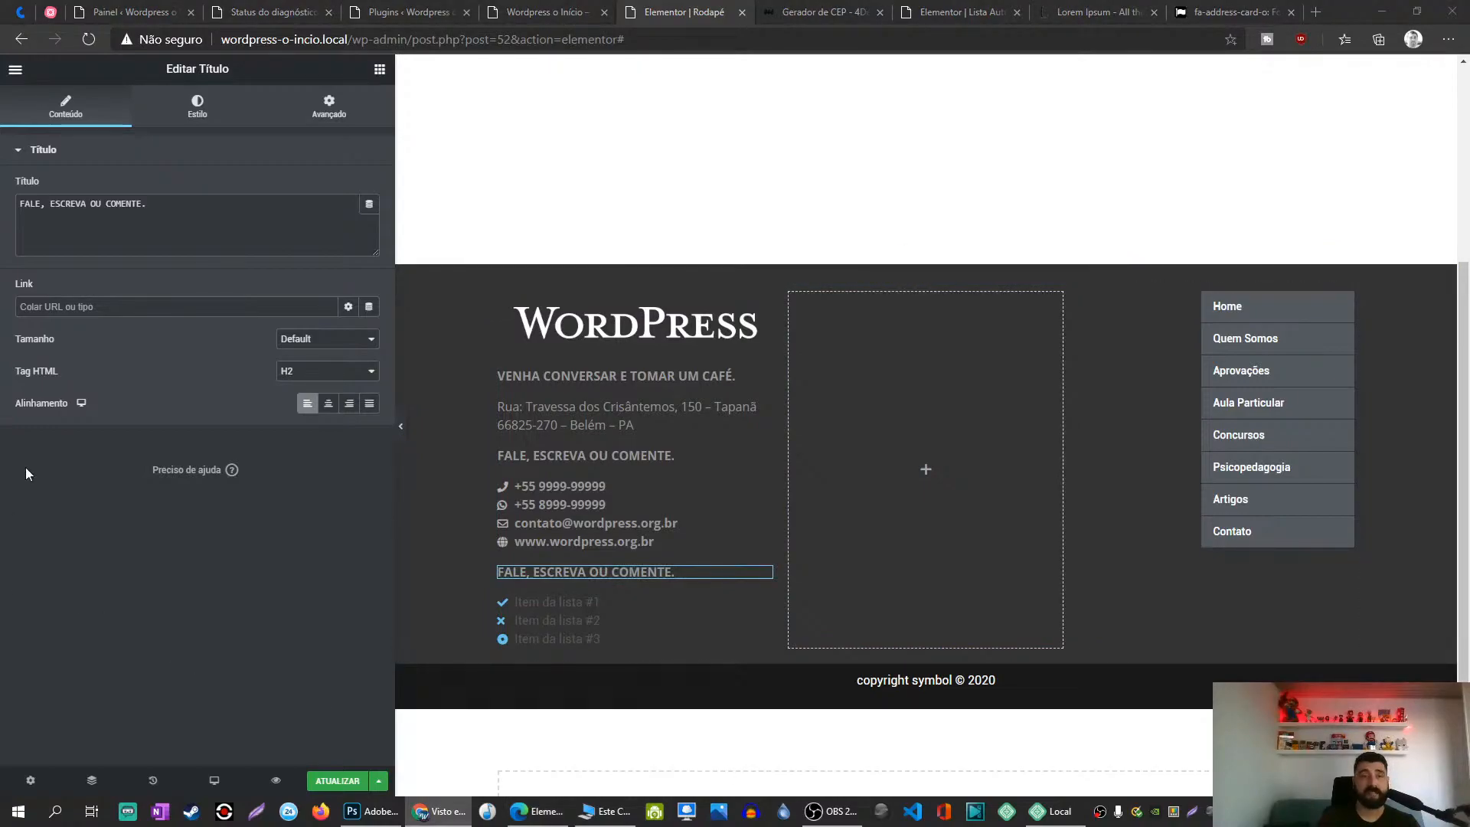
click(187, 227)
key(ctrl+a)
text(Segunda a sexta)
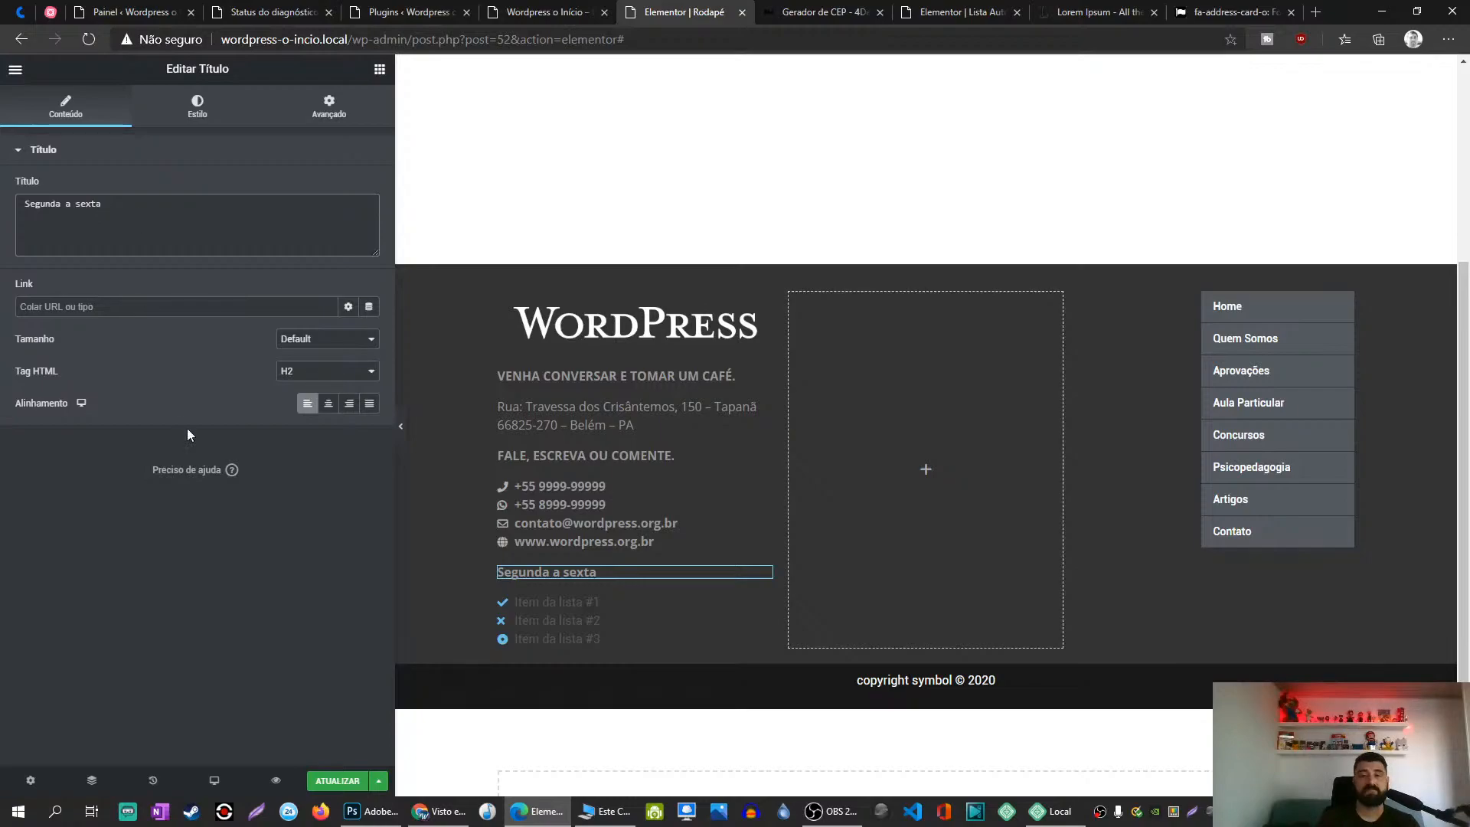
triple_click(152, 216)
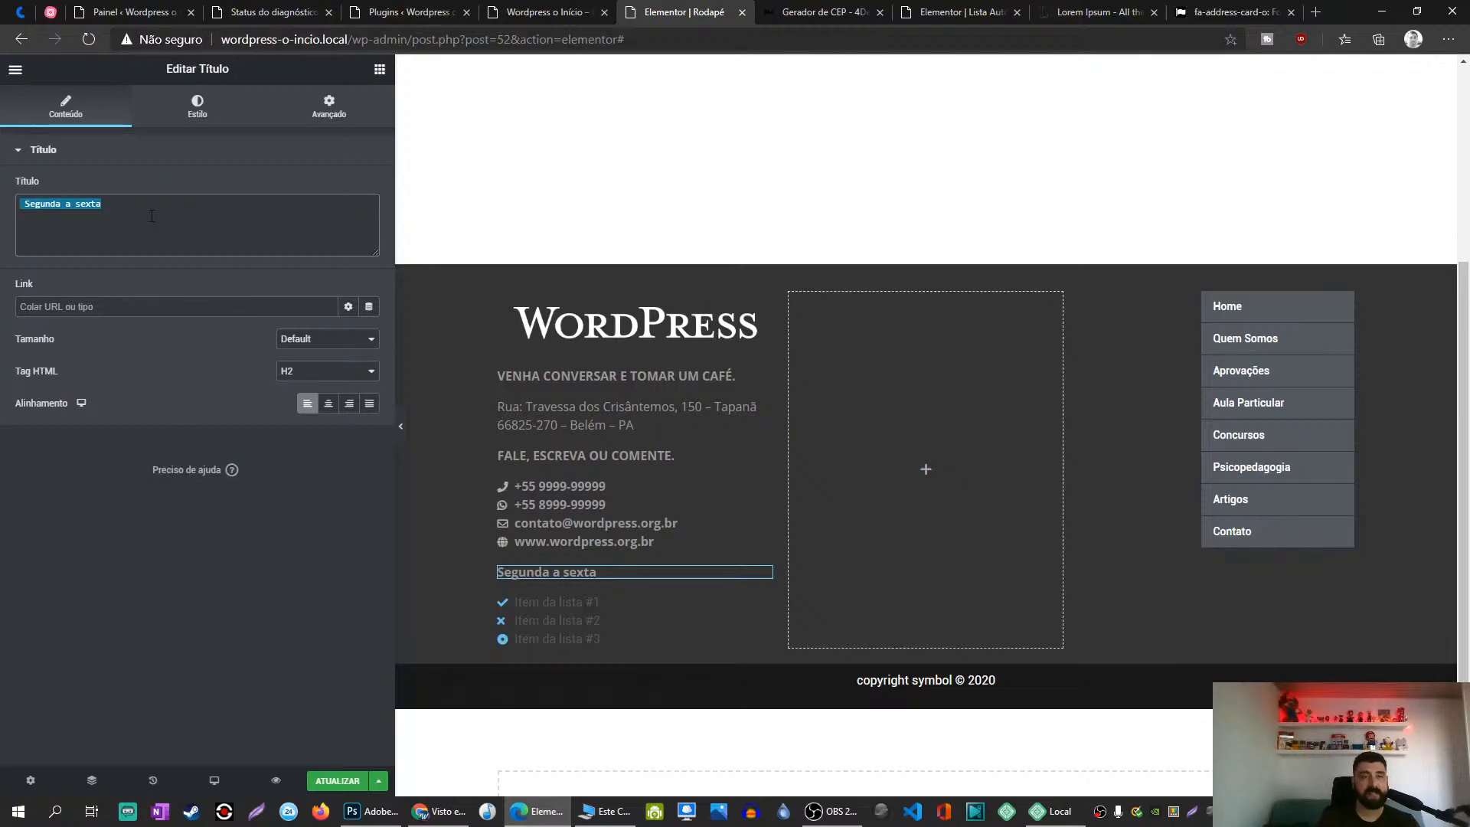
text(Horário de Atendimento)
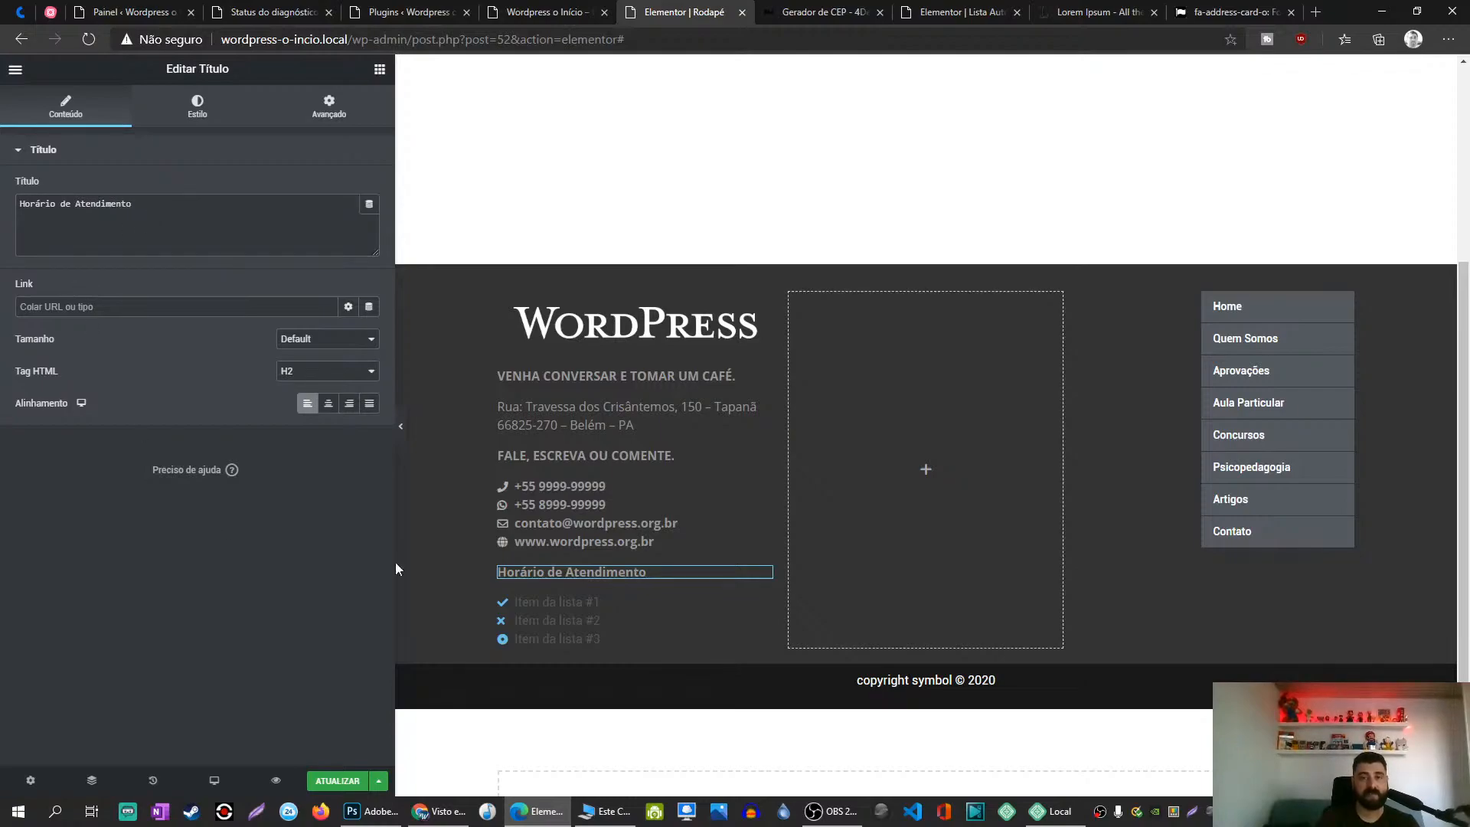
Step: Replace Item da lista #1's placeholder text in the second icon list with 'Segunda a sexta'
click(763, 604)
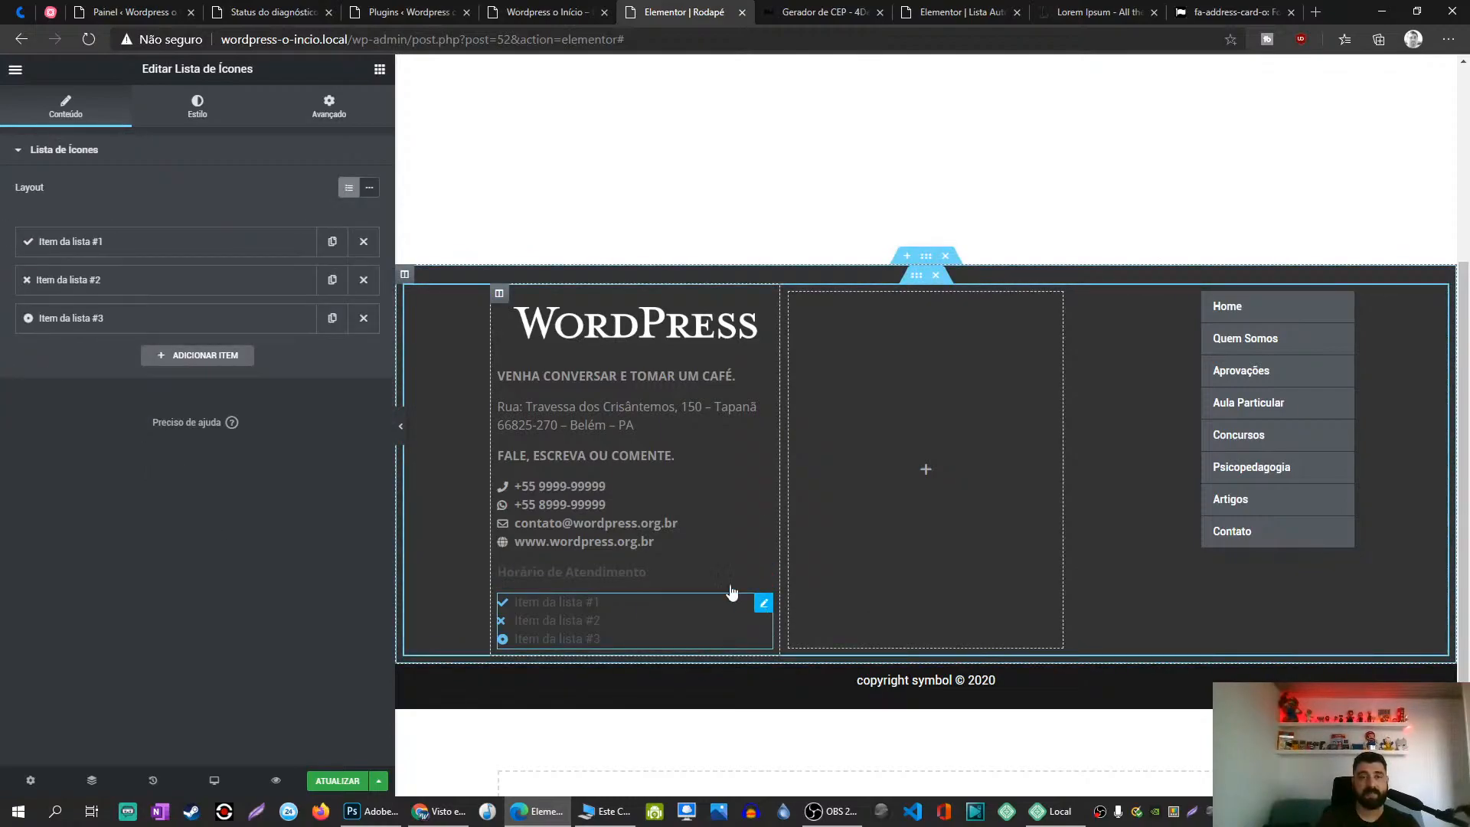
click(188, 243)
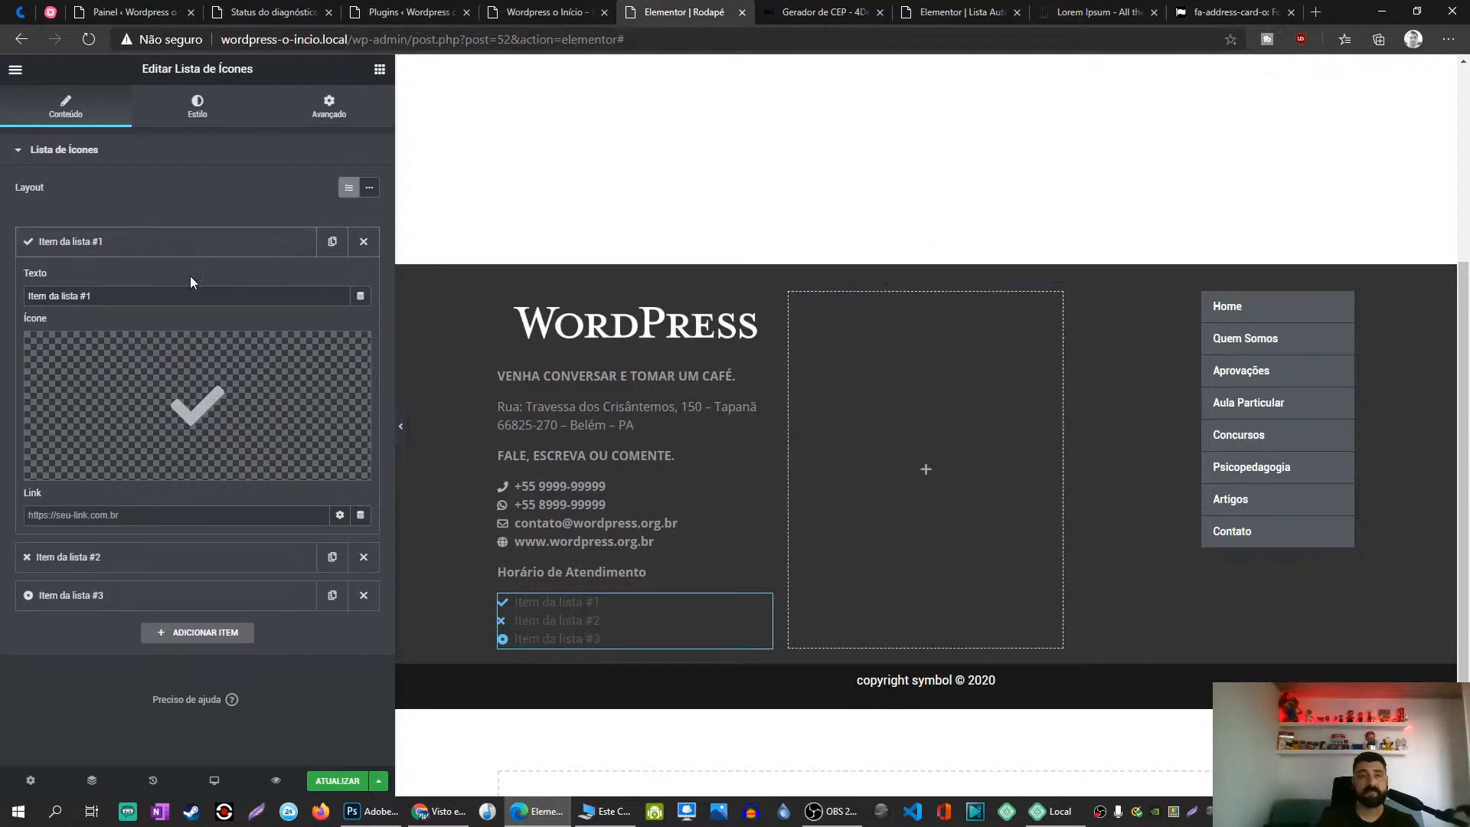
click(157, 295)
key(ctrl+a)
text(Segunda a sexta)
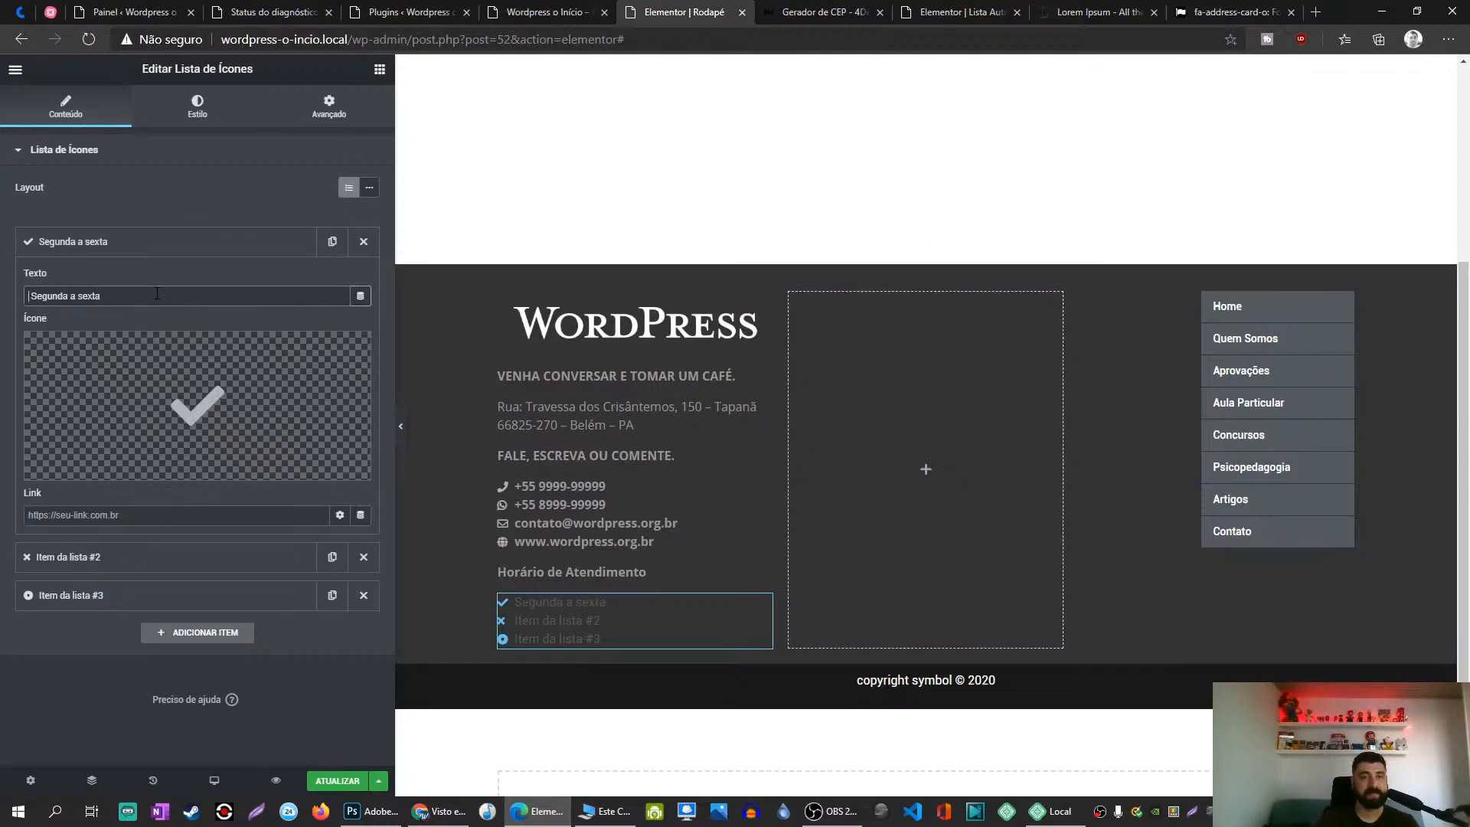
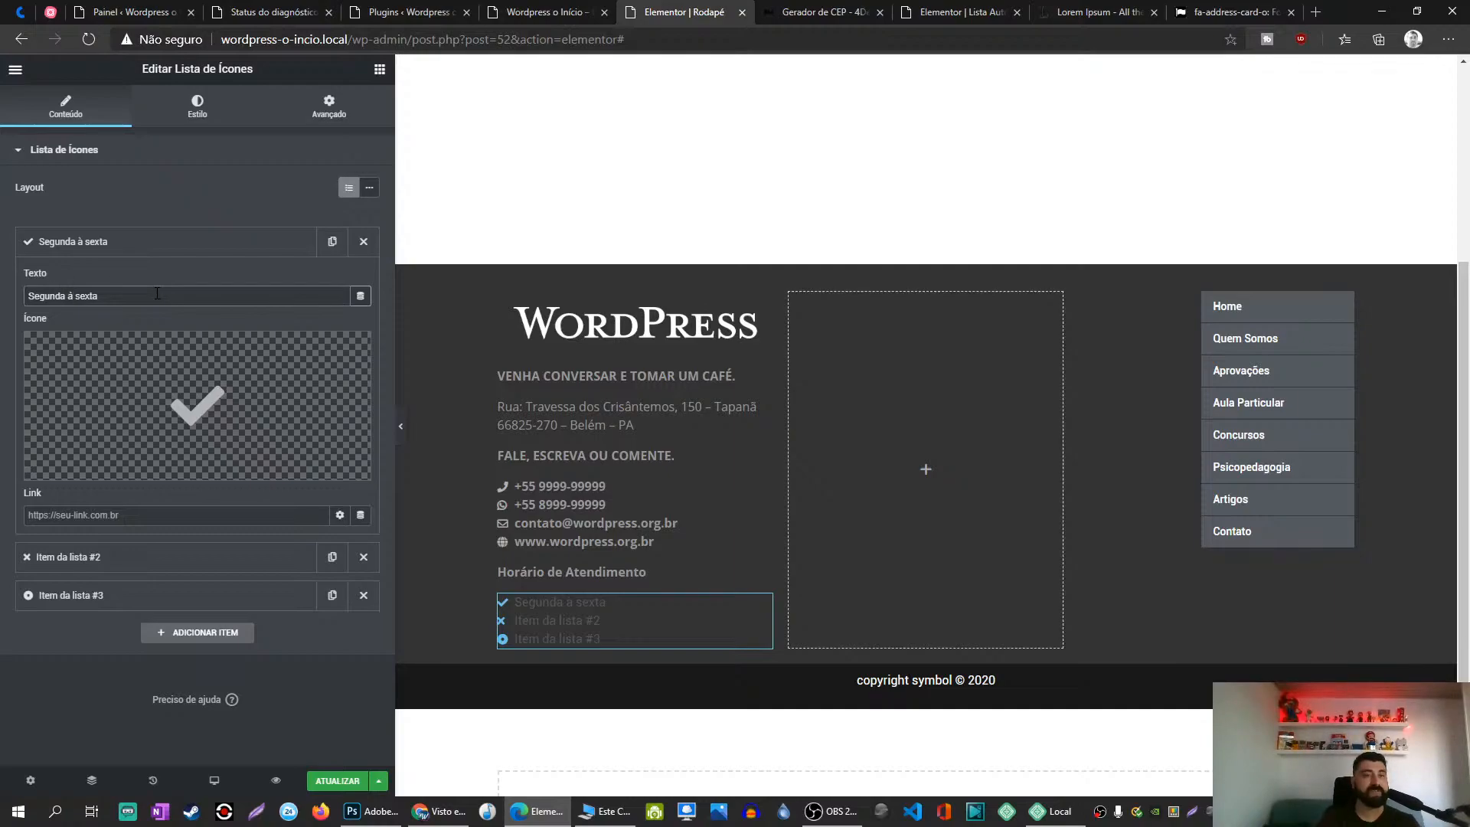
Step: Replace the Segunda à sexta checkmark with the calendar icon from the Icon Library
click(116, 372)
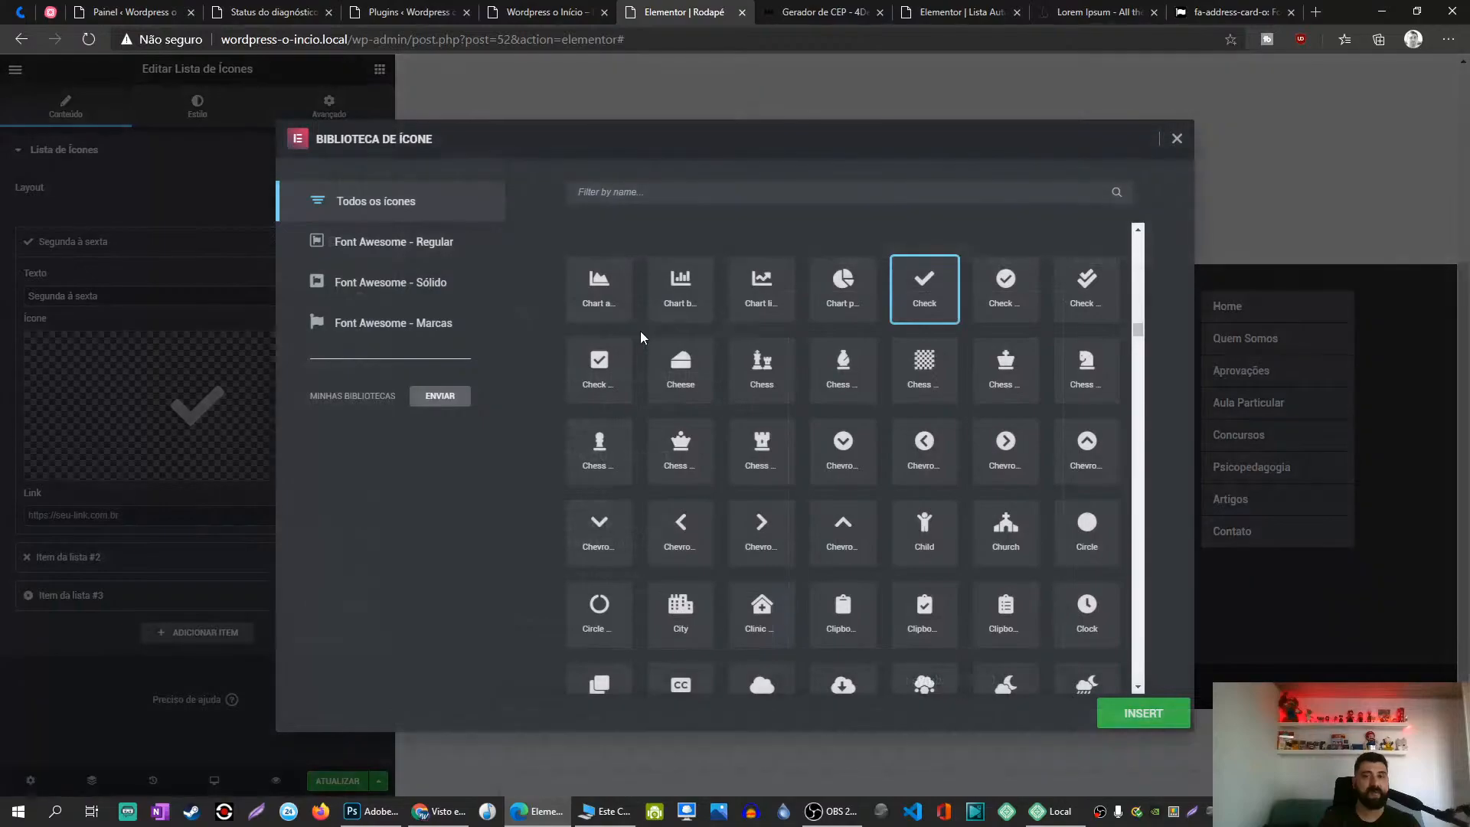
click(663, 191)
text(clo)
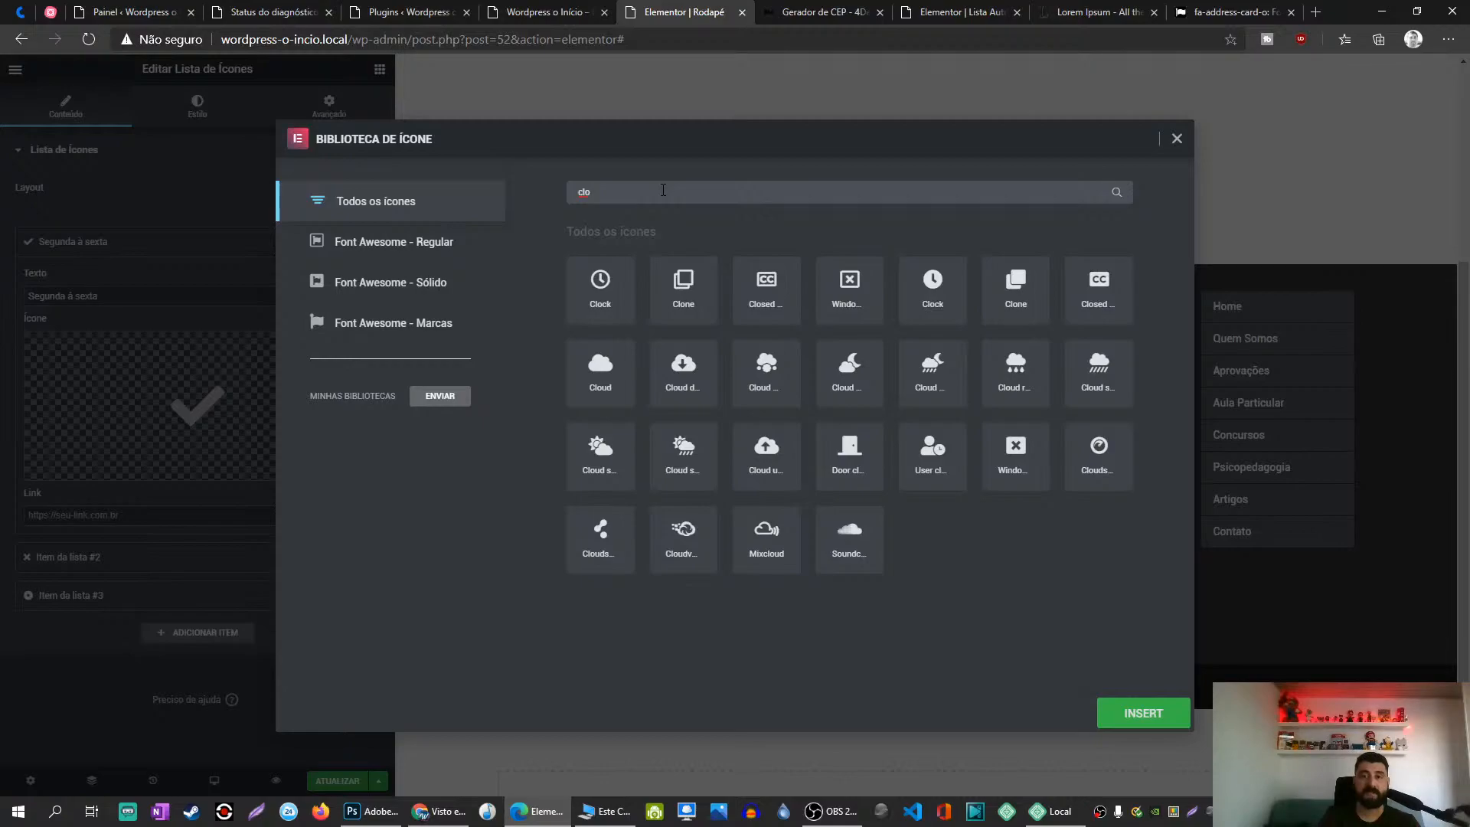
key(BackSpace)
key(BackSpace)
key(BackSpace)
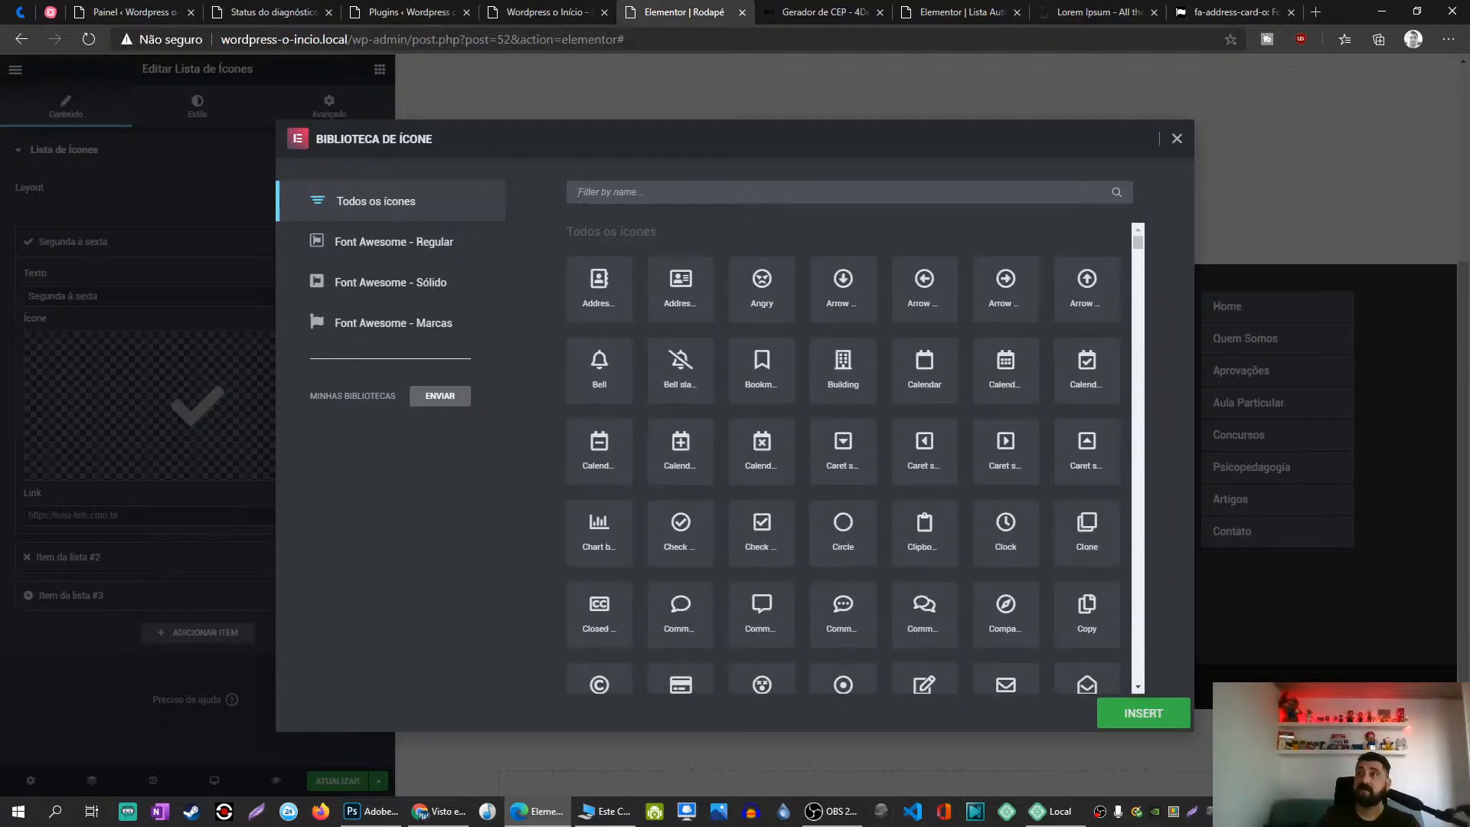
key(alt+Tab)
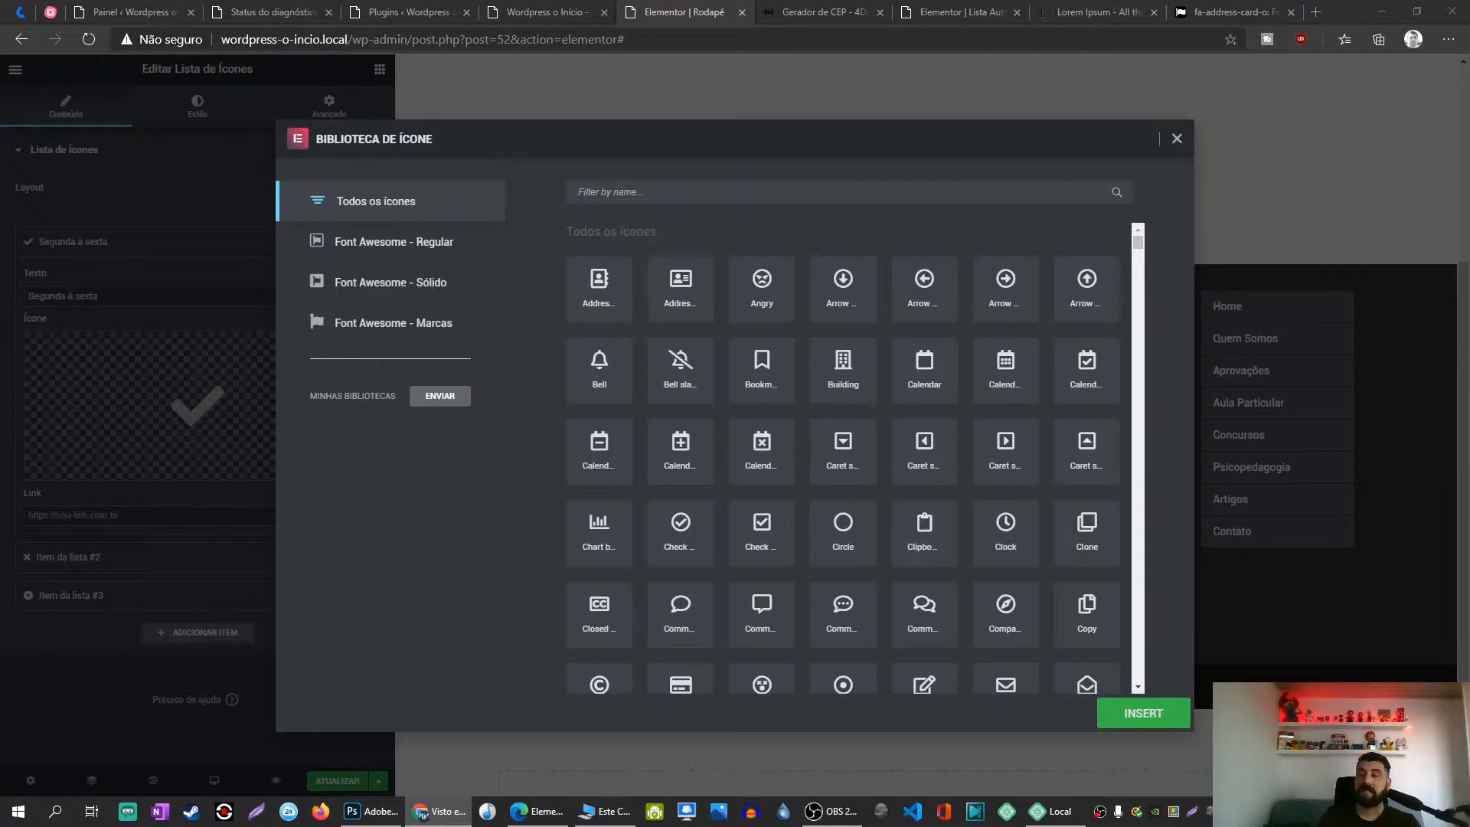
click(606, 193)
text(ca;em)
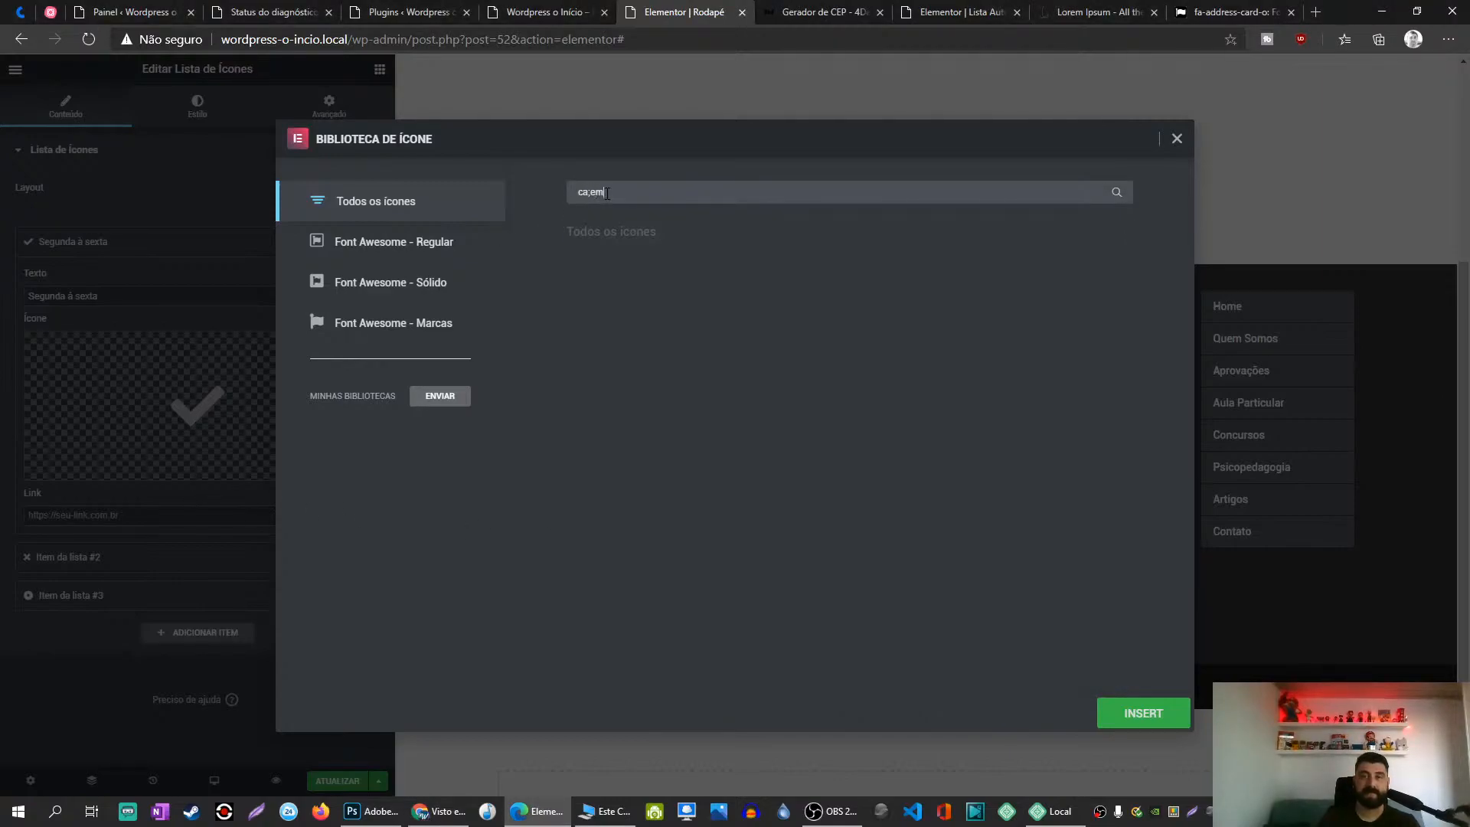
key(BackSpace)
text(lend)
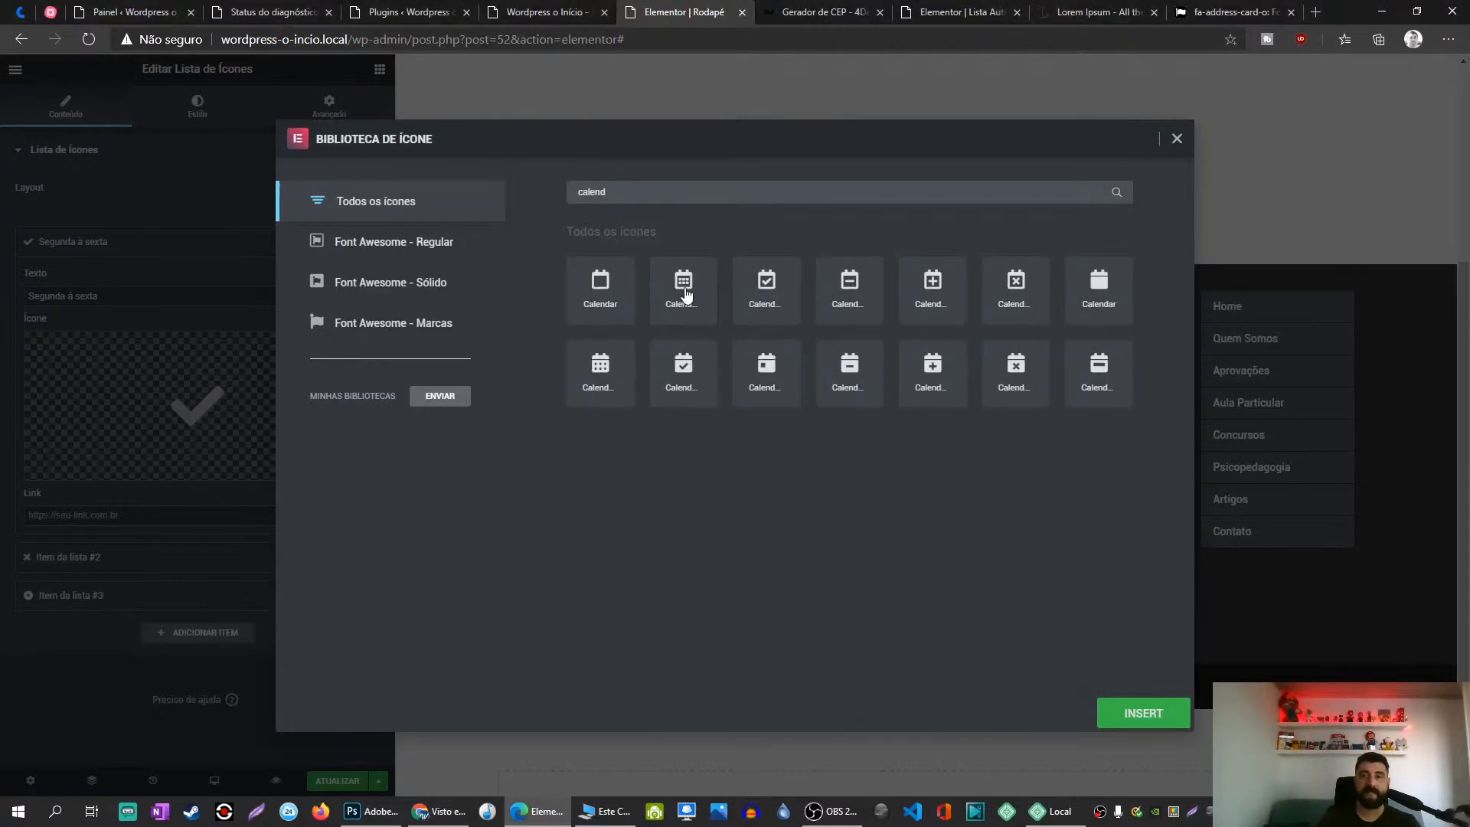
click(685, 291)
click(1141, 713)
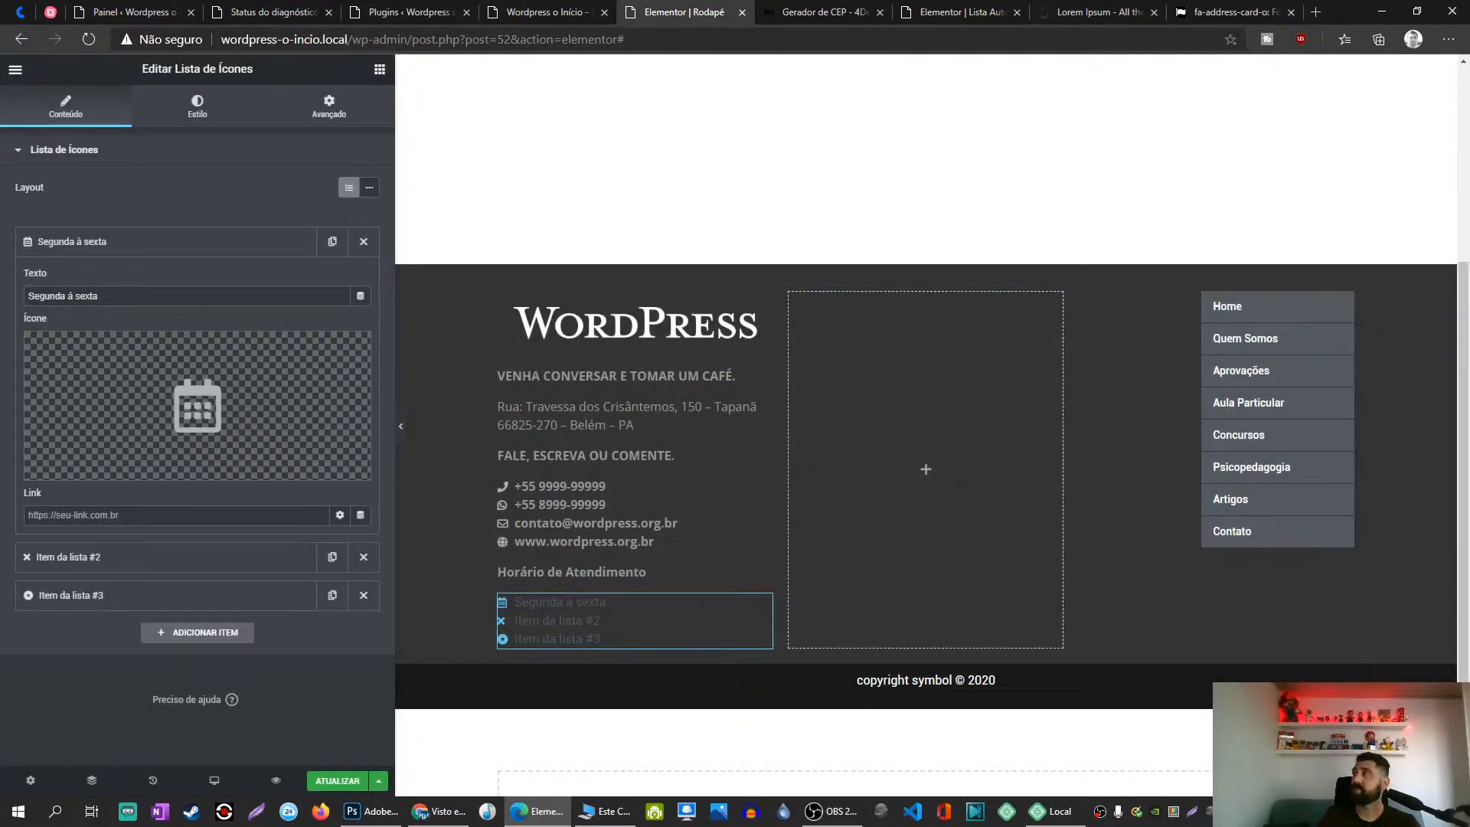
Step: Retype list items 2 and 3 as '08h00 às 11h30' and '13h30 às 19h30'
click(115, 245)
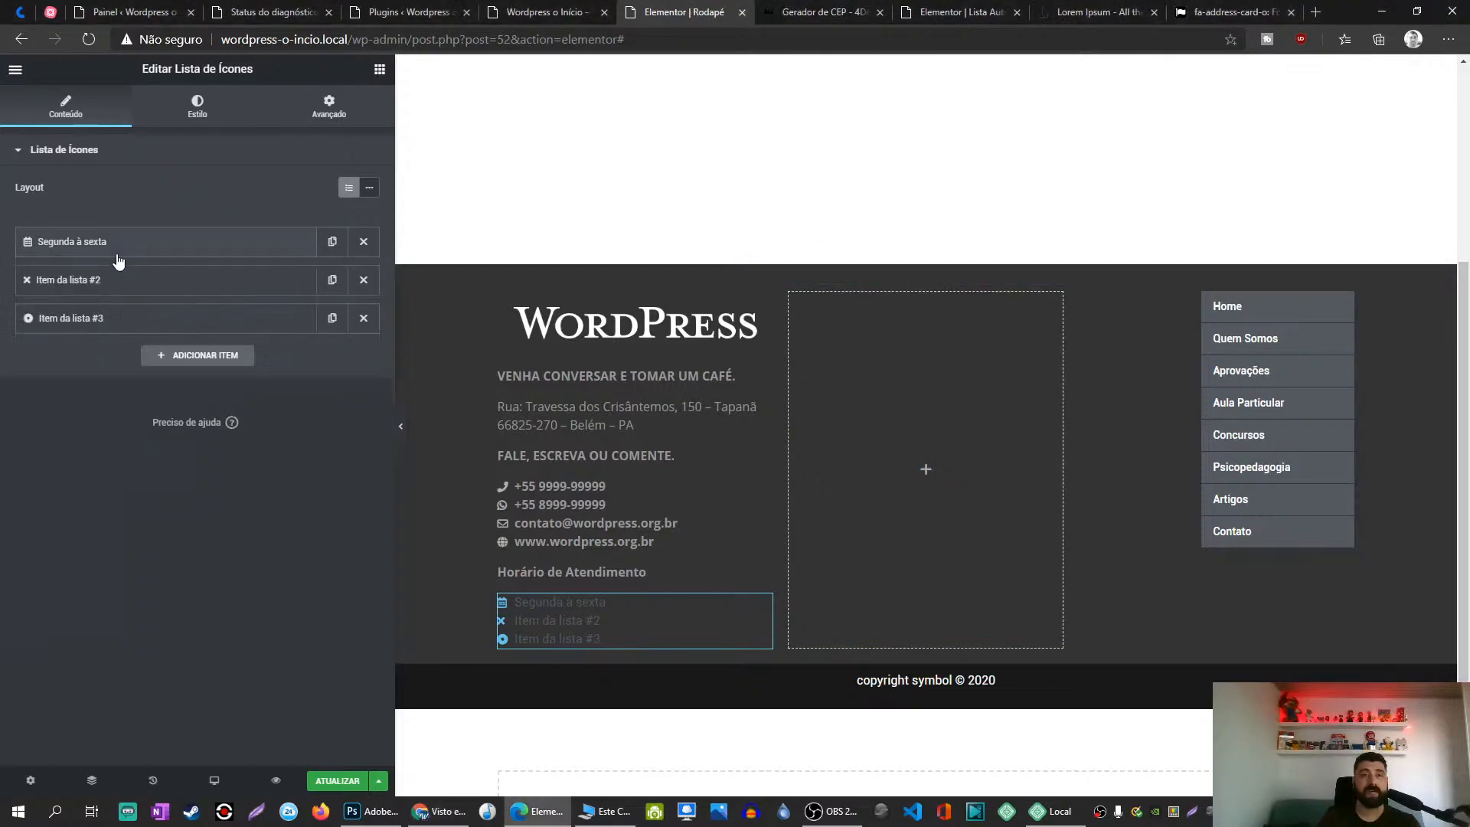
click(91, 280)
triple_click(123, 335)
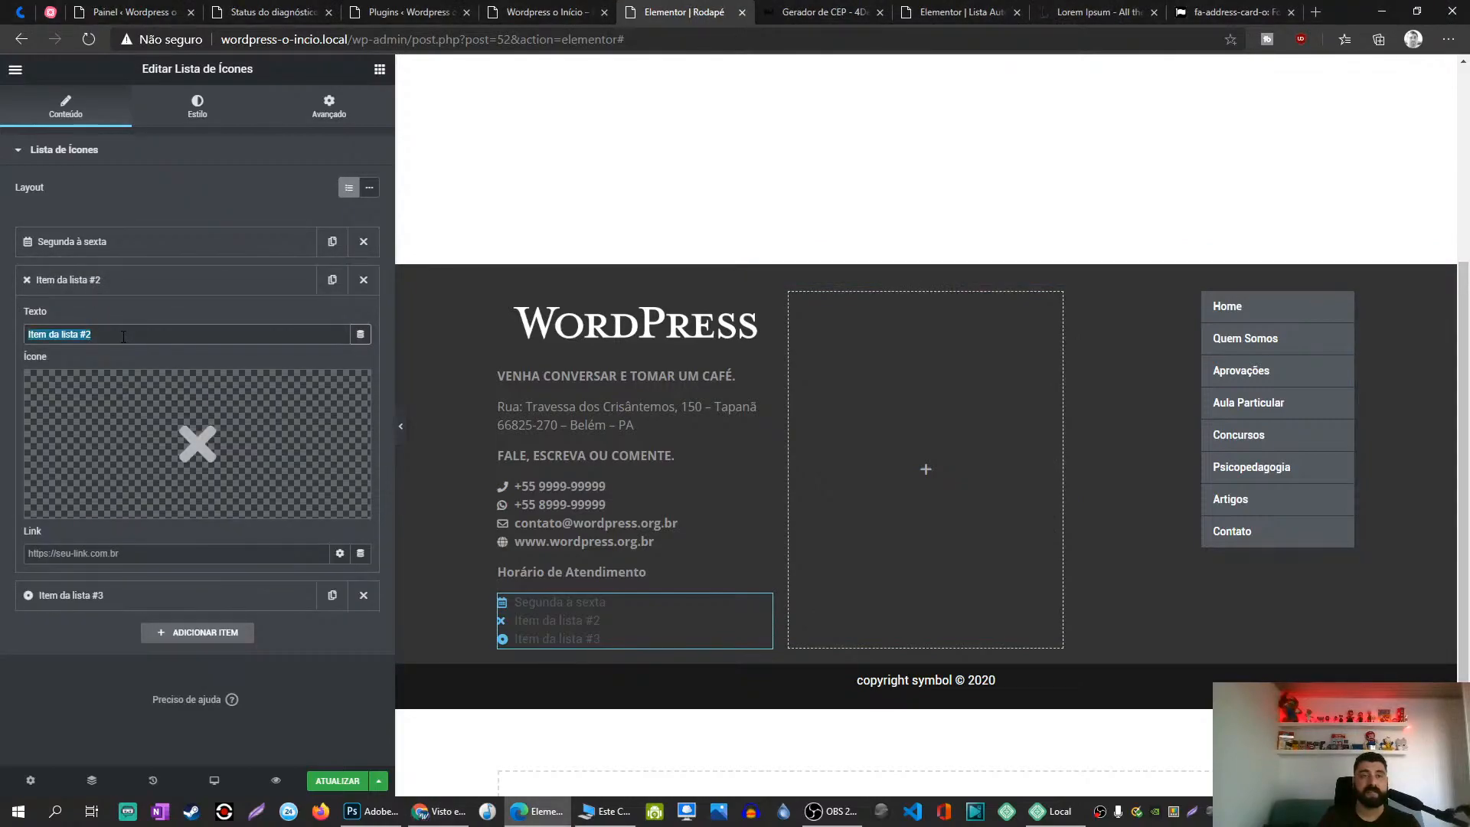
text(0)
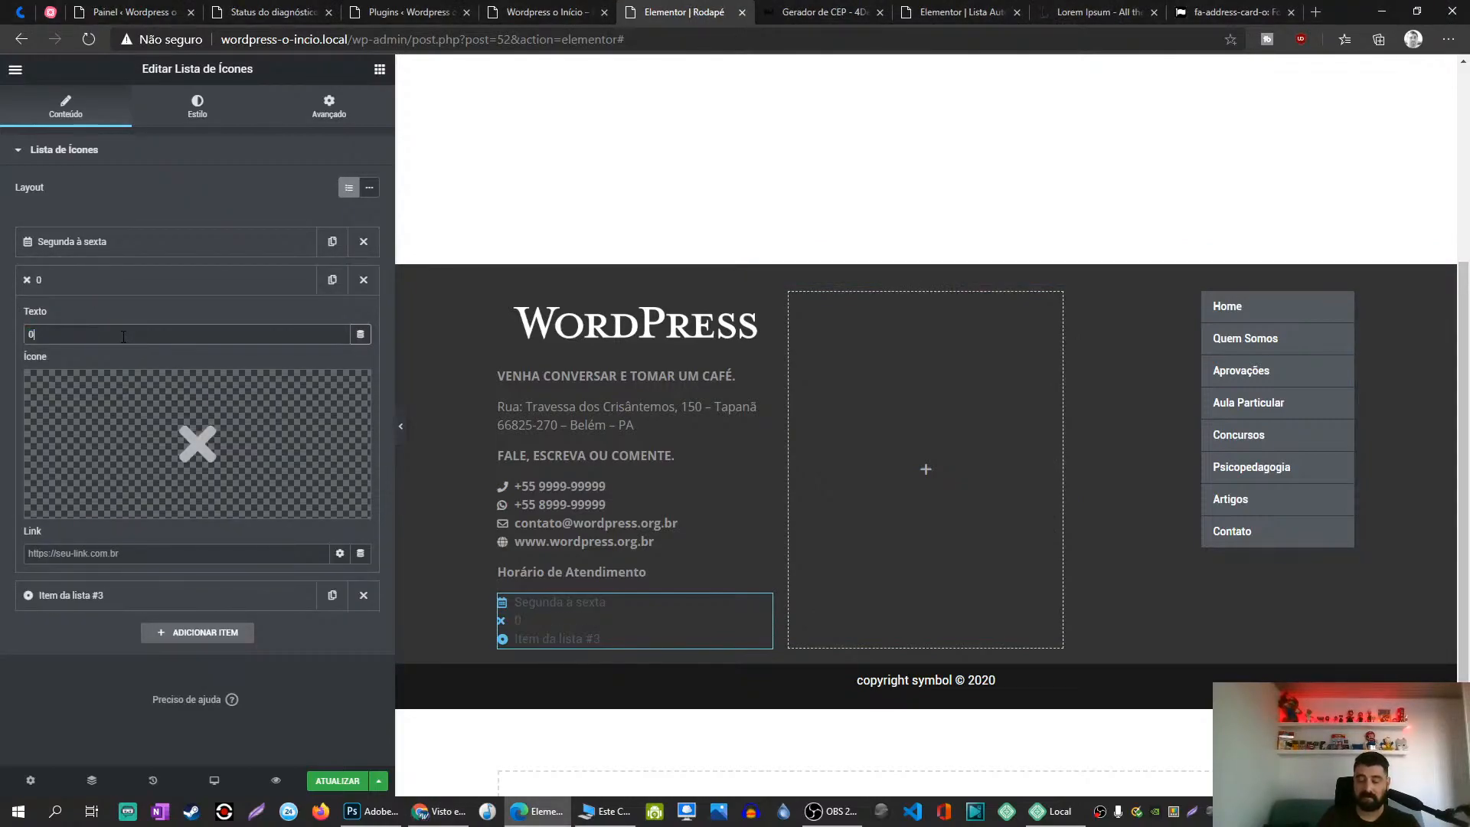
text(8h0)
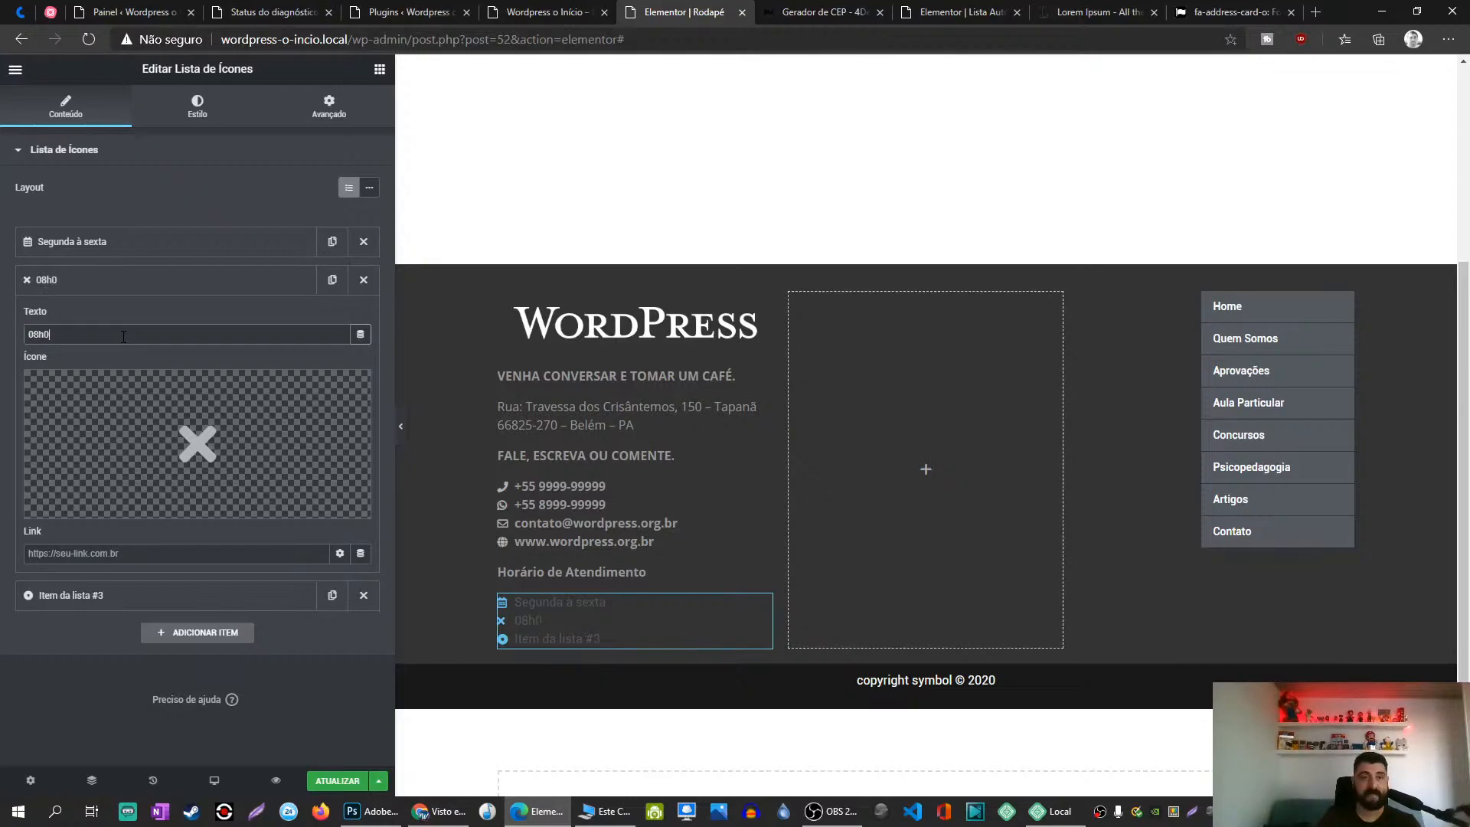
text(0 às 11h30)
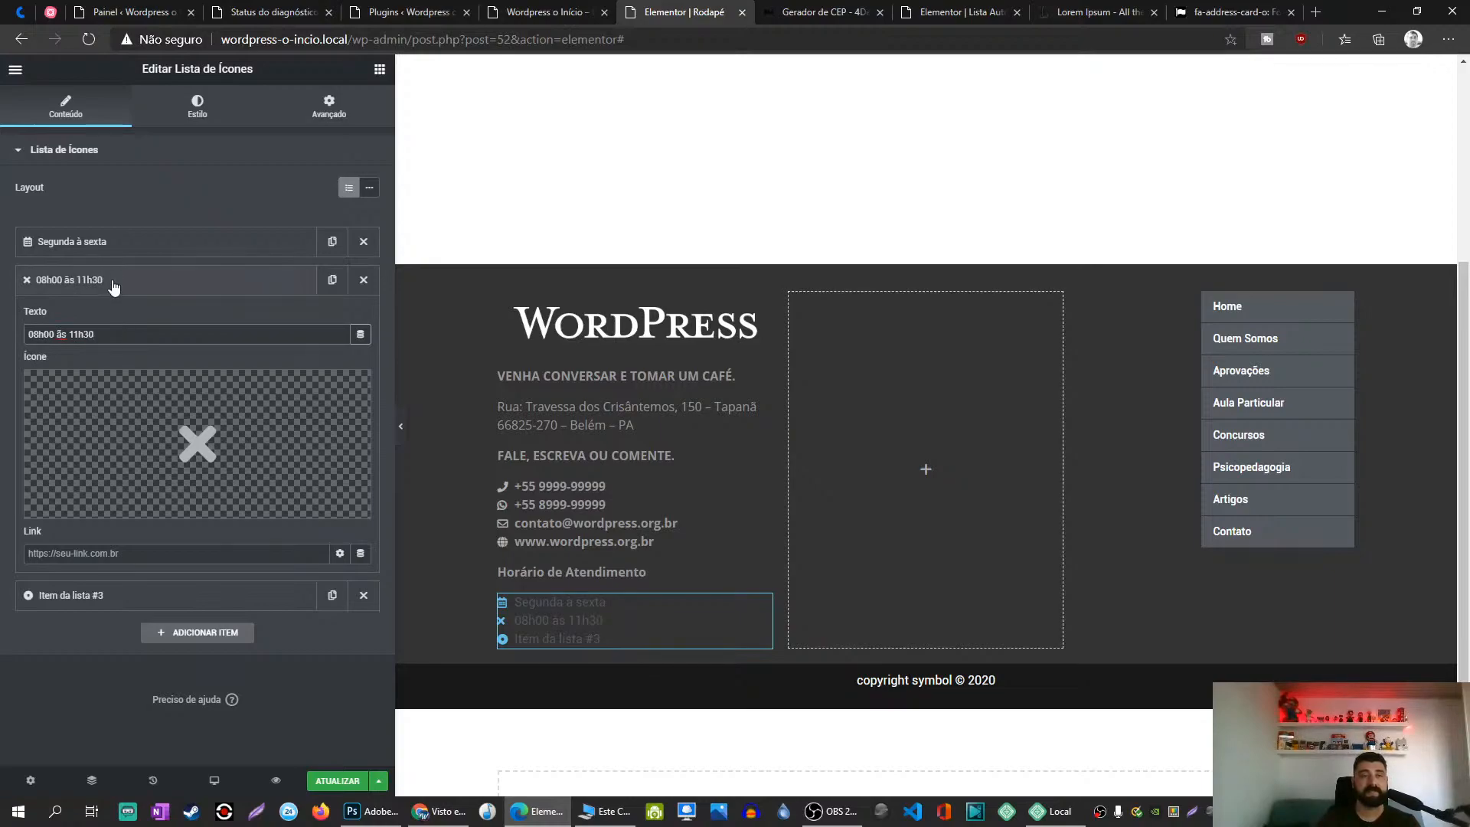
click(108, 283)
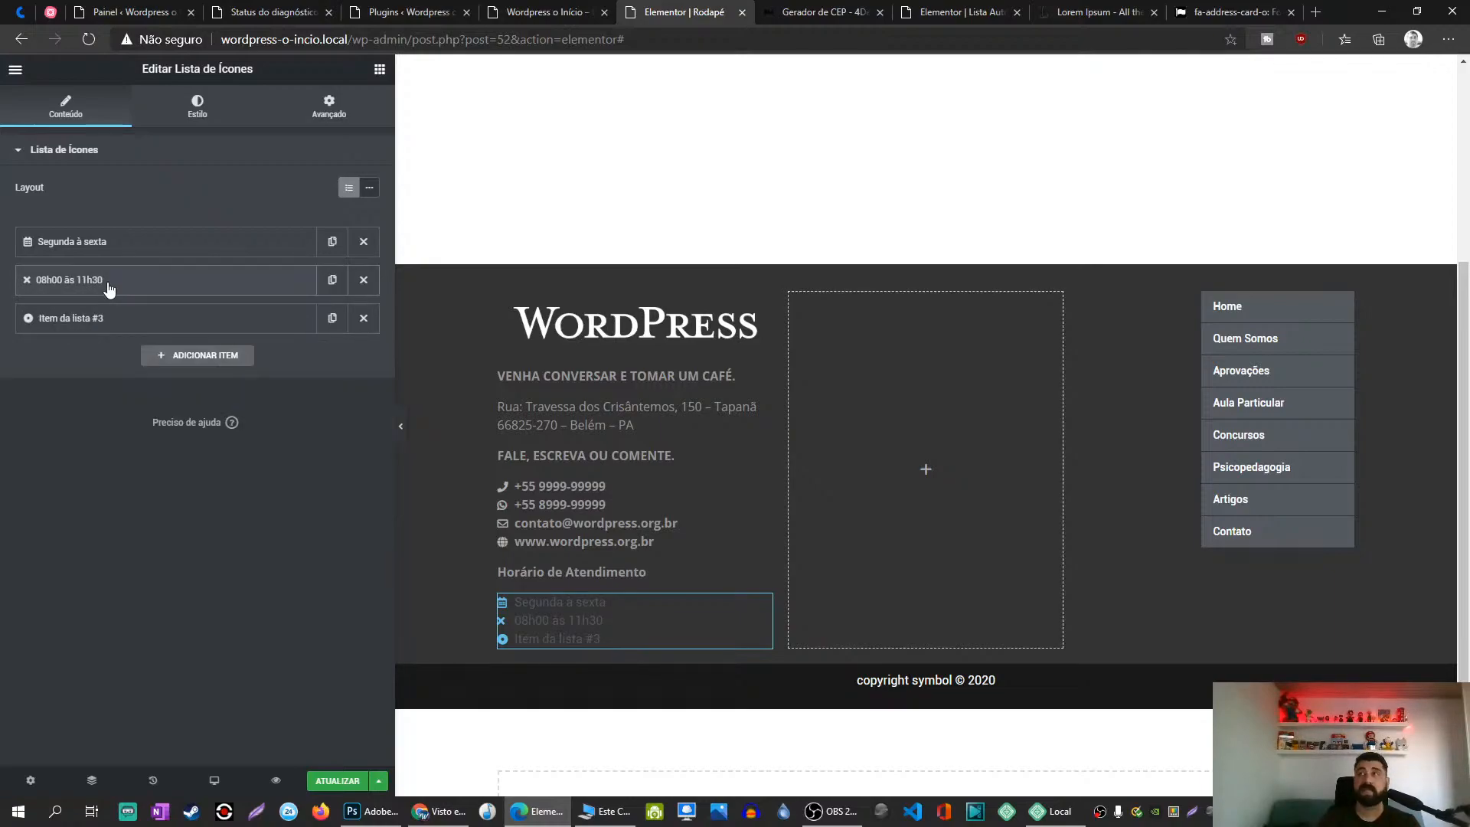
click(160, 329)
triple_click(133, 375)
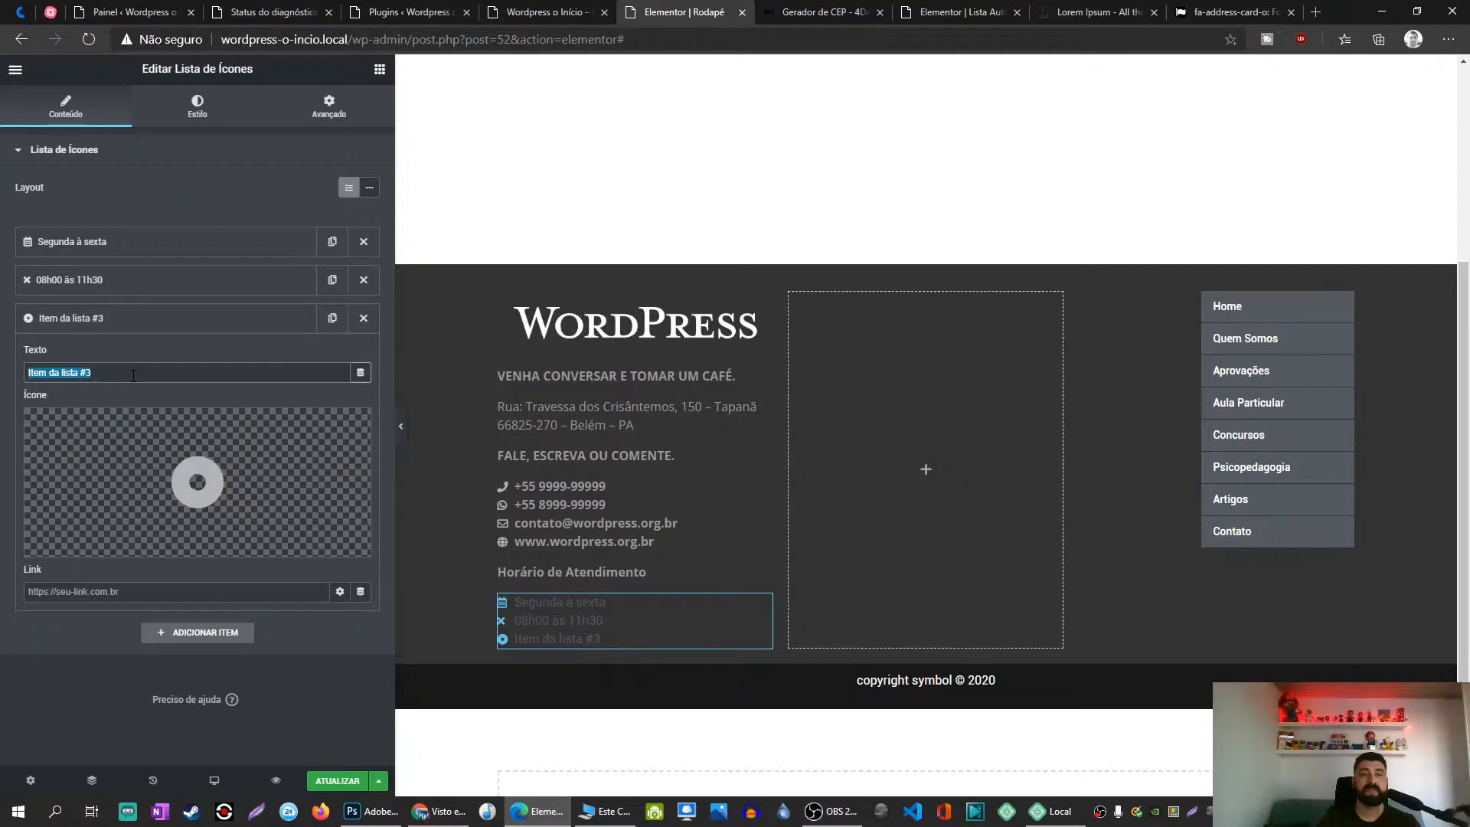
text(13h)
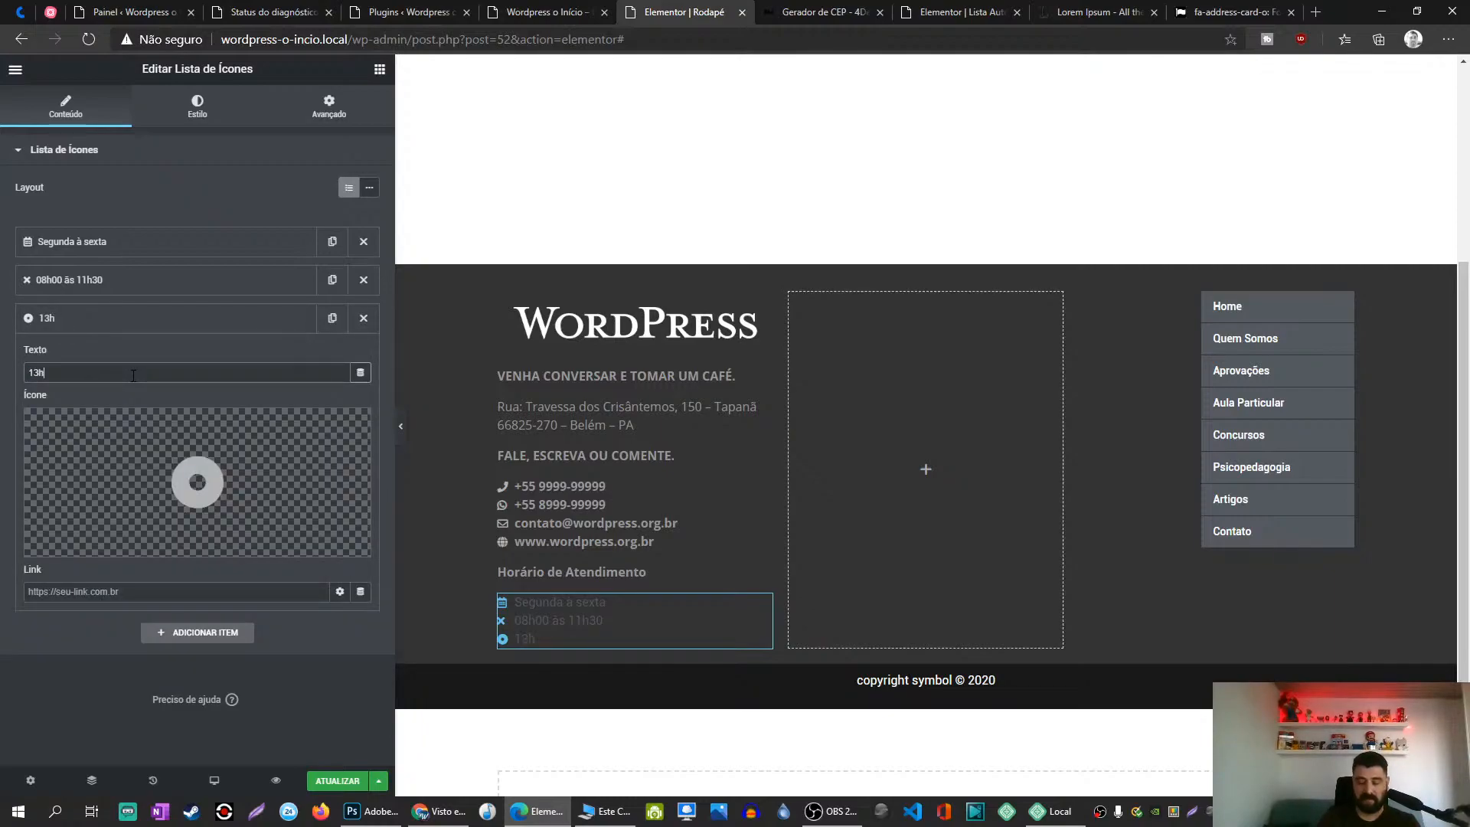
text(30)
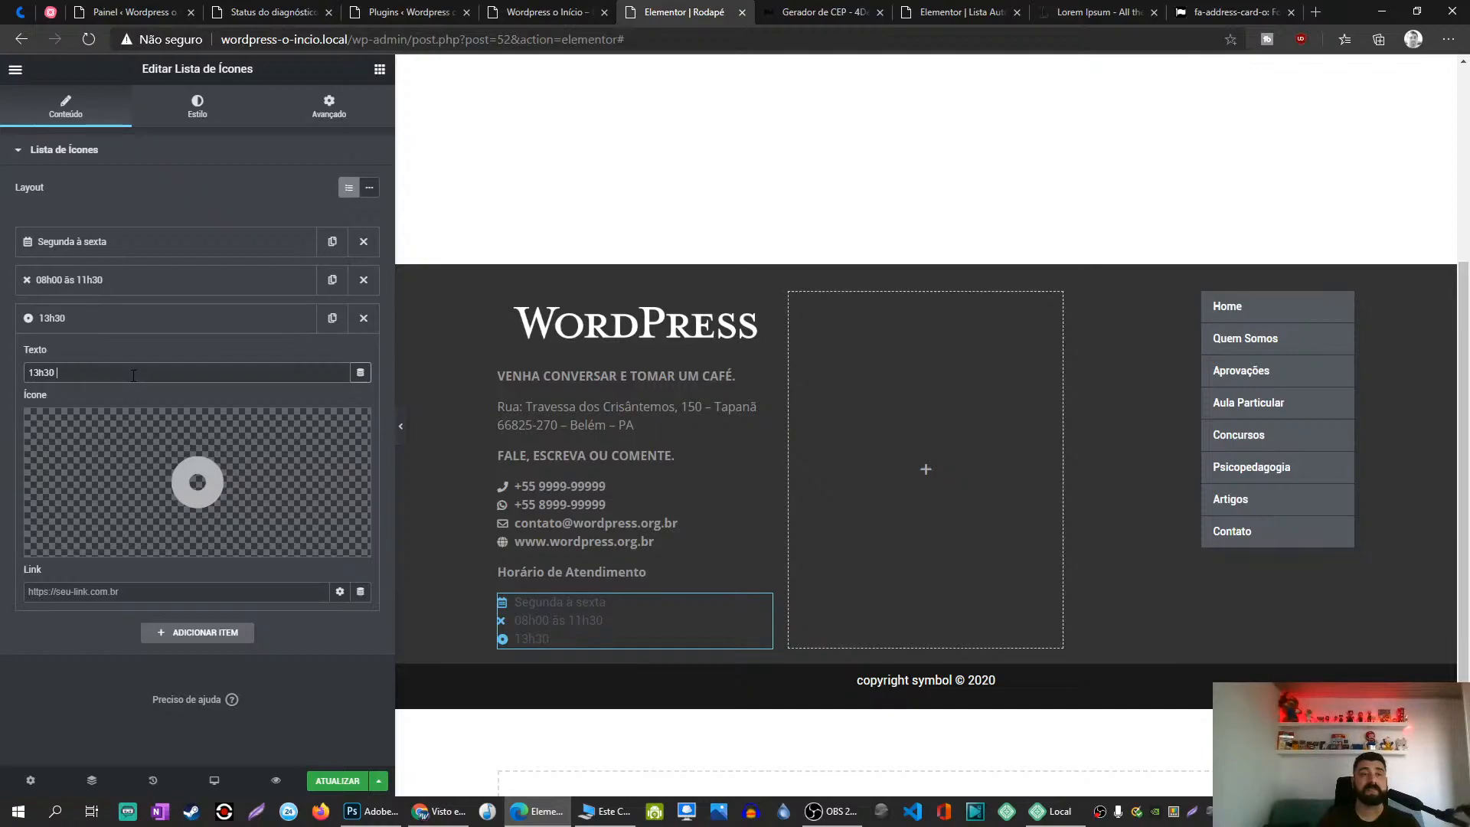
text( às 19h30)
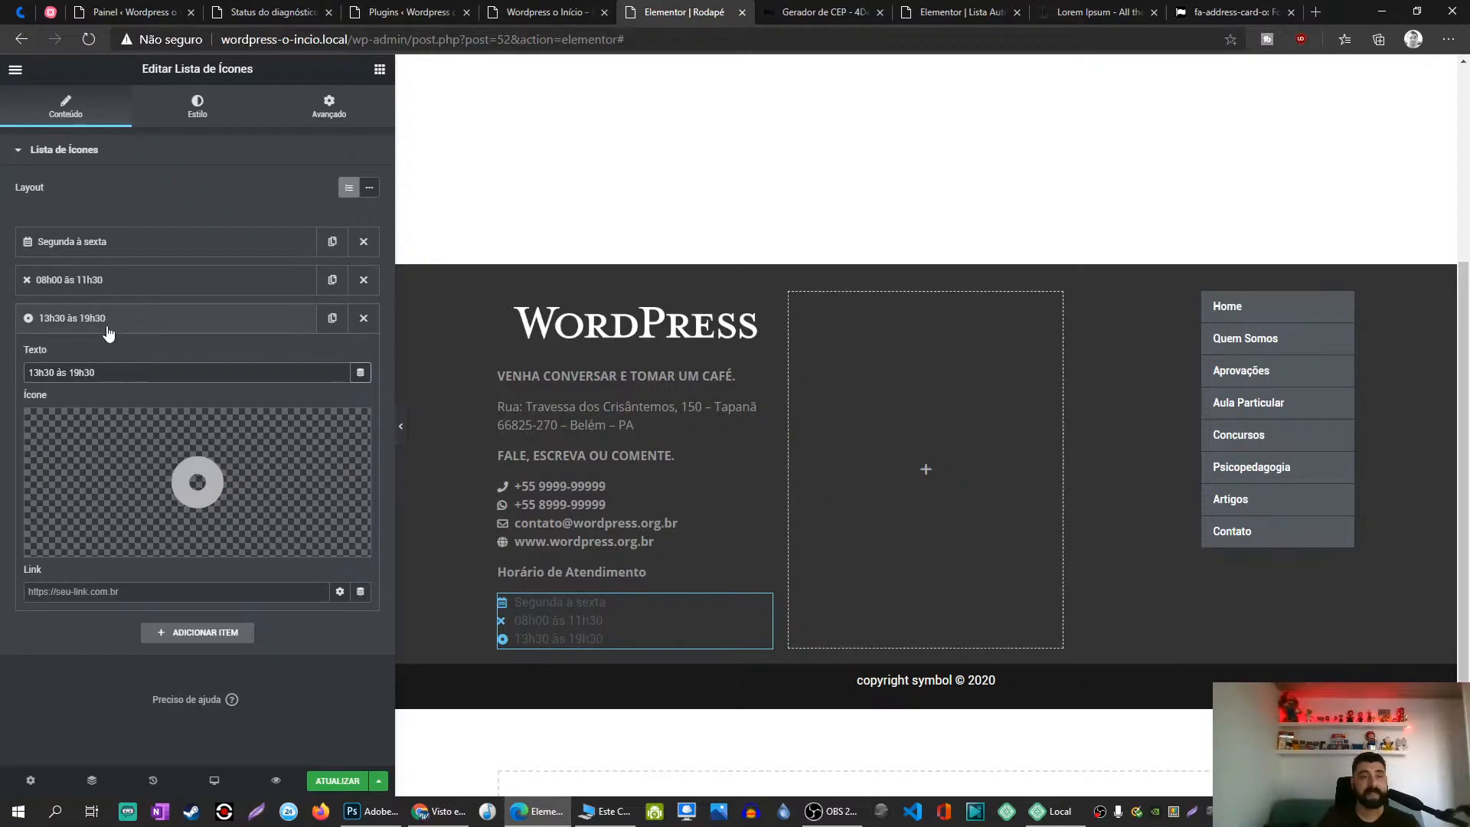
Step: Give the 08h00 às 11h30 entry the Clock icon
click(107, 279)
click(163, 419)
click(657, 192)
text(cloc)
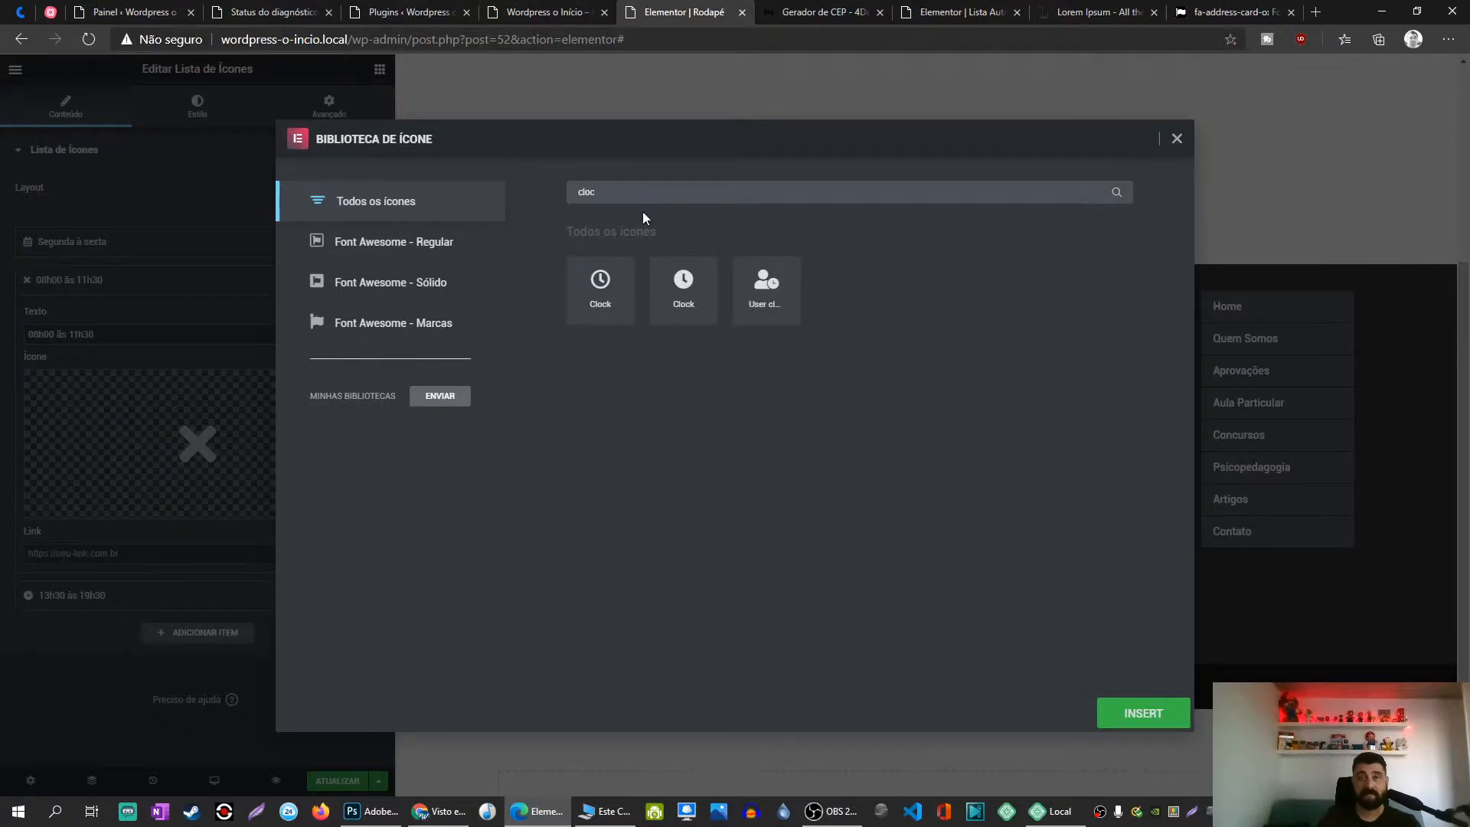
click(610, 290)
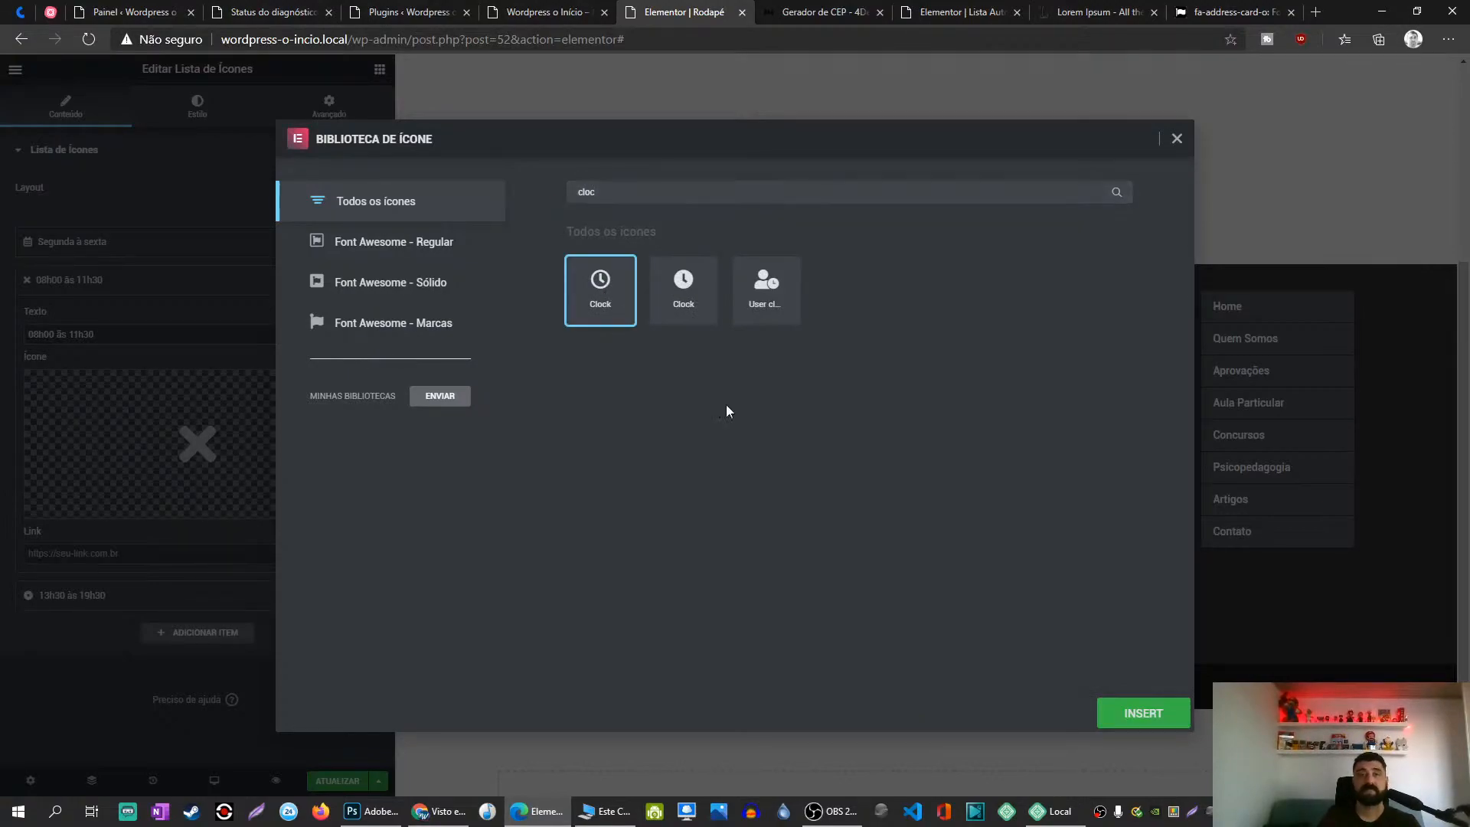
click(1152, 723)
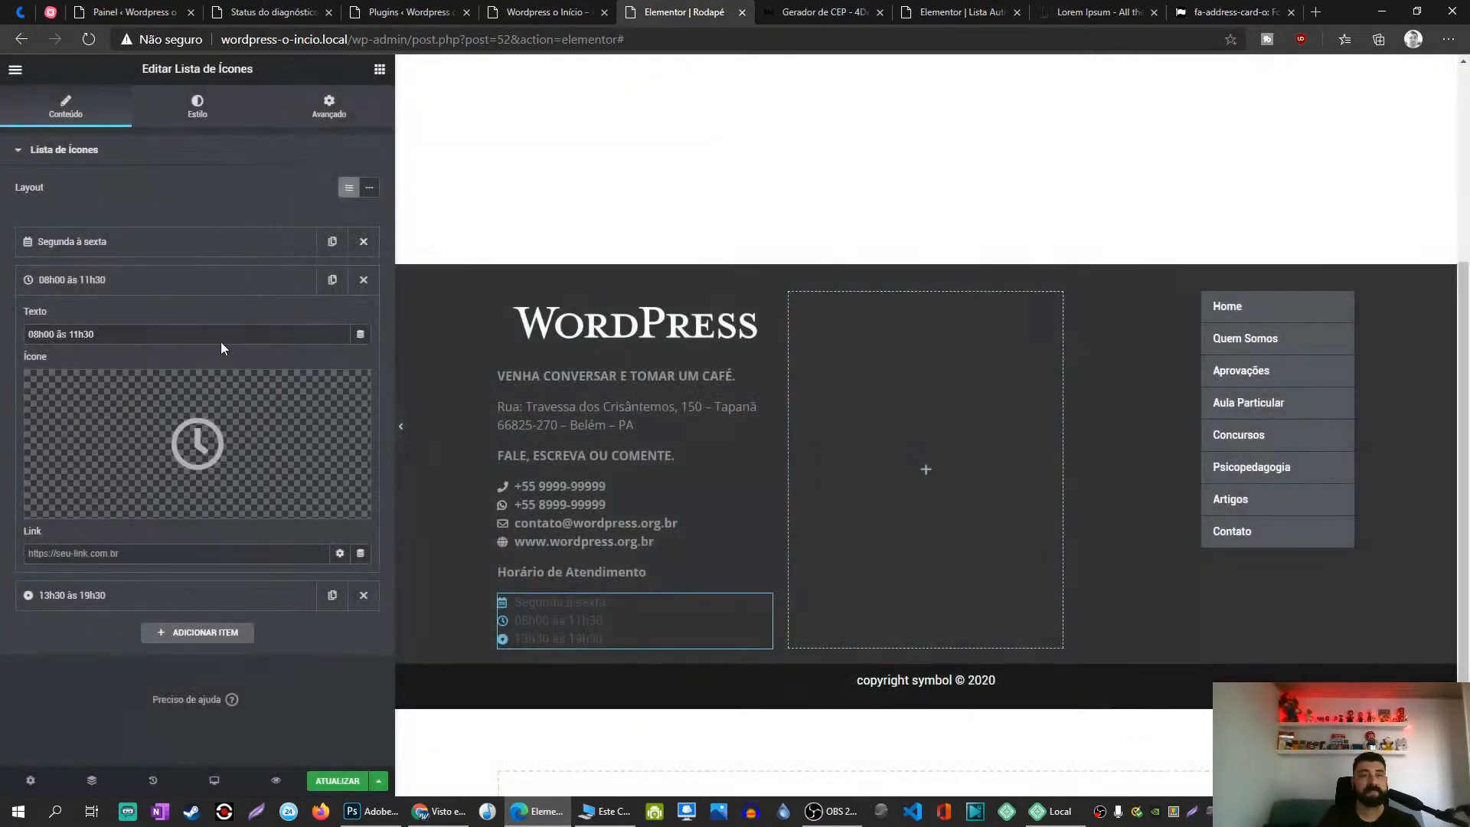
Step: Give the 13h30 às 19h30 entry the Clock icon as well
click(116, 285)
click(92, 318)
click(184, 467)
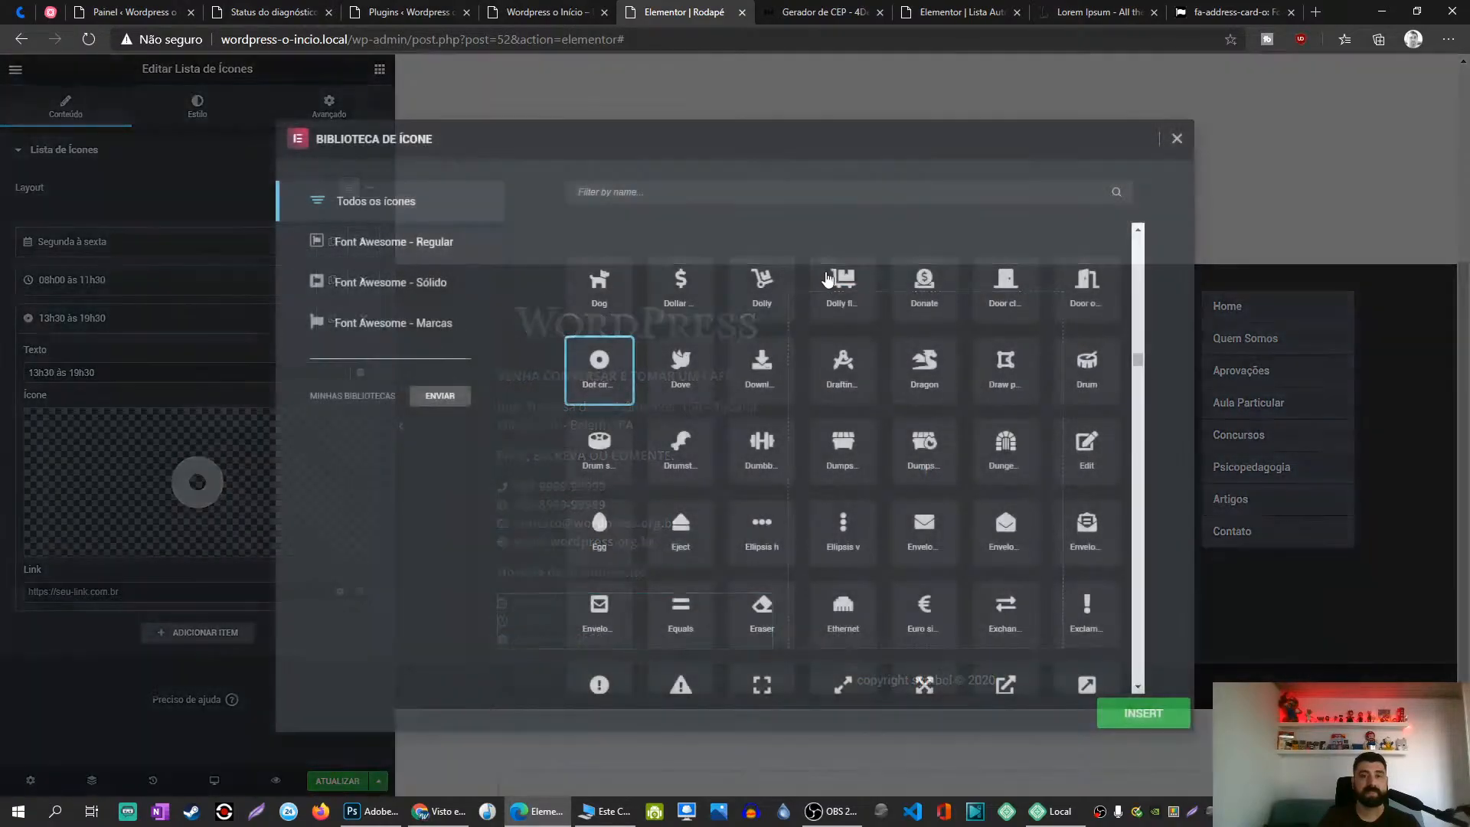
click(716, 197)
text(cloc)
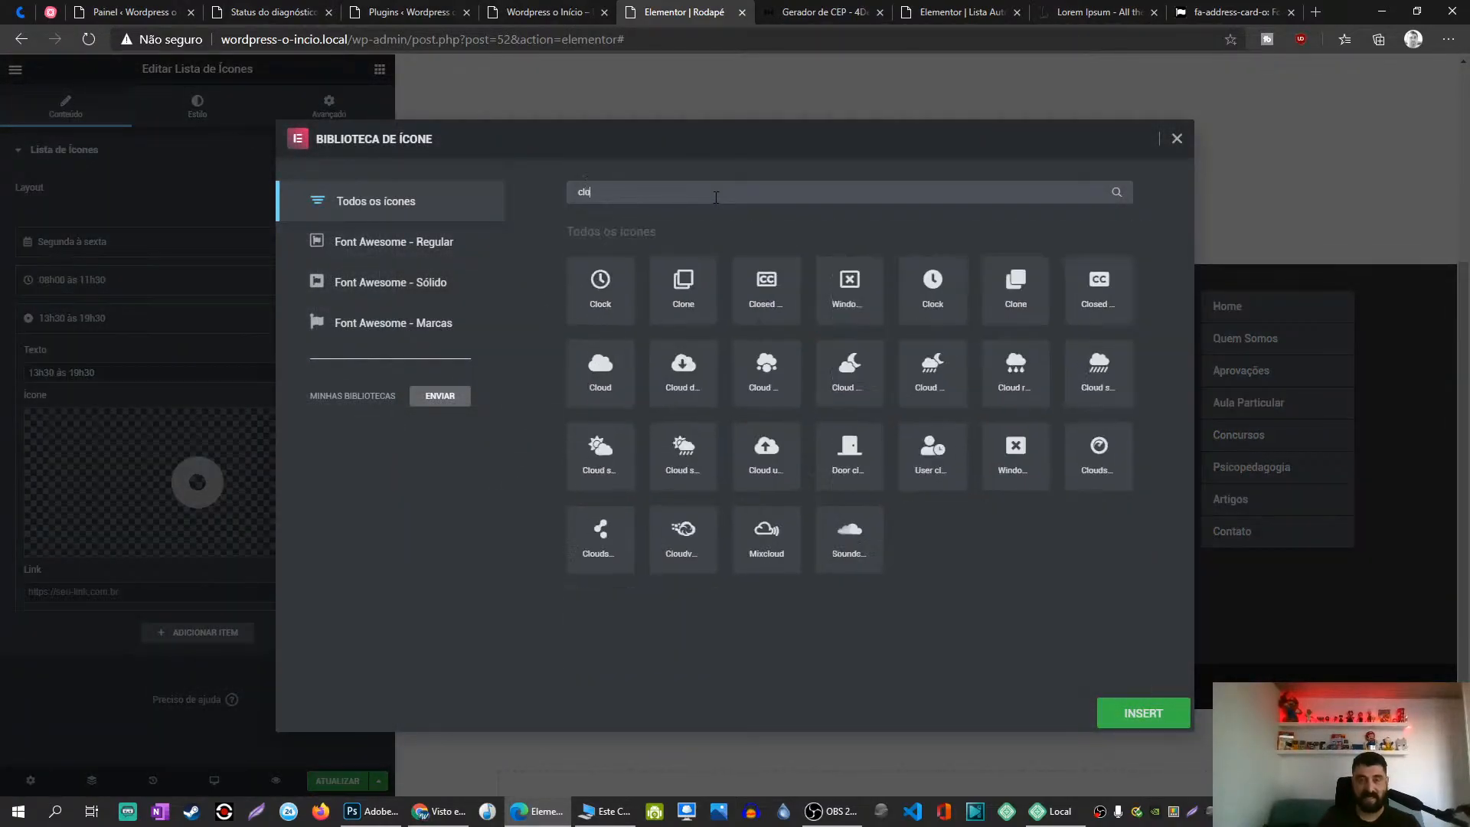
click(600, 291)
click(1141, 733)
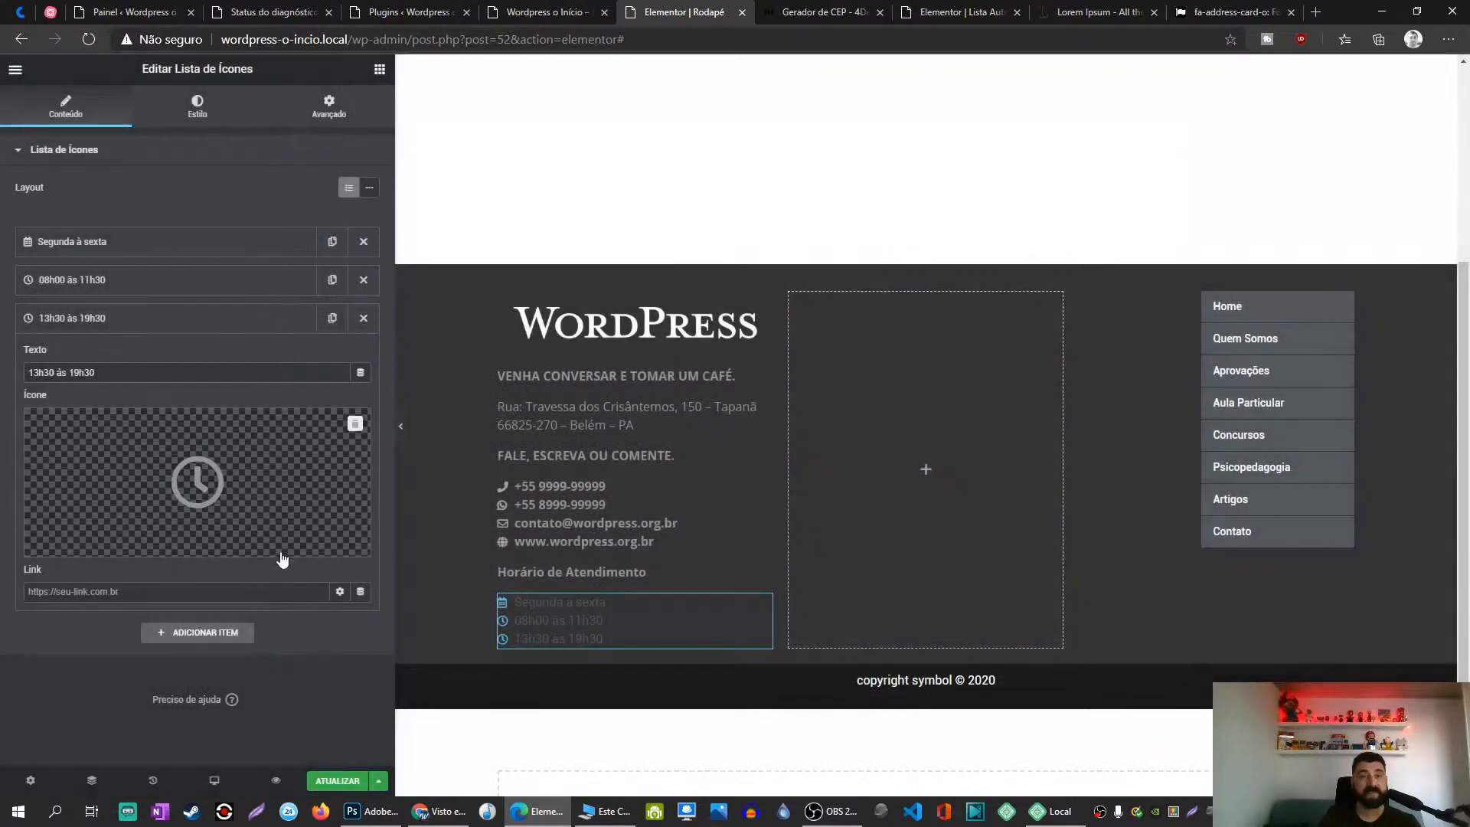
Step: Set the hours list's icon colour to #999
click(195, 325)
click(196, 108)
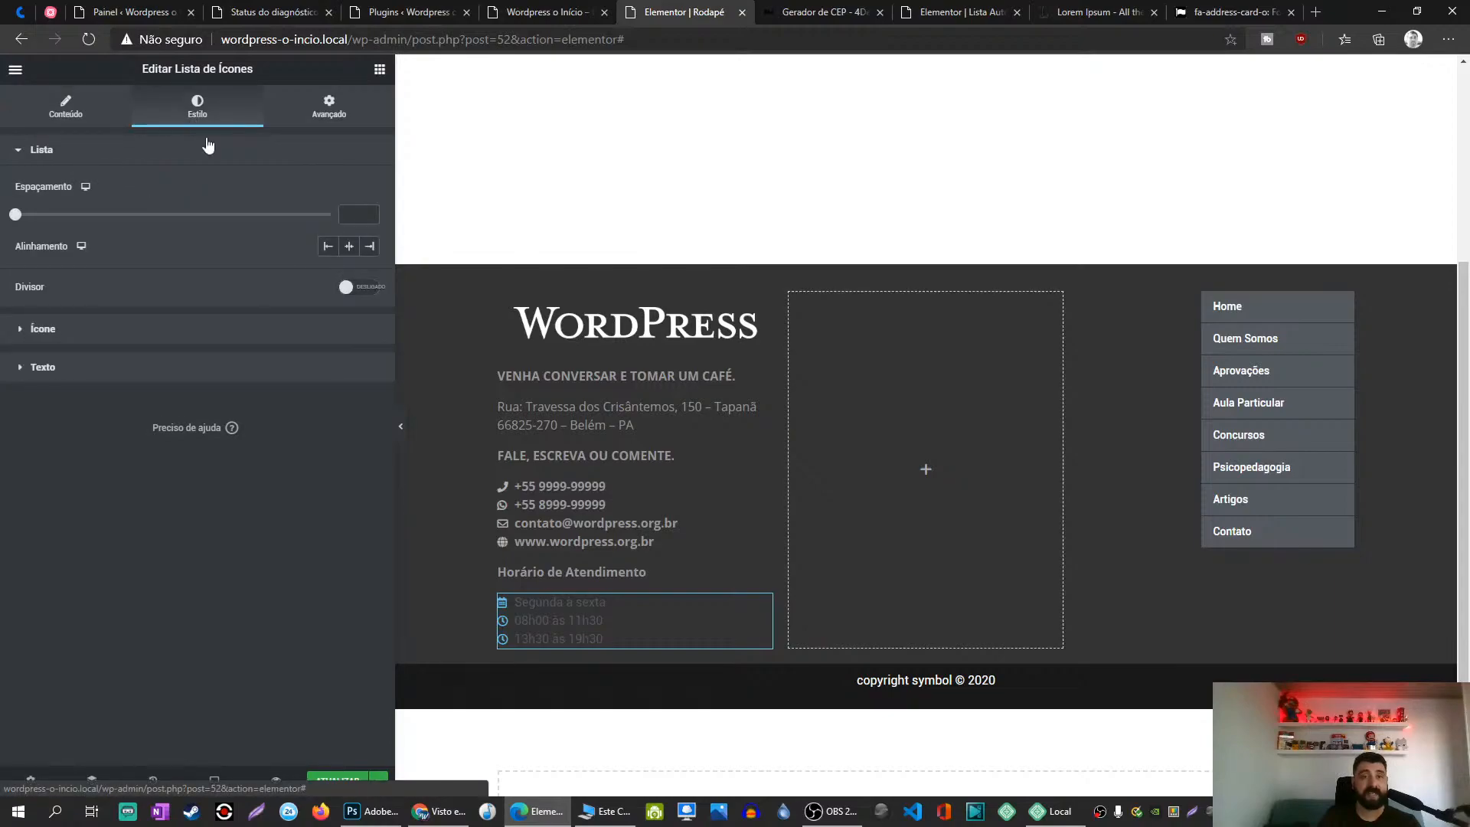
click(107, 331)
click(348, 227)
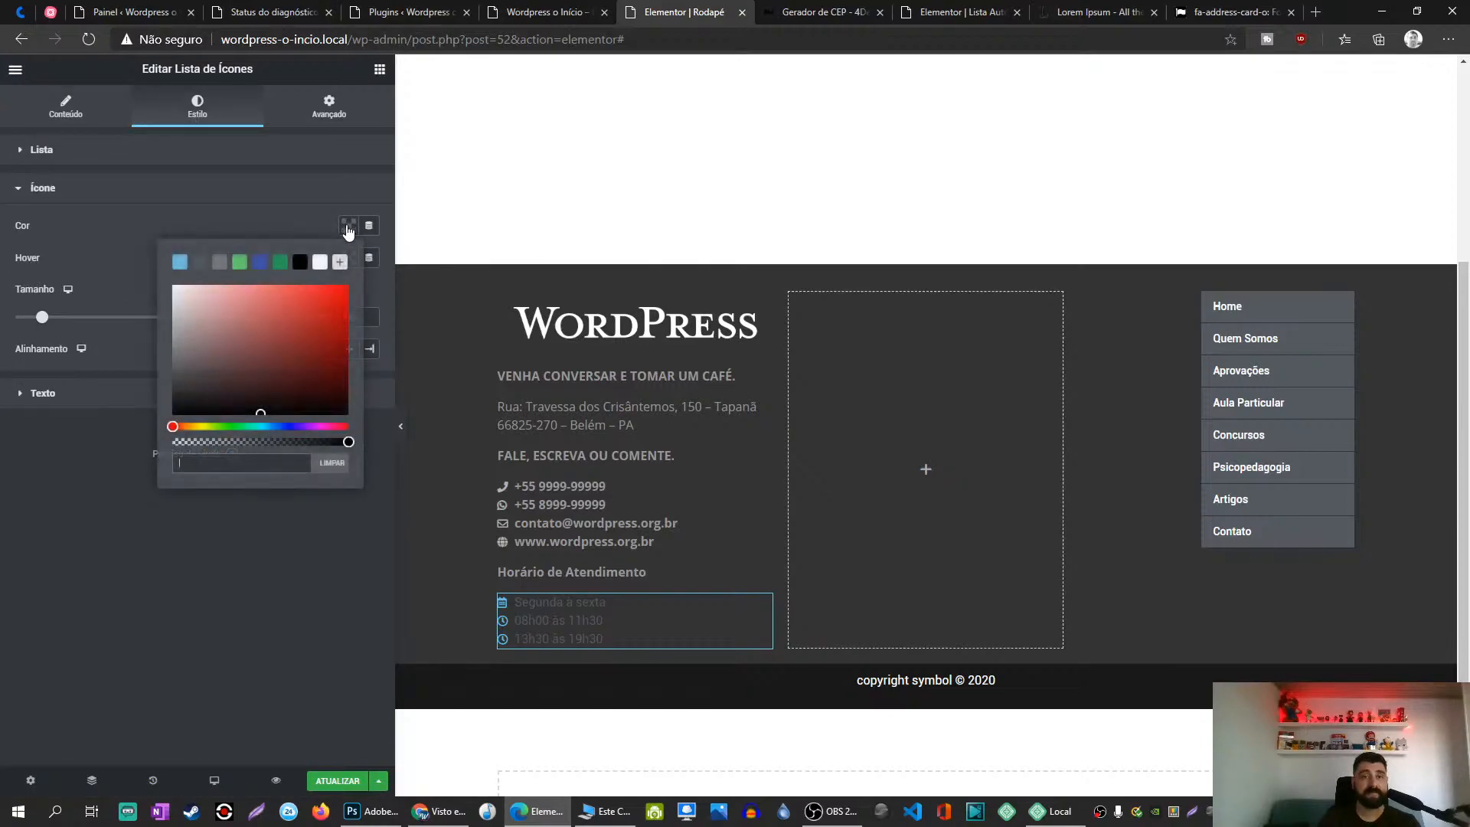
text(#999)
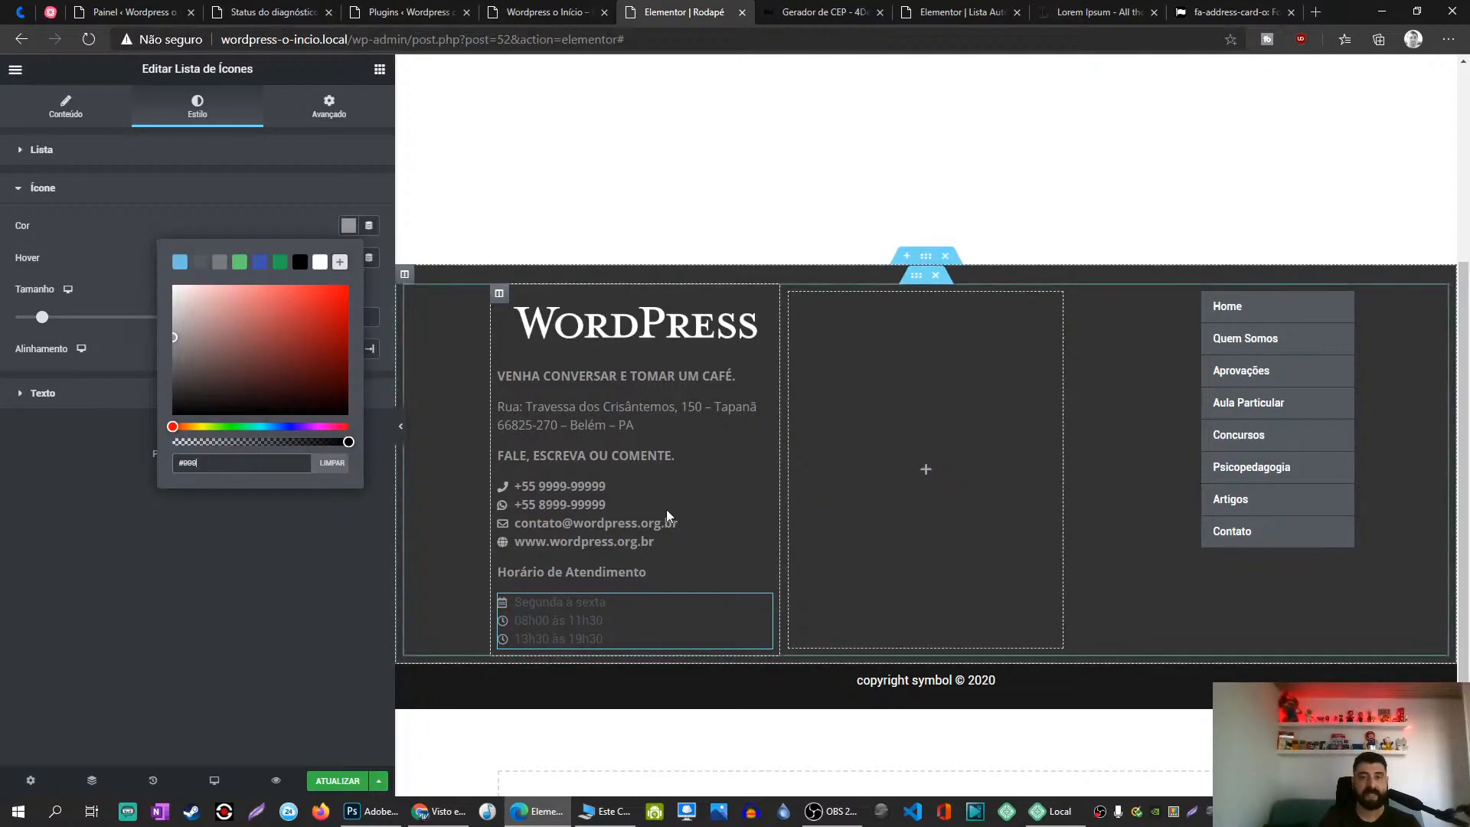
Step: Check the contact details list's icon colour, #B7AFAF
click(763, 488)
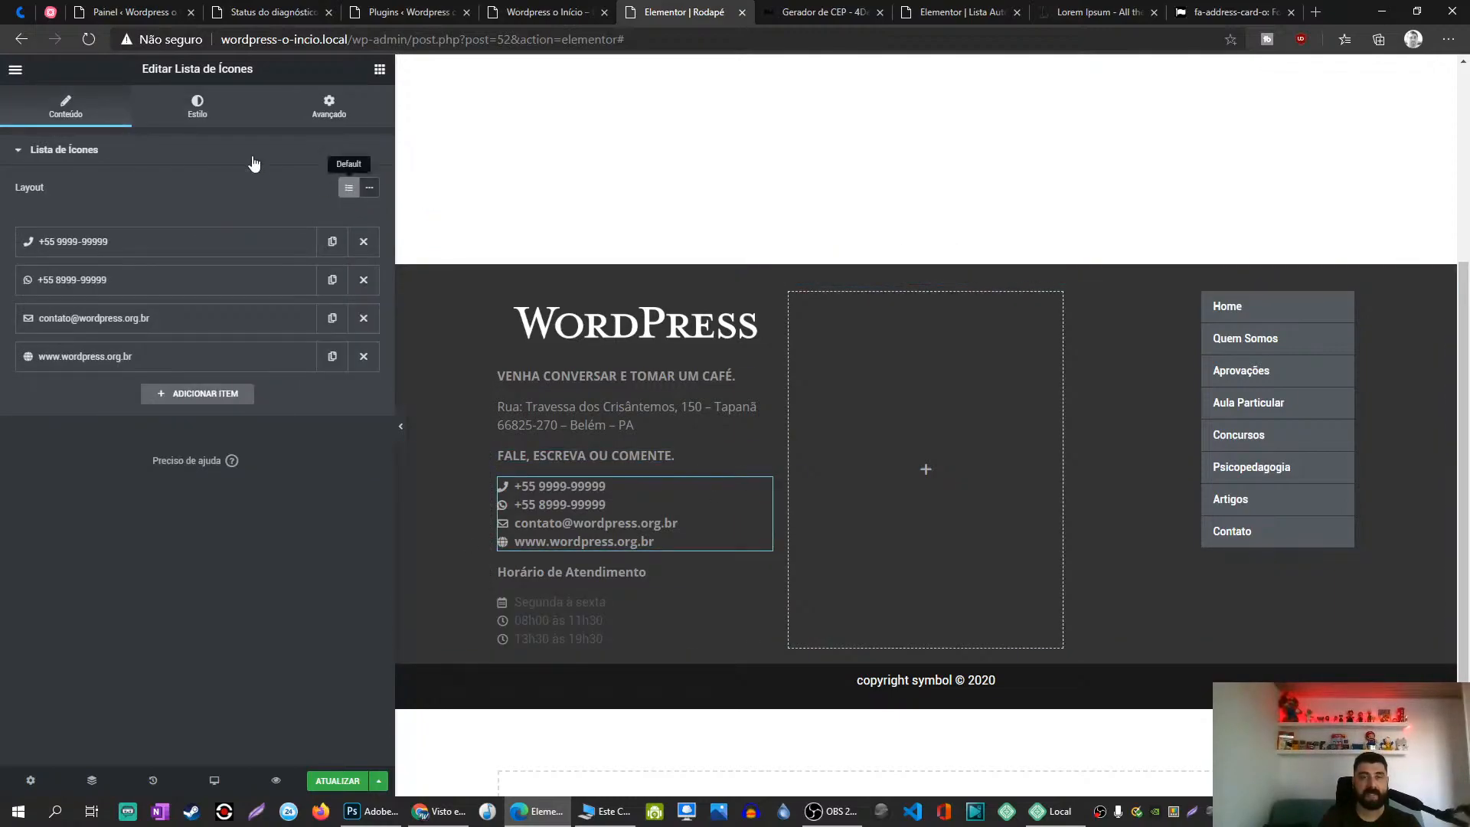
click(197, 105)
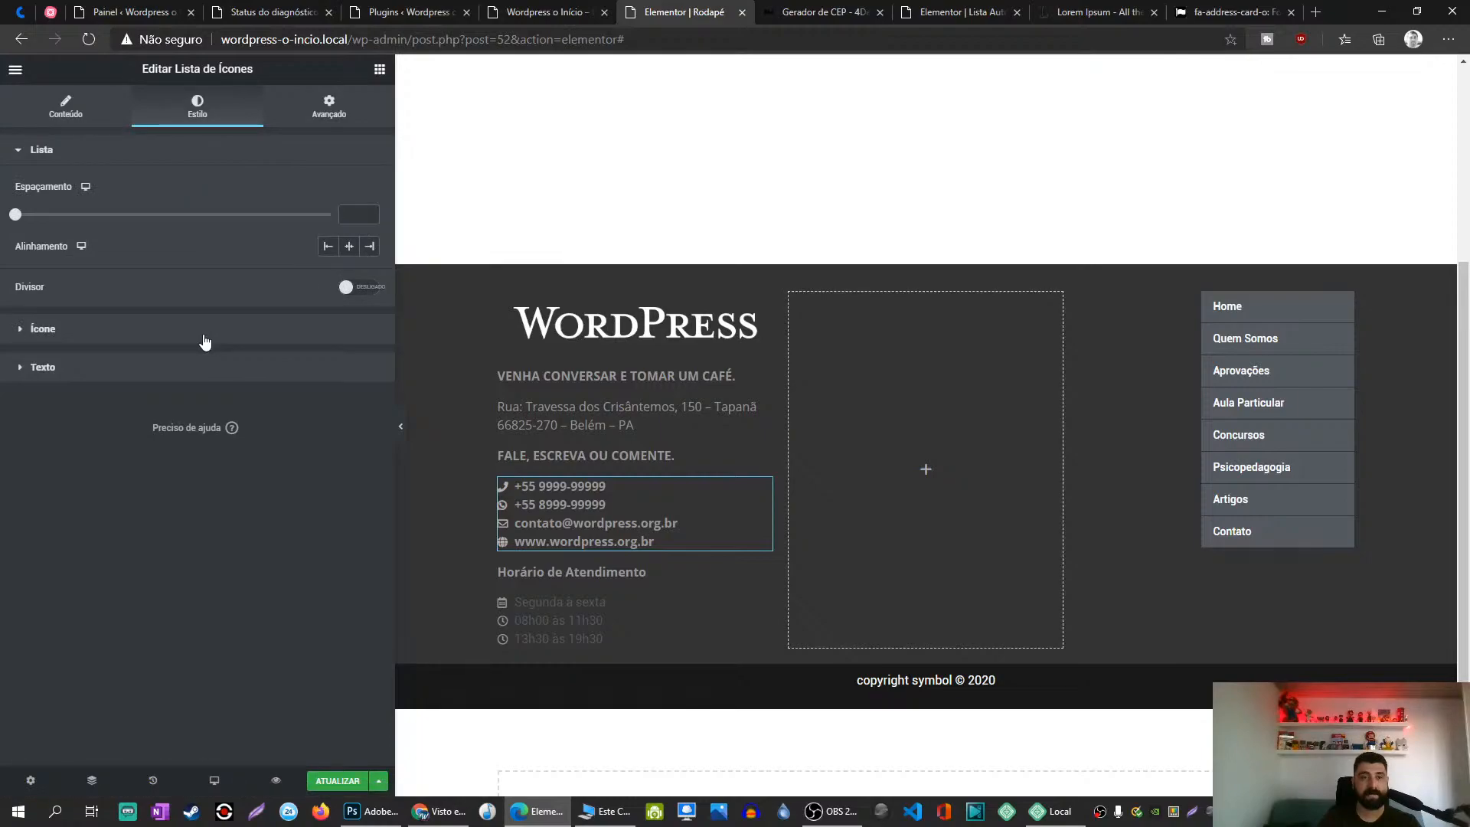
click(207, 327)
click(348, 224)
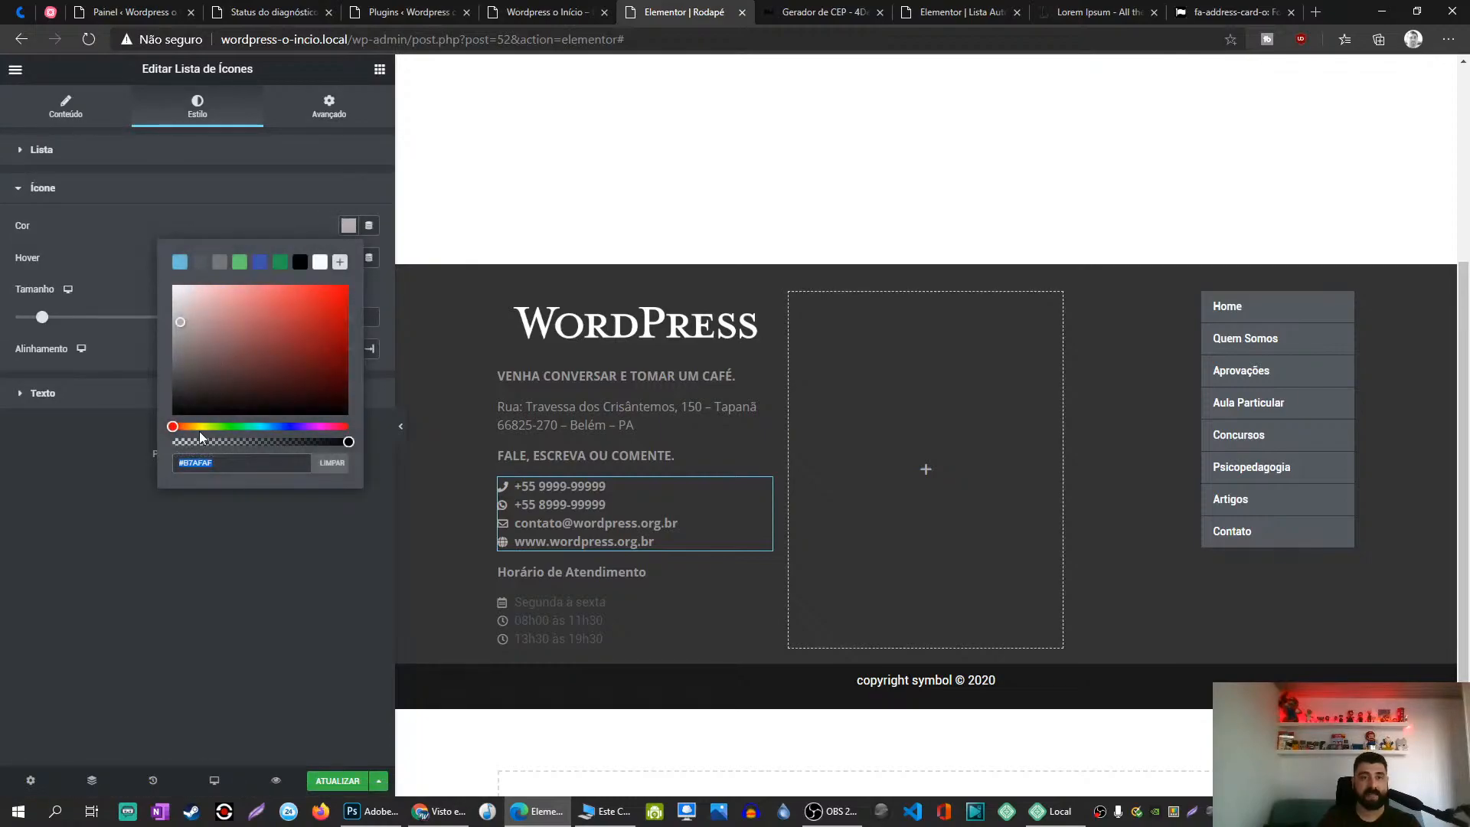
triple_click(201, 467)
click(227, 534)
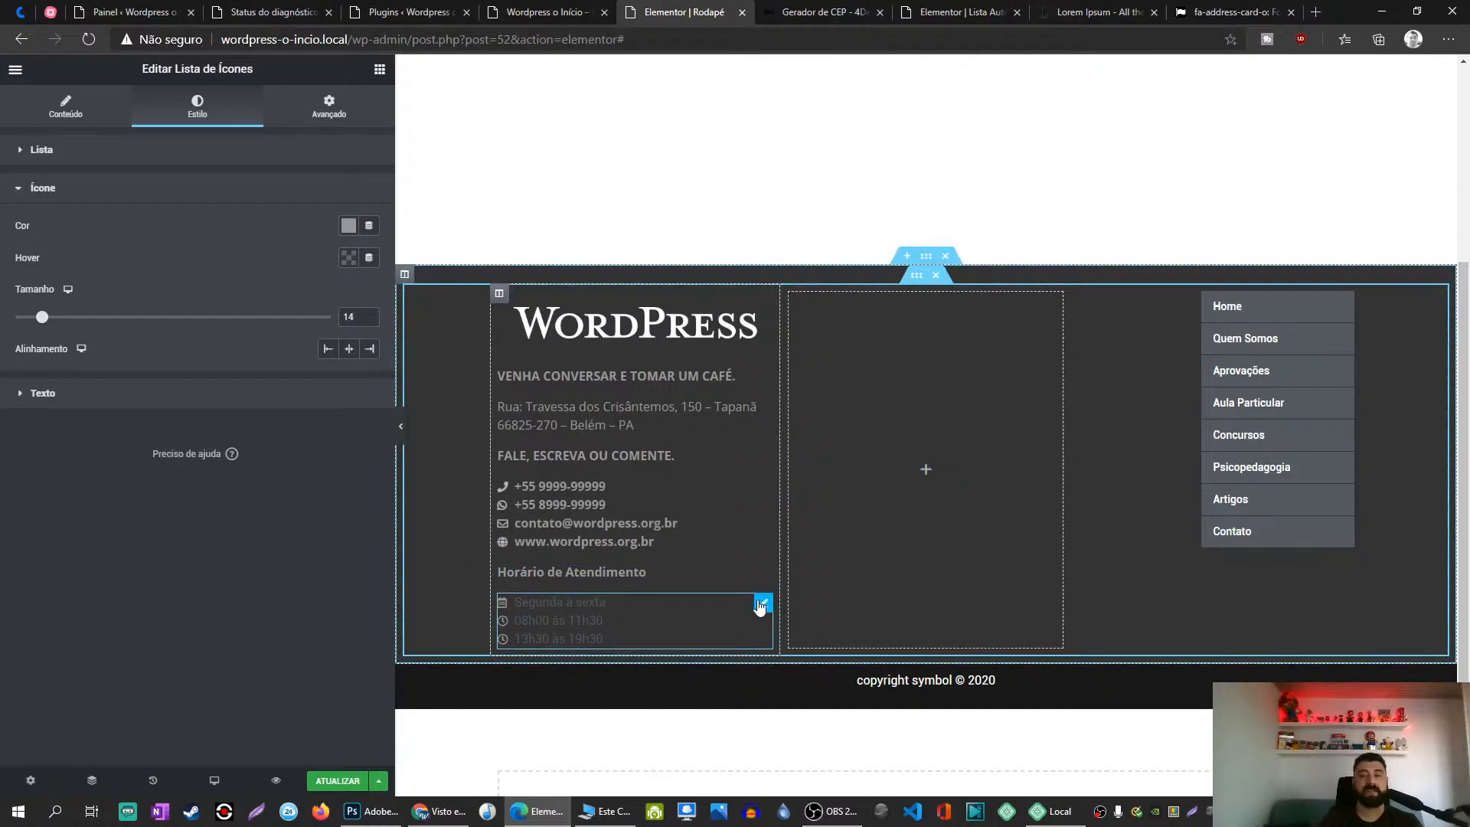
Step: Recheck the hours list's icon colour and bring up its text styling
click(348, 225)
click(274, 553)
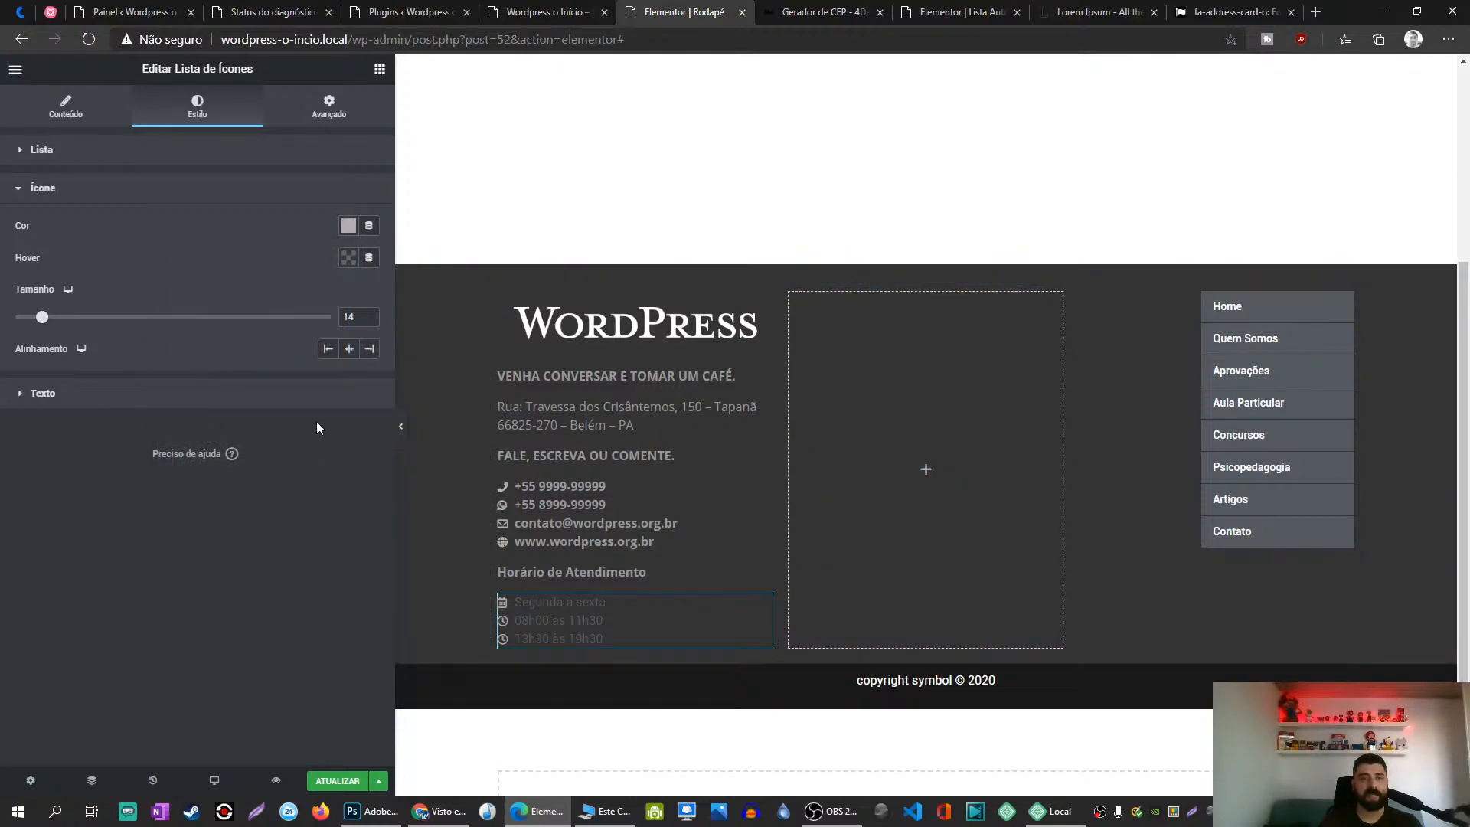
click(318, 401)
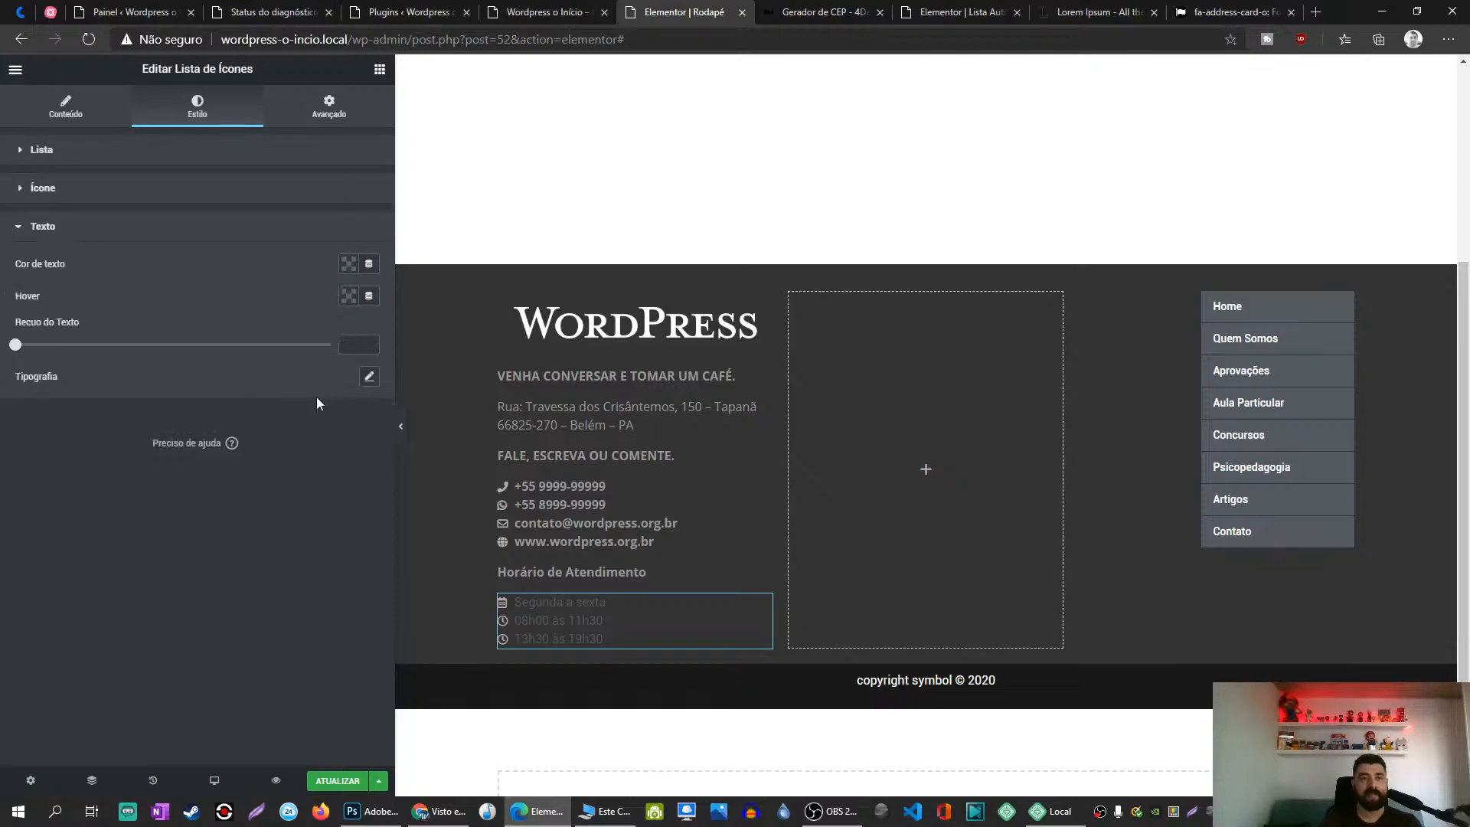
Step: Colour the opening-hours list text #999
click(349, 265)
text(#999)
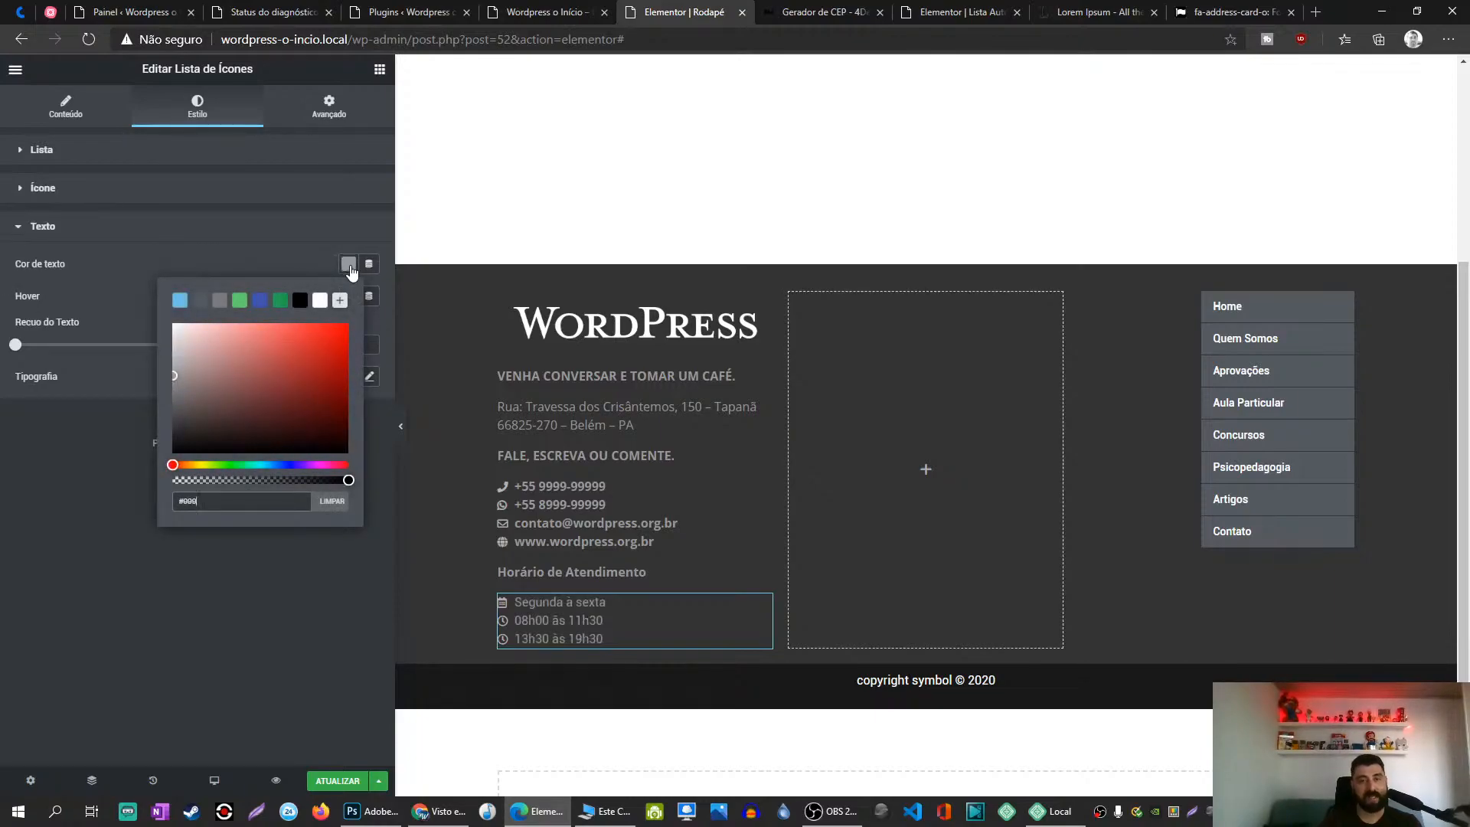
click(303, 631)
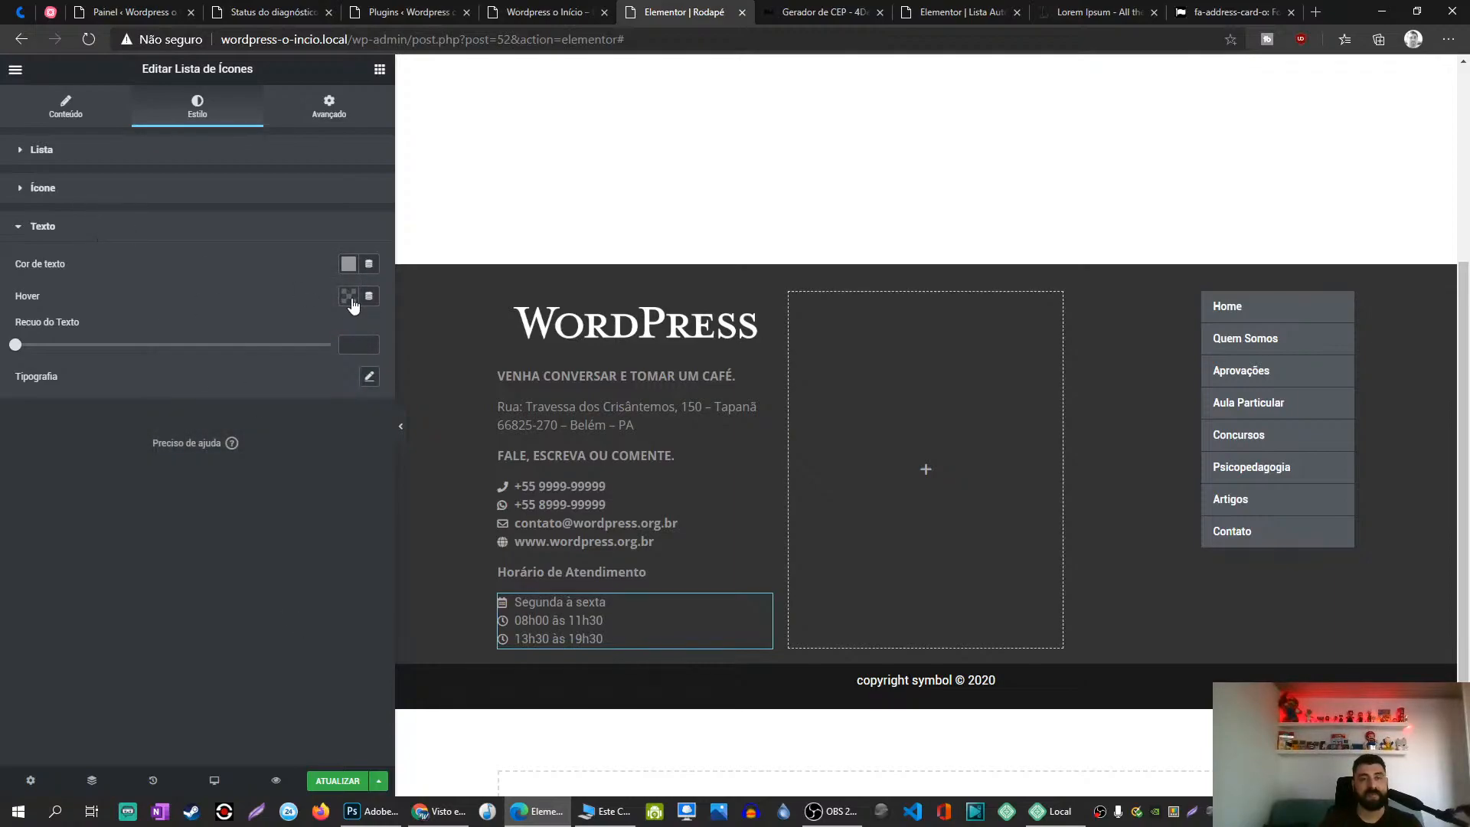
Step: Set the list typography to Open Sans Bold and keep the text indent at 0
click(369, 376)
click(307, 419)
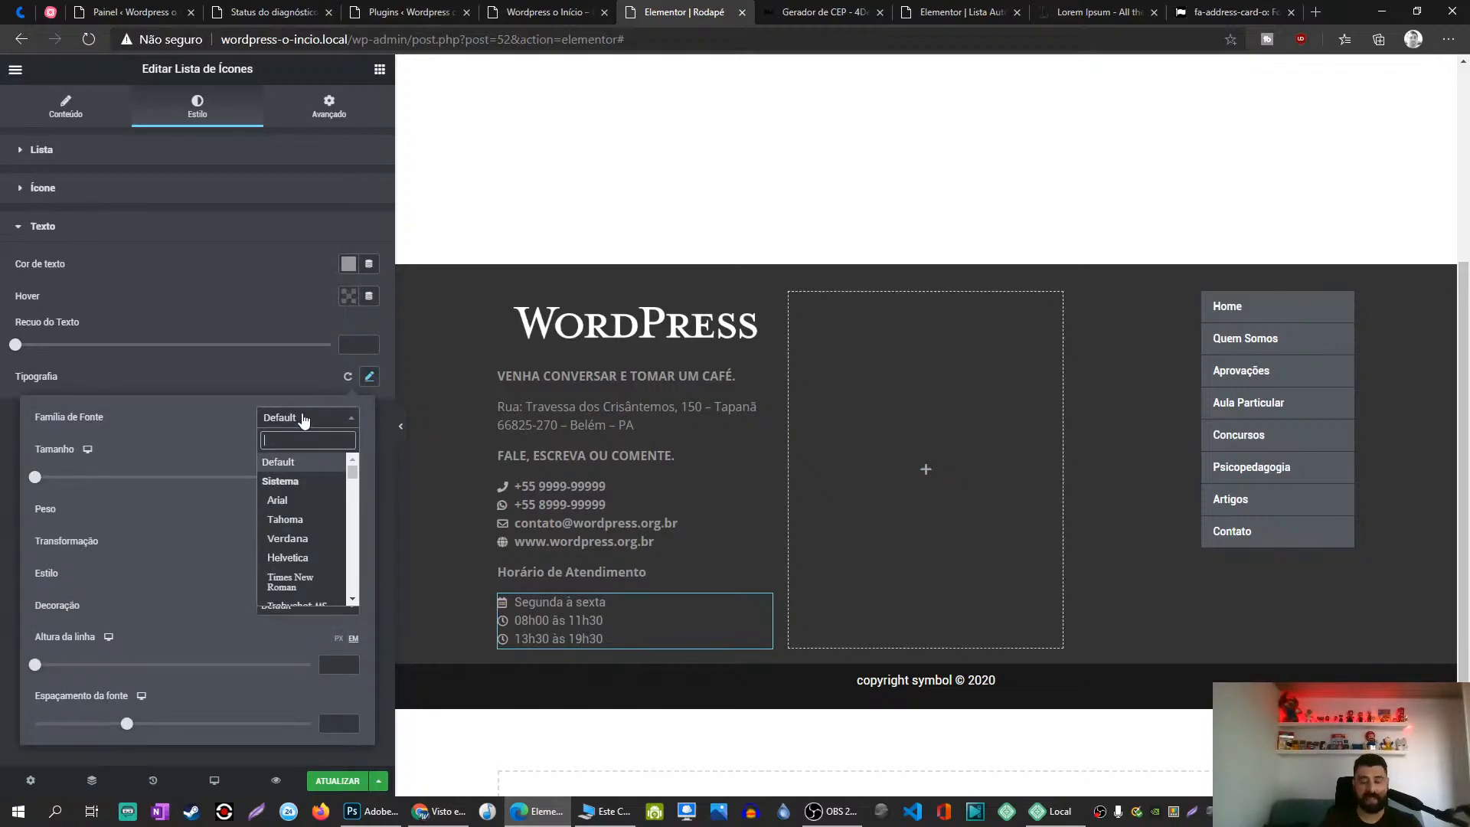
text(ope)
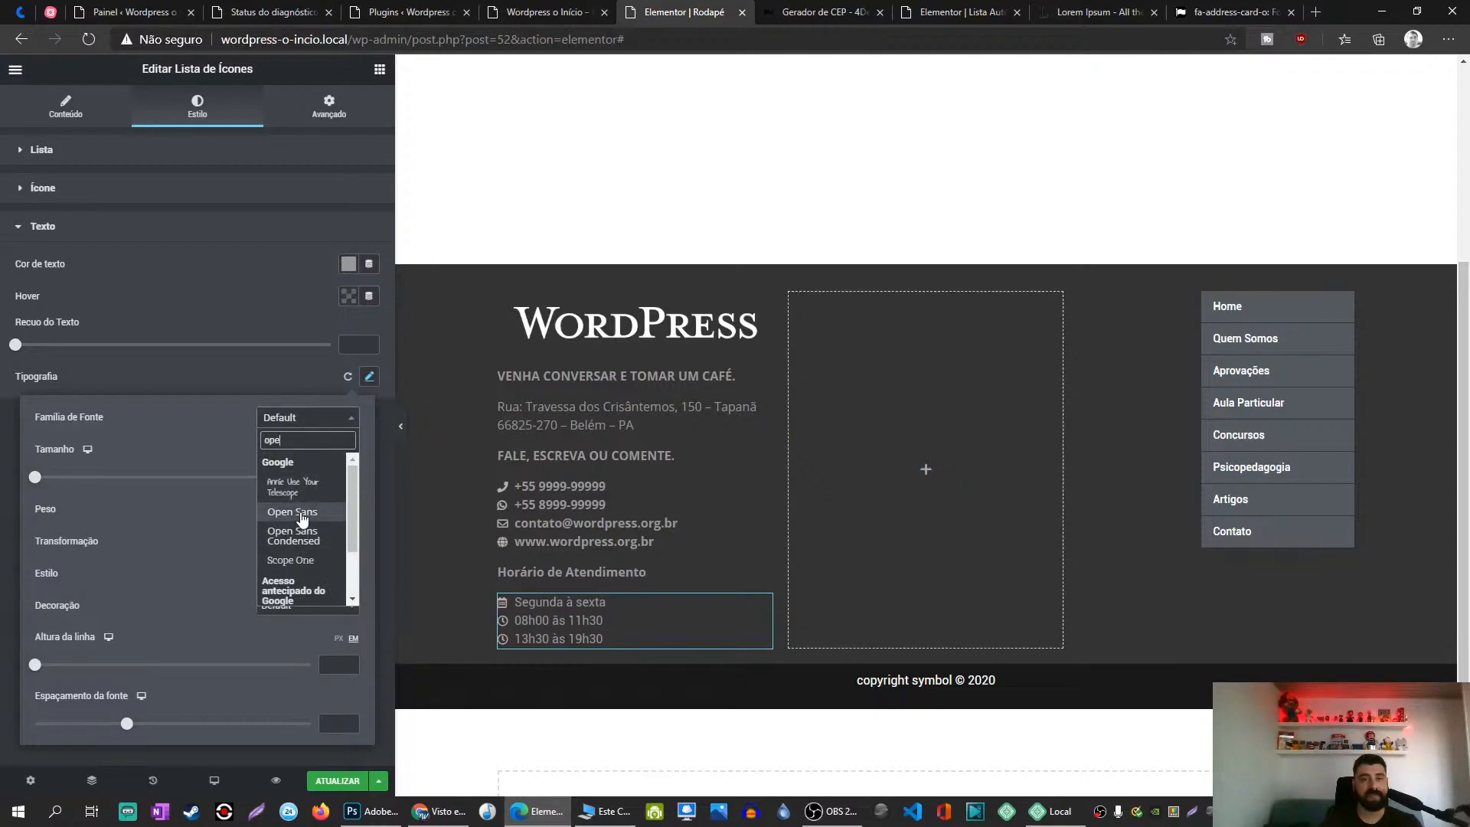
click(300, 513)
click(297, 510)
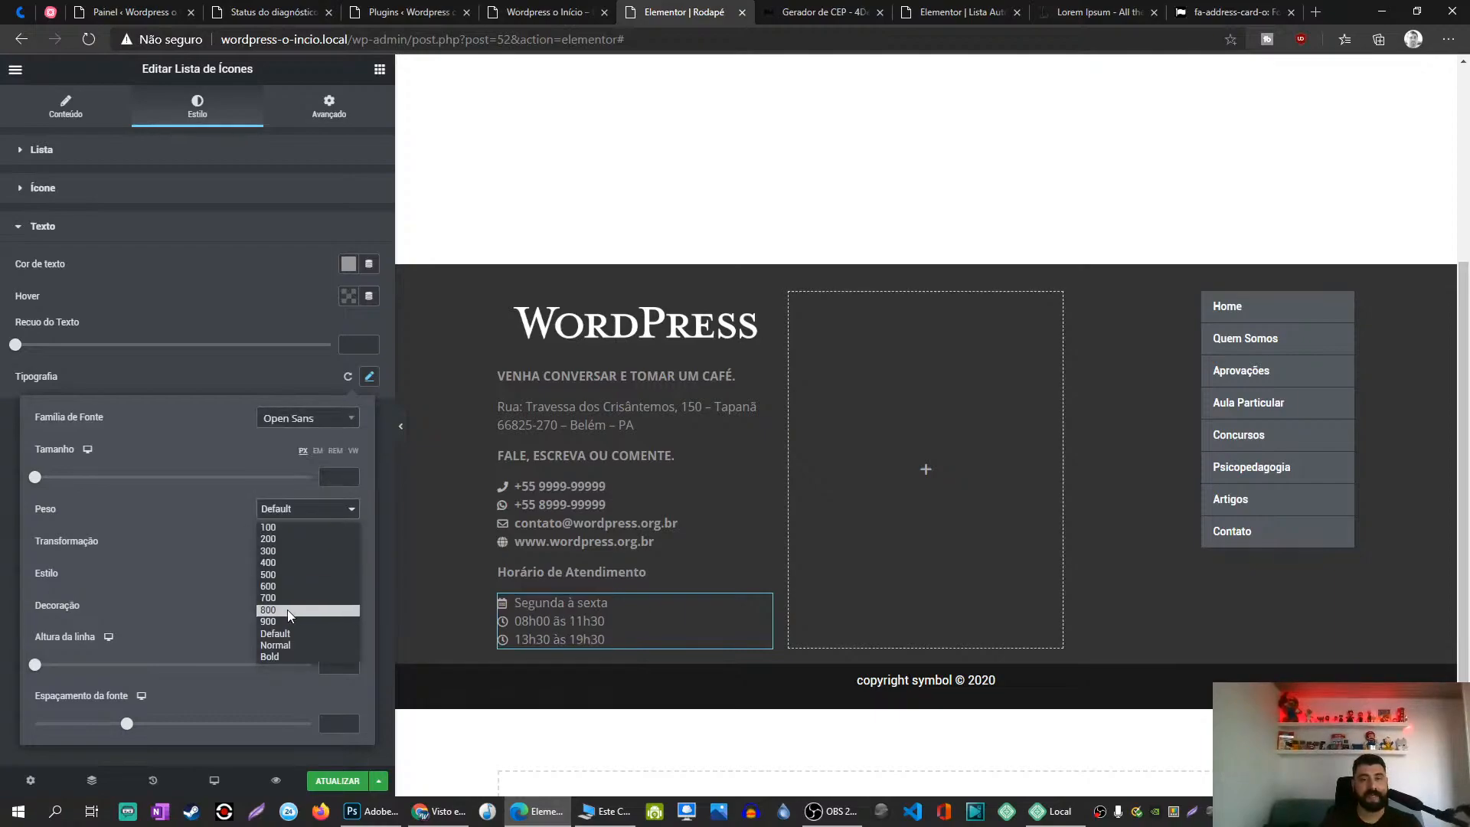
click(276, 656)
click(260, 384)
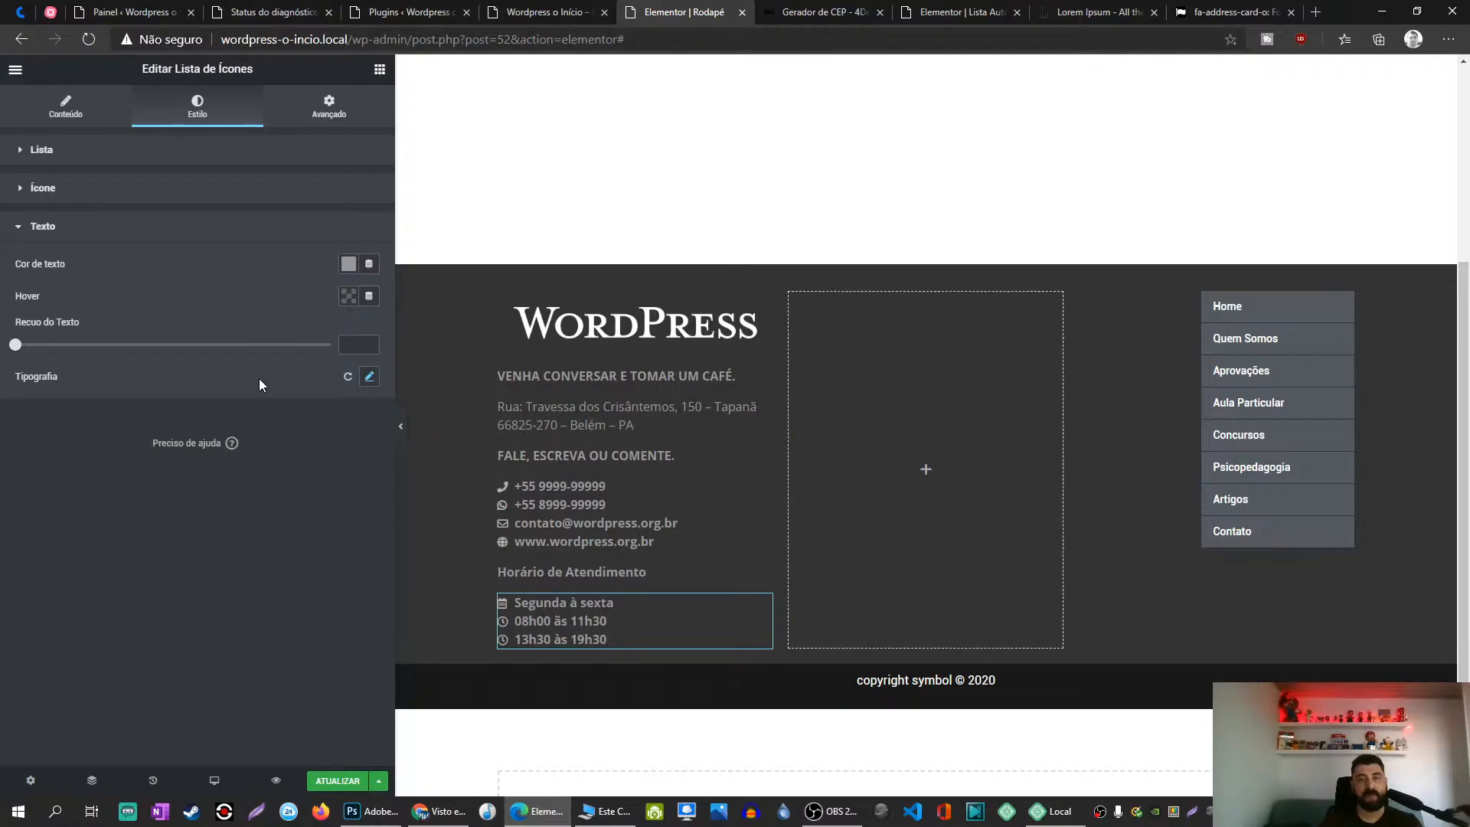
drag(19, 350, 321, 351)
key(BackSpace)
Step: Save the footer with ATUALIZAR and reload the 'Wordpress o Início' tab
click(329, 780)
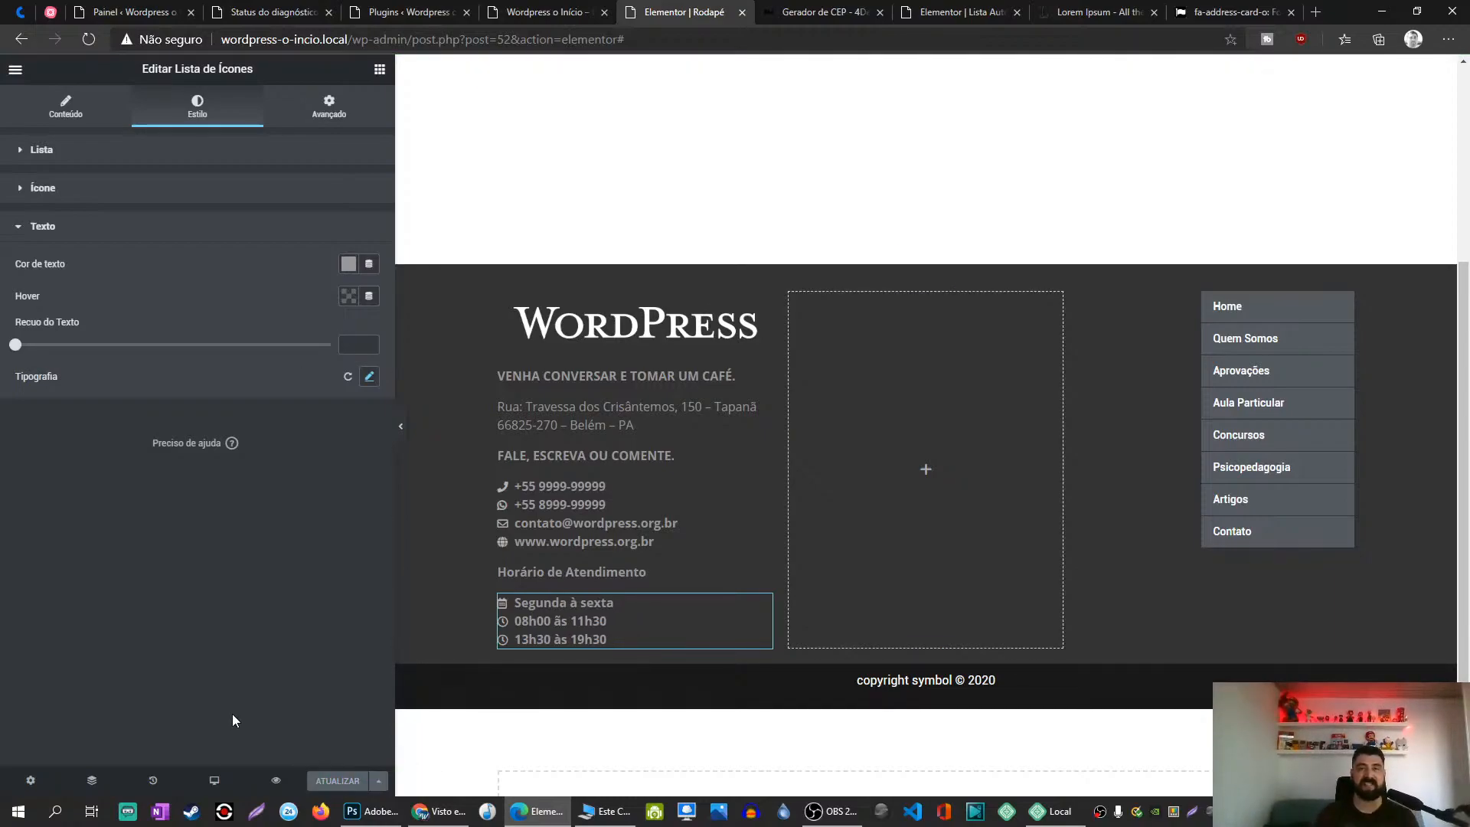
click(570, 11)
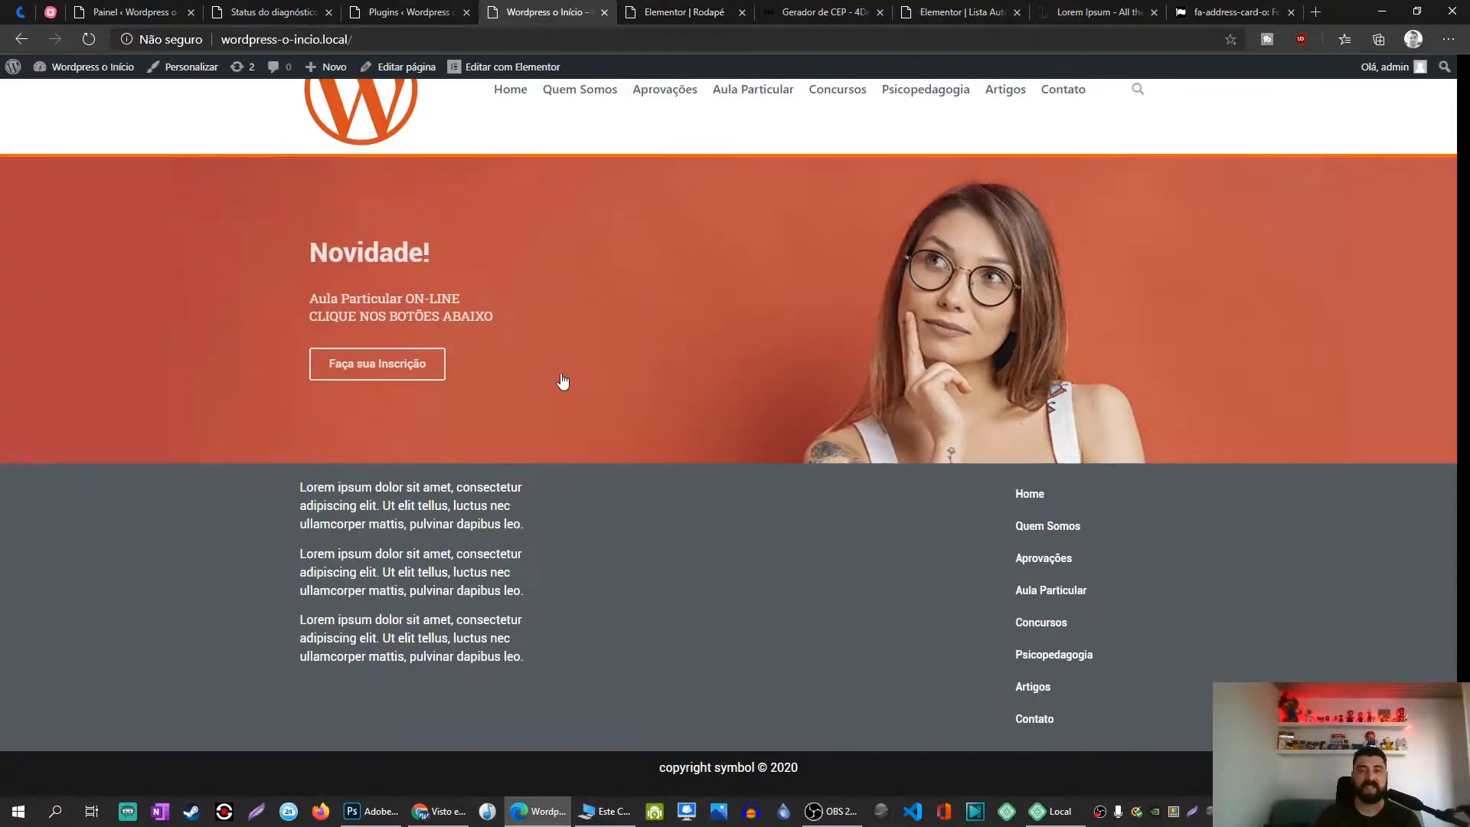
key(F5)
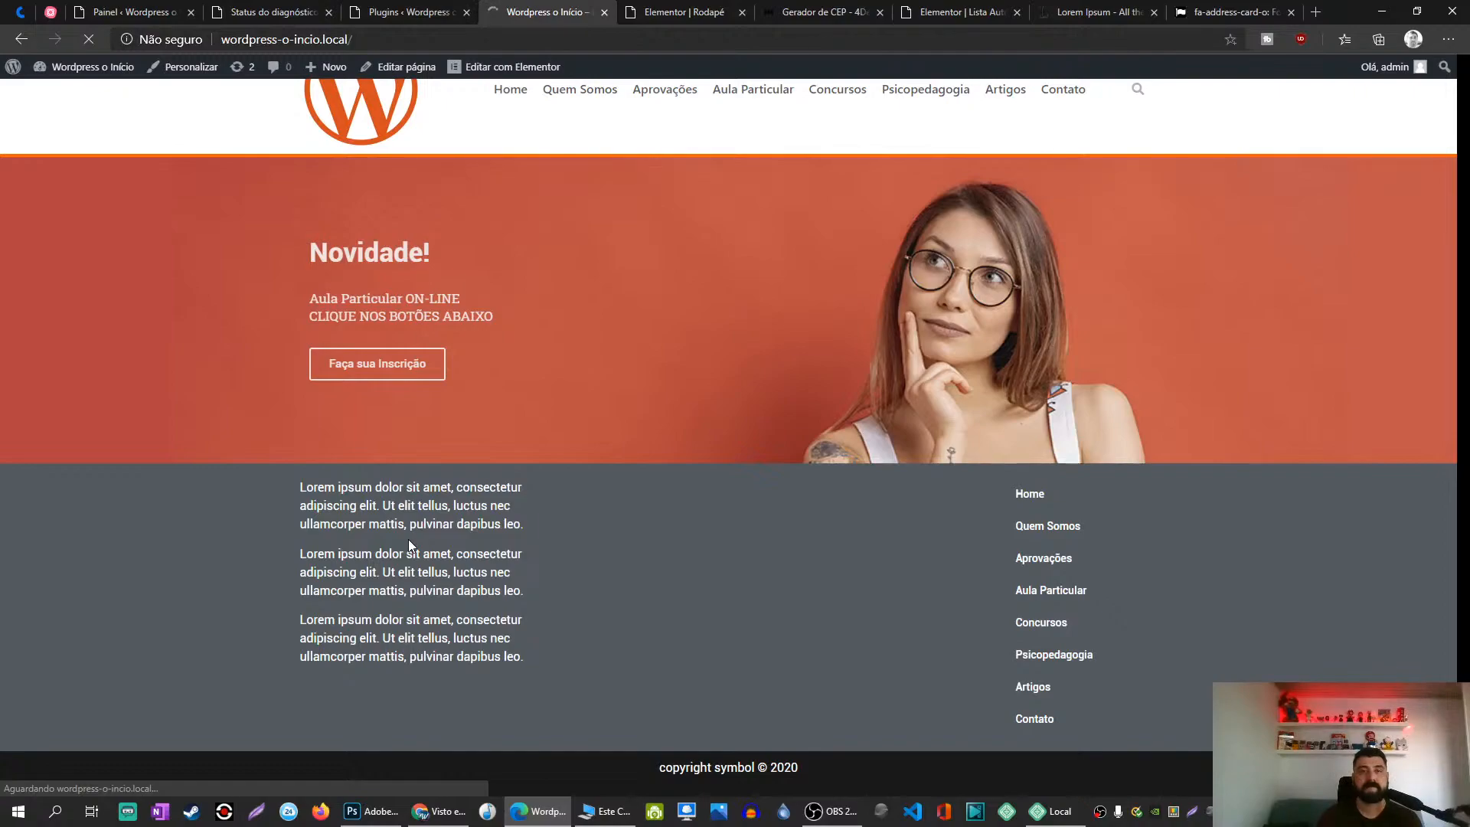
Step: Scroll down to review the new footer, then switch to Photoshop
scroll(413, 548, down, 2)
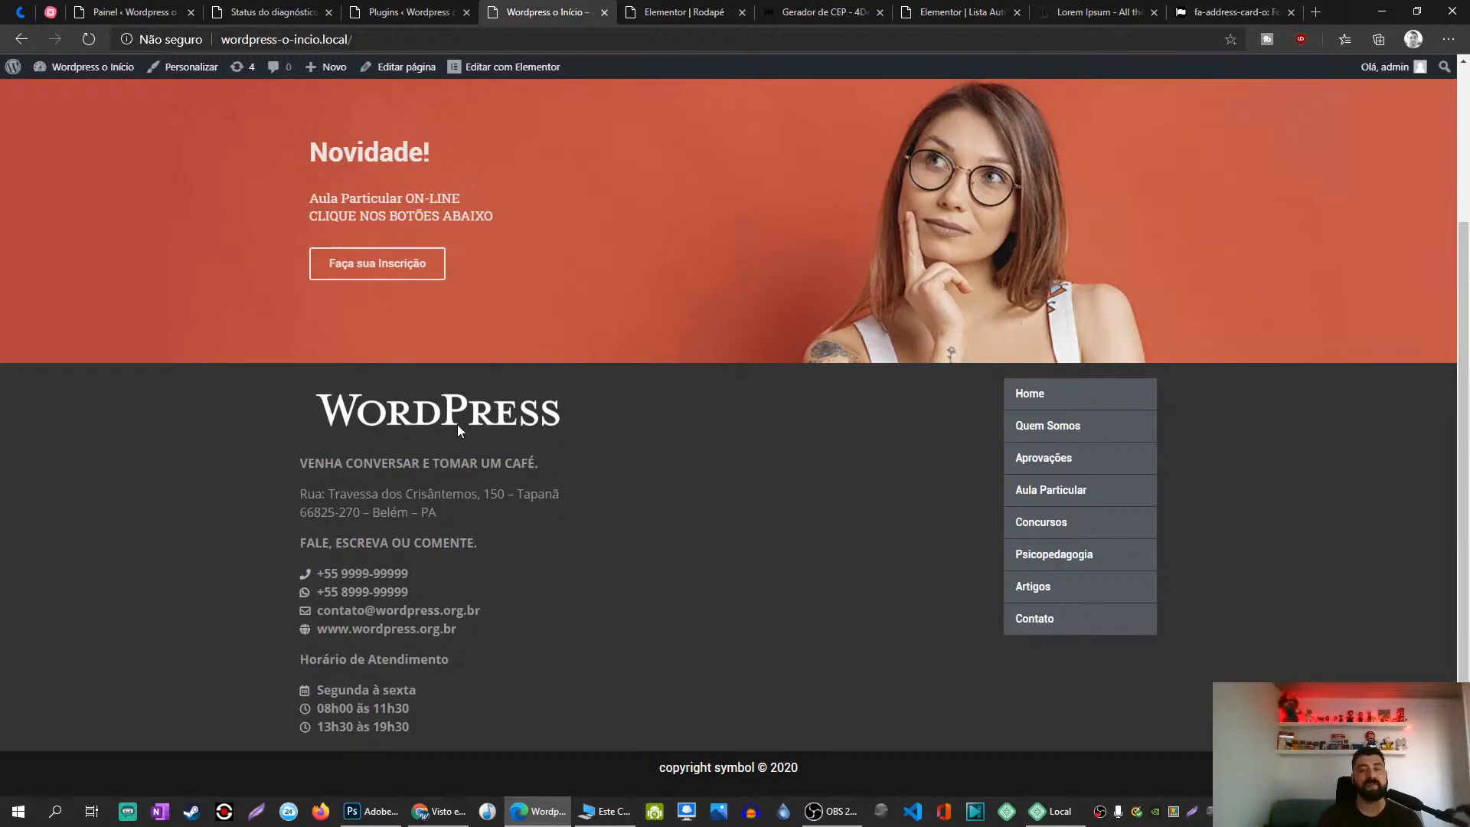
click(372, 812)
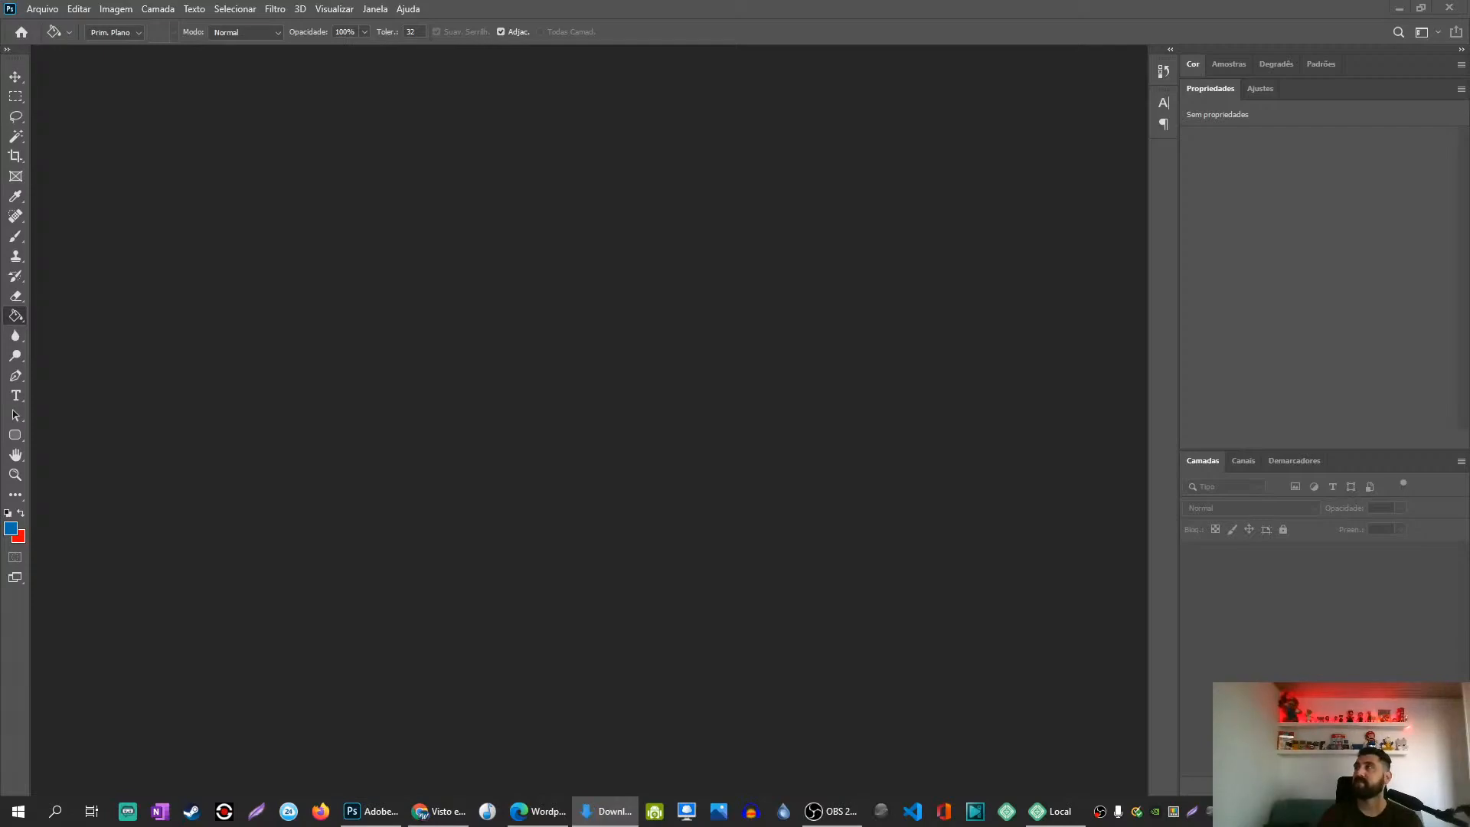
Step: Open WordPress-logotype-wordmark-white.png in Photoshop, leaving its colour profile unmanaged
drag(1469, 448, 689, 275)
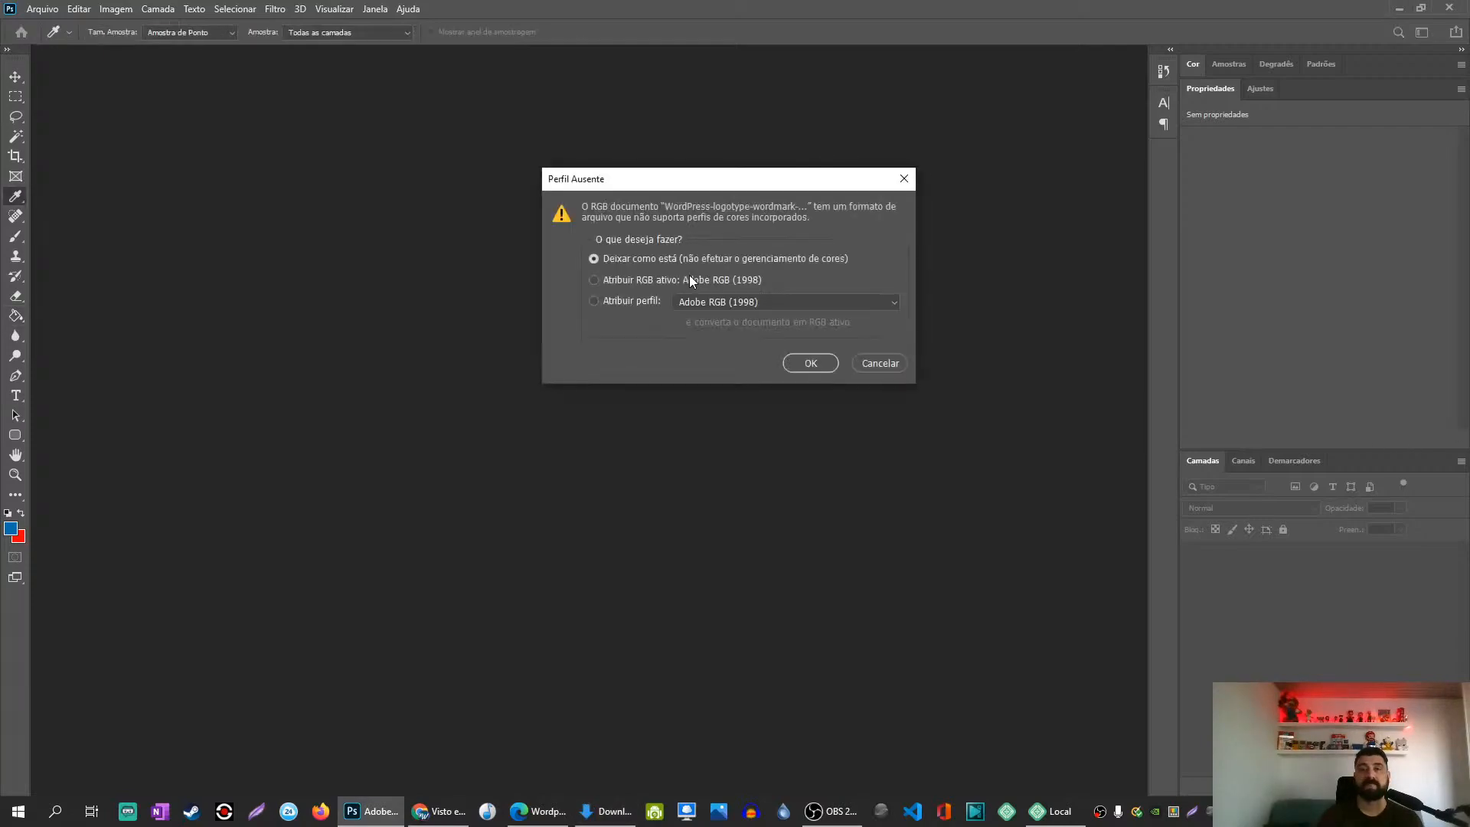
click(810, 364)
key(g)
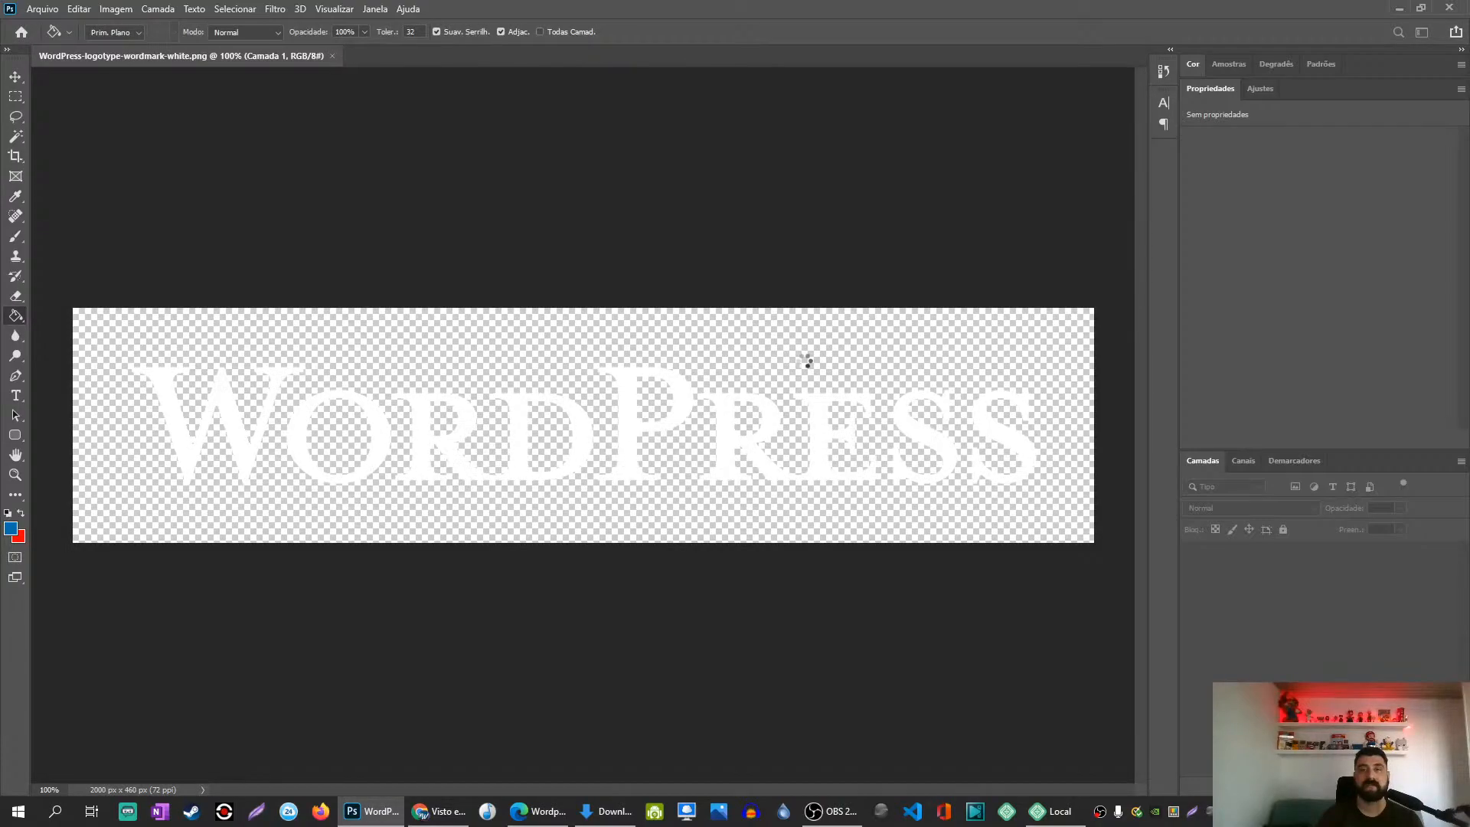
Step: Crop the wordmark tightly around the lettering to 1793 × 283 px
key(c)
drag(75, 420, 94, 414)
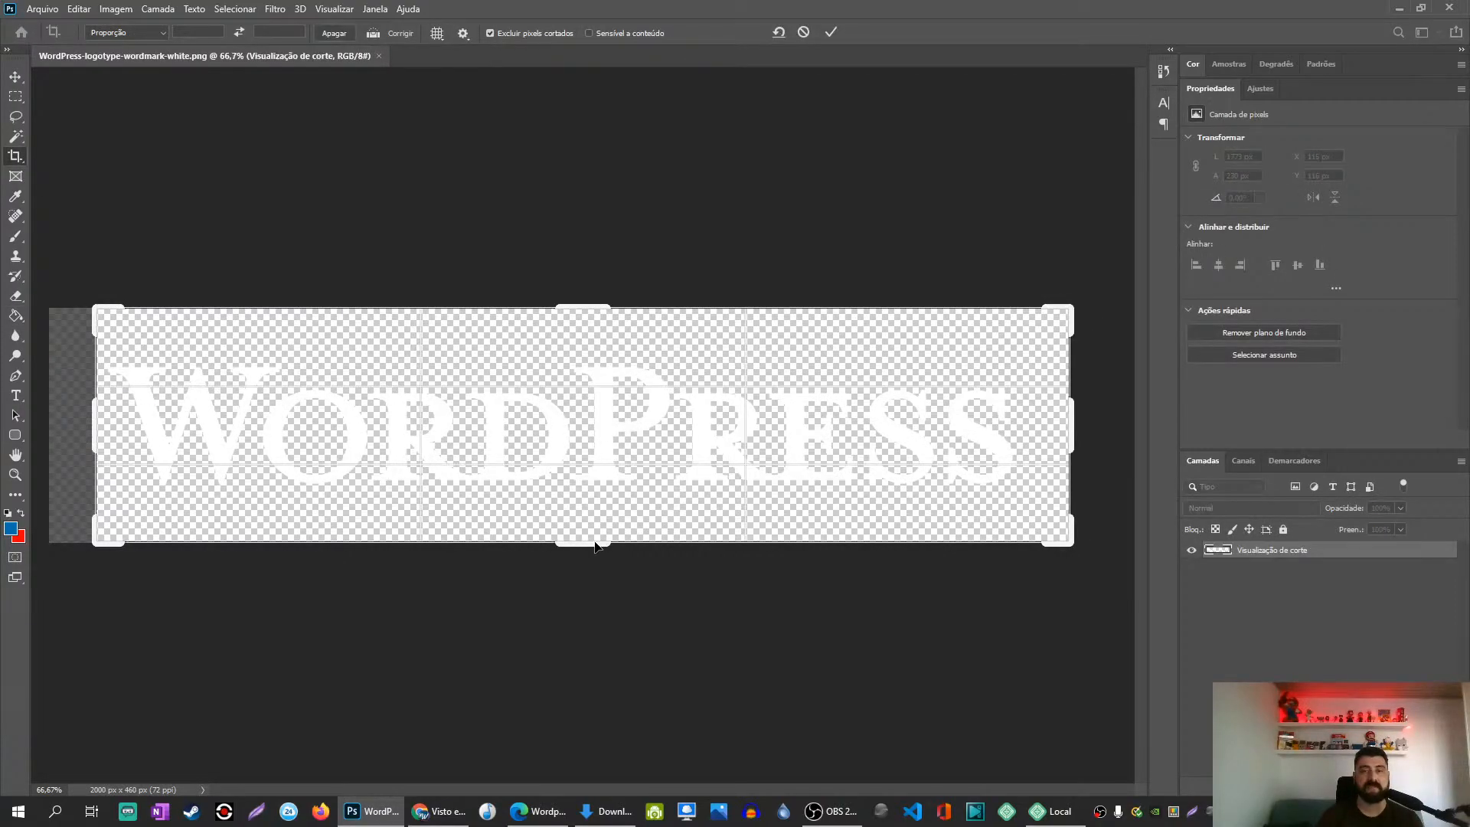
drag(594, 546, 592, 507)
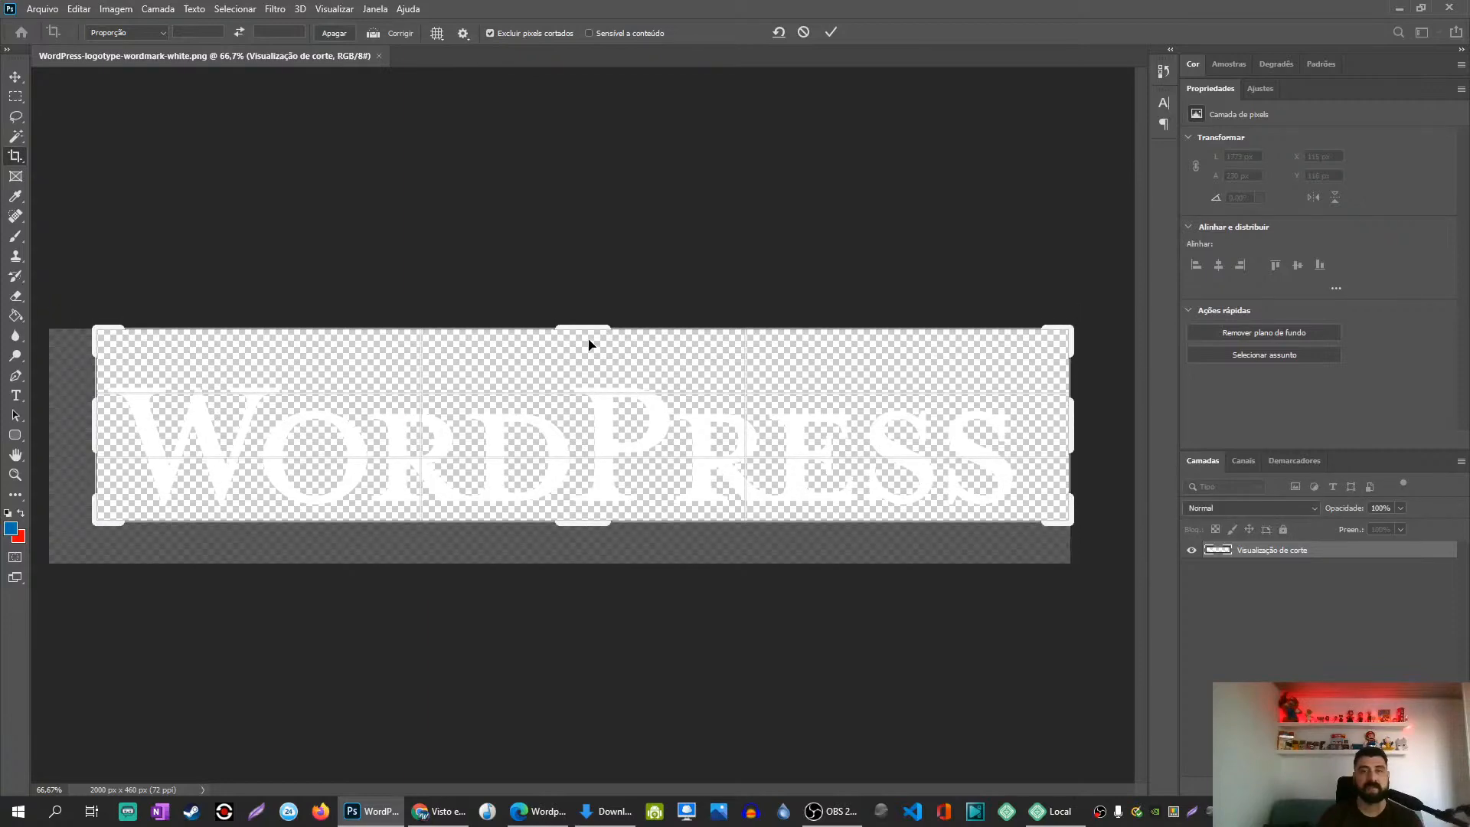
drag(589, 331, 589, 349)
drag(1070, 411, 1047, 419)
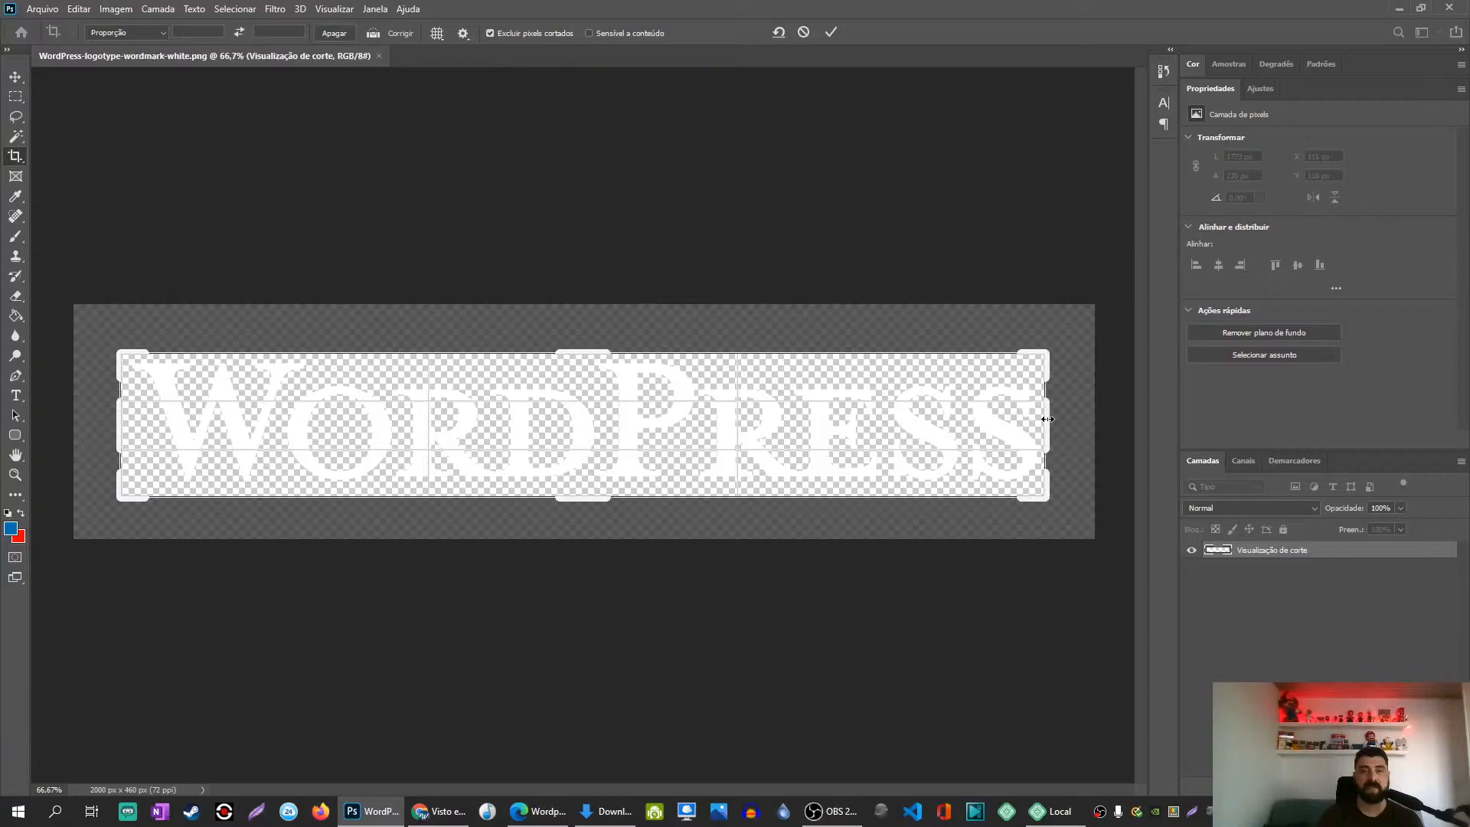
key(Return)
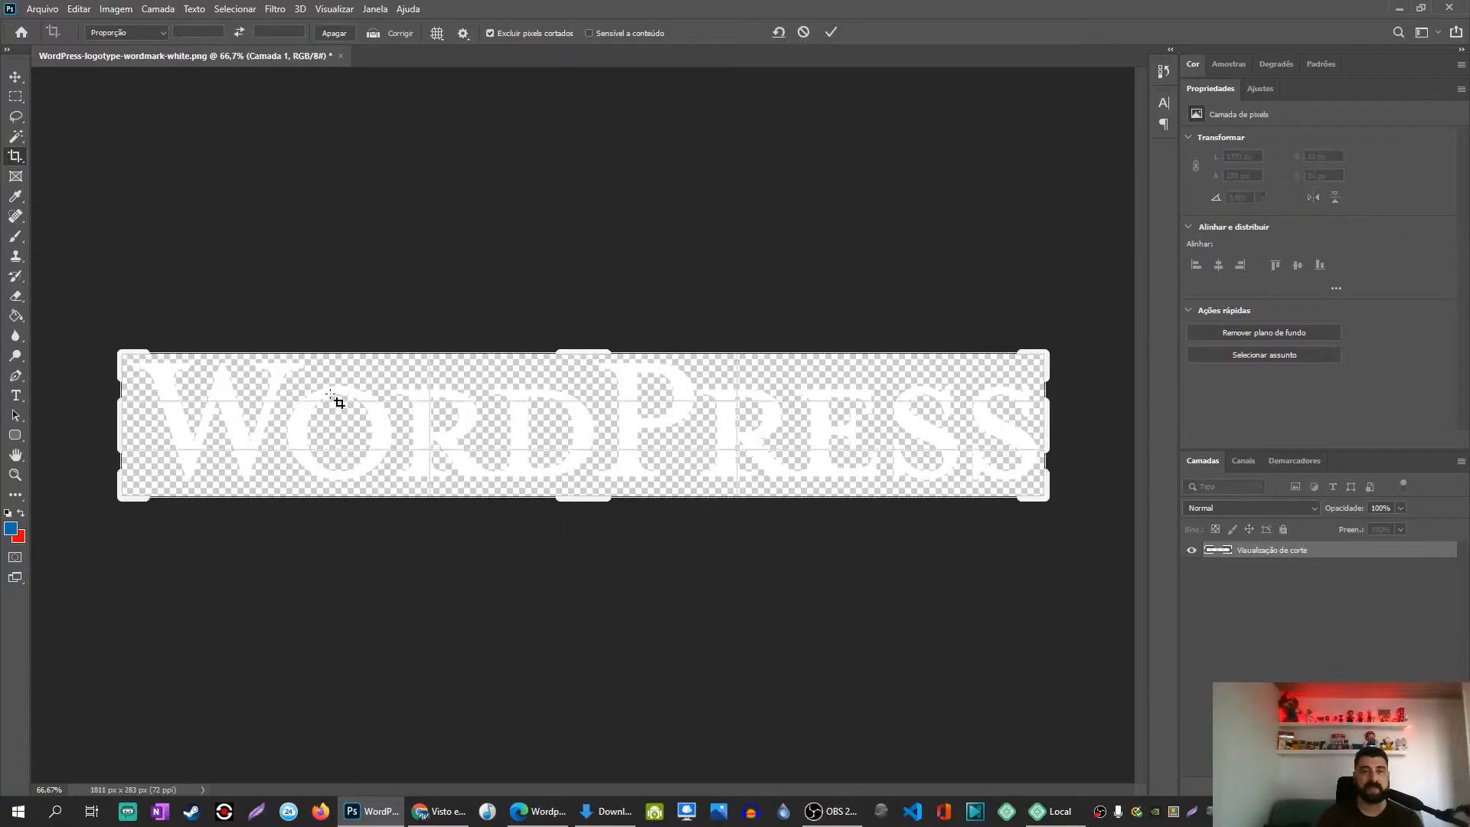
drag(117, 425, 120, 423)
key(Return)
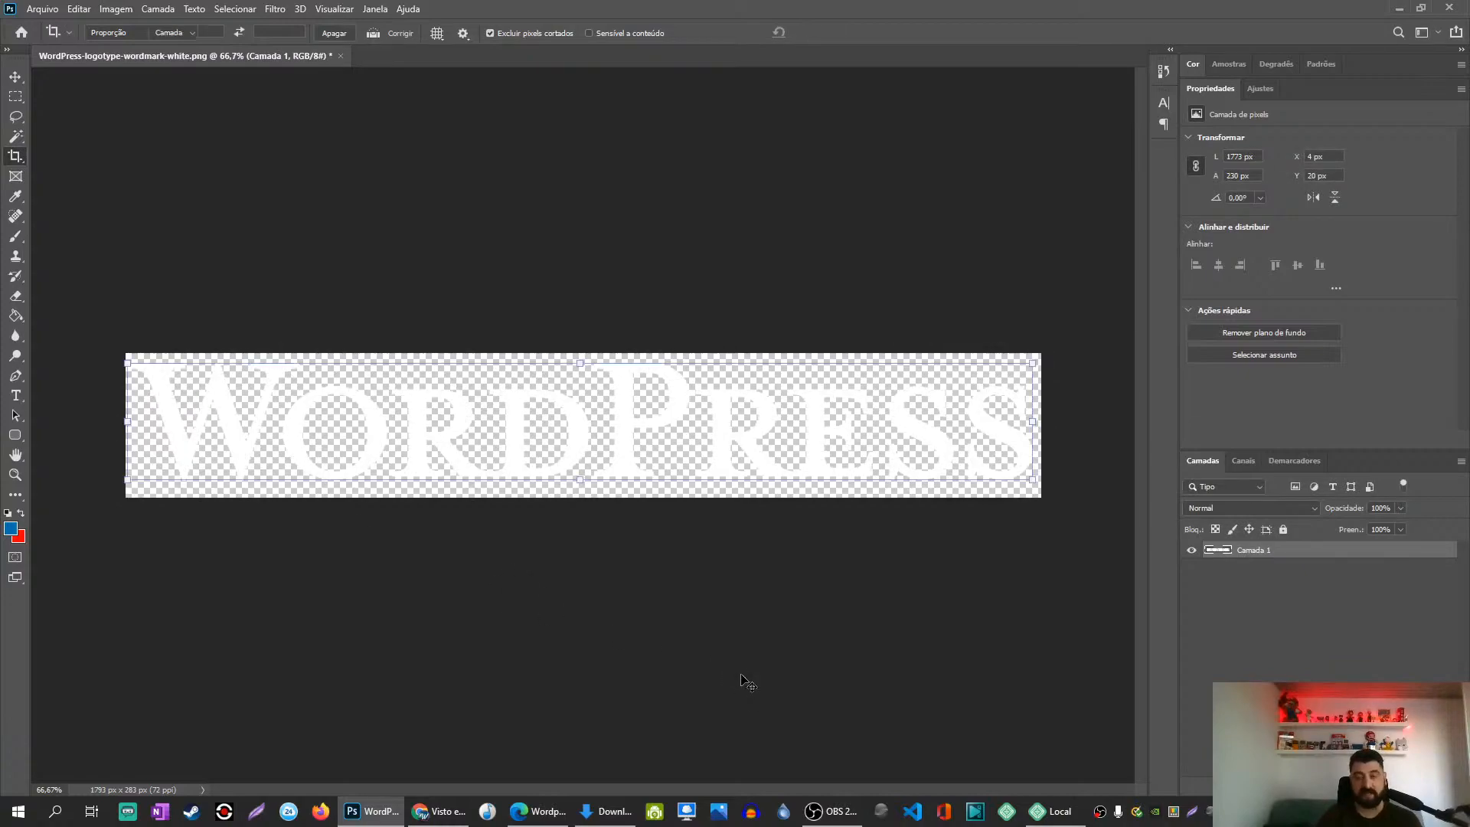
key(v)
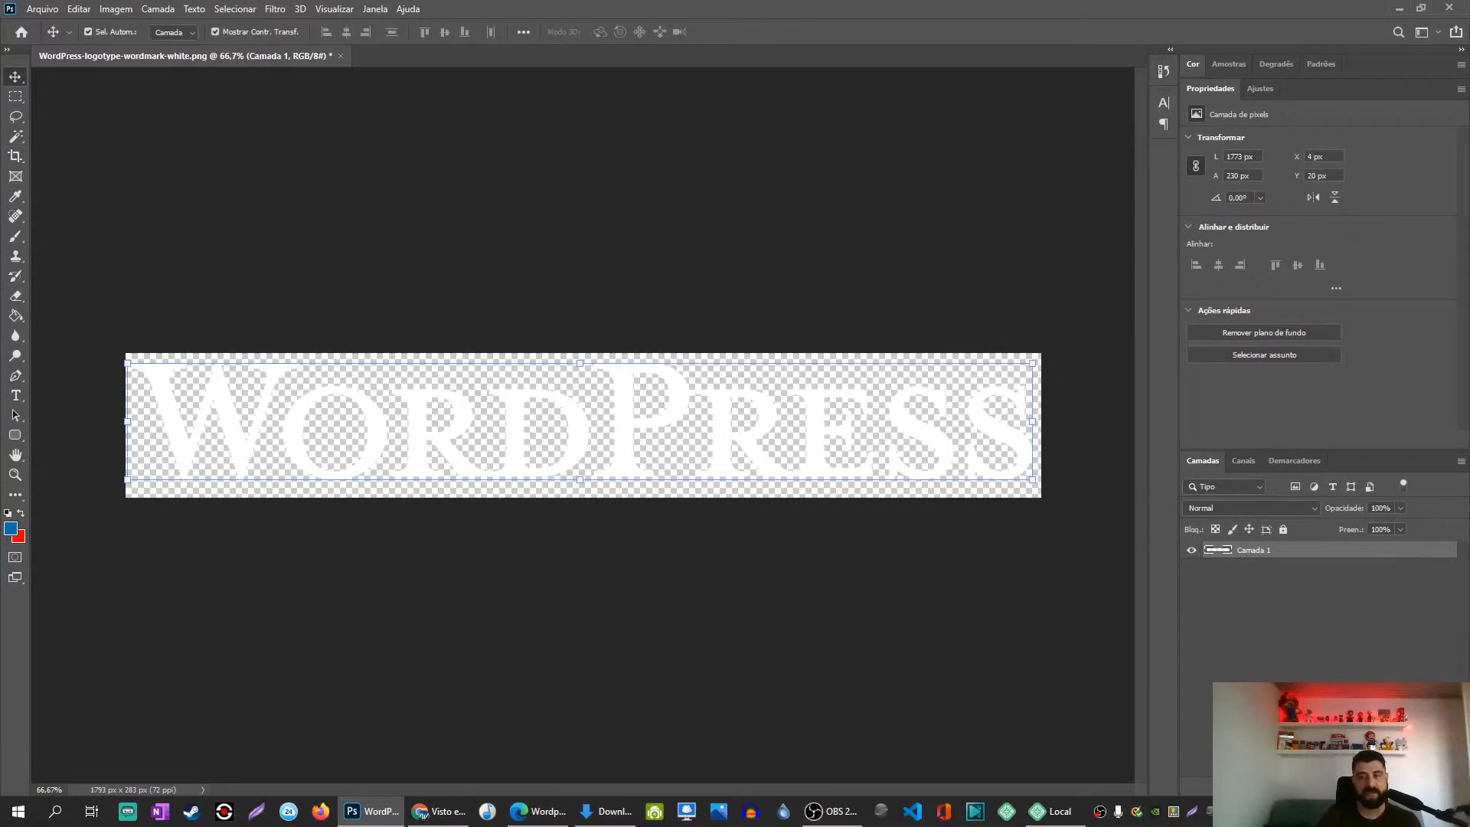
click(1340, 787)
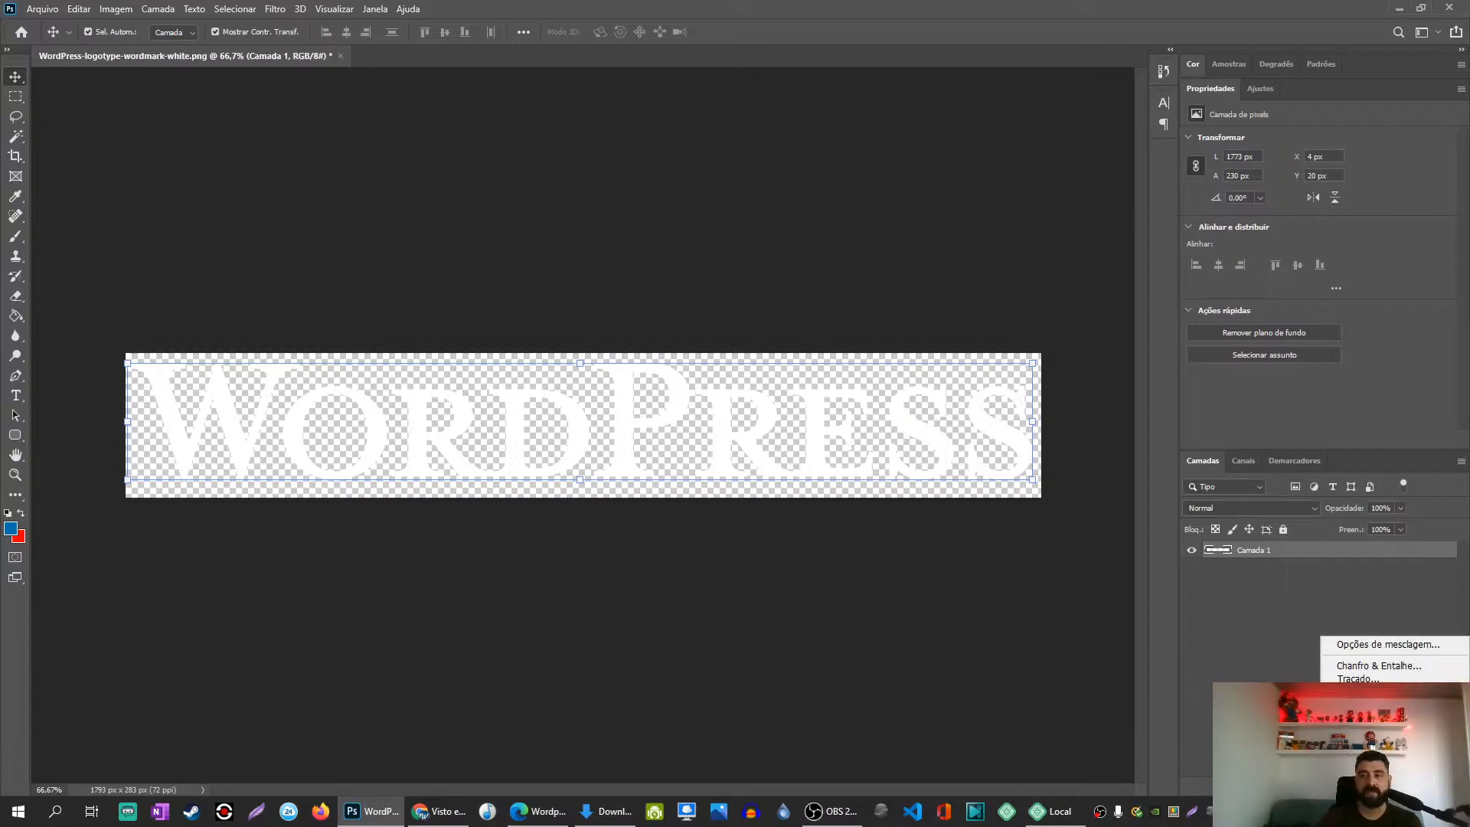
Step: Add a #999 grey Color Overlay to the wordmark layer
click(1382, 733)
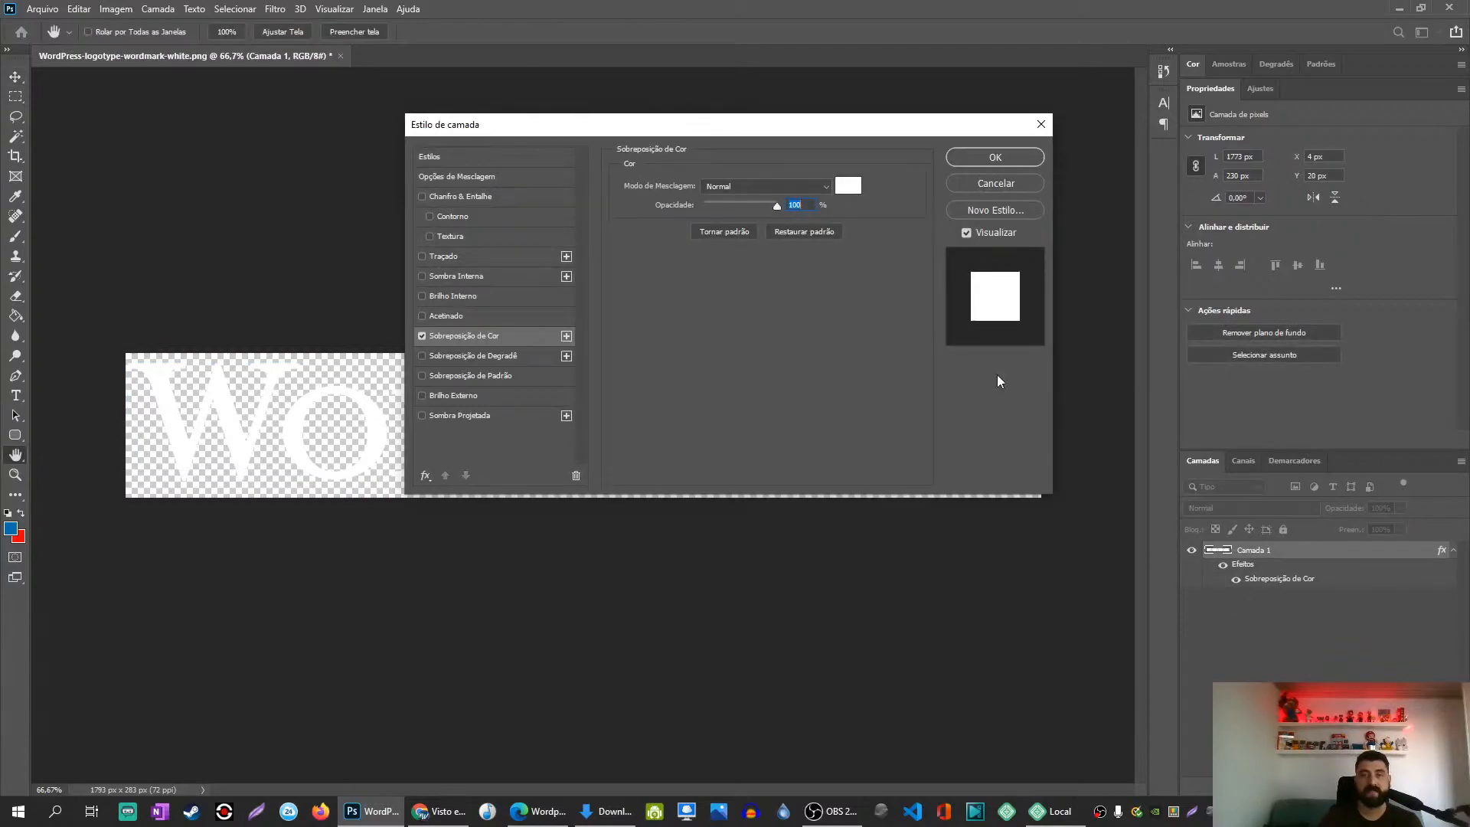
click(848, 188)
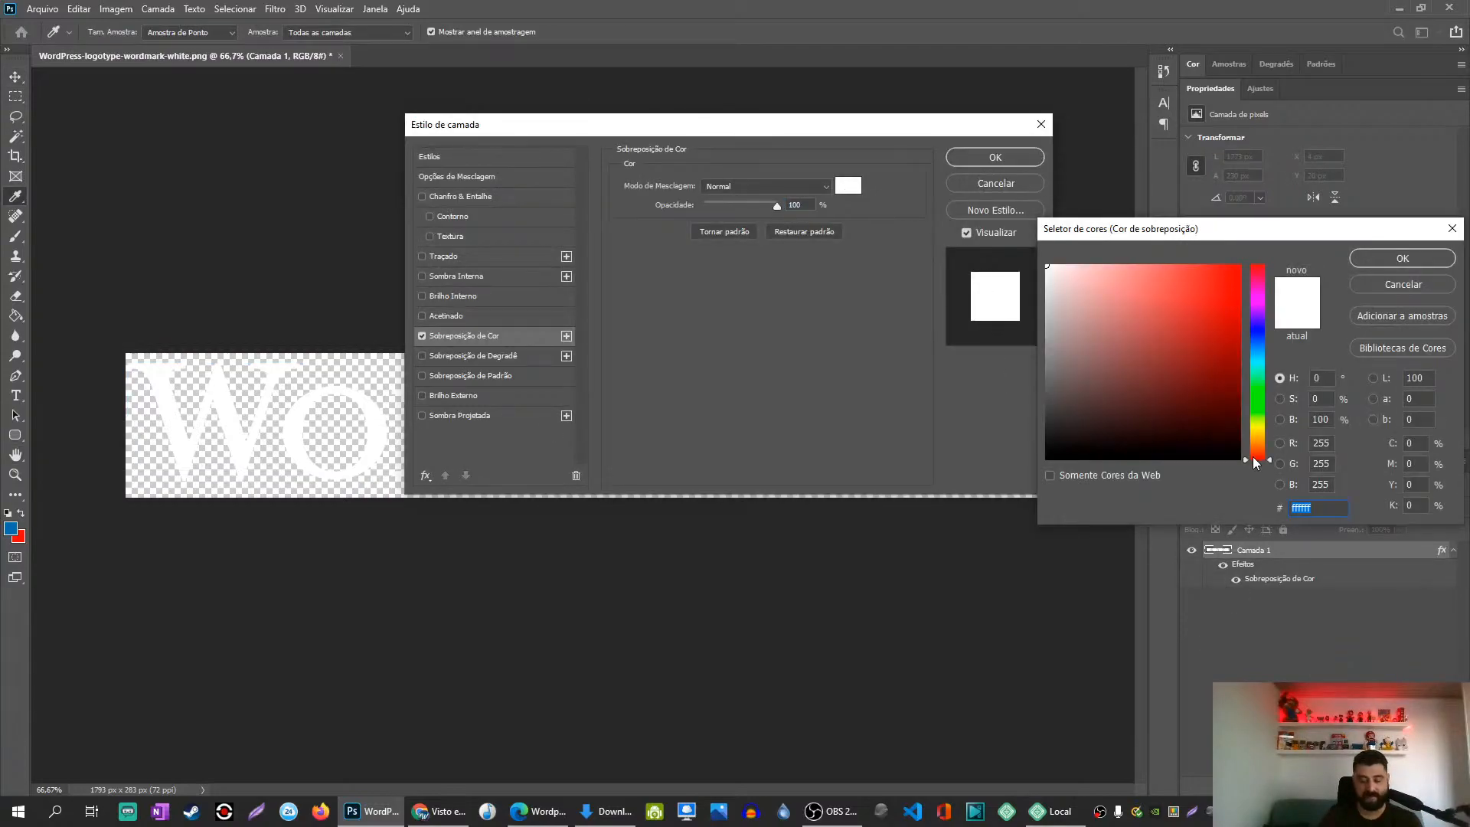
text(#999)
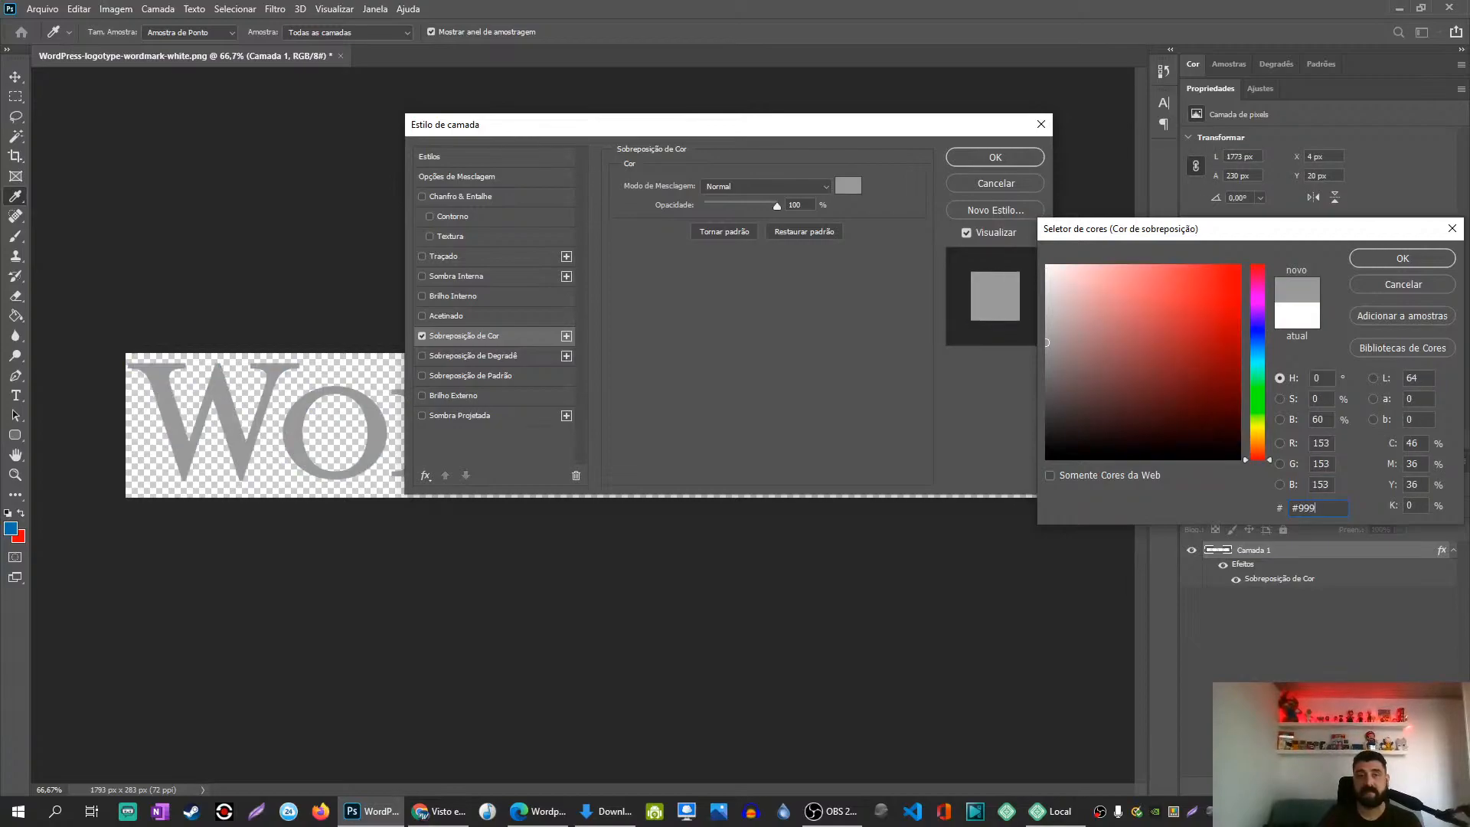
click(1394, 265)
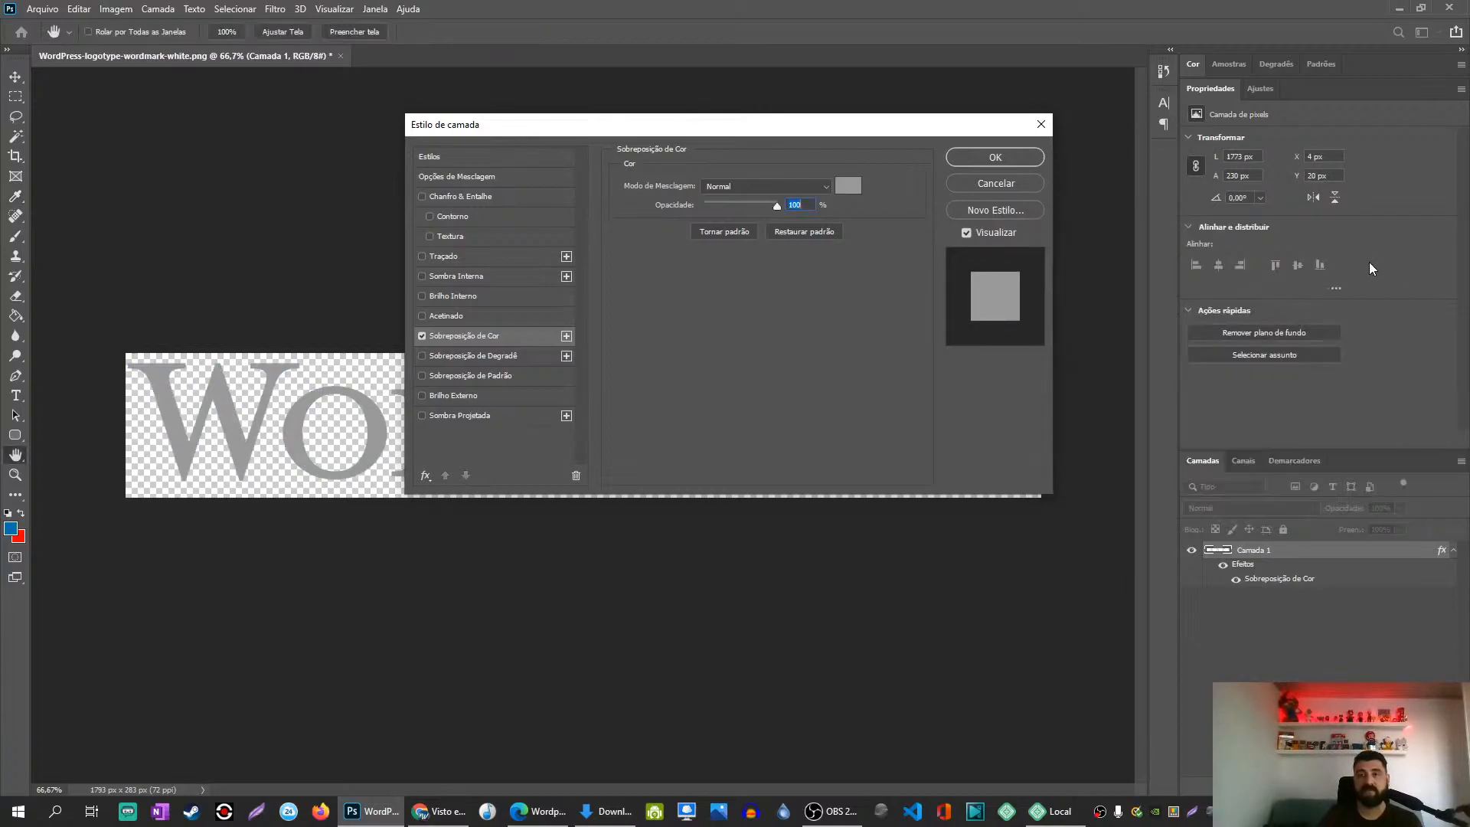
click(1008, 158)
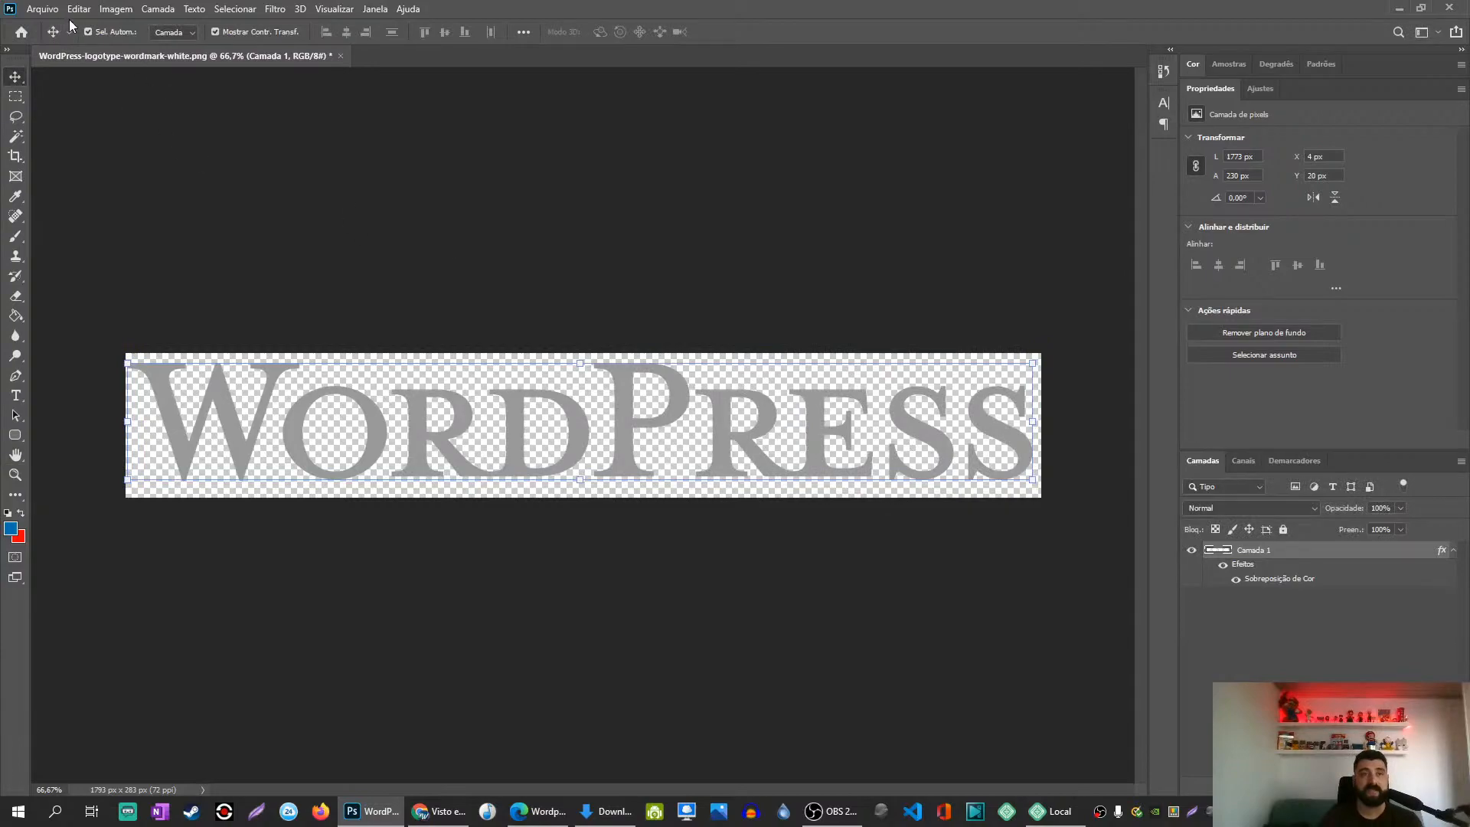
Step: Check the image size, then return to the live site in the browser
click(111, 9)
click(155, 123)
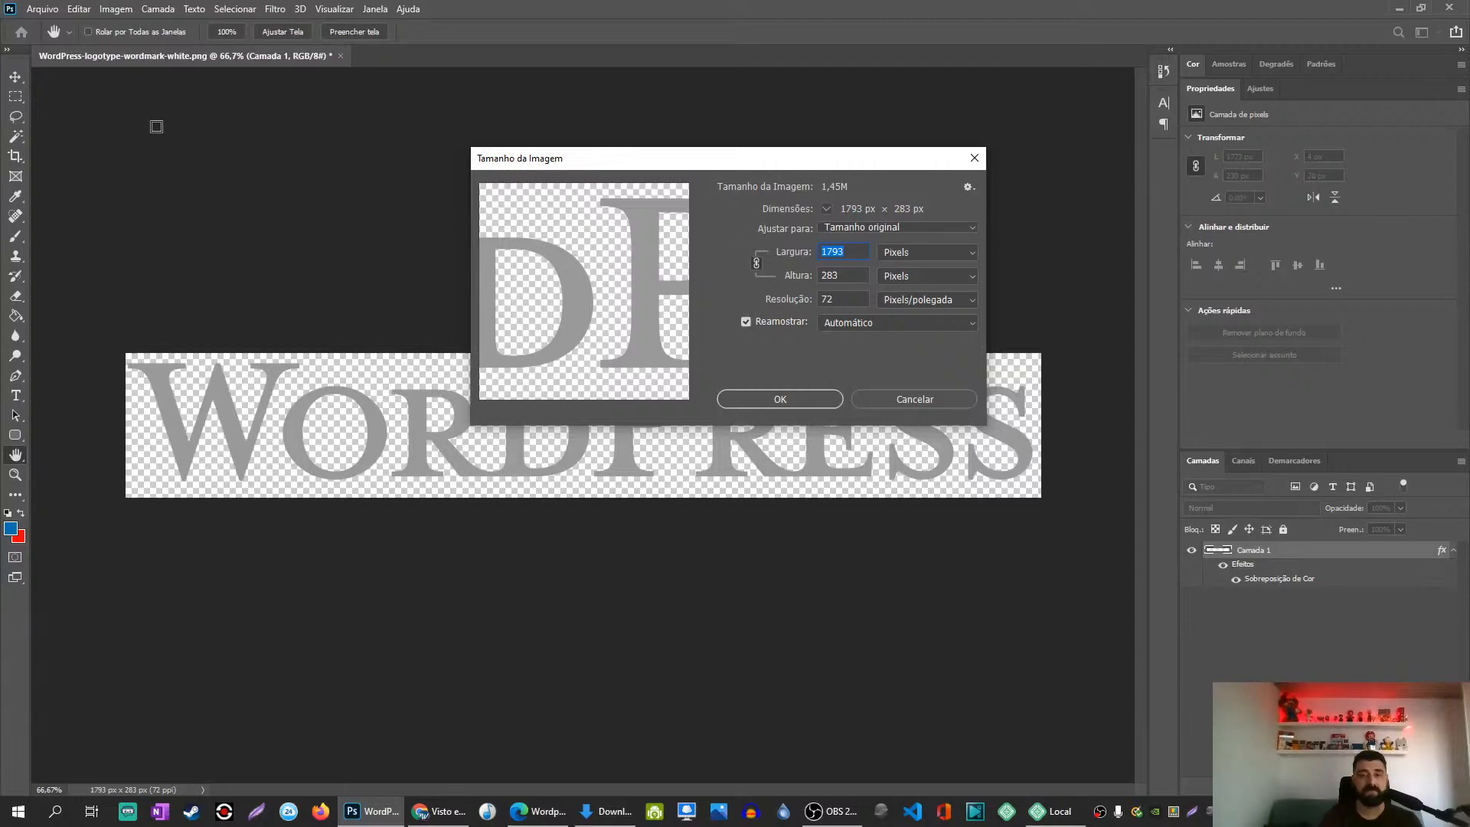
click(433, 817)
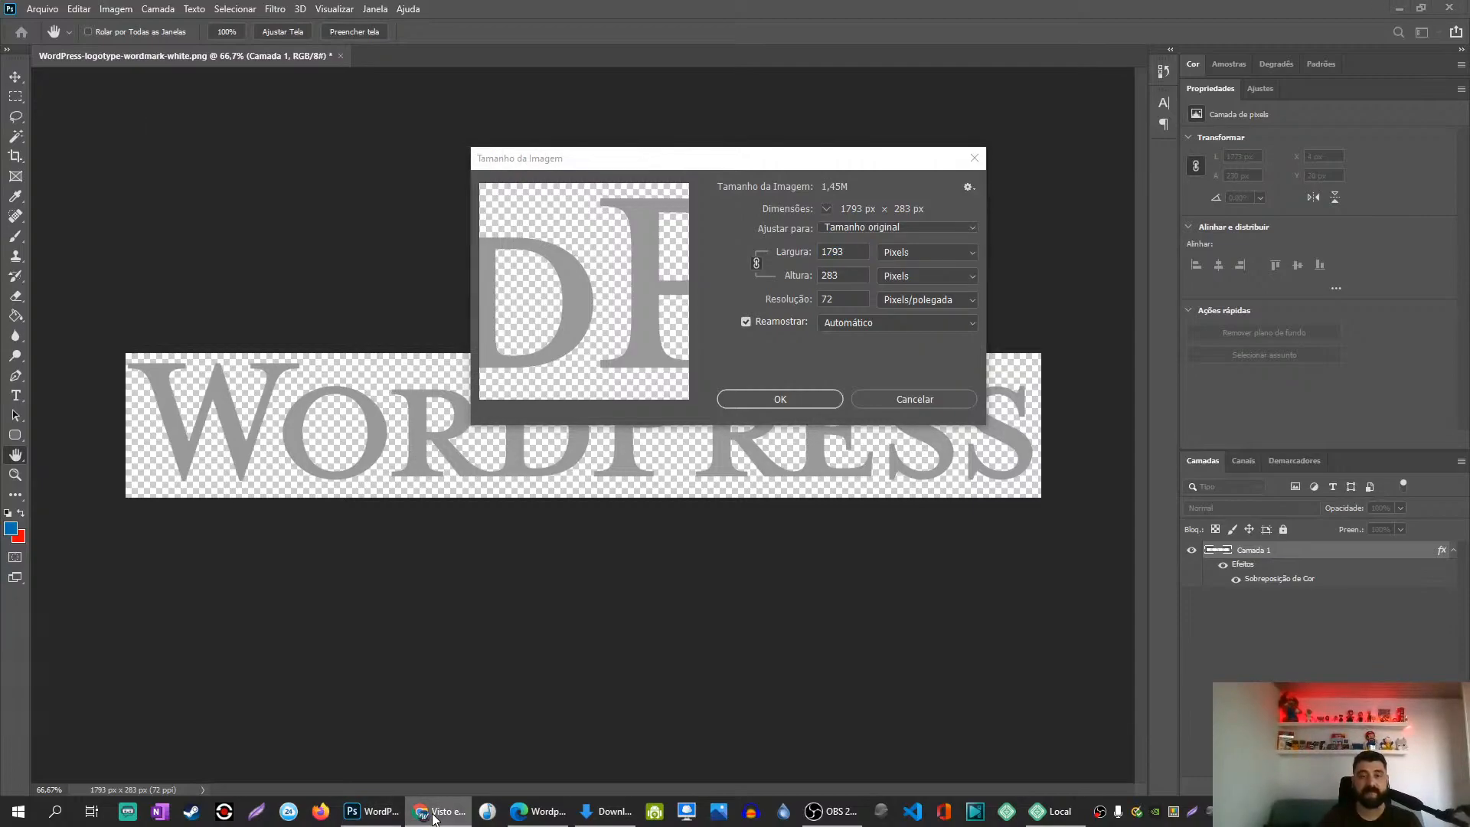
click(537, 811)
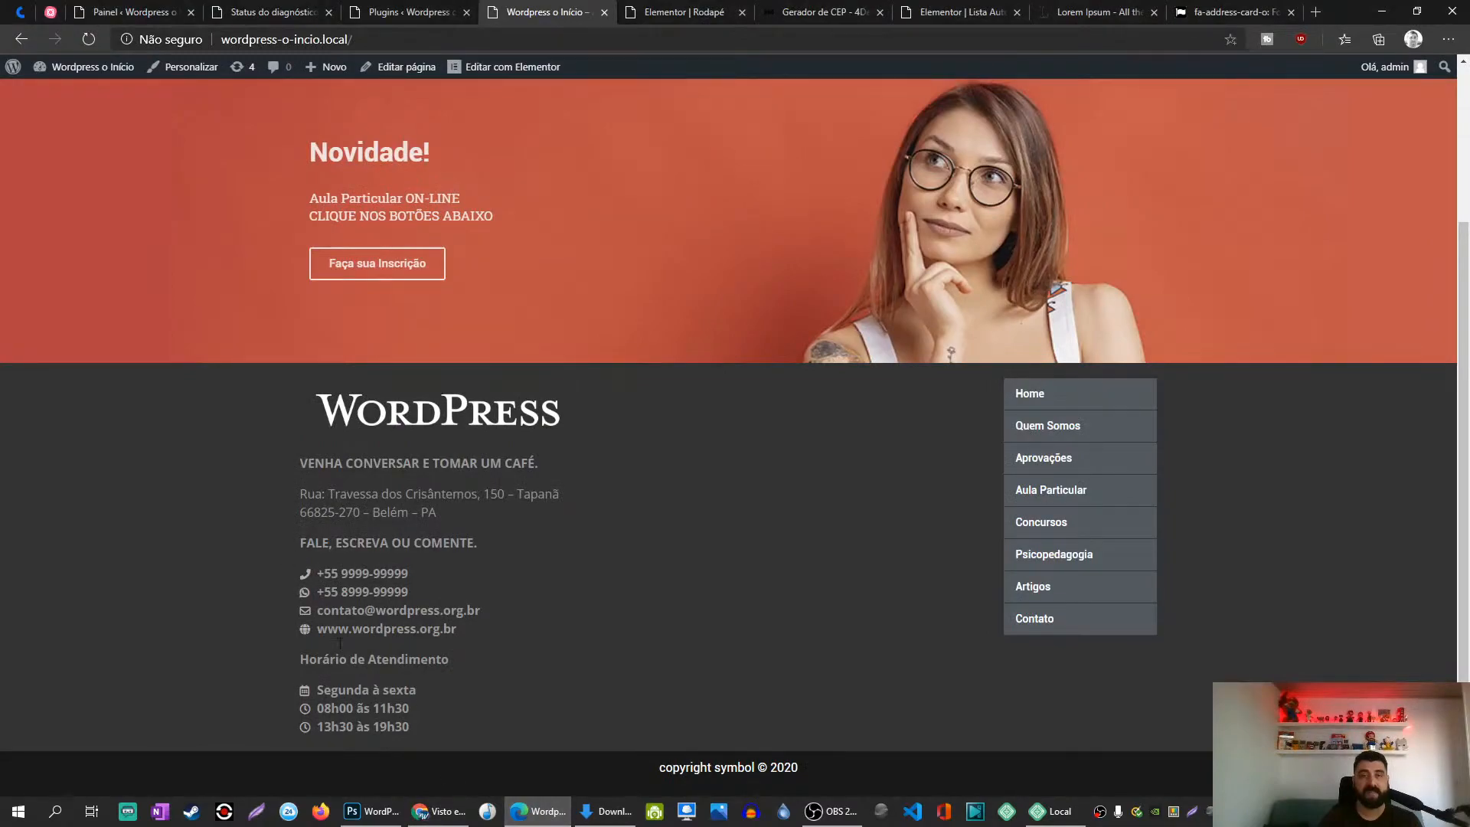
Step: Measure the footer logo at about 322 × 58 px with Lightshot, then close the overlay
click(1194, 813)
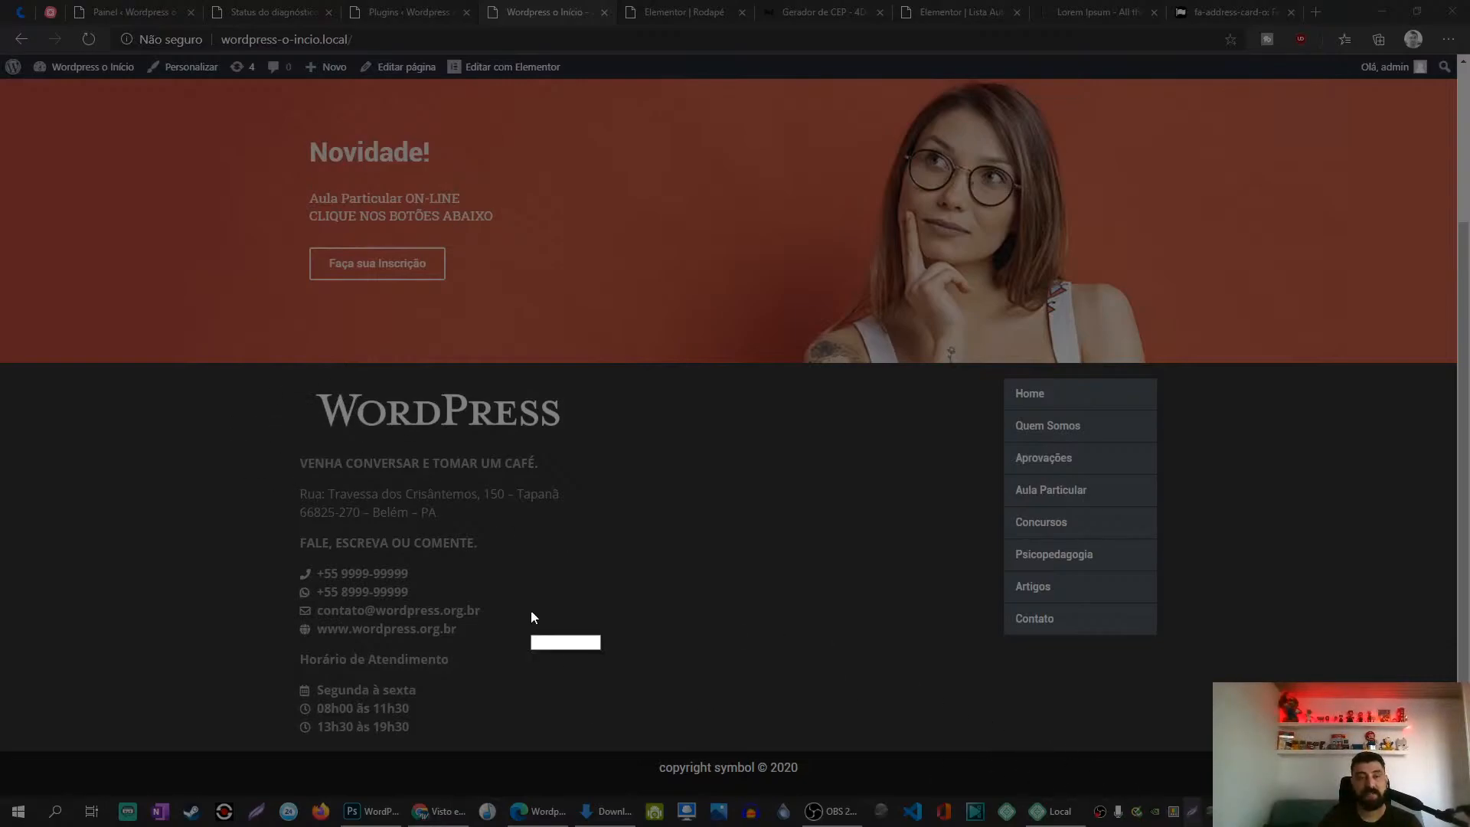
drag(315, 387, 563, 432)
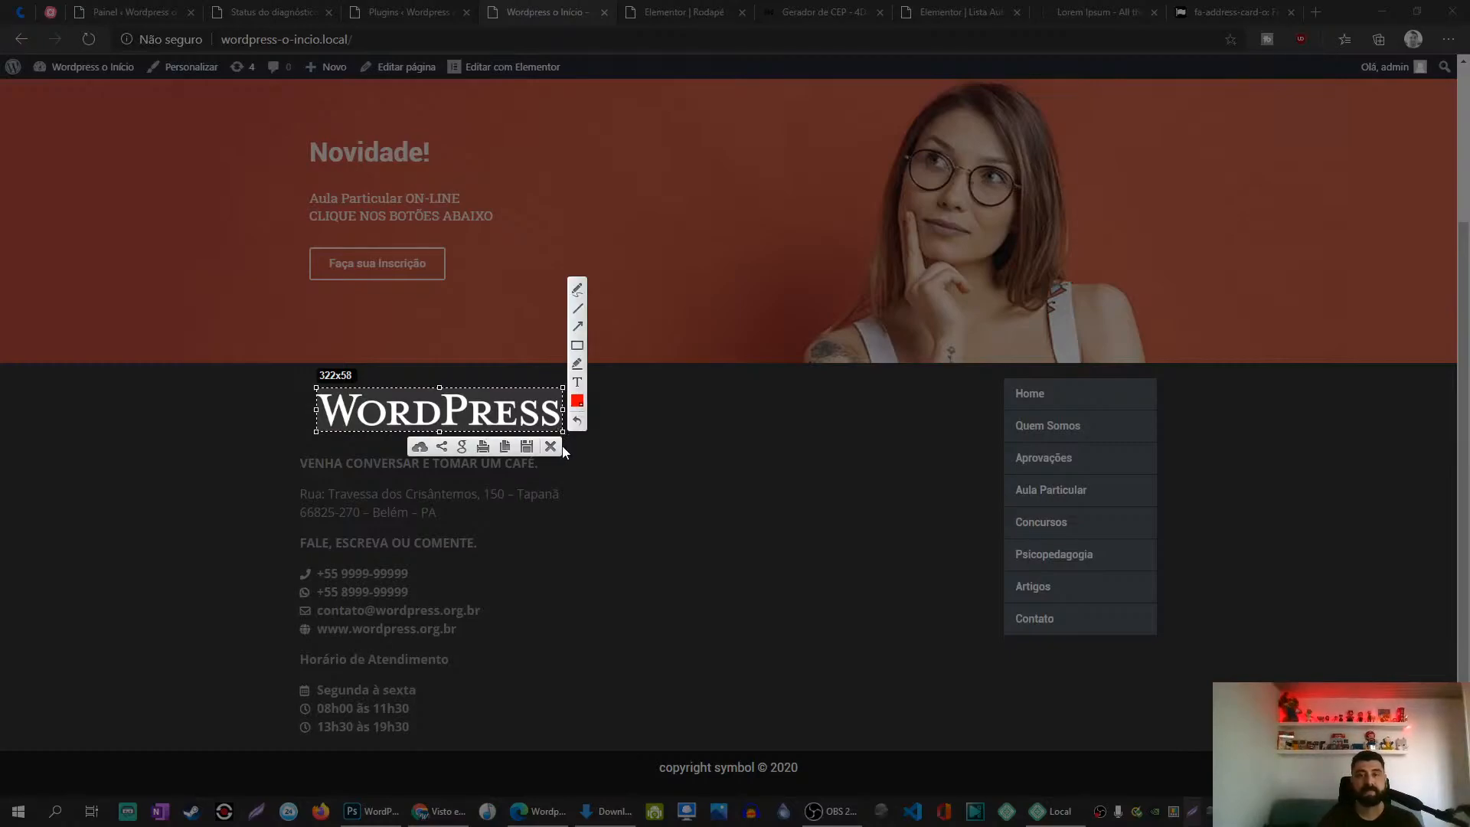
click(550, 448)
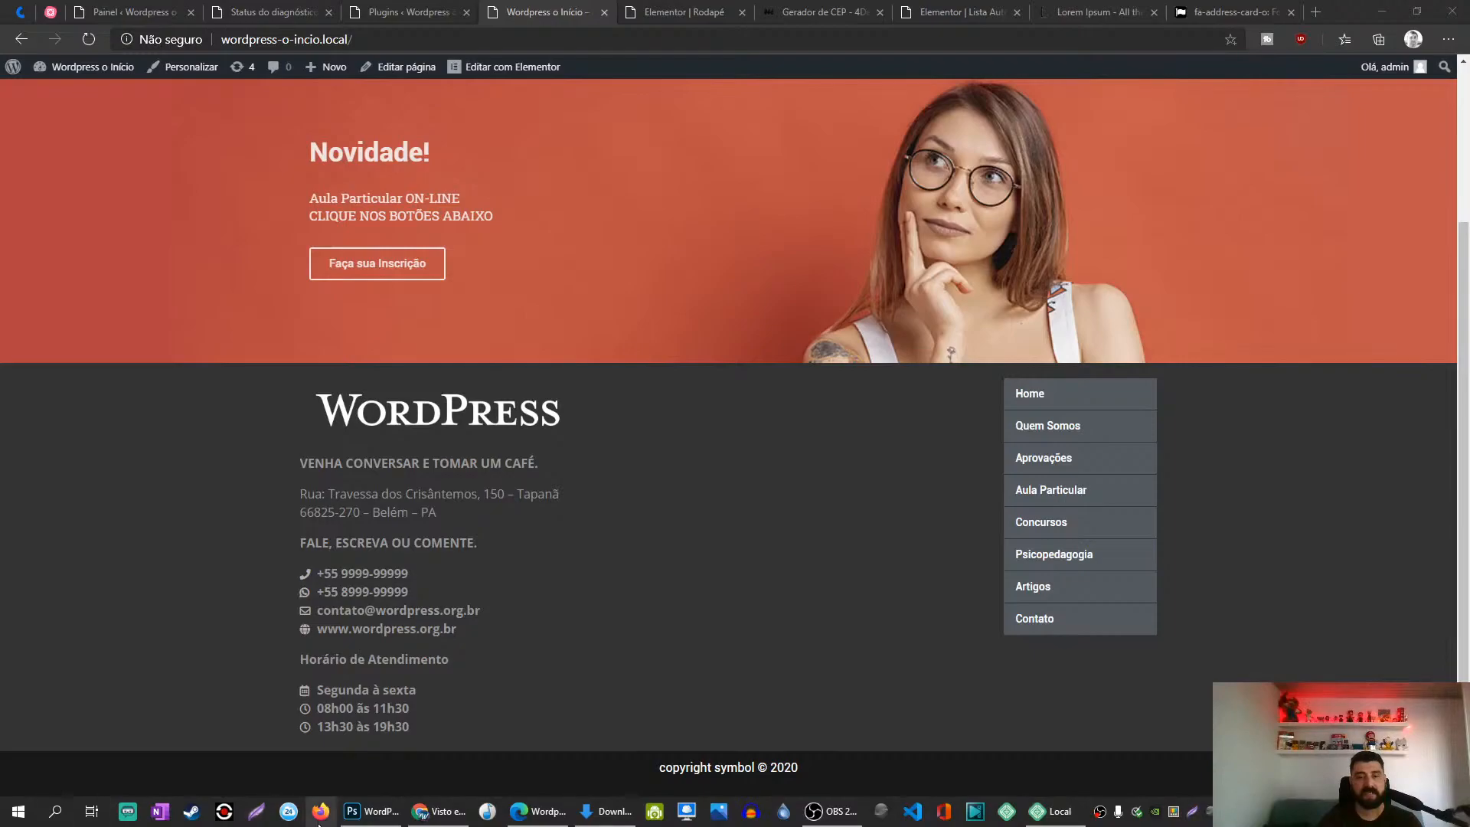
Step: Resize the WordPress logo image to 328 × 52 px and bring up the Save for Web export
click(371, 812)
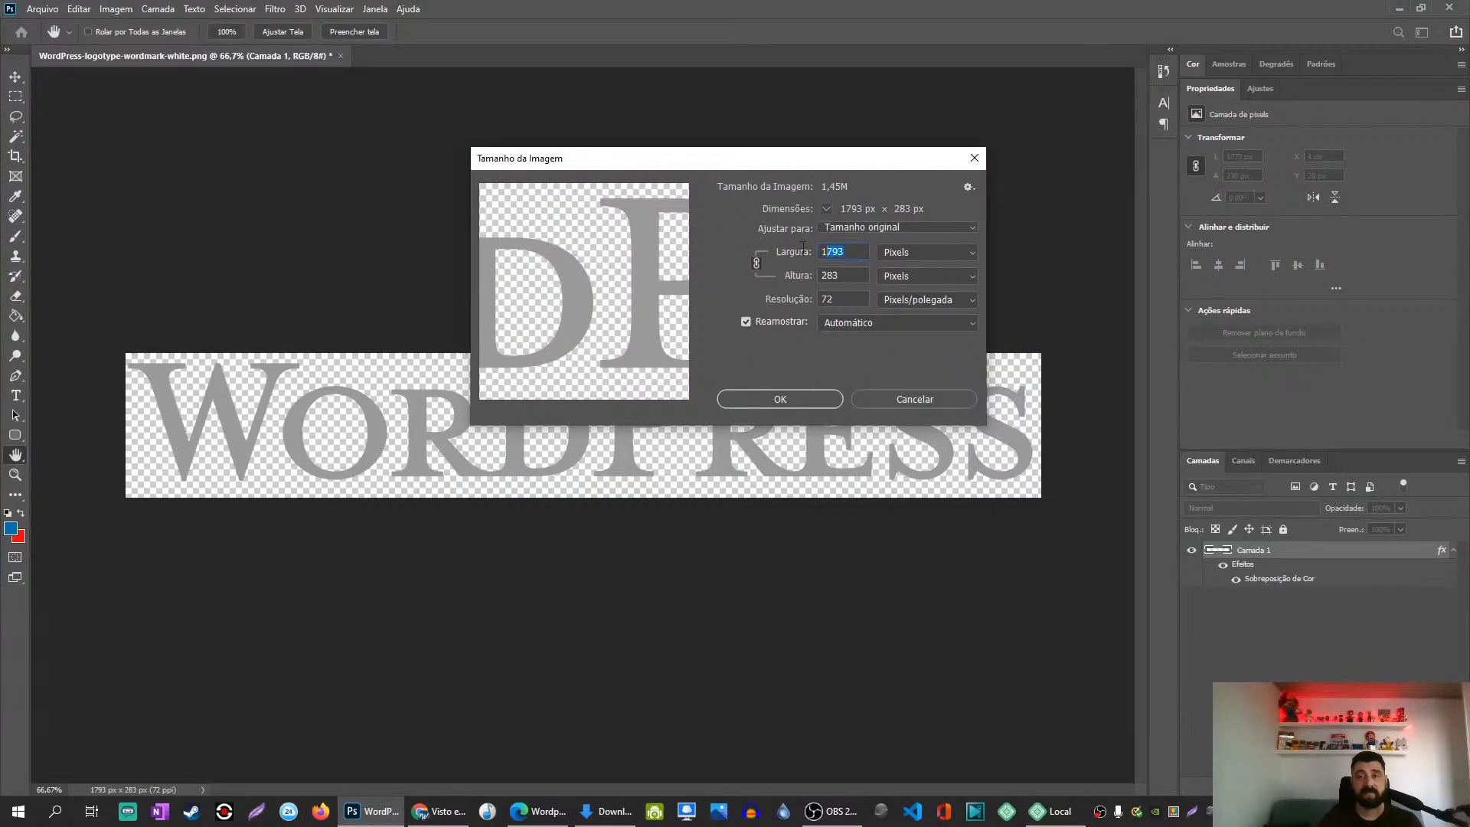
text(328)
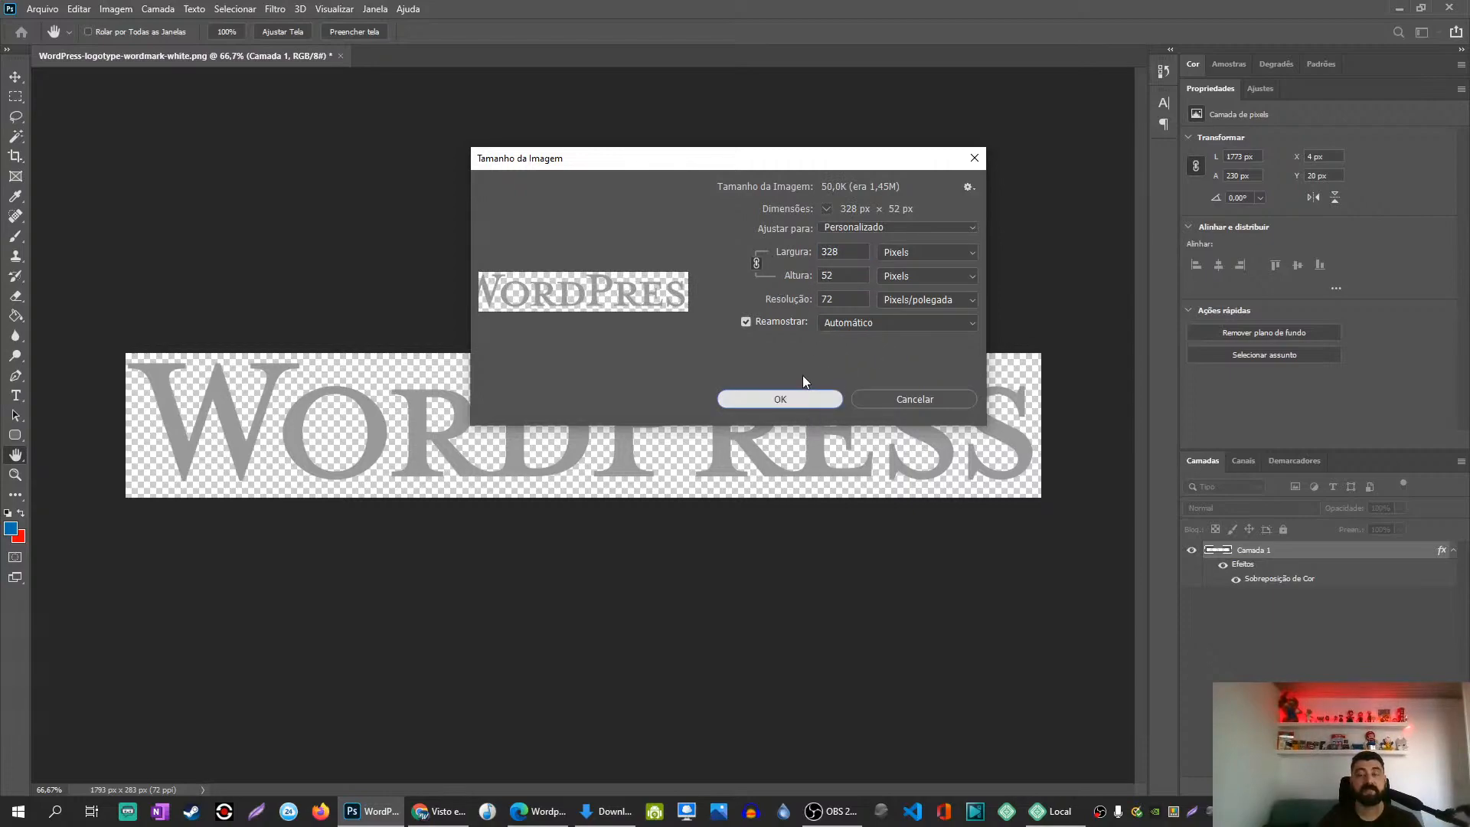
click(766, 407)
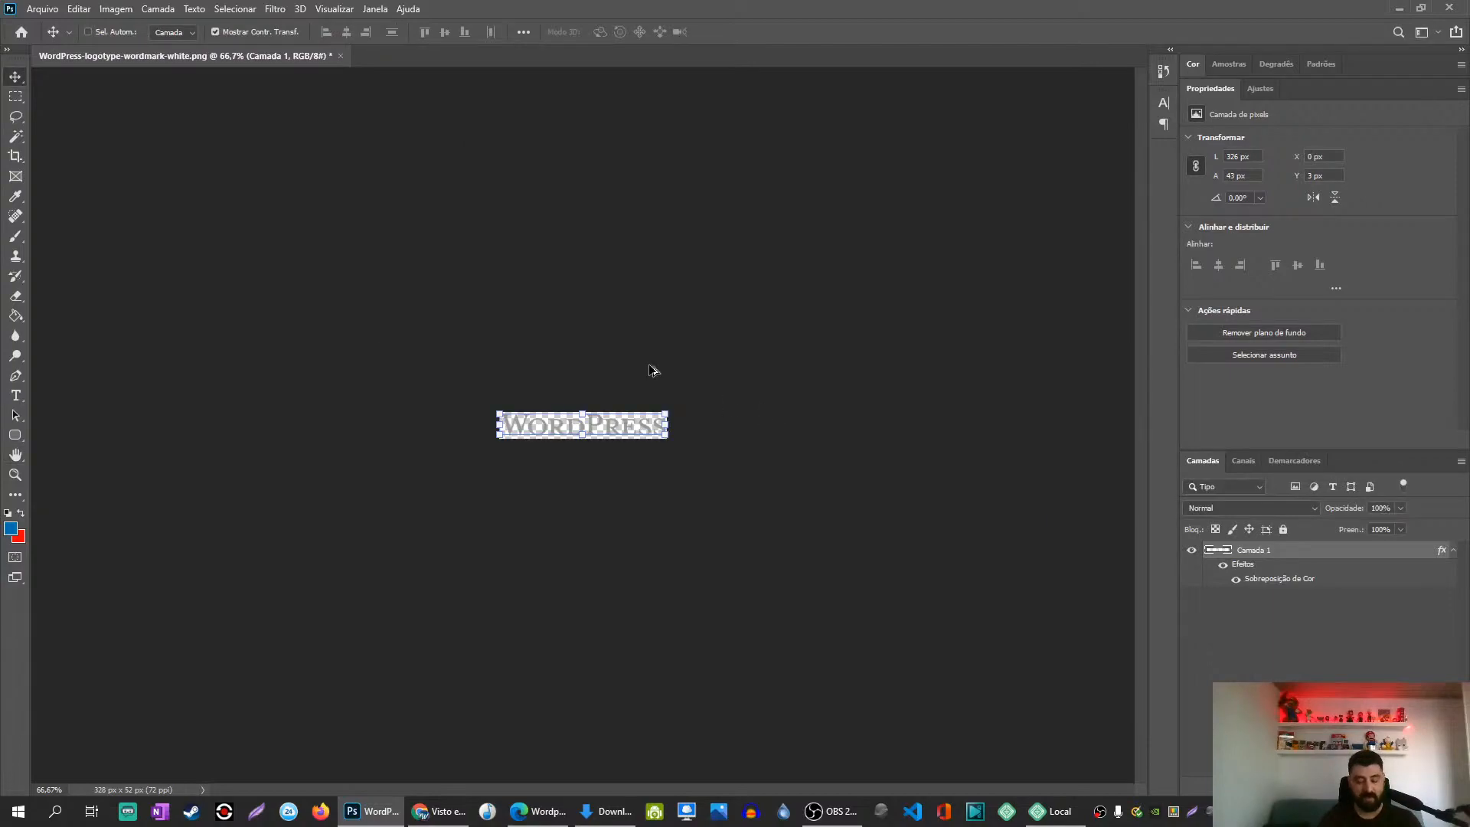
key(ctrl+alt+shift+s)
drag(727, 19, 1469, 107)
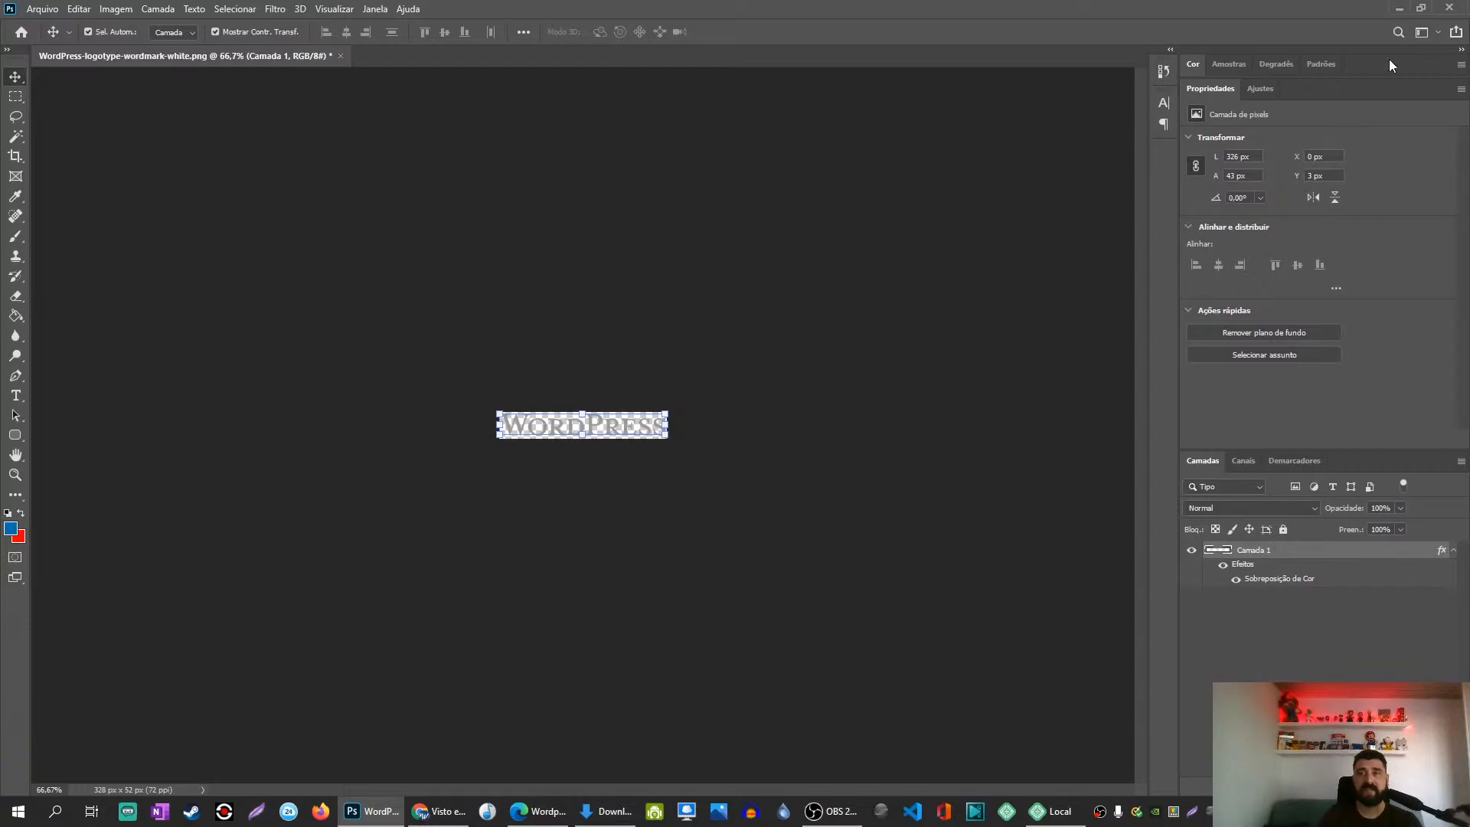
Step: Select the footer logo in Elementor and upload Logo-Wordpress.png to replace it
click(1399, 8)
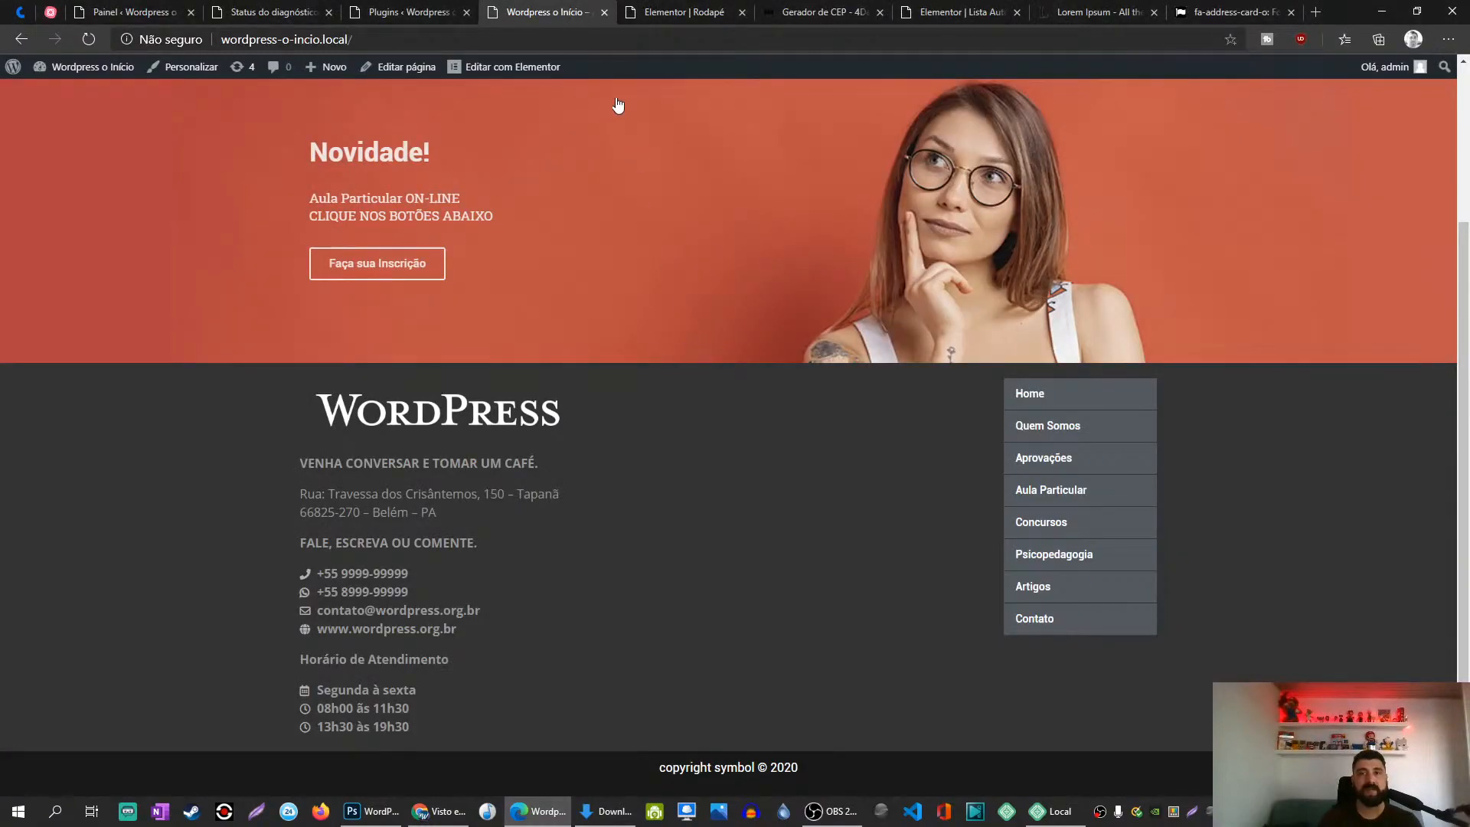
click(682, 11)
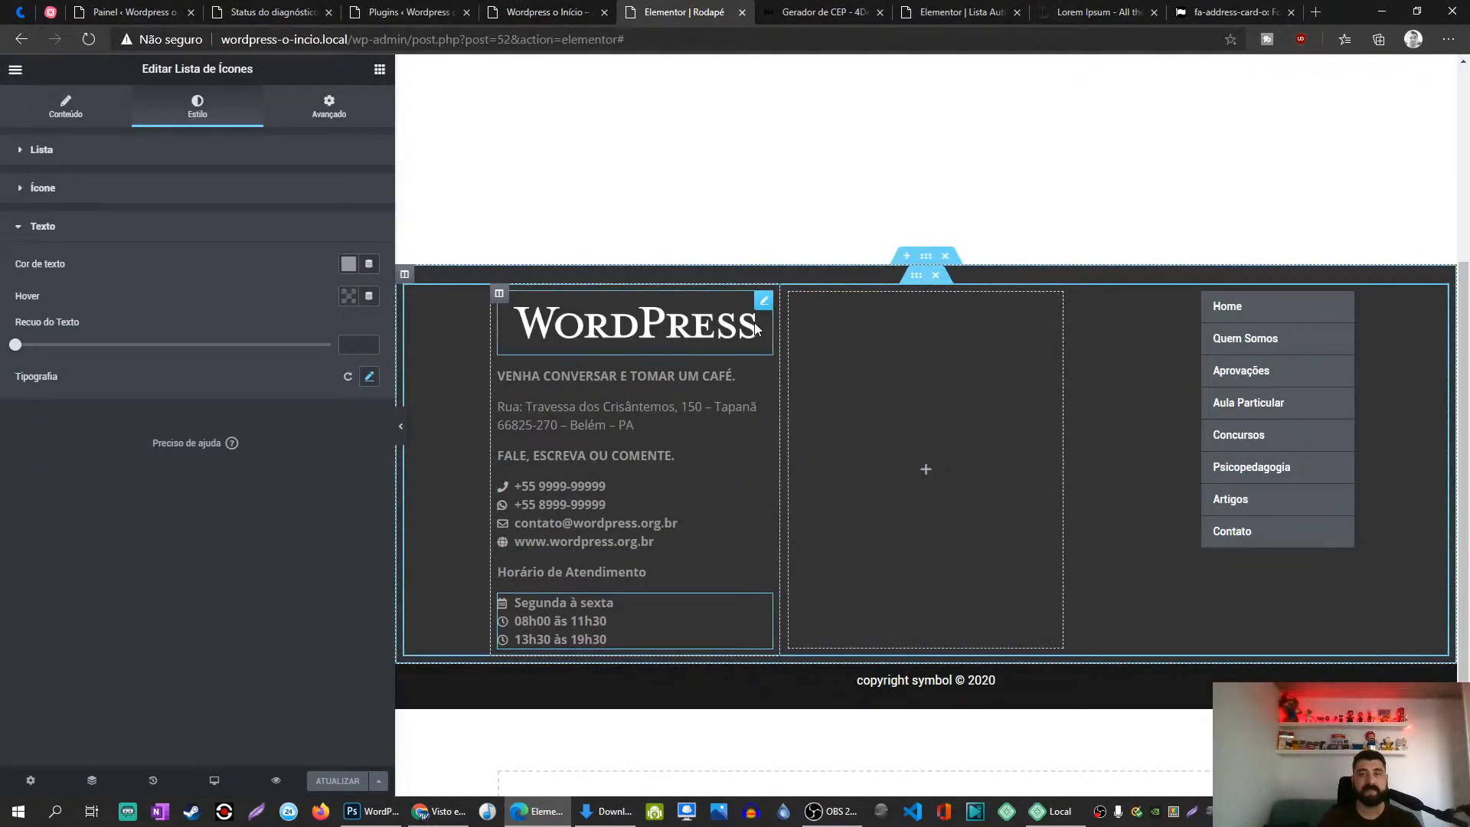
click(635, 323)
click(227, 309)
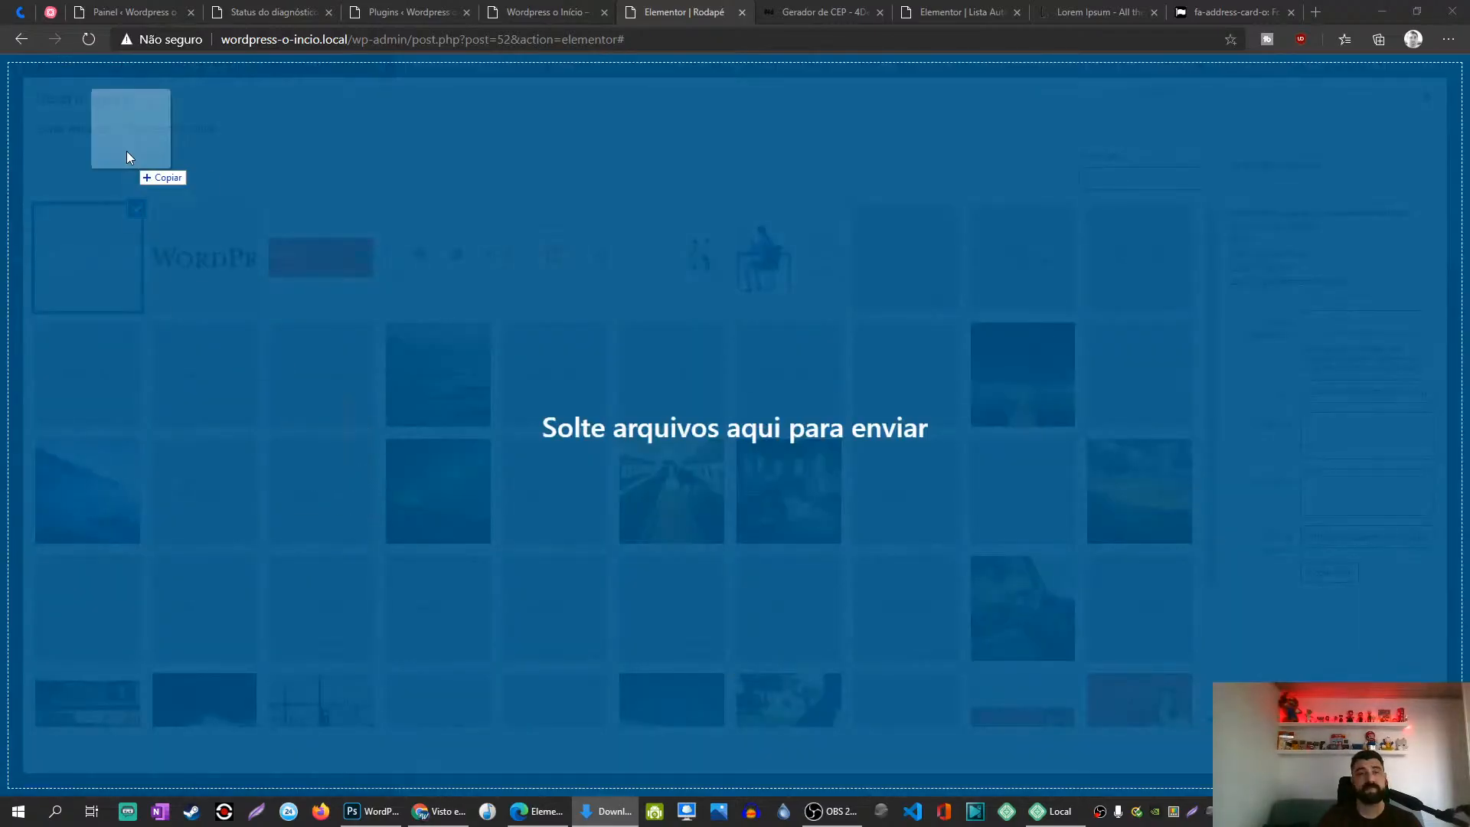
drag(126, 150, 77, 267)
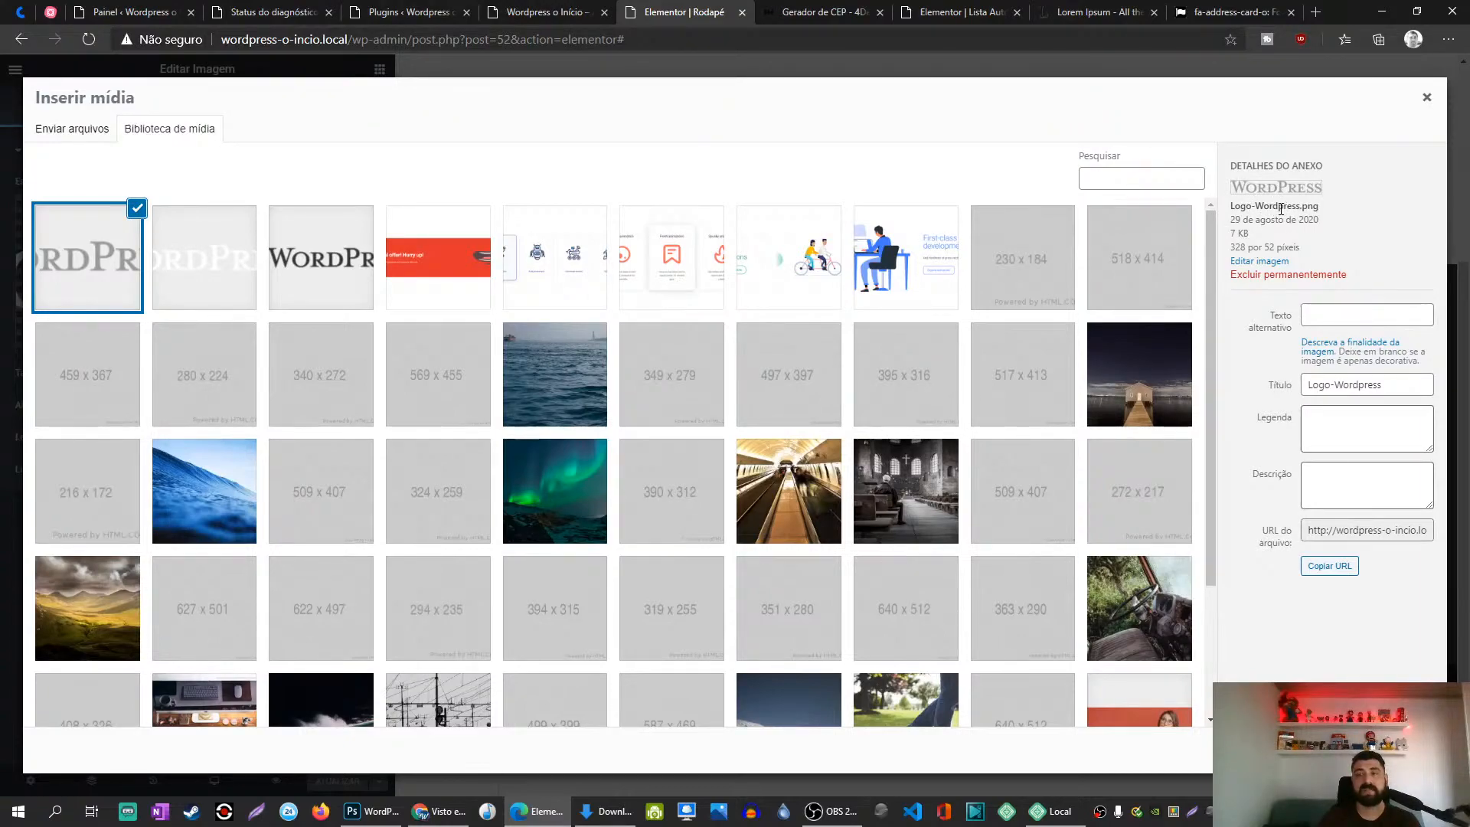
Step: Change the uploaded image's title to 'Logo do Wordpress'
click(1335, 385)
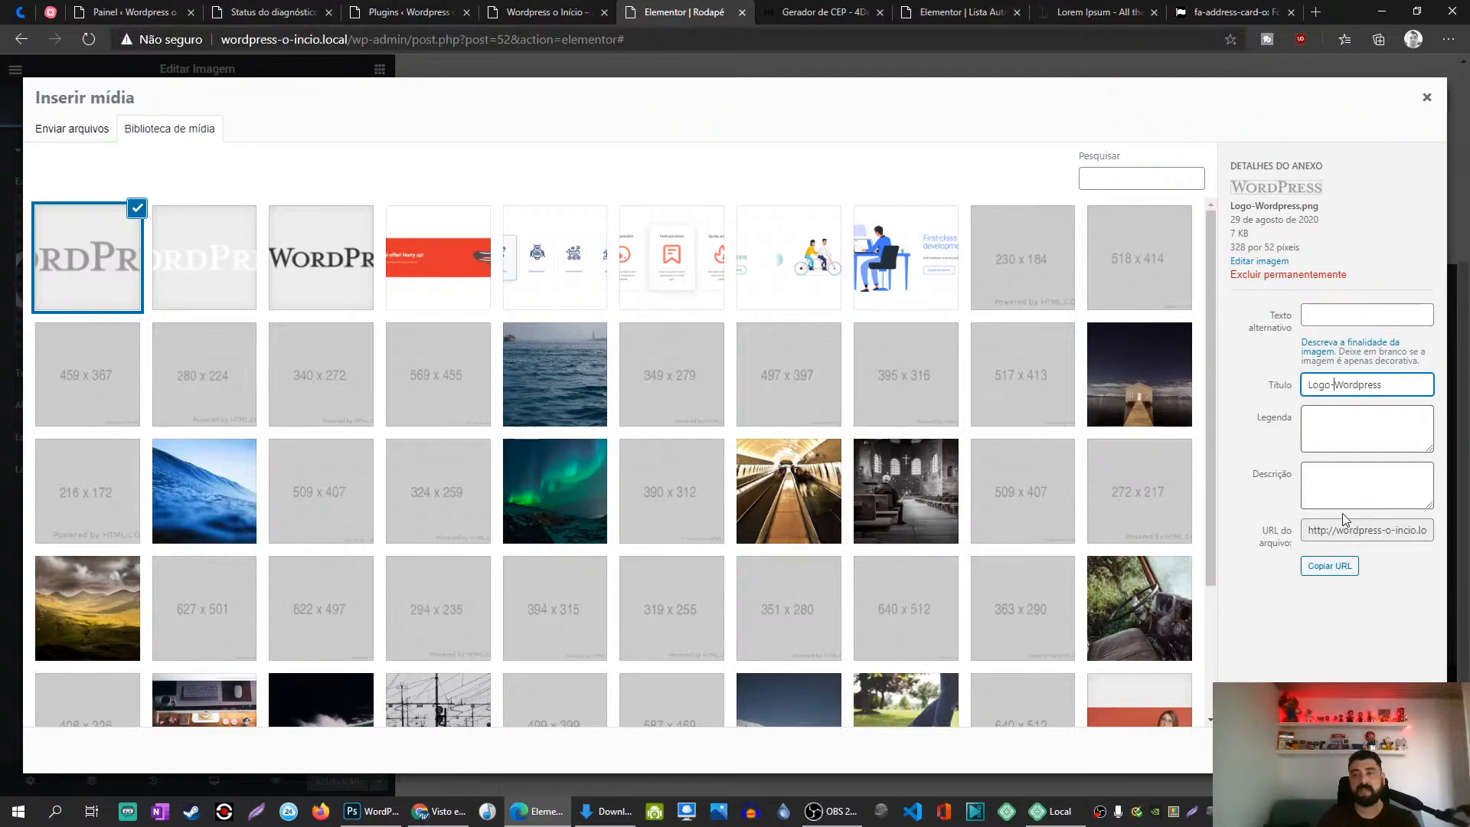
key(BackSpace)
text(do)
key(BackSpace)
key(BackSpace)
key(BackSpace)
text(do)
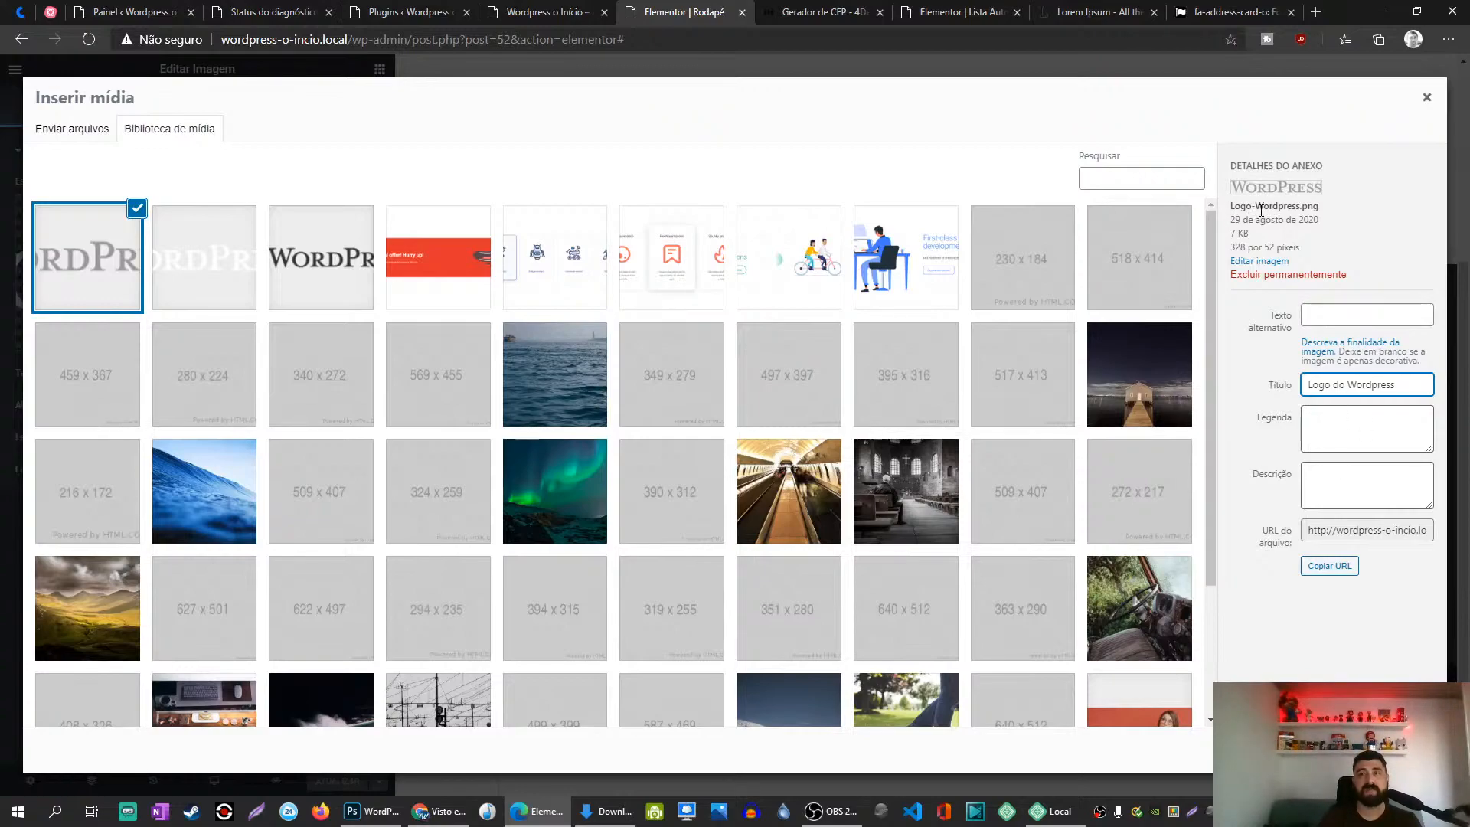
Step: Leave the image's alt text empty and insert the logo into the footer
click(1344, 321)
text(rhjkqfhitfgeqifrwtrge.jpg)
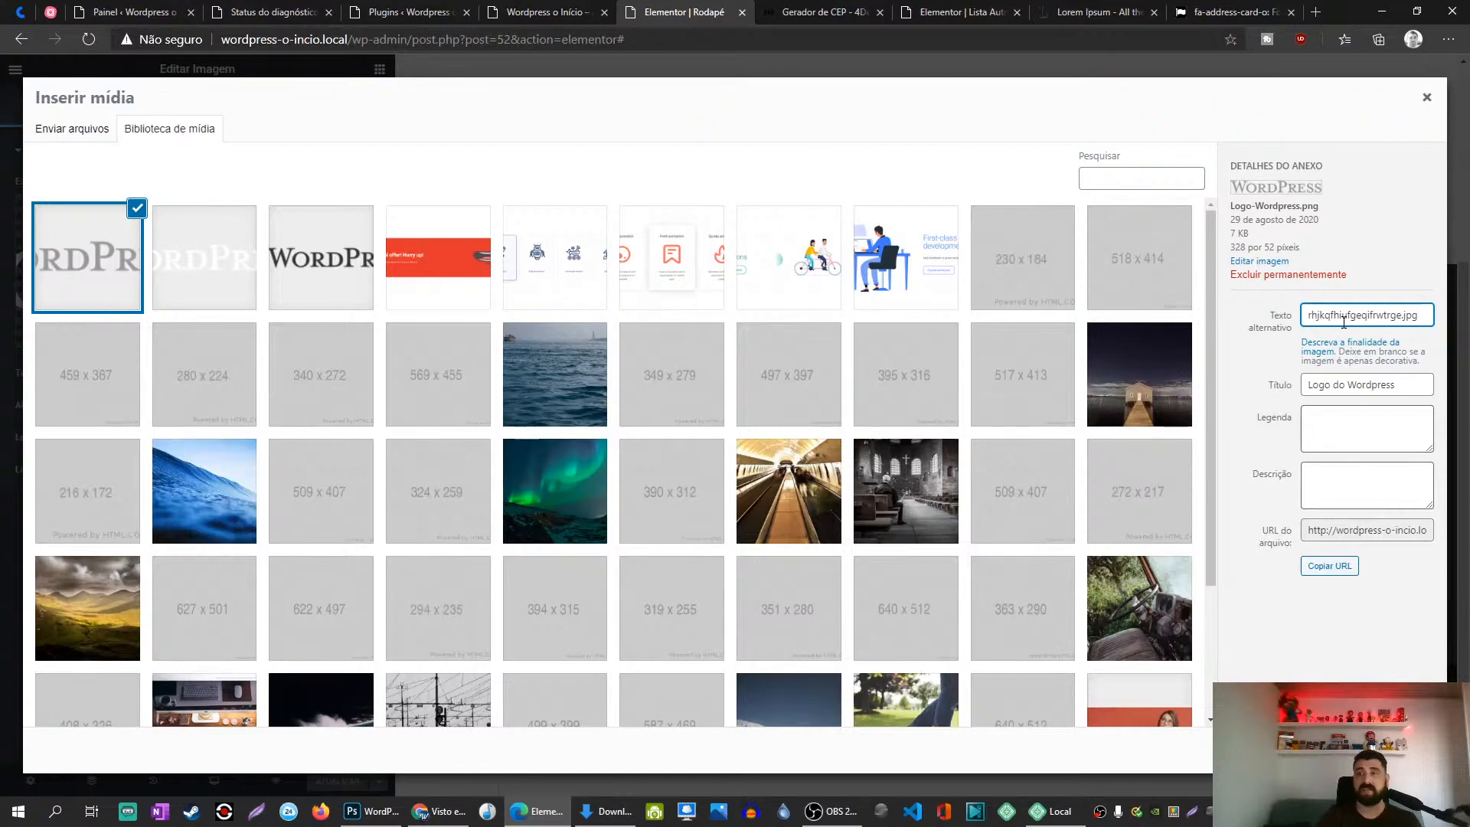
key(ctrl+a)
text(w)
text(s)
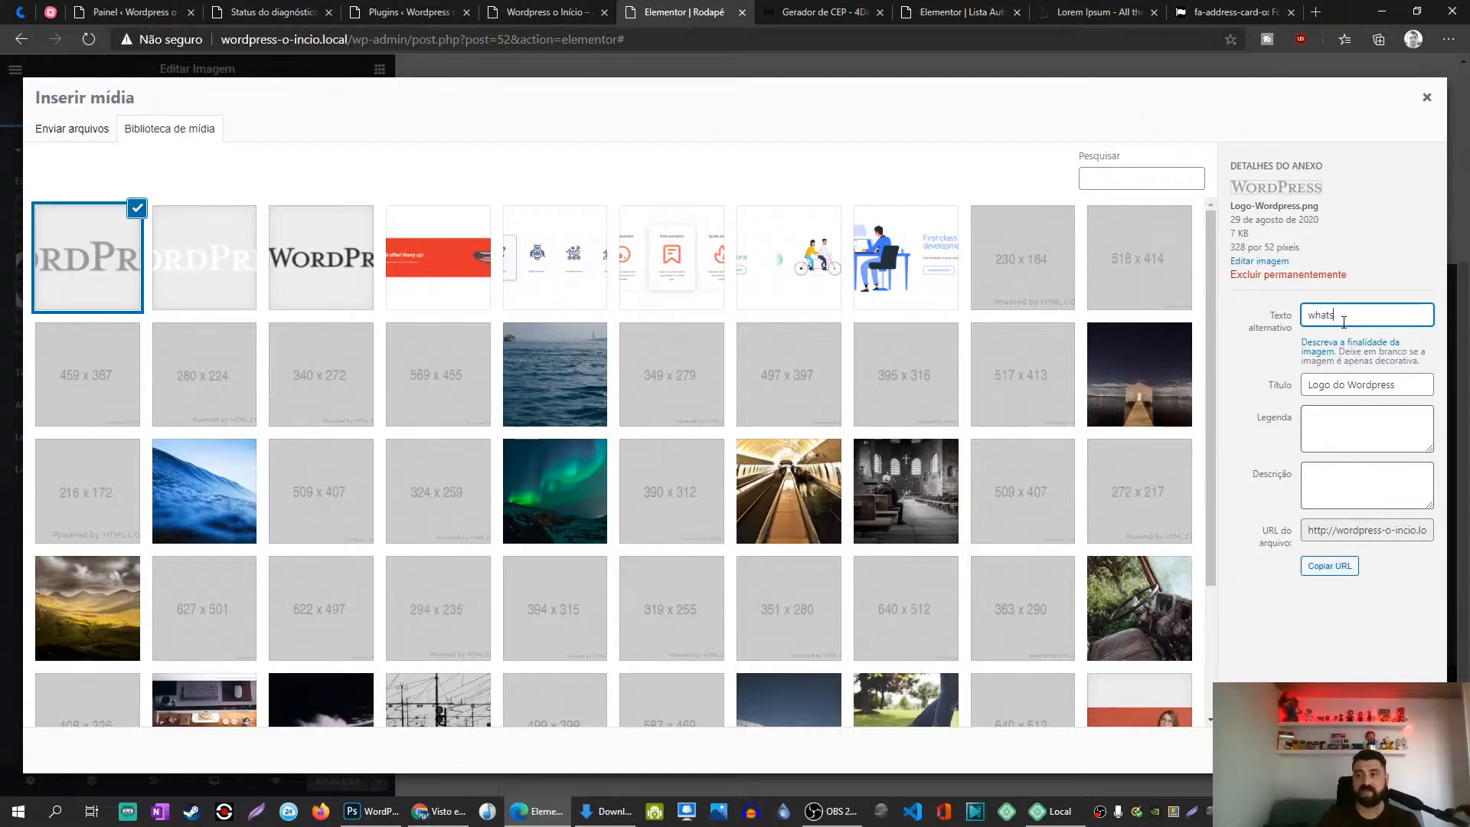
text(app-wjroiu23yriueftg)
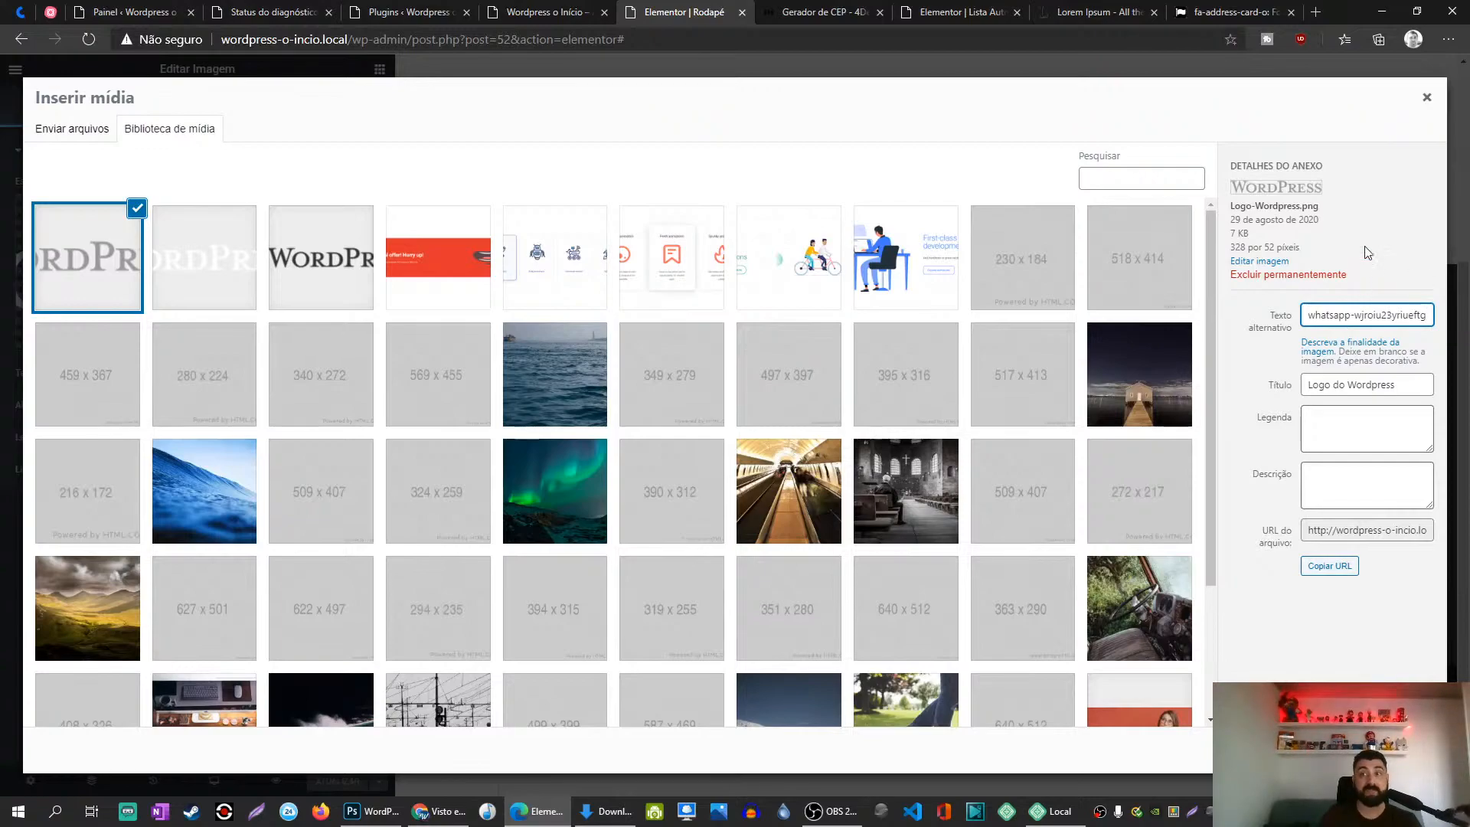
key(ctrl+a)
key(BackSpace)
click(1395, 751)
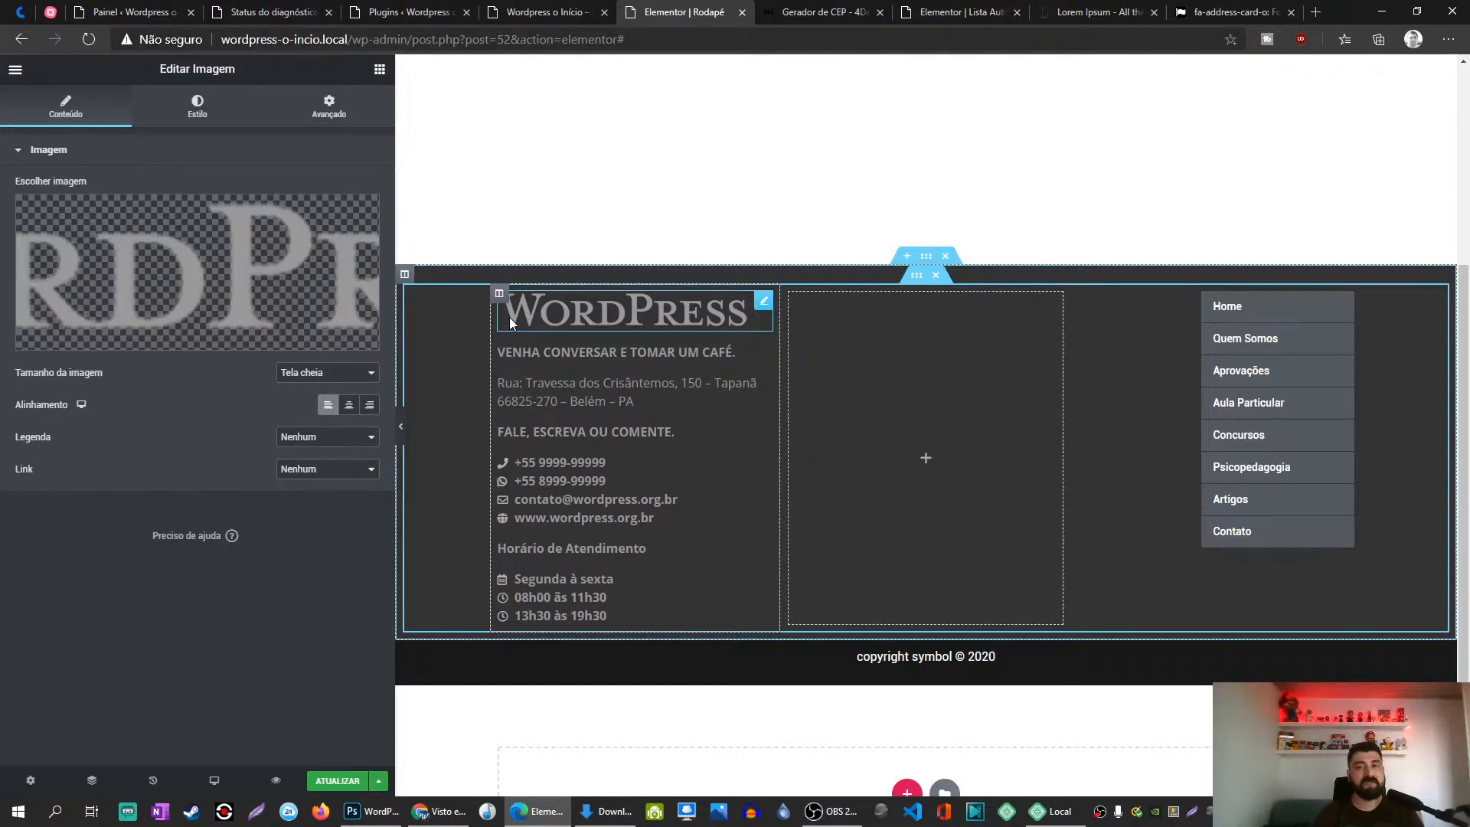
Step: Set the logo's Tamanho da imagem to Personalizado 328 × 52, apply it and save with ATUALIZAR
click(337, 781)
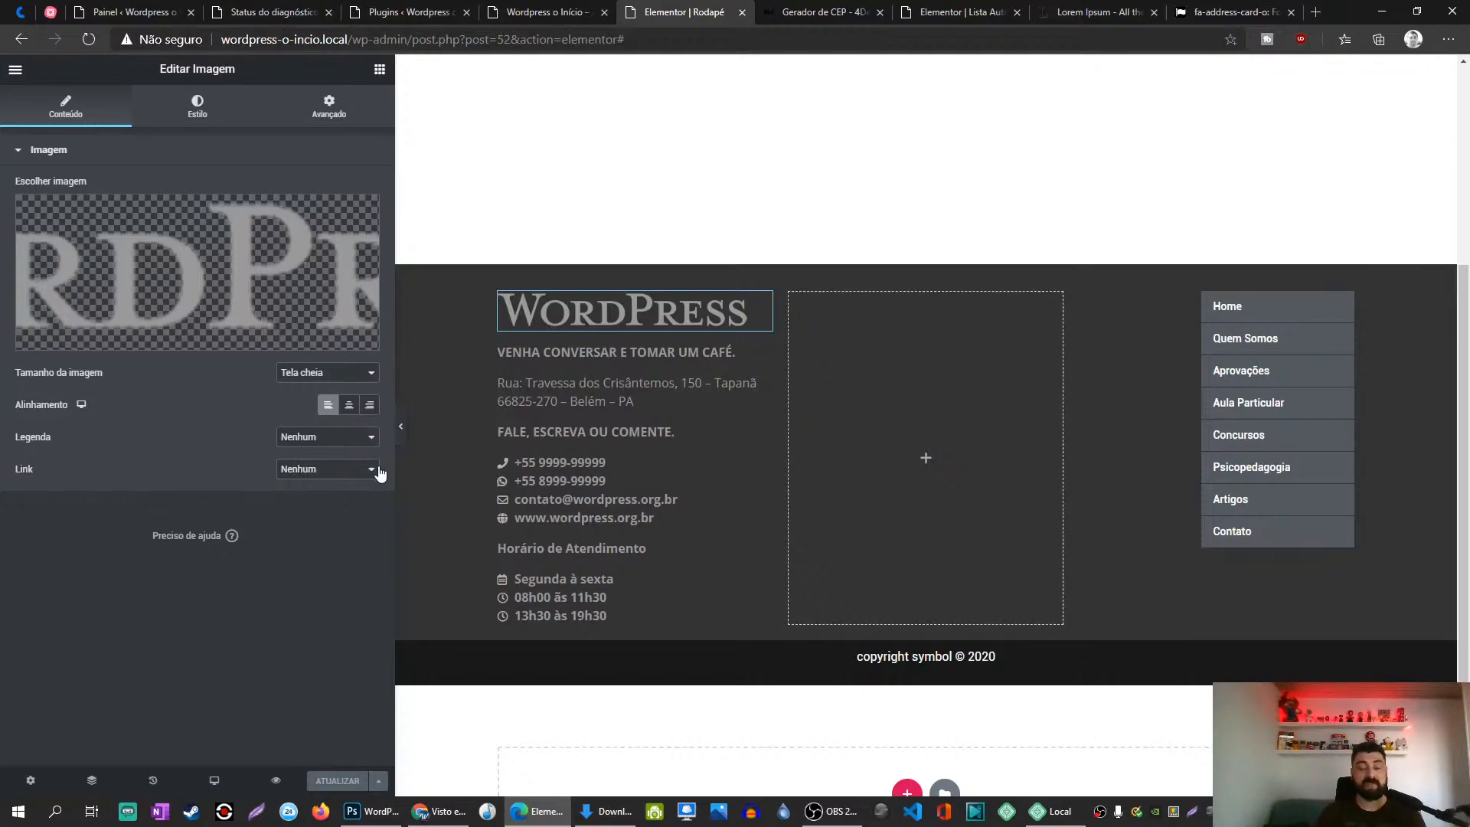
click(341, 373)
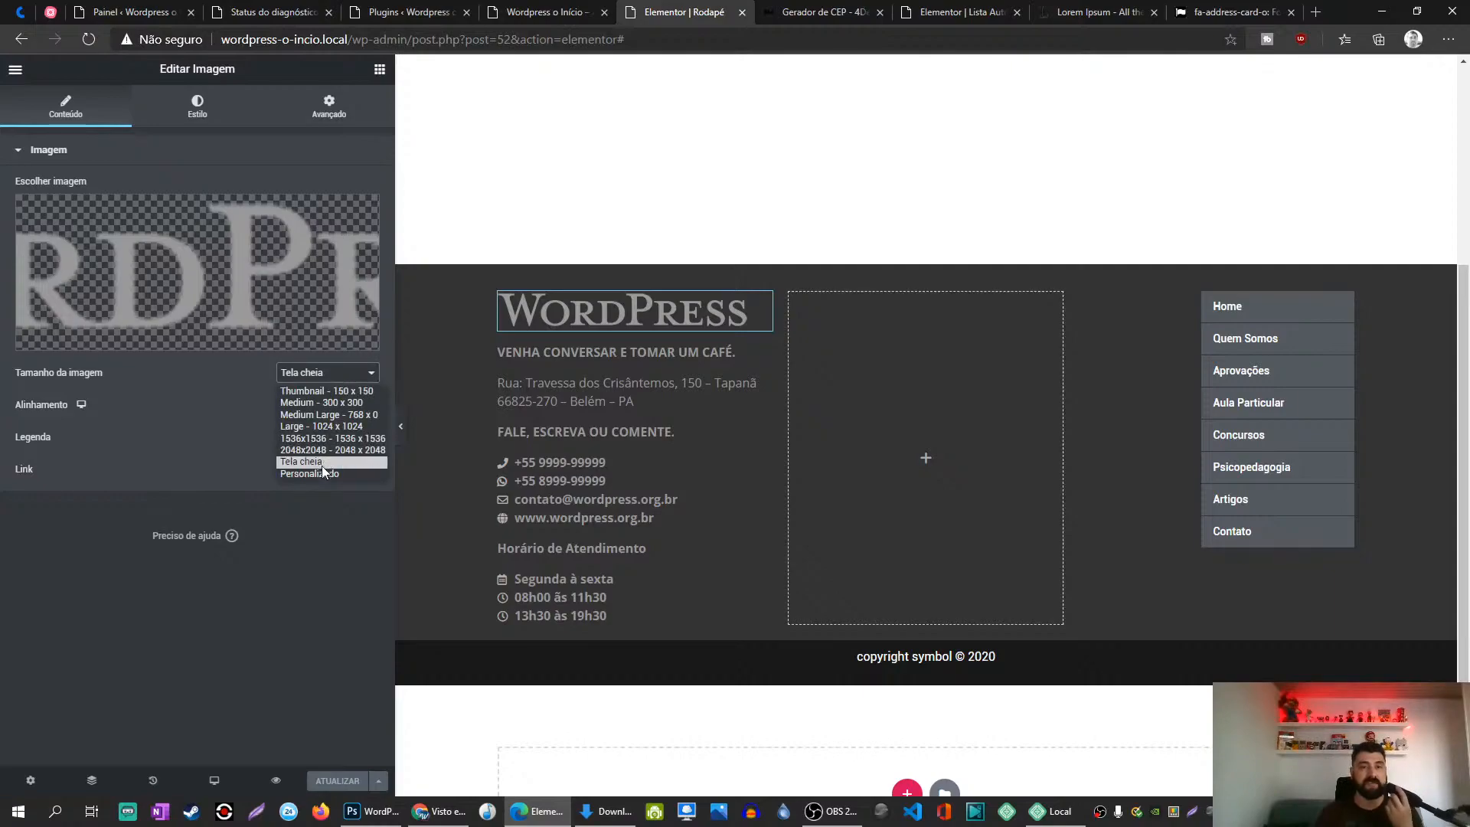
click(322, 472)
click(35, 440)
text(328)
key(Tab)
text(52)
click(349, 440)
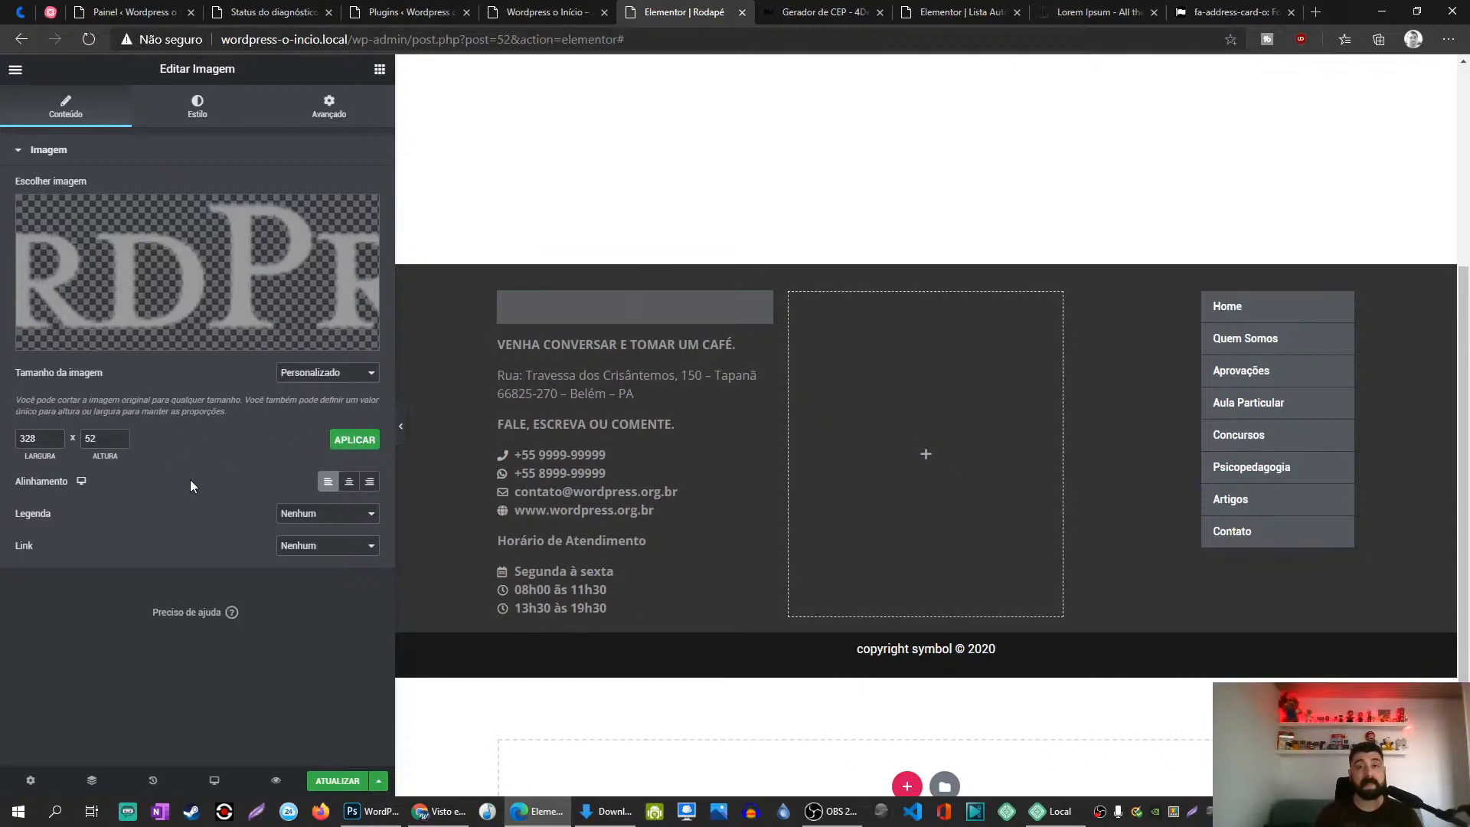
click(324, 781)
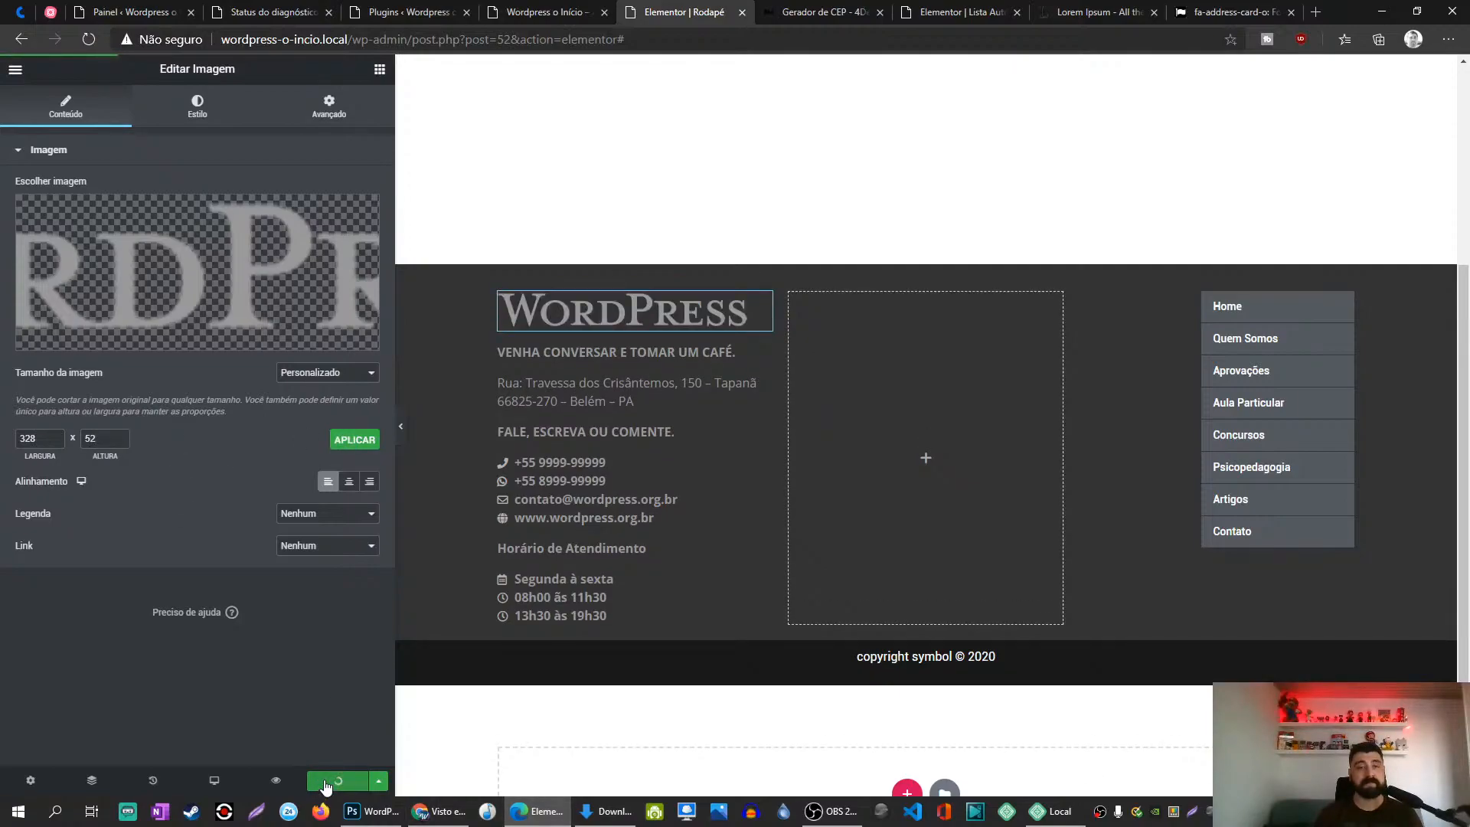
click(311, 546)
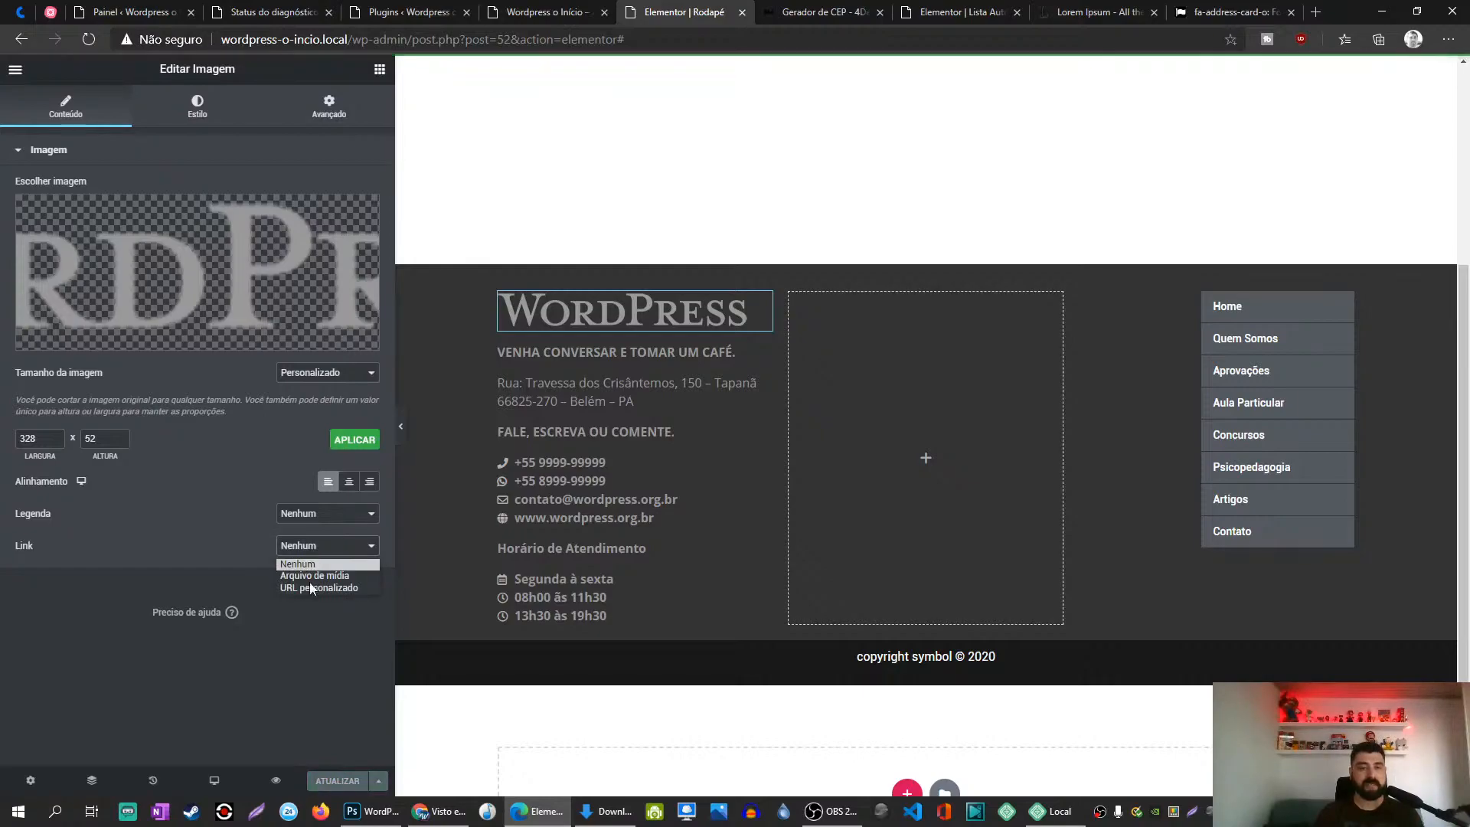
Step: Link the footer logo to the Site URL dynamic tag, keeping the caption at Nenhum
click(314, 587)
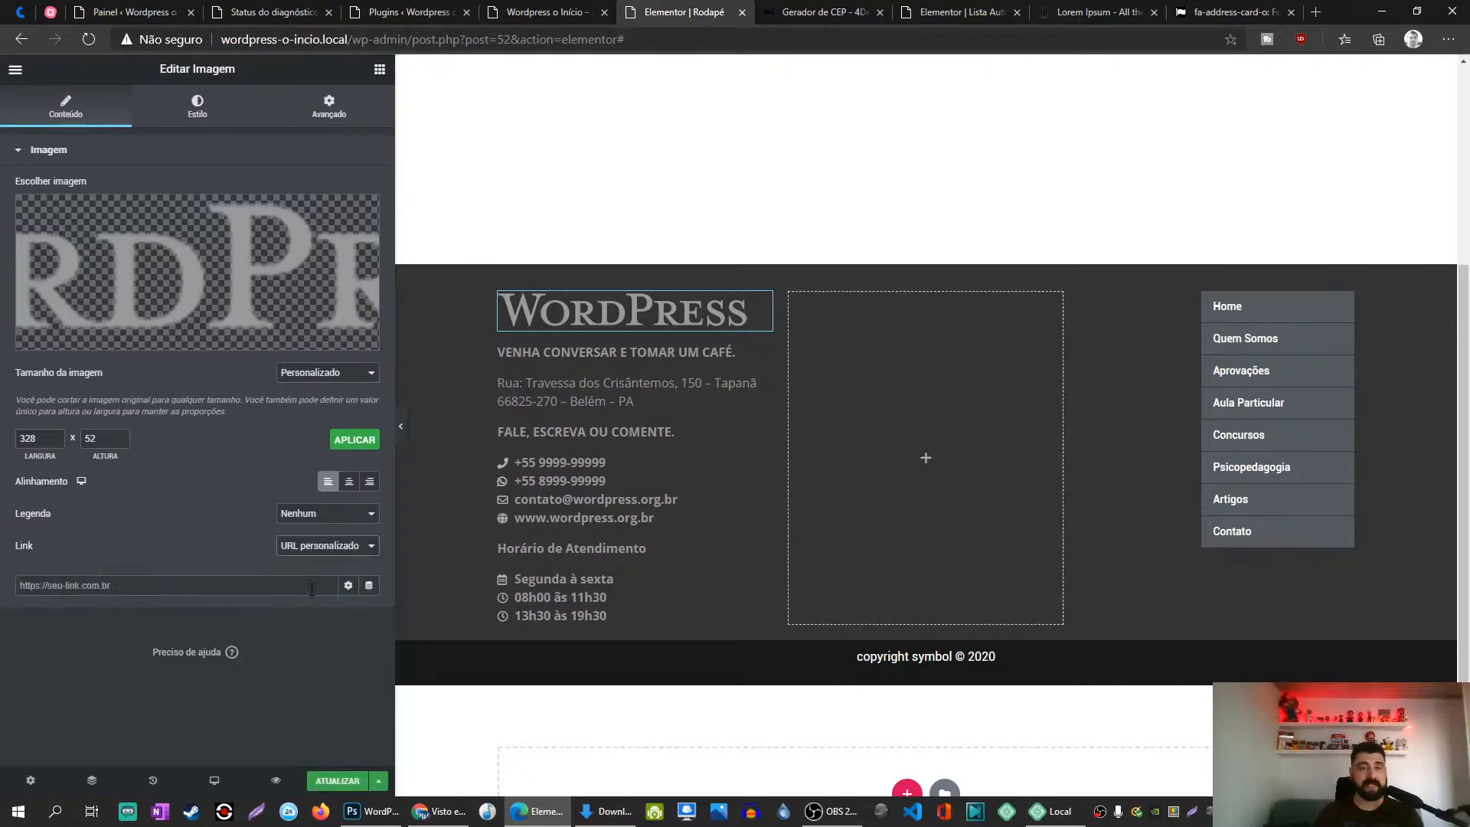
click(376, 586)
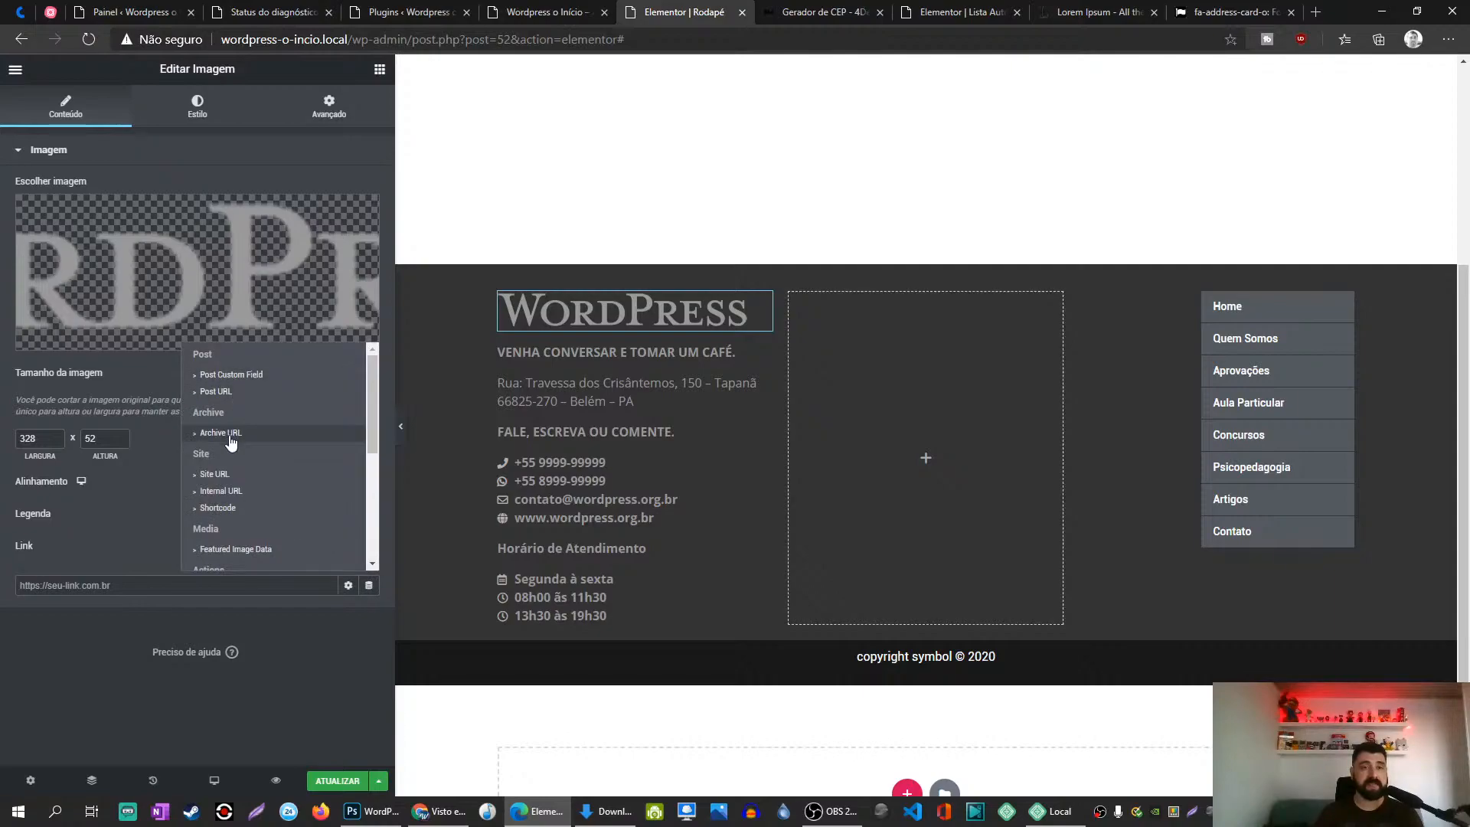
click(214, 474)
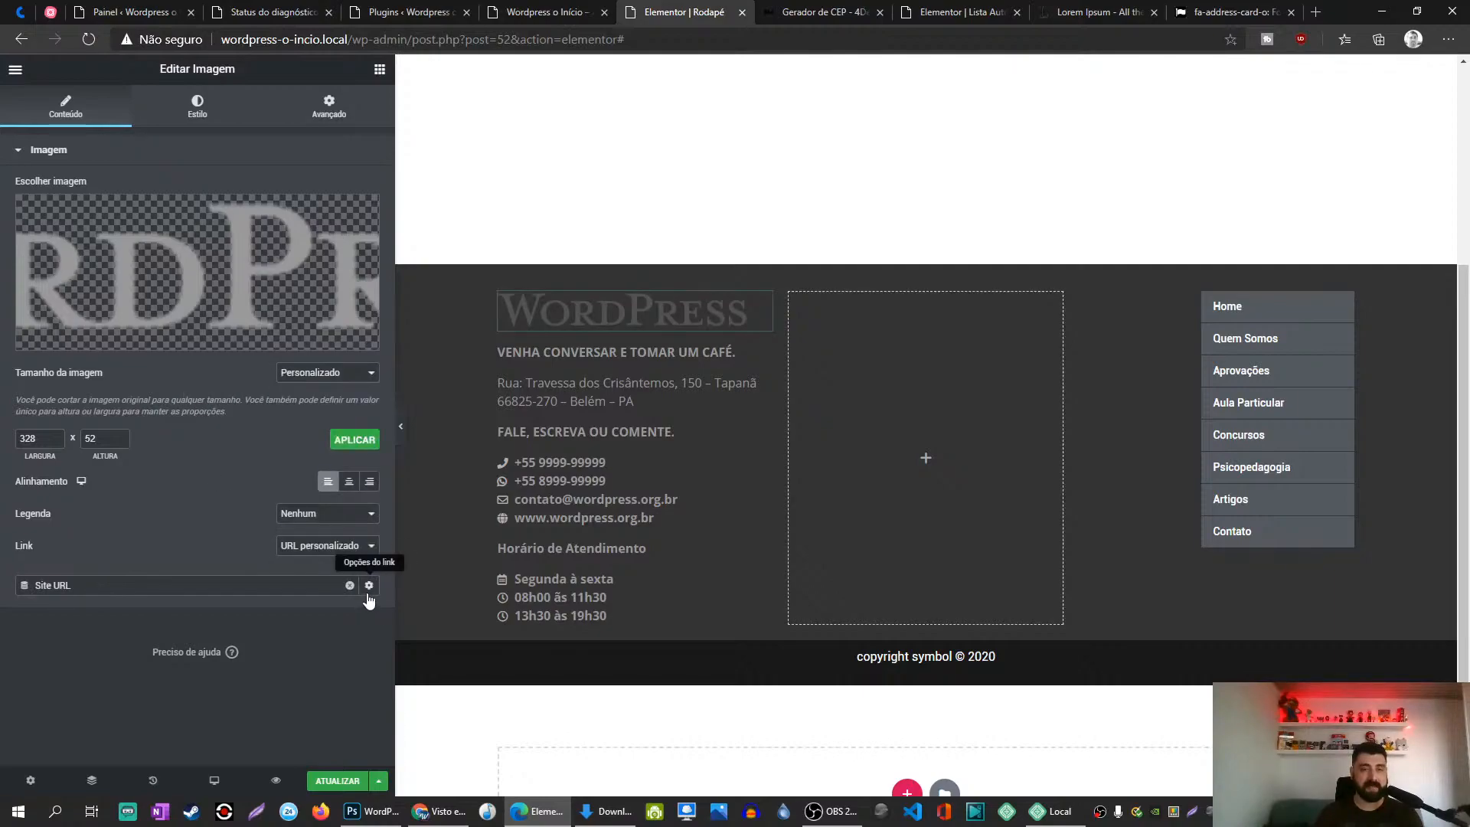
click(309, 551)
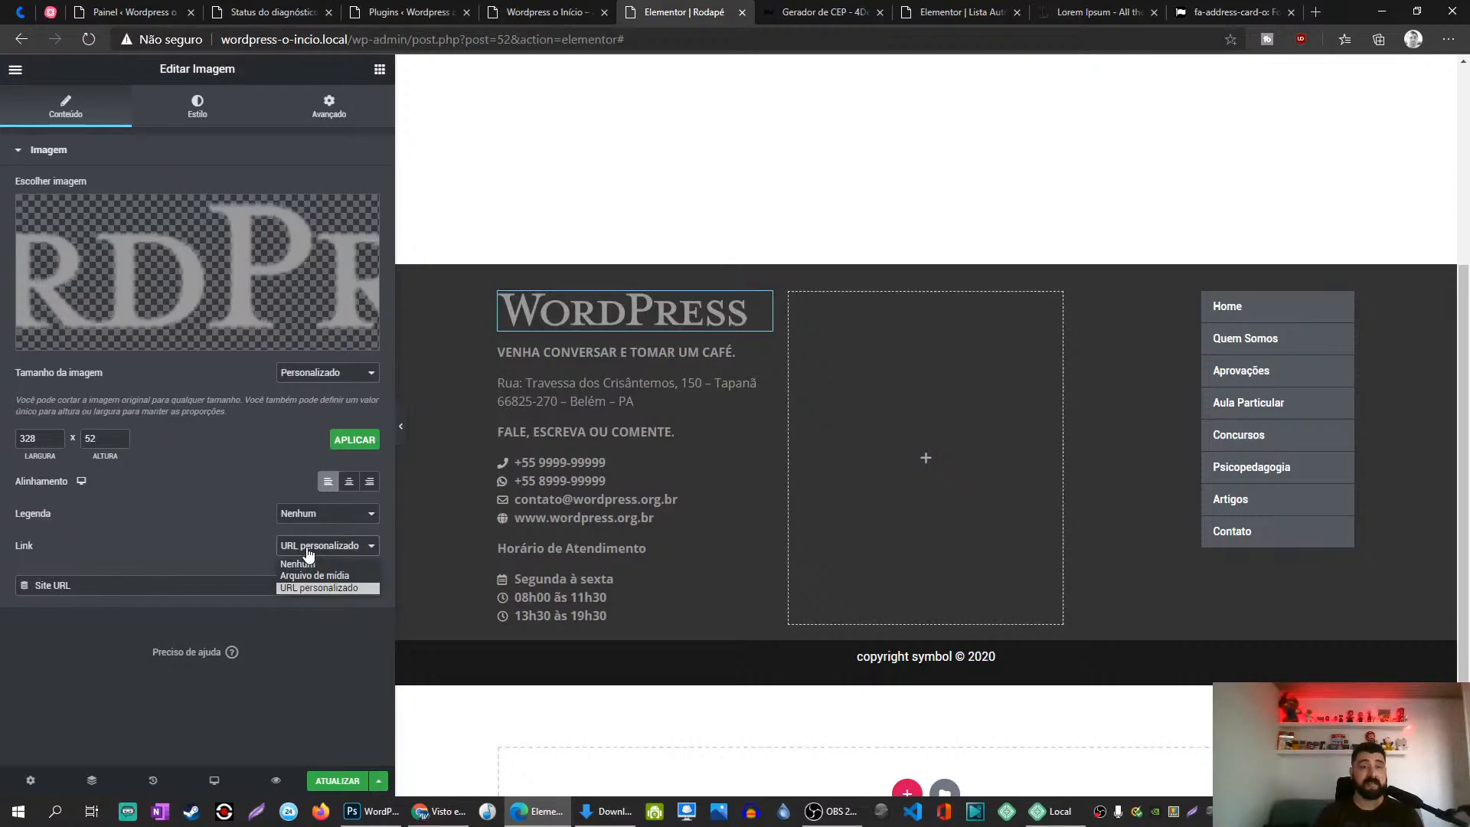
click(241, 537)
click(308, 514)
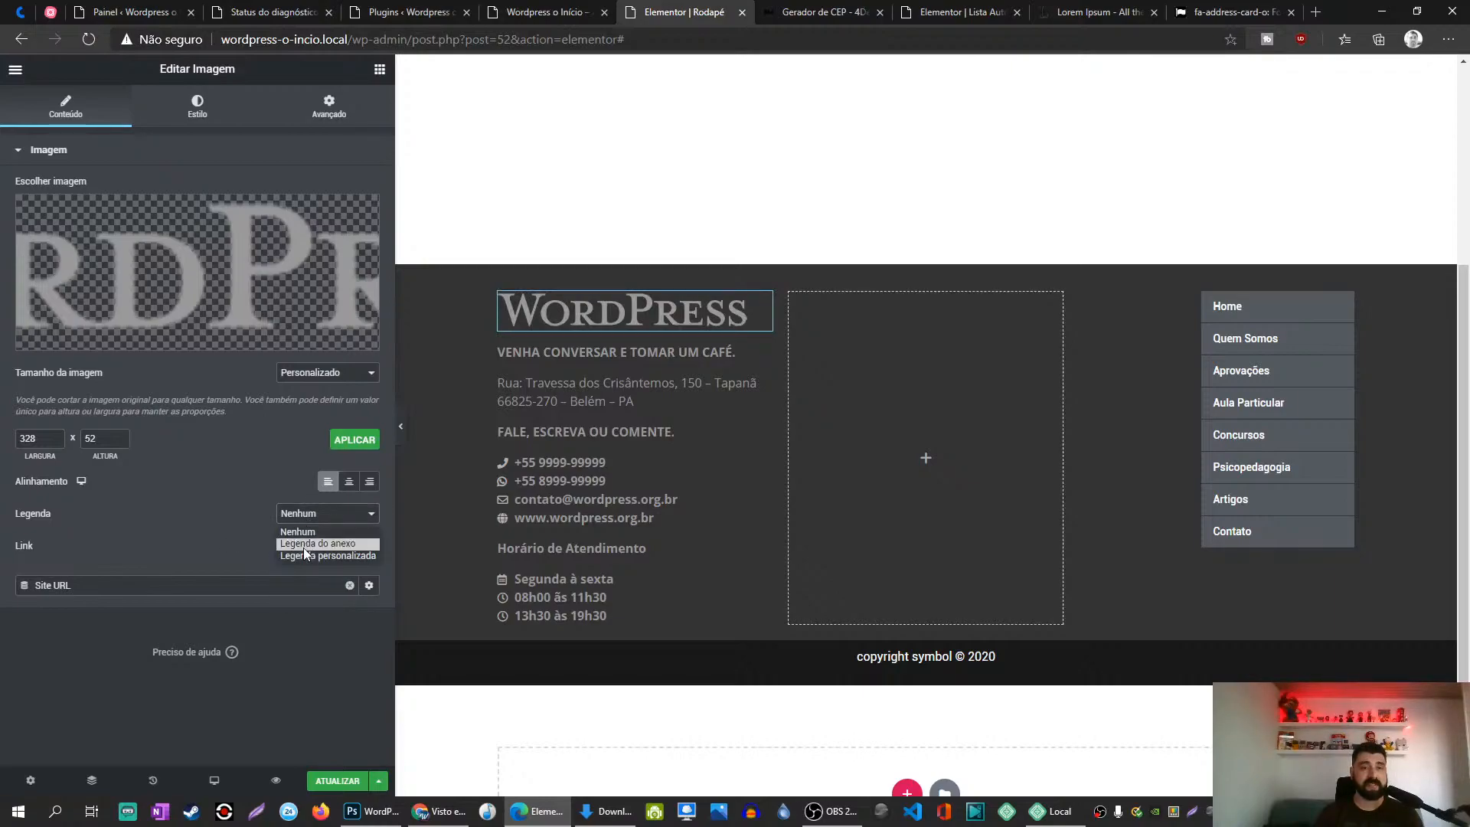
click(312, 555)
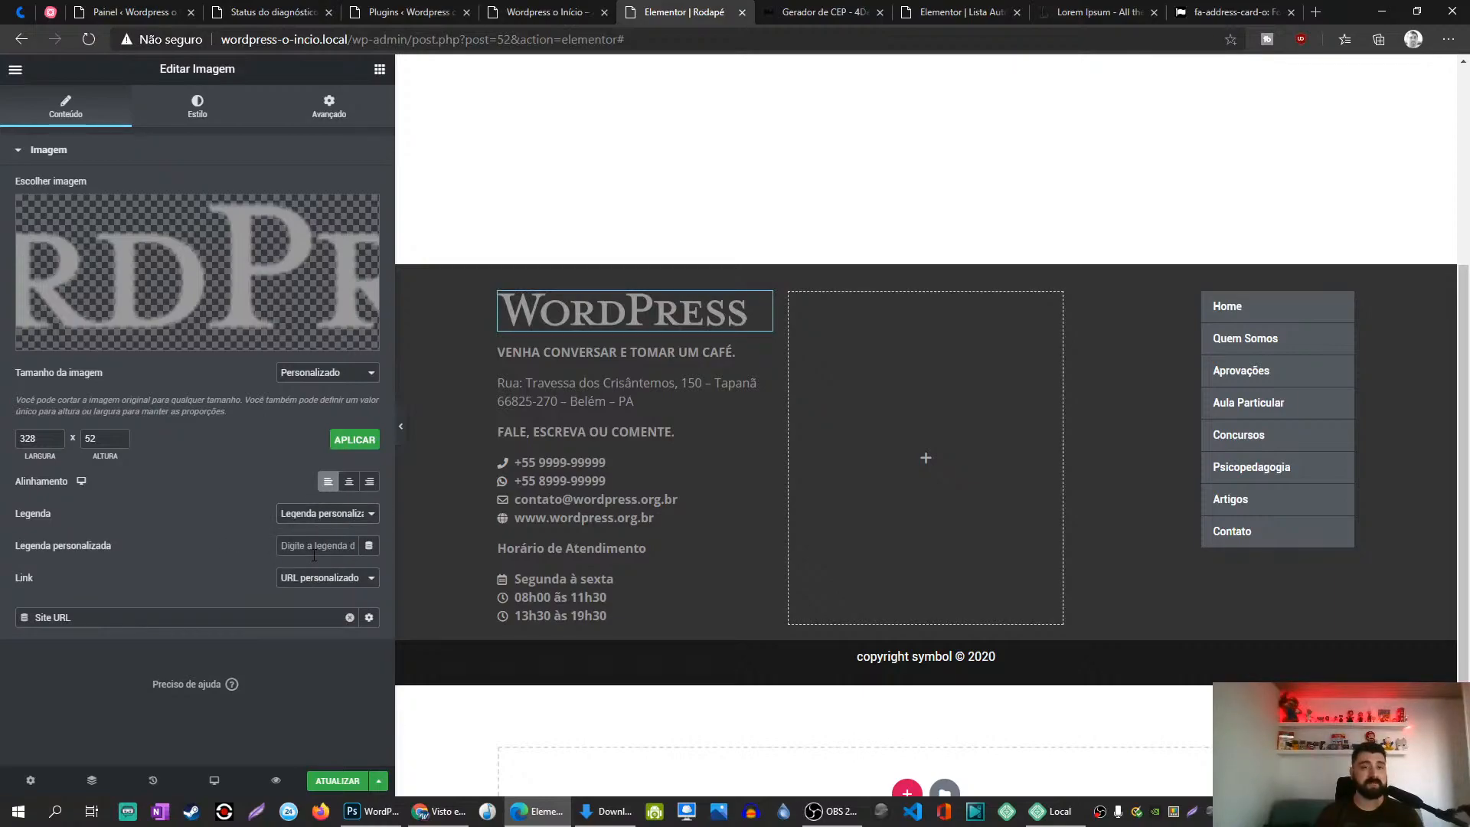
click(314, 513)
click(303, 533)
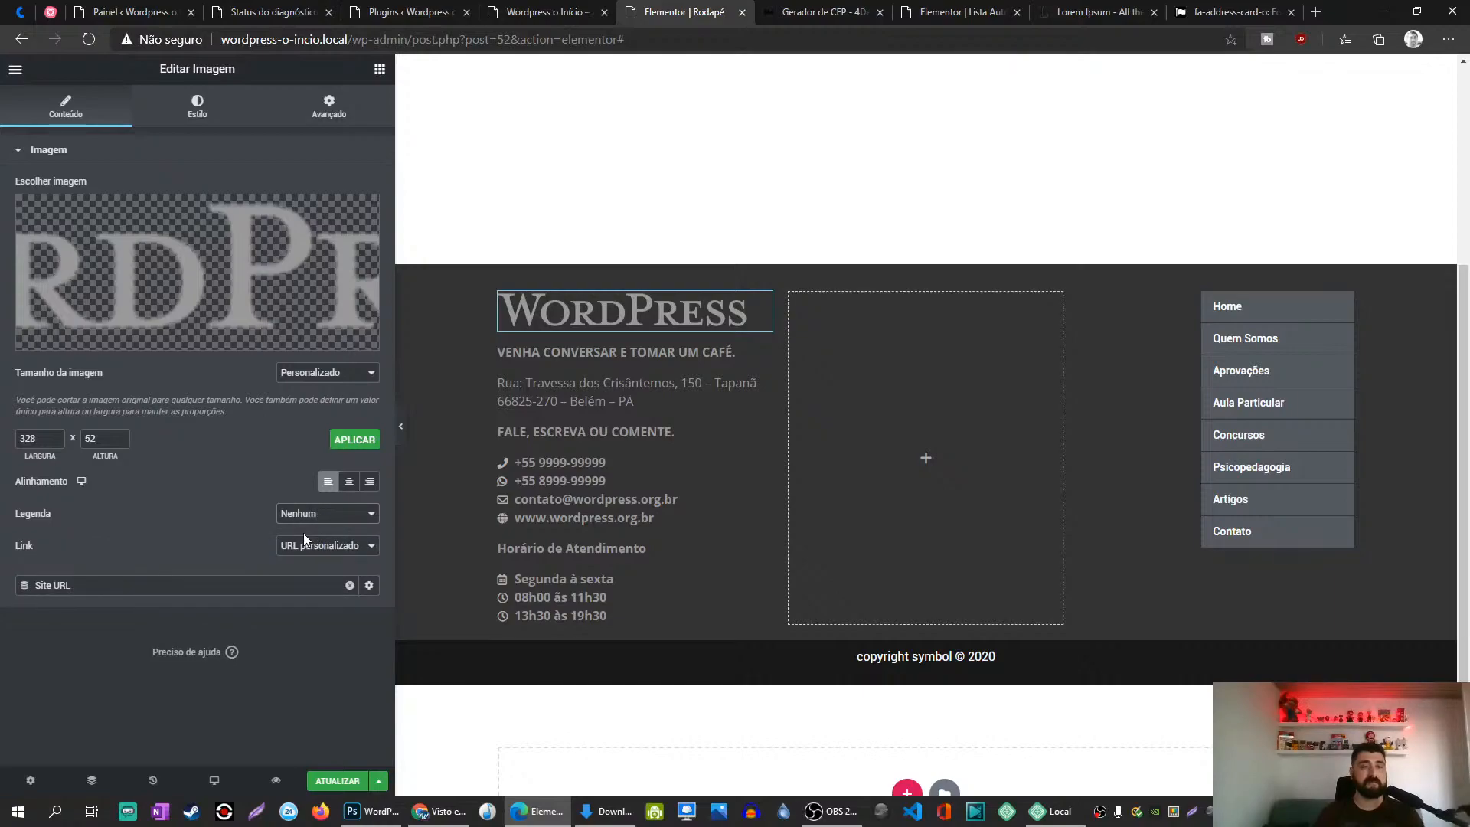
Step: Save the footer with ATUALIZAR and open the Vertical Mega Menu widget's settings
click(338, 783)
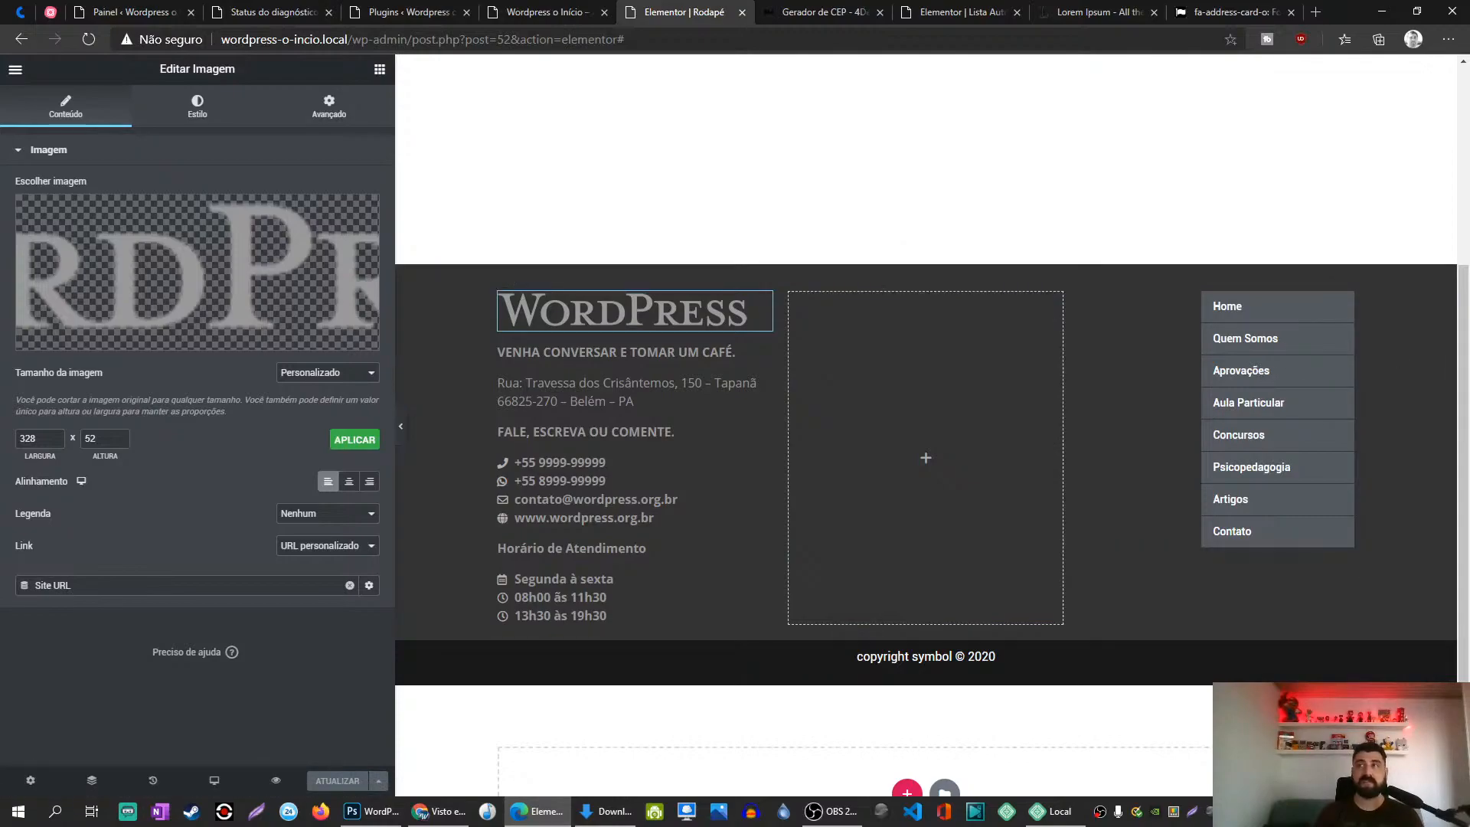
click(420, 812)
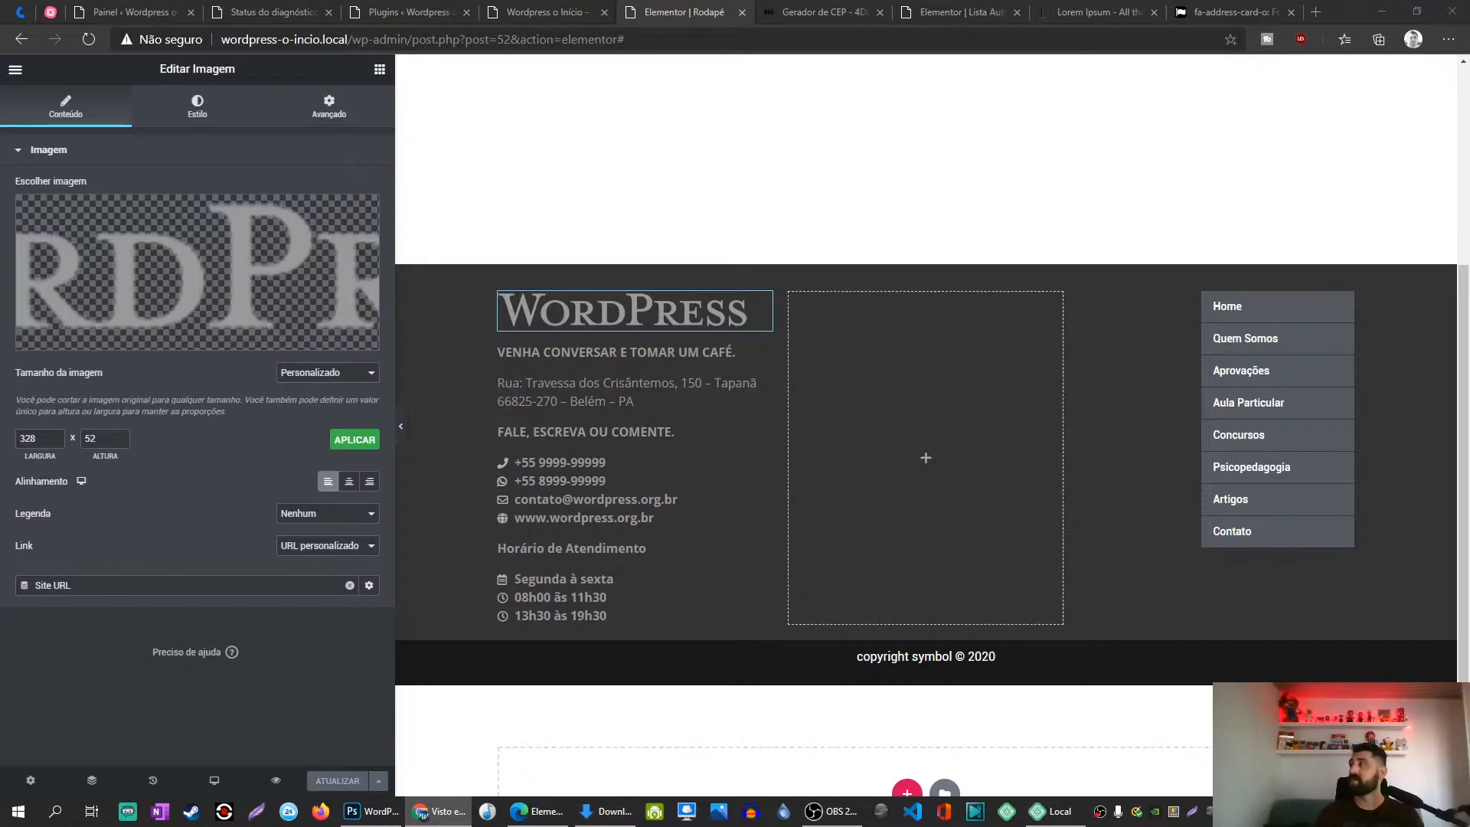
click(1328, 308)
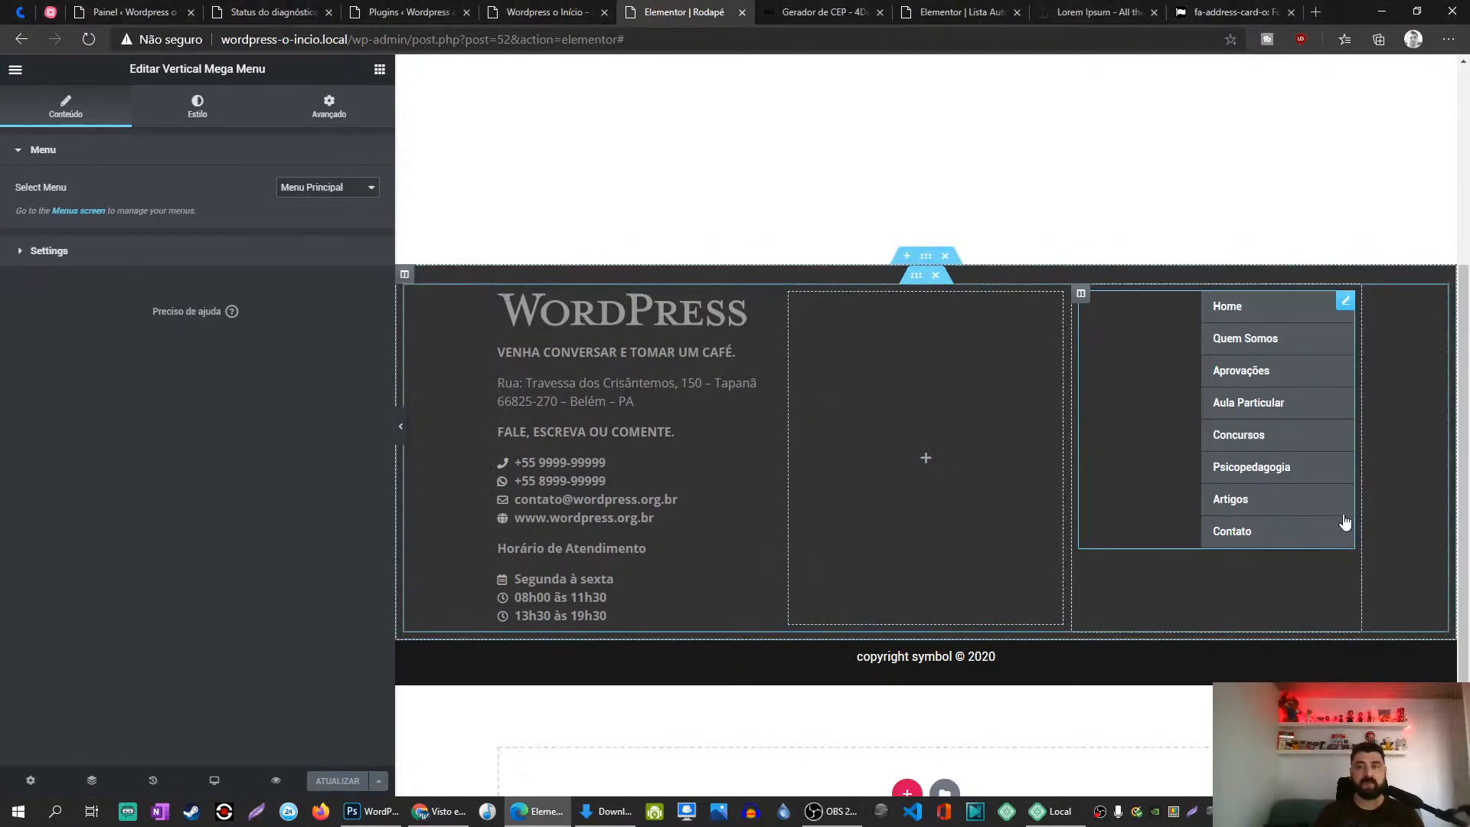
Step: Switch Sub Menu Position to Left Side and back to Right Side, then show the main menu style options
click(273, 251)
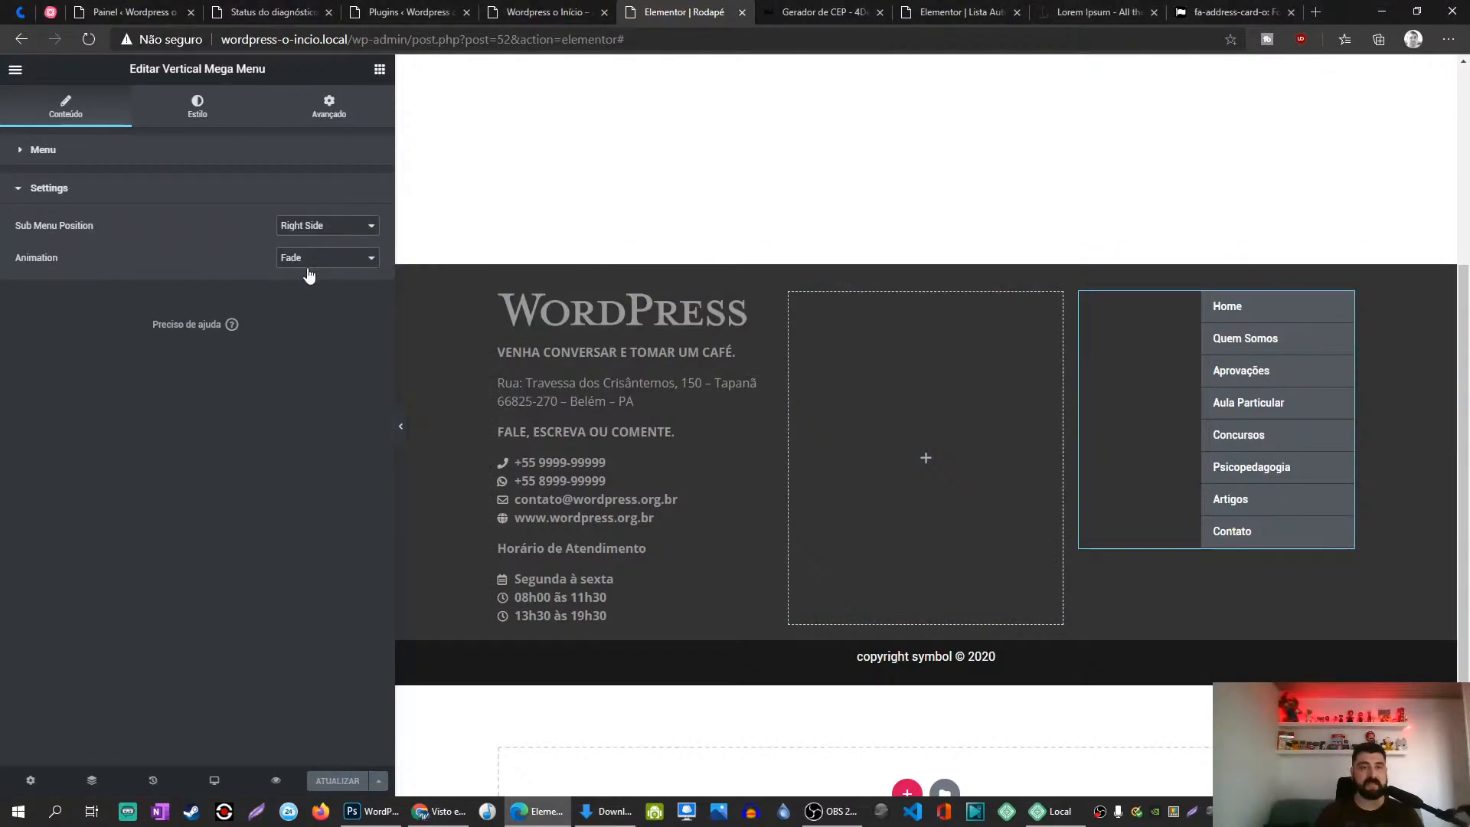
click(309, 229)
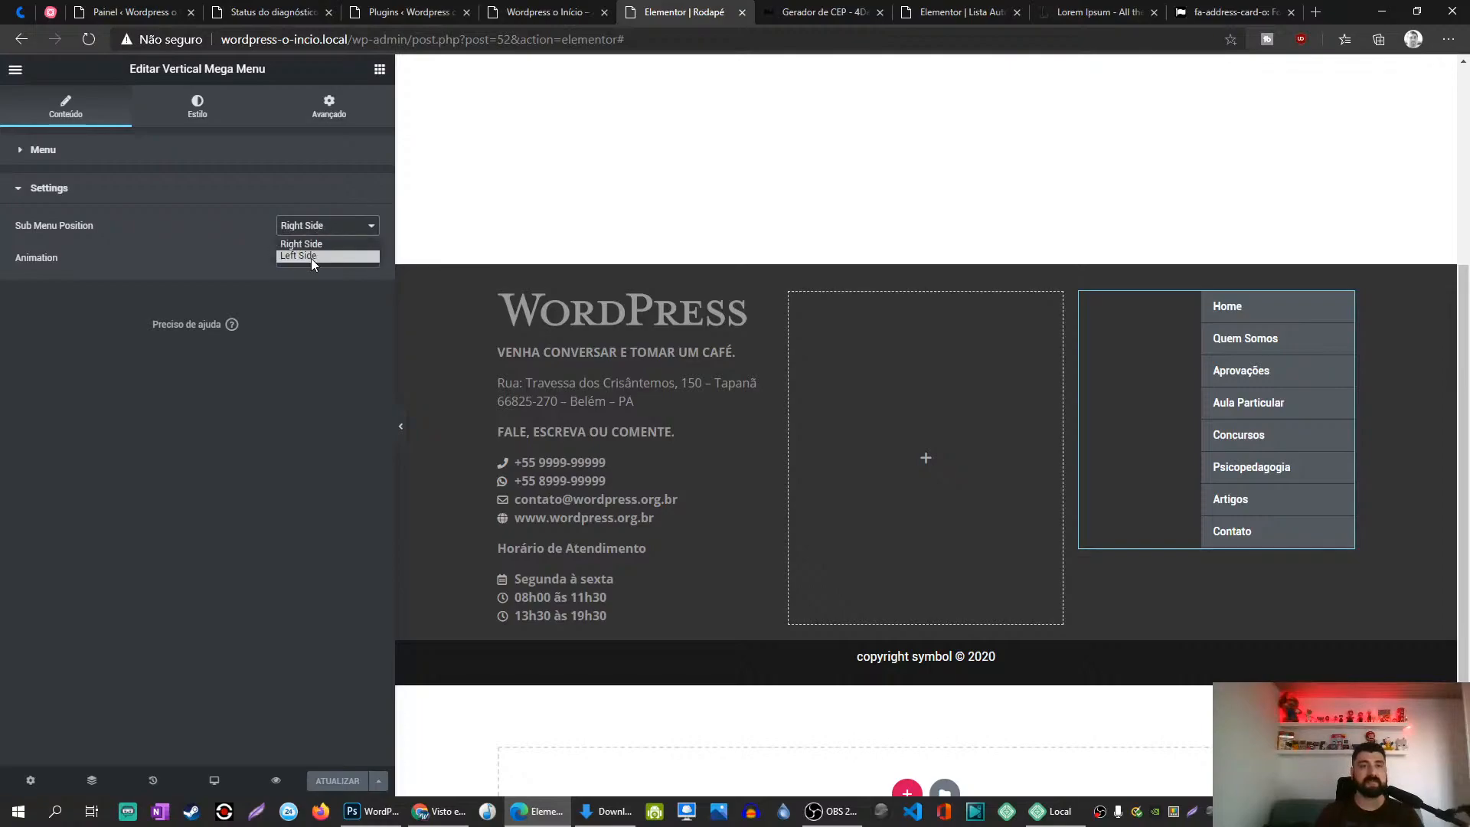
click(311, 252)
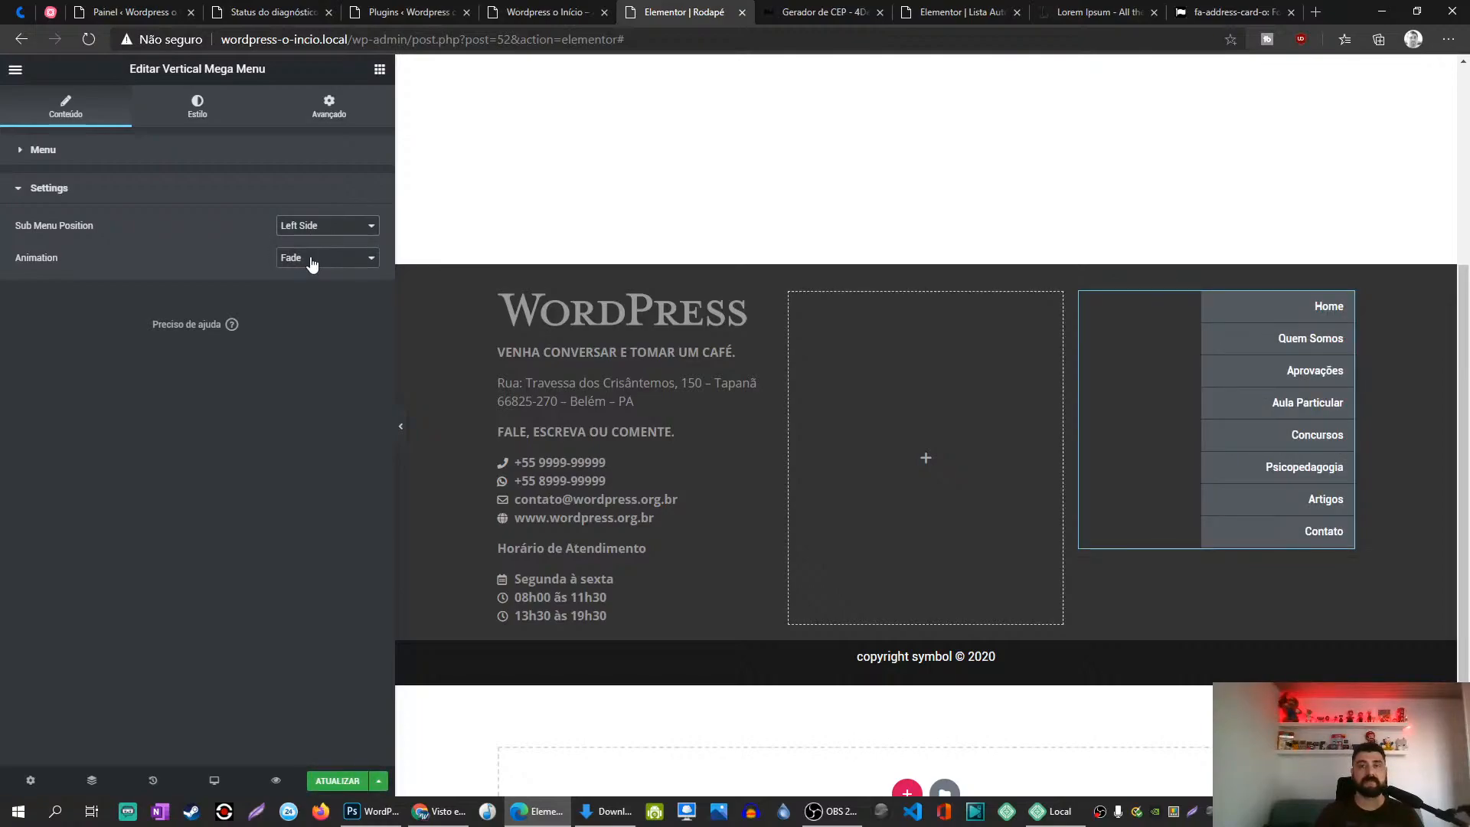
click(315, 228)
click(314, 253)
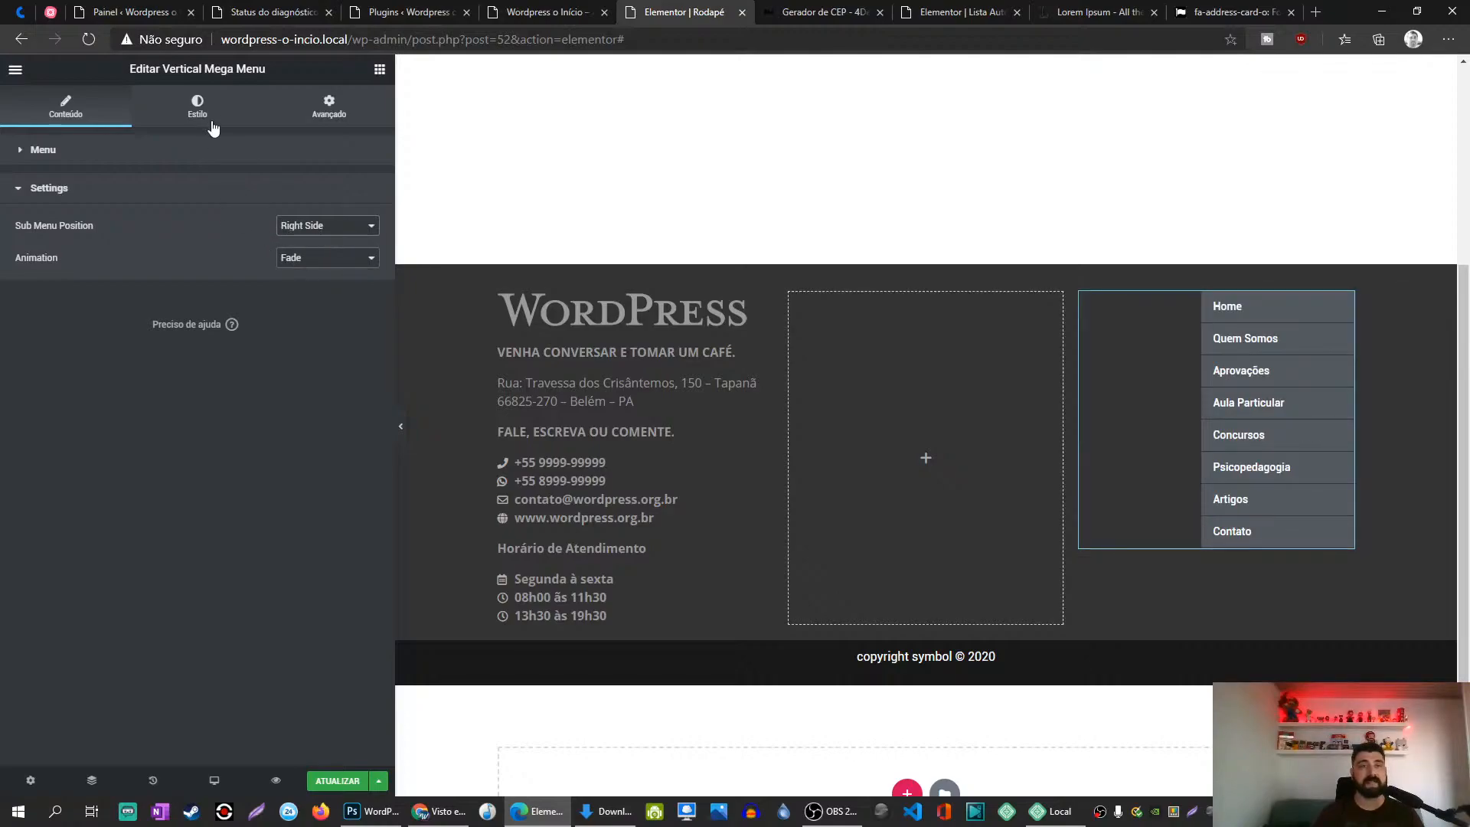
click(175, 153)
click(194, 107)
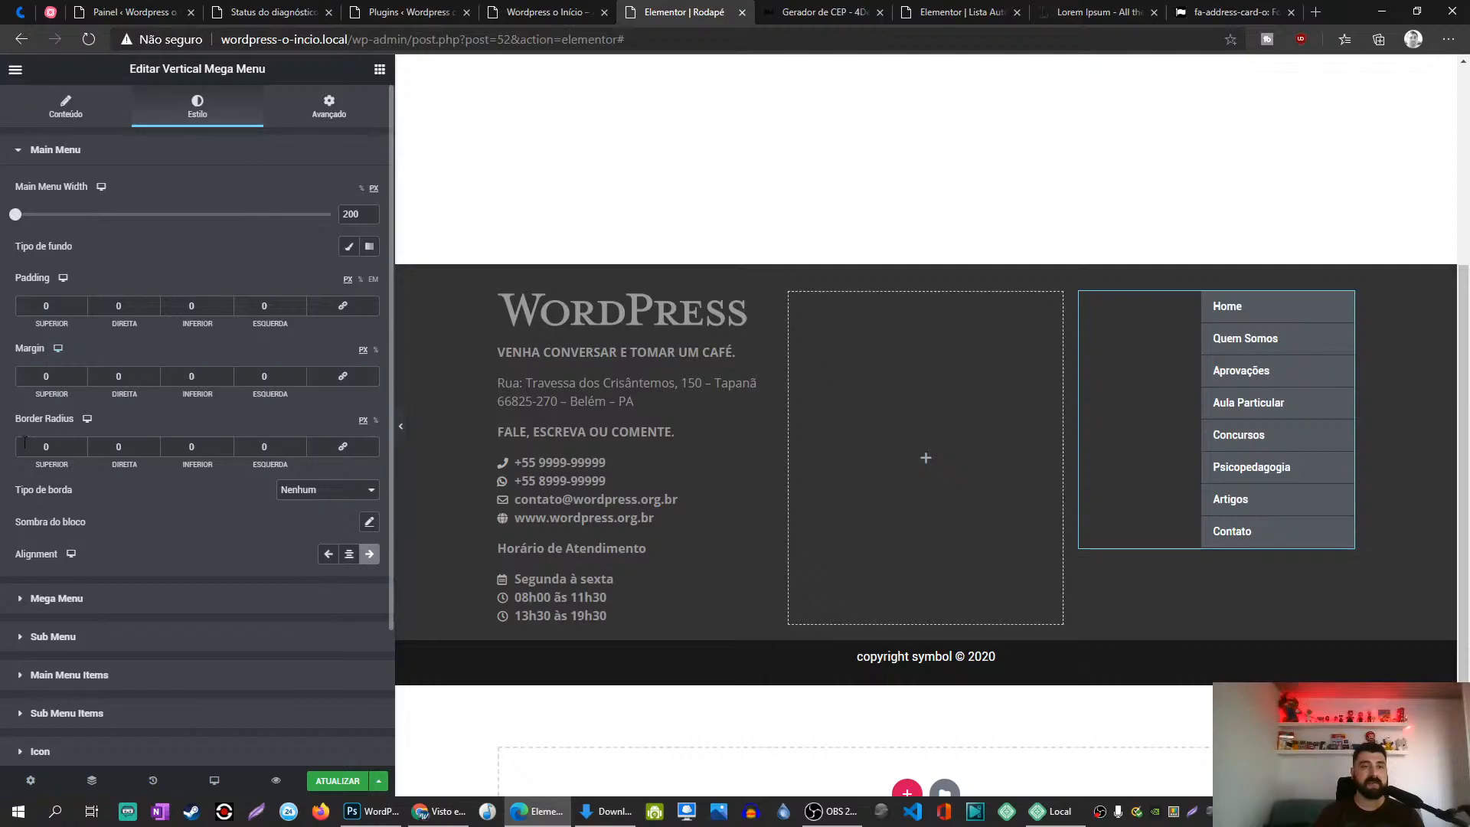
Step: Set Main Menu Alignment to left and expand the Main Menu Items style section
scroll(155, 374, down, 3)
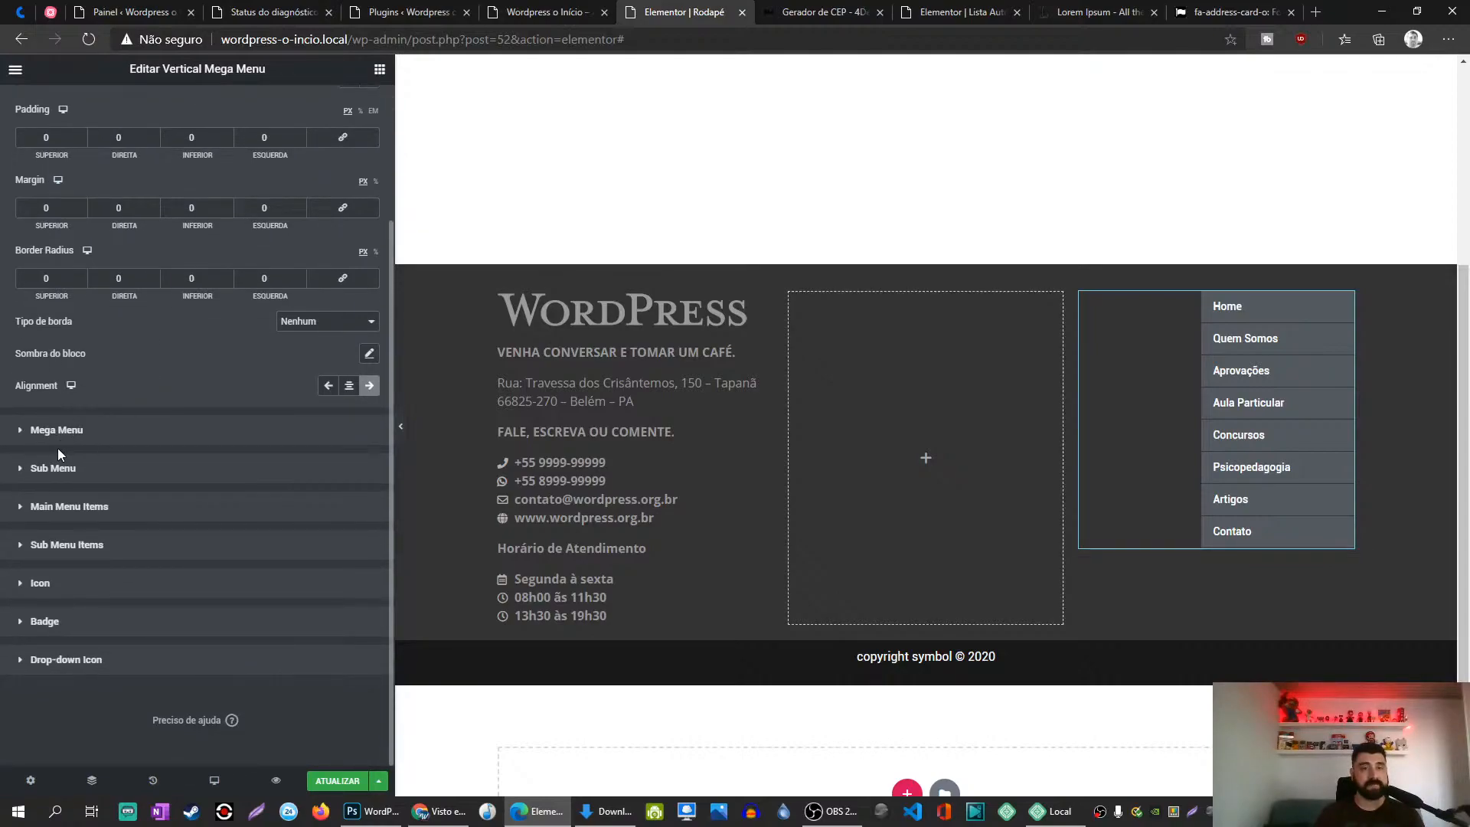
click(328, 385)
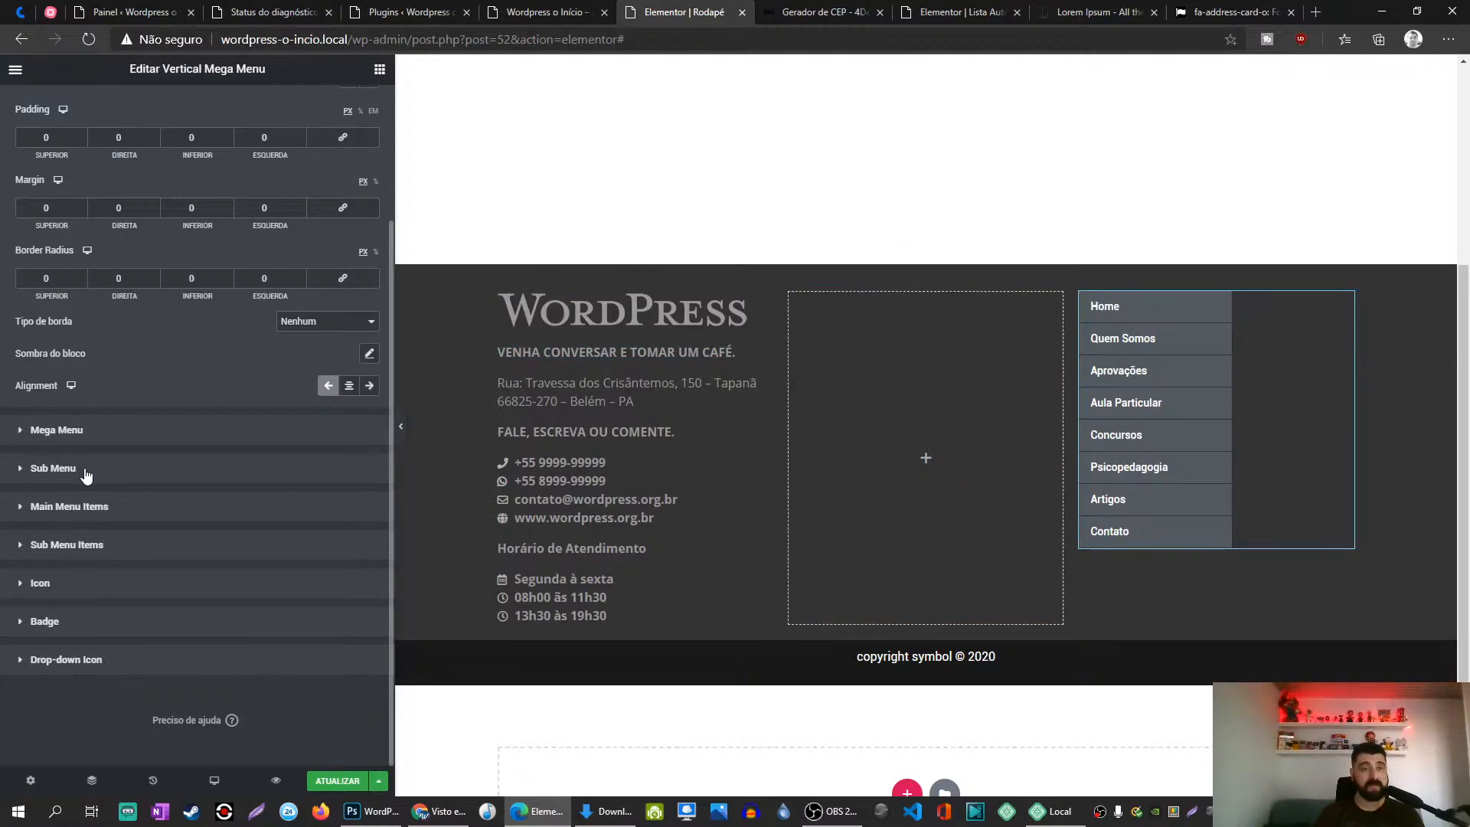
click(230, 510)
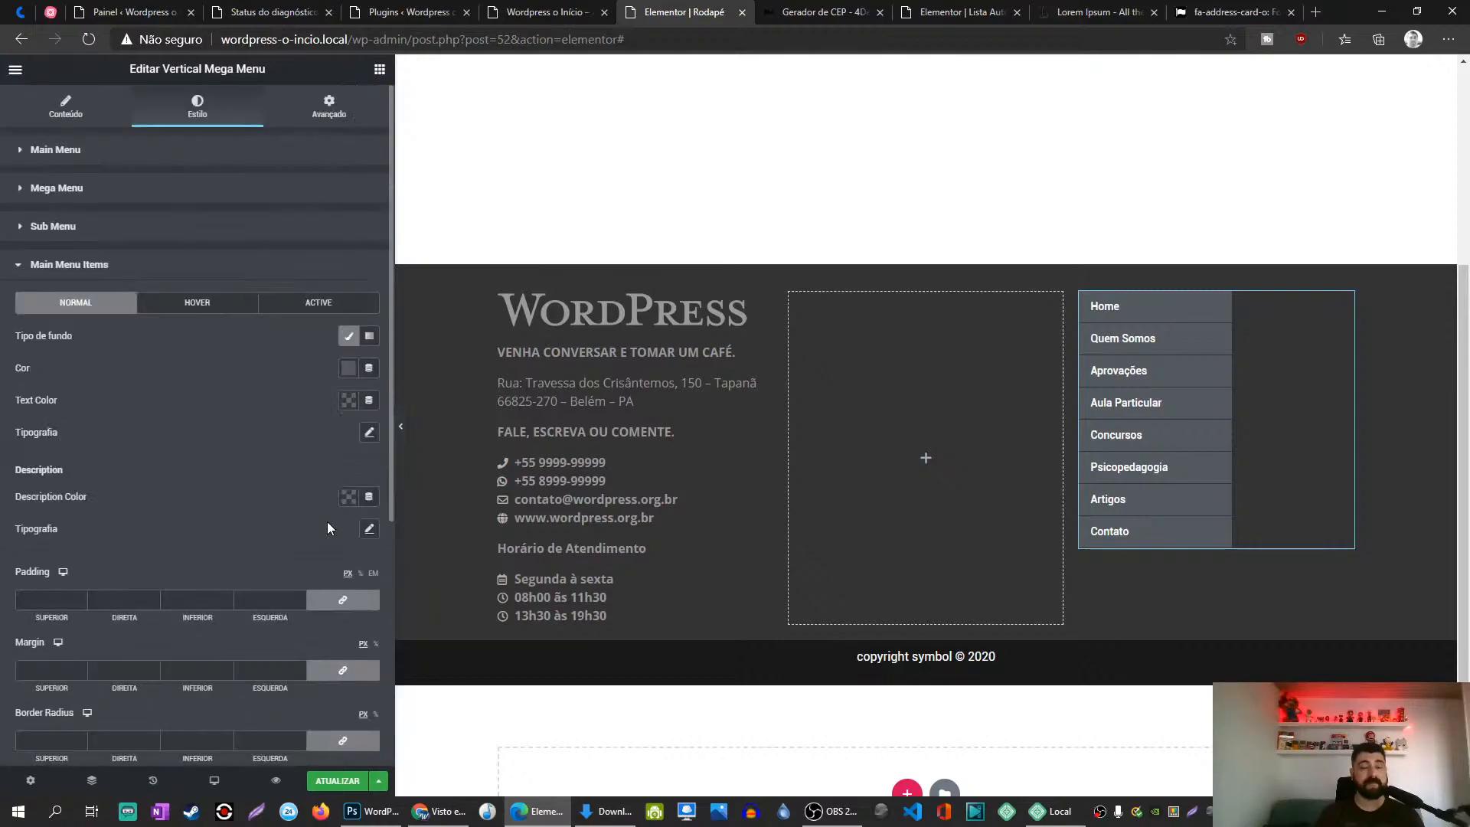
Step: Deselect the Clássico background for the main menu items
click(349, 339)
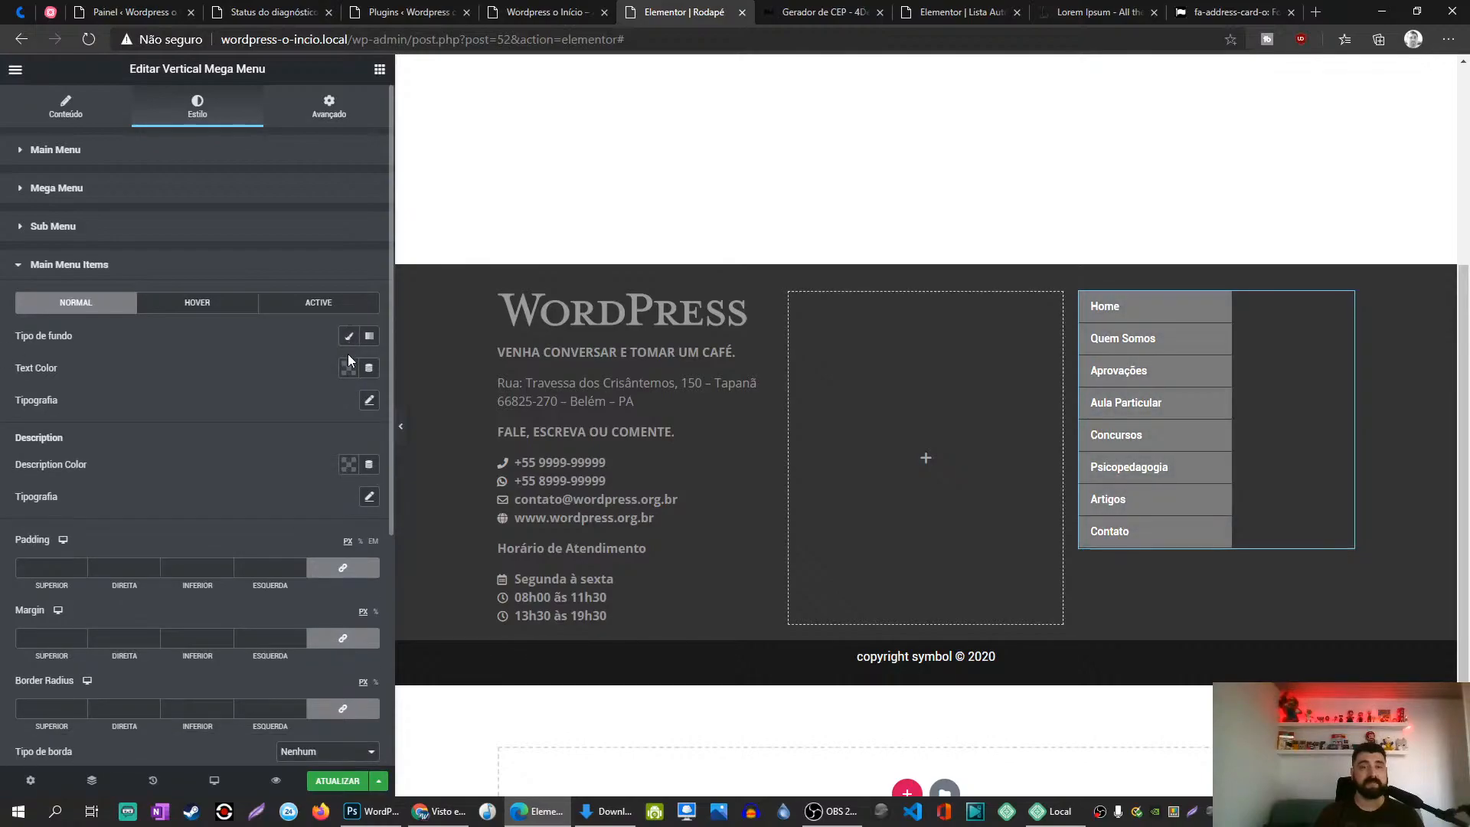
click(349, 369)
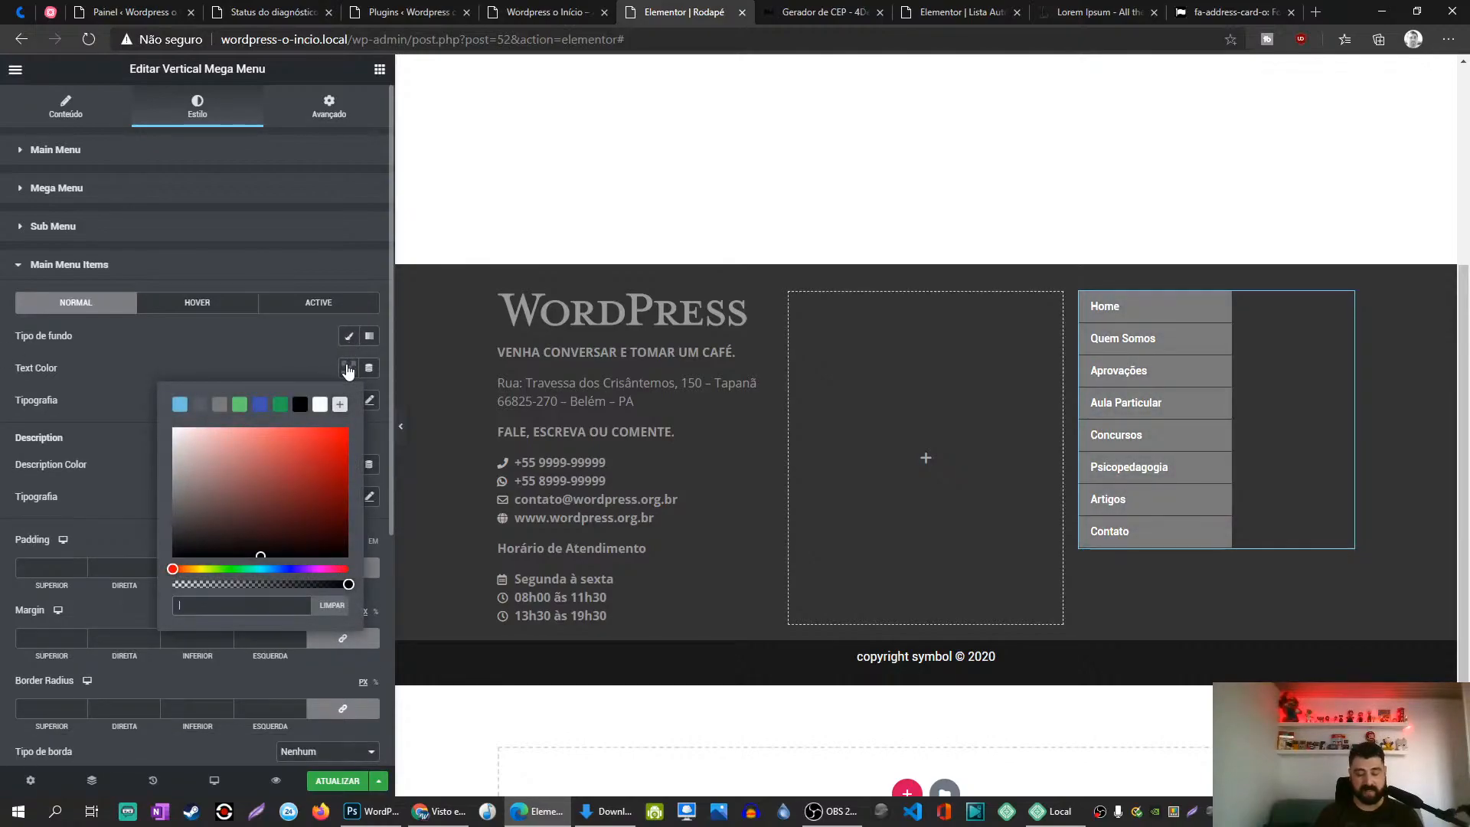
click(266, 356)
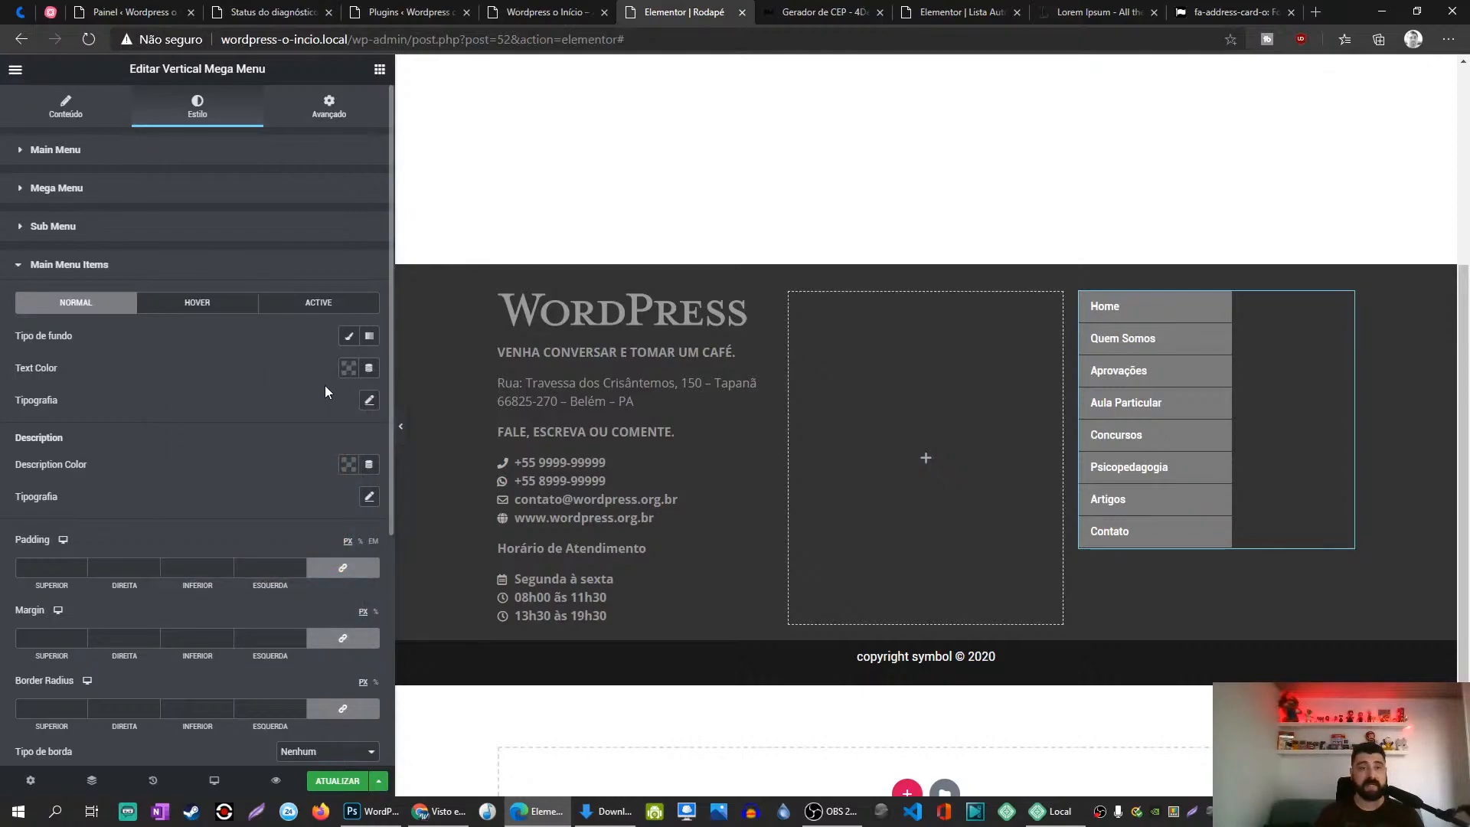
scroll(244, 477, down, 2)
Step: Set the menu items' Description Color to #999 and switch to the HOVER tab
click(348, 322)
text(ff6408)
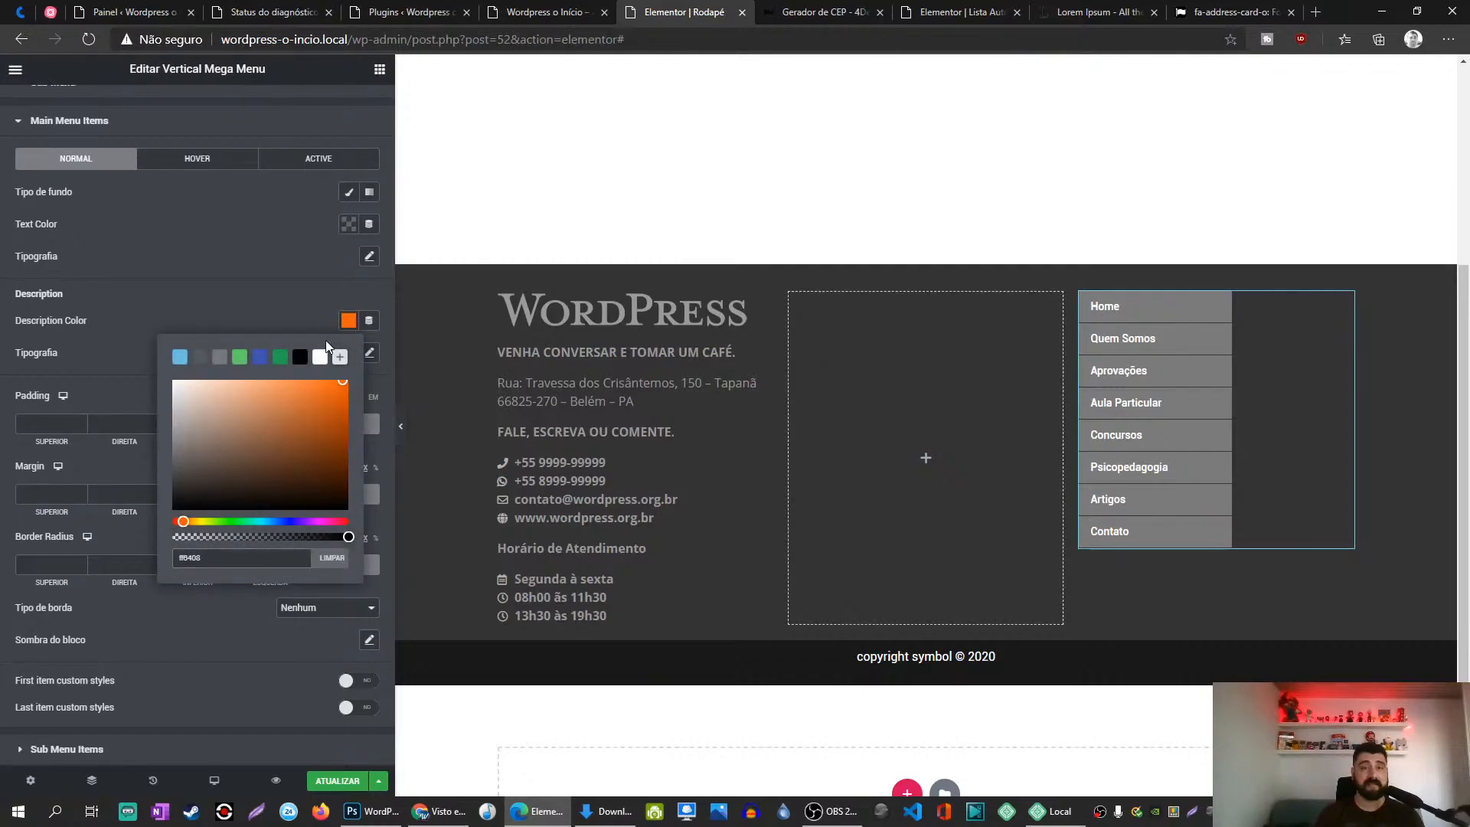
key(ctrl+a)
key(BackSpace)
text(#999)
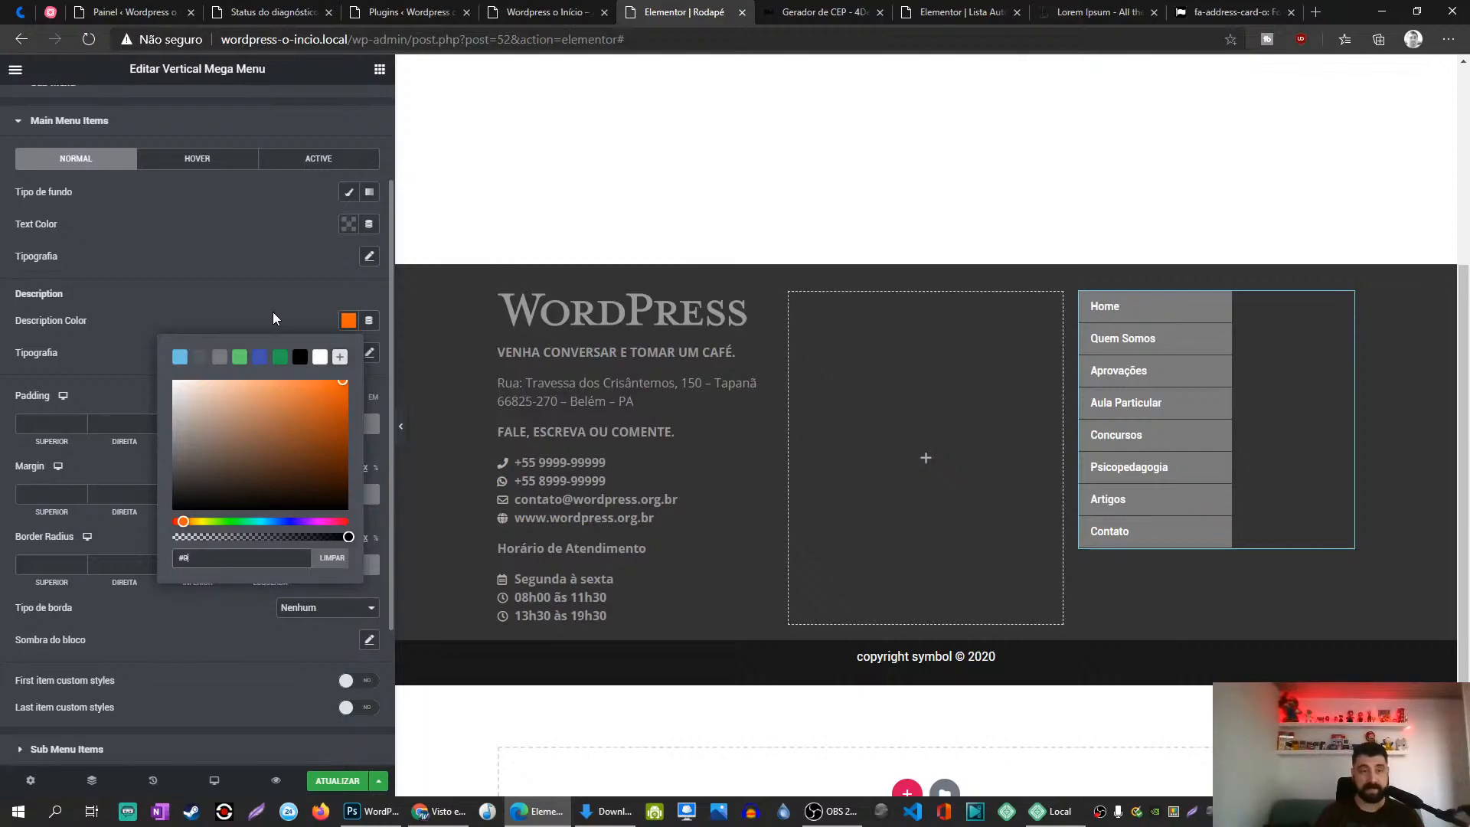
click(259, 280)
scroll(259, 286, down, 3)
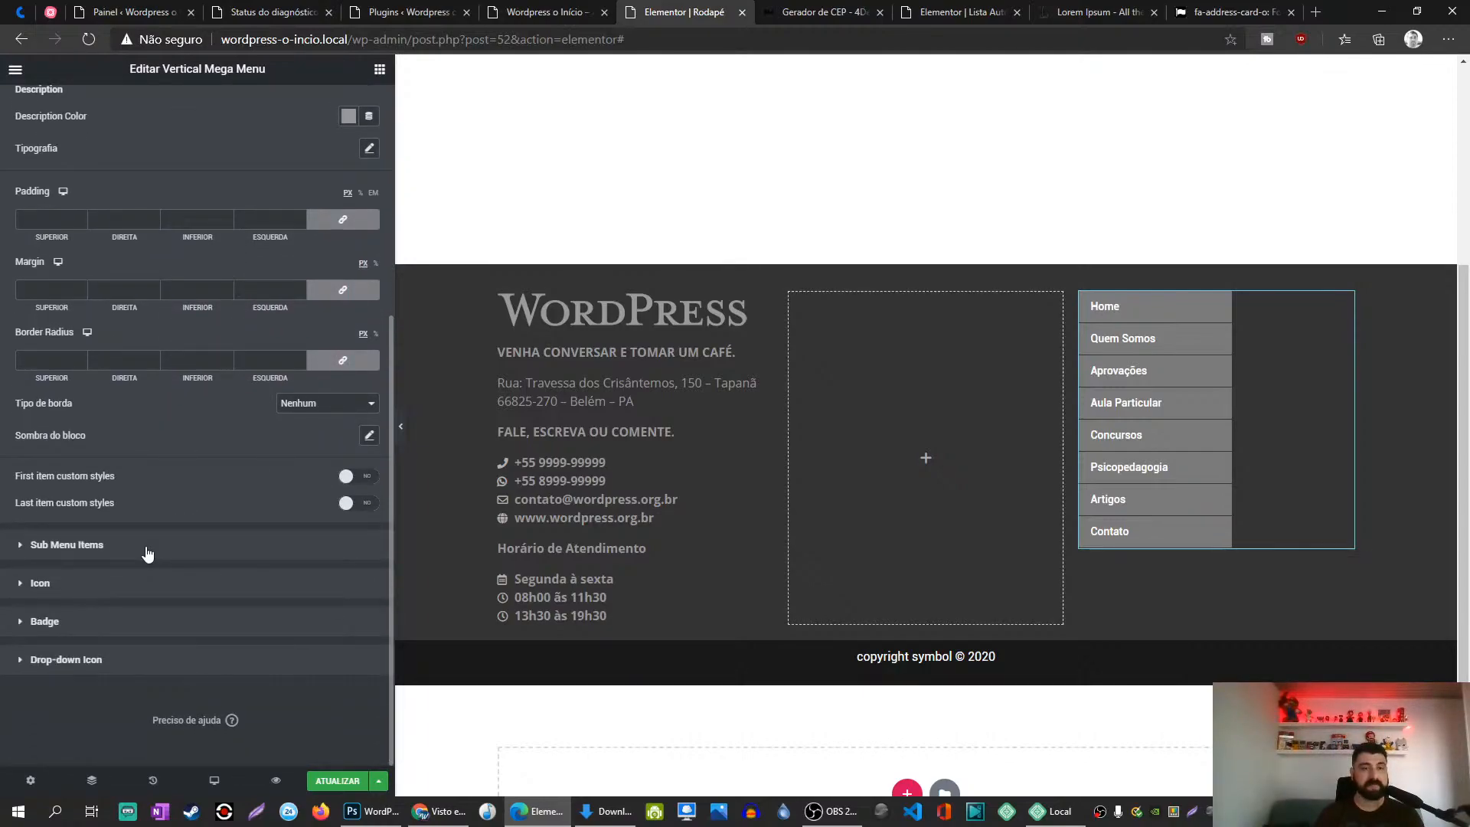
scroll(191, 475, up, 3)
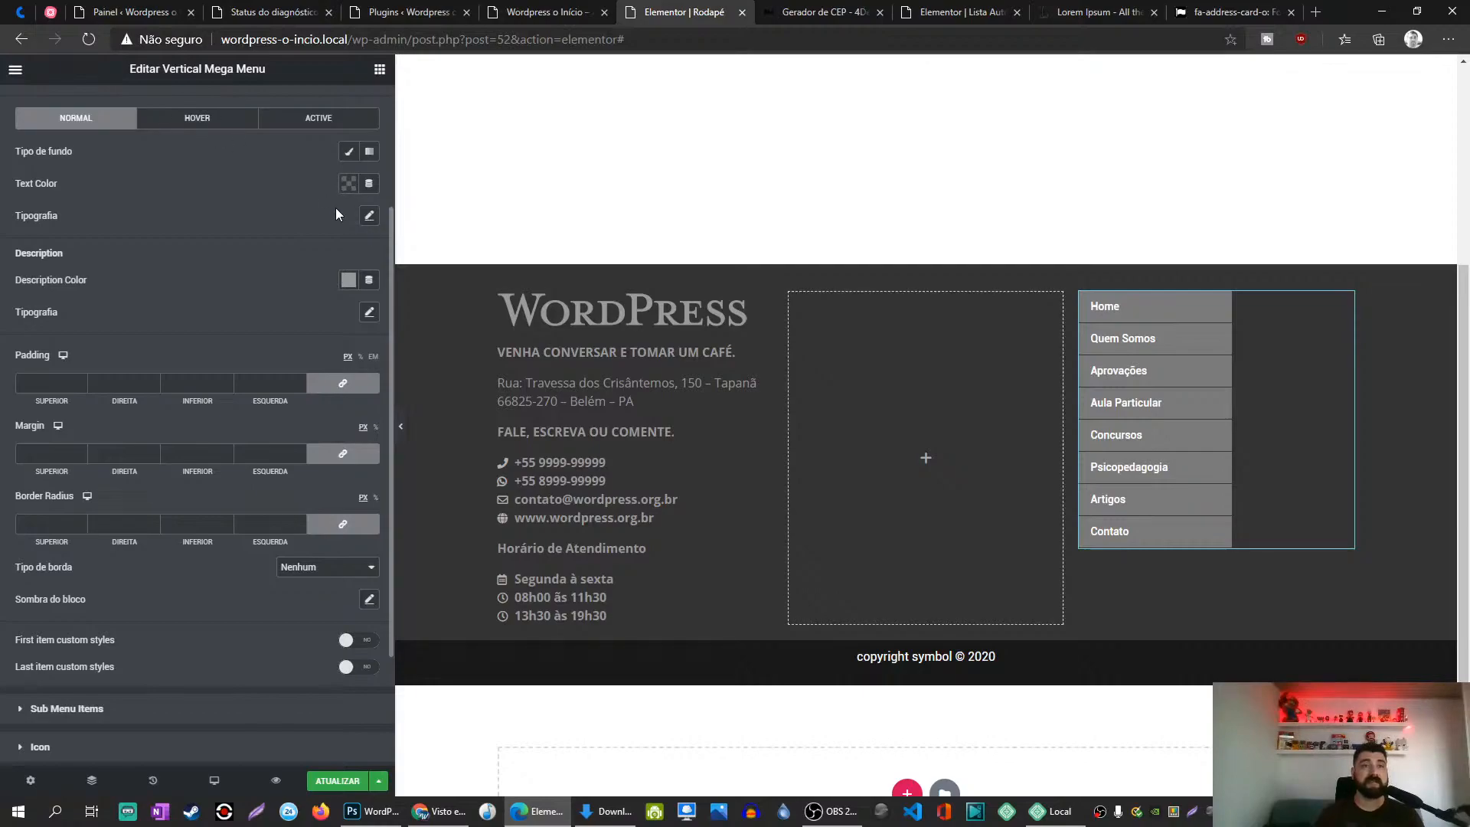
click(196, 118)
Step: Paste an orange colour as the menu items' hover background
scroll(225, 222, up, 2)
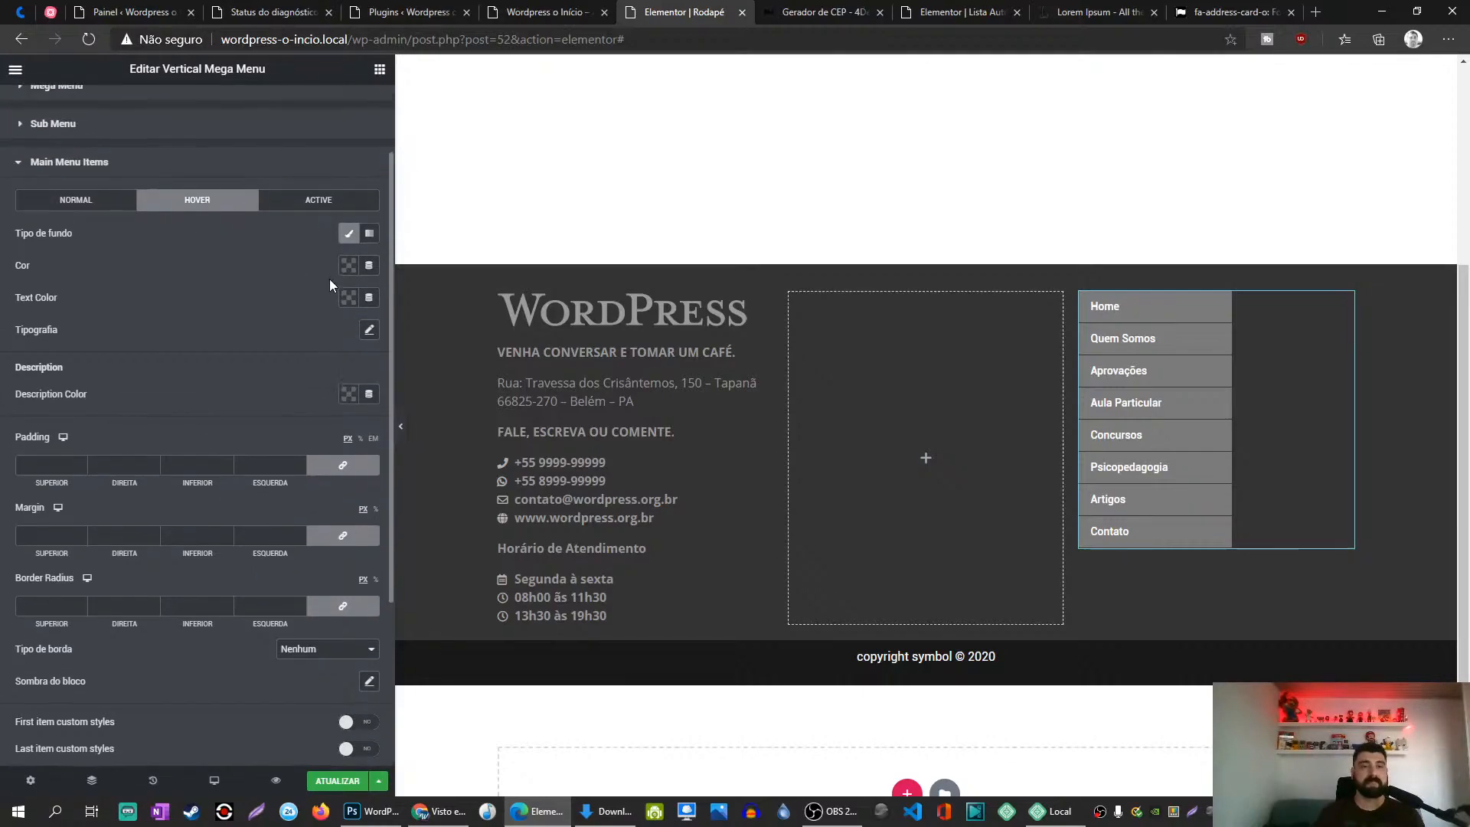
click(349, 268)
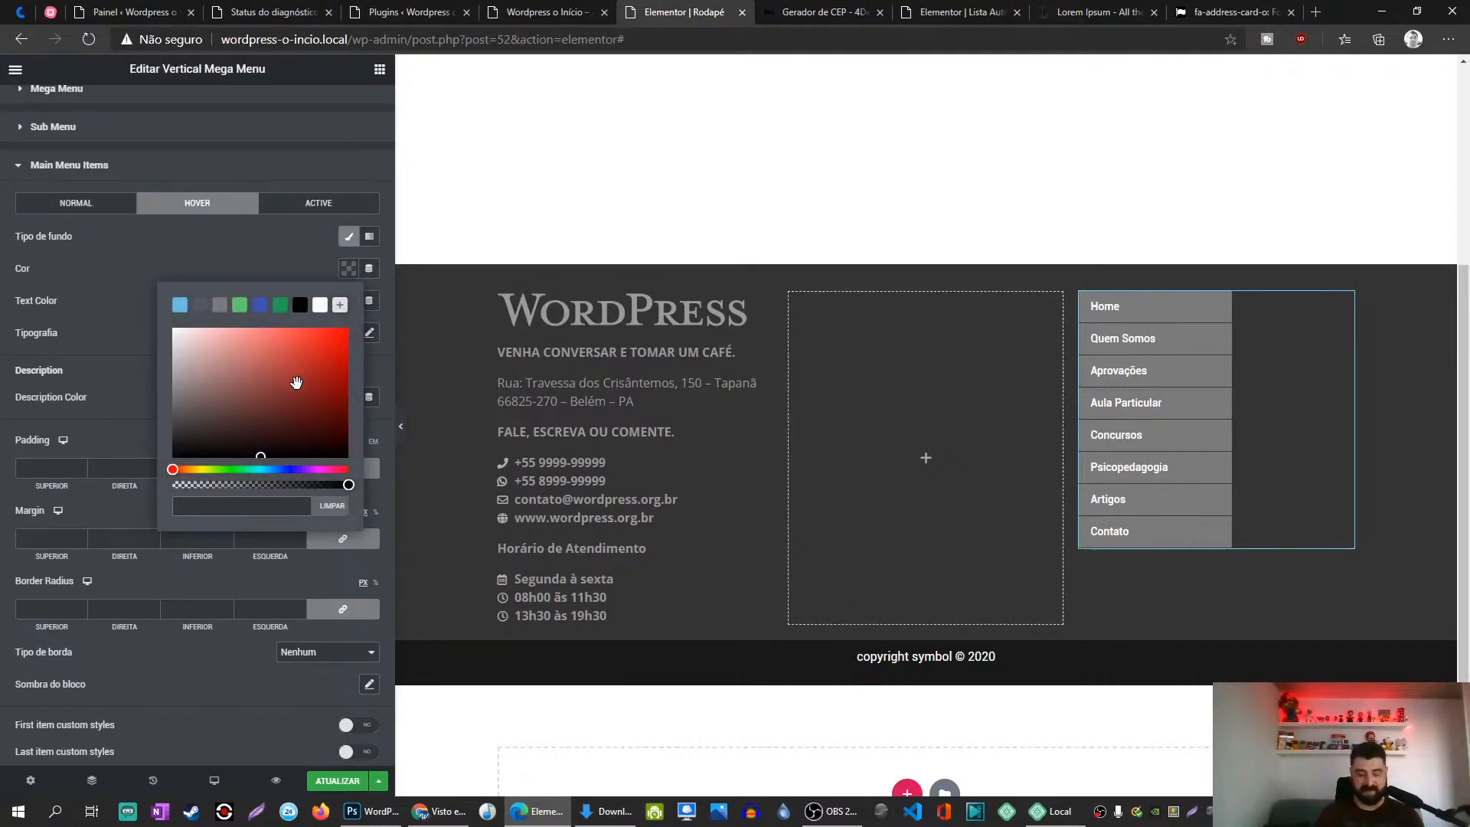
key(ctrl+v)
click(260, 265)
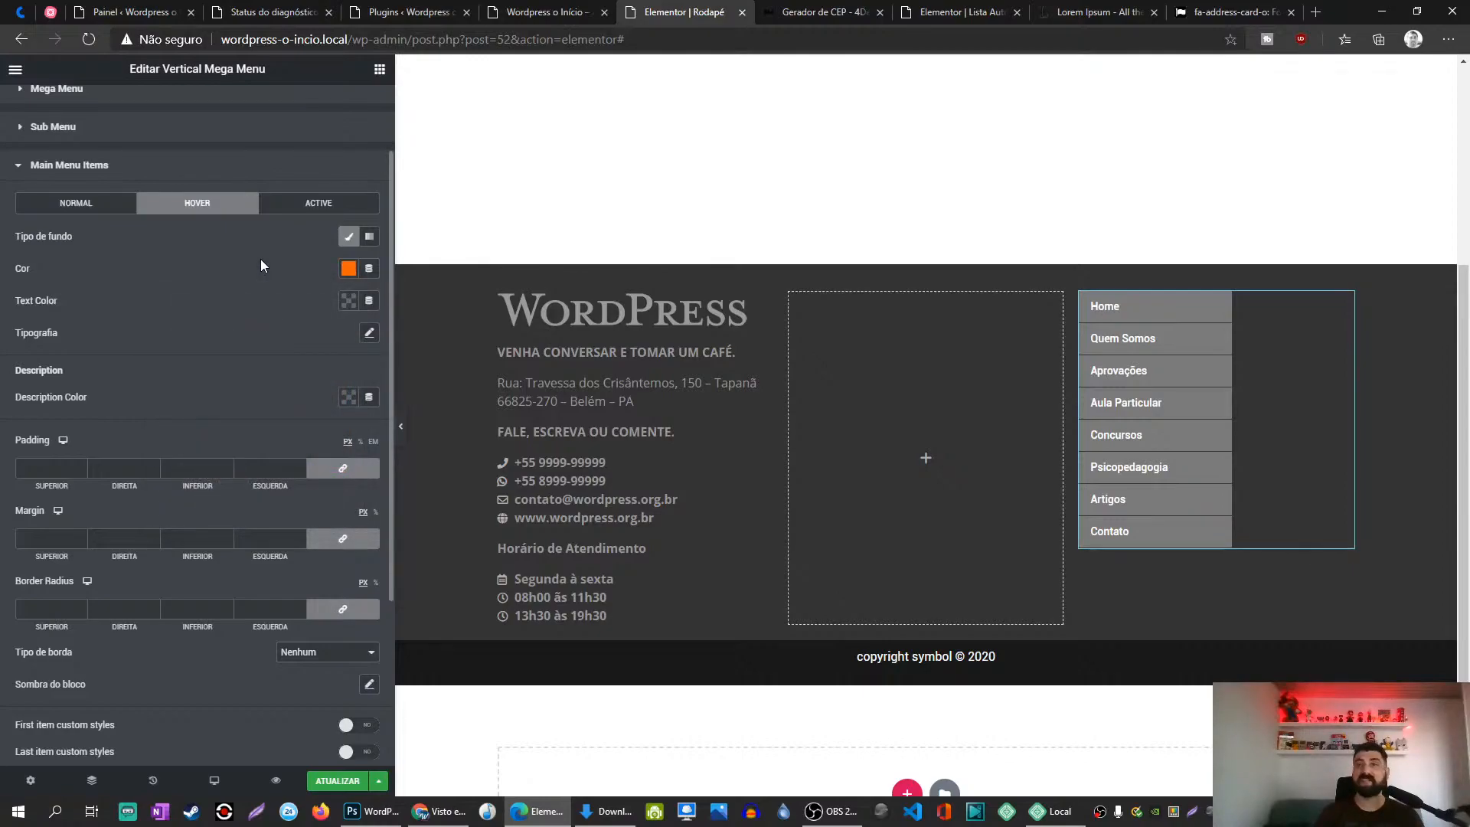
Step: In the NORMAL state, give menu items #999 text and a Clássico #333 background
click(81, 211)
click(348, 268)
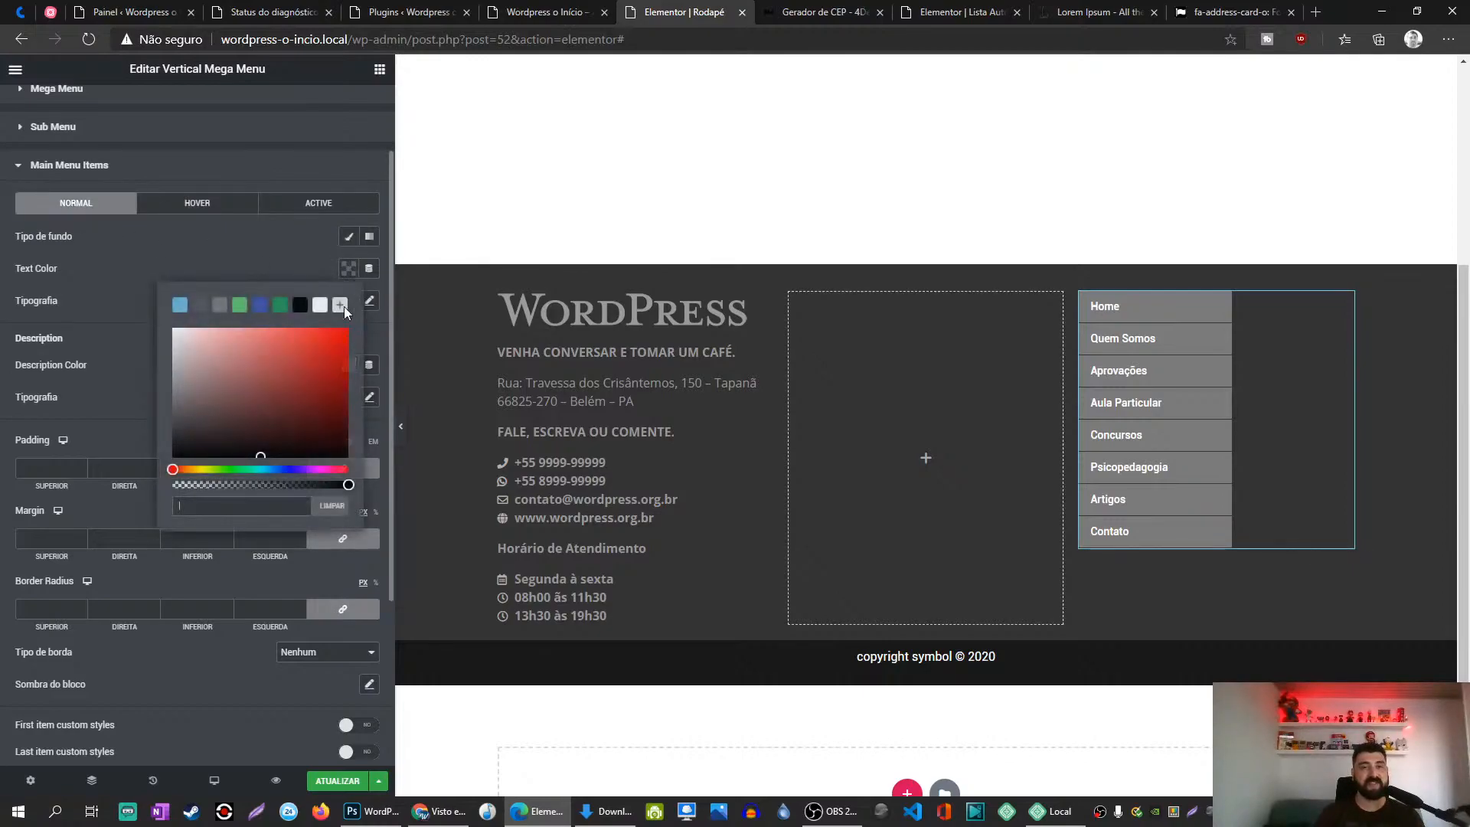
text(#999)
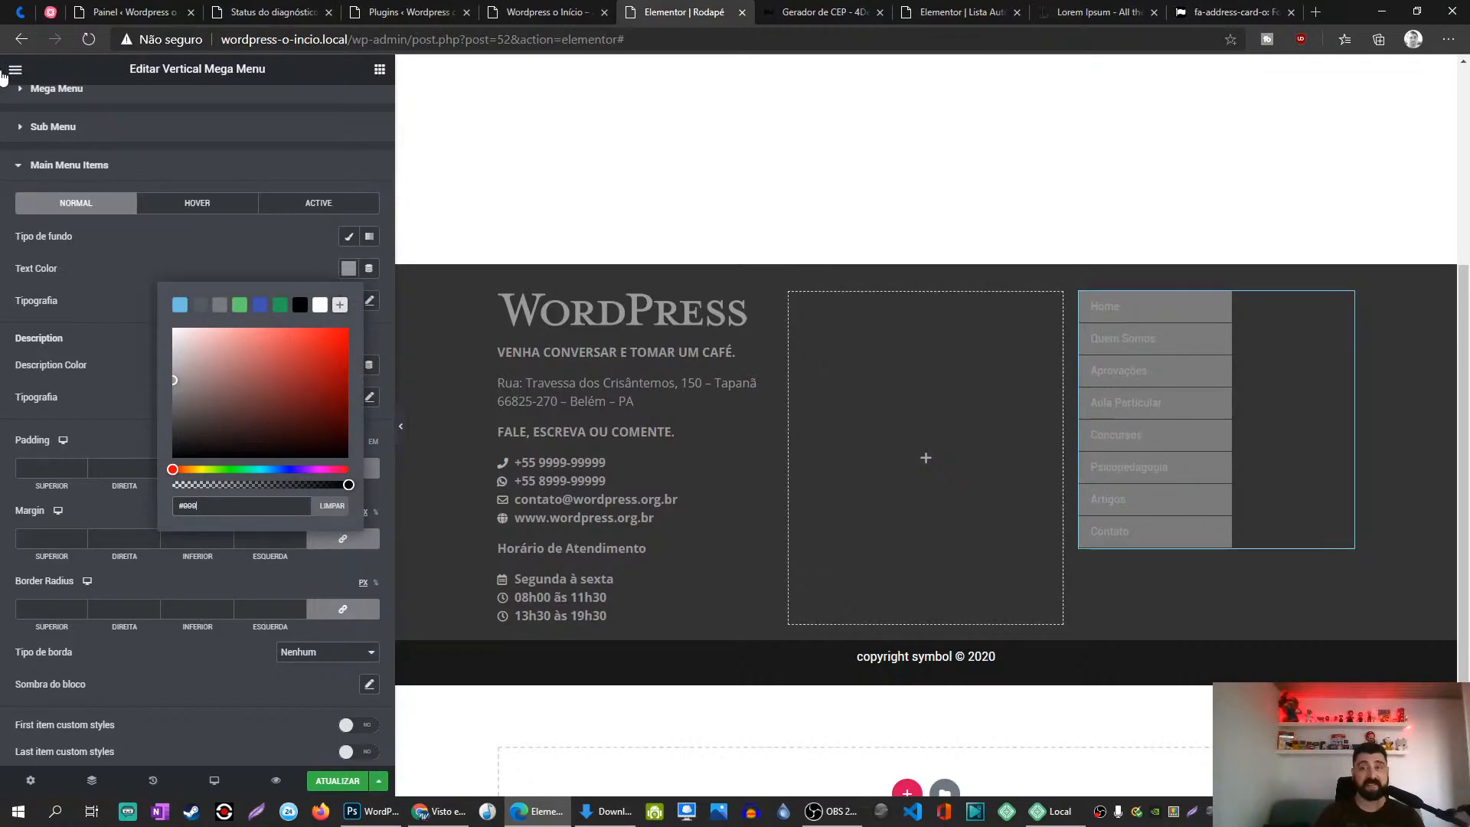
click(226, 273)
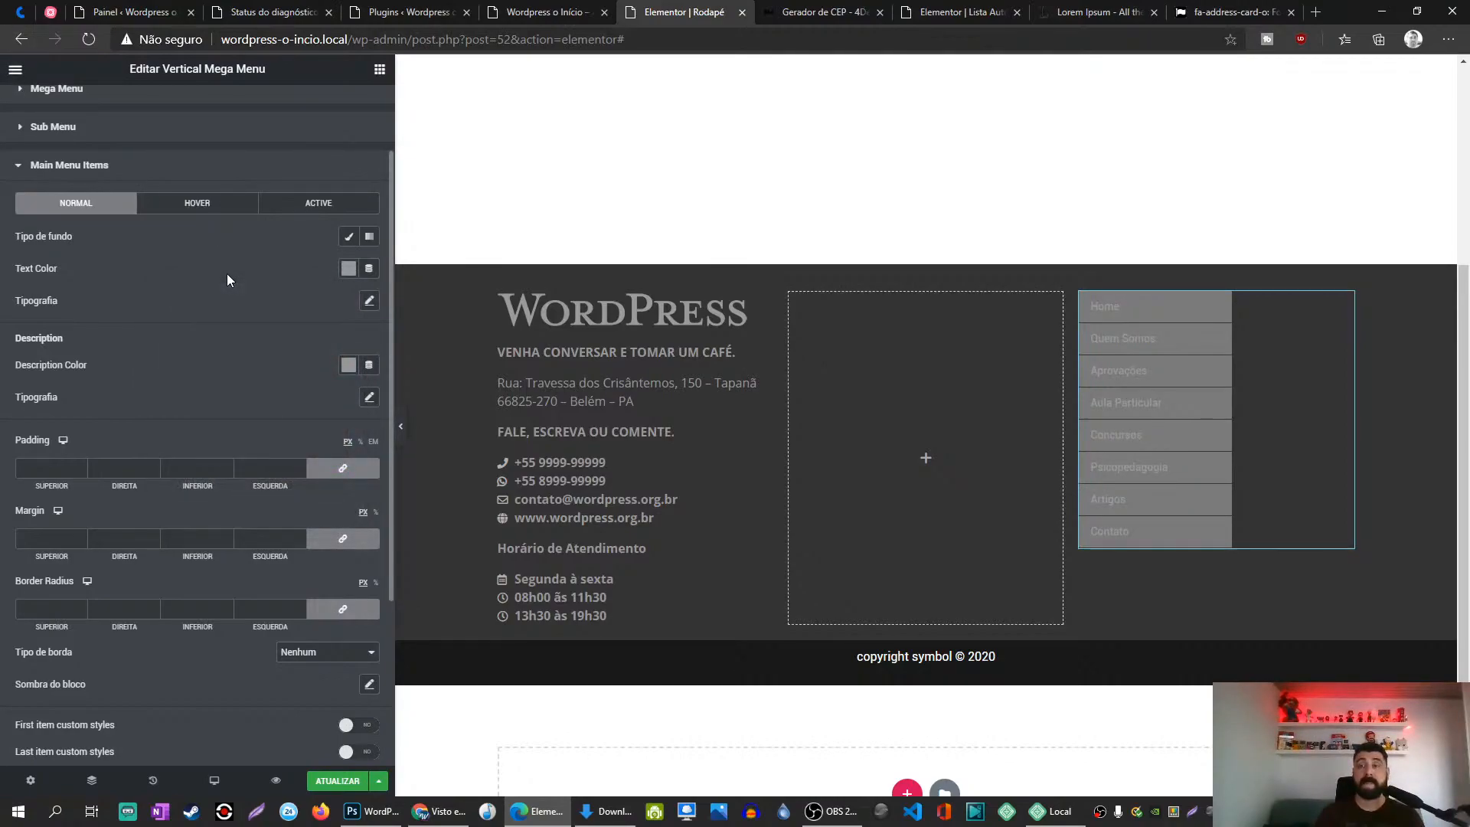
key(alt+Tab)
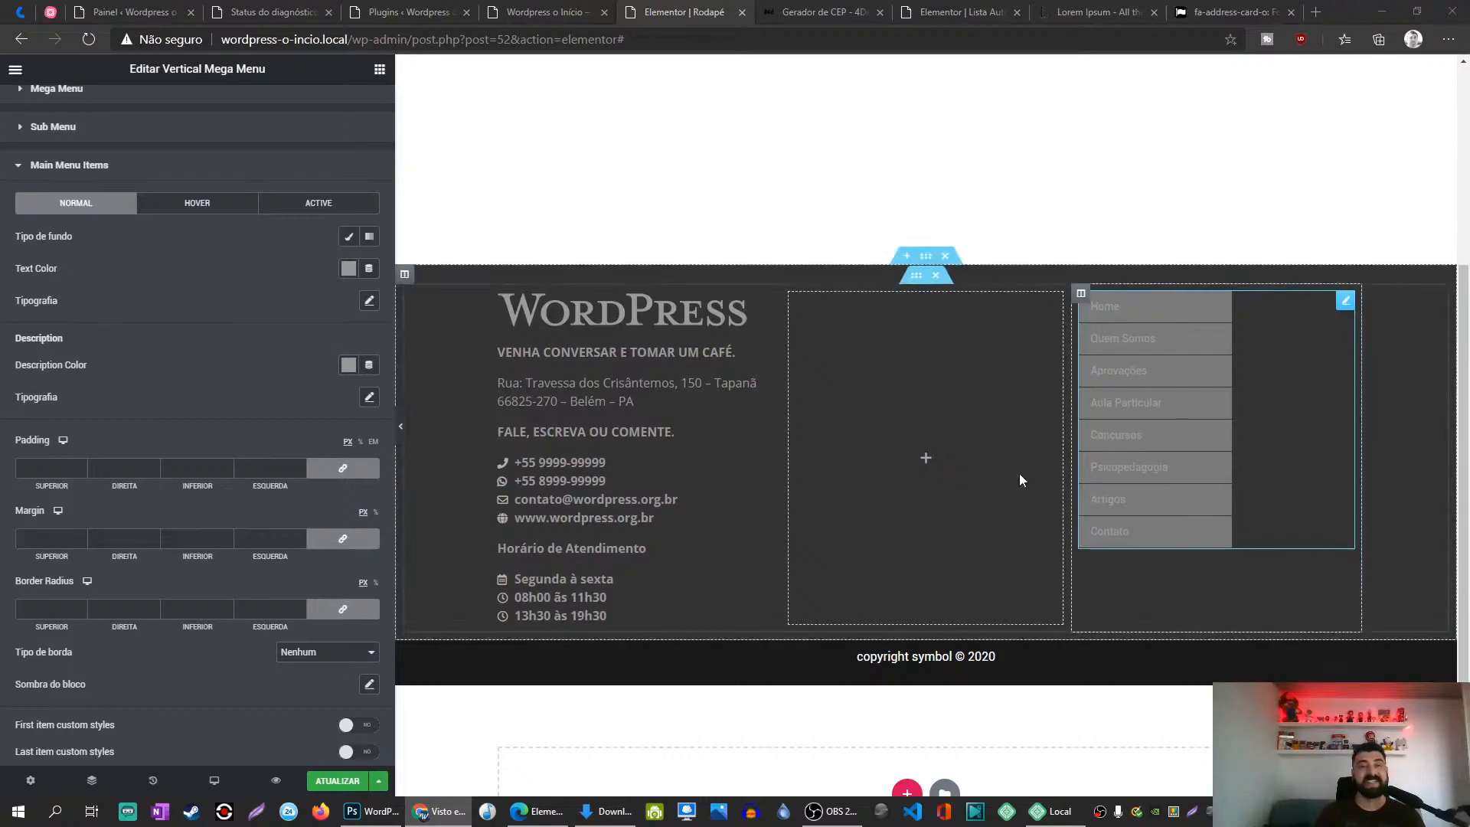
click(348, 237)
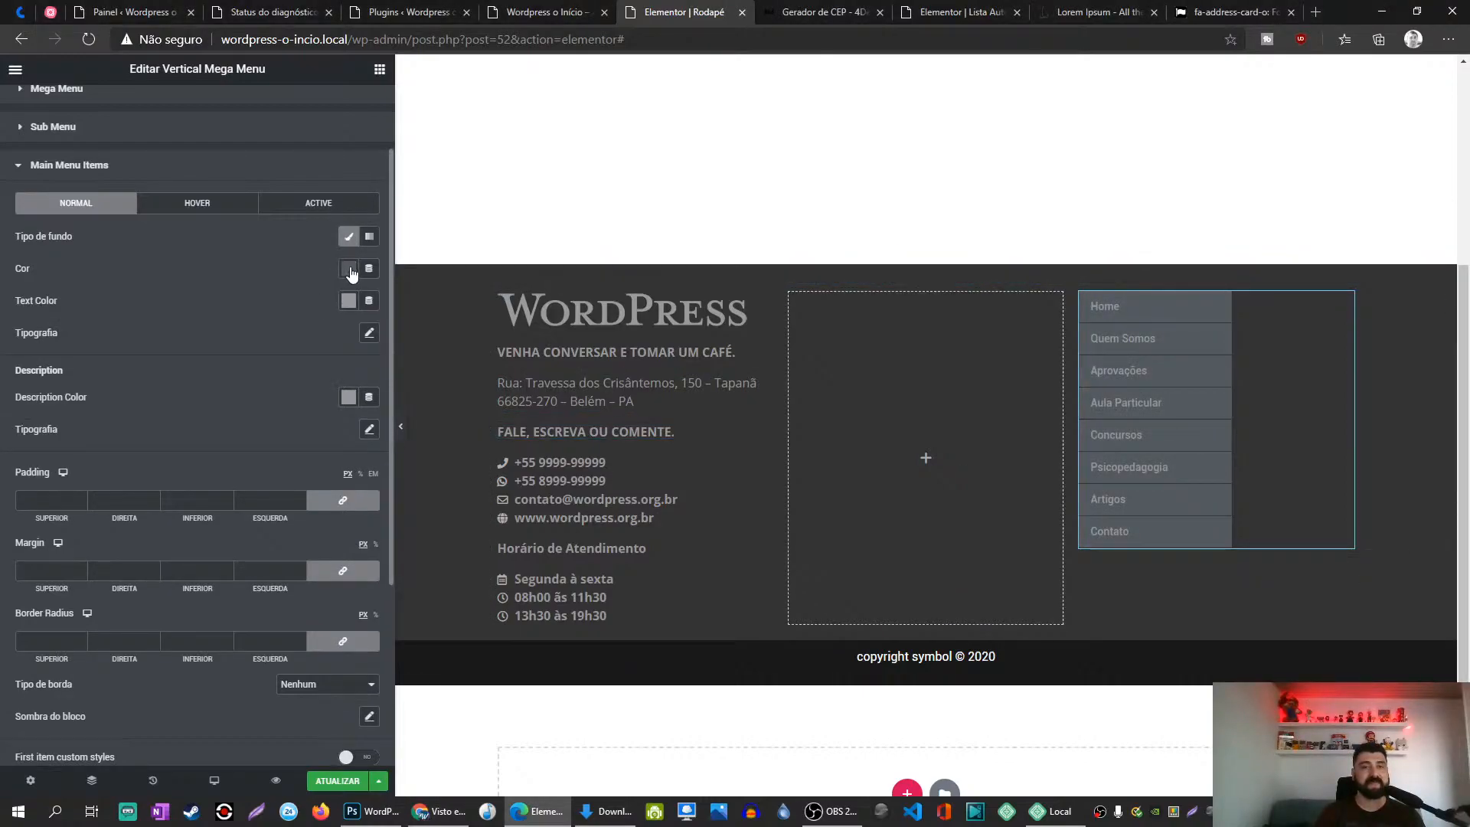
click(348, 268)
text(333)
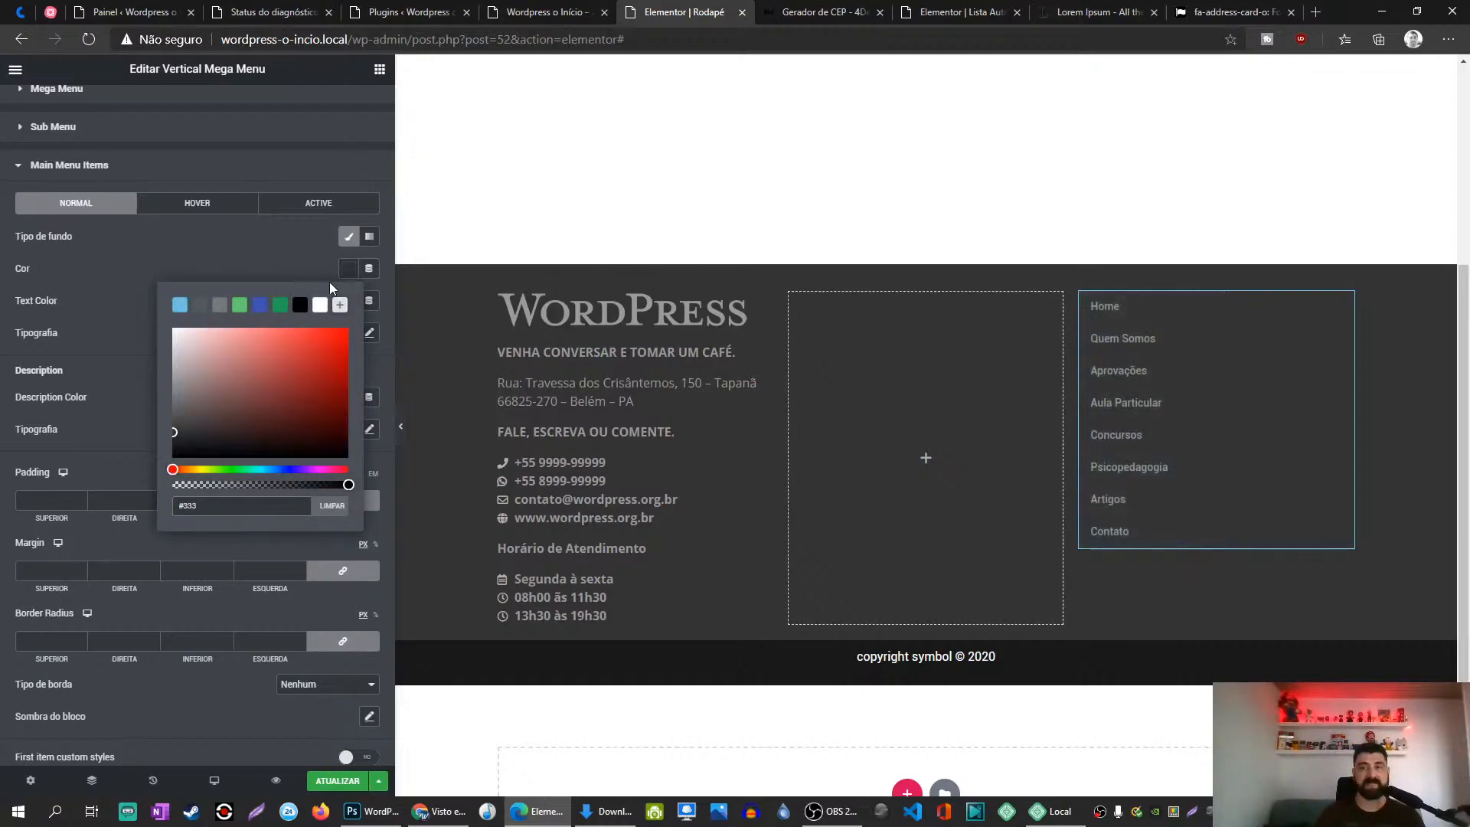
click(220, 273)
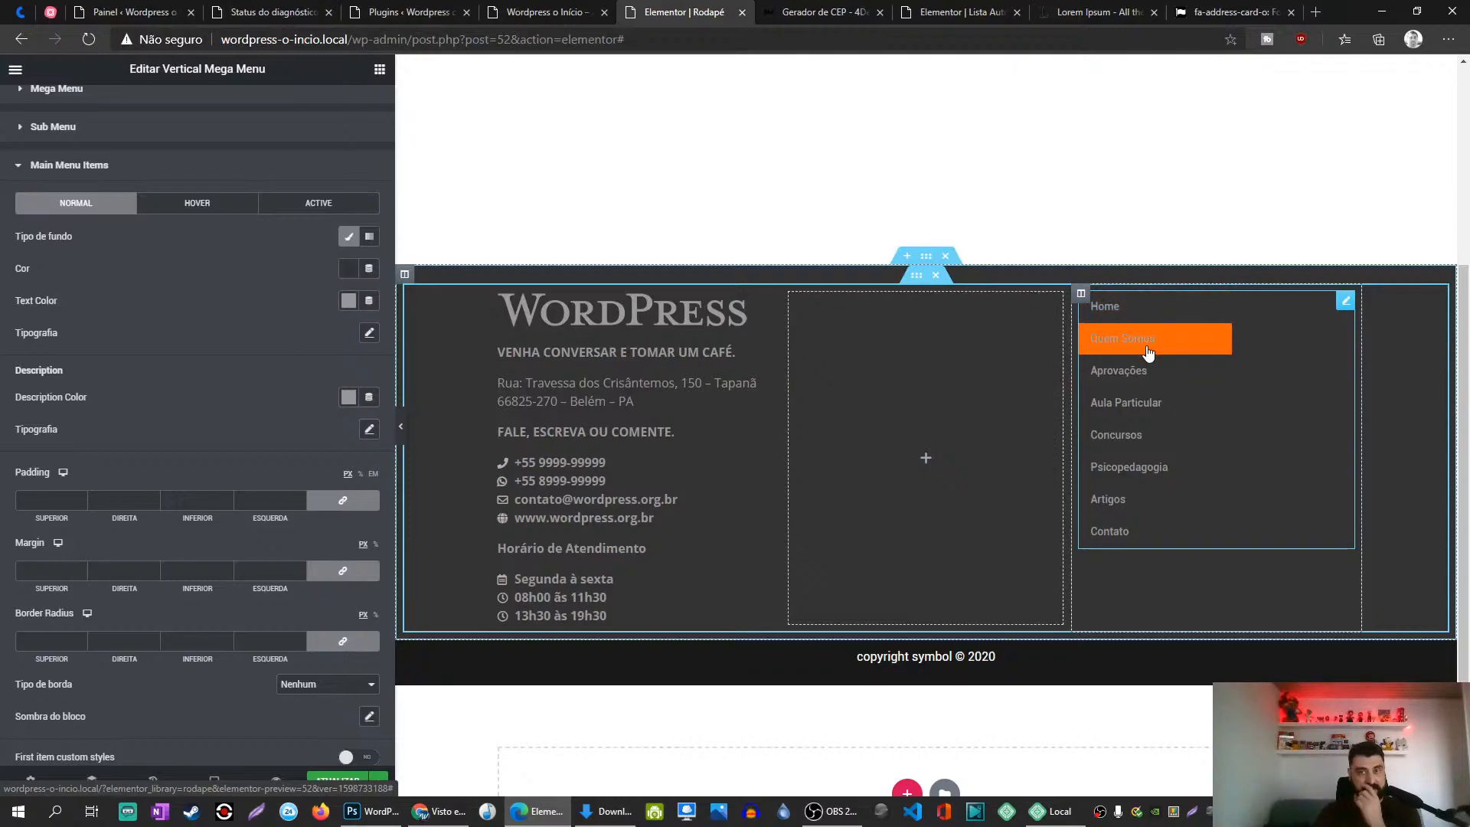
Step: Set the hovered menu items' background colour to #333
click(198, 202)
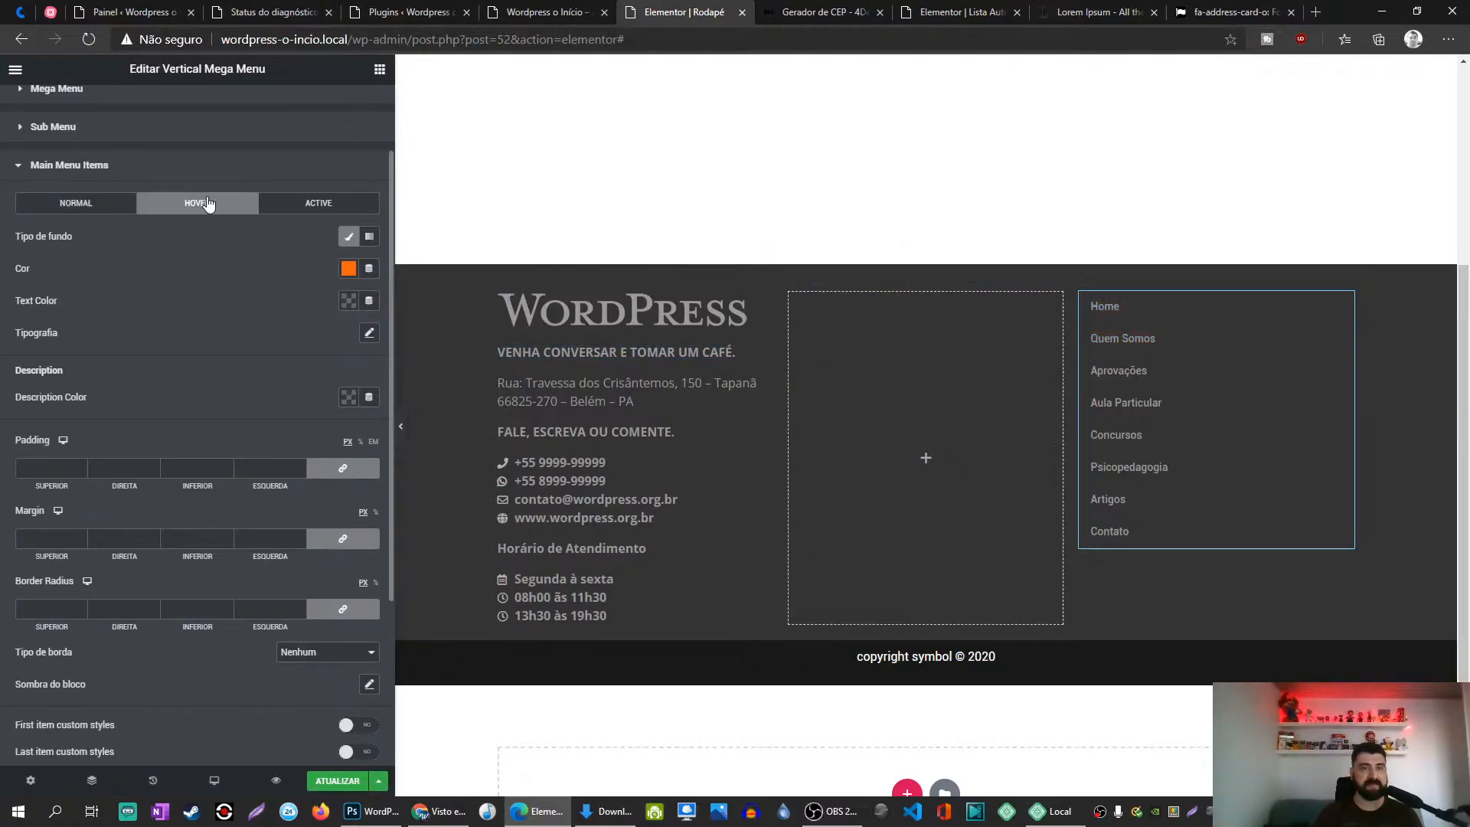
click(346, 272)
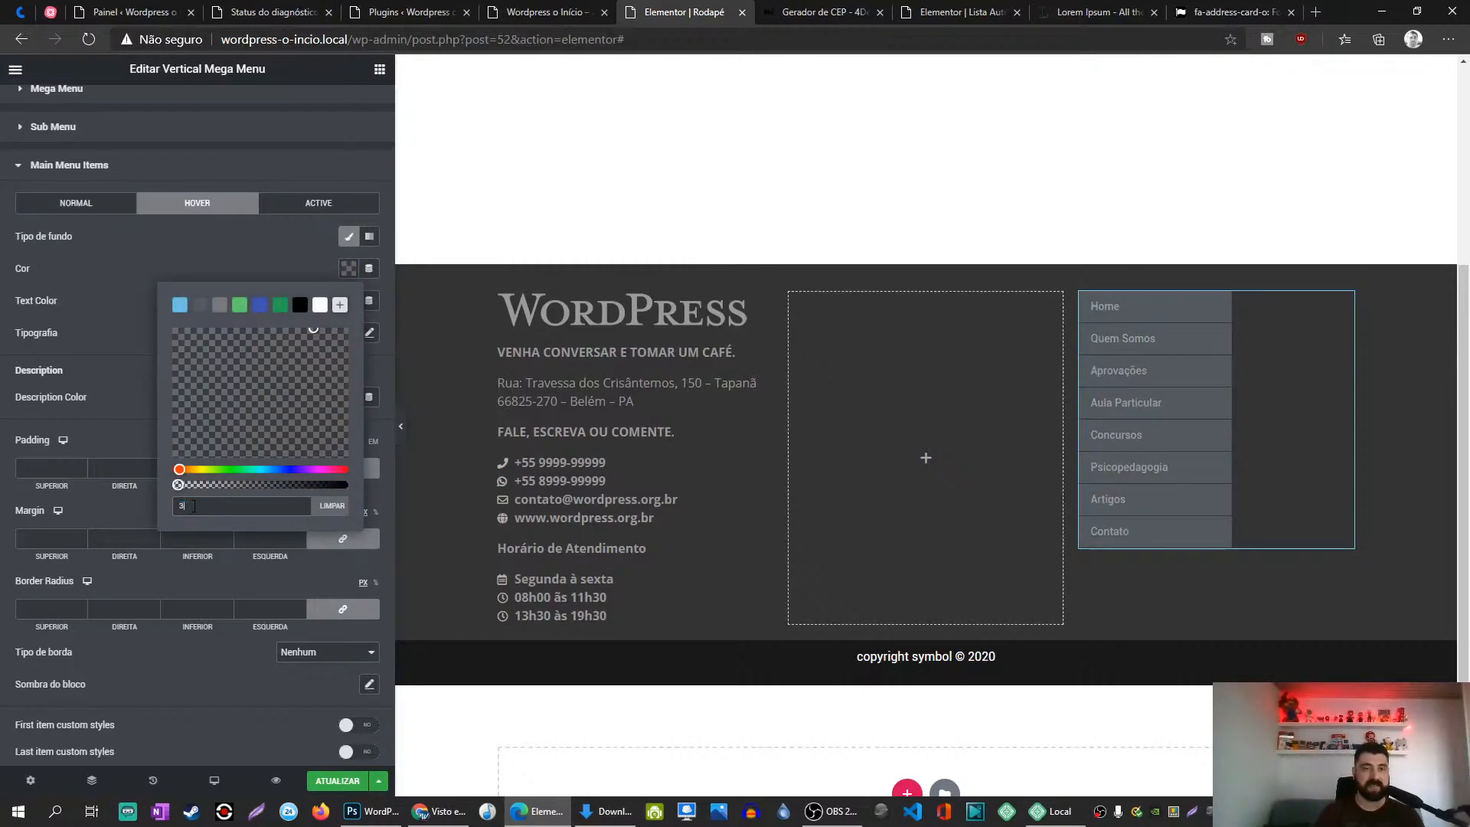
text(333)
click(250, 264)
Step: Set the hover text colour to orange fe640b and return to the NORMAL tab
click(352, 308)
text(333333)
key(BackSpace)
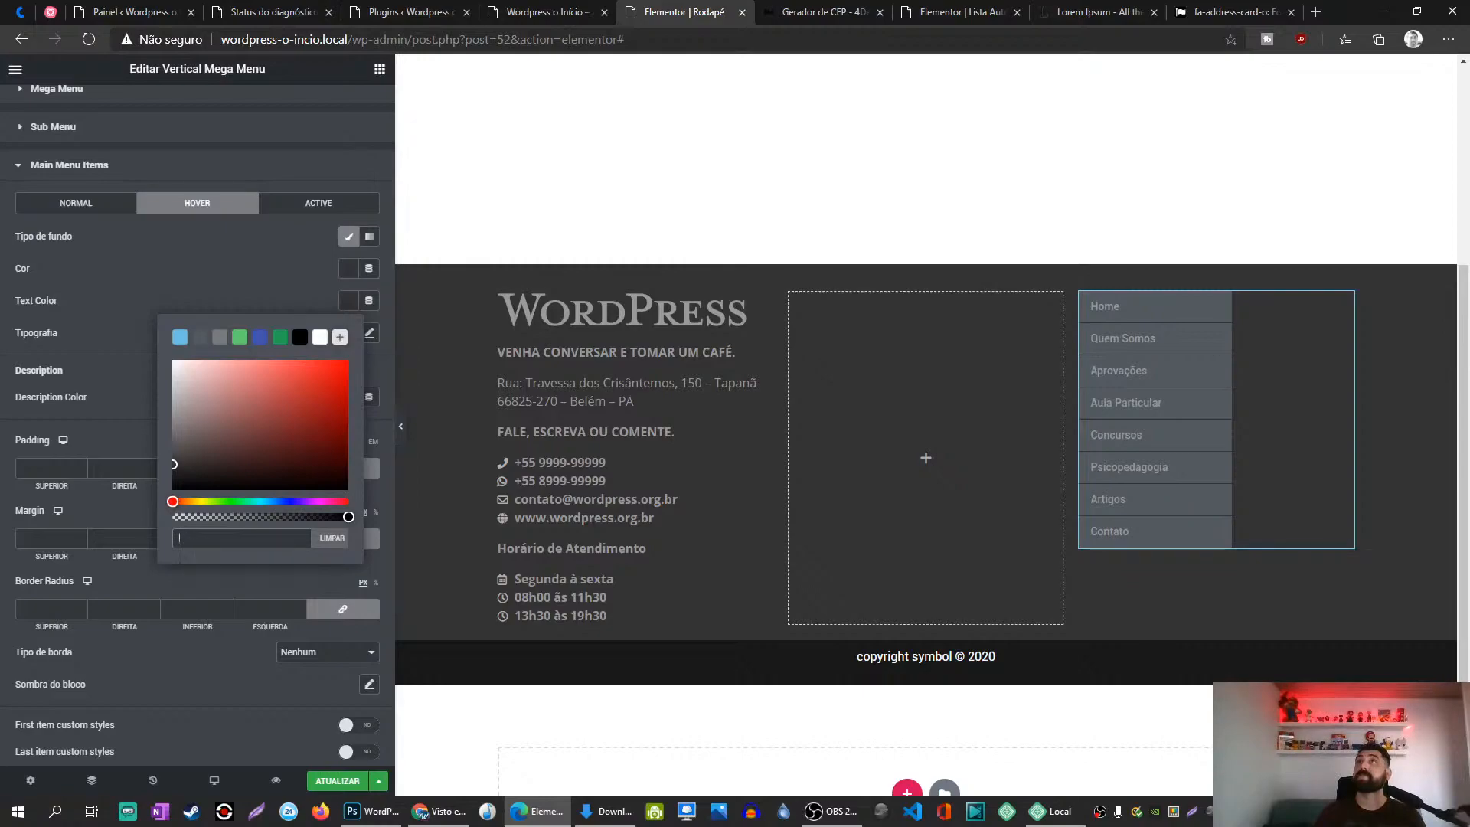
key(alt+Tab)
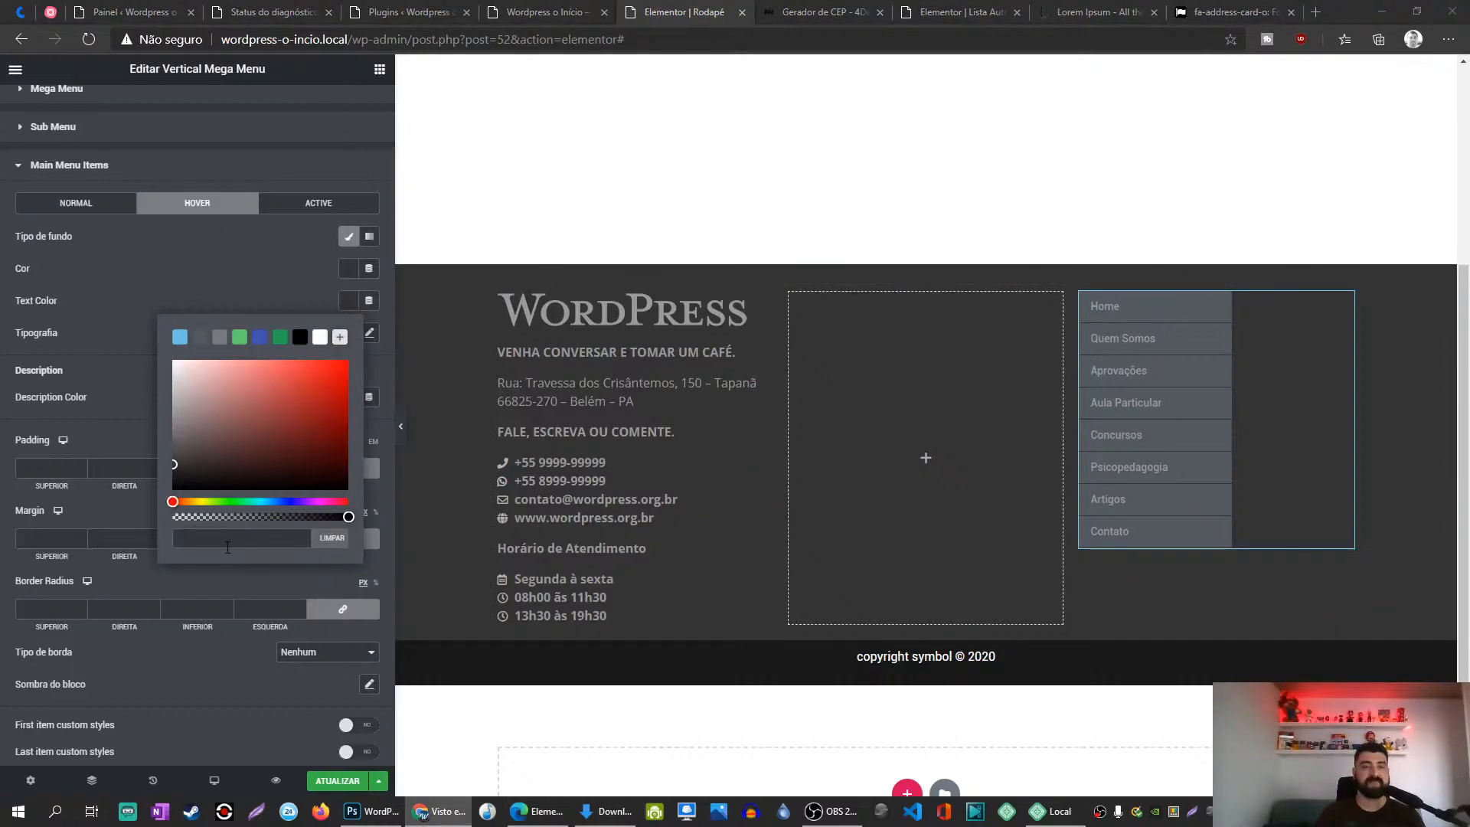
click(227, 548)
text(fe640b)
click(254, 307)
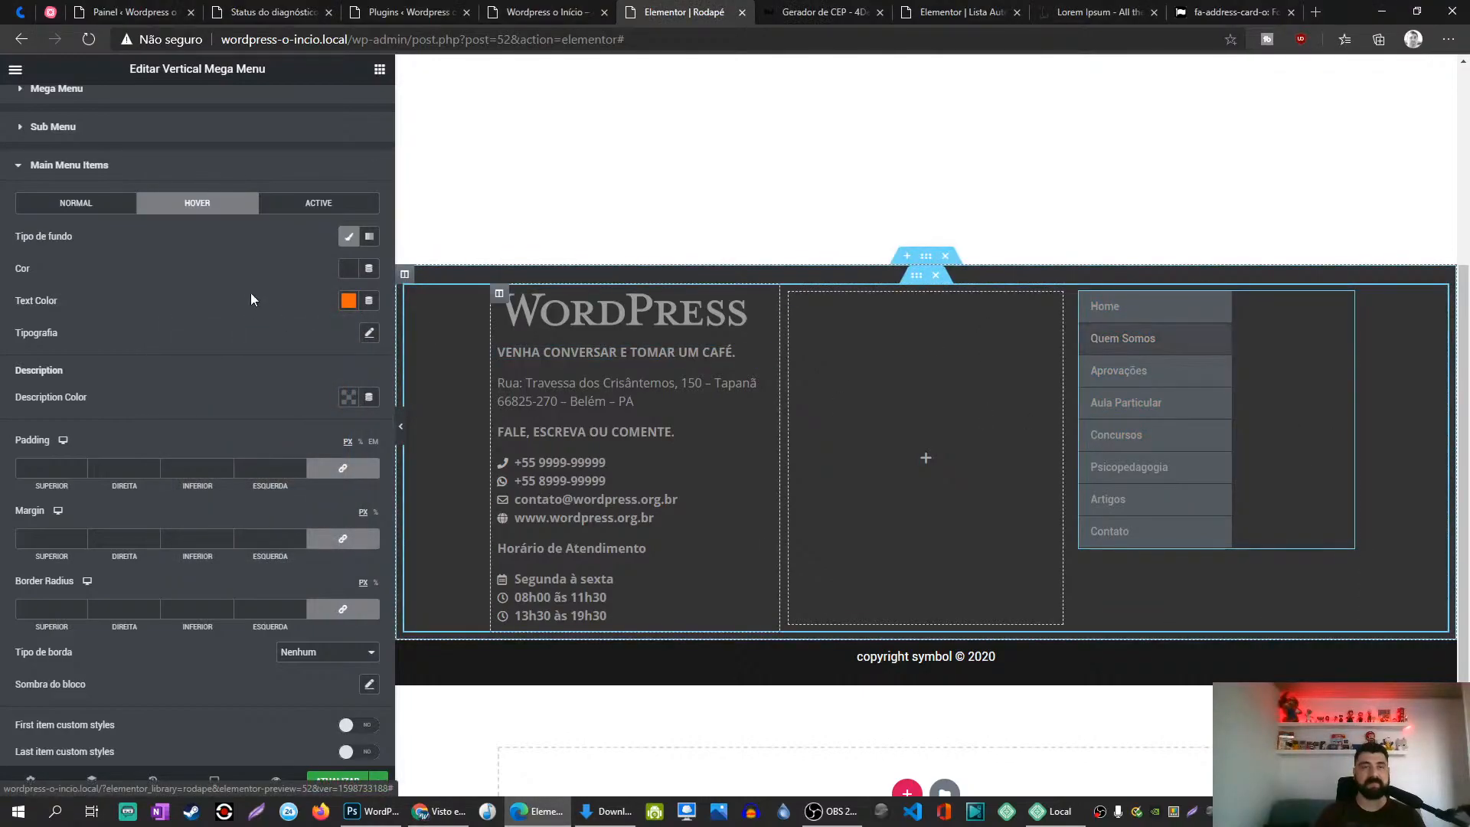
click(103, 205)
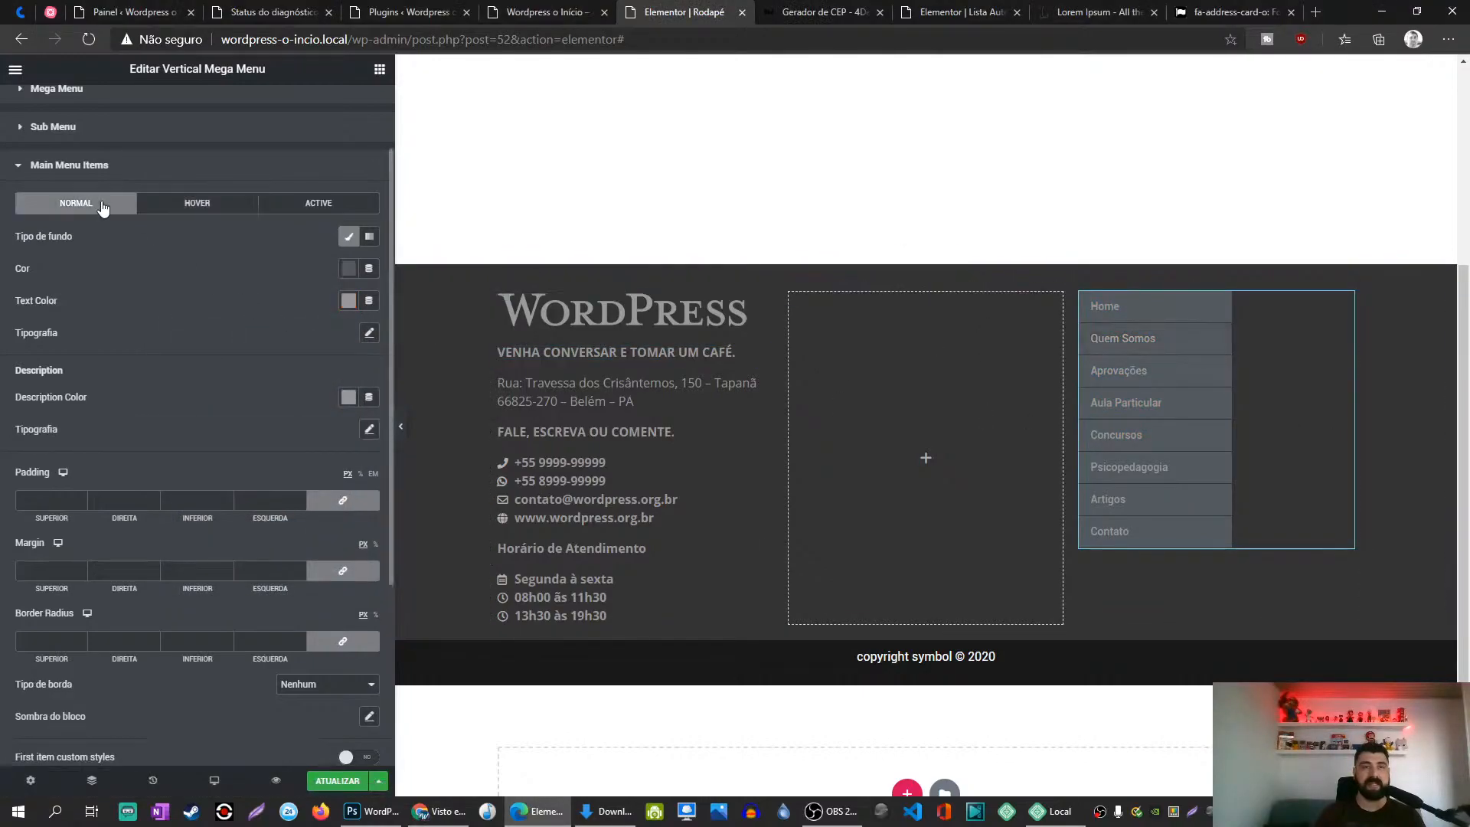
Step: Set the main menu items' normal-state classic background colour to #333
click(347, 268)
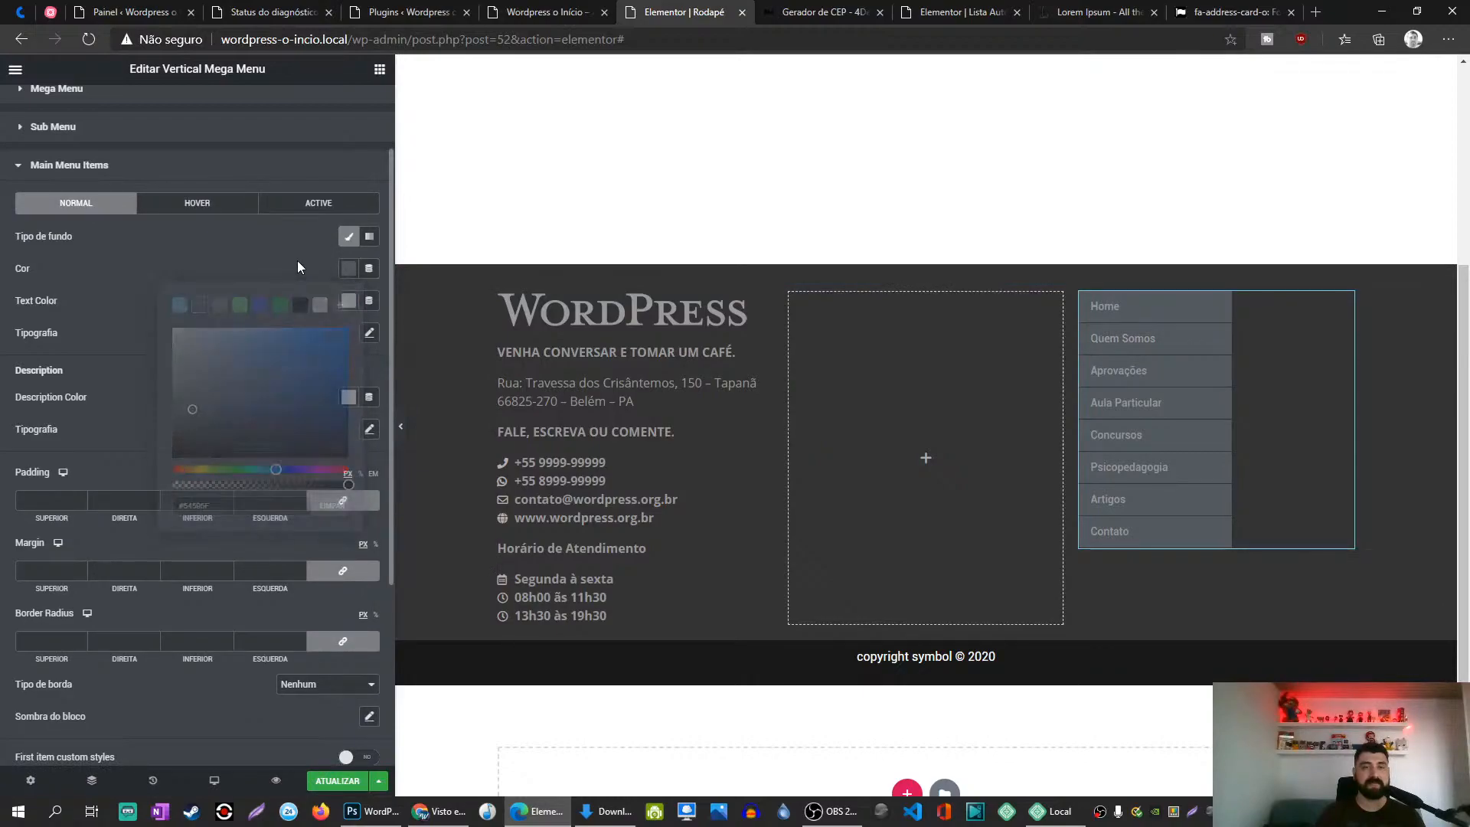
click(347, 268)
click(349, 236)
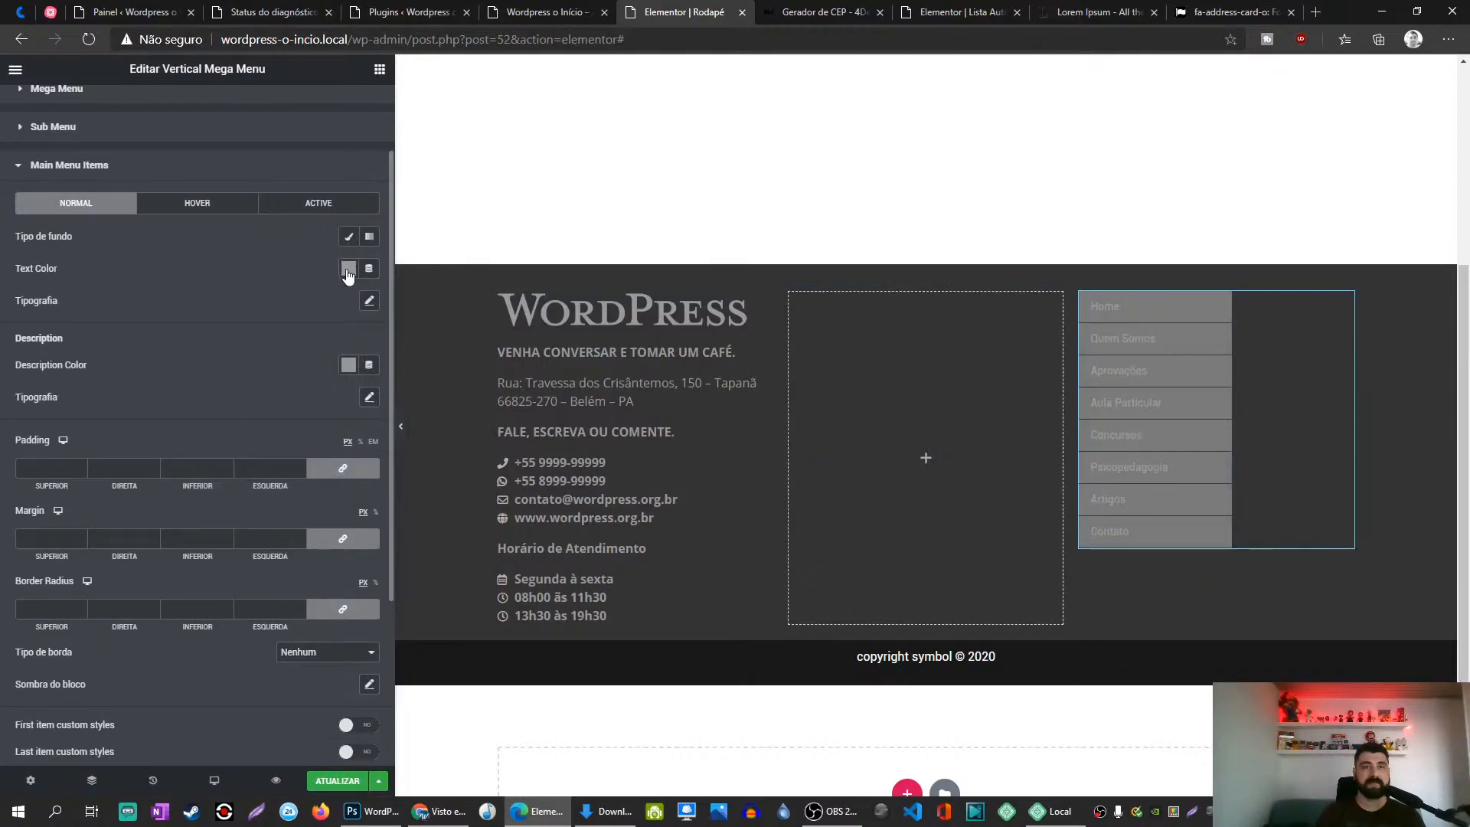
click(349, 236)
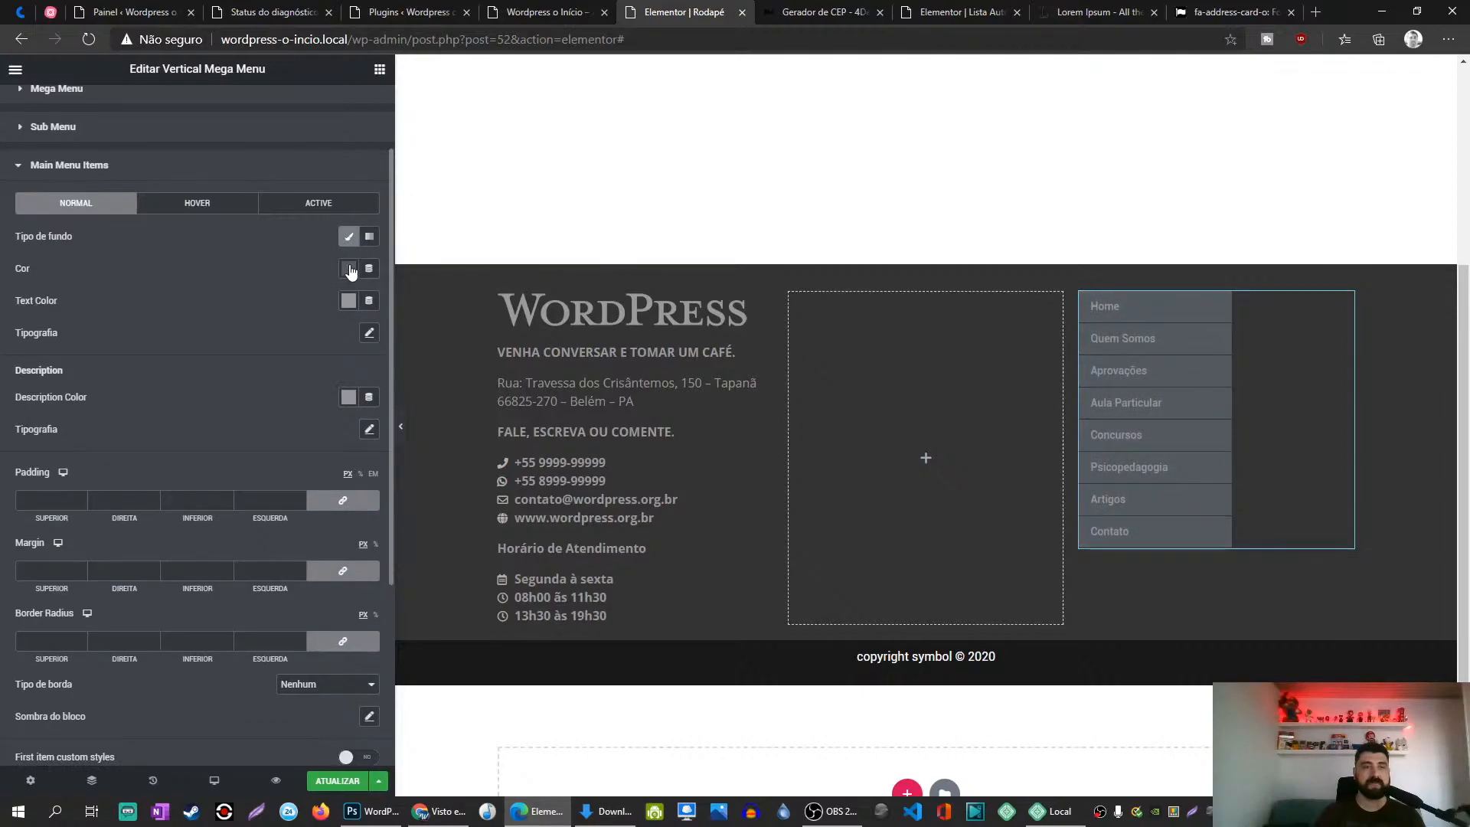
click(195, 204)
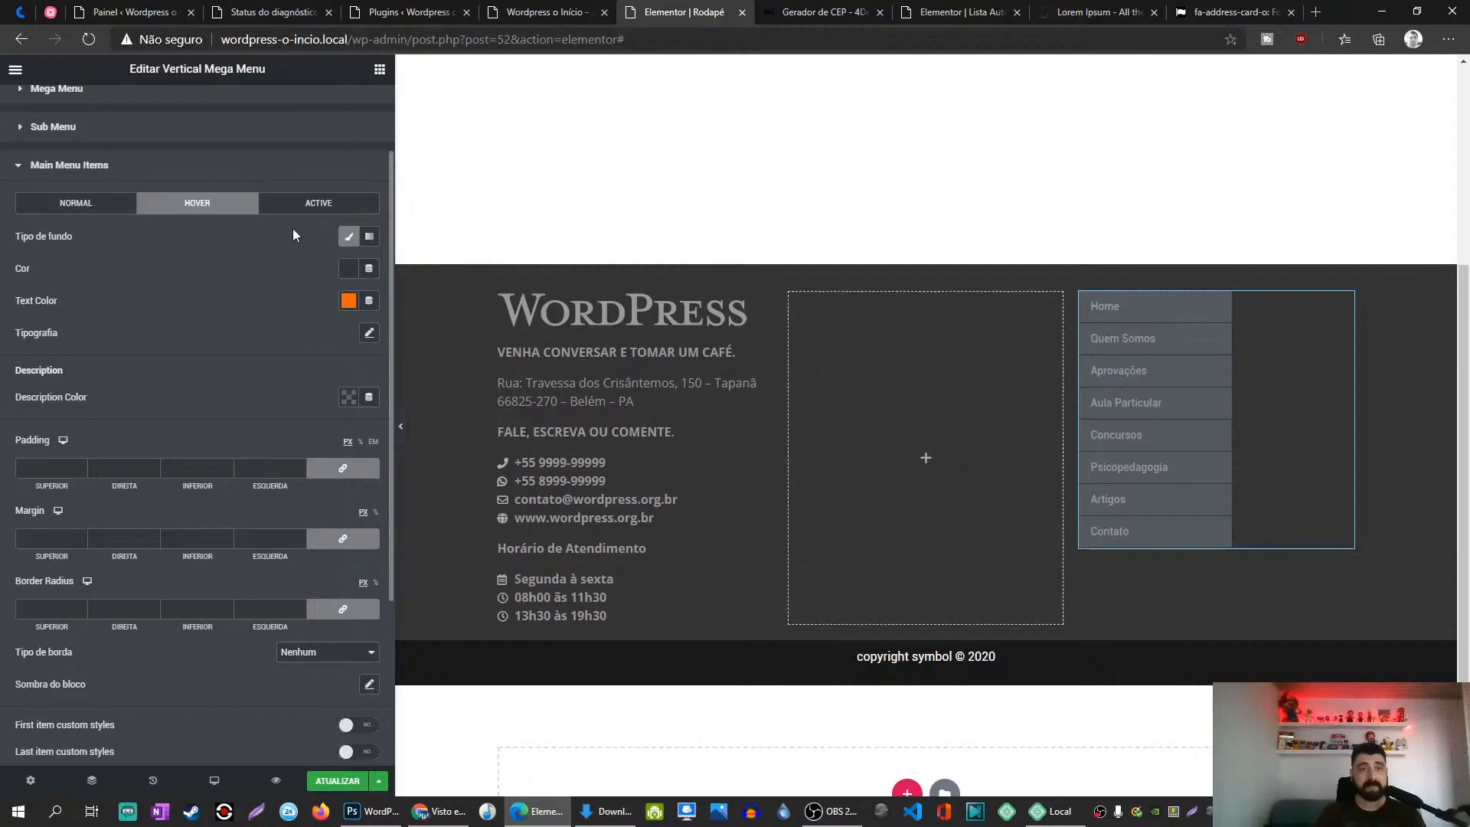
click(113, 203)
click(346, 268)
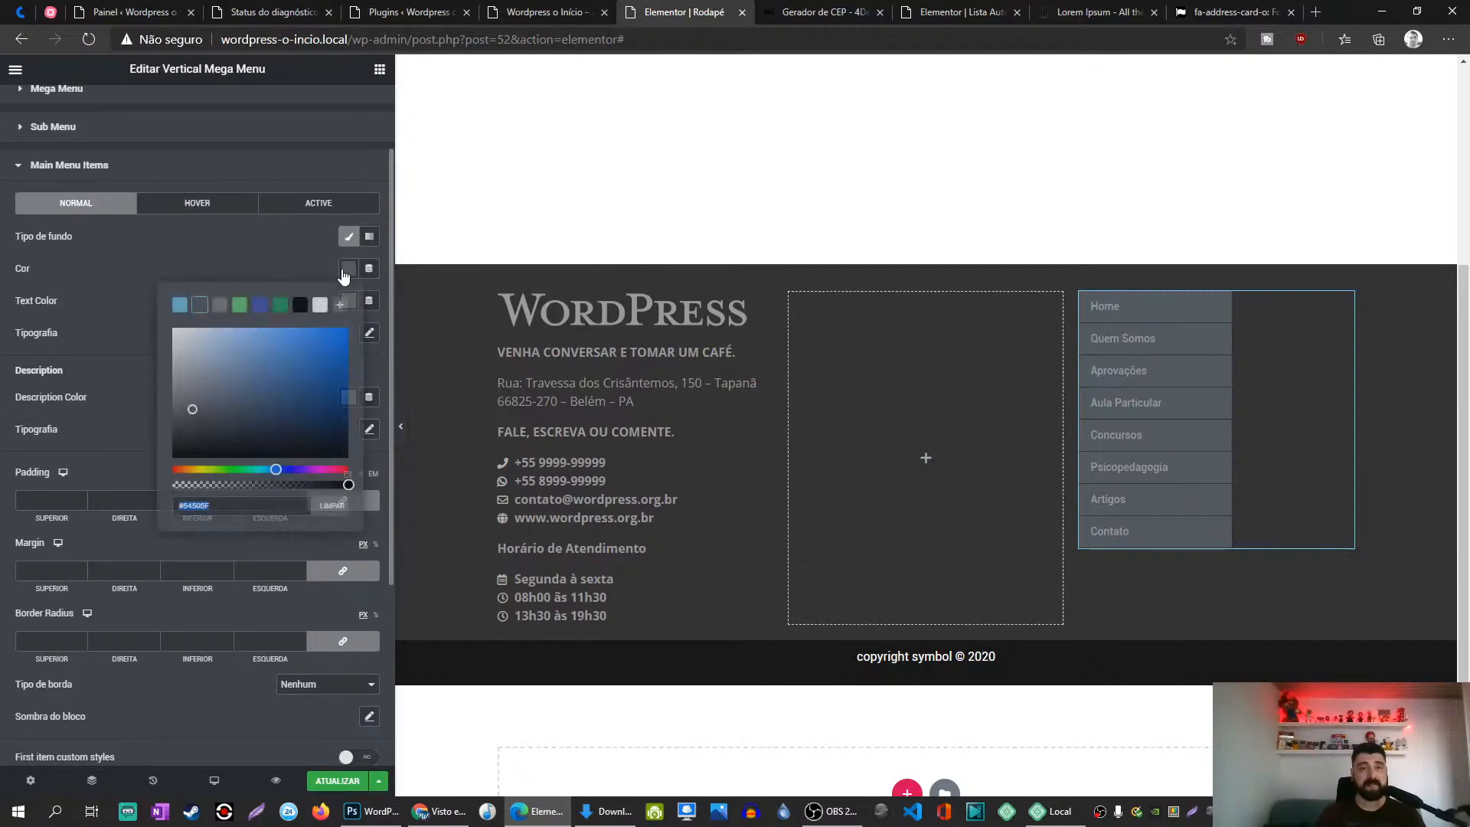
text(333)
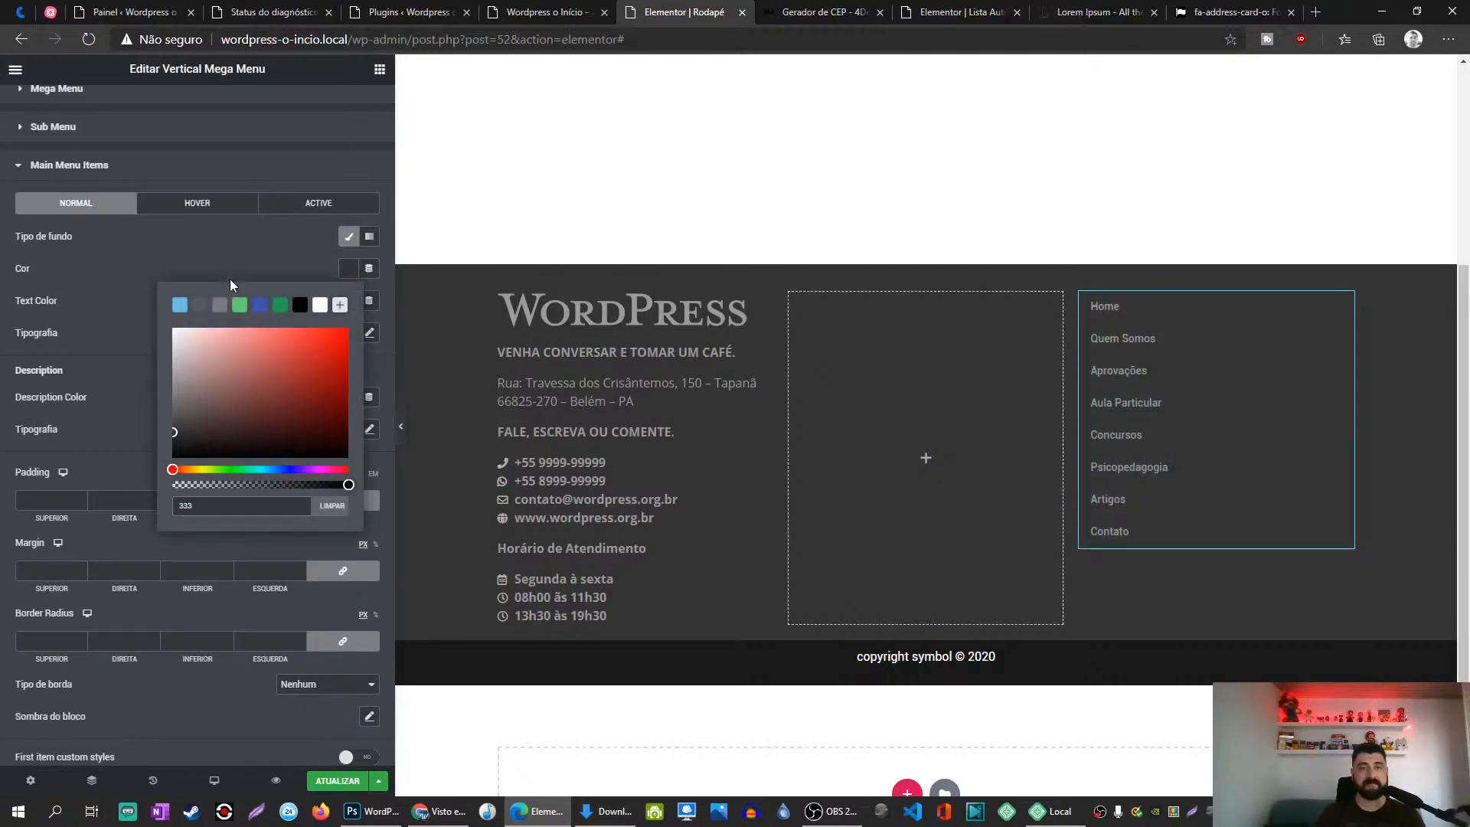
click(224, 255)
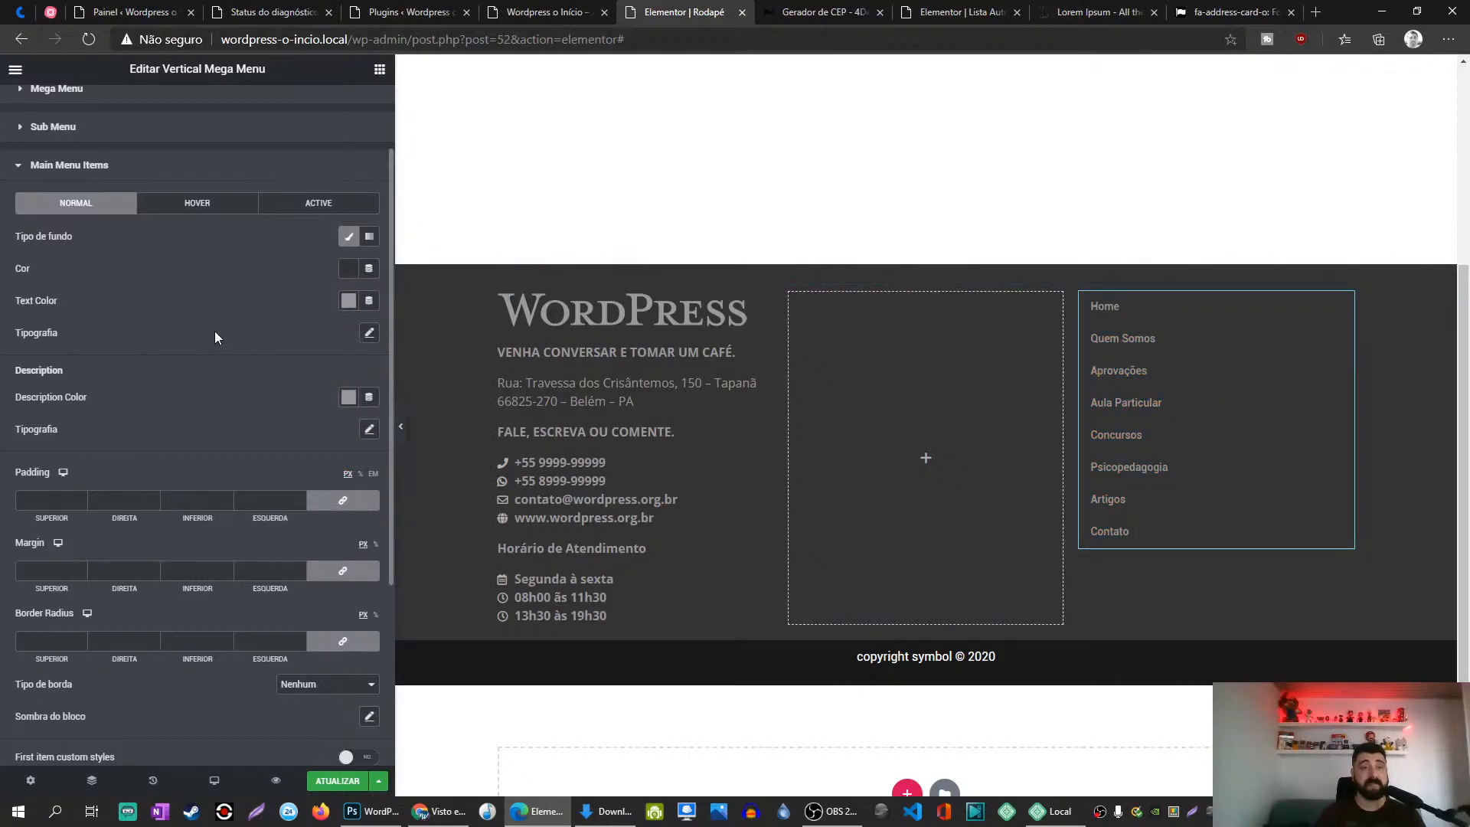
scroll(215, 337, down, 1)
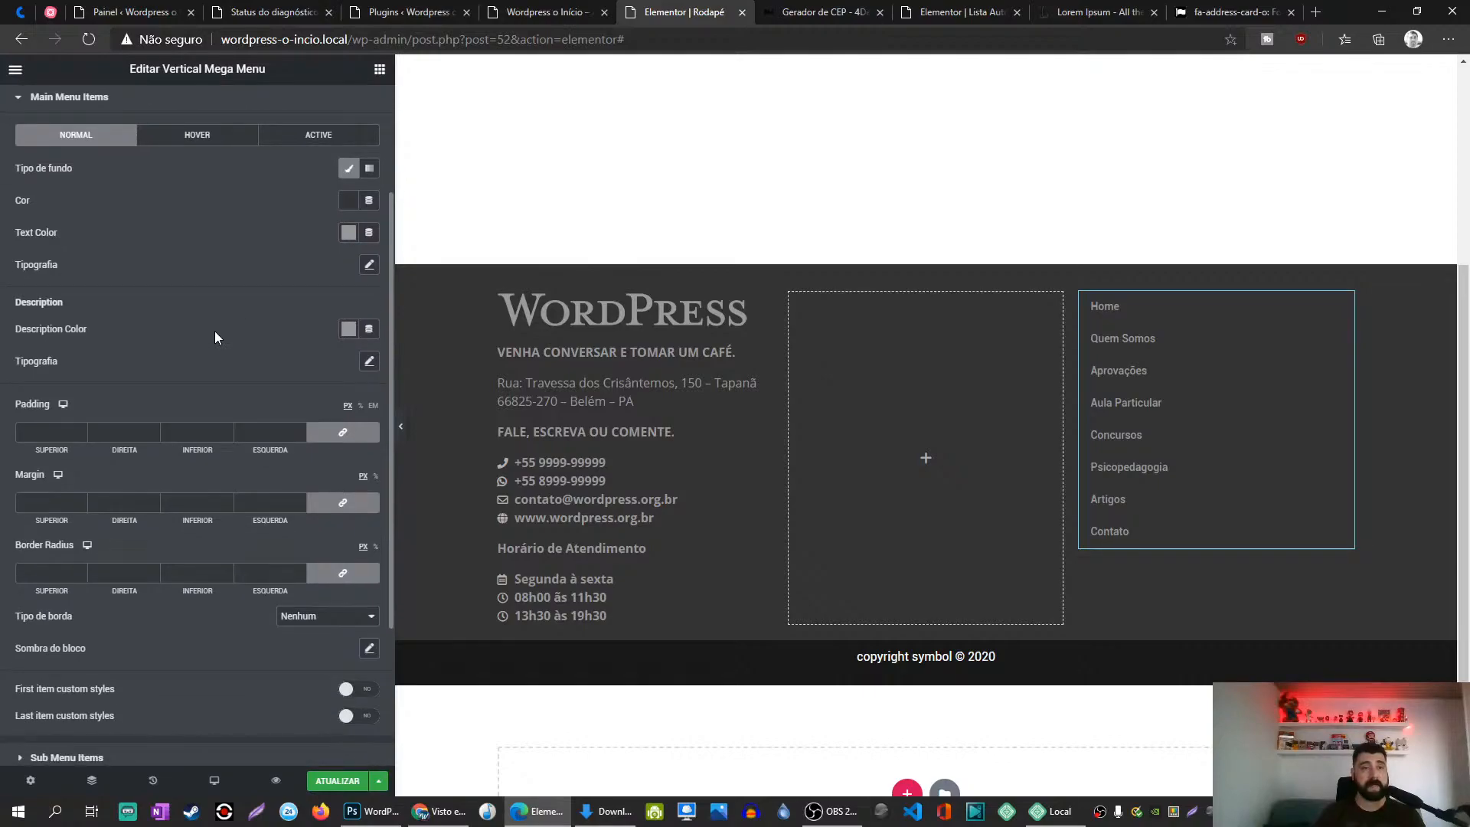
scroll(215, 336, up, 1)
scroll(215, 337, down, 2)
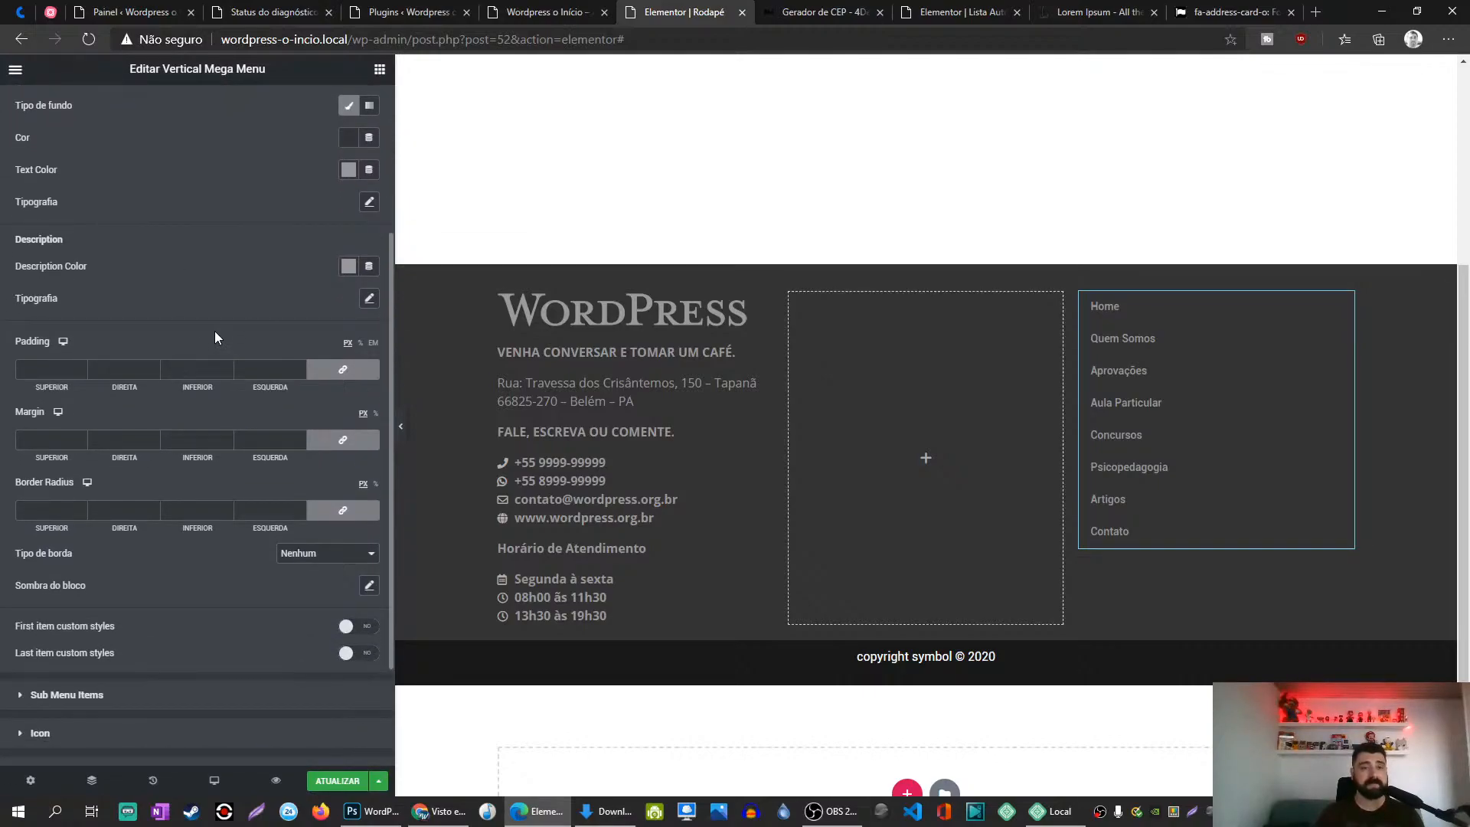
Step: Give the menu items a solid border type with 0 corner radius
click(335, 567)
click(314, 577)
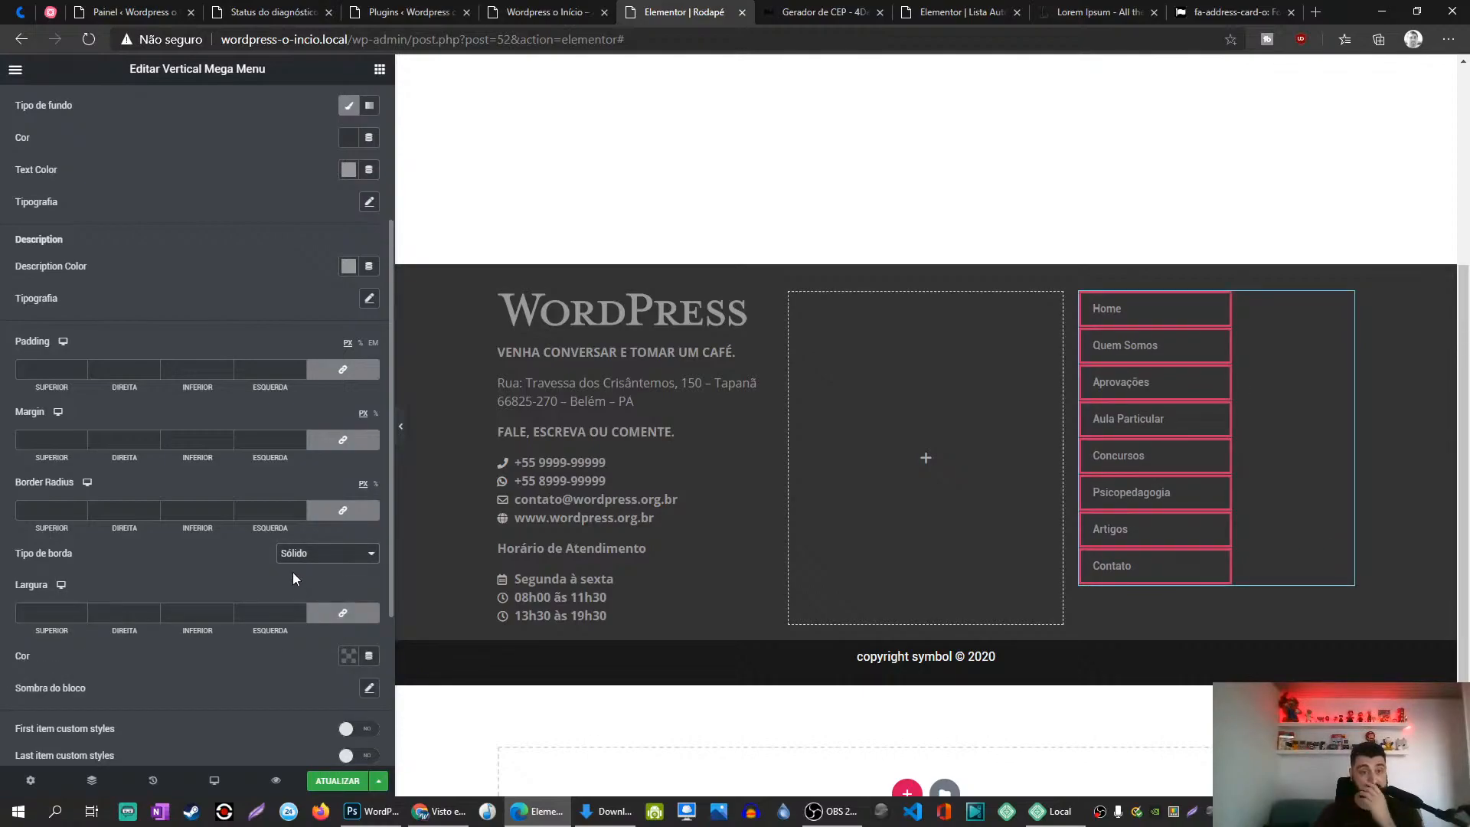
click(340, 513)
double_click(185, 516)
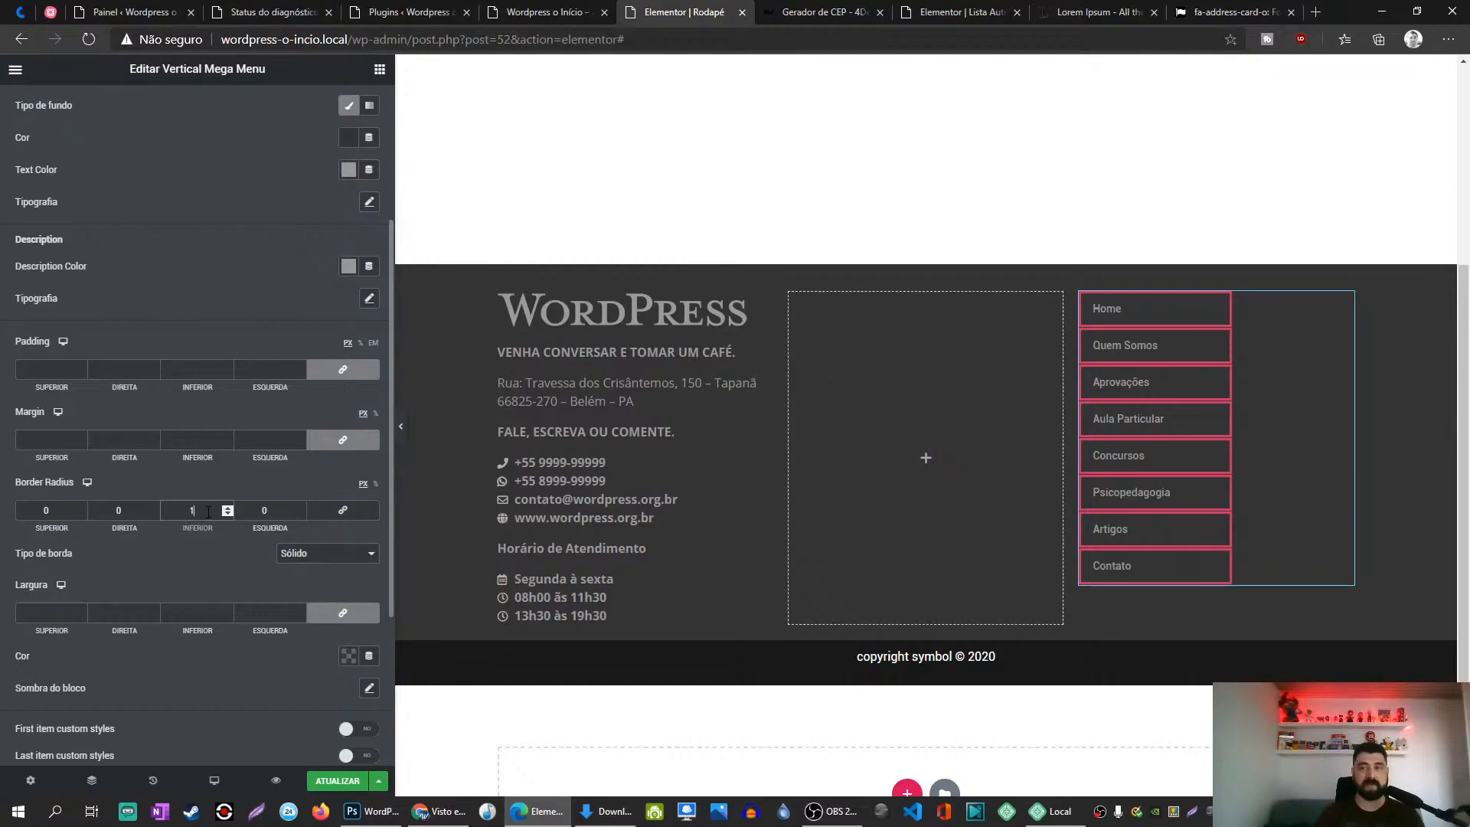
text(1)
key(BackSpace)
text(0)
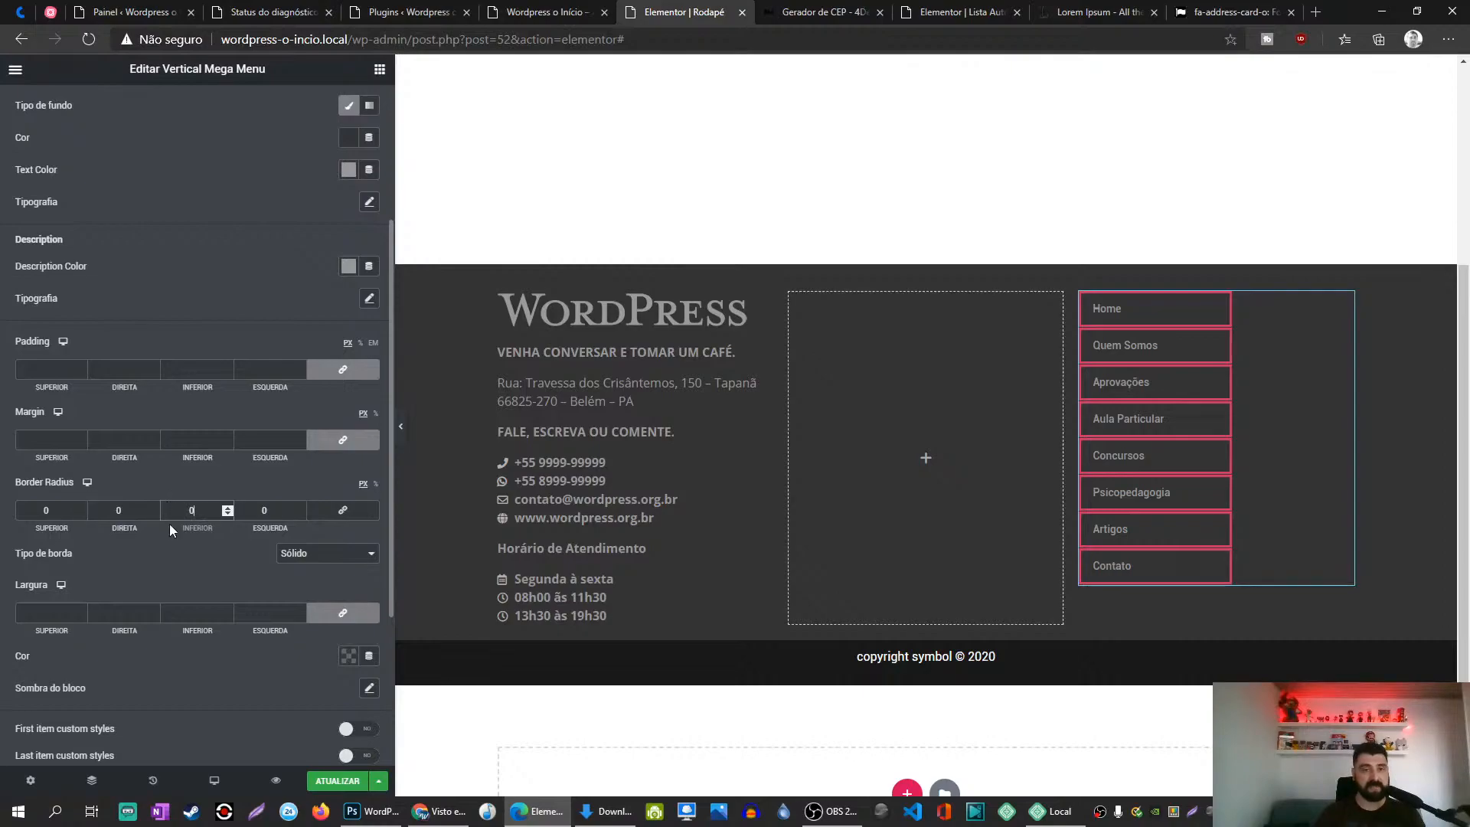
Step: Unlink the border width and set only the bottom side to 1
scroll(197, 548, down, 1)
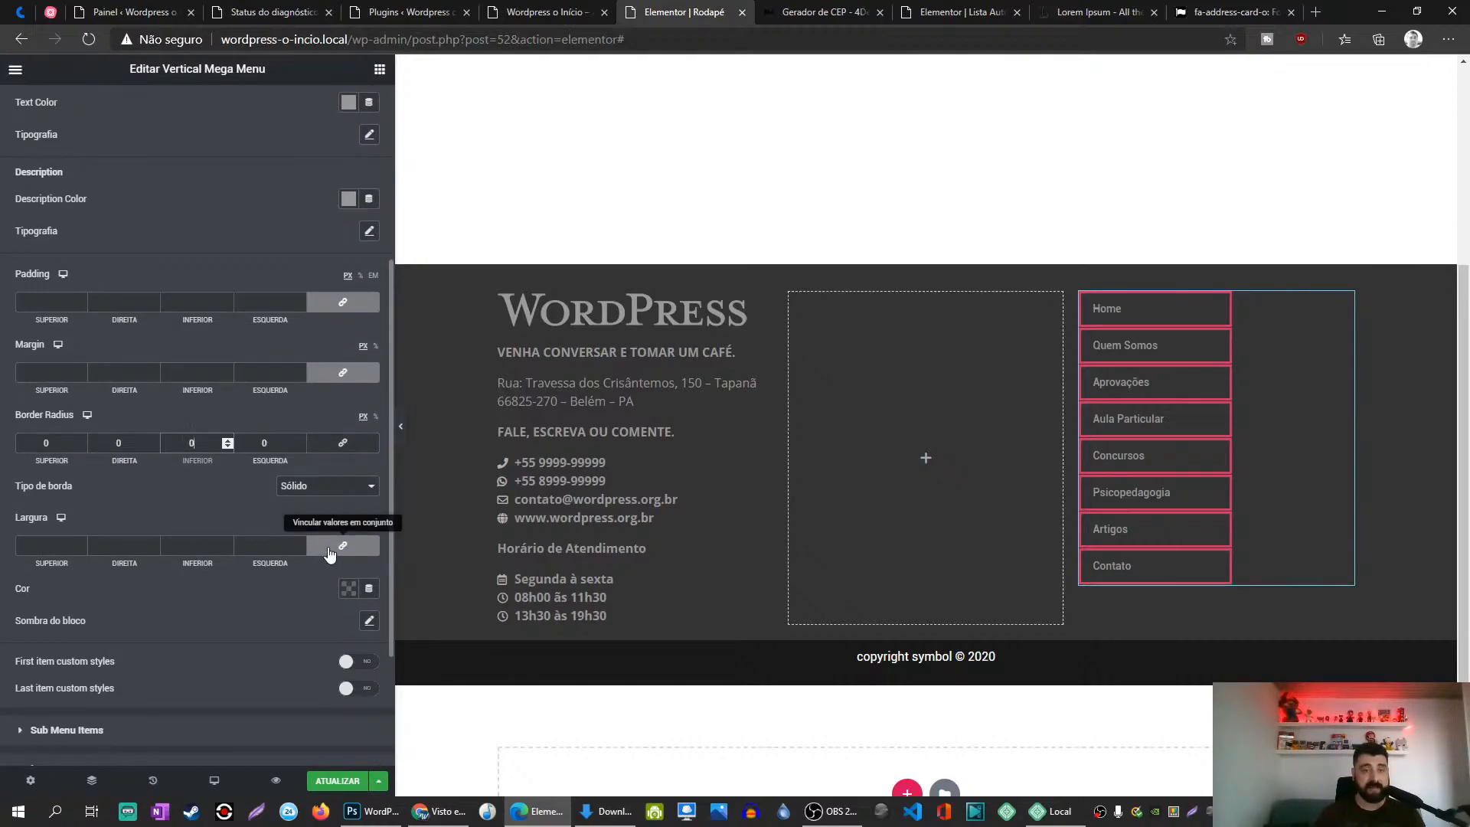
click(342, 545)
click(192, 545)
text(1)
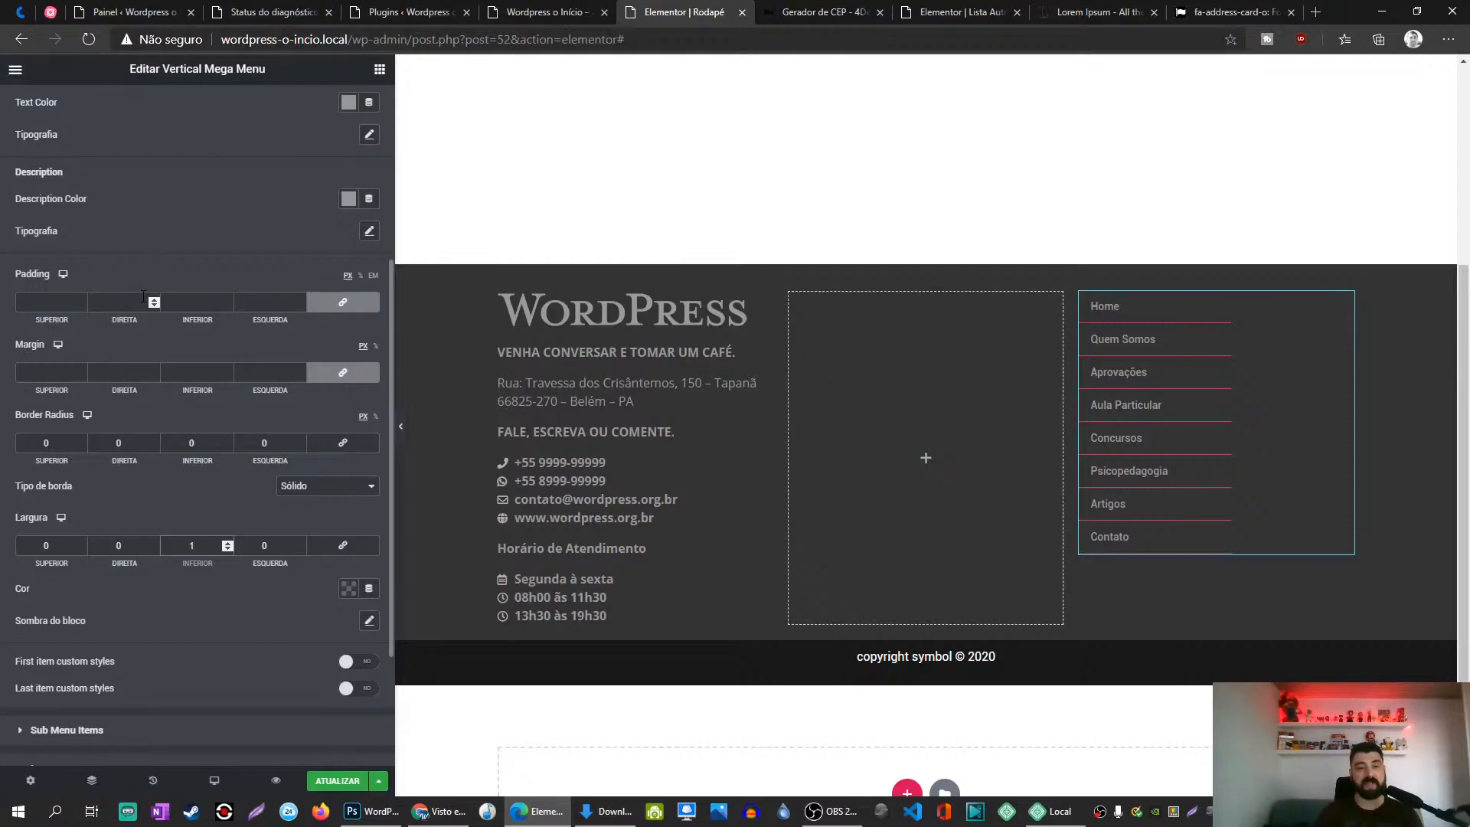
Step: Search Windows for 'paint' and launch Paint
click(54, 811)
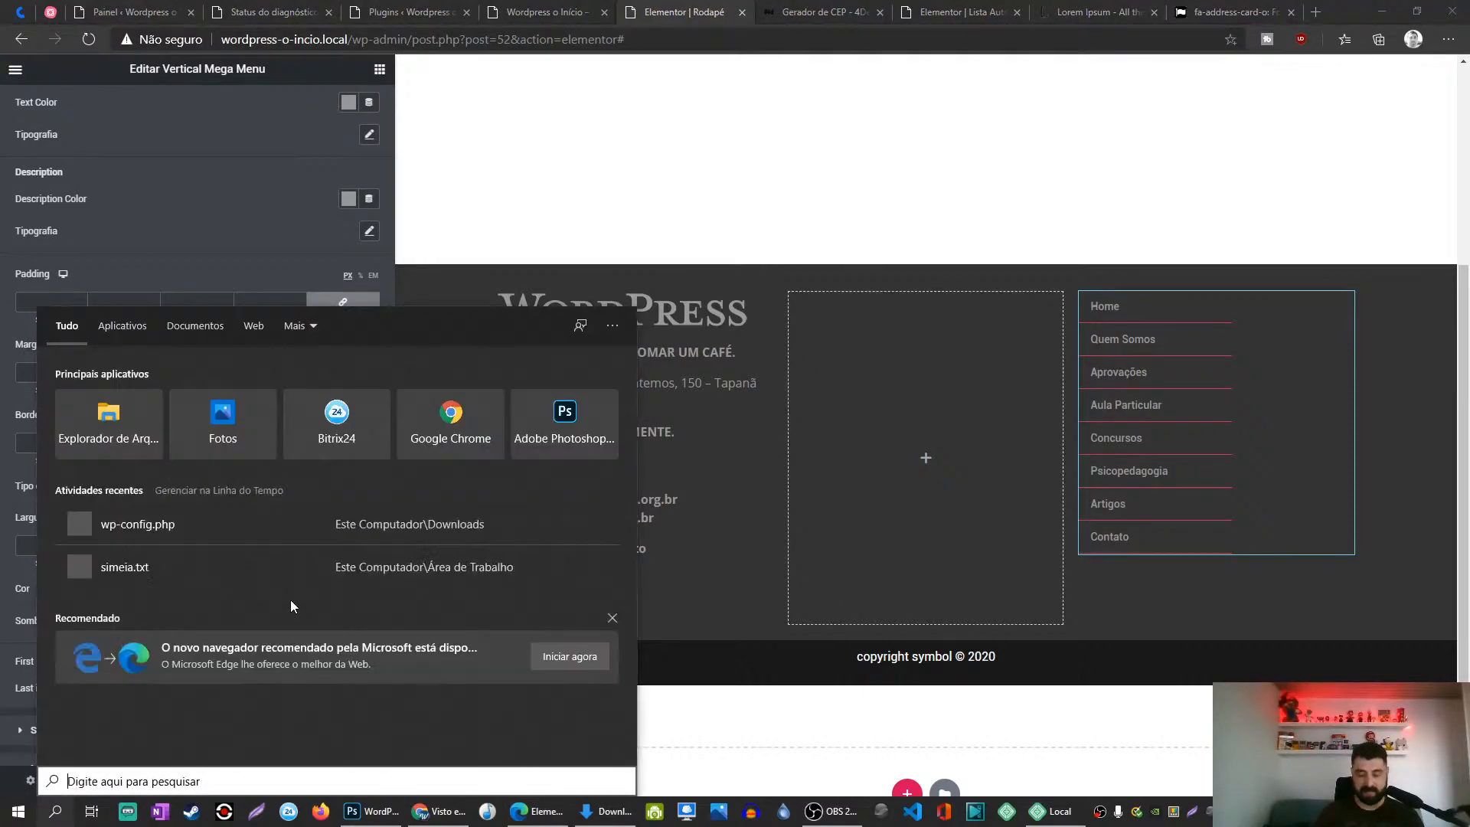
text(paint)
key(Return)
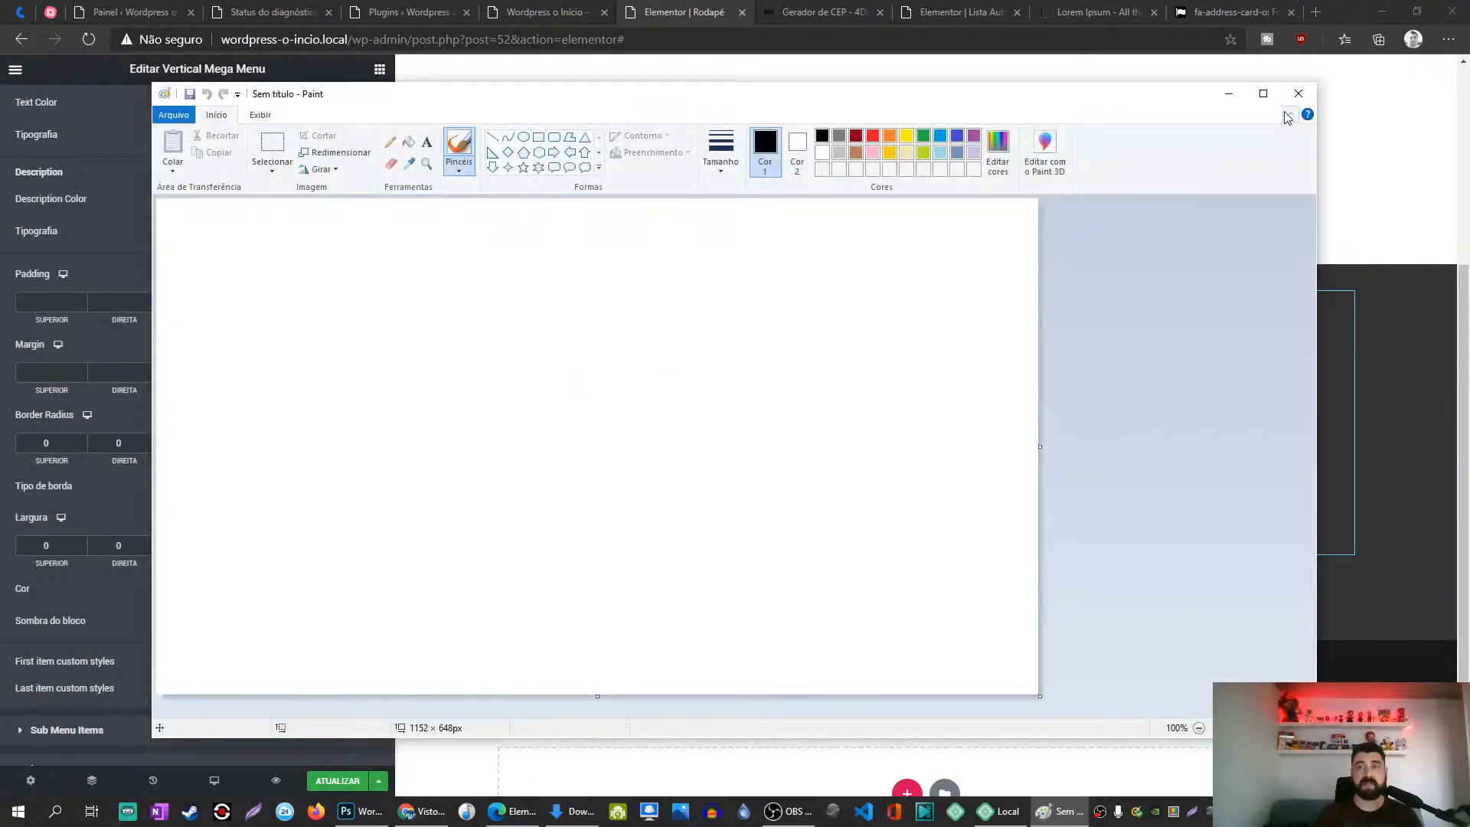
Step: Maximize Paint and draw a black rectangle in the middle of the canvas
click(1264, 97)
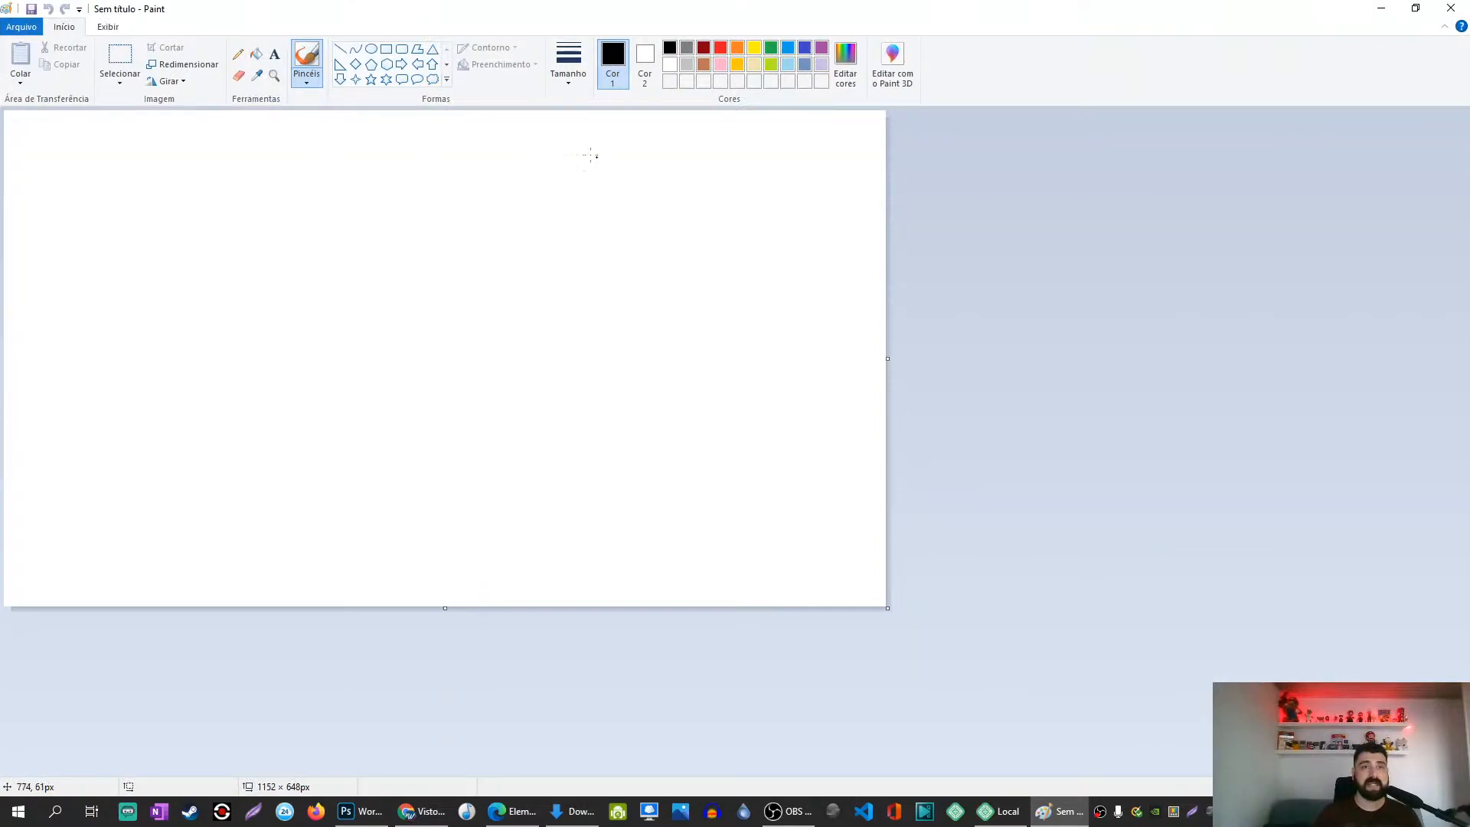
click(386, 48)
drag(239, 248, 529, 528)
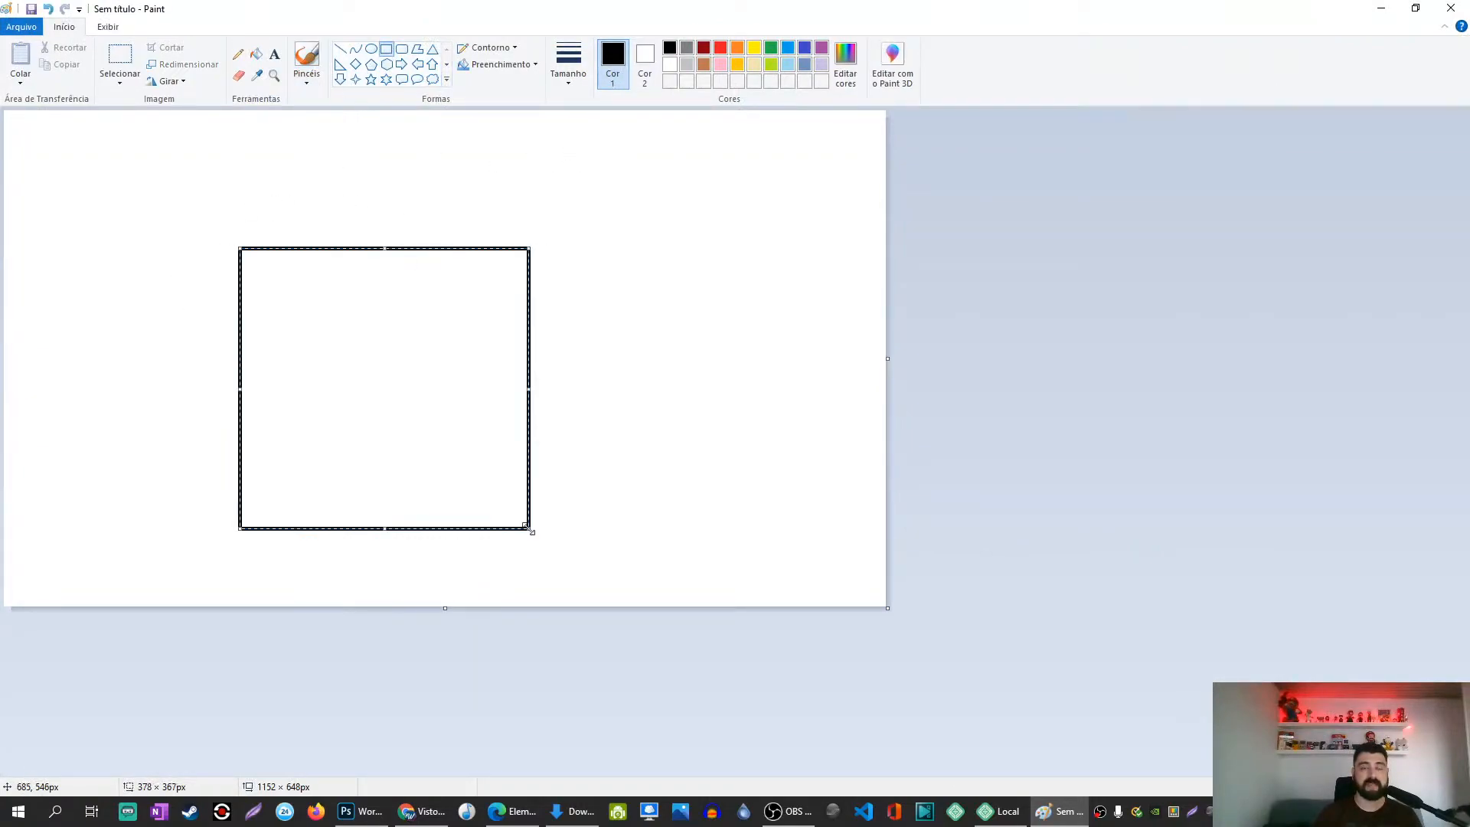
drag(230, 555, 542, 603)
key(ctrl+z)
Step: In red, draw a header bar, two tall side columns and a footer bar around the box
click(724, 50)
drag(237, 148, 527, 225)
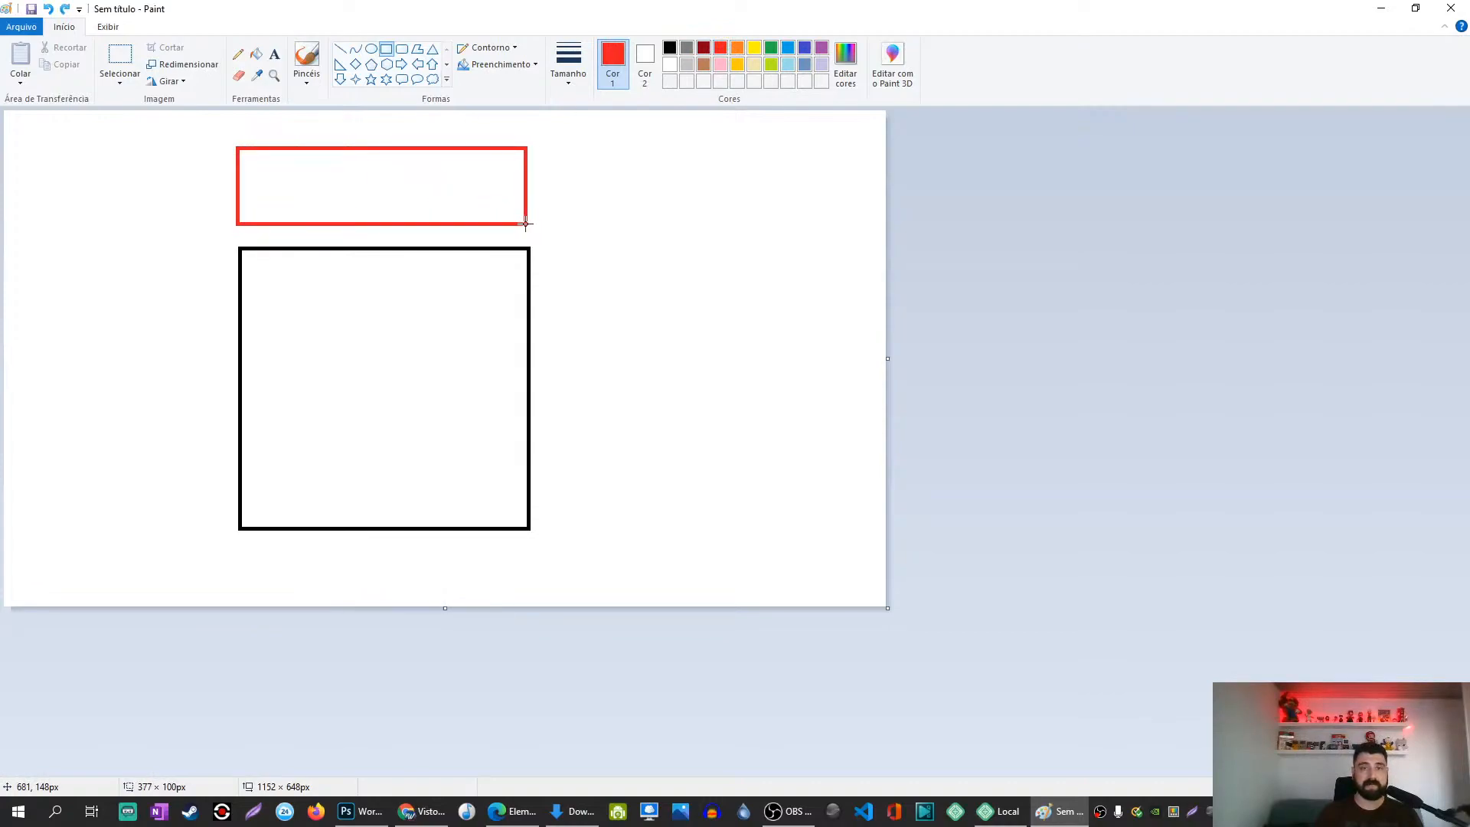
drag(563, 139, 789, 605)
drag(27, 140, 200, 592)
drag(241, 545, 530, 589)
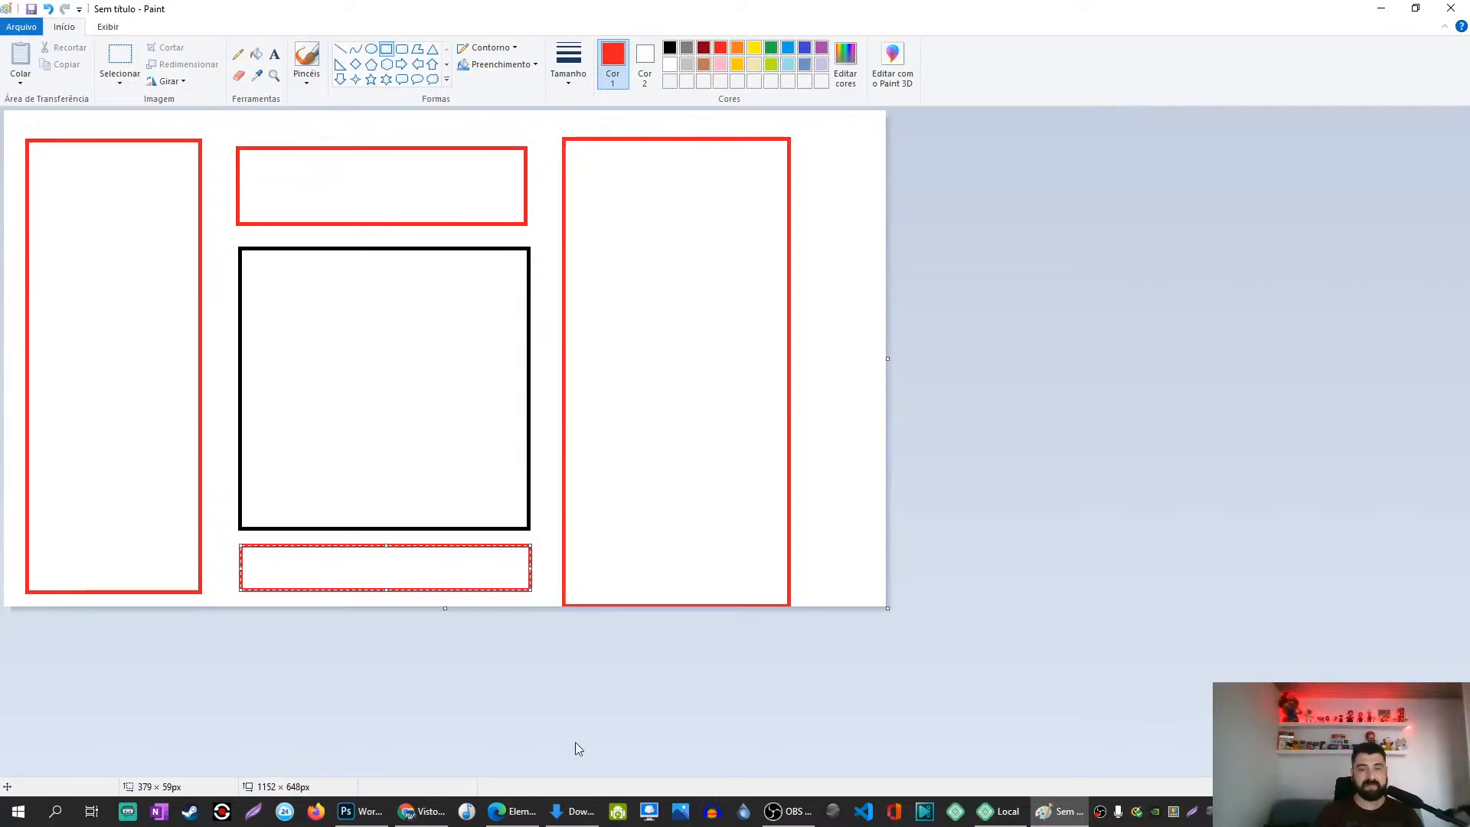
Step: Create a new Photoshop document and set its canvas size to 800 × 800
click(370, 813)
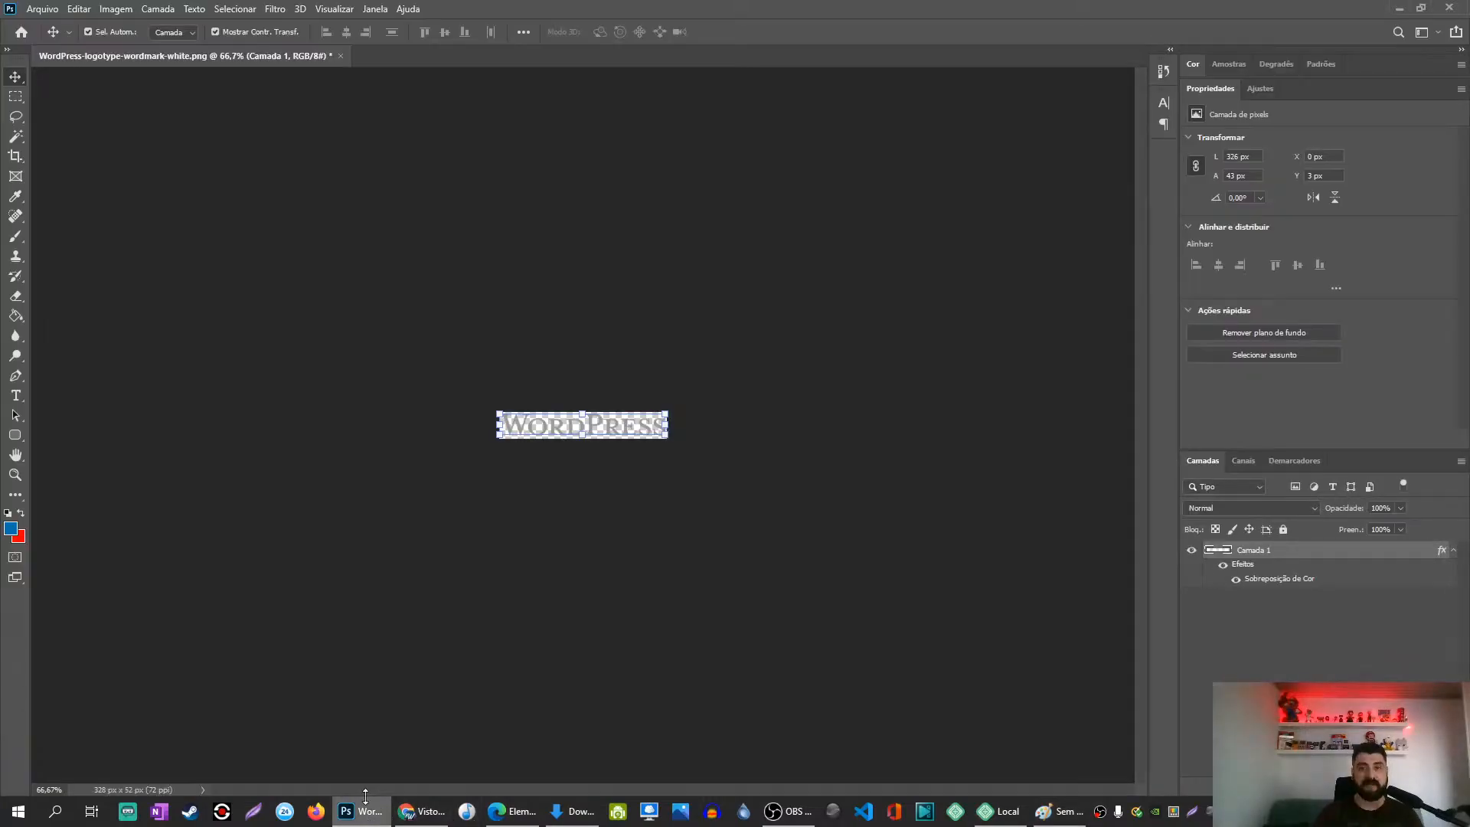
key(ctrl+n)
key(Return)
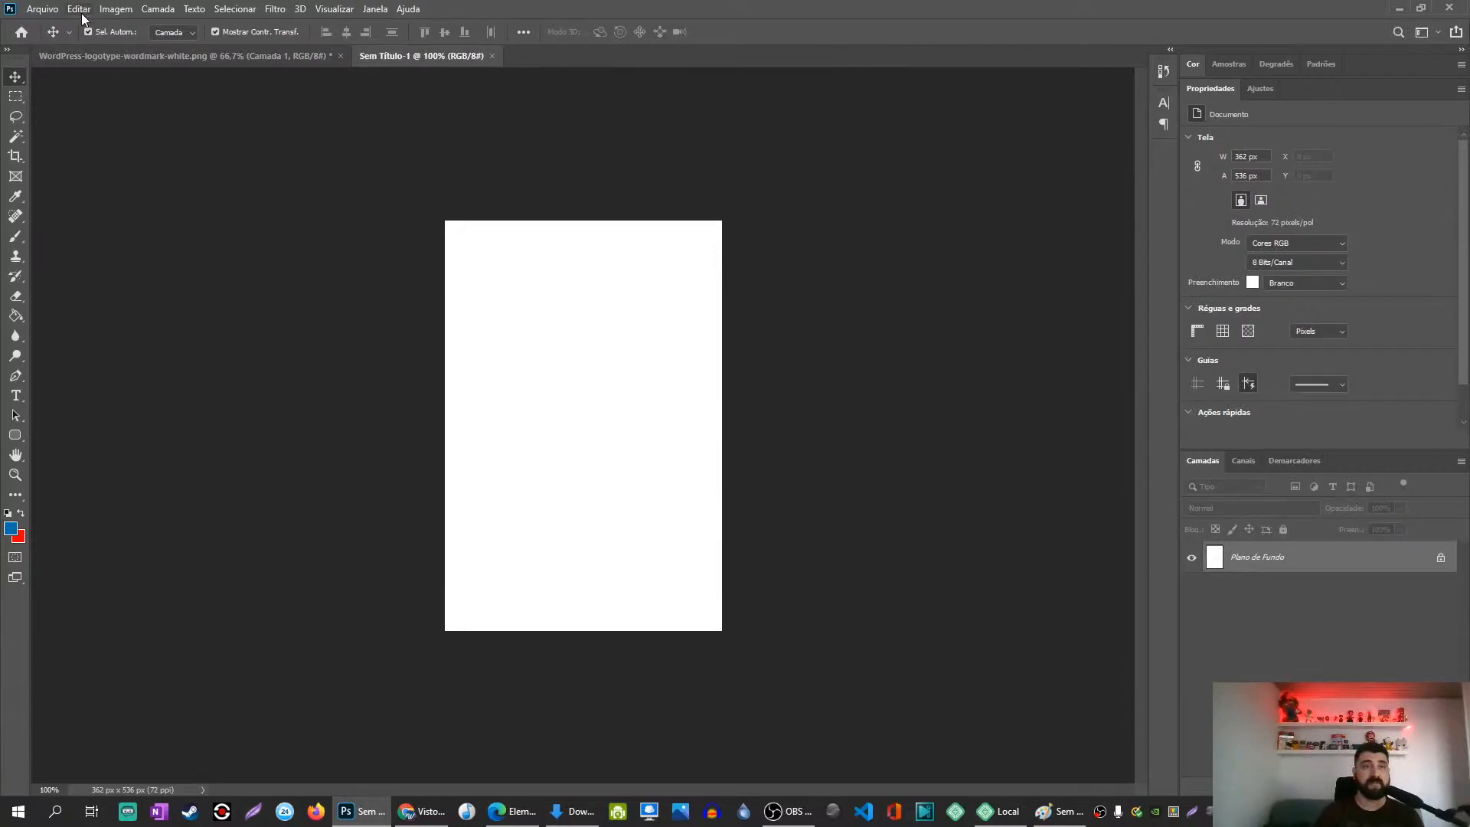
click(115, 9)
click(194, 137)
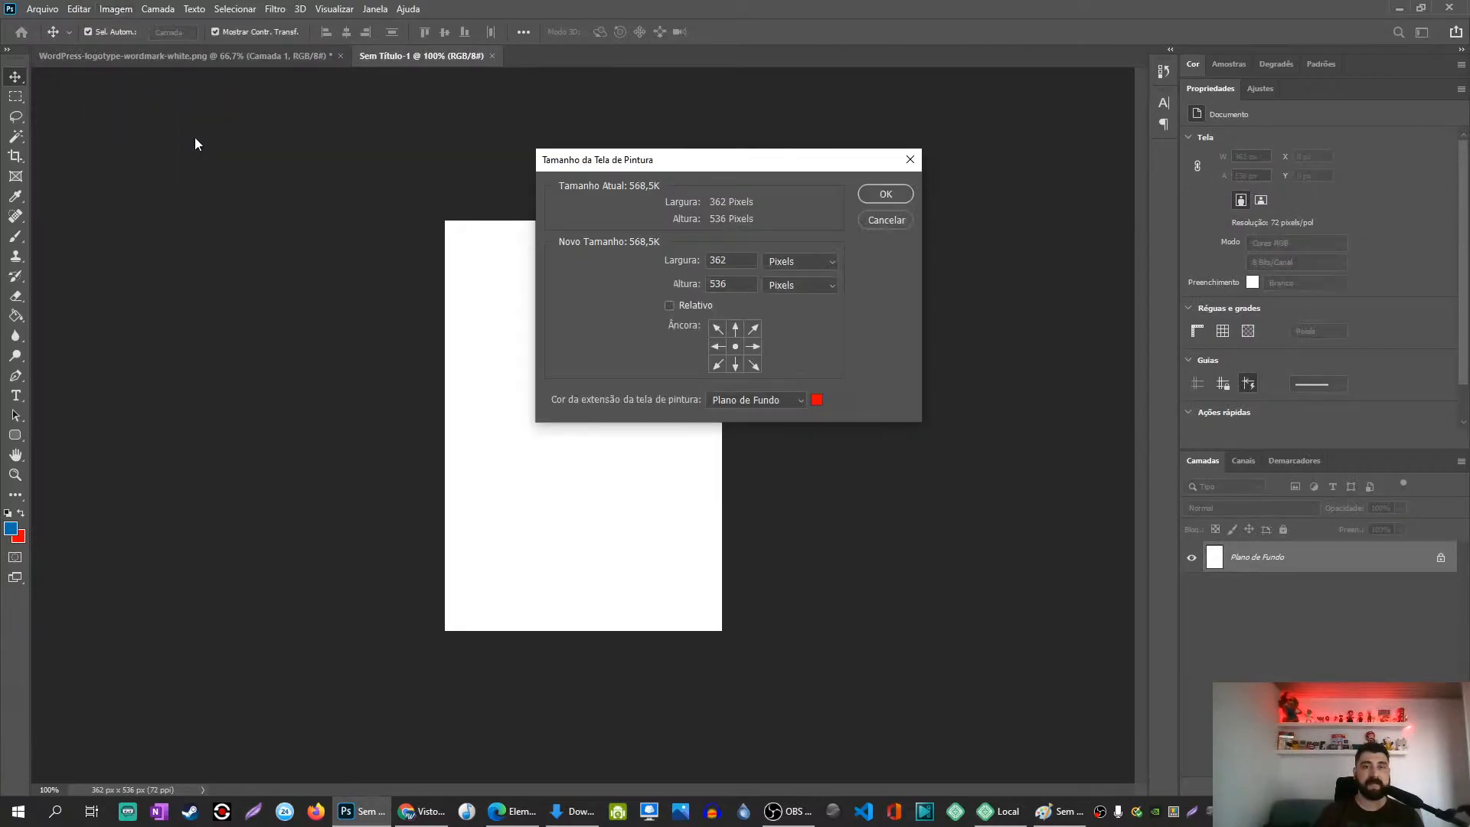
text(800)
key(Tab)
text(800)
key(Return)
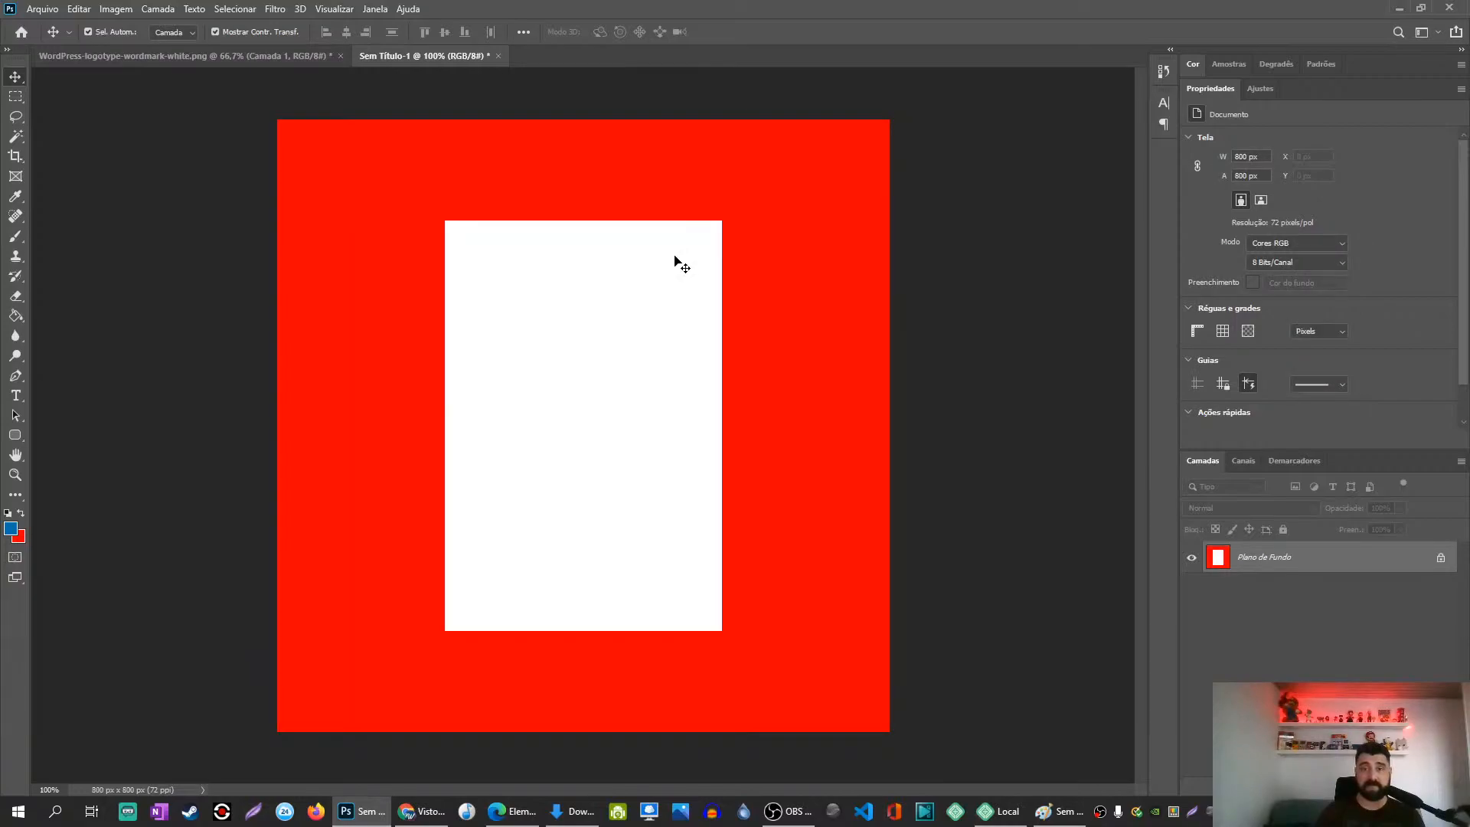
Step: Convert the locked background into Camada 0 and add Camada 1 beneath it
drag(591, 394, 558, 385)
key(Escape)
double_click(1224, 563)
click(892, 242)
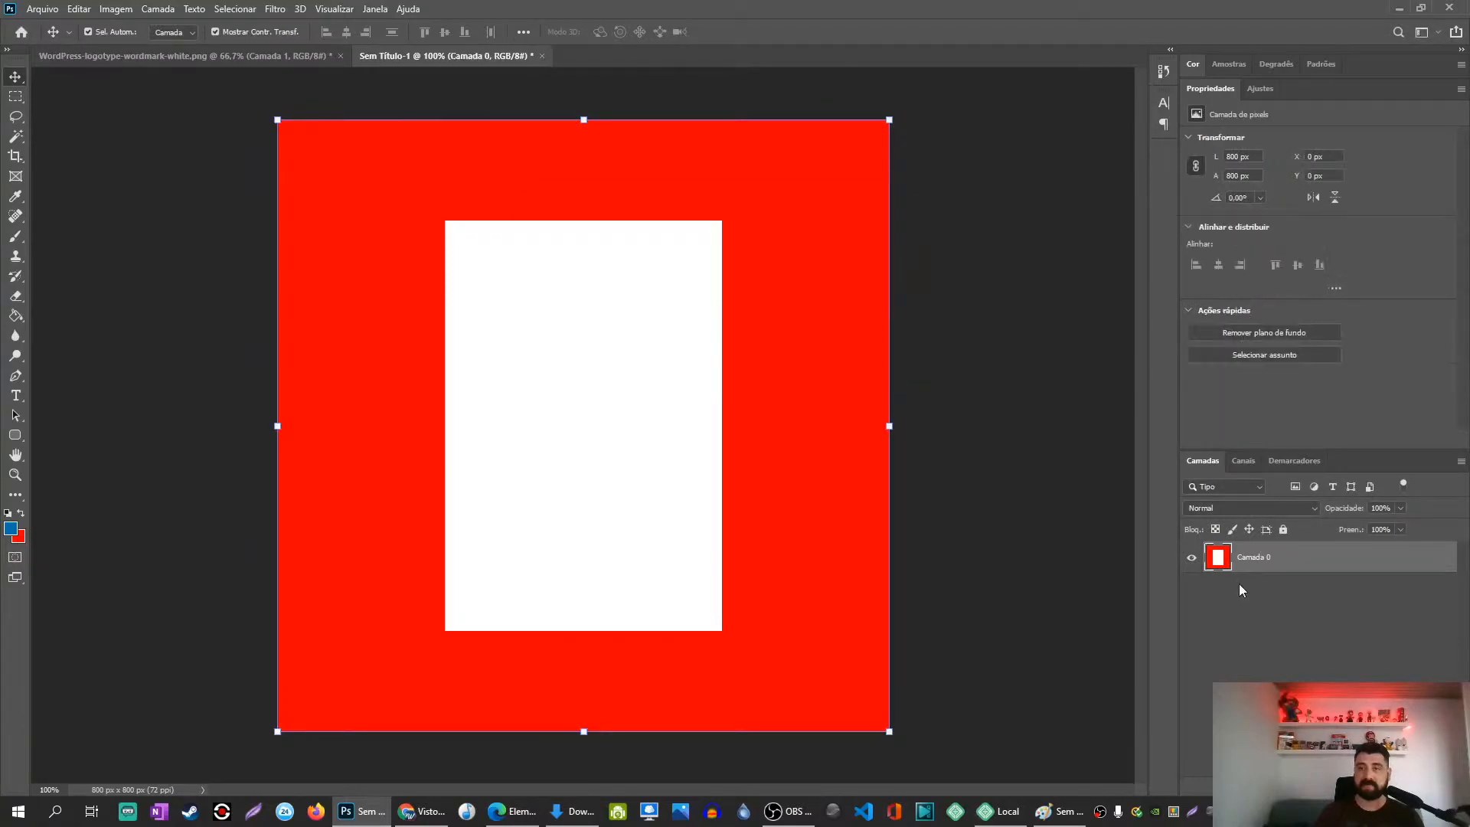
click(1364, 786)
drag(1222, 561, 1226, 606)
Step: Magic-wand select the red border, cut and paste it to its own layer, then merge Camada 0 and Camada 1
key(w)
click(403, 368)
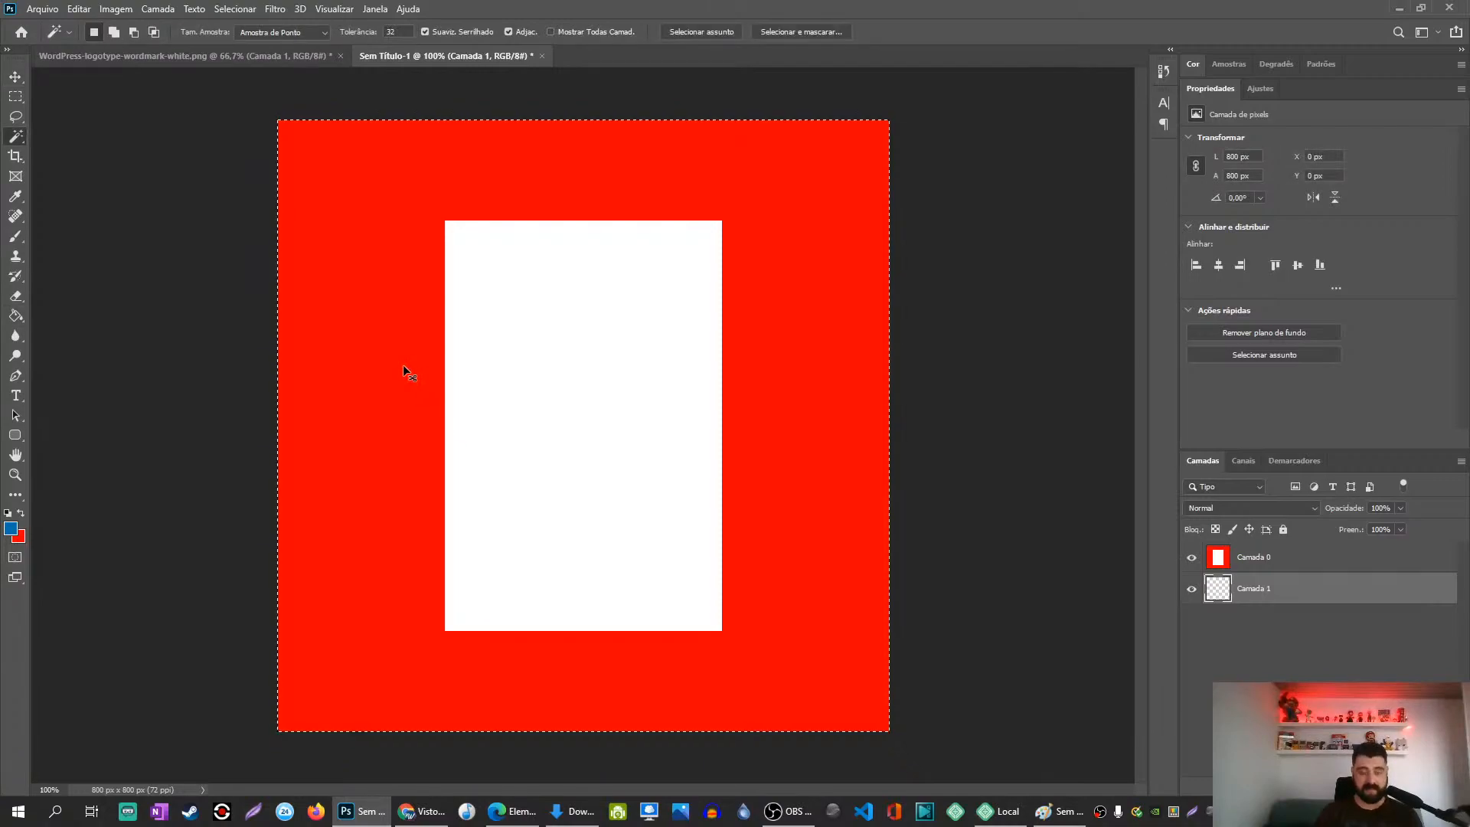
click(1237, 562)
key(ctrl+d)
click(354, 396)
key(ctrl+x)
key(ctrl+v)
key(v)
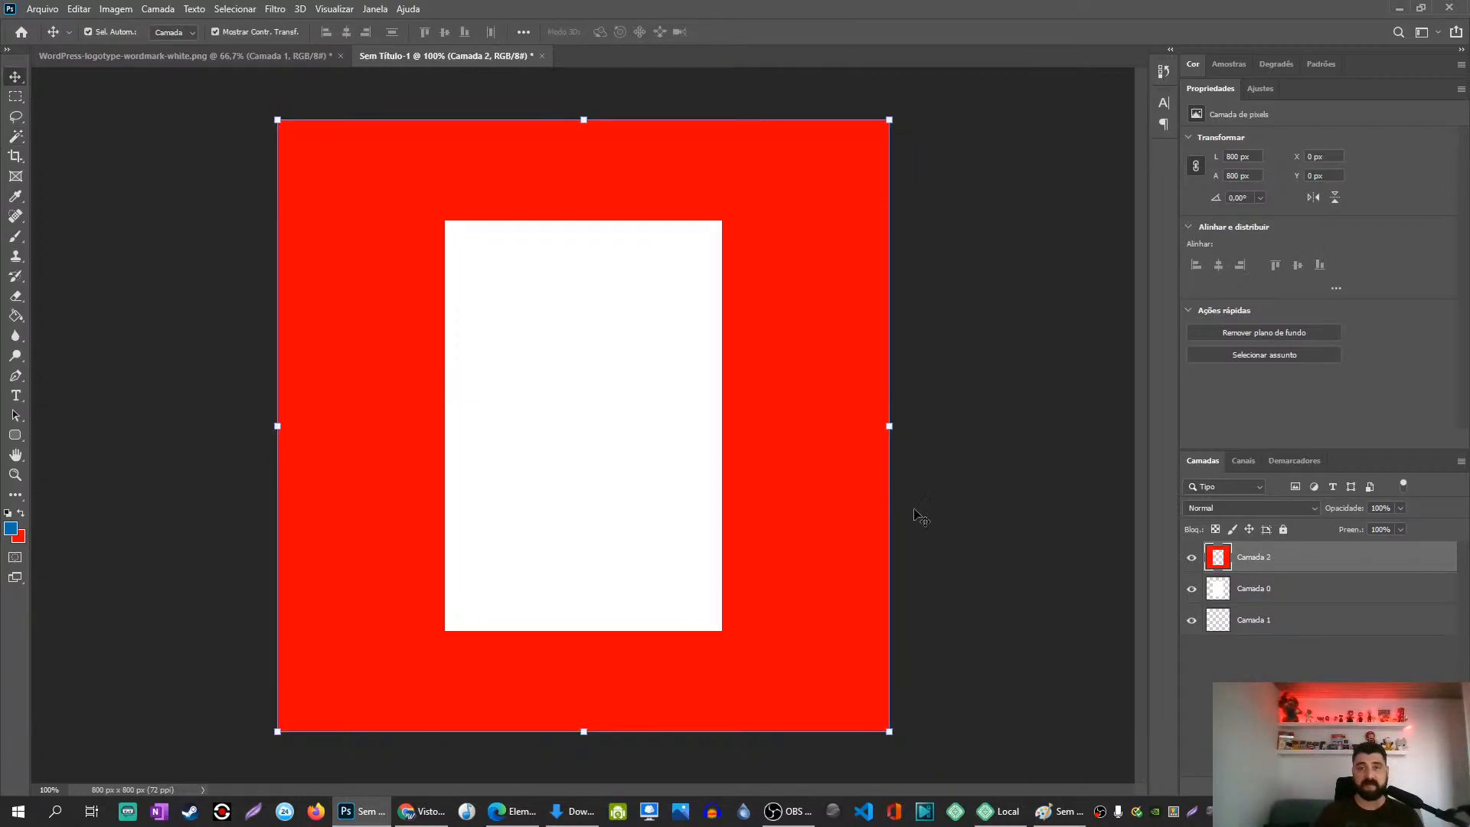
click(1218, 585)
shift+click(1217, 622)
key(ctrl+e)
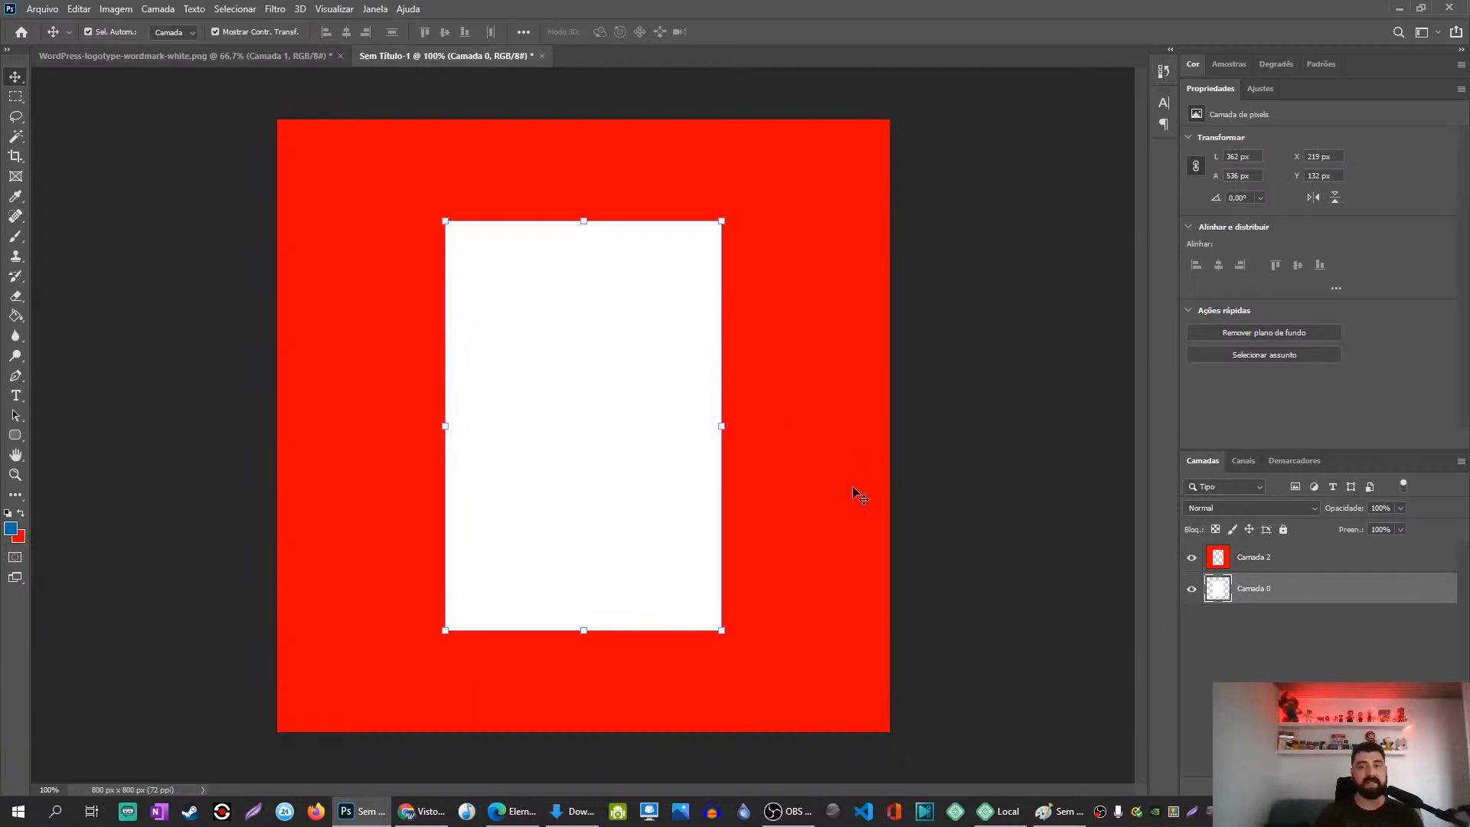
Step: Fill the central white rectangle with a light green using the Paint Bucket
click(11, 527)
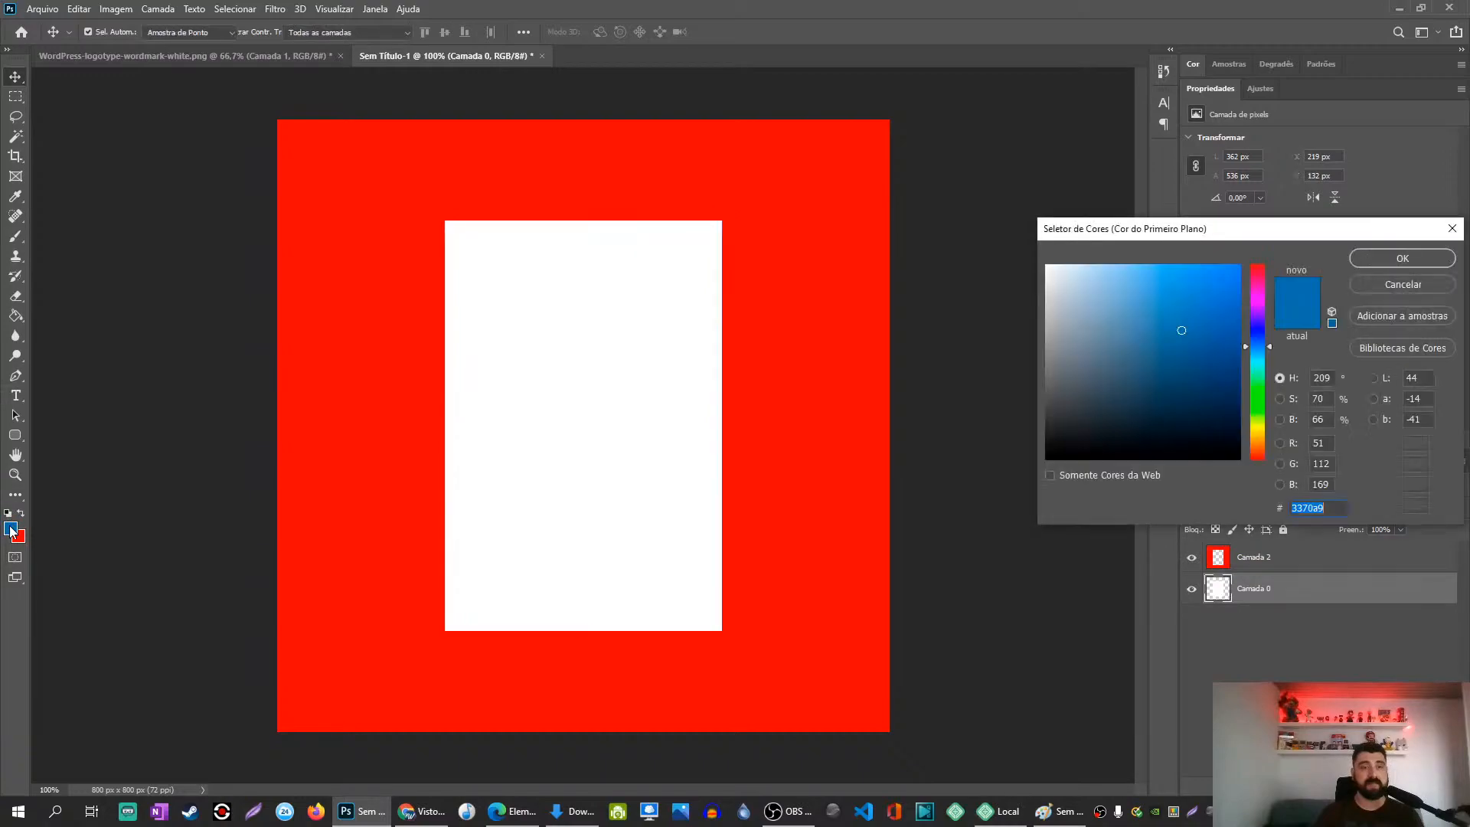
click(1255, 401)
drag(1232, 317, 1128, 294)
click(1389, 260)
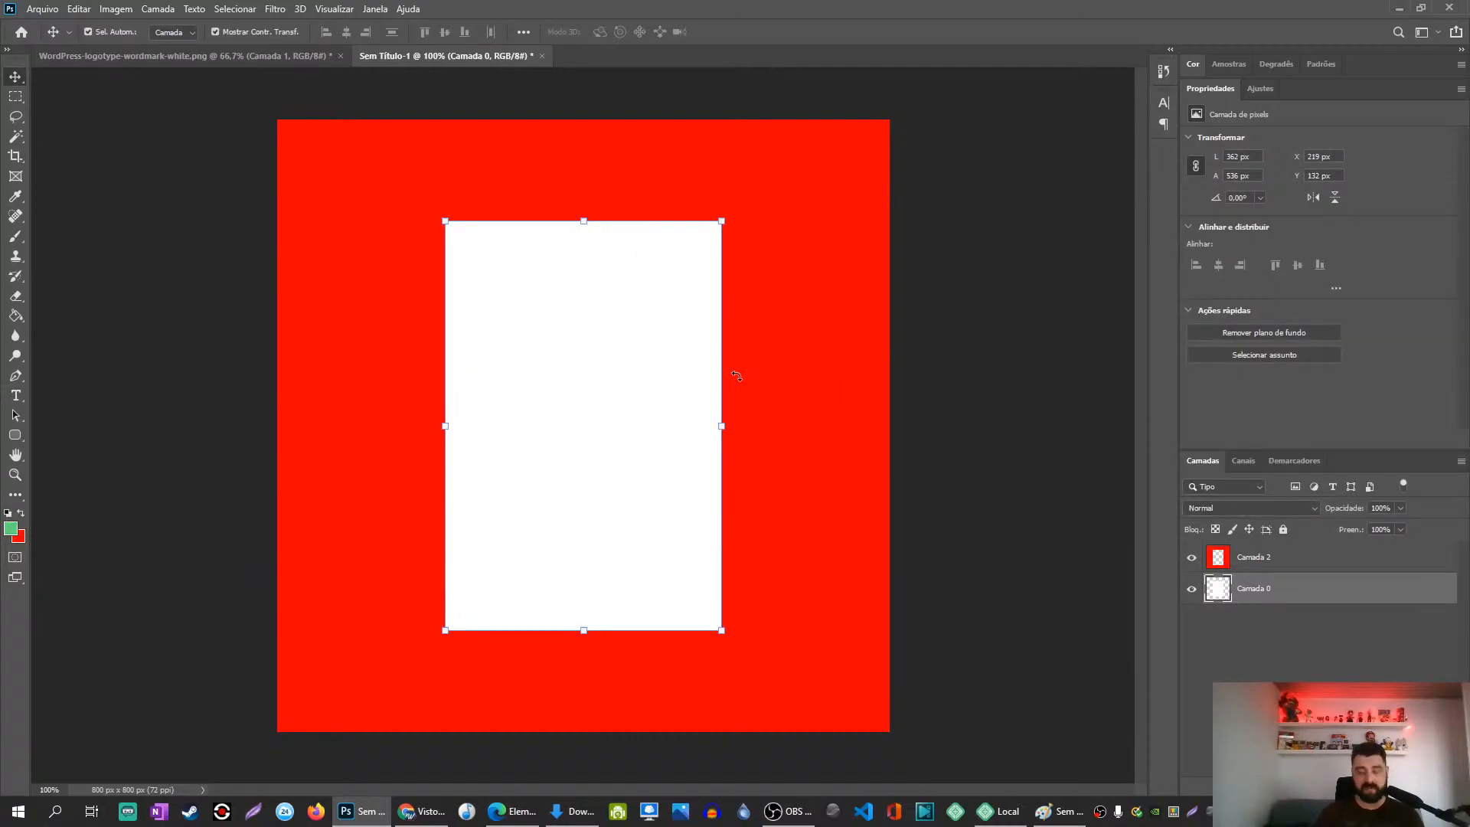
key(g)
click(556, 397)
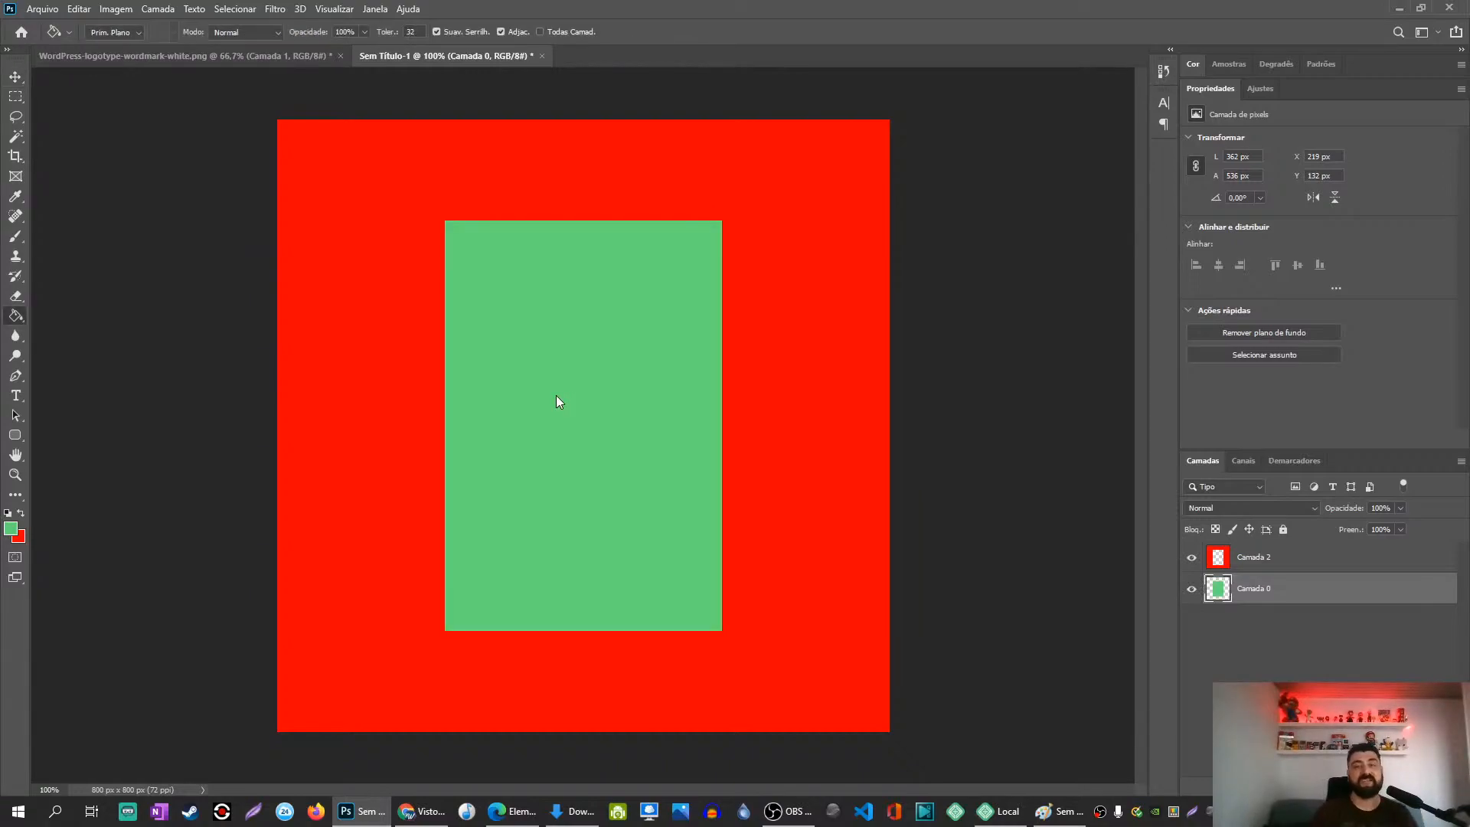
Step: Nudge the green rectangle and the red frame layer into alignment
key(v)
mouse_move(558, 382)
mouse_down()
mouse_move(522, 367)
mouse_move(557, 384)
mouse_up()
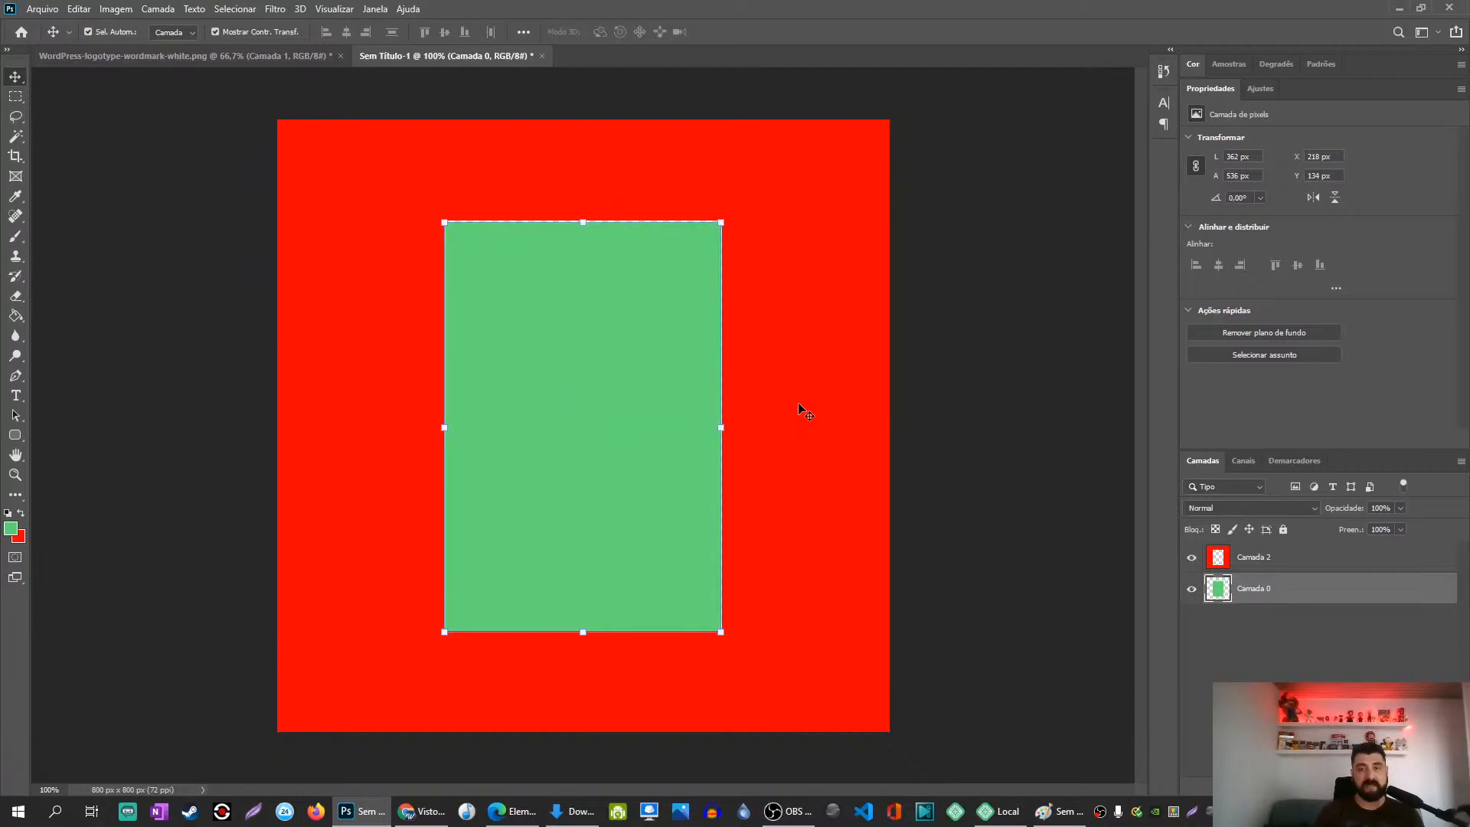
drag(796, 431, 781, 550)
drag(738, 676, 738, 669)
Step: Cut the frame's bottom red band onto a new layer and move it to the canvas bottom
key(m)
drag(889, 732, 202, 633)
key(ctrl+x)
key(ctrl+v)
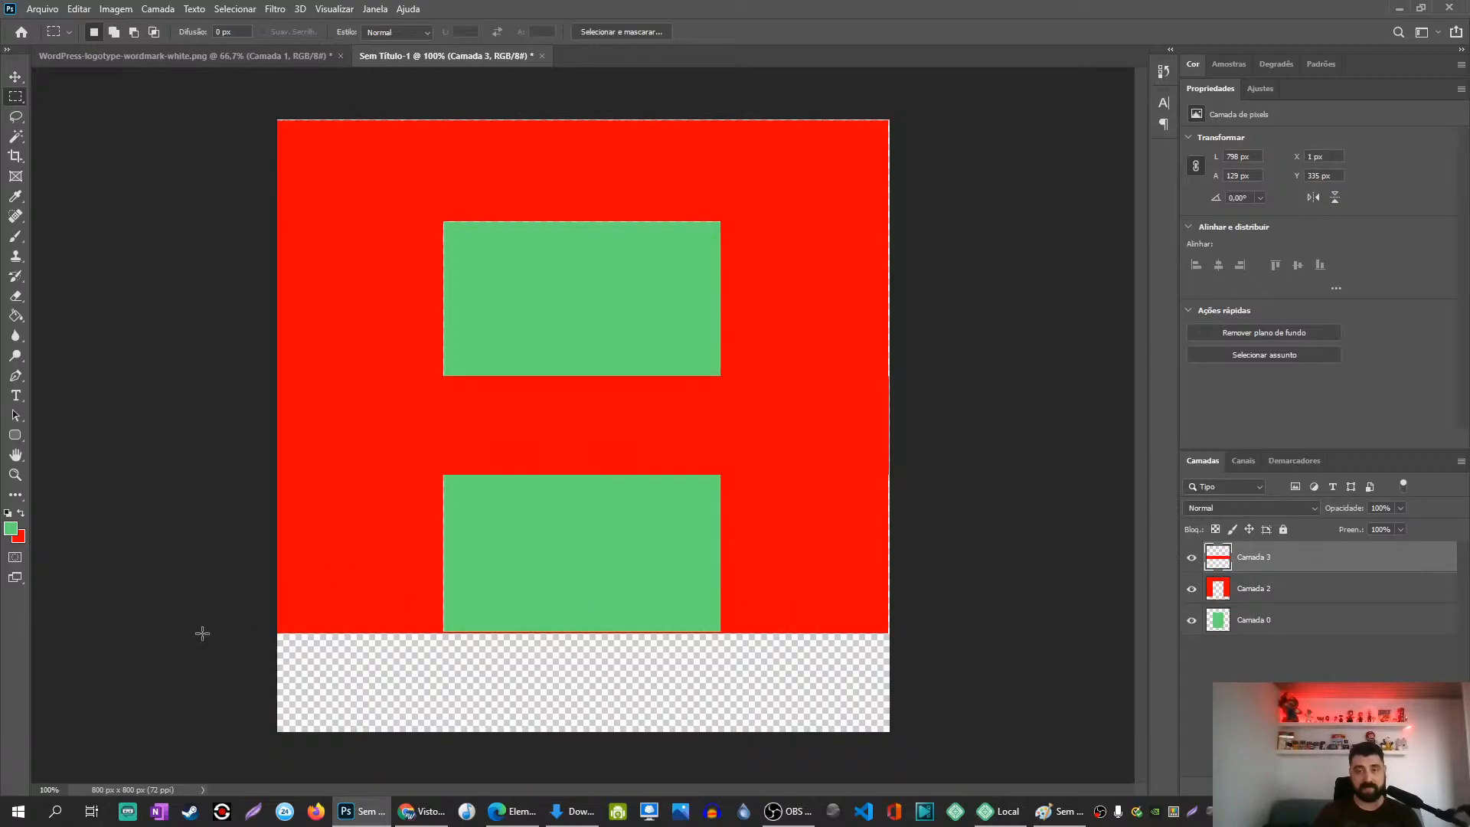
key(v)
drag(646, 437, 643, 696)
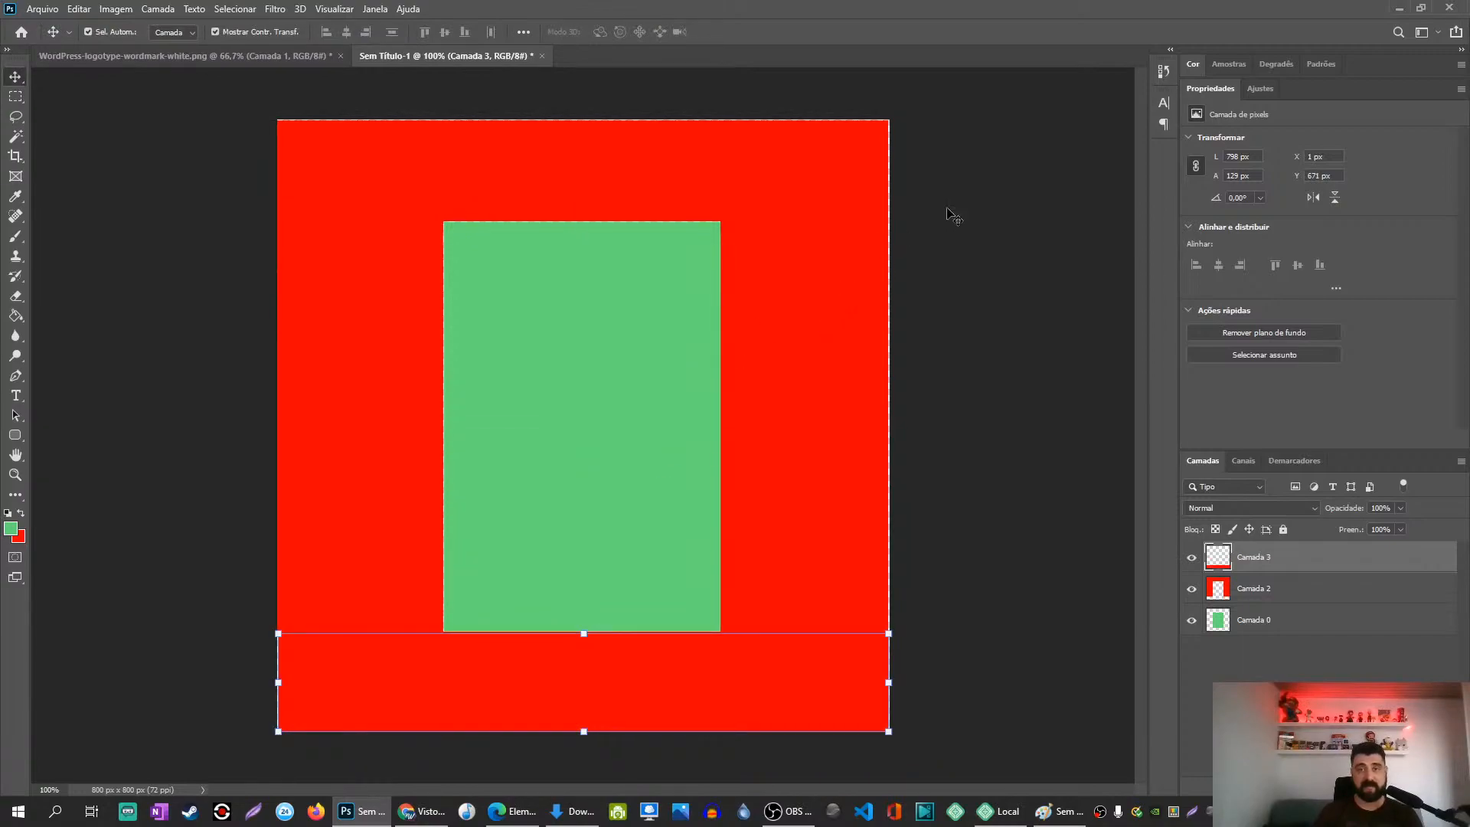
Step: Delete the frame's top band and paste a red band as a new layer at the canvas top
click(781, 164)
key(m)
drag(890, 125, 185, 231)
drag(185, 223, 181, 220)
key(Delete)
key(ctrl+d)
key(v)
mouse_move(773, 683)
mouse_down()
mouse_move(801, 277)
mouse_move(741, 695)
mouse_move(771, 690)
mouse_up()
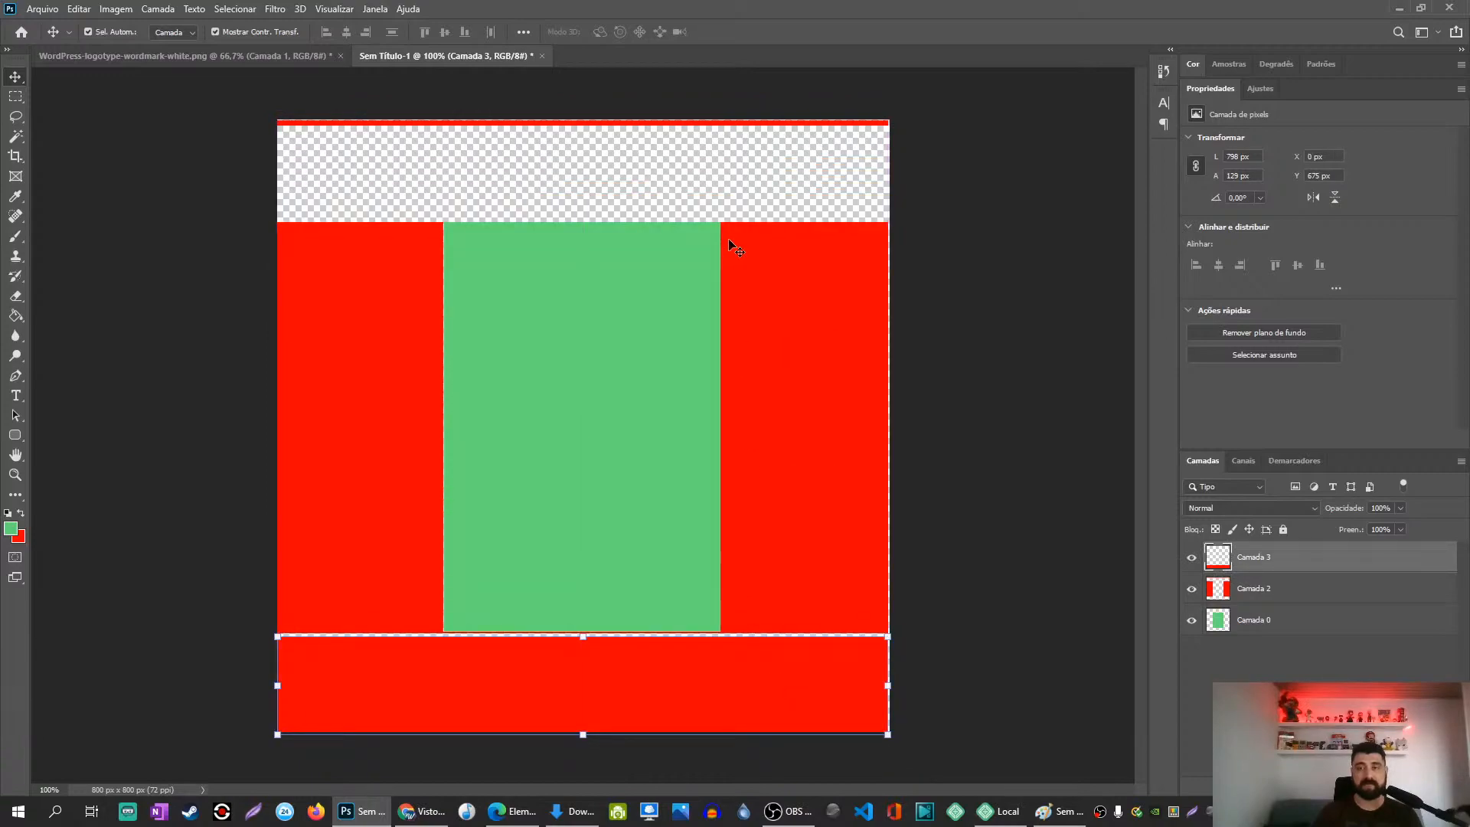
key(ctrl+v)
drag(663, 411, 660, 155)
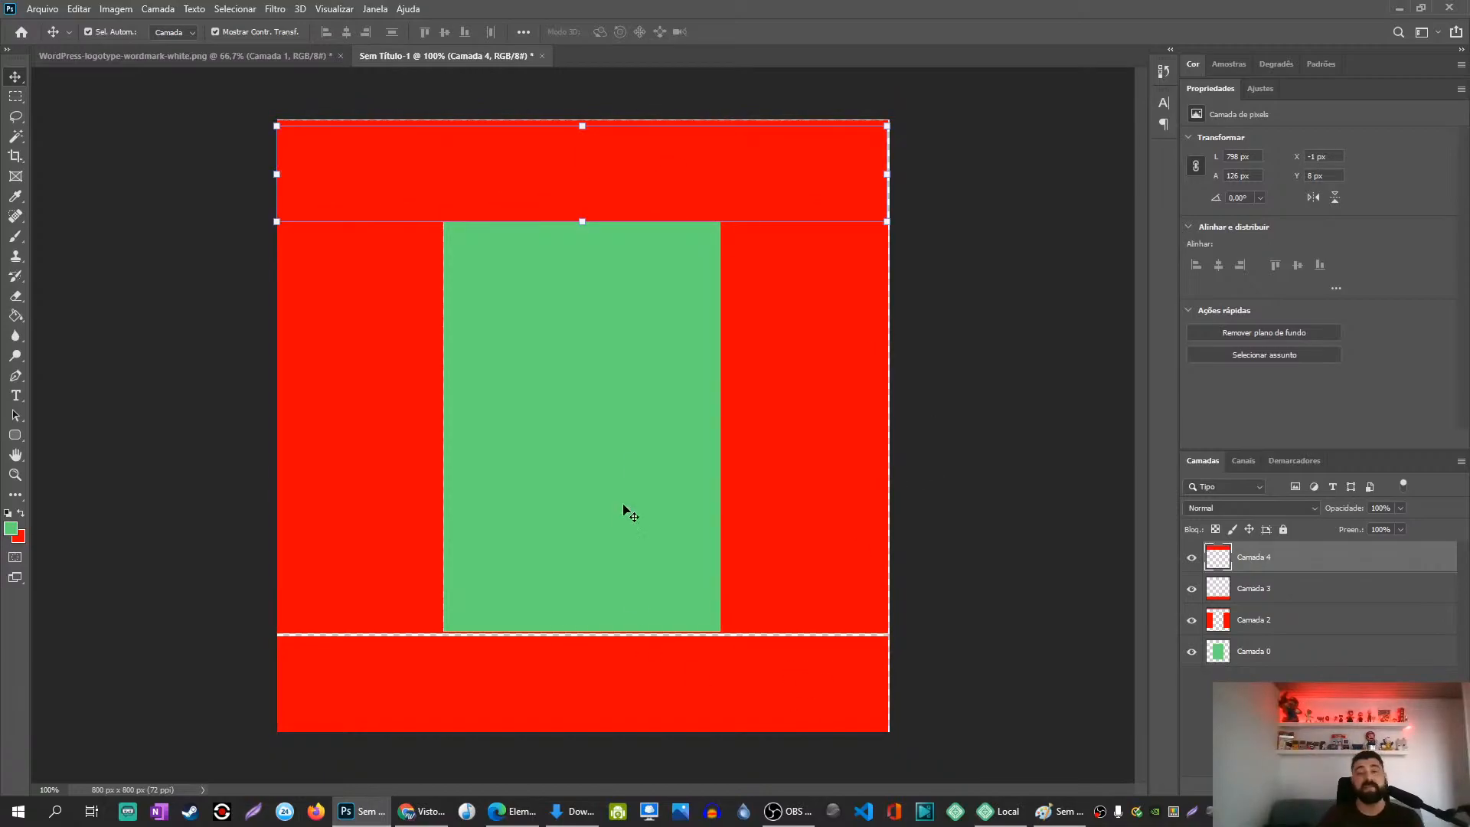
Step: Align the bottom red band to the canvas bottom, temporarily hiding the green layer
click(630, 435)
mouse_move(614, 663)
mouse_down()
mouse_move(613, 704)
mouse_move(620, 659)
mouse_up()
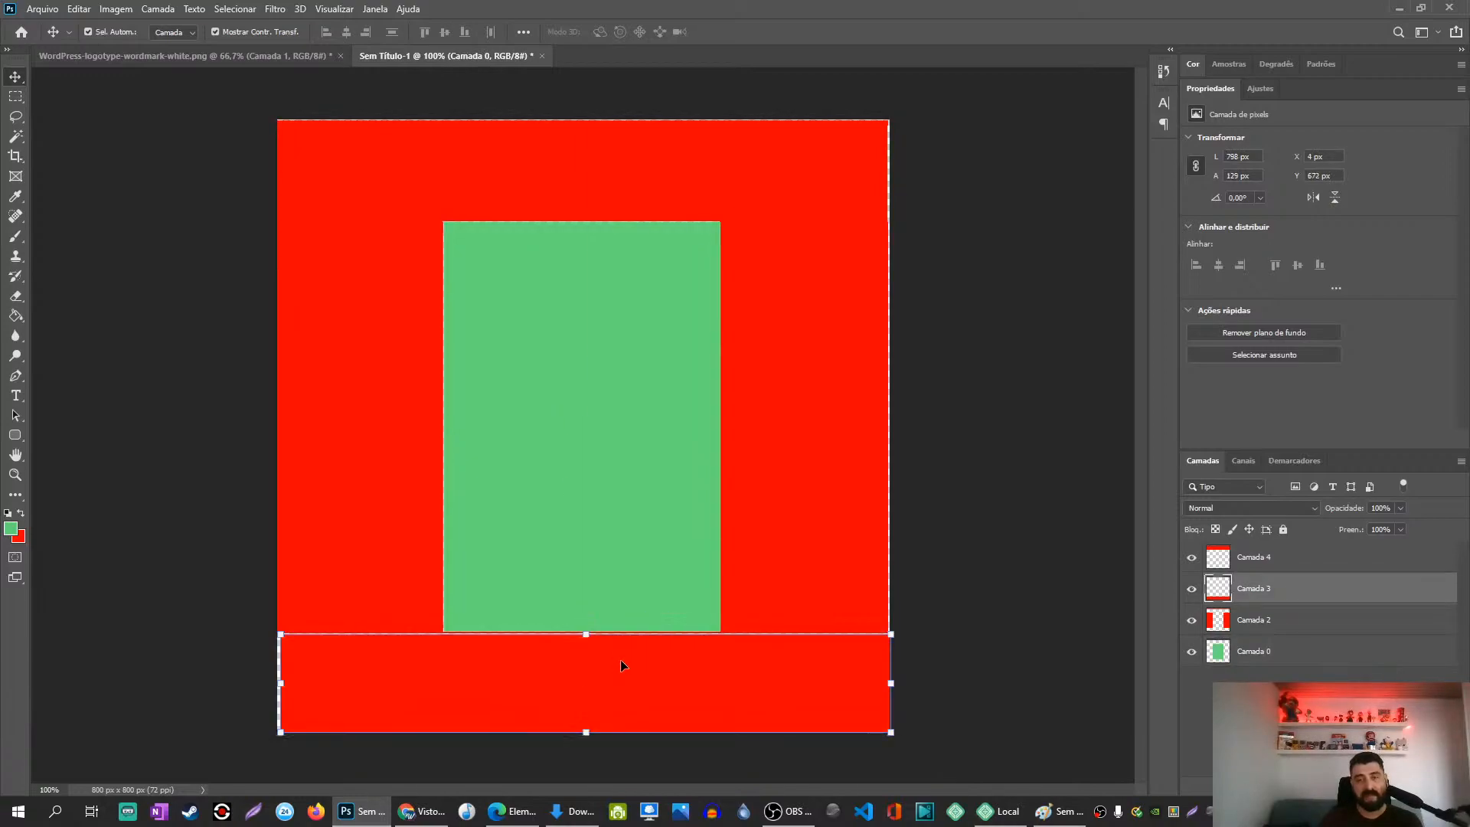
click(577, 319)
mouse_move(571, 354)
mouse_down()
mouse_move(562, 450)
mouse_move(574, 355)
mouse_move(545, 360)
mouse_up()
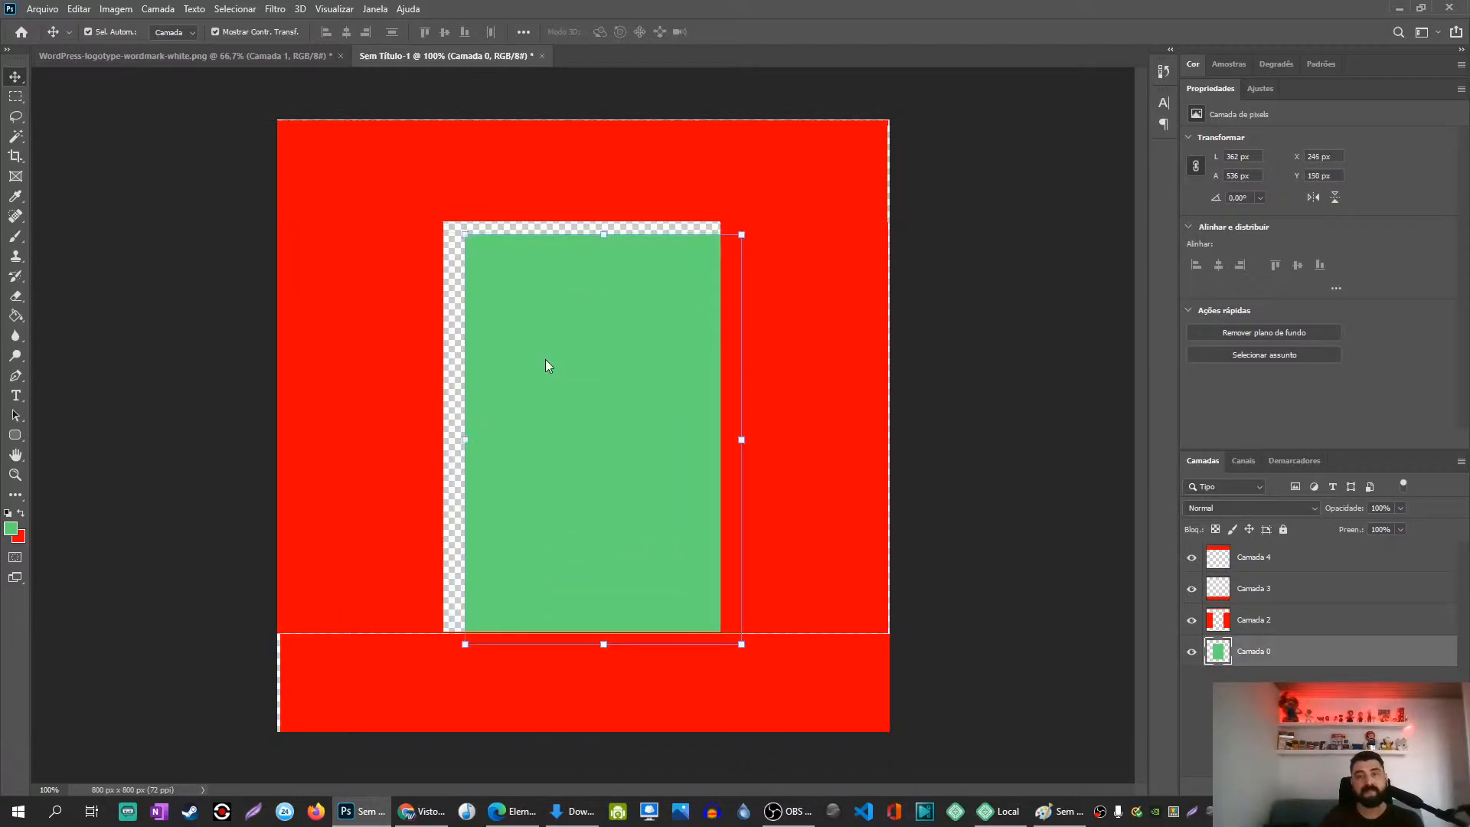
click(1191, 652)
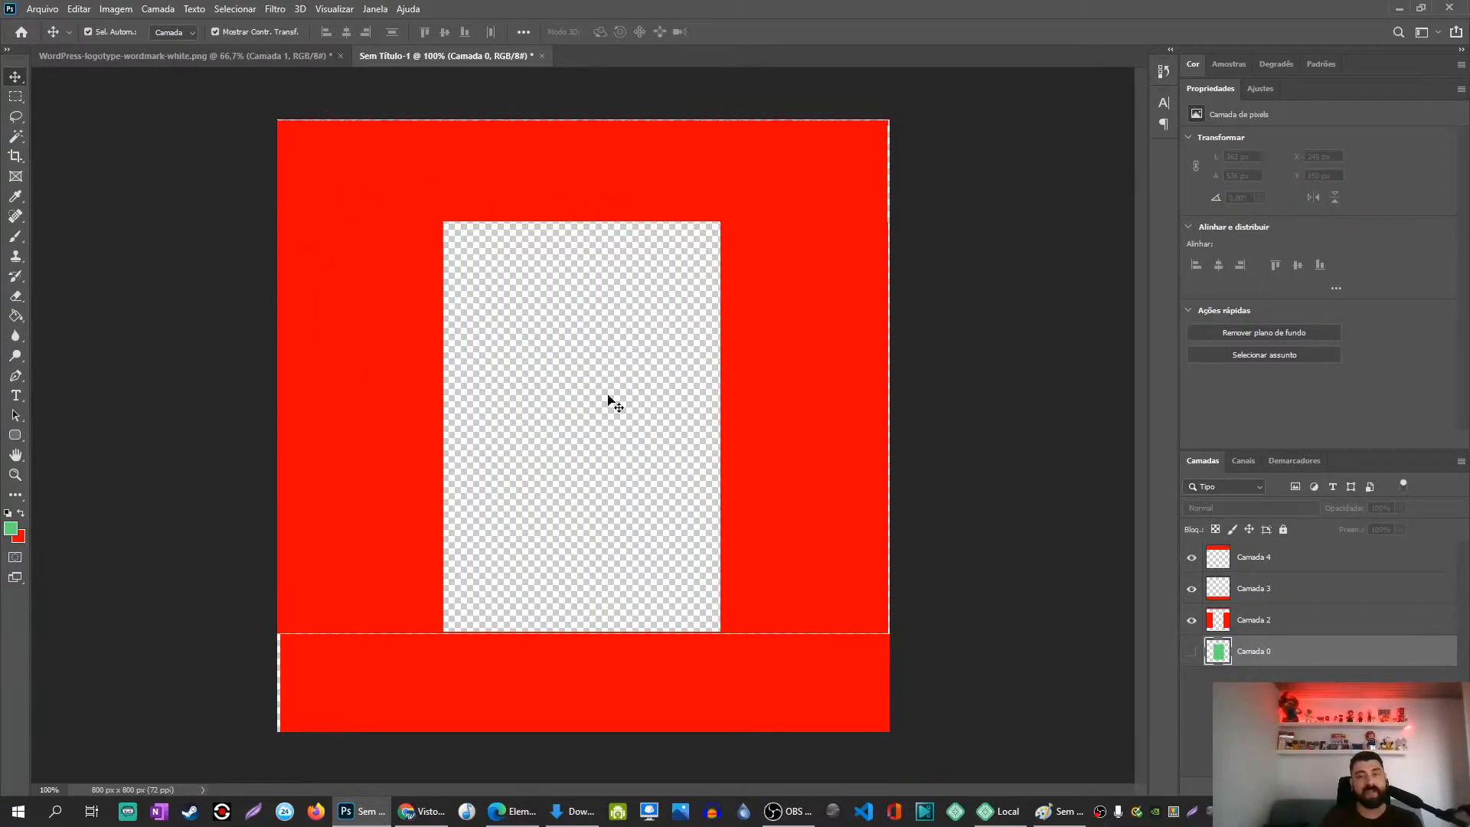
drag(574, 682, 569, 680)
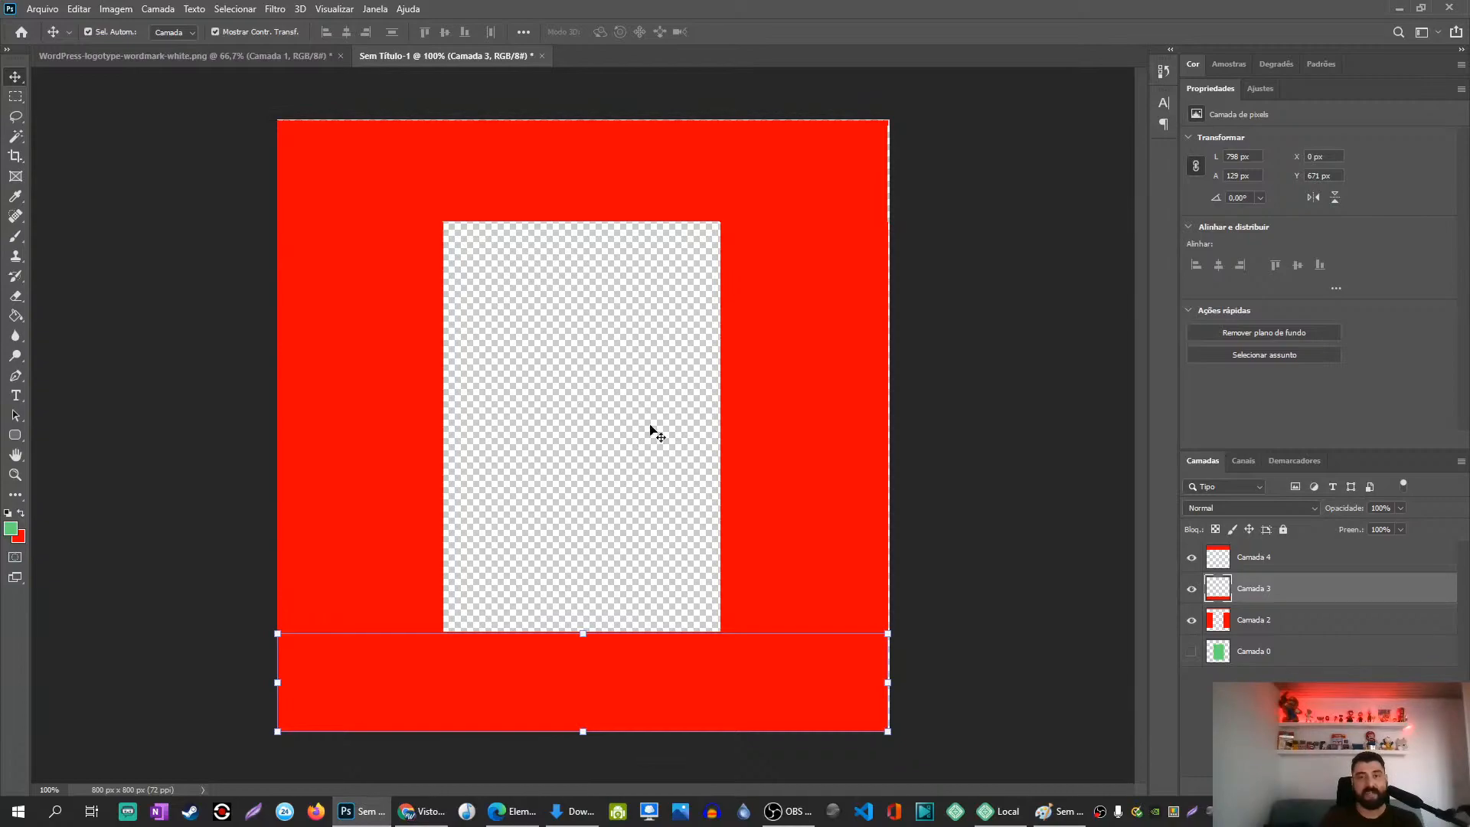
click(1241, 657)
click(1191, 651)
Step: Try resizing the green rectangle, cancel the transform, and reposition it inside the frame
mouse_move(562, 379)
mouse_down()
mouse_move(518, 354)
mouse_move(541, 370)
mouse_up()
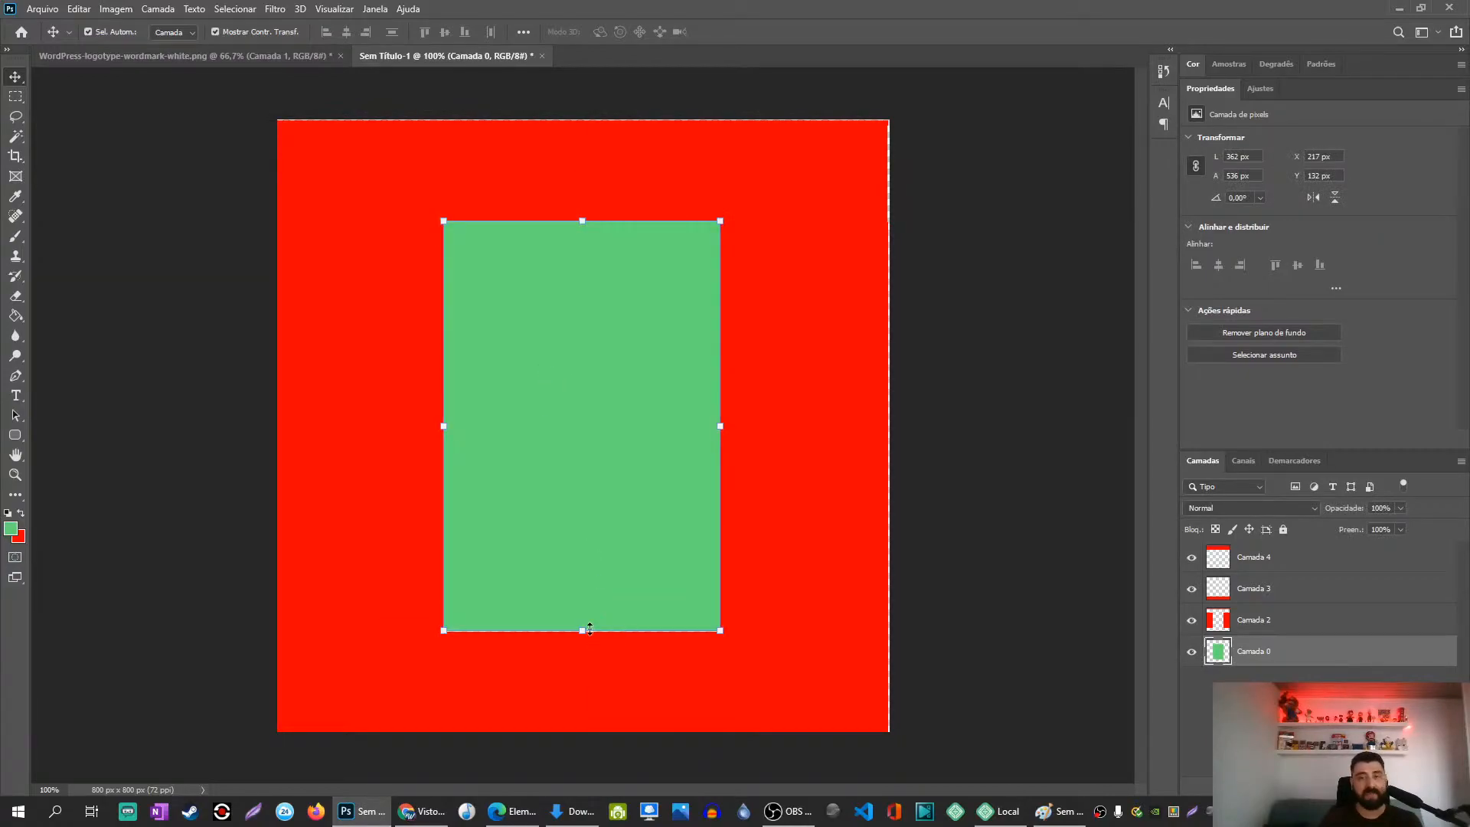
drag(583, 634, 588, 569)
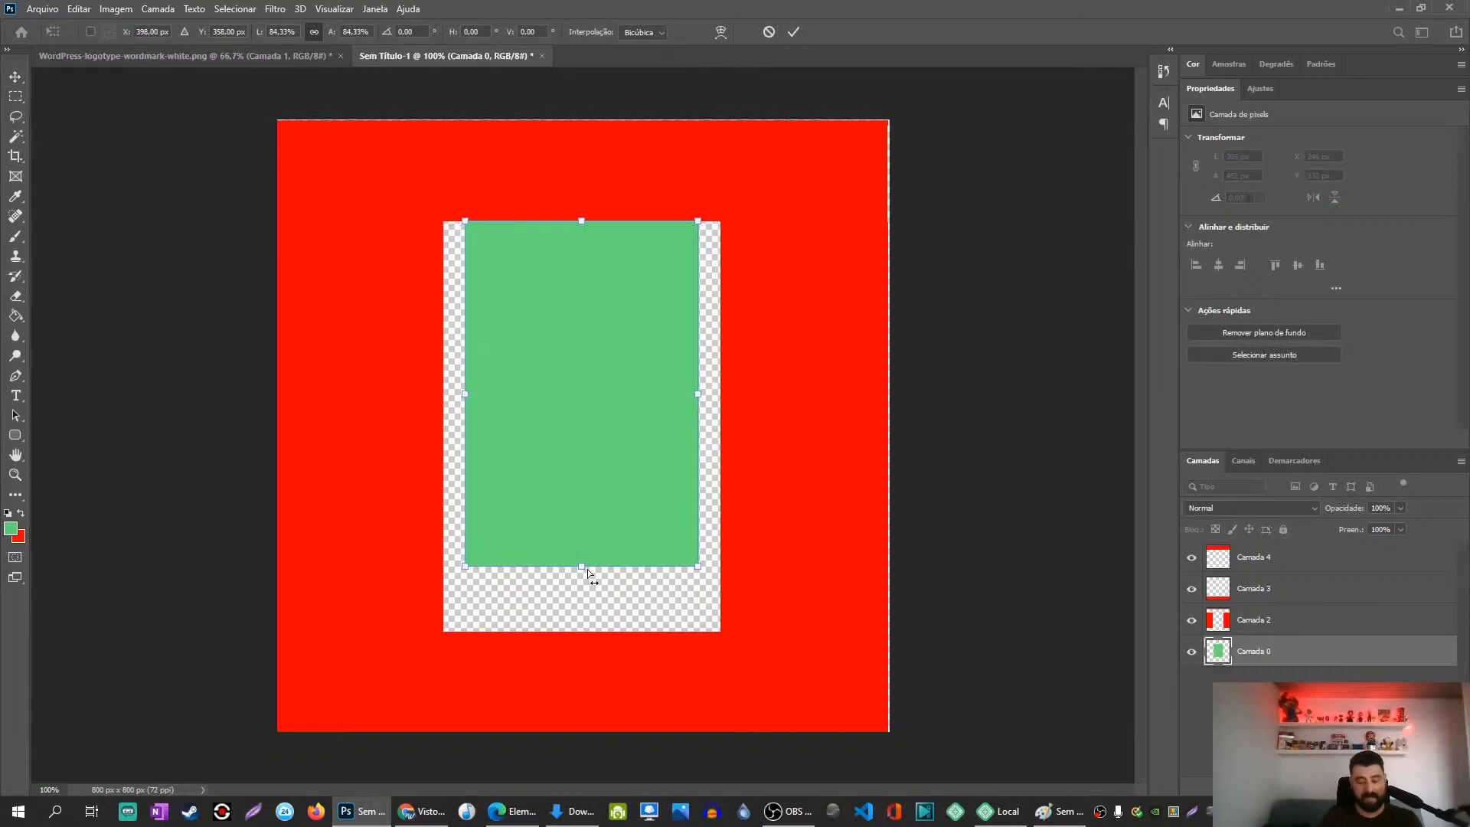
key(ctrl+z)
drag(581, 627, 584, 592)
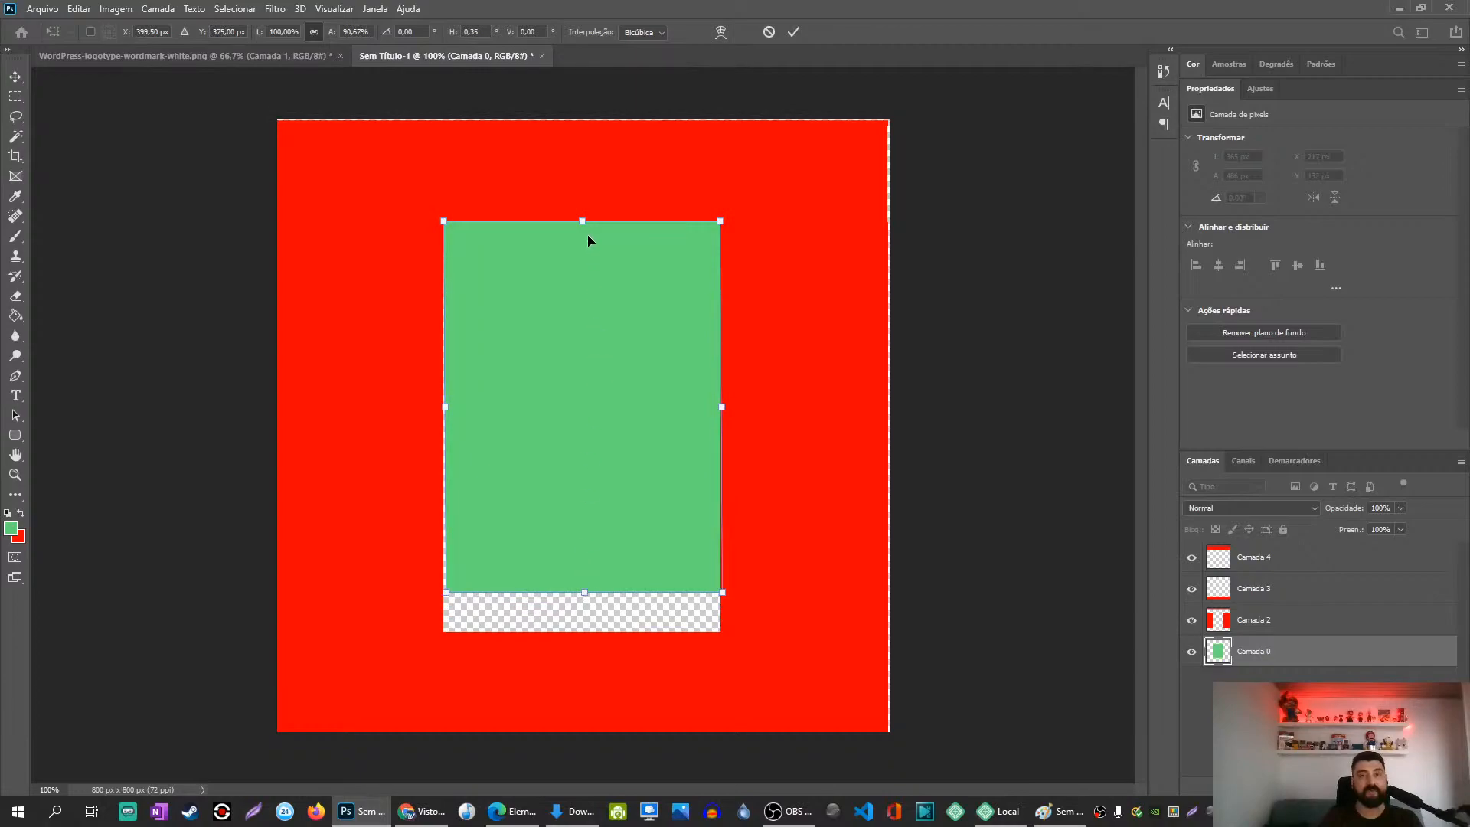
drag(582, 220, 577, 292)
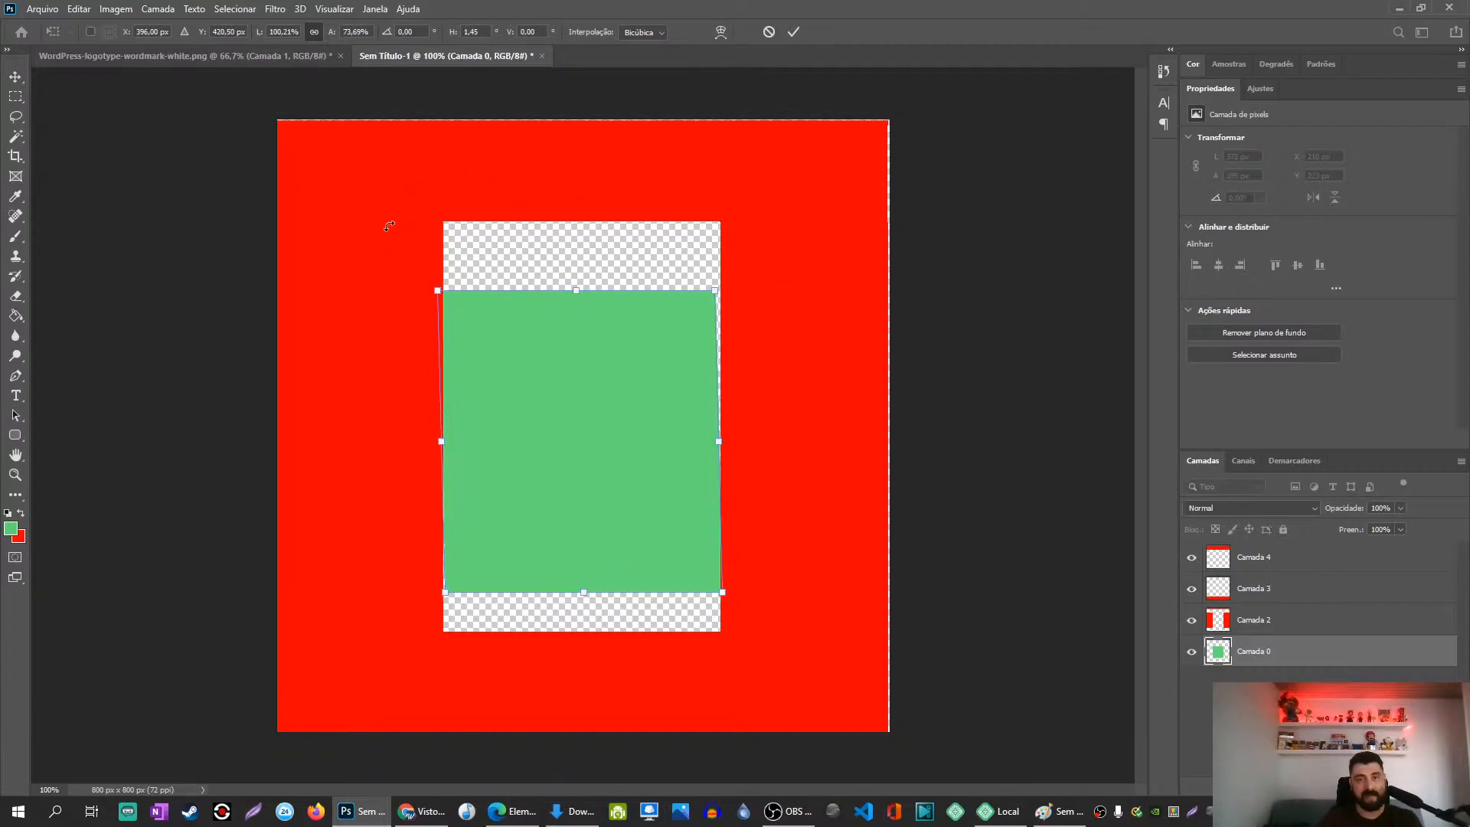
key(Escape)
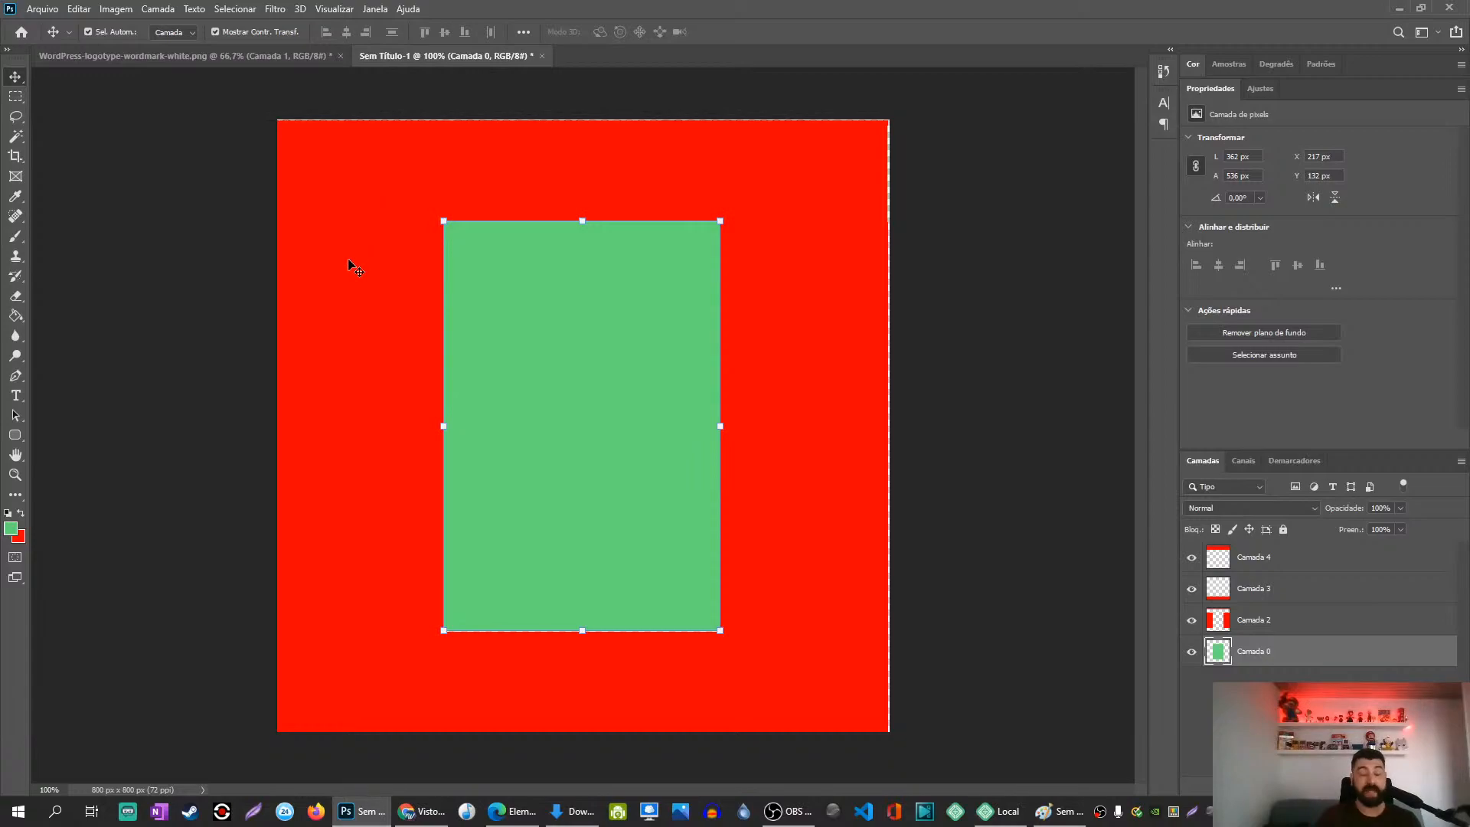
drag(576, 370, 652, 362)
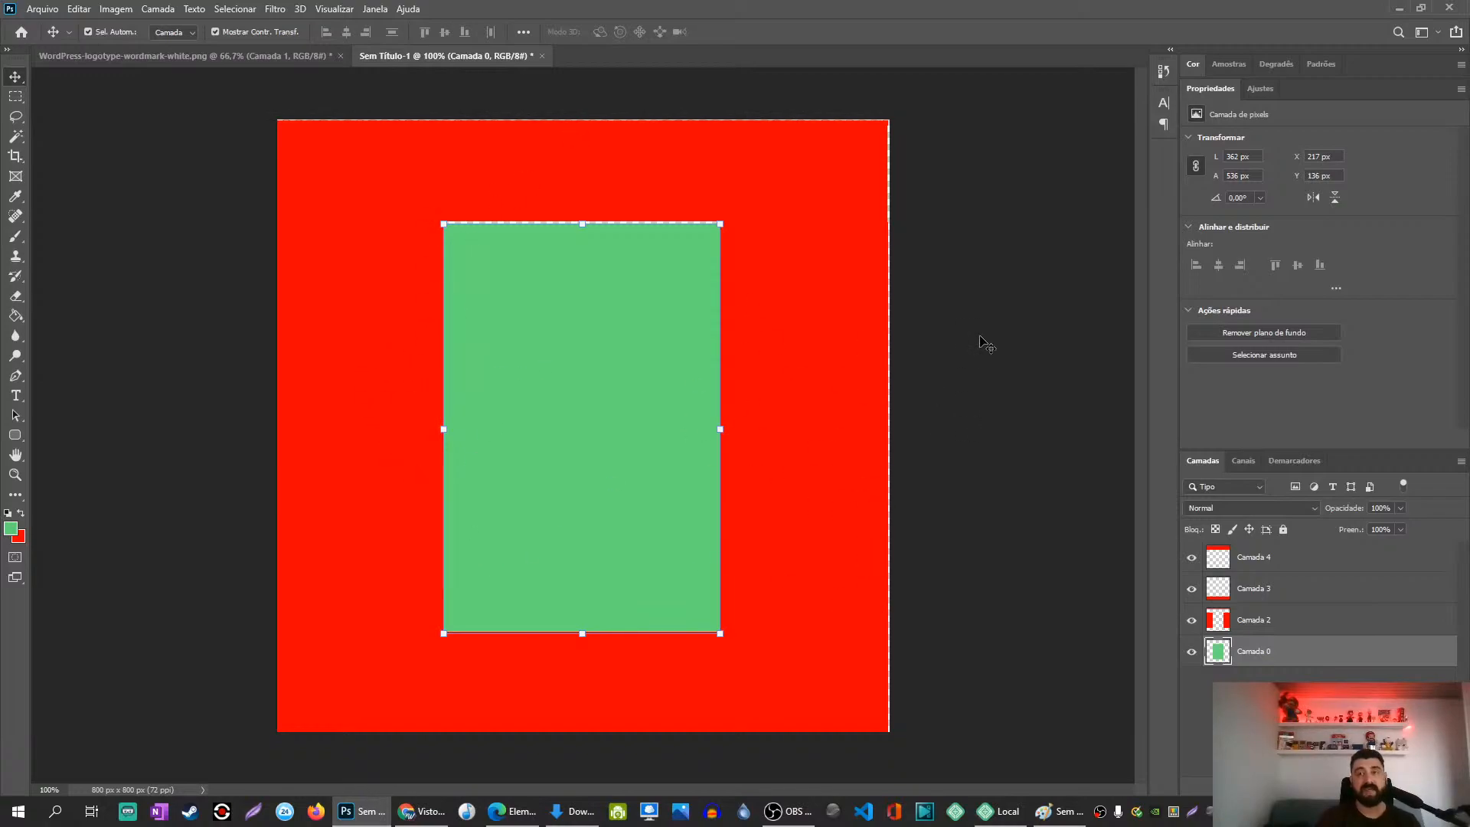
Step: Close Sem Título-1 choosing Não, minimize Photoshop, and close Paint choosing Não Salvar
click(540, 57)
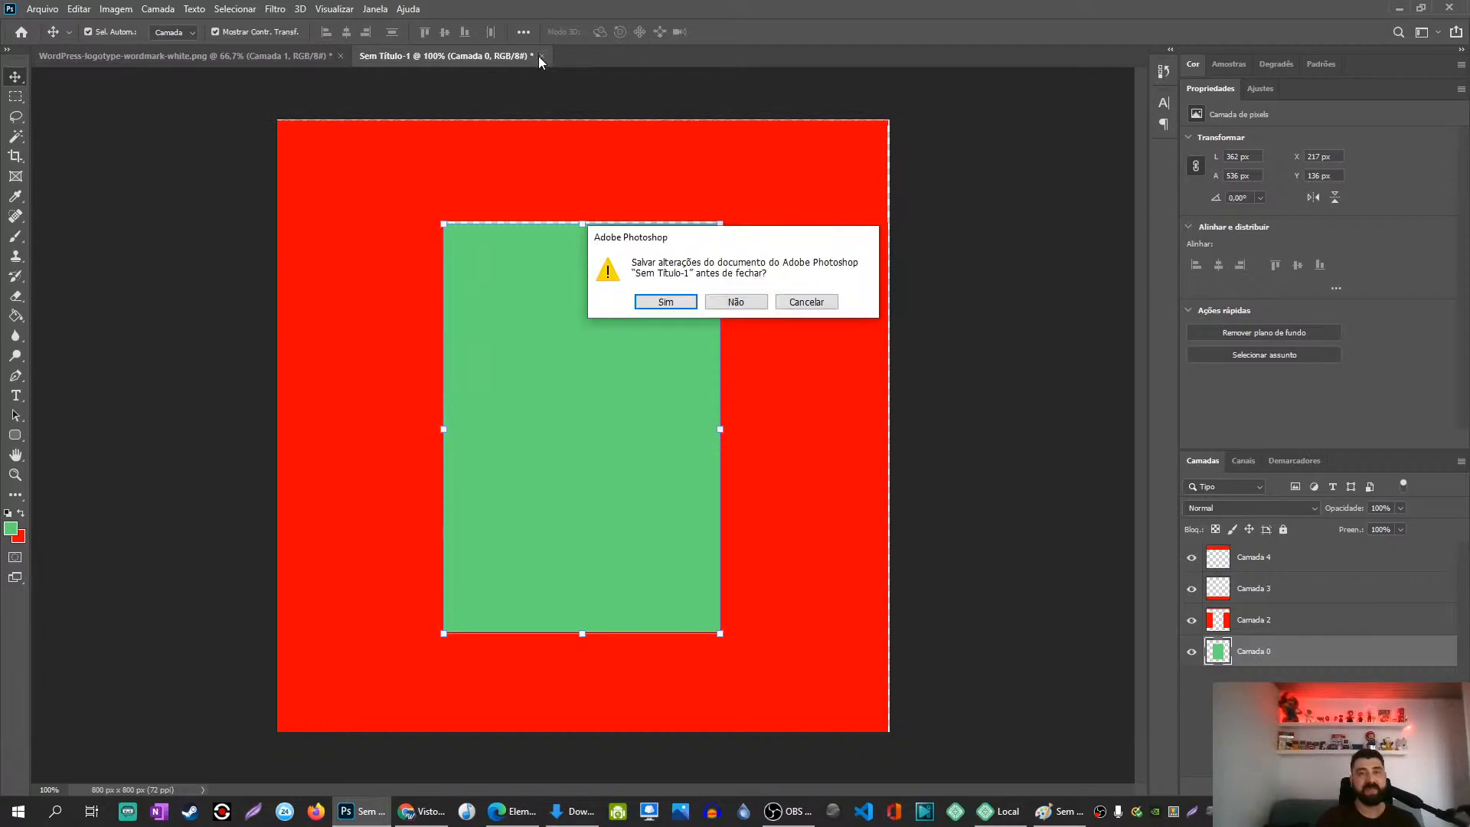
click(737, 301)
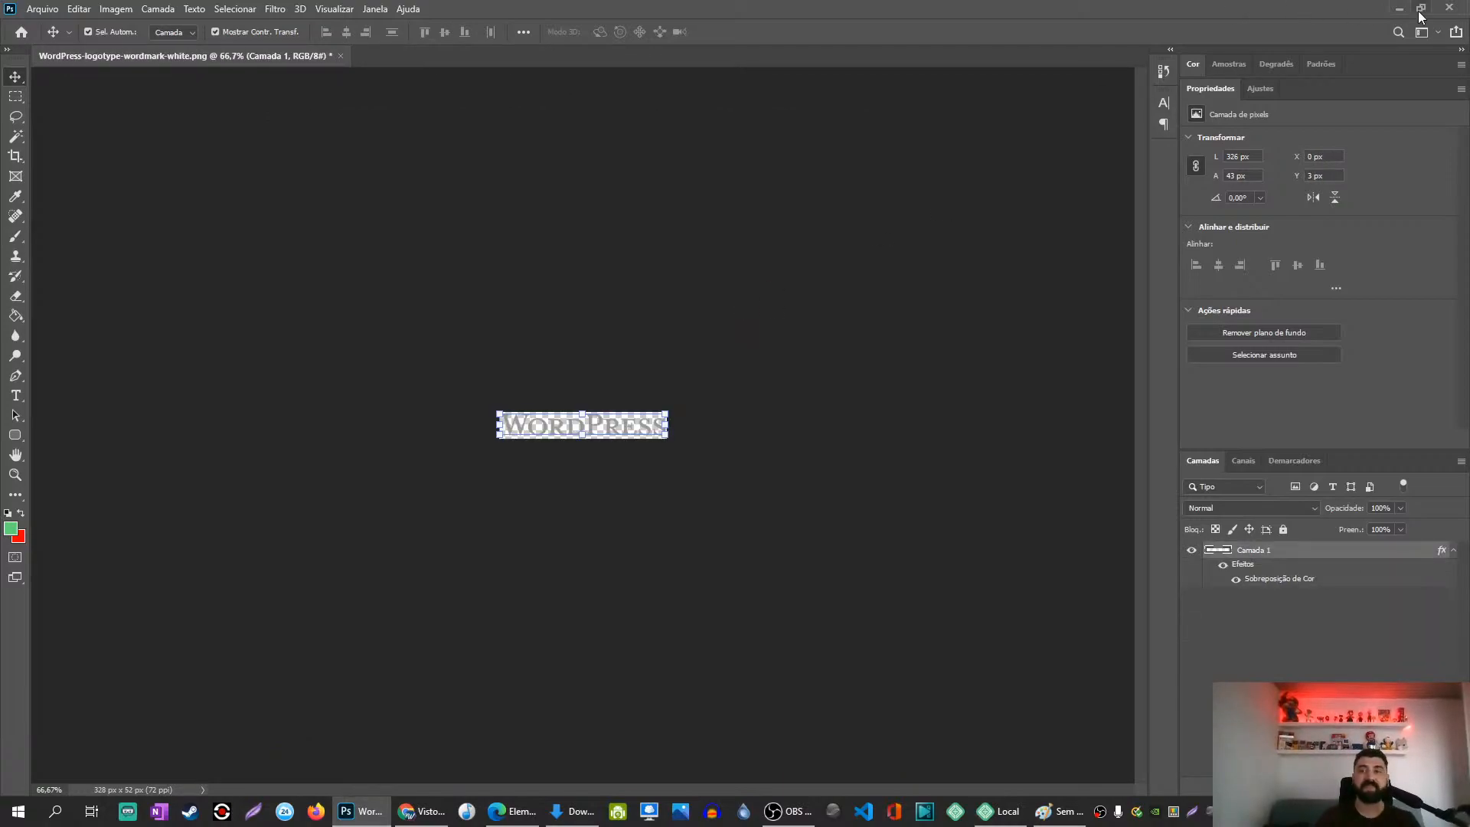
click(1403, 7)
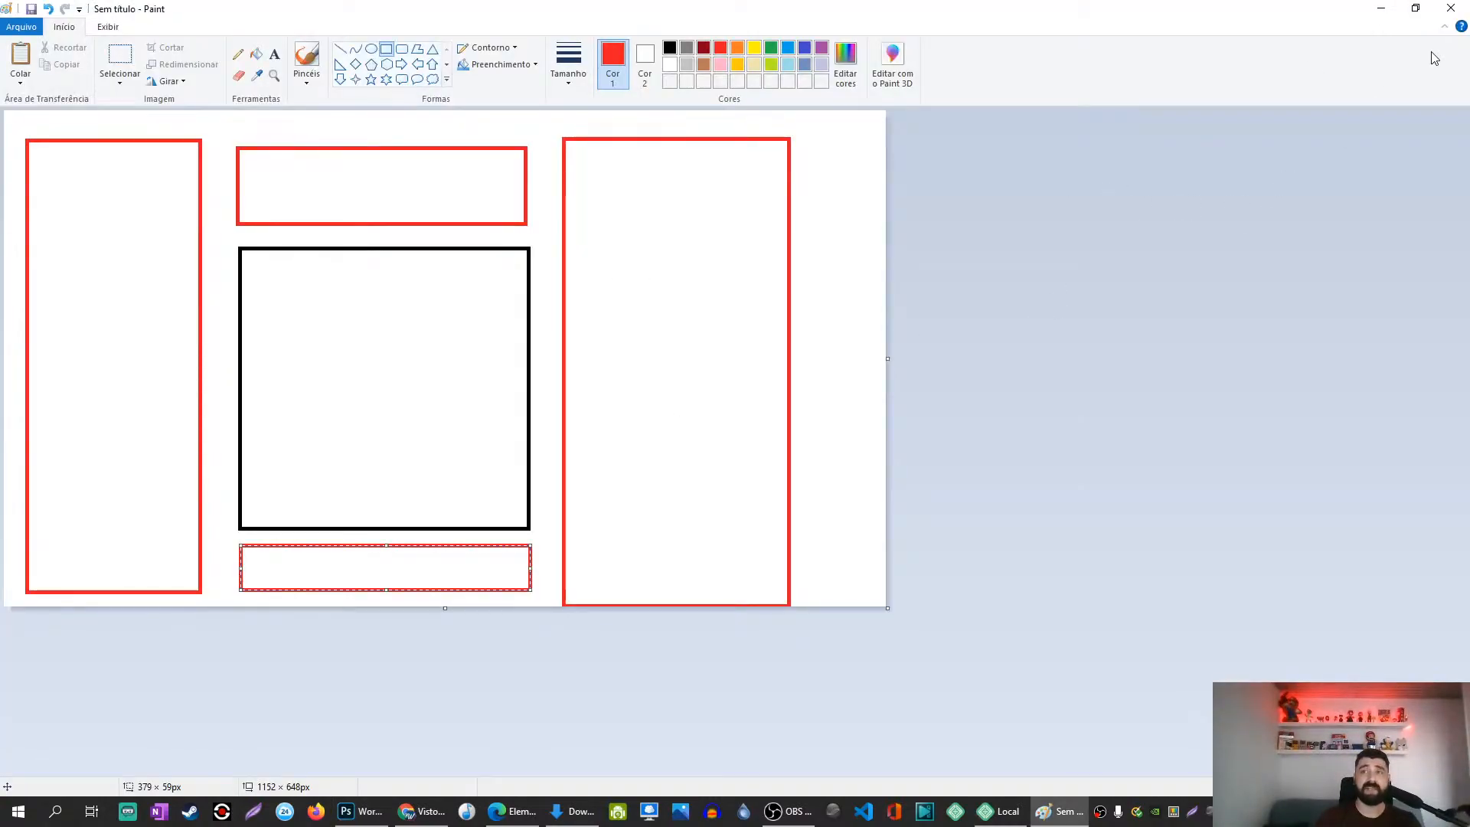
click(1447, 9)
click(751, 406)
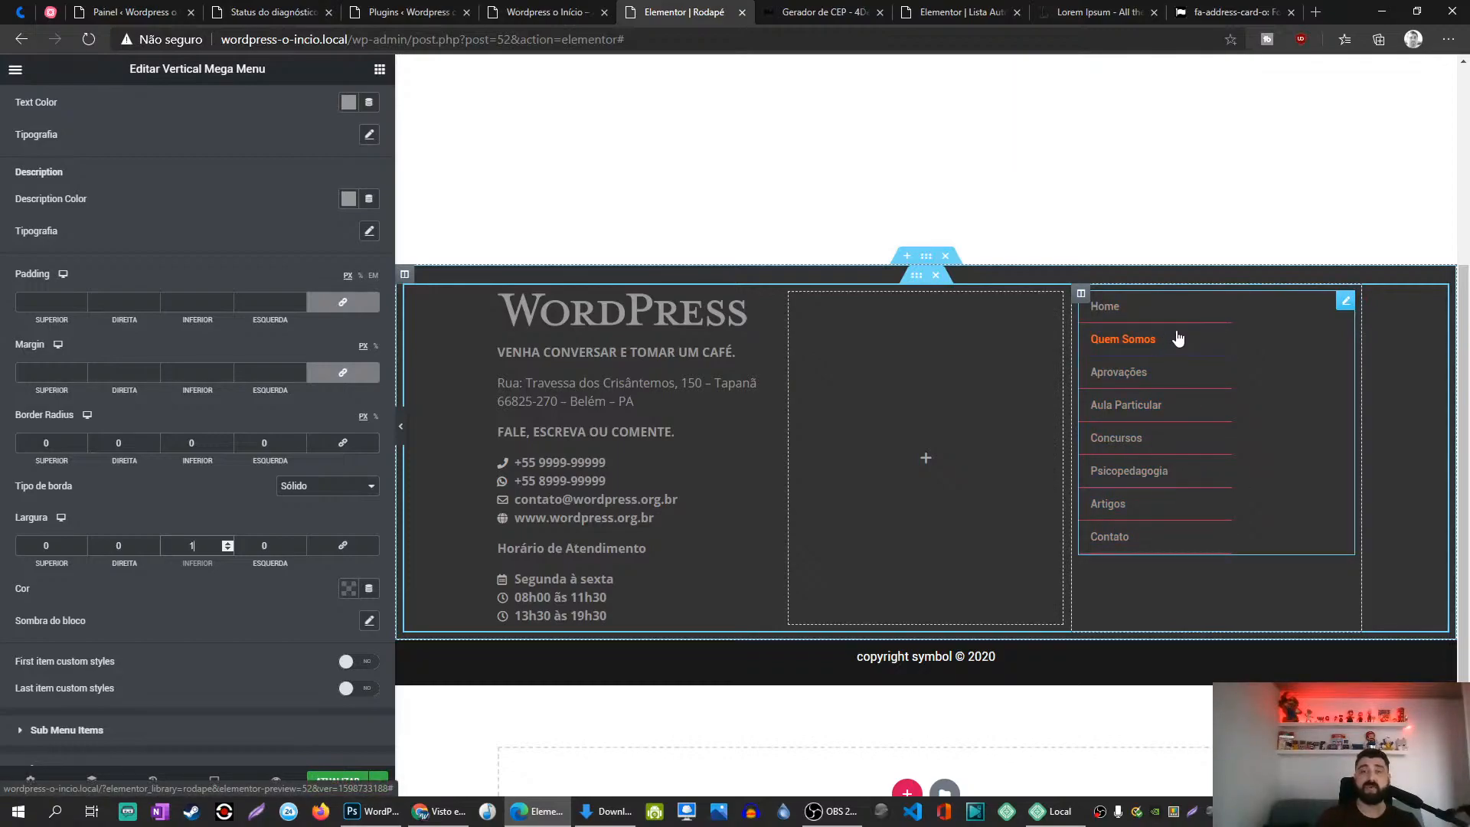
Step: Set the menu items' border colour to grey #999
click(348, 588)
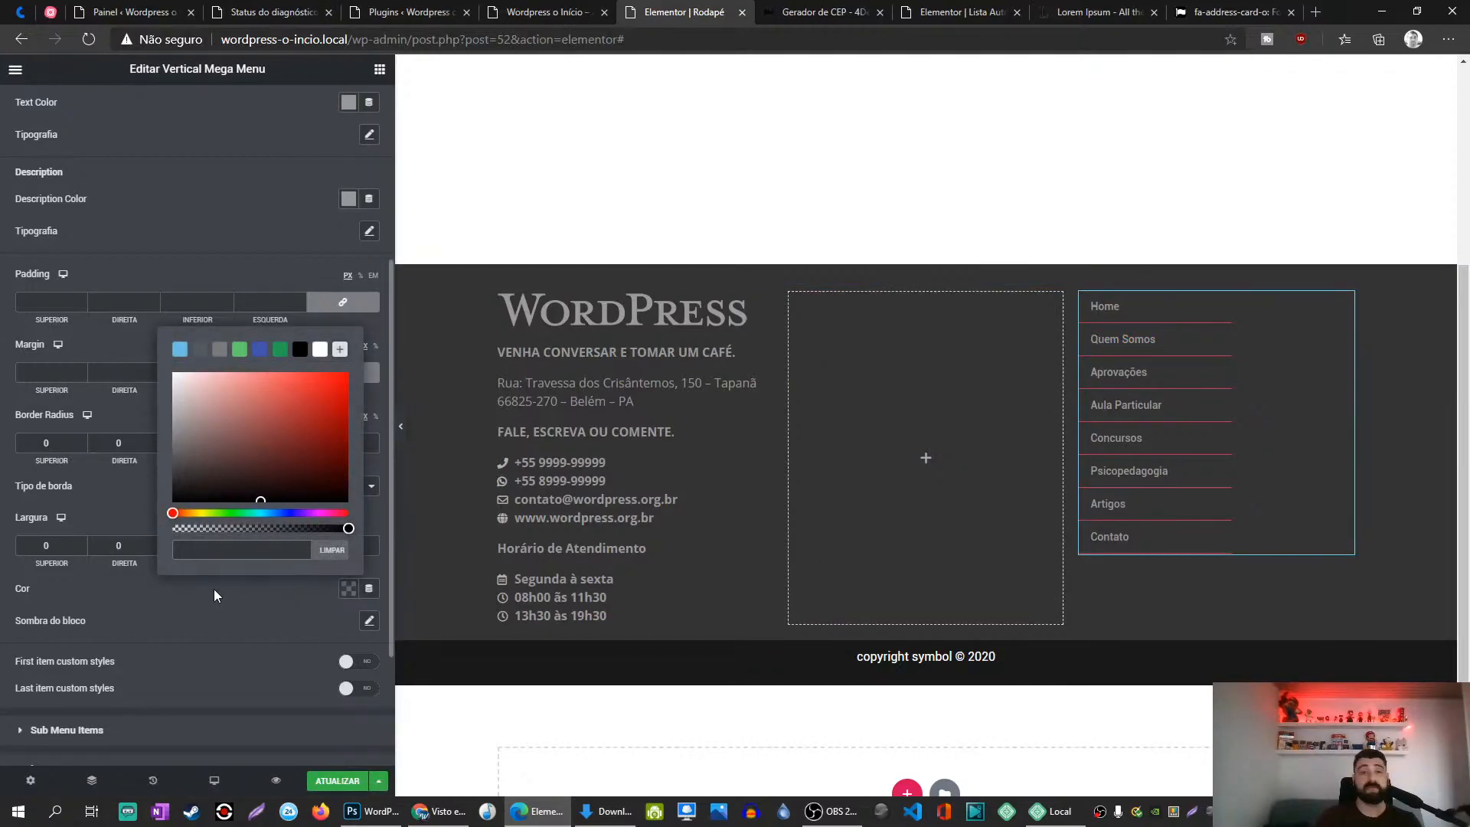
text(999)
click(209, 611)
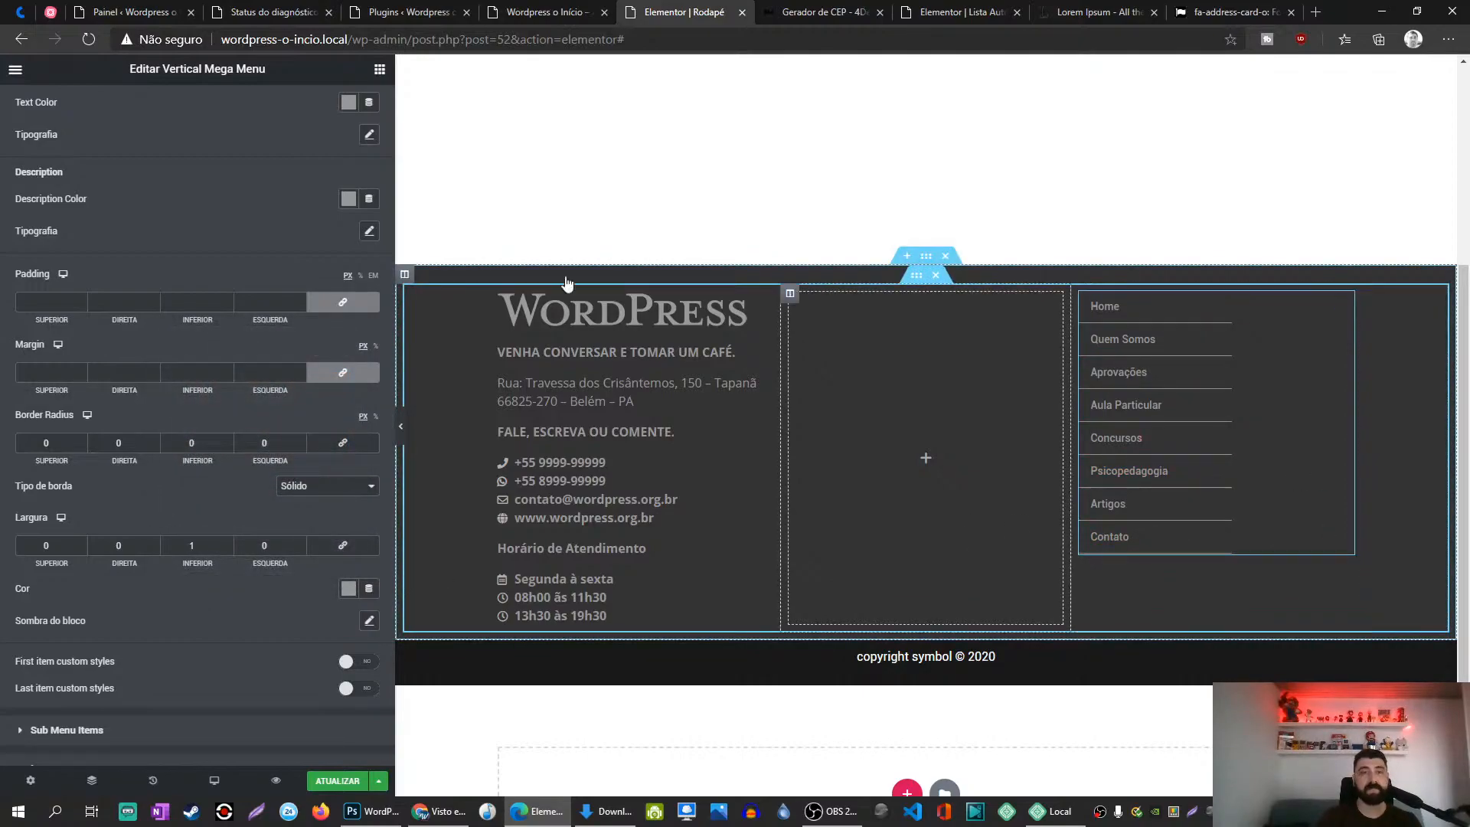
Step: Set the Main Menu width to 100 under Style > Main Menu
scroll(121, 191, up, 4)
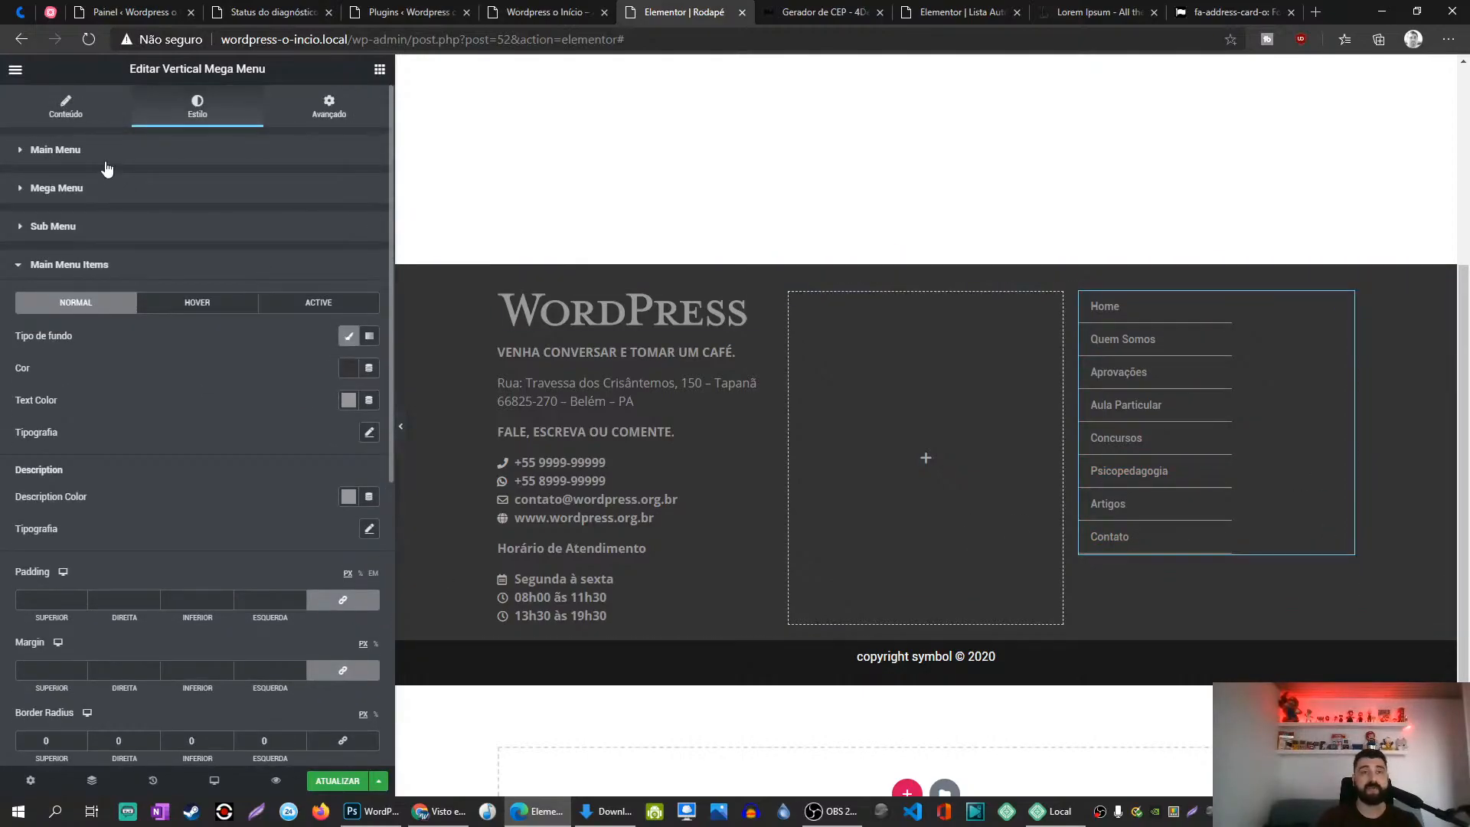
click(108, 153)
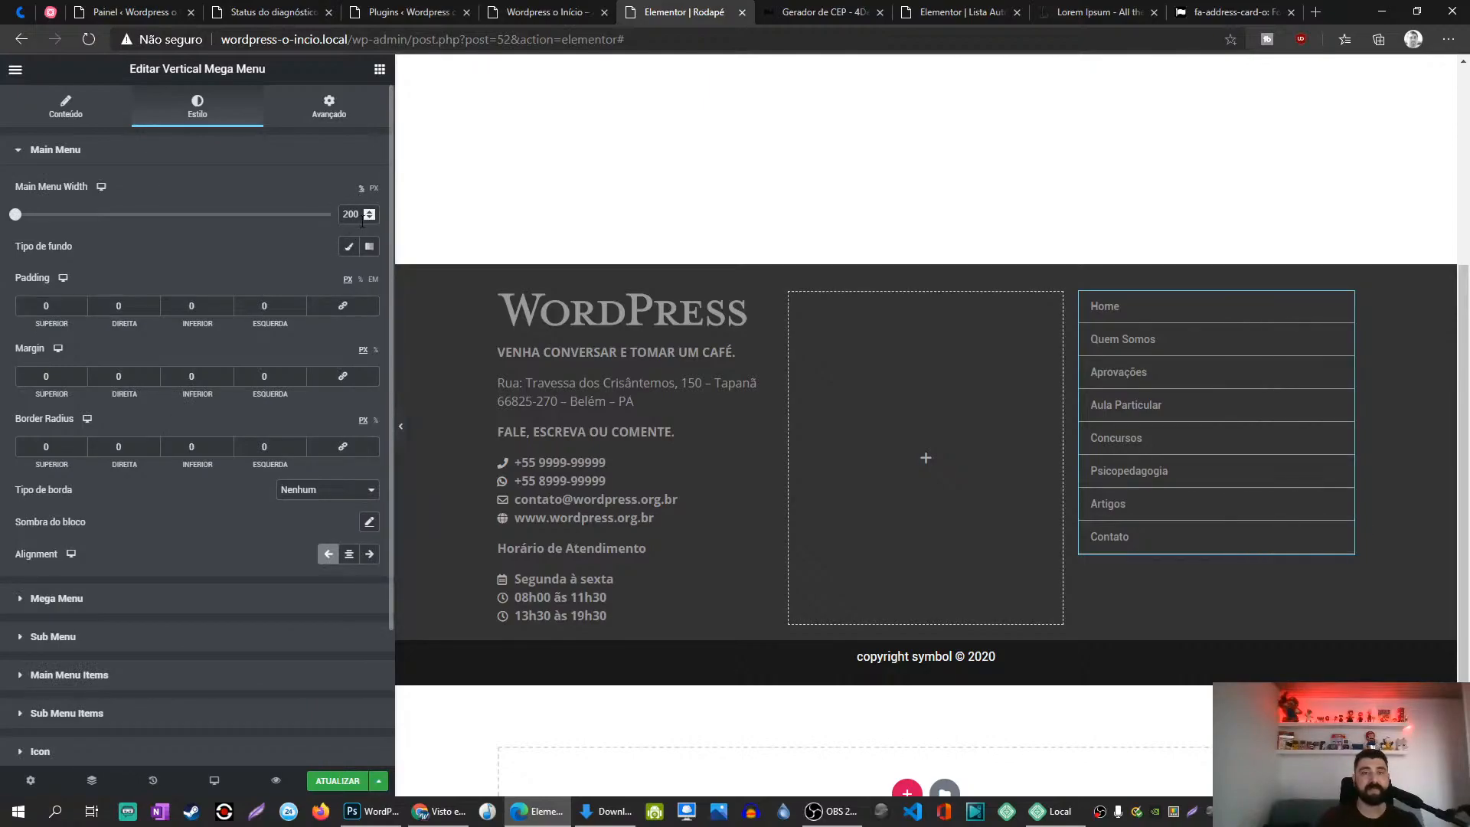
text(100)
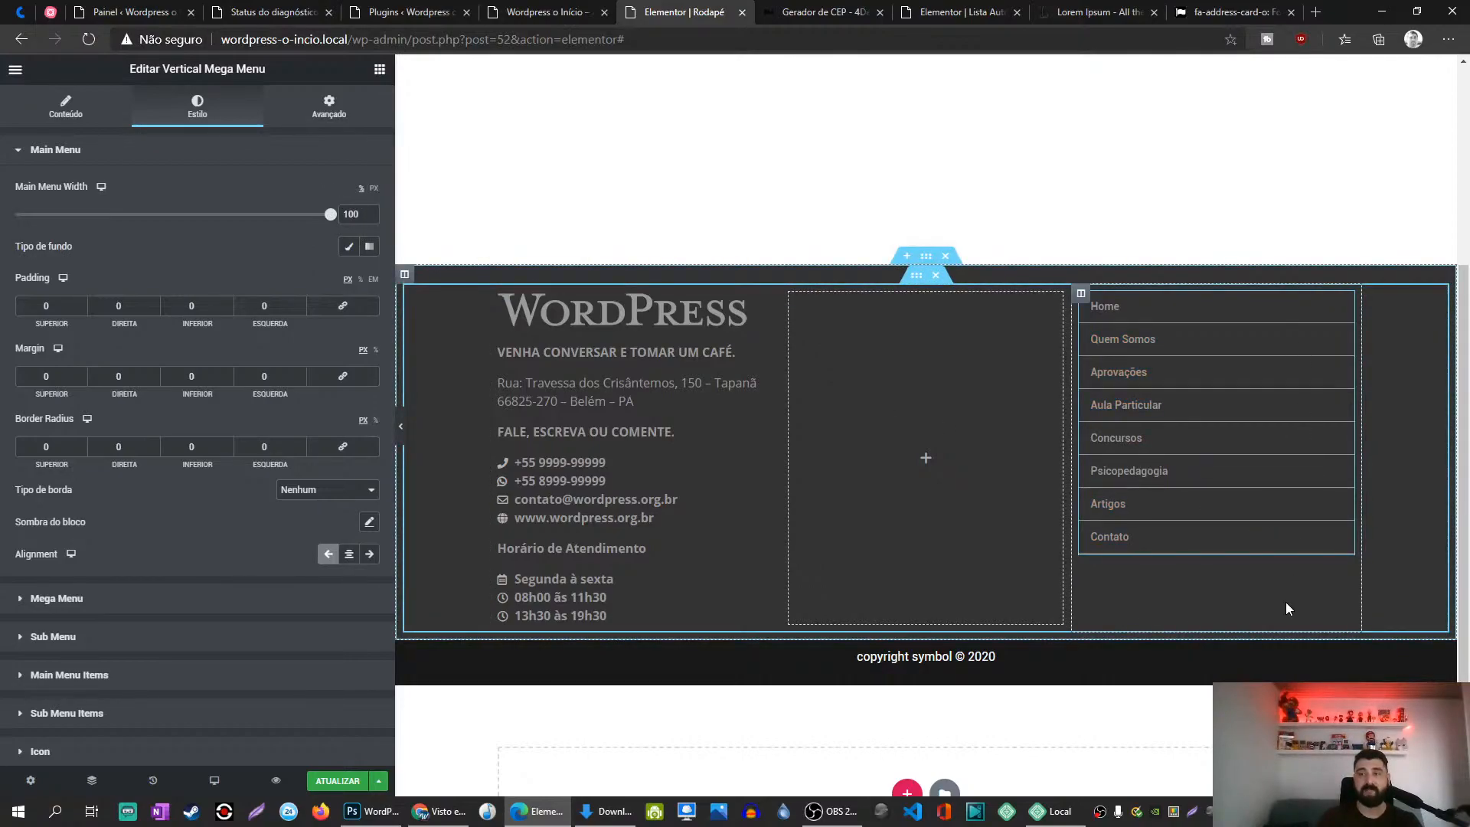
click(683, 527)
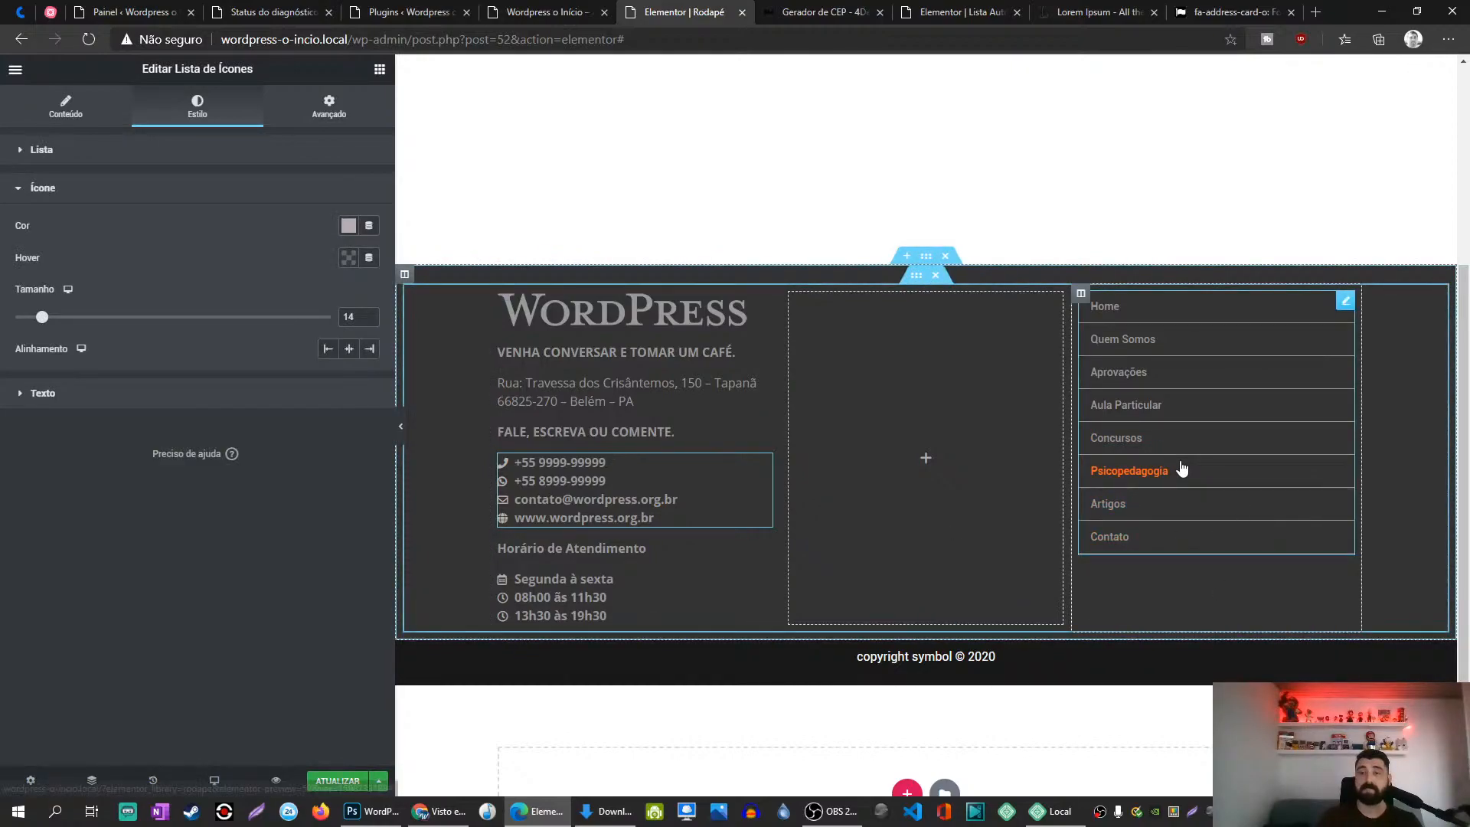
Step: Enable Last item custom styles in Main Menu Items and zero its corner rounding
click(1345, 301)
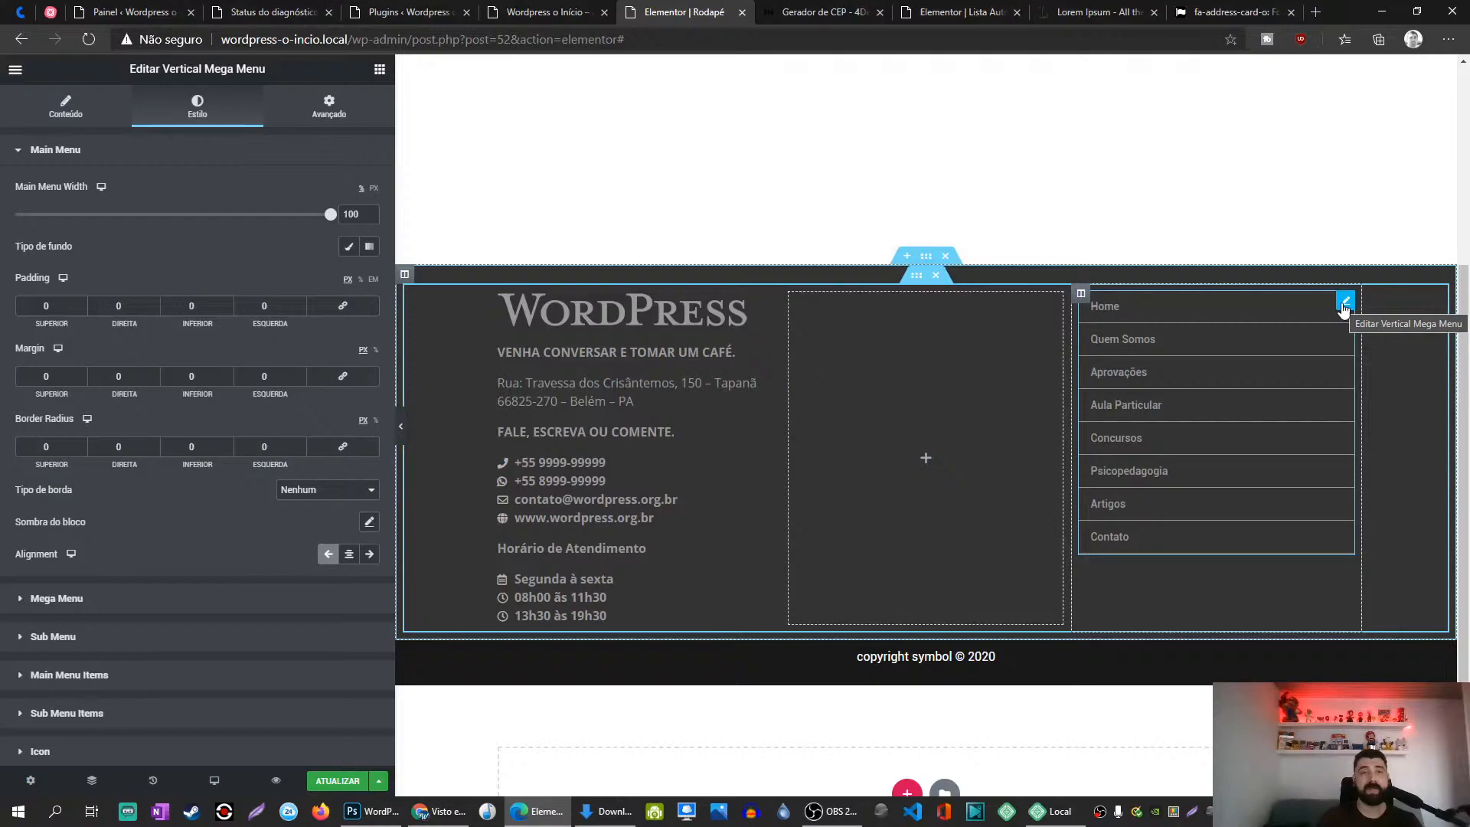
scroll(62, 545, down, 2)
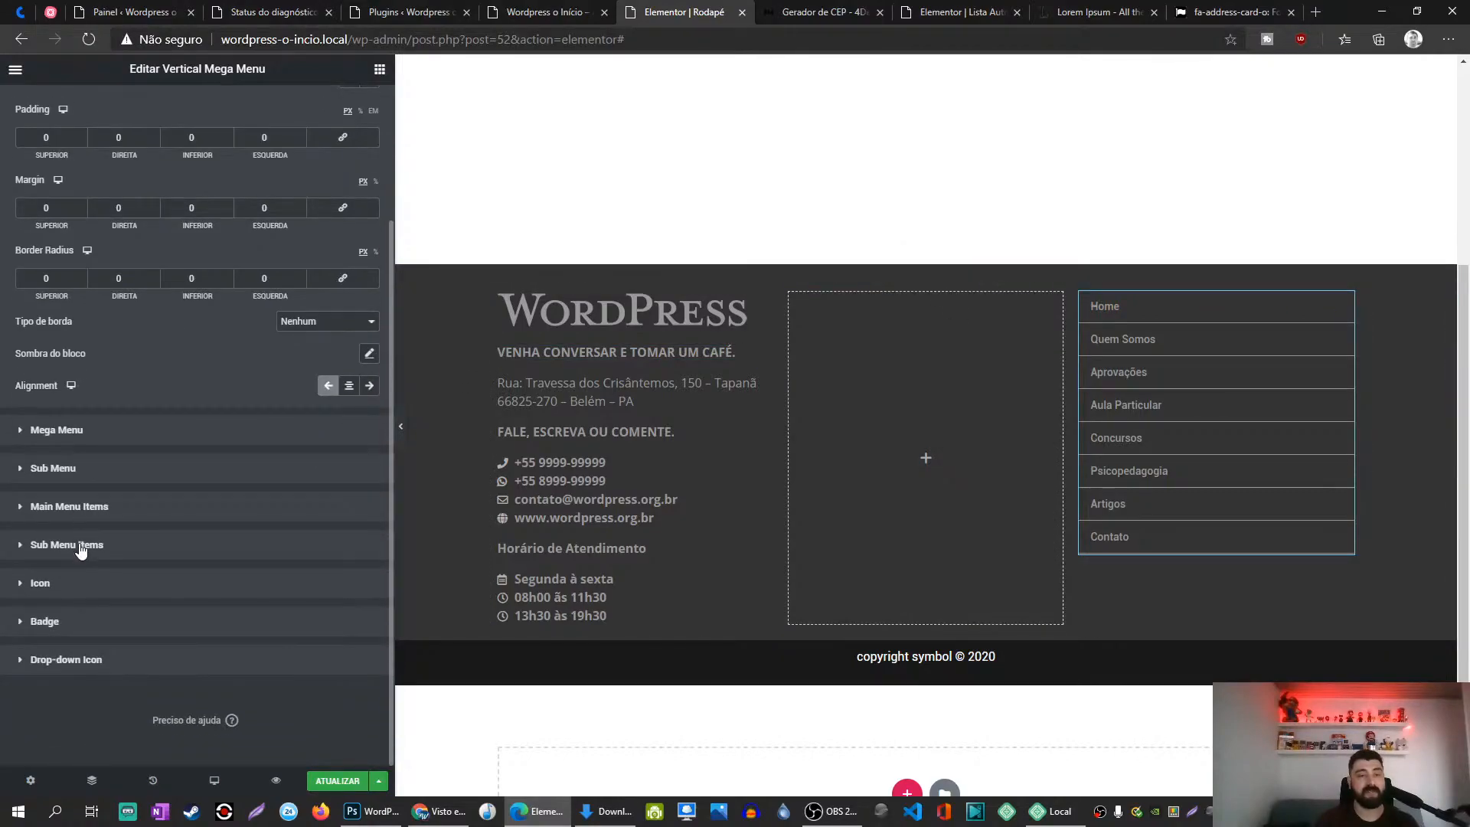
click(93, 468)
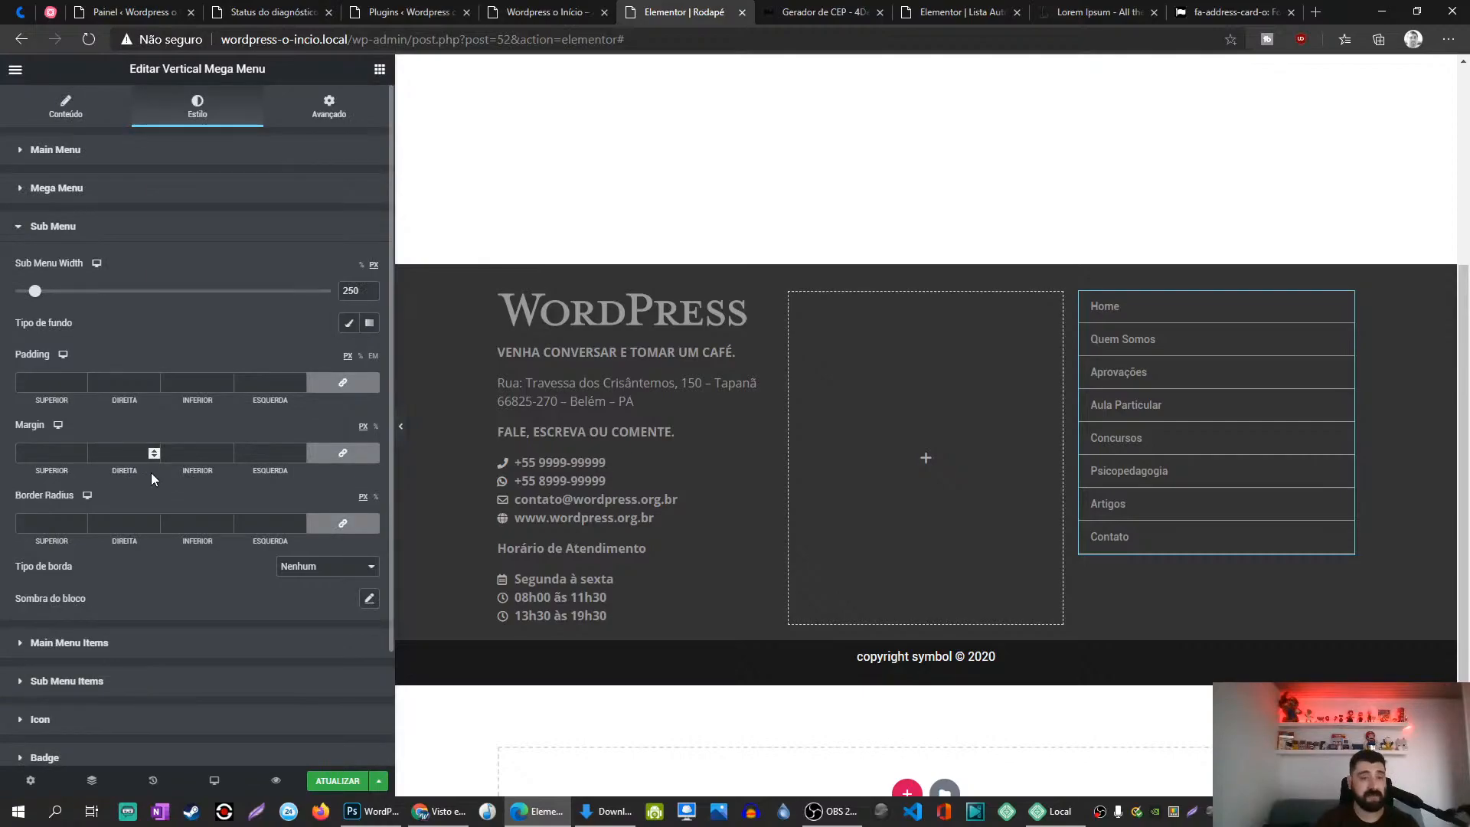
scroll(150, 472, down, 1)
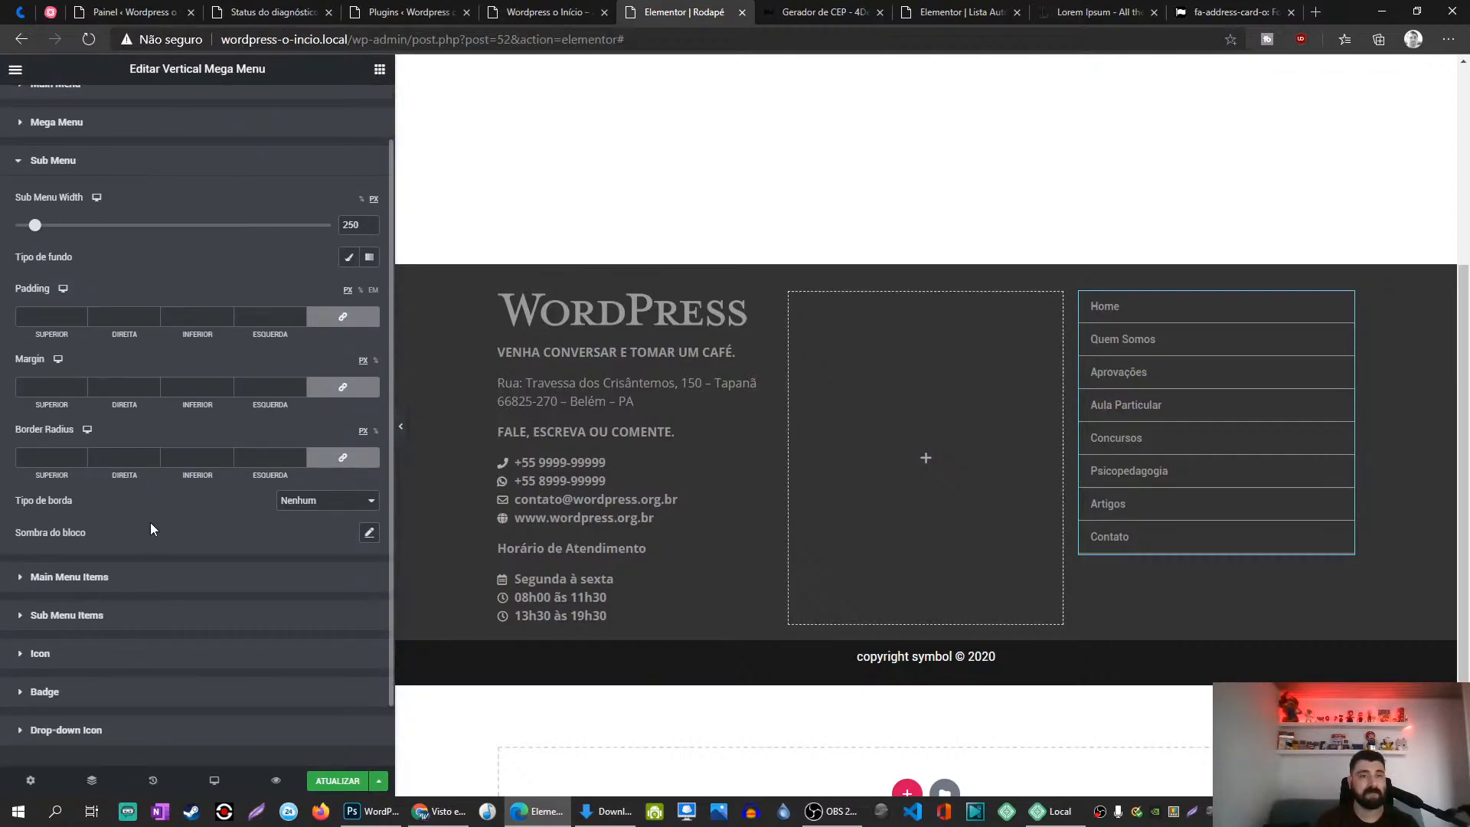
scroll(150, 528, down, 1)
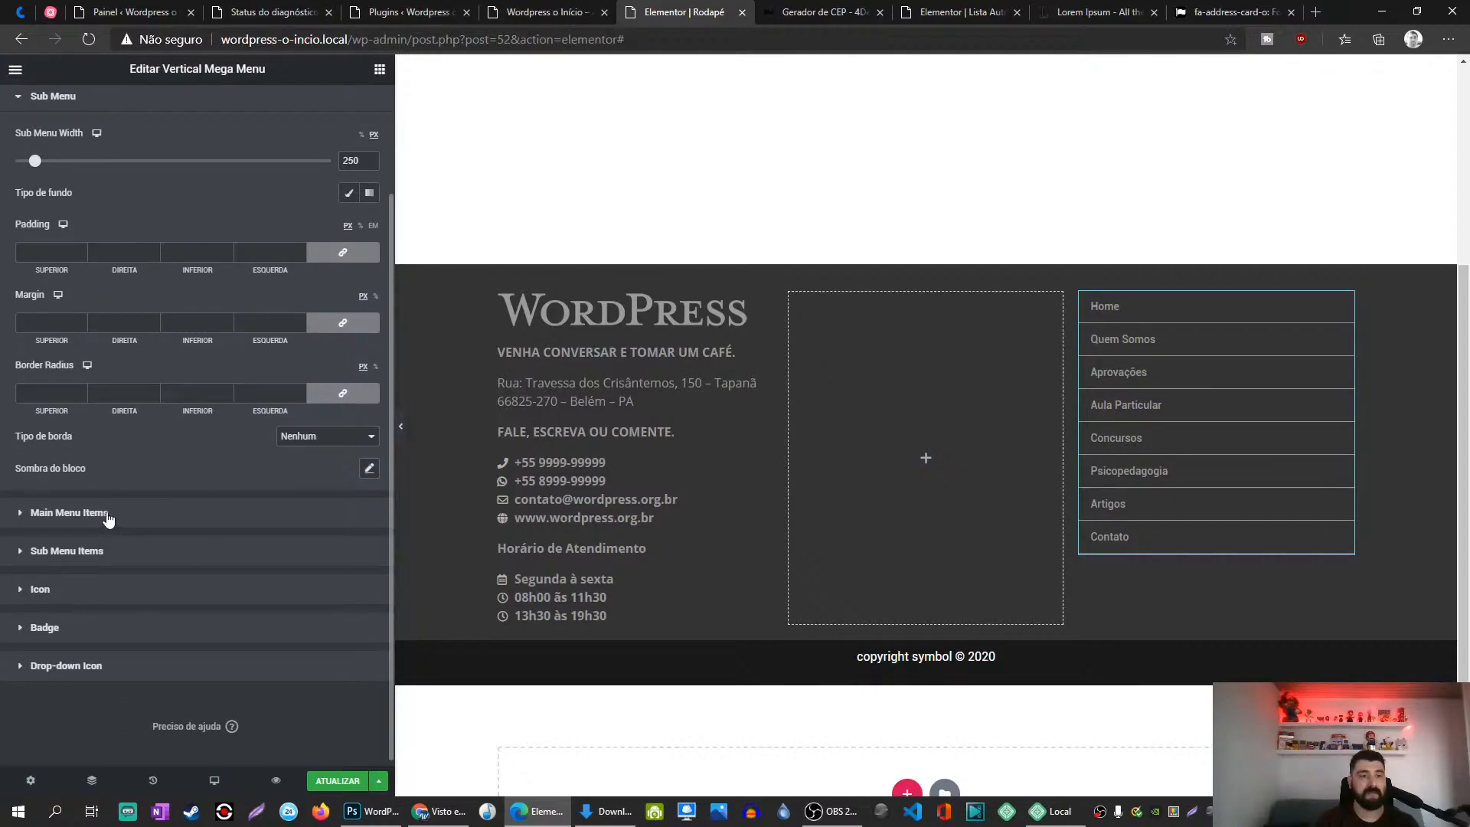
click(244, 505)
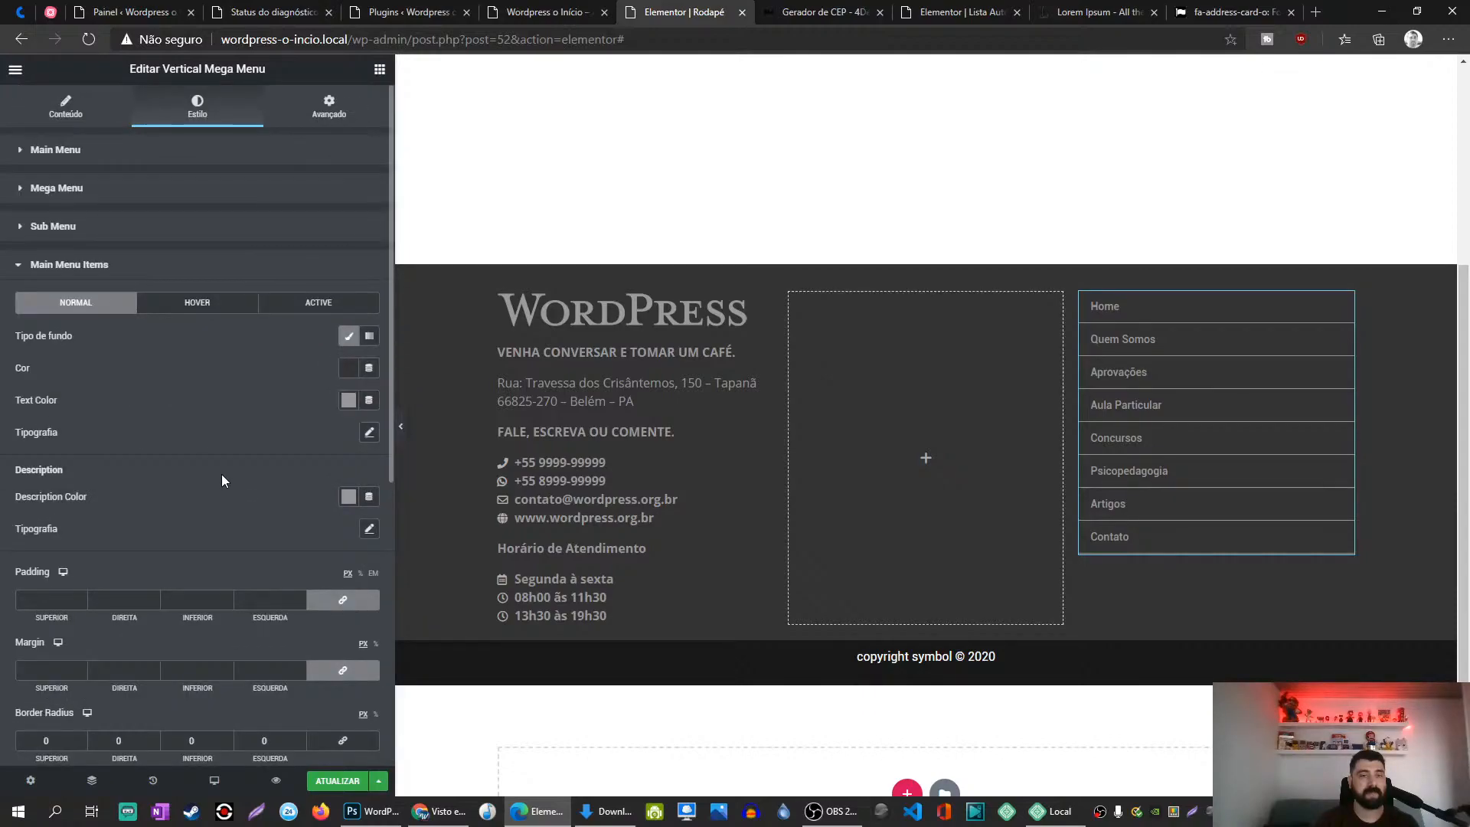
scroll(222, 474, down, 1)
scroll(222, 481, down, 5)
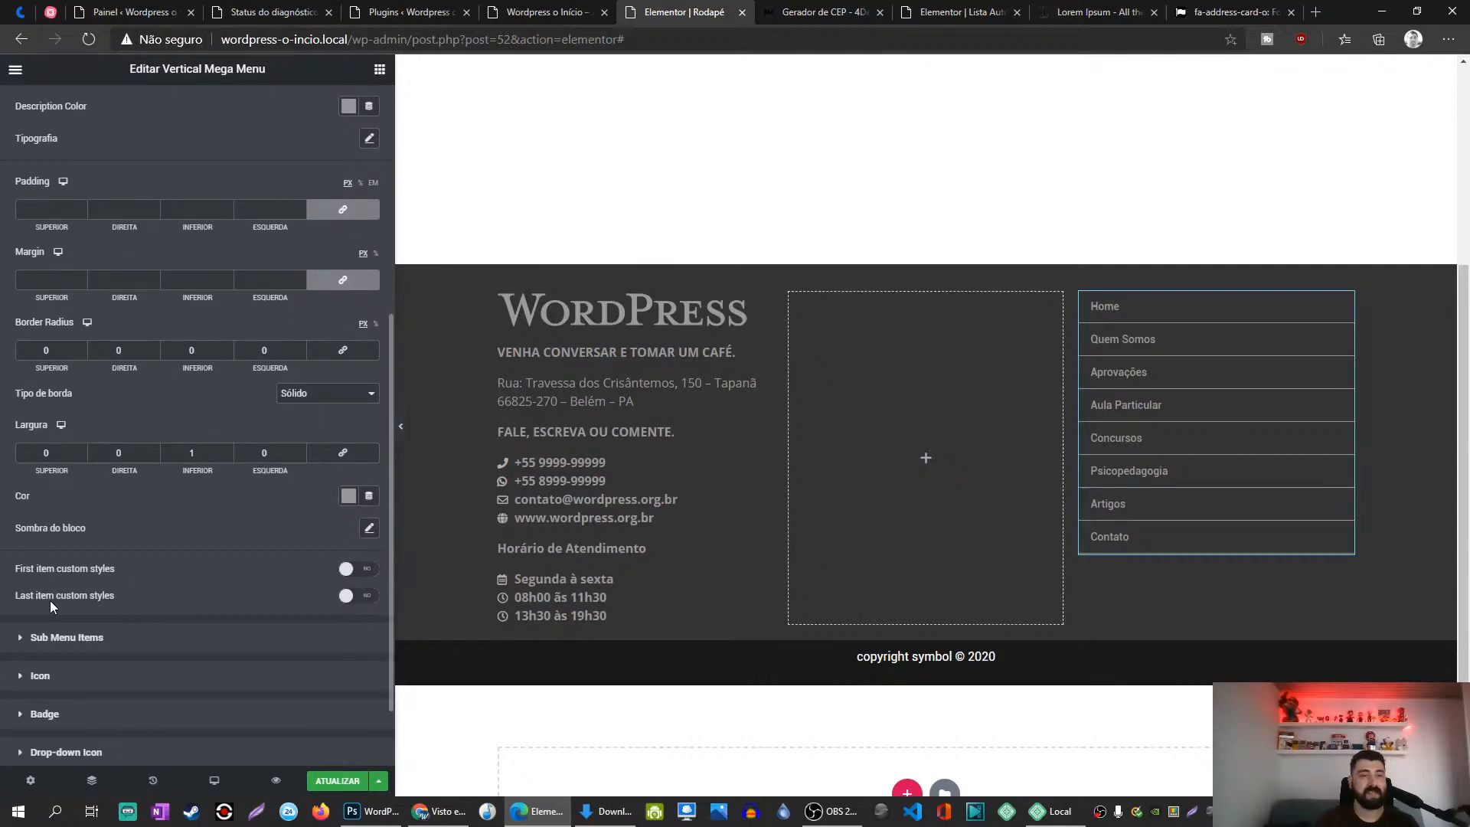
click(363, 604)
scroll(205, 579, down, 3)
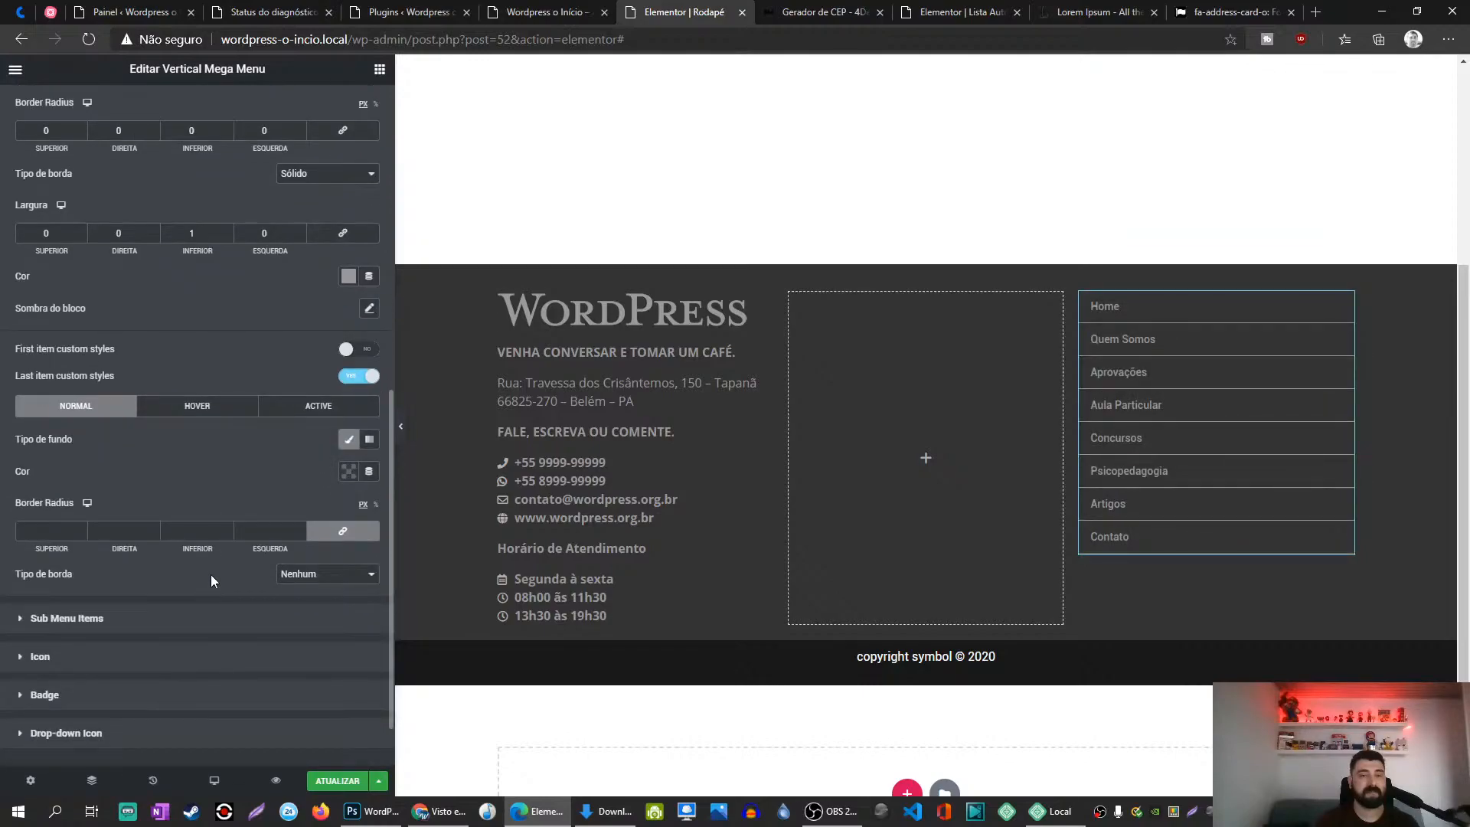
click(322, 534)
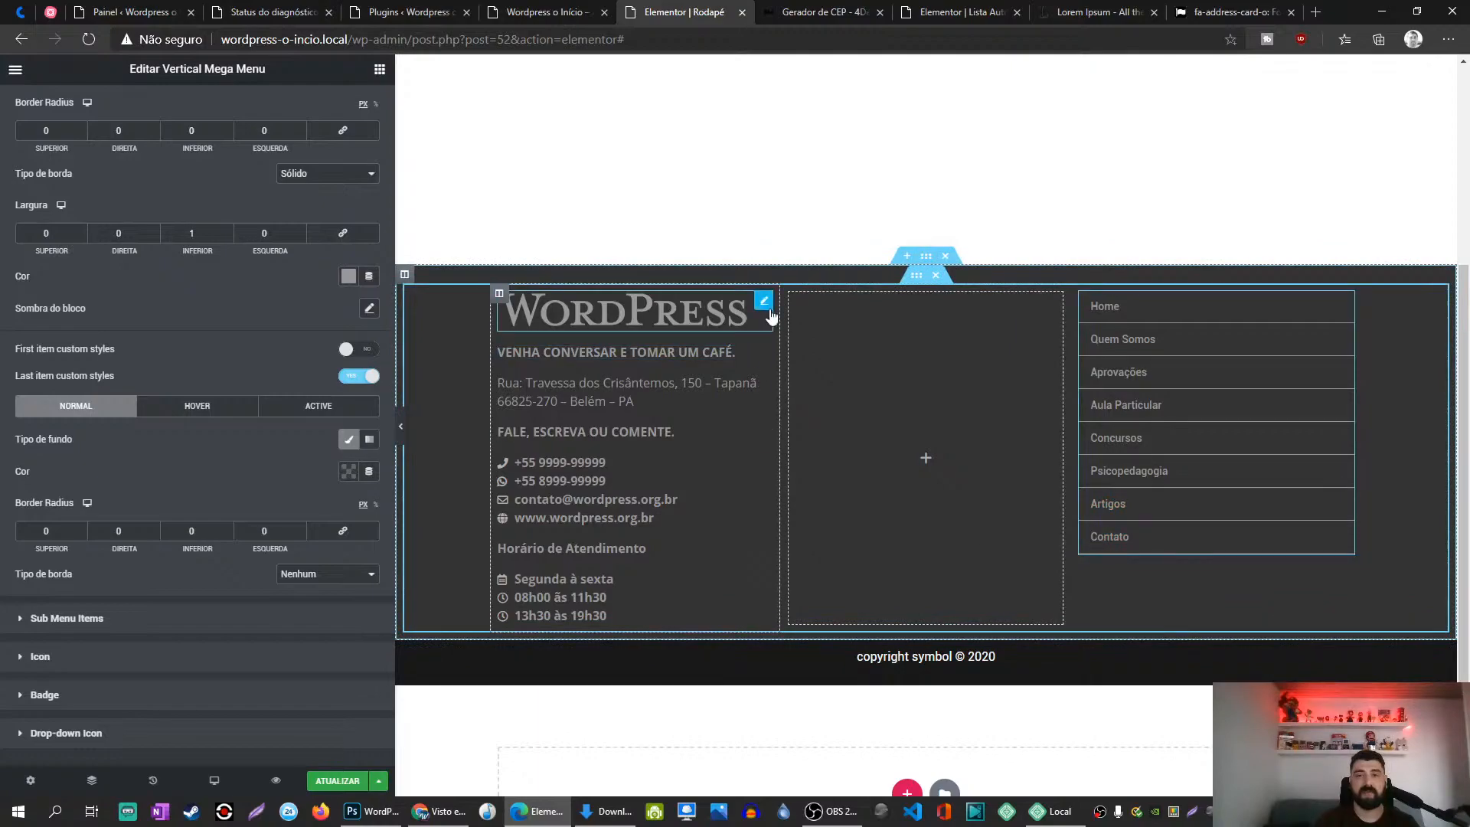
Step: Give the last menu item a Sólido border type with bottom width 0
click(764, 302)
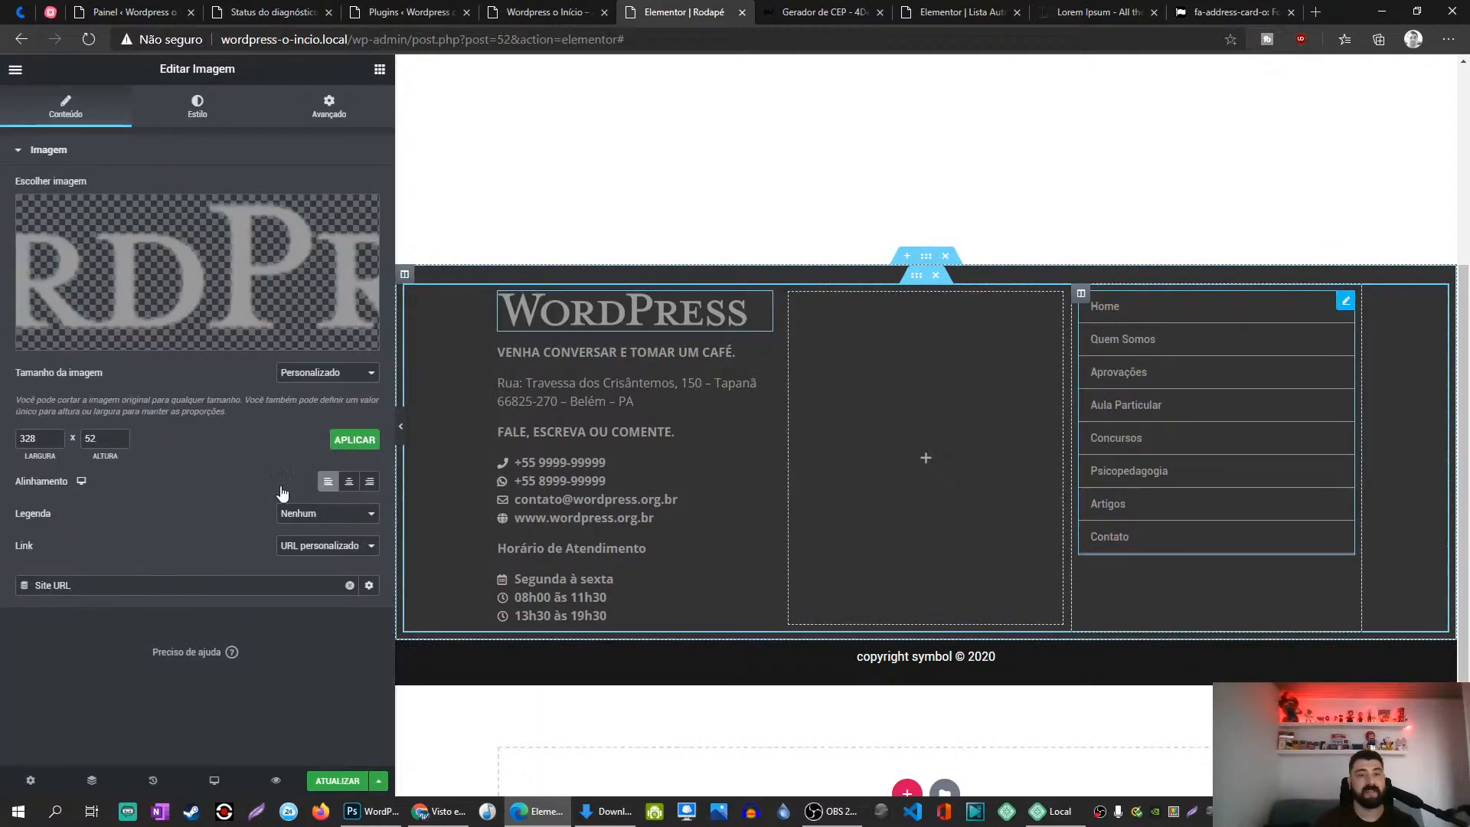
click(1347, 302)
scroll(97, 386, down, 3)
scroll(96, 385, down, 4)
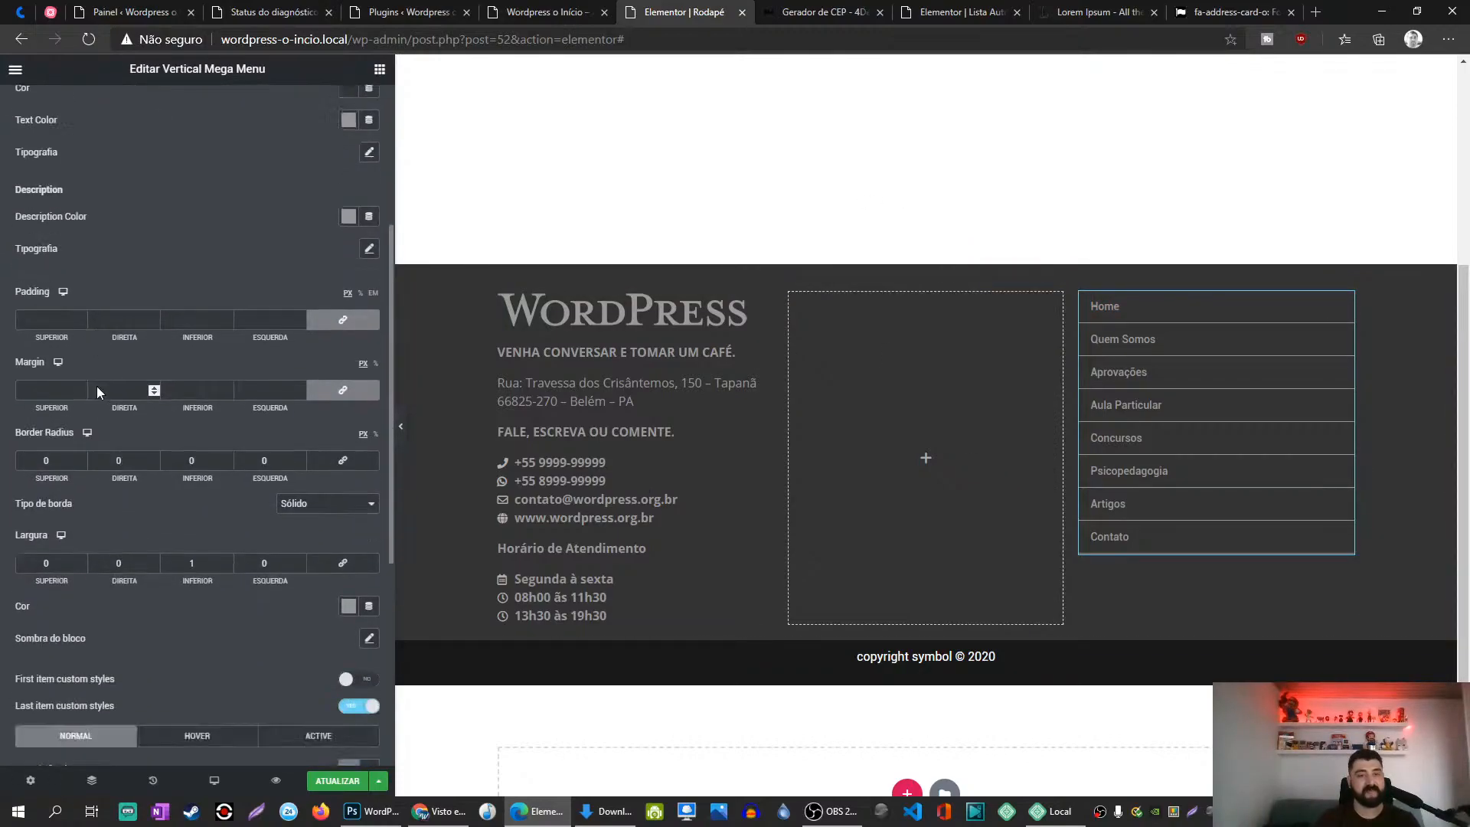
scroll(203, 566, down, 2)
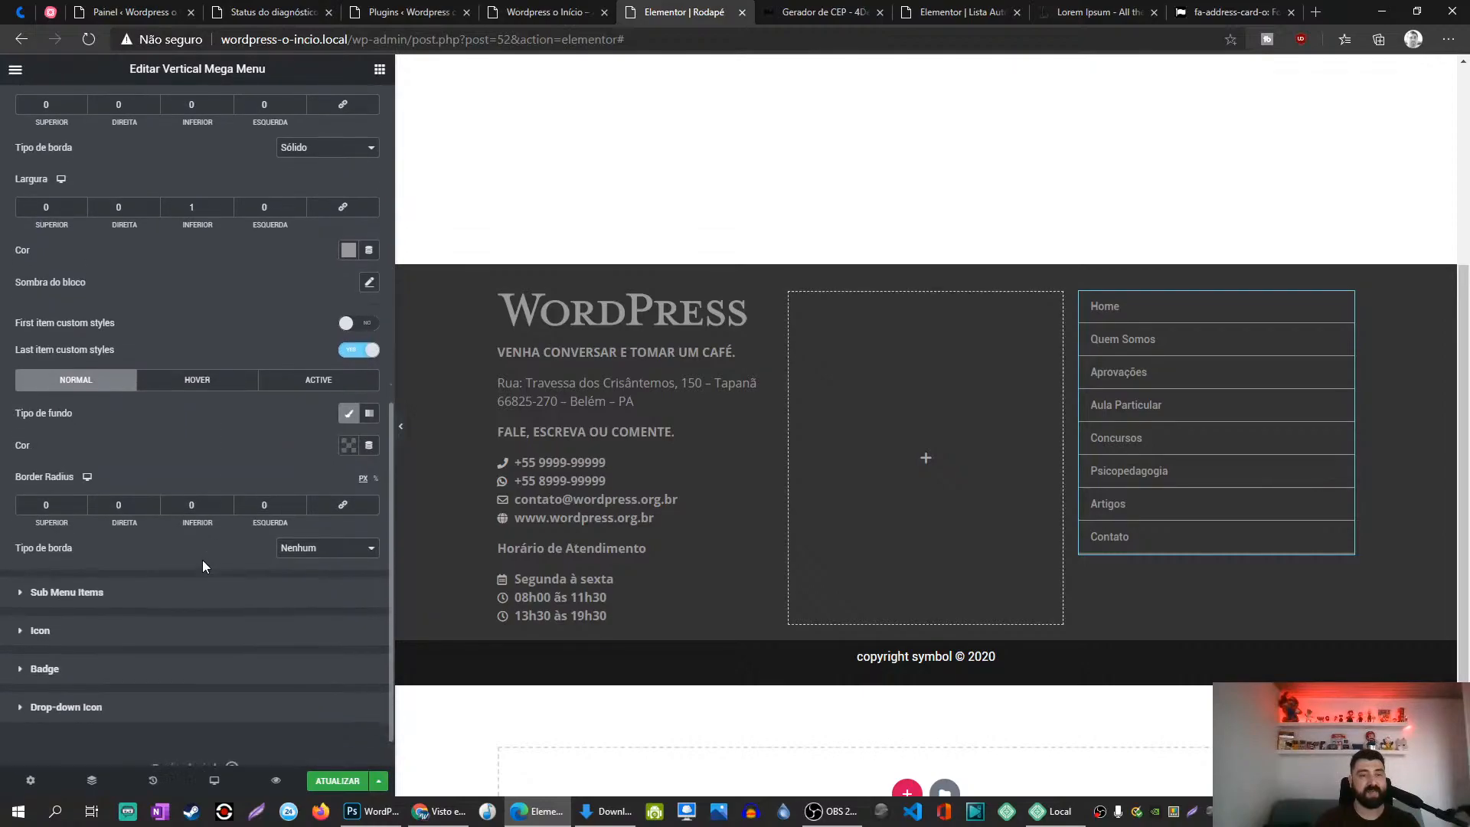
click(310, 536)
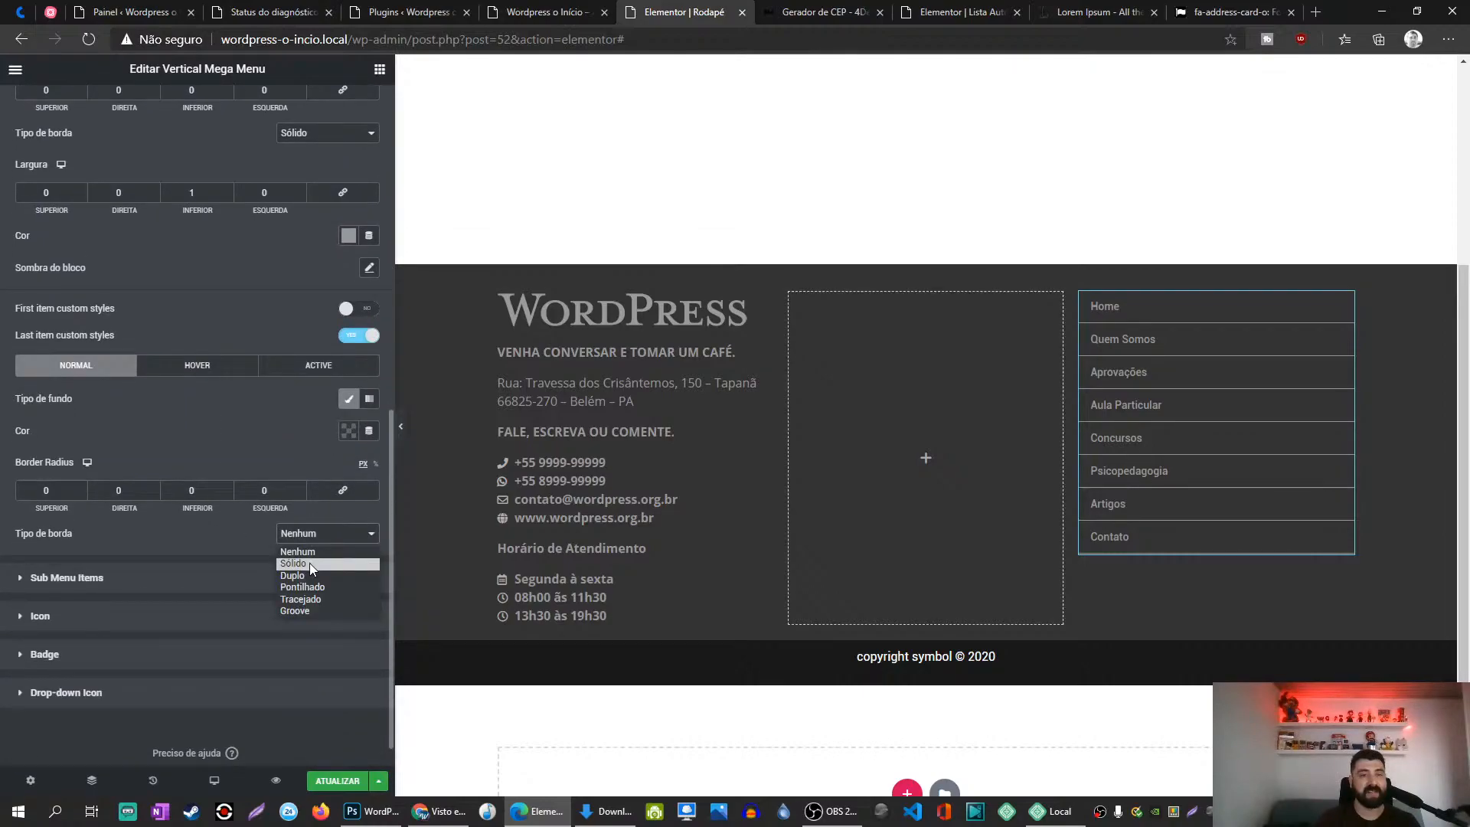
click(309, 563)
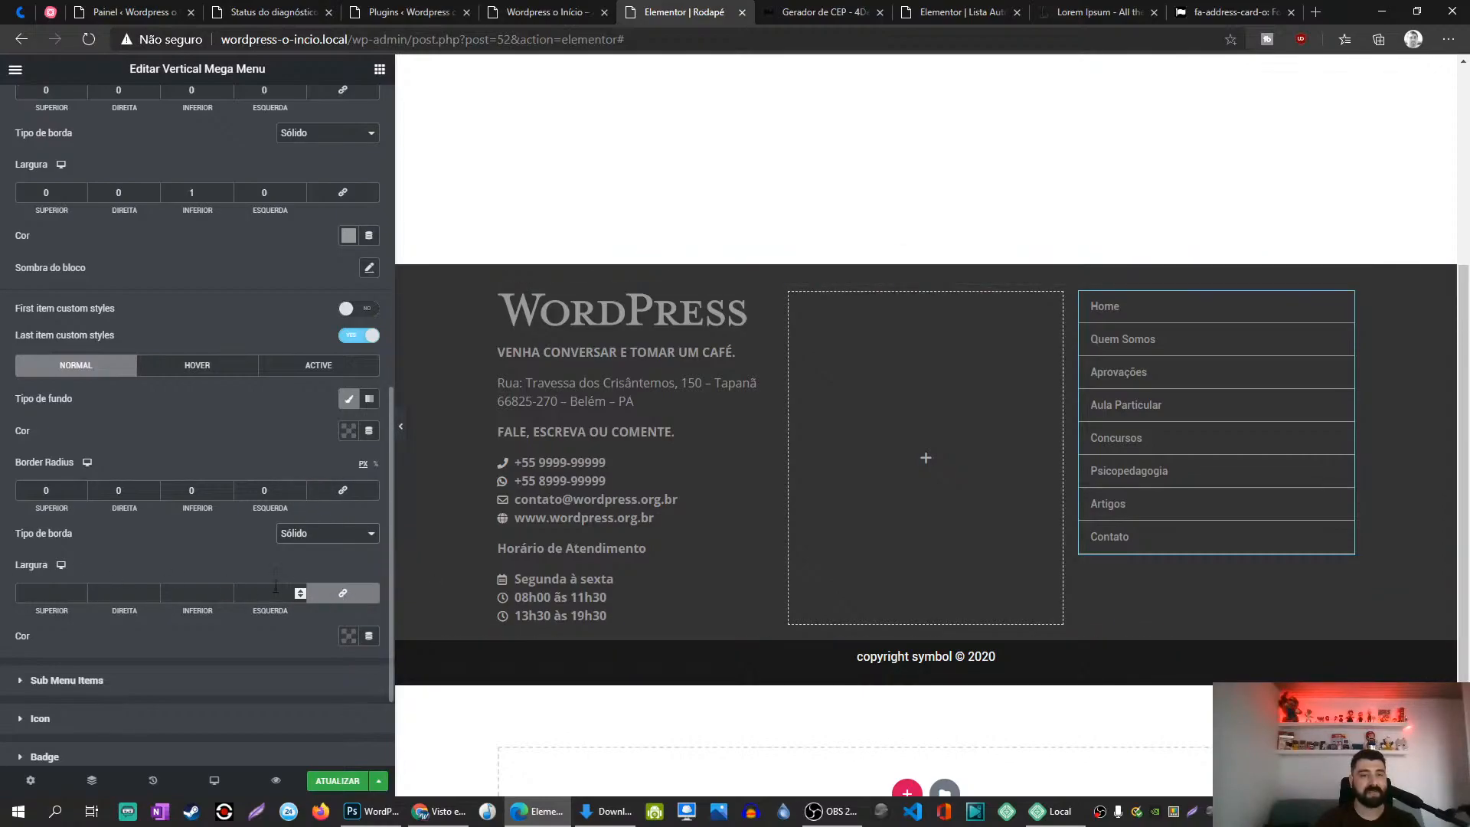
click(169, 586)
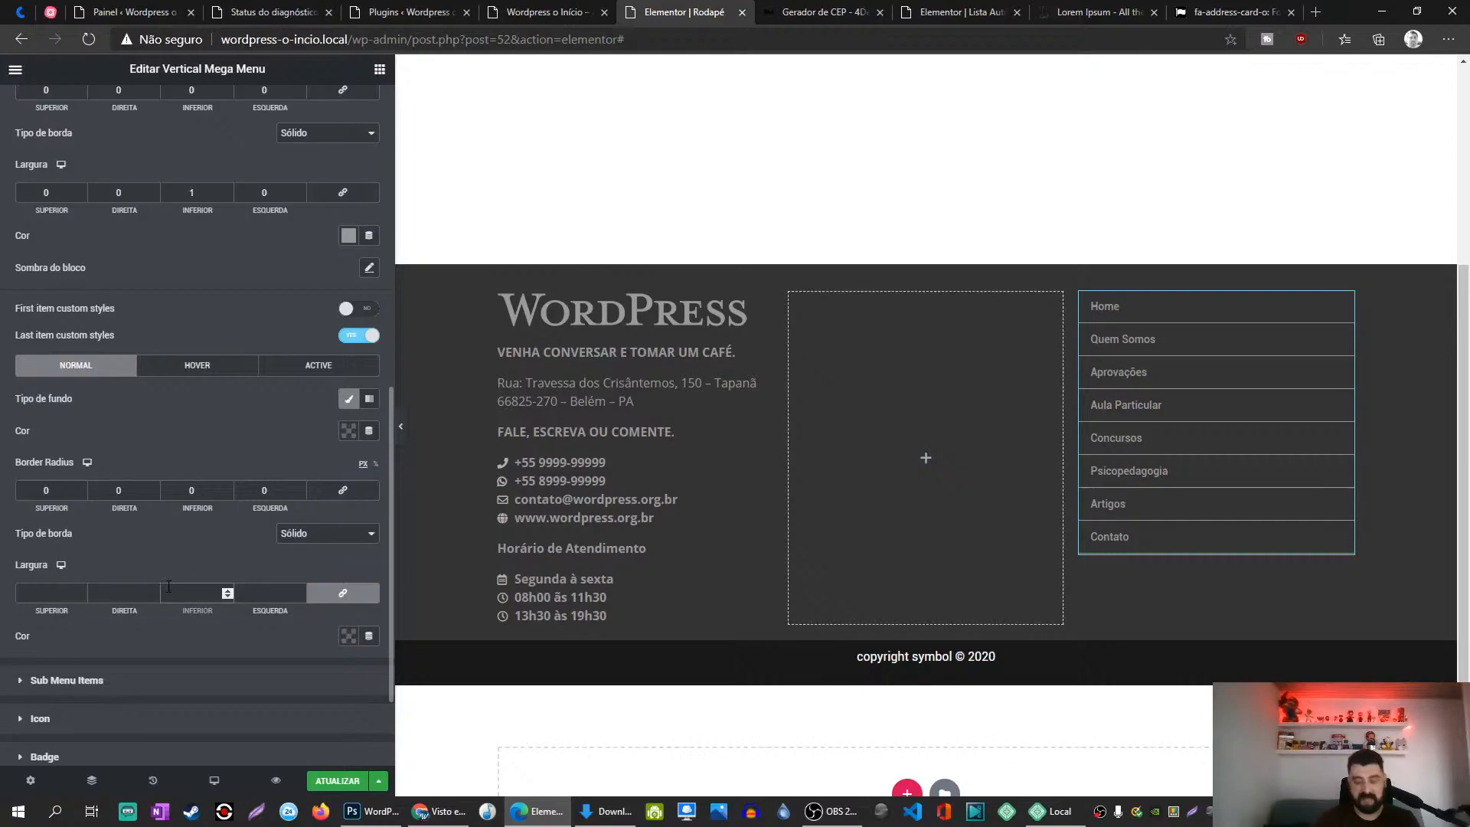
text(0)
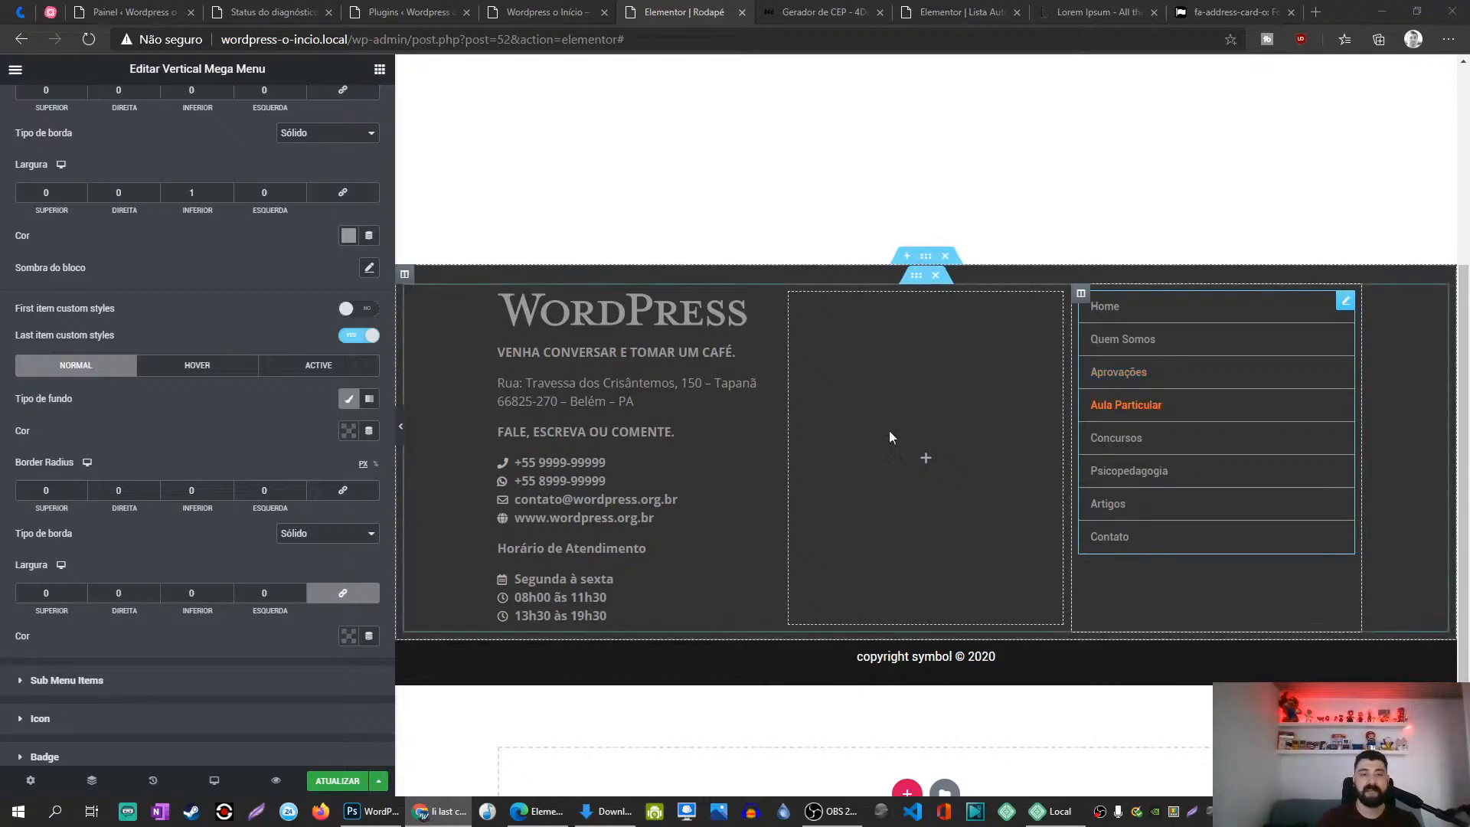
Step: Save the footer, then close the spare Plugins and postal-code generator tabs
click(334, 781)
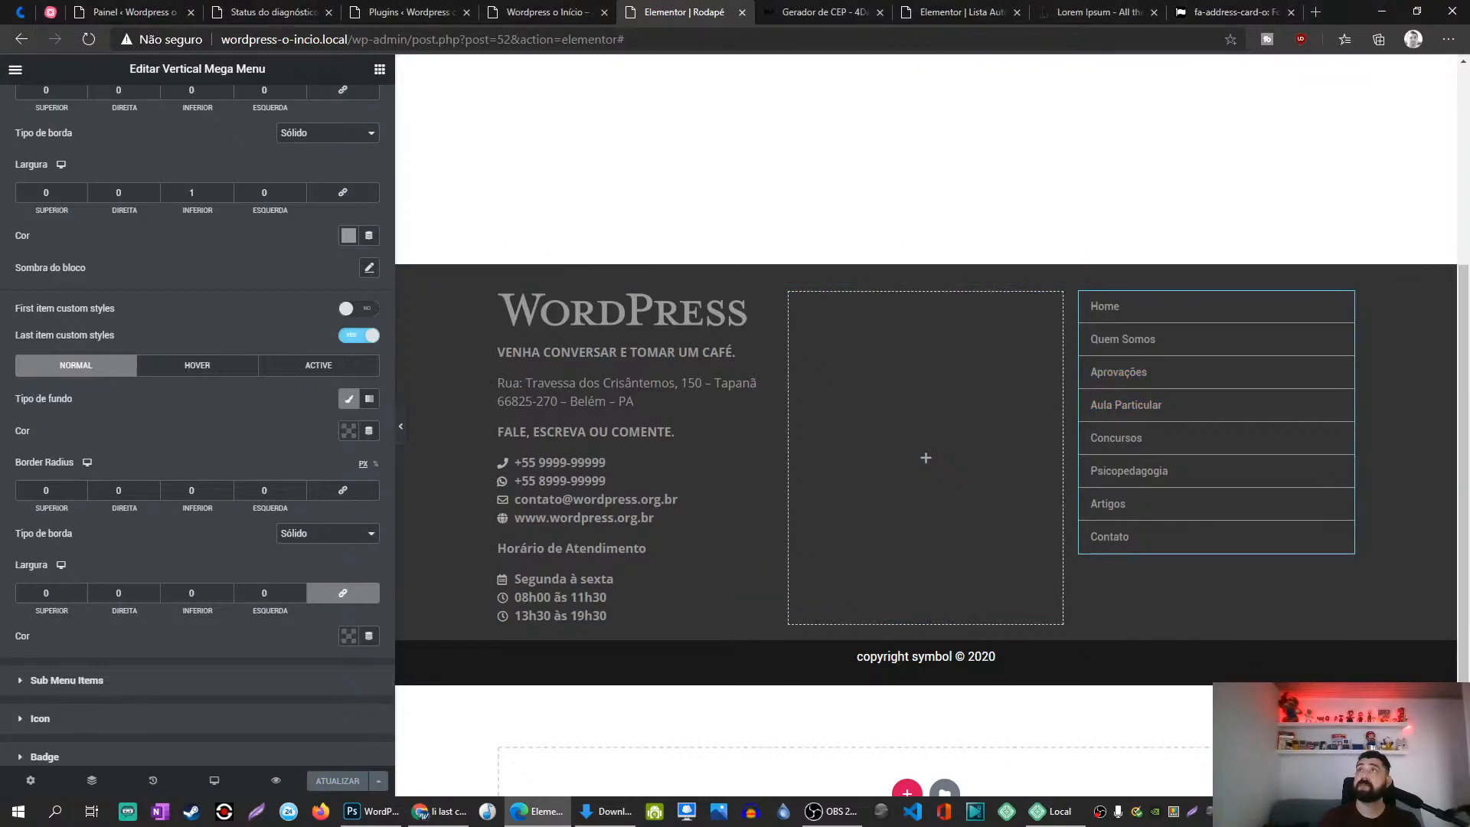
key(alt+Tab)
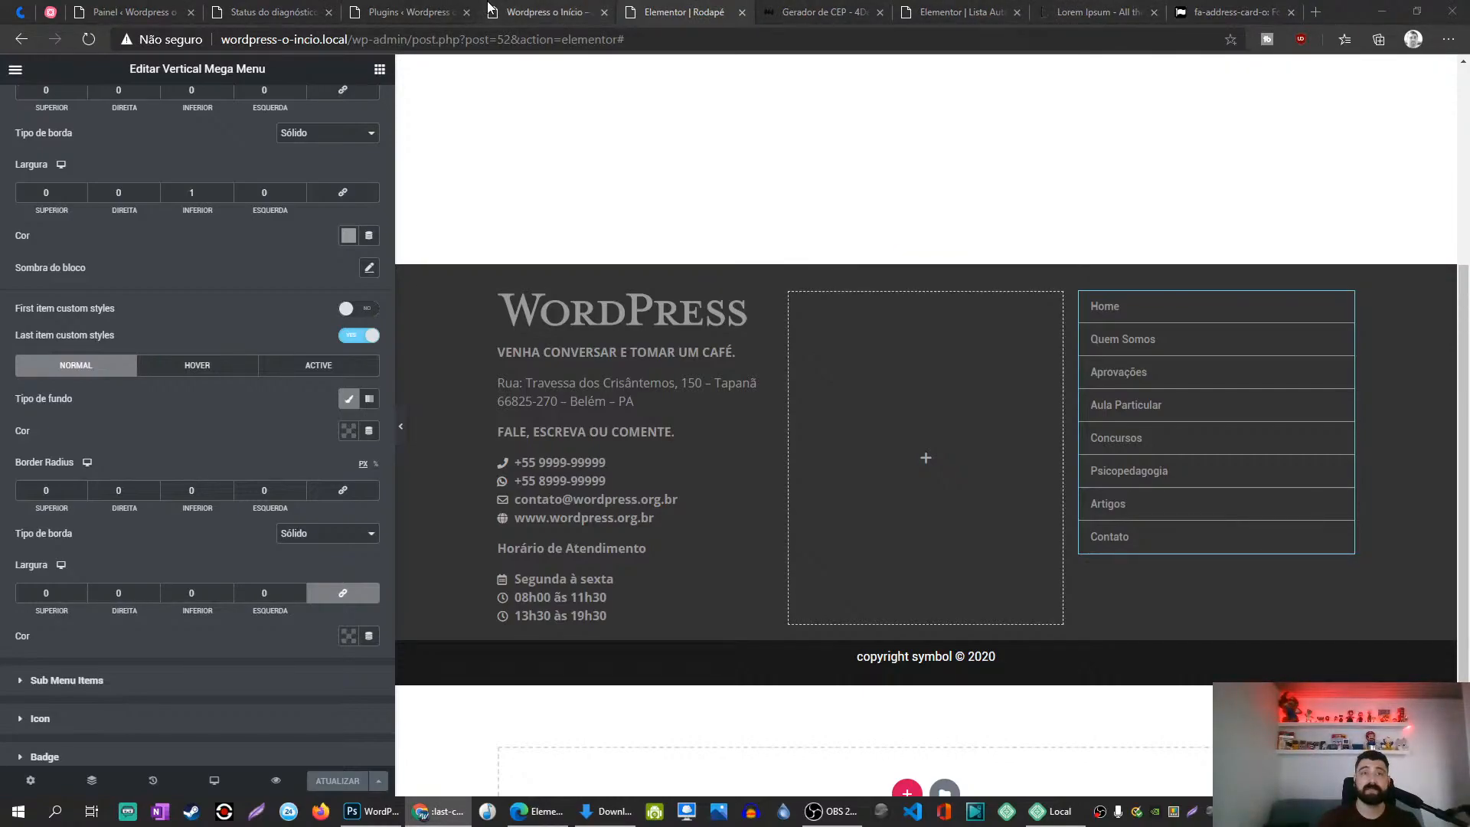
click(536, 11)
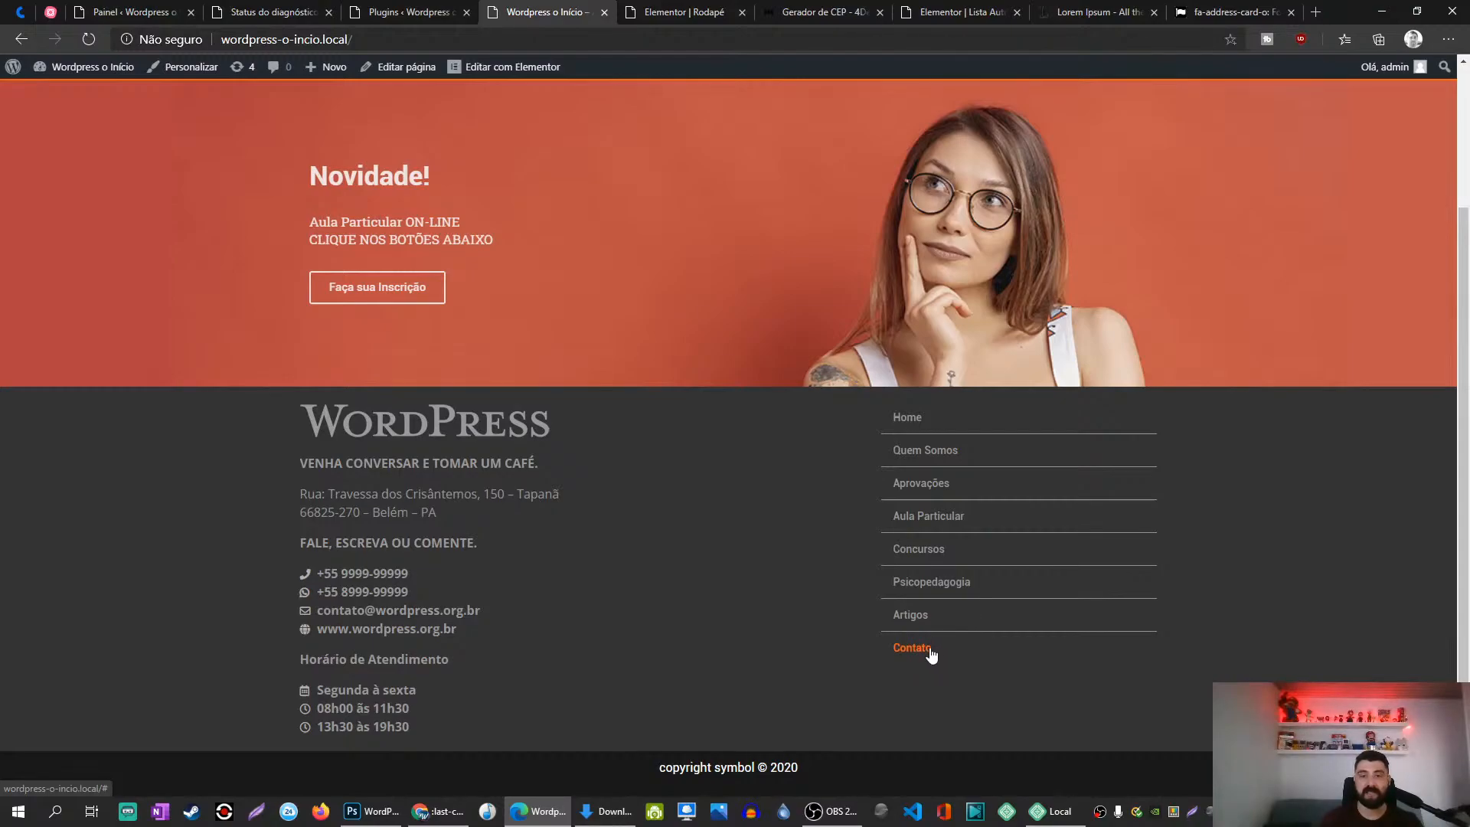
right_click(930, 648)
click(358, 6)
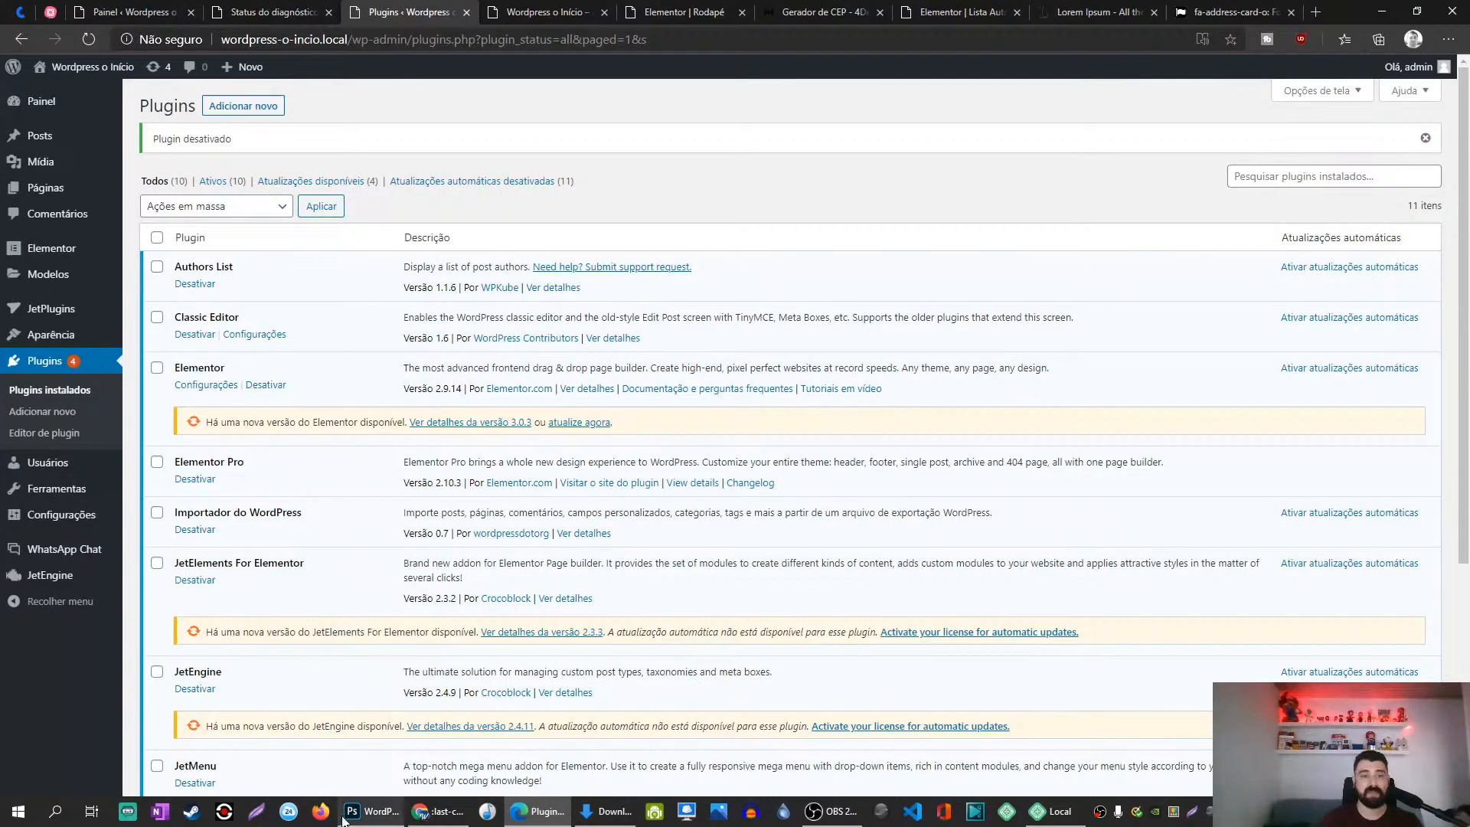
click(468, 12)
click(742, 12)
Step: Set the last menu item's border type back to Nenhum and save the footer
click(547, 12)
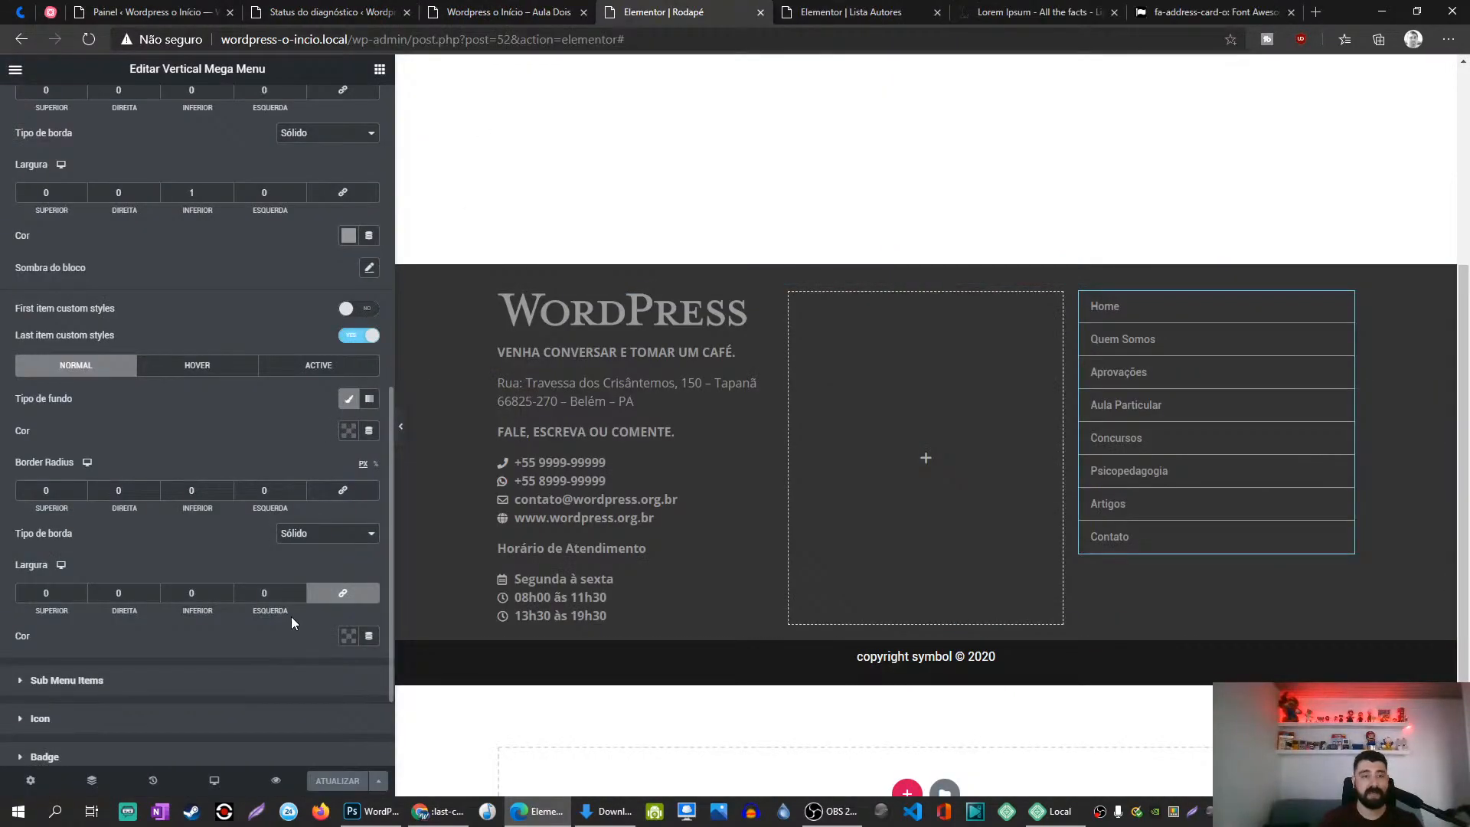
click(316, 534)
click(317, 552)
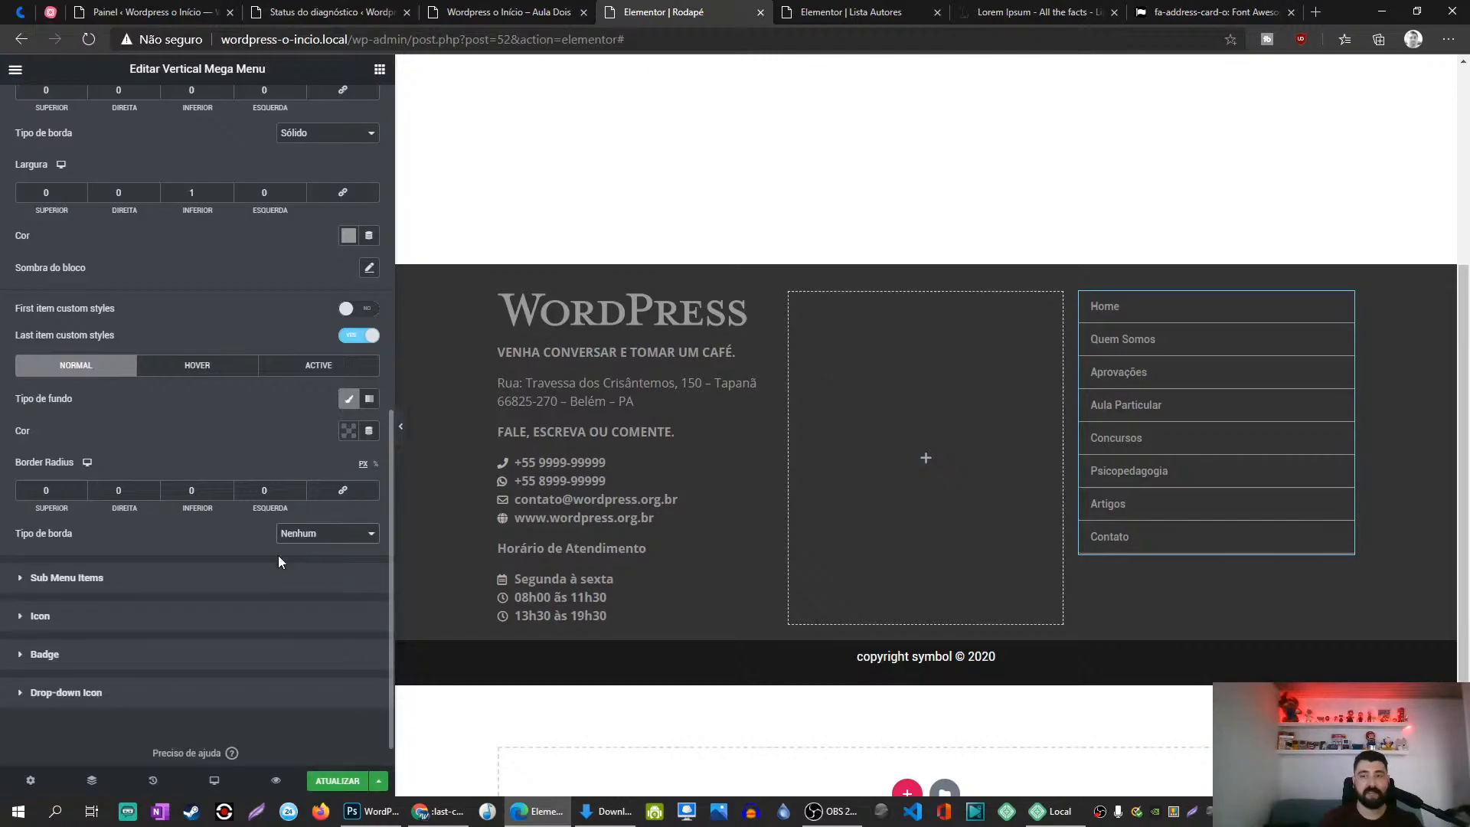
click(337, 781)
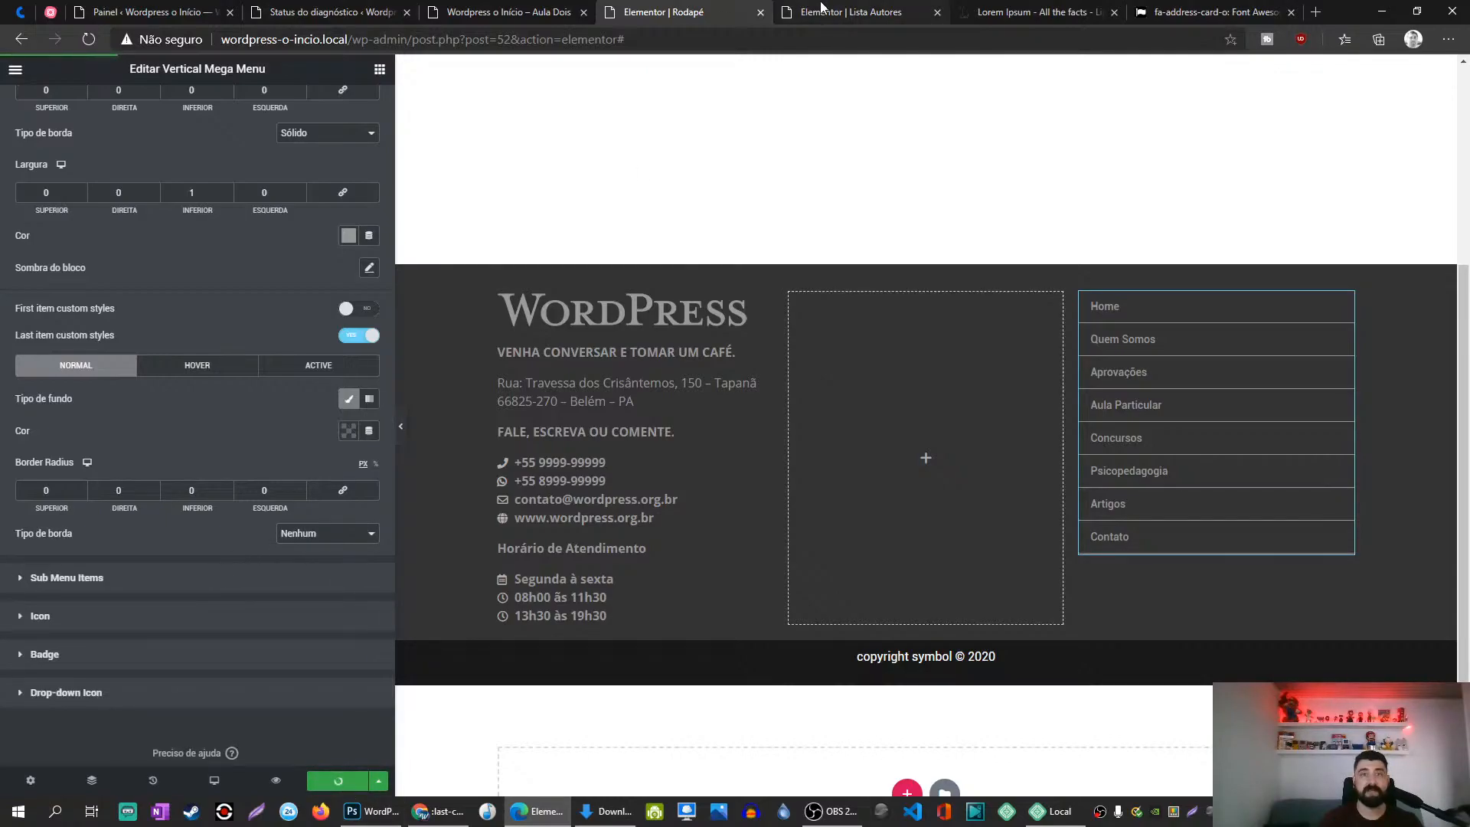
Step: Close the author list editor tab and place the front-page tab after the footer editor
click(823, 8)
click(937, 12)
click(565, 13)
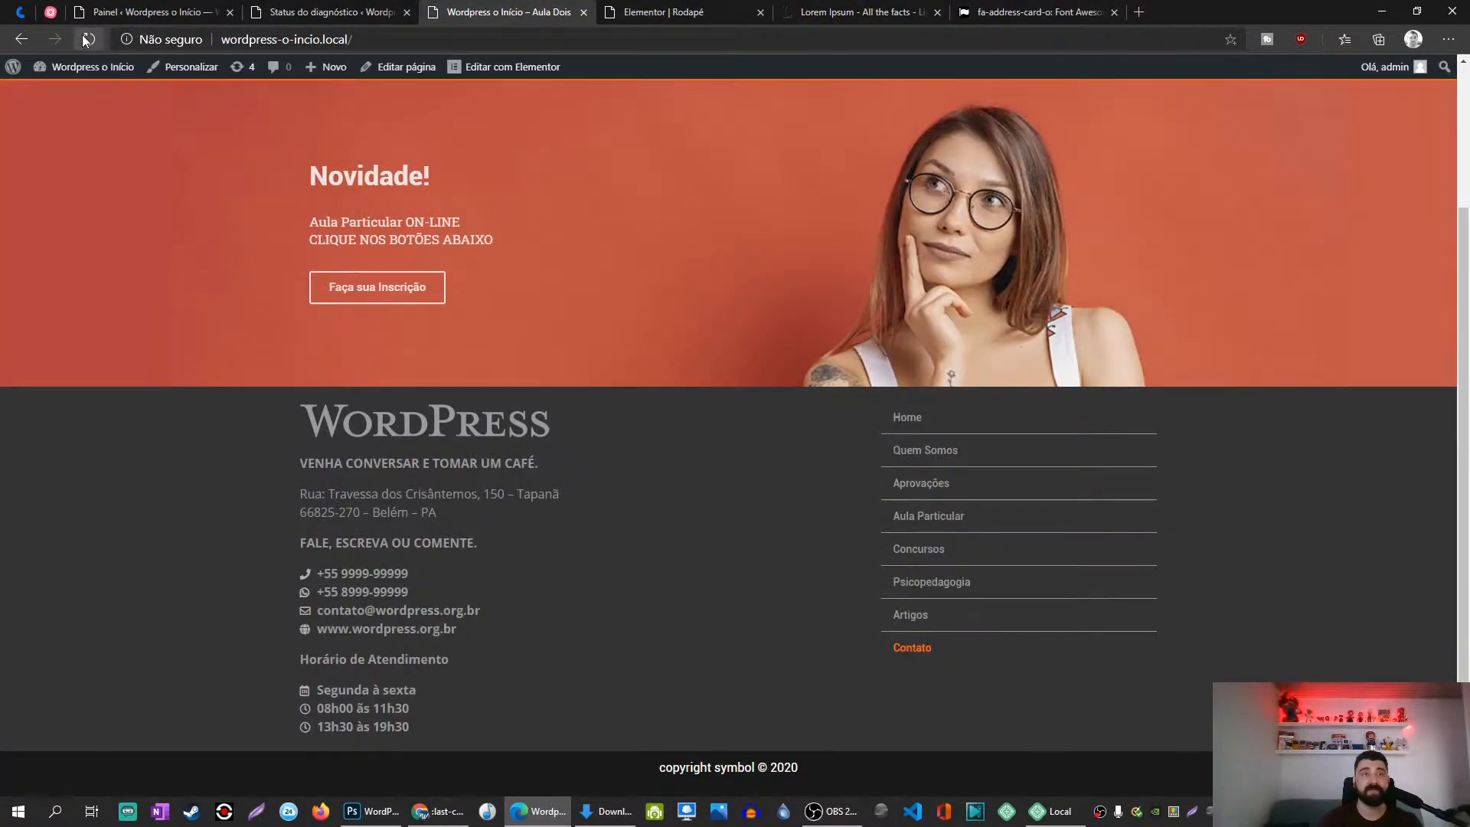
drag(594, 17, 765, 17)
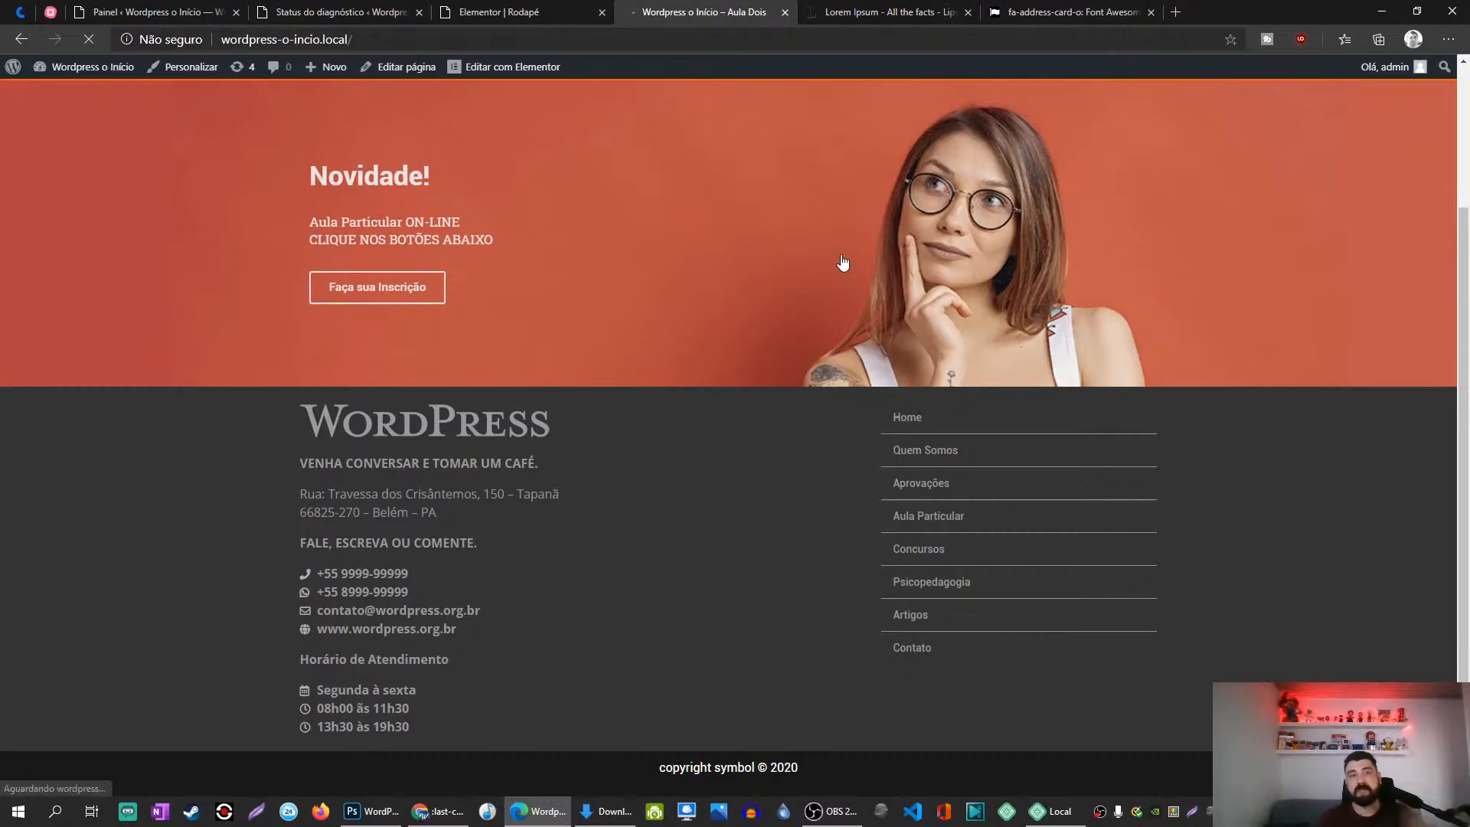
right_click(963, 662)
Step: Inspect Contato in DevTools, enlarge the panel and select the item-22 menu-item div
click(1012, 643)
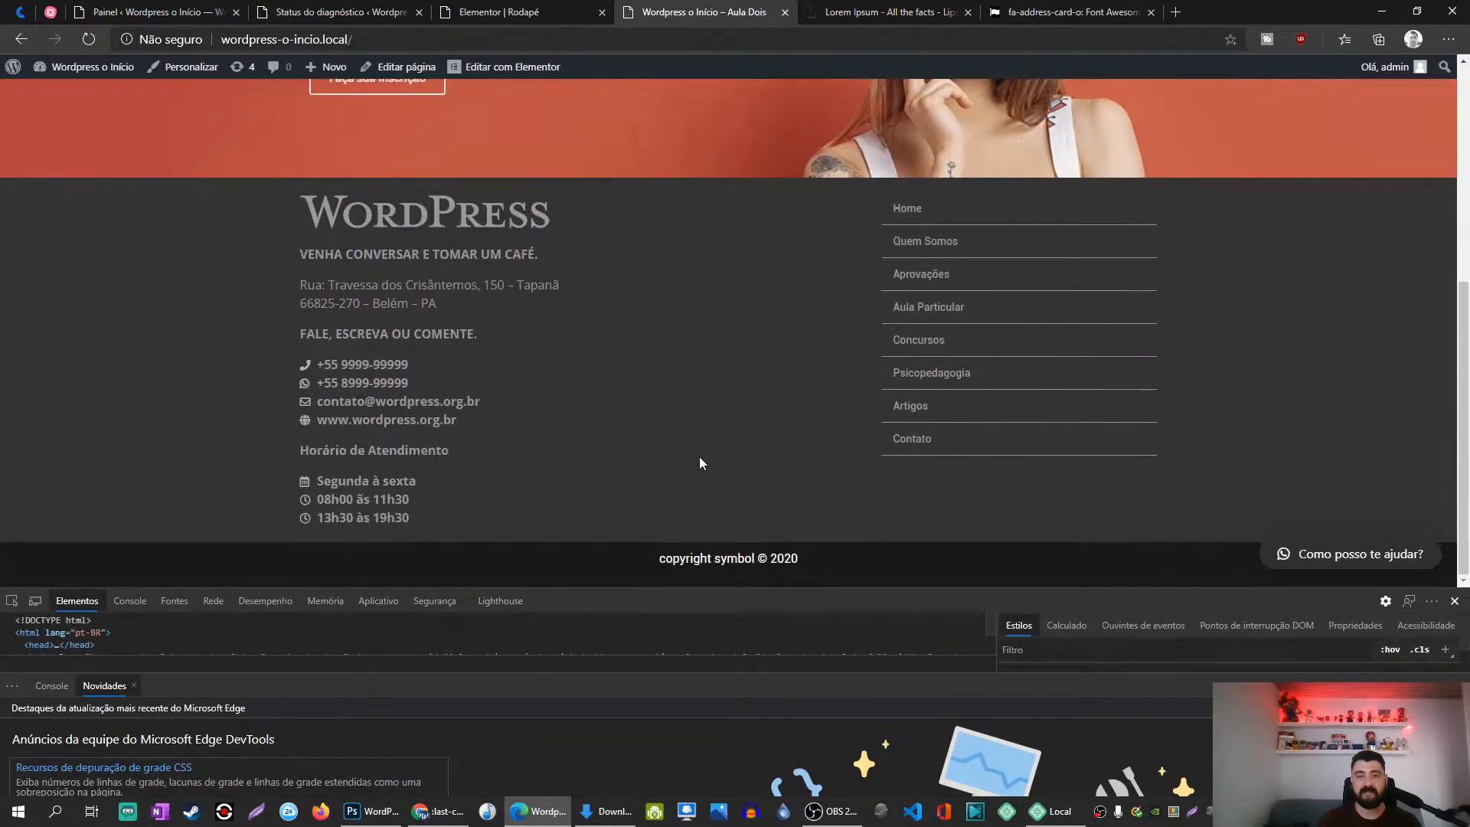
click(1456, 686)
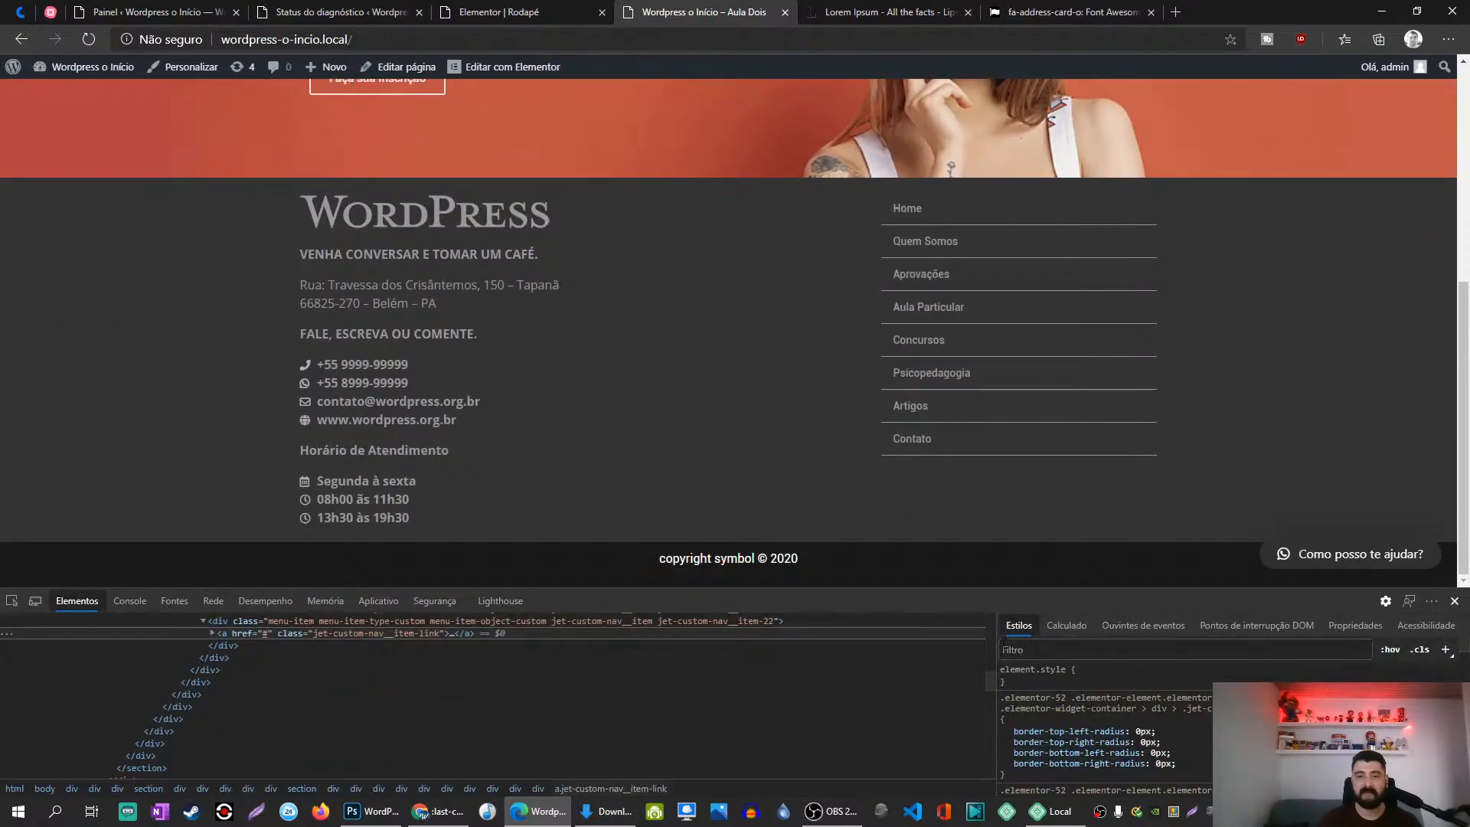
drag(842, 588, 842, 508)
scroll(764, 636, up, 2)
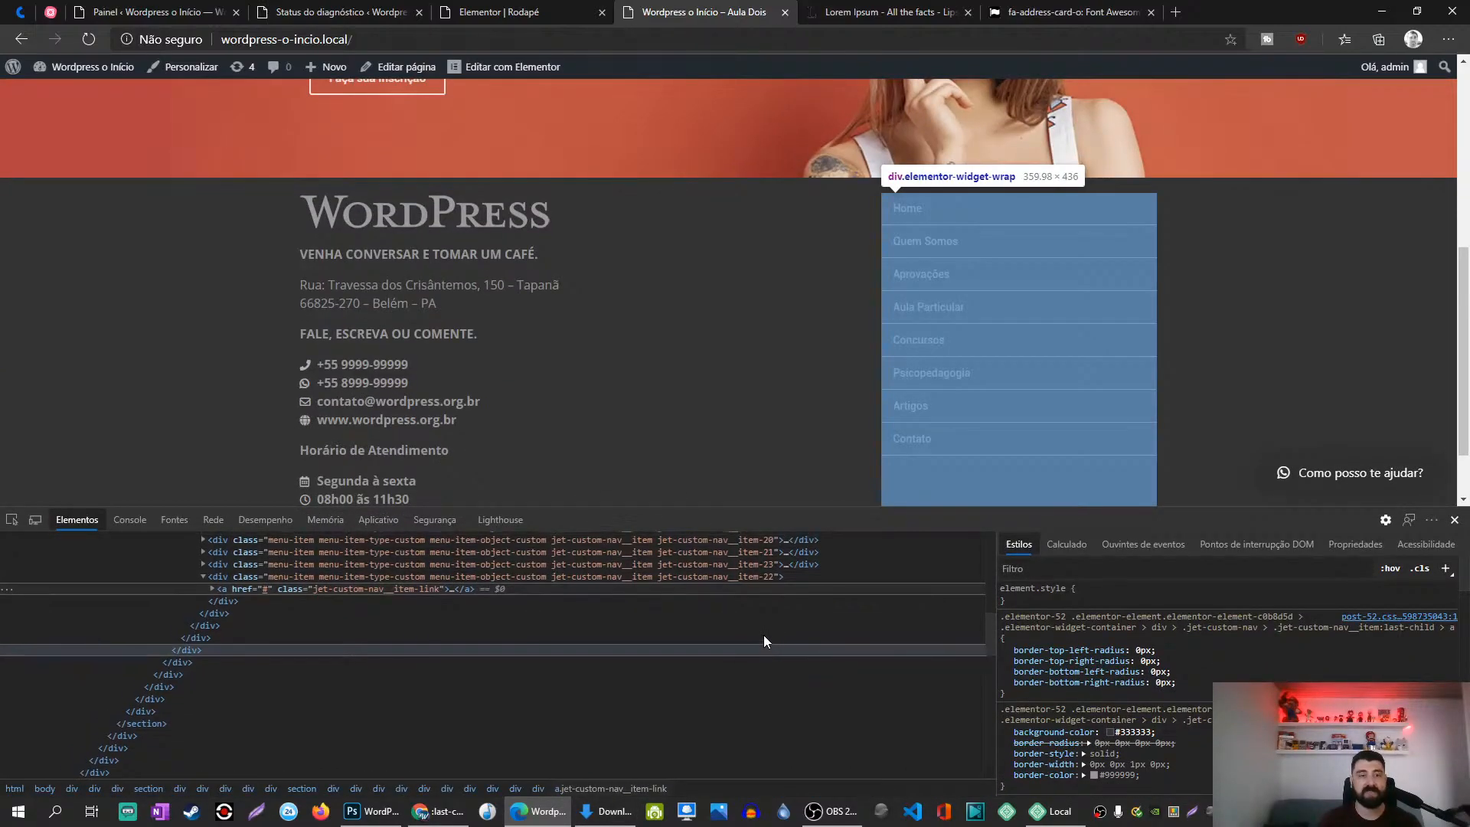
scroll(333, 628, up, 1)
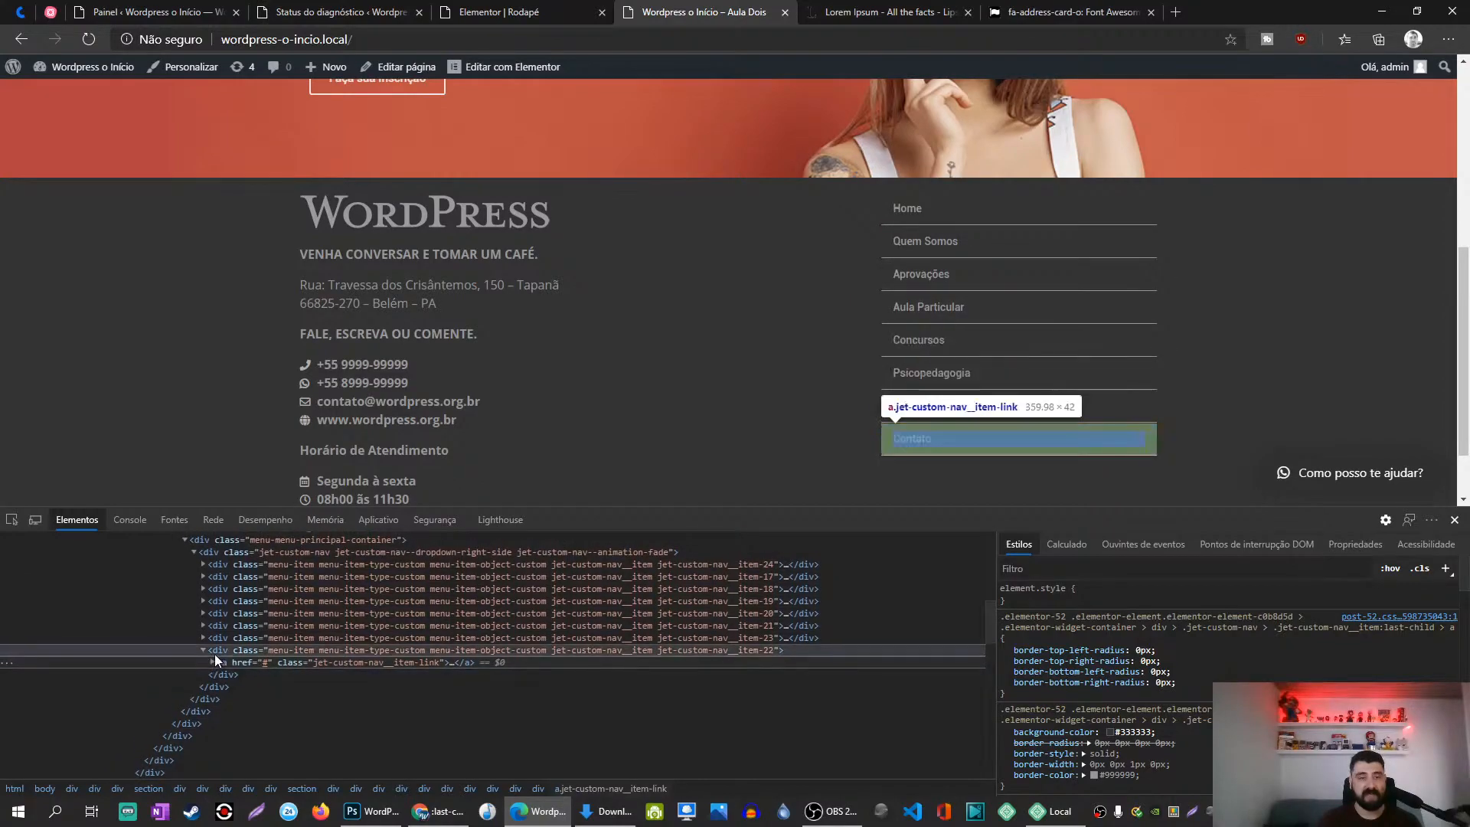
click(205, 649)
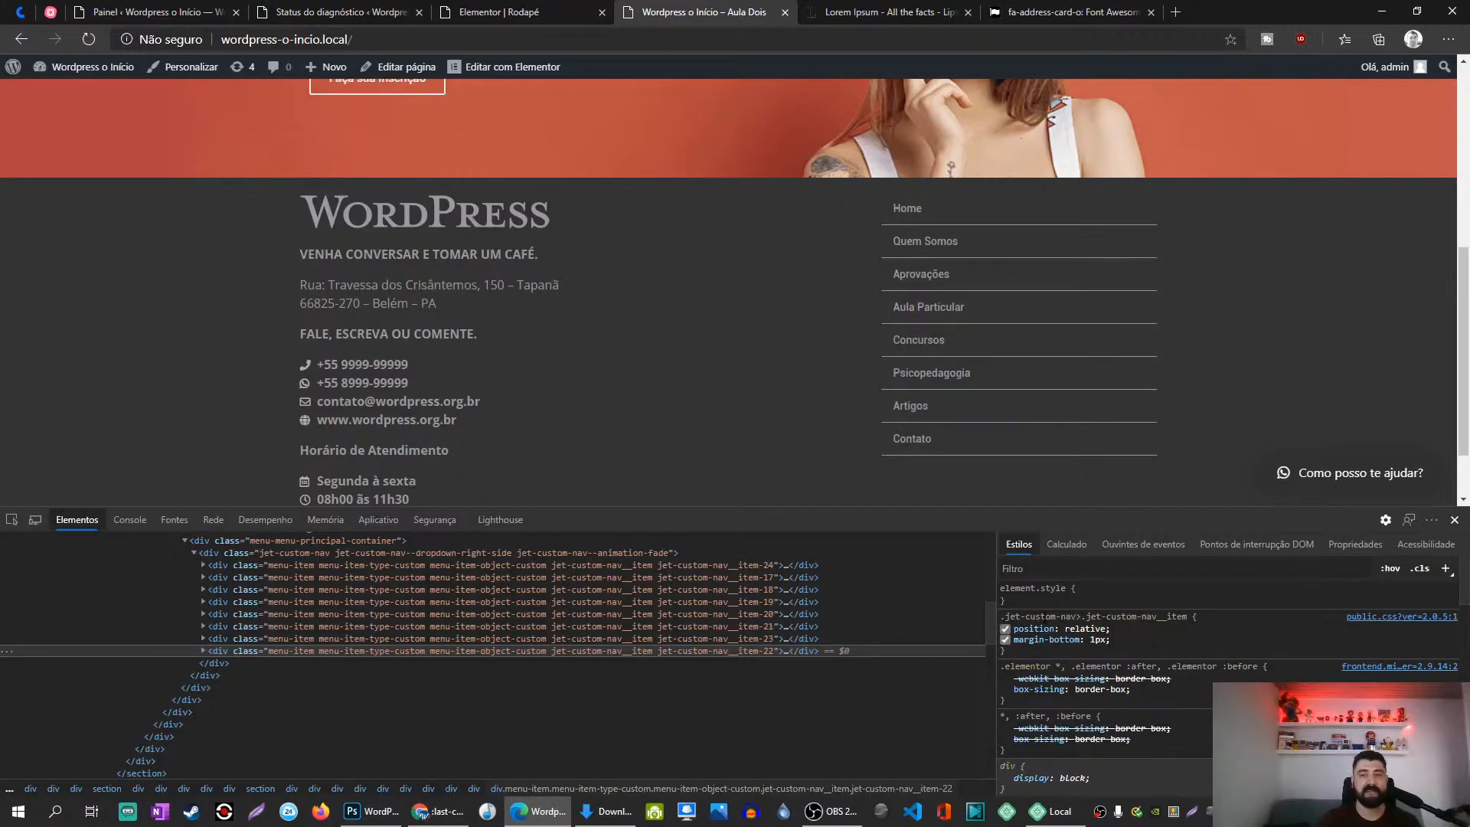
Step: Add the inline style border: 0!important to the Contato menu item
click(1036, 598)
text(bor)
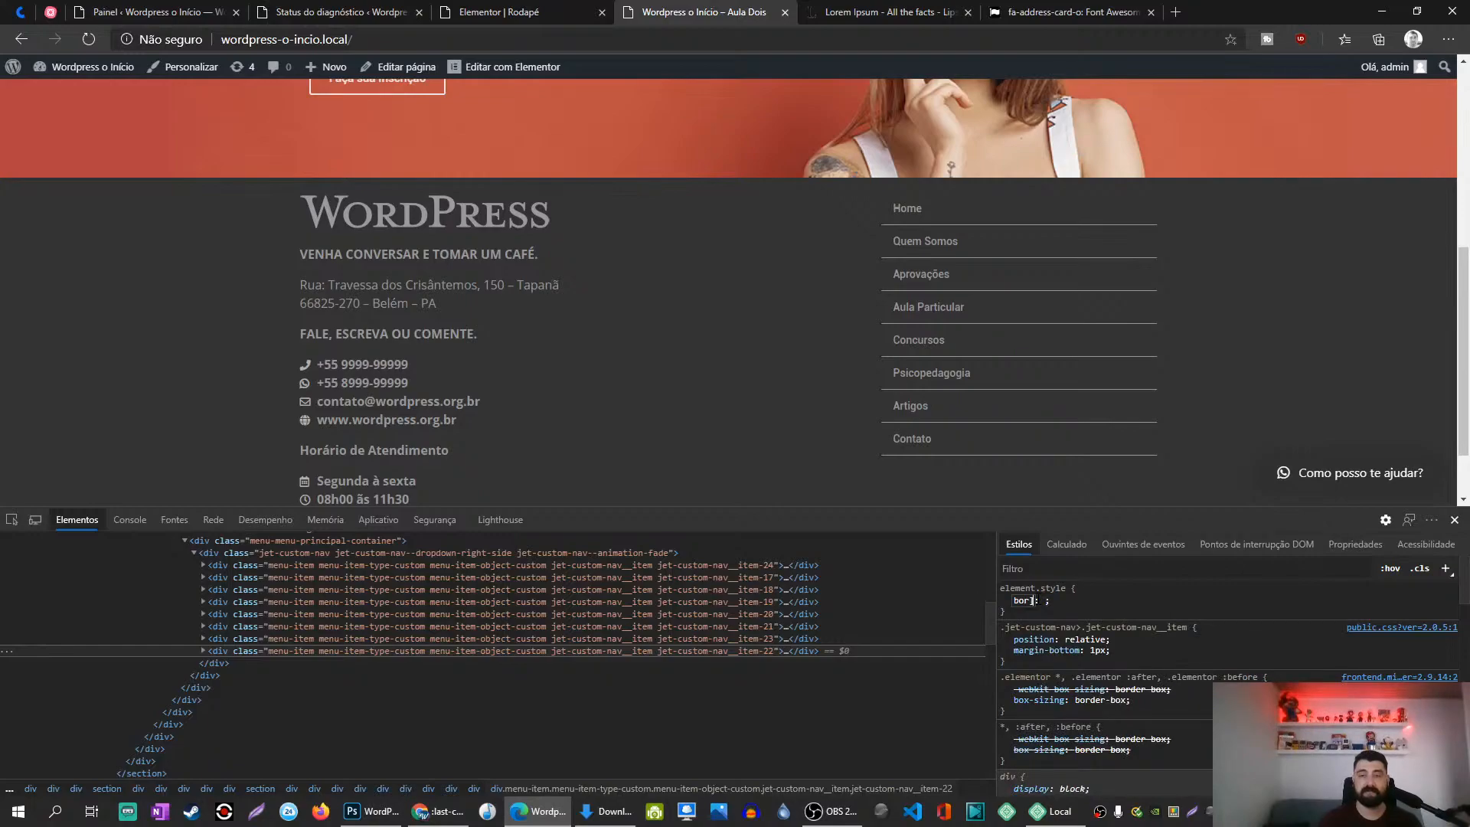
text(der: 0)
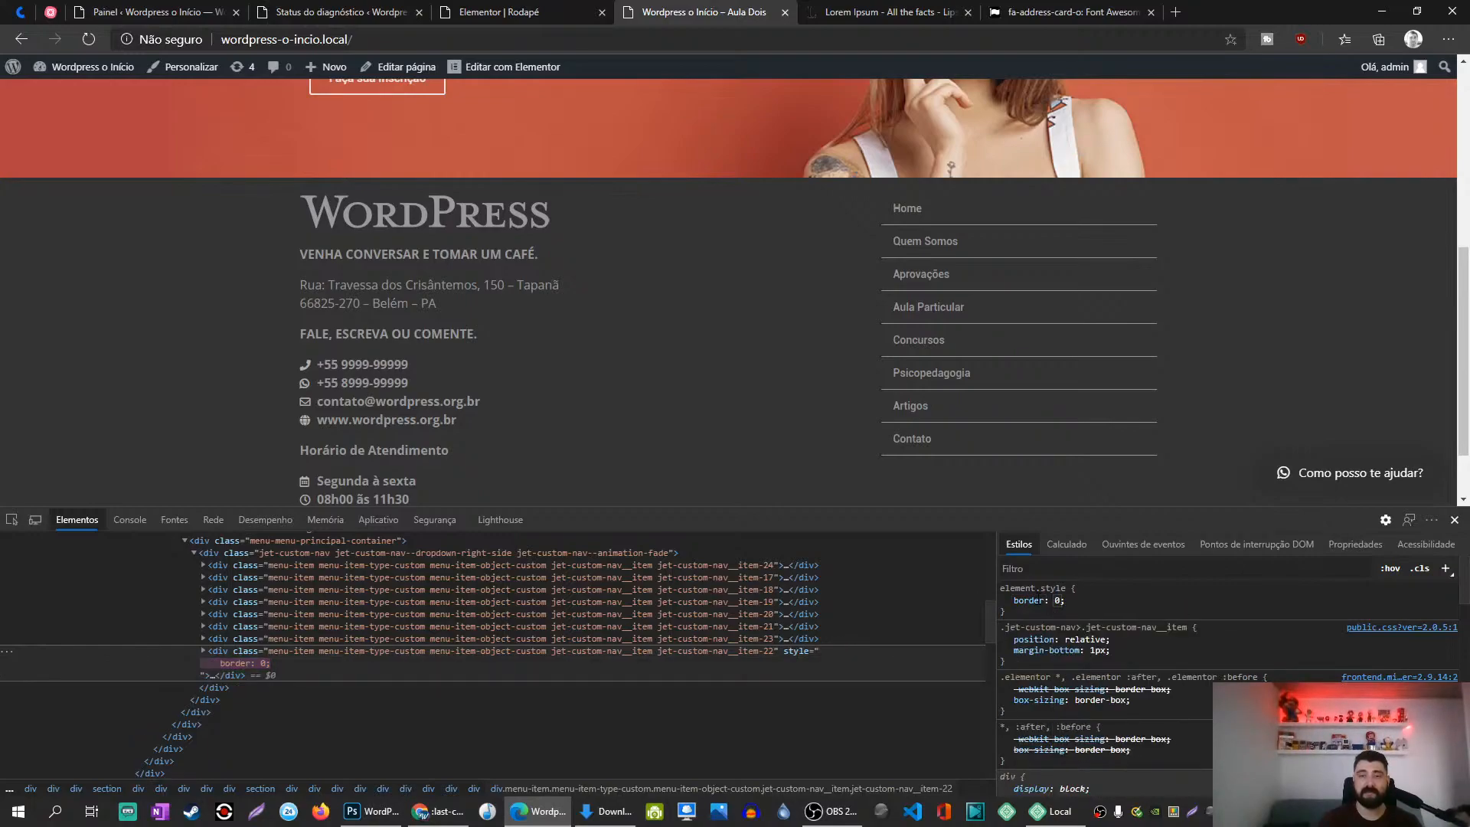
text(!important)
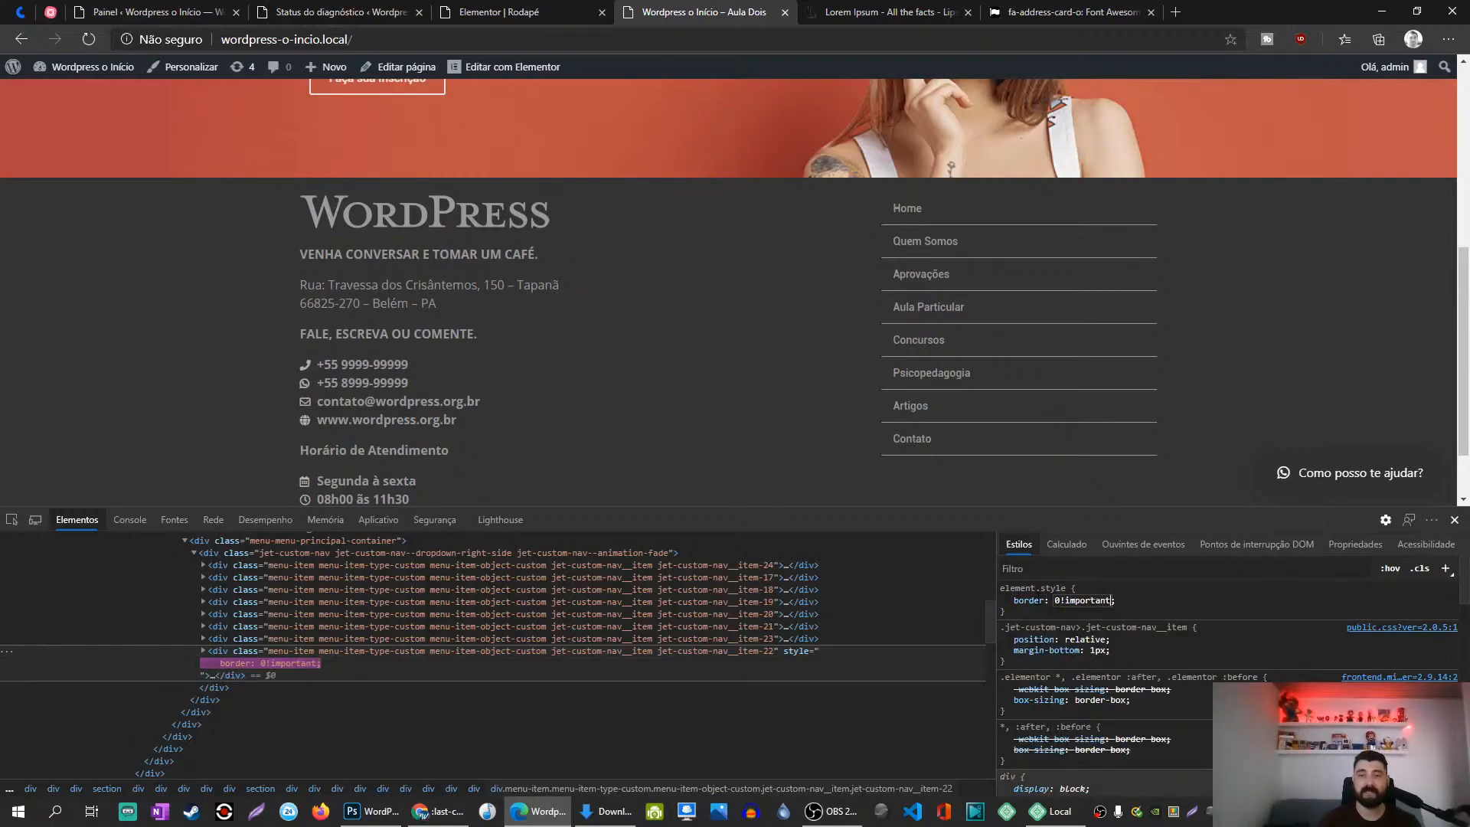
click(1127, 604)
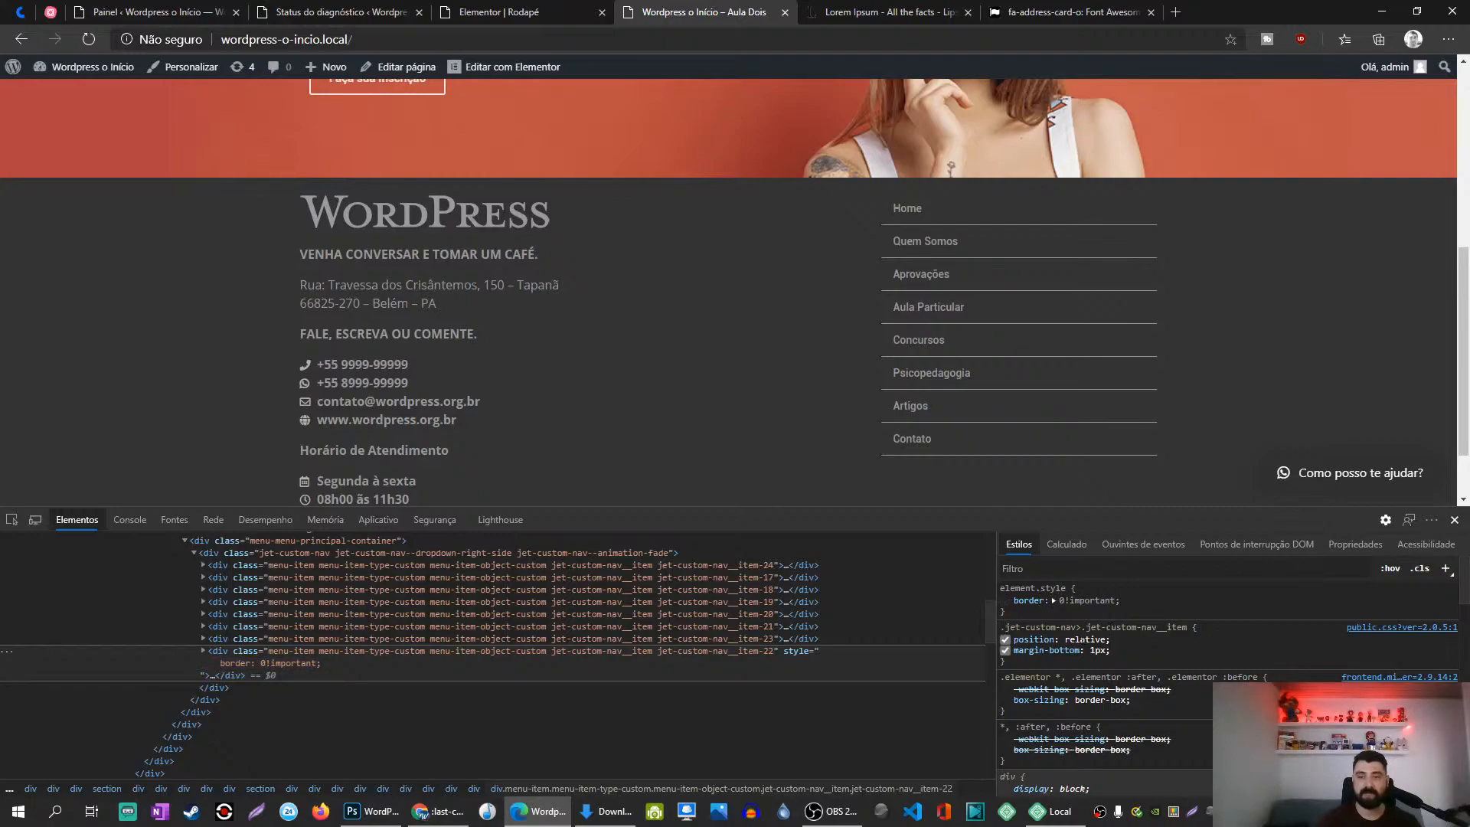
scroll(1082, 635, down, 5)
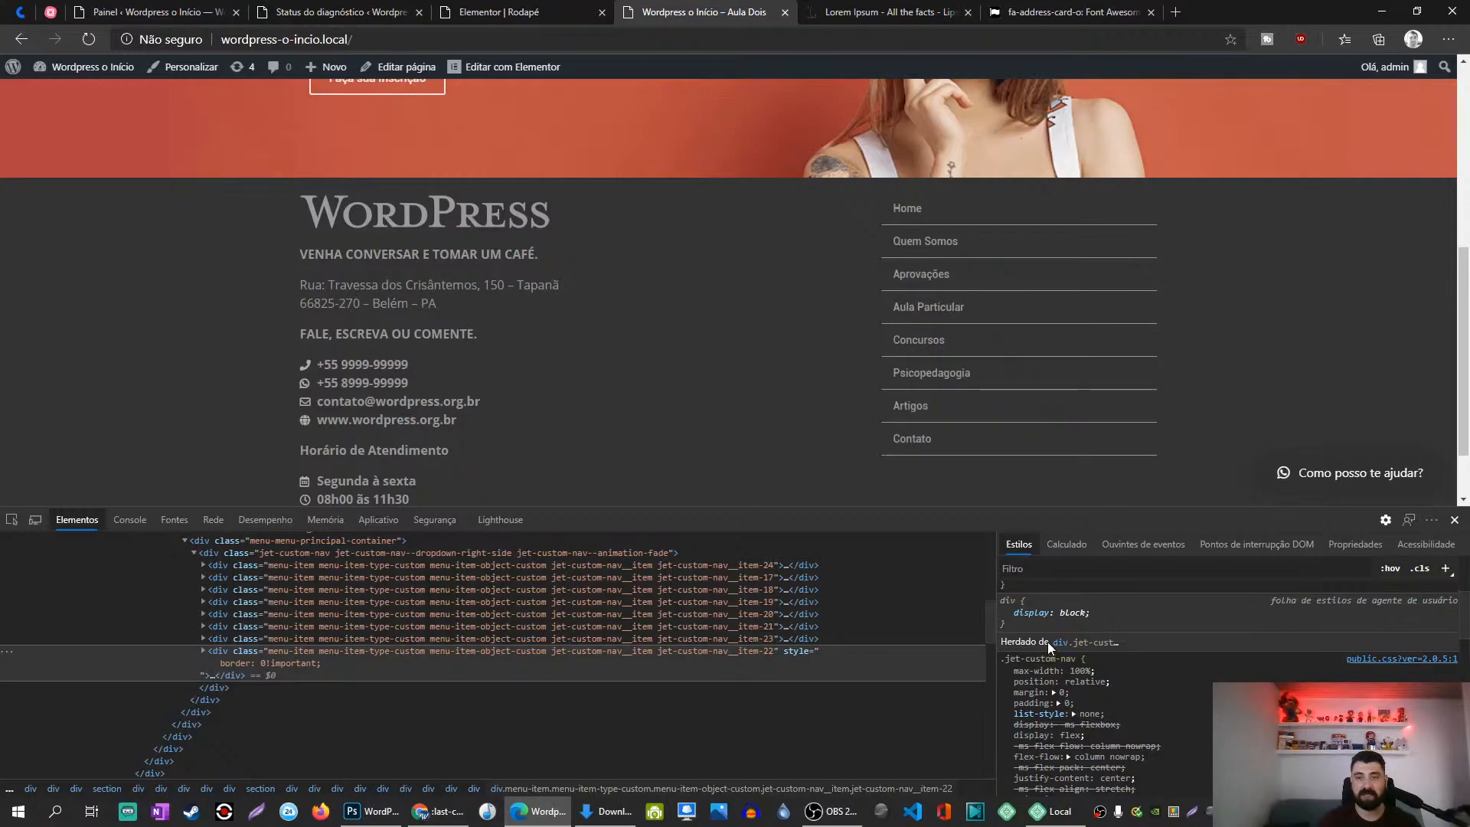
scroll(1102, 689, up, 5)
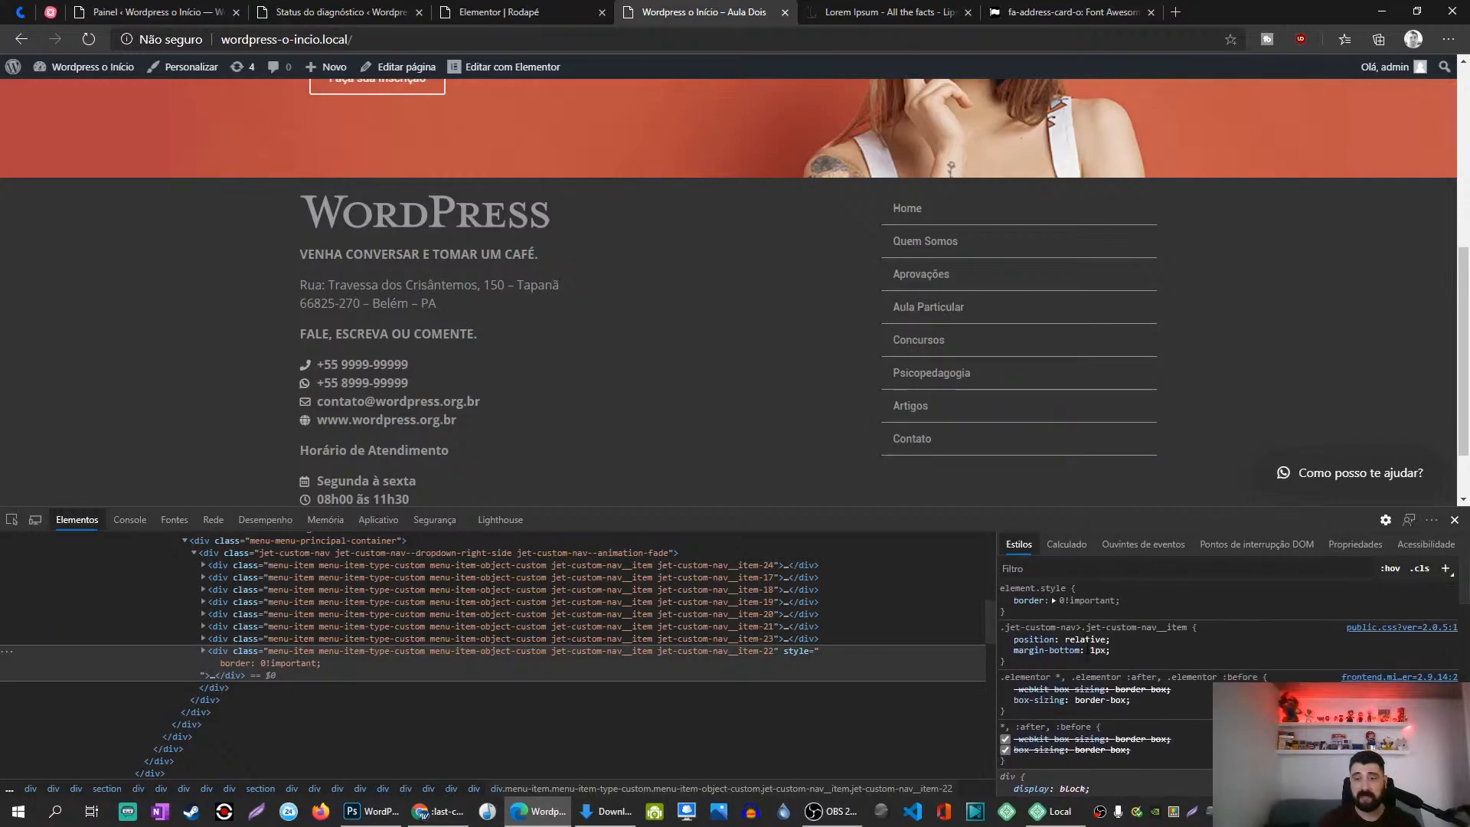
Step: Add a solid 1px red outline to the Contato item's inline style
click(1058, 617)
text(outline: )
text(solid1 xp)
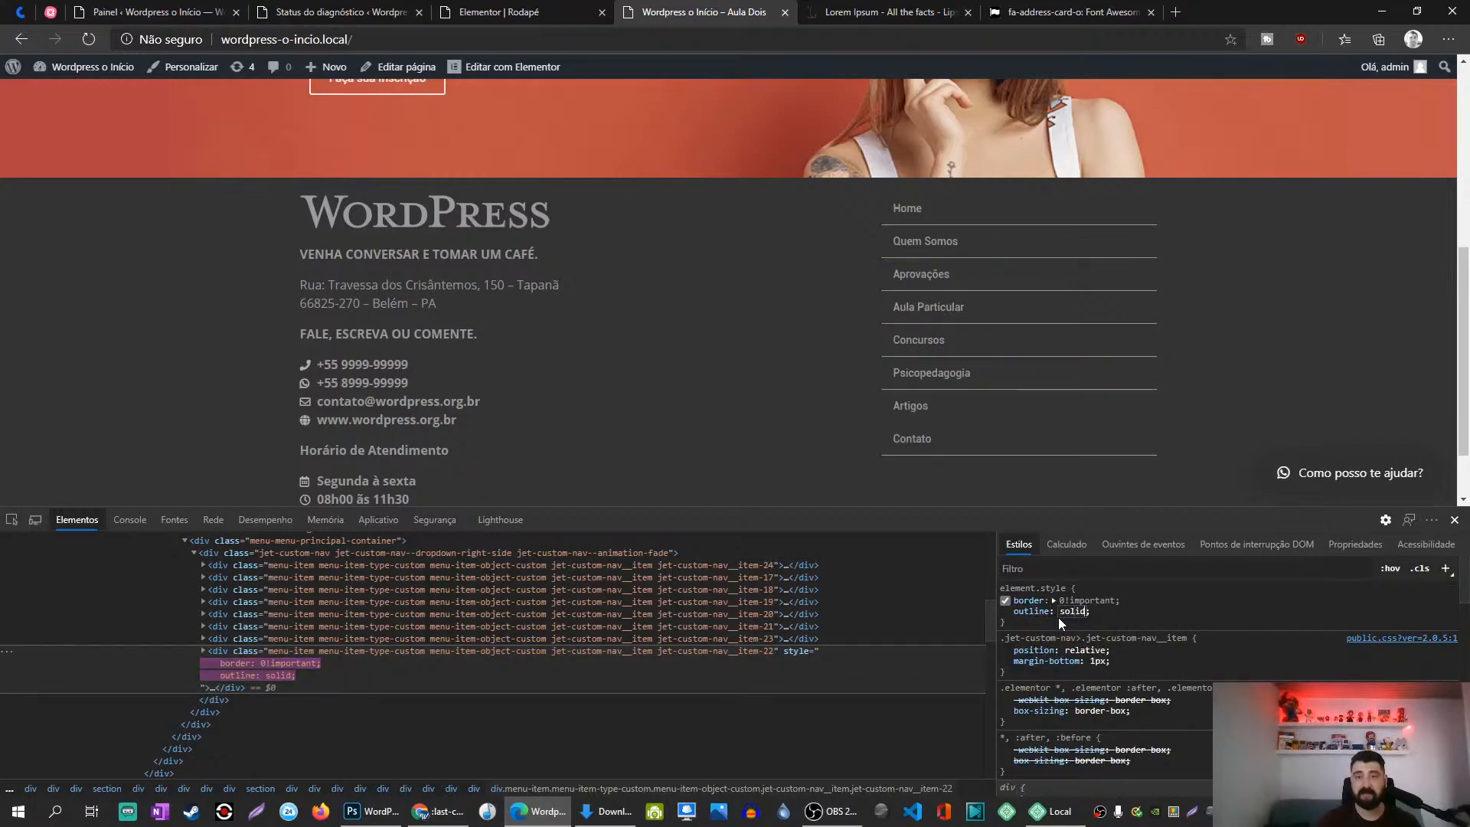
key(BackSpace)
key(BackSpace)
key(BackSpace)
key(BackSpace)
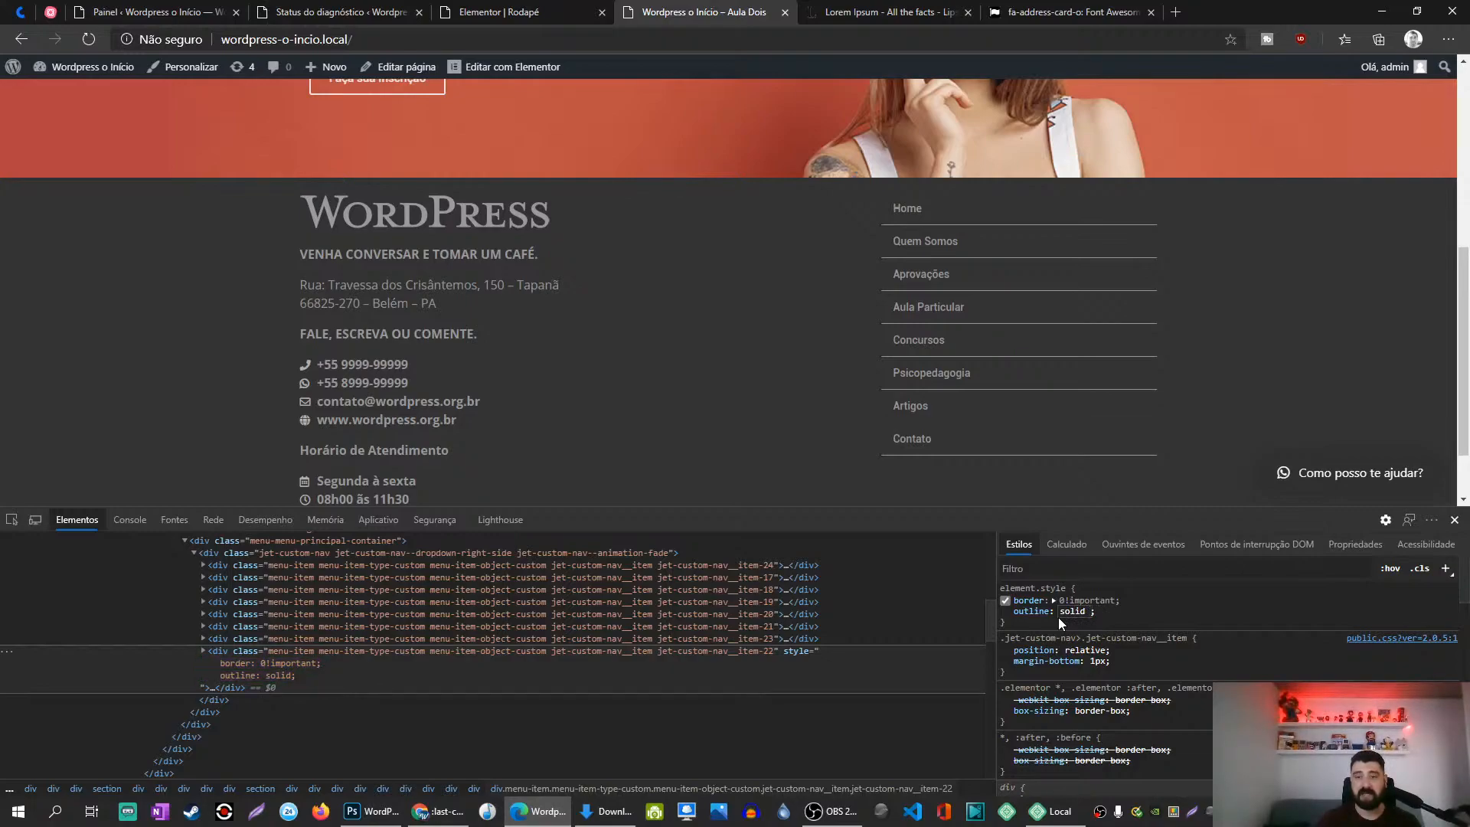
text(1px red)
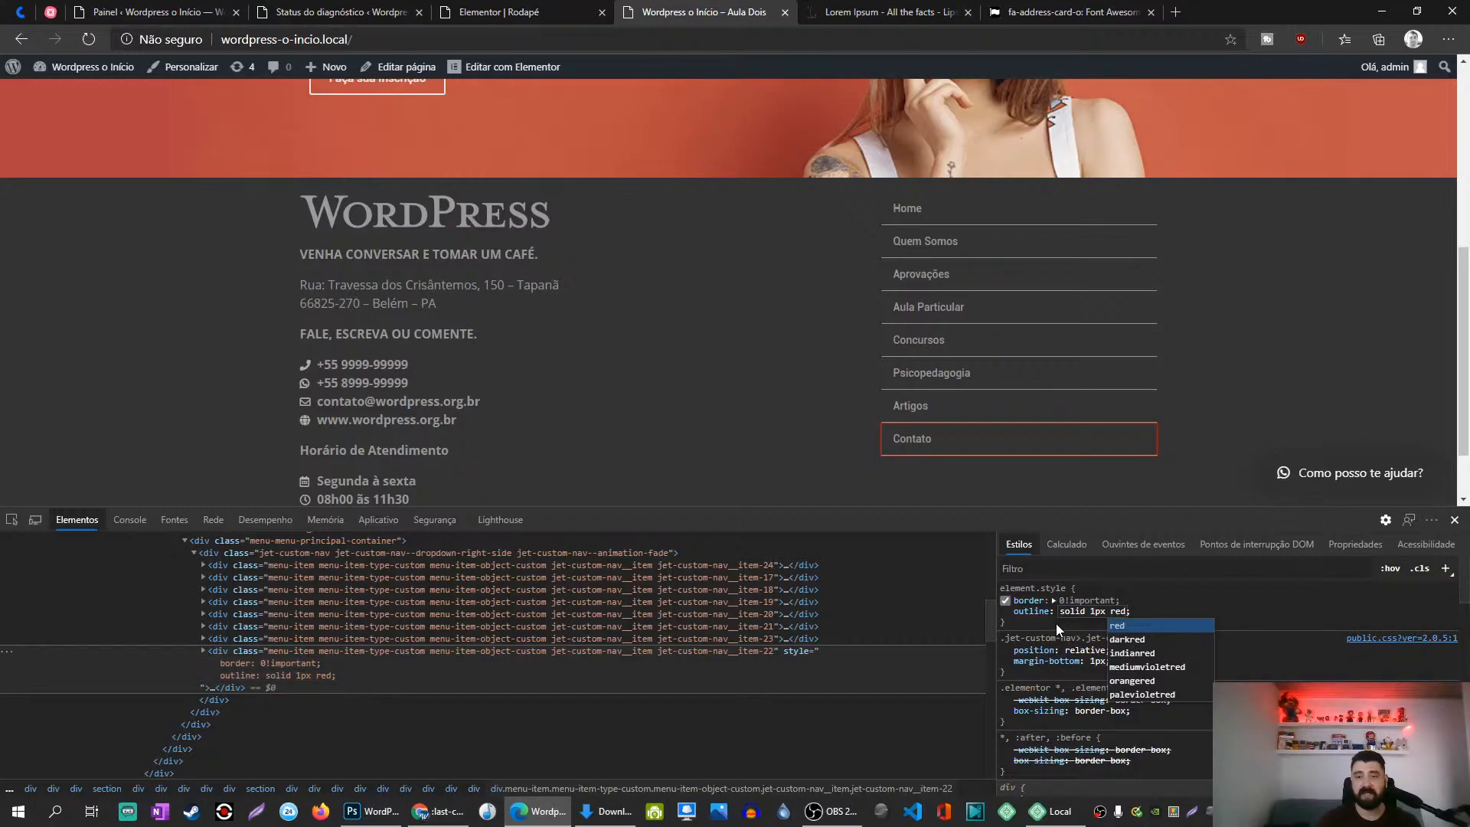
click(1055, 623)
Step: Change the inline border to 1px solid #333 !important
click(1055, 601)
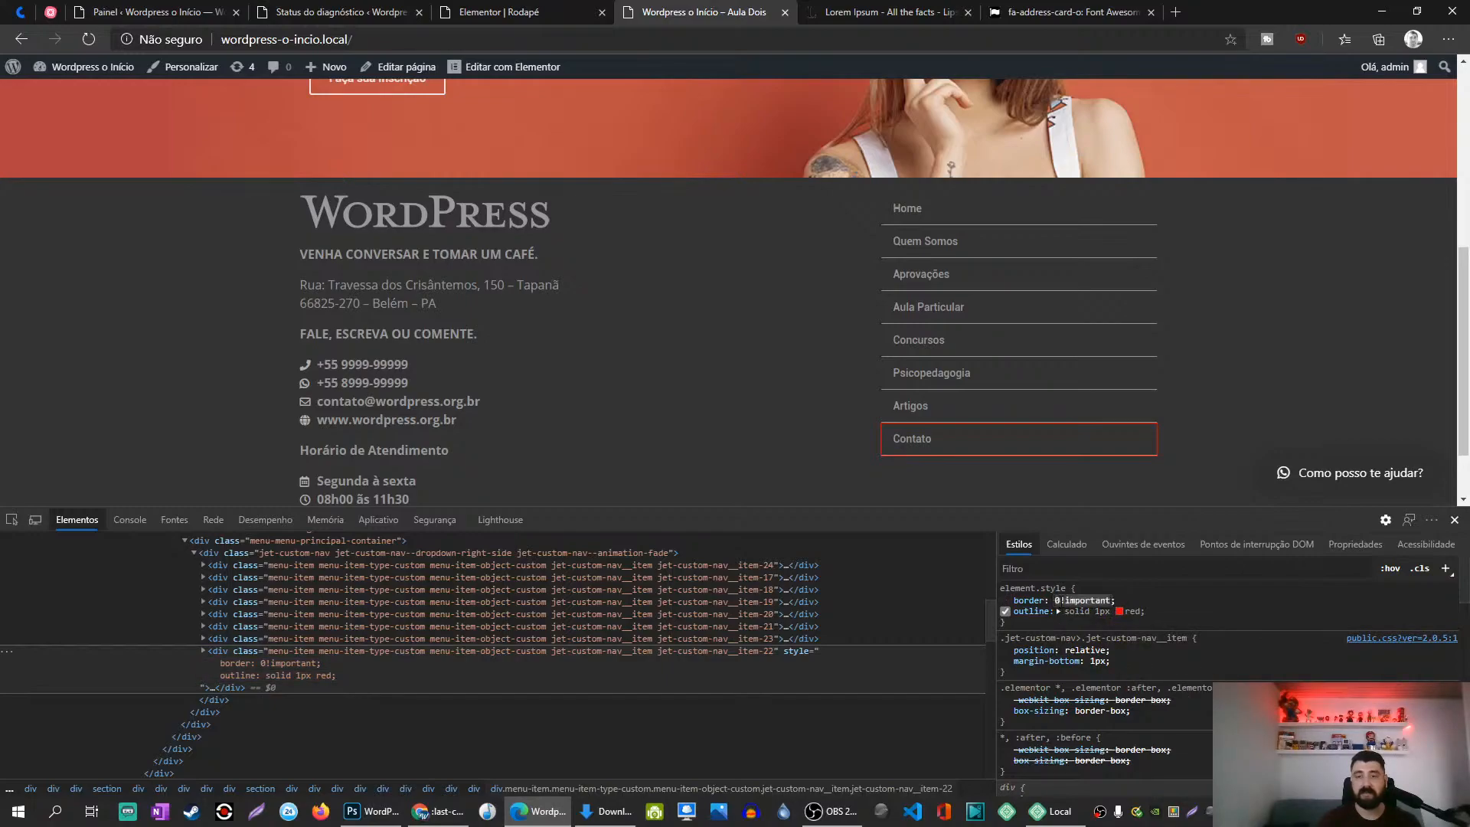
text(1px )
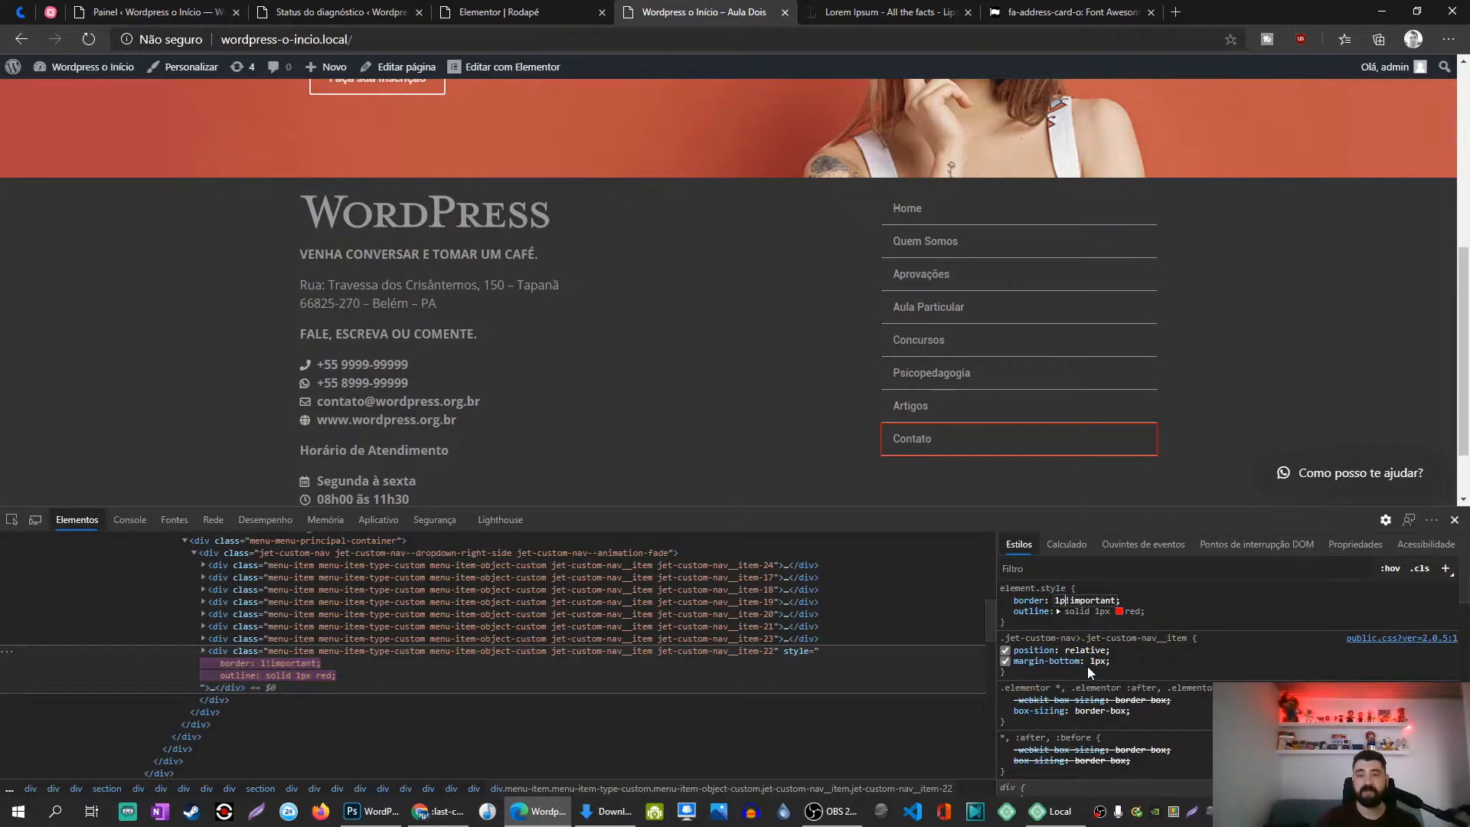
text(sol)
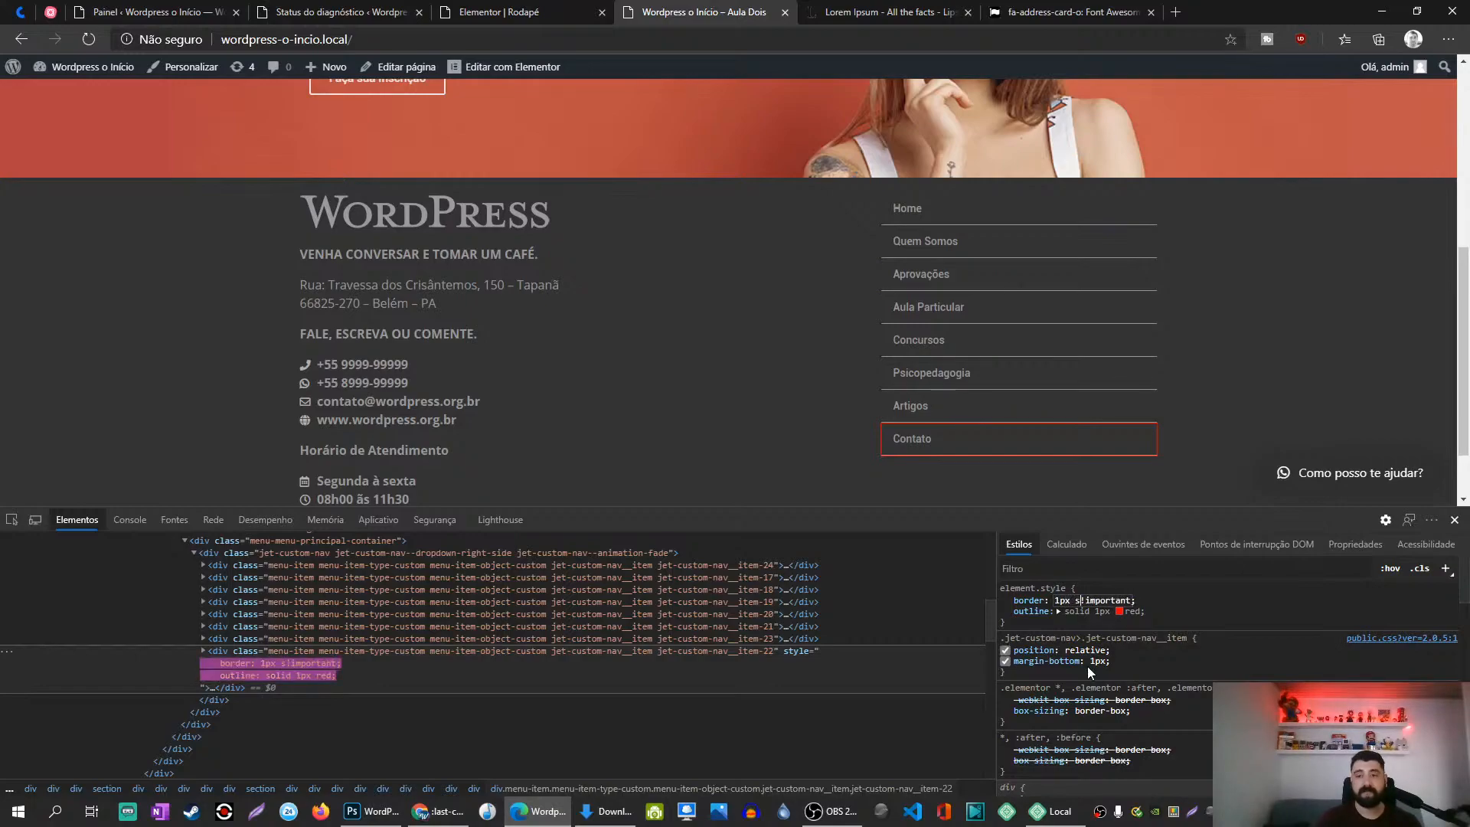
text(id #999)
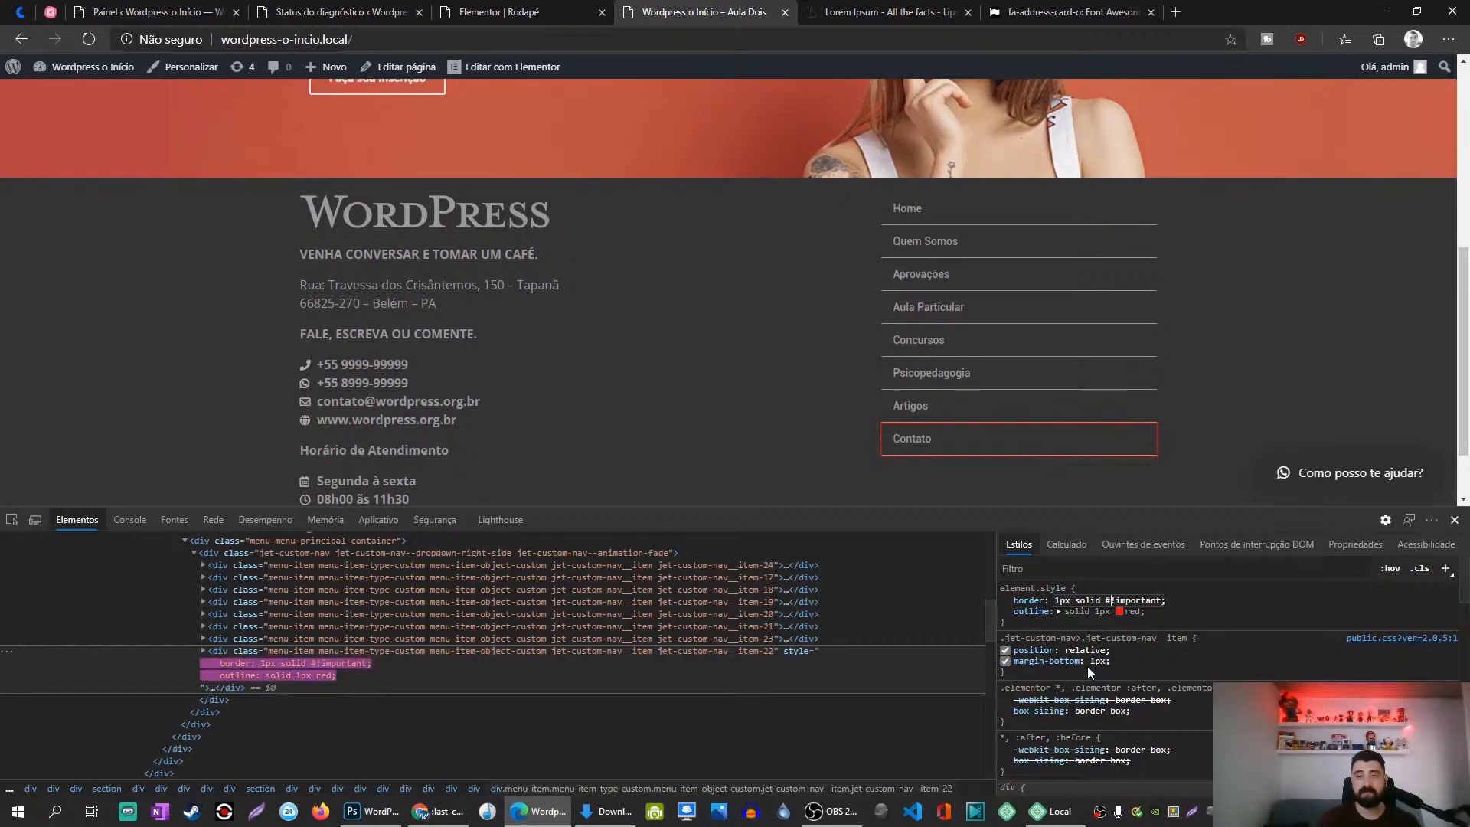
key(BackSpace)
key(BackSpace)
key(BackSpace)
text(ccc)
key(BackSpace)
key(BackSpace)
key(BackSpace)
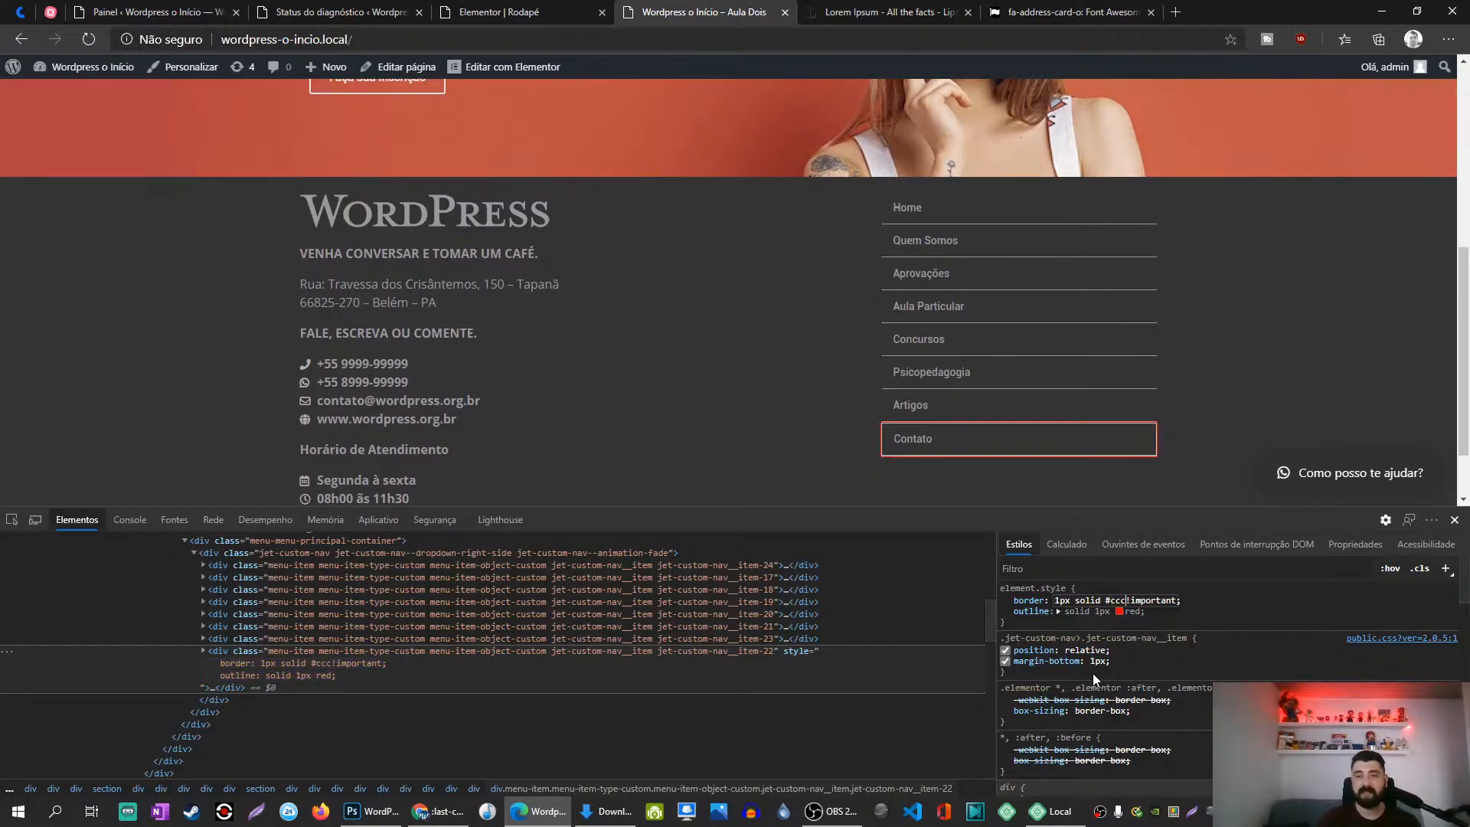
text(333)
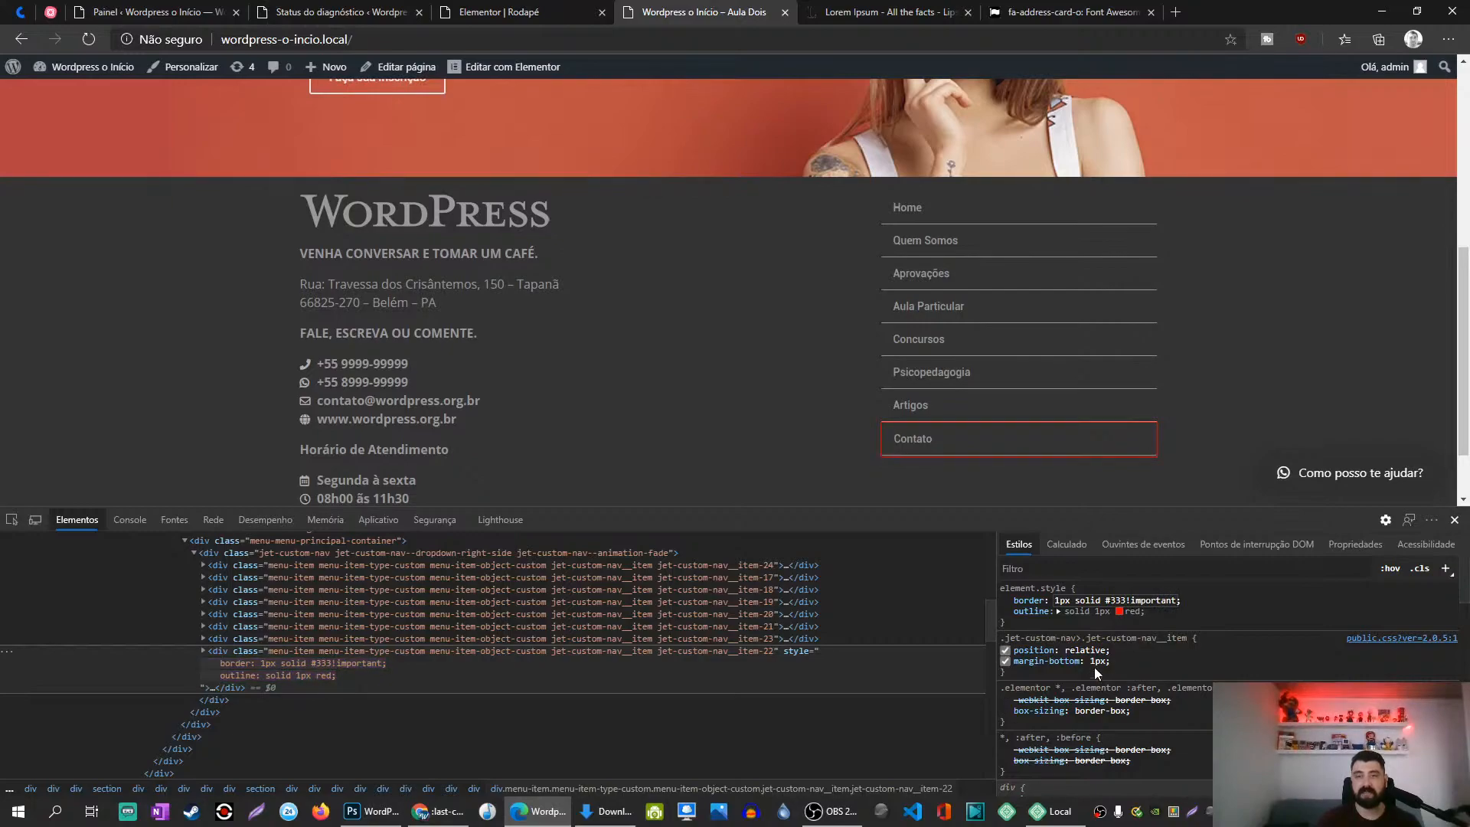
key(Return)
Step: Switch off Contato's red outline, then select the jet-custom-nav container div in Elements
click(1005, 612)
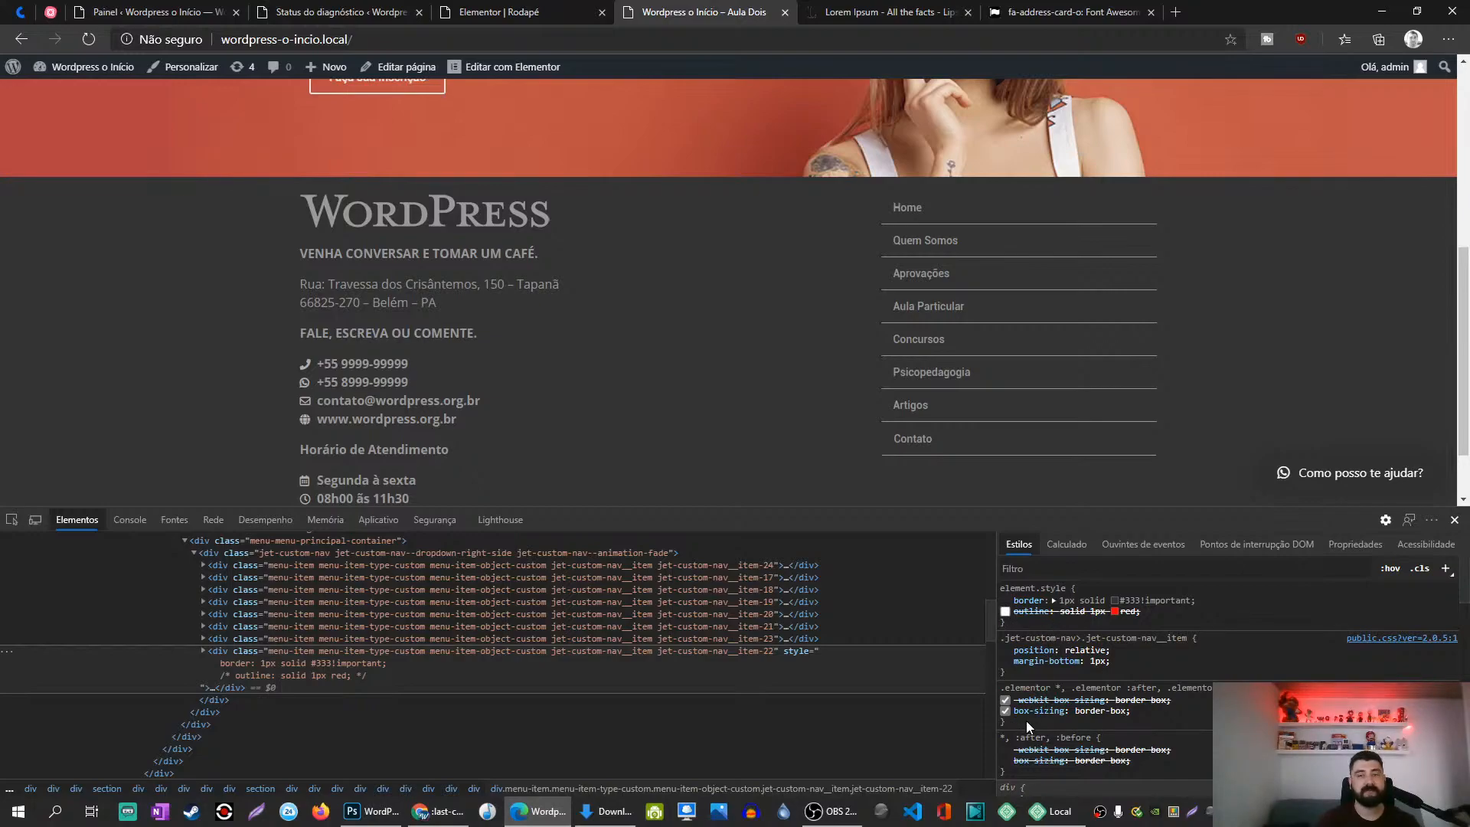
double_click(728, 651)
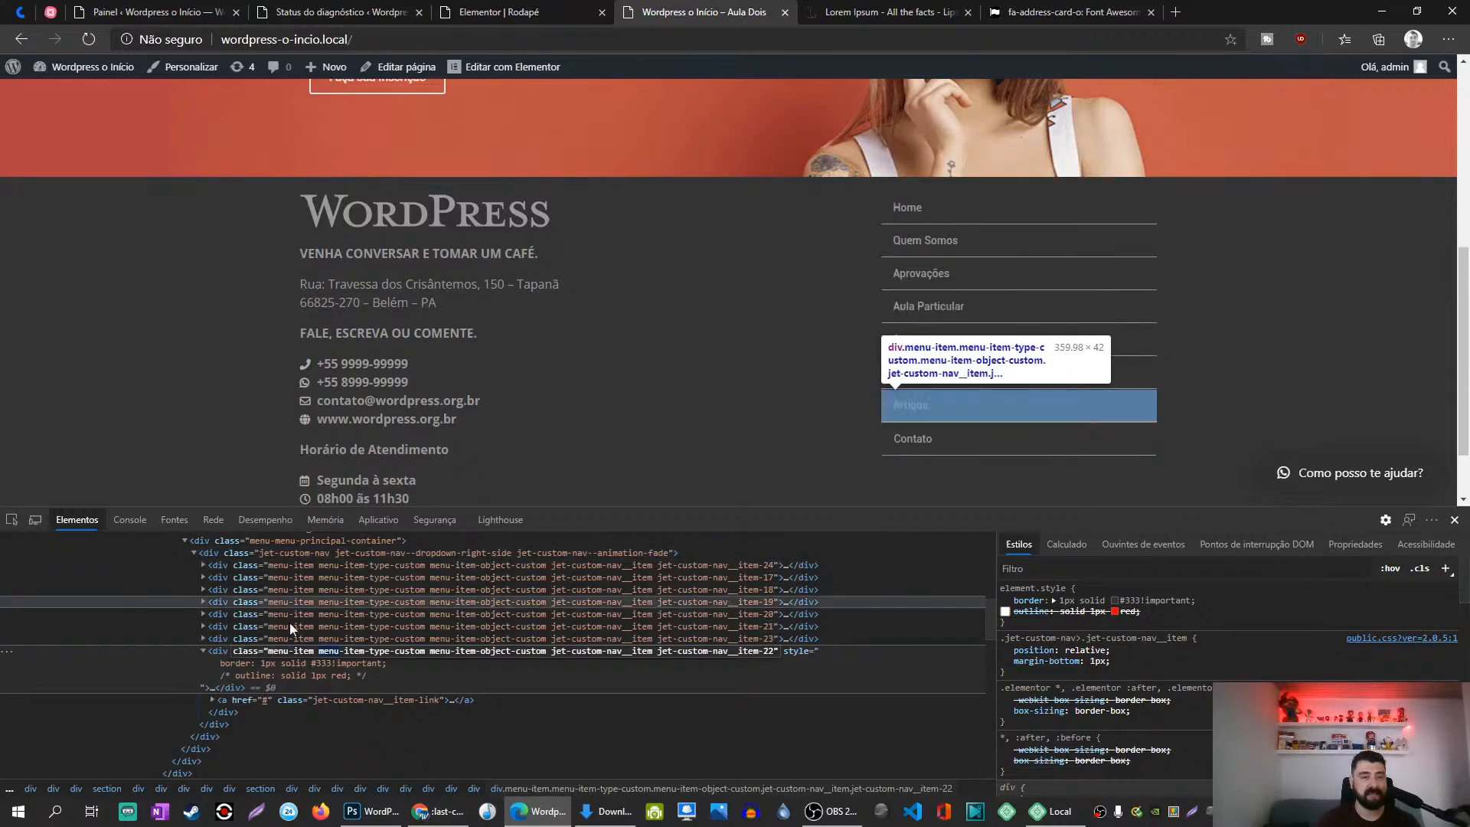
click(292, 554)
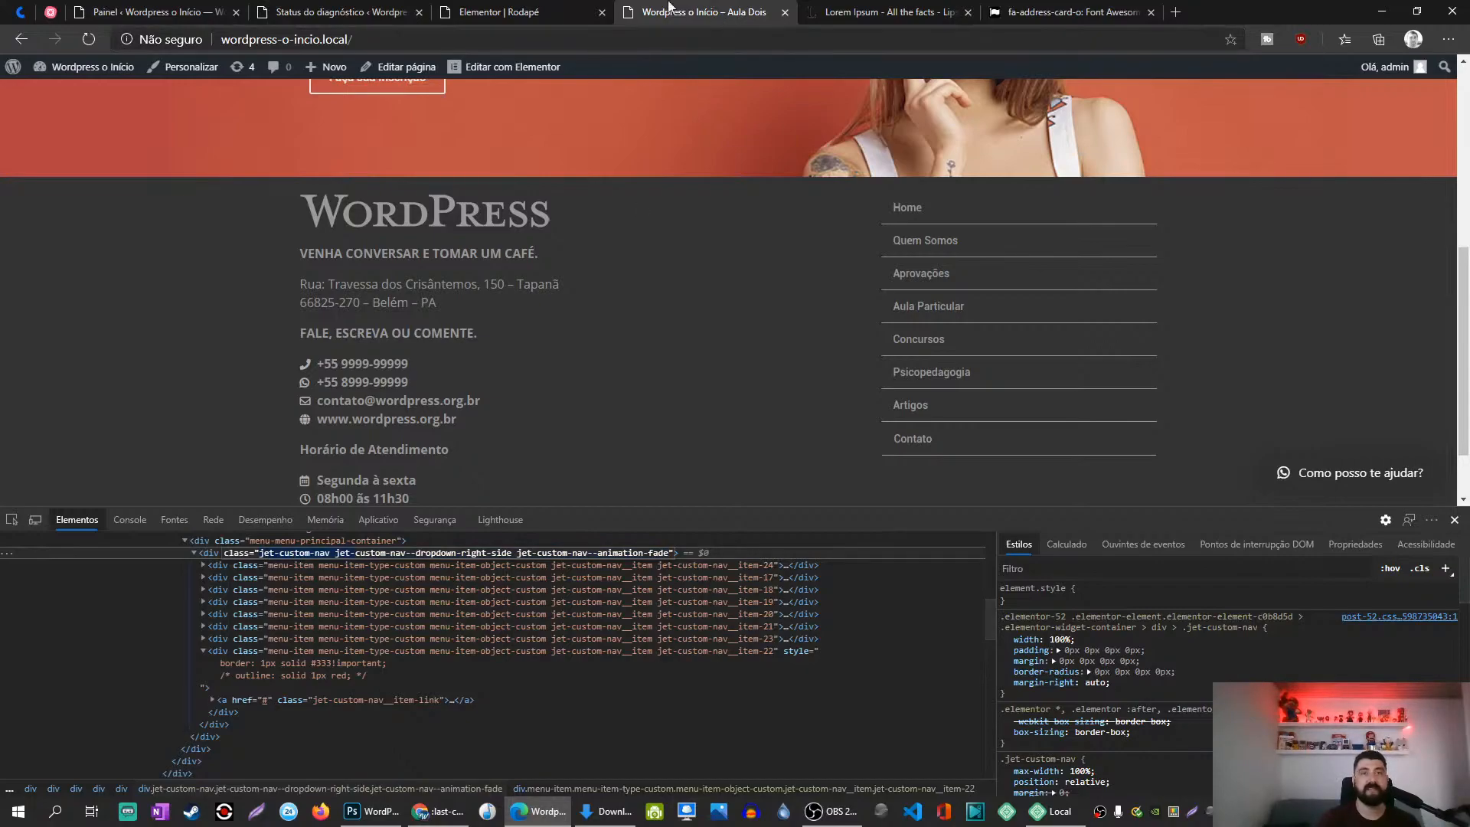
click(505, 12)
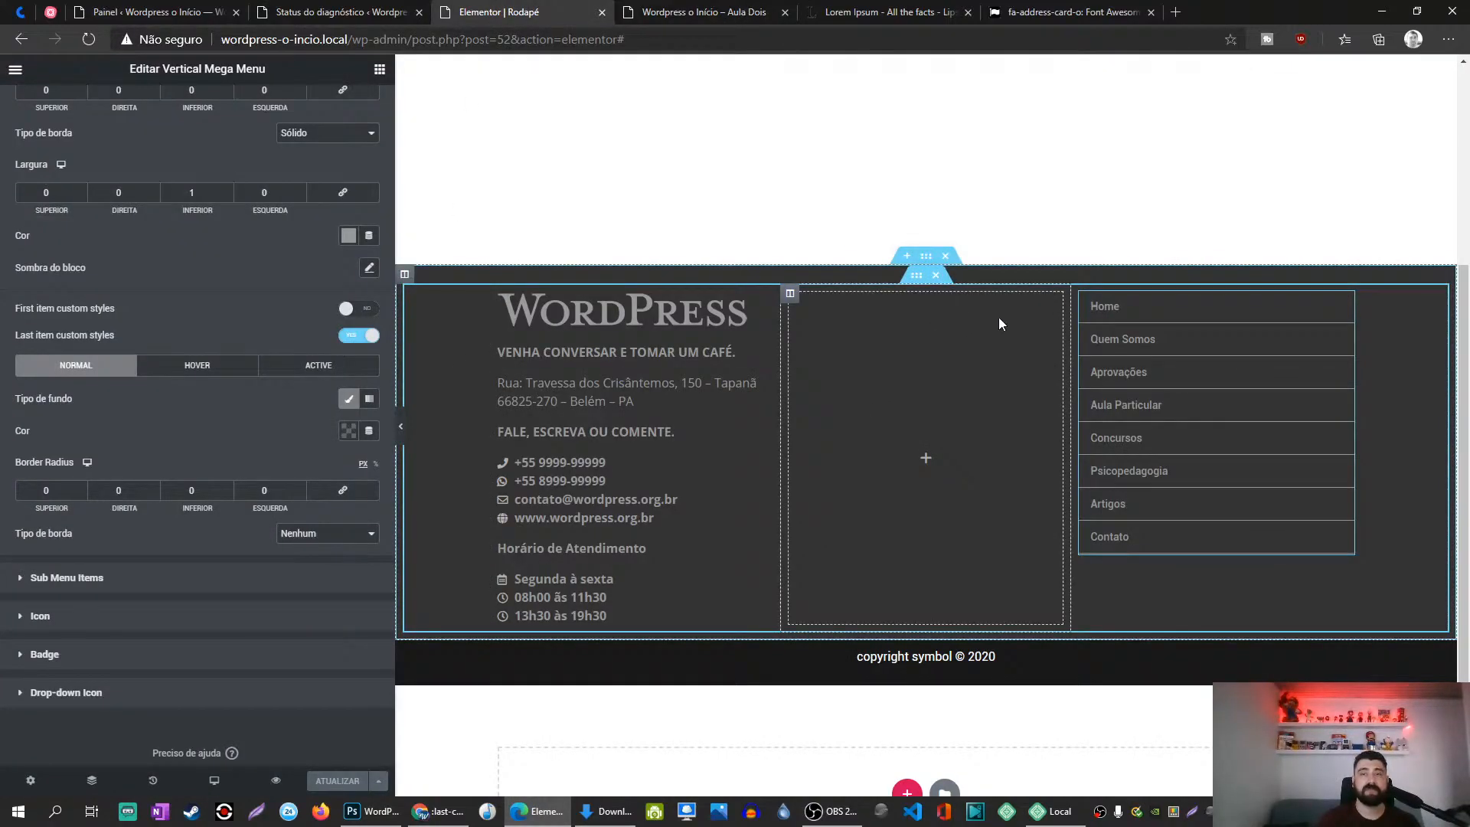
Step: In the vertical menu's Avançado Custom CSS, start a rule with the .jet-custom-nav selector
click(1345, 304)
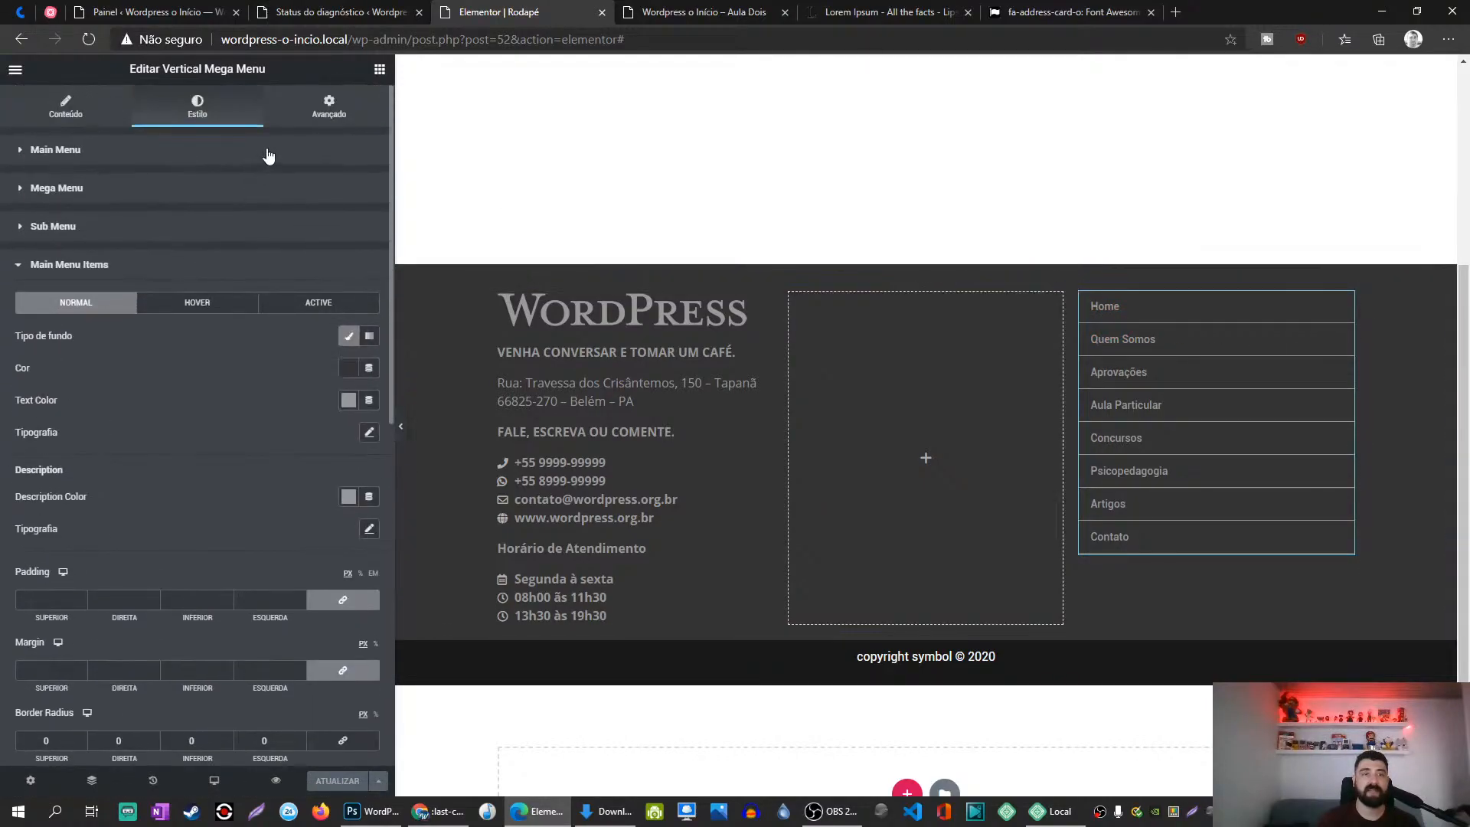
click(327, 107)
click(58, 716)
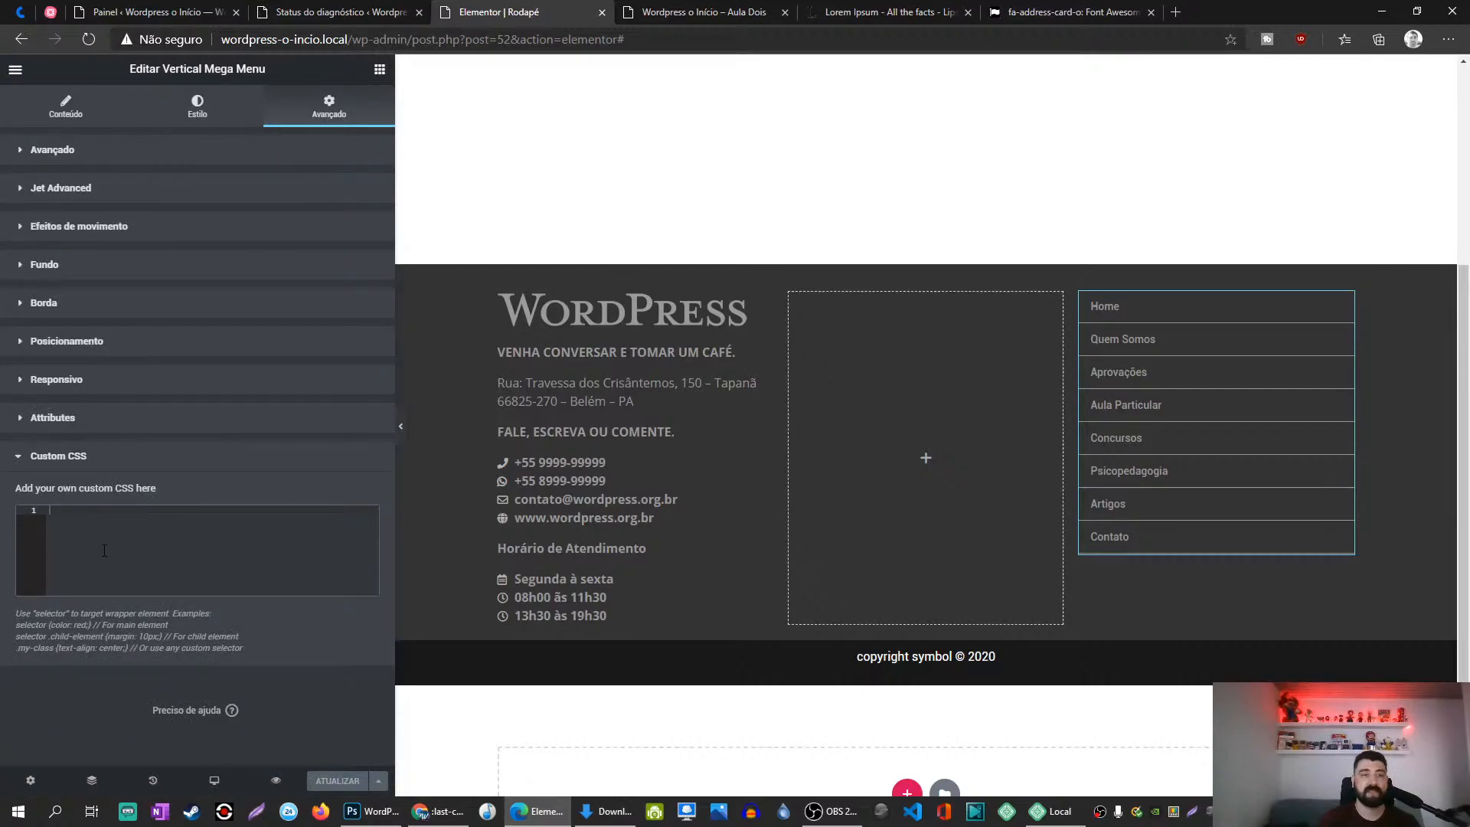
click(100, 548)
text(.jet-custom-nav jet-)
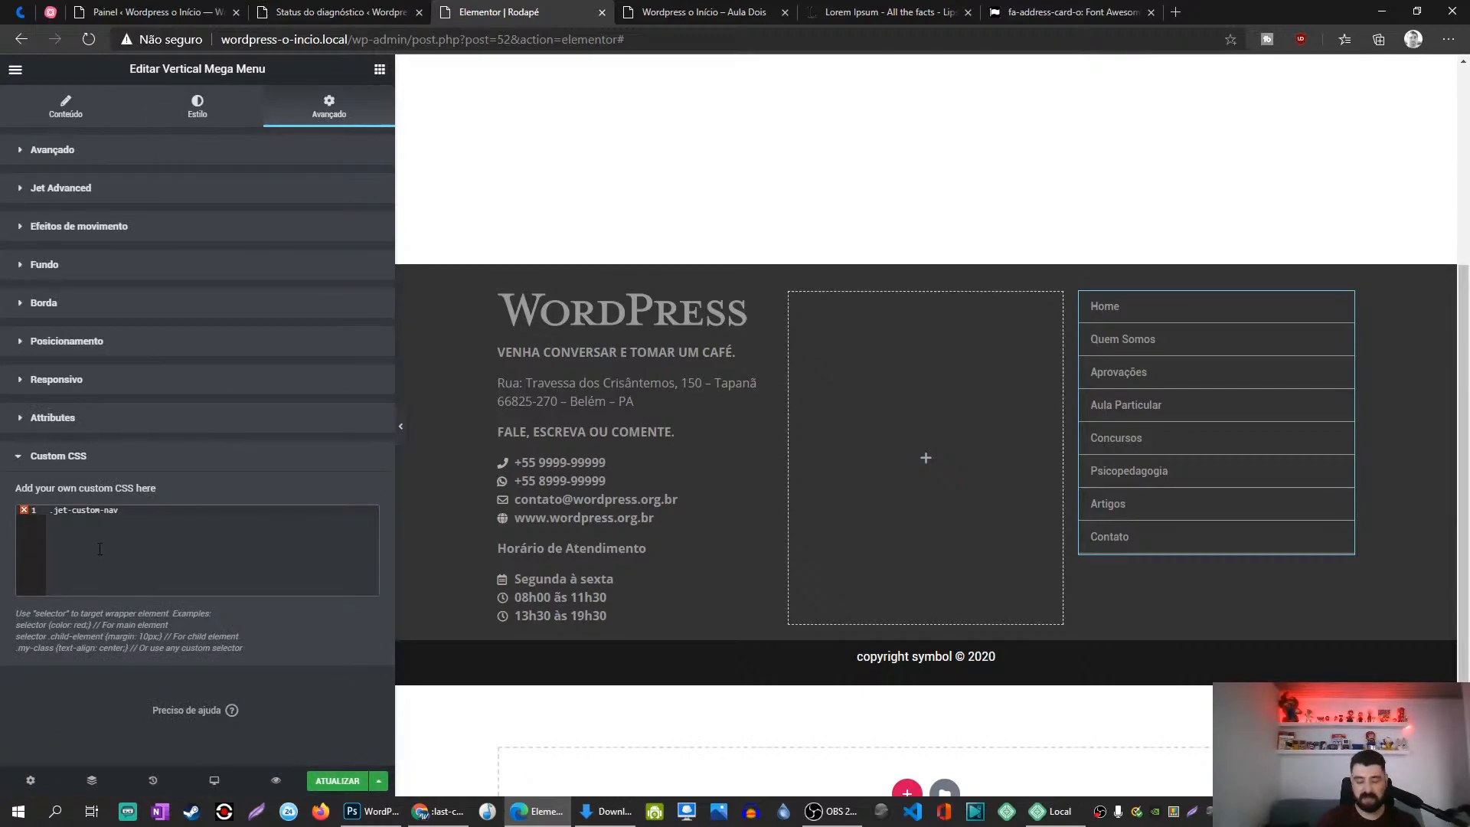
key(Return)
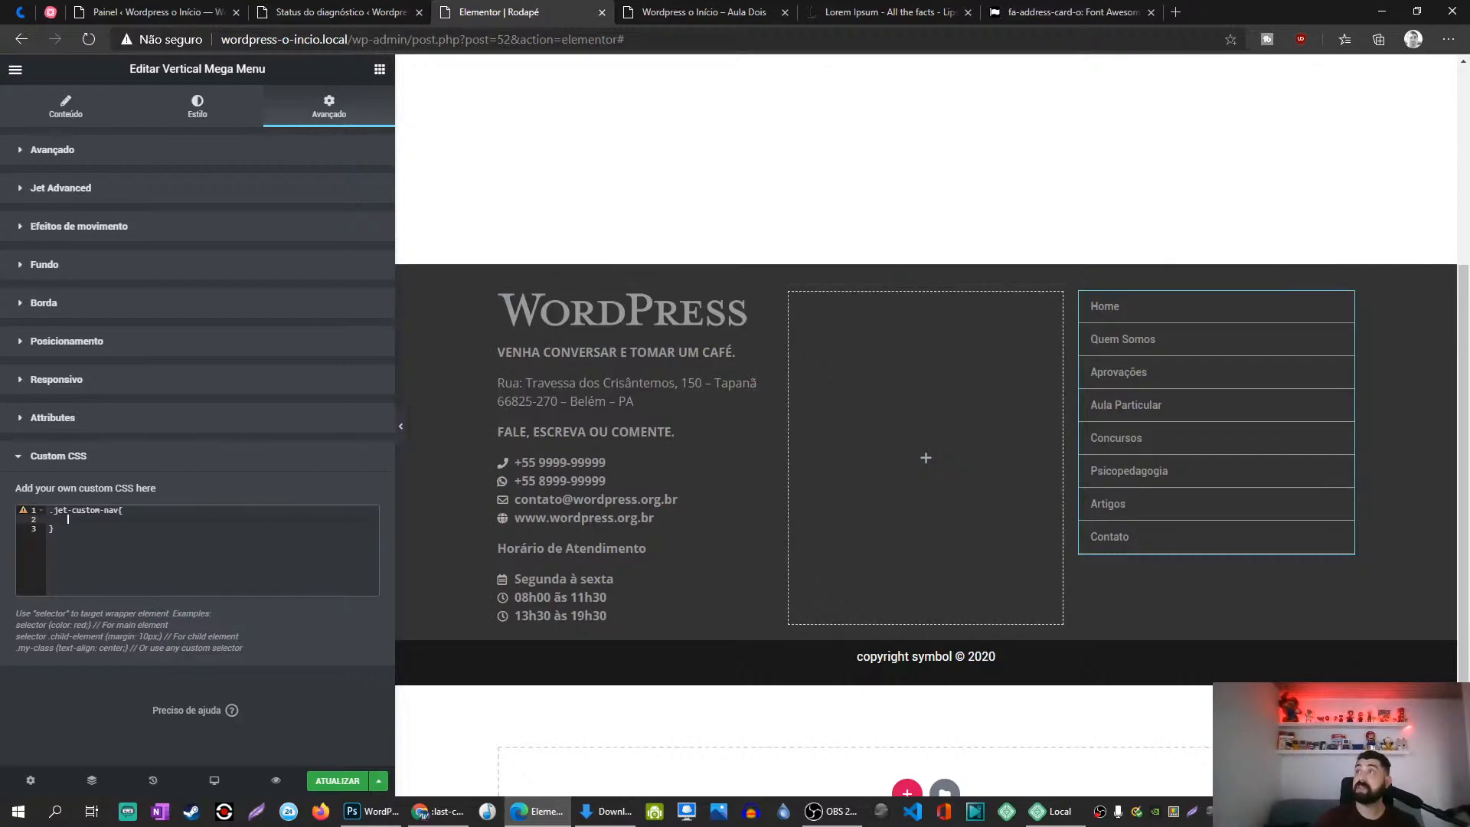
Step: Complete the rule as .jet-custom-nav .last-child with border-bottom: solid 1px red!important and save
key(alt+Tab)
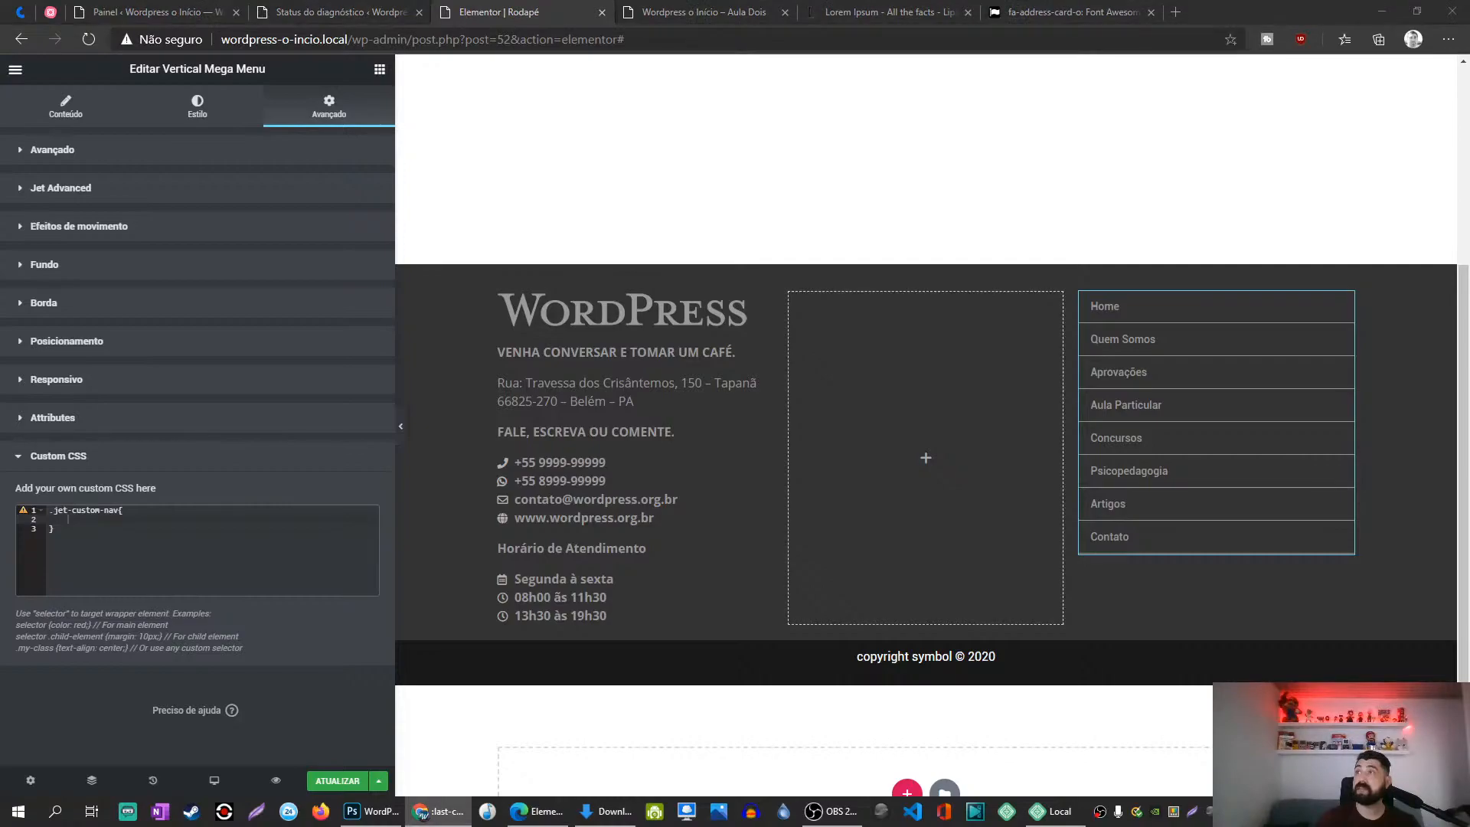
key(alt+Tab)
key(Up)
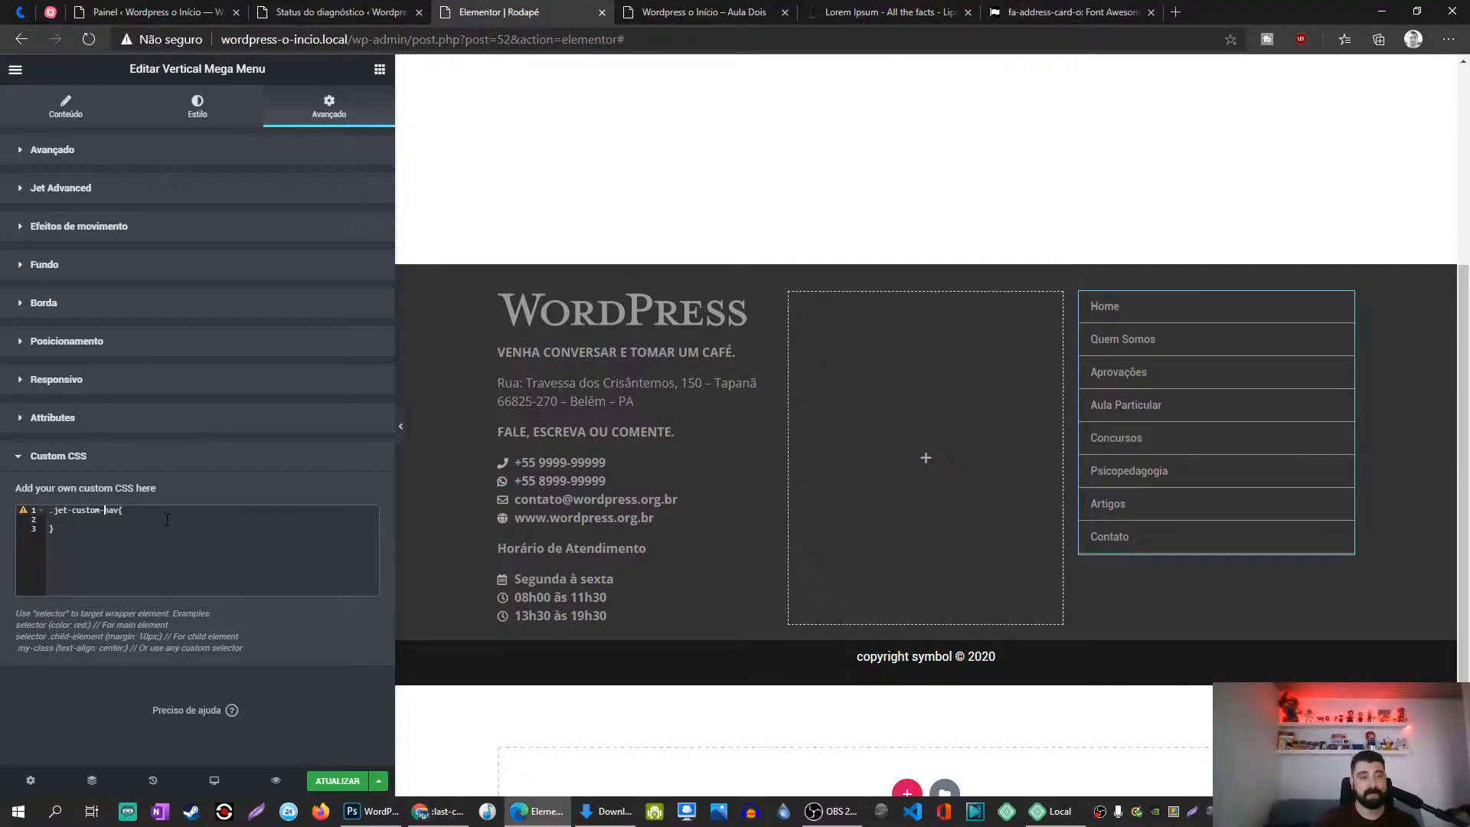
text(.last-child)
key(Down)
text(border-b)
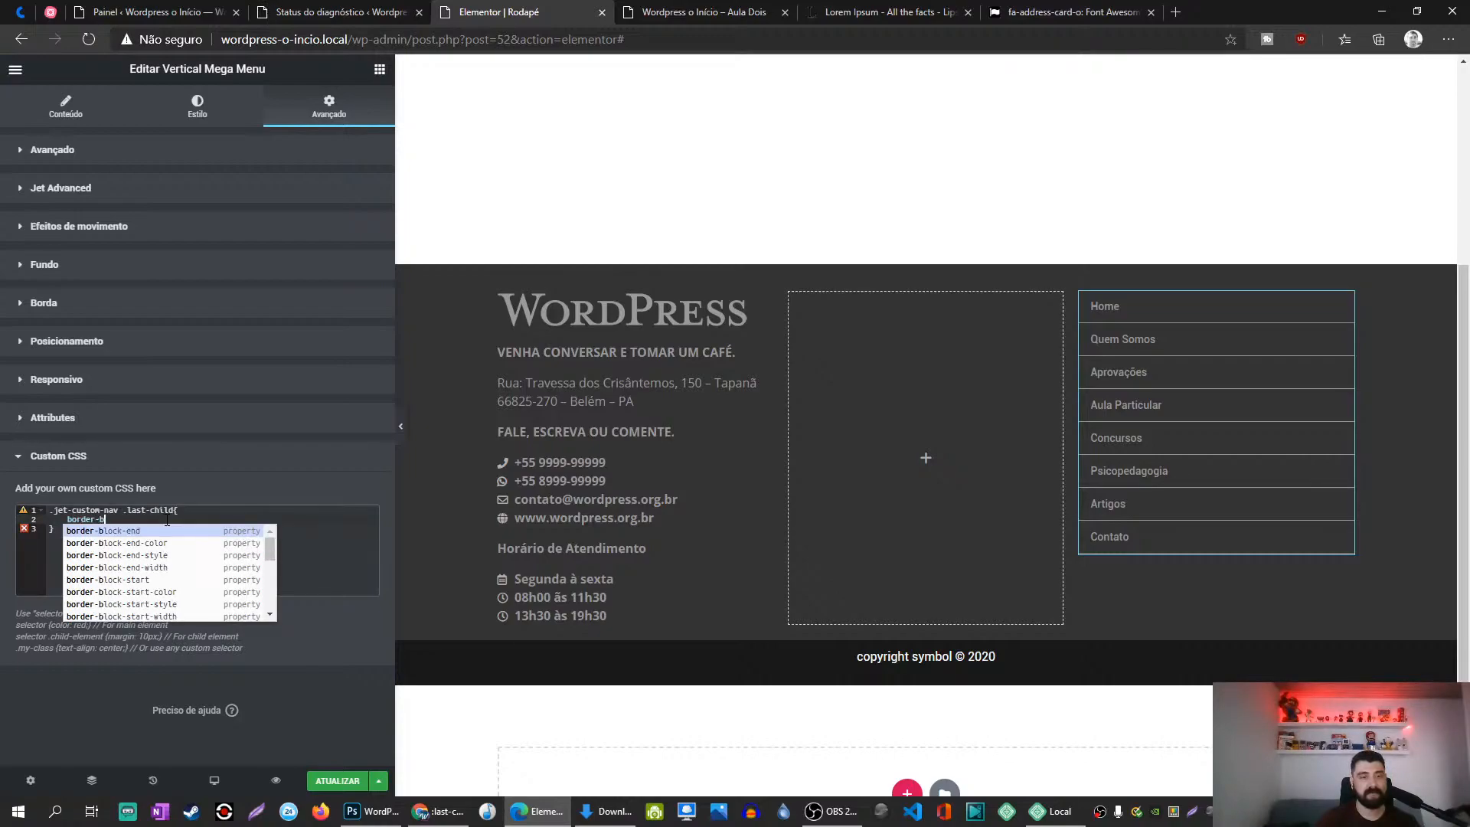
text(ot)
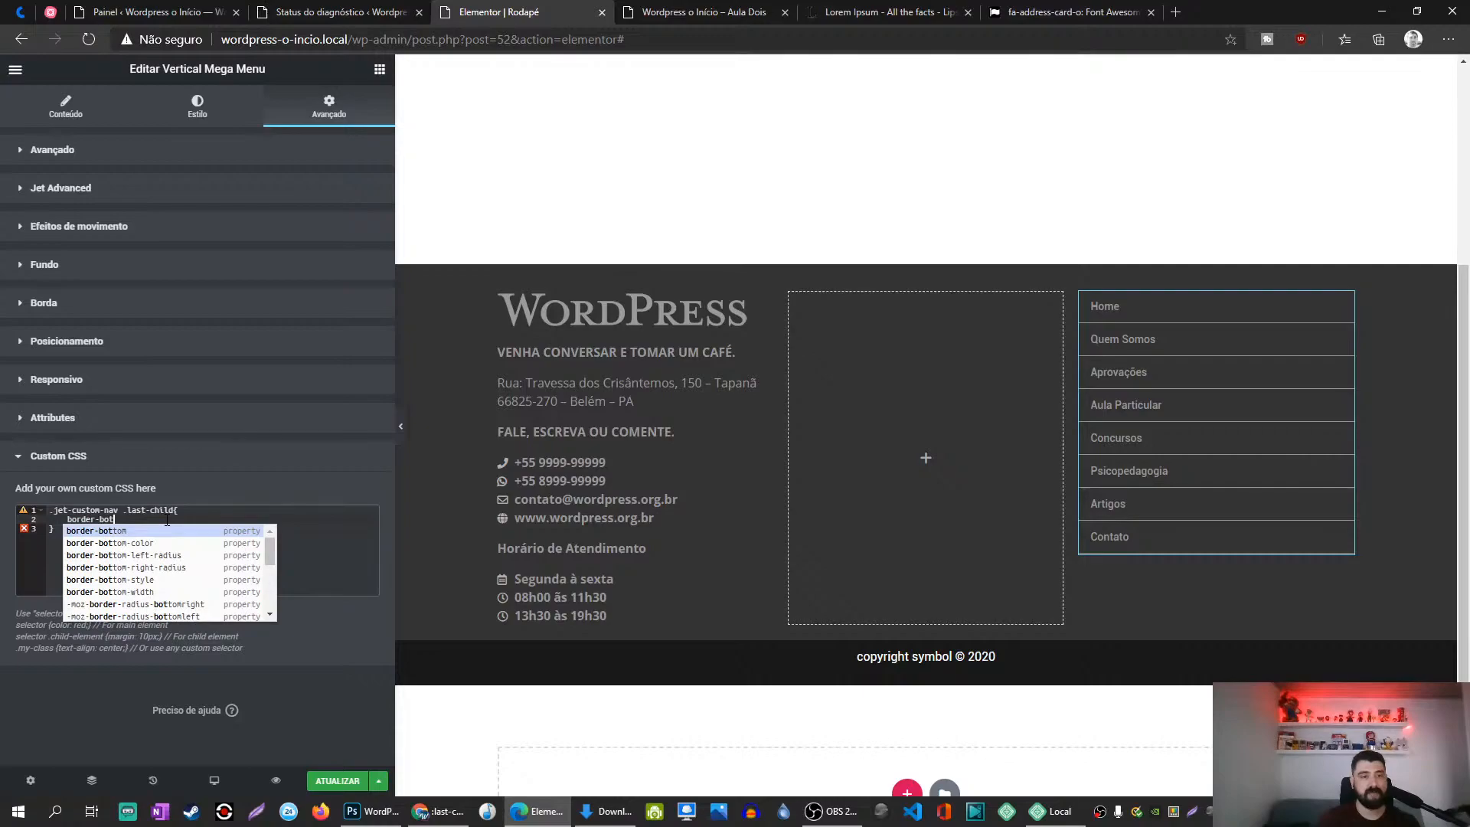
text(tom: solid 1px )
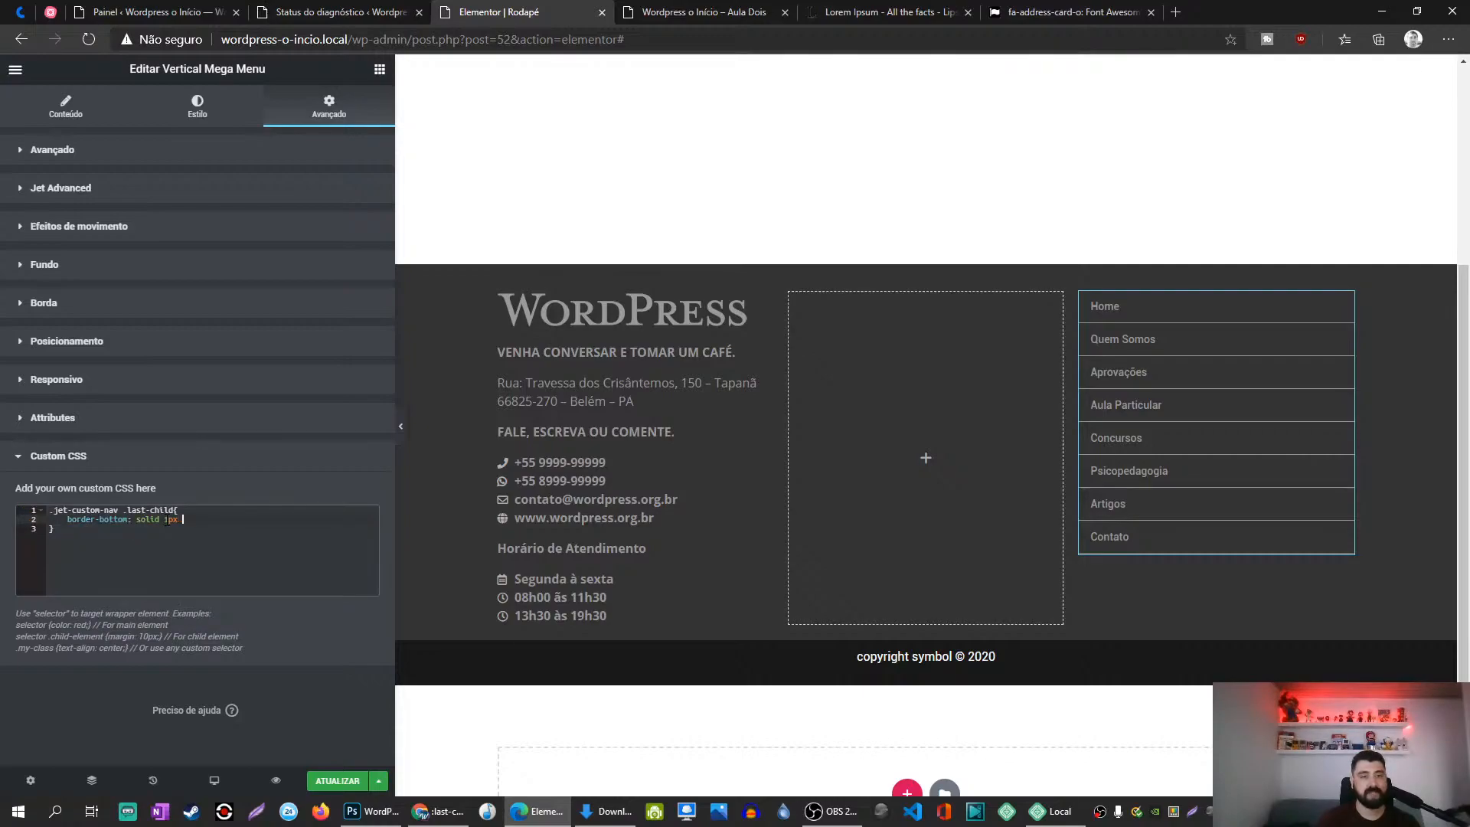
text(red;!important;)
click(340, 782)
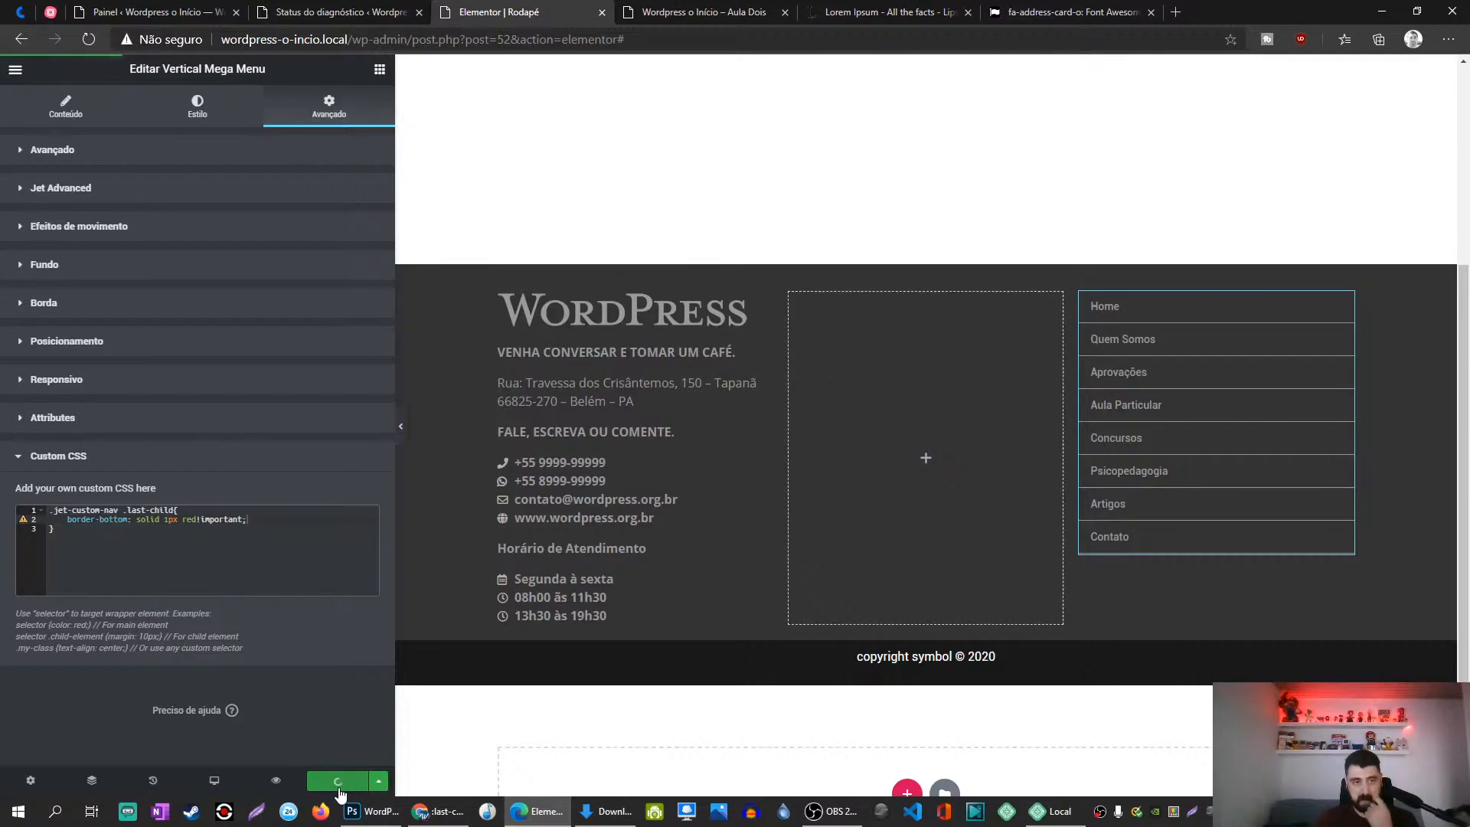
Step: Reload the live homepage with F5 to check the footer menu's new CSS
click(640, 13)
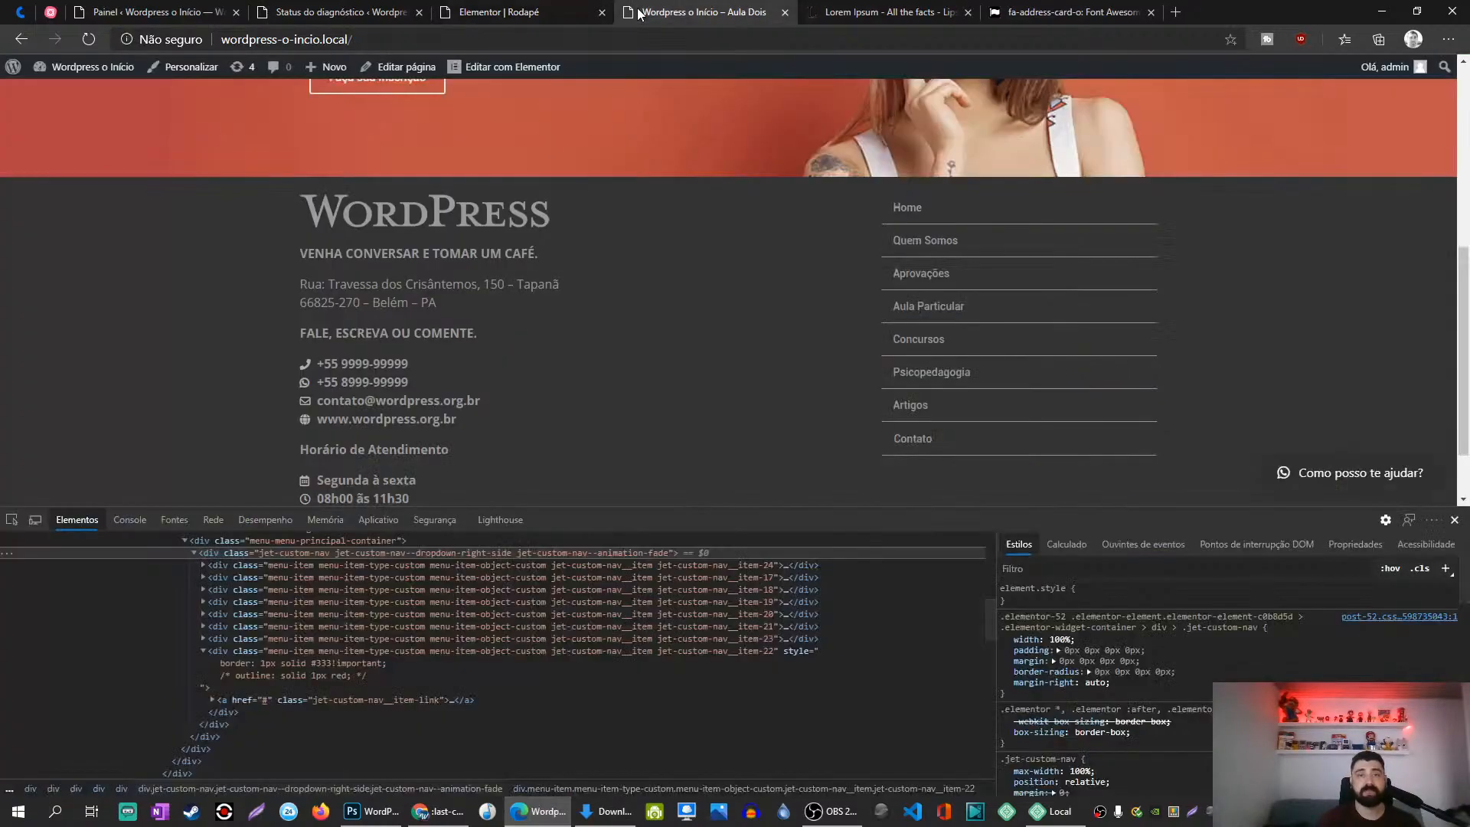
key(F5)
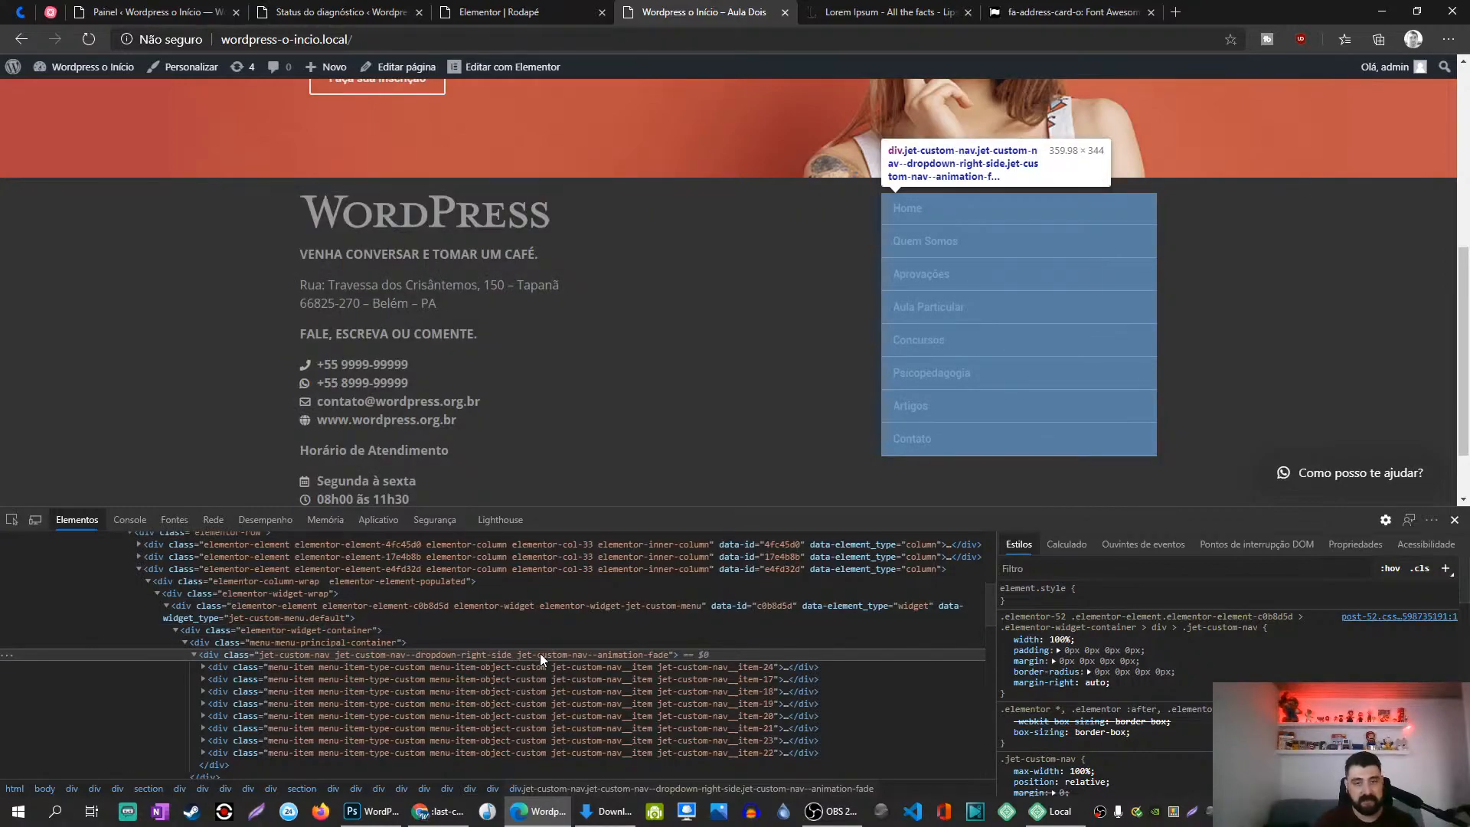
Step: Set the vertical menu widget's CSS ID to MenuRodape
click(506, 12)
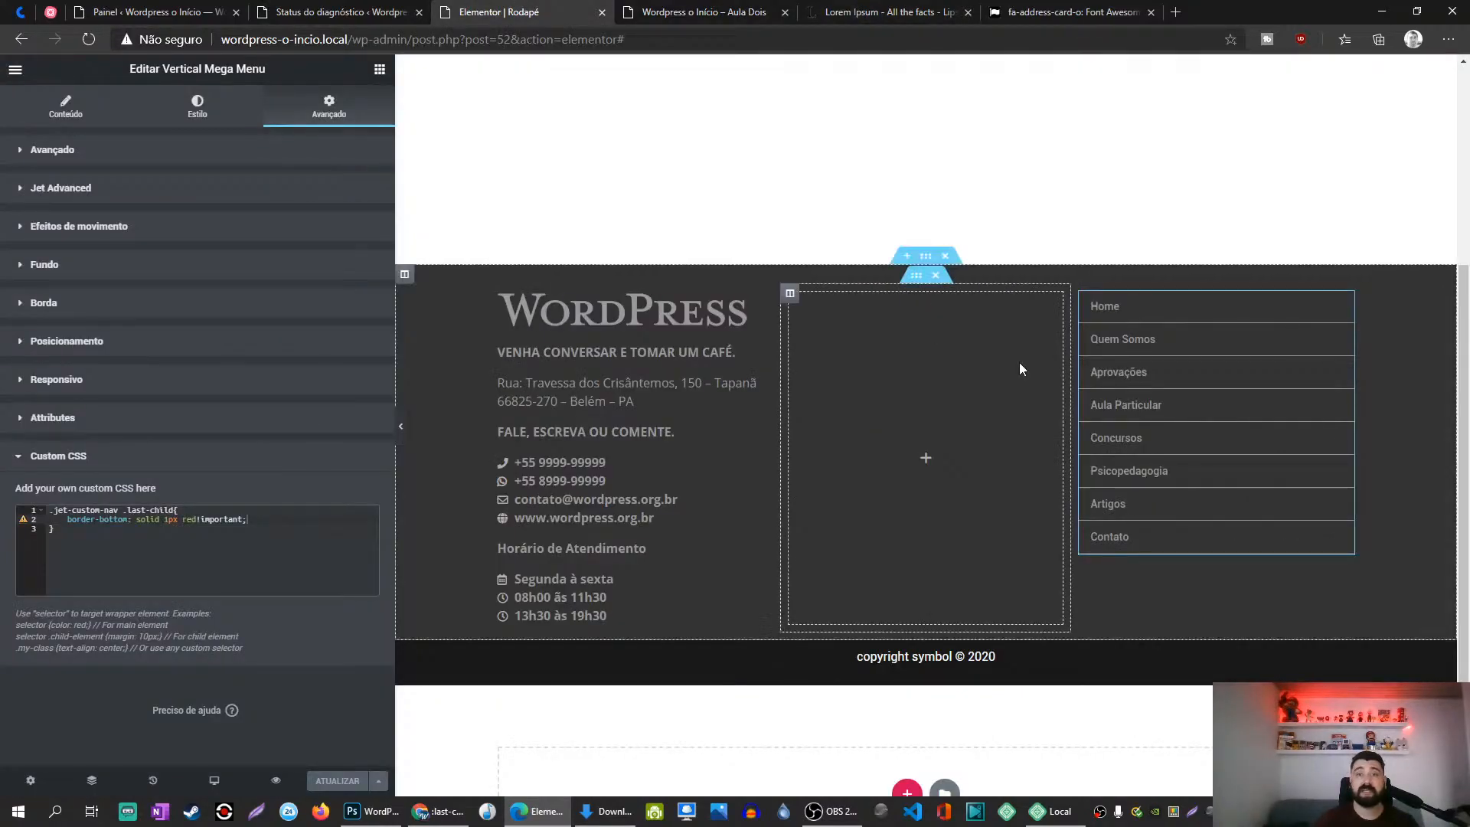
click(128, 148)
text(MenuRodape)
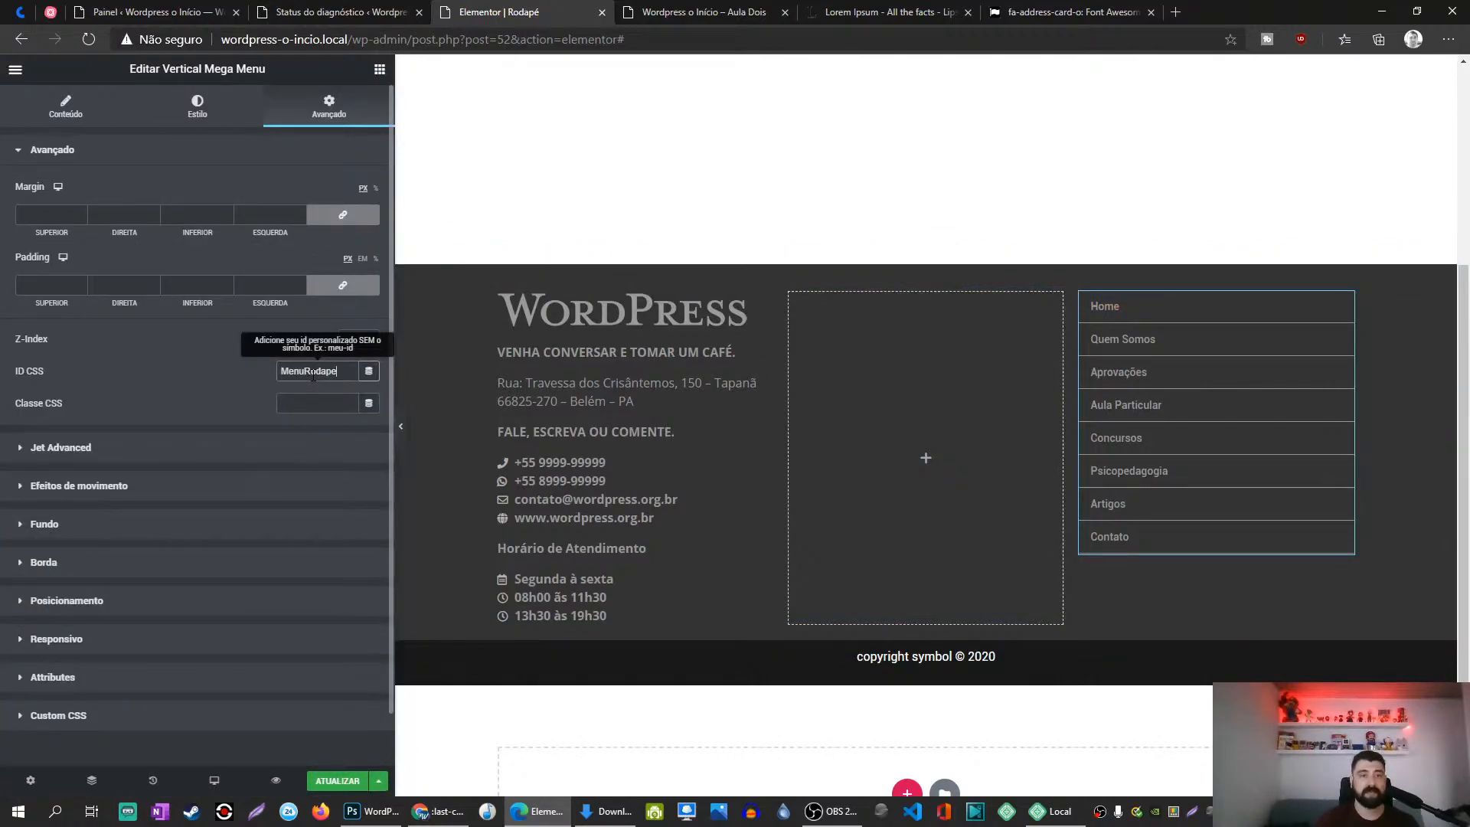
key(ctrl+a)
key(ctrl+c)
Step: Replace .jet-custom-nav with #MenuRodape in the custom CSS rule and fix the last-child selector
click(162, 715)
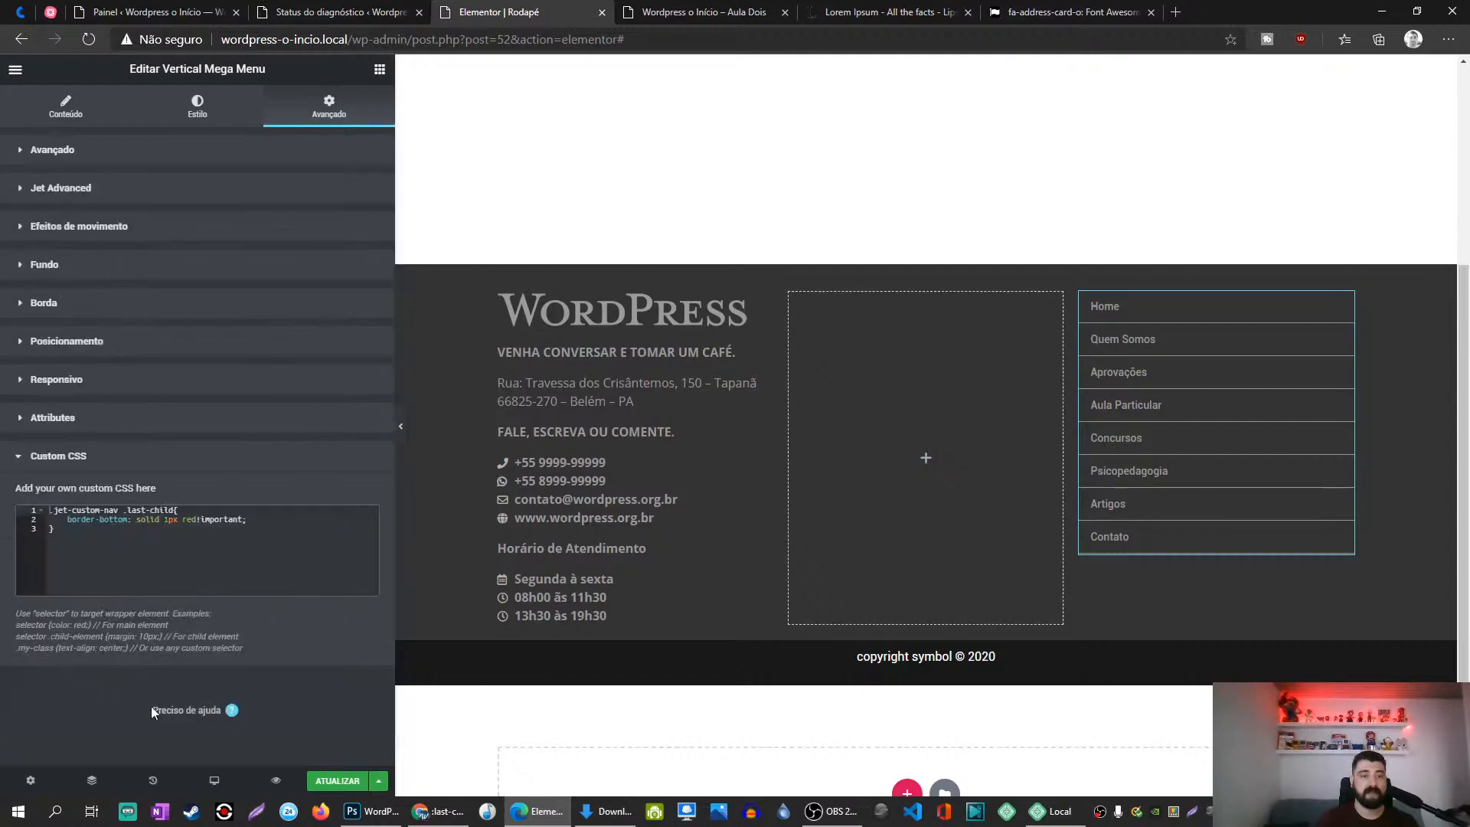
drag(120, 510, 13, 513)
text(#)
key(ctrl+v)
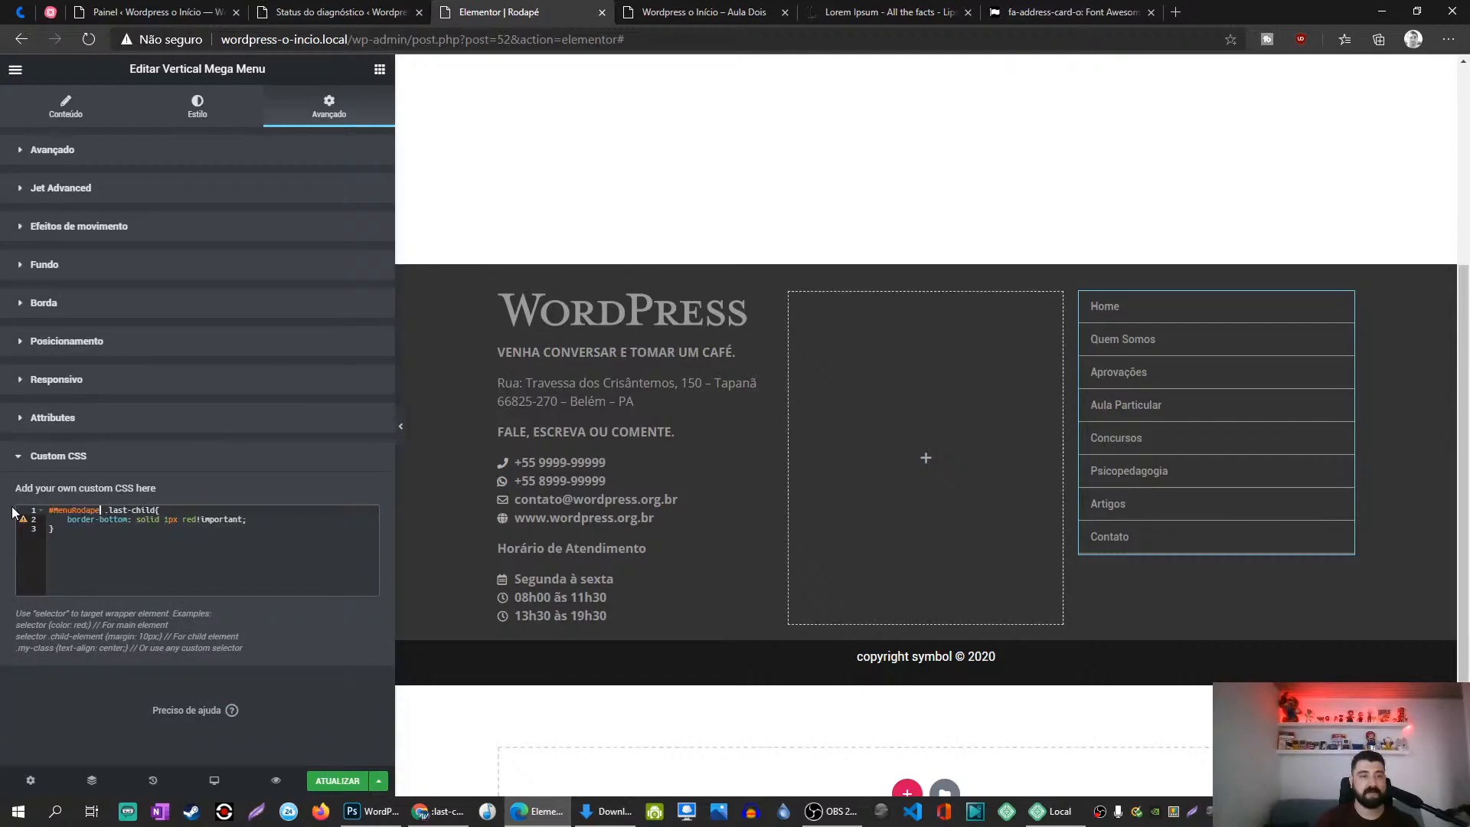
click(202, 575)
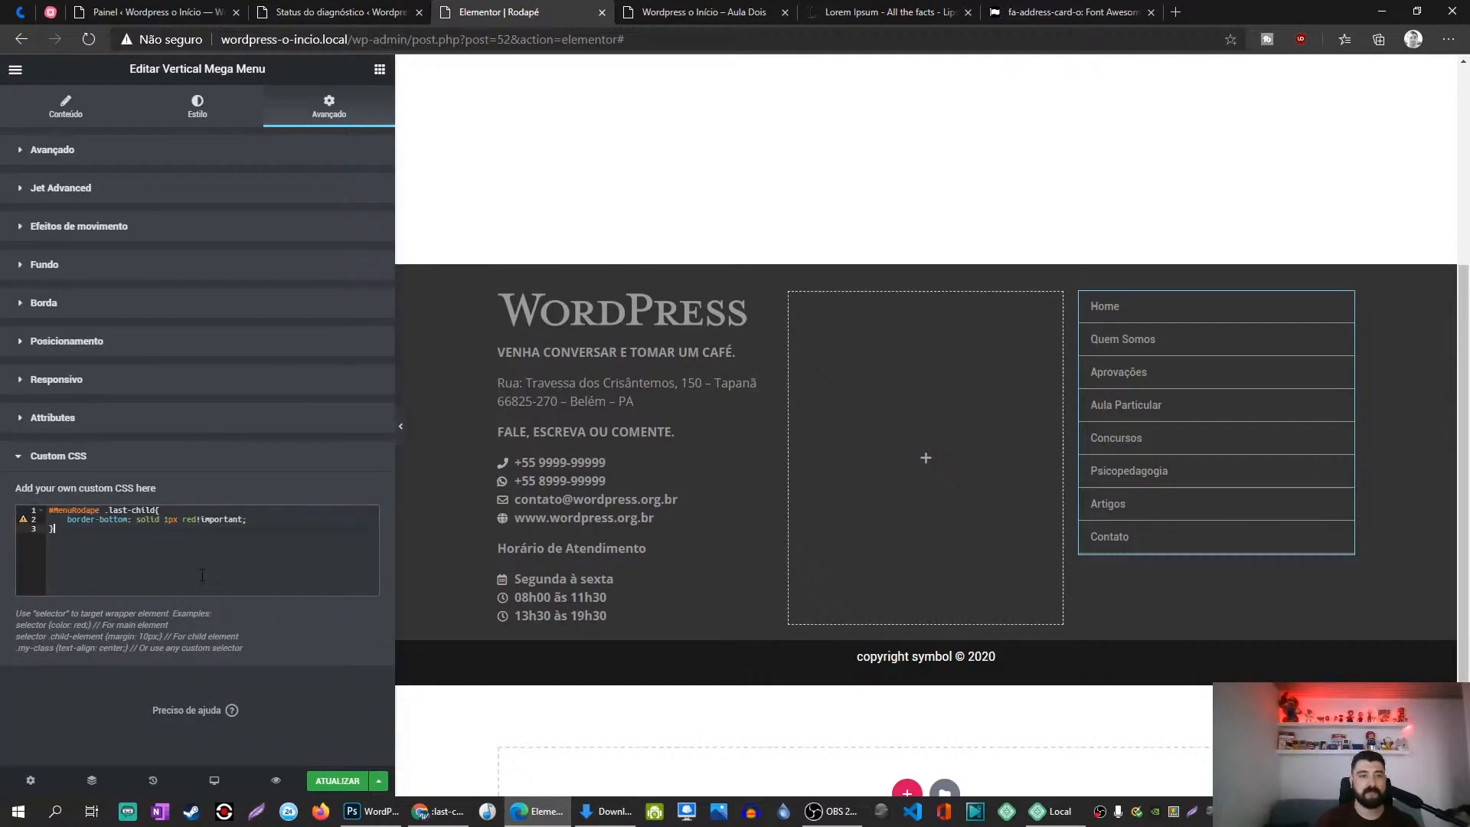
click(105, 510)
key(Right)
key(BackSpace)
key(BackSpace)
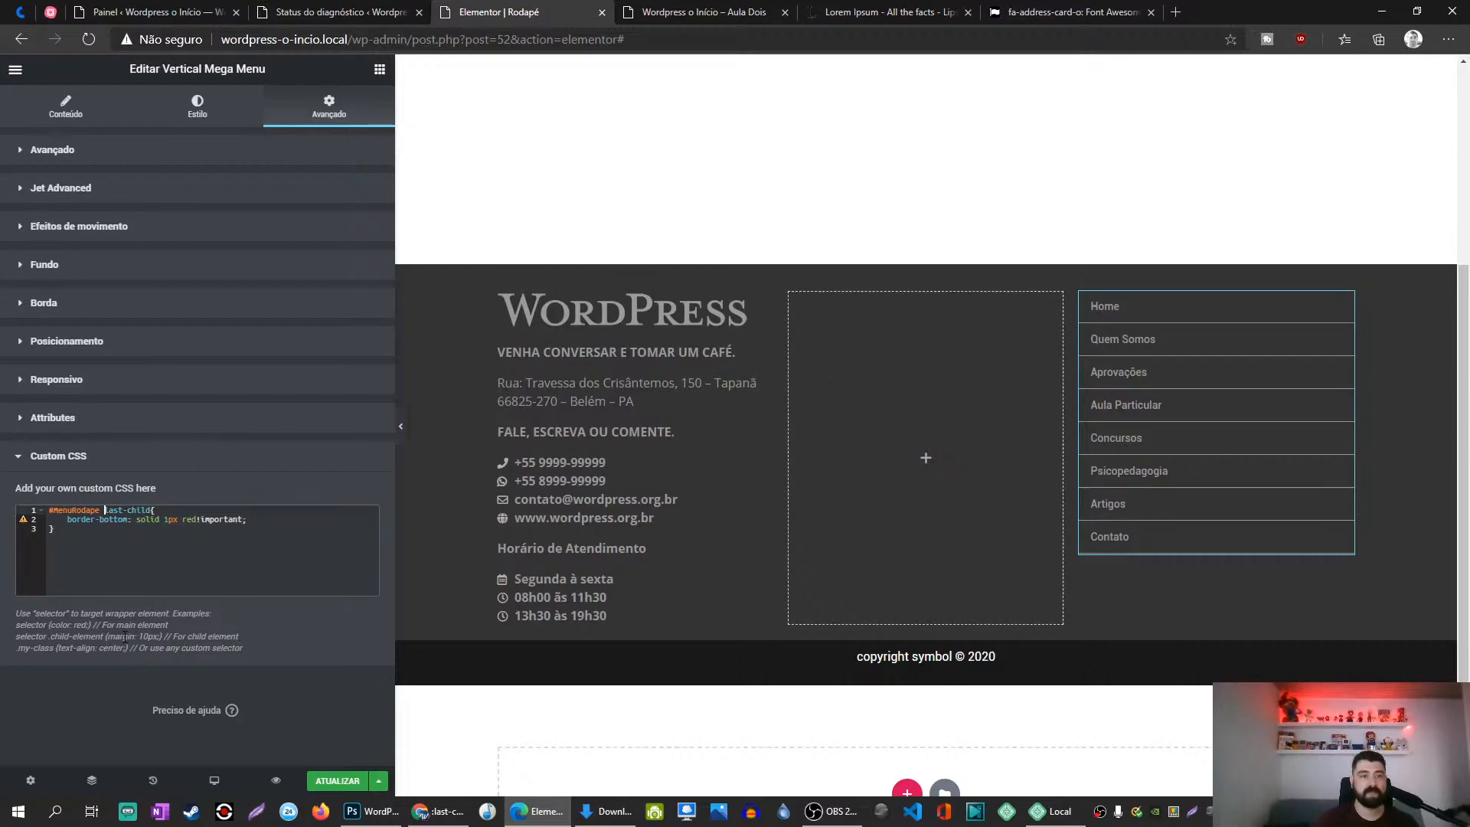
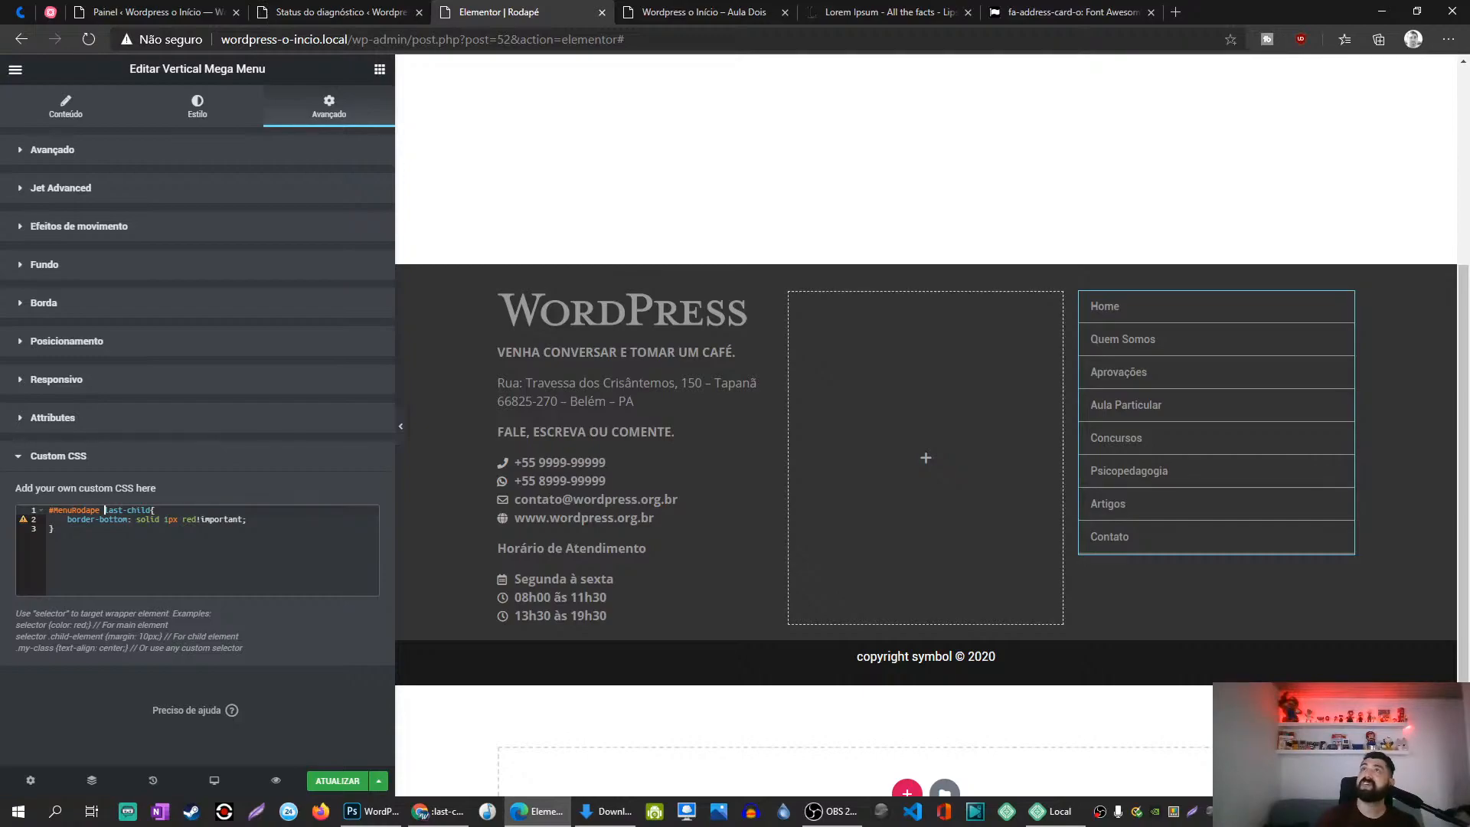
Step: Change the custom CSS selector to #menuRodape:last-child for the 1px red bottom border, then save
key(alt+Tab)
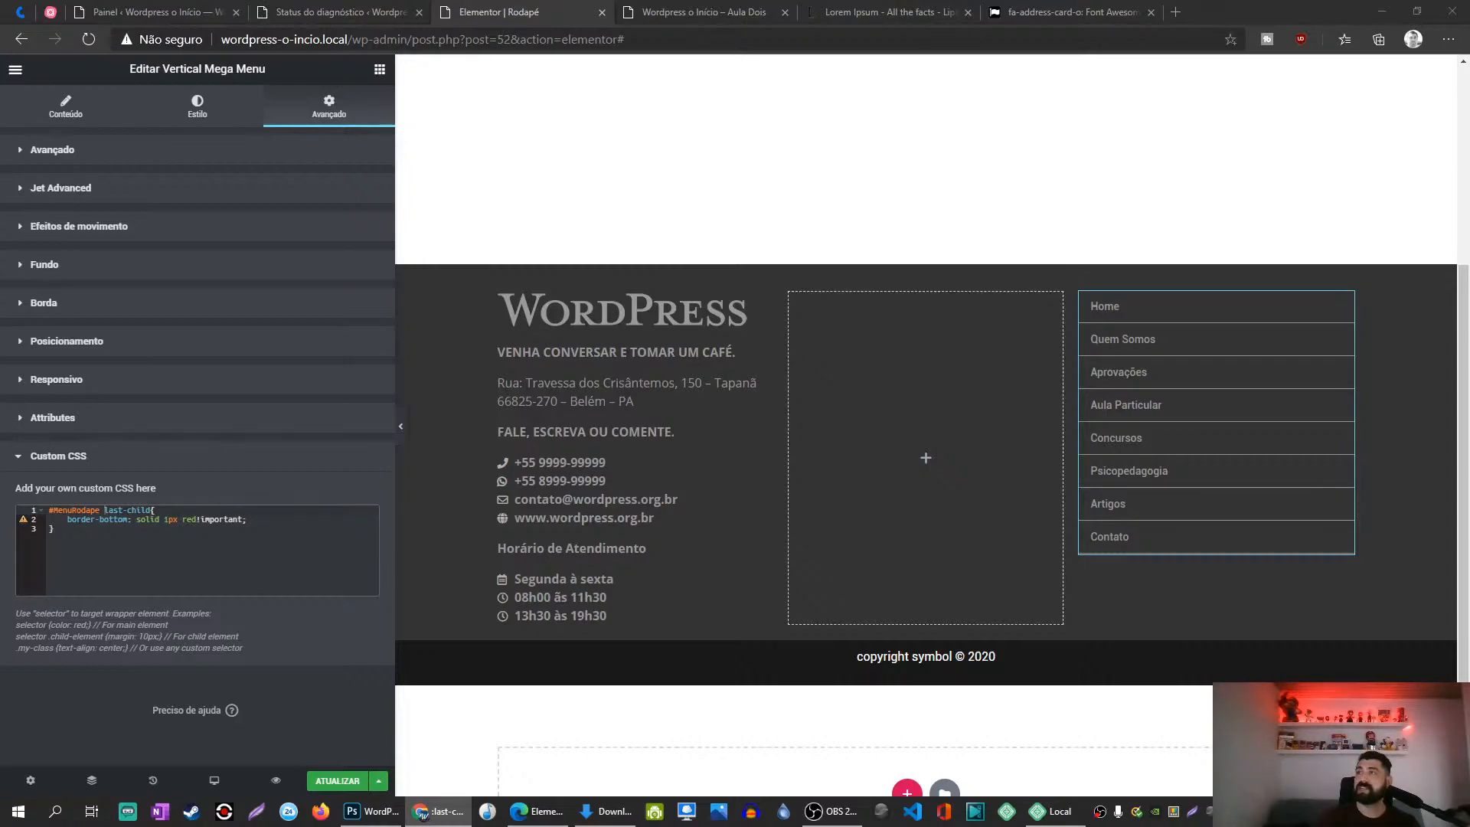
click(105, 510)
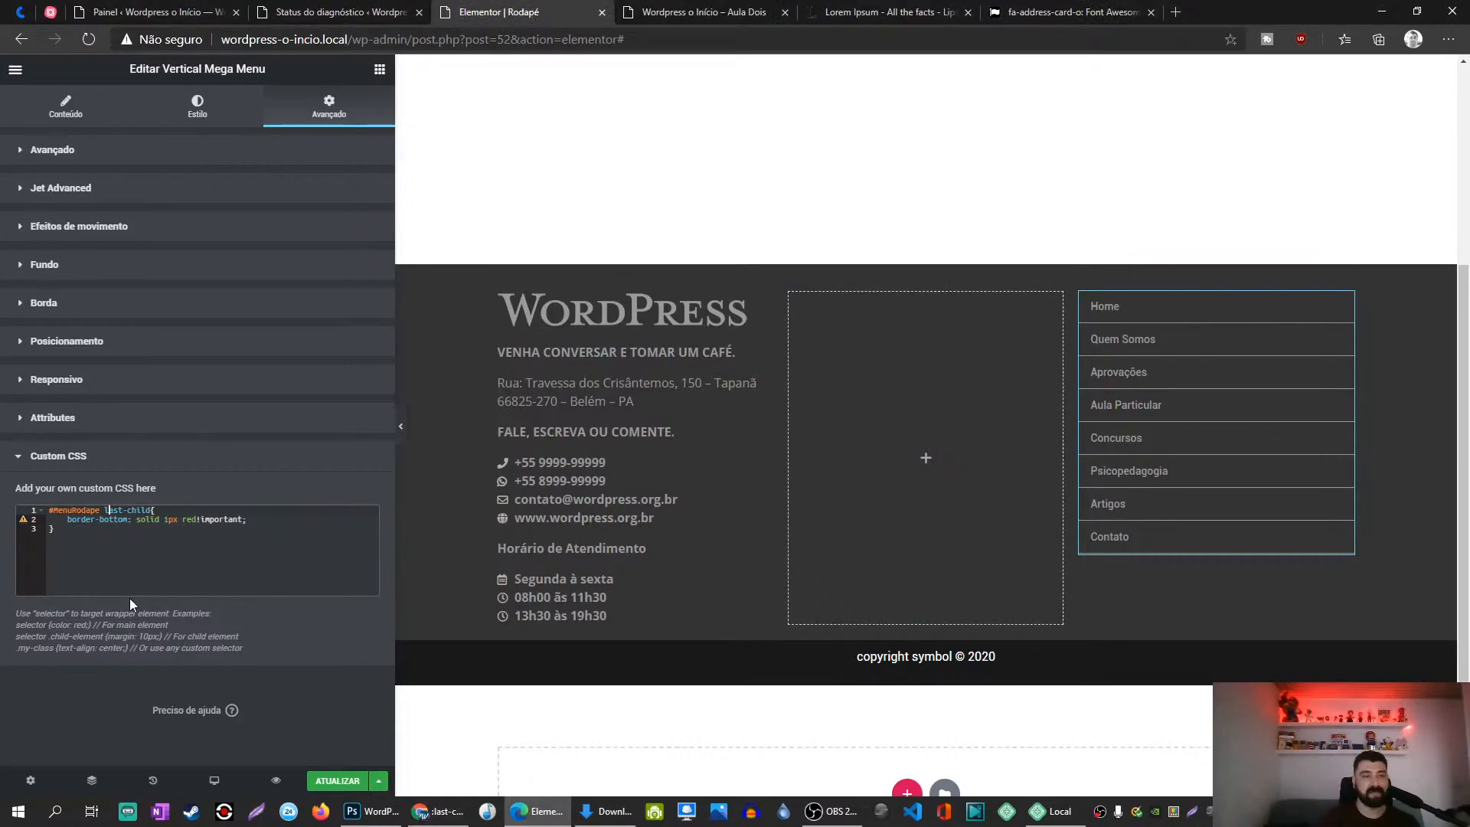
key(Right)
key(Right)
key(Right)
key(Right)
key(Right)
key(Right)
key(Right)
key(Right)
key(Right)
key(BackSpace)
key(BackSpace)
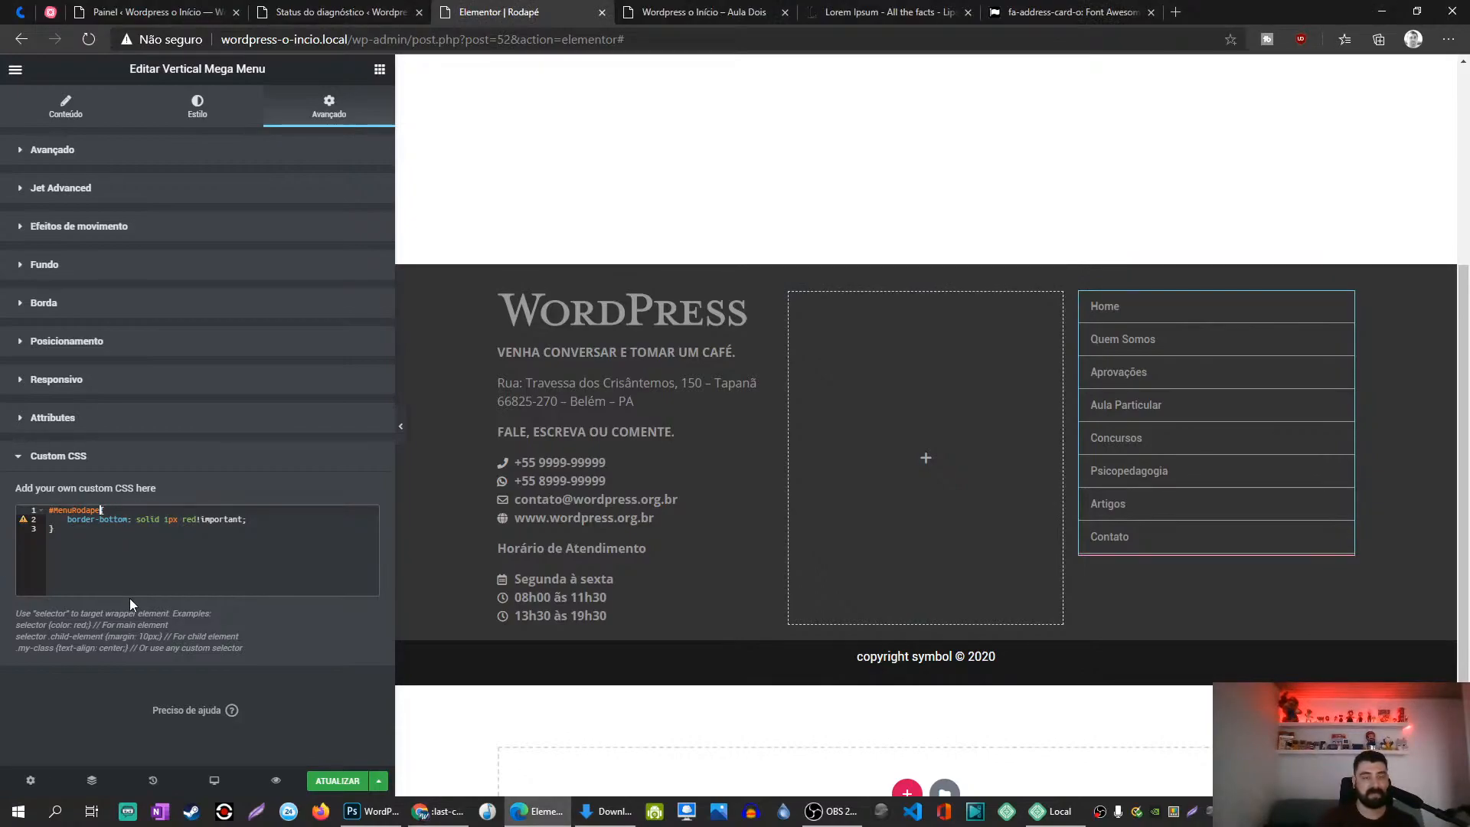
text(:last-child)
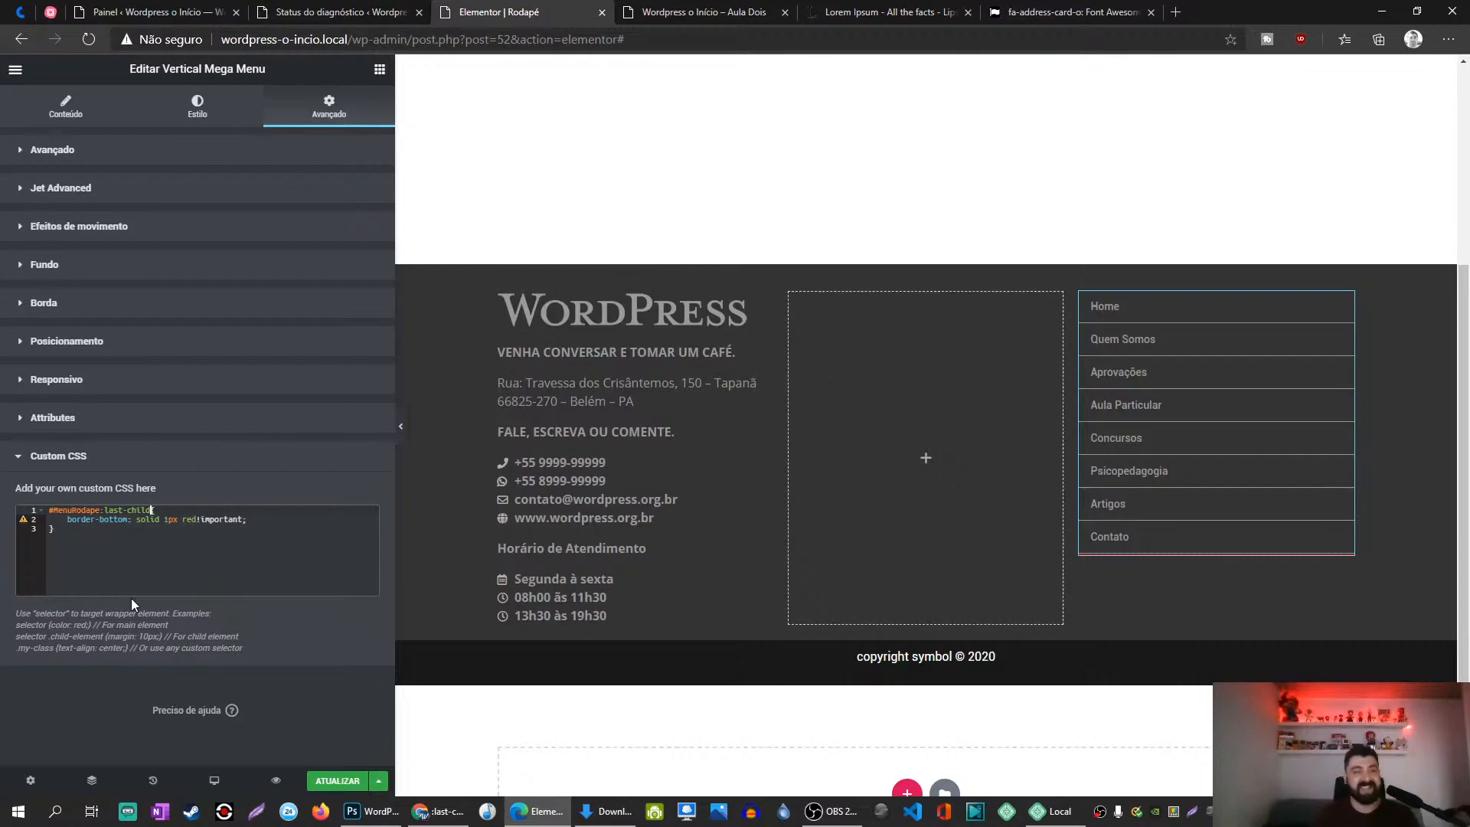
click(331, 783)
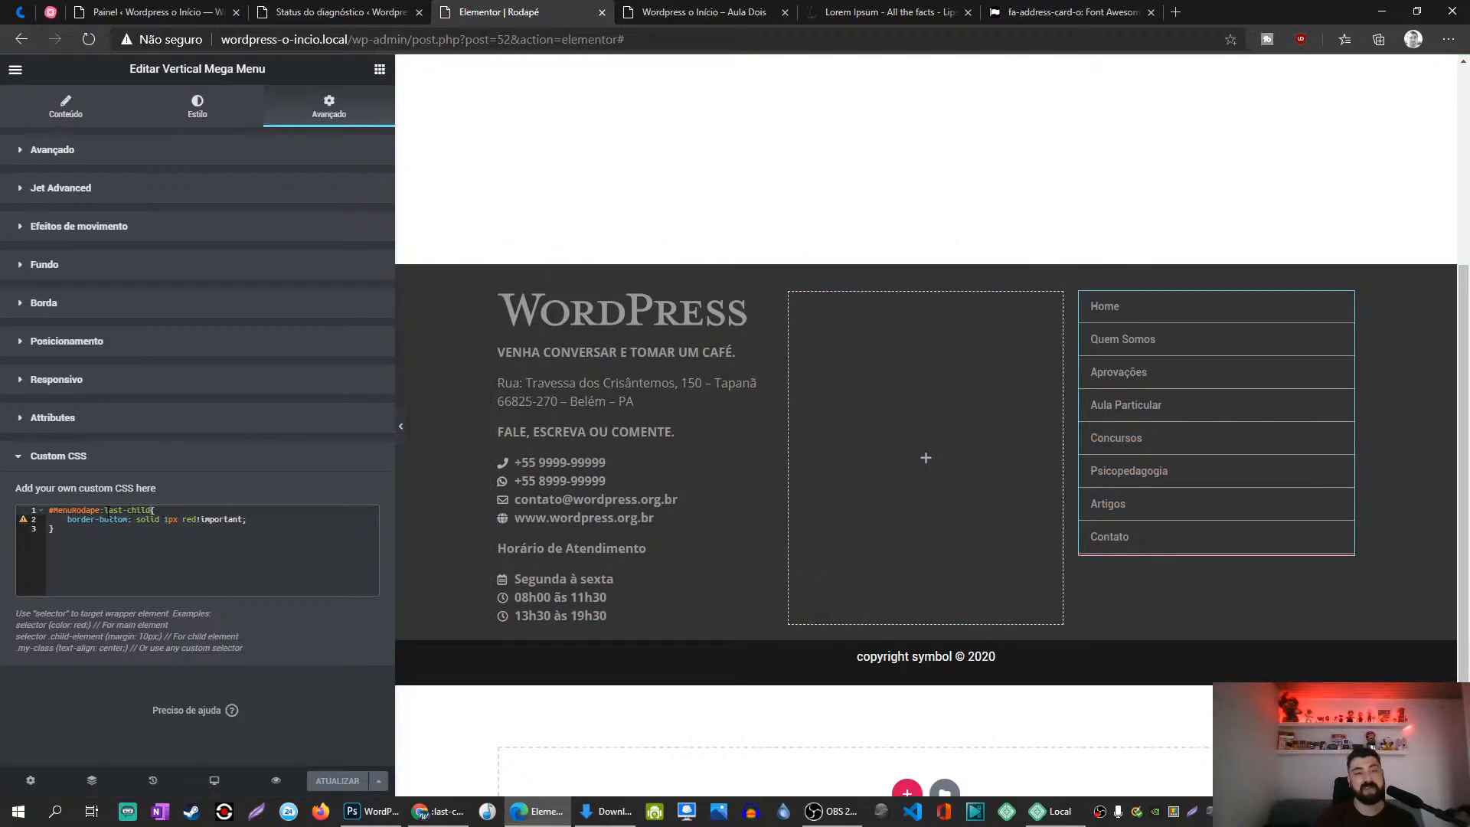
Step: Reload the live site with F5 to check the red border, with developer tools closed
click(720, 9)
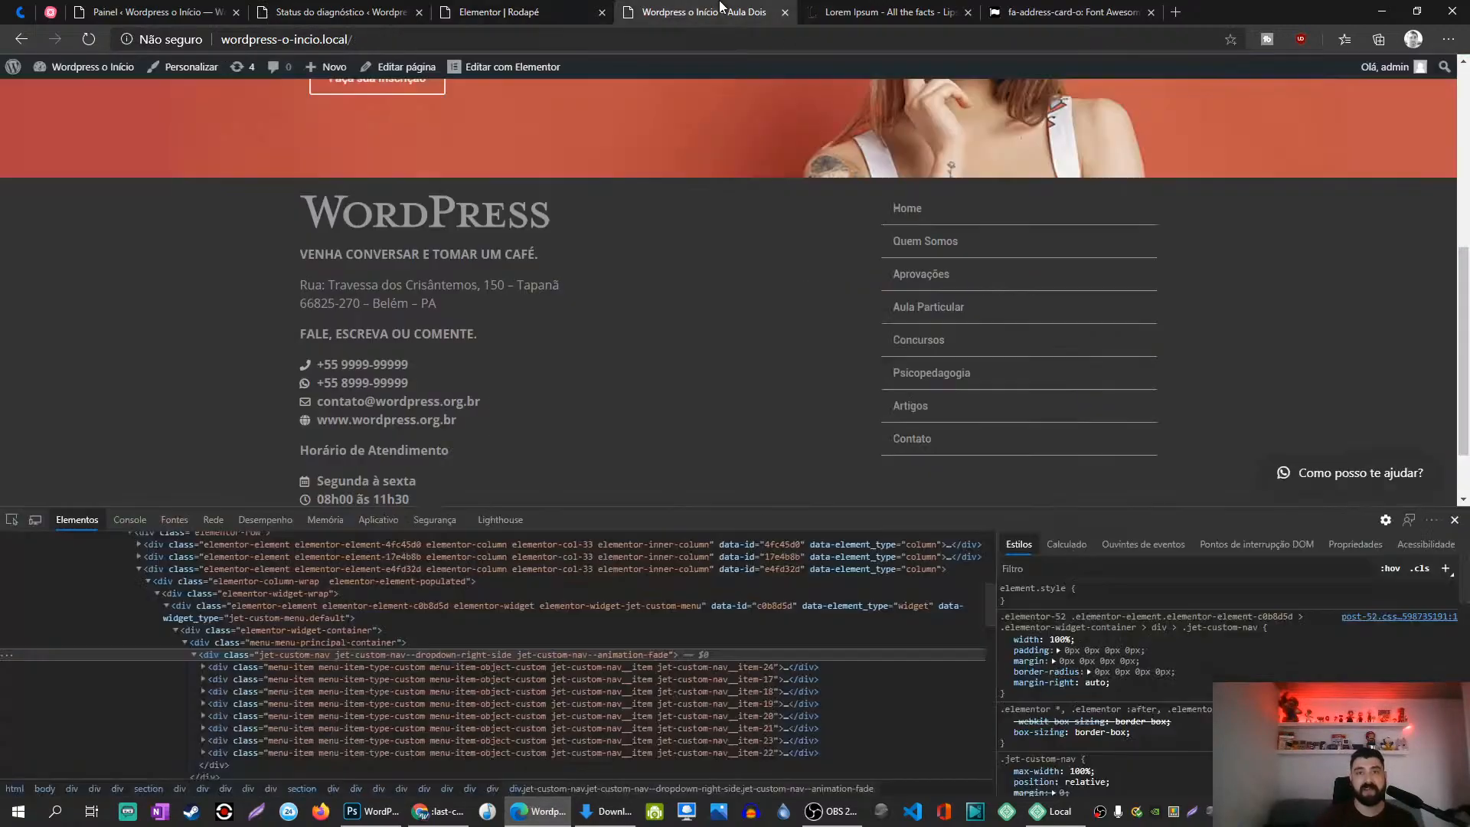
key(F5)
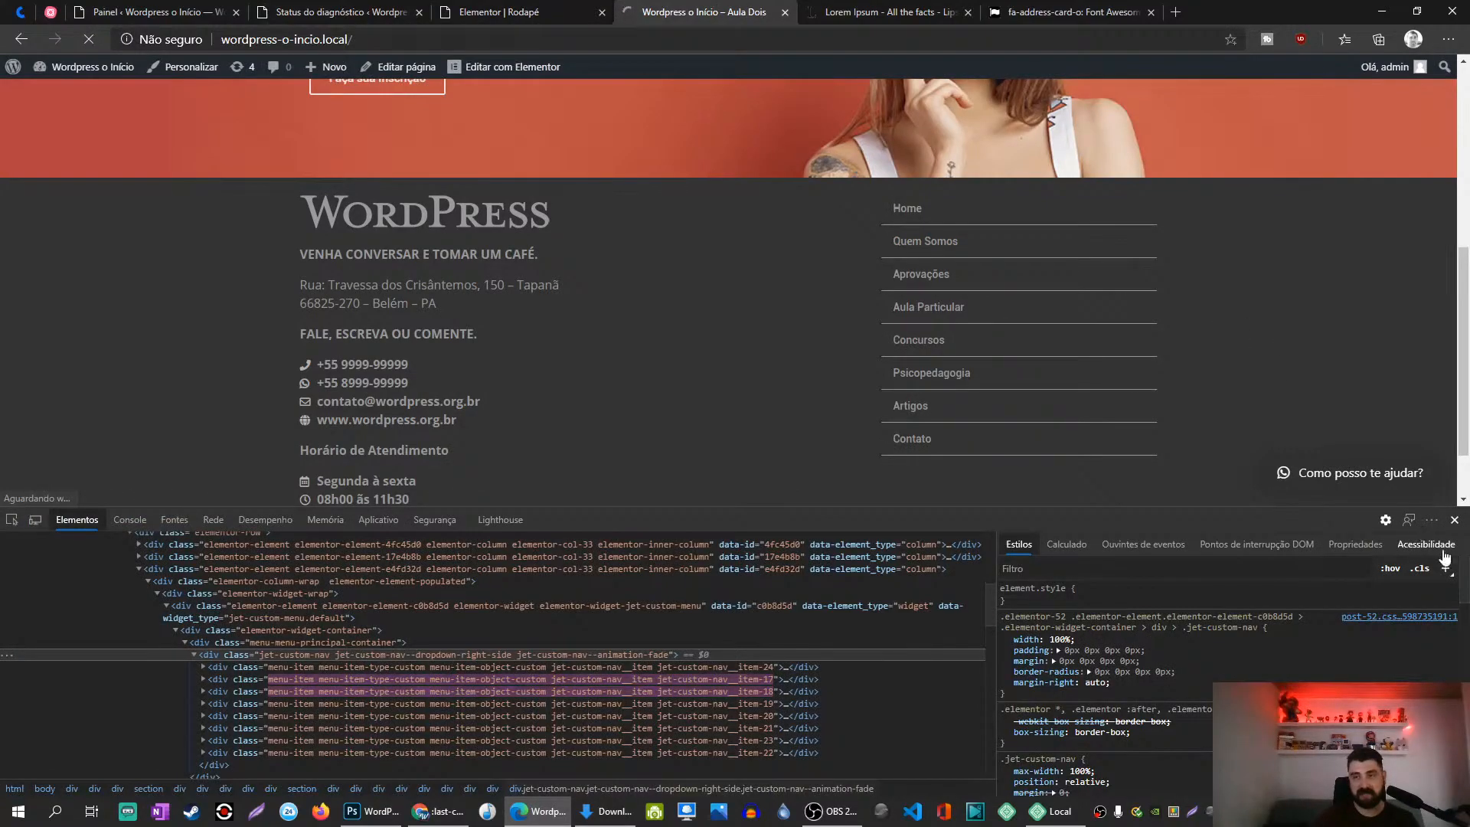
click(1454, 520)
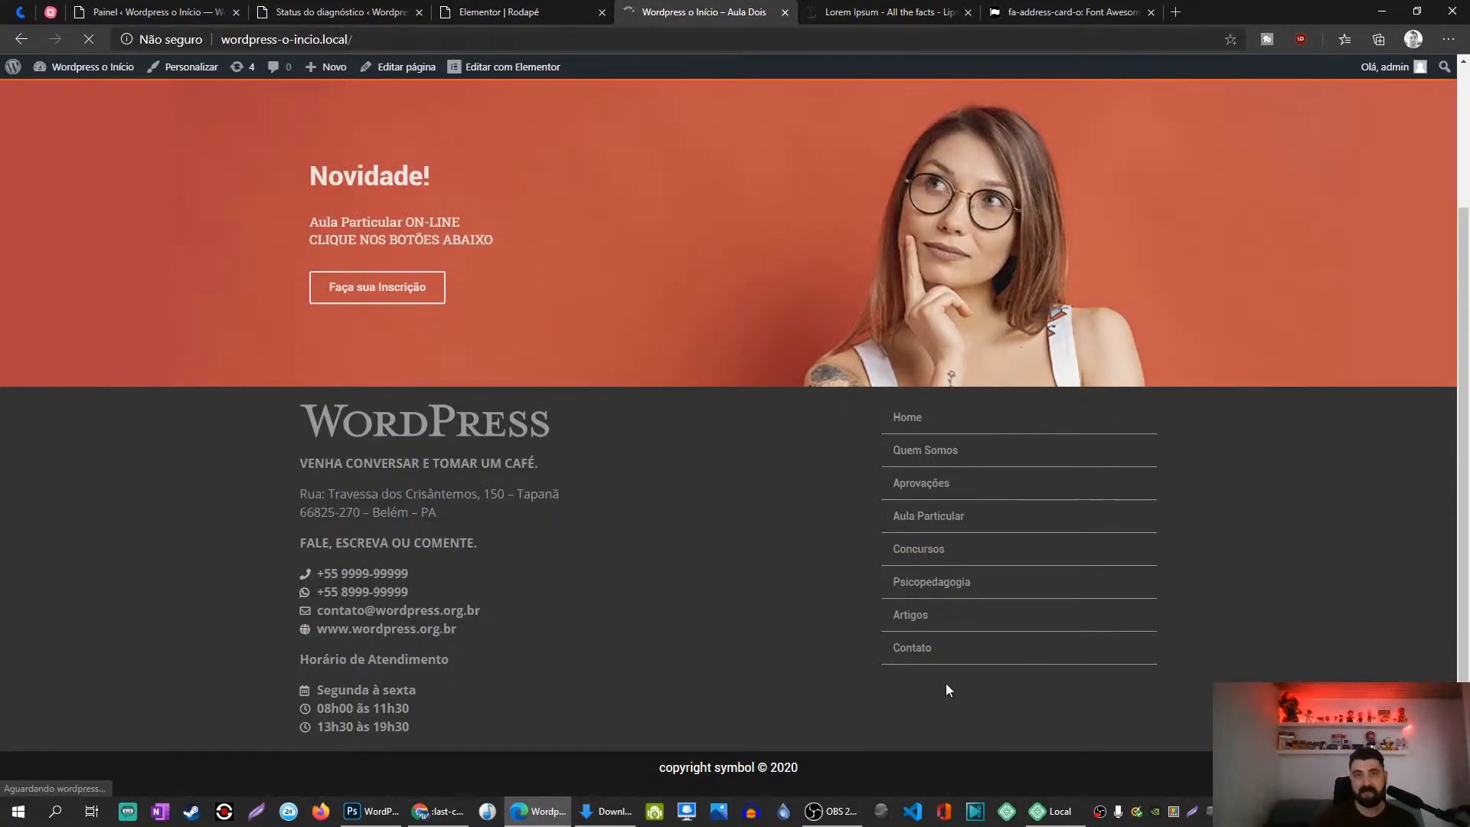
key(ctrl+shift+Tab)
Step: Thicken the border to 10px, save and preview it live, then delete all the custom CSS
click(101, 520)
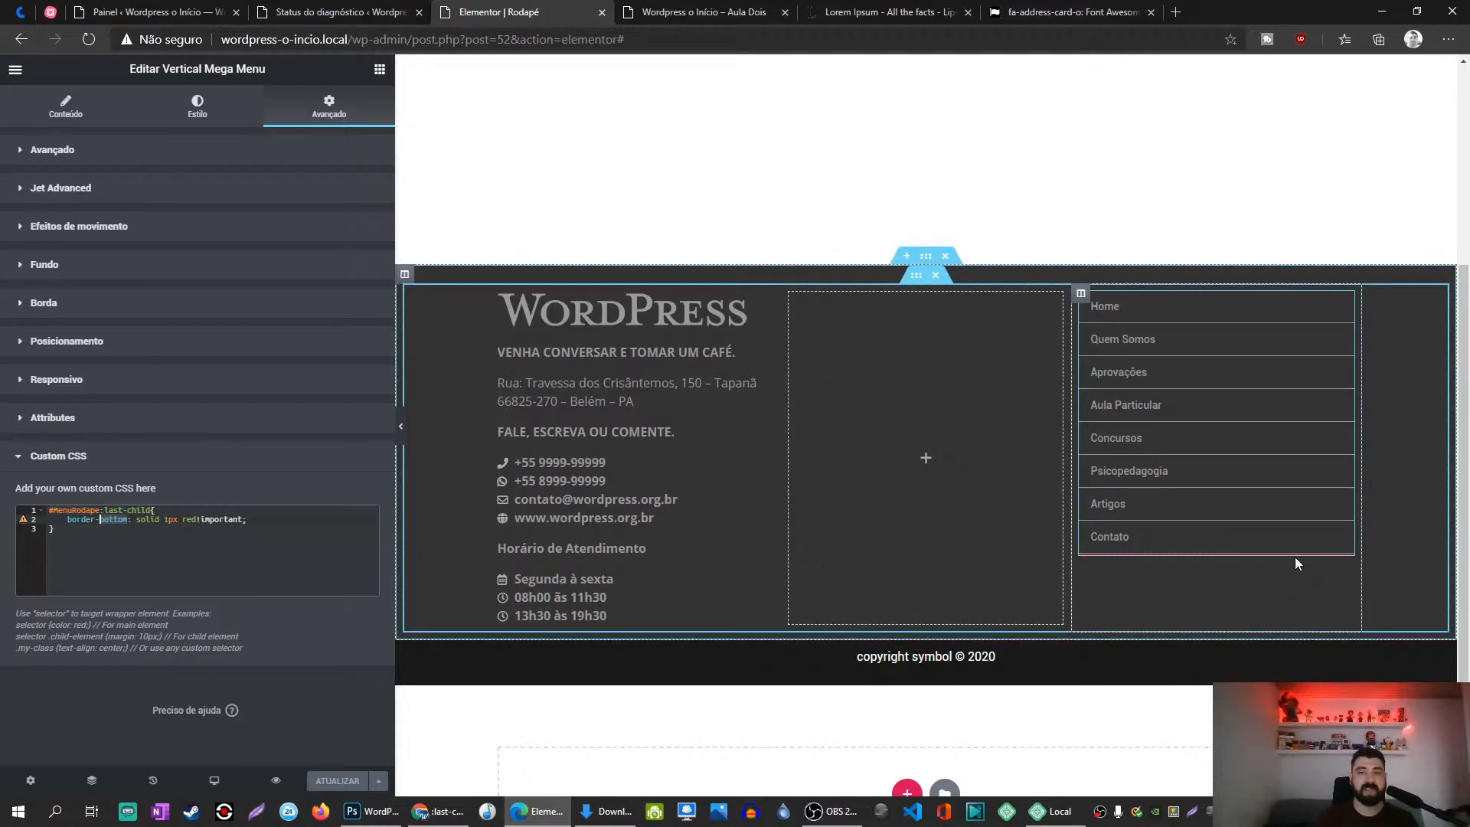
click(168, 520)
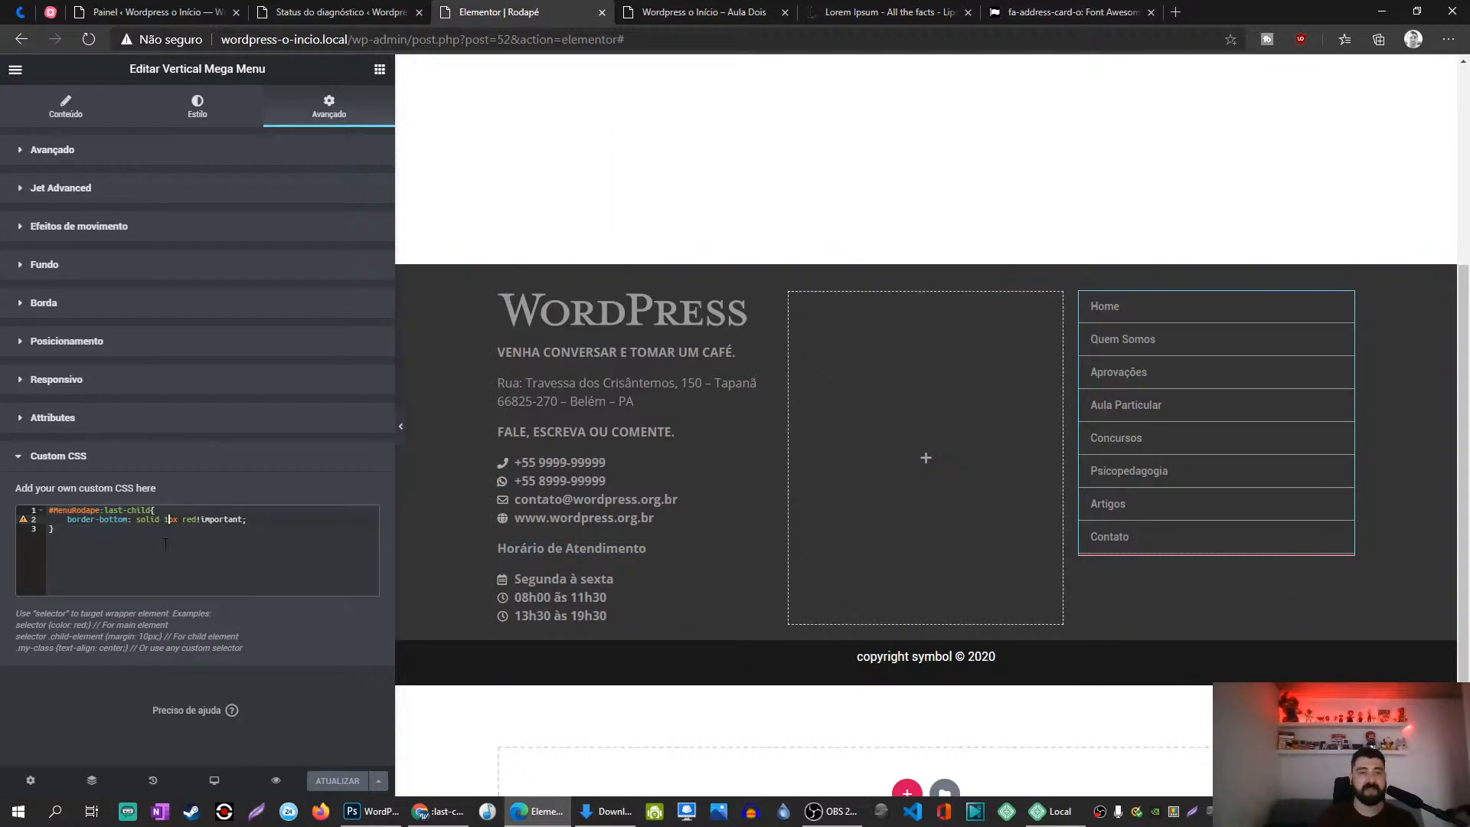
text(0)
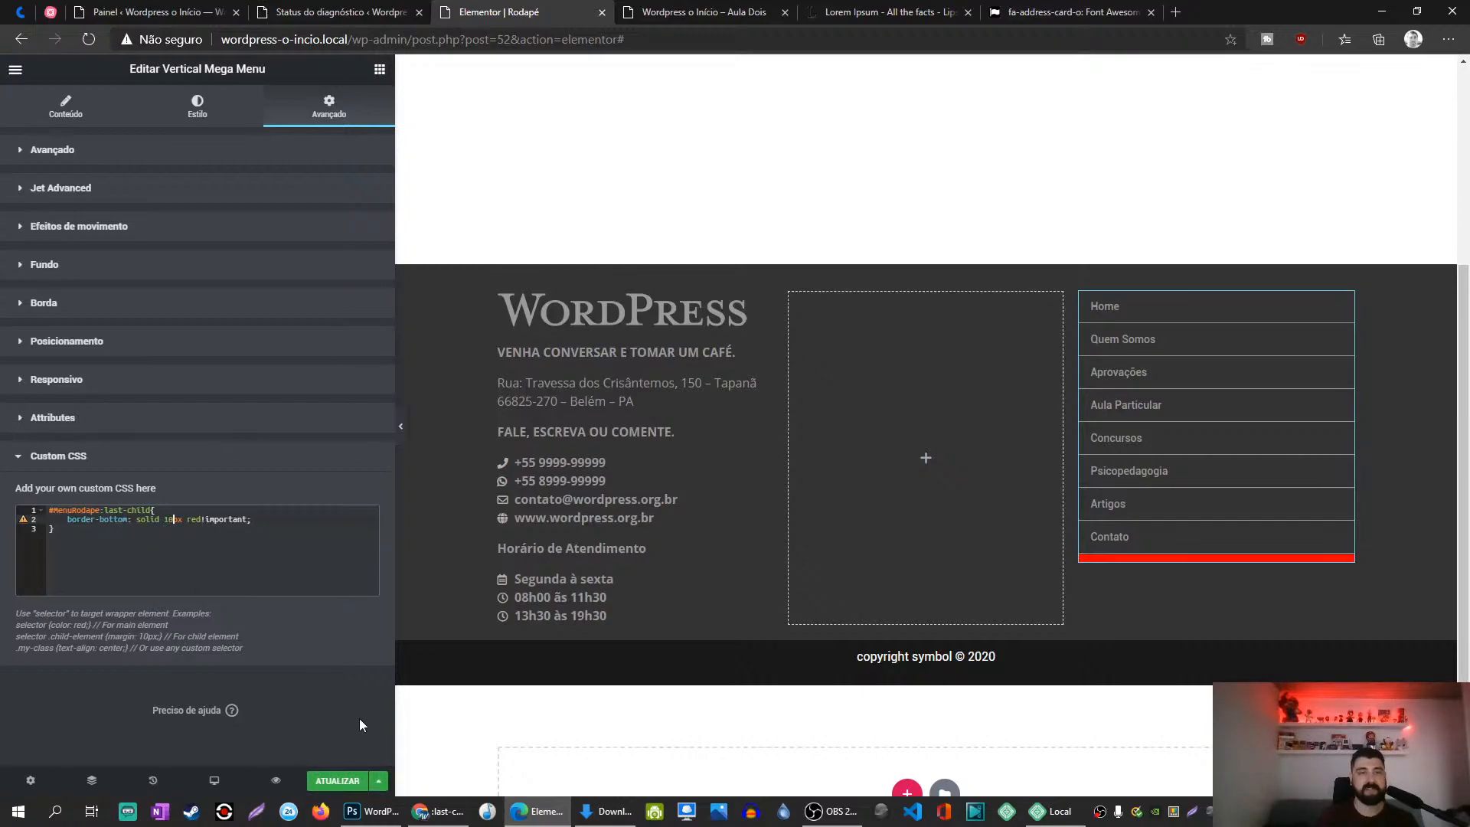
click(337, 780)
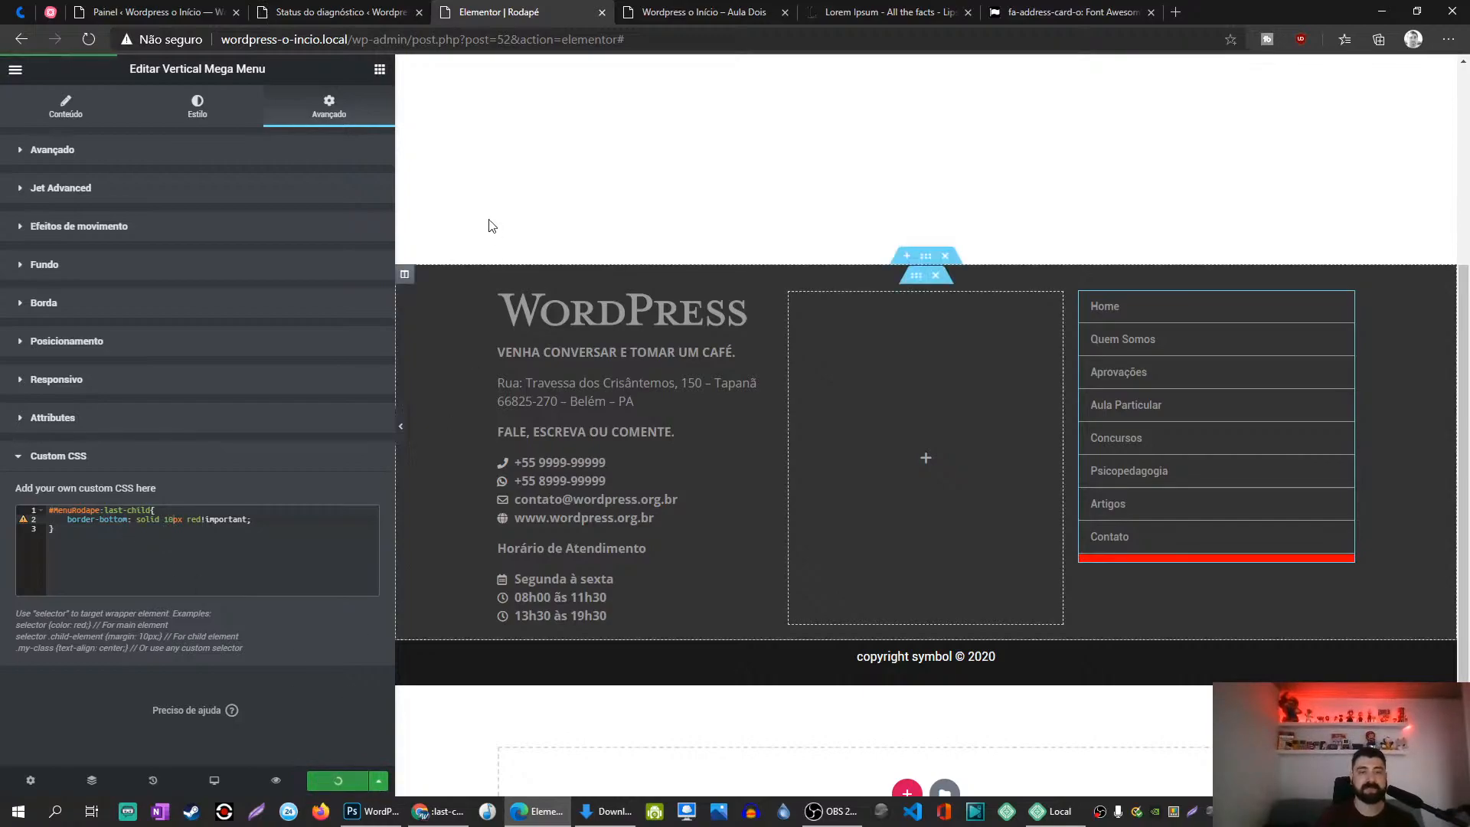
click(649, 12)
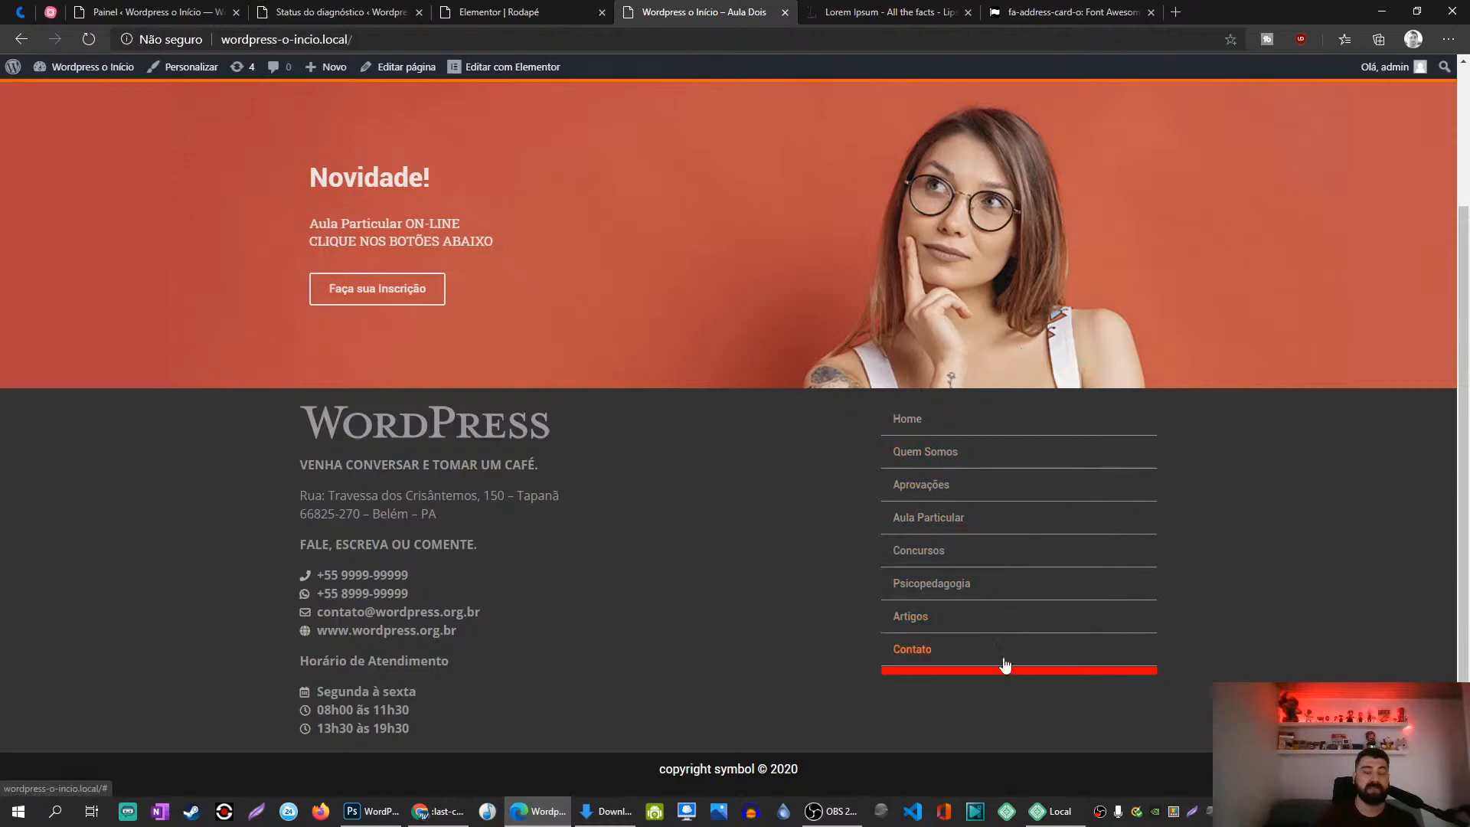
key(ctrl+shift+Tab)
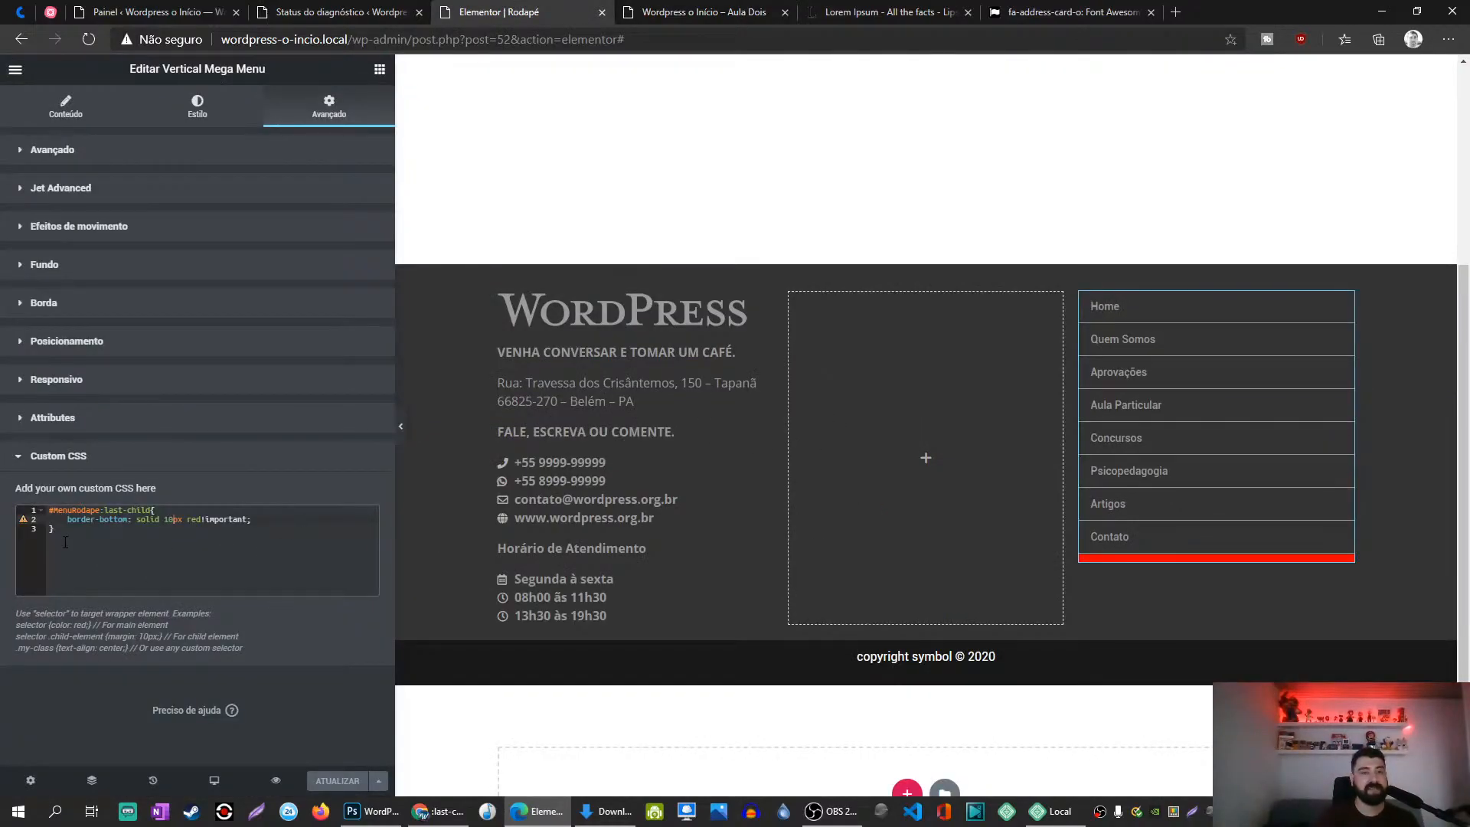
drag(65, 542, 8, 510)
key(BackSpace)
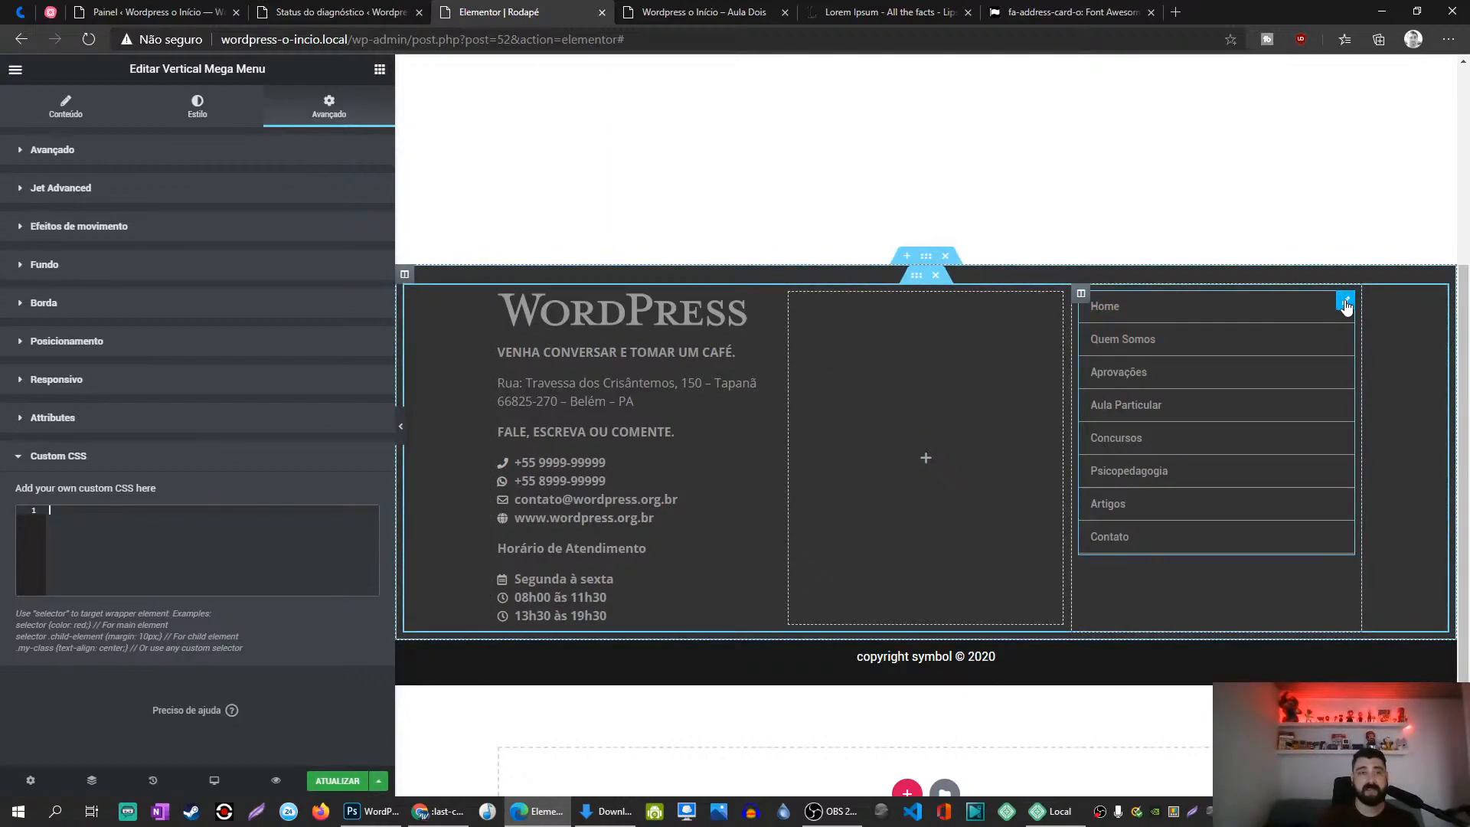
Step: Enable last-item custom styles in Main Menu Items with a Sólido border of bottom width 0, and save
click(75, 114)
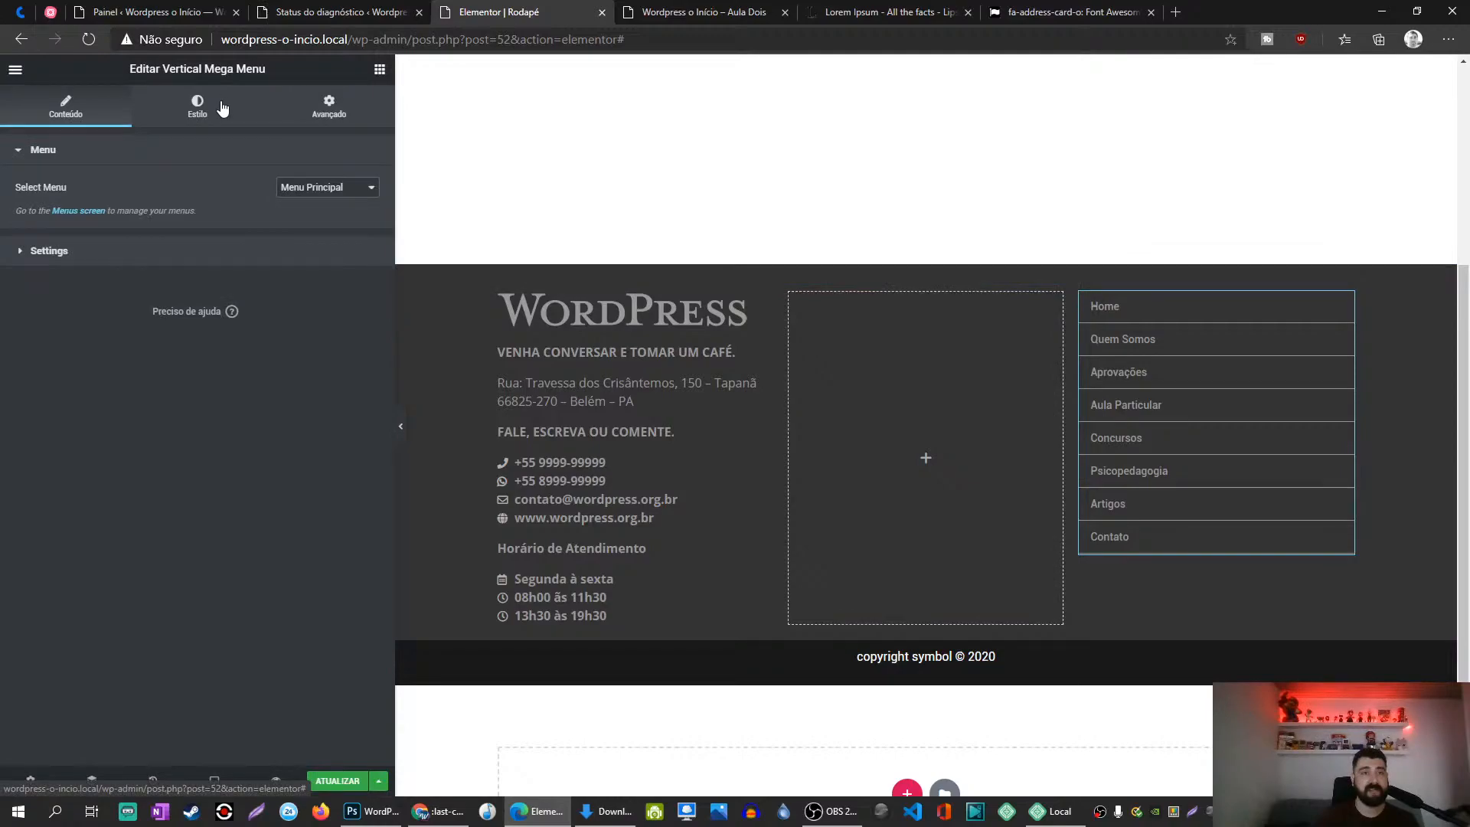
click(218, 105)
scroll(229, 344, down, 2)
scroll(245, 432, down, 1)
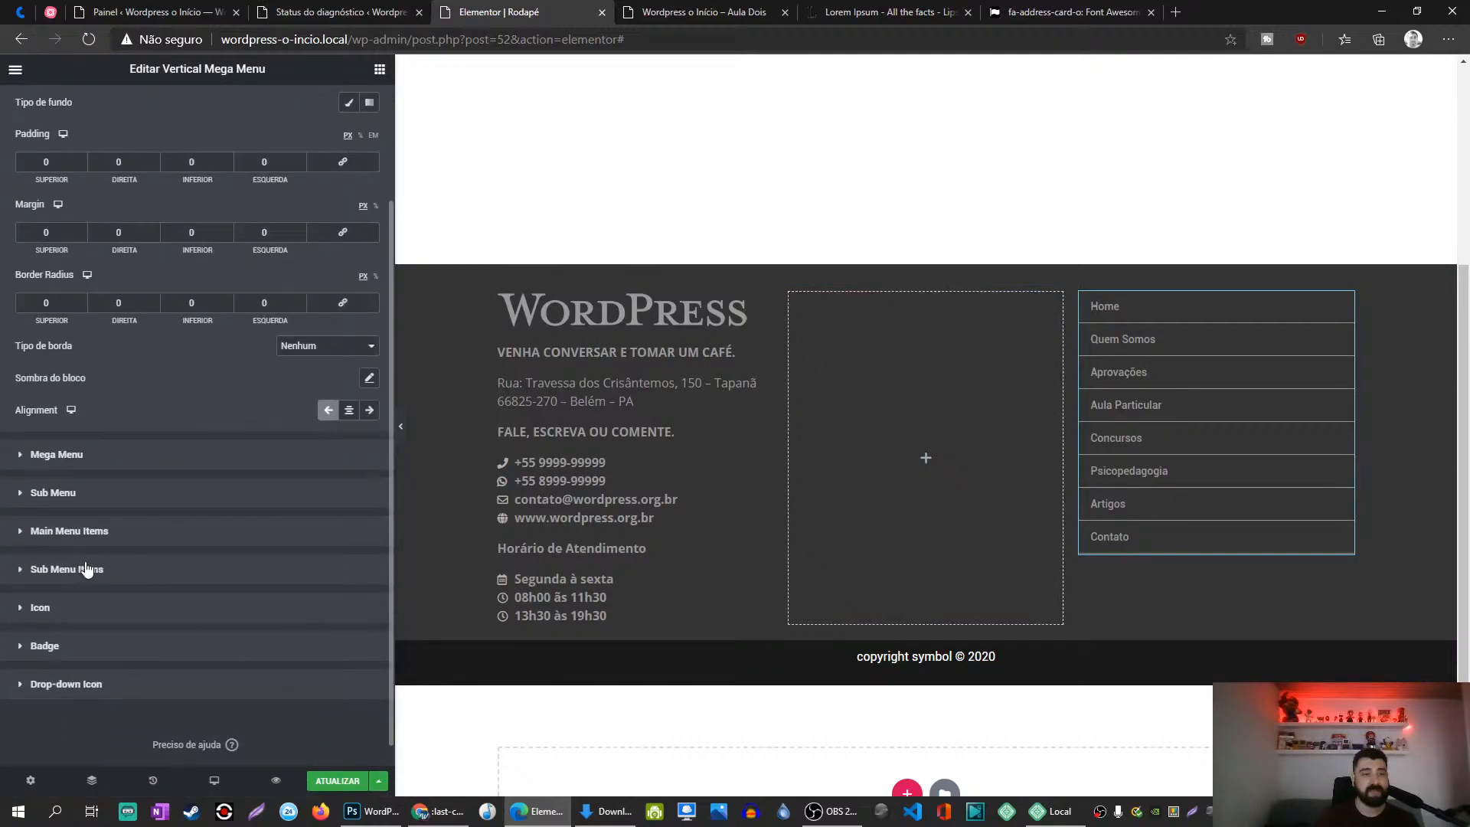
click(160, 539)
scroll(161, 539, down, 5)
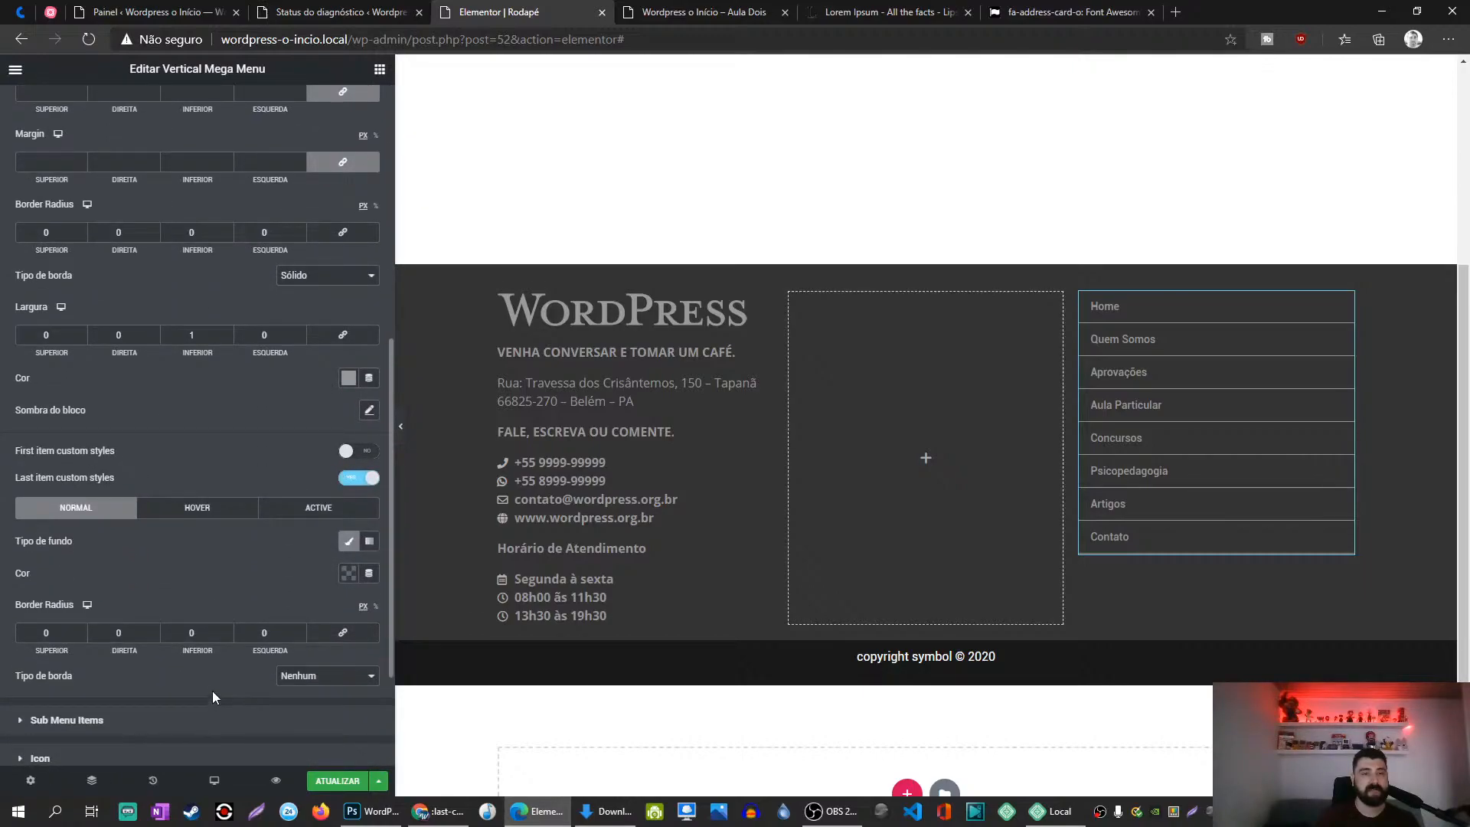
click(214, 635)
click(298, 676)
click(306, 706)
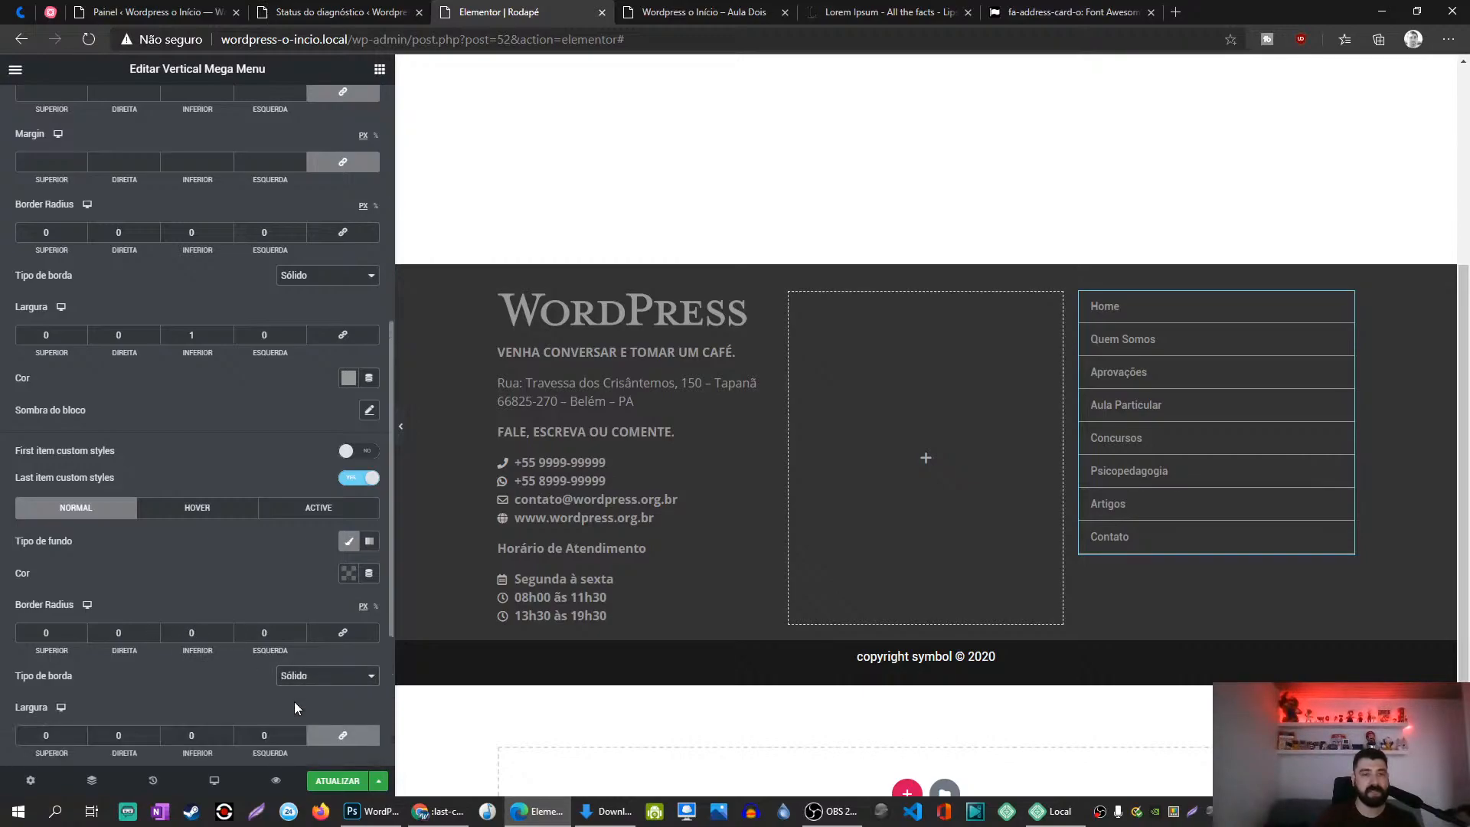
scroll(264, 682, down, 2)
click(191, 591)
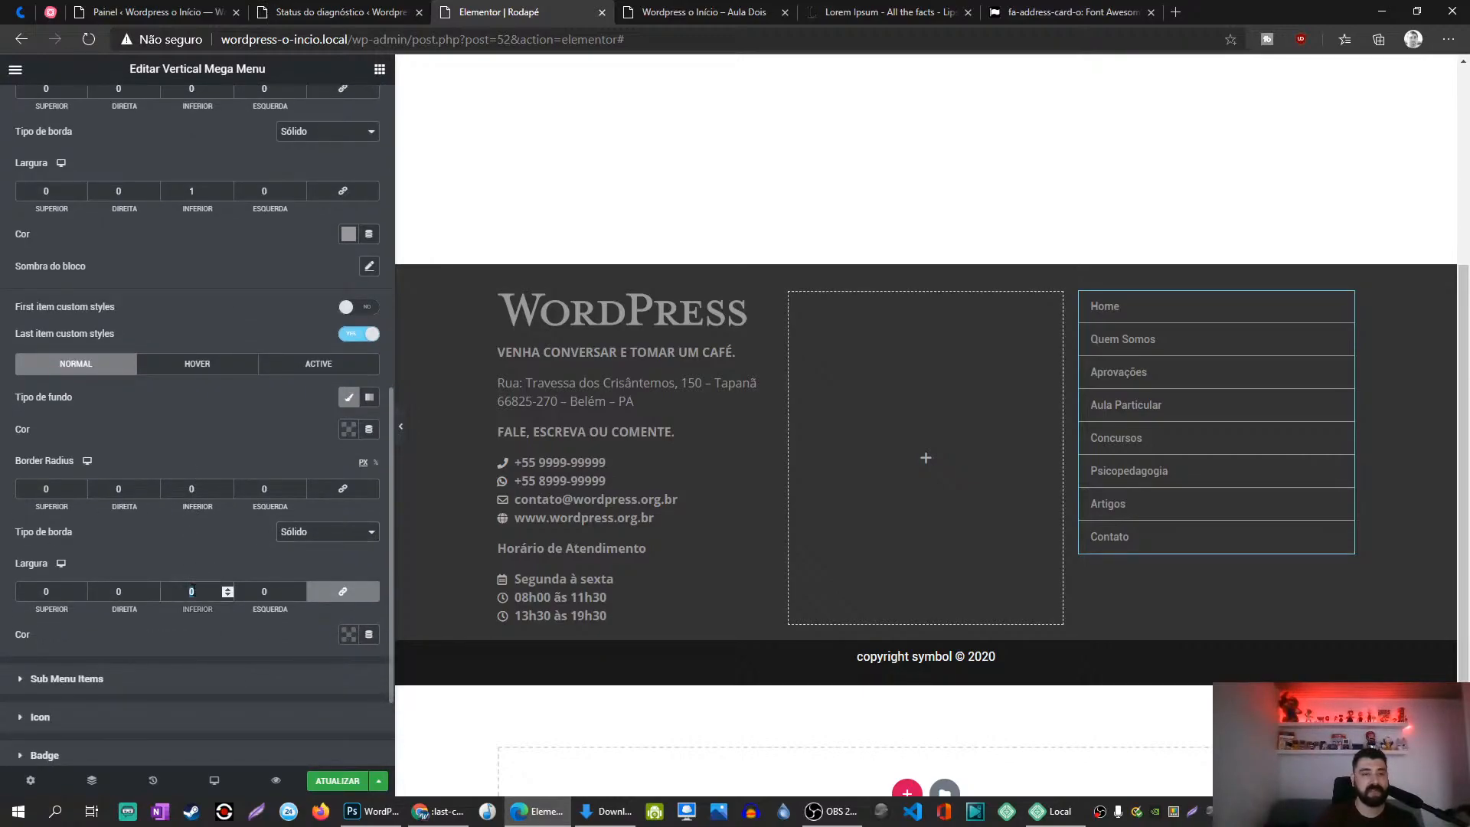
click(338, 781)
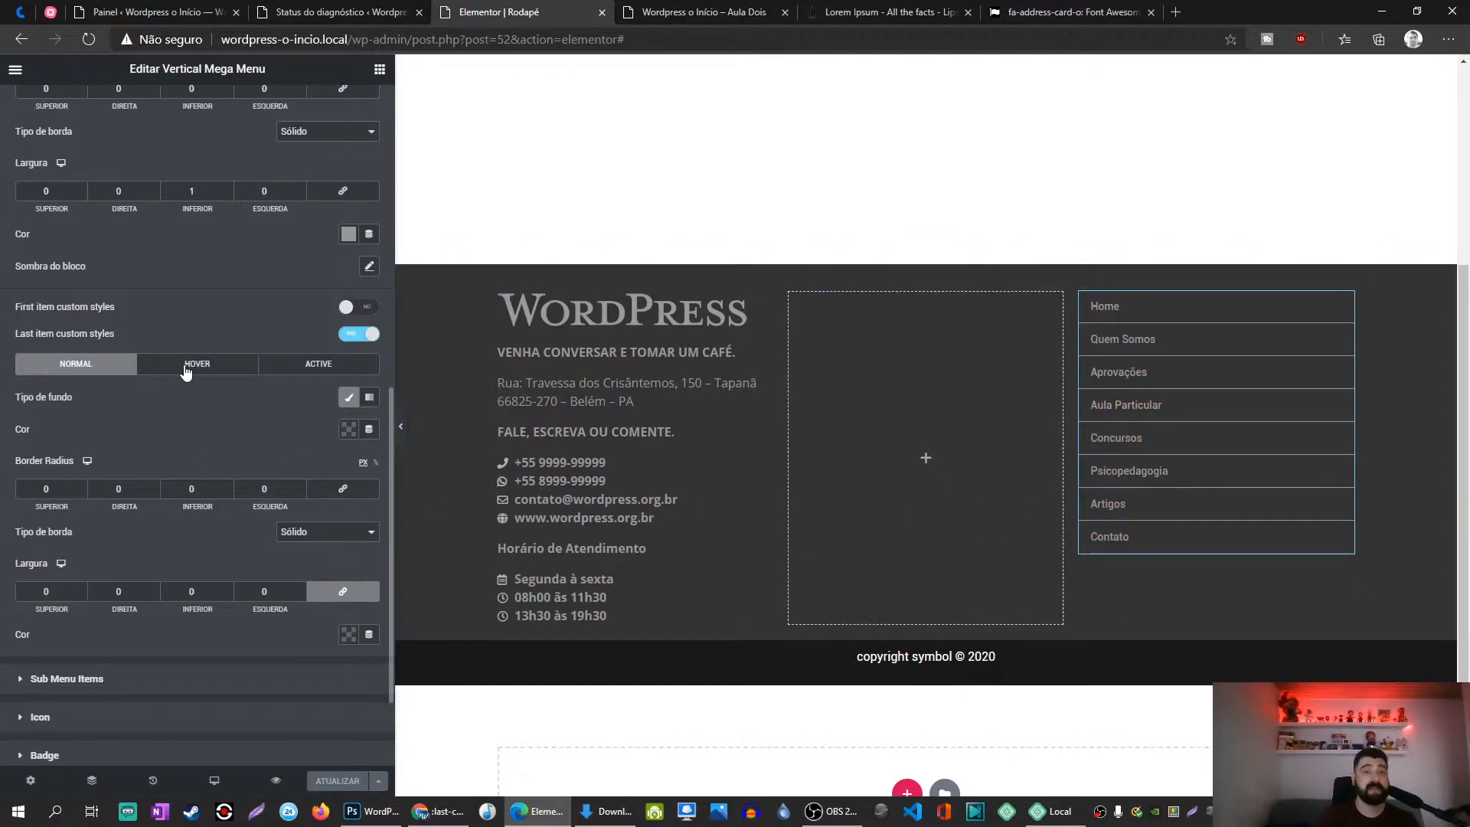
Step: Reload the live site to confirm Contato has no divider line underneath
scroll(197, 375, up, 6)
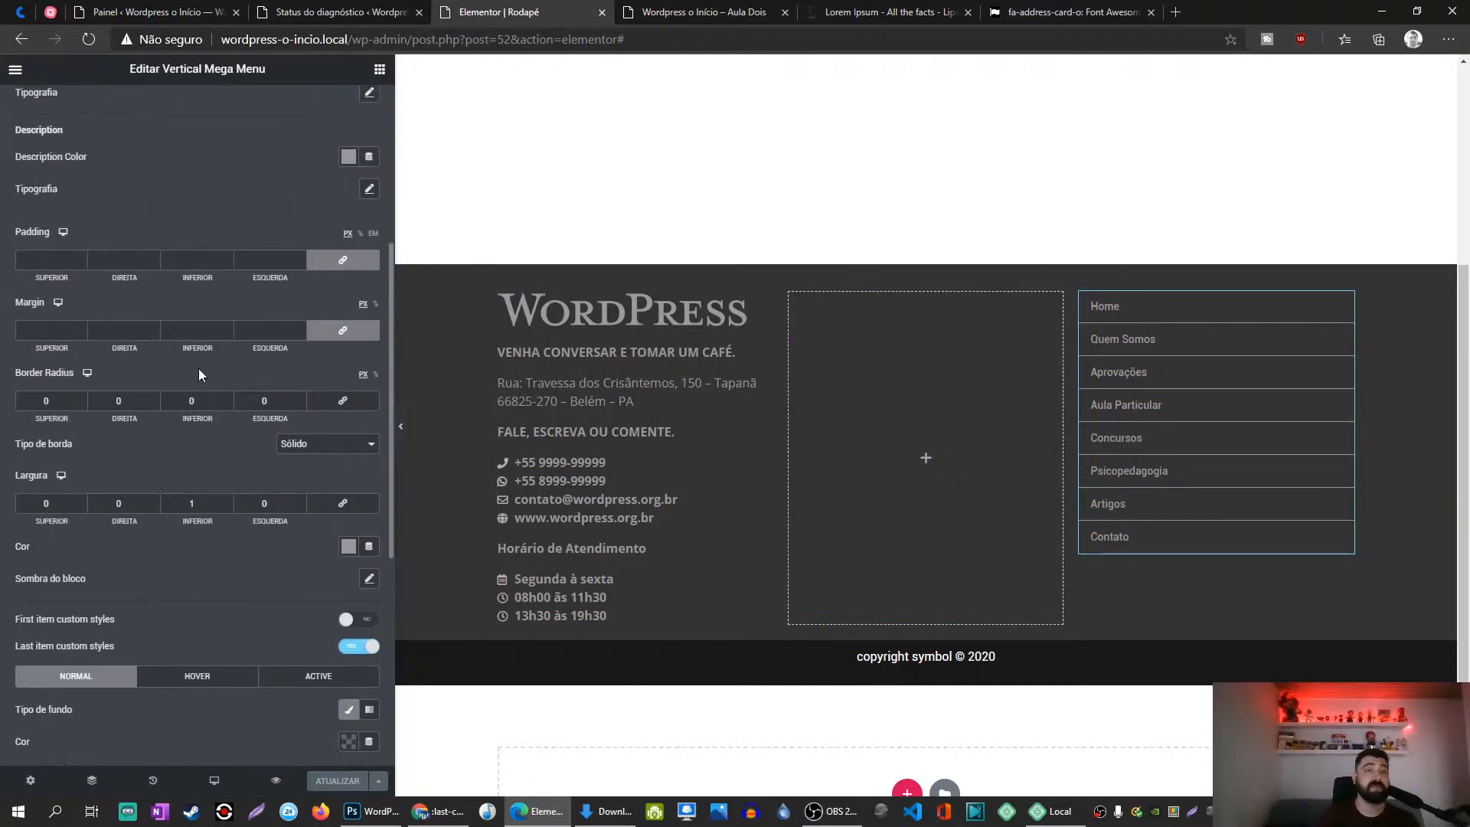
scroll(199, 374, up, 2)
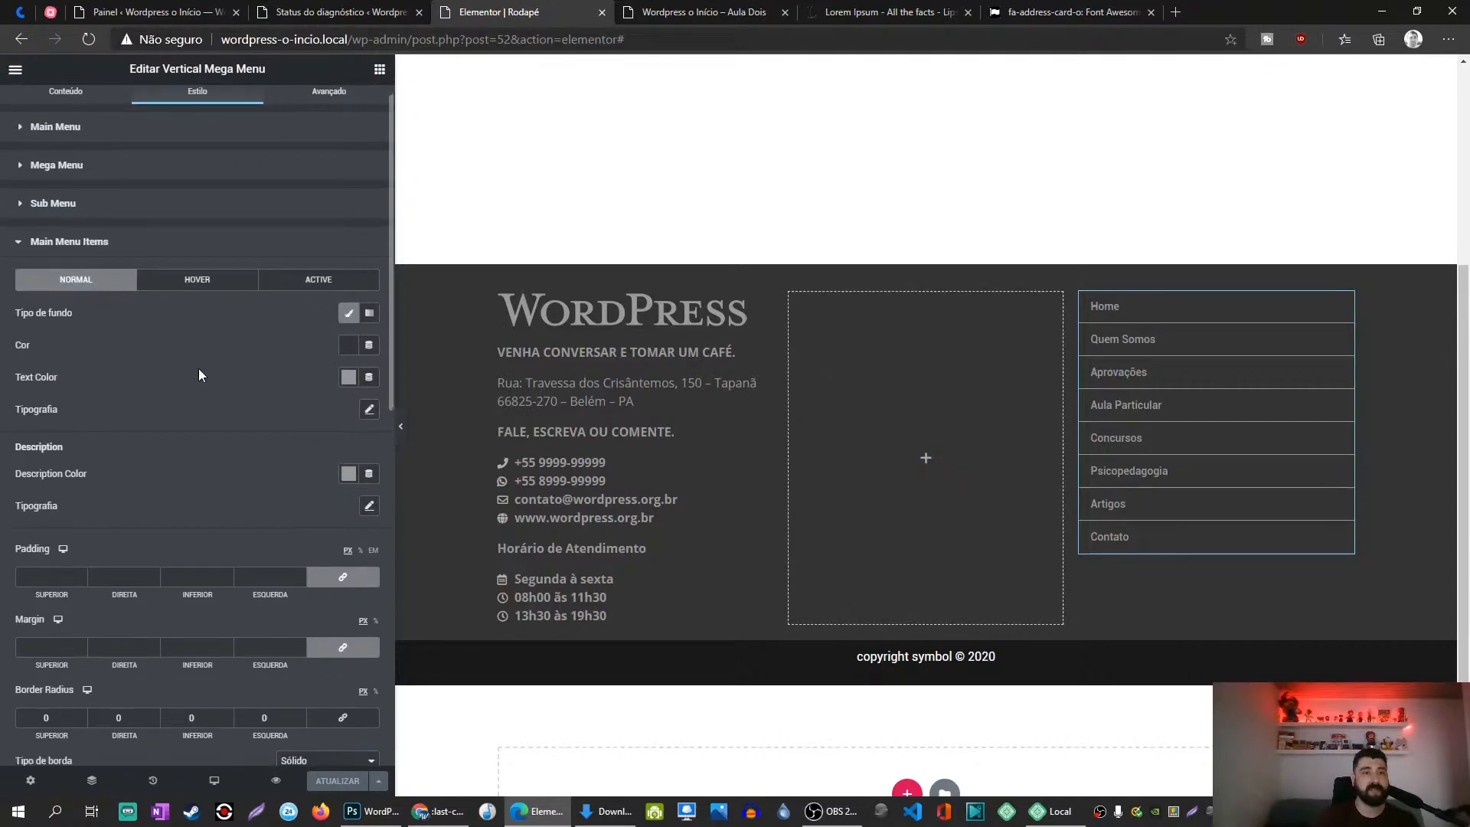
scroll(199, 375, down, 7)
scroll(199, 373, down, 3)
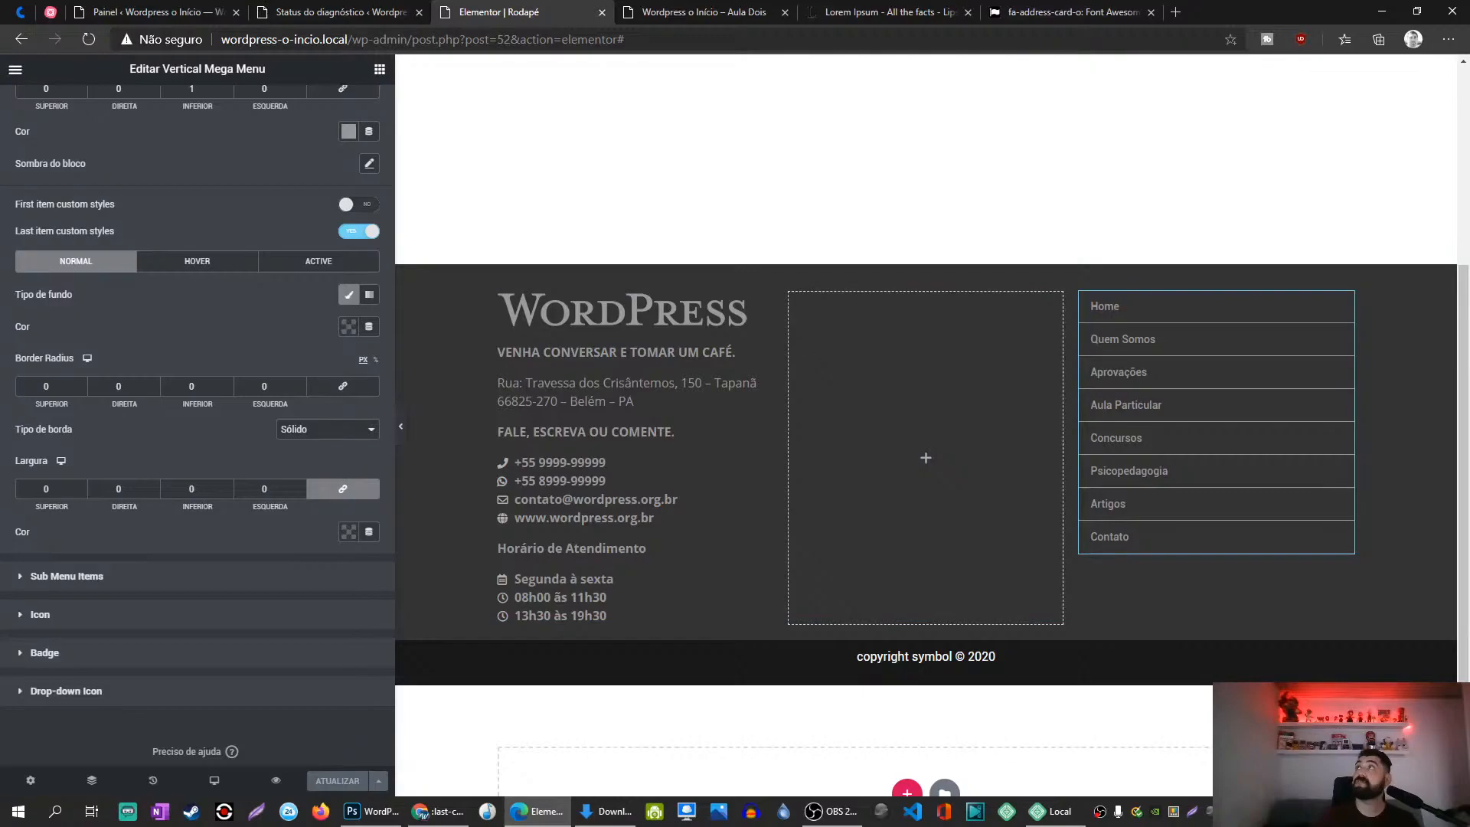
key(alt+Tab)
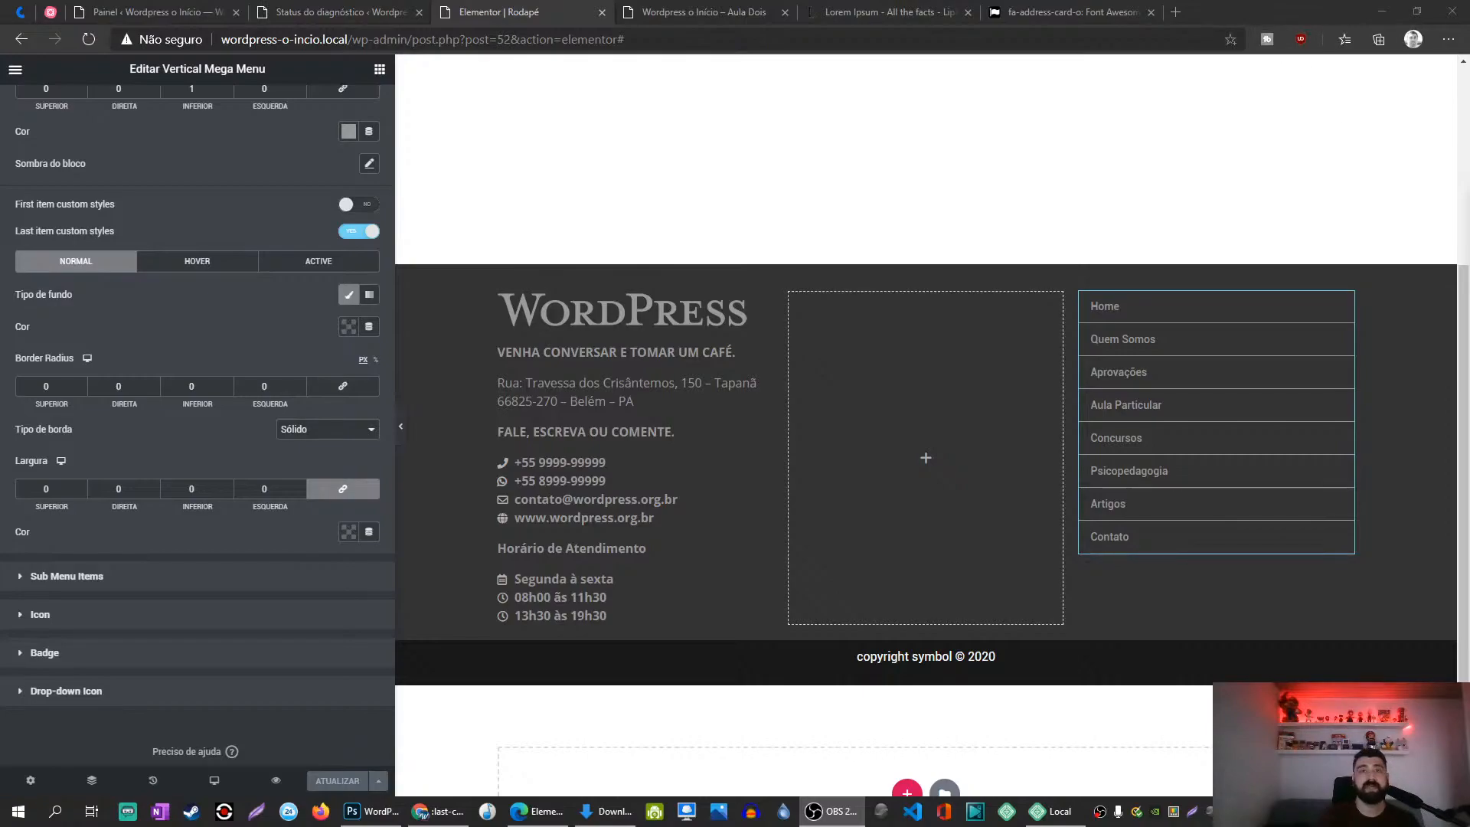
click(663, 10)
key(F5)
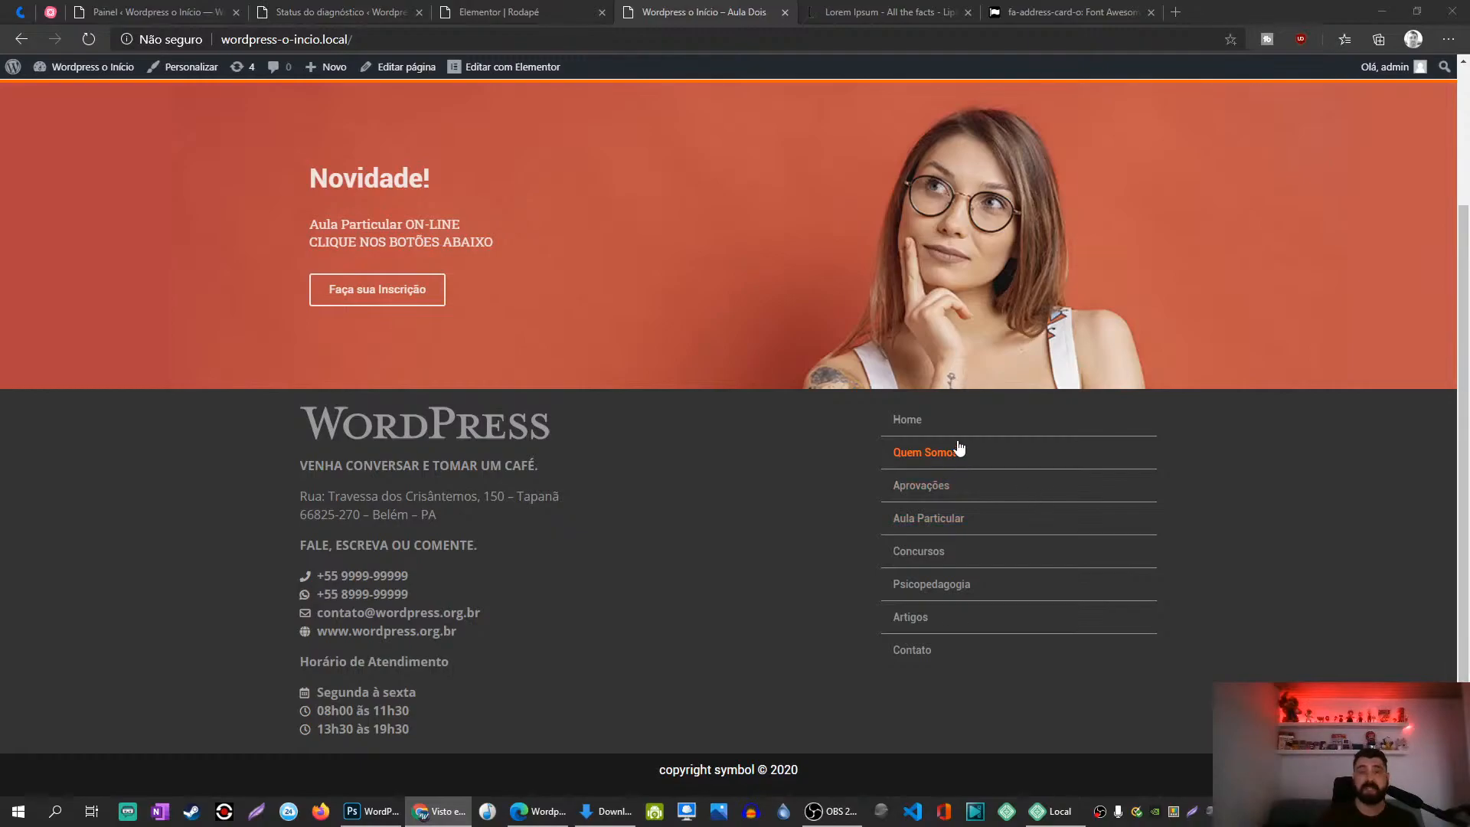
click(518, 12)
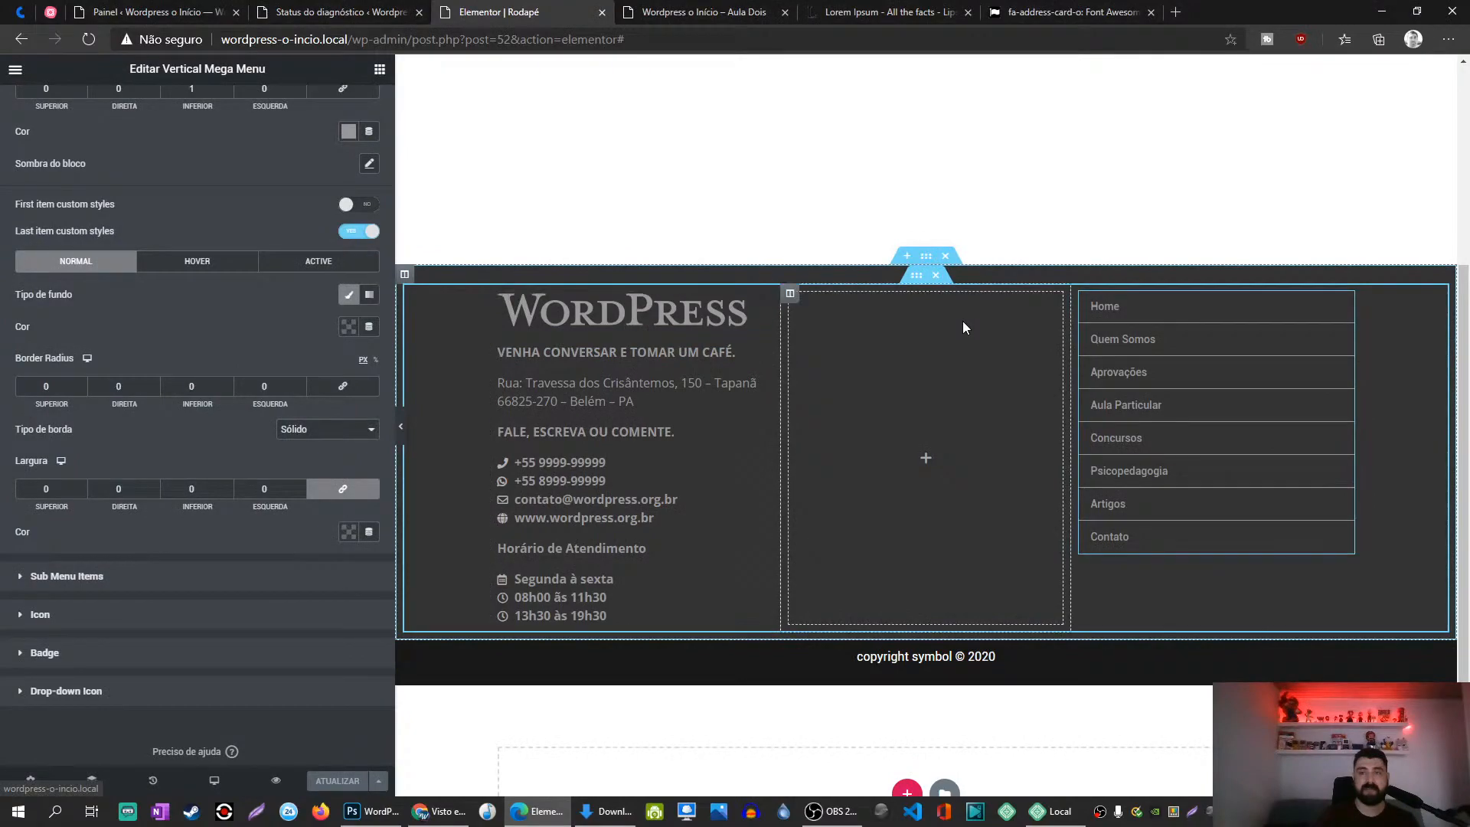
Step: Select the footer menu column and unlink its padding, trying top padding values before clearing them
click(1082, 295)
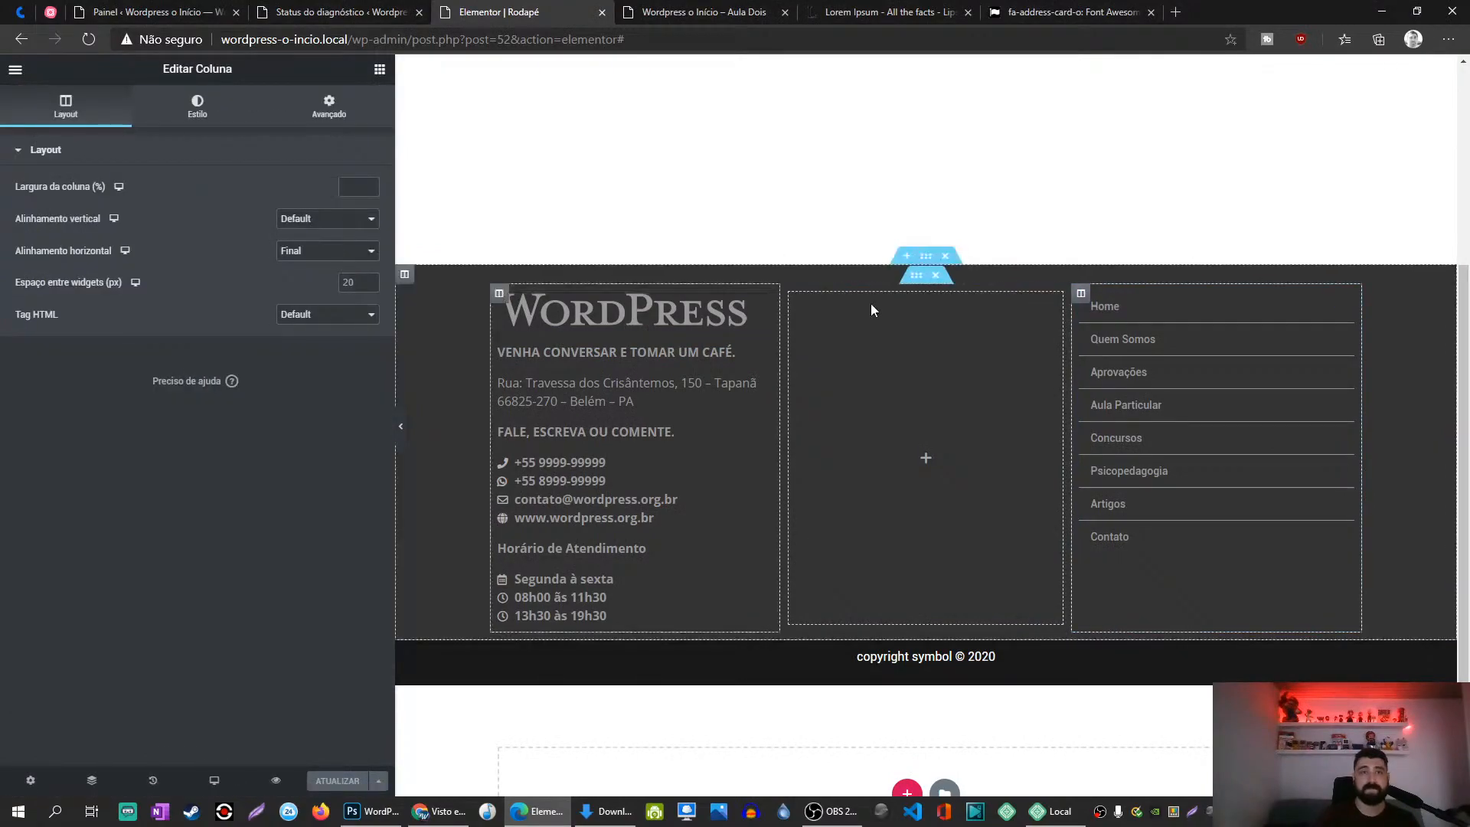
click(333, 121)
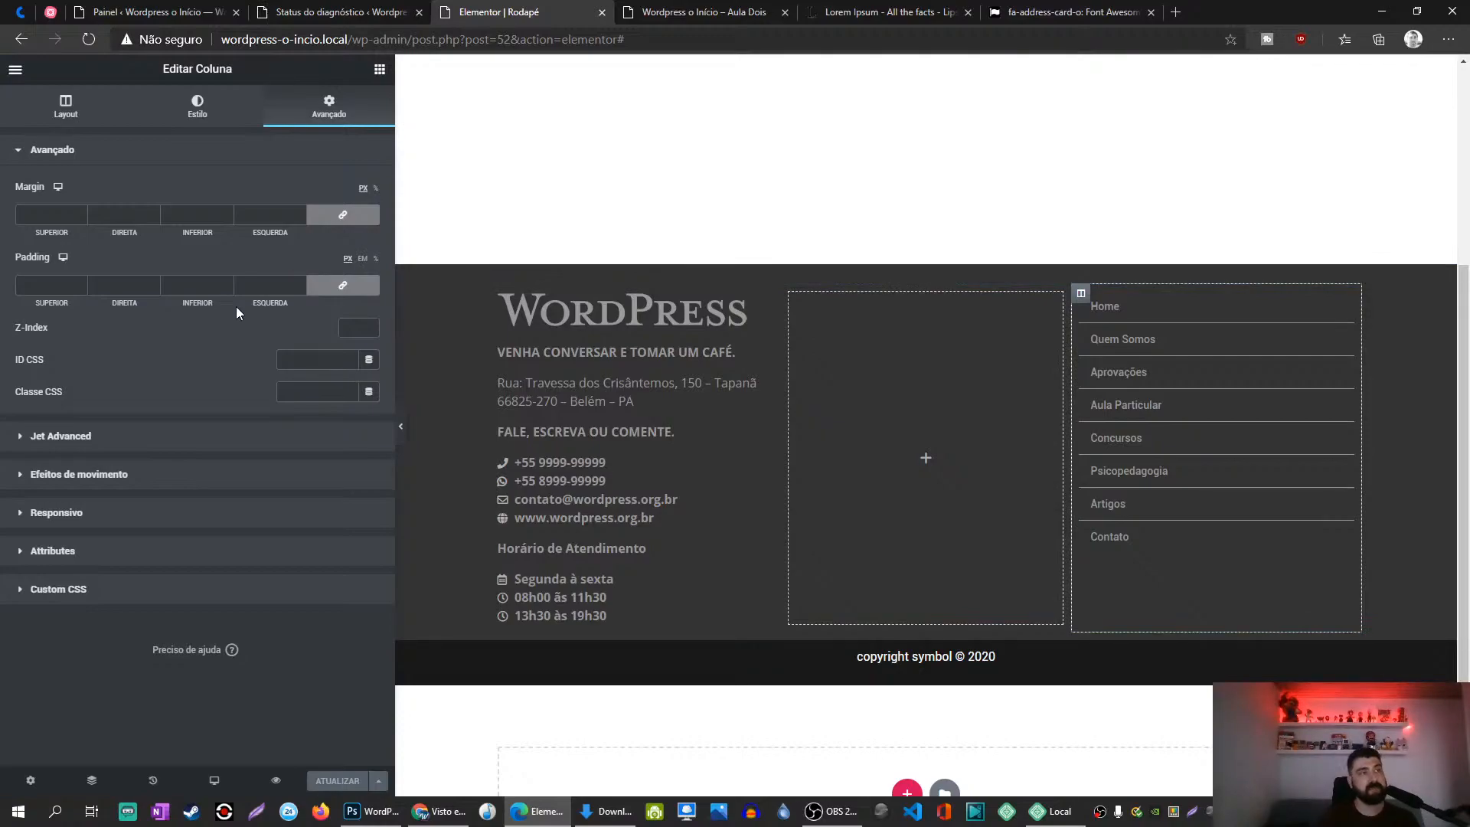
click(342, 285)
click(37, 289)
text(30)
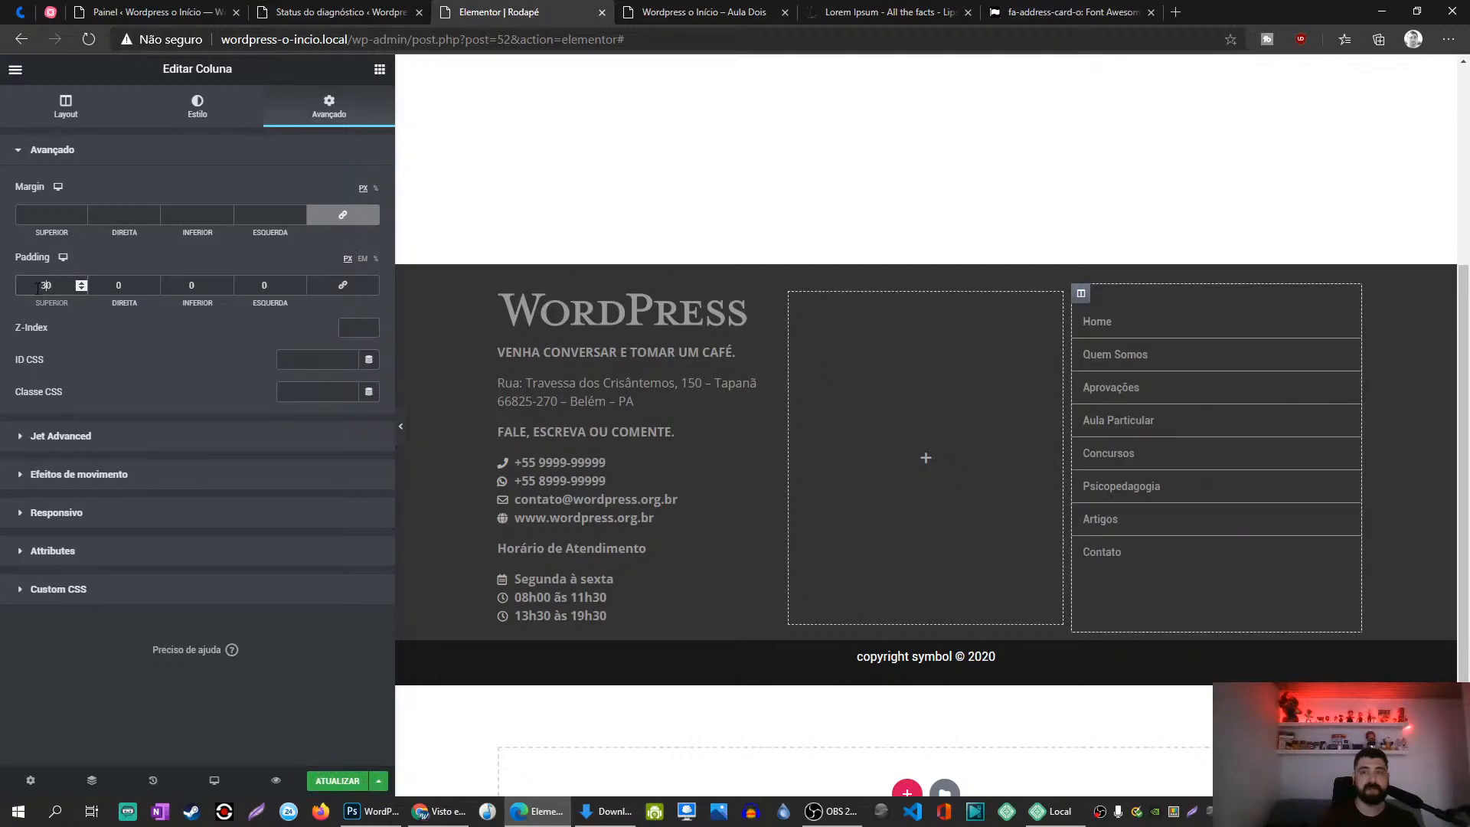
key(Up)
key(Up)
key(Up)
key(Up)
key(Up)
key(Up)
key(Up)
key(Up)
key(Up)
key(Up)
key(Up)
key(Up)
key(Up)
key(Up)
key(Up)
key(Up)
key(Up)
key(Up)
key(Up)
key(Up)
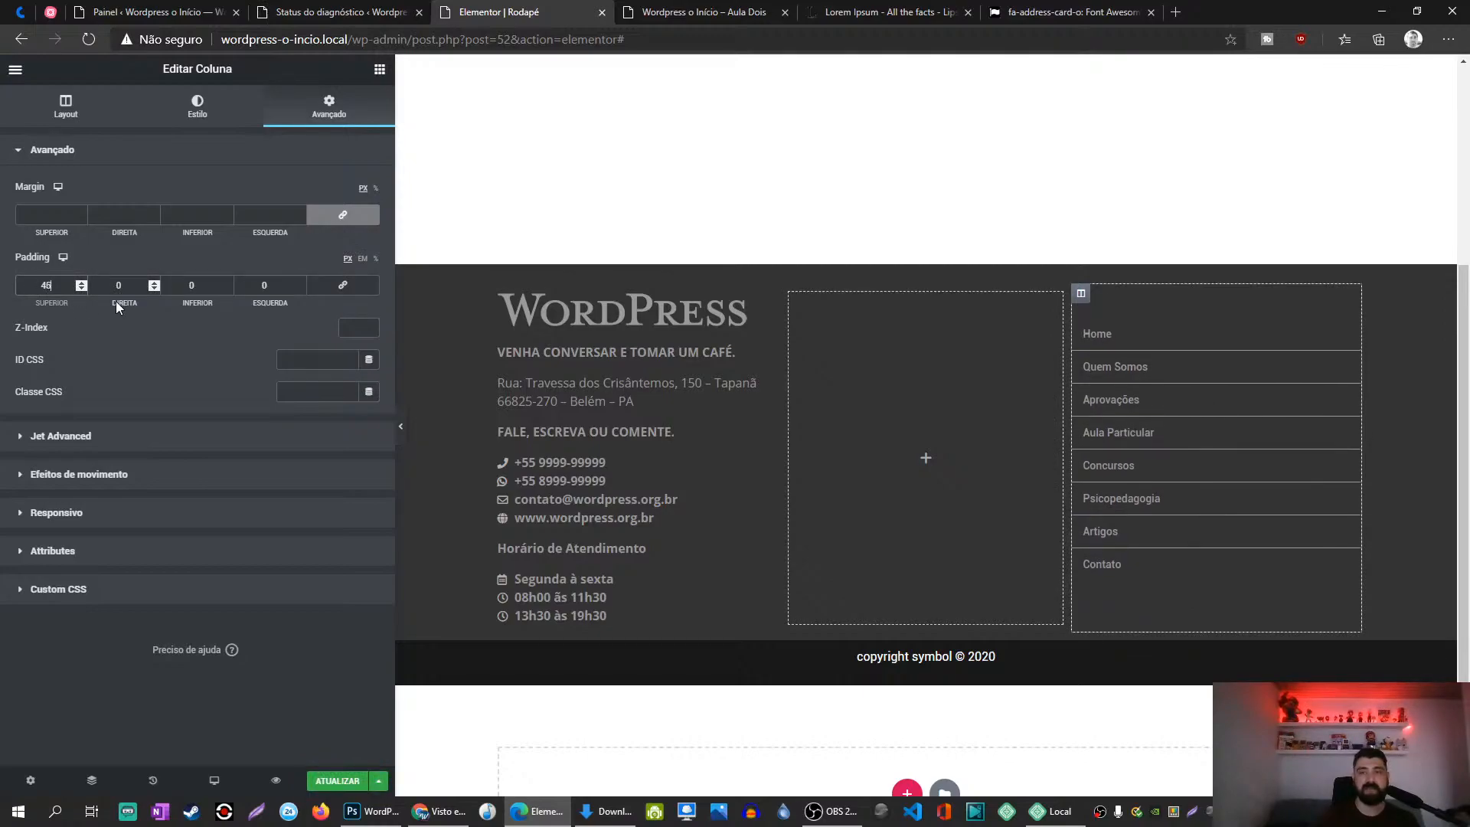
key(Up)
key(Up)
key(Up)
key(Up)
key(Up)
key(Up)
key(Up)
key(Up)
key(Up)
key(Up)
key(Up)
key(Up)
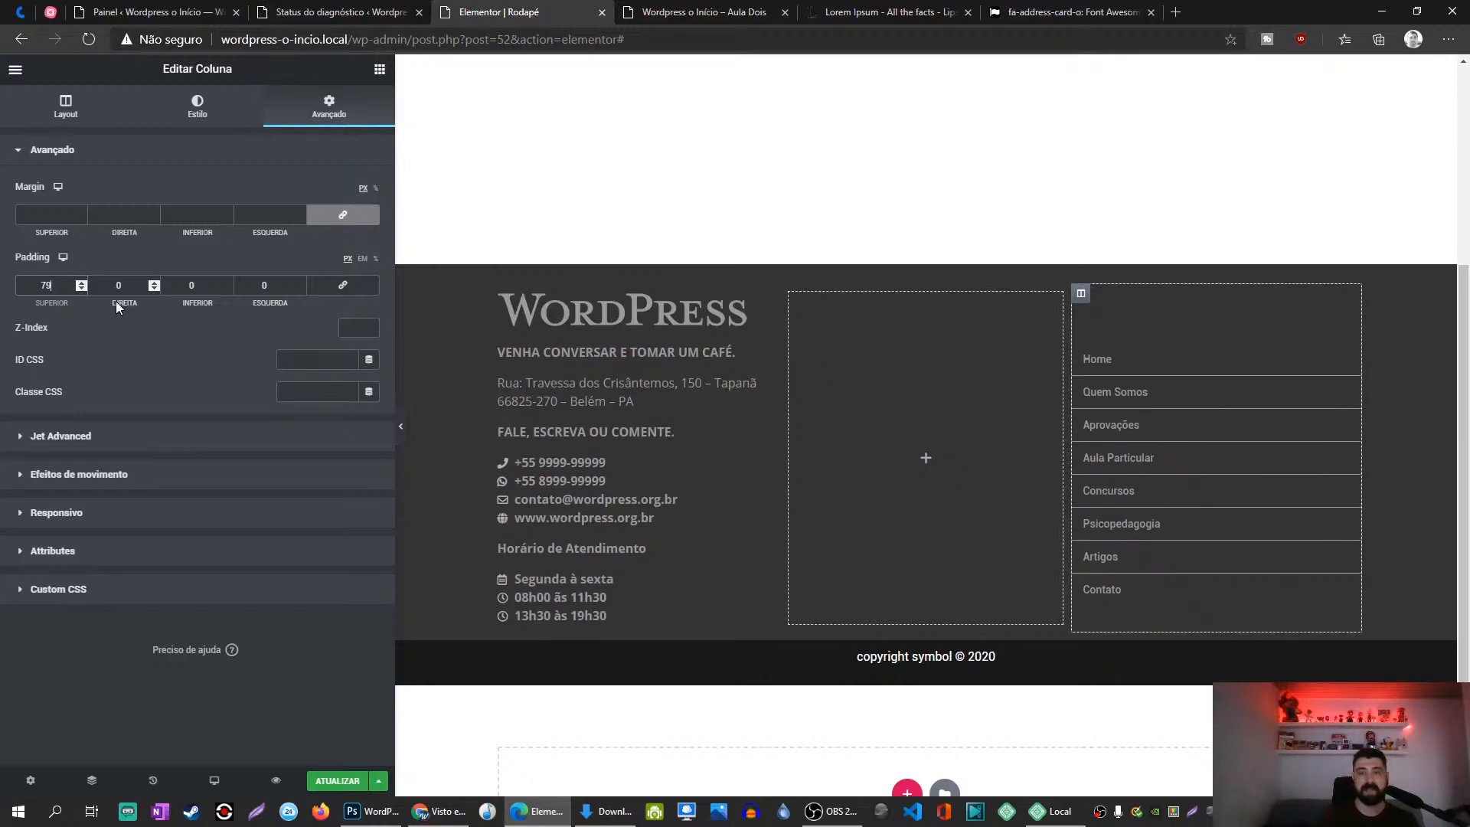
key(BackSpace)
key(BackSpace)
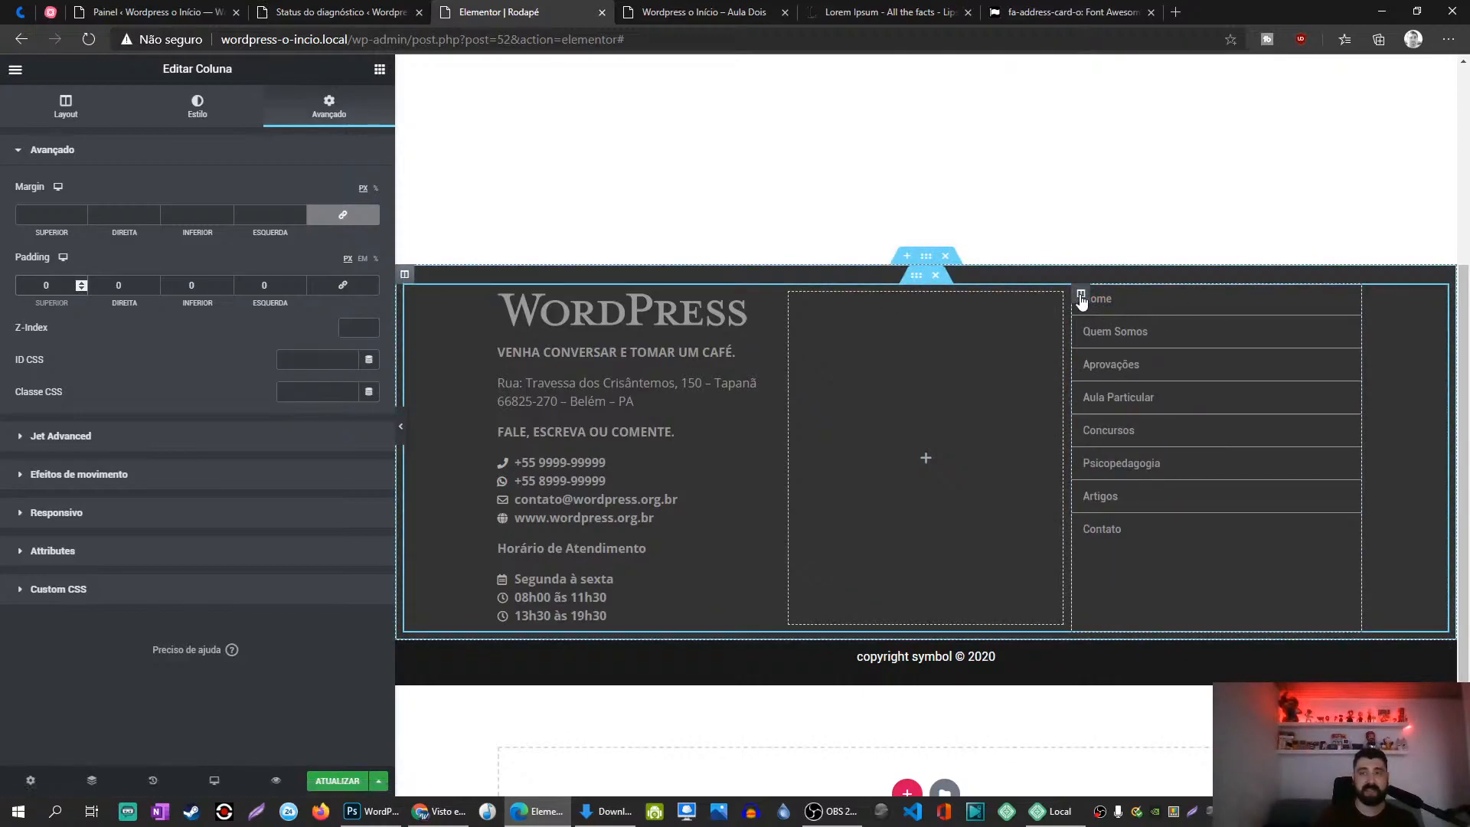
Step: Set the column's Alinhamento vertical to Meio so the menu sits centred
click(67, 107)
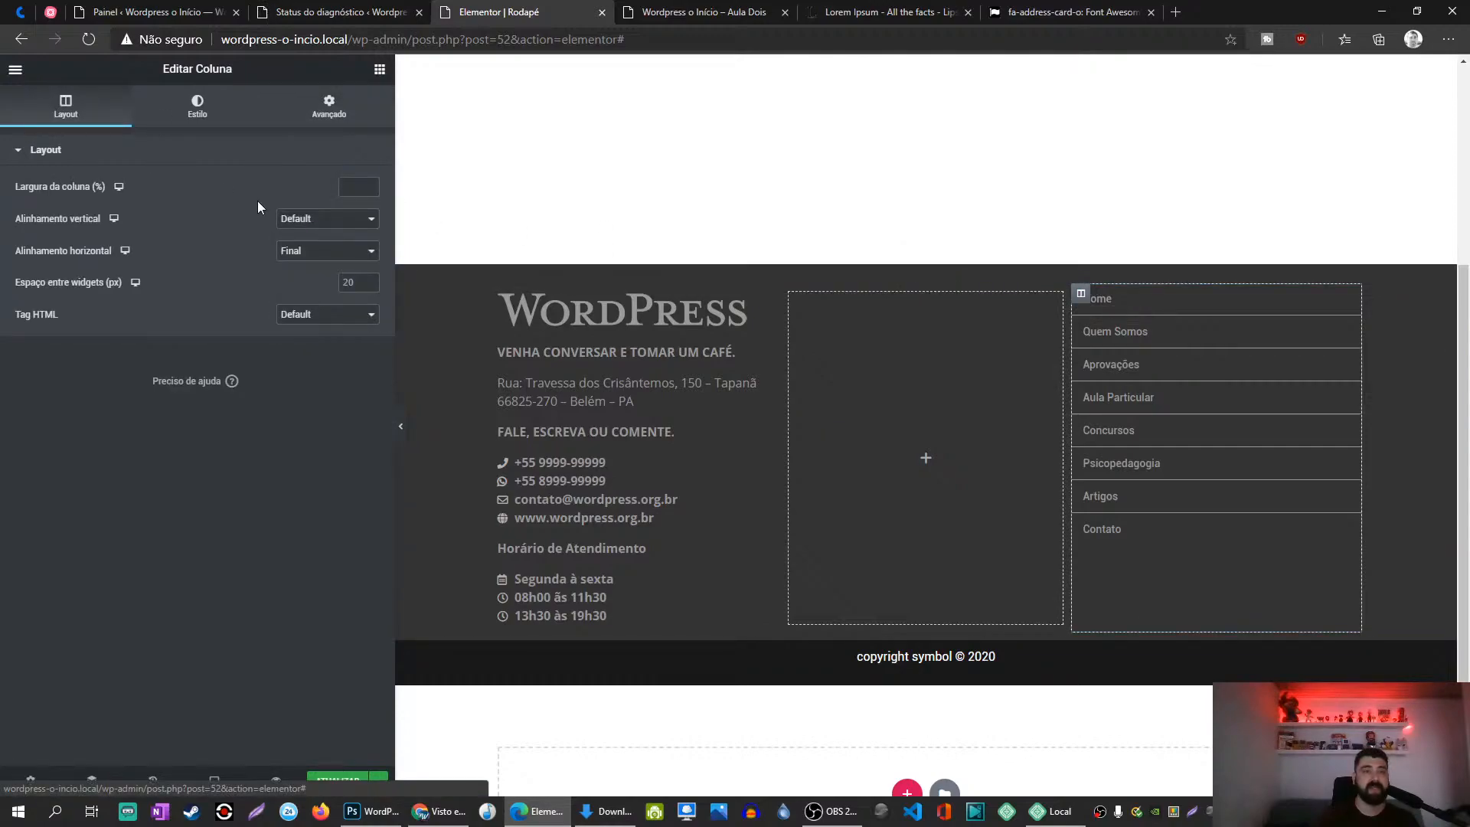
click(307, 223)
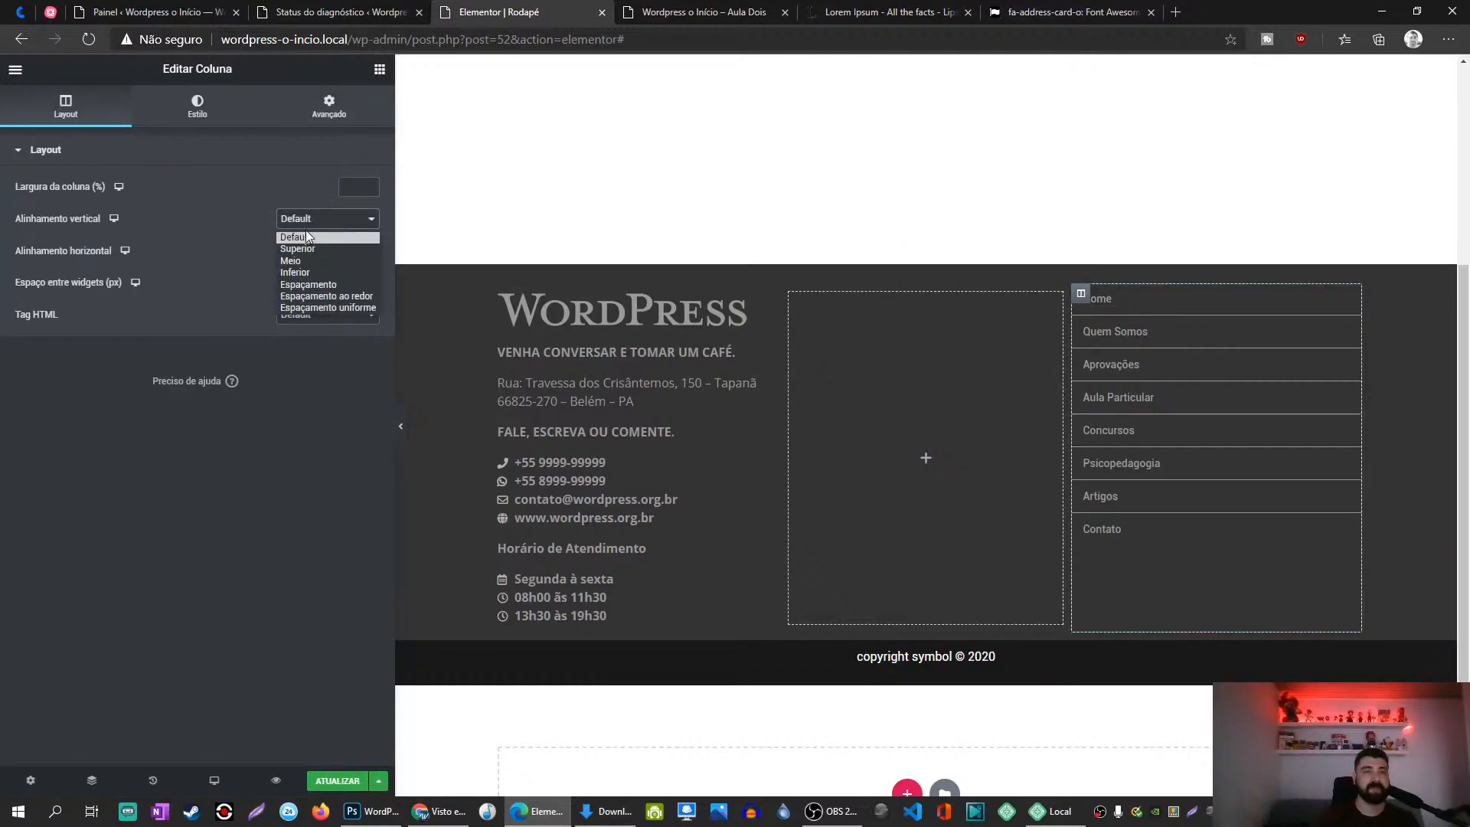
click(306, 274)
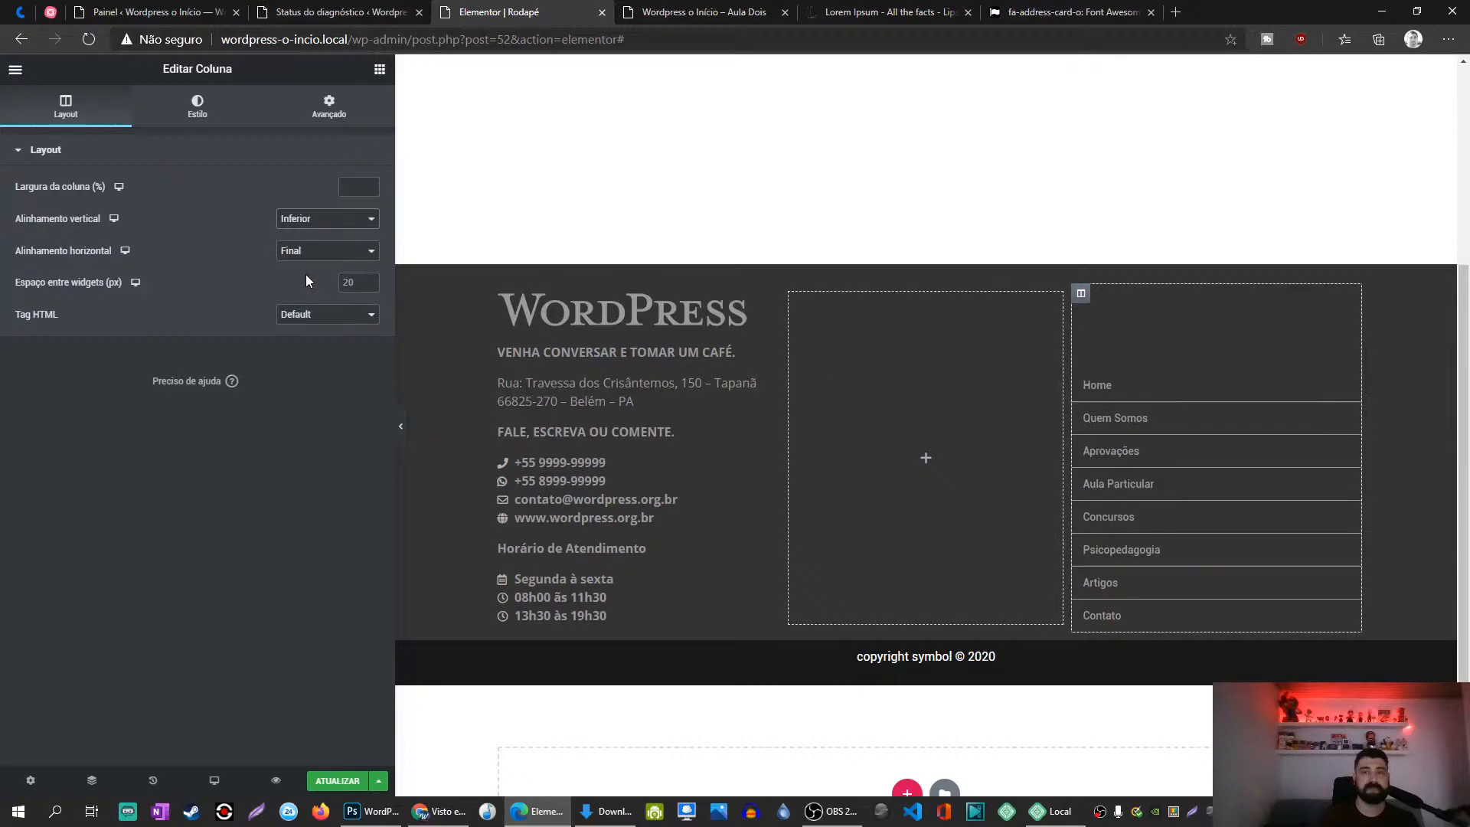
click(306, 220)
click(306, 261)
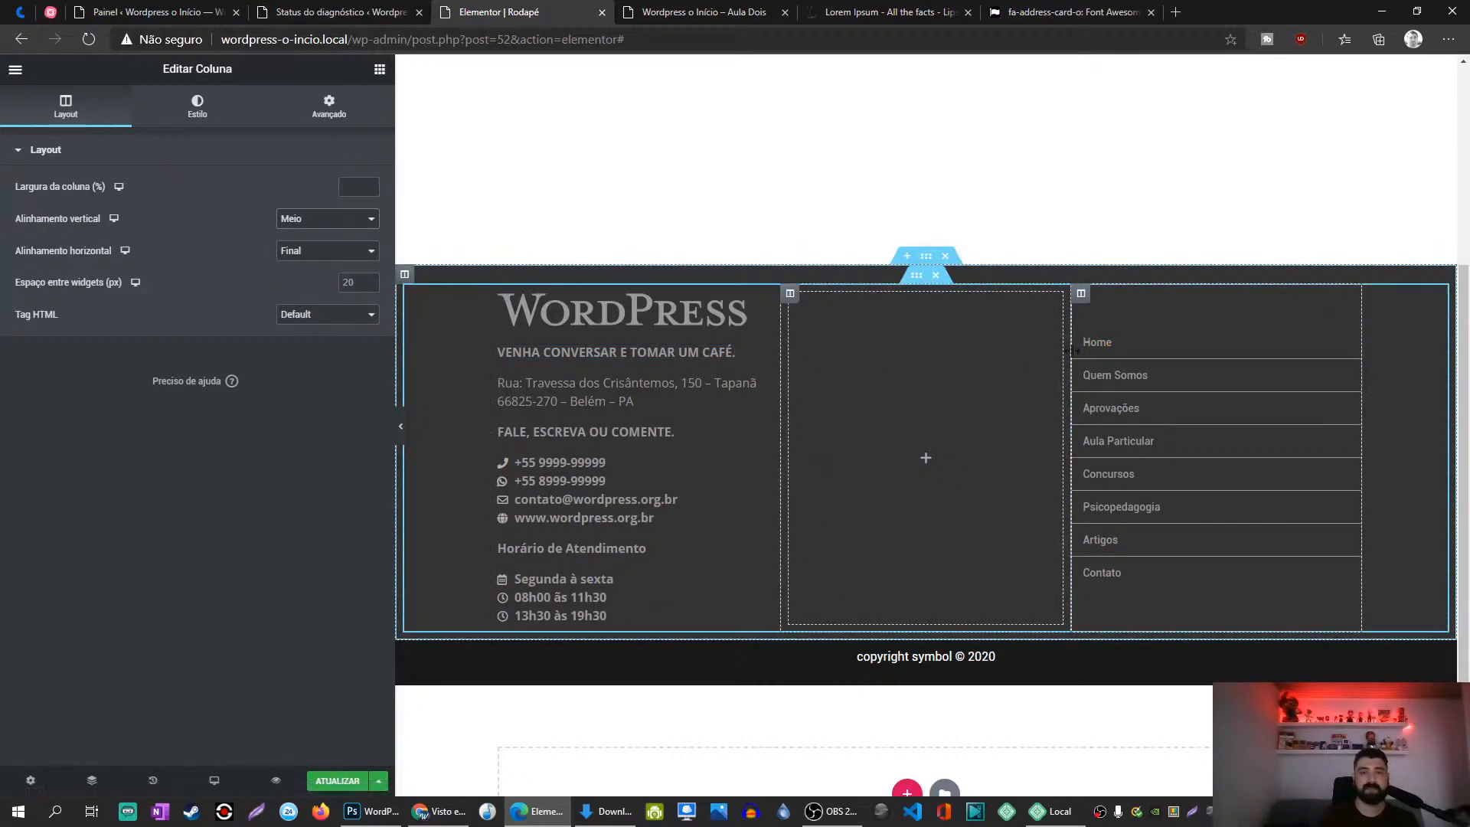
Step: Give the column a top padding of about 32 and save the footer
click(328, 98)
click(42, 286)
text(120)
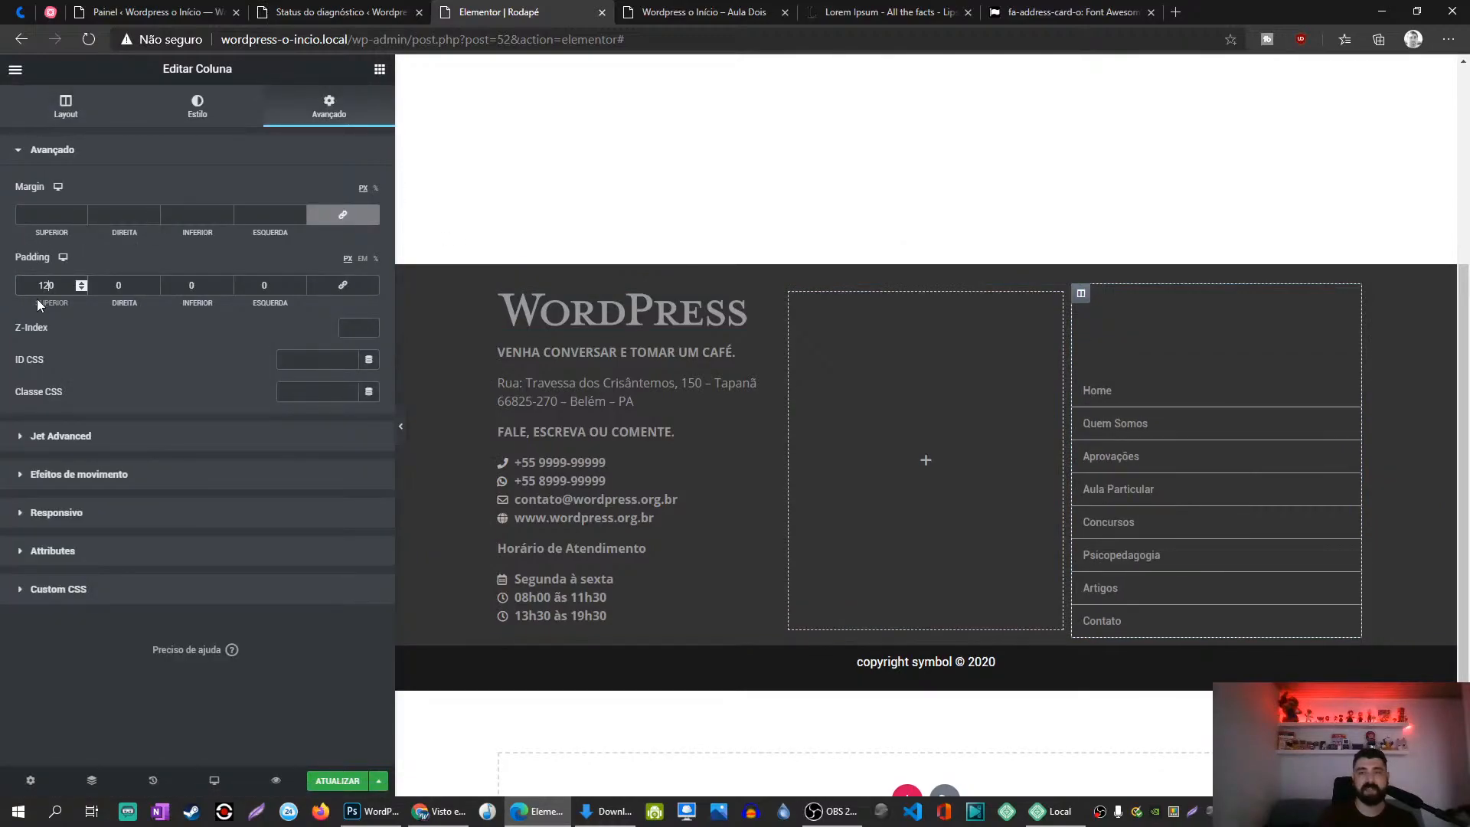
key(BackSpace)
text(2)
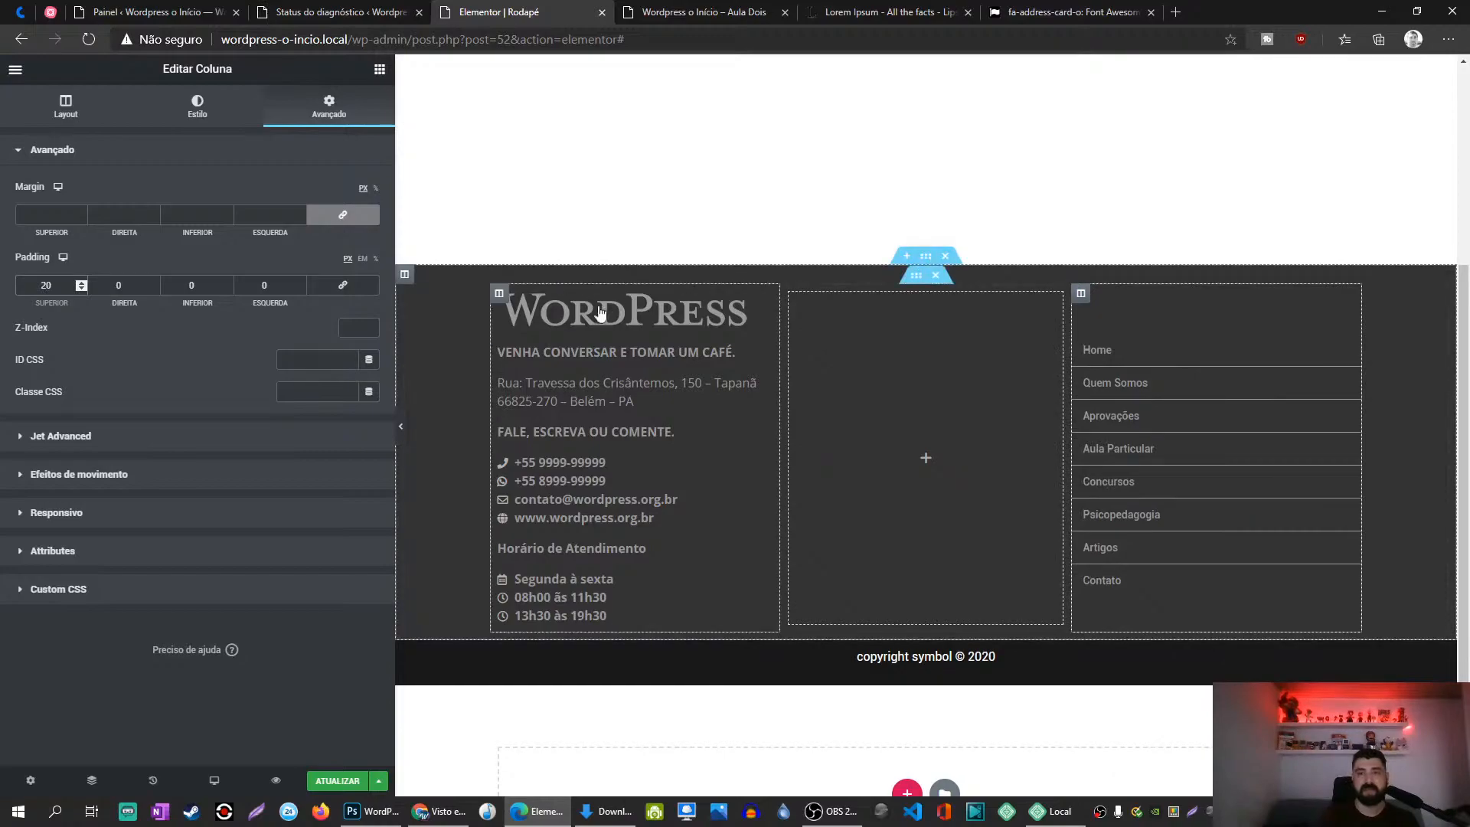
mouse_move(768, 362)
key(Up)
key(Up)
key(Up)
key(Up)
key(Up)
key(Up)
key(Up)
key(Up)
key(Up)
key(Up)
key(Up)
key(Up)
key(Up)
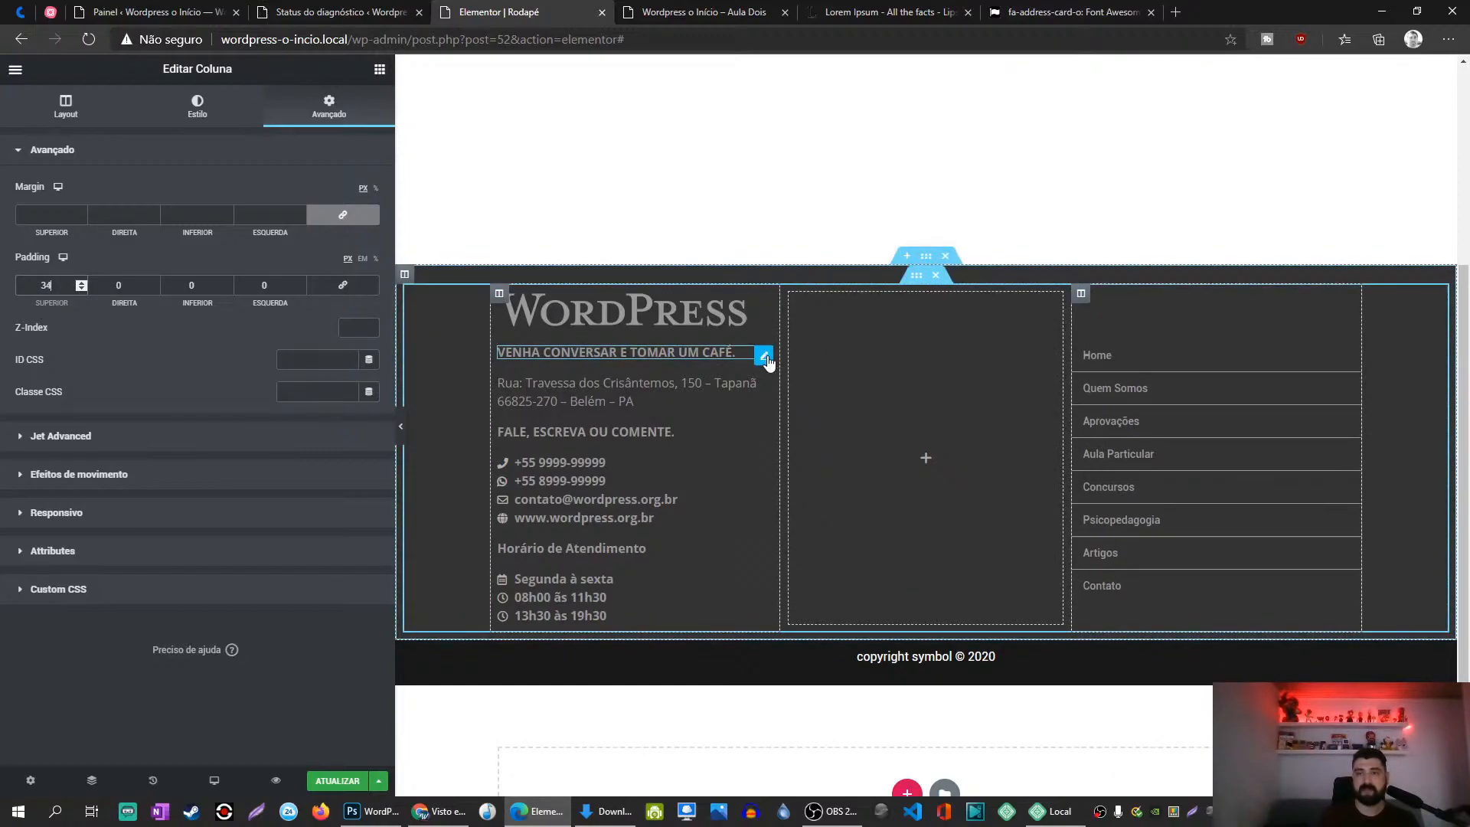
click(338, 781)
click(737, 12)
Step: Reload the live site and inspect the footer in developer tools
key(F5)
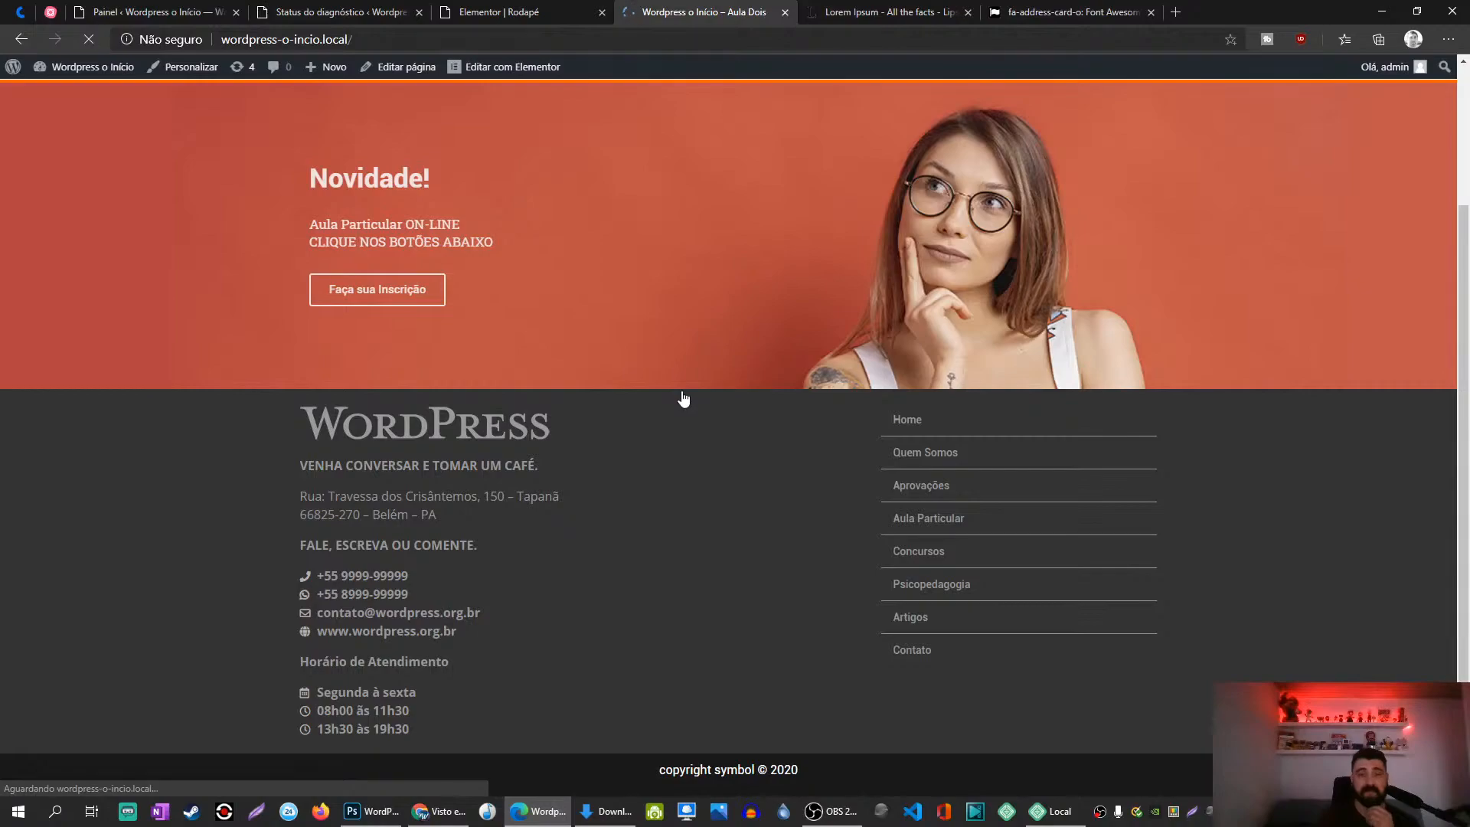
key(F5)
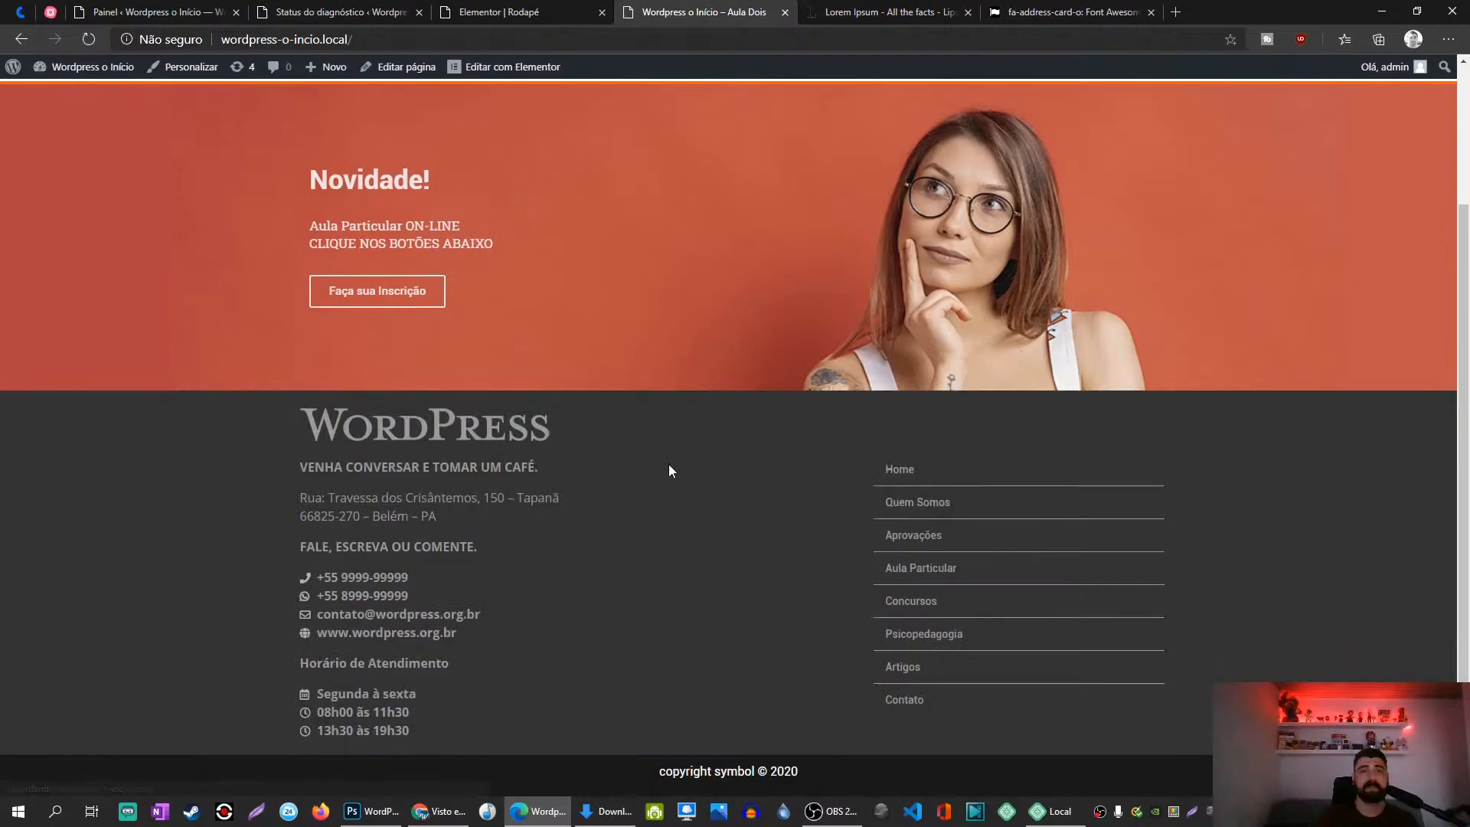
right_click(722, 557)
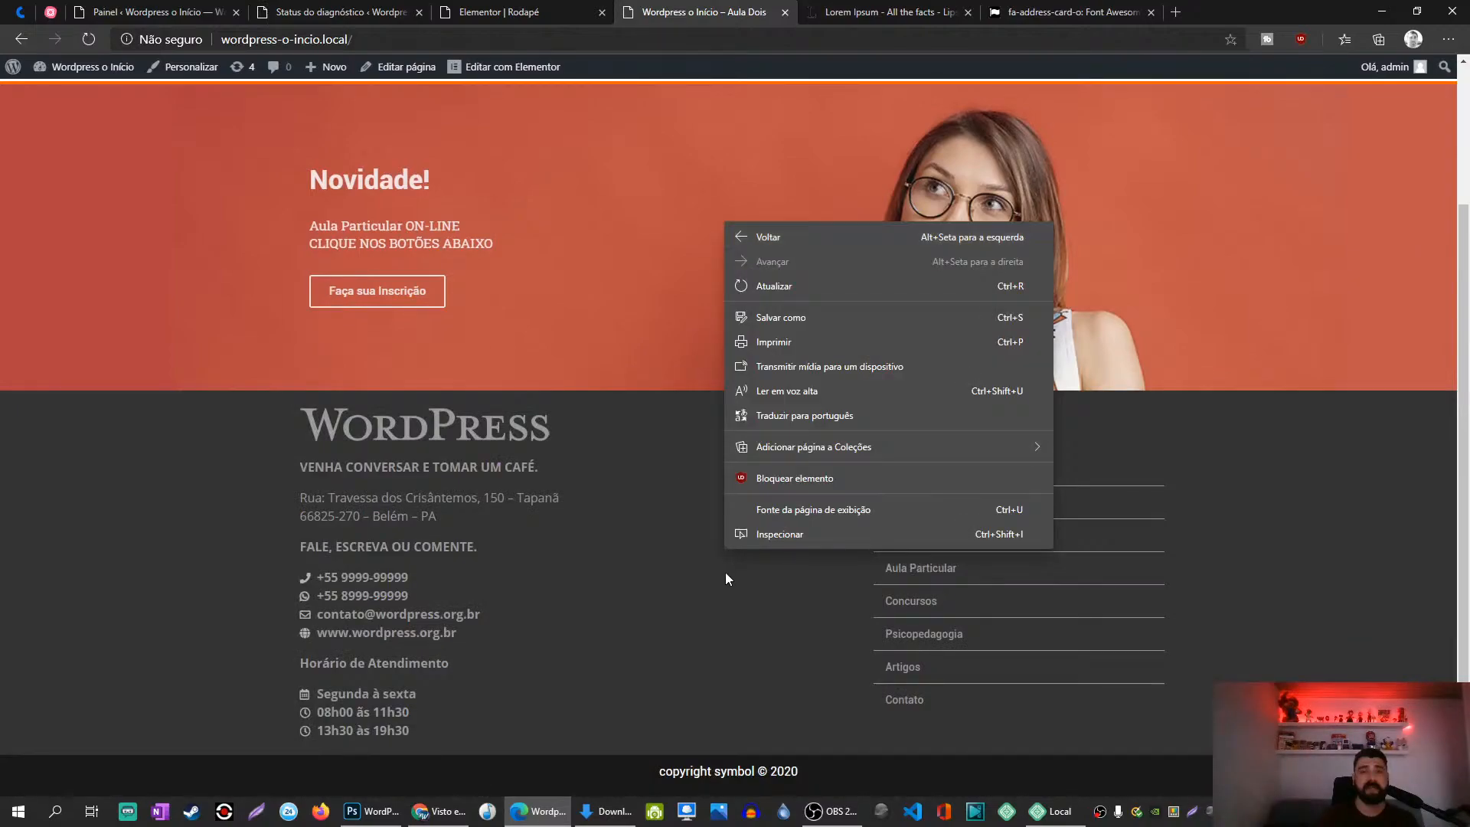
click(801, 541)
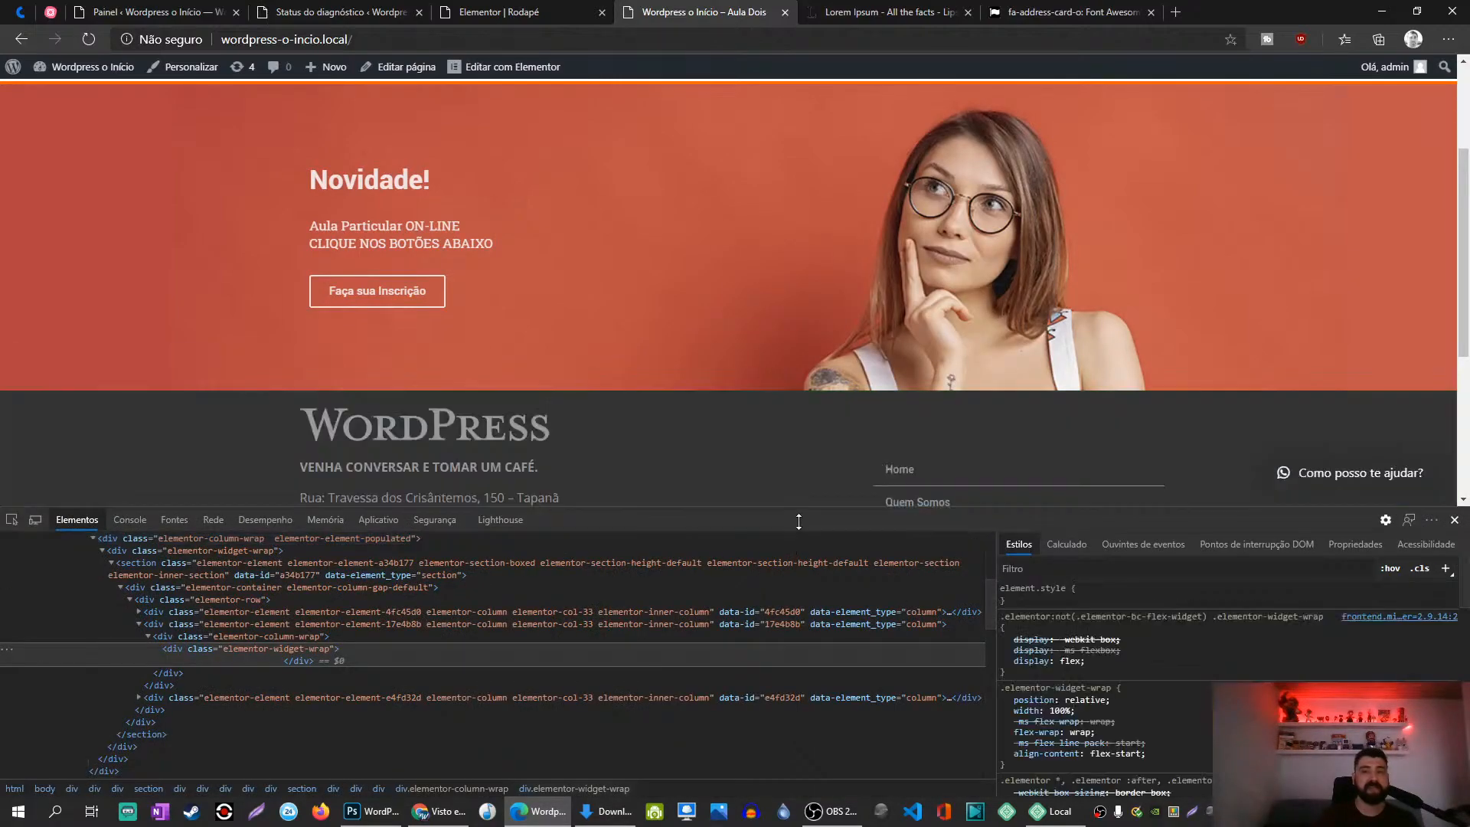
mouse_move(800, 509)
mouse_down()
mouse_move(818, 476)
mouse_move(817, 509)
mouse_up()
drag(809, 485, 873, 480)
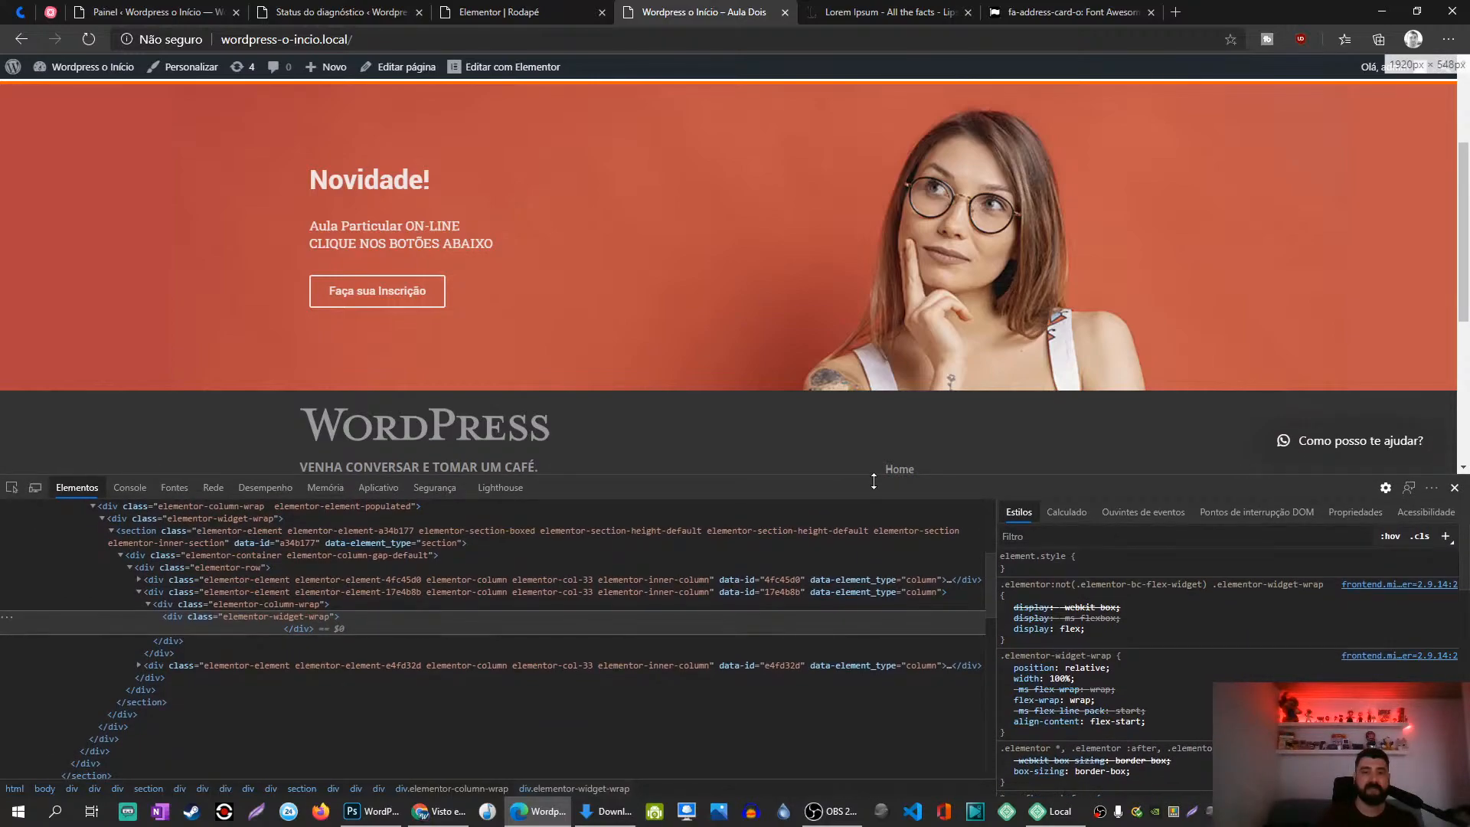
Step: Lower the menu column's top padding to 27, save, and recheck the live footer
click(523, 12)
click(46, 286)
key(Down)
key(Down)
key(Down)
key(Down)
key(Down)
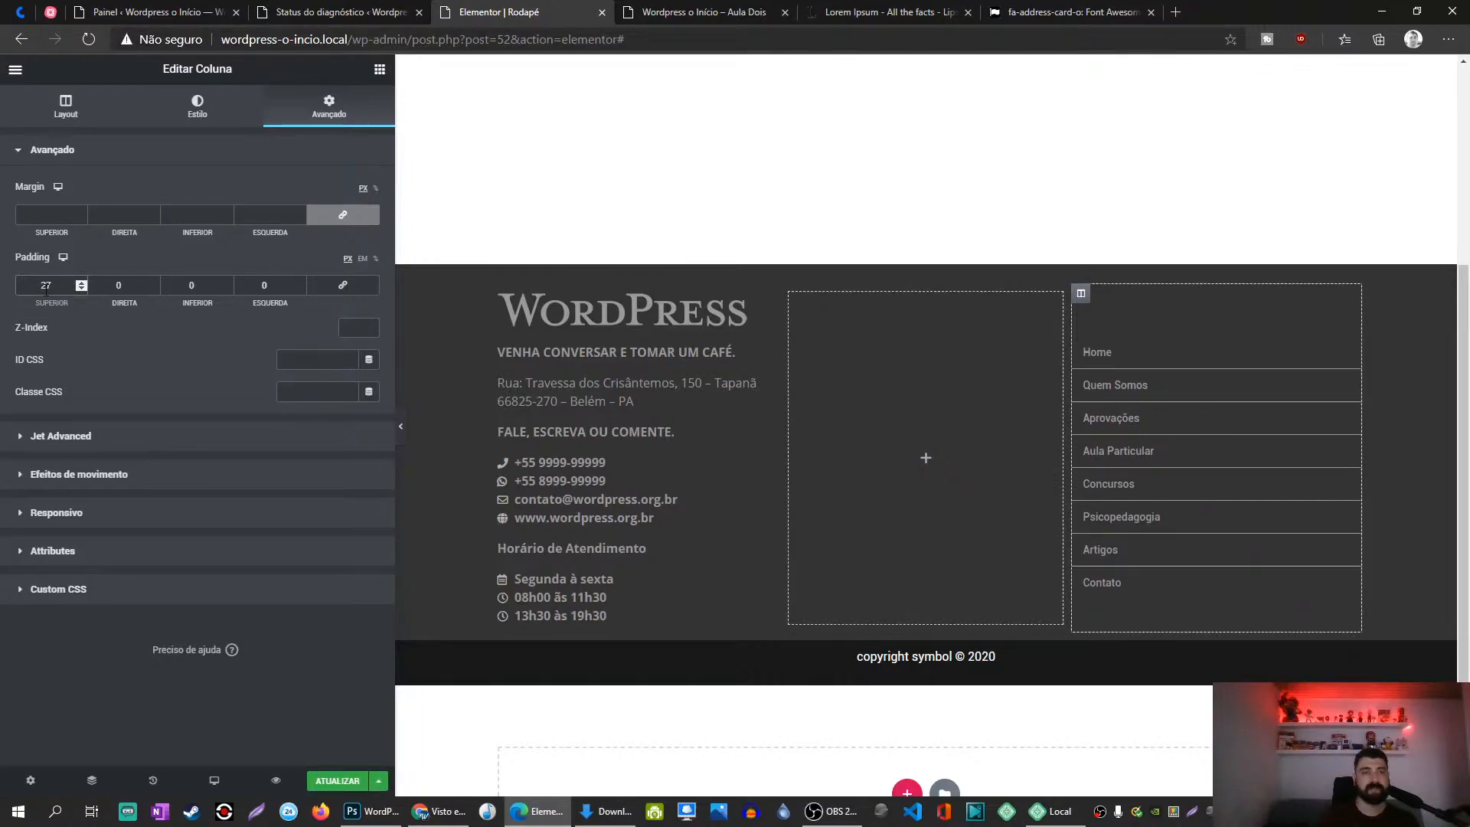
click(337, 781)
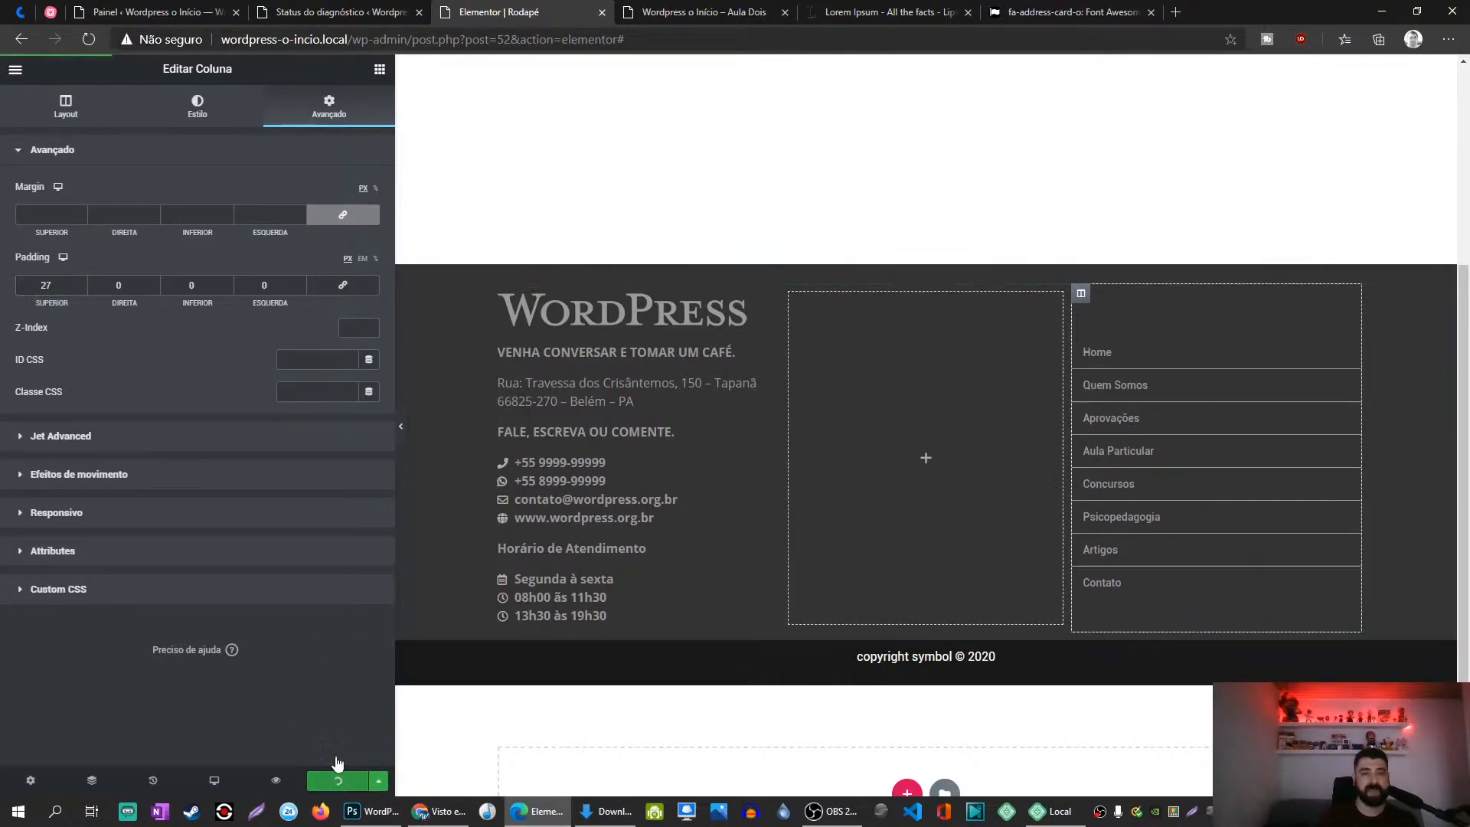
click(731, 11)
key(F5)
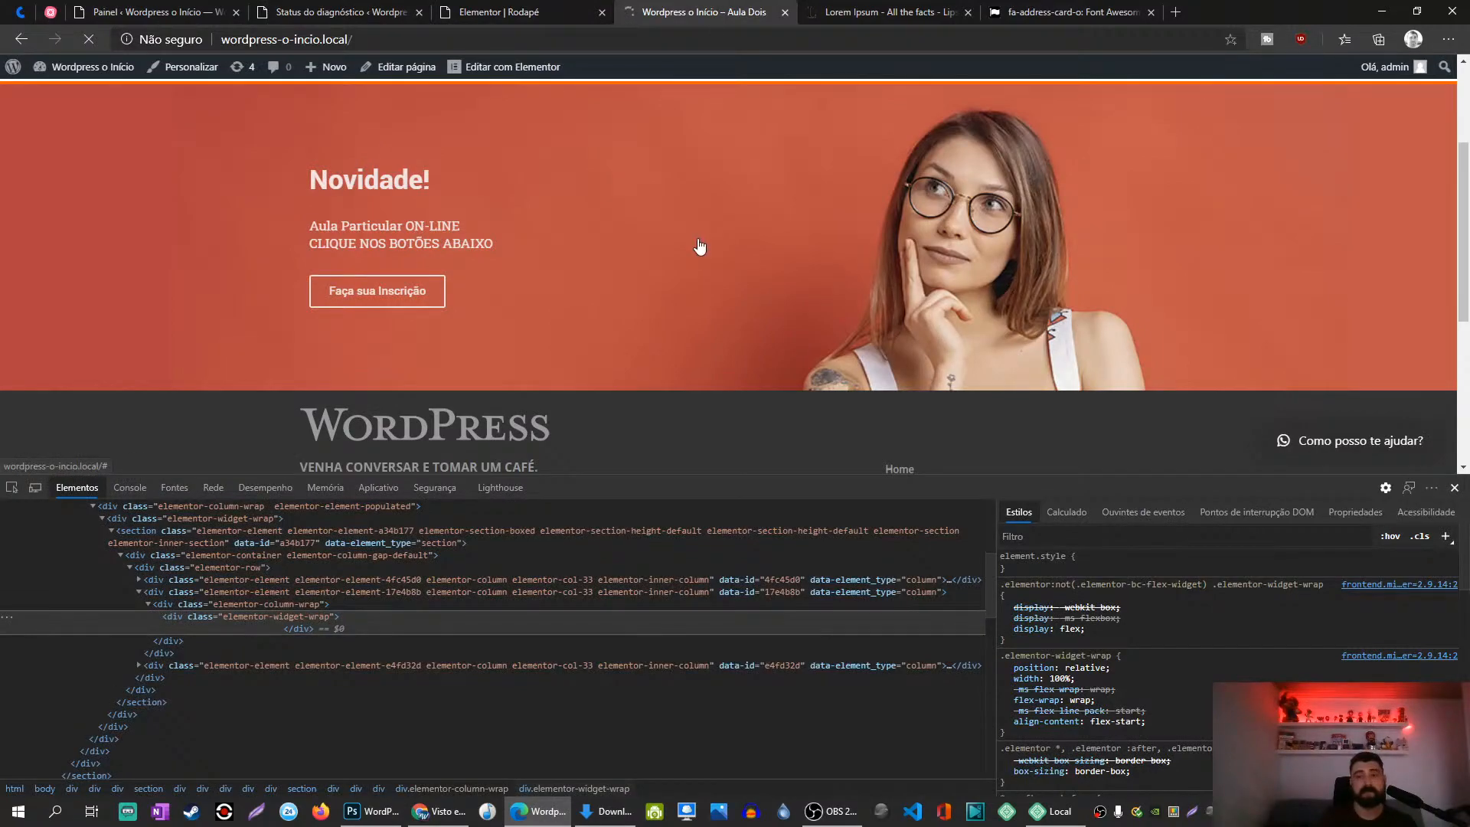
drag(797, 476, 796, 483)
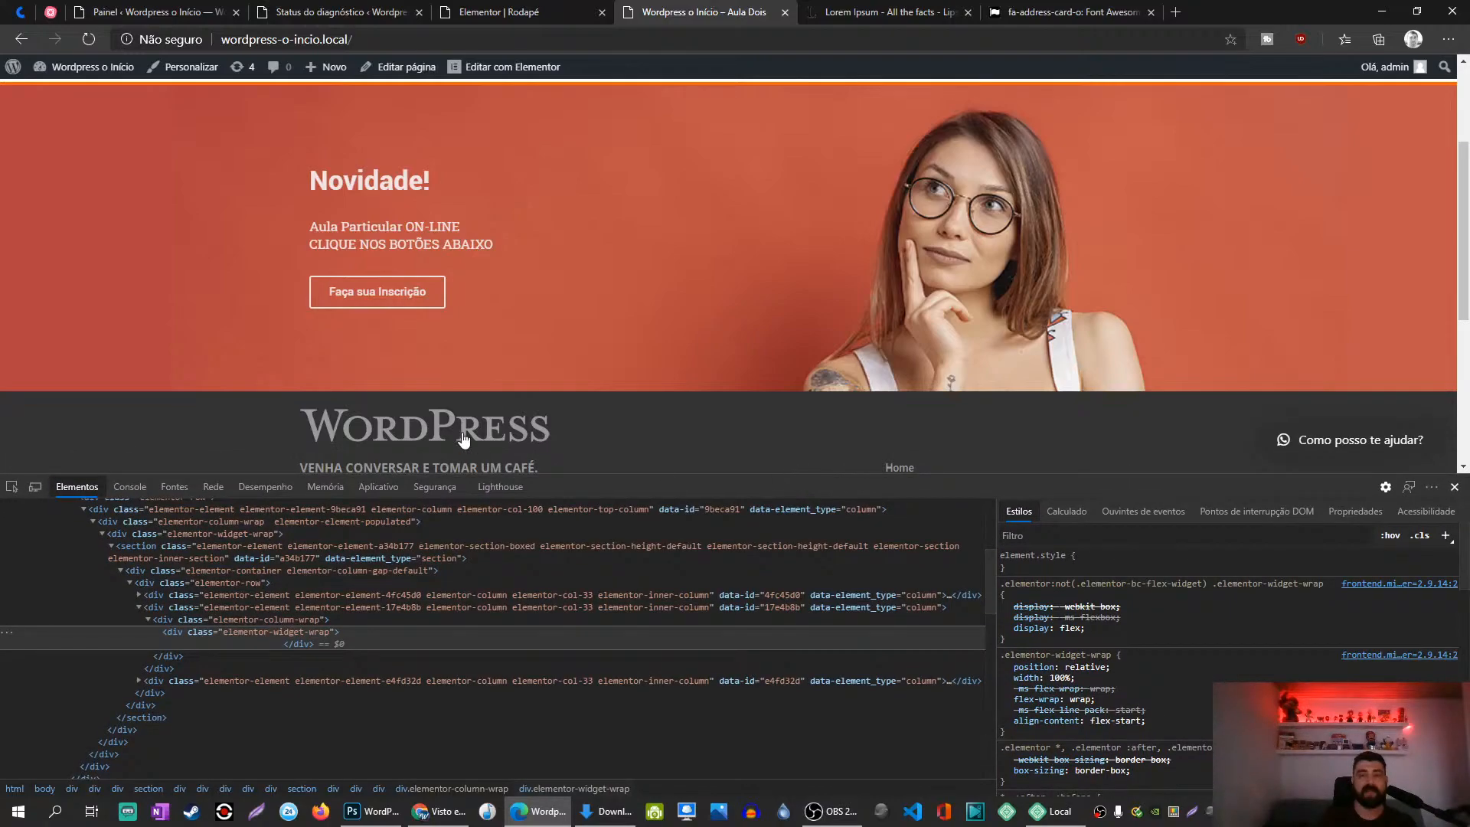
click(1455, 487)
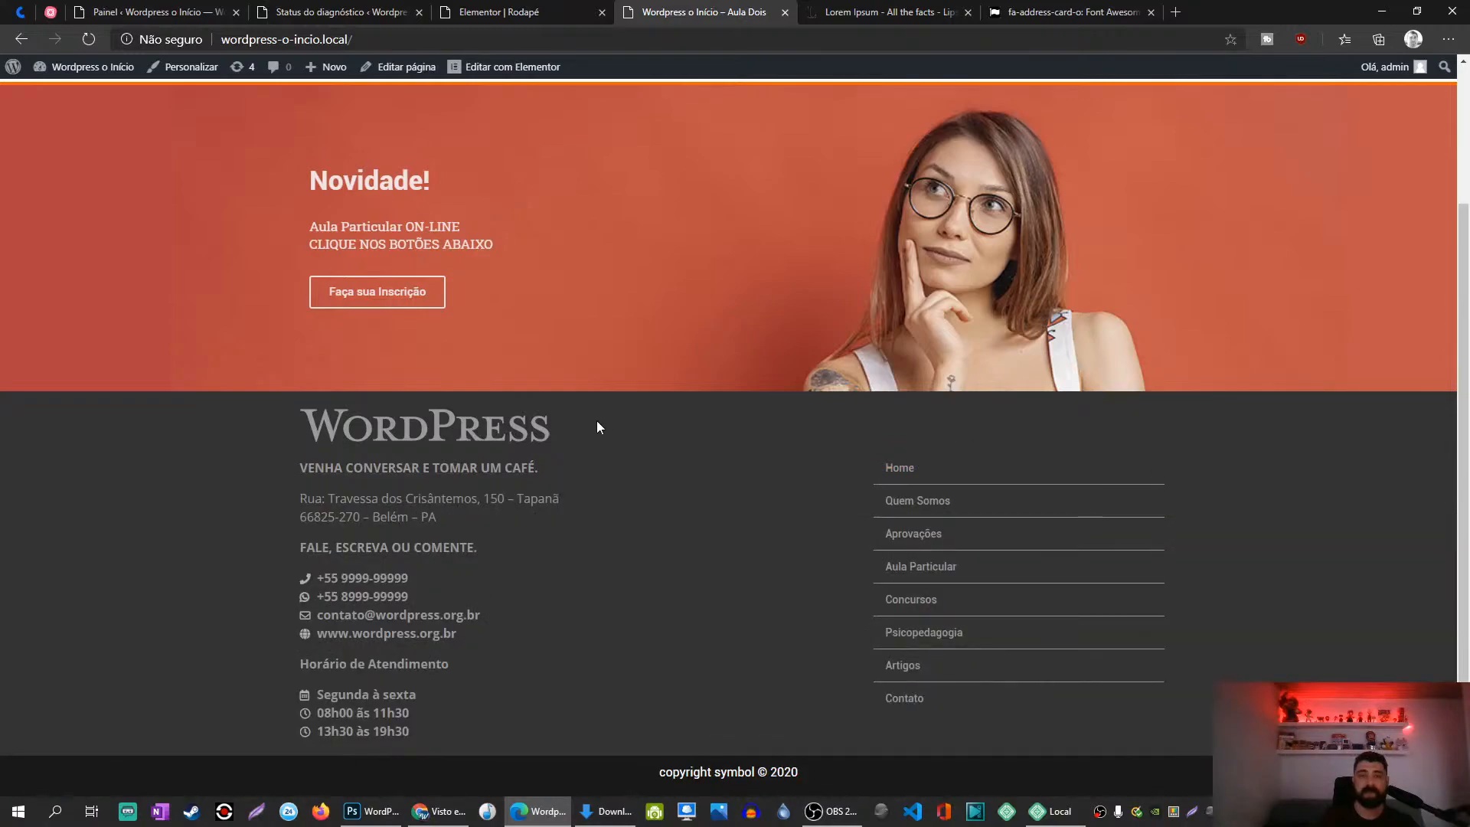
click(498, 11)
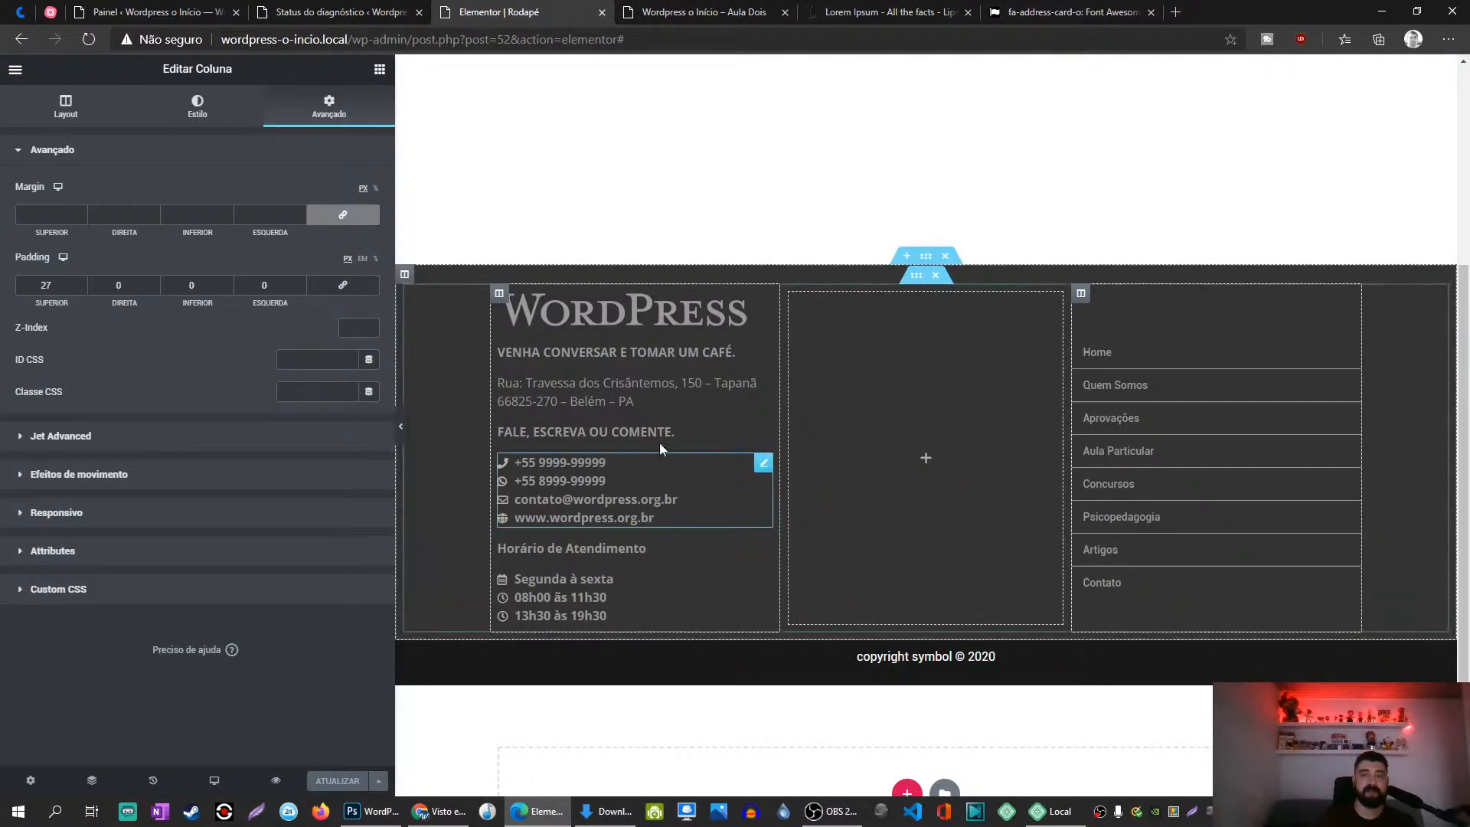
Step: Select the whole footer section, set its Avançado top padding to 20 px, and save
click(926, 257)
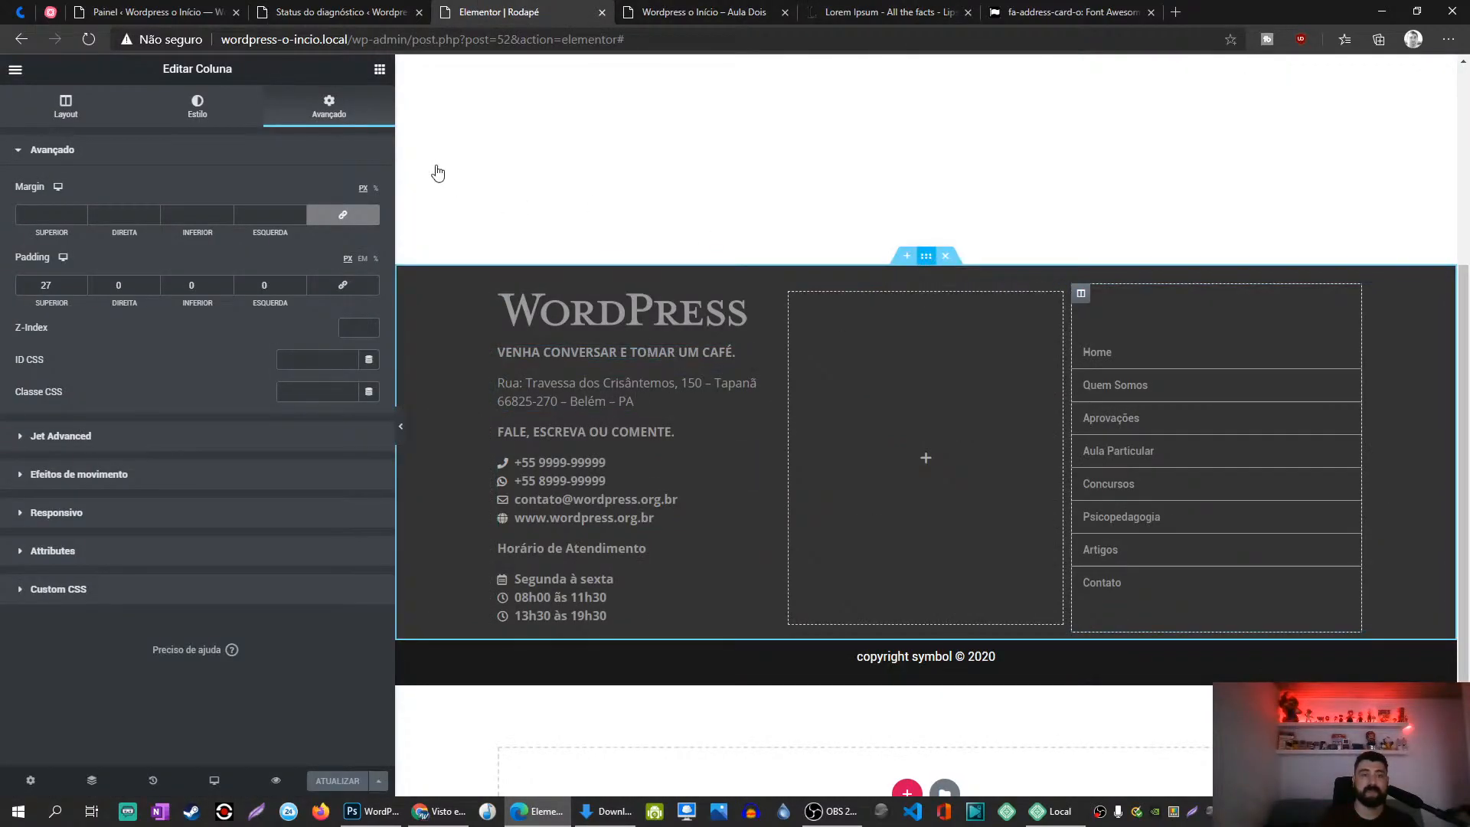
click(317, 120)
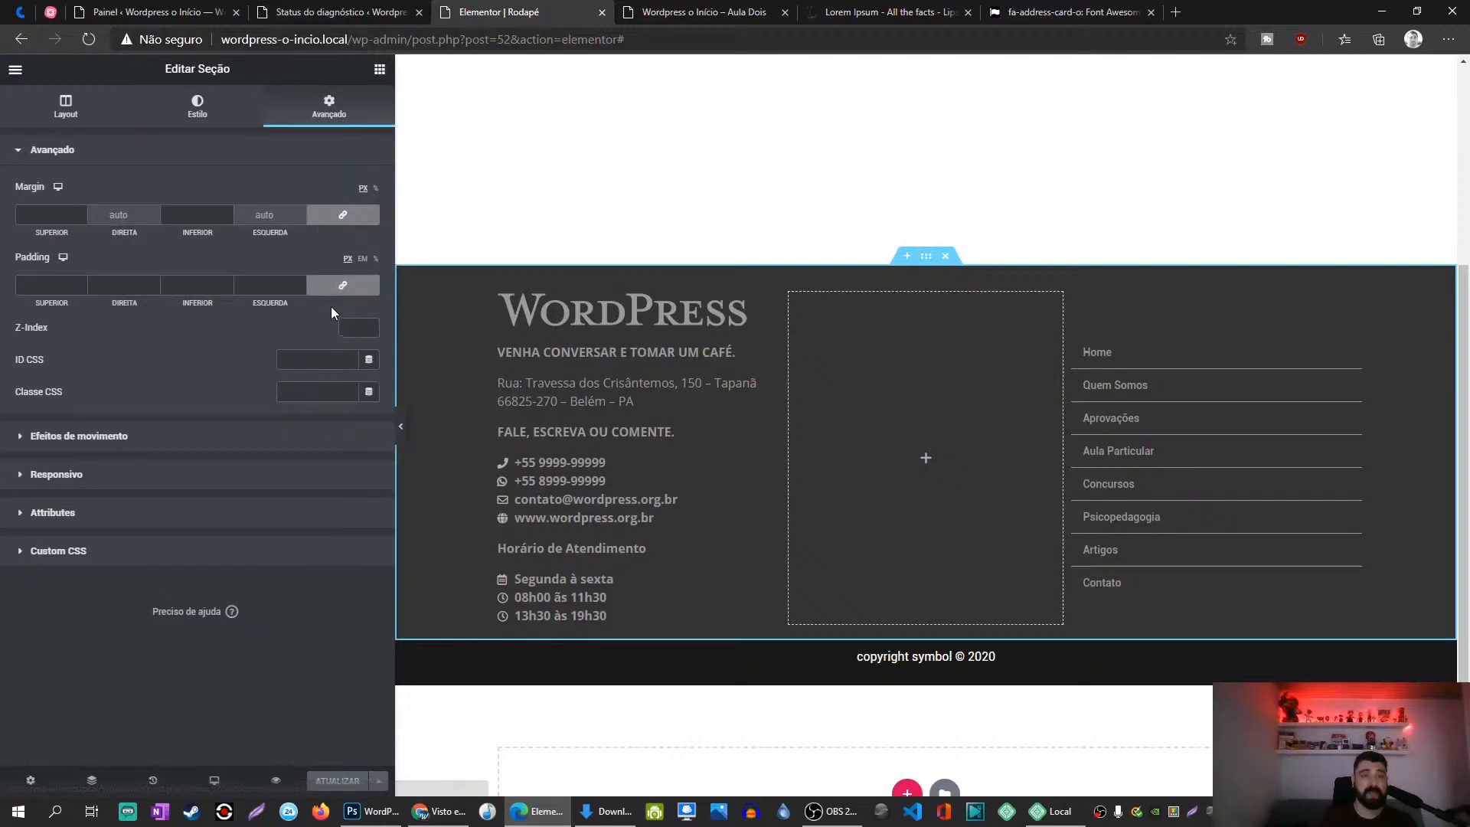
click(41, 285)
text(20)
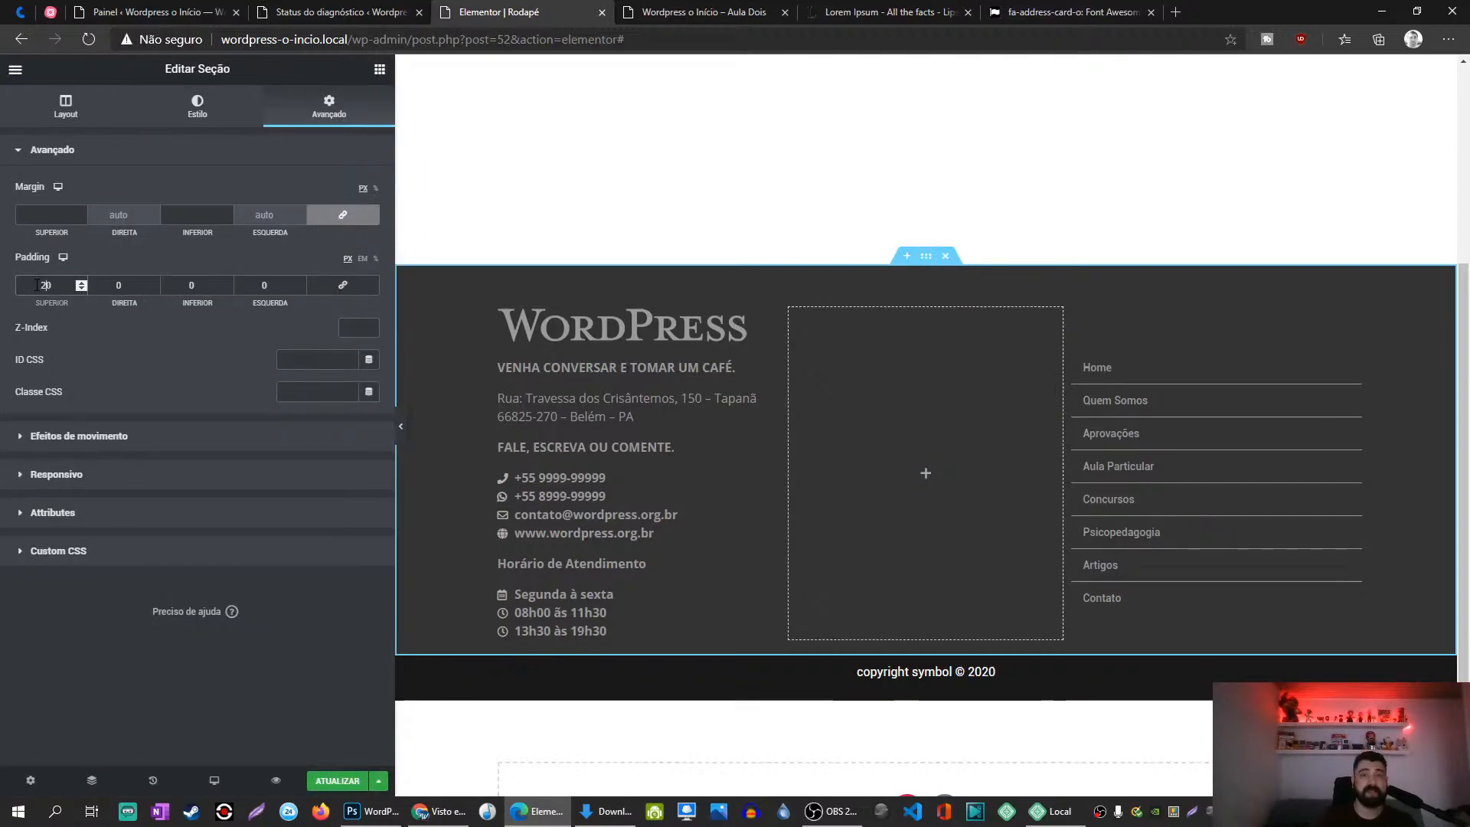
click(340, 782)
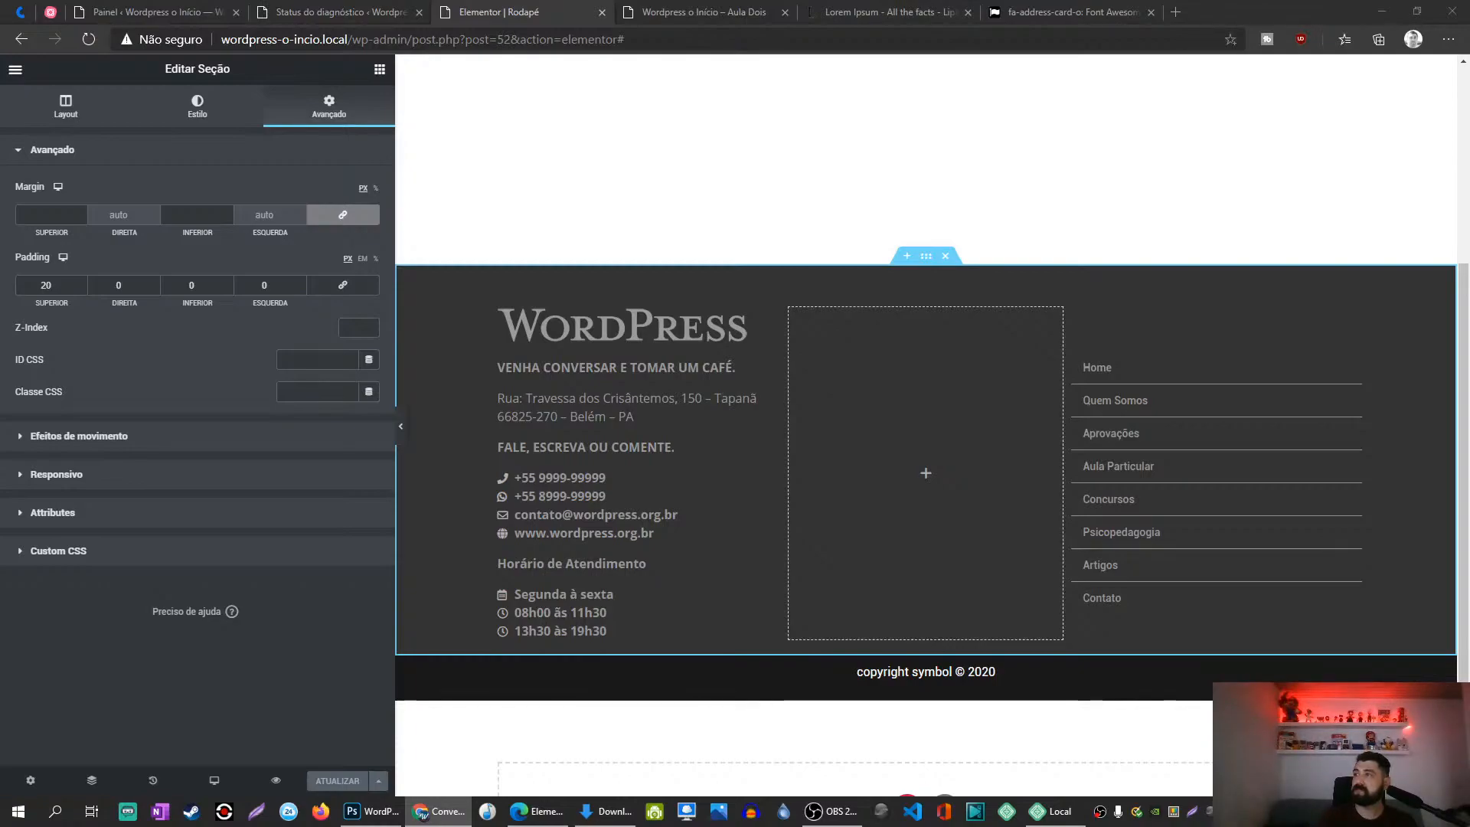
Step: Replace the copyright text with the pasted H4 '© Copyright' followed by 'Wordpress. Feito com'
click(913, 684)
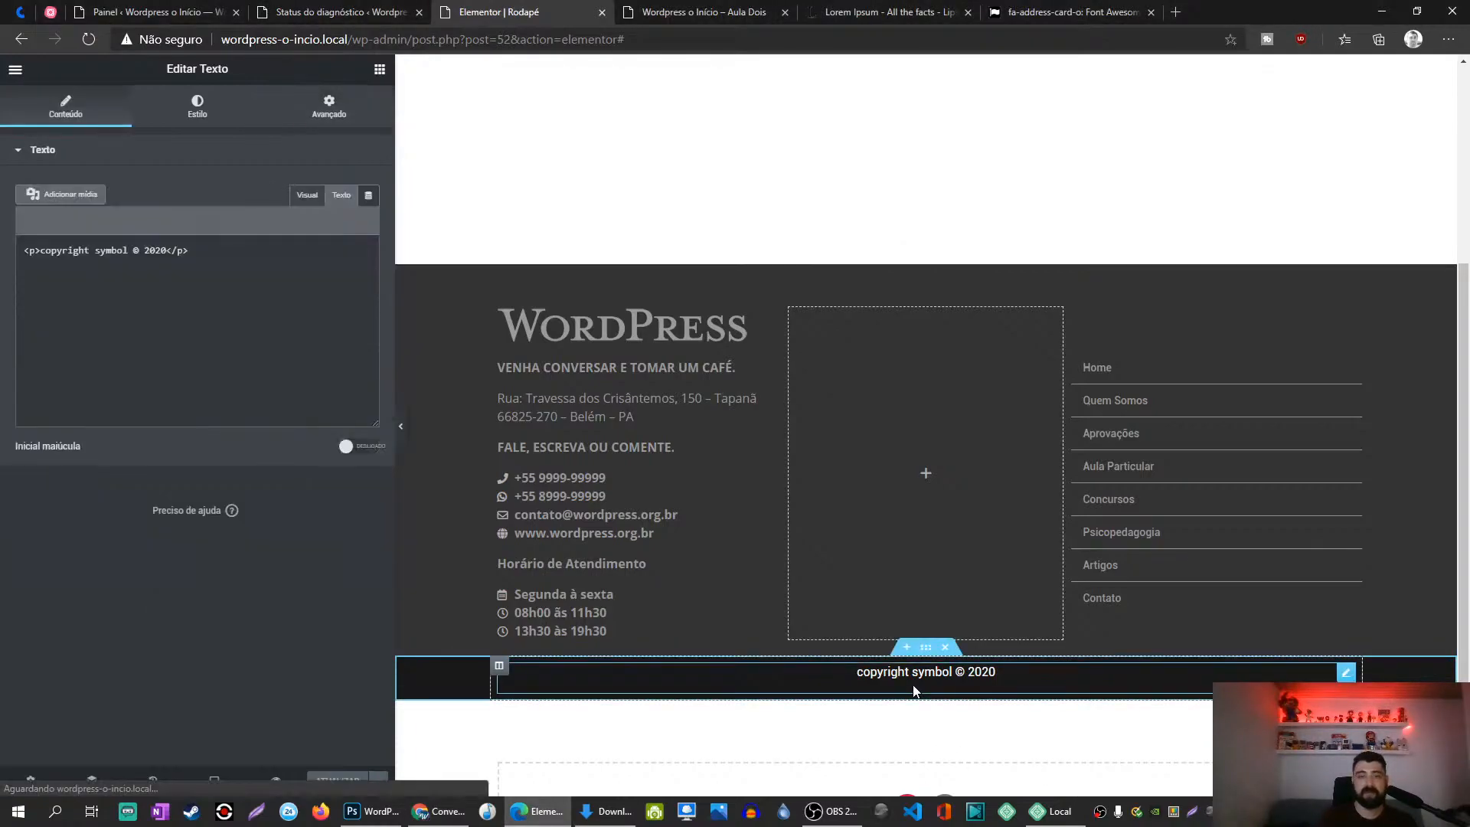
key(ctrl+a)
text(© Copyright)
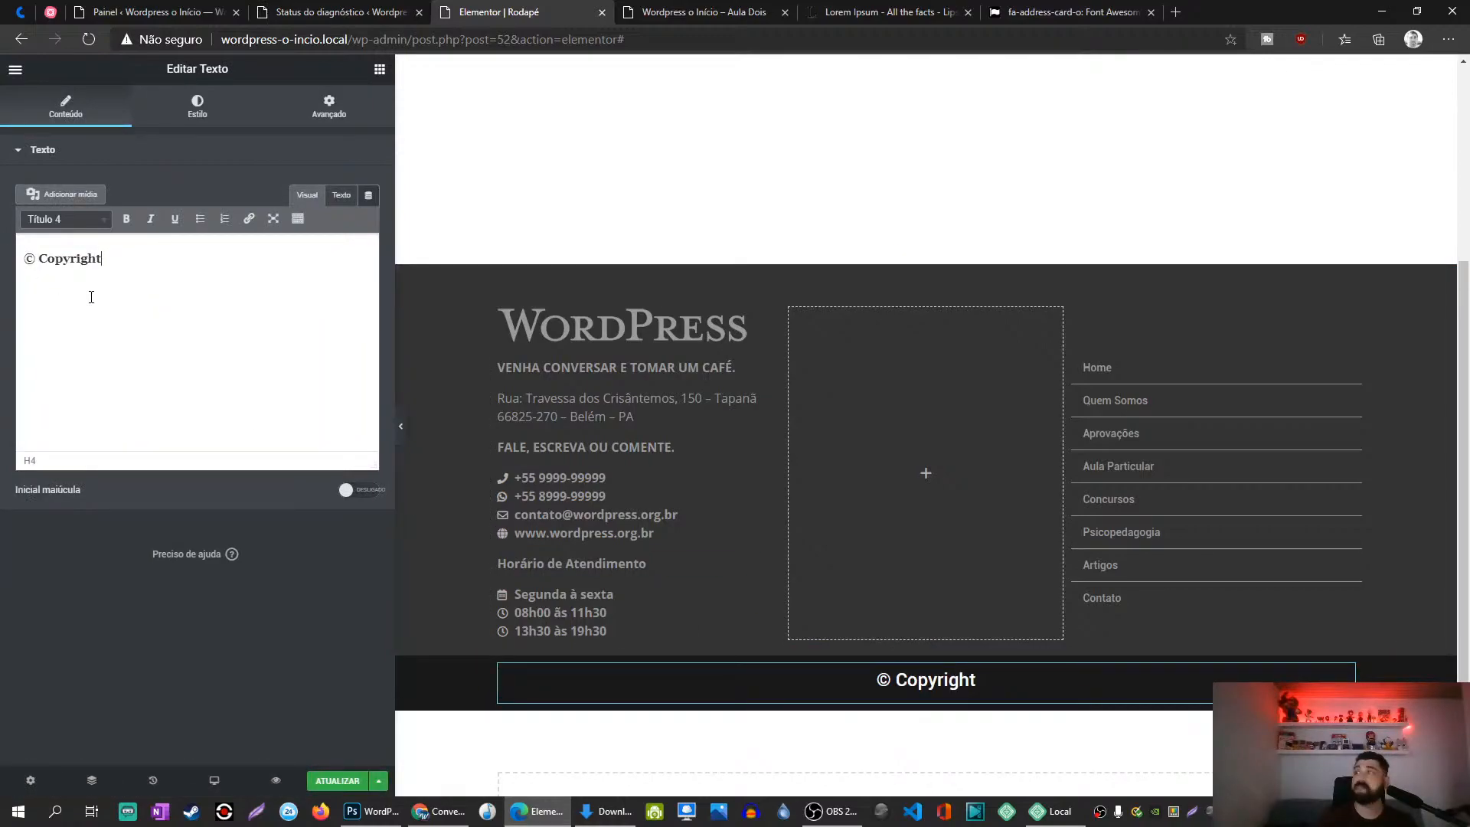
text(Wordpress. Feito com)
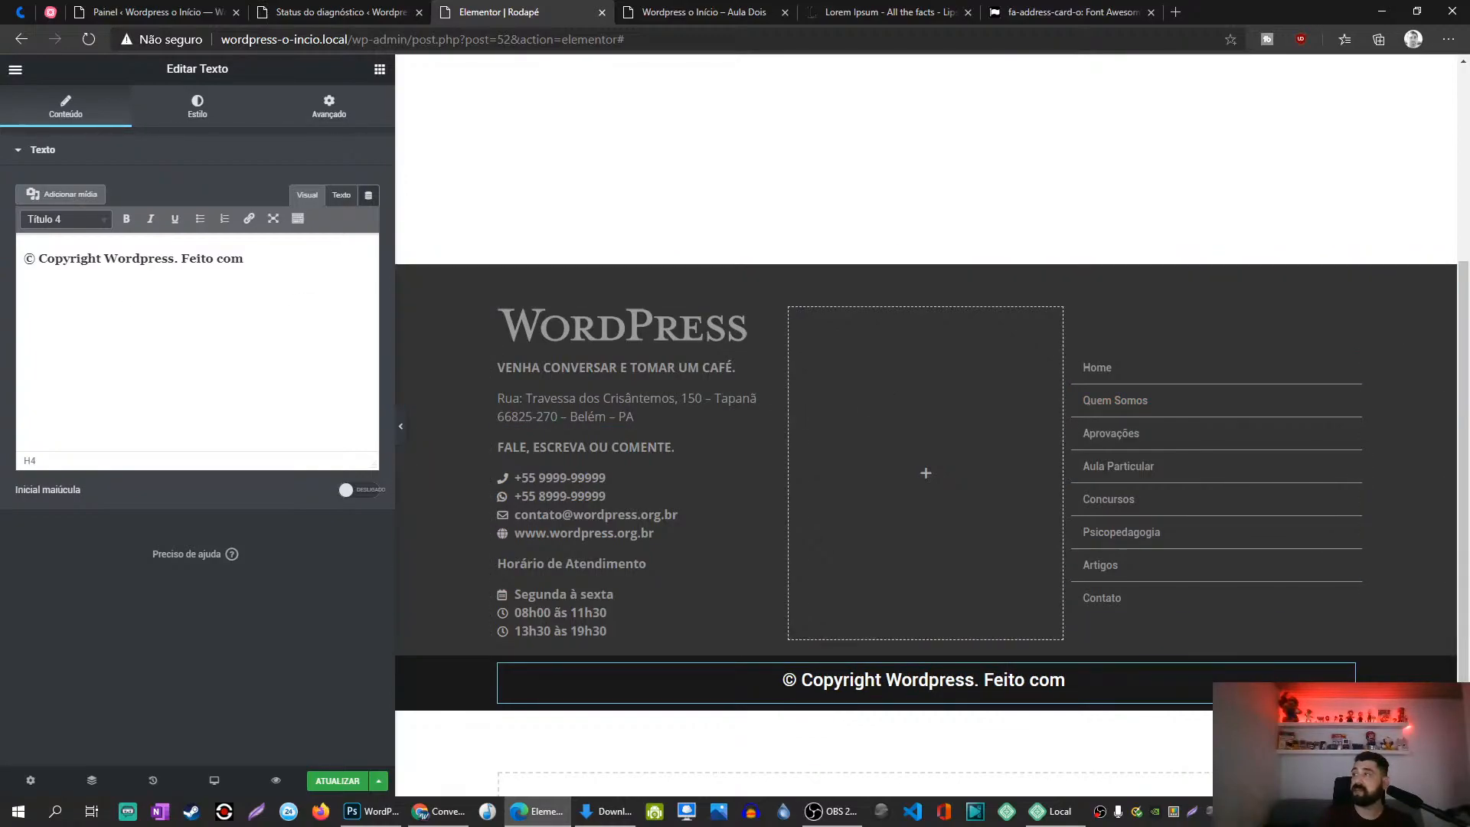
Step: Bring up the Font Awesome icon page in the other browser window
key(alt+Tab)
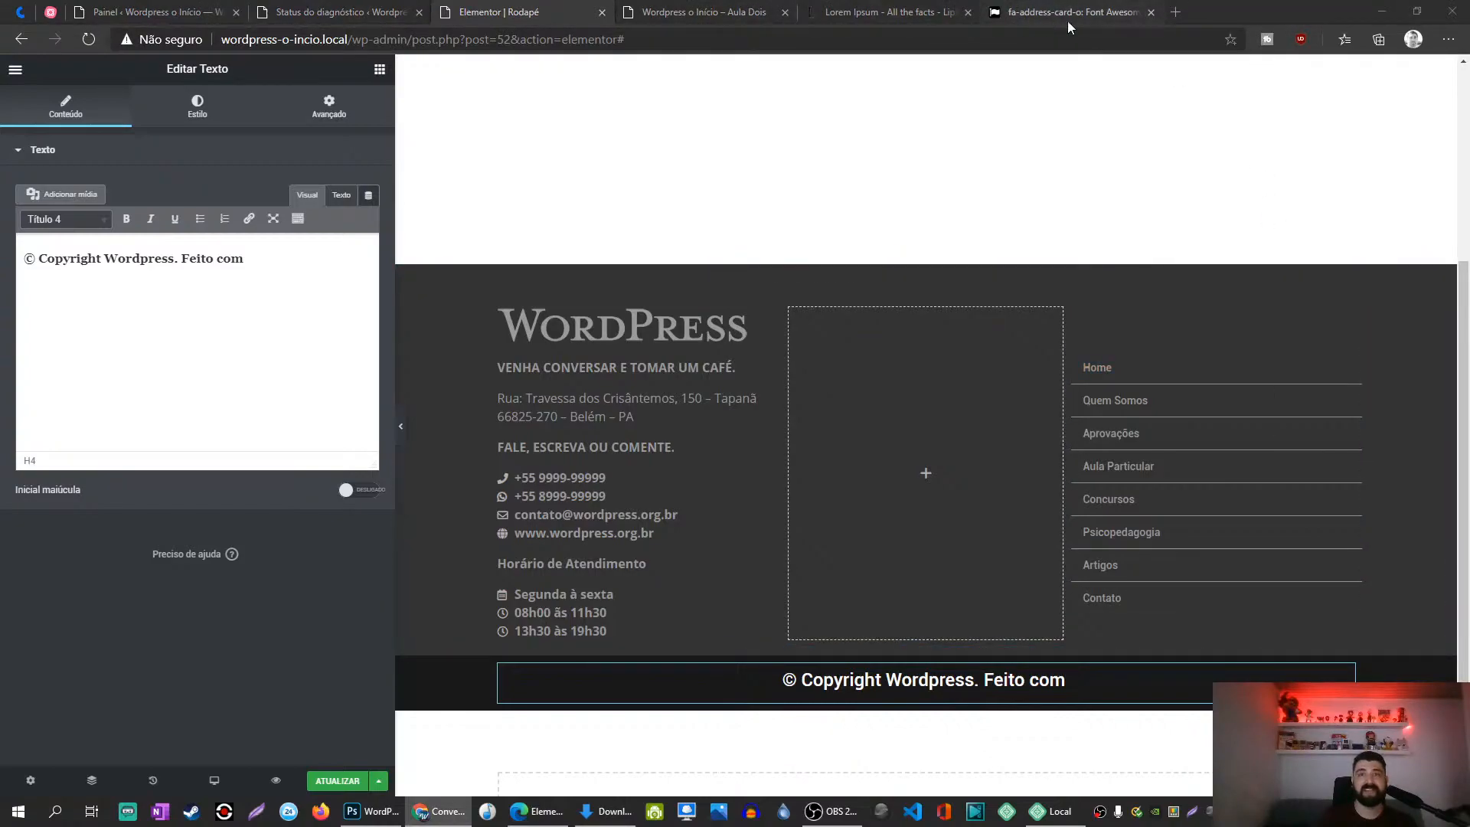
click(1089, 6)
click(1089, 6)
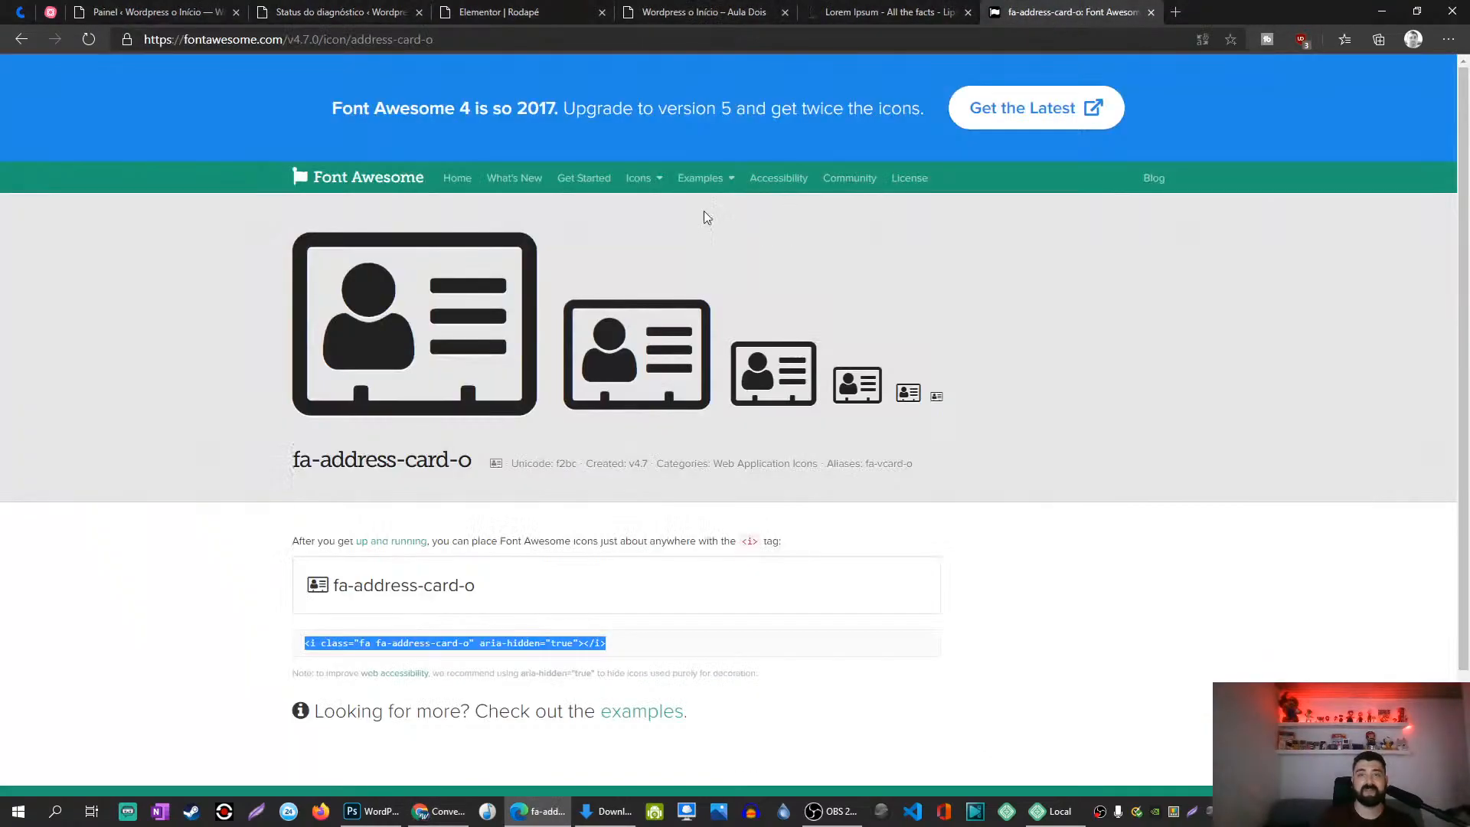
Step: Search Font Awesome for 'love' and select the fa-heart icon's HTML snippet
click(20, 40)
click(426, 420)
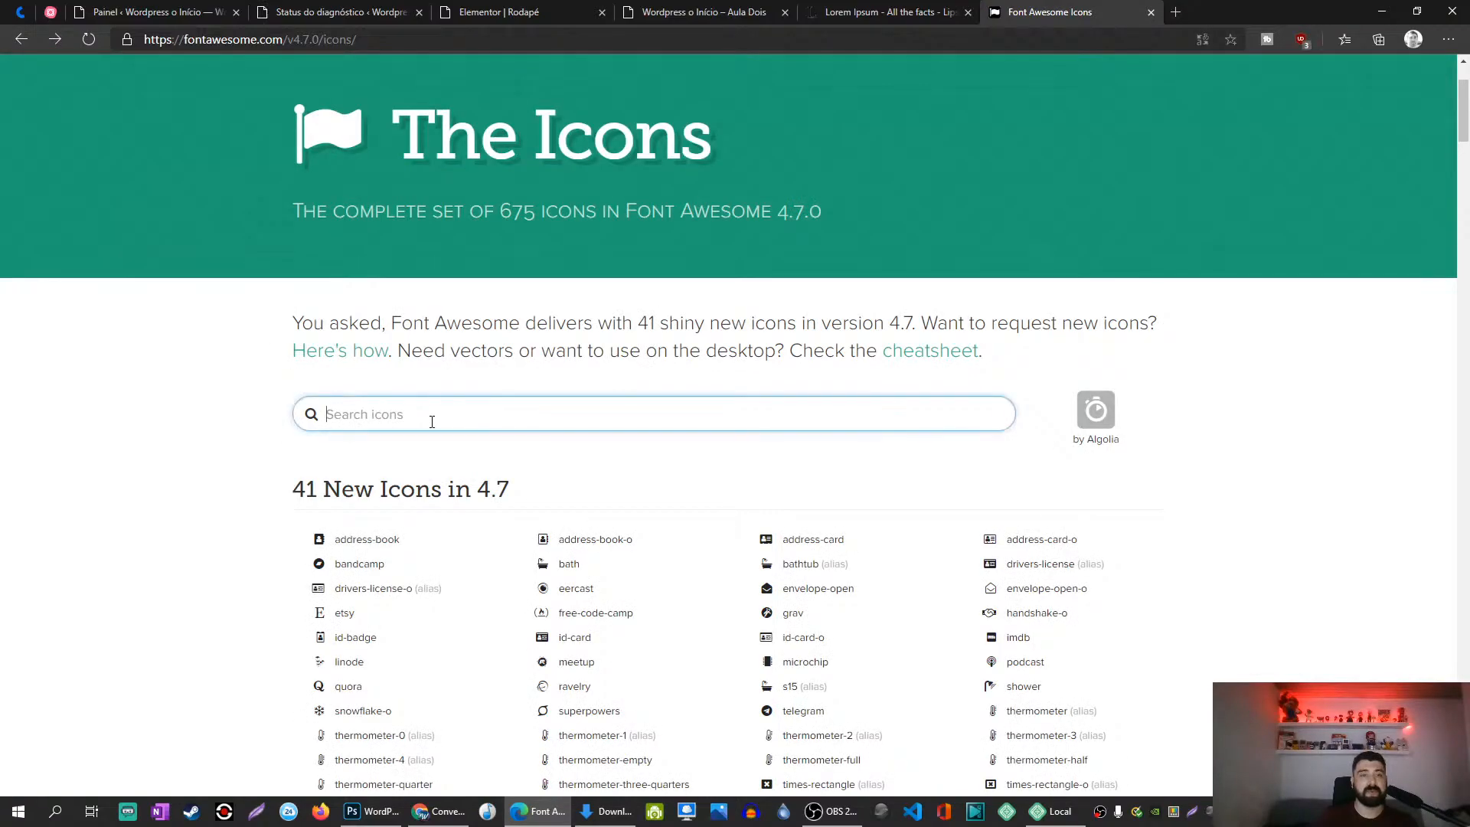
text(love)
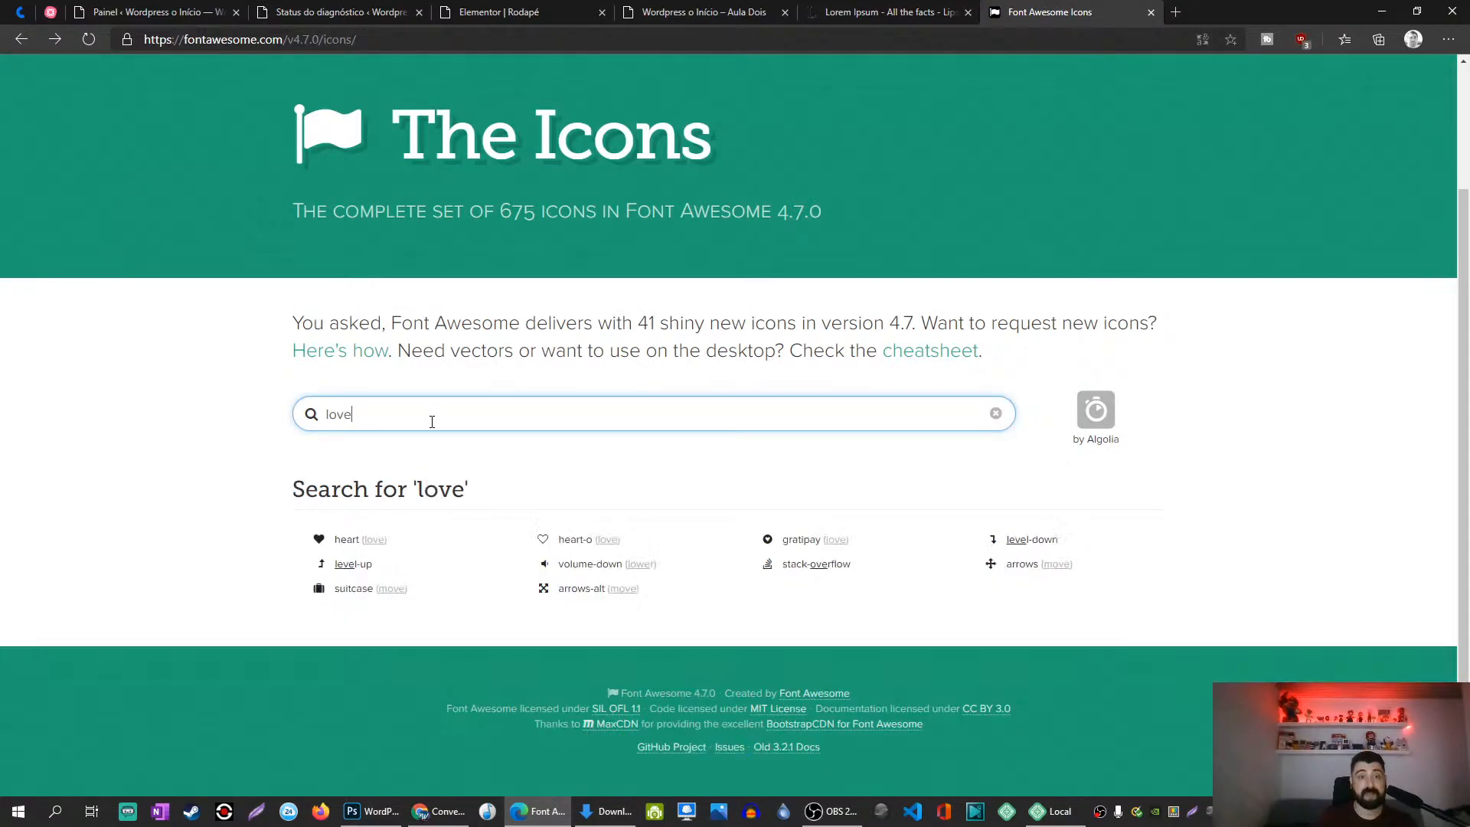
click(347, 542)
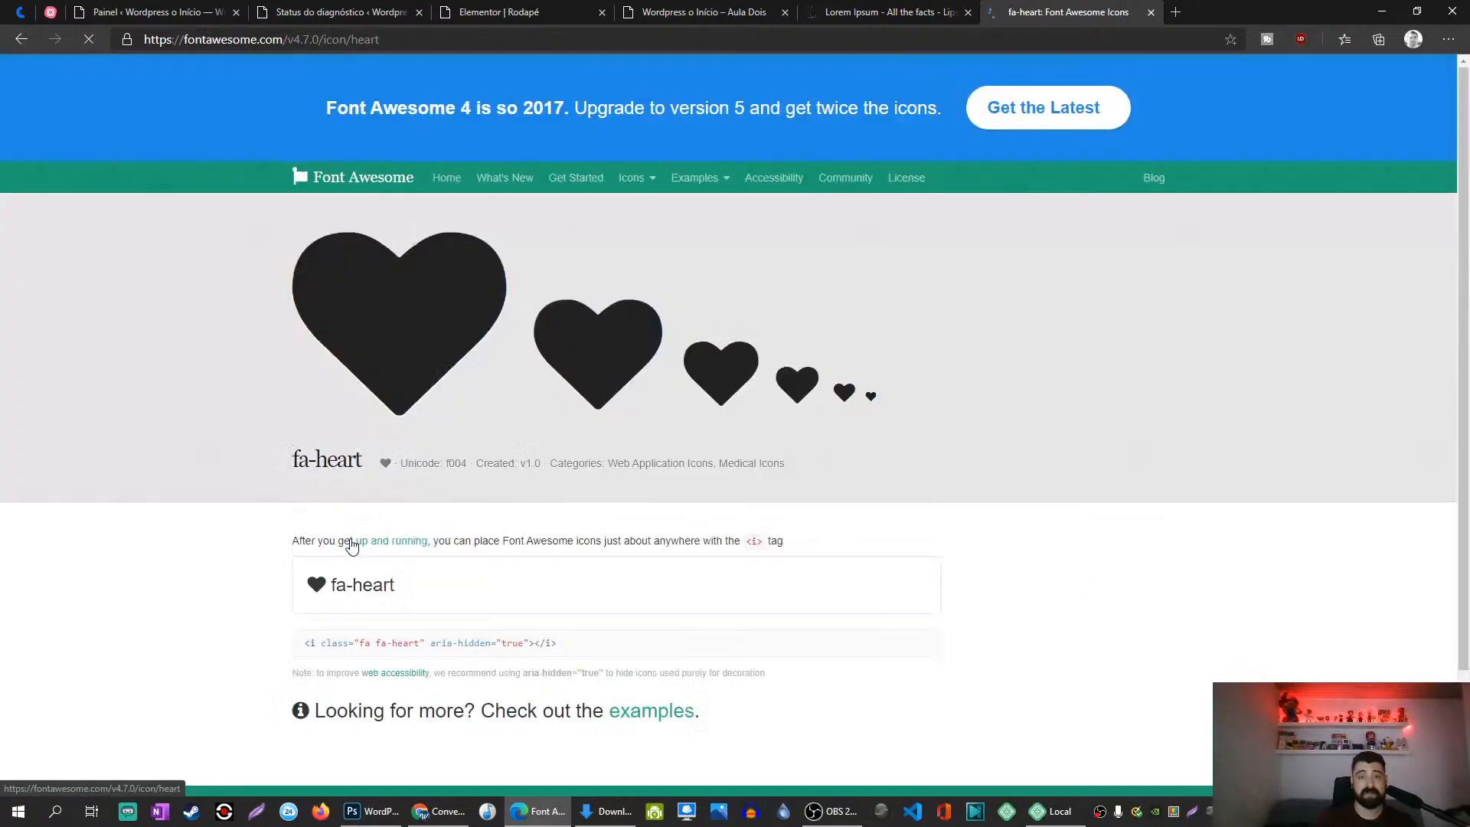
drag(305, 649, 535, 648)
drag(558, 712, 571, 641)
key(ctrl+c)
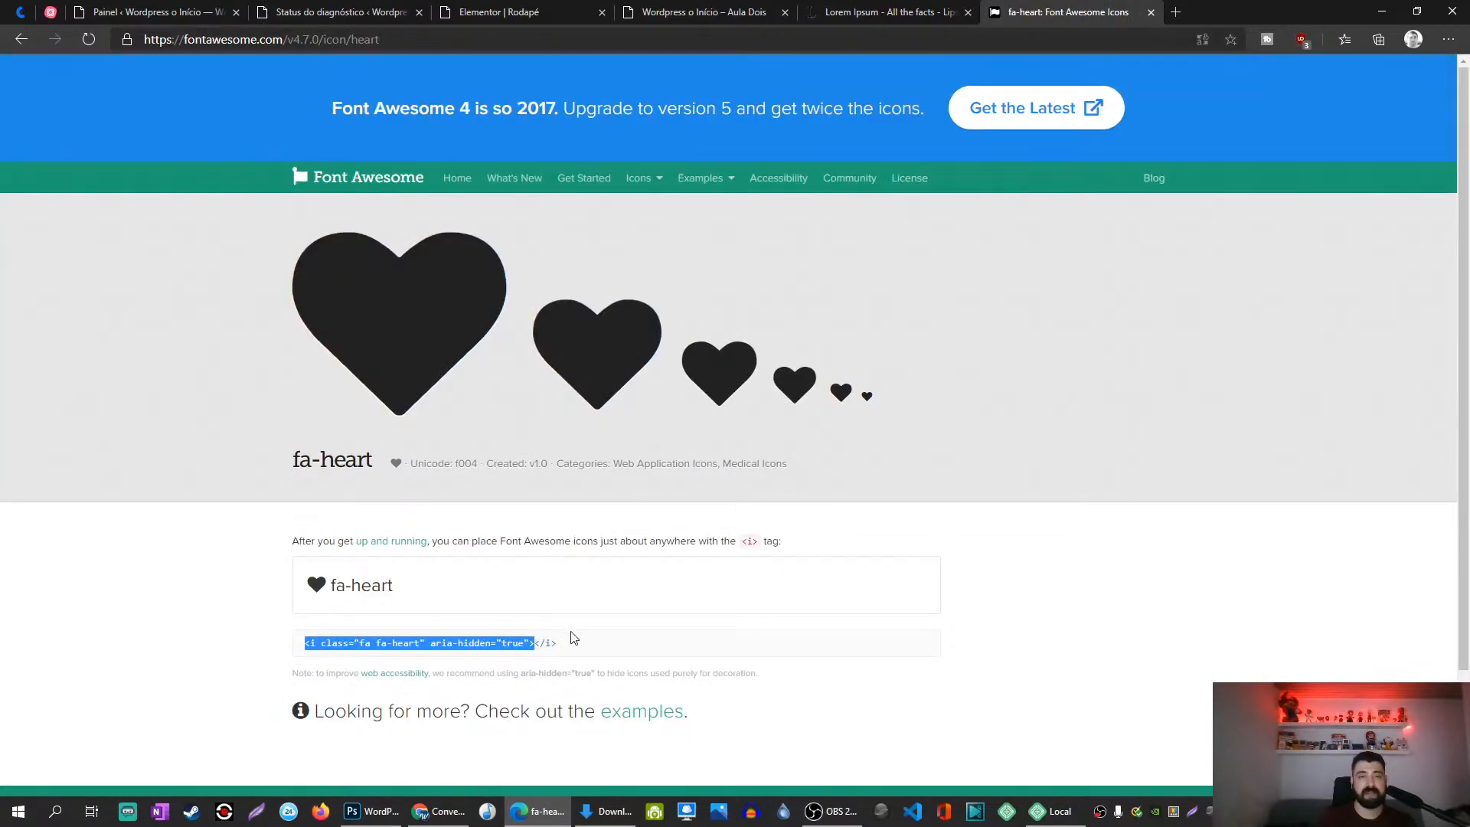
Step: In the Texto view, drop the <h4> tags, paste the heart icon code, and add 'por' plus the author's name
click(468, 9)
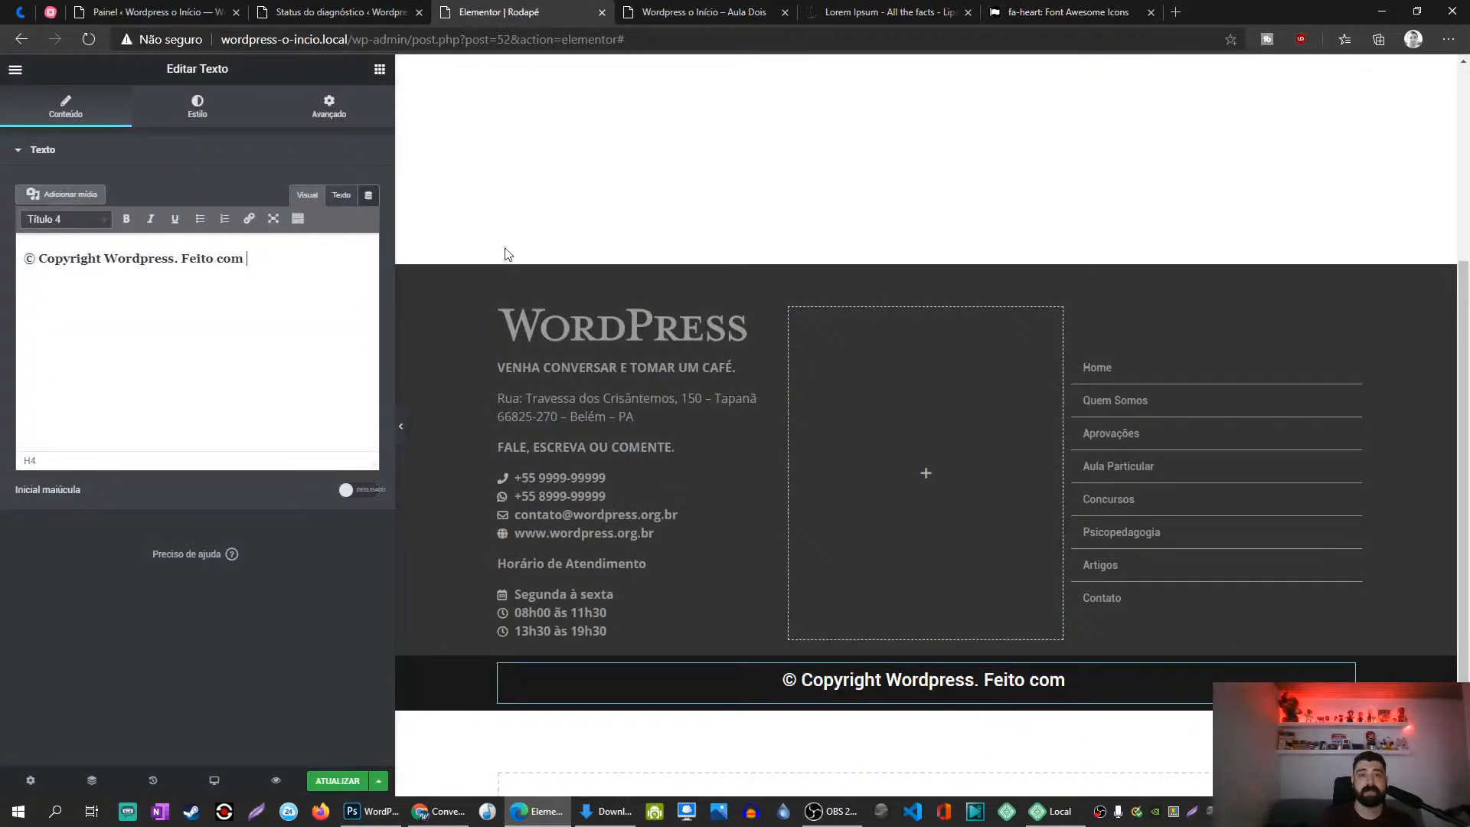
click(342, 196)
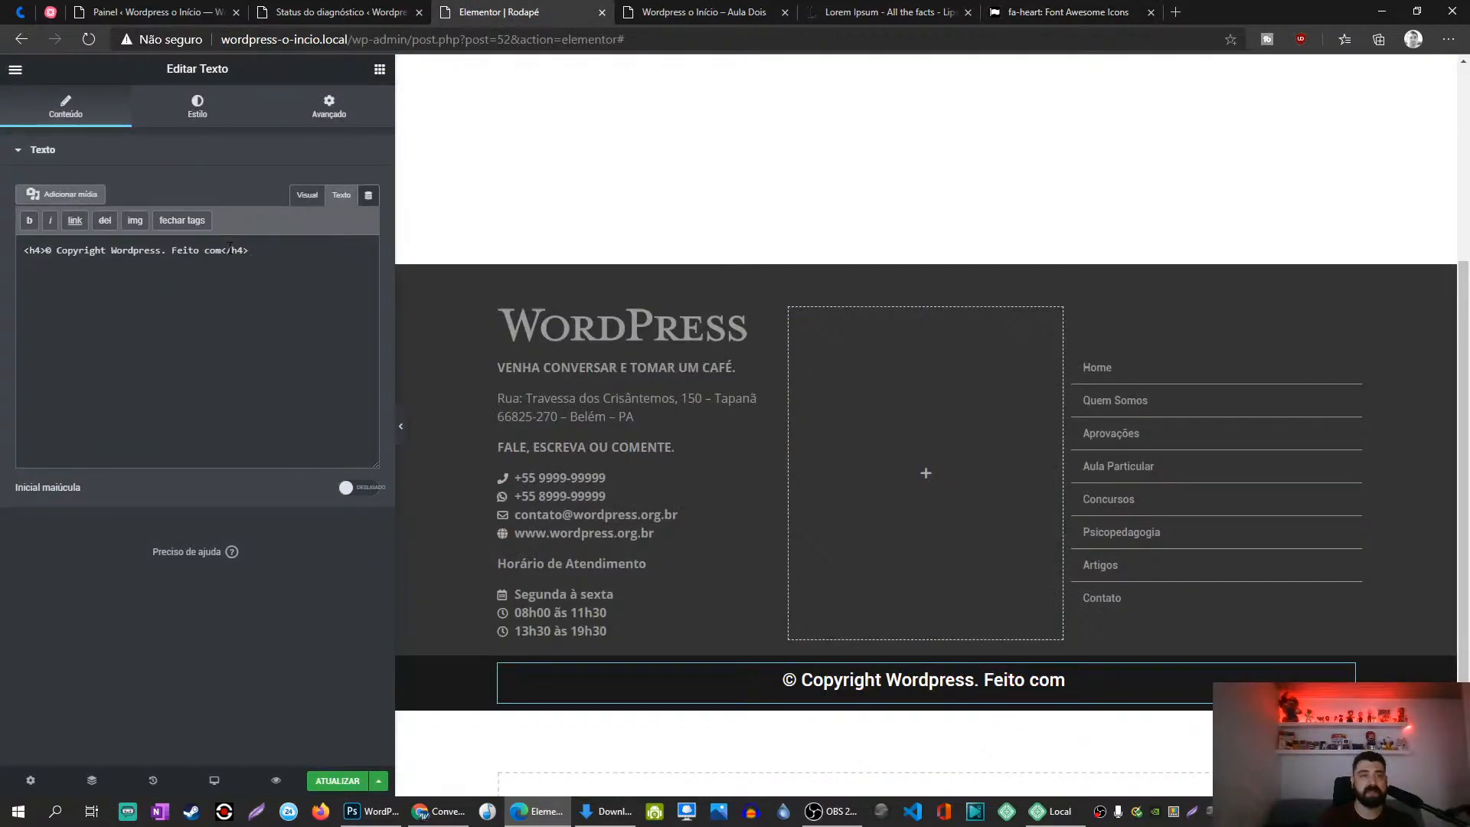
key(shift+End)
key(Delete)
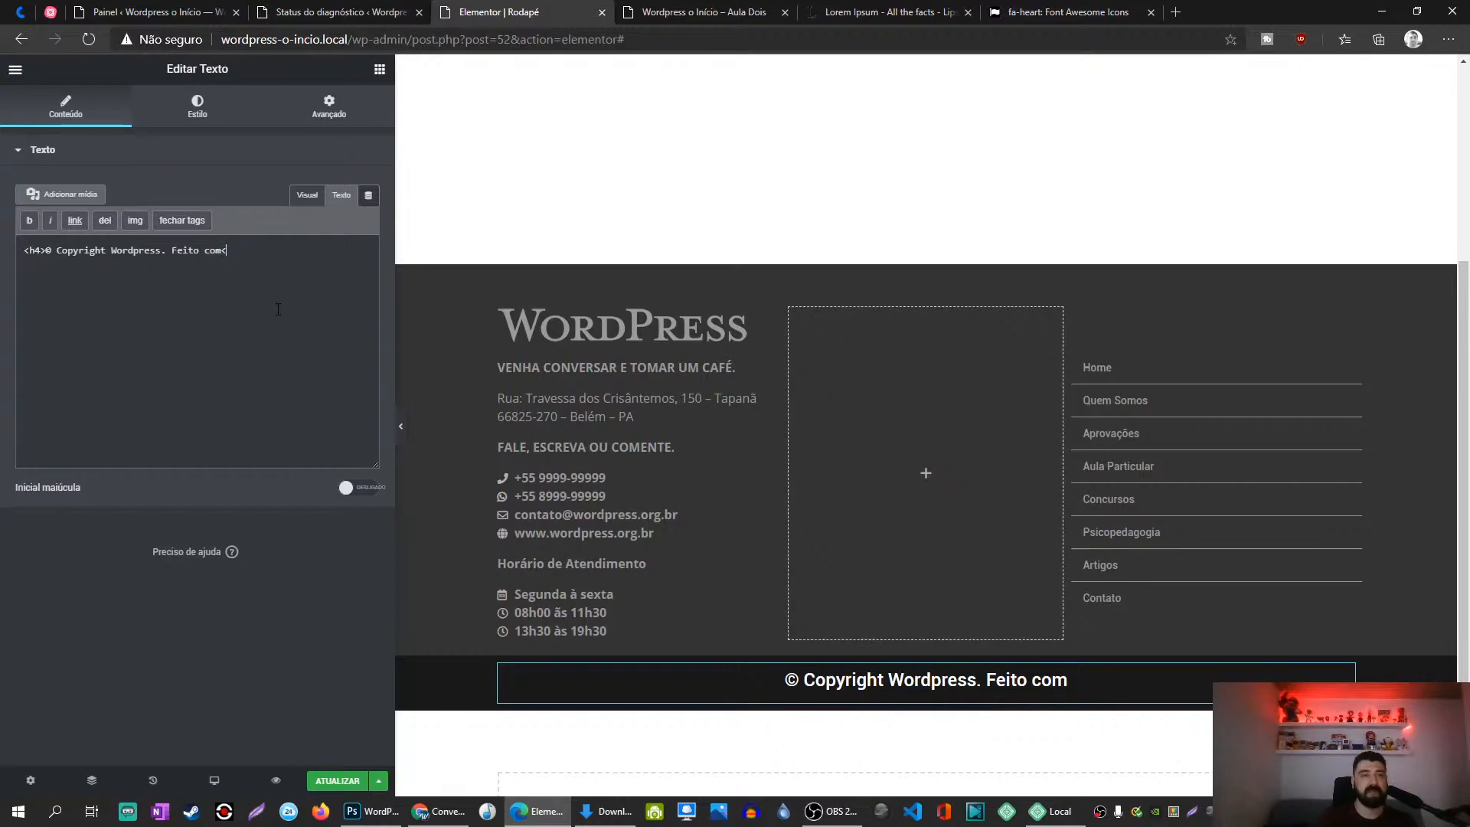
key(Delete)
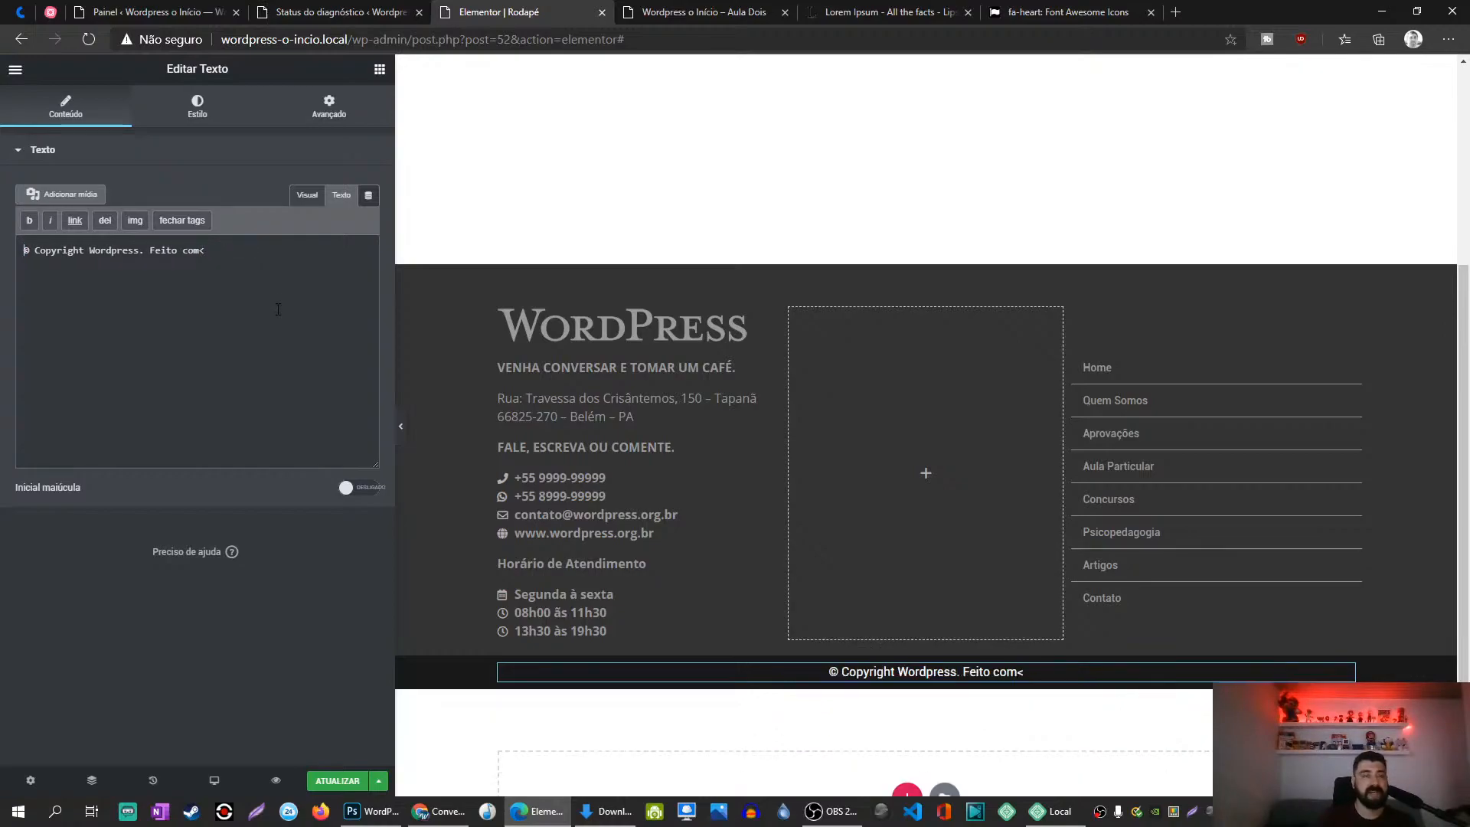
key(ctrl+v)
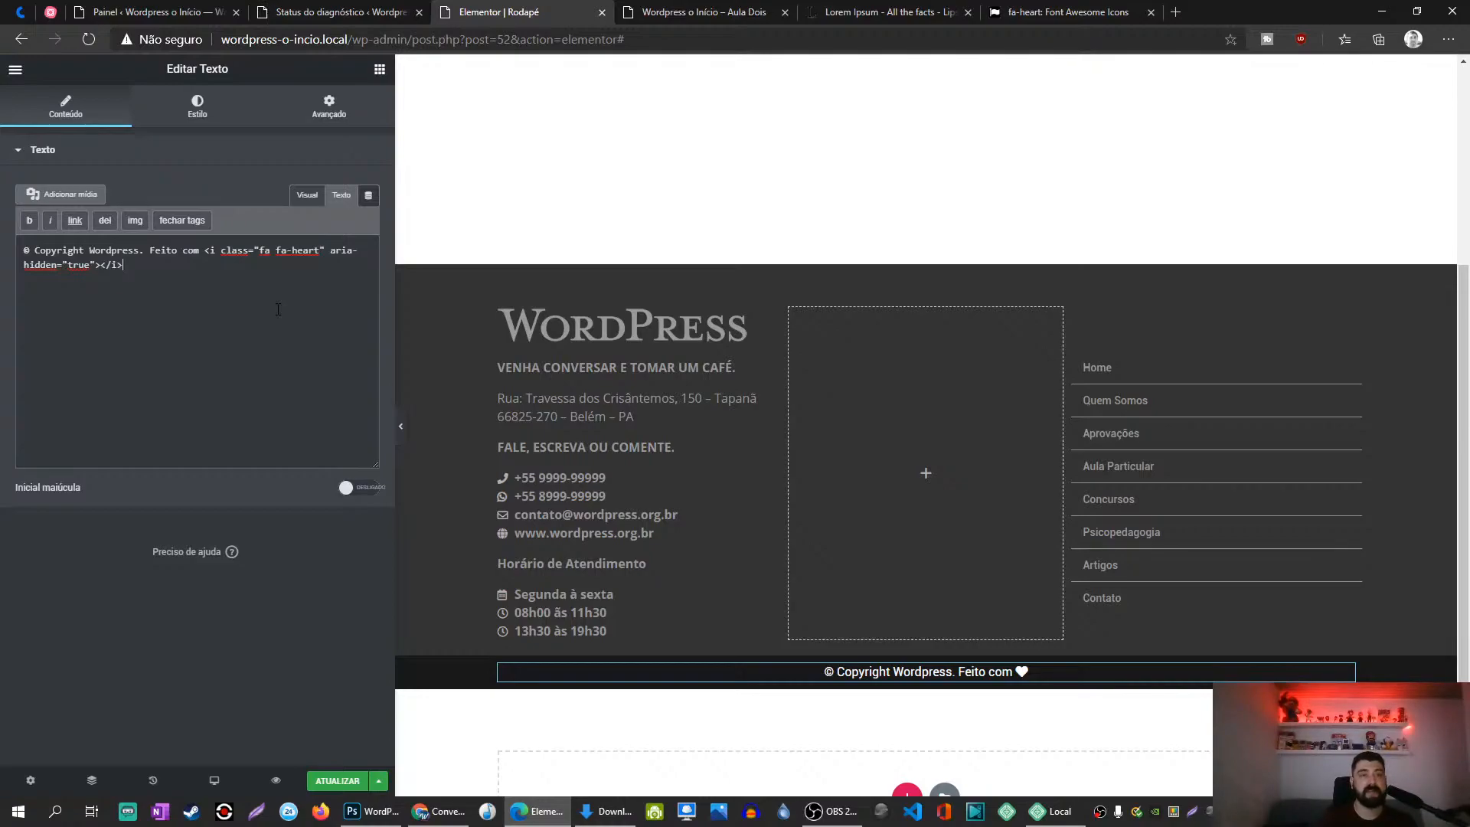
text(por W)
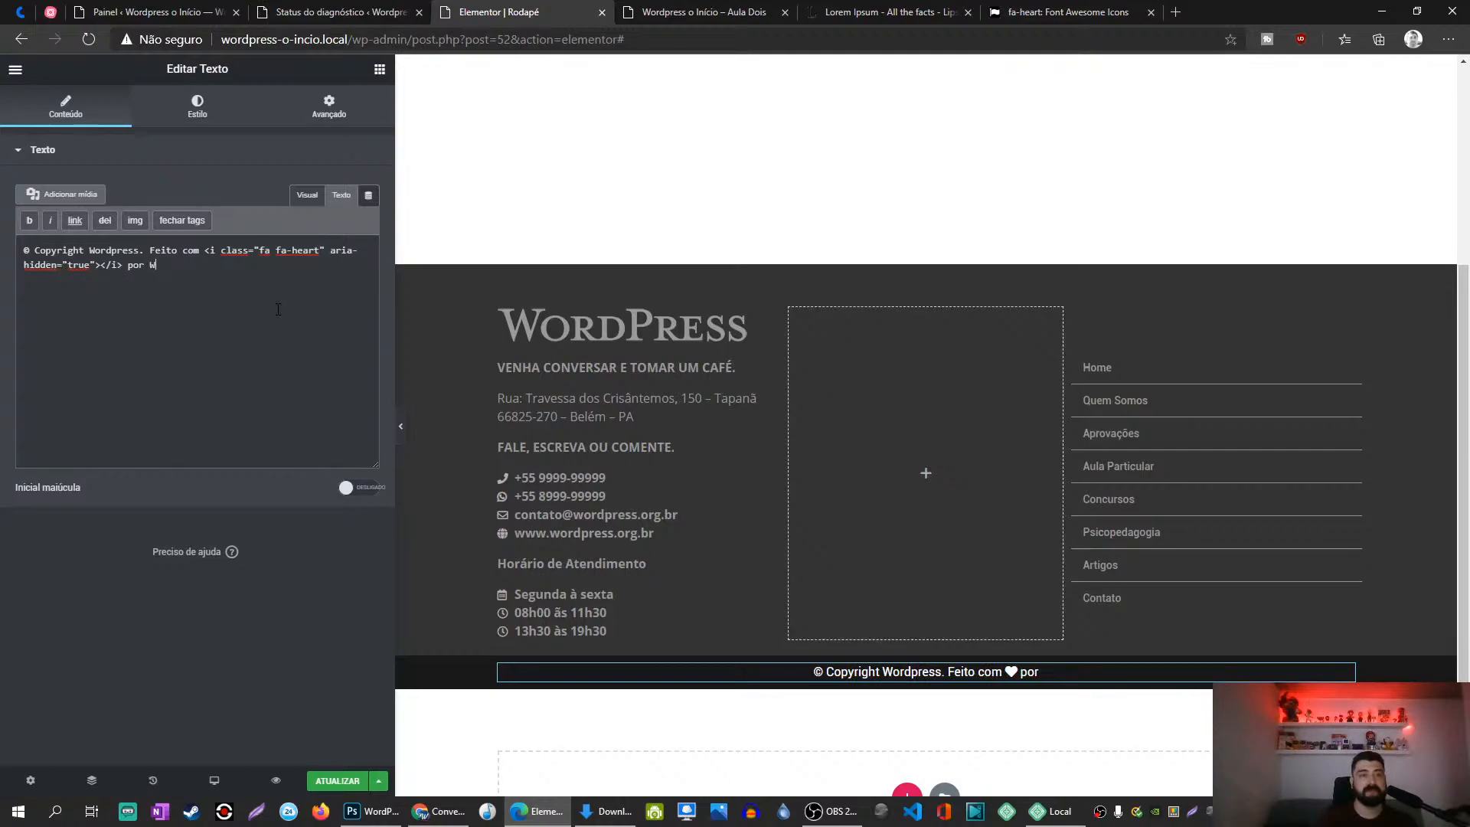
text(illian Ricardo)
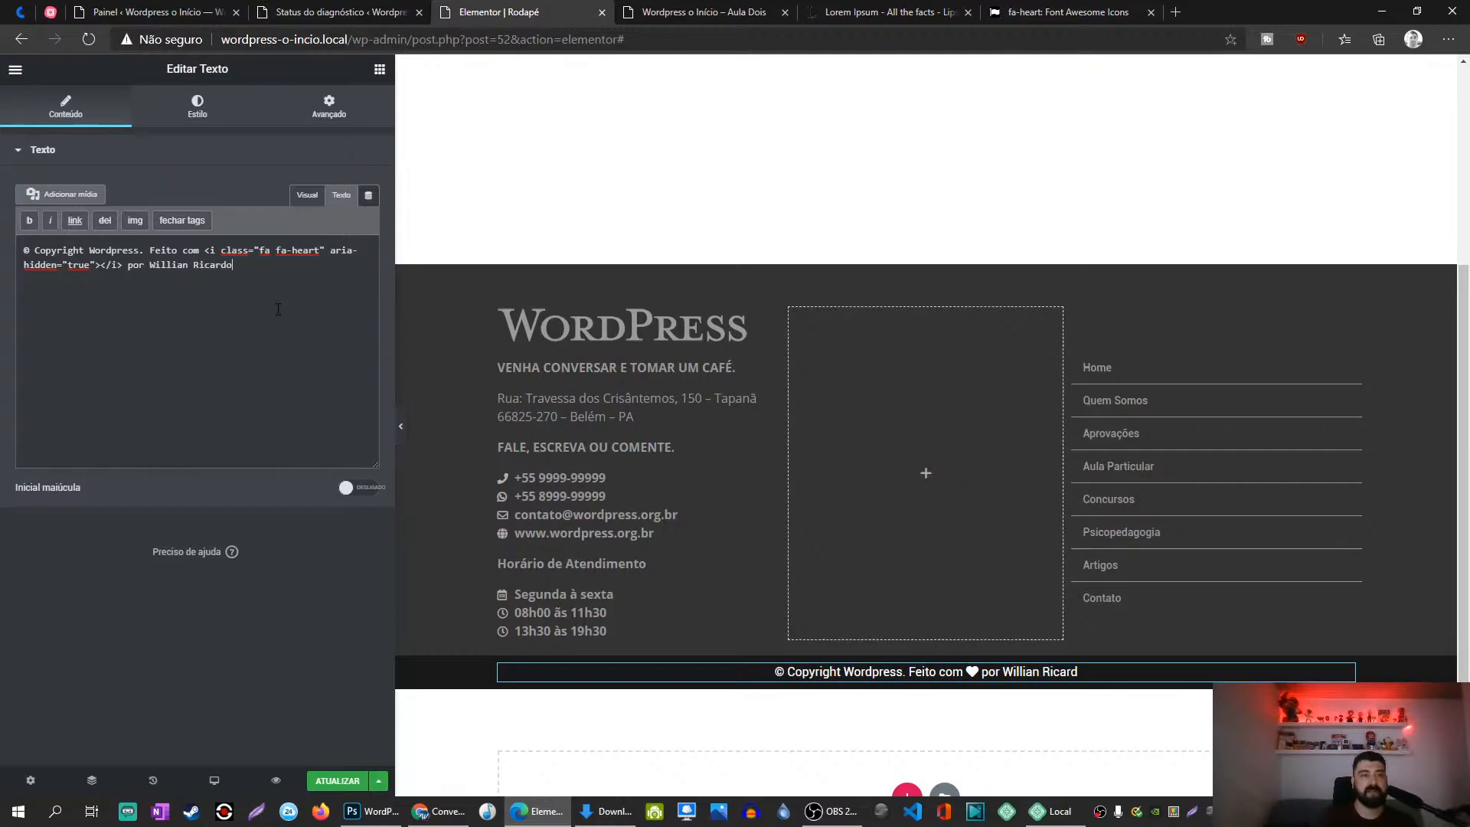
key(shift+Left)
key(shift+Left)
key(shift+Left)
key(shift+Left)
key(shift+Left)
key(shift+Left)
key(shift+Left)
key(shift+Left)
key(shift+Left)
key(shift+Left)
key(shift+Left)
key(shift+Left)
key(shift+Left)
key(shift+Left)
key(shift+Left)
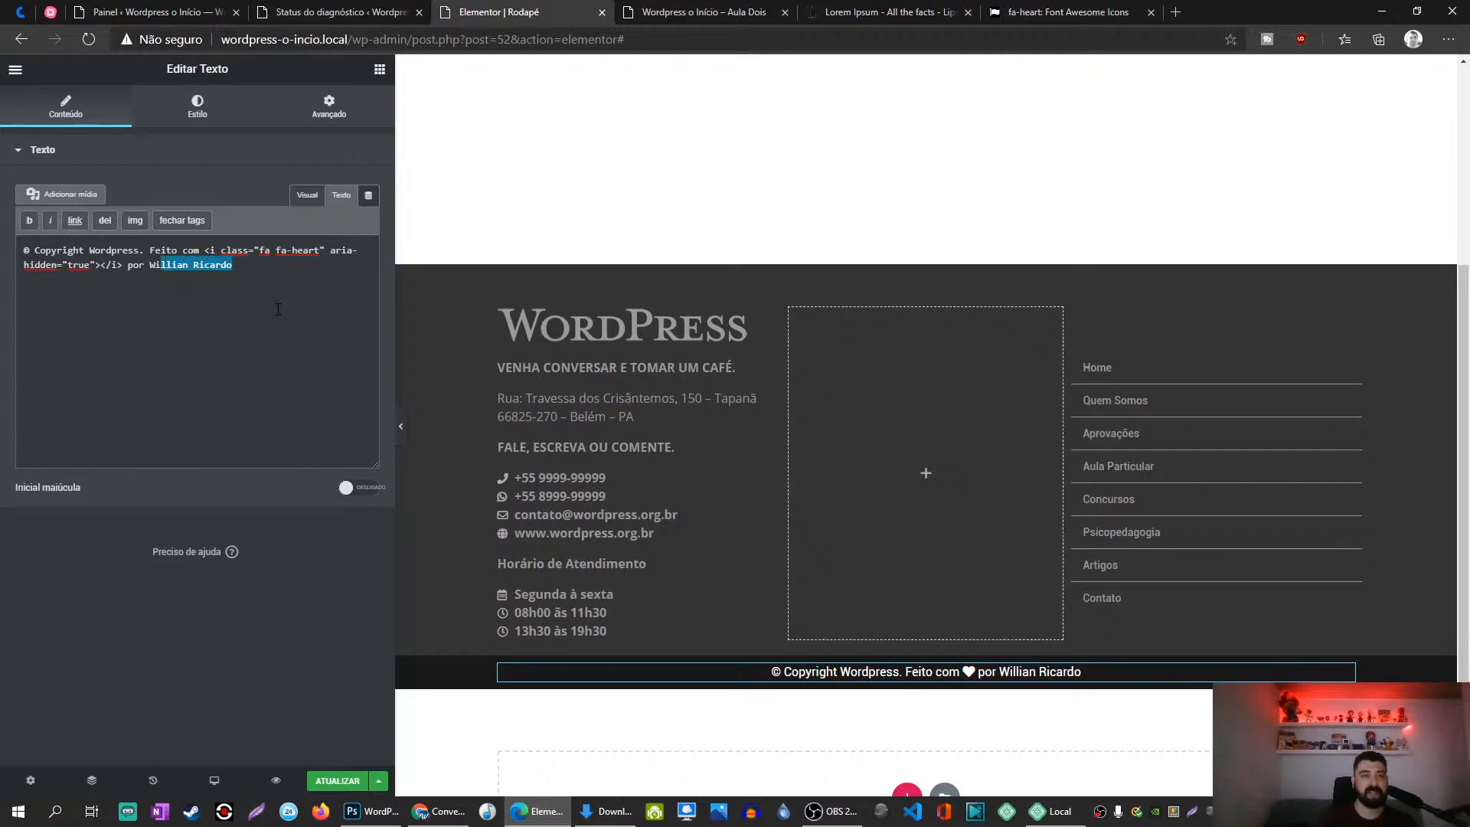
click(305, 196)
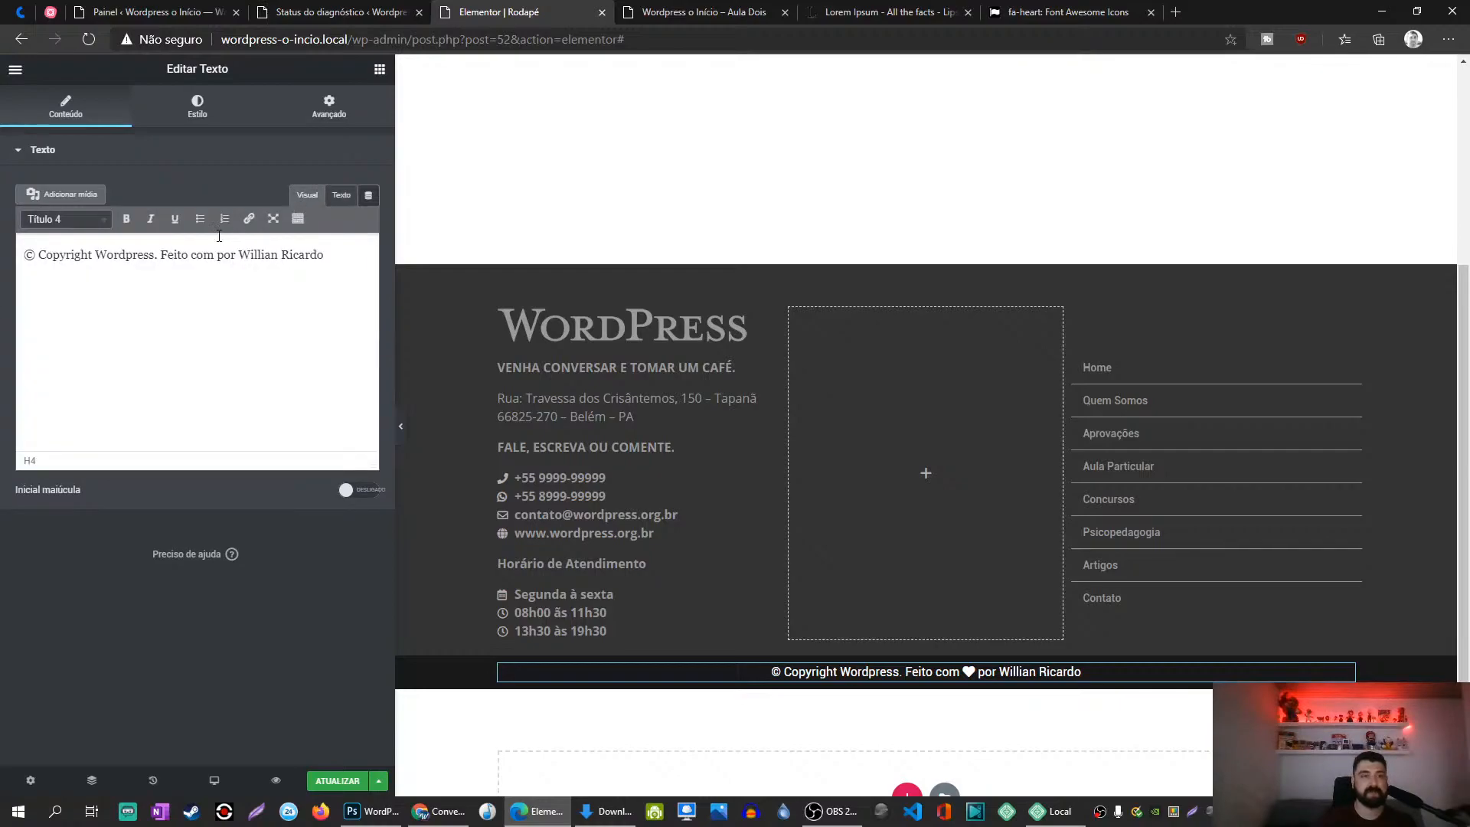
drag(244, 254, 326, 255)
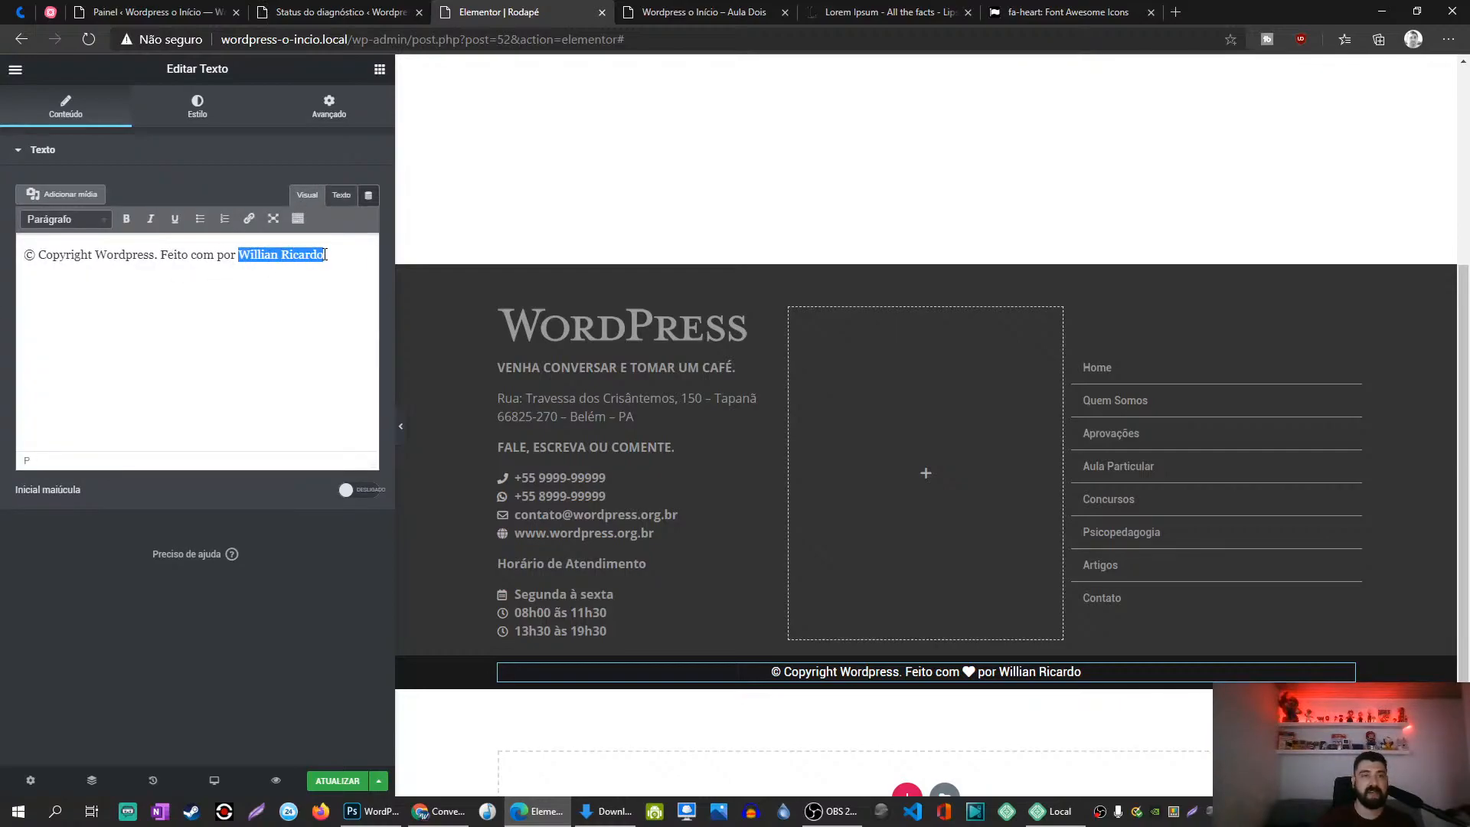
click(298, 219)
click(248, 219)
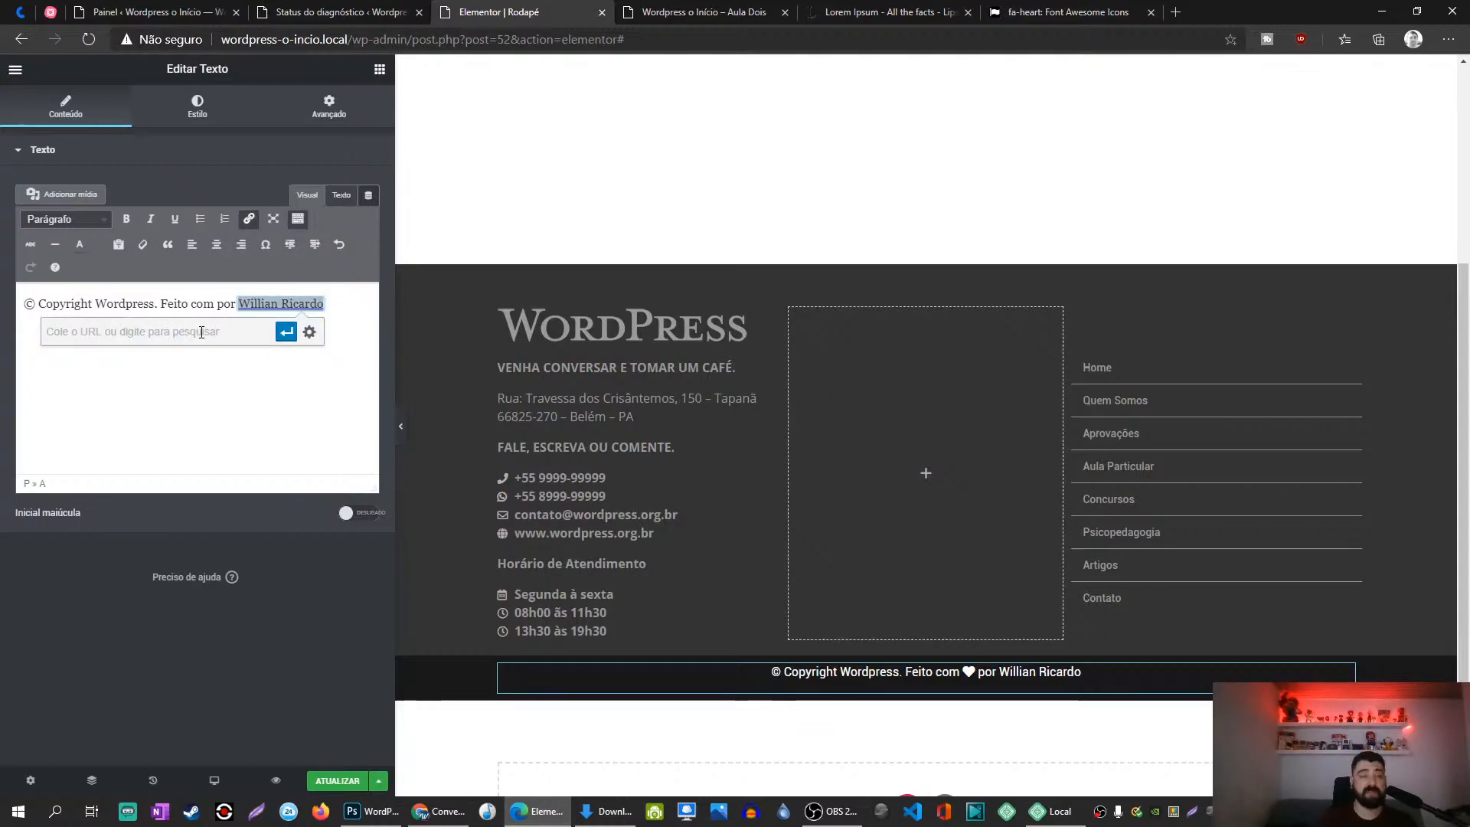
text(www)
key(BackSpace)
key(BackSpace)
key(BackSpace)
click(309, 331)
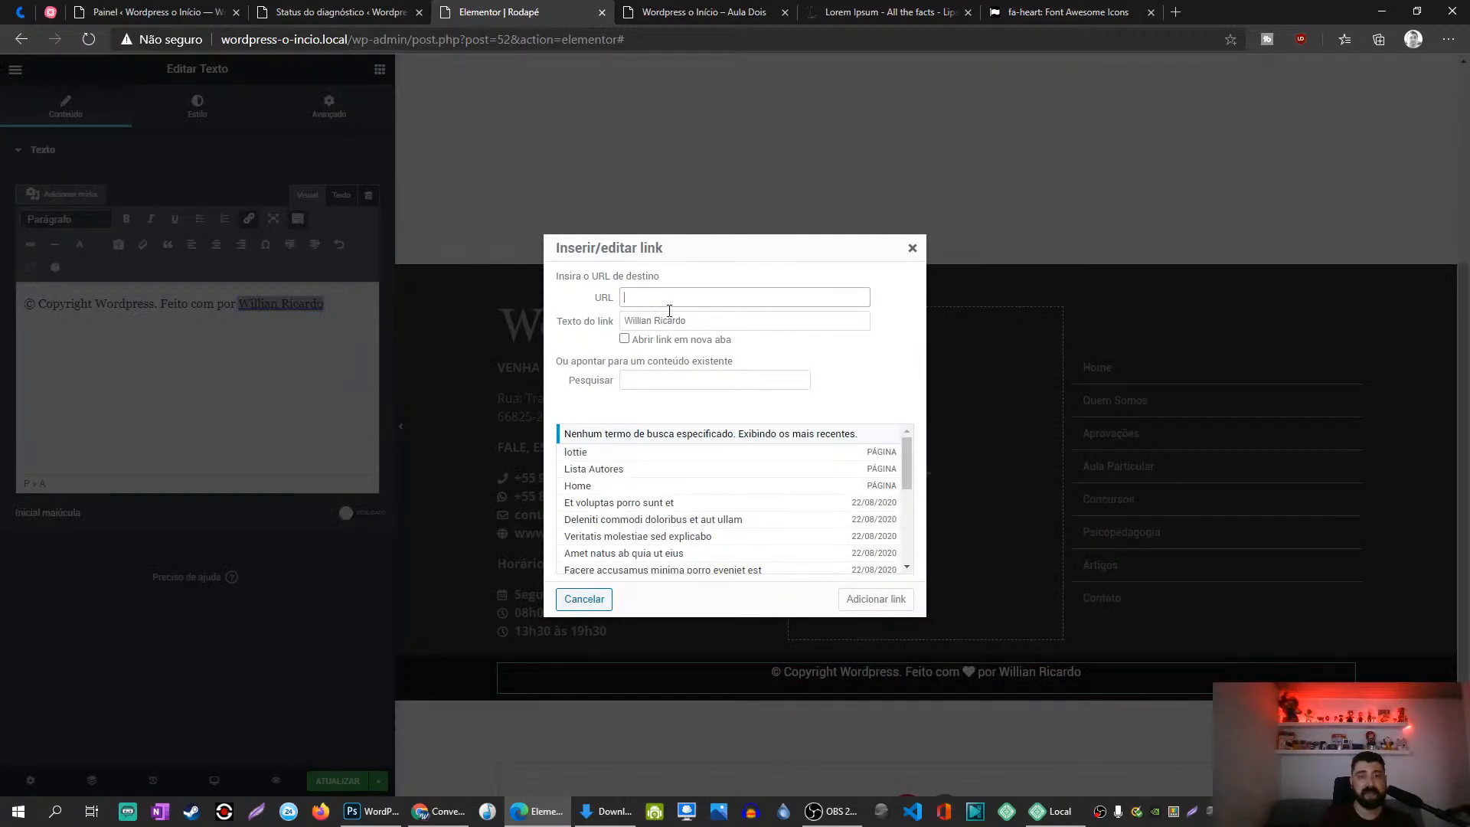
text(https://www.wordpress.org)
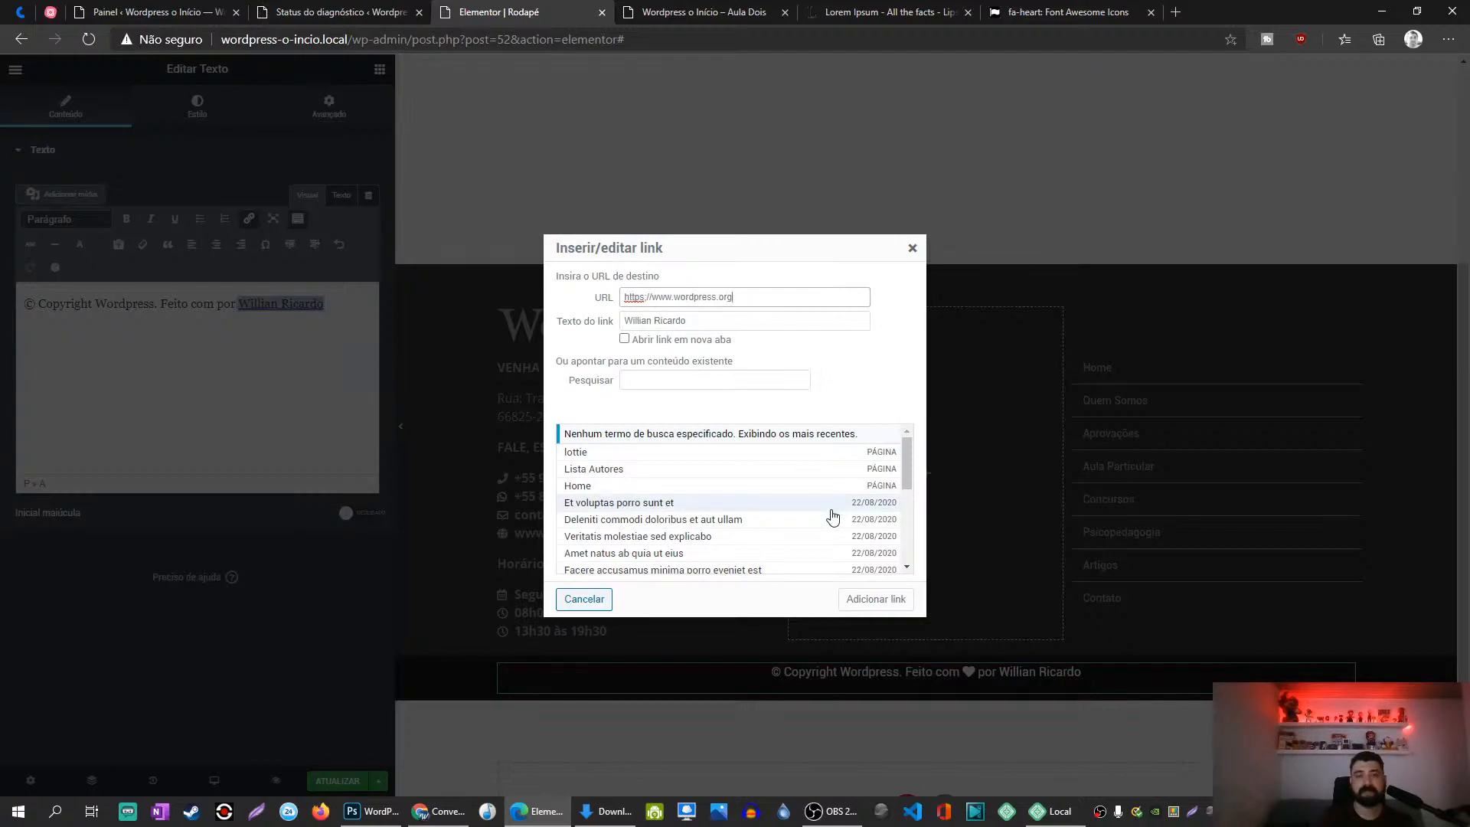
click(887, 597)
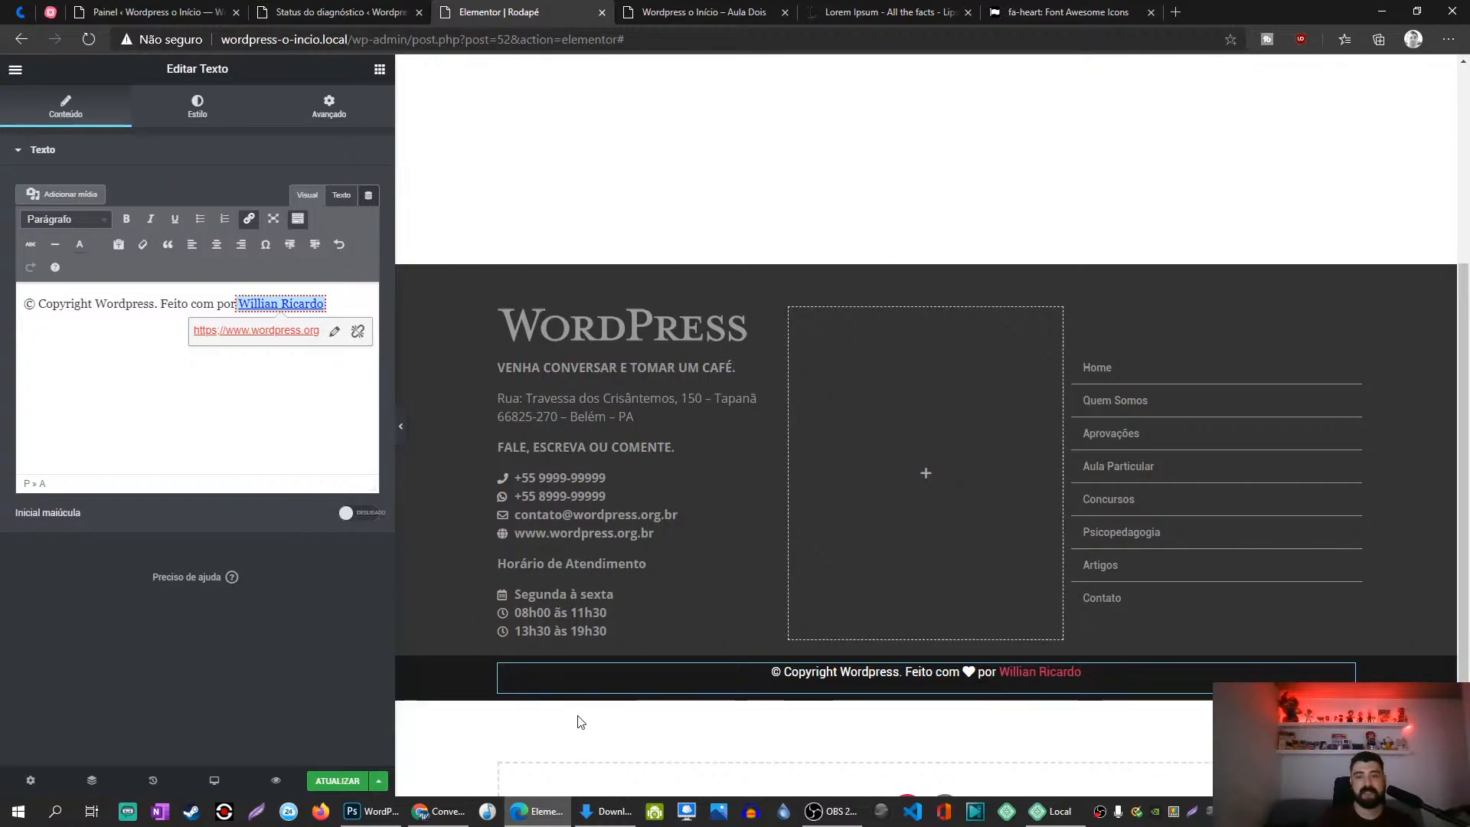
click(338, 781)
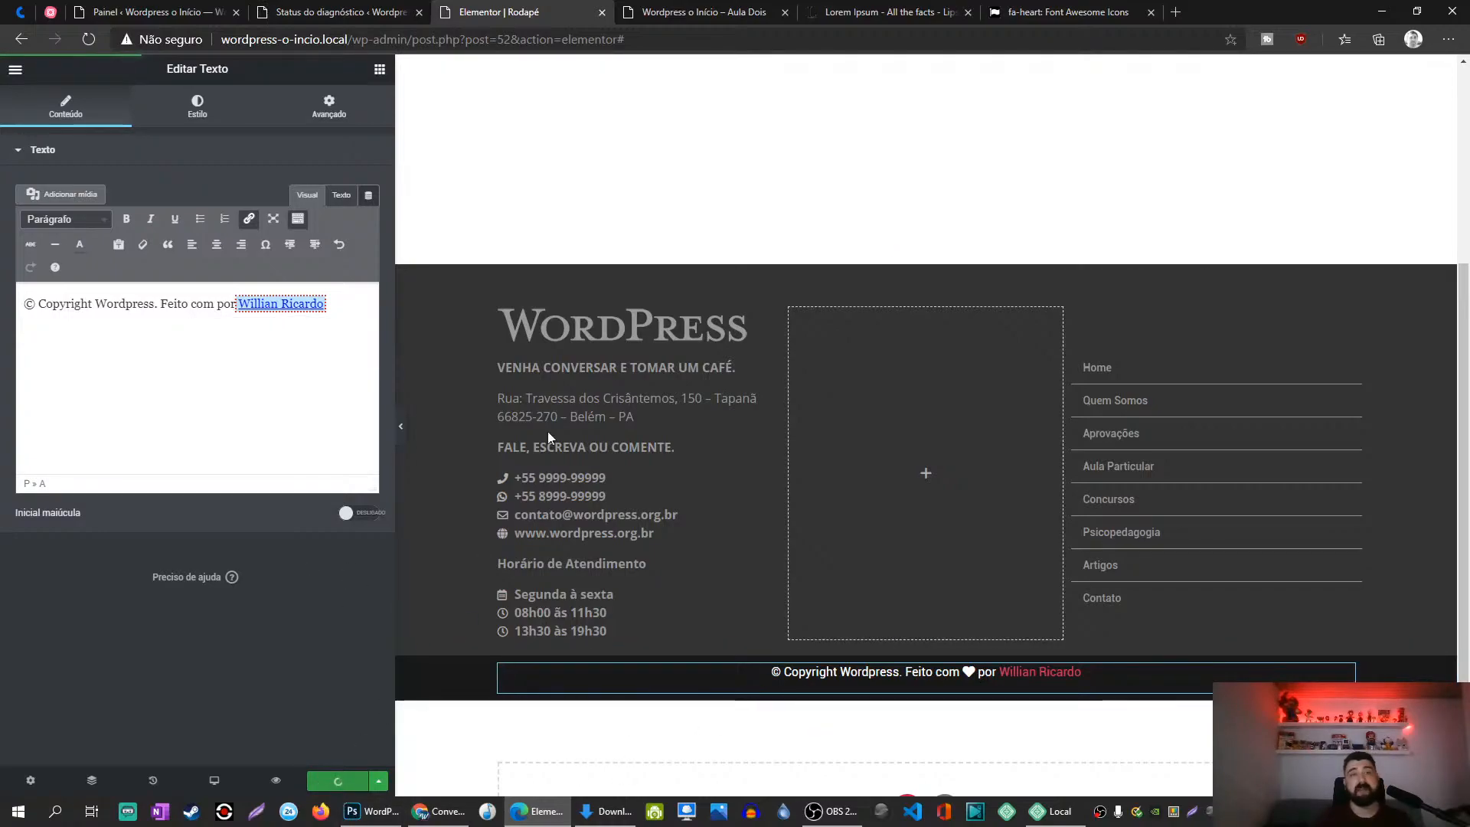
Step: Reload the live site, then select the copyright bar section and unlink its padding values
click(712, 9)
key(F5)
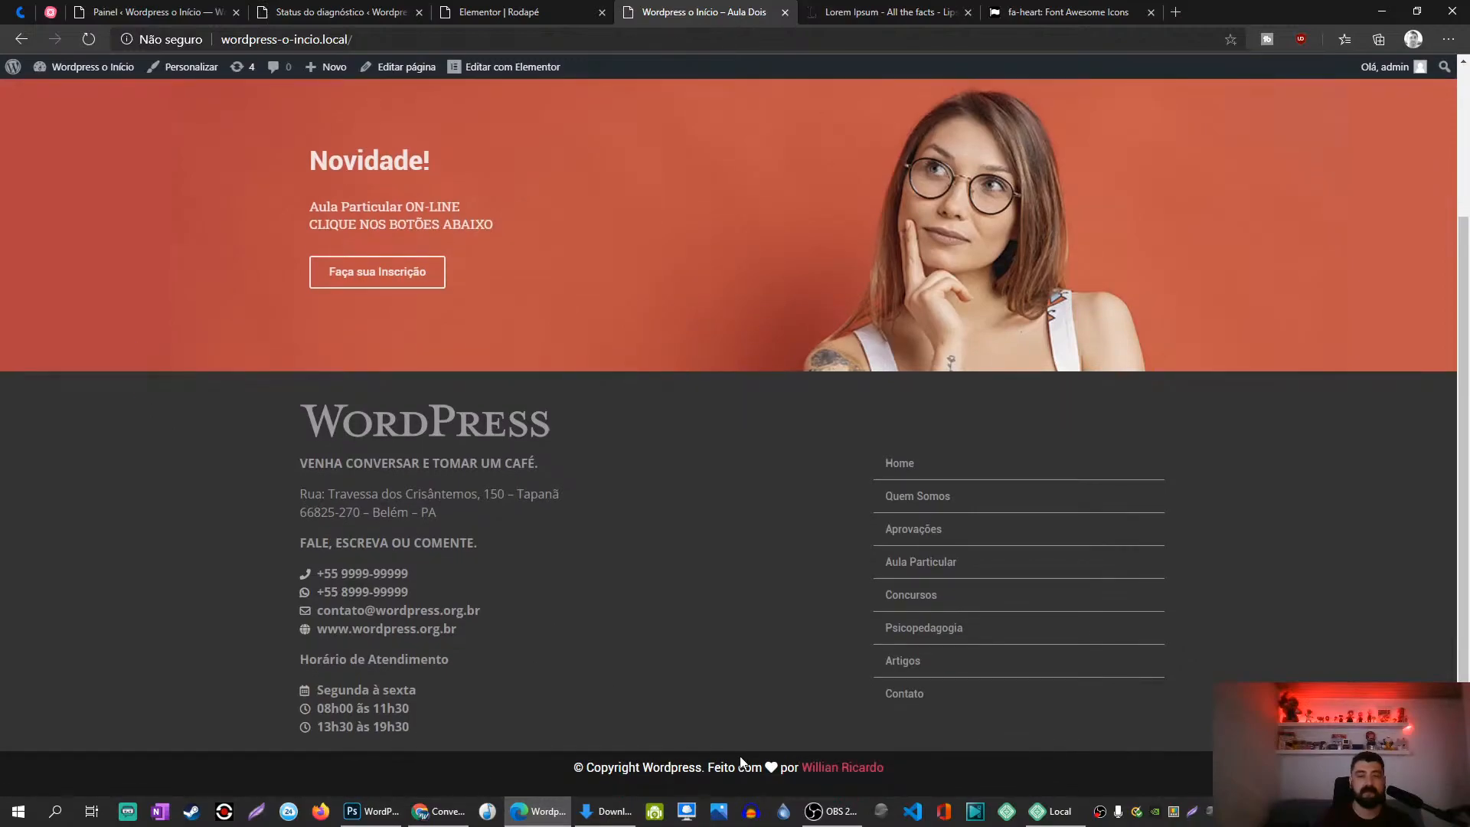
click(510, 9)
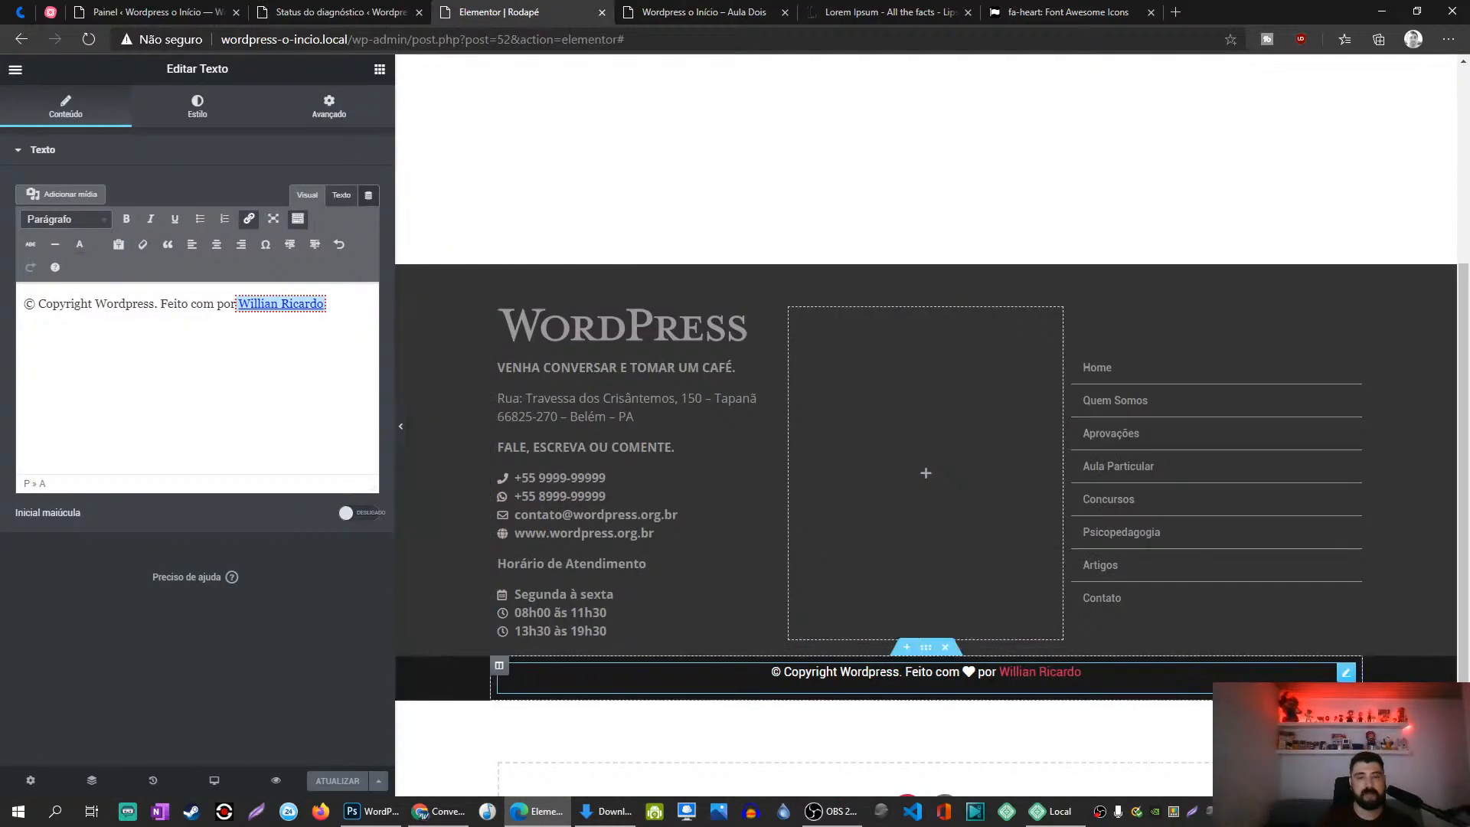
click(926, 647)
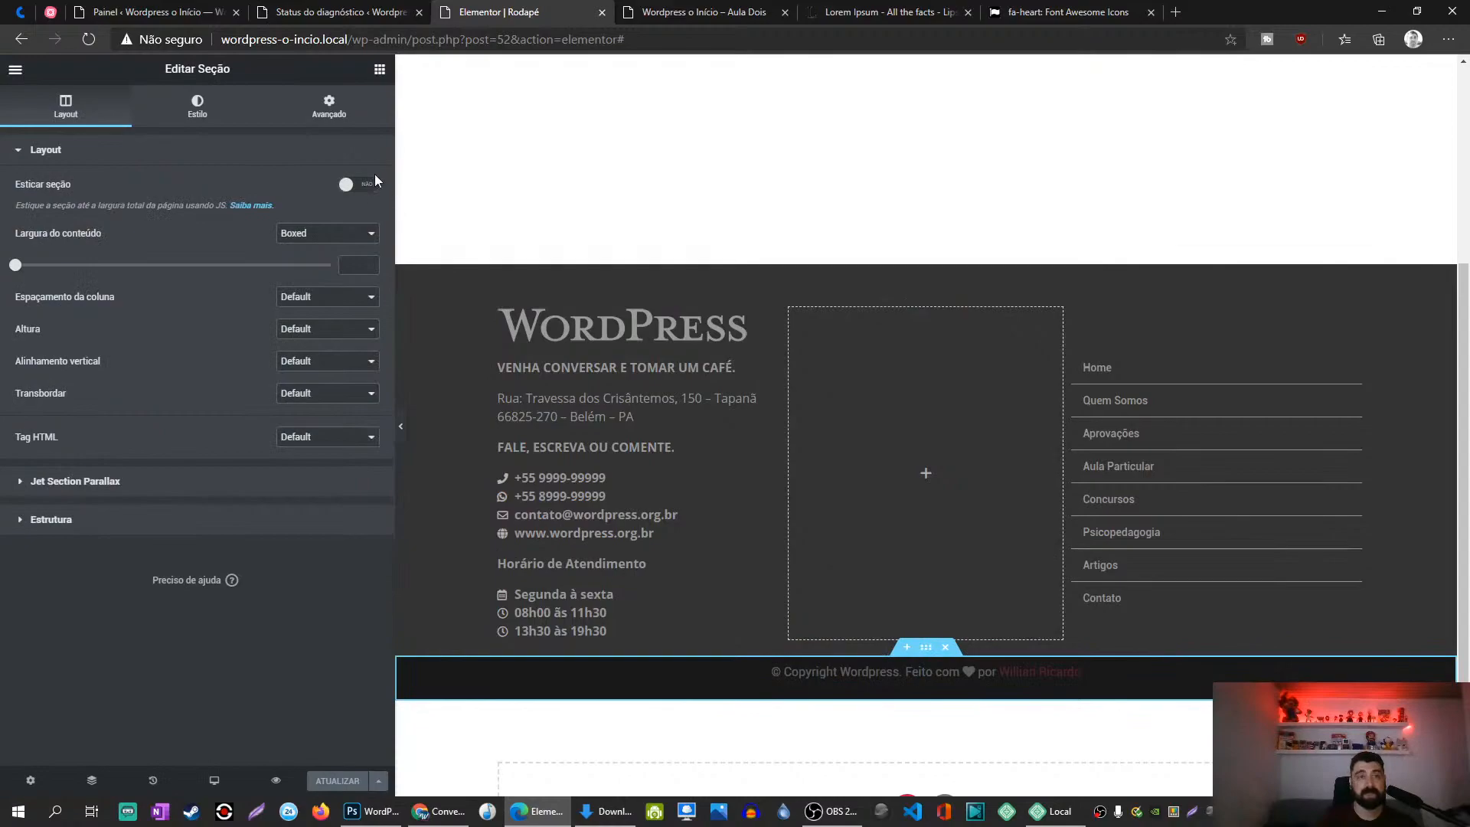
click(346, 124)
click(342, 291)
Step: Set the section's top padding to 10, save, and reload the live site
click(43, 286)
text(10)
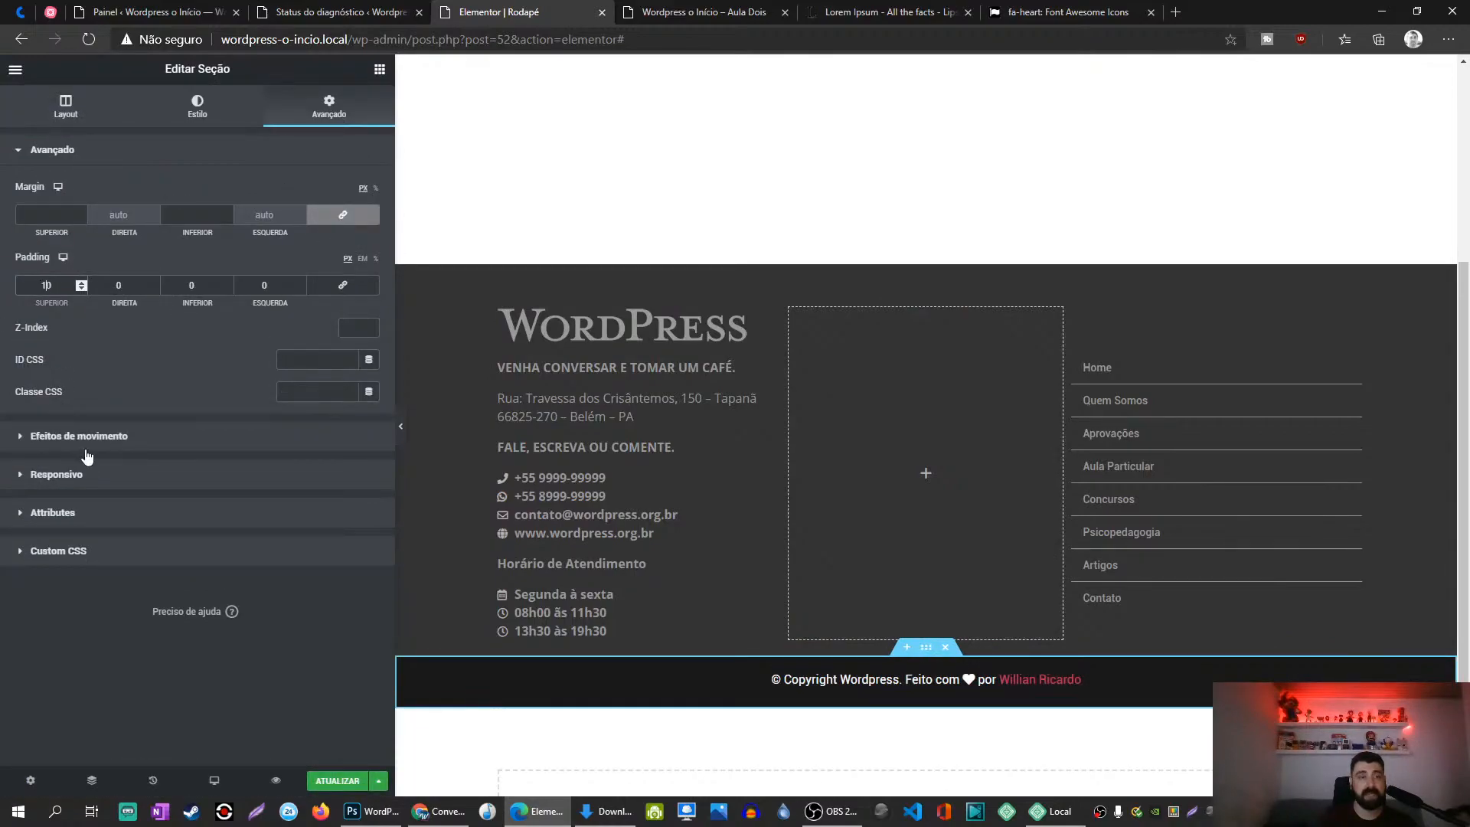
click(337, 780)
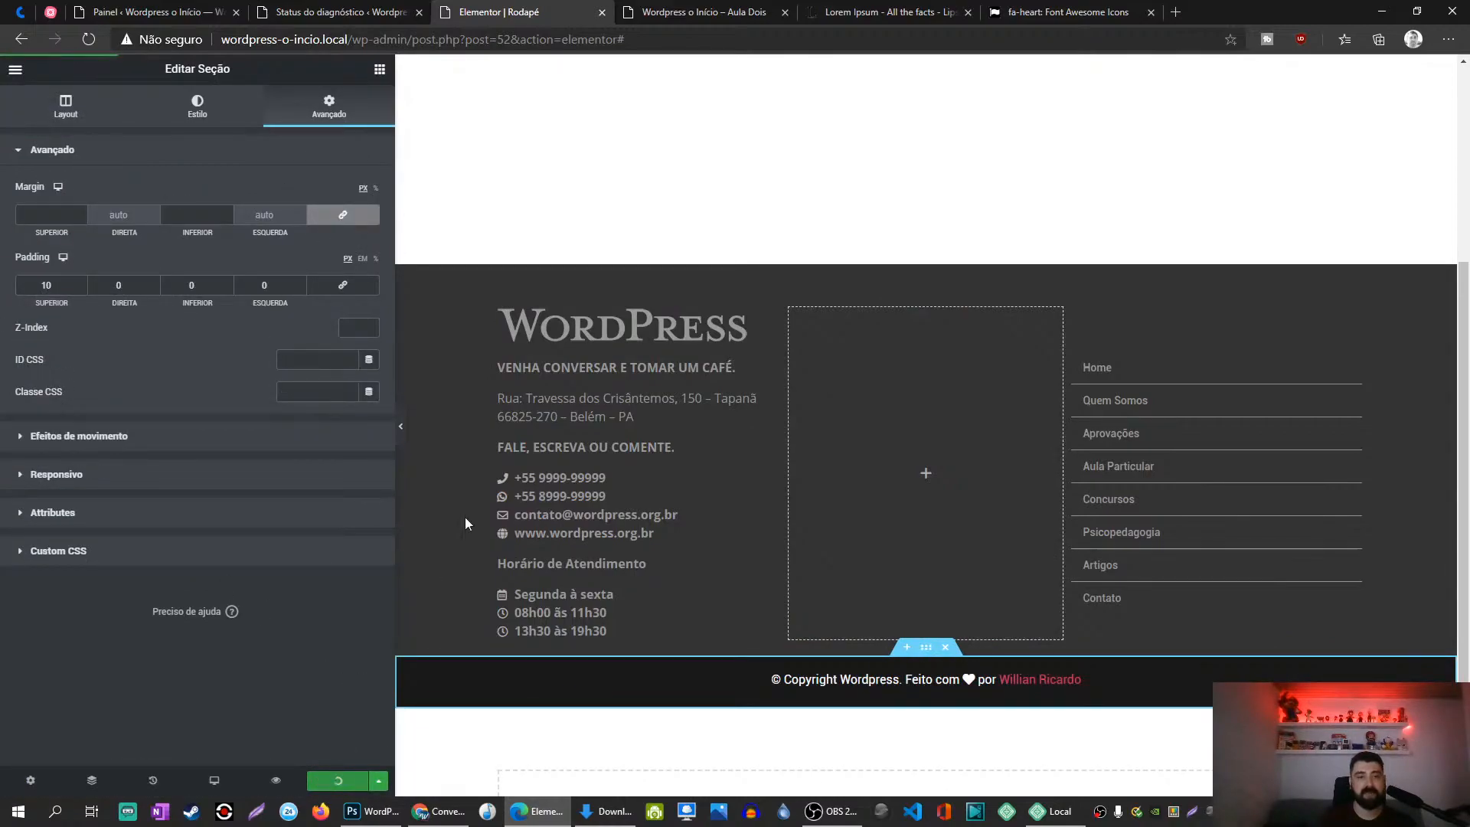
click(681, 10)
key(F5)
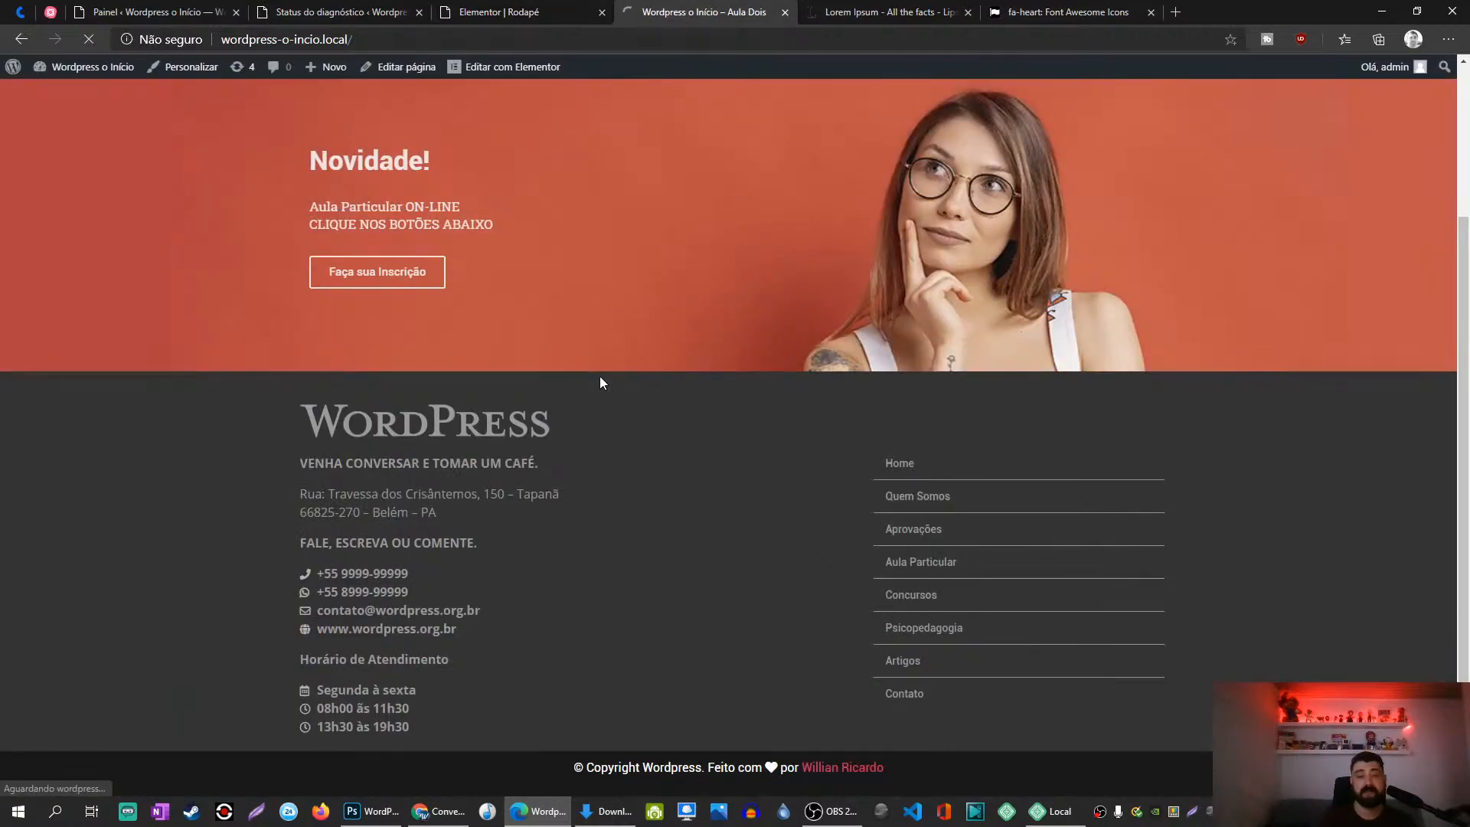
Step: Reload the live site to review the finished footer, then select the copyright text in Elementor
key(F5)
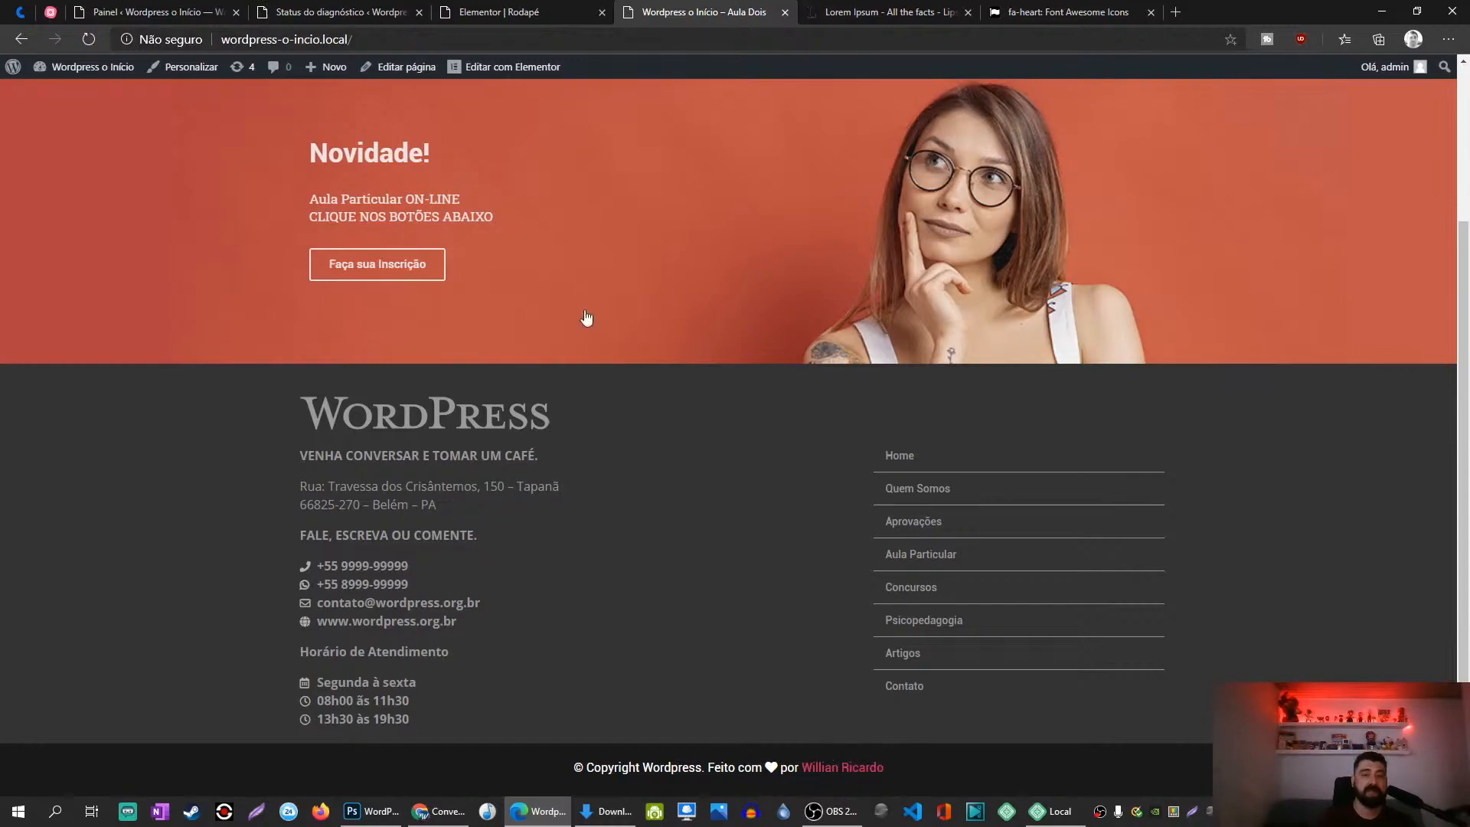
click(499, 12)
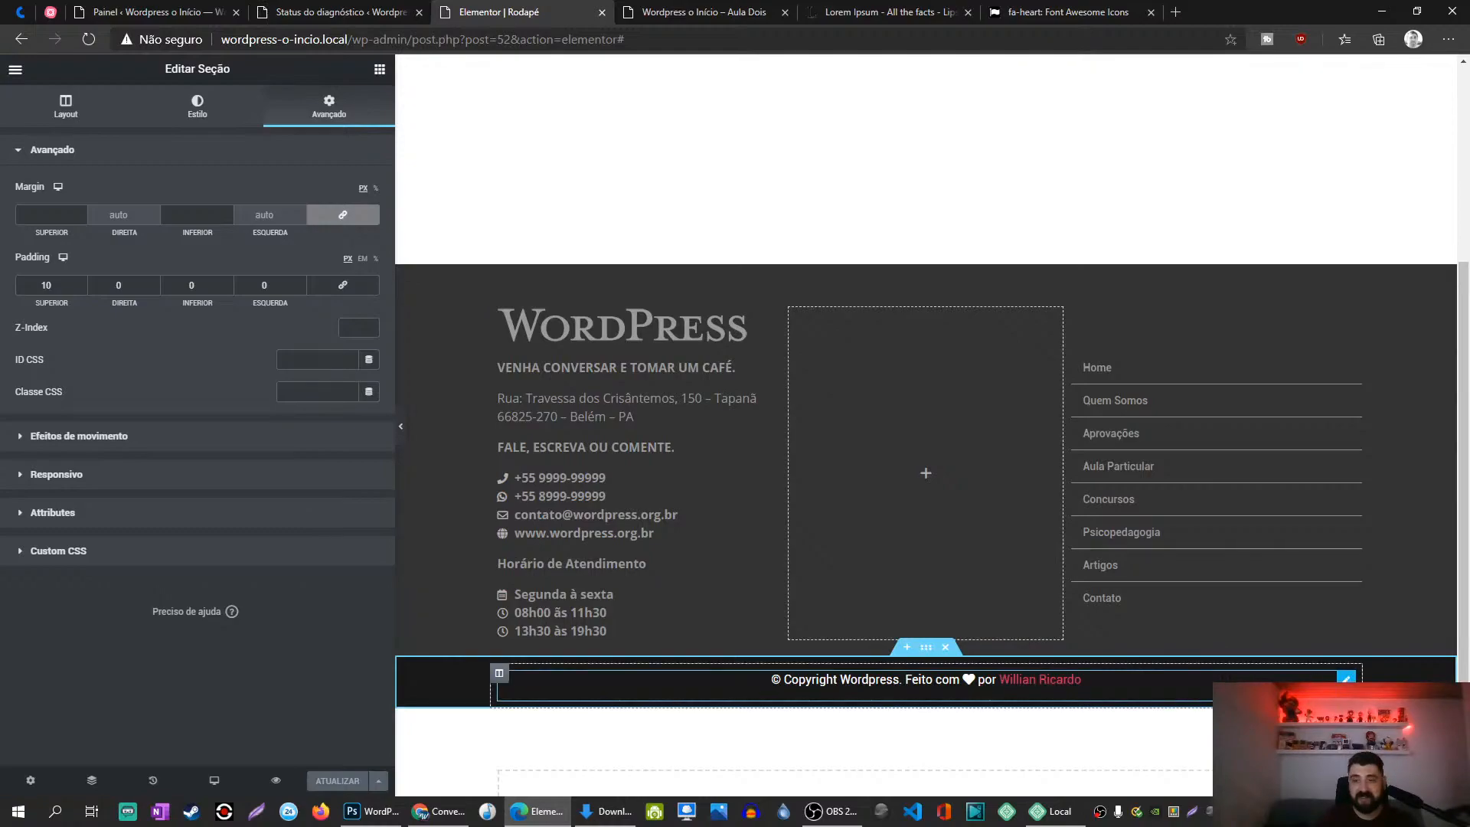
click(1345, 676)
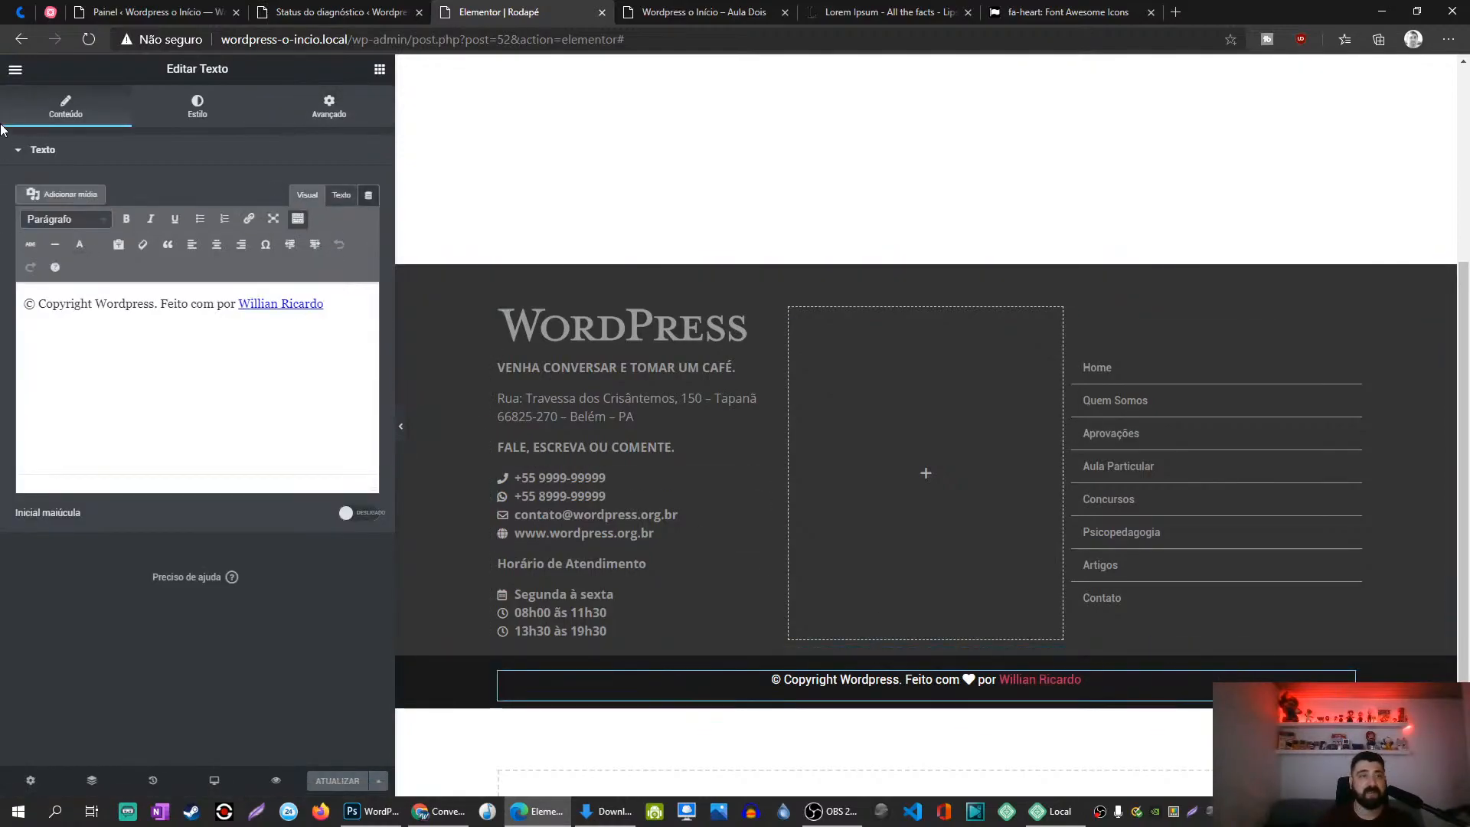
Step: Leave the default colours panel and open the copyright text widget's Advanced > Custom CSS section
click(15, 69)
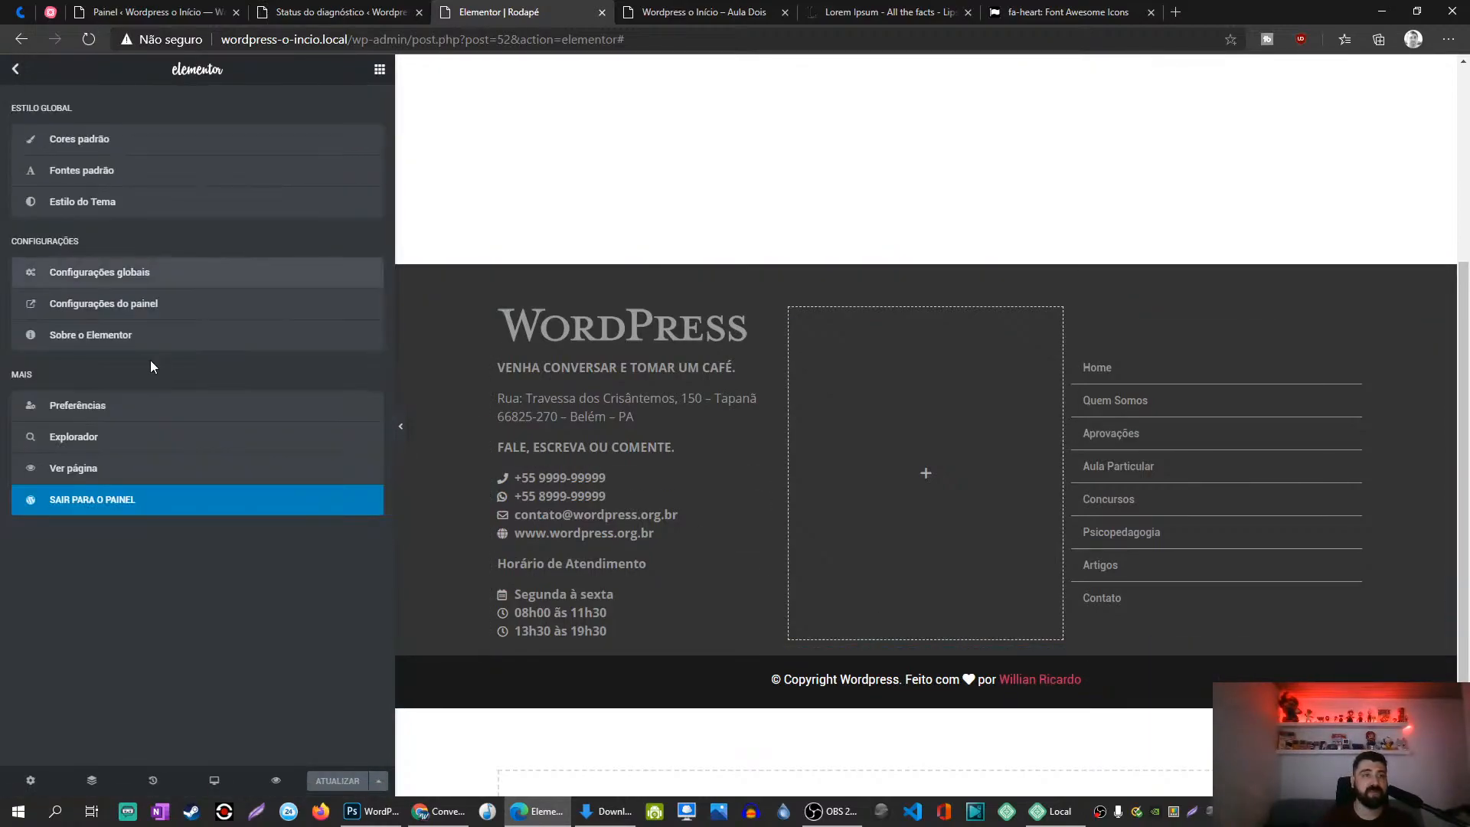
click(97, 145)
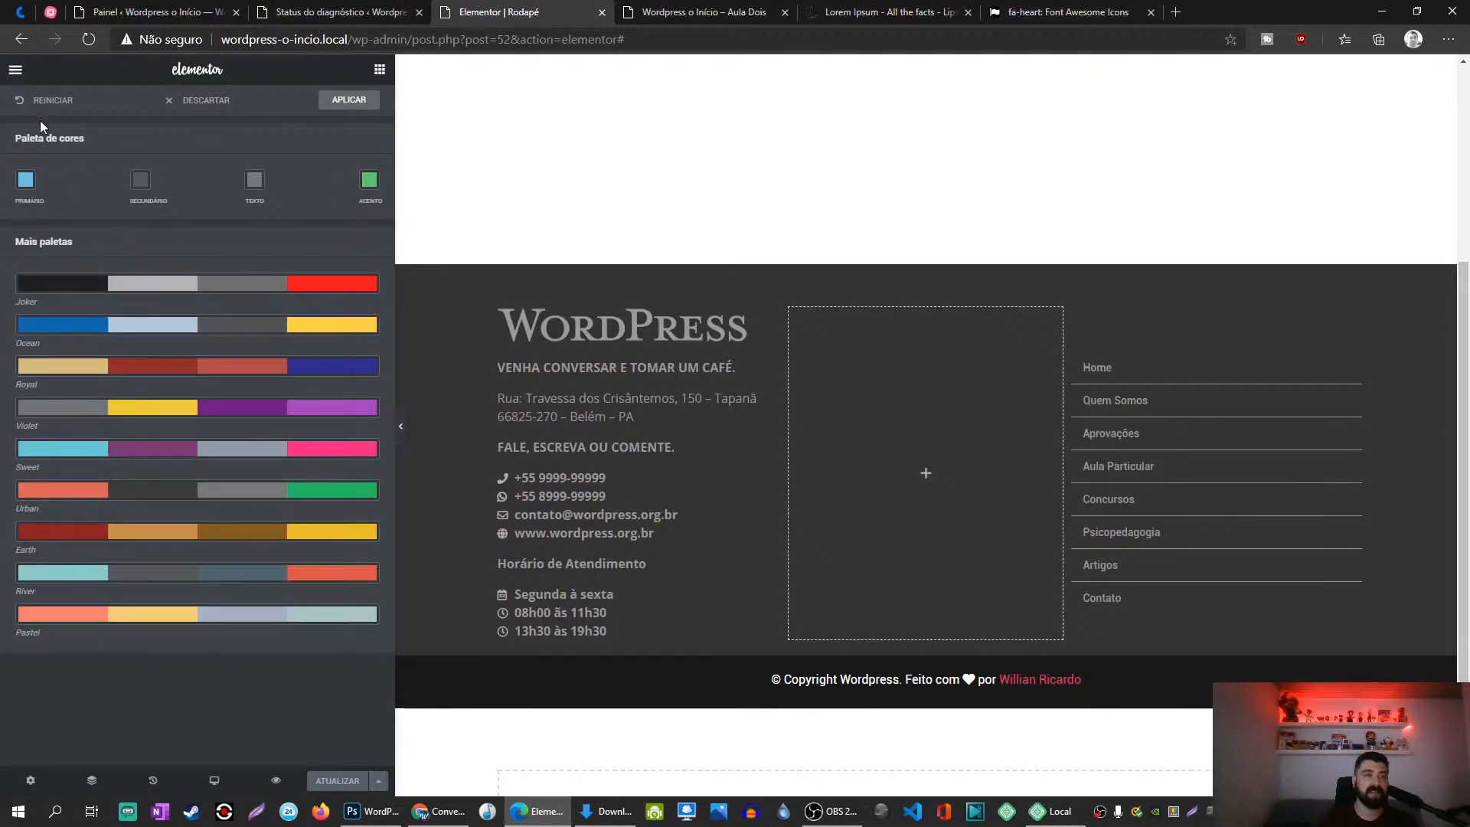
click(15, 69)
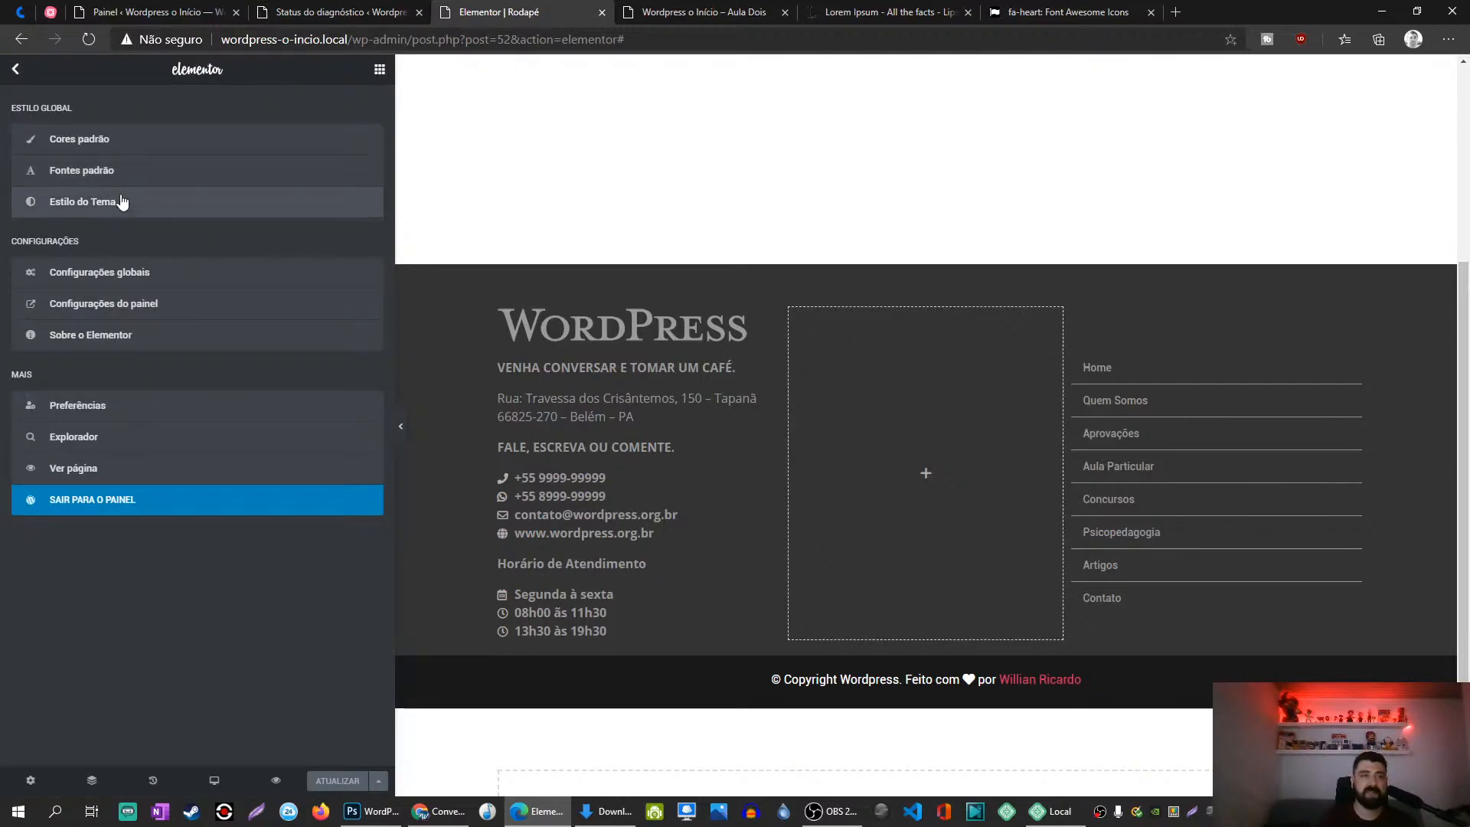
click(1034, 680)
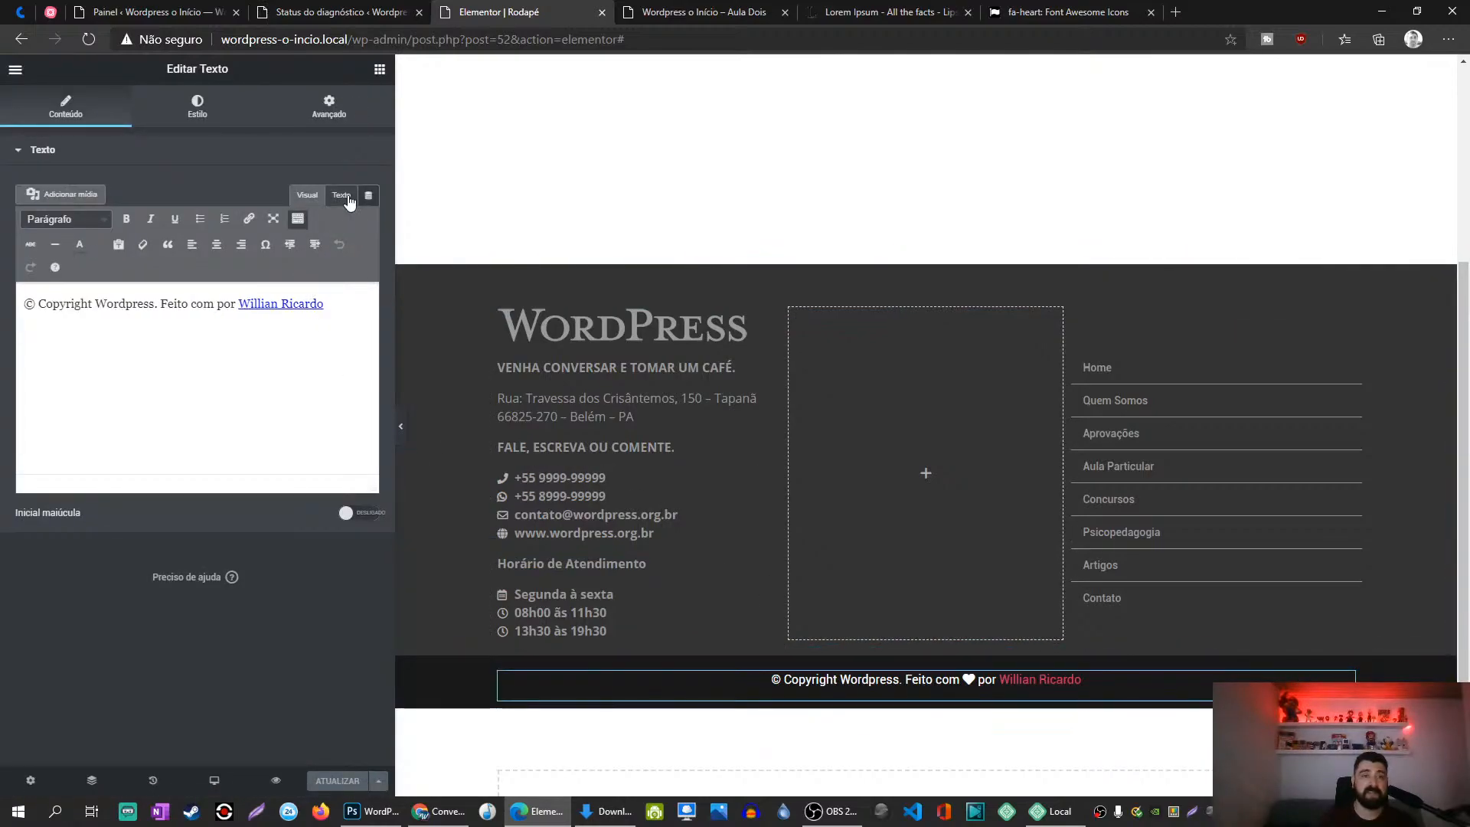
click(330, 109)
click(129, 716)
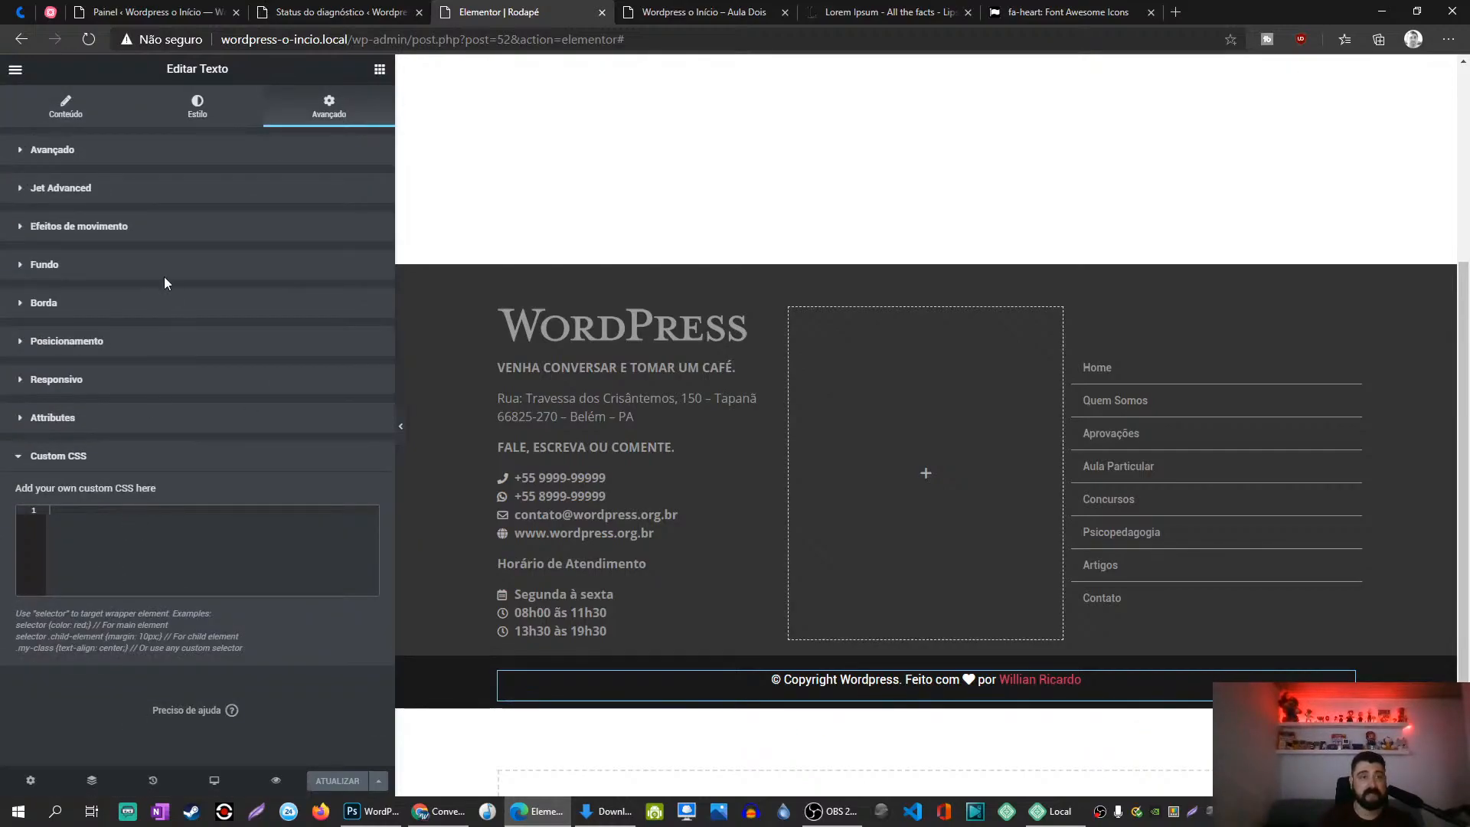
Step: Give the copyright text widget the CSS ID Rodape
click(148, 153)
click(310, 370)
text(Rodape)
key(ctrl+a)
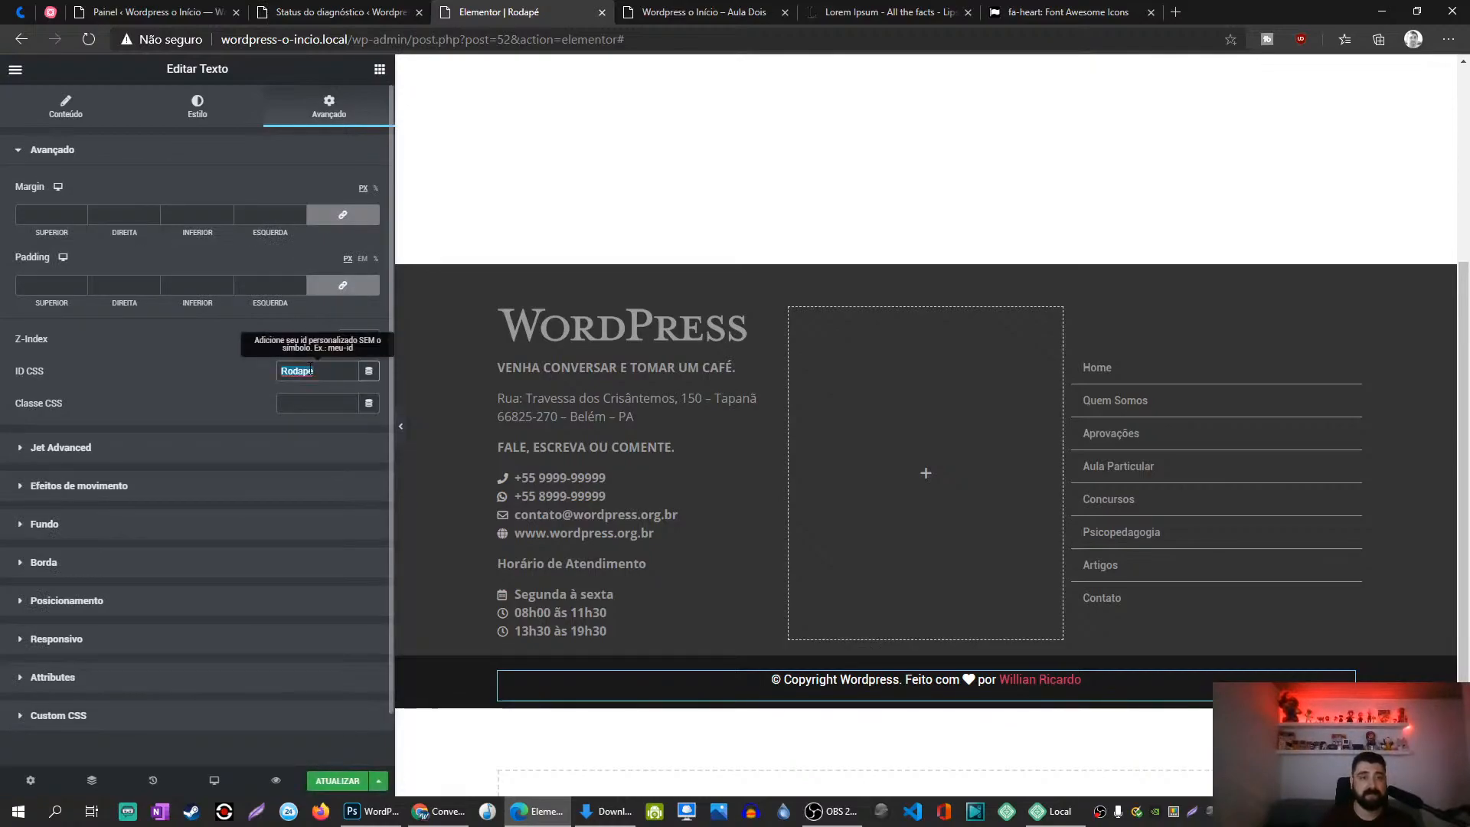
Step: Add the Custom CSS rule '#Rodape a { color: #999 }'
click(105, 724)
text(Rodape{)
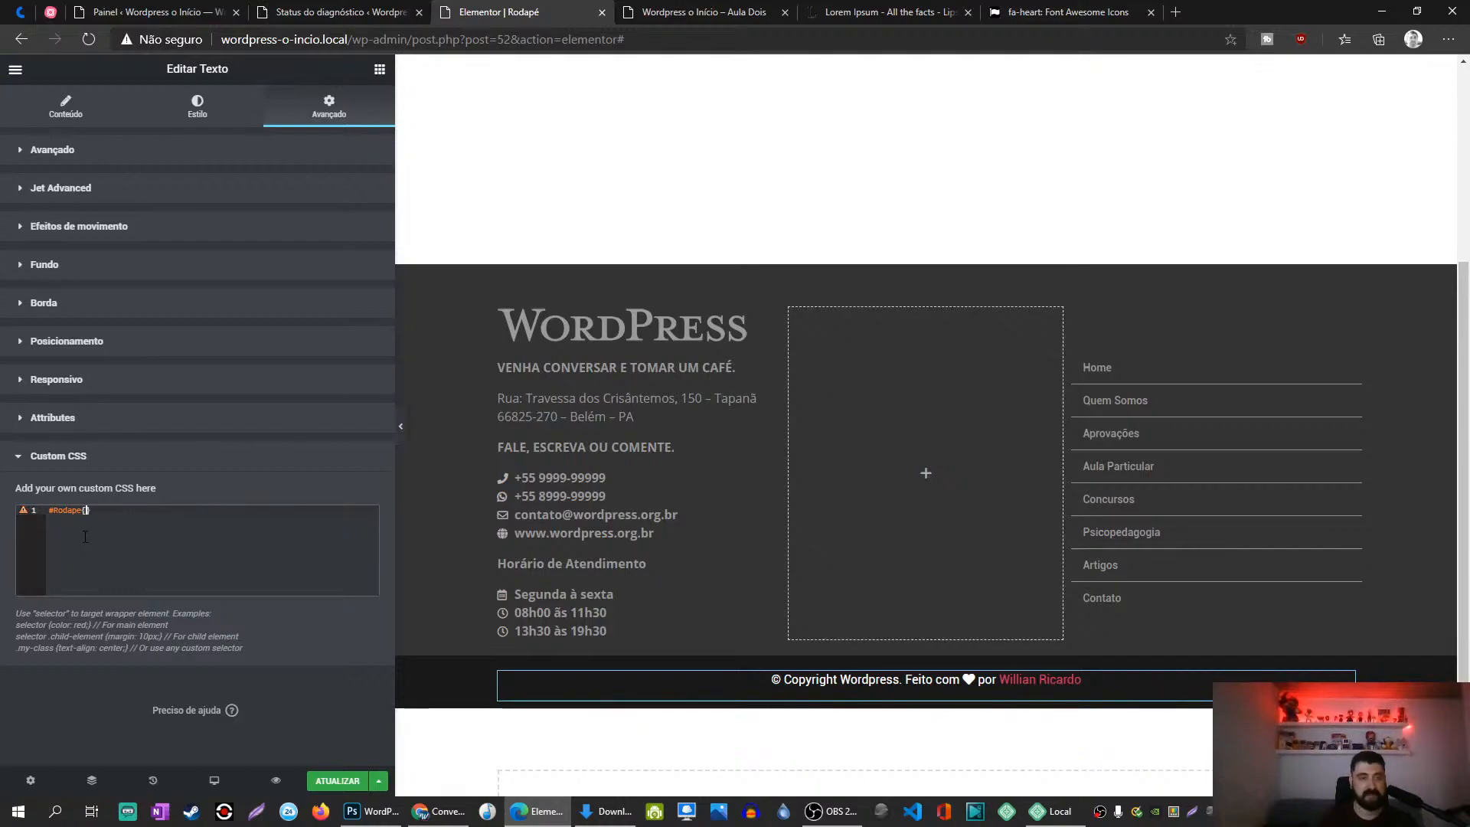
key(Return)
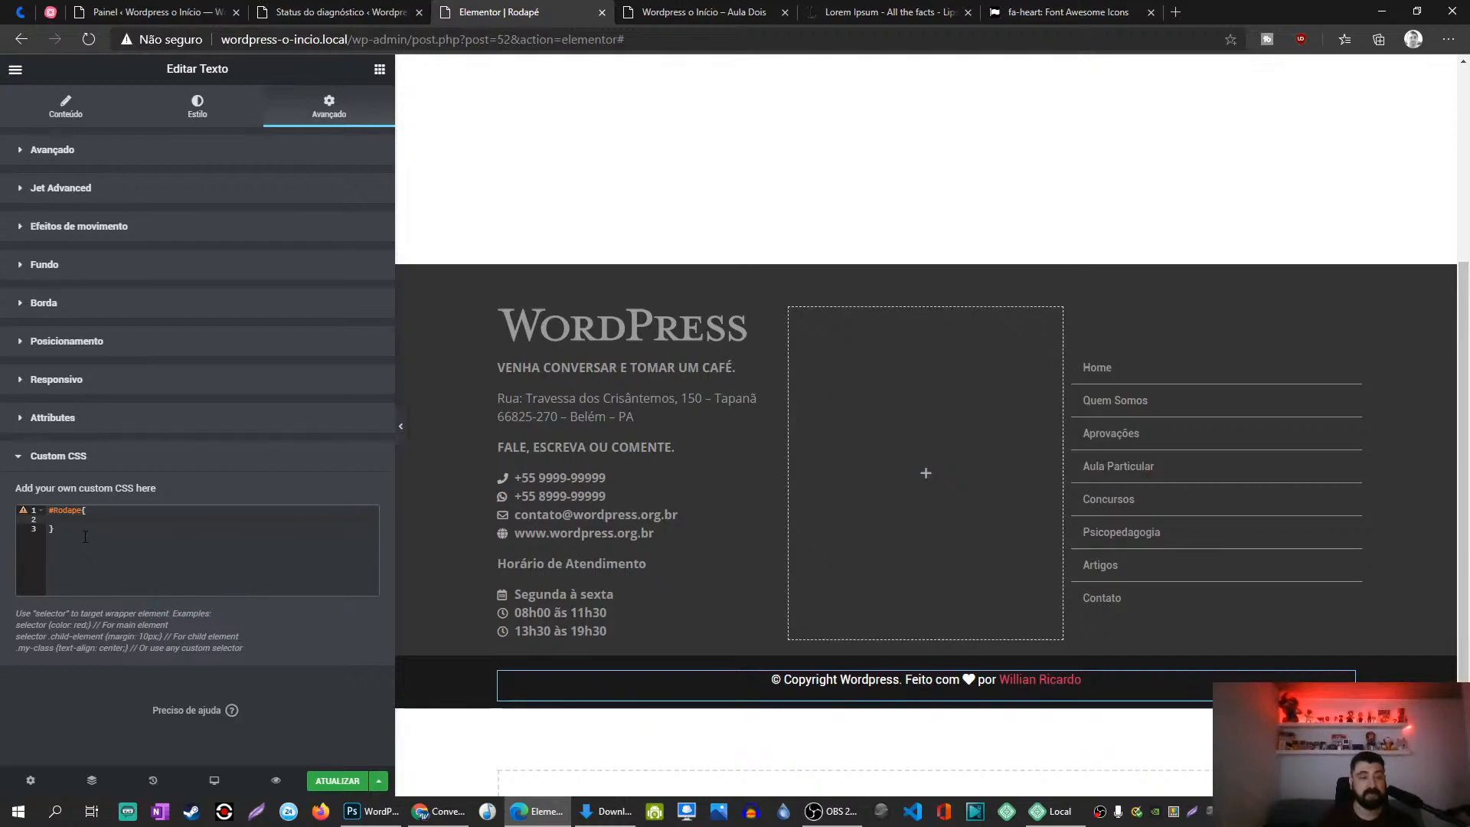
text(color: )
text(#333)
key(BackSpace)
key(BackSpace)
key(BackSpace)
text(33)
text(999)
key(Up)
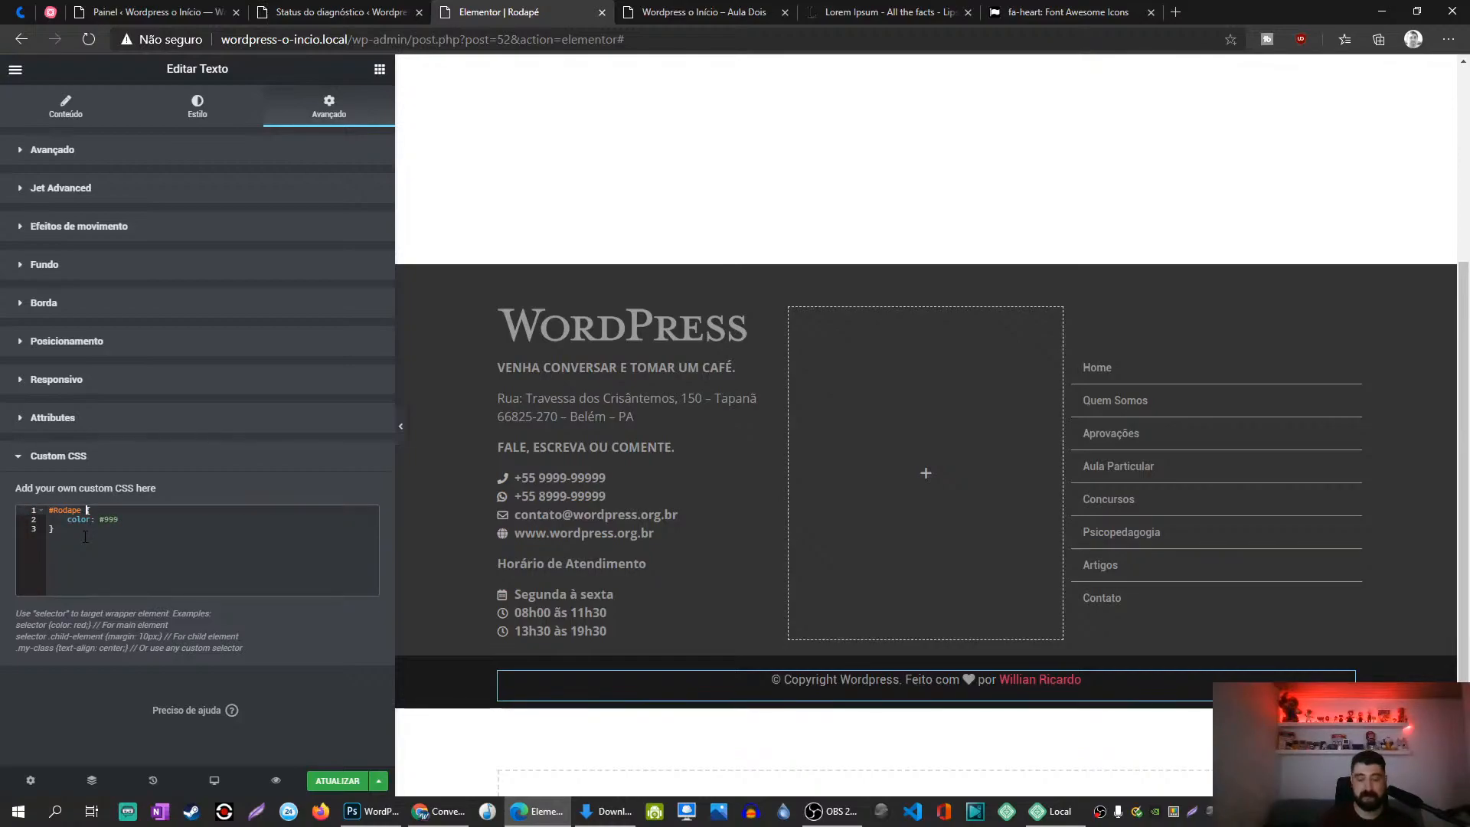
text(9)
key(BackSpace)
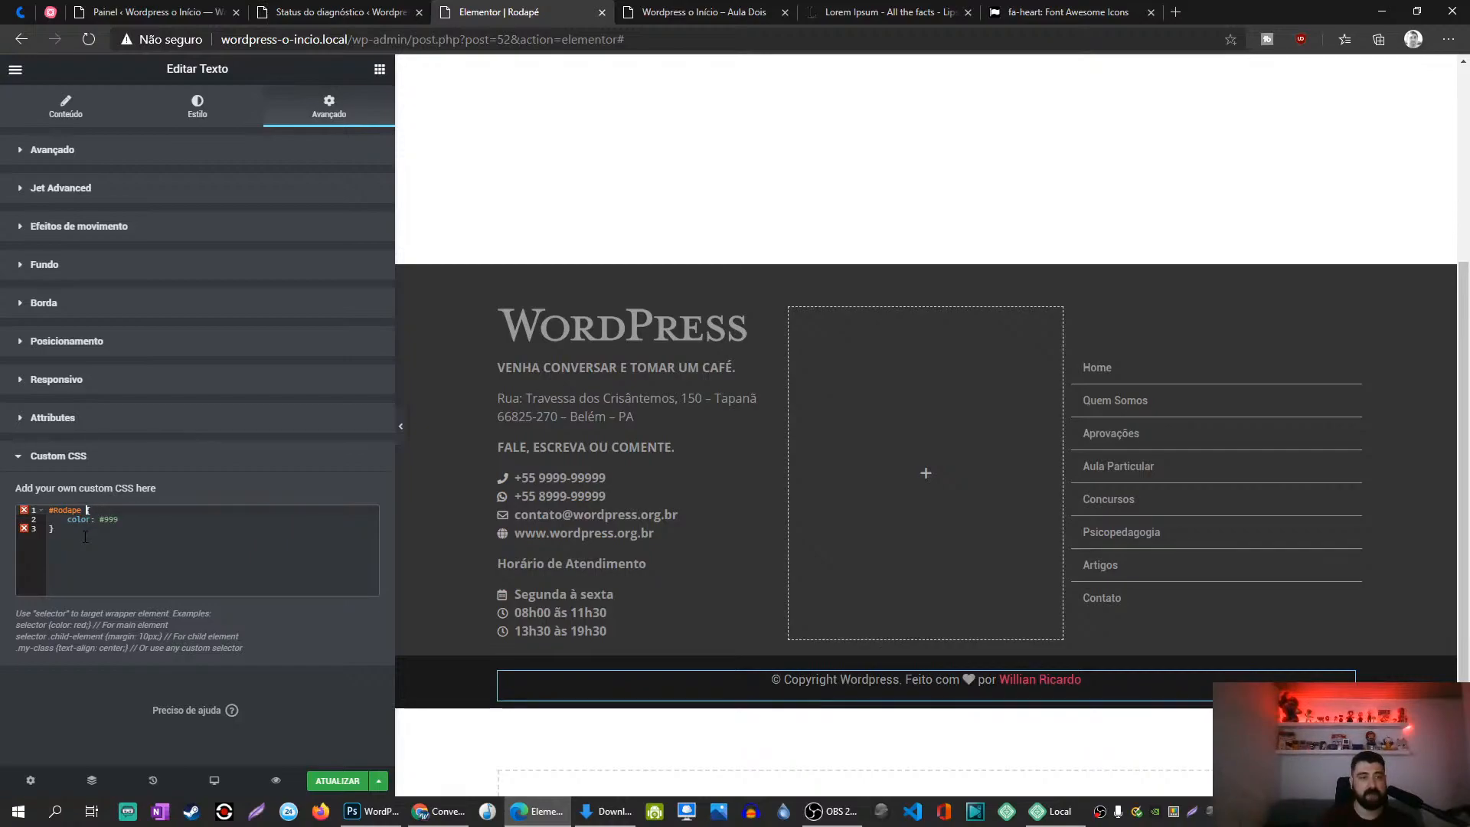
text(a)
key(Escape)
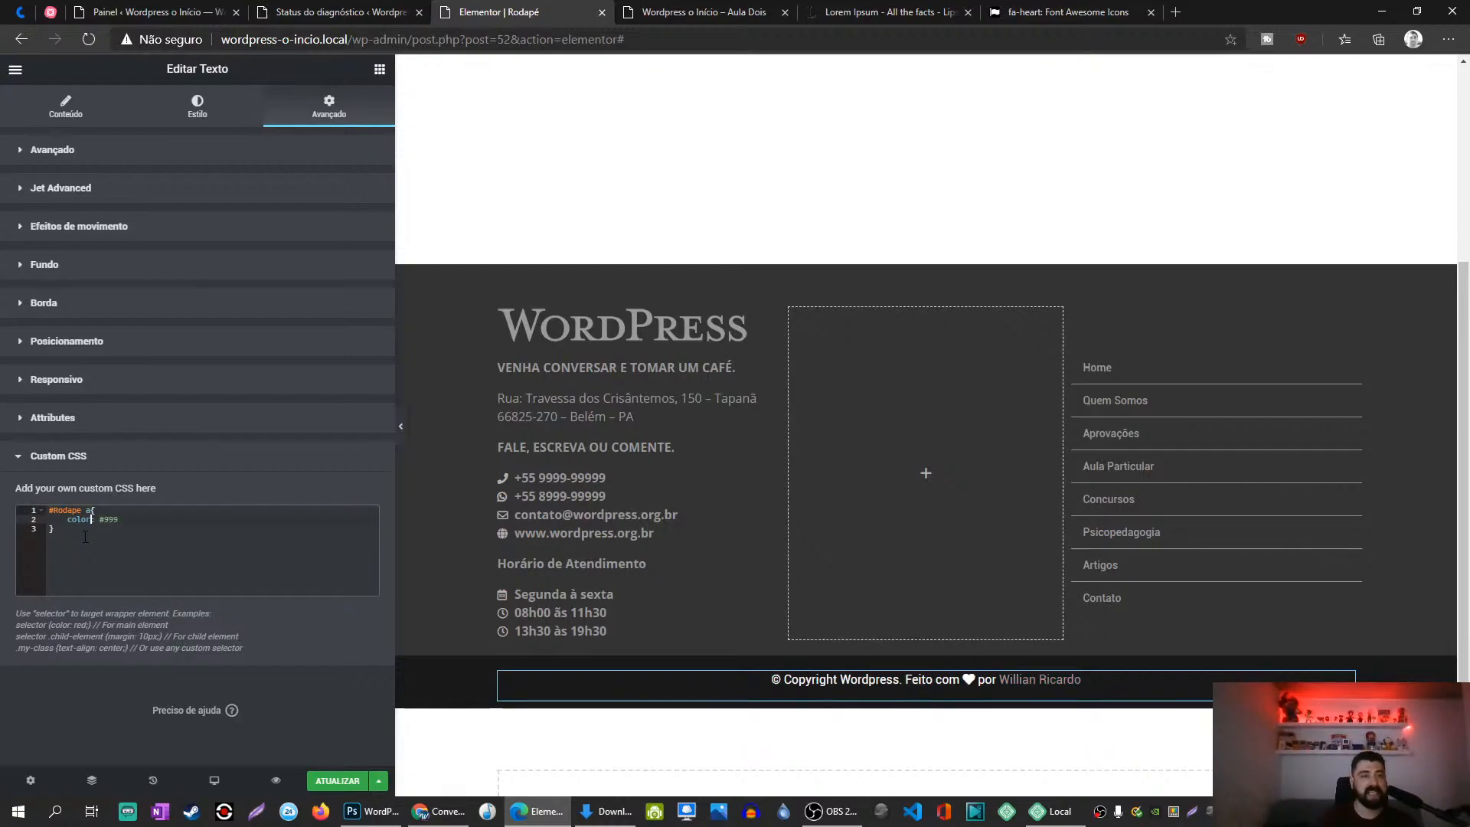
key(Down)
key(Down)
Step: Duplicate it as a '#Rodape a:hover' rule with colour #ff6501 and save the footer
text(#Rodape a{     color: #999 })
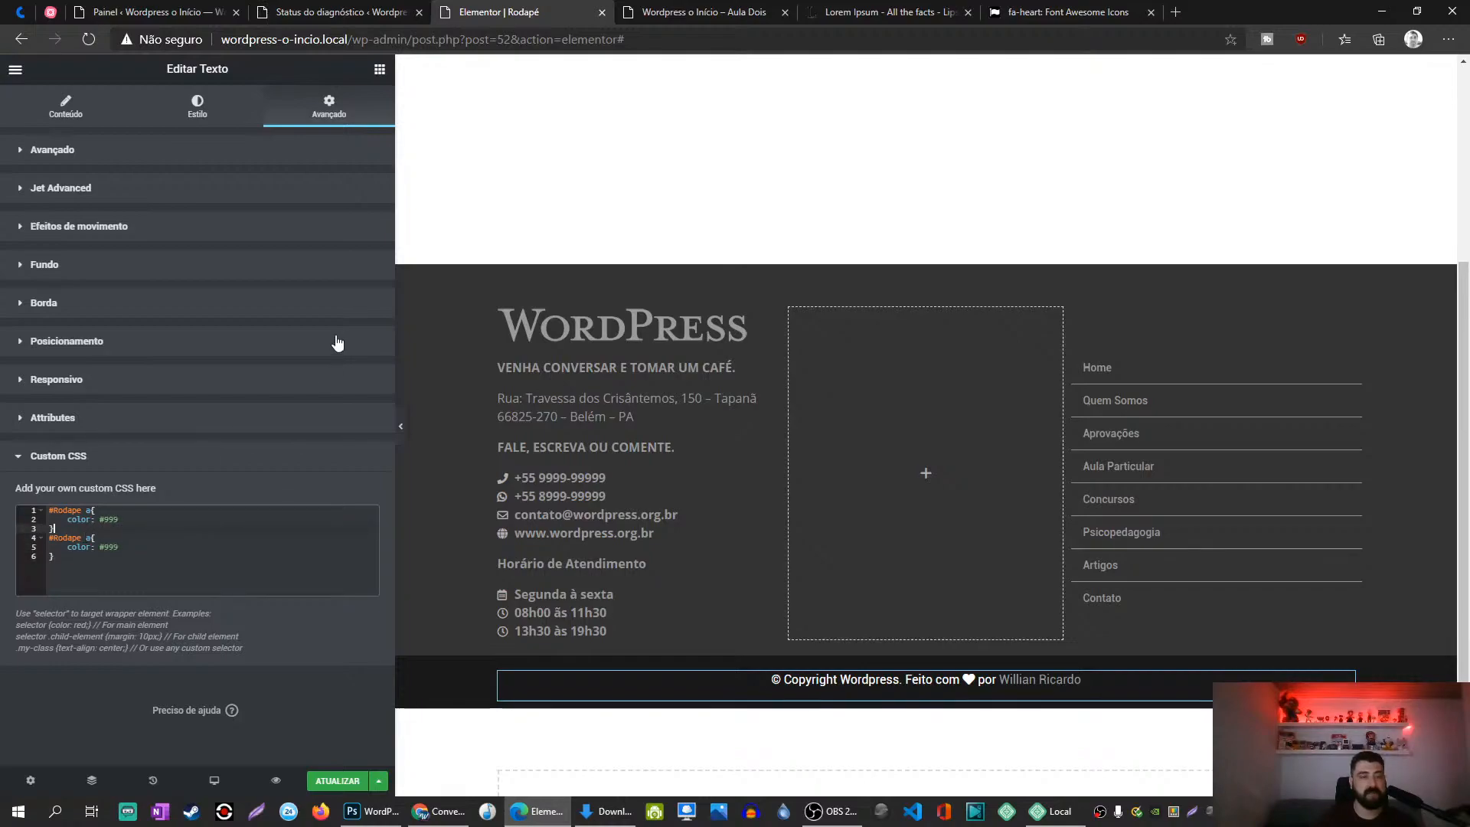
key(Down)
key(Up)
key(Right)
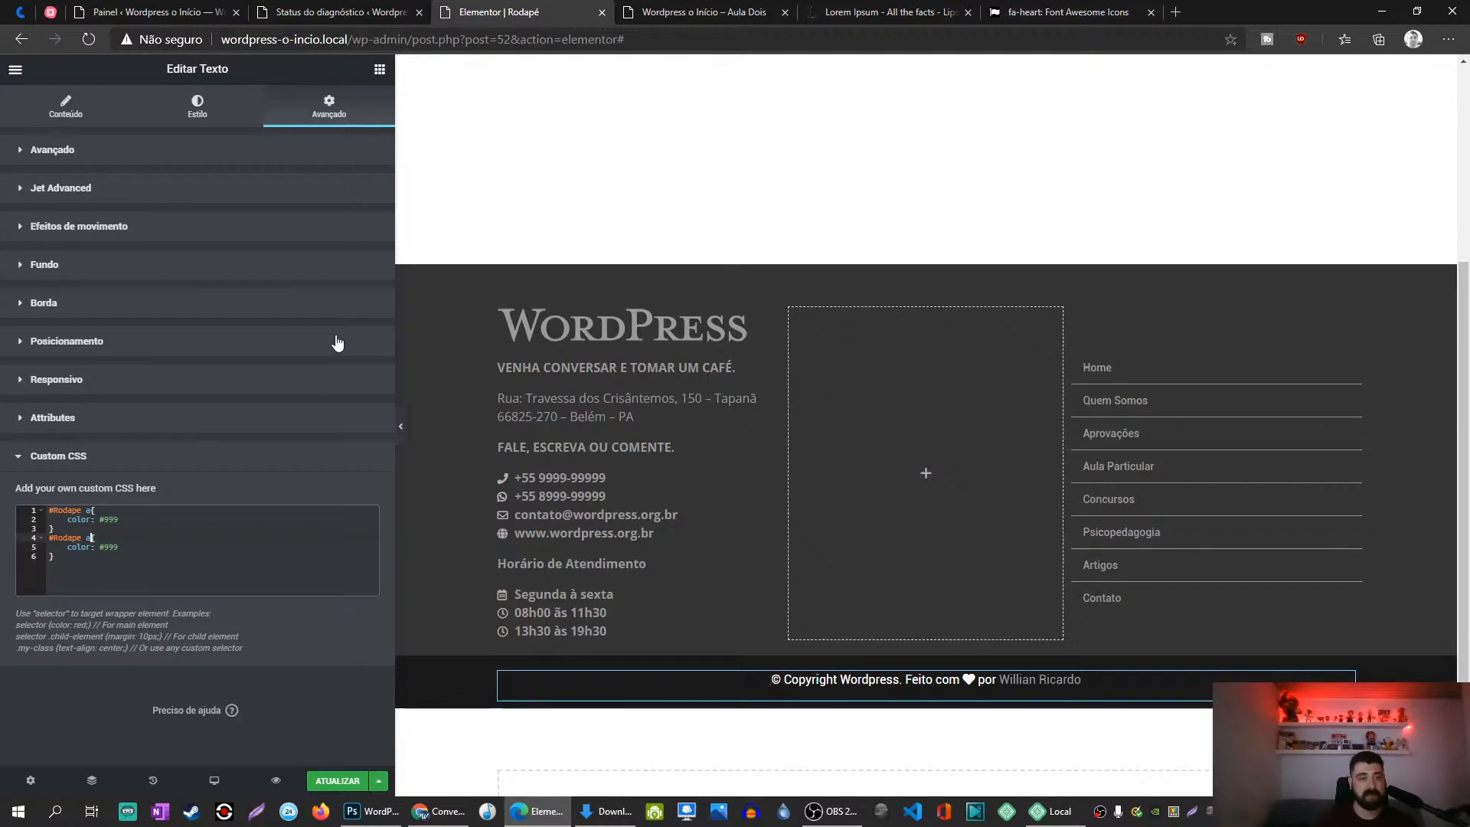
text(:hover)
key(Down)
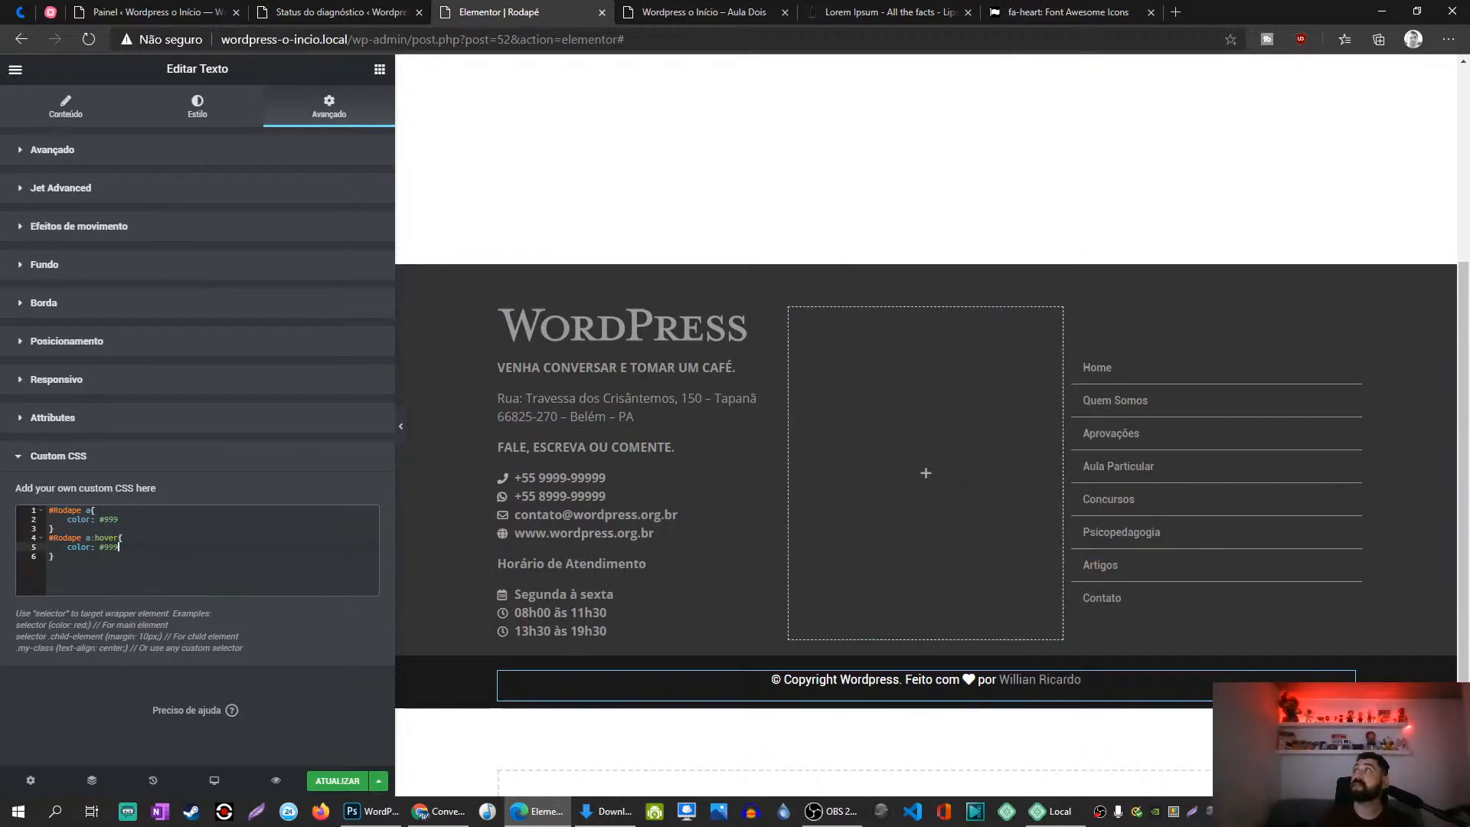
key(alt+Tab)
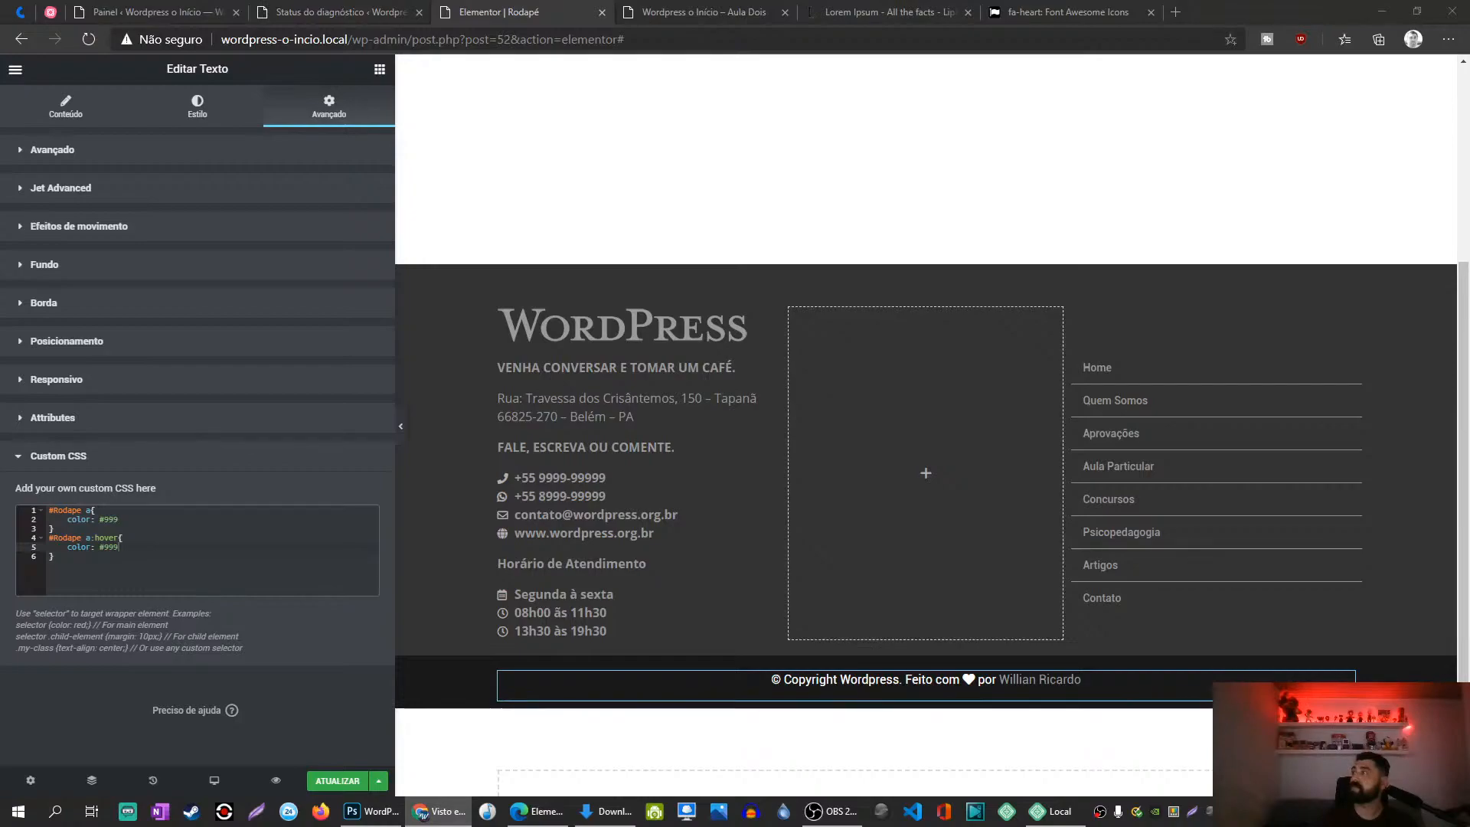
double_click(106, 549)
text(ff6501)
key(Down)
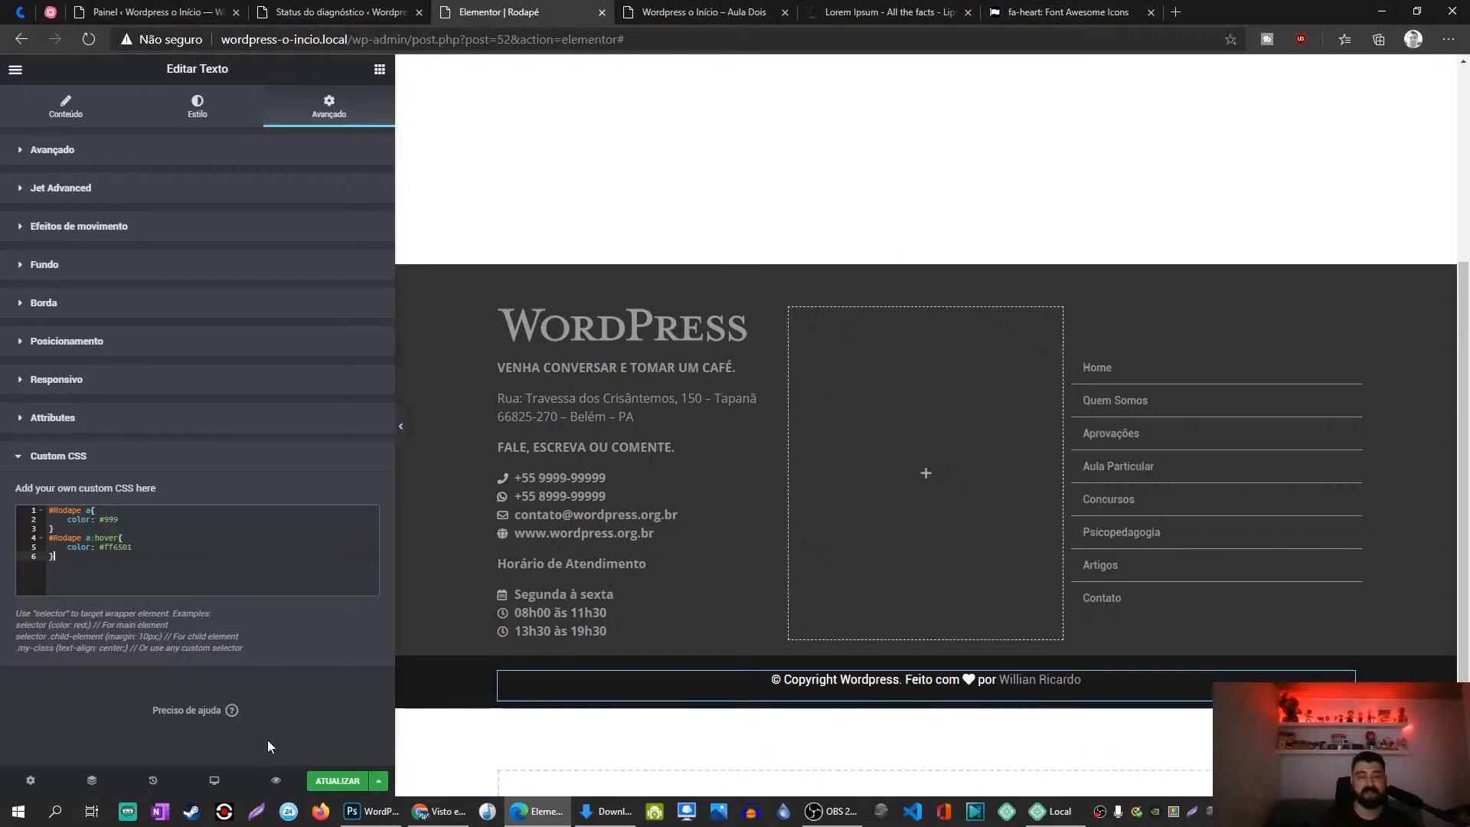
click(332, 782)
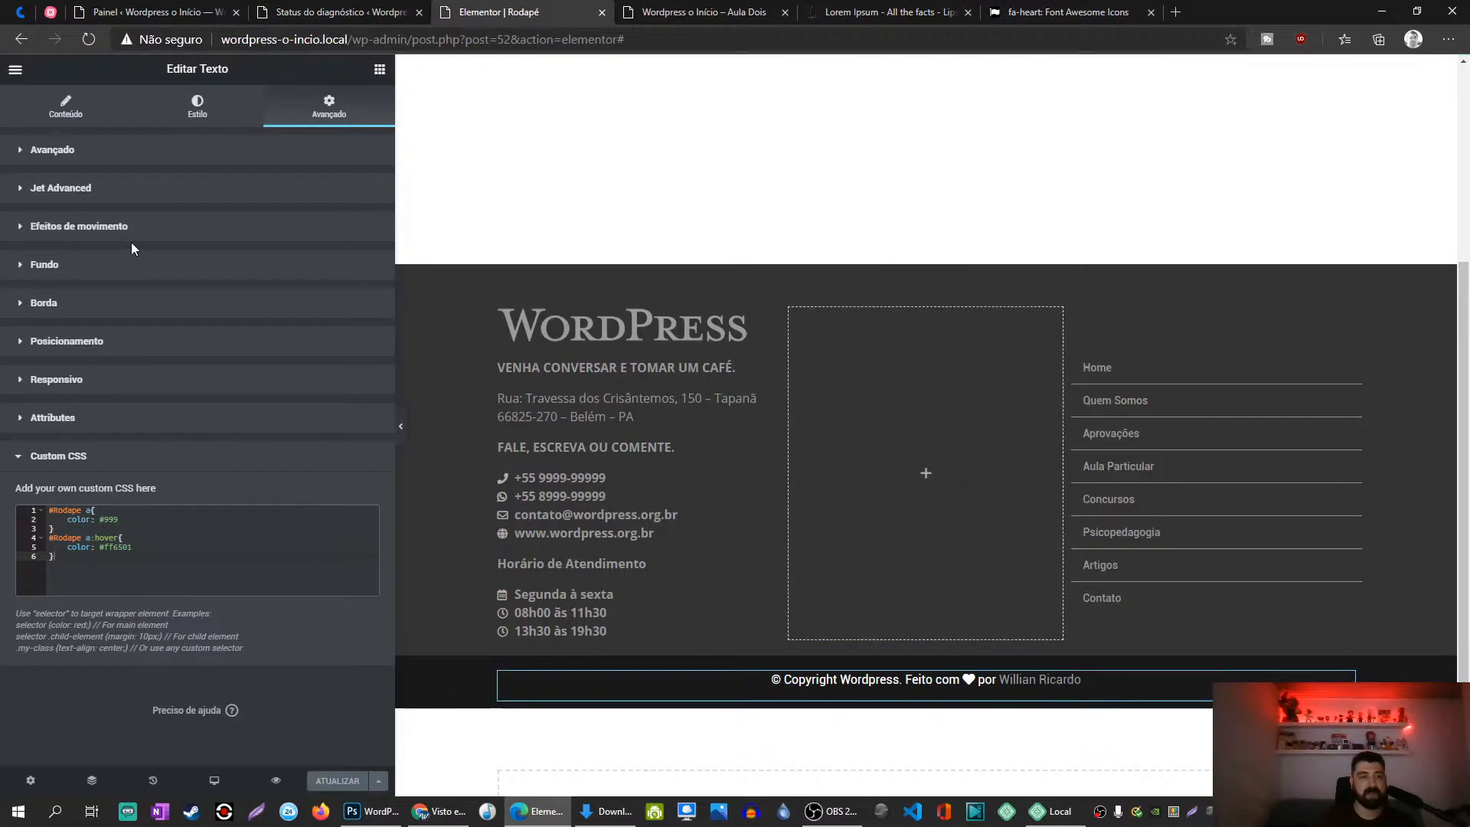
Step: Set the copyright text colour to grey #999
click(198, 107)
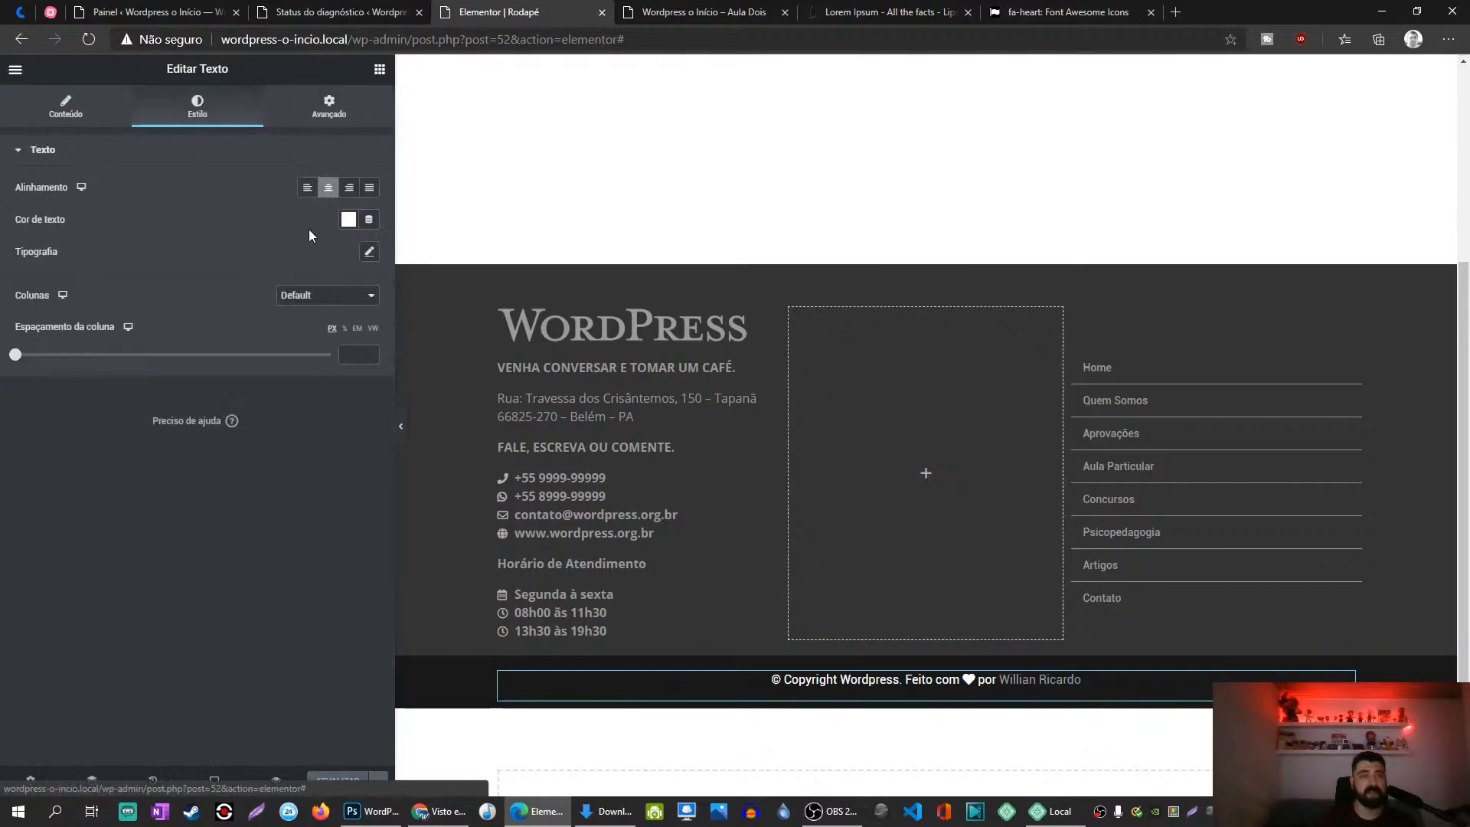
click(348, 220)
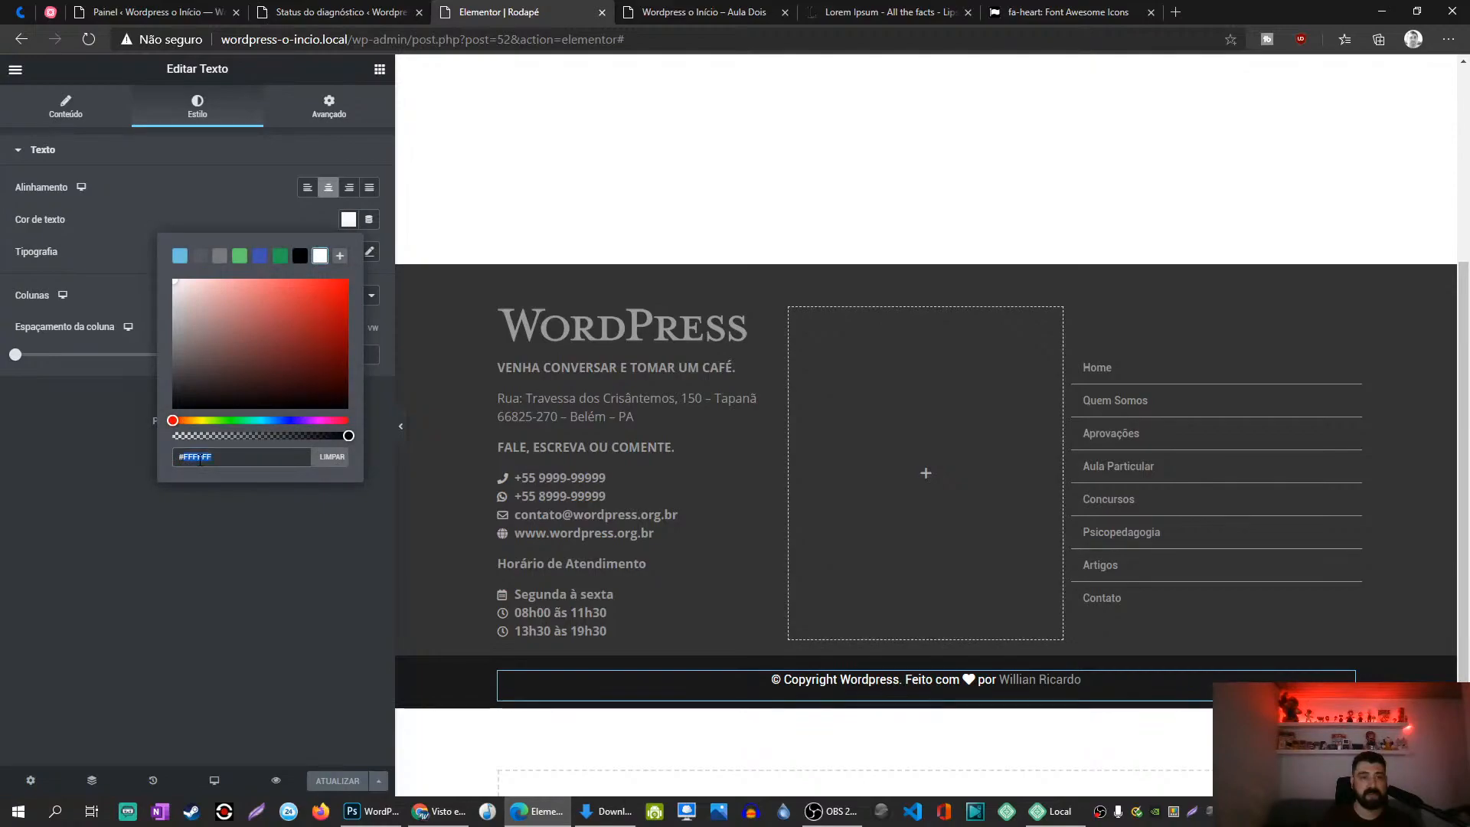
text(999)
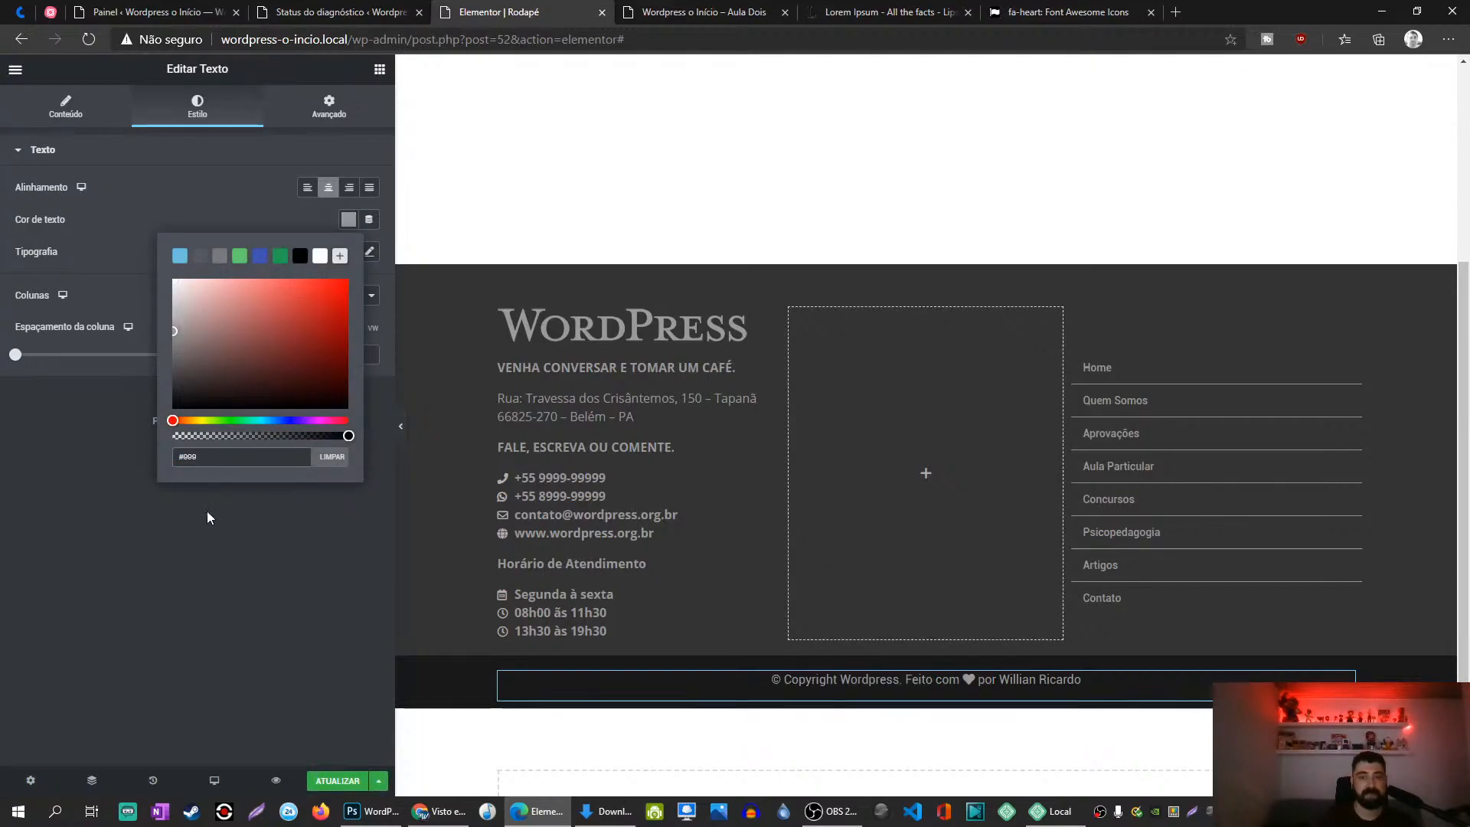
click(202, 554)
Step: Set the copyright text typography to Open Sans, weight 600, and save the footer
click(369, 252)
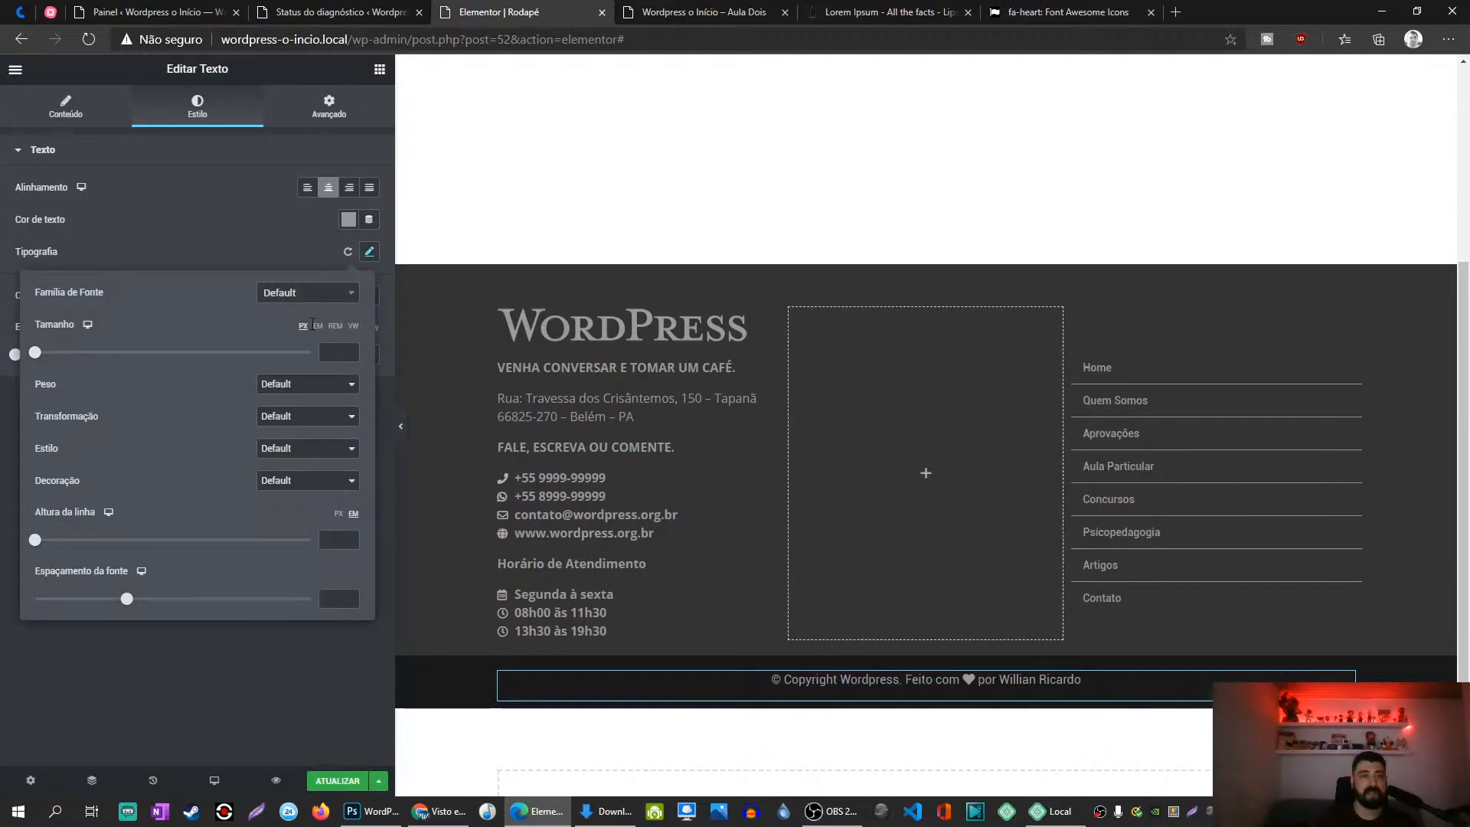
click(313, 294)
text(oo)
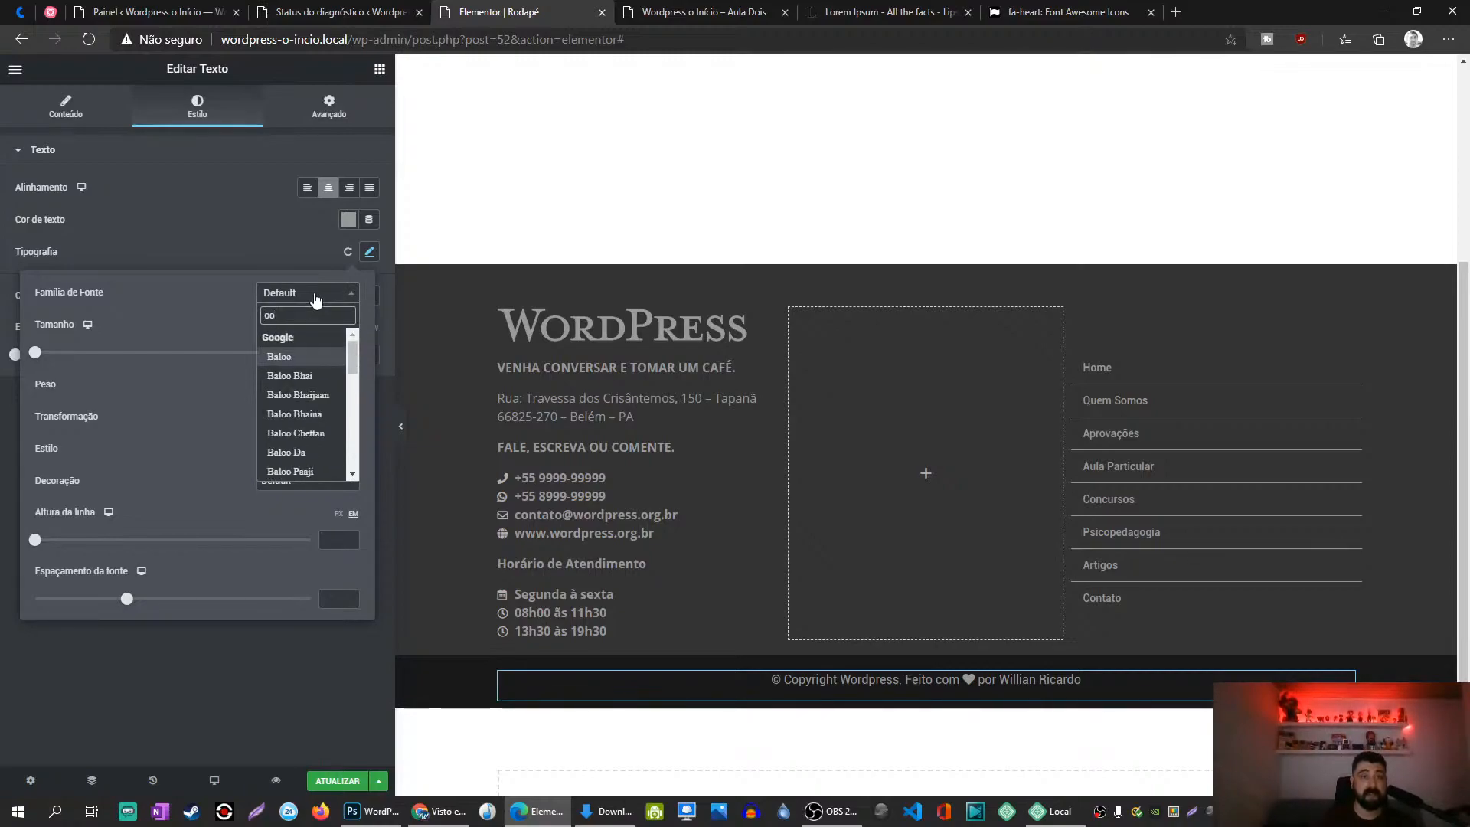
key(BackSpace)
text(pen)
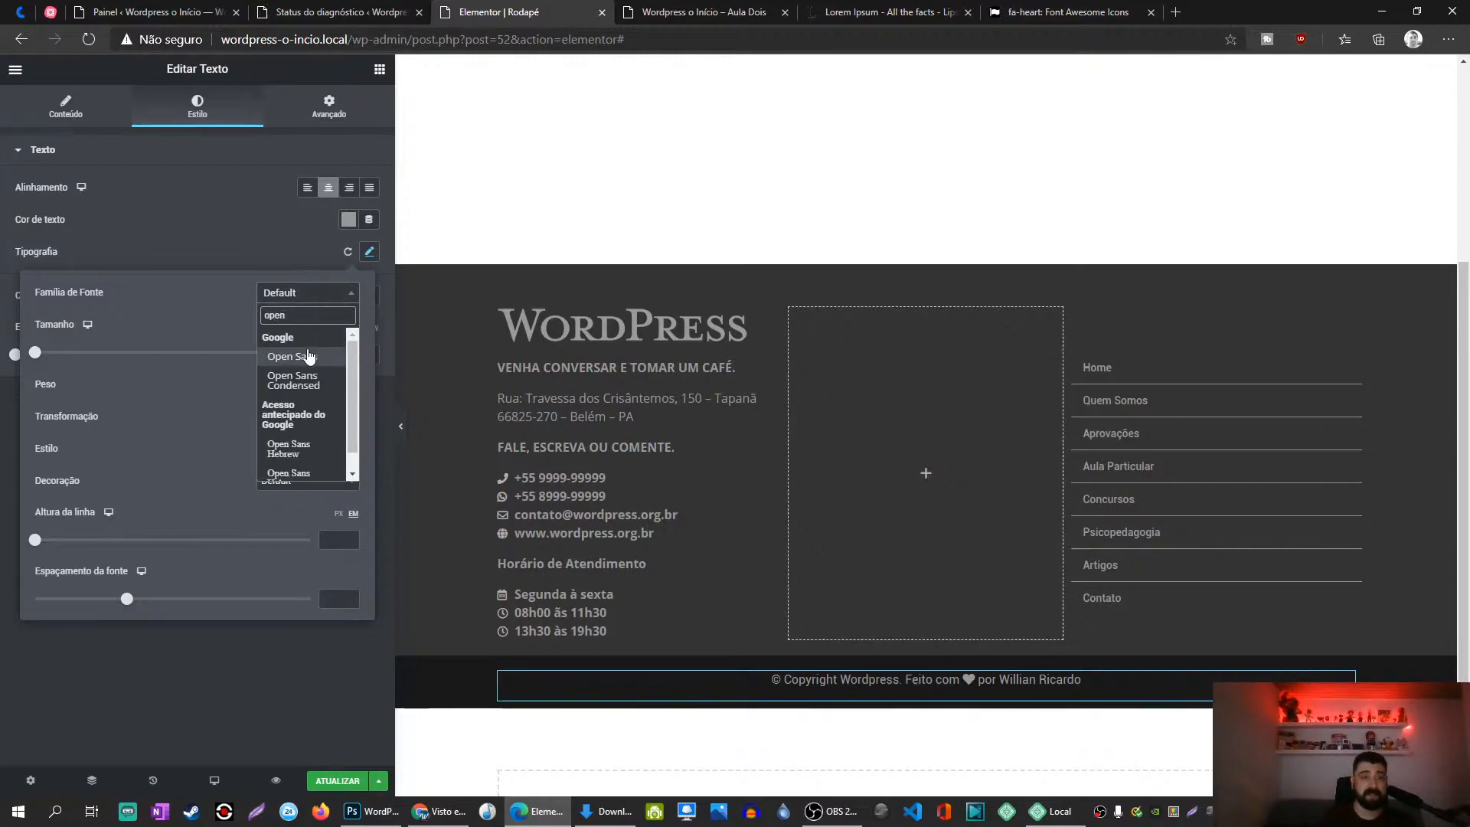
click(309, 354)
click(304, 227)
click(369, 252)
click(306, 387)
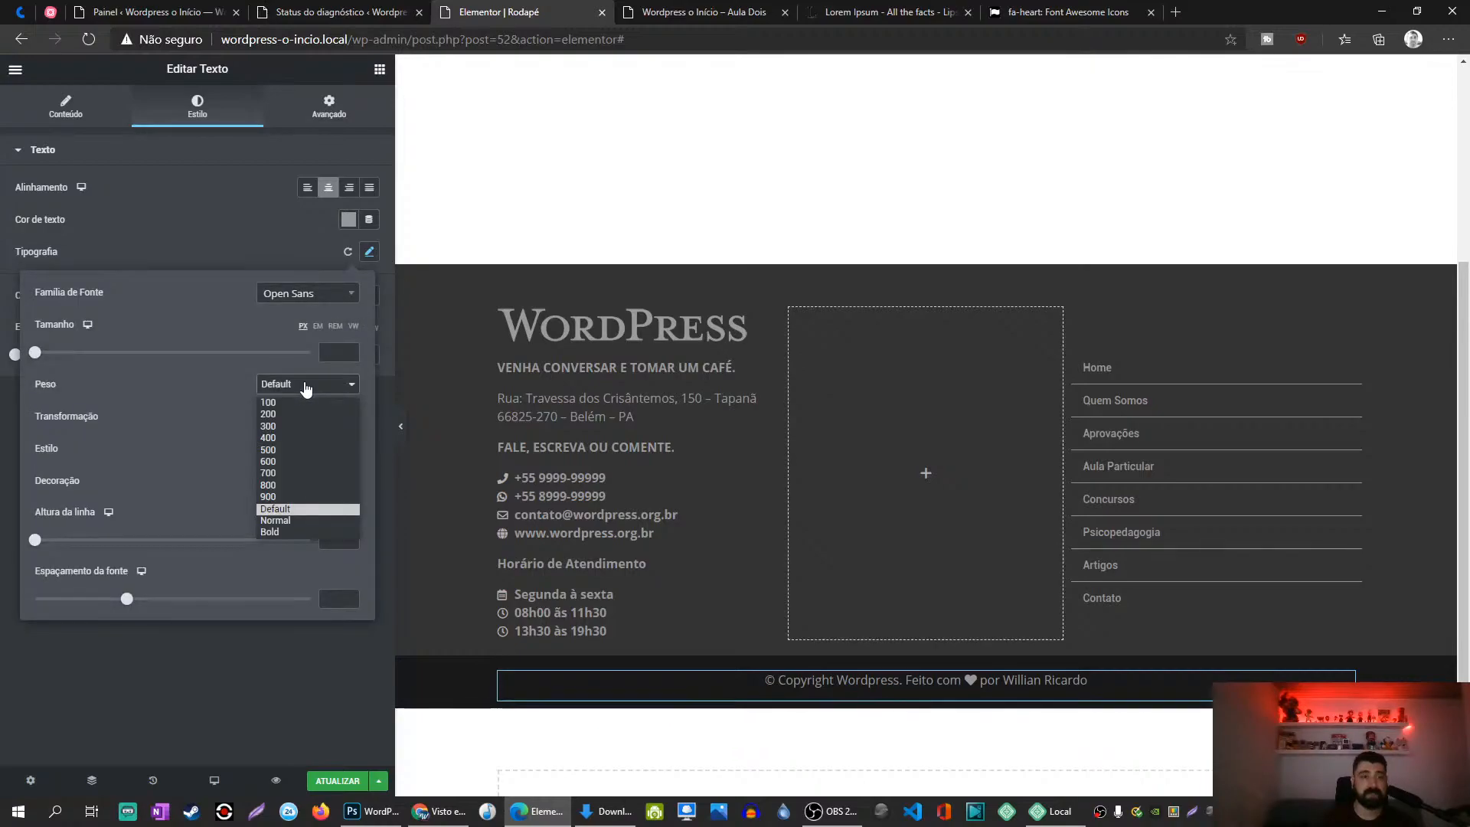
click(277, 461)
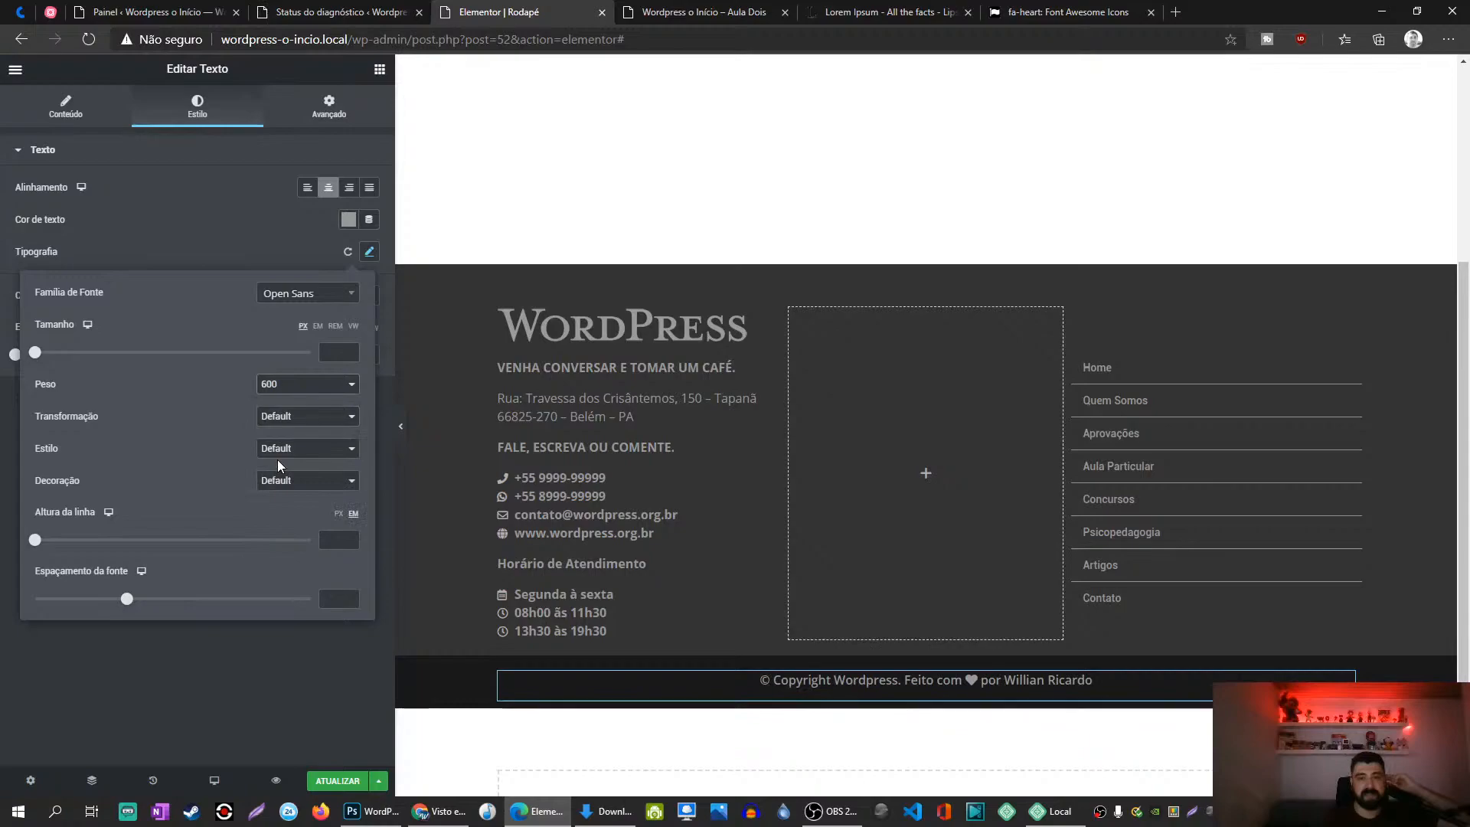
click(257, 663)
click(358, 784)
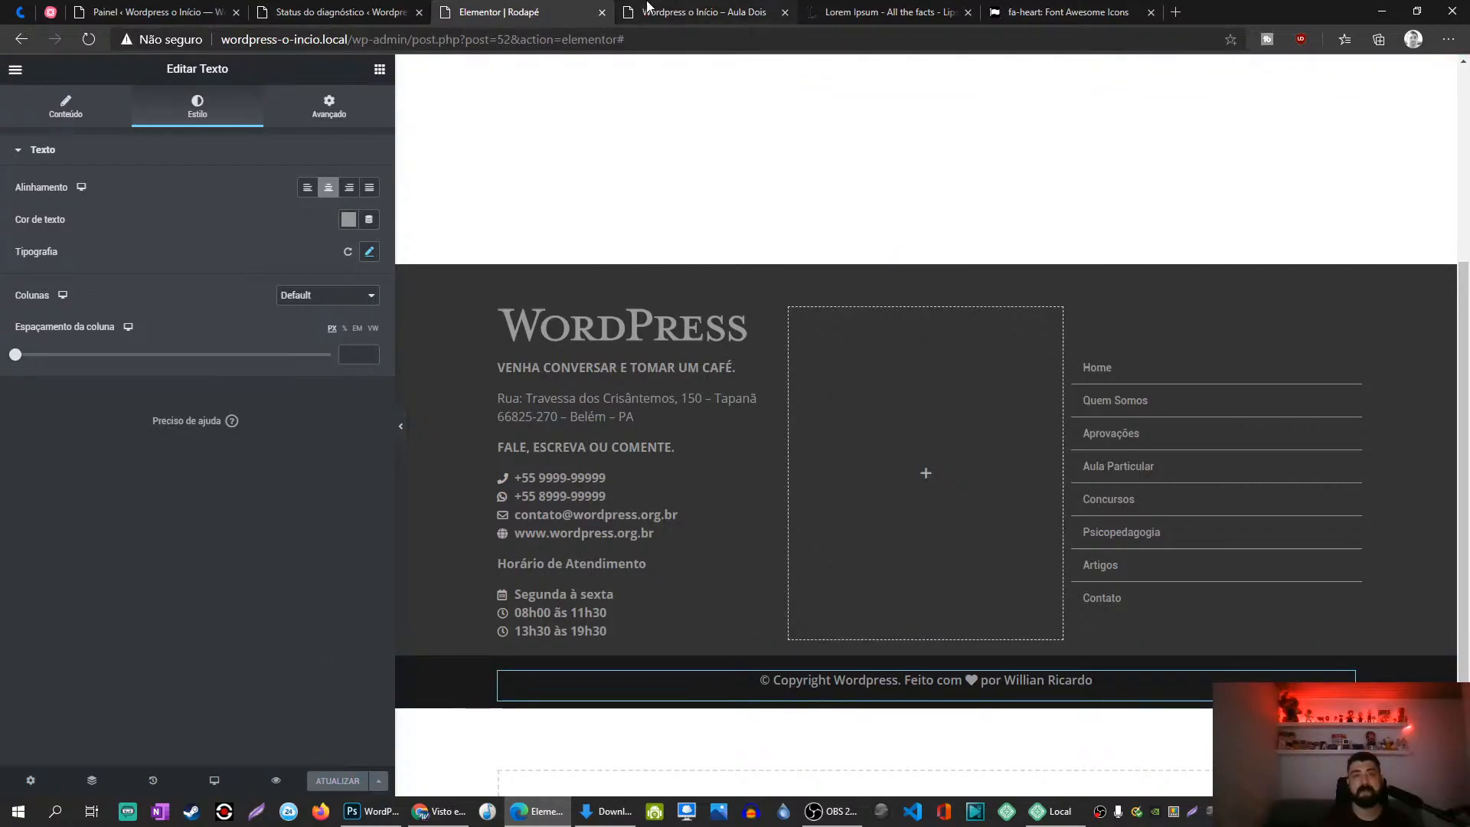
click(697, 11)
key(F5)
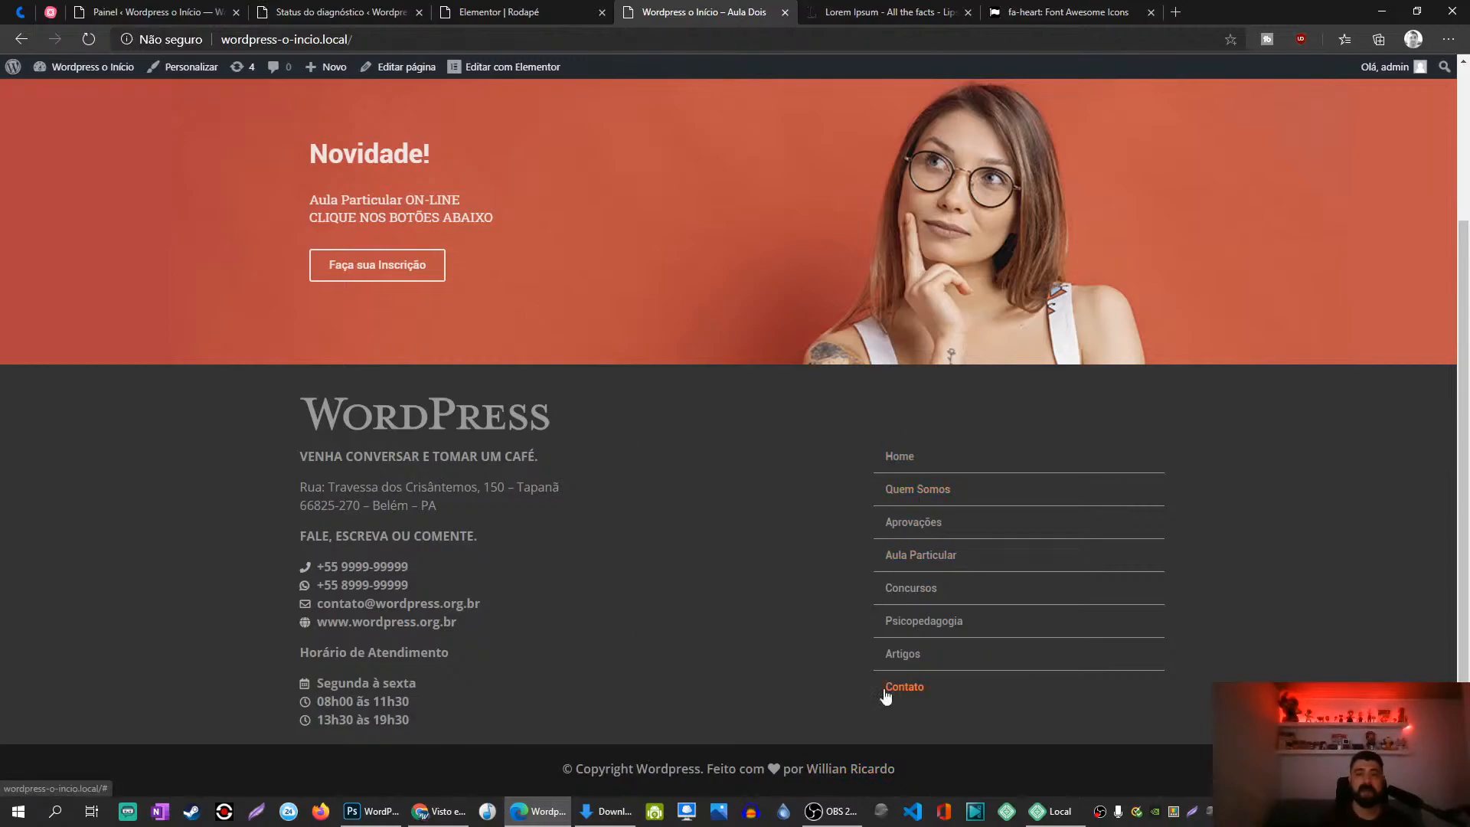
click(490, 12)
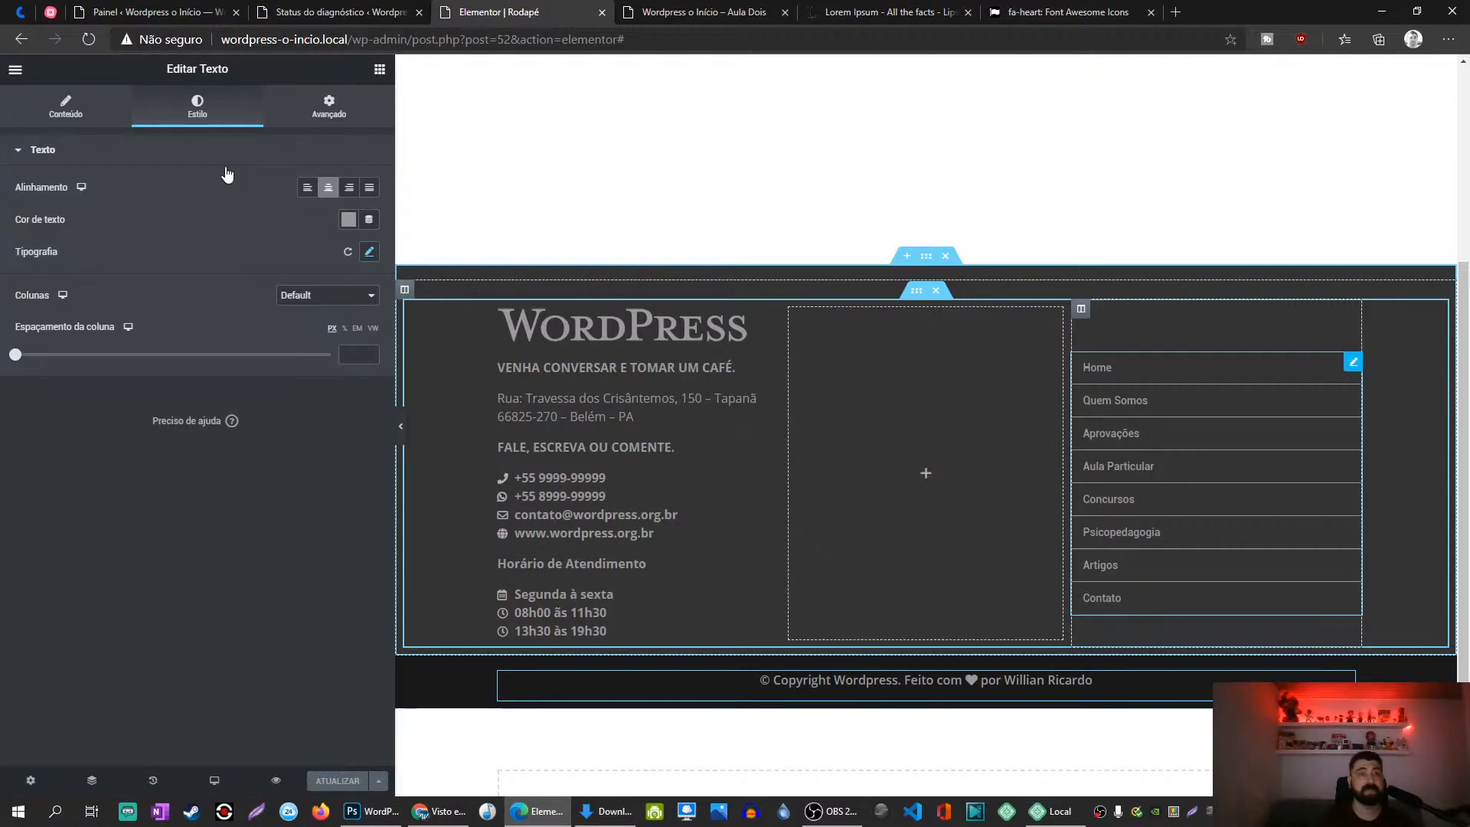
Step: Set the footer menu items' font family to Open Sans
click(1352, 362)
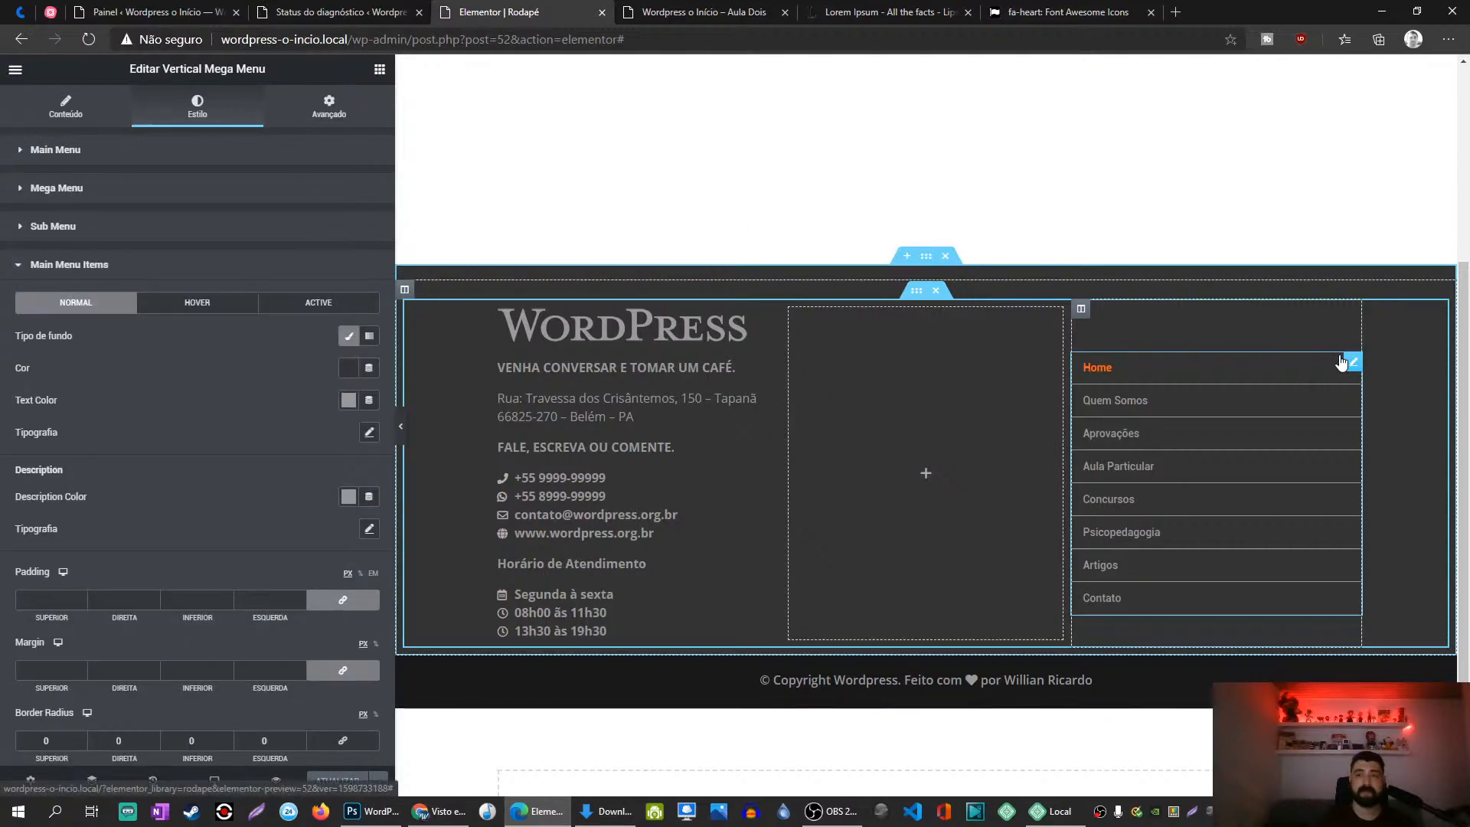
click(369, 433)
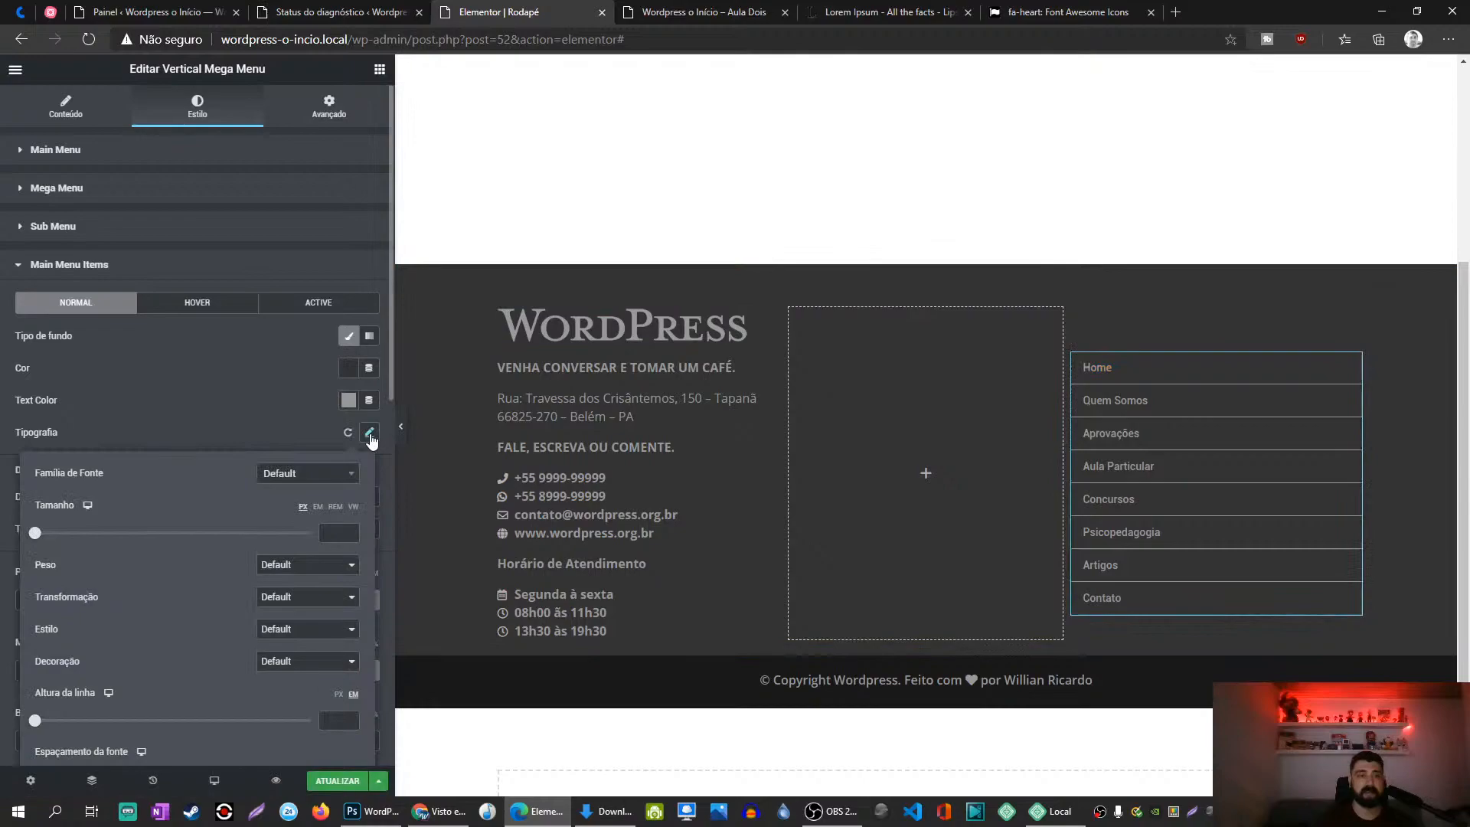
click(295, 476)
text(op)
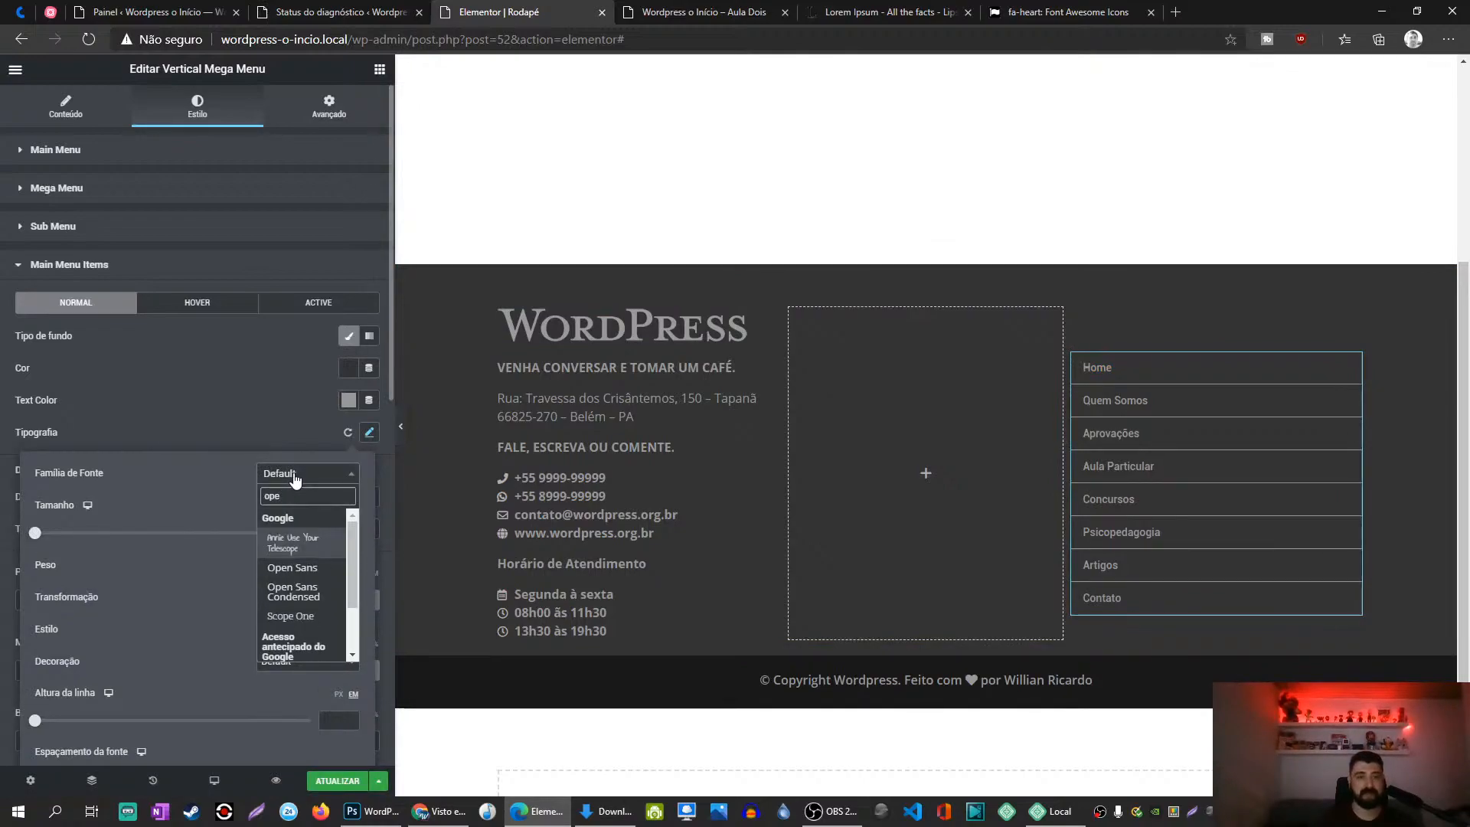
text(e)
click(290, 570)
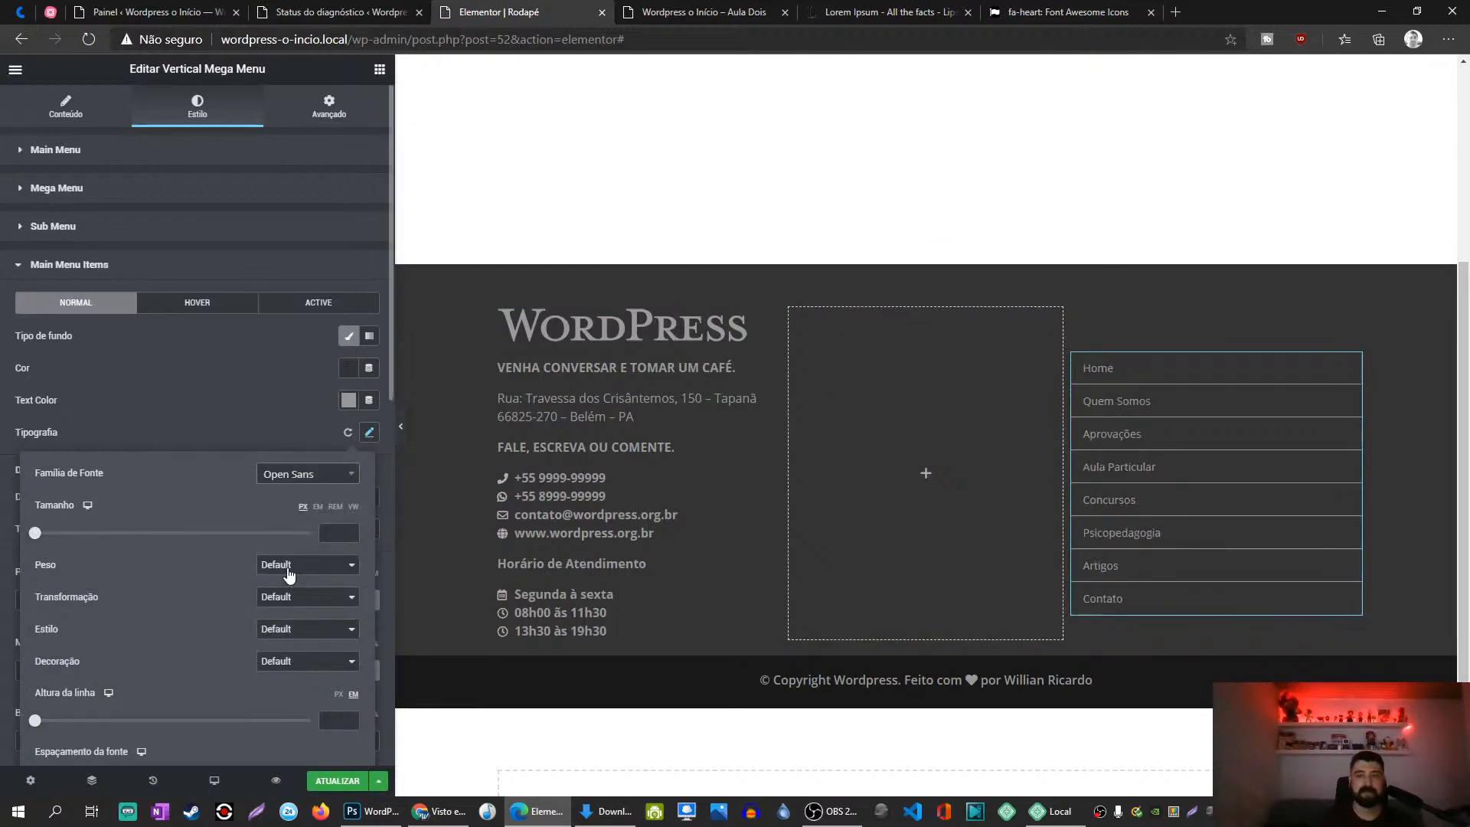
click(270, 406)
Step: Set the menu items' font weight to 700 and save the footer
click(369, 433)
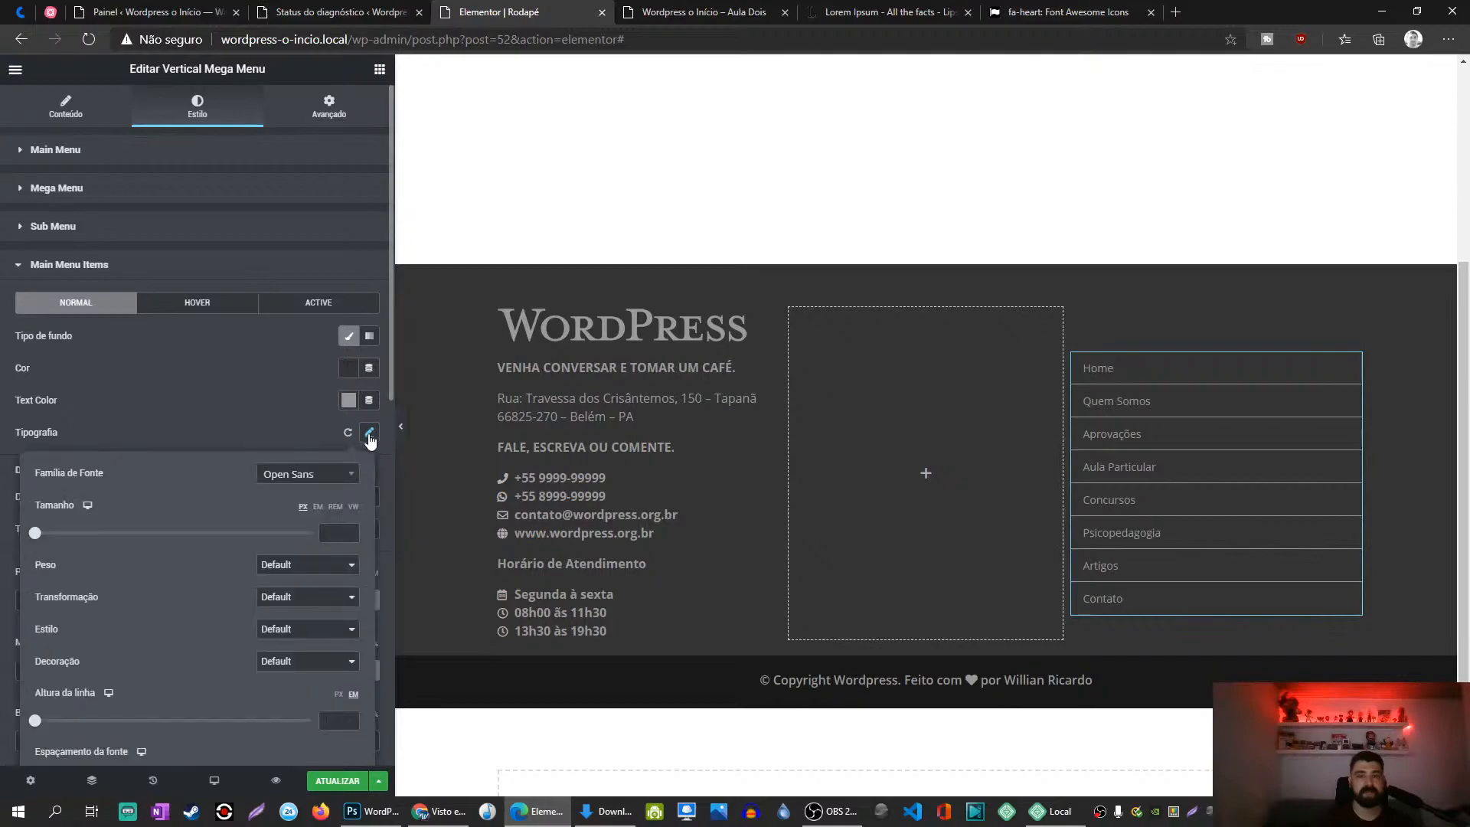
click(308, 564)
click(281, 643)
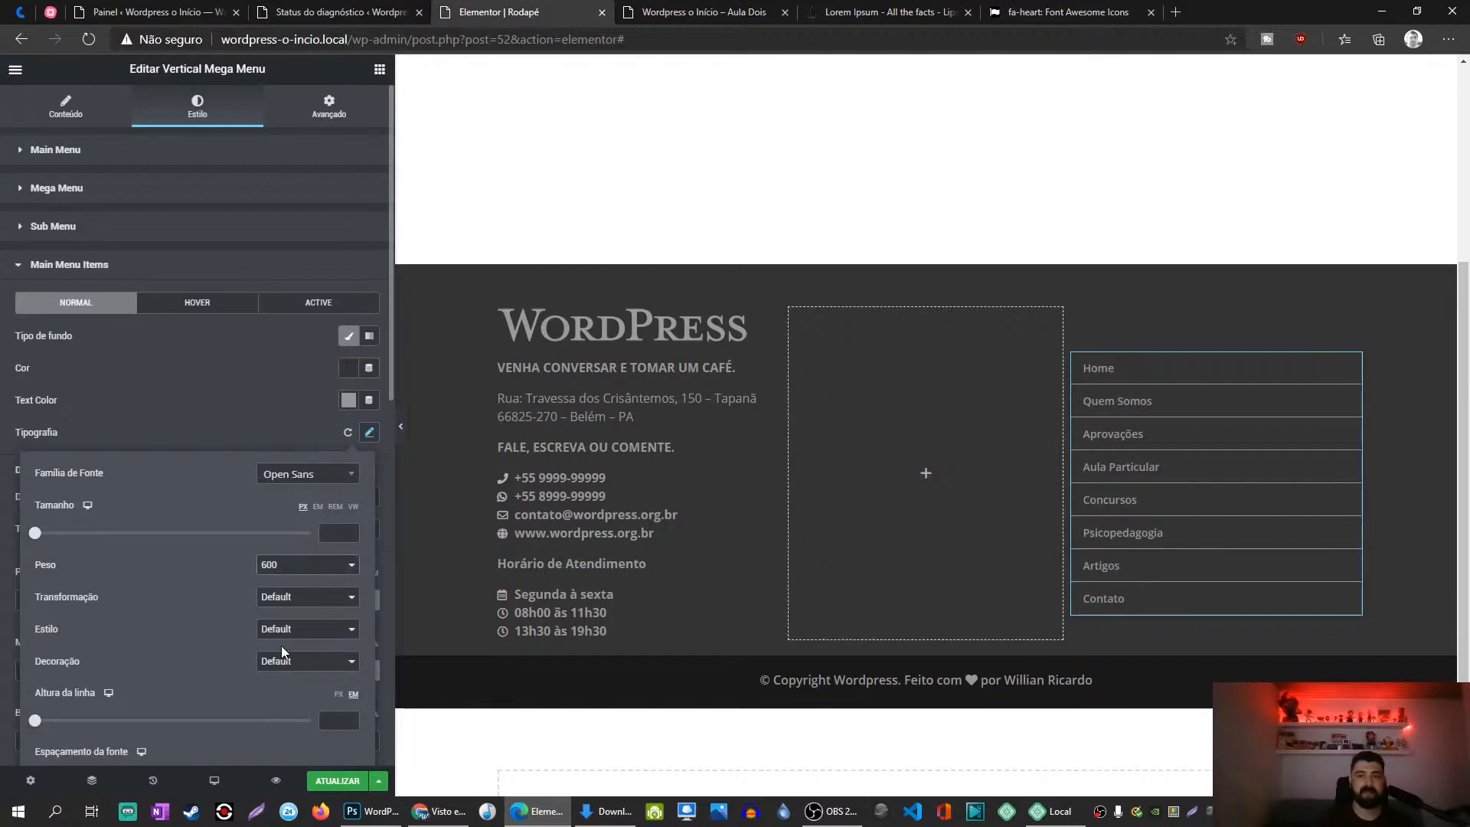
click(287, 571)
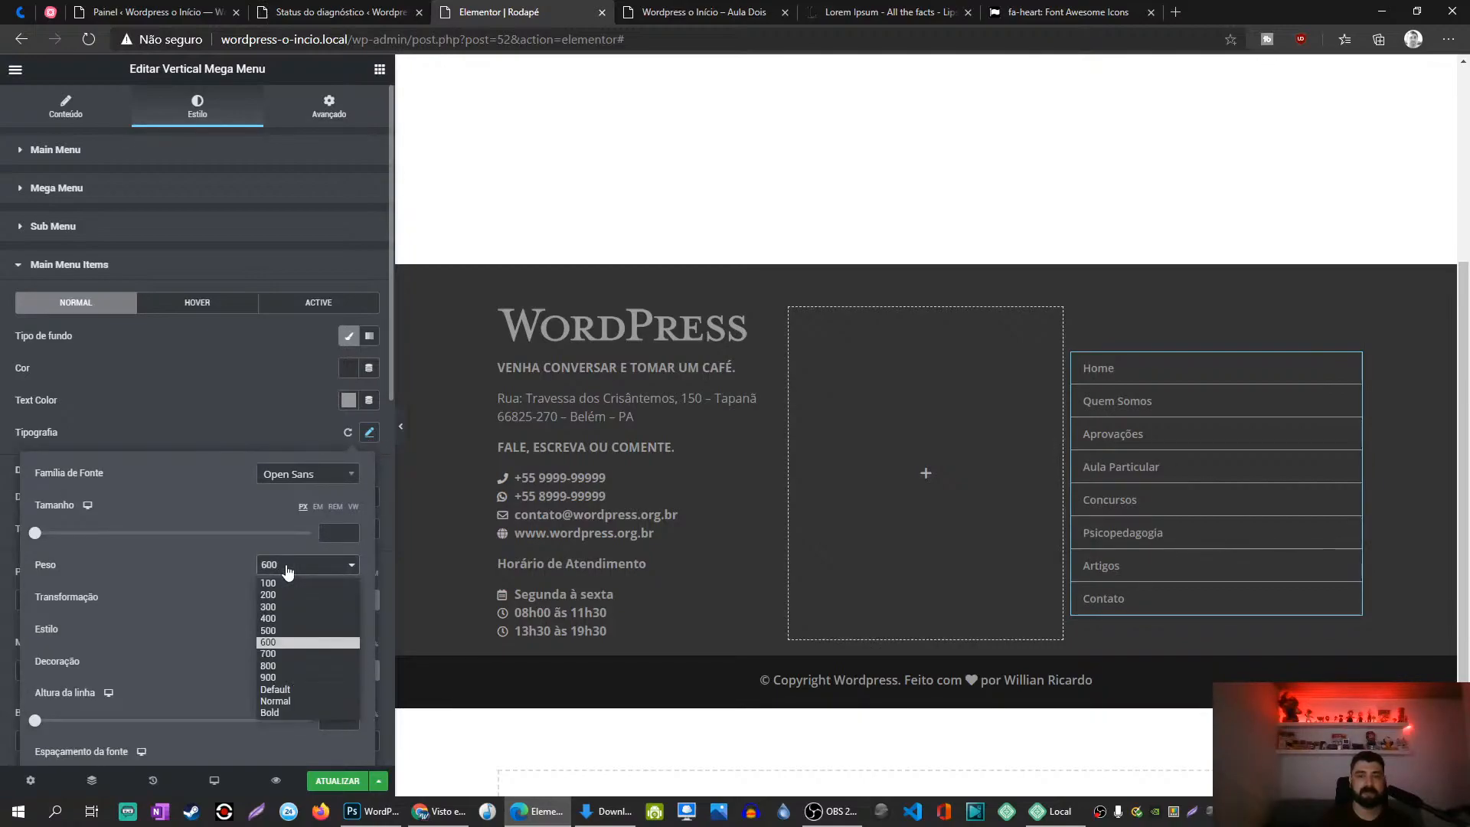
click(282, 652)
click(274, 421)
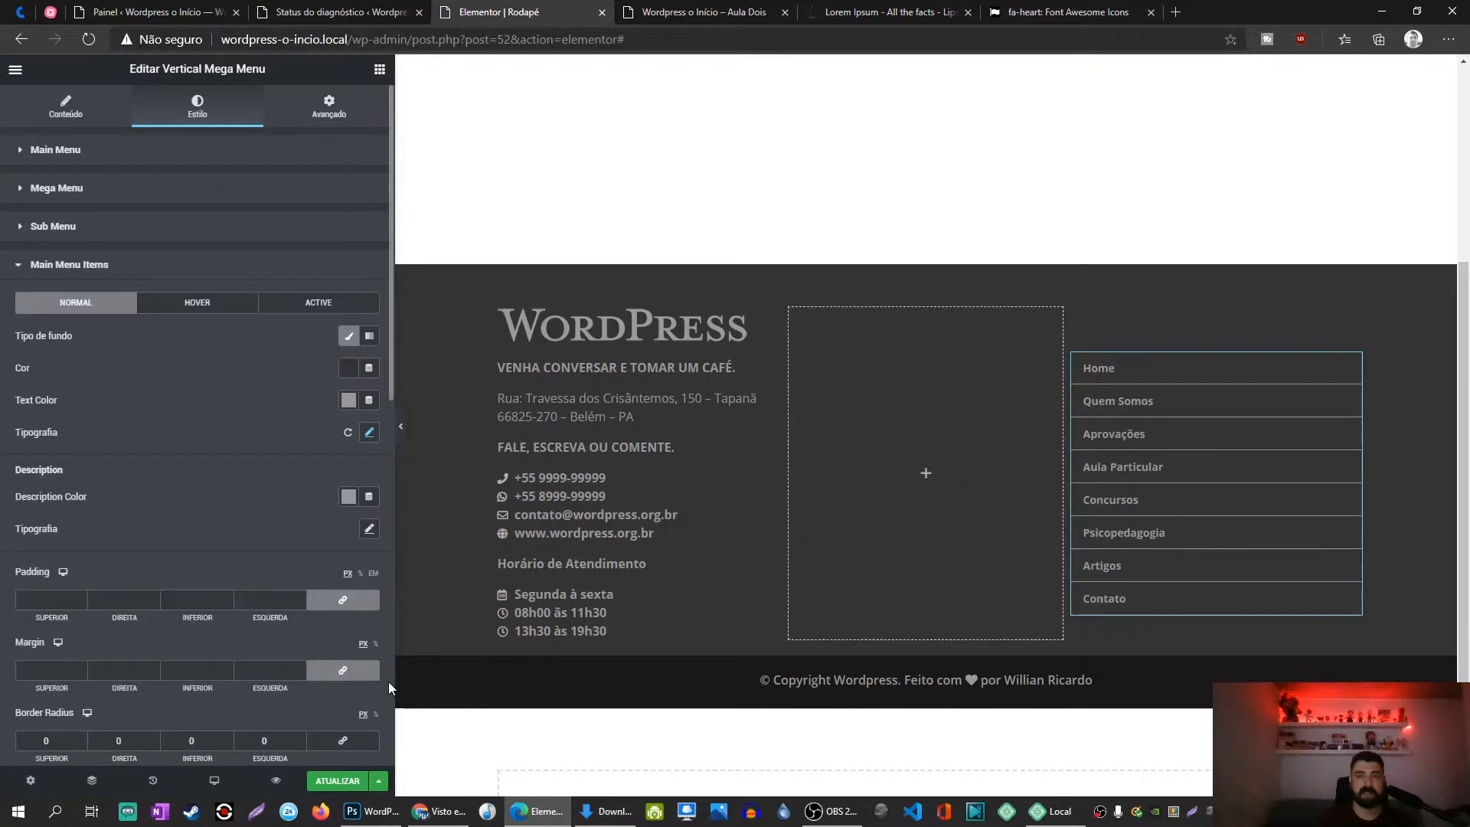
click(338, 781)
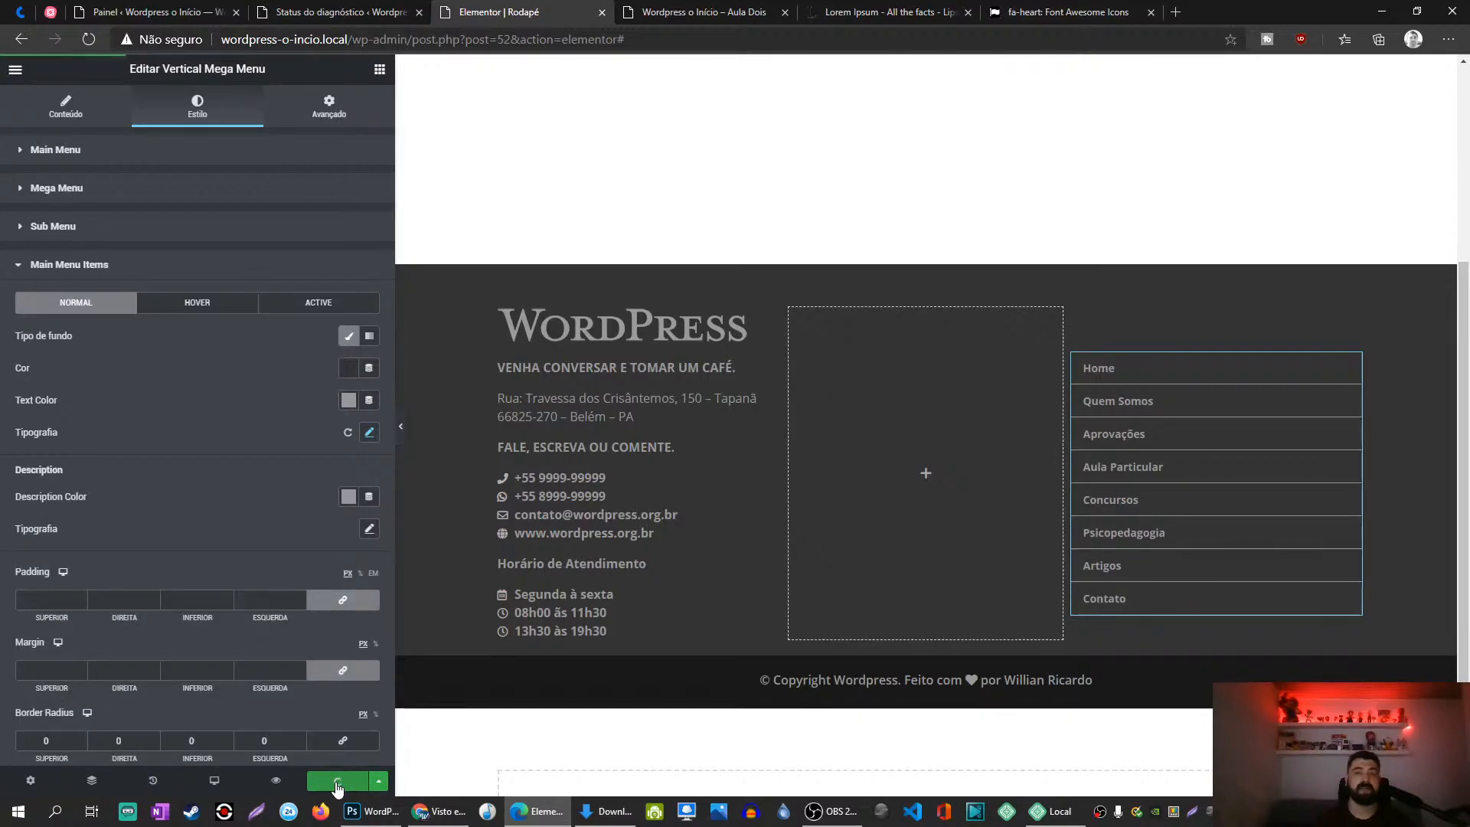
click(696, 11)
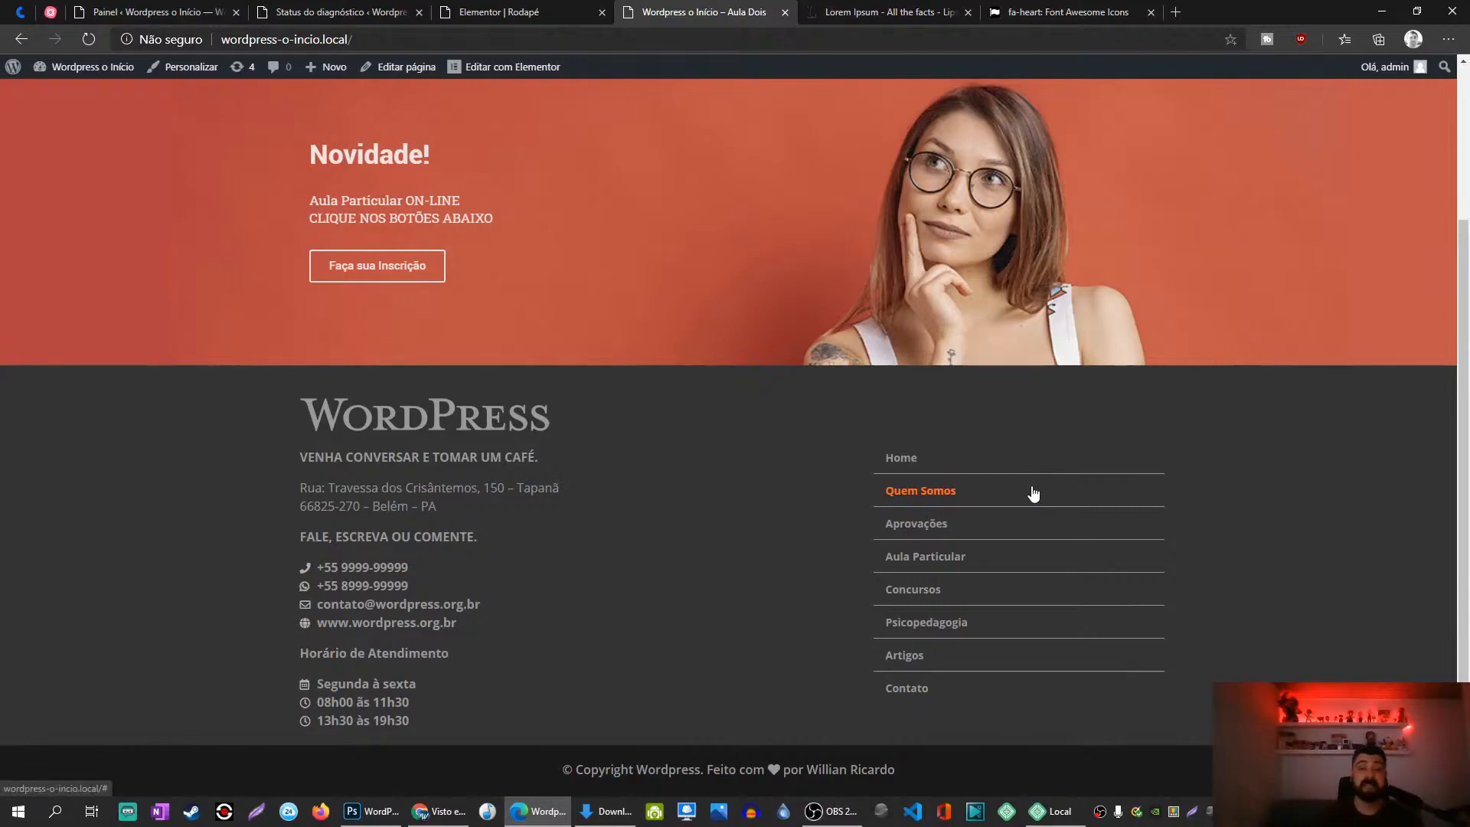
Step: Scroll the live home page from the restyled footer menu up toward the header
scroll(518, 518, up, 3)
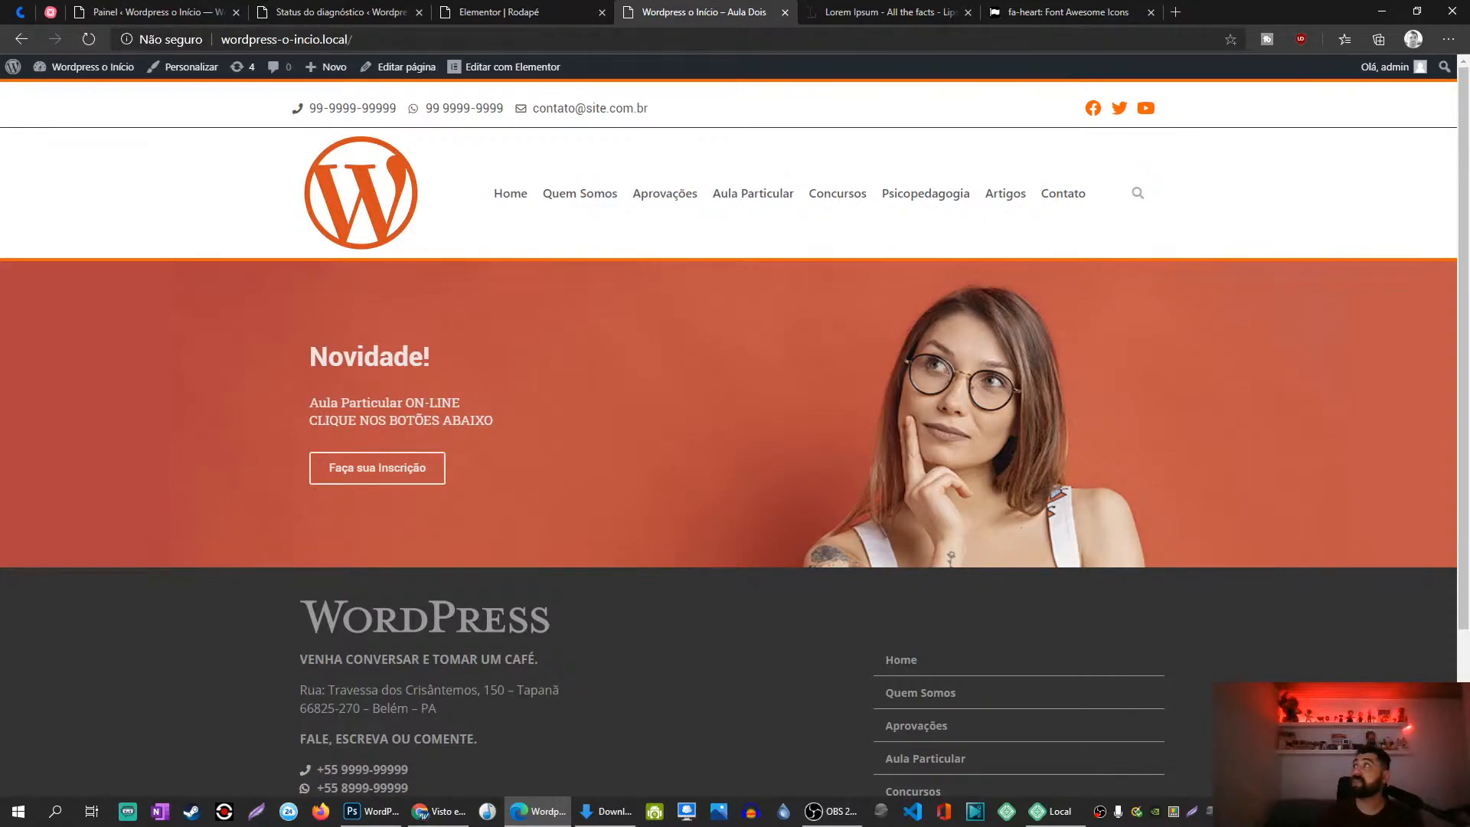
key(alt+Tab)
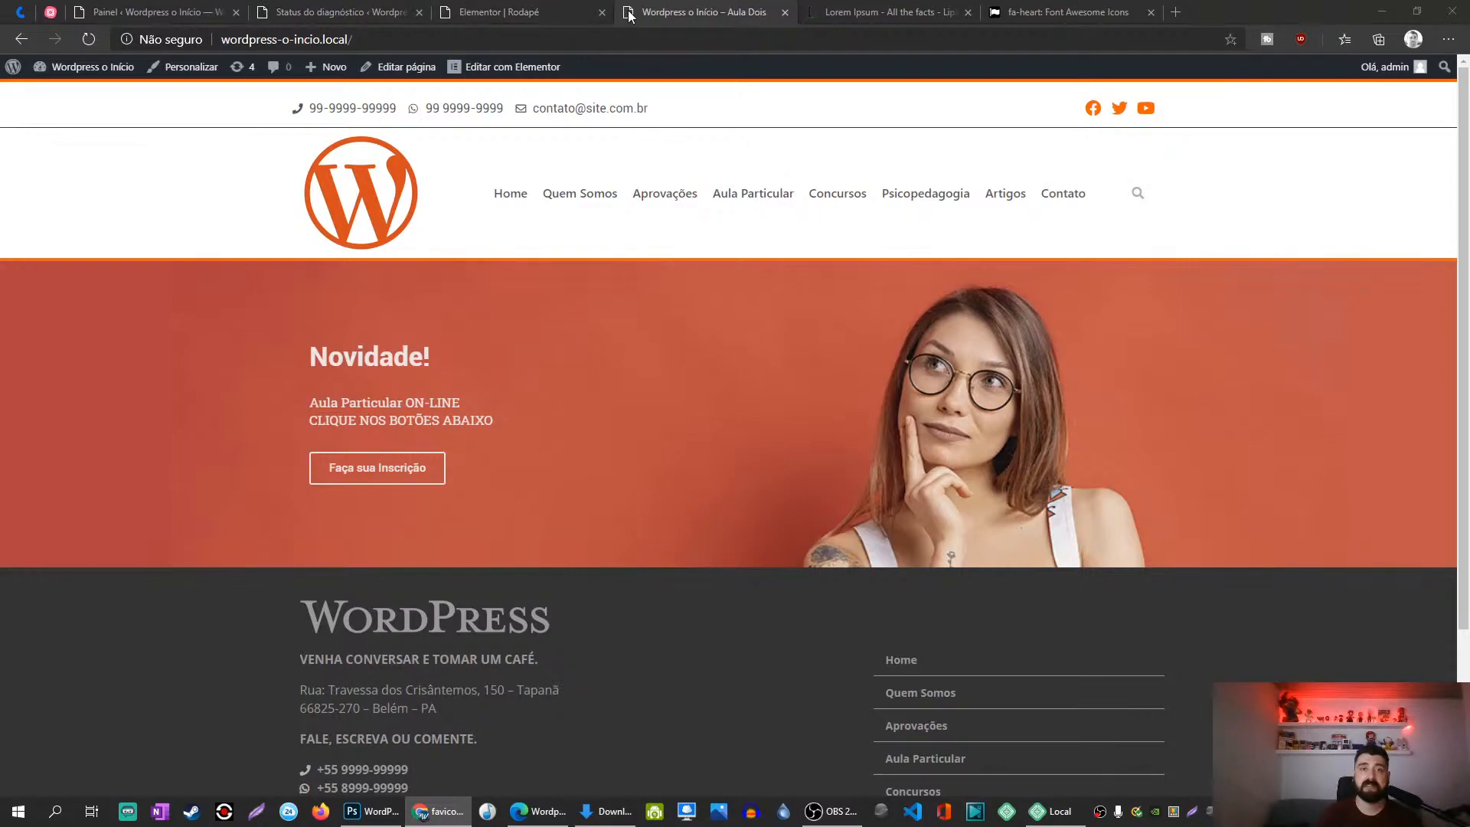
Step: Go to the WordPress dashboard and open Aparência > Personalizar
click(355, 9)
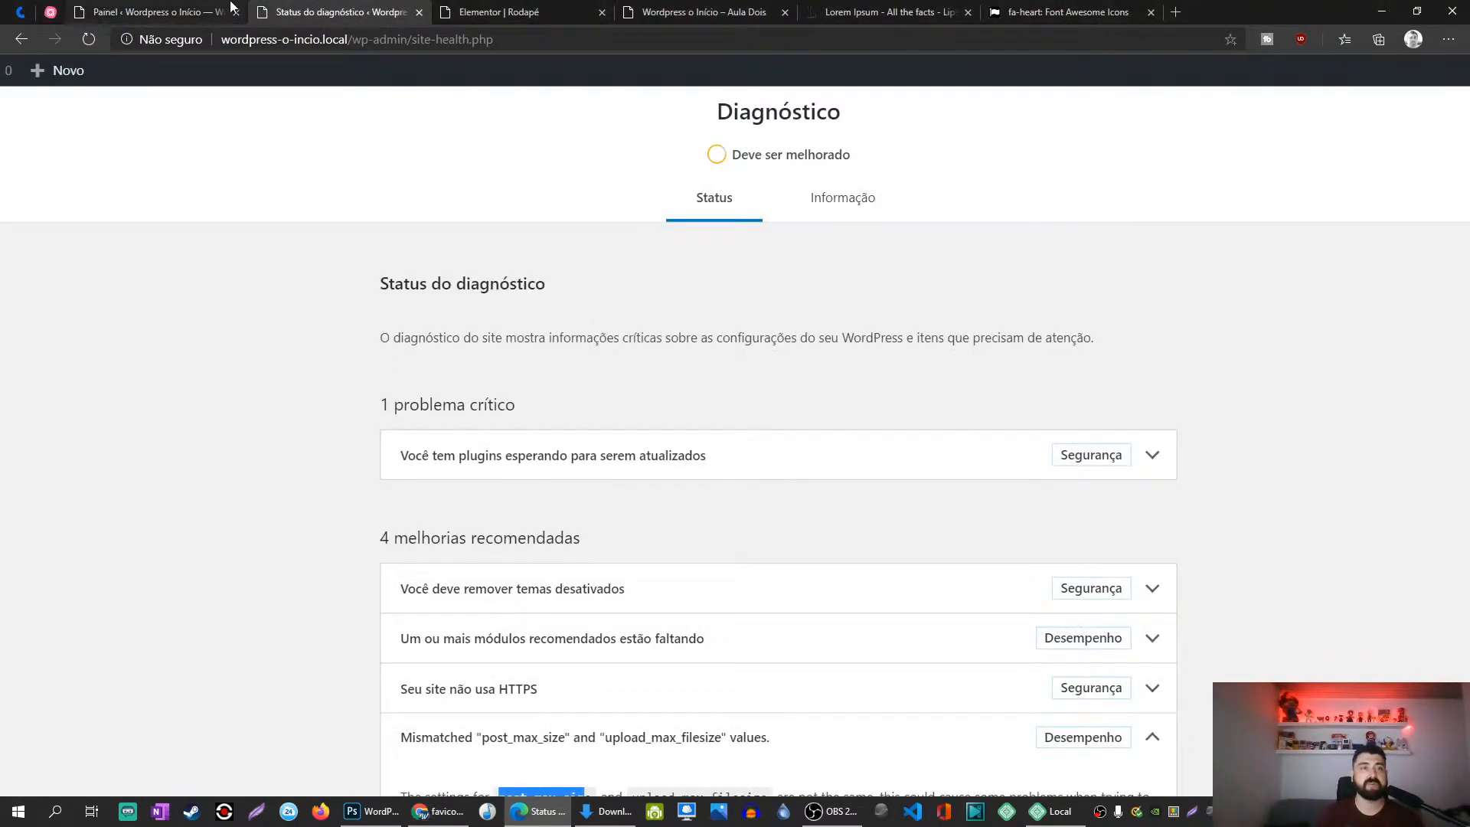
click(181, 8)
mouse_move(35, 394)
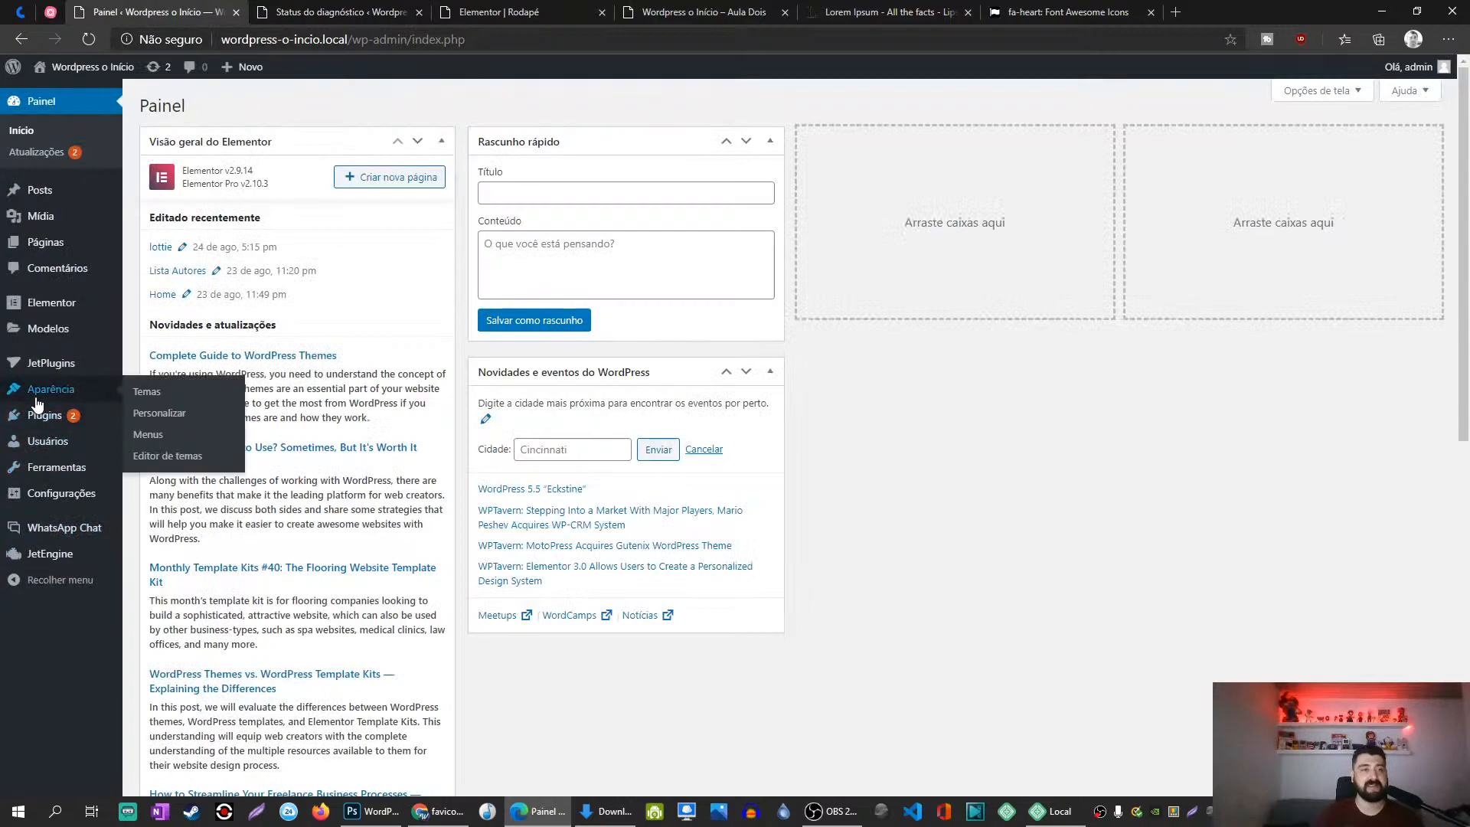
click(149, 421)
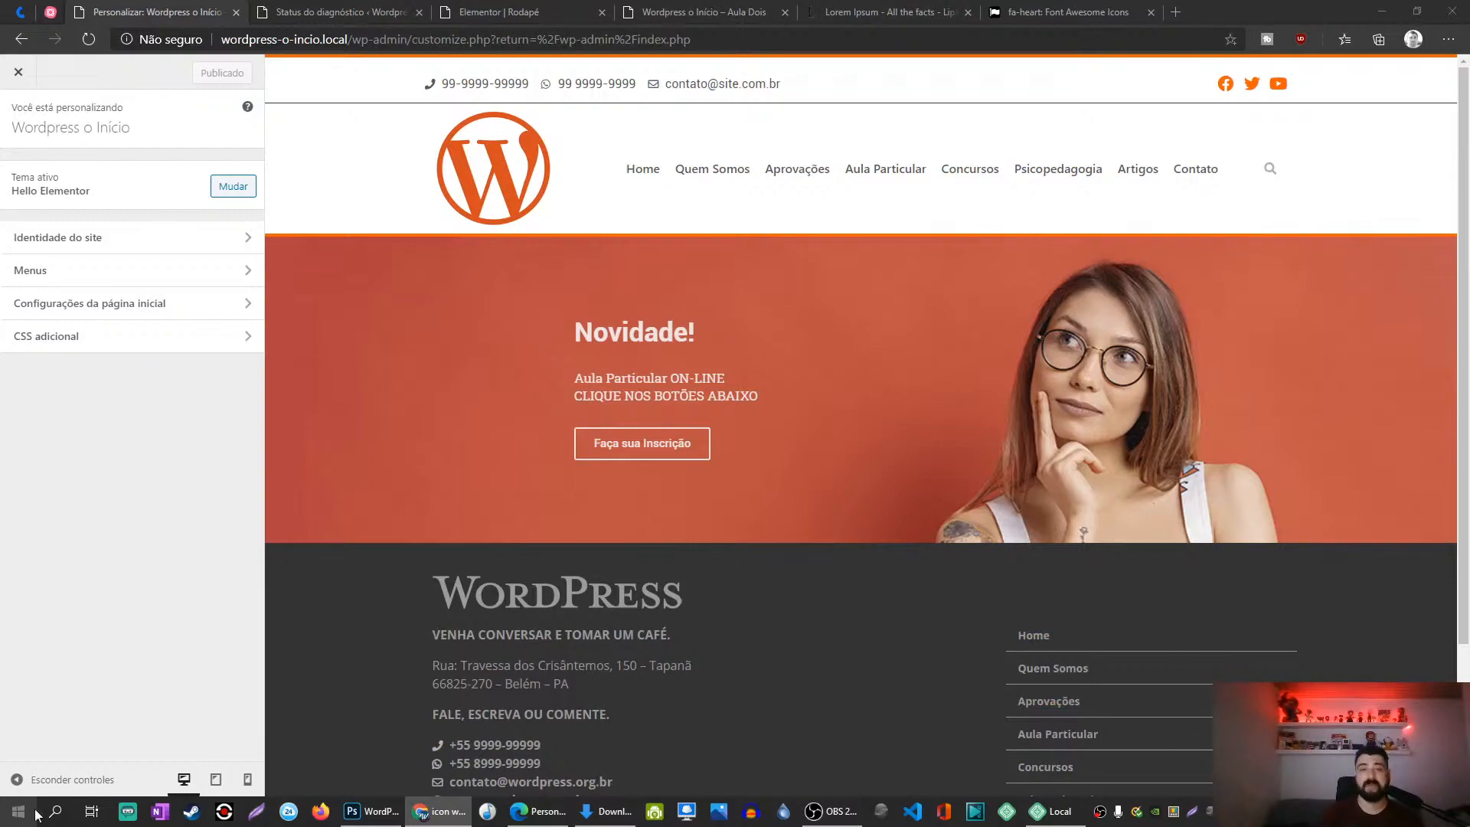
Step: Create a new 512 × 512 px document, paste the WordPress W logo, and unlock the background
click(370, 811)
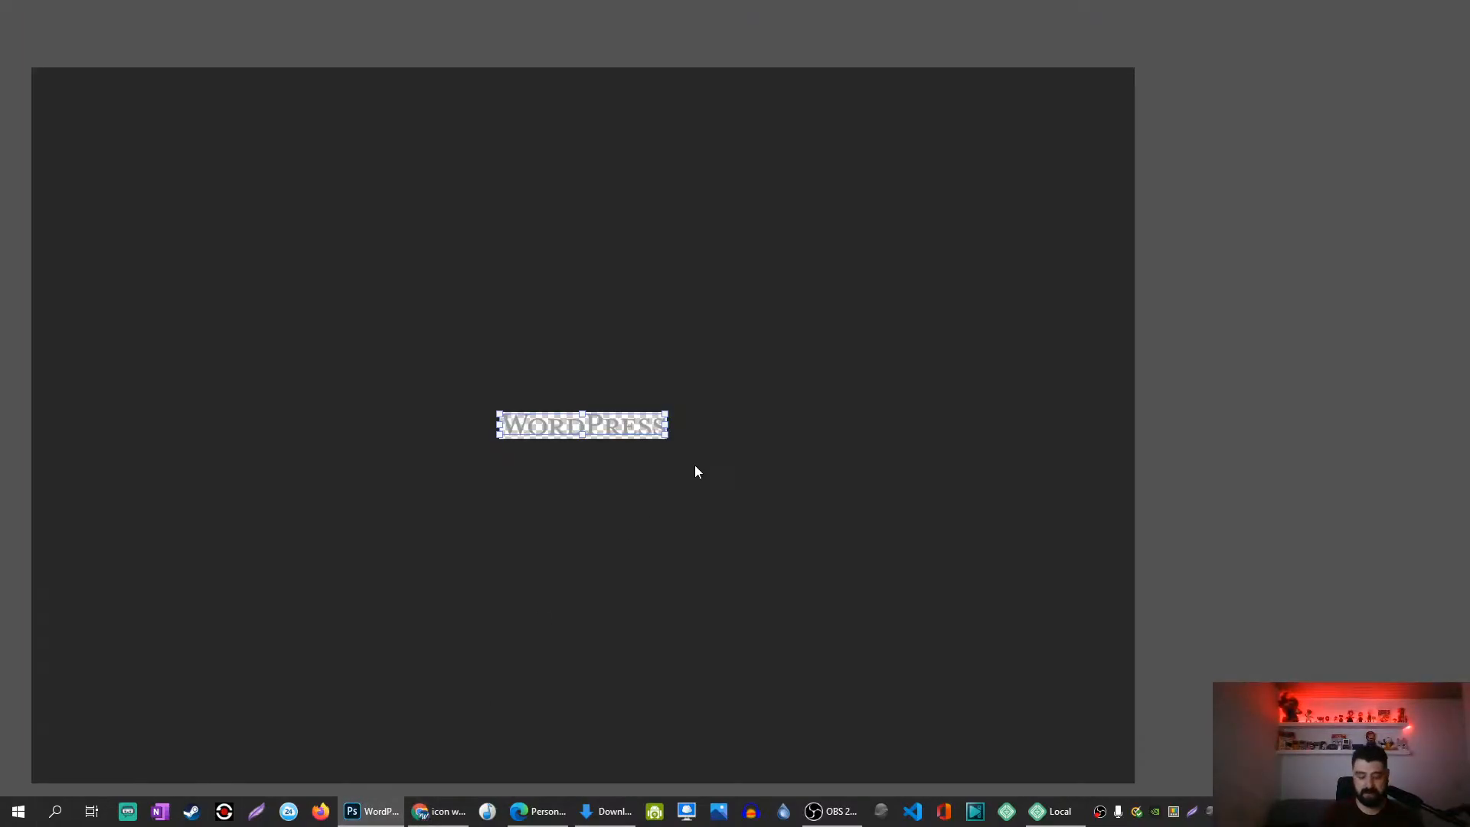
key(ctrl+n)
key(Return)
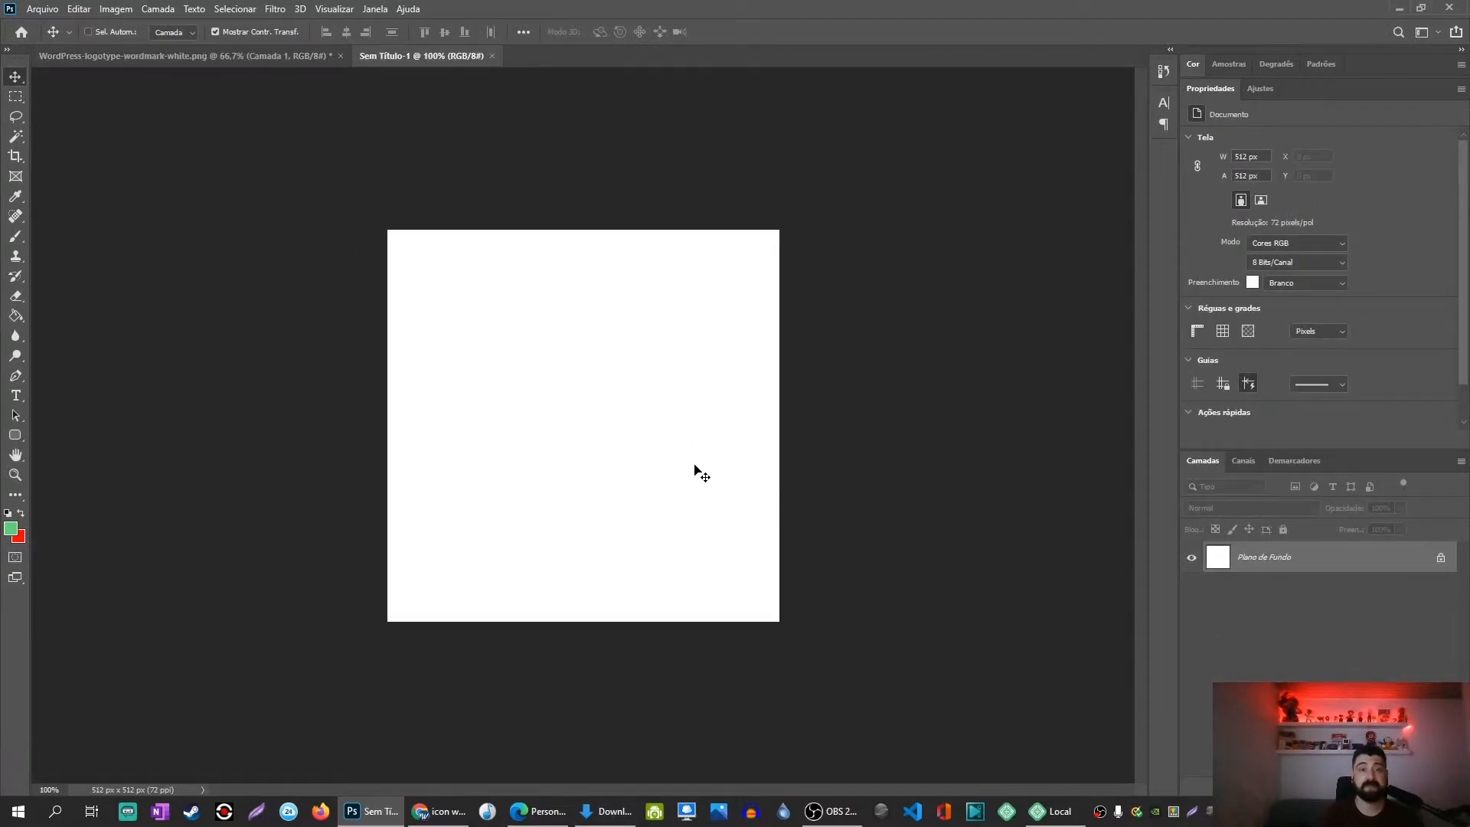
key(ctrl+v)
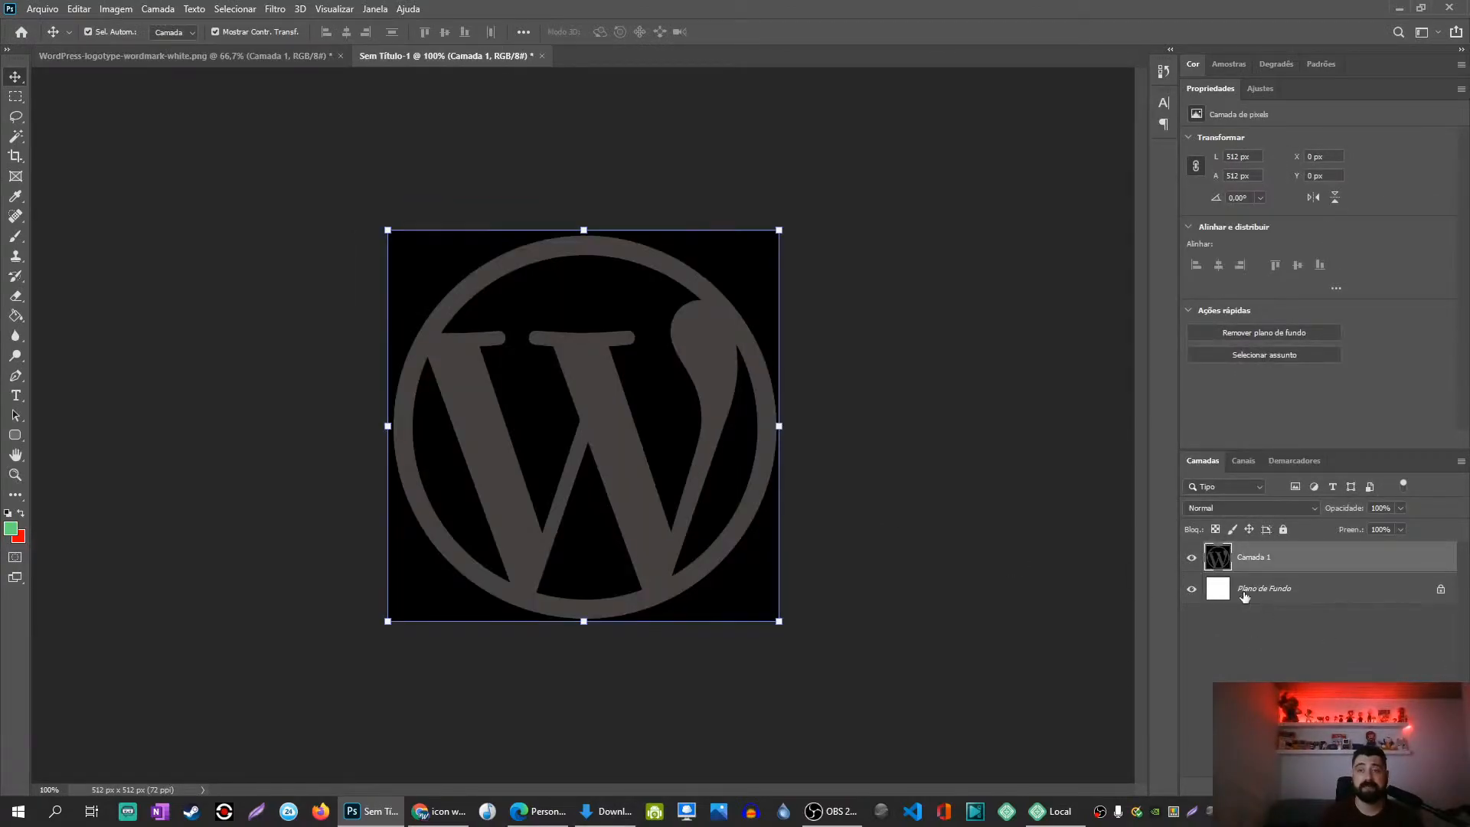
double_click(1216, 591)
key(Return)
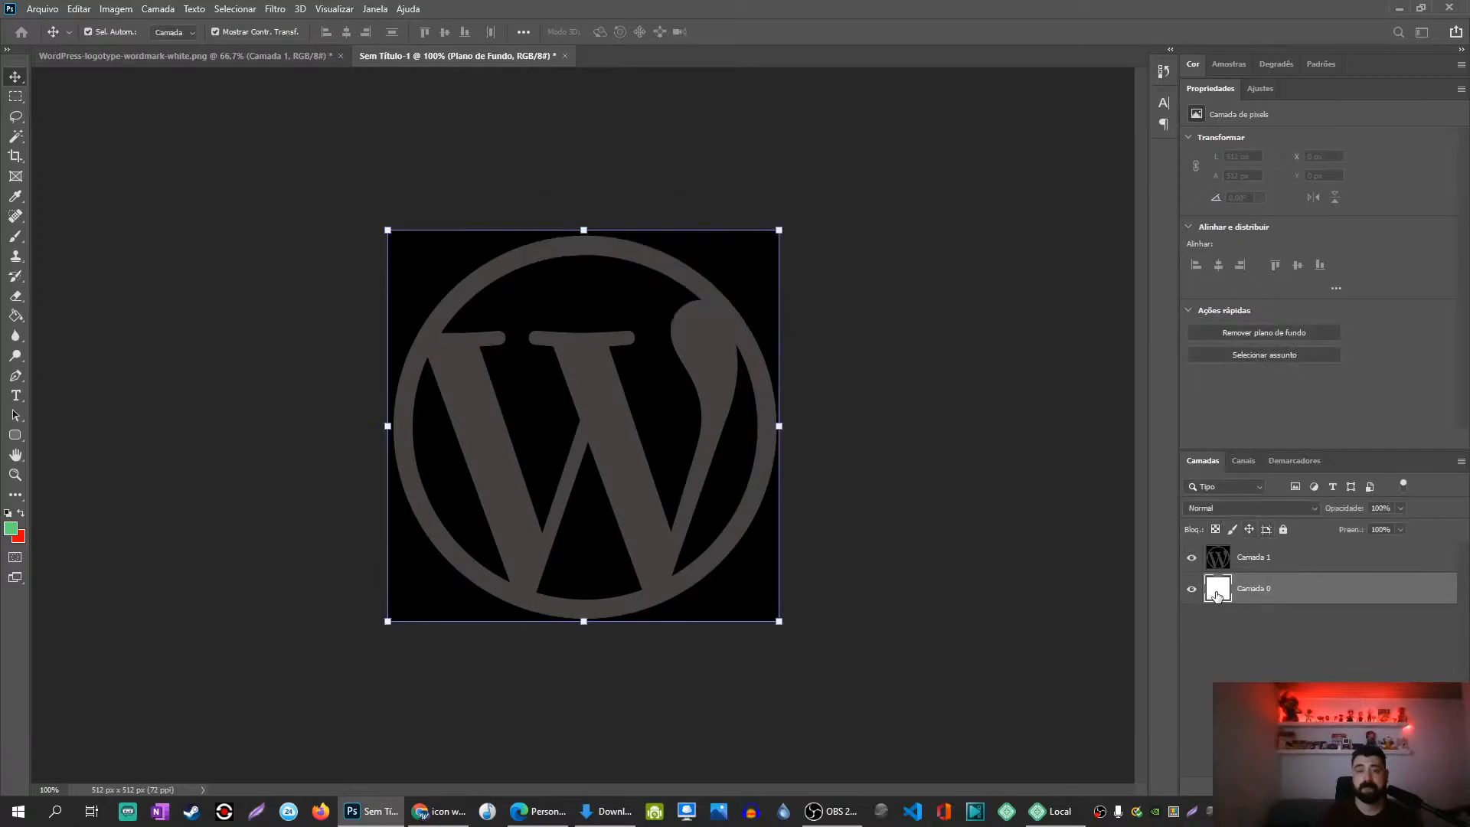
Step: Magic Wand-delete the black areas around the logo, inside the circle, and around the W
click(815, 327)
key(w)
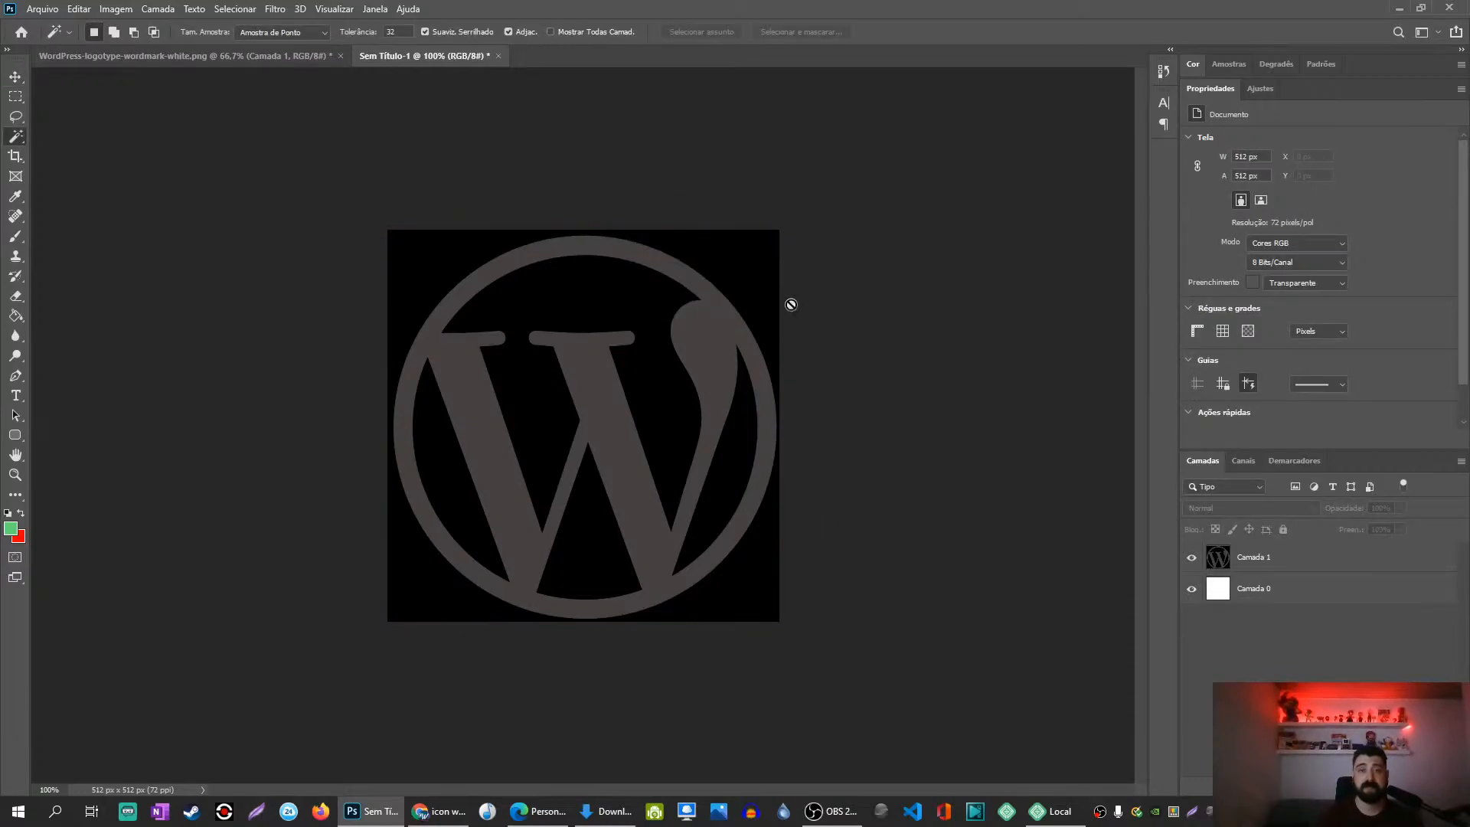
click(1222, 567)
click(750, 261)
key(Delete)
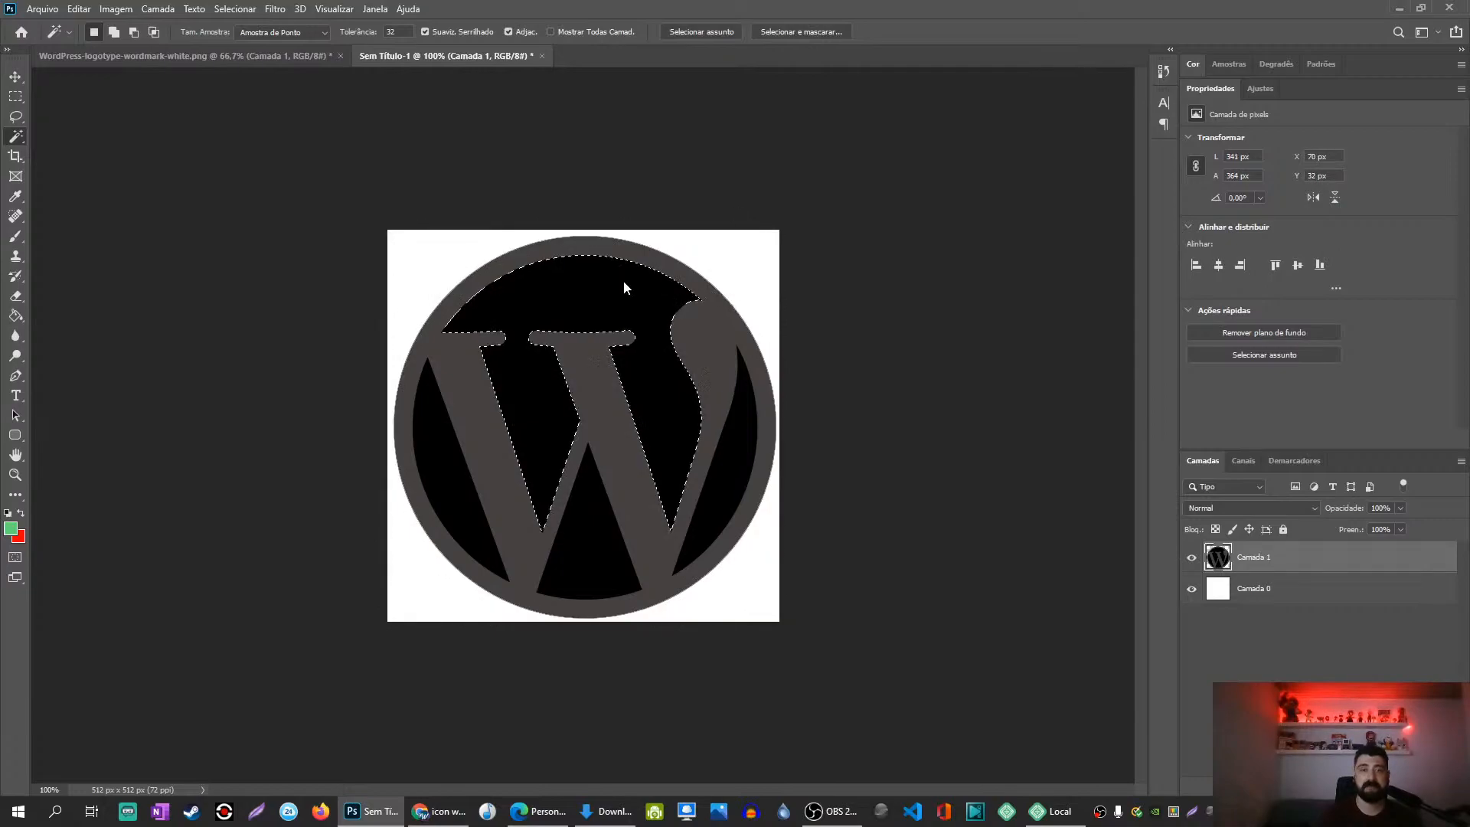
click(623, 280)
key(Delete)
click(428, 468)
key(Delete)
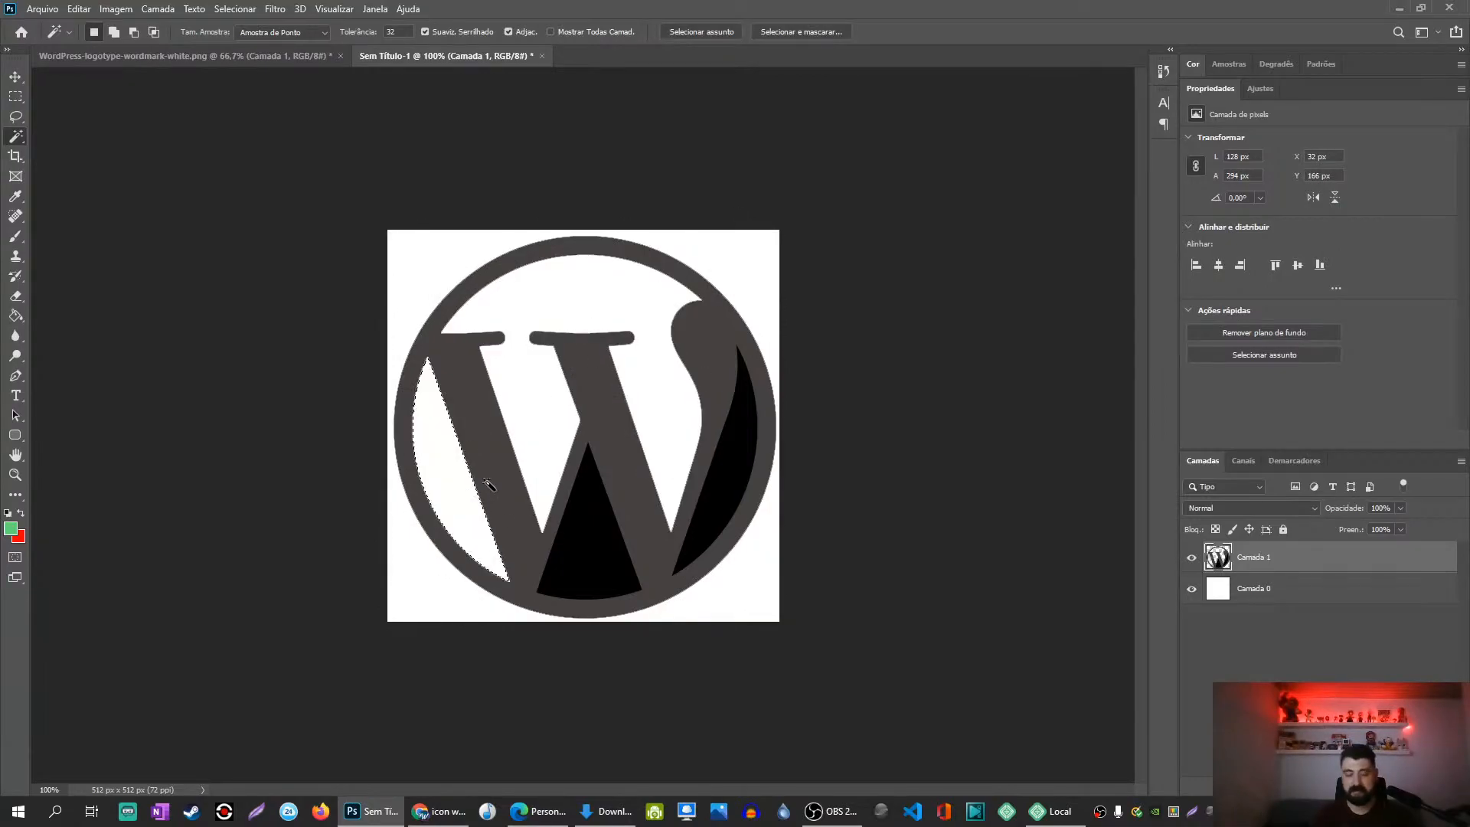
click(563, 557)
key(Delete)
click(725, 501)
key(Delete)
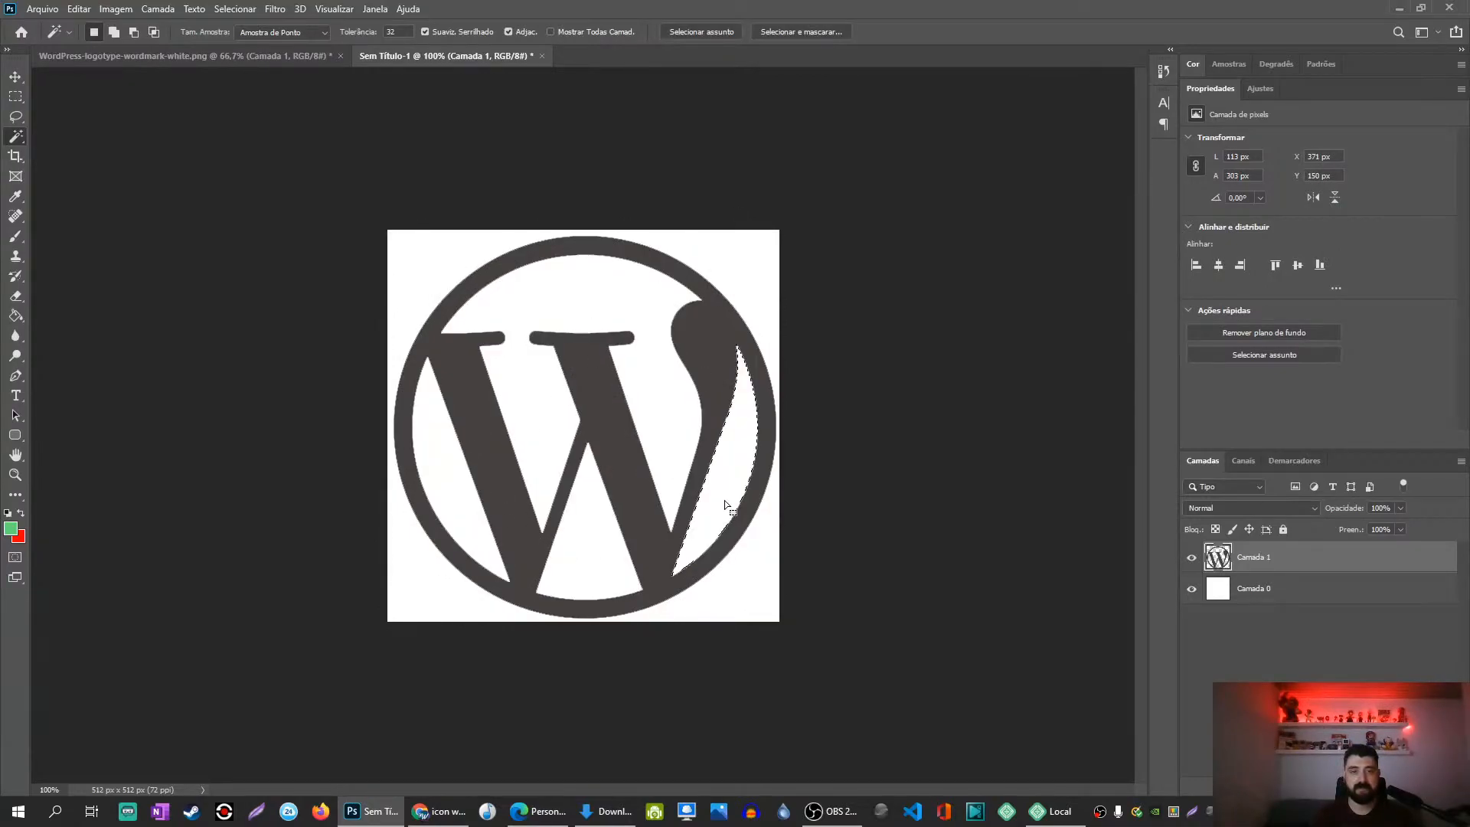
key(ctrl+d)
key(v)
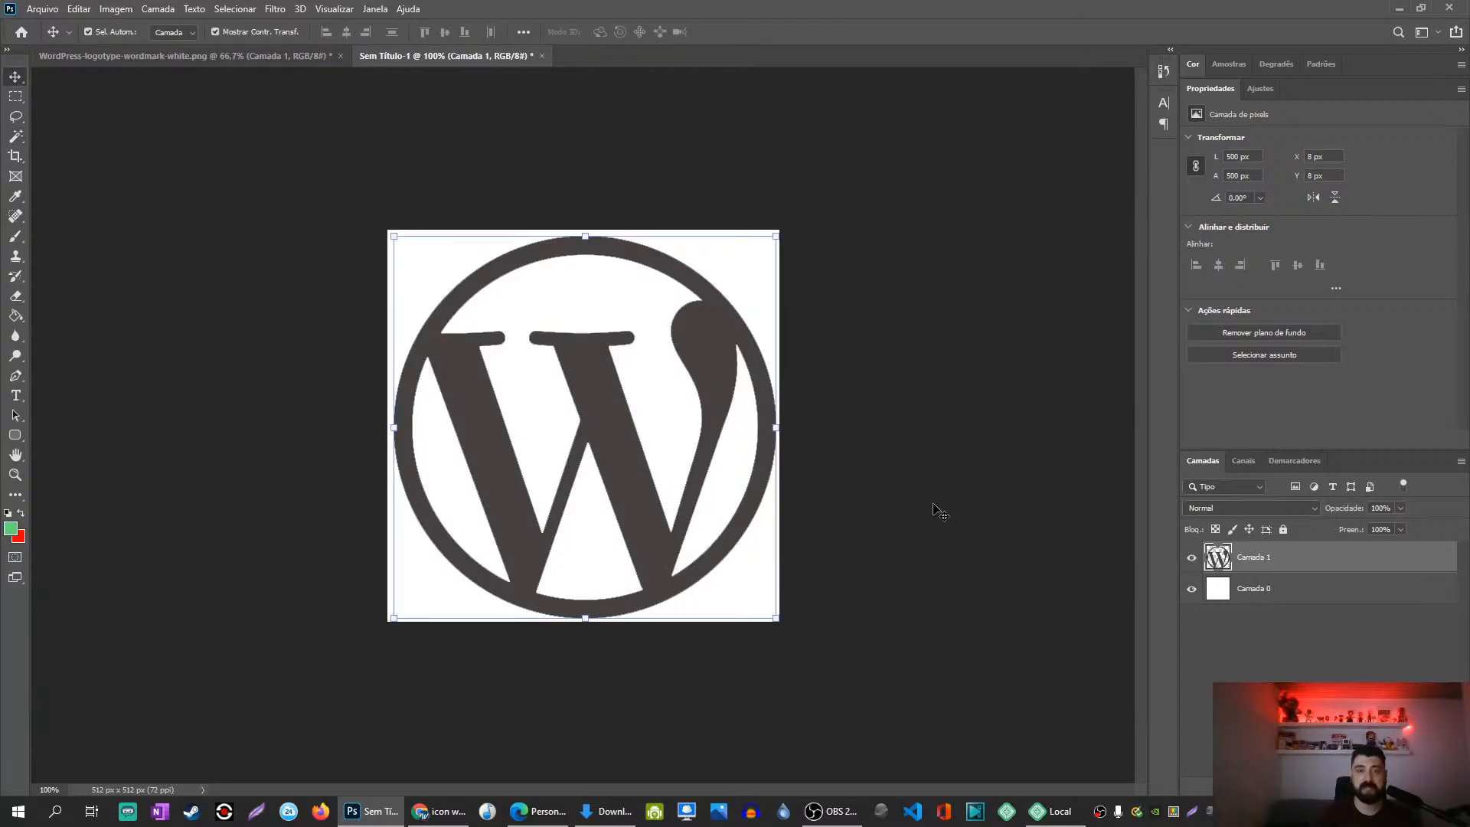
click(915, 509)
Step: Confirm in Image Size that the document stays 512 × 512 px, then select Camada 1
click(115, 8)
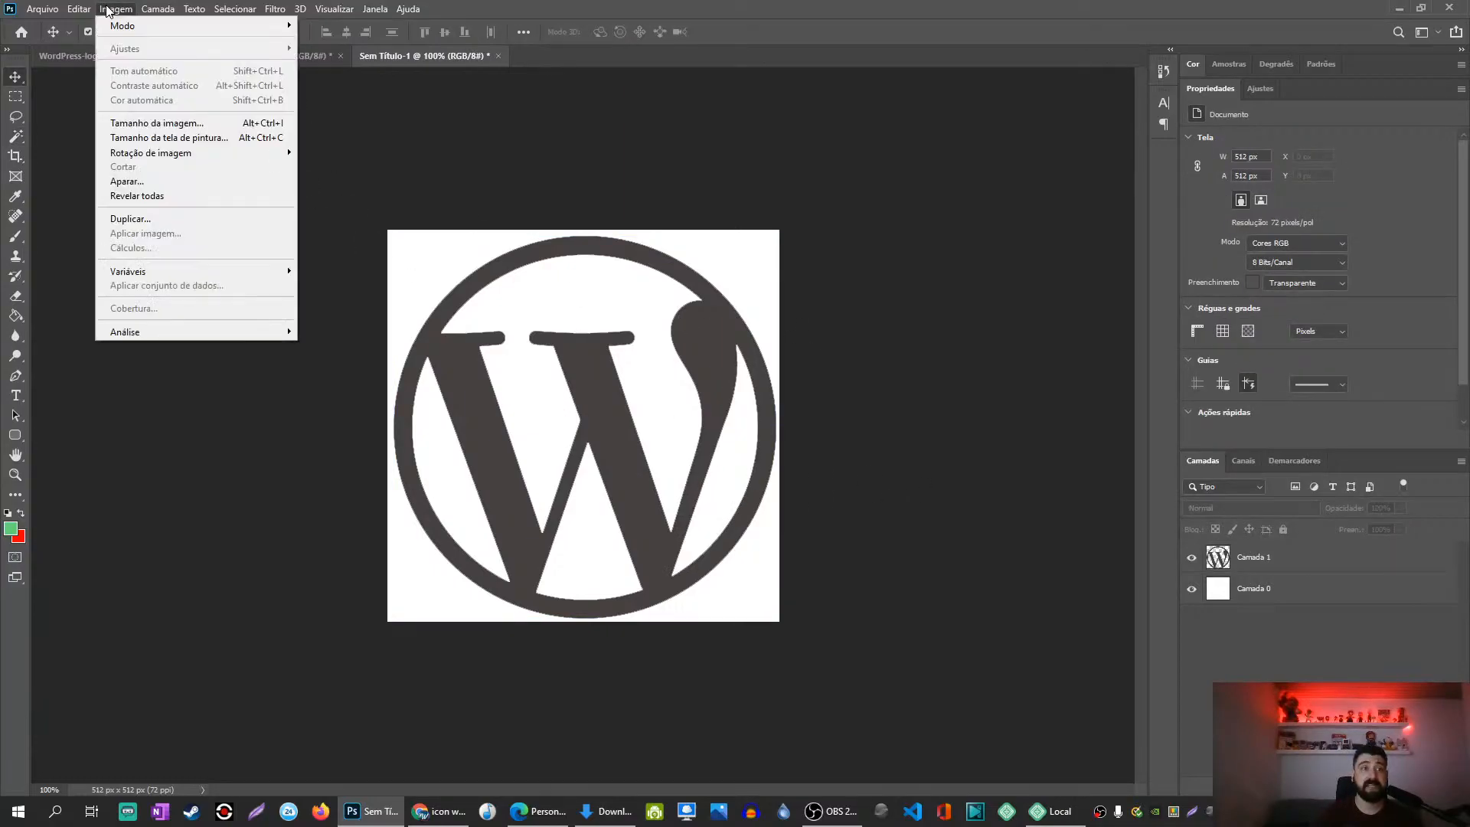
click(135, 119)
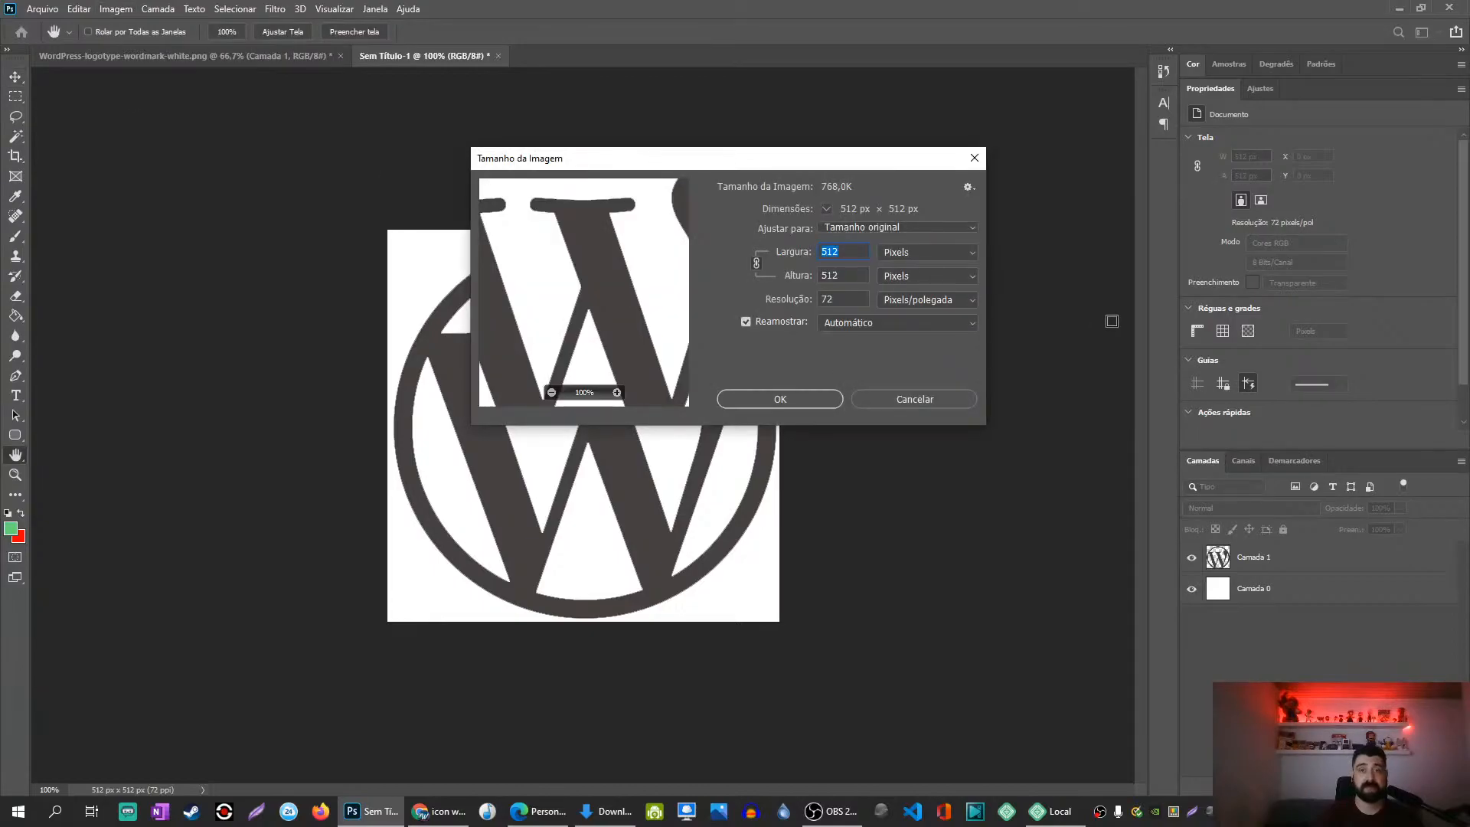
click(801, 396)
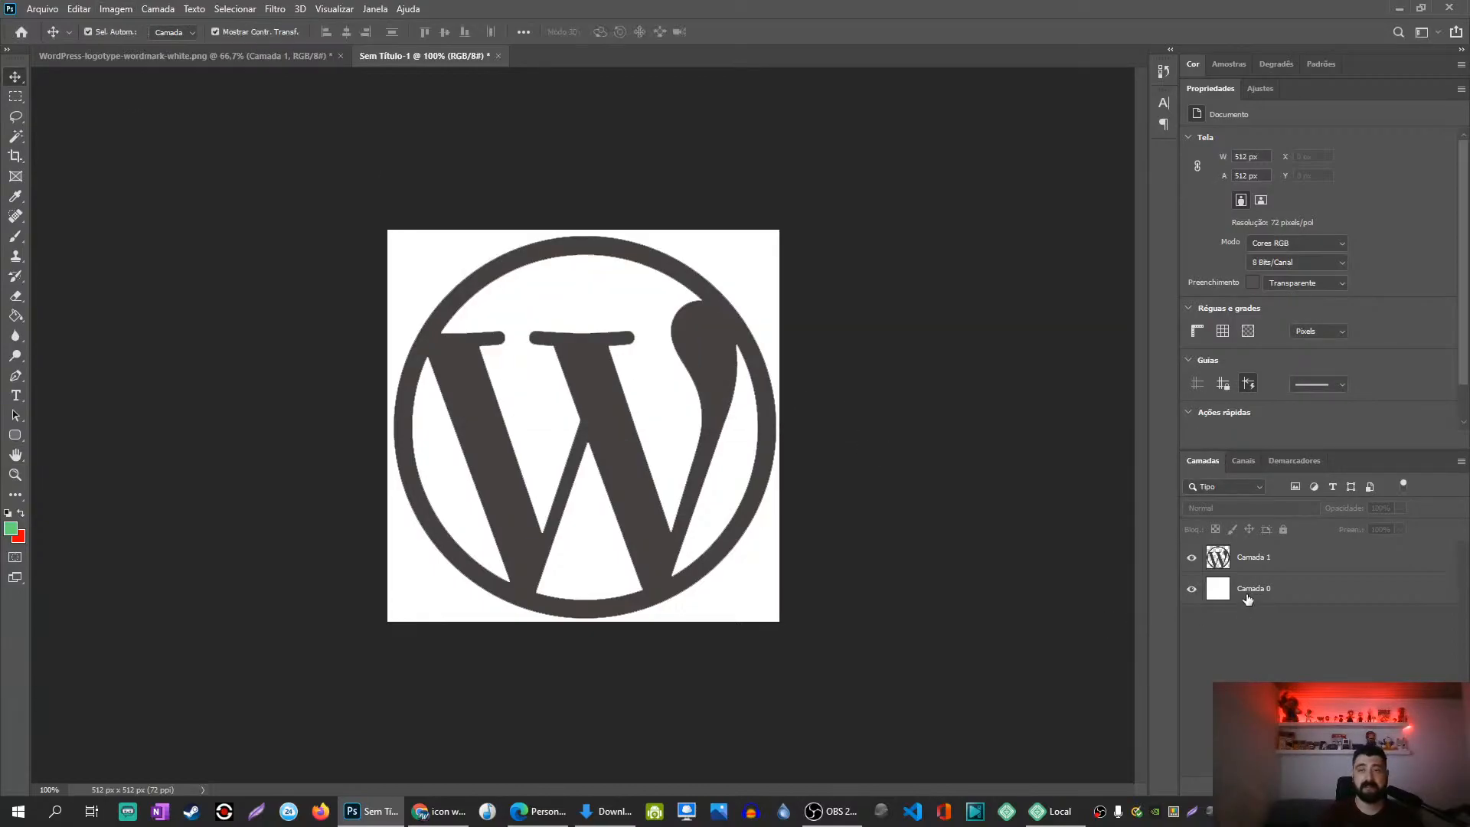
click(1219, 565)
Step: Add a grey Sobreposição de Cor (Color Overlay) effect to the logo layer
click(1345, 787)
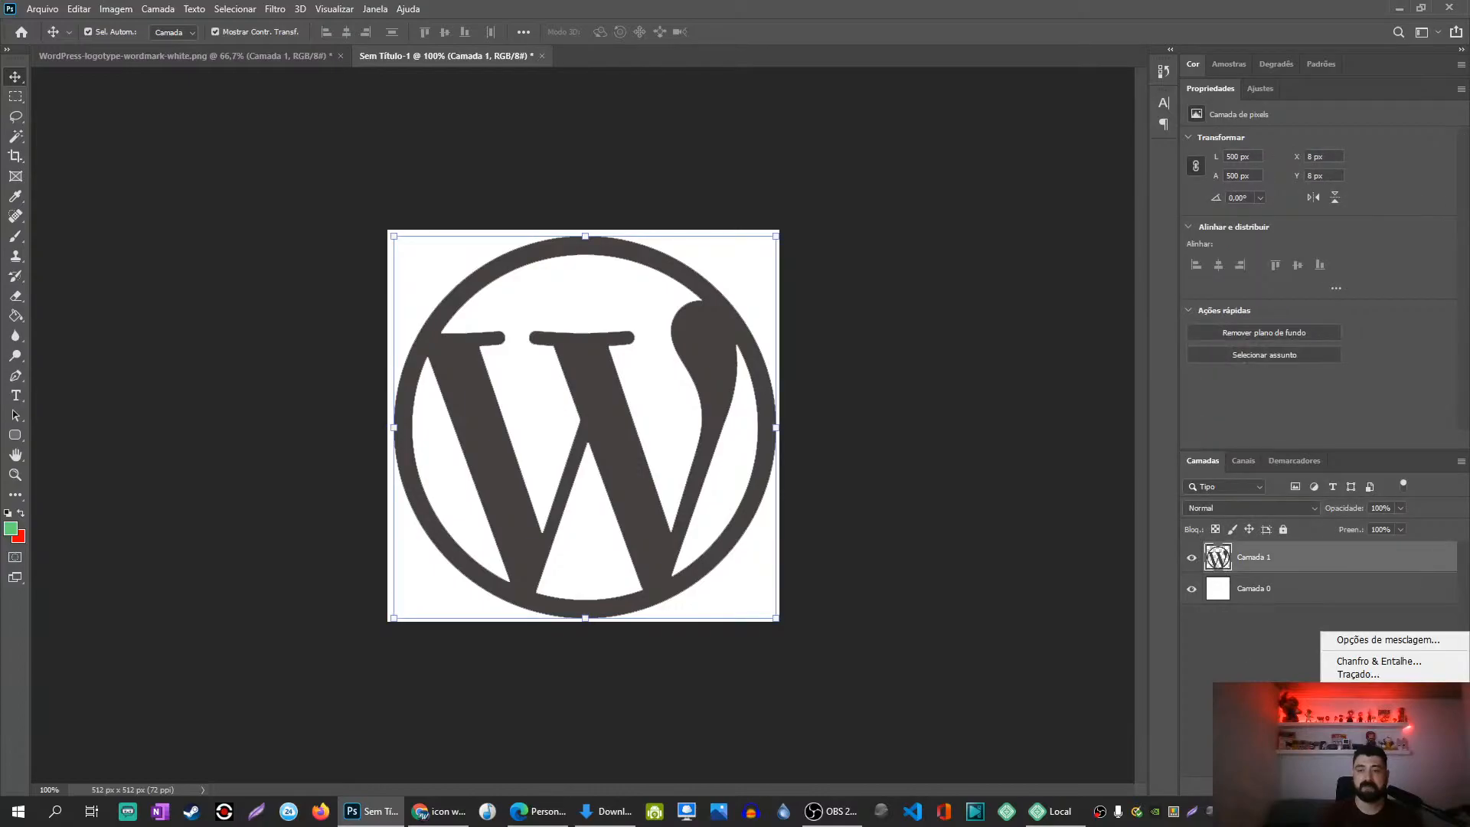
click(1378, 727)
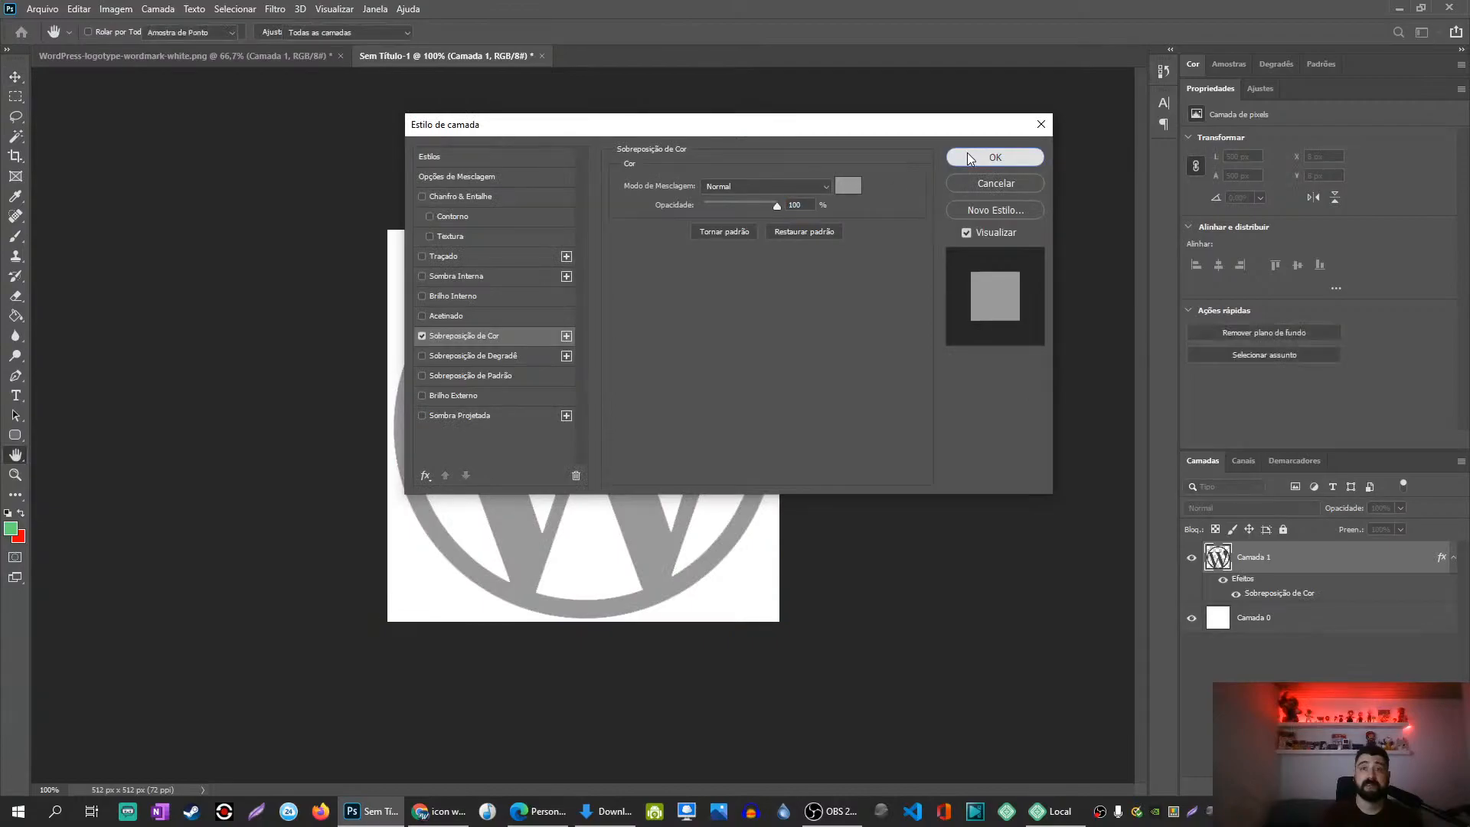
click(968, 156)
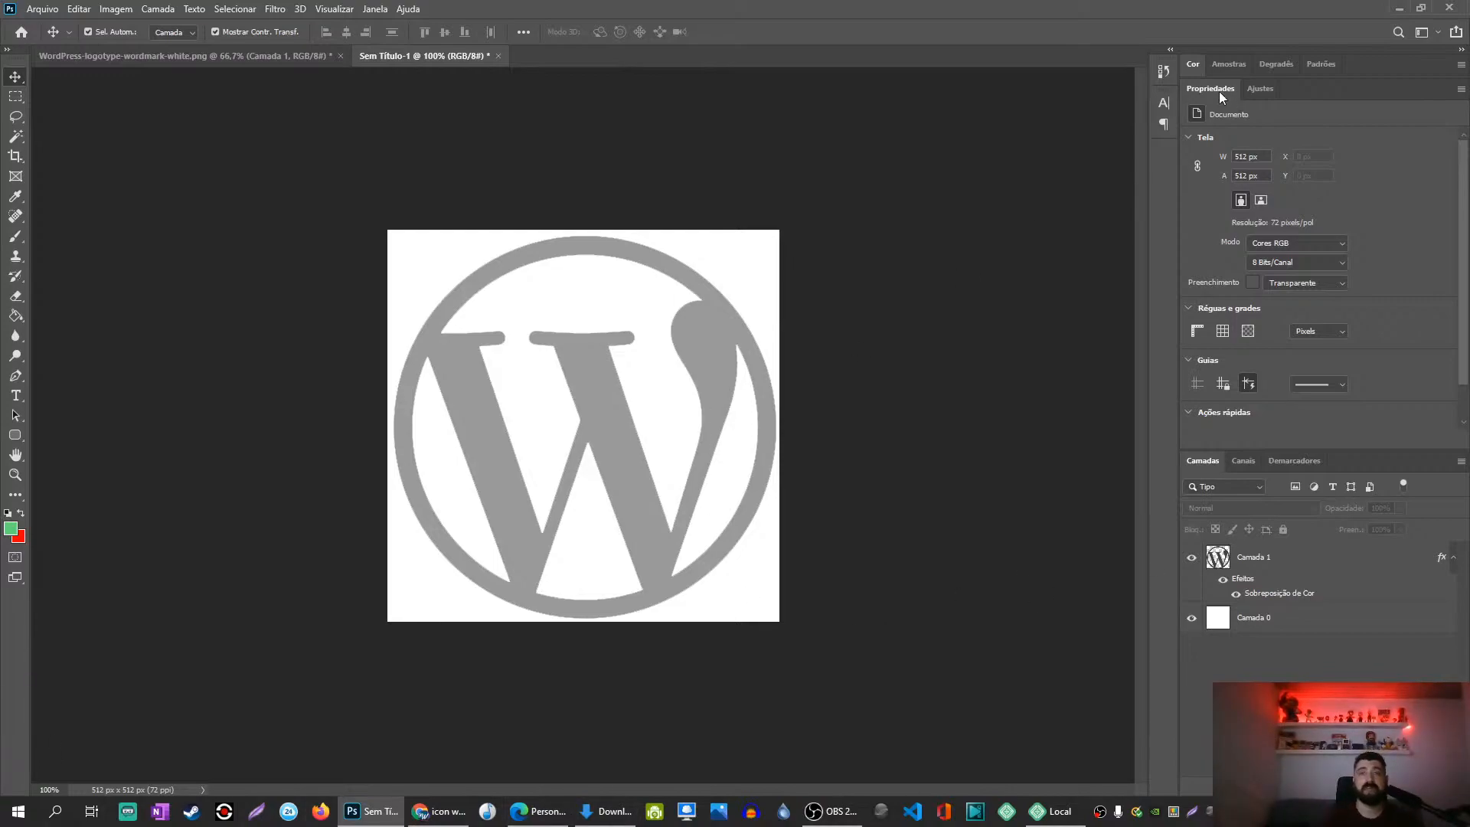
Step: Return to the Customizer and open the Site Identity logo picker in the Media Library
click(1392, 9)
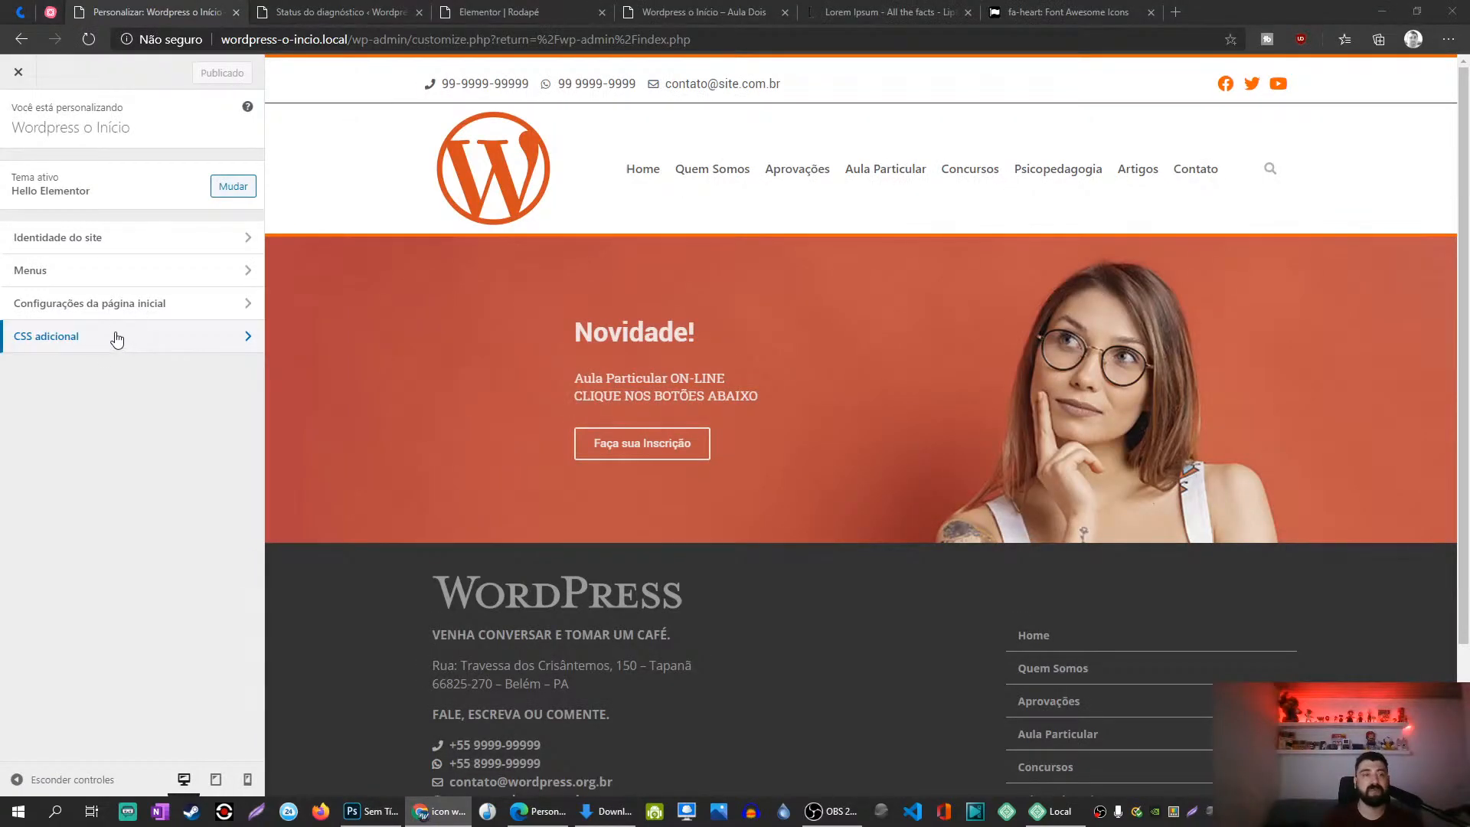
click(88, 251)
click(19, 122)
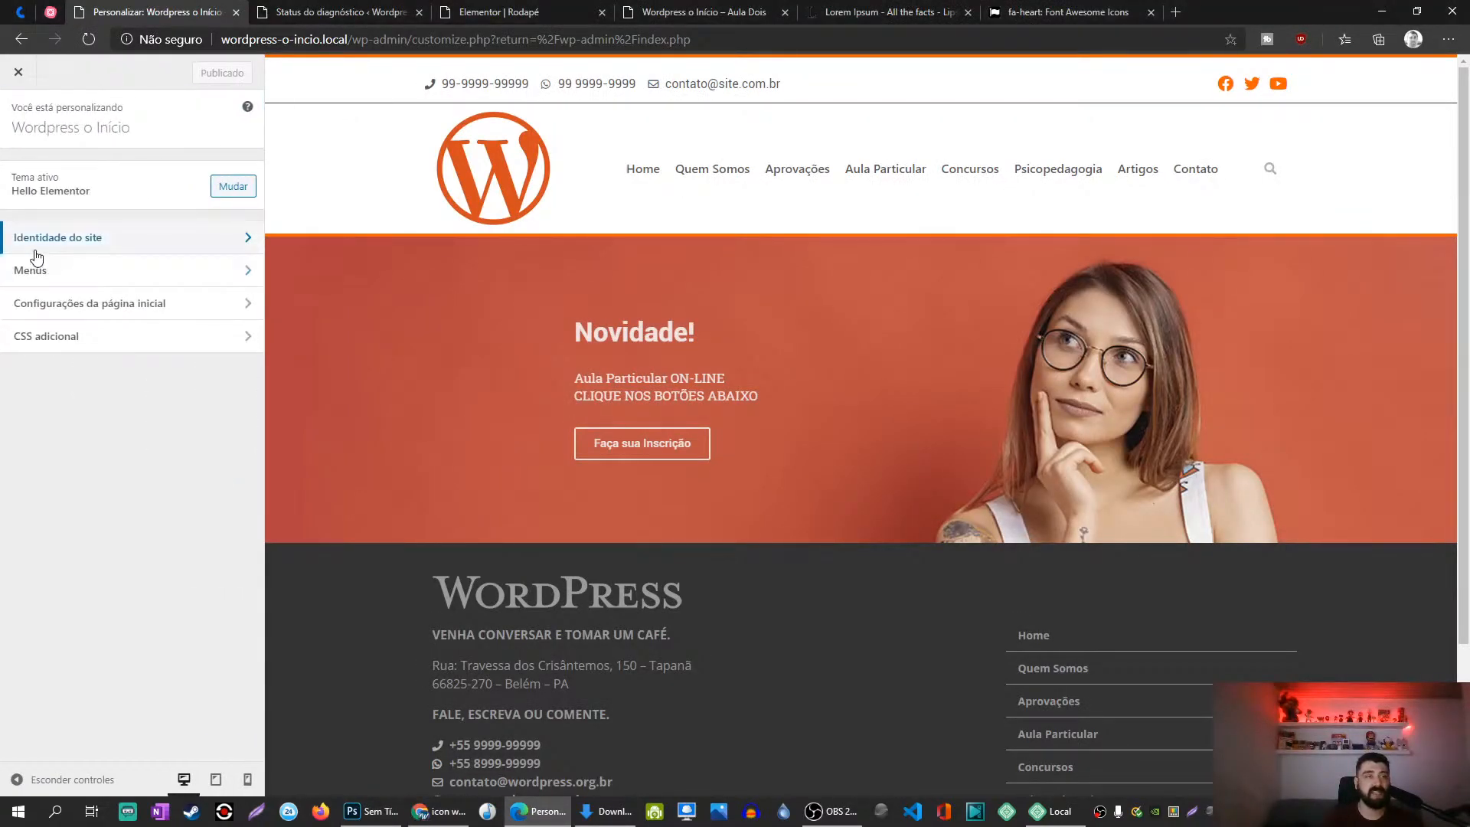
click(46, 243)
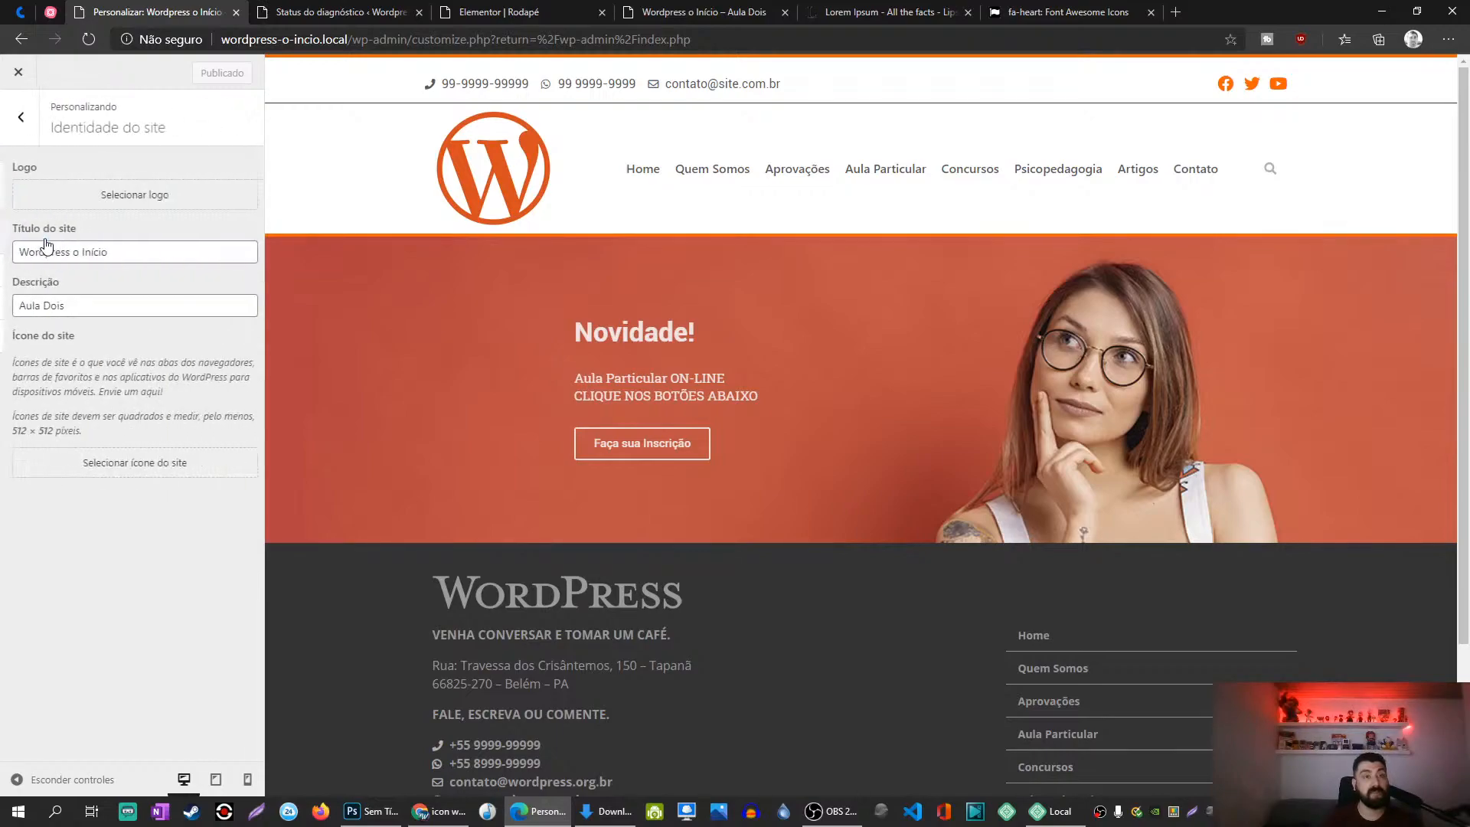
click(120, 205)
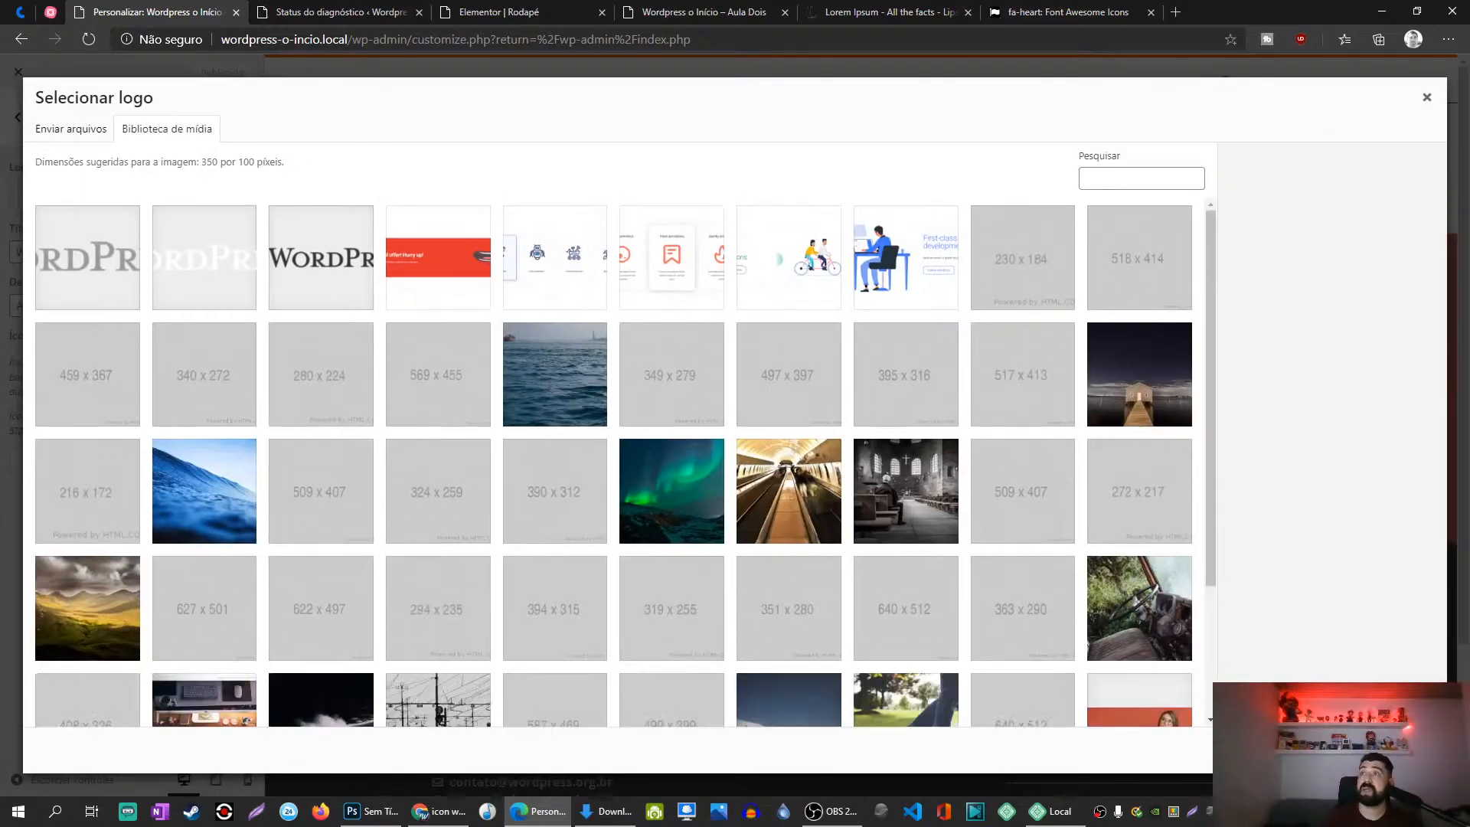
Step: Upload favicon.png and use it as the site logo, skipping the crop
key(alt+Tab)
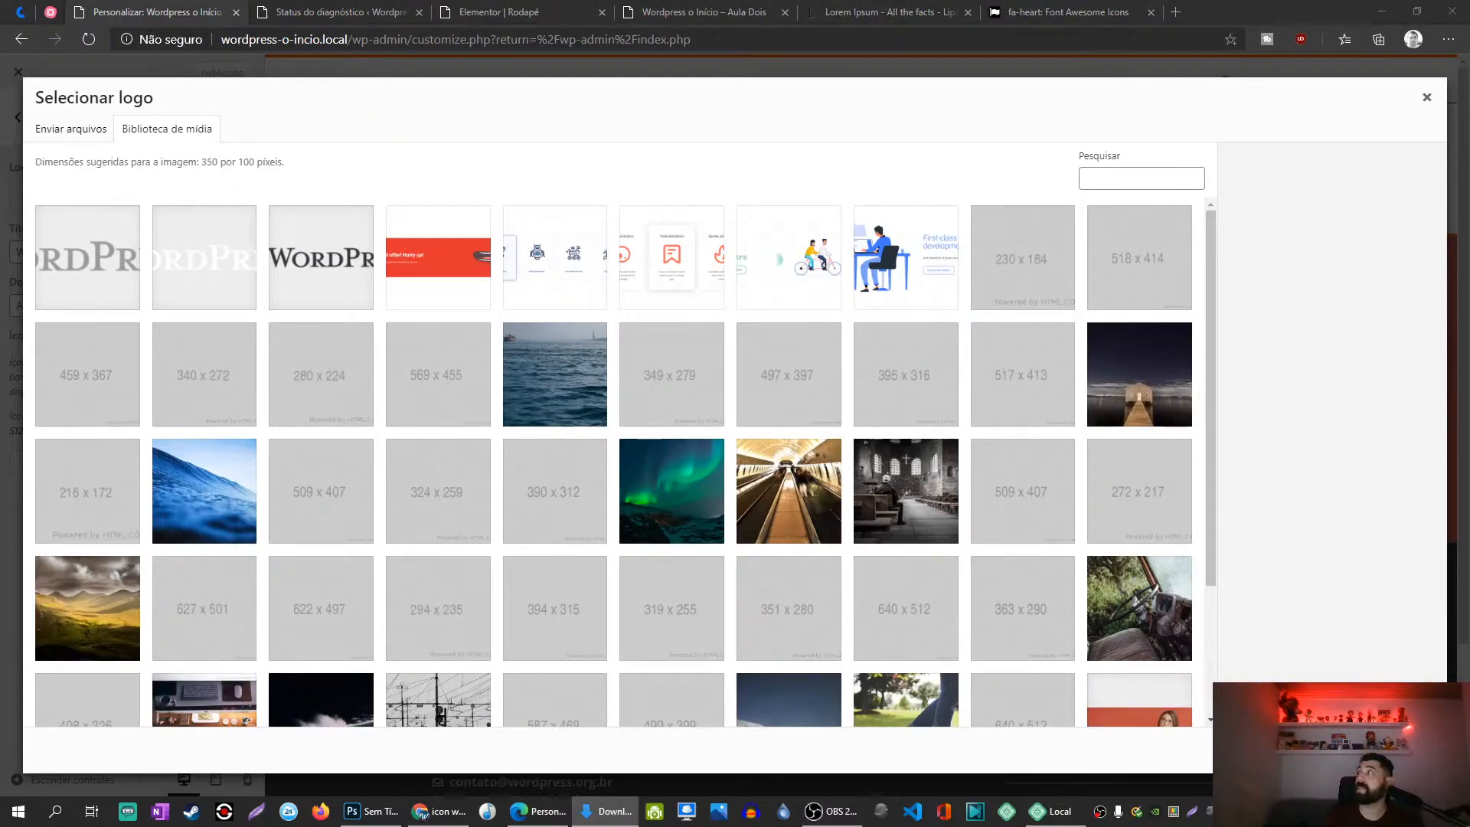
drag(832, 467, 69, 258)
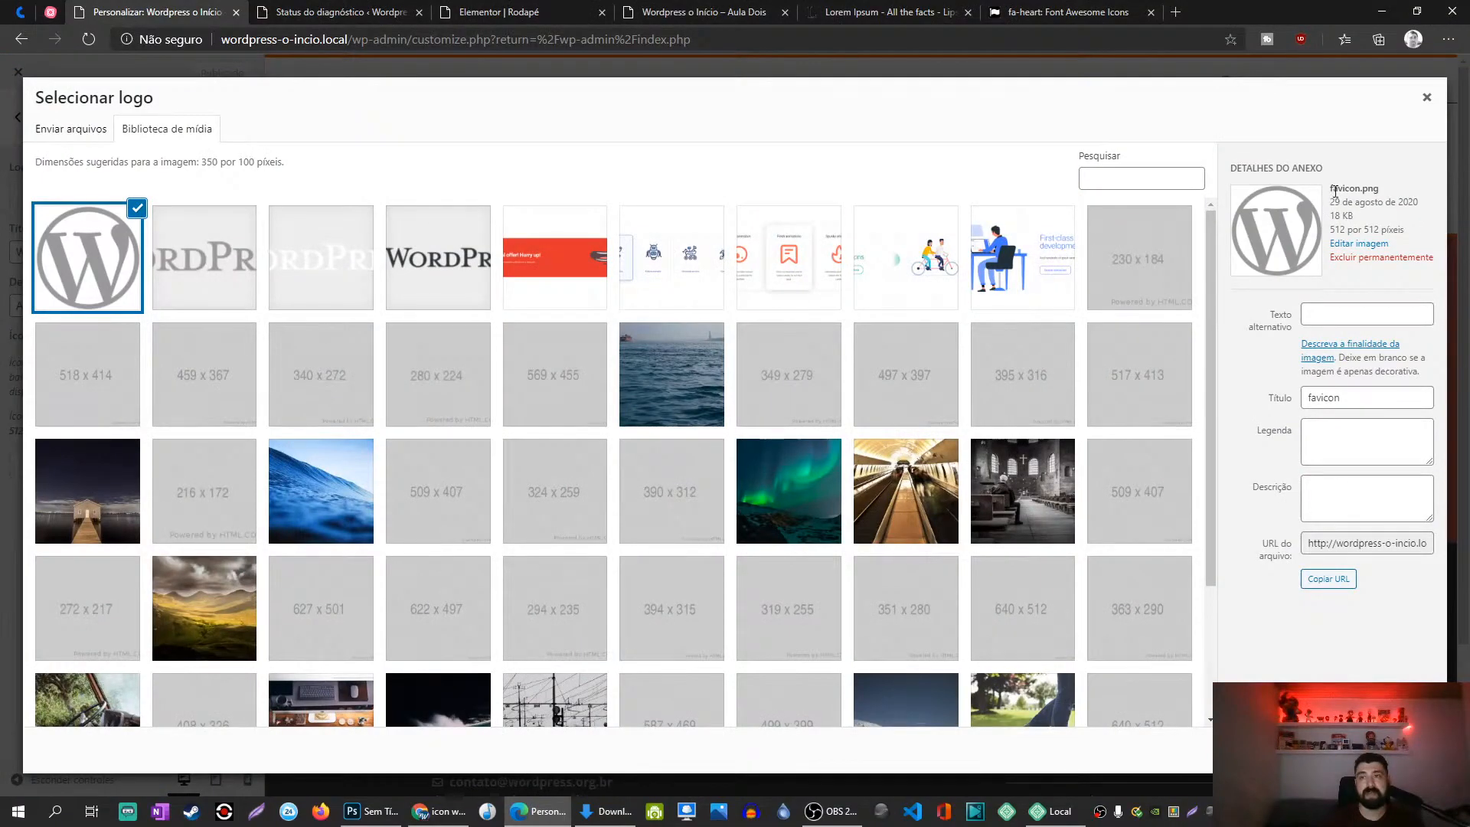
double_click(1338, 189)
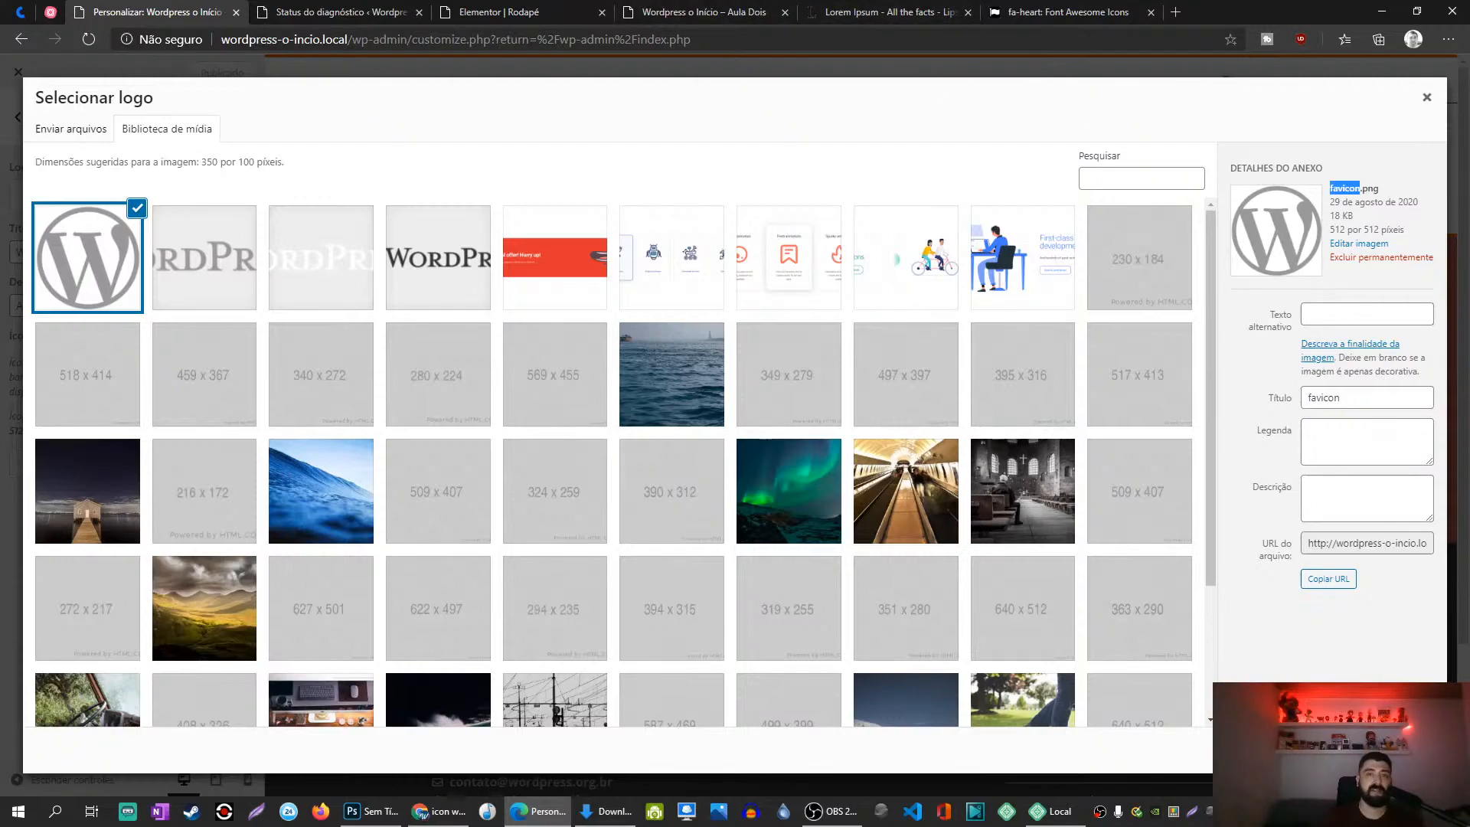
click(1401, 750)
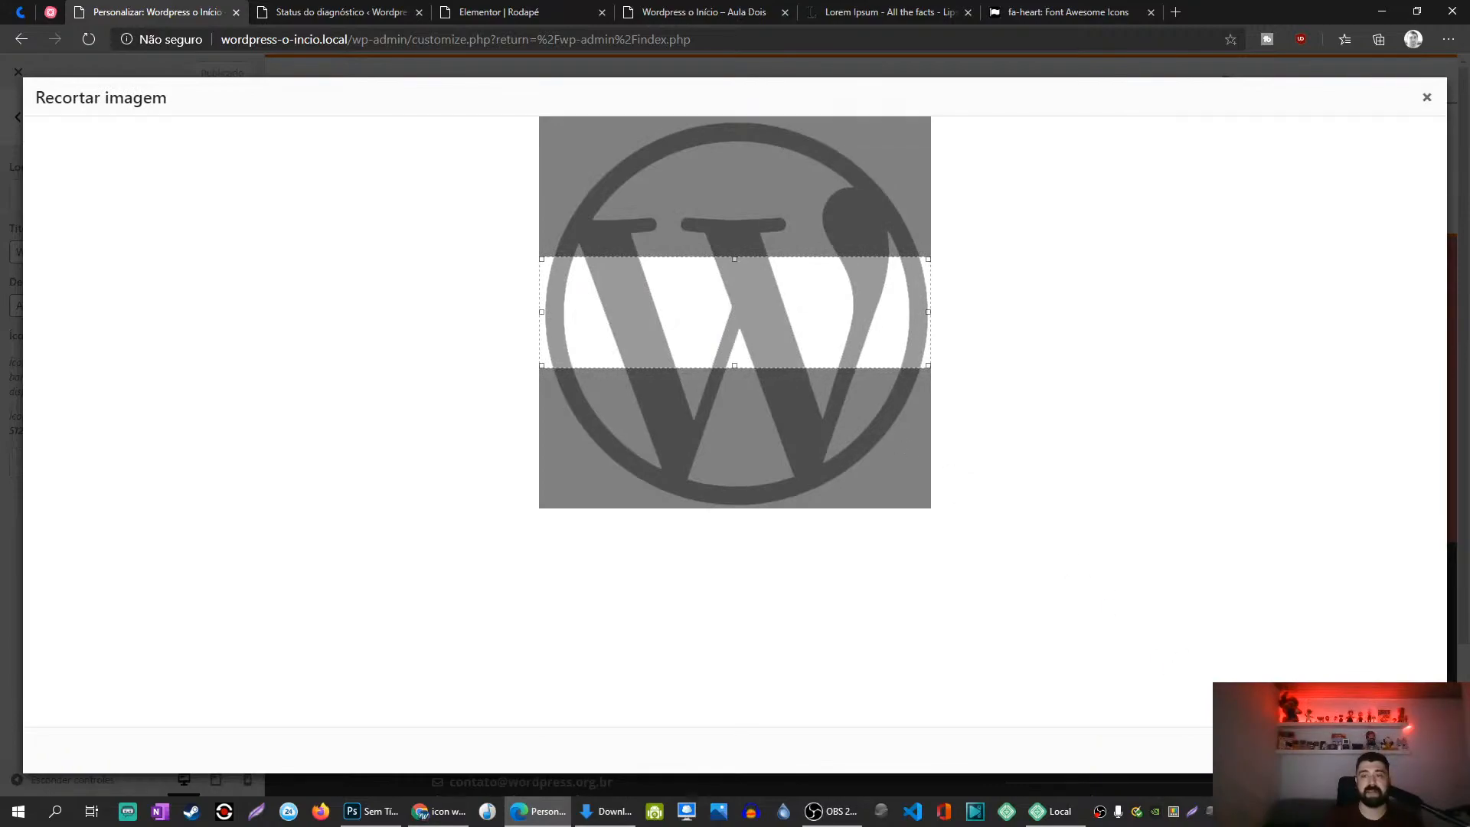
click(1293, 750)
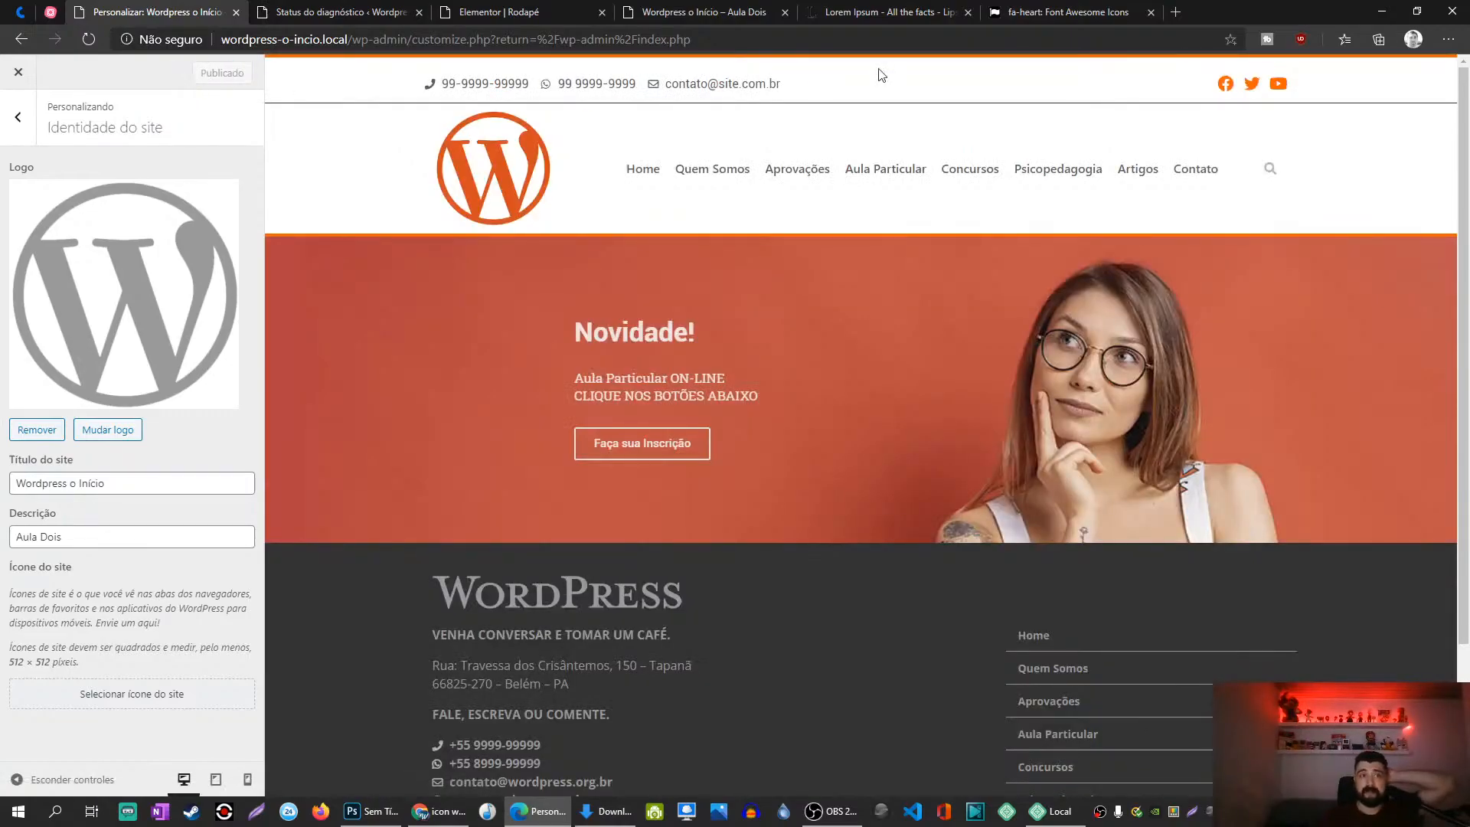
Step: Reload the live site to check the new logo, then return to the Customizer
click(647, 10)
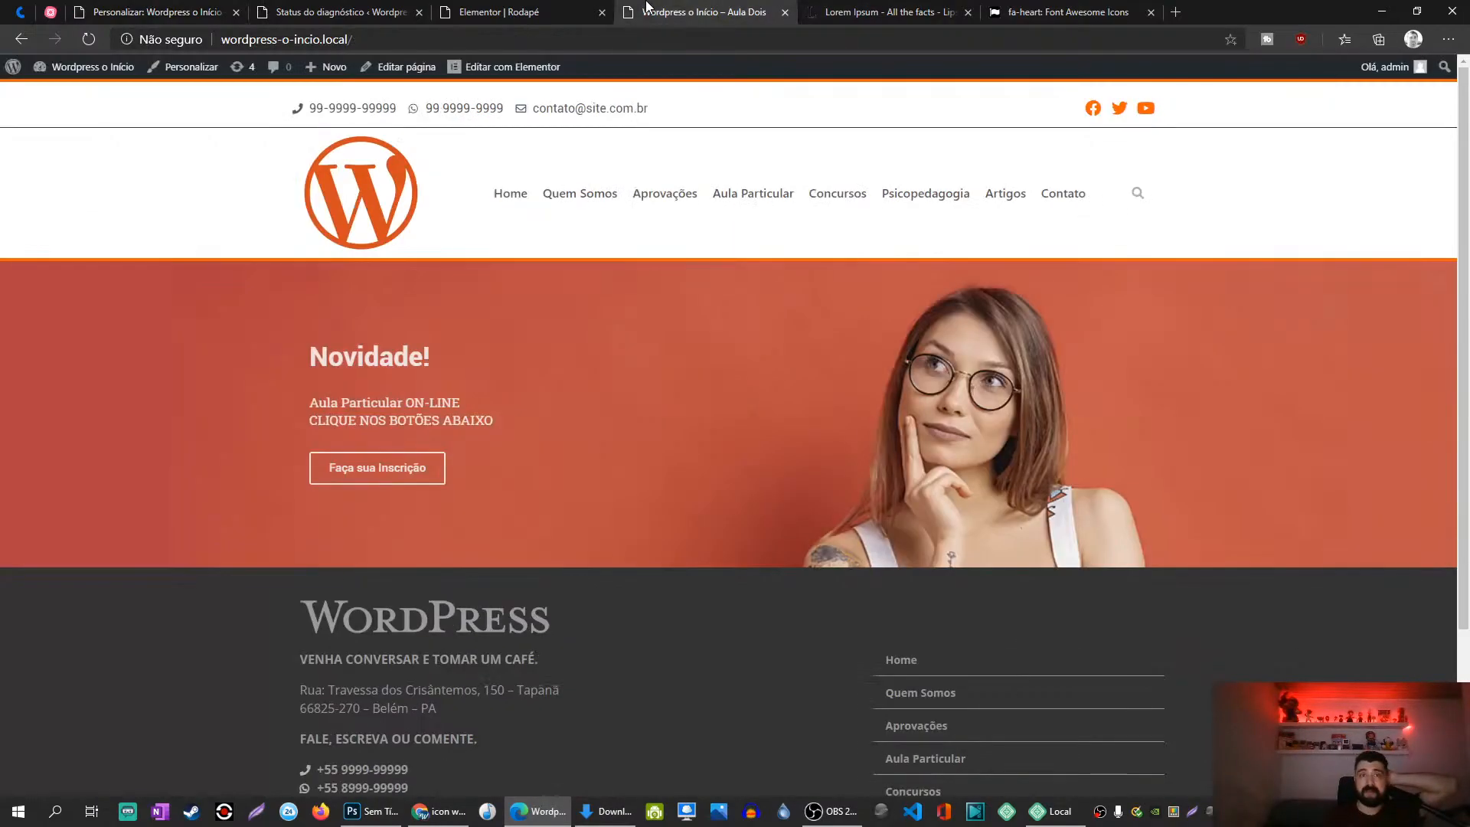
key(F5)
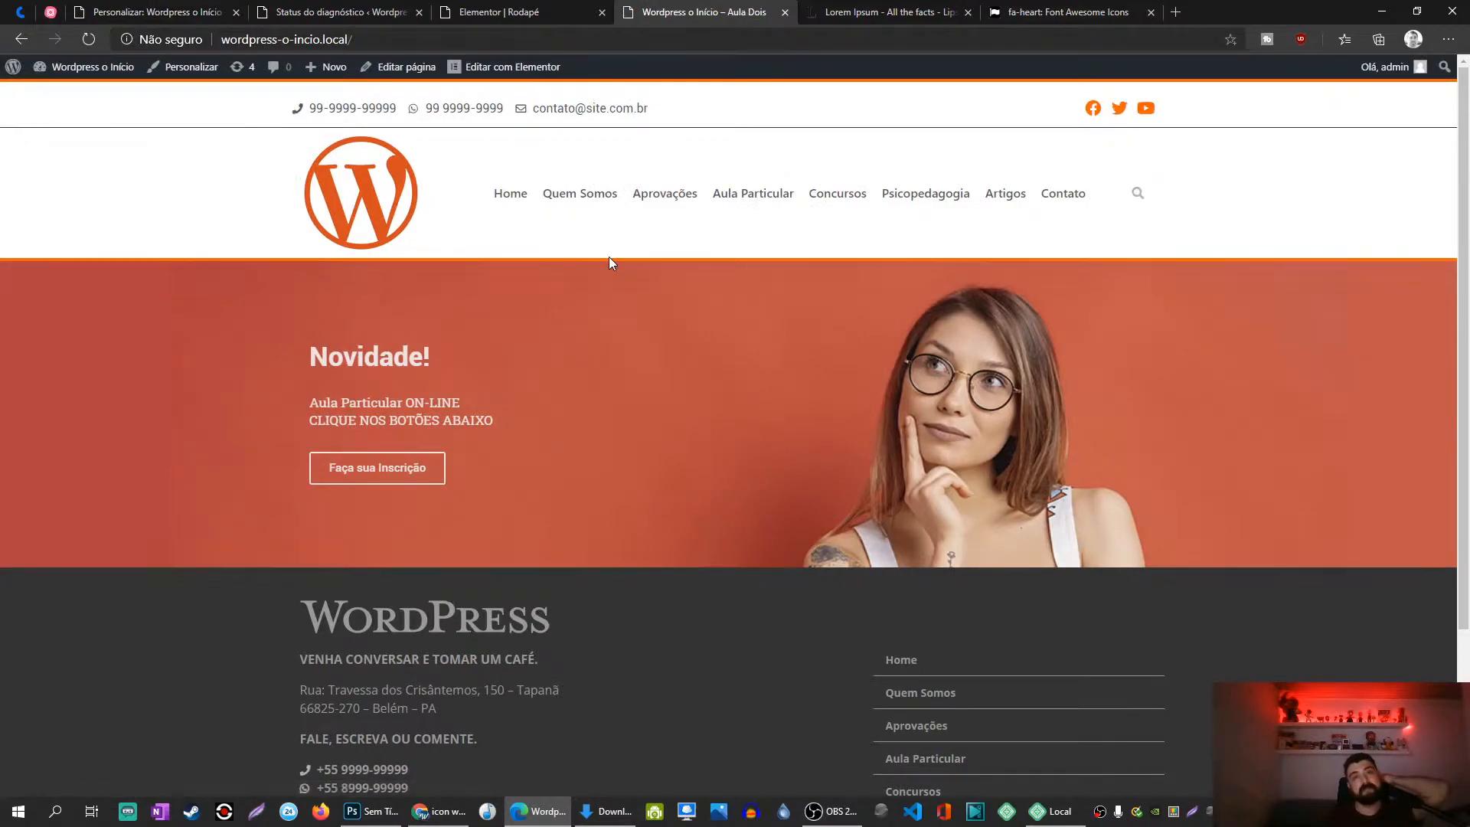
click(502, 12)
click(384, 9)
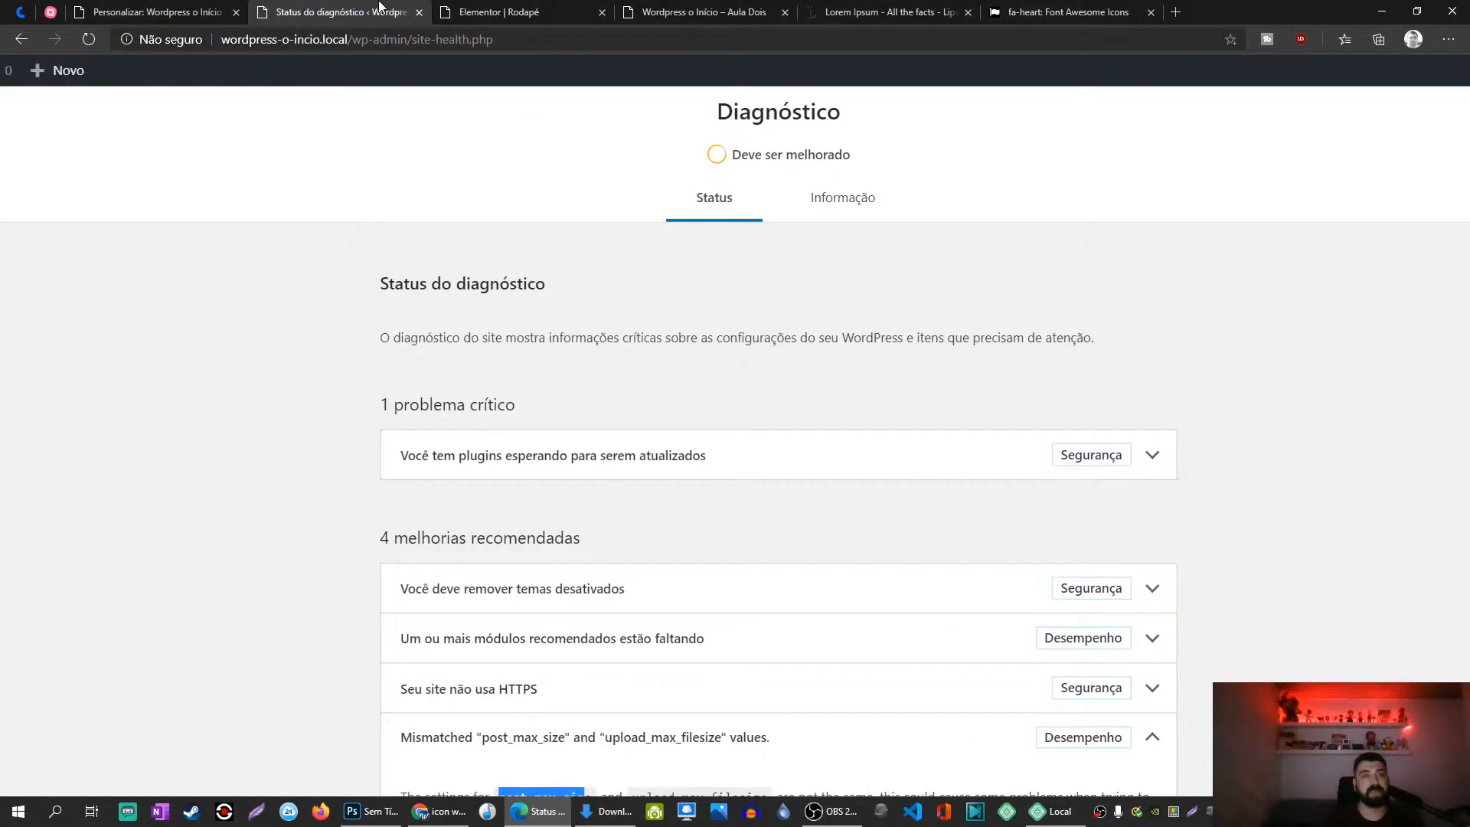
click(159, 7)
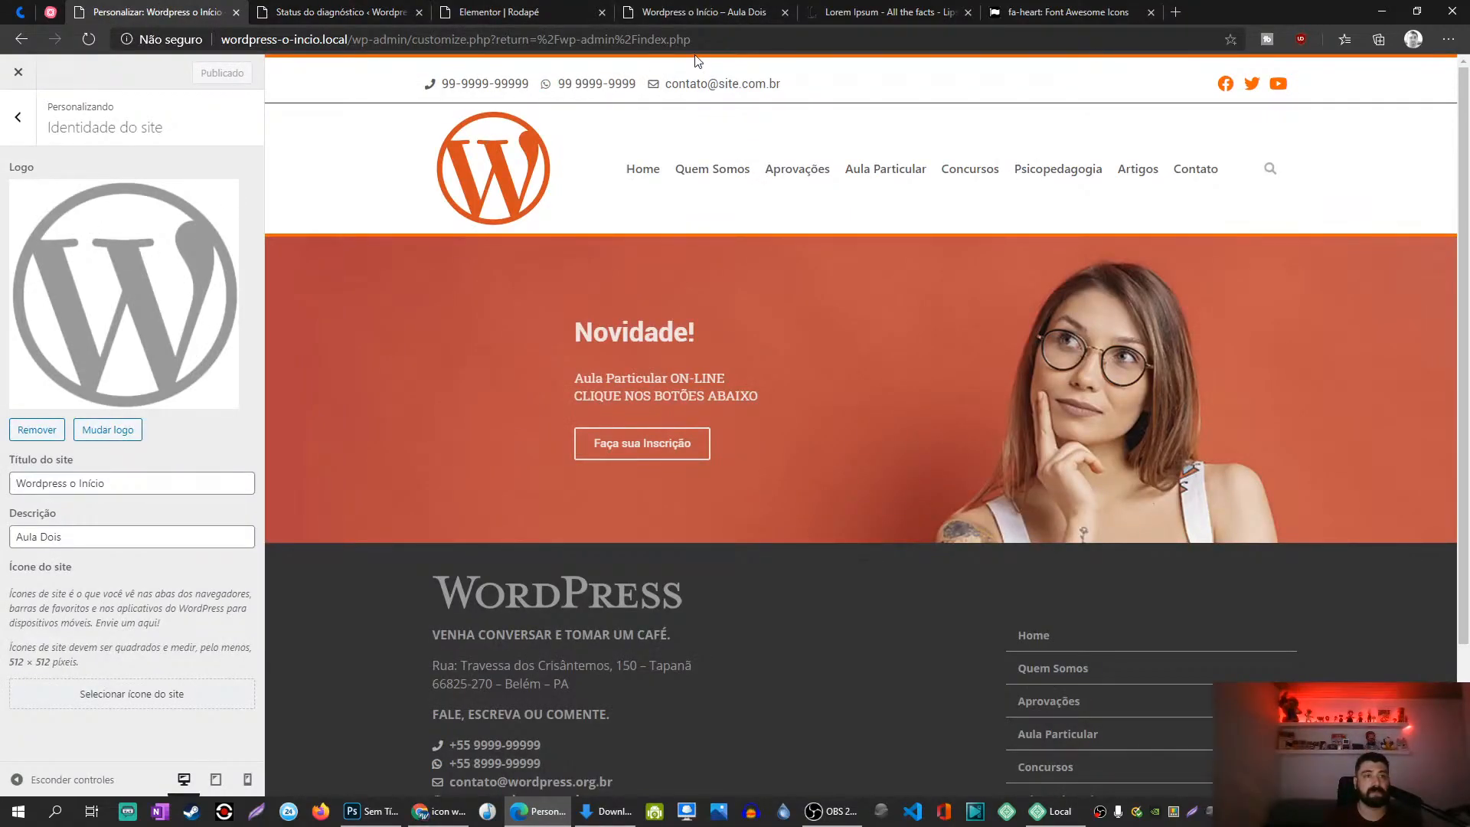
Step: Close the Status do diagnóstico tab, reload the live site and return to the Customizer
click(697, 12)
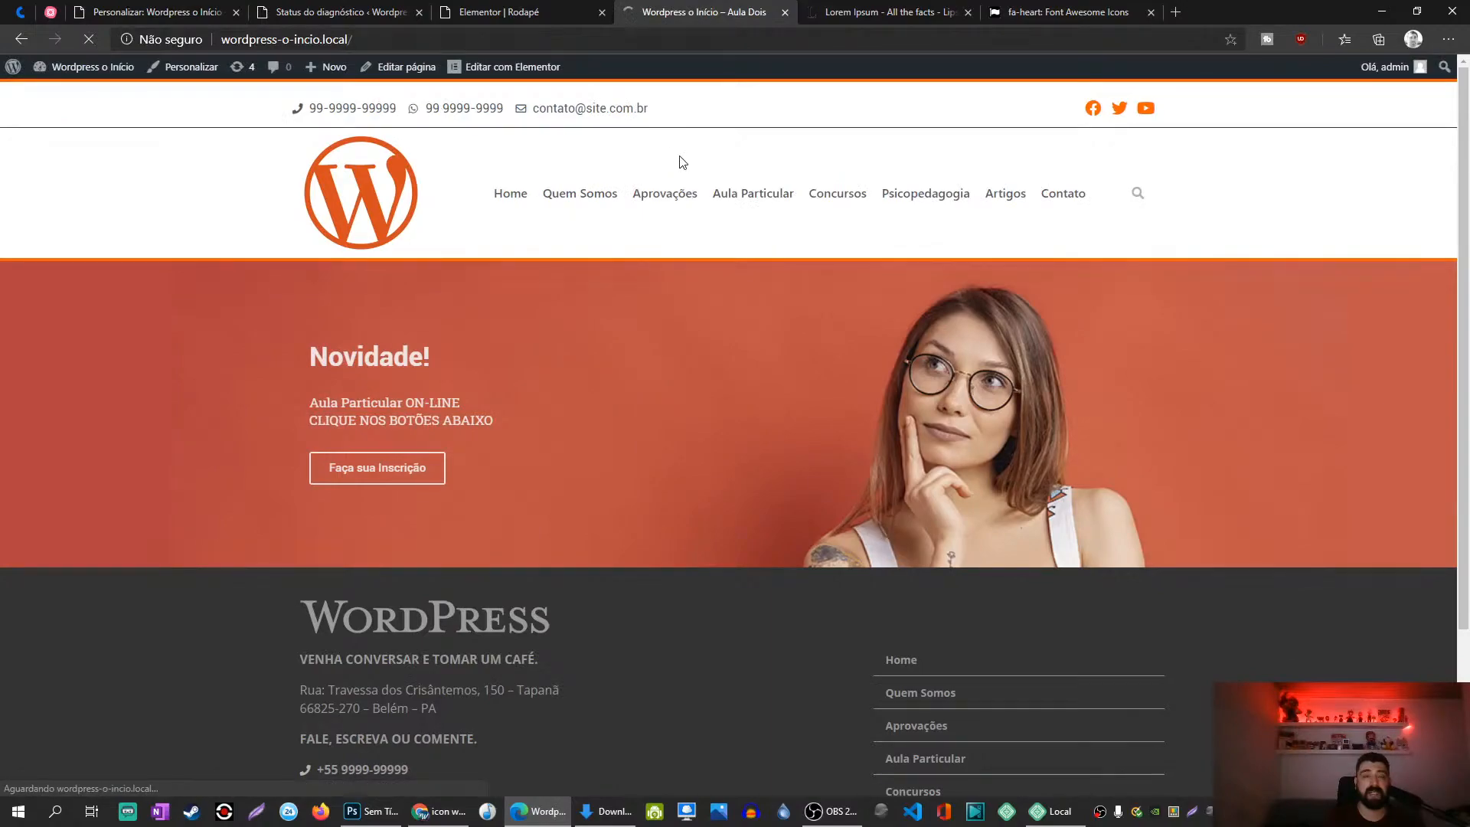
click(536, 12)
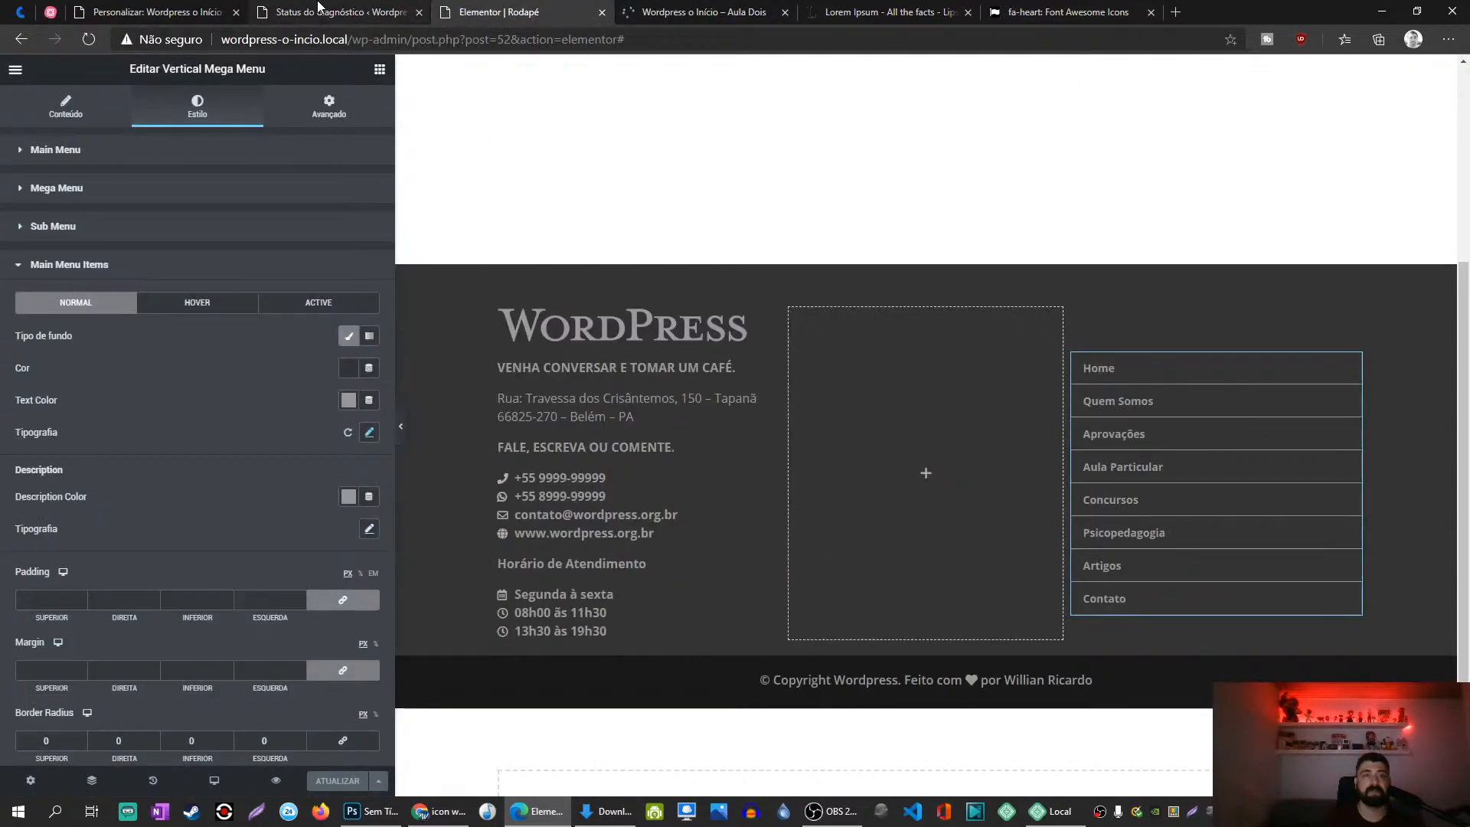
click(341, 11)
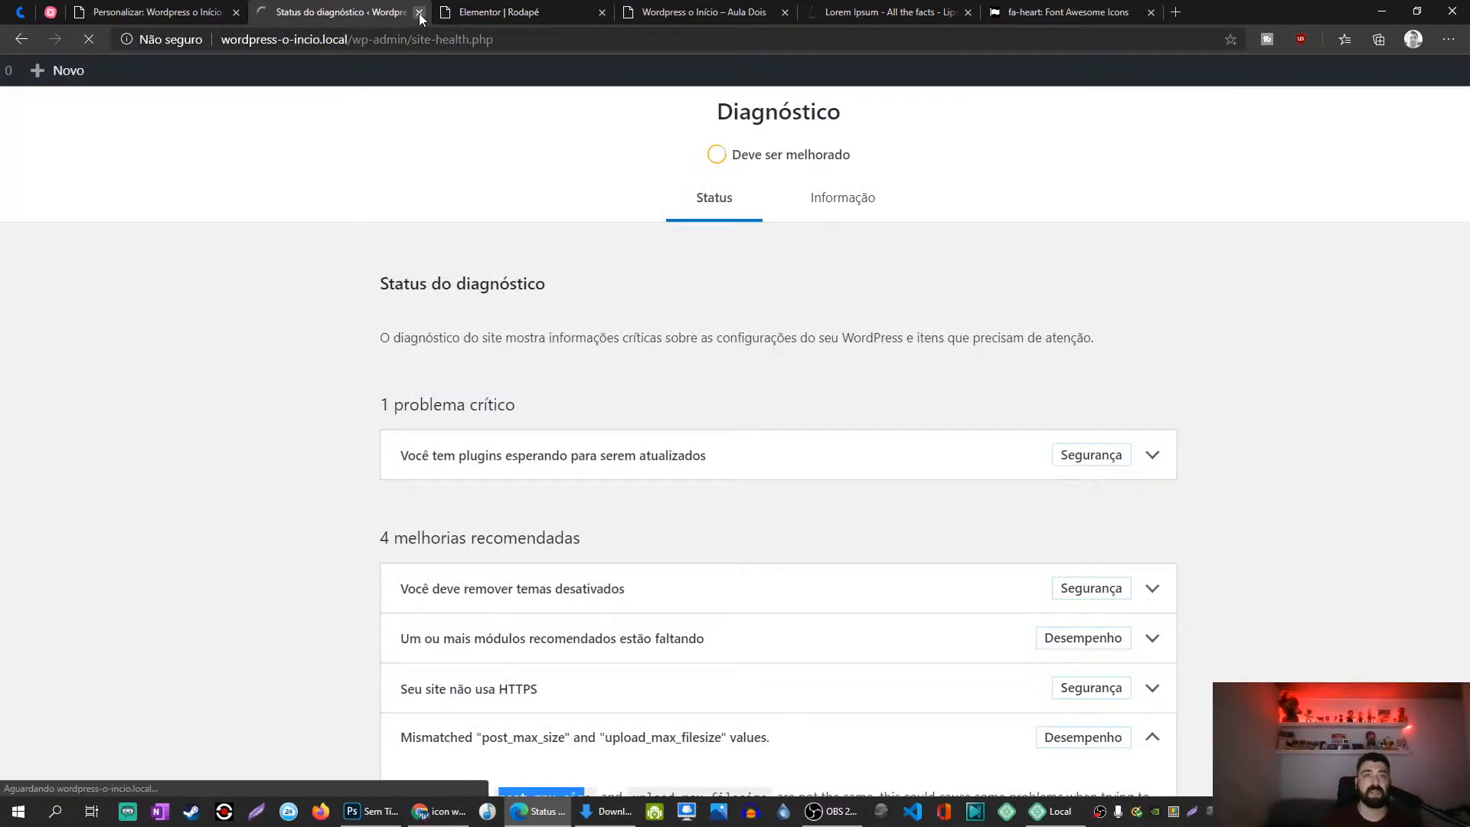
click(419, 12)
click(551, 8)
key(F5)
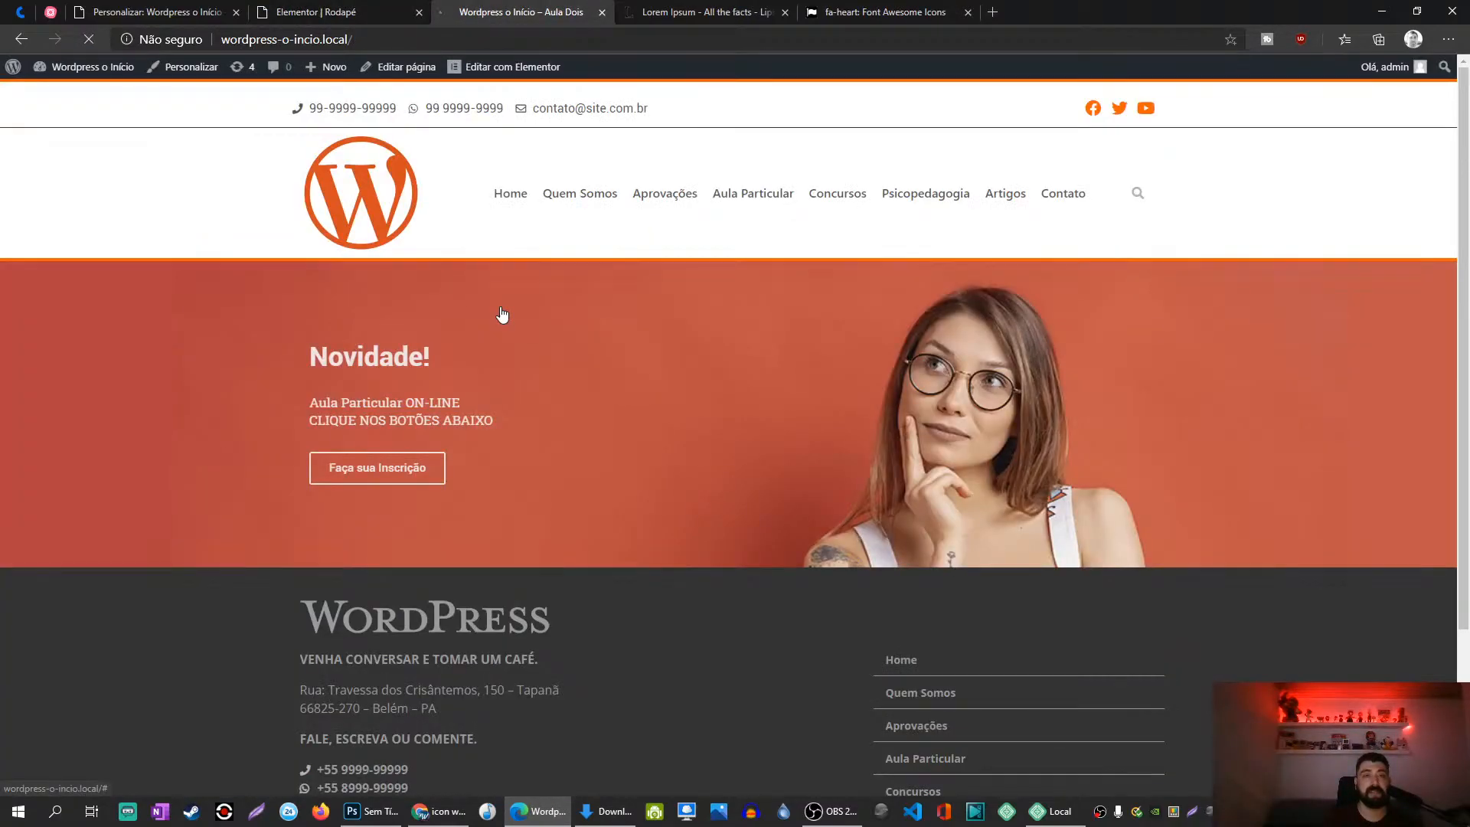
click(203, 8)
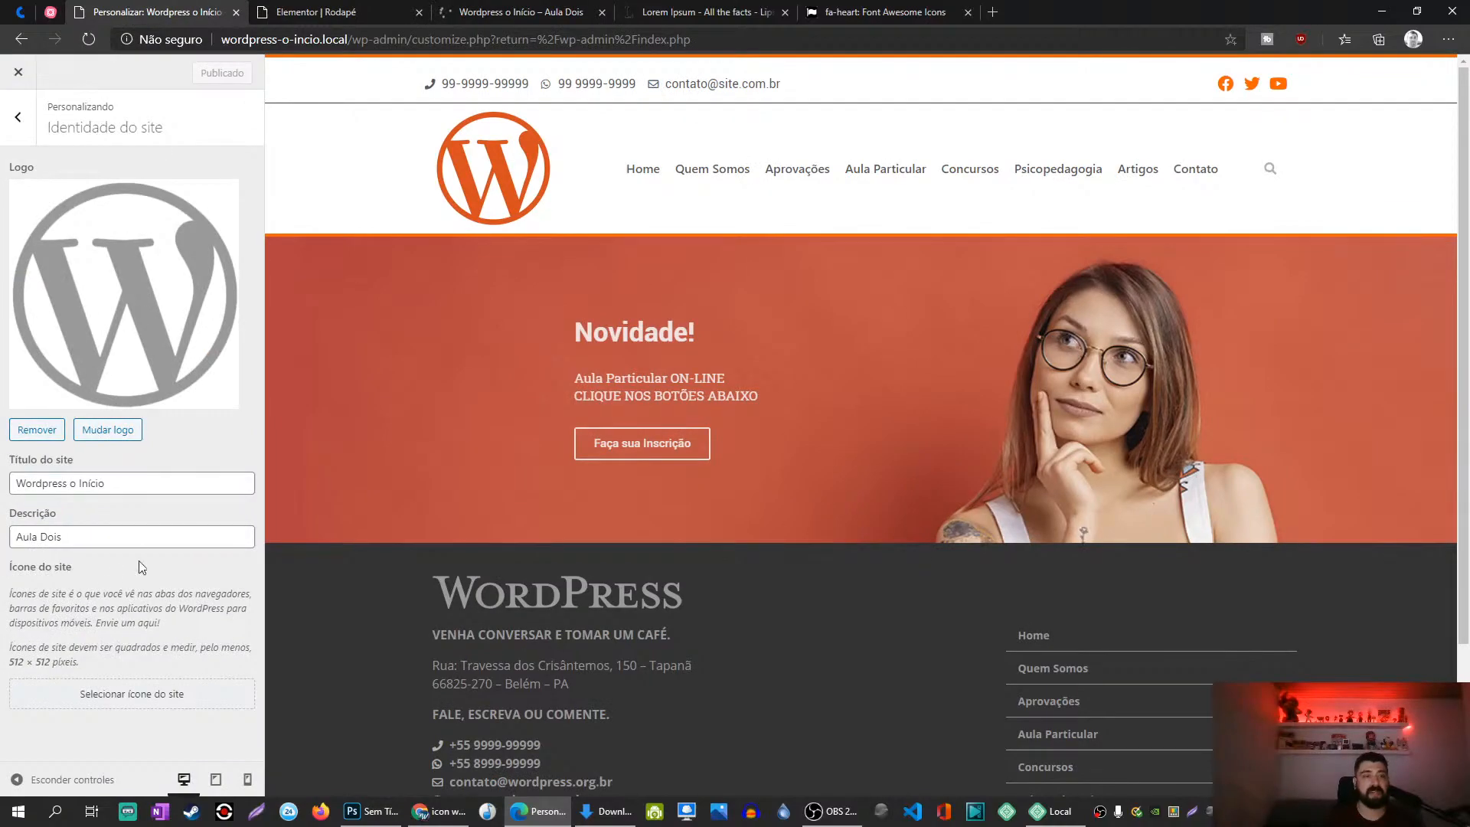
Step: Remove the logo and choose the grey favicon.png as the site icon
click(27, 428)
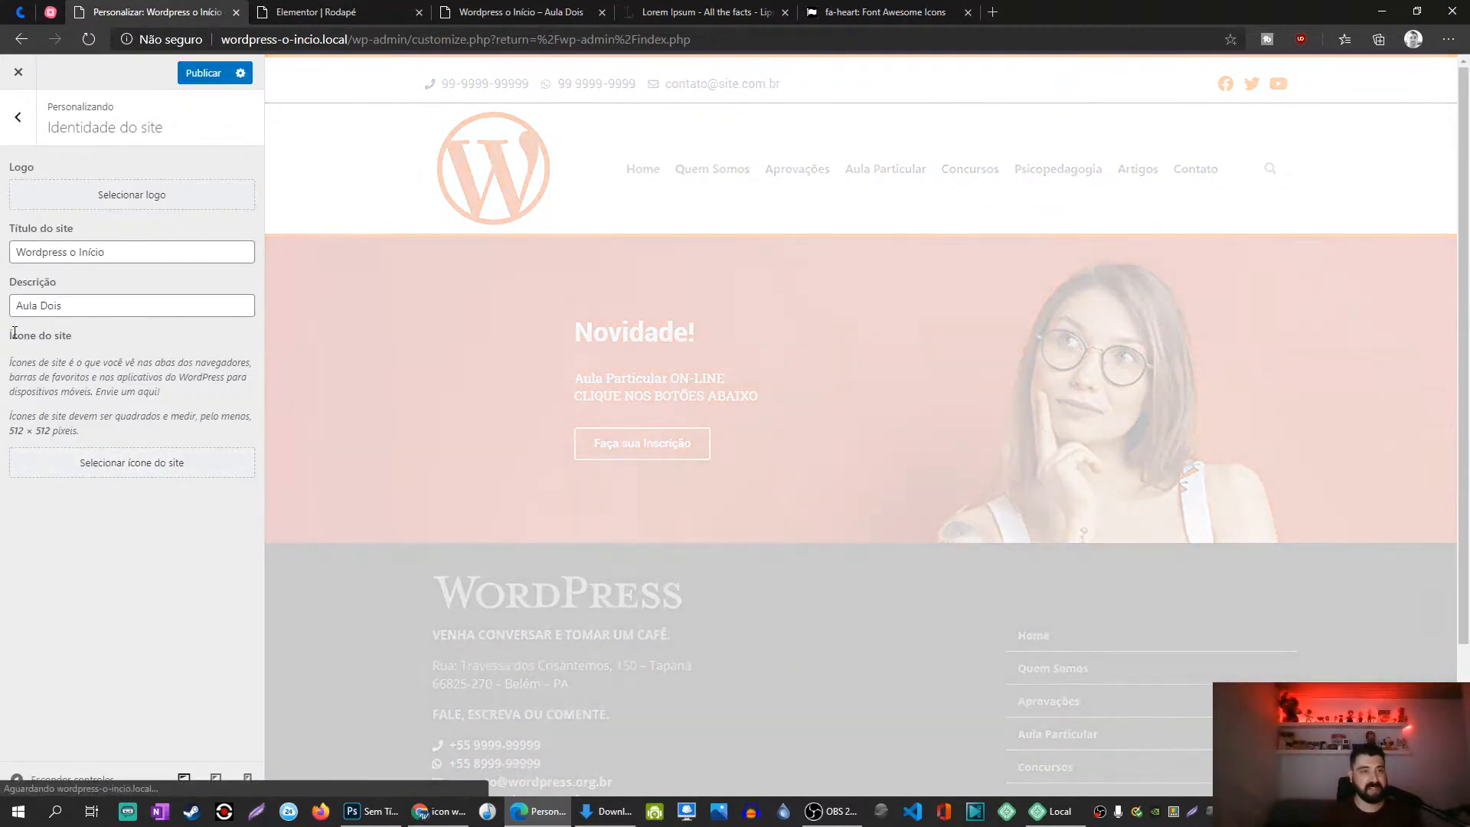
drag(12, 336, 153, 478)
click(153, 464)
click(136, 265)
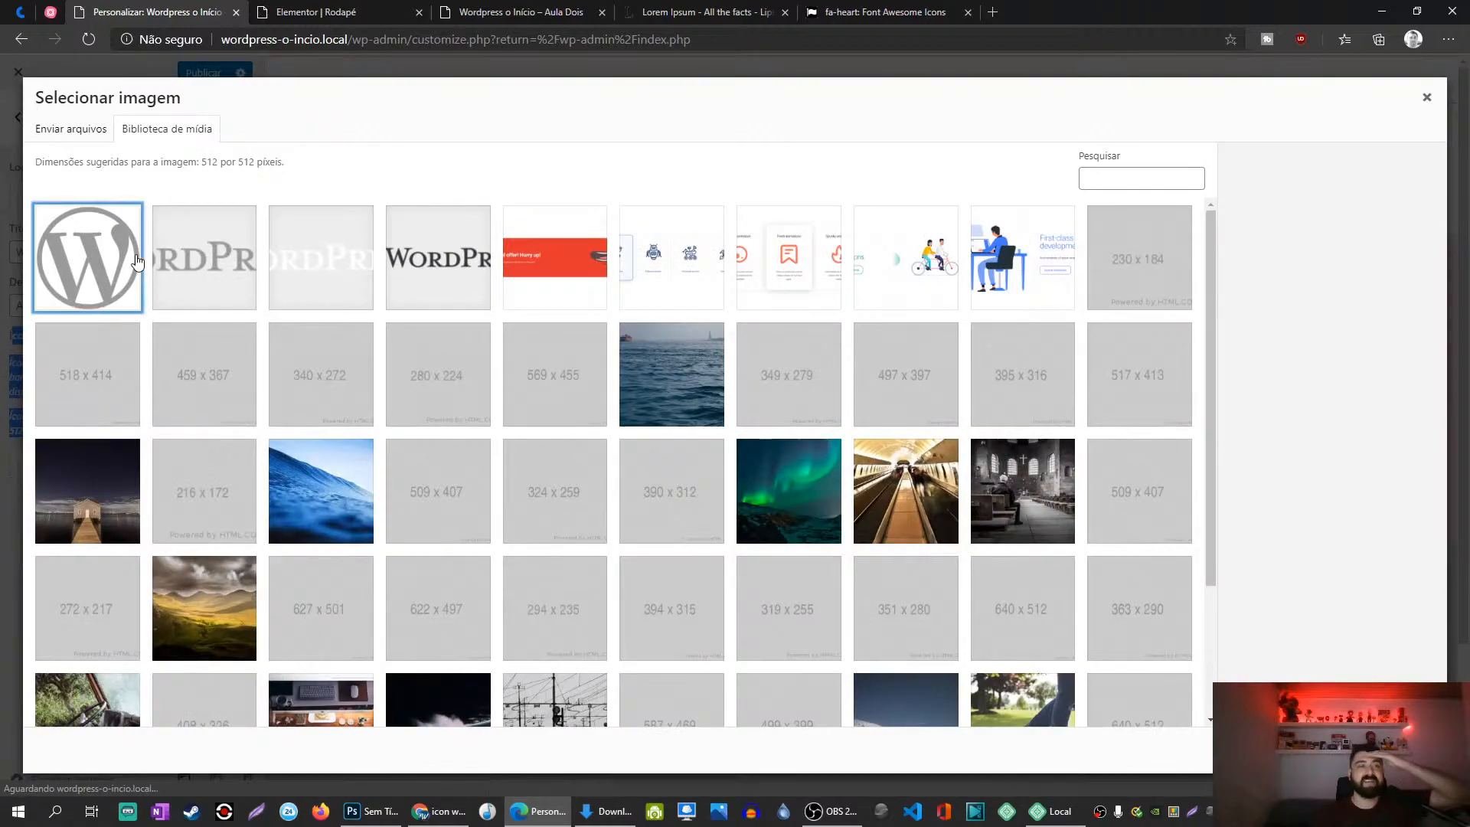
click(1400, 750)
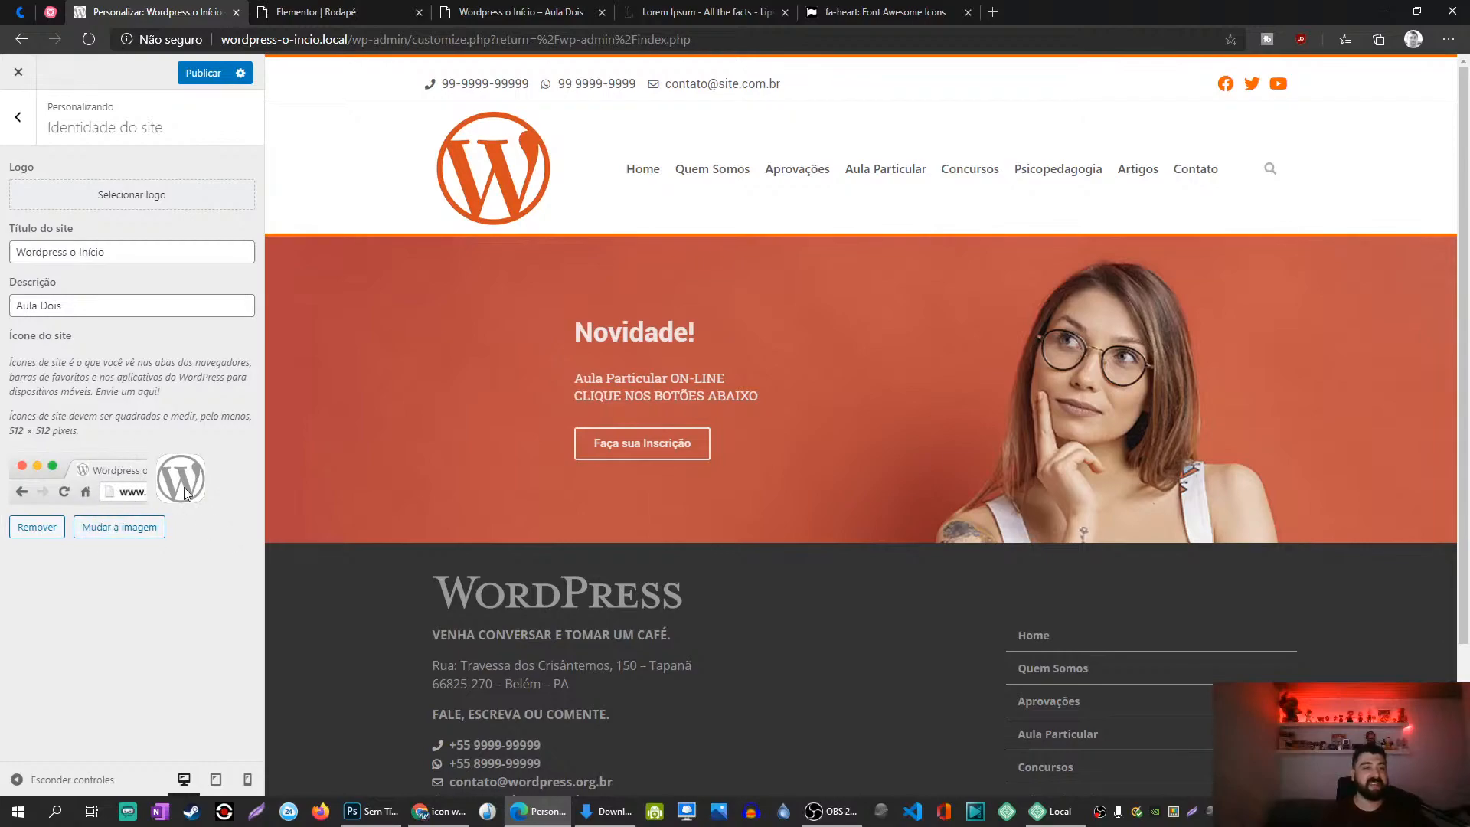
Step: Publish the site identity change and check the new icon on the live site
click(201, 75)
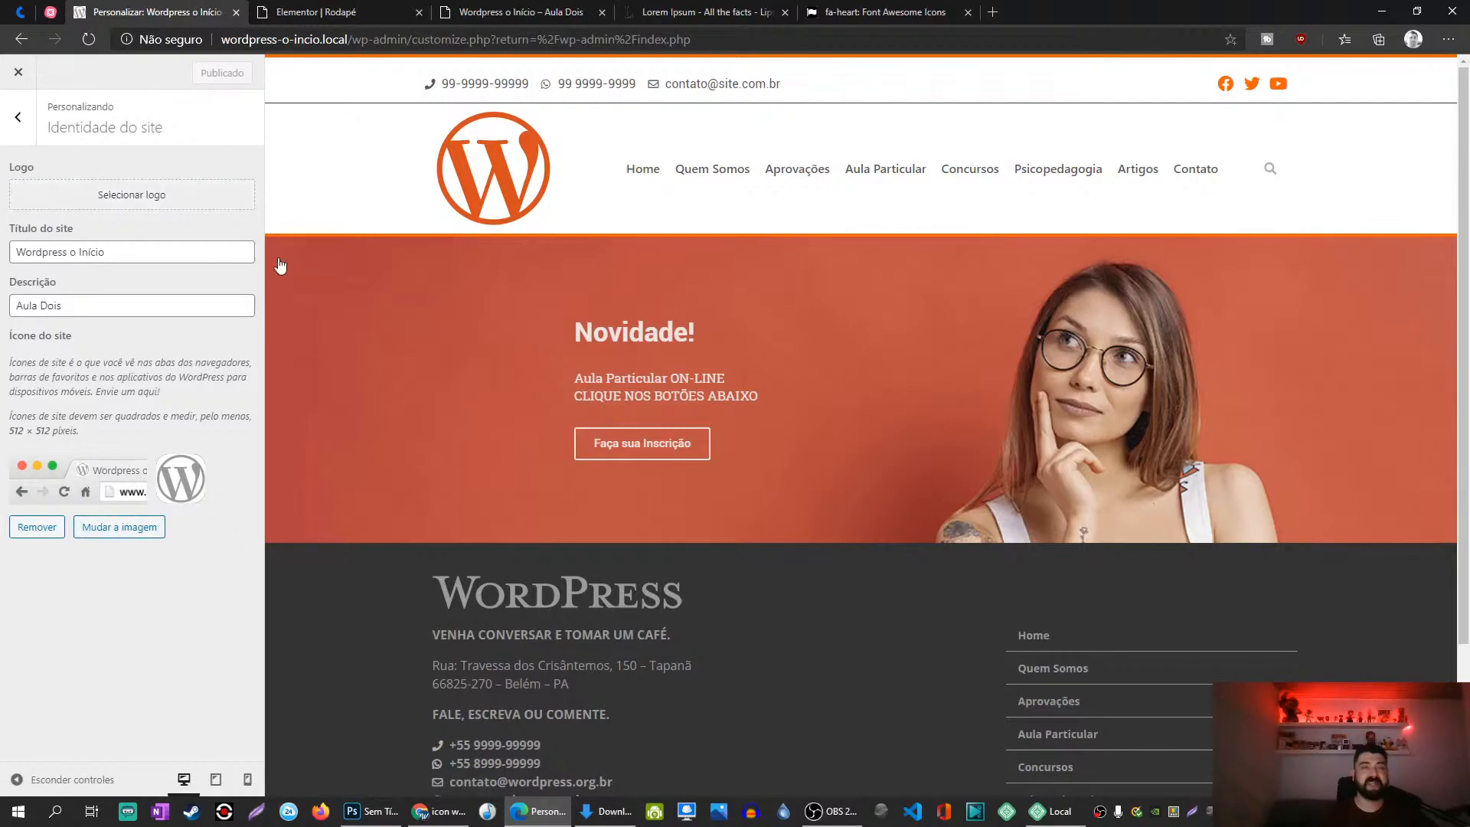
click(515, 9)
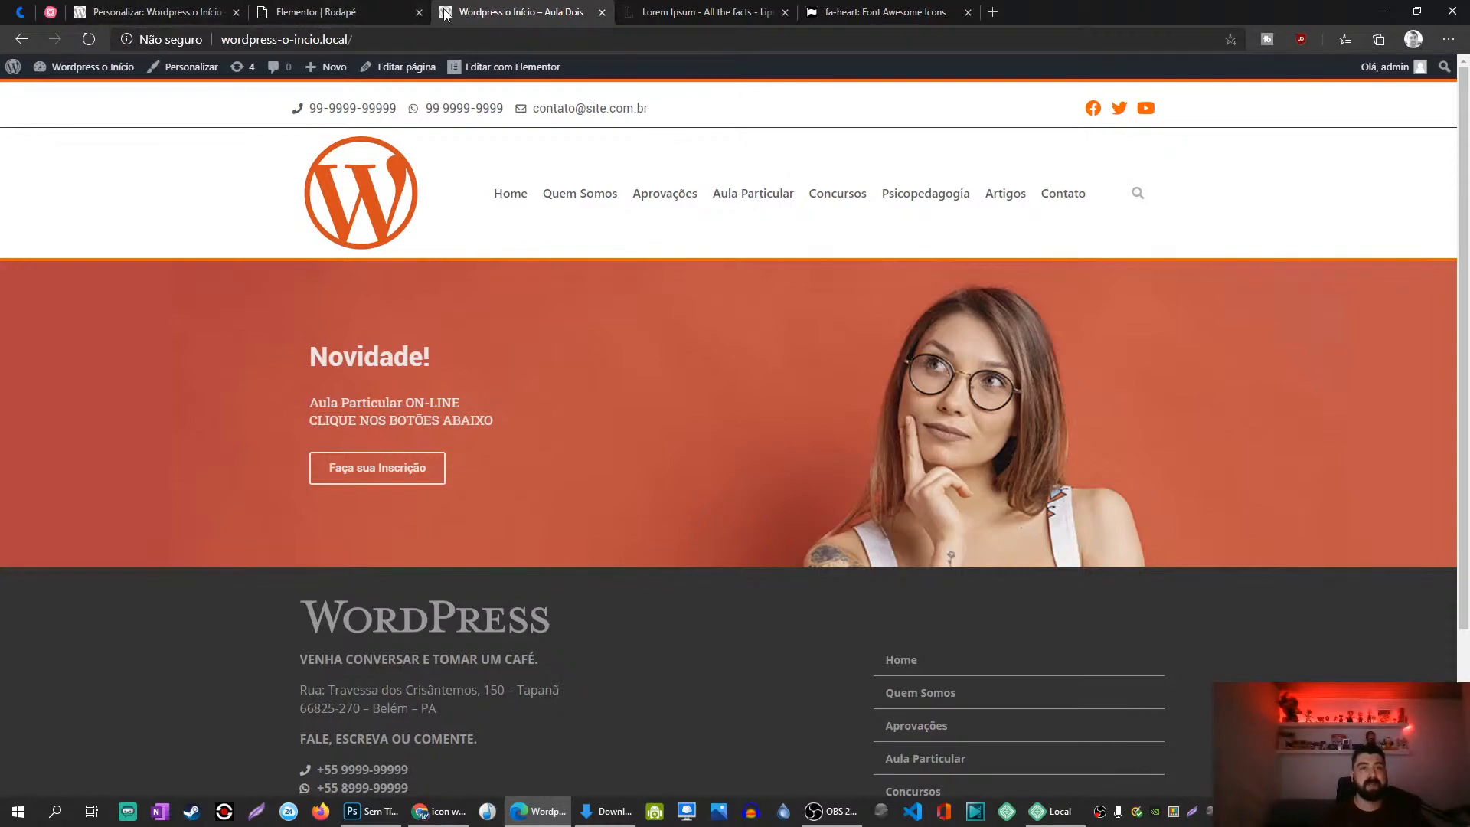
click(157, 12)
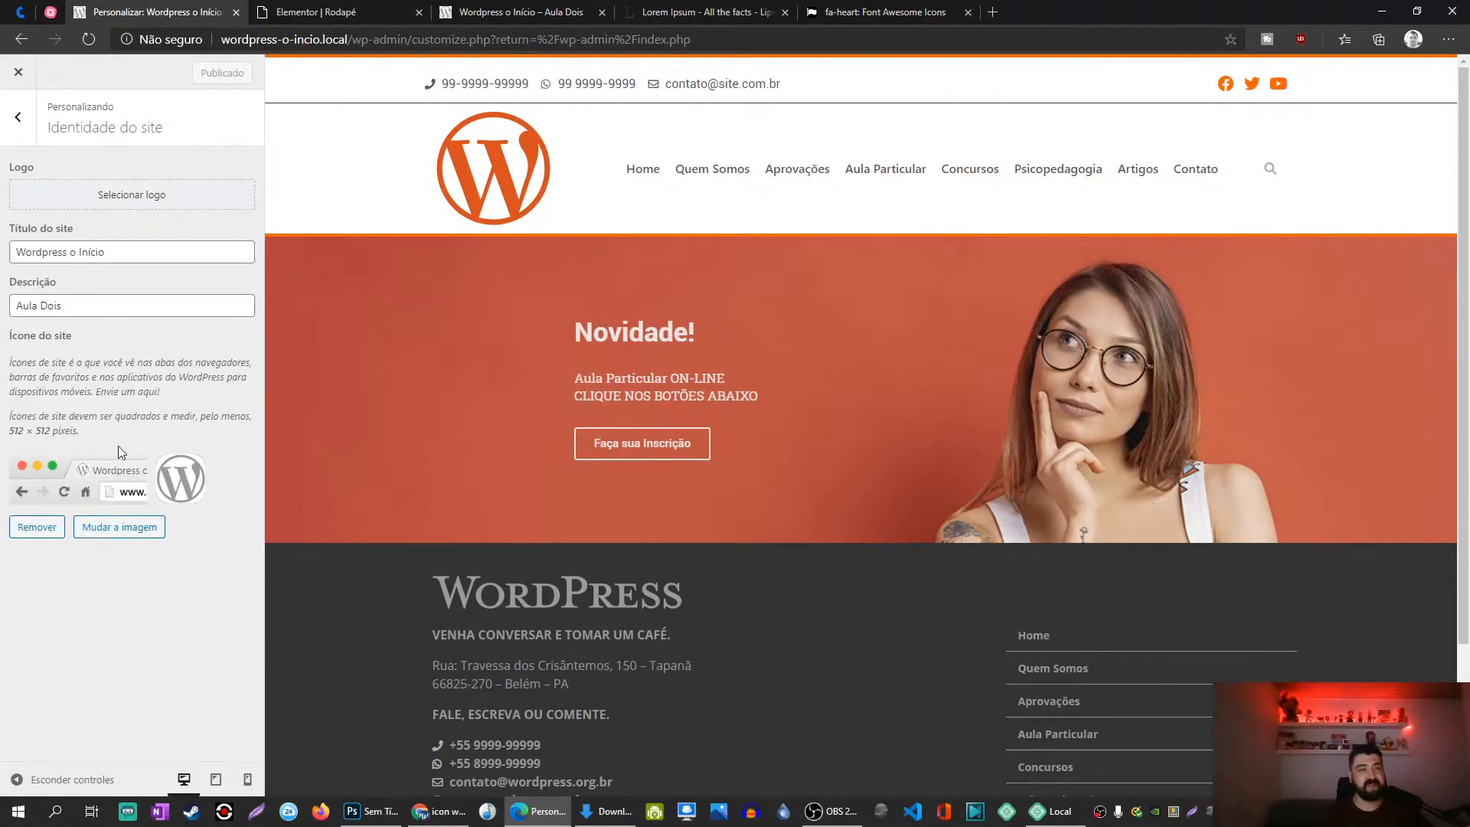
Step: Compare the Elementor Rodapé footer with the live site's footer, scrolling down and back up
click(306, 12)
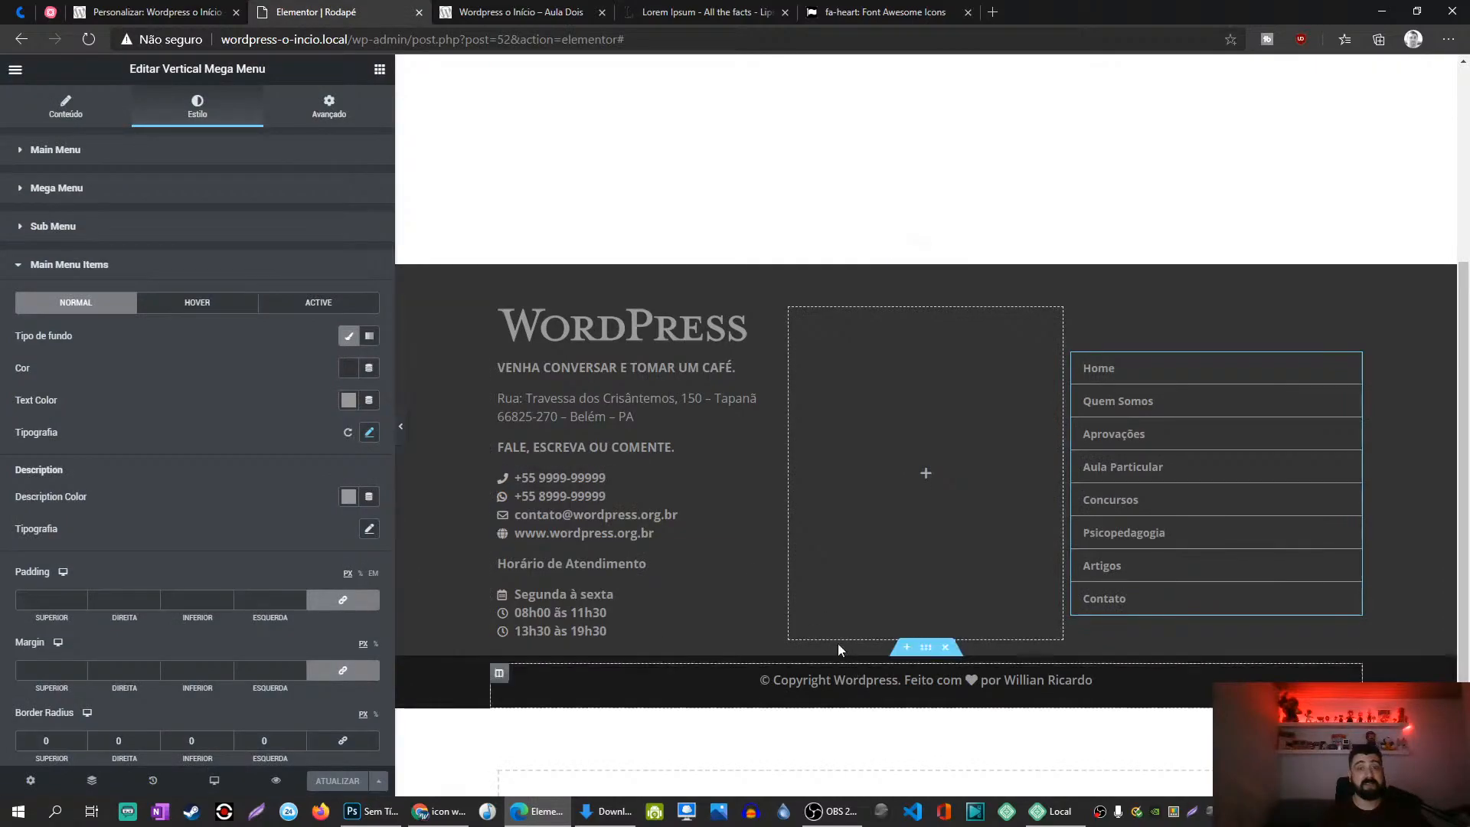
click(528, 13)
scroll(582, 475, down, 3)
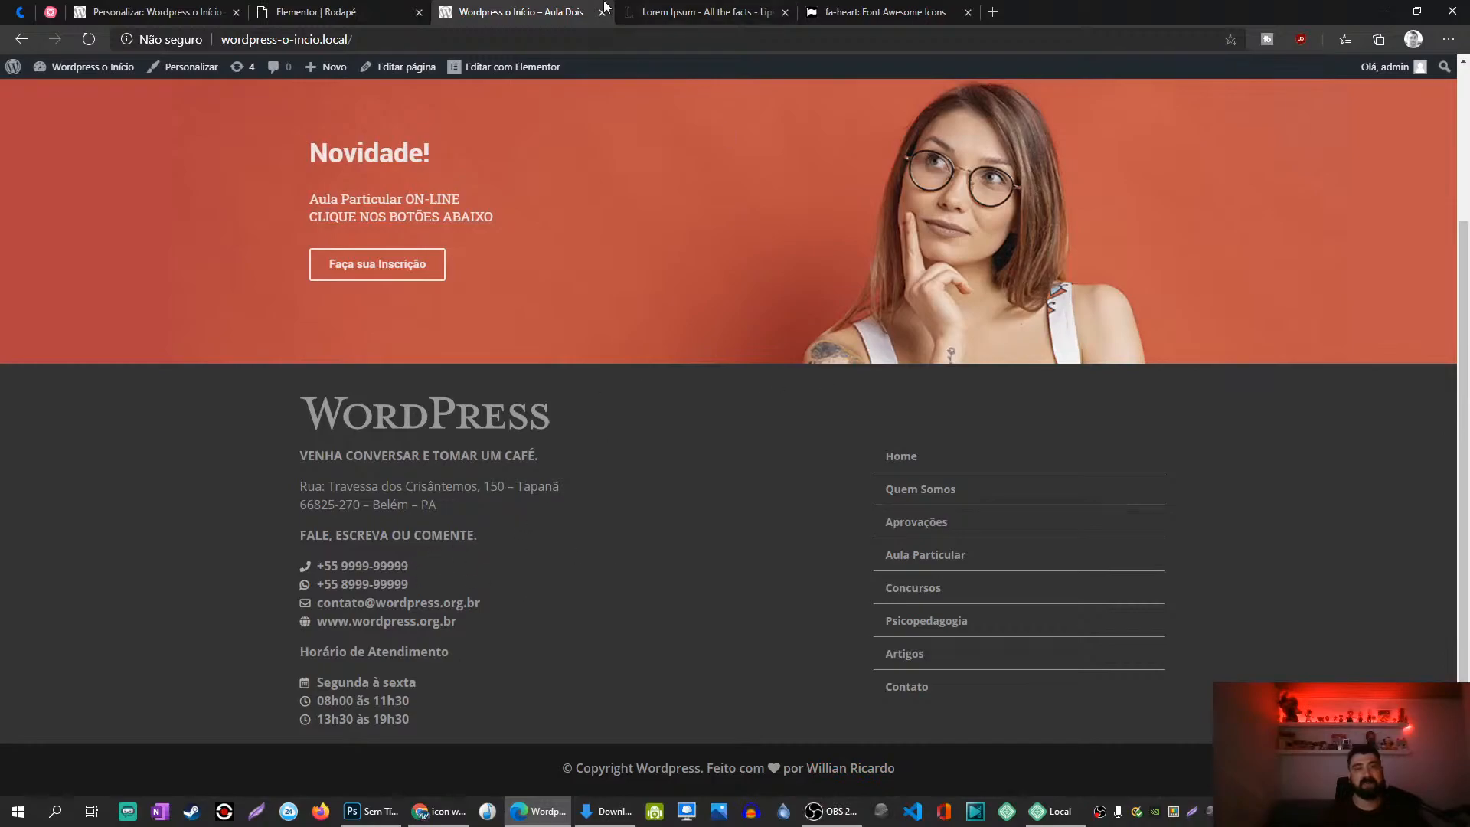
click(336, 12)
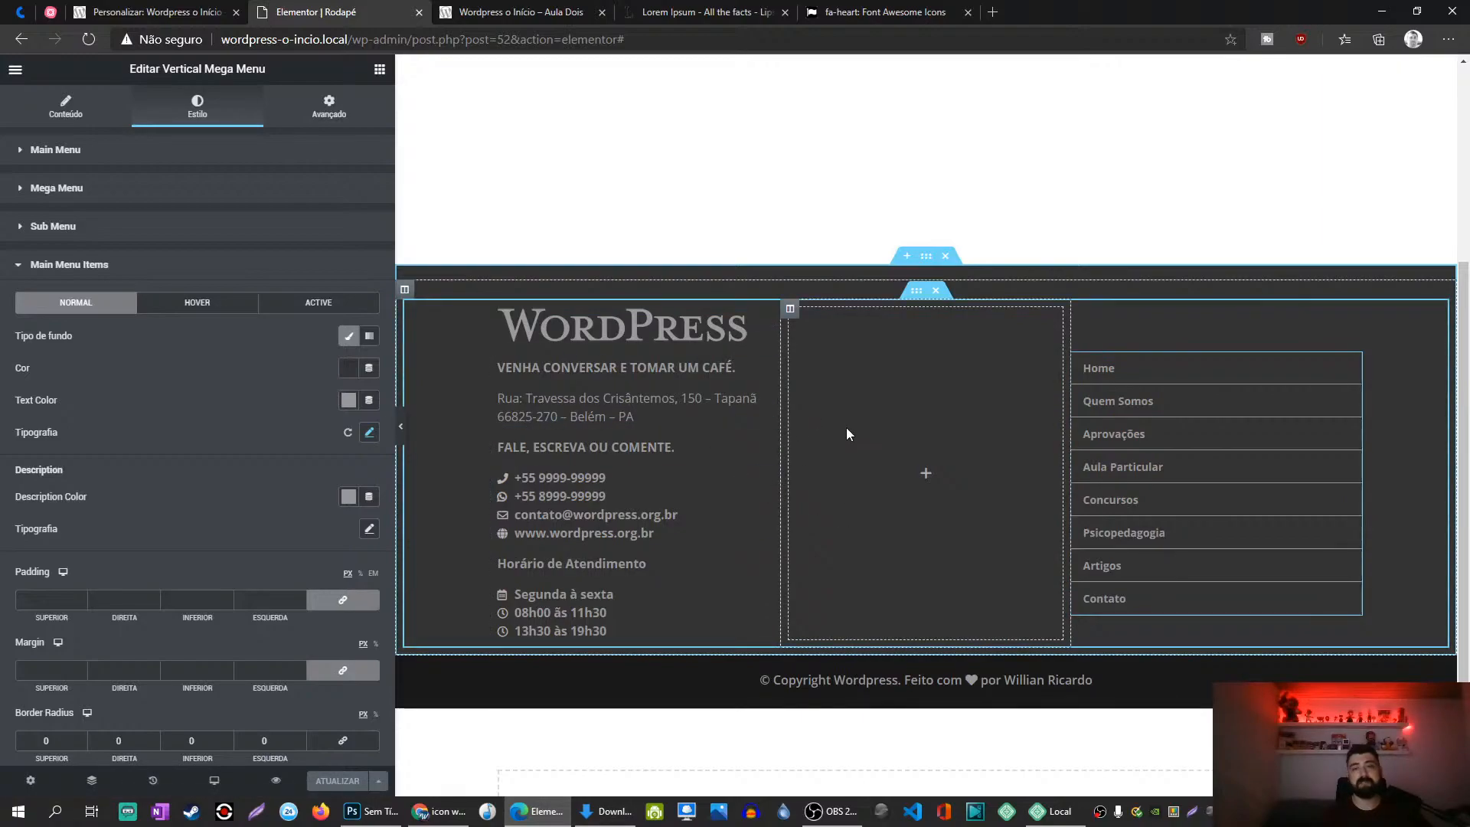
scroll(616, 375, up, 5)
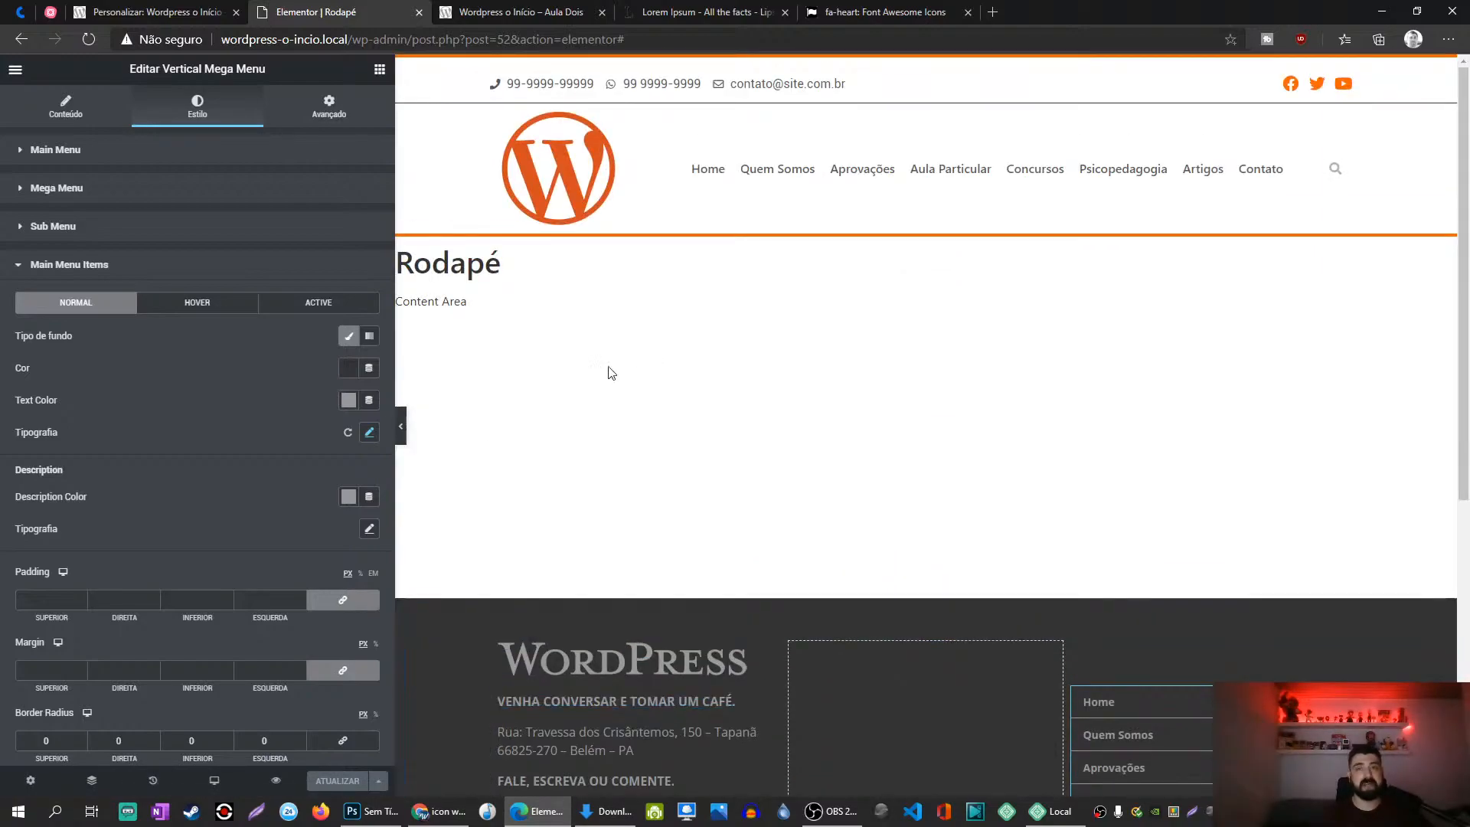
scroll(616, 375, down, 5)
scroll(499, 309, up, 3)
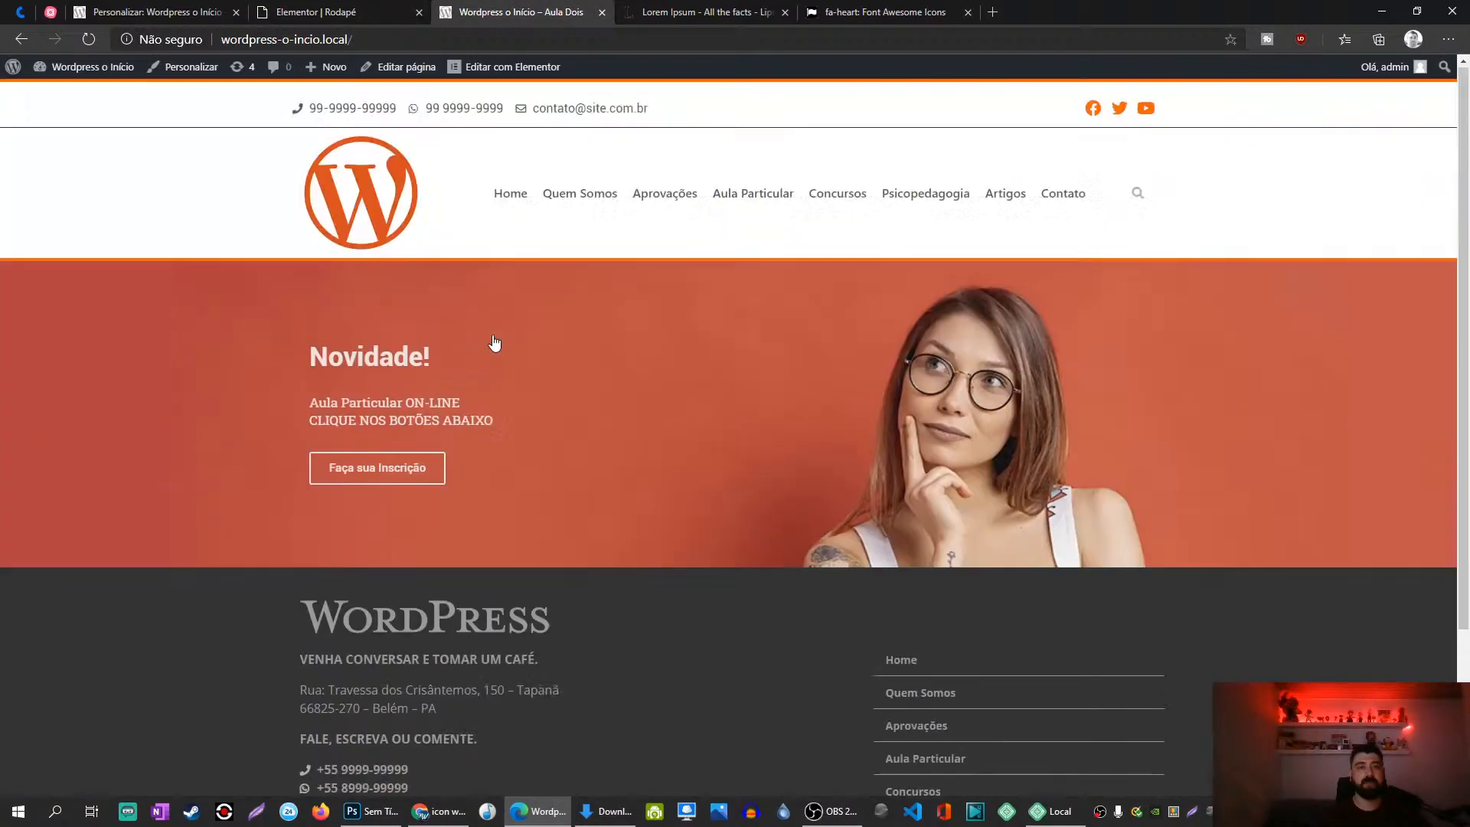